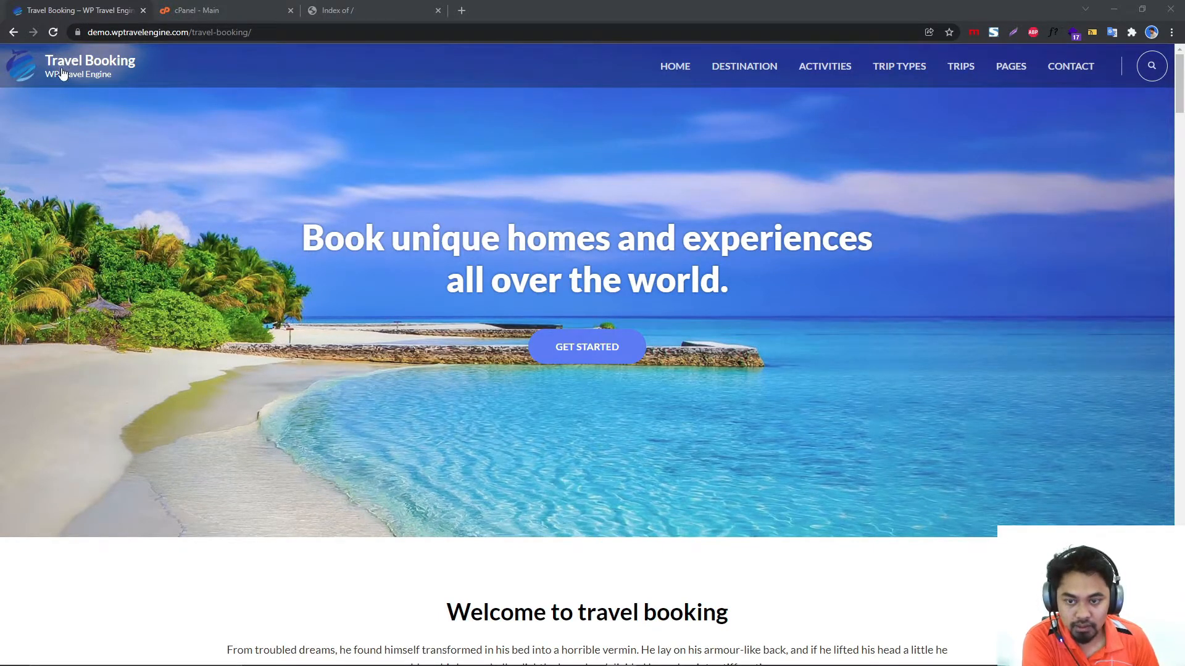
Look through the Travel Booking demo page down to the Featured Trip section and check what demoyt.com currently shows.
scroll(311, 278, "down", 20)
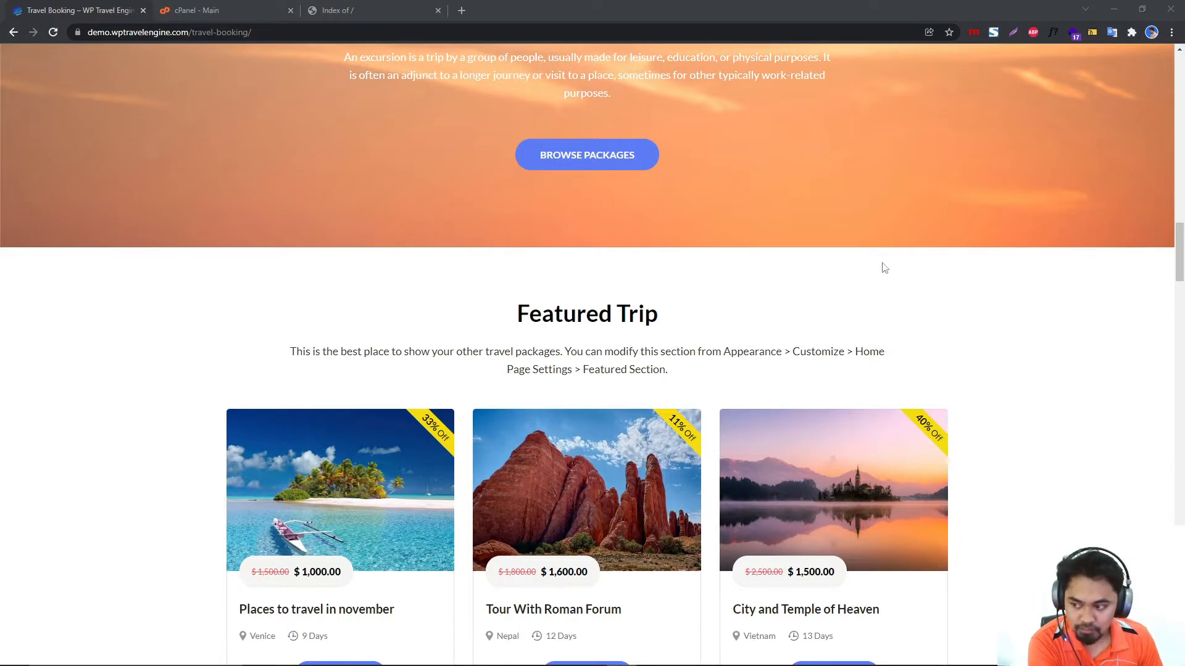
scroll(868, 274, "down", 6)
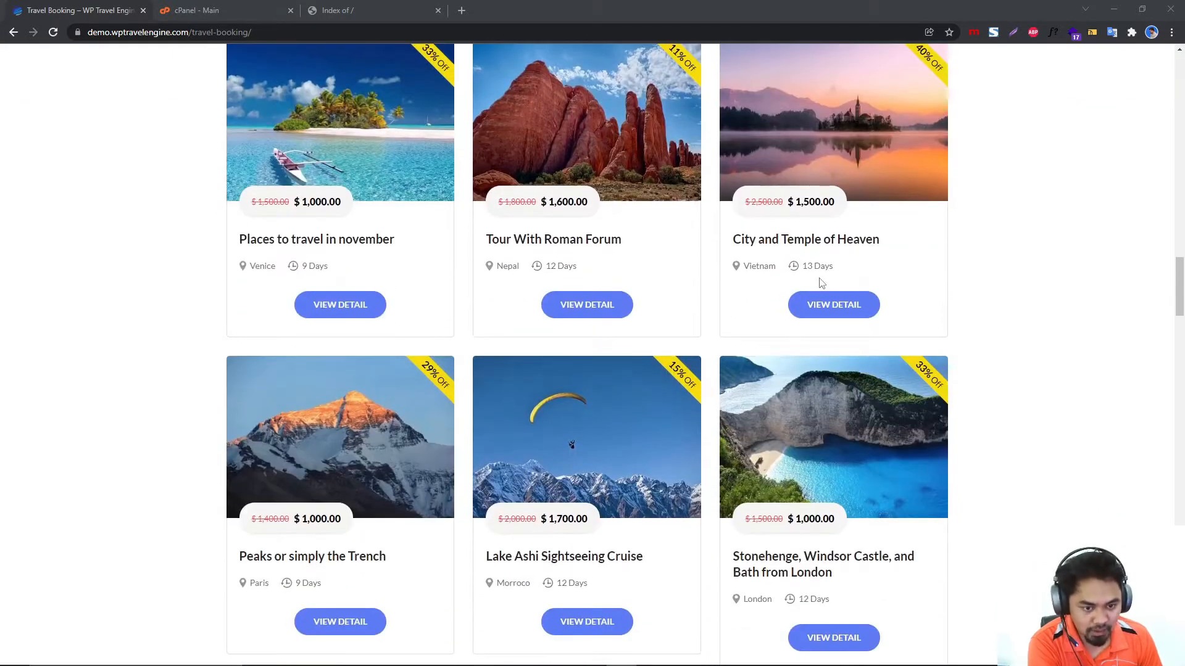
scroll(822, 282, "down", 2)
scroll(563, 111, "up", 4)
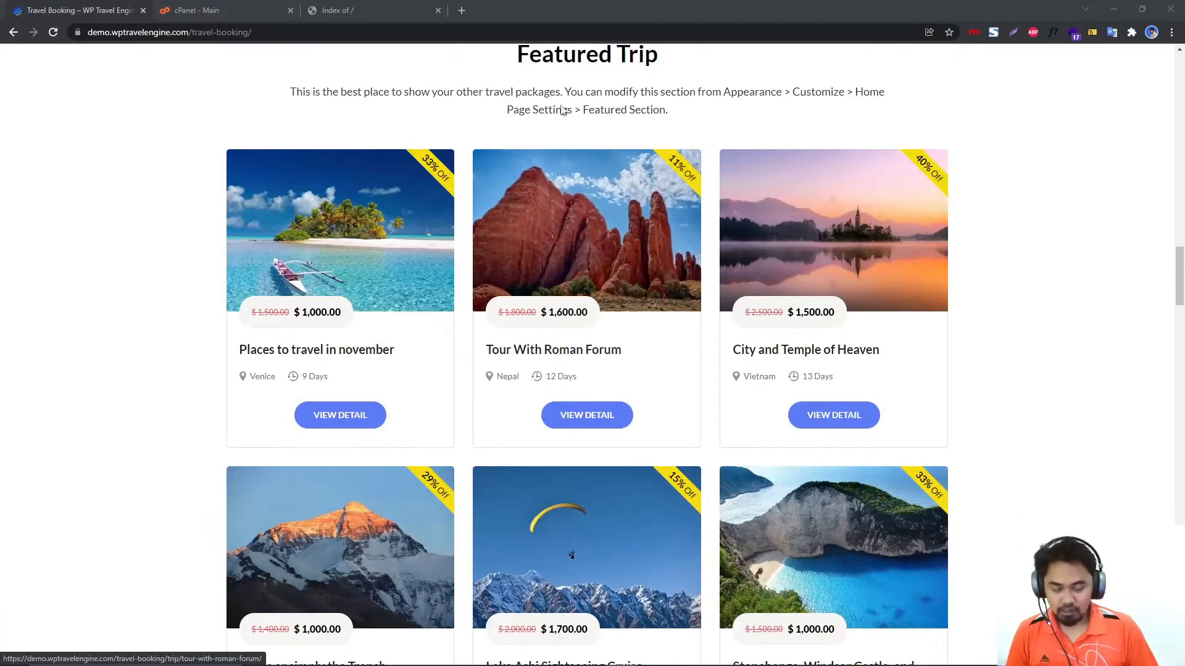
left_click(370, 9)
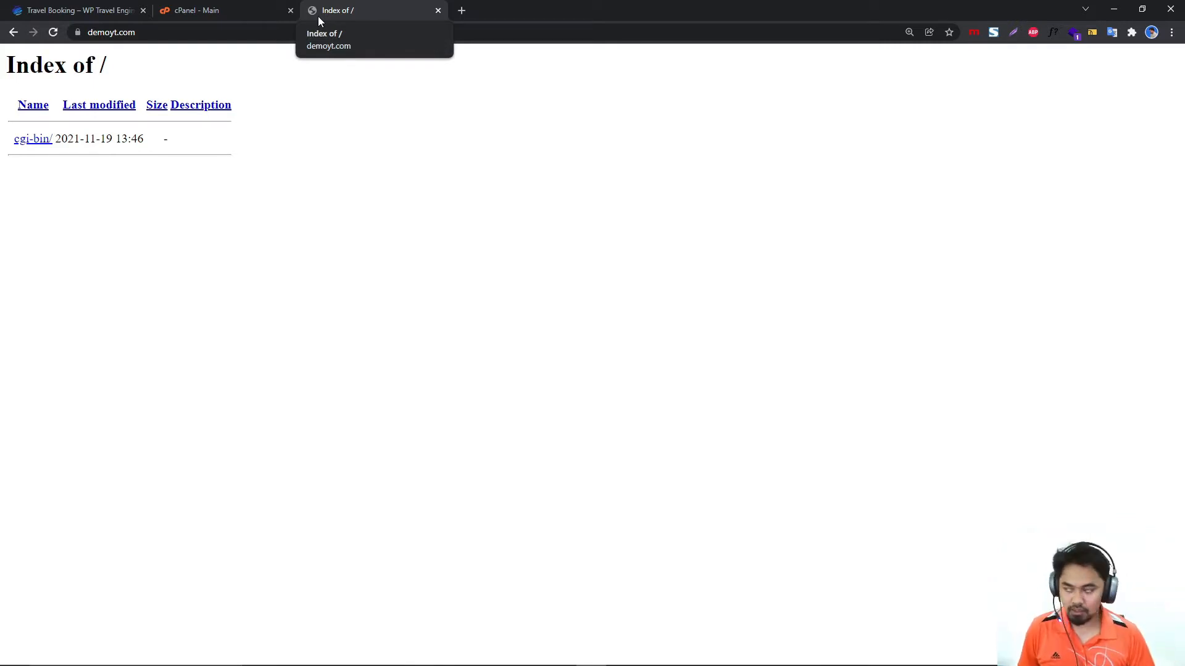
Open the WordPress Toolkit in the cPanel account for demoyt.com.
left_click(210, 5)
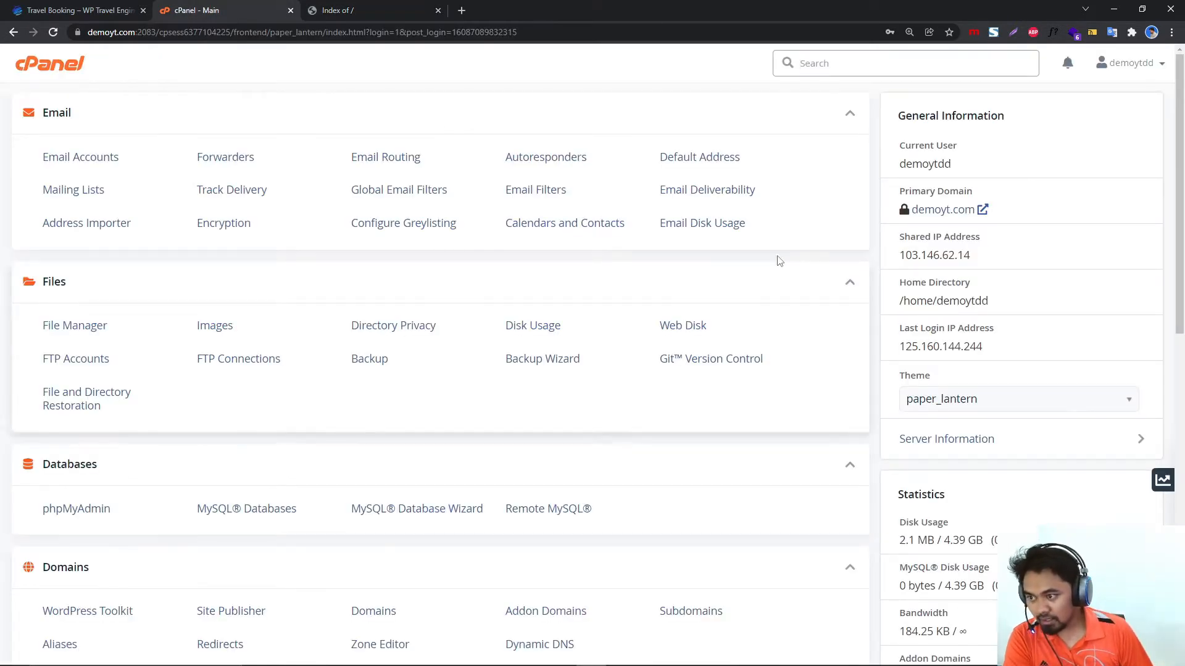
scroll(751, 259, "down", 7)
scroll(749, 273, "down", 5)
scroll(759, 286, "up", 2)
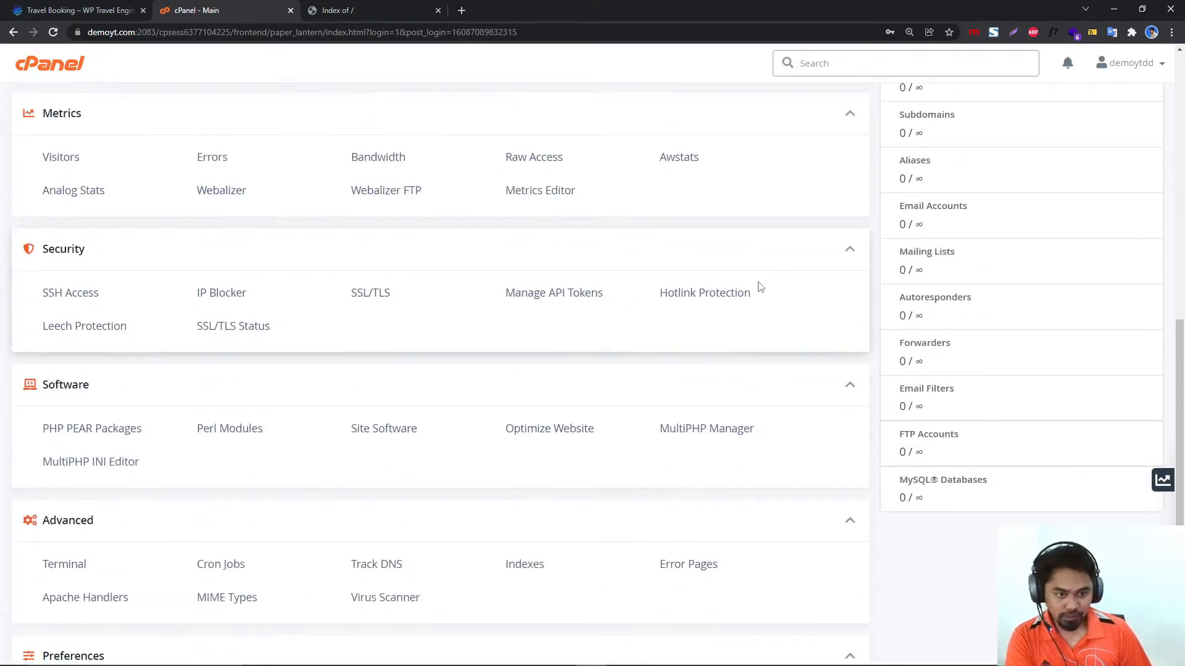
scroll(765, 285, "down", 2)
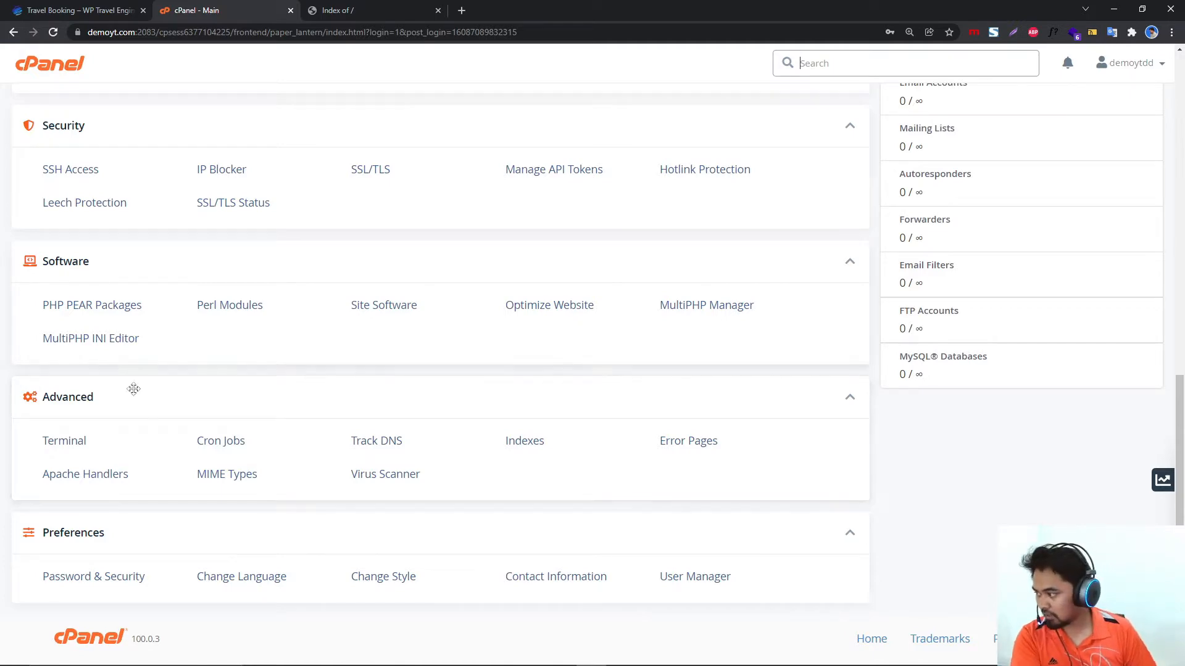
scroll(210, 392, "up", 3)
scroll(210, 392, "up", 3)
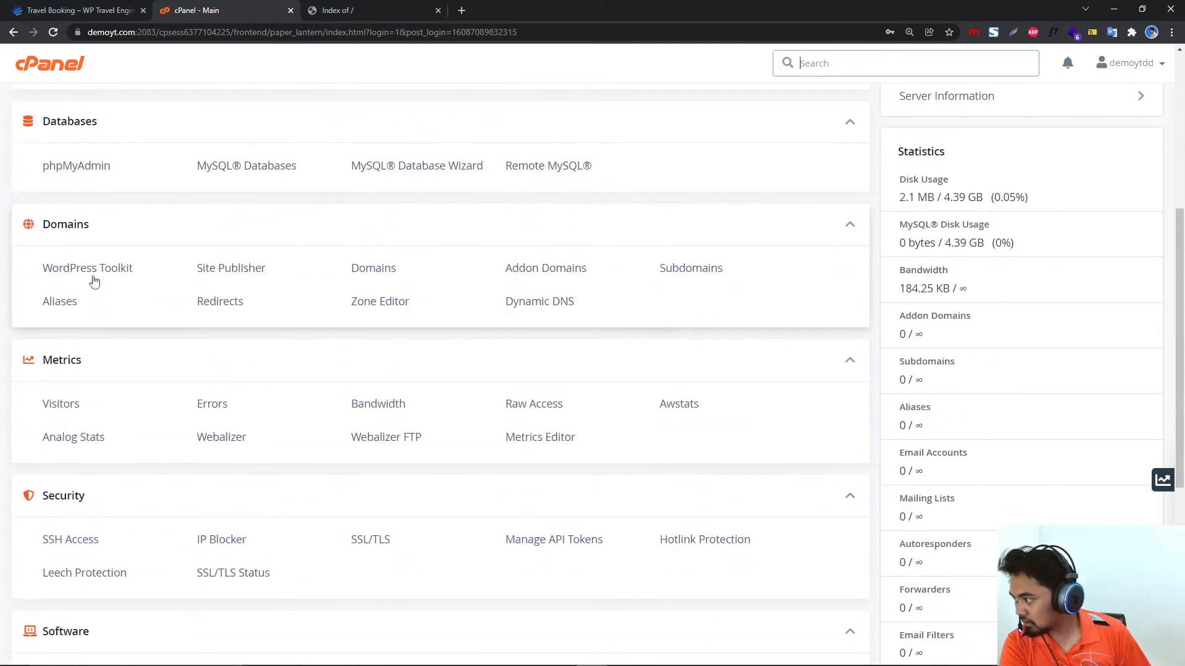
left_click(105, 269)
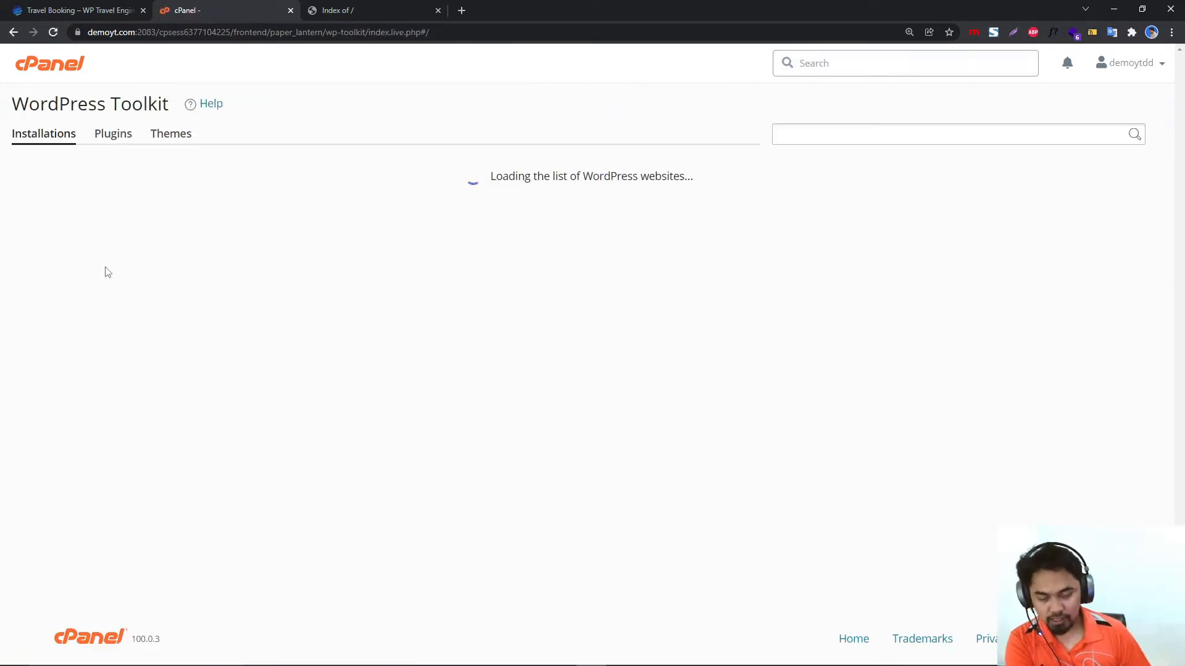
Reload the demoyt.com site to check its content, and return to the WordPress Toolkit.
left_click(378, 7)
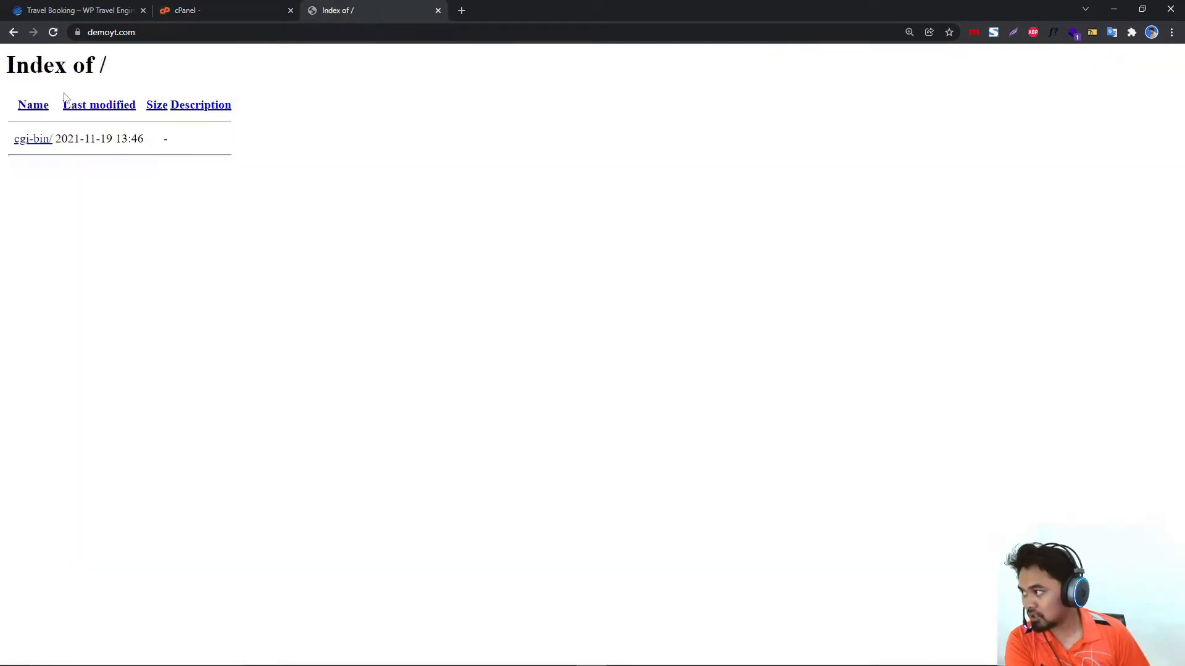
left_click(54, 31)
left_click(199, 7)
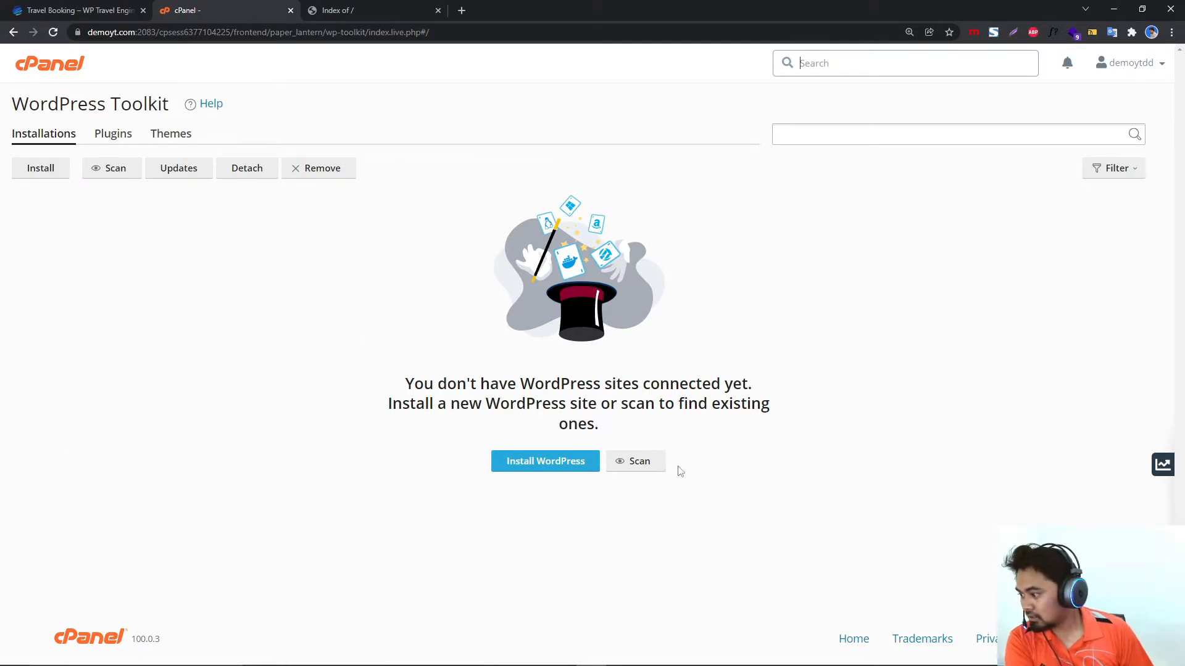
Start a new WordPress installation on demoyt.com with https as the installation path's protocol.
left_click(548, 462)
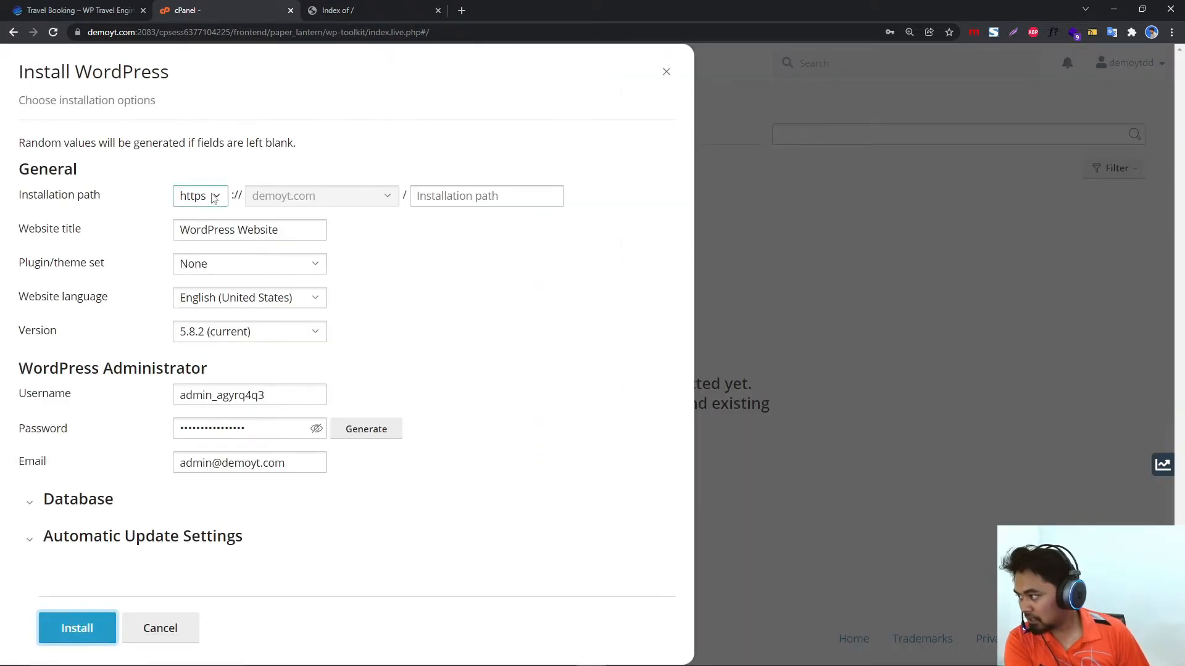
left_click(213, 198)
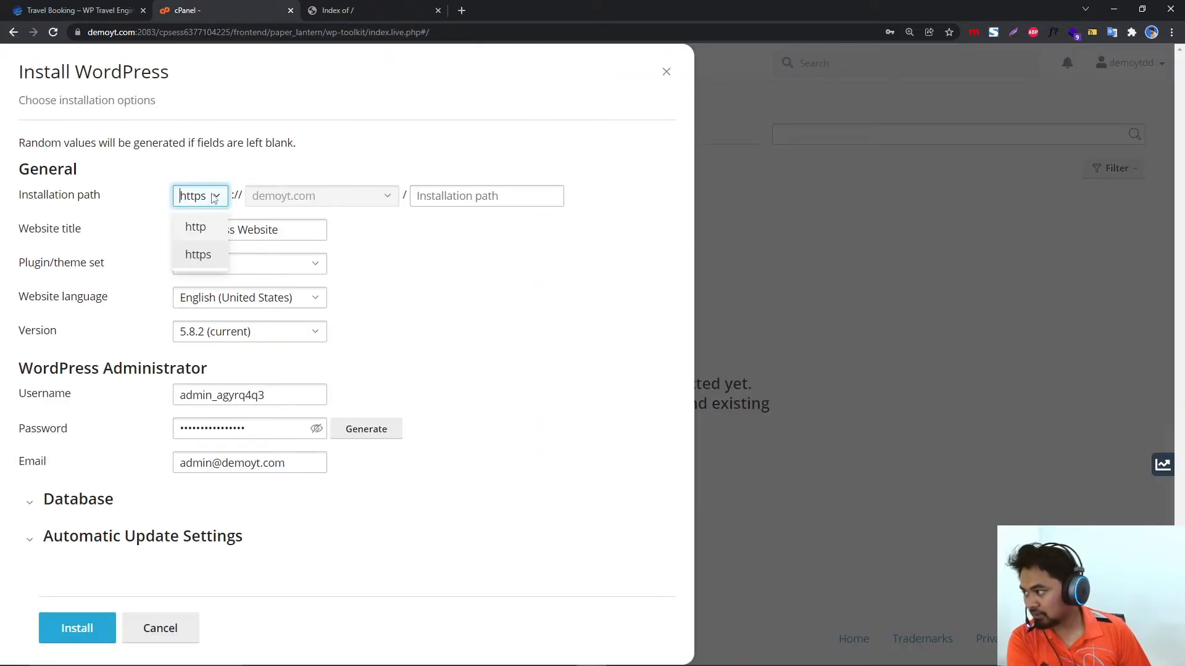
left_click(204, 256)
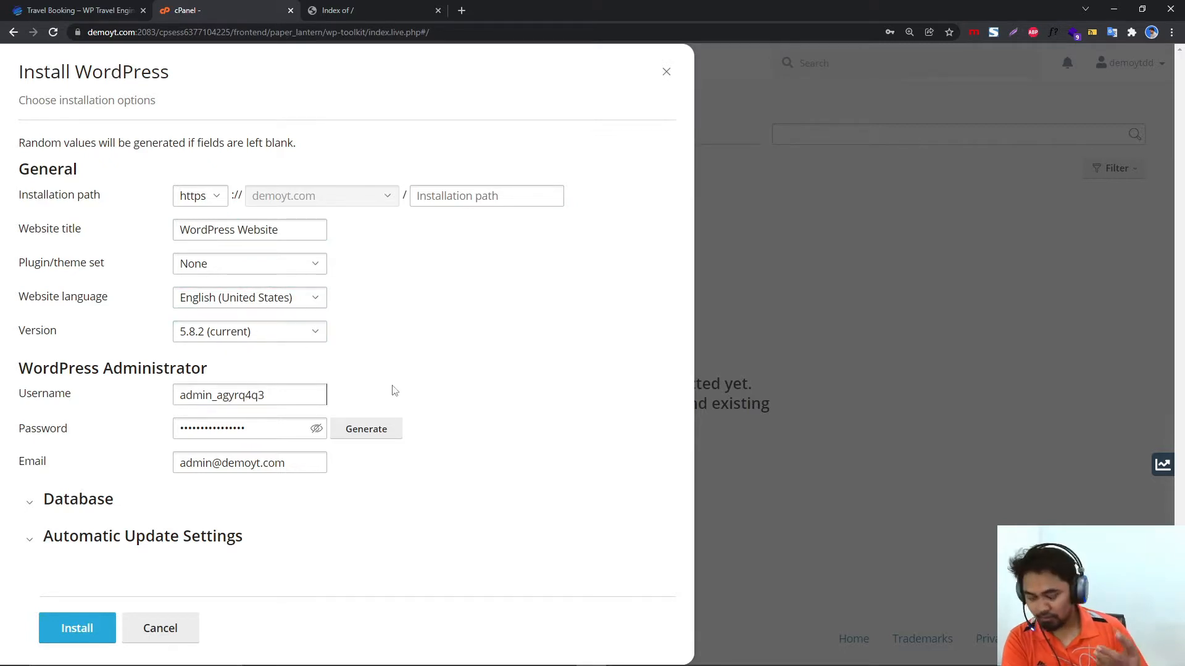
Reveal the generated WordPress administrator password and copy the administrator username to keep for login.
left_click(316, 428)
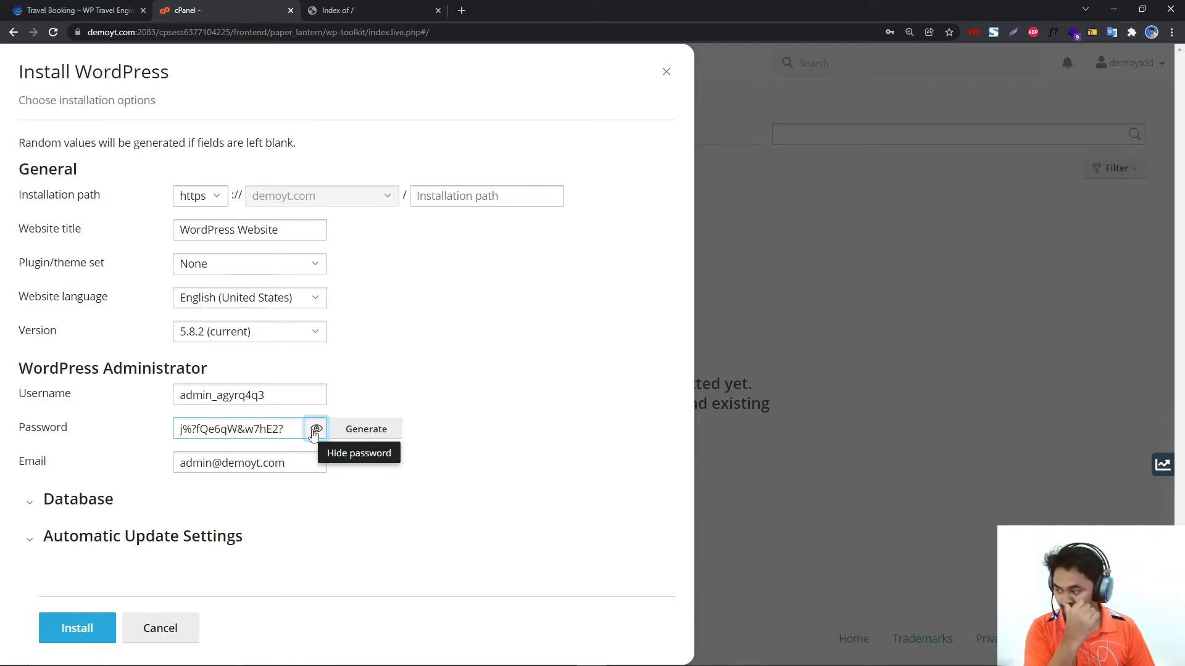
left_click(316, 429)
left_click(316, 429)
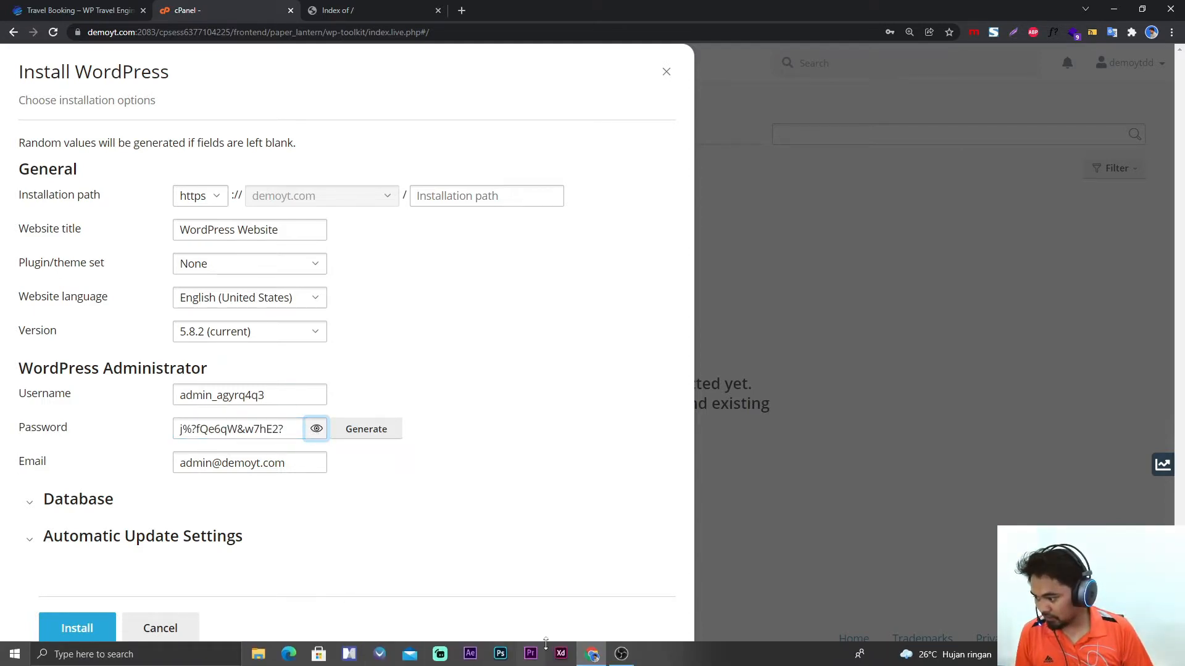
left_click(157, 659)
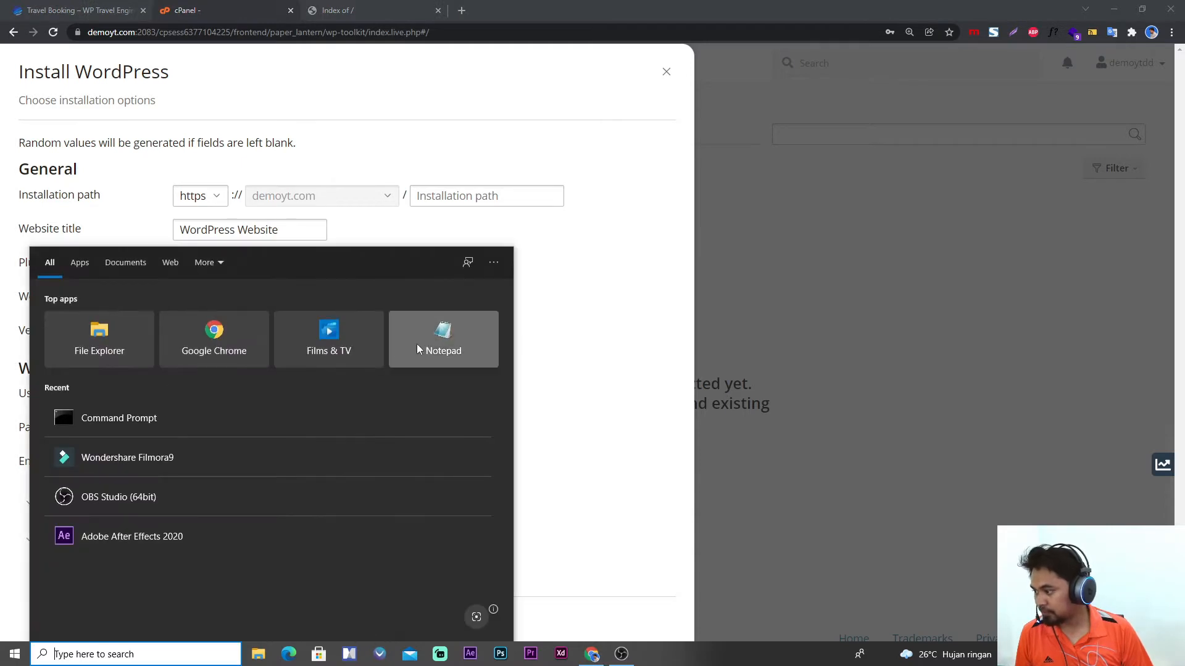
key("Escape")
double_click(299, 405)
key("ctrl+c")
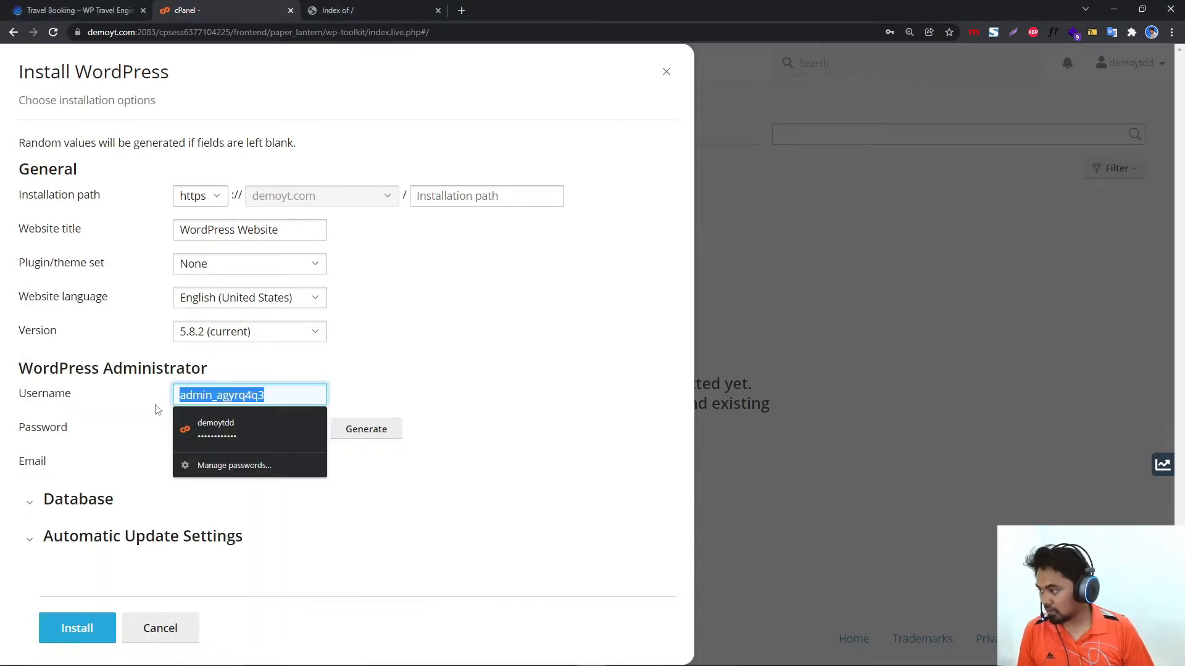
key("End")
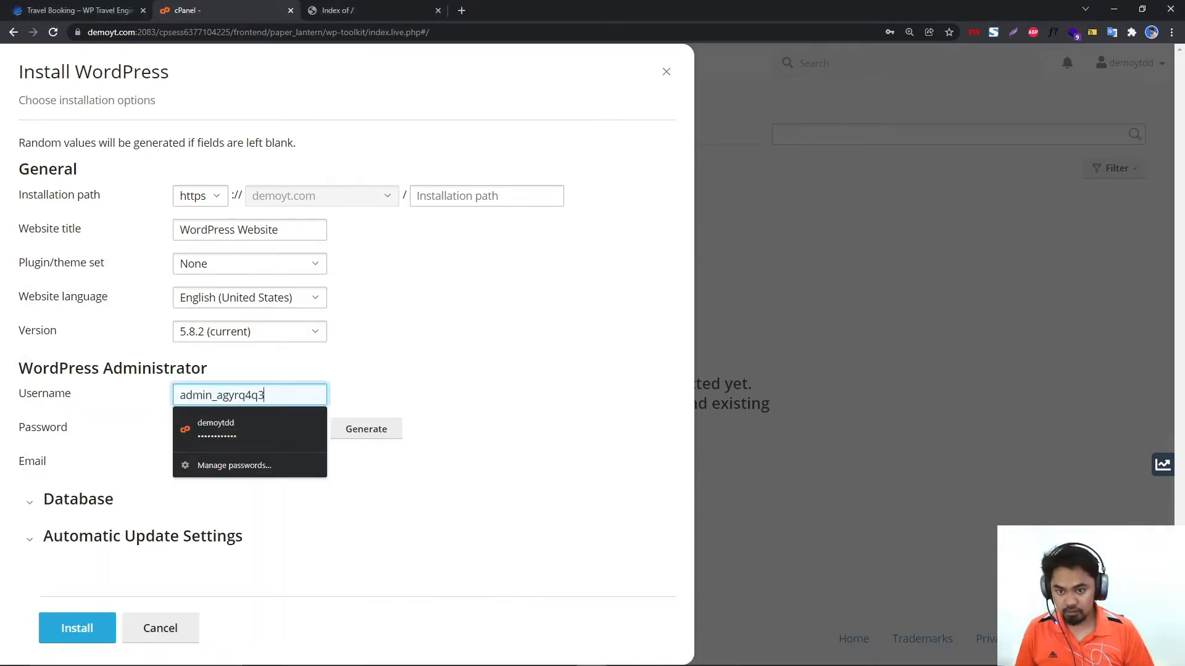
key("super")
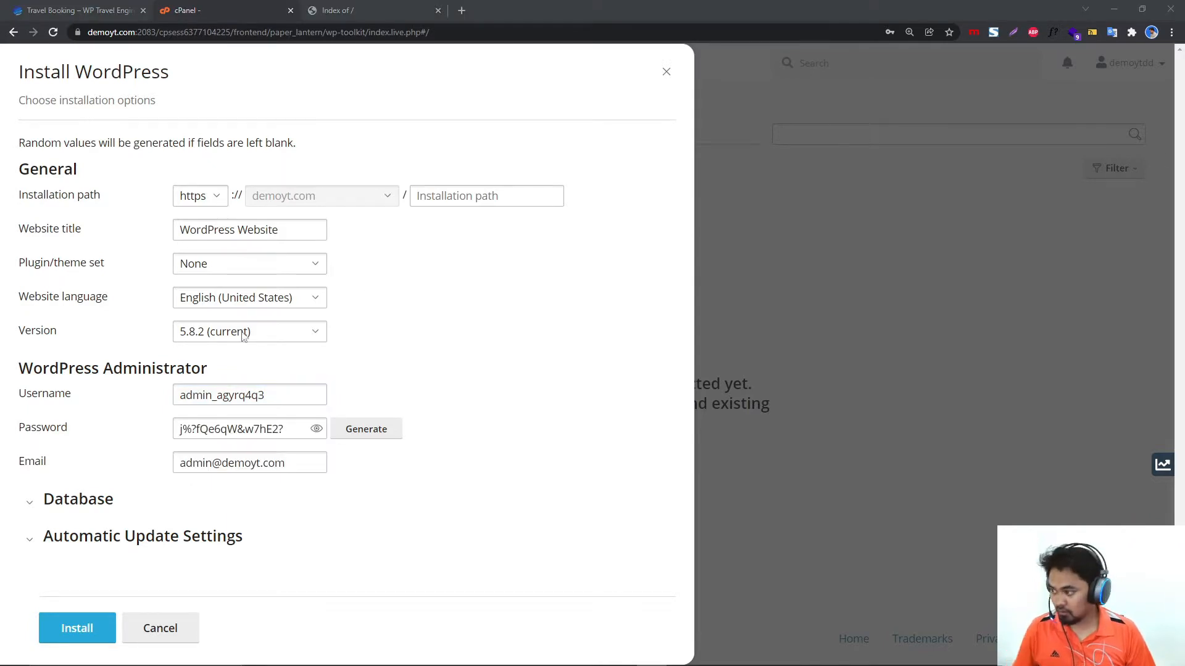
Copy the generated administrator password to keep for login, and return to the installation form.
left_click_drag(285, 430, 171, 435)
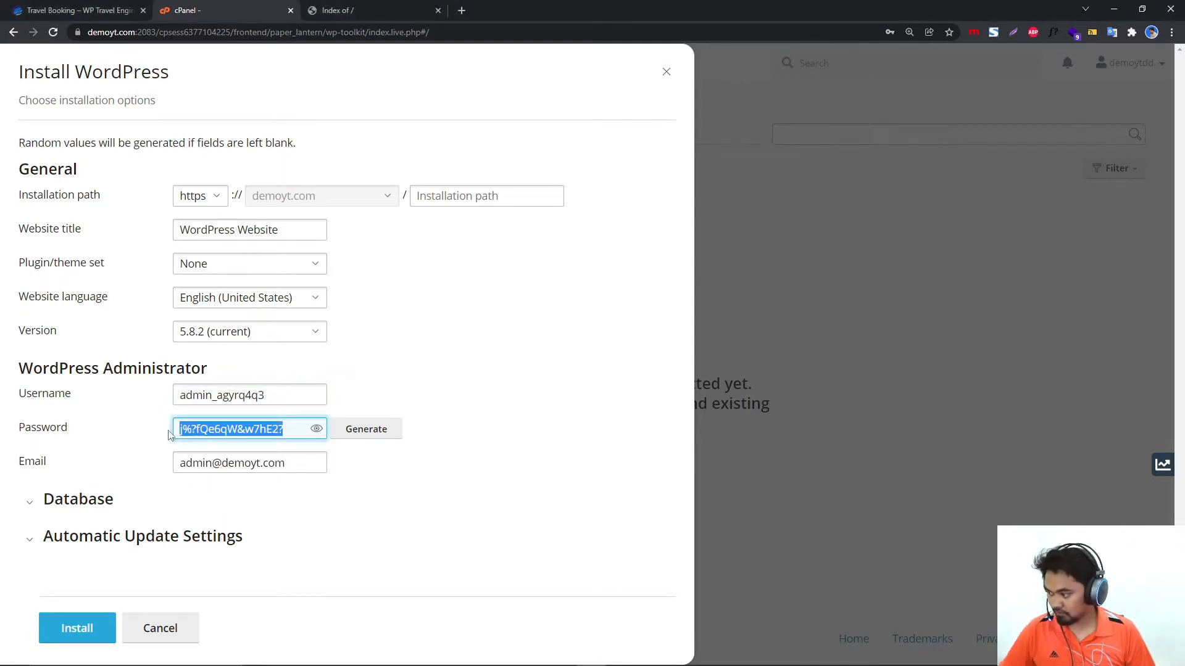
key("alt+Tab")
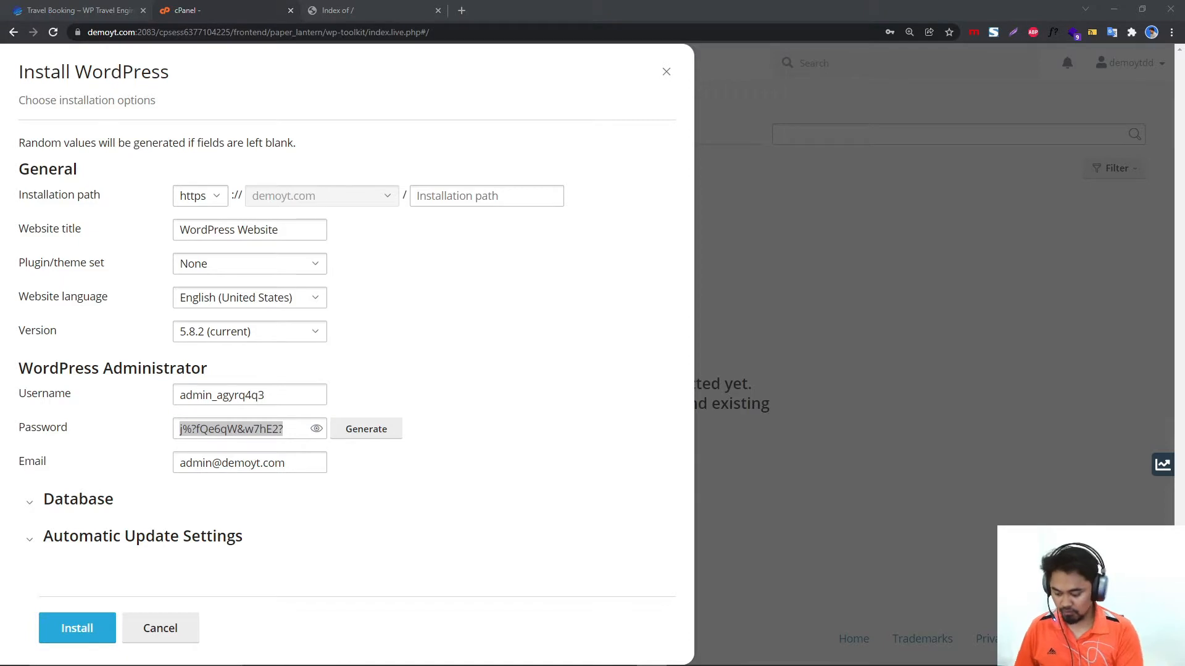
left_click(279, 538)
Install WordPress with the chosen options, view the installation progress, and dismiss the plugin setup offer.
left_click(85, 637)
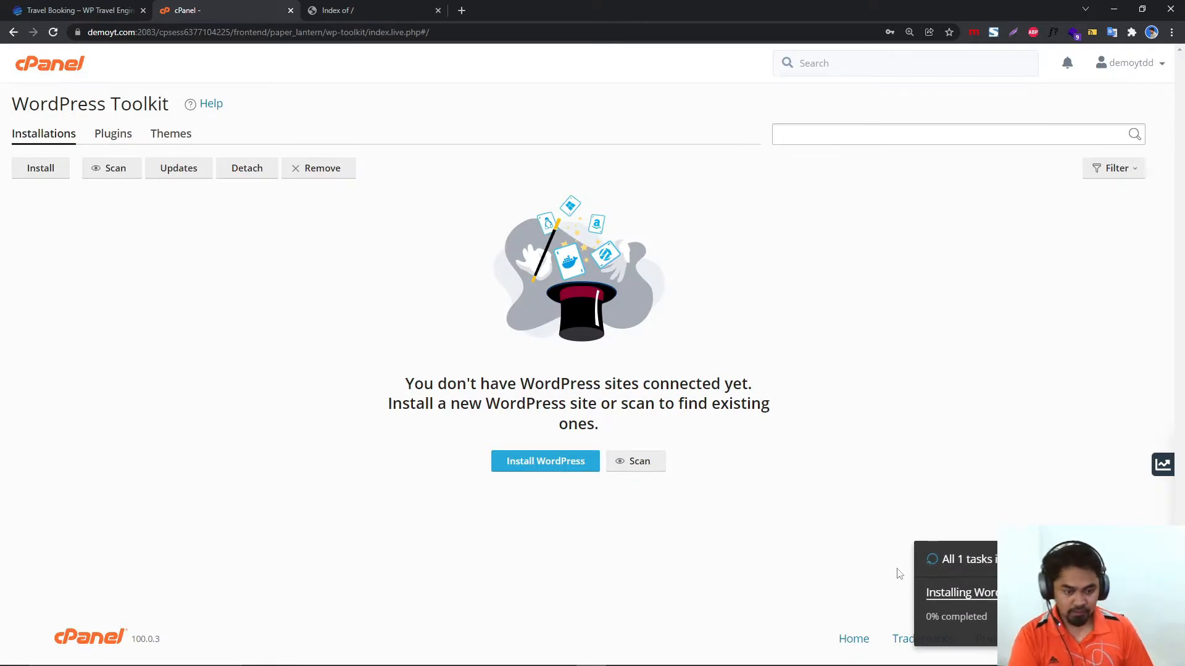
left_click(979, 594)
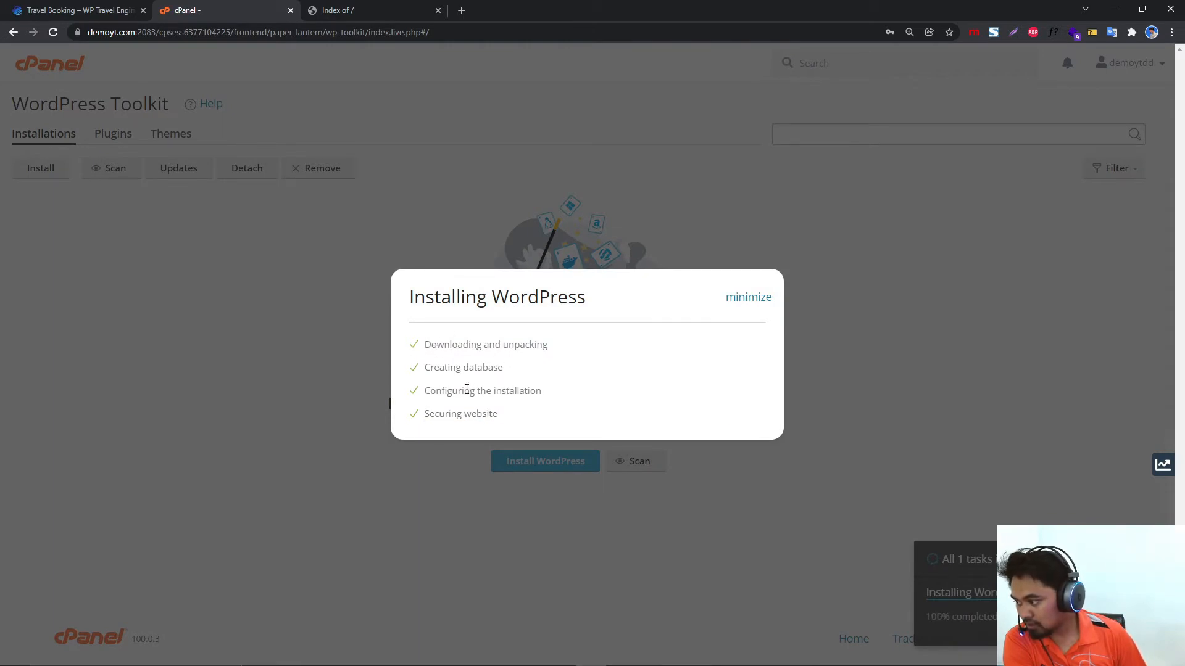
left_click(754, 298)
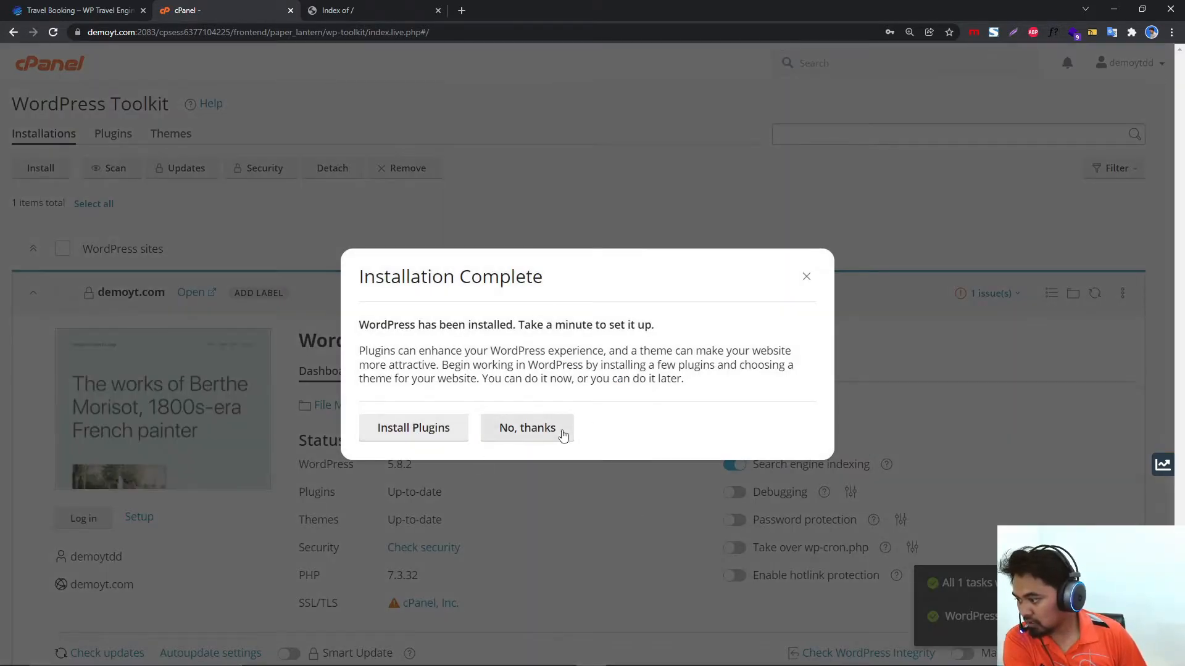
left_click(807, 277)
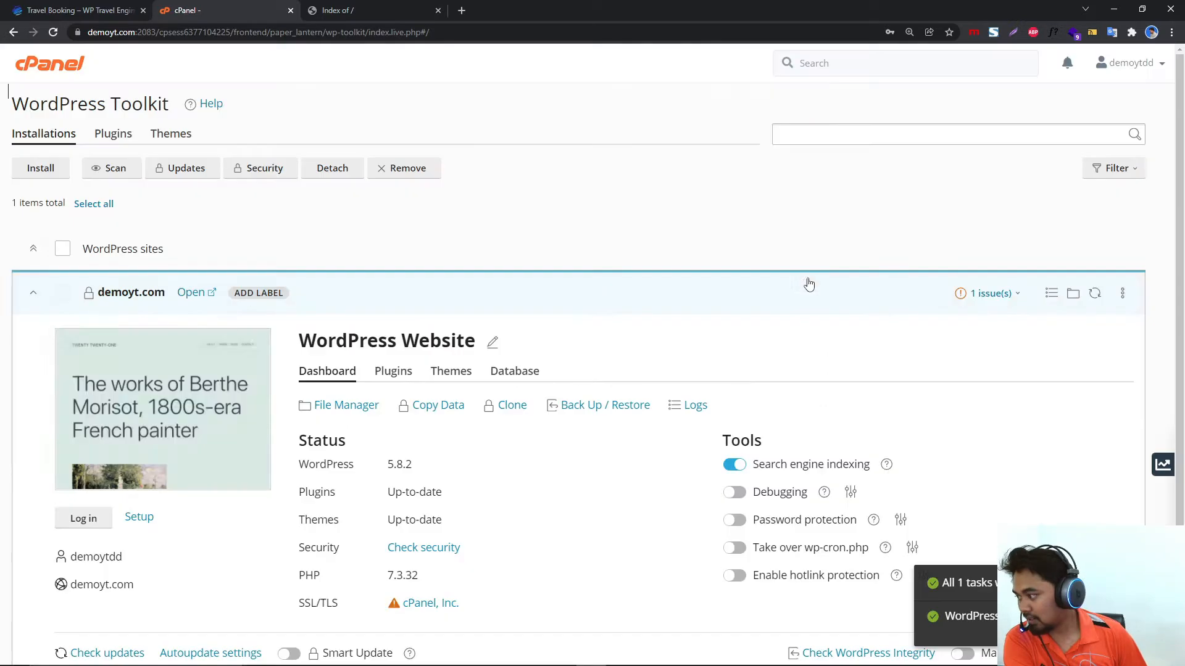
Reload the demoyt.com site and open its WordPress admin login at demoyt.com/wp-admin.
left_click(381, 6)
left_click(53, 32)
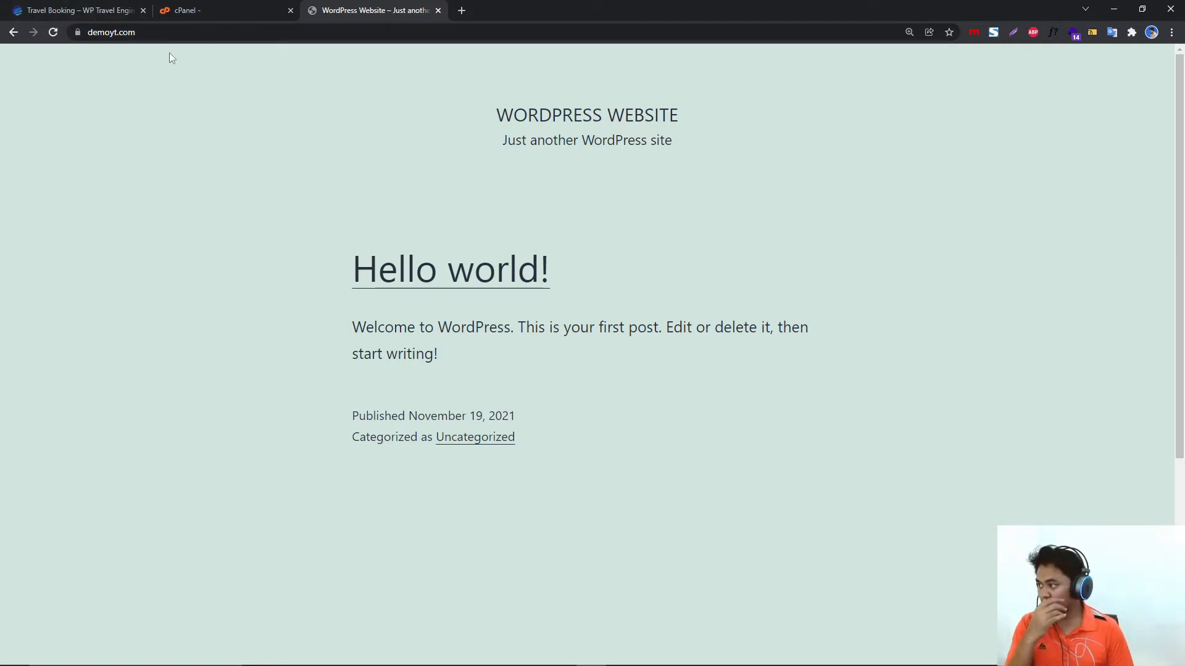
left_click(203, 32)
left_click(211, 30)
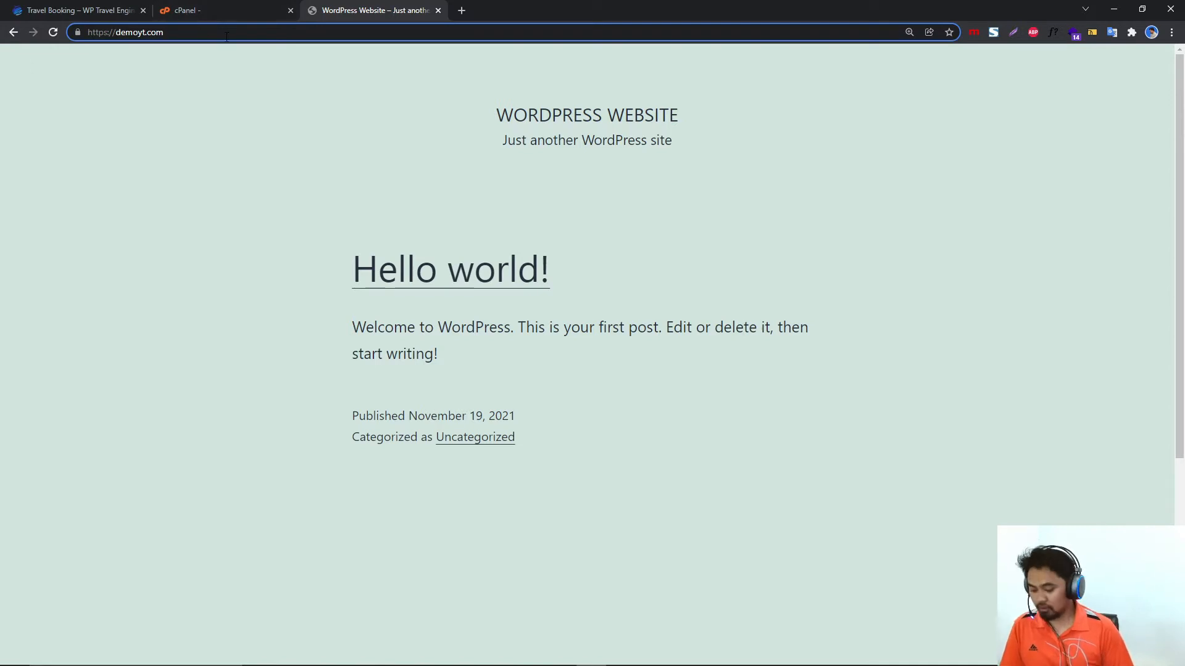
type("/")
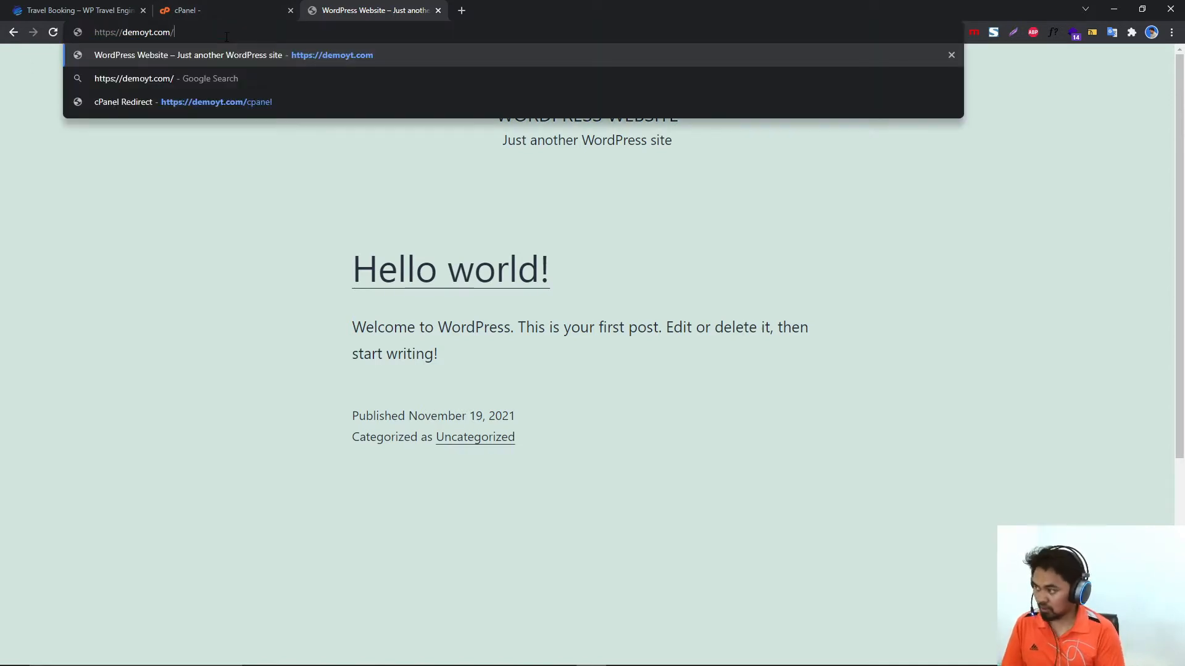
type("wp-a")
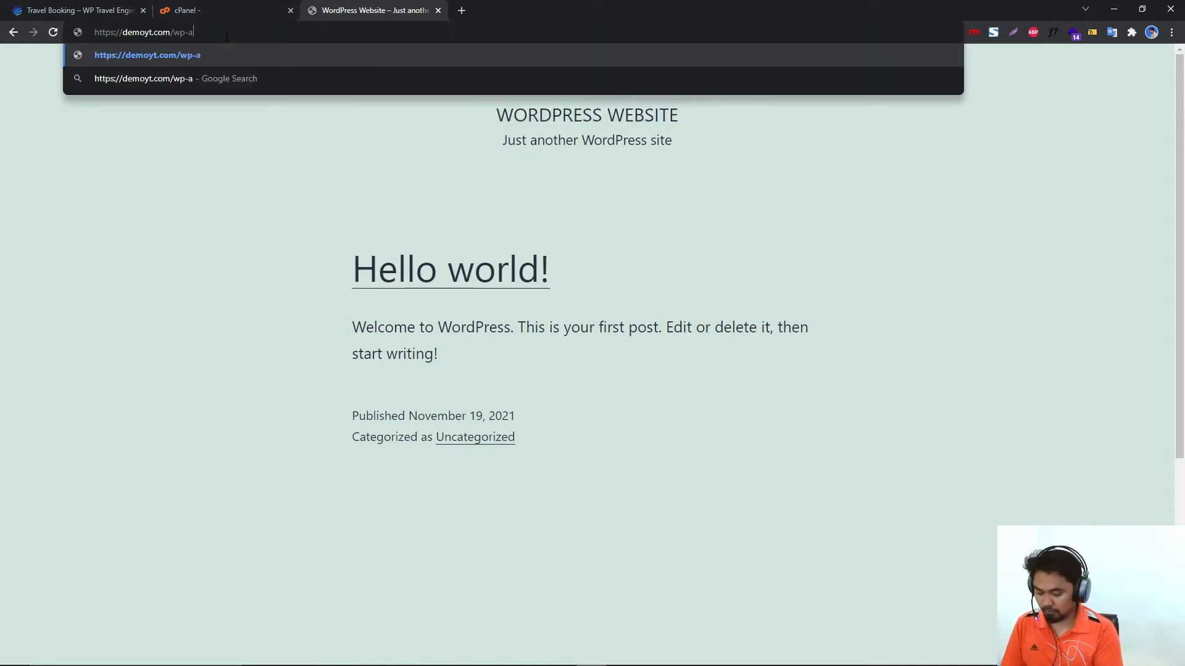
type("dmin")
key("Return")
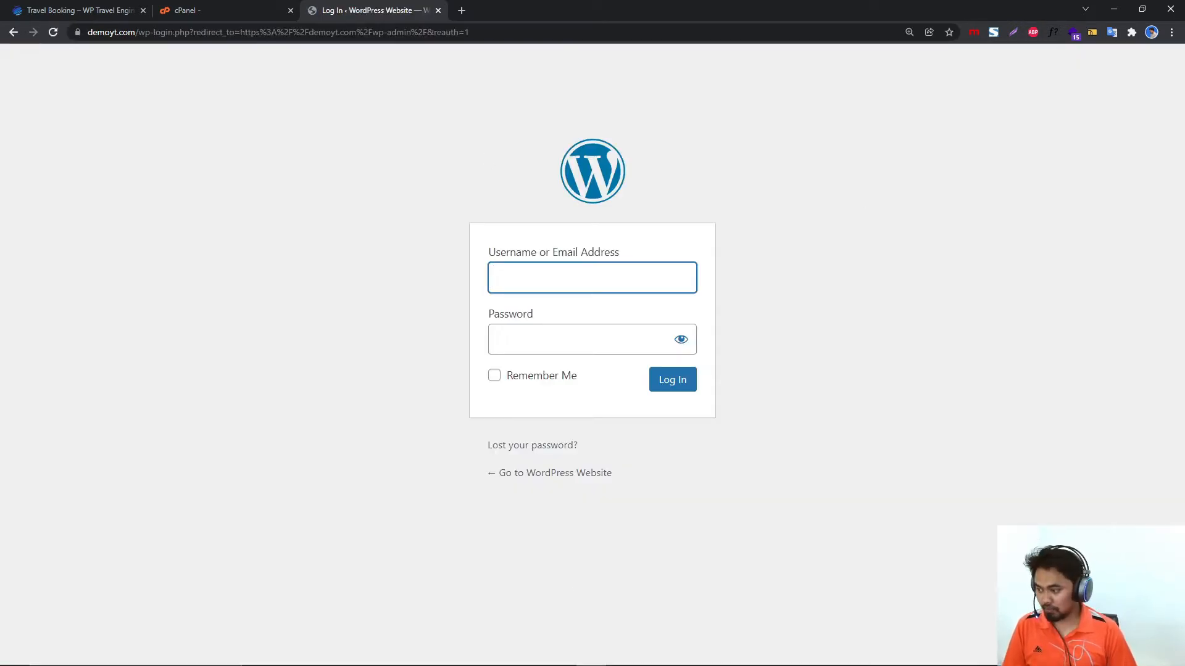
Log in to the WordPress dashboard with the saved administrator username and password.
mouse_move(536, 665)
left_click(651, 655)
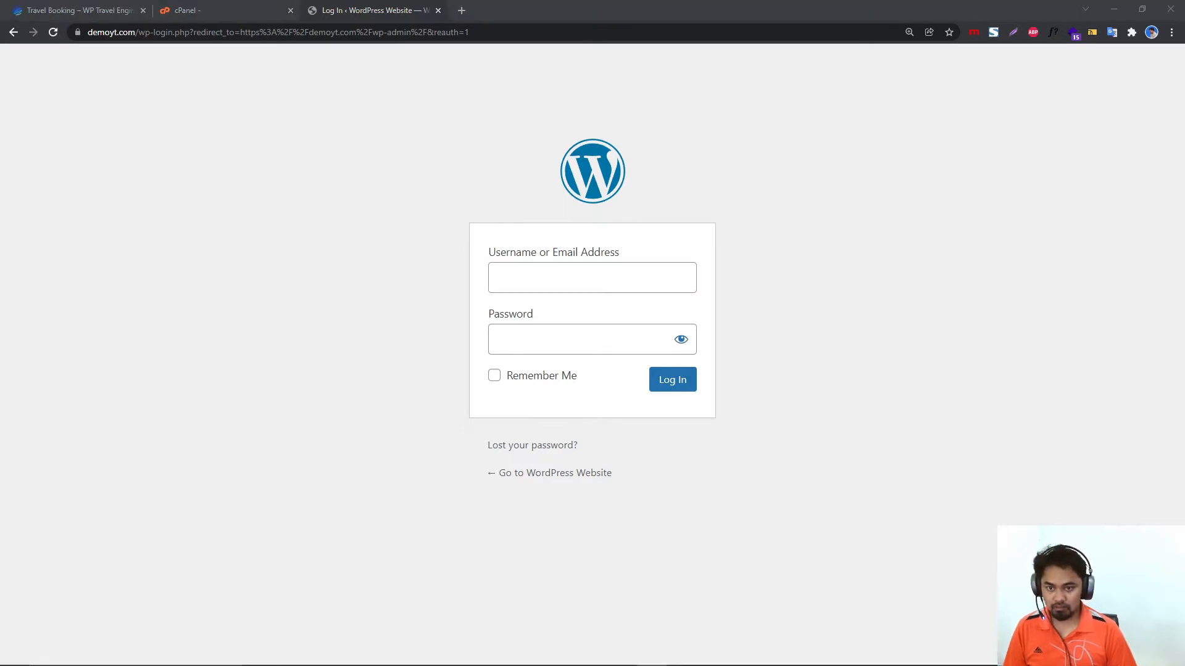
left_click(552, 278)
key("ctrl+v")
key("alt+Tab")
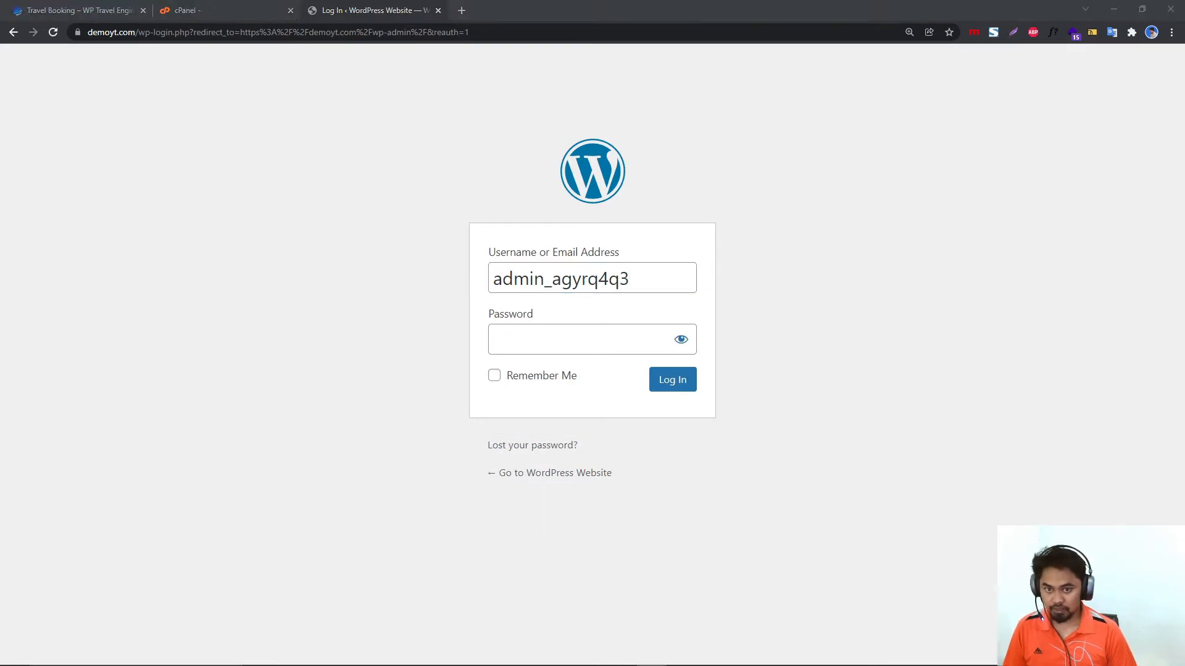
key("alt+Tab")
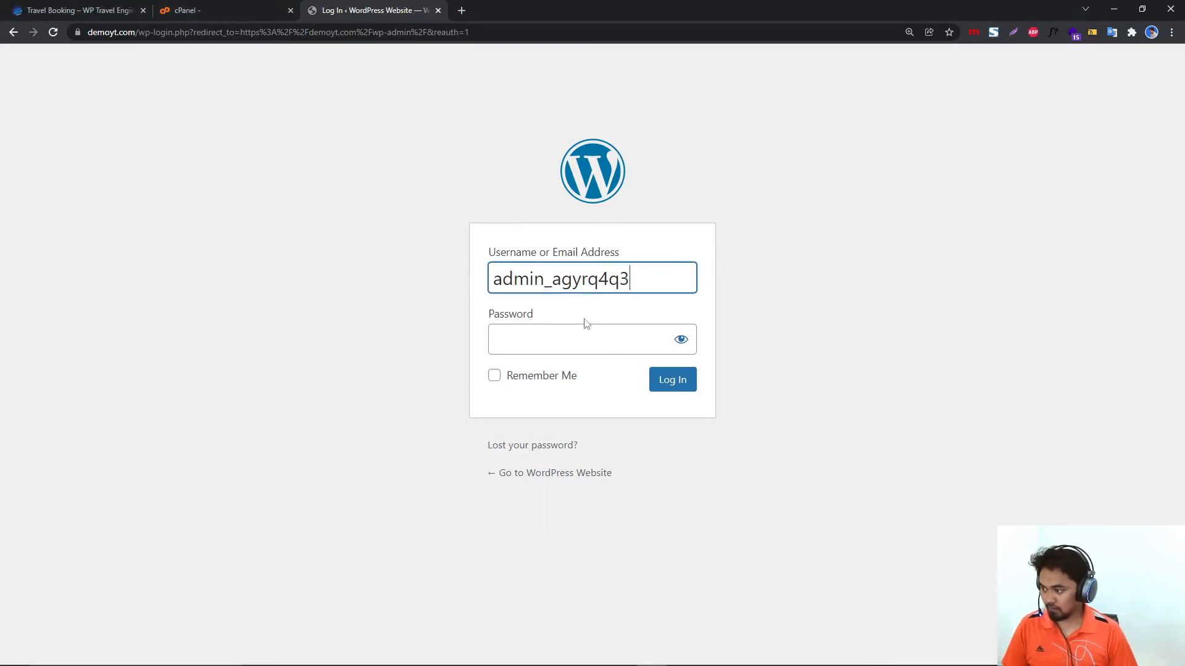
left_click(579, 336)
key("ctrl+v")
left_click(681, 380)
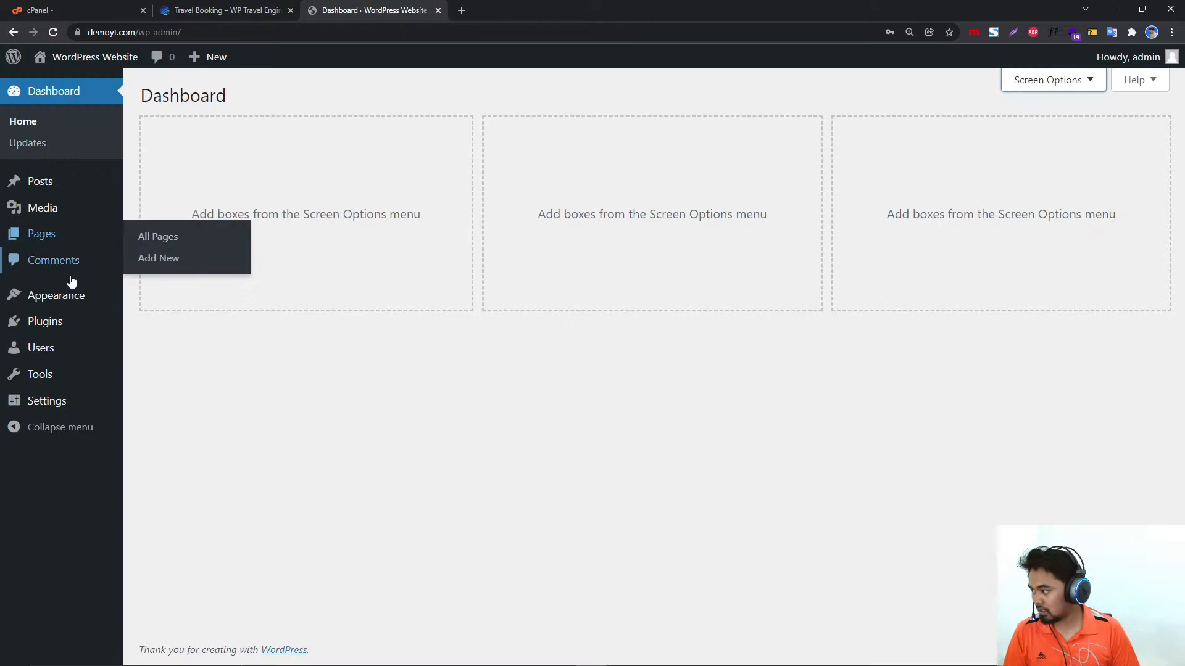
Open the page for adding new WordPress themes and search for "elementor".
mouse_move(56, 306)
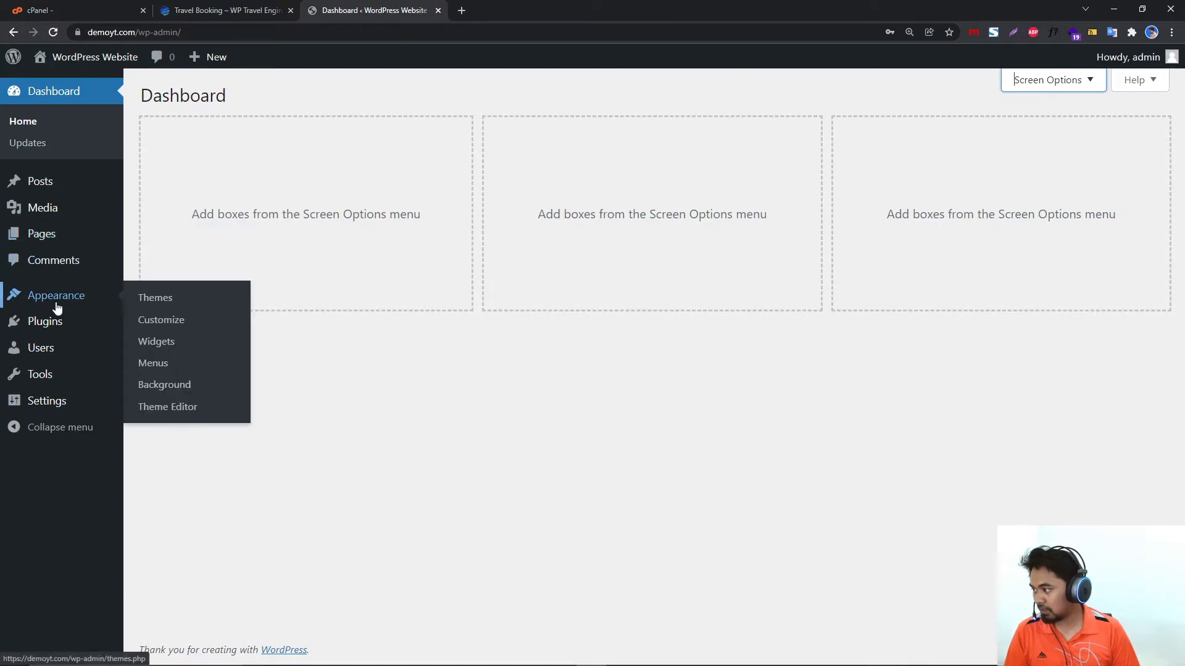
left_click(163, 299)
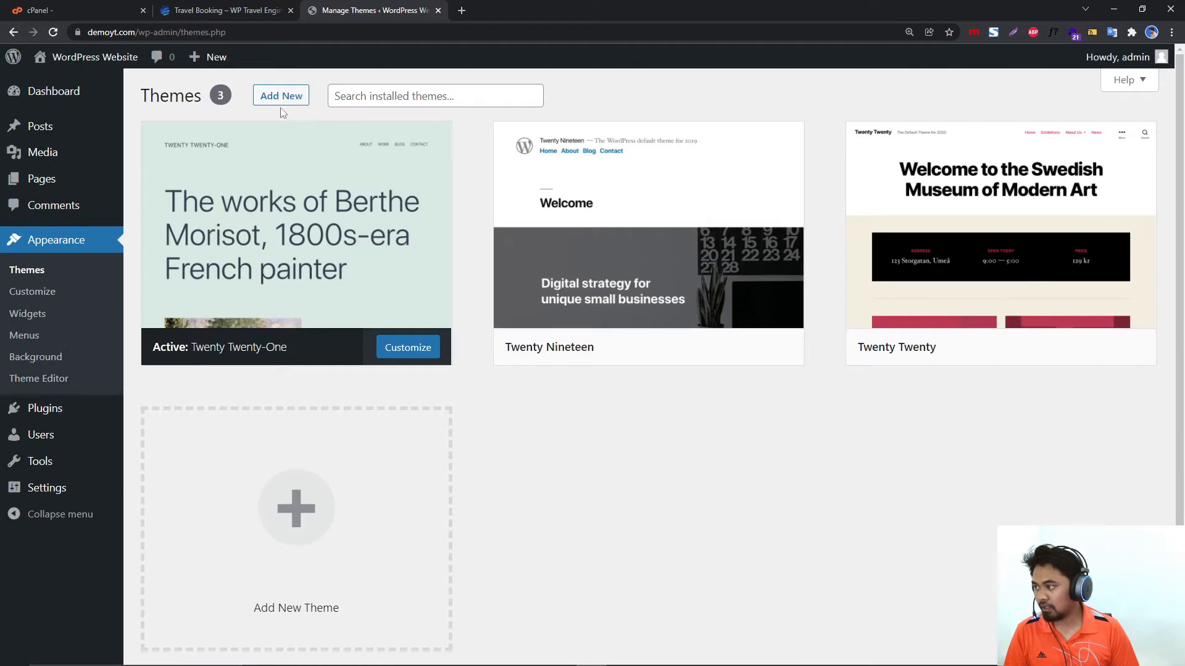
left_click(279, 101)
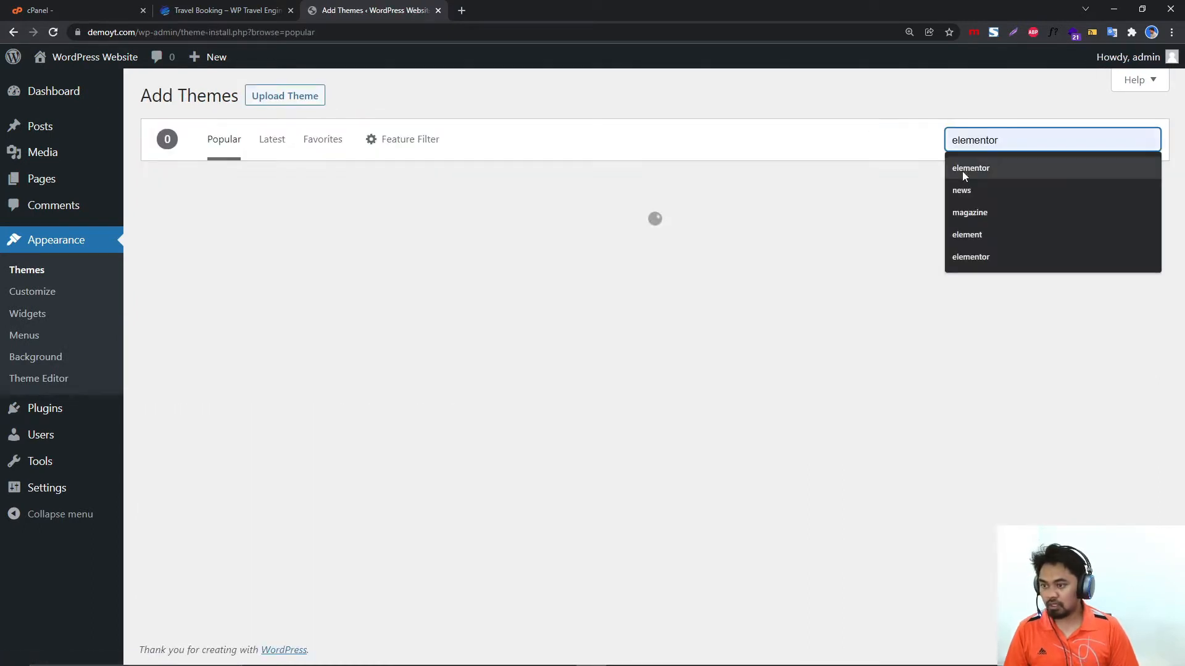
left_click(961, 171)
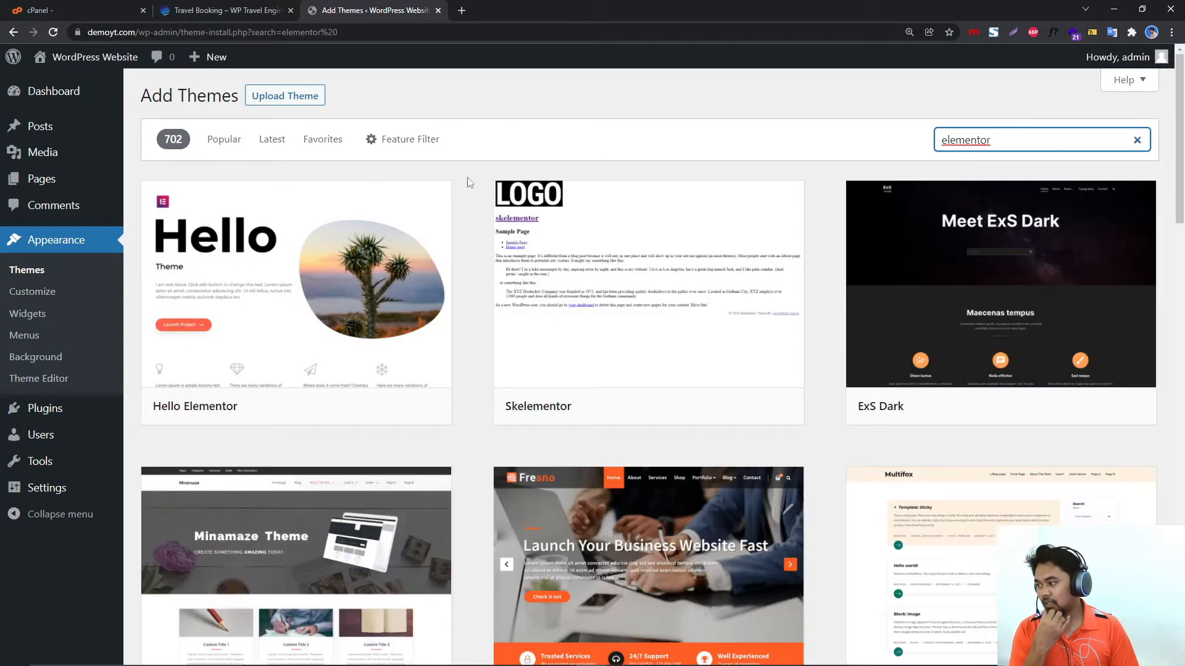
Install the Hello Elementor theme and activate it.
left_click(356, 411)
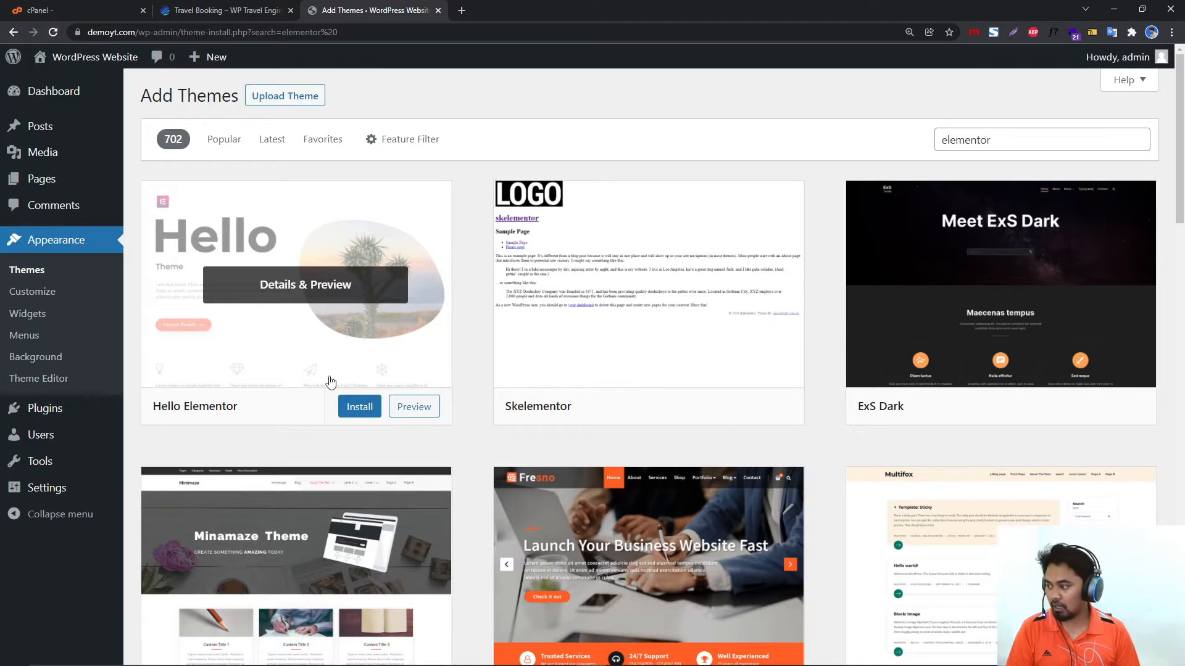
left_click(362, 411)
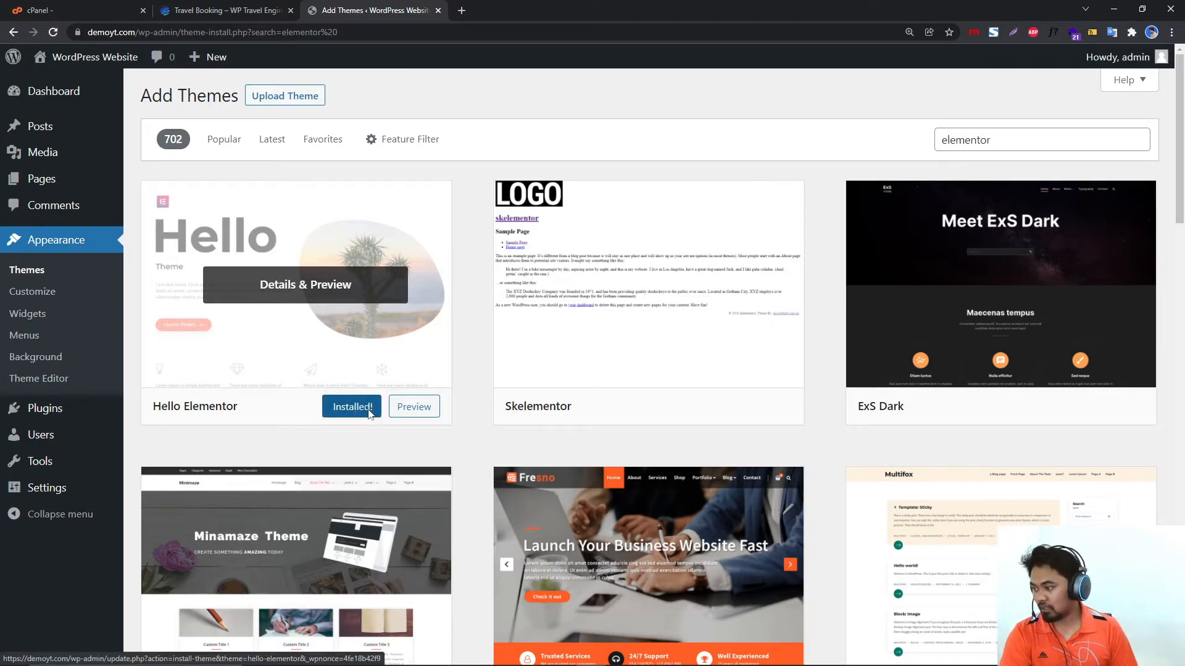
left_click(364, 412)
left_click(349, 406)
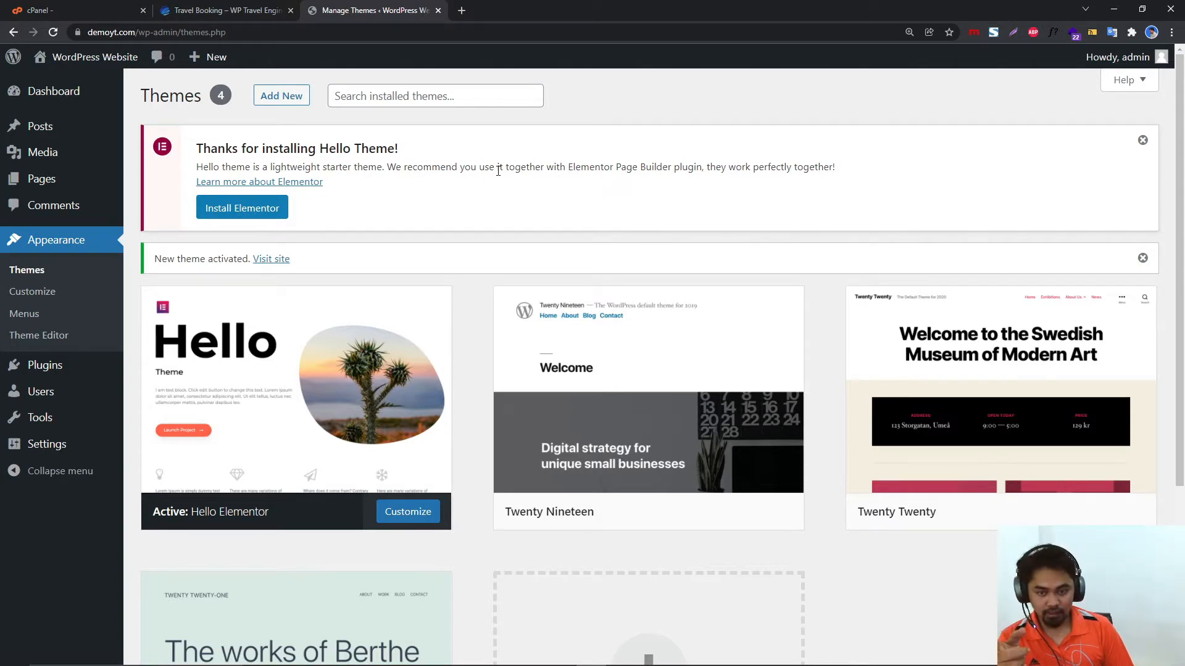
Install and activate the Elementor plugin recommended by the theme, and open the page for adding plugins.
left_click(240, 214)
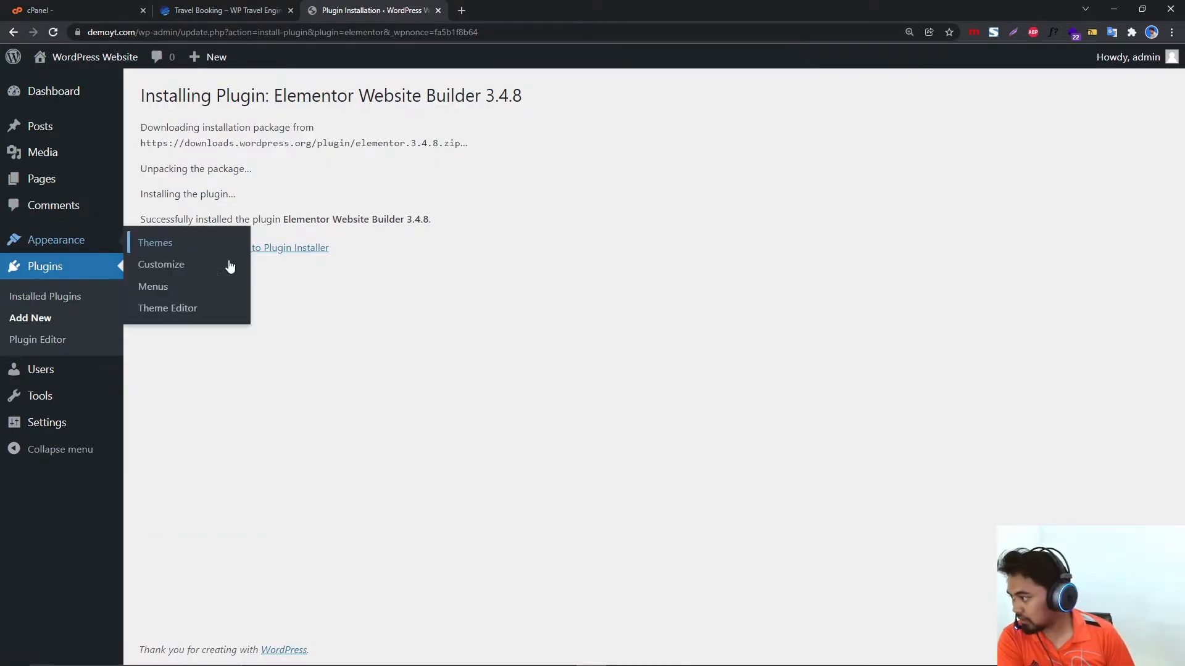
left_click(185, 250)
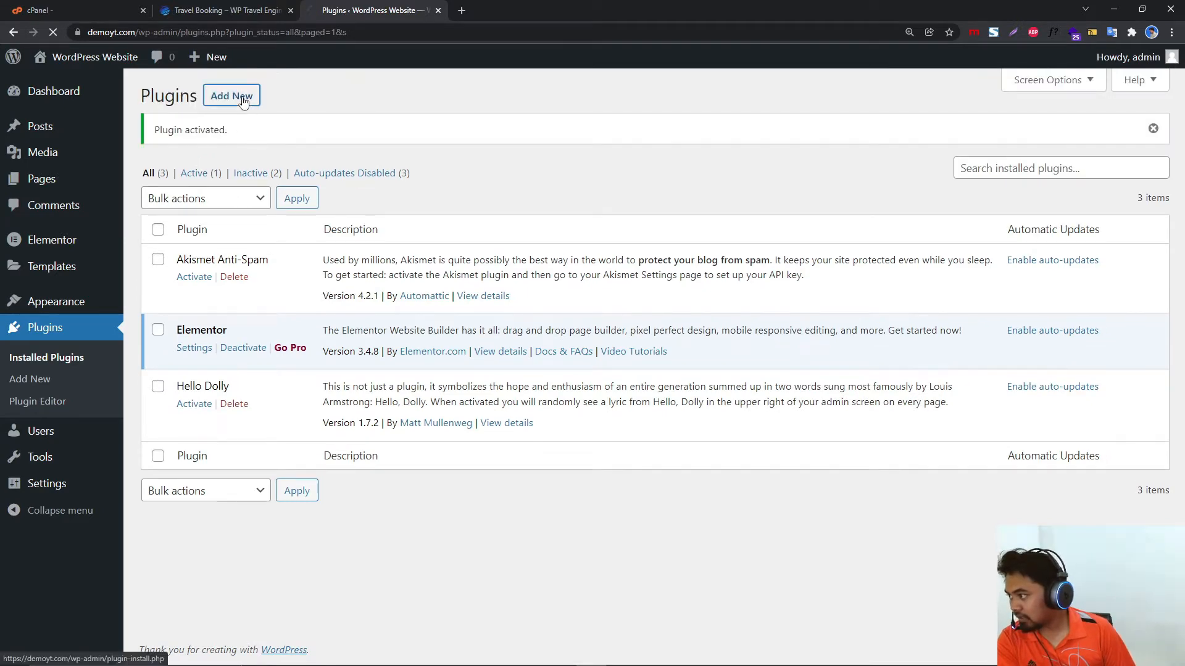
left_click(245, 101)
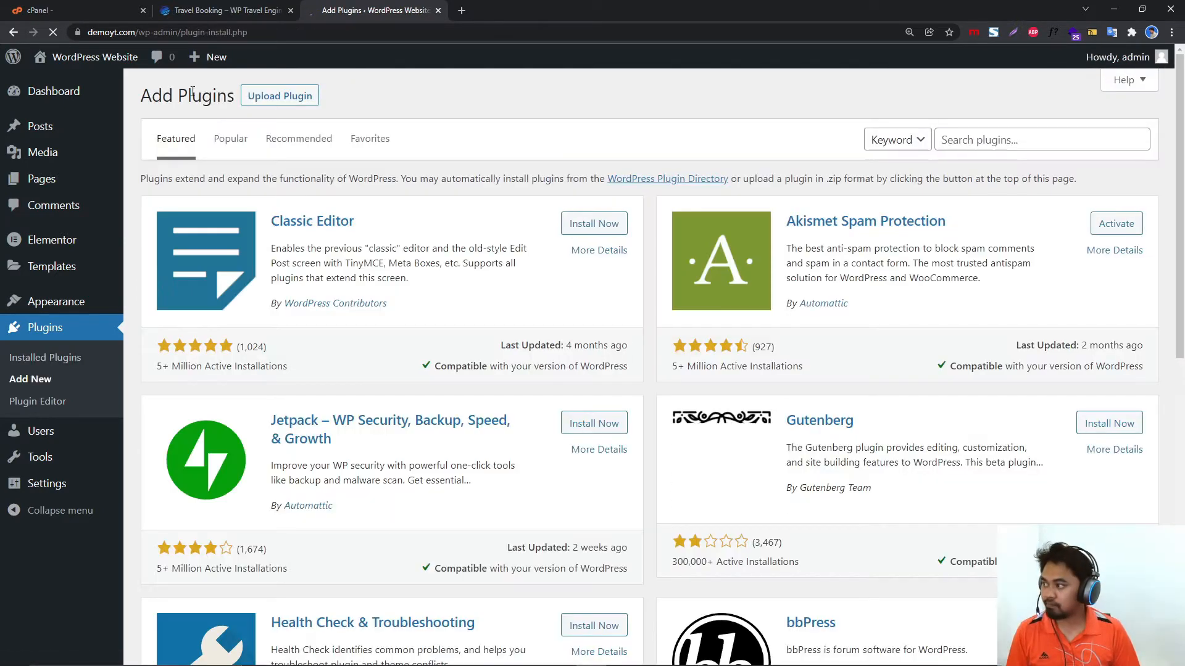
Look over the travel package listings on the Travel Booking demo page and return to the plugin installer.
left_click(207, 10)
scroll(573, 524, "down", 1)
scroll(573, 523, "down", 20)
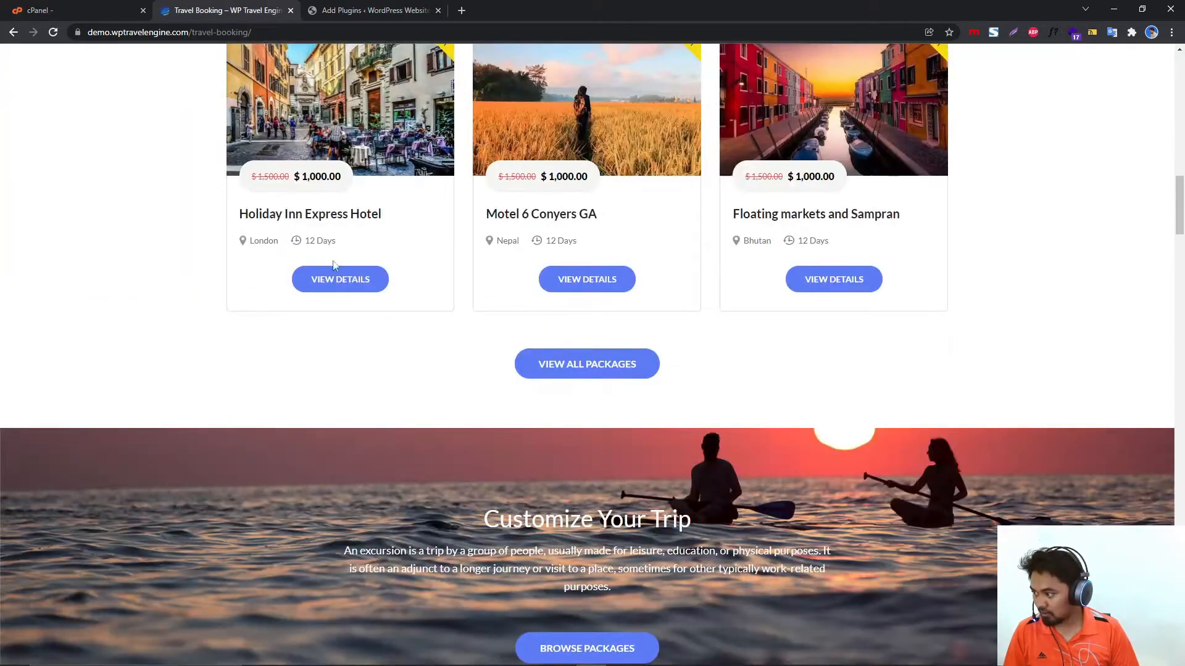
key("ctrl+Tab")
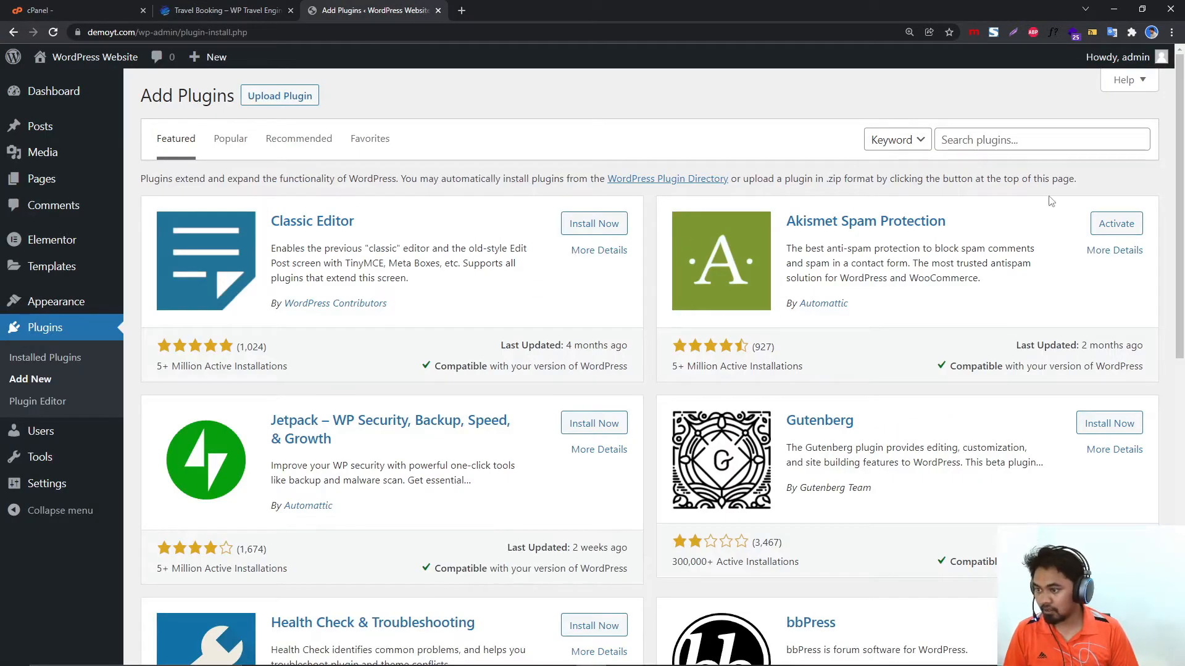
Install the Classic Editor plugin from the featured plugins.
left_click(989, 140)
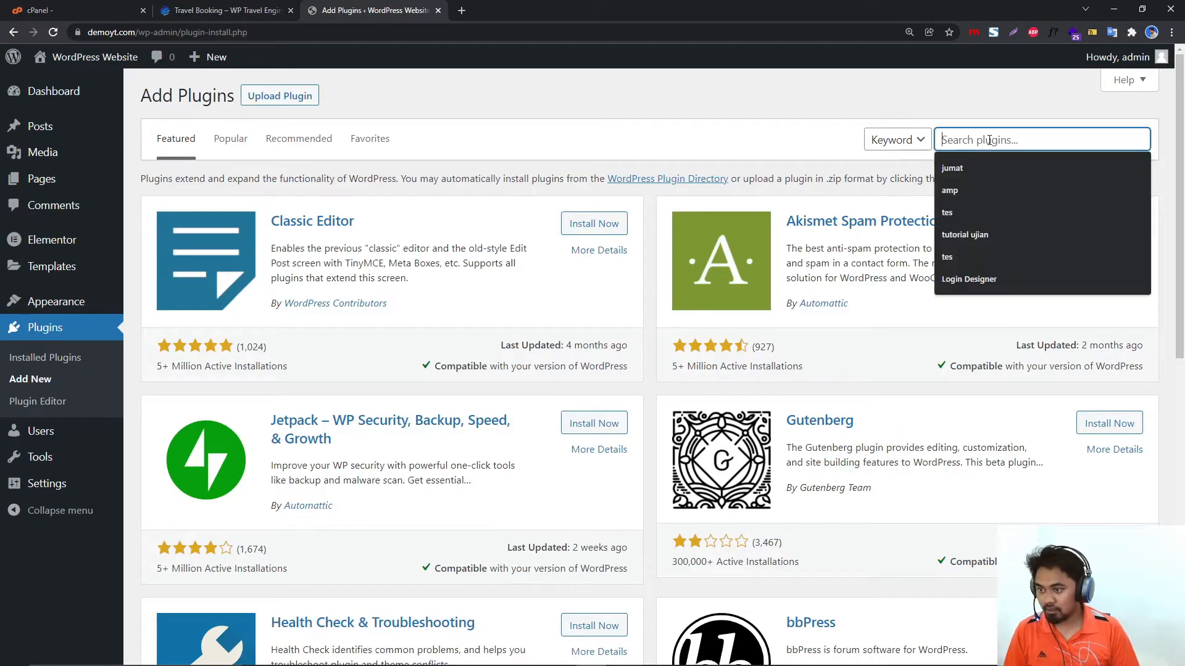
left_click(499, 216)
left_click(577, 224)
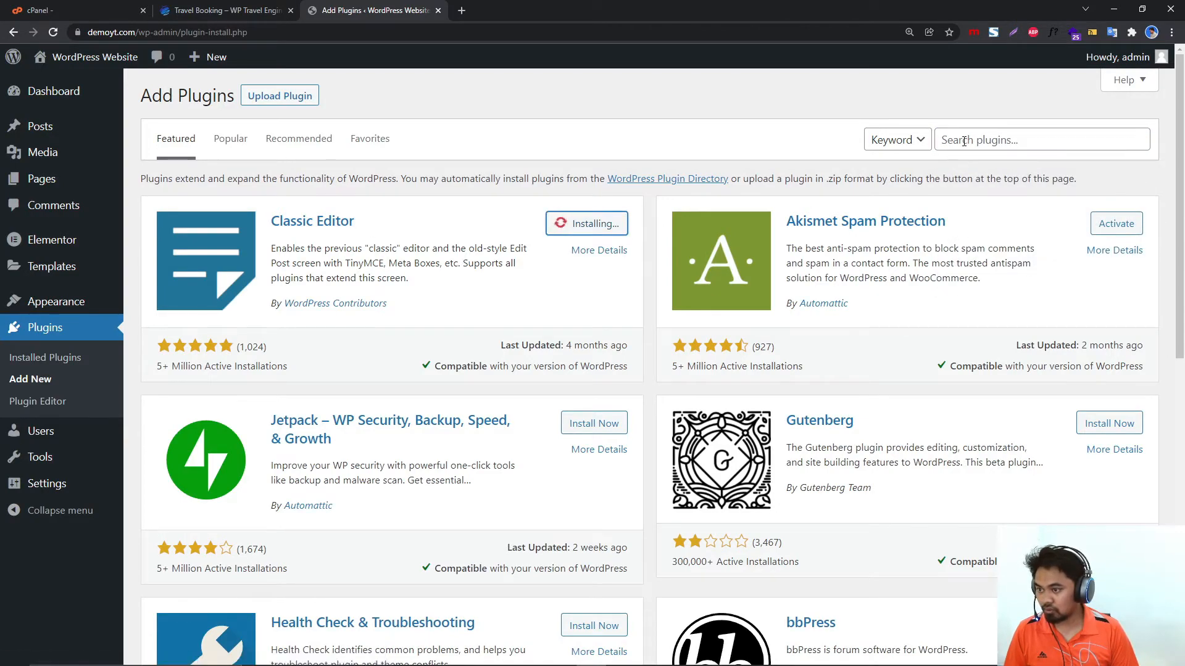
scroll(623, 443, "down", 8)
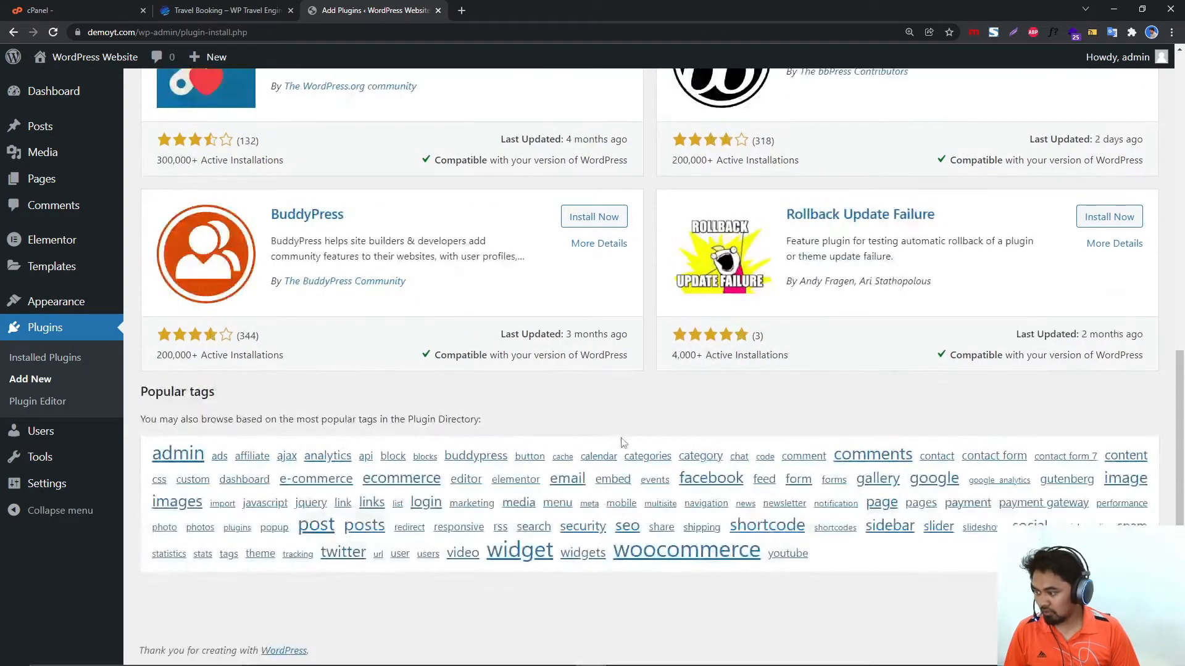
scroll(623, 443, "up", 8)
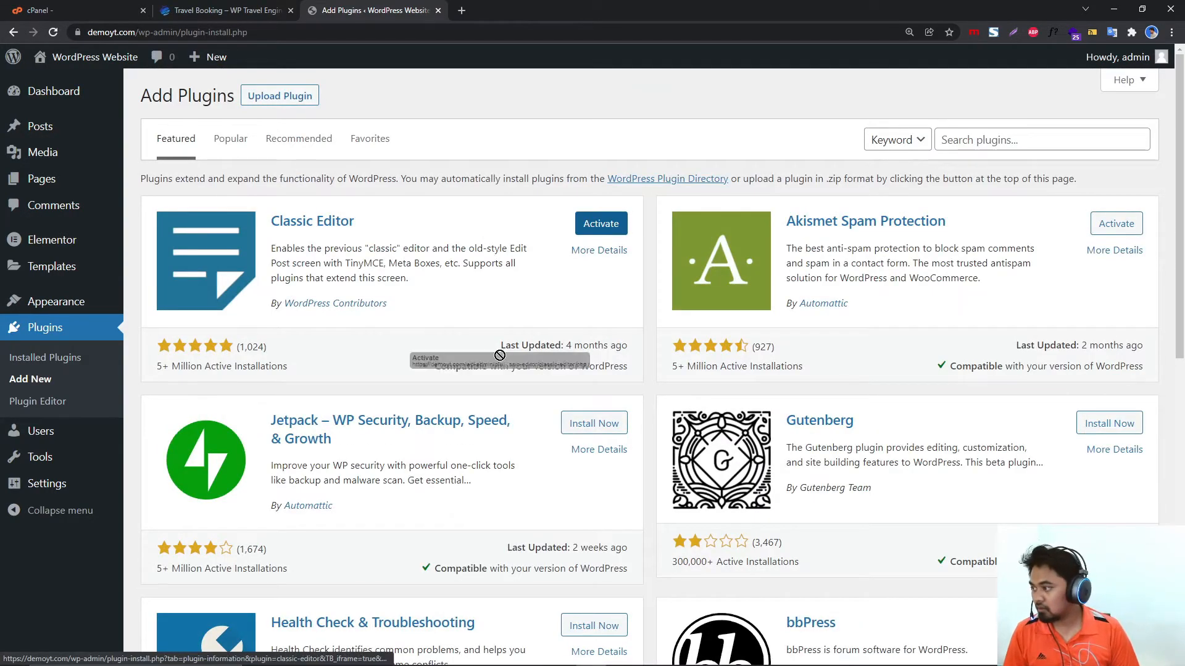
Search the plugin directory for "acf" and install Advanced Custom Fields by Delicious Brains.
left_click(1046, 142)
type("acf")
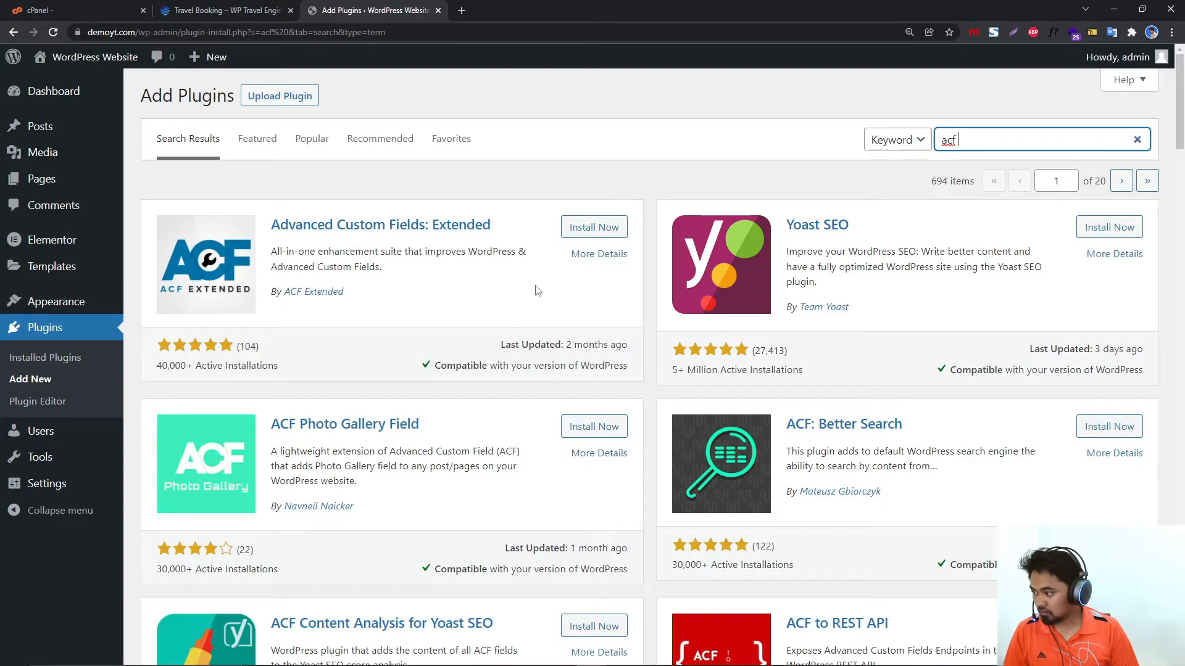
scroll(650, 276, "down", 12)
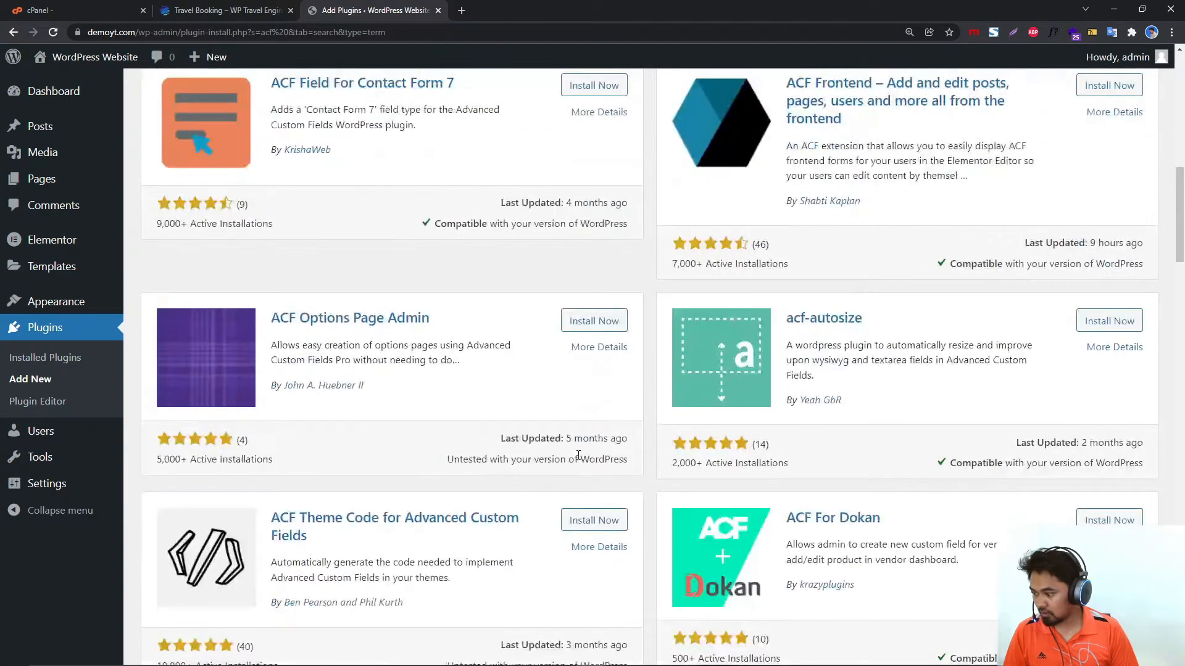
scroll(579, 455, "down", 3)
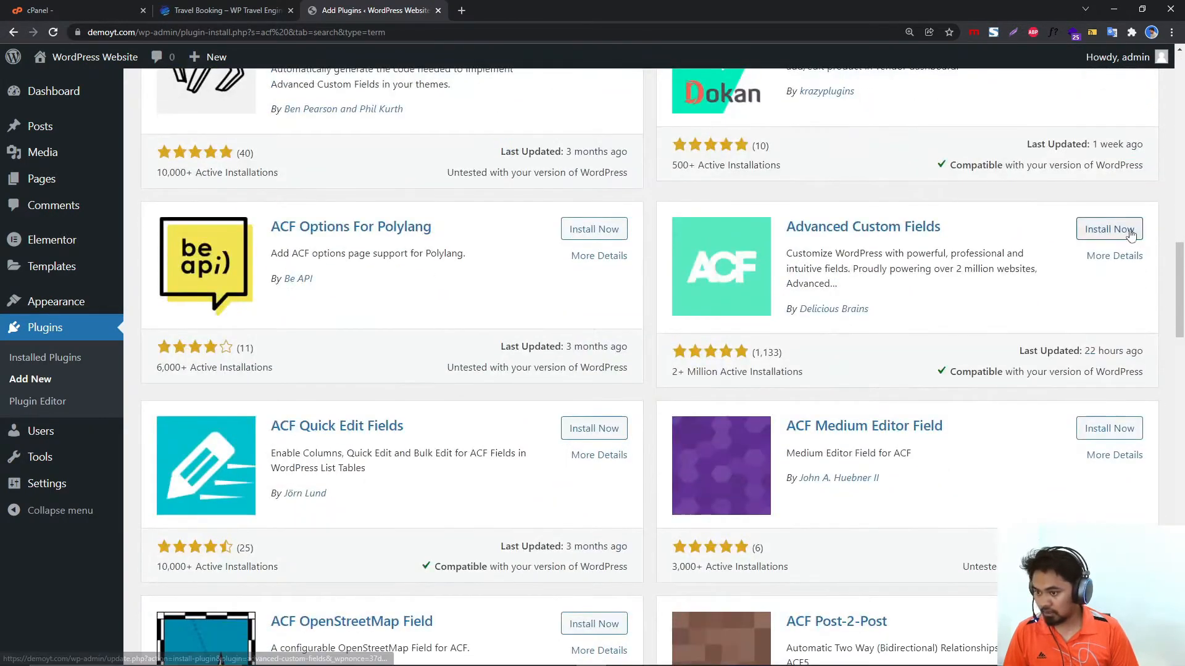
left_click(1109, 229)
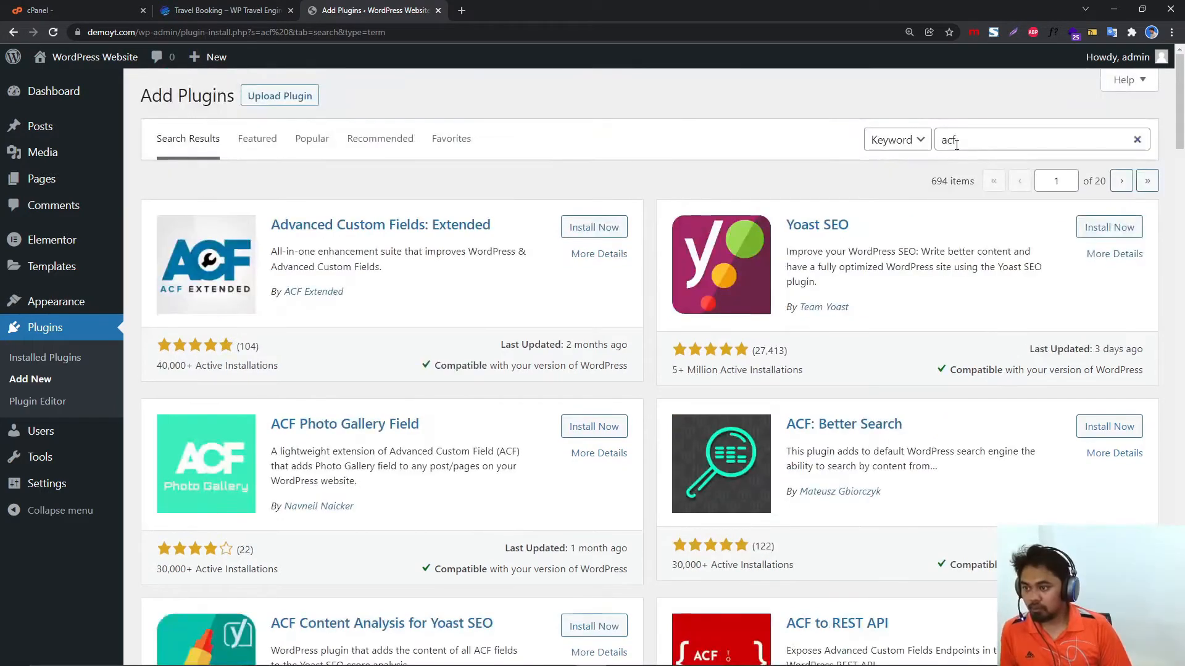
Search the plugin directory for "elementor custom skin" and install the Elementor Custom Skin plugin.
left_click_drag(963, 140, 931, 149)
key("BackSpace")
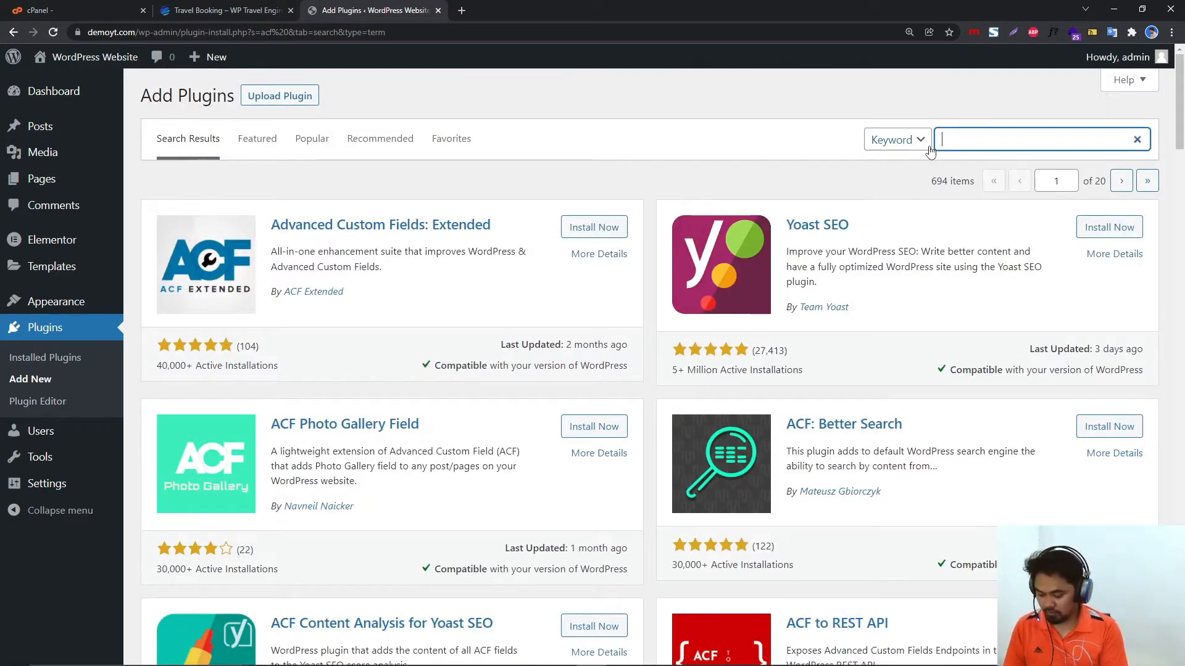
type("elementor")
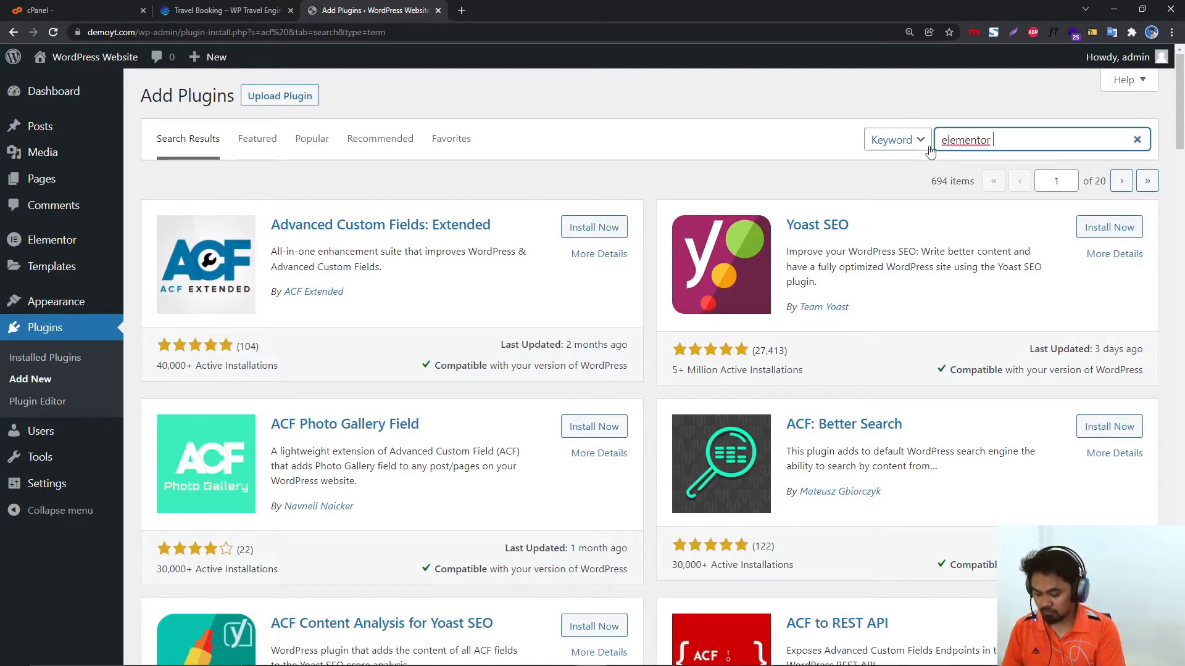
type(" custom skin")
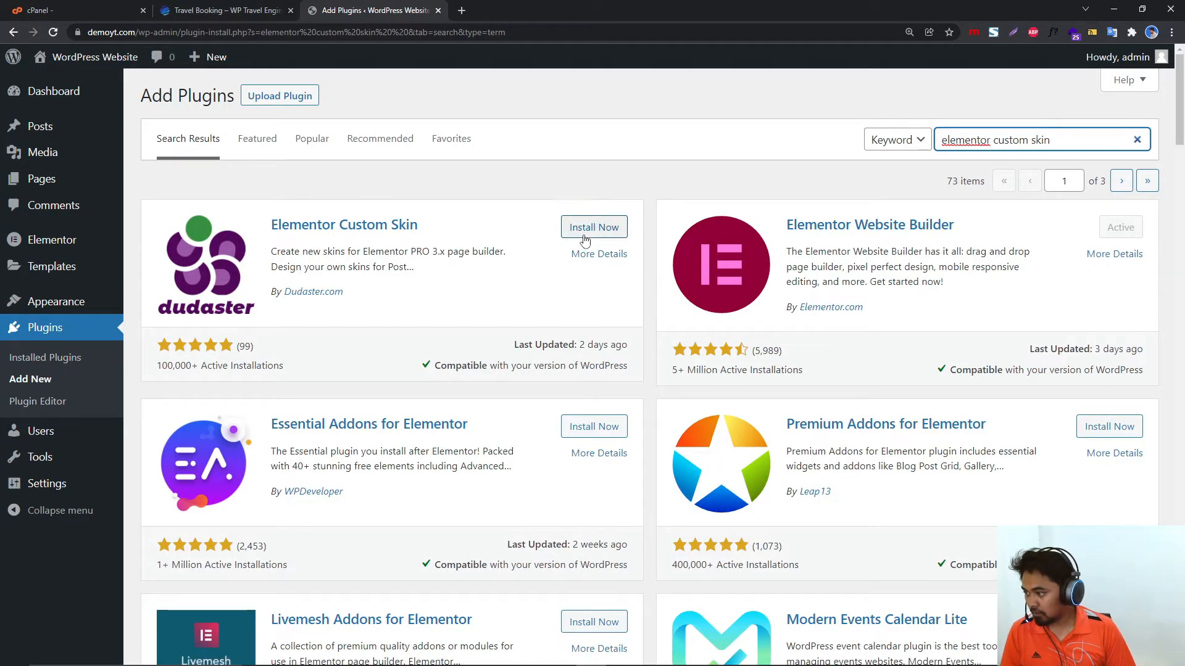
left_click(584, 237)
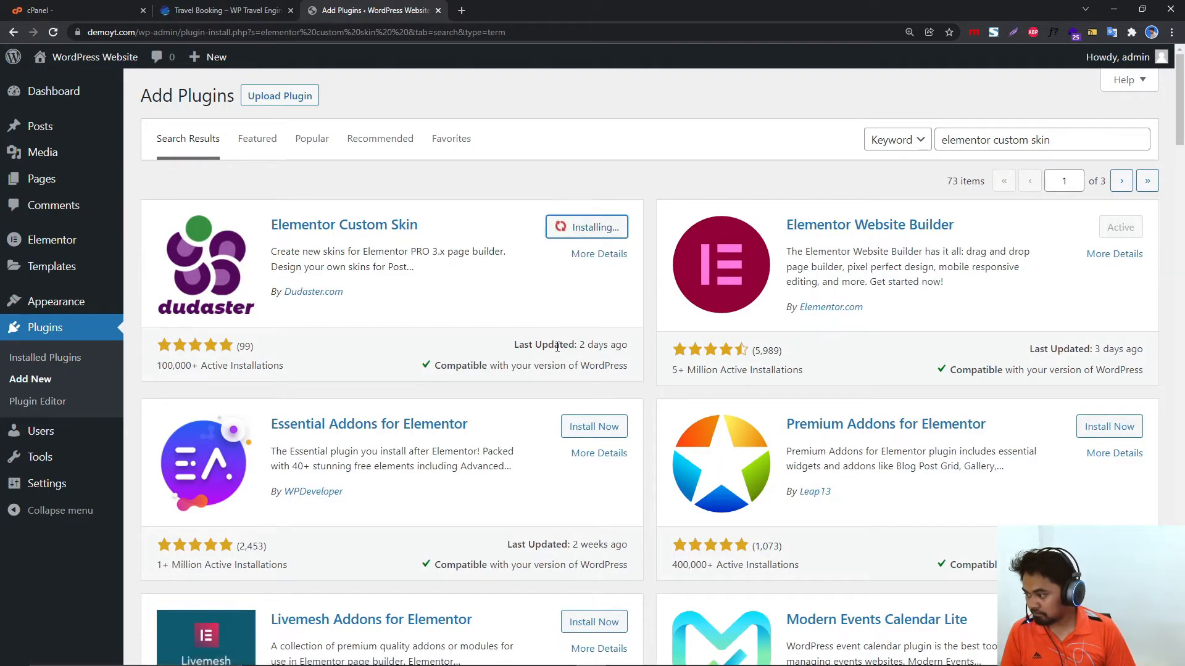
Examine how the package cards are laid out on the Travel Booking demo page and return to WordPress.
key("ctrl+shift+Tab")
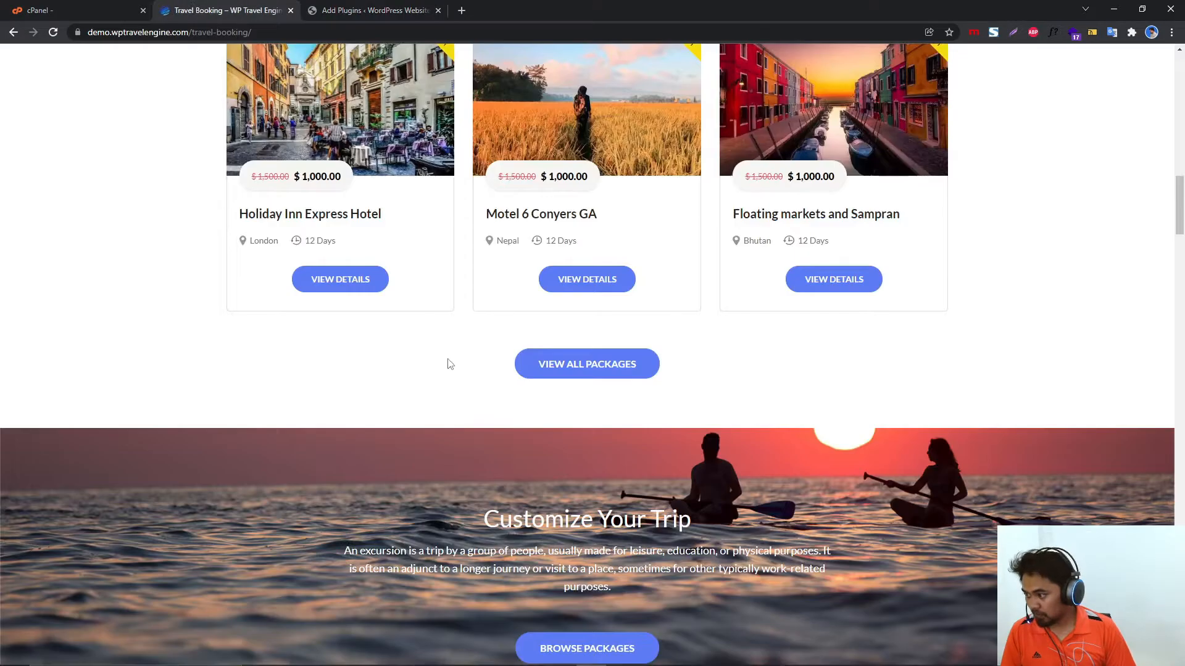
scroll(457, 376, "down", 10)
scroll(471, 409, "down", 5)
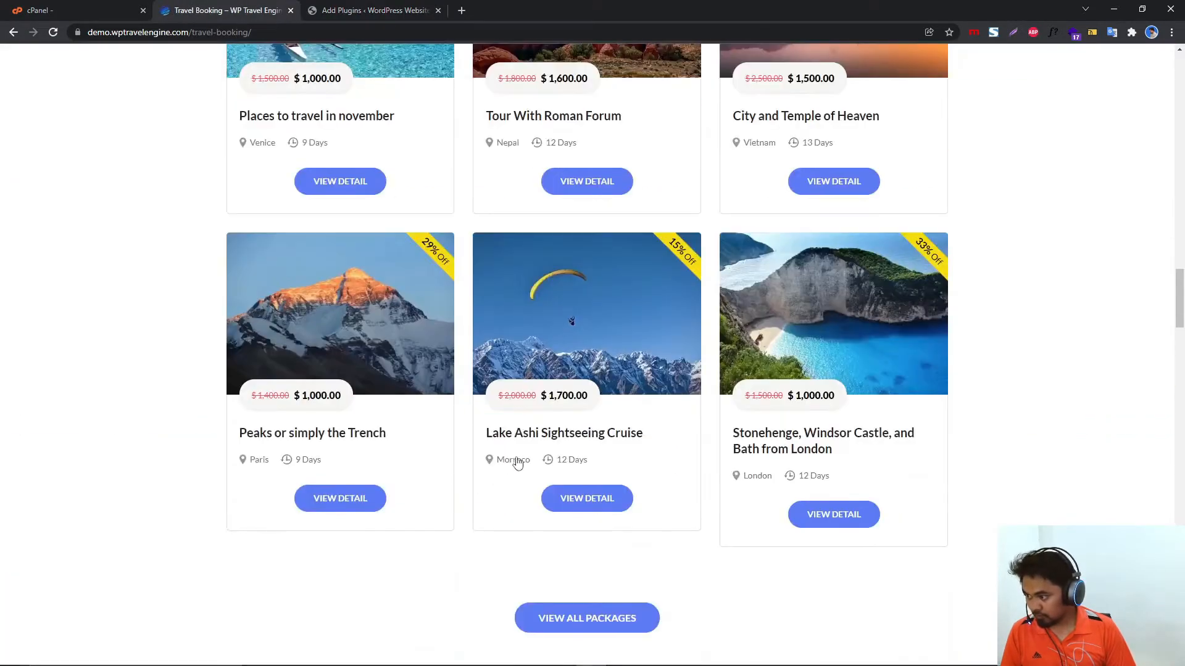
scroll(665, 374, "up", 20)
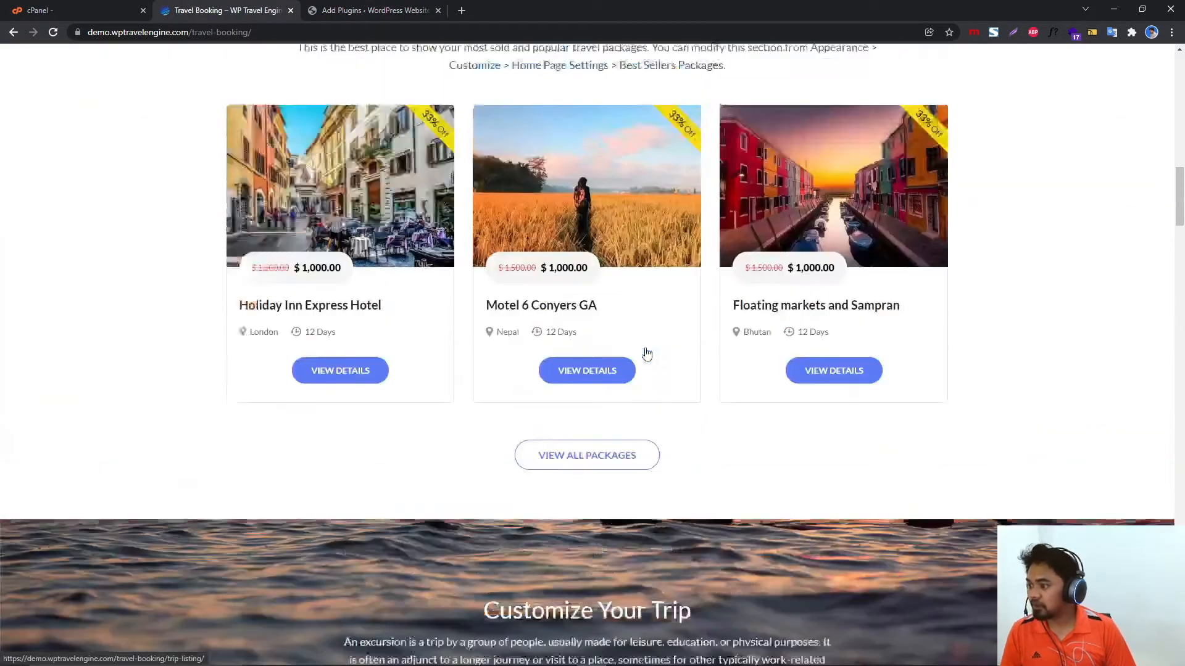
scroll(647, 352, "up", 2)
key("ctrl+Tab")
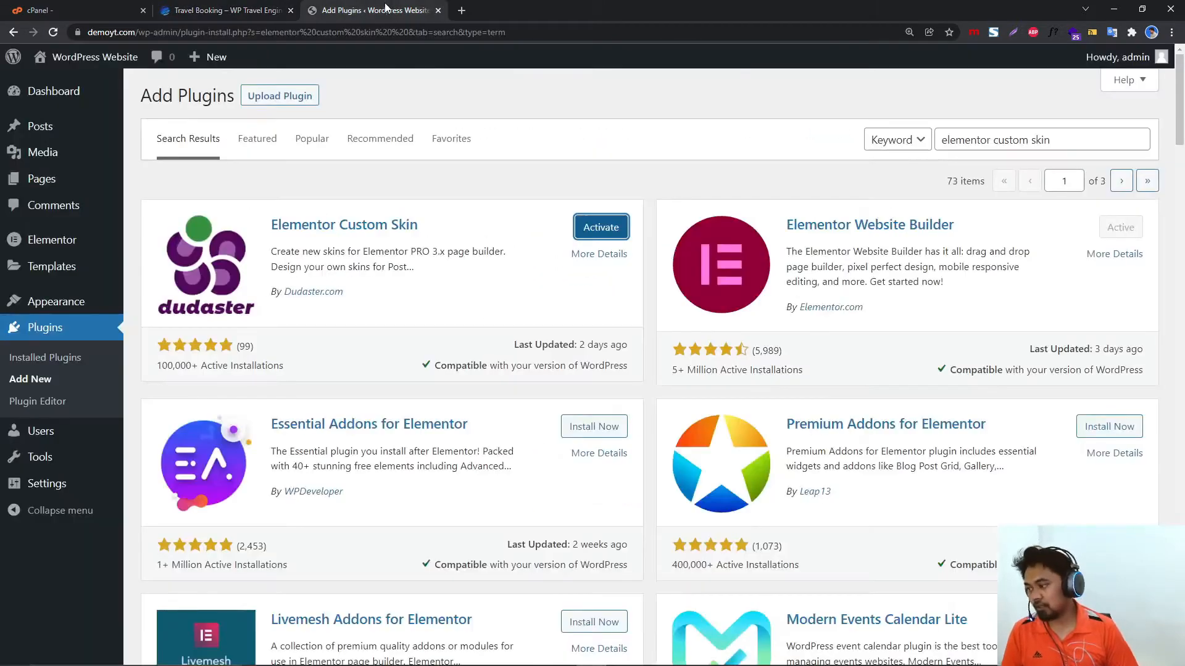
Open the list of installed plugins and select Classic Editor and Ele Custom Skin.
left_click(38, 358)
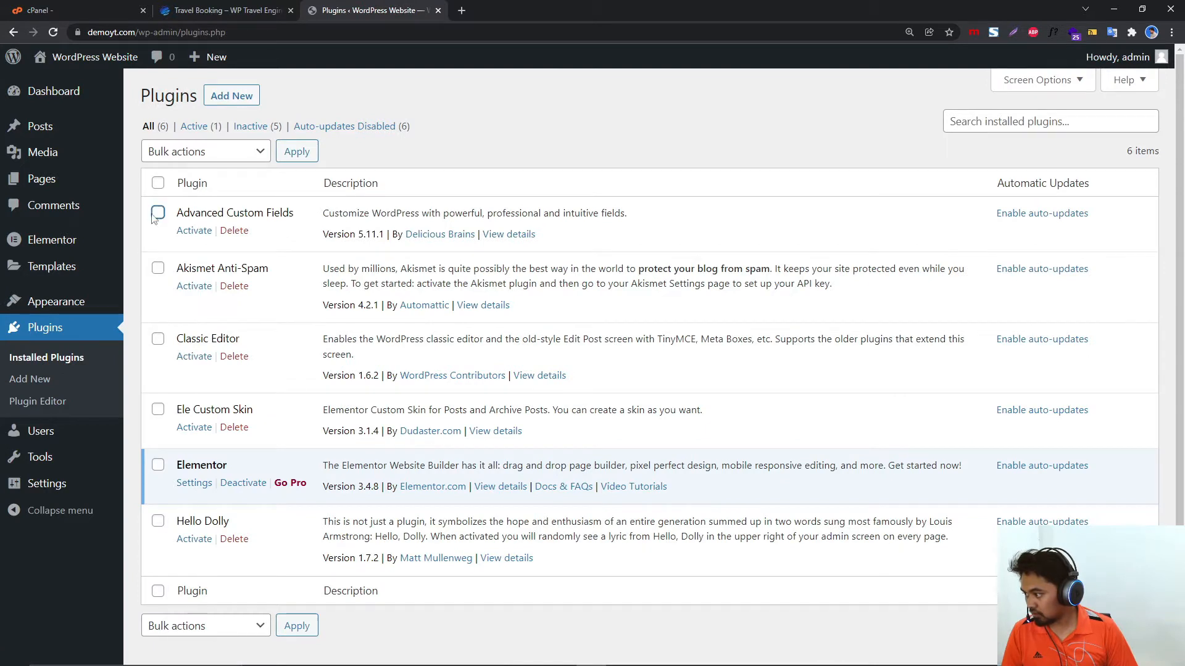
left_click(157, 410)
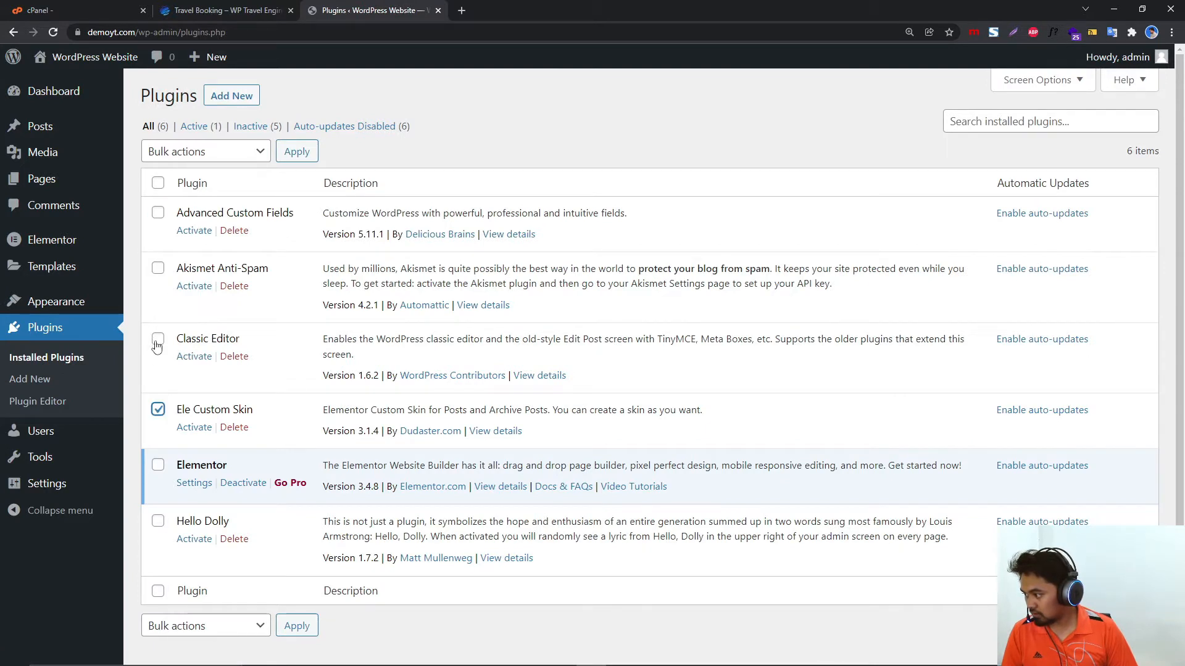
left_click(158, 339)
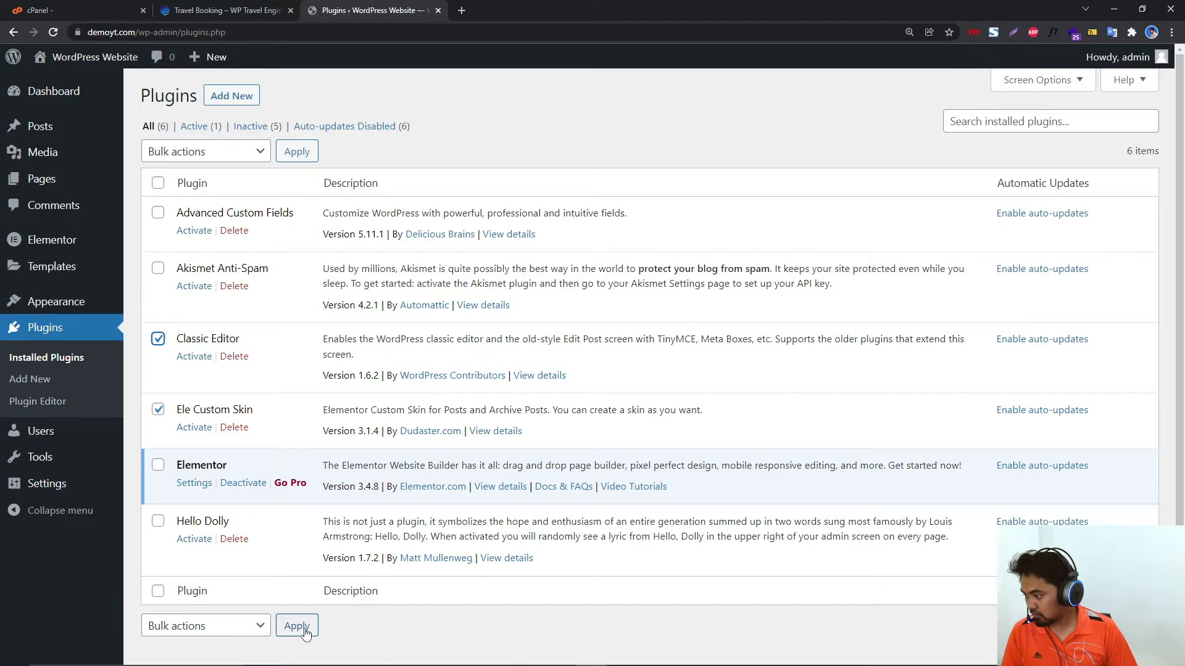
left_click(235, 626)
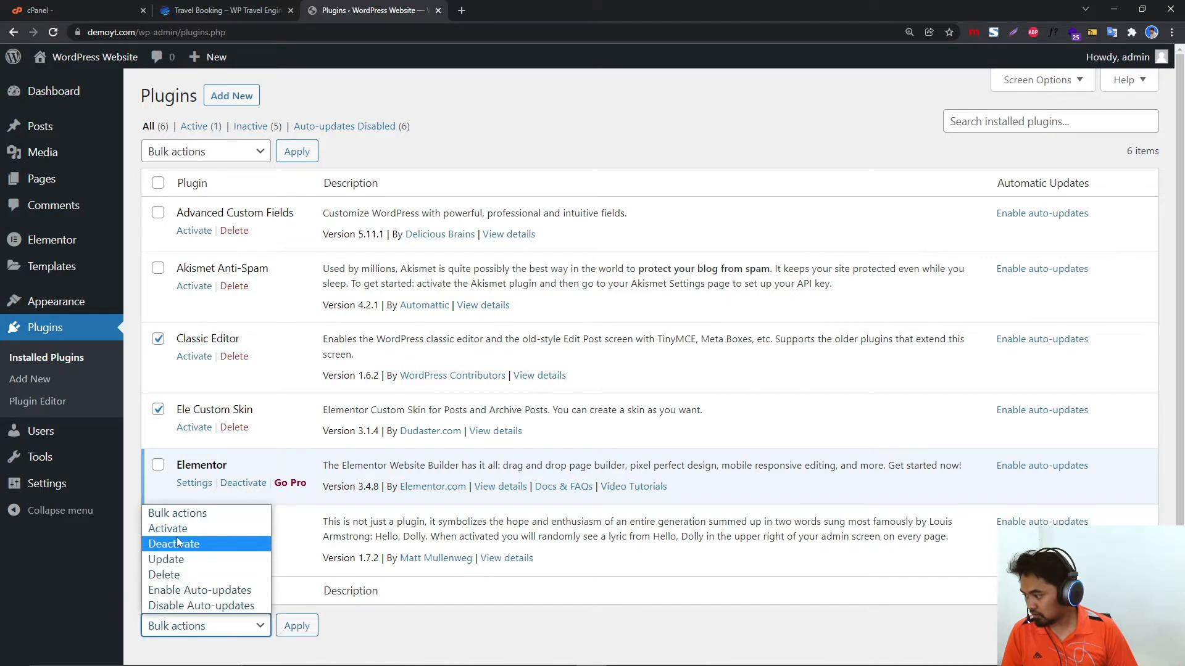
left_click(179, 542)
left_click(190, 625)
left_click(185, 543)
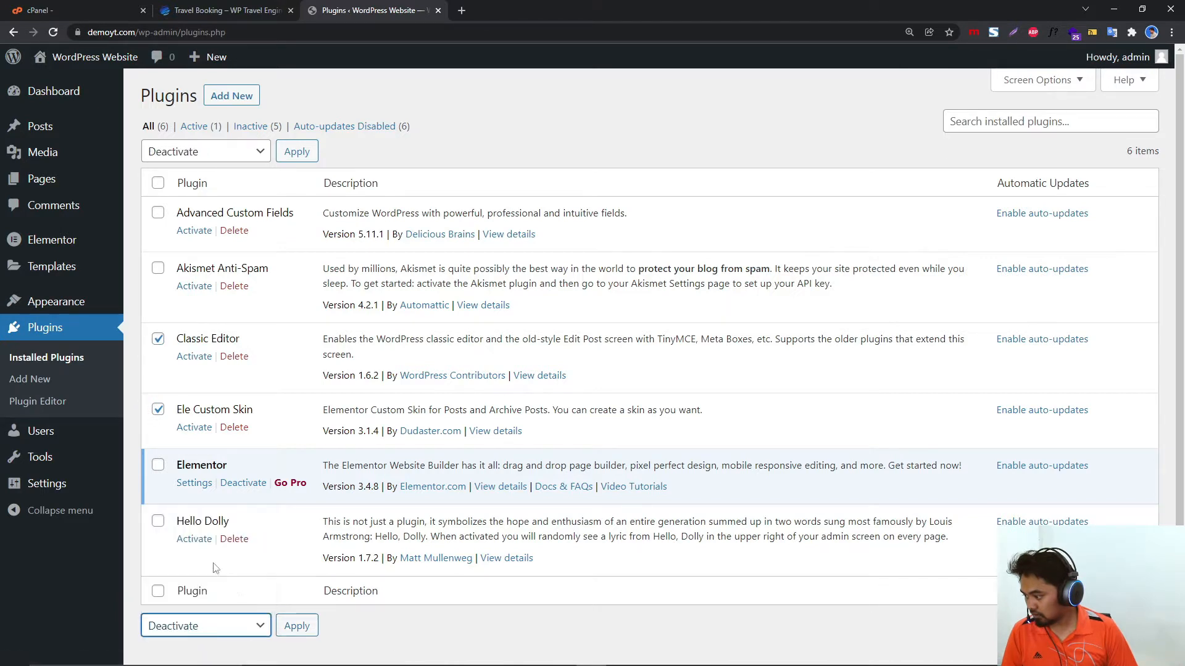
Apply the bulk Activate action to the selected Classic Editor and Ele Custom Skin plugins.
left_click(201, 625)
left_click(185, 528)
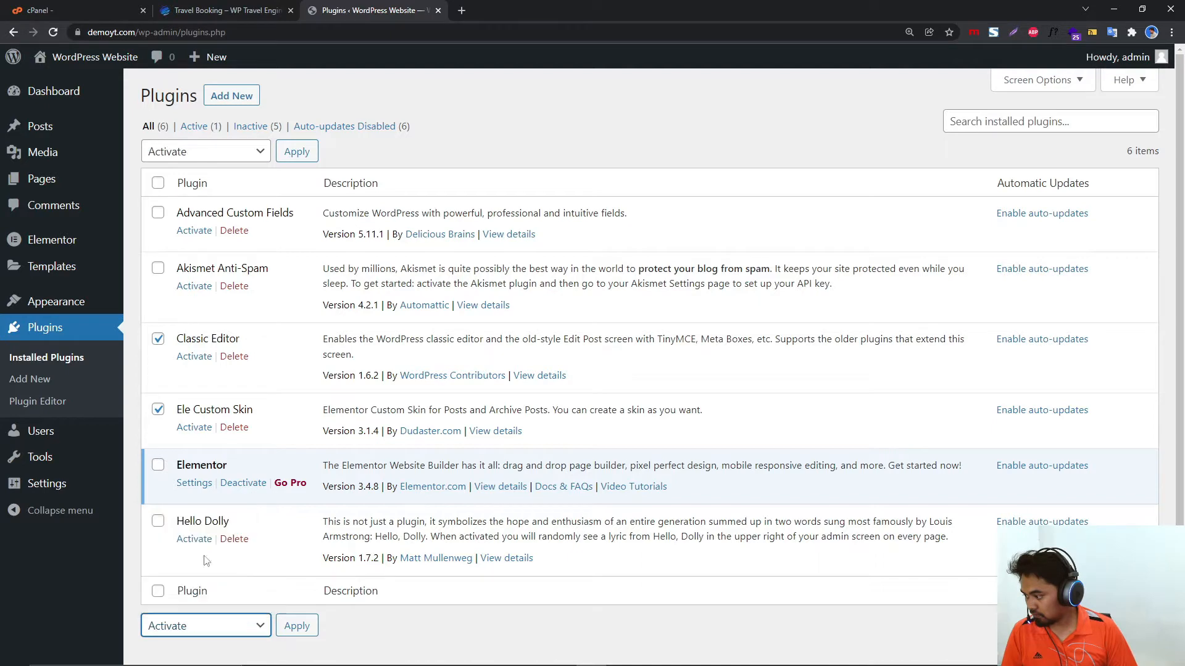
left_click(294, 626)
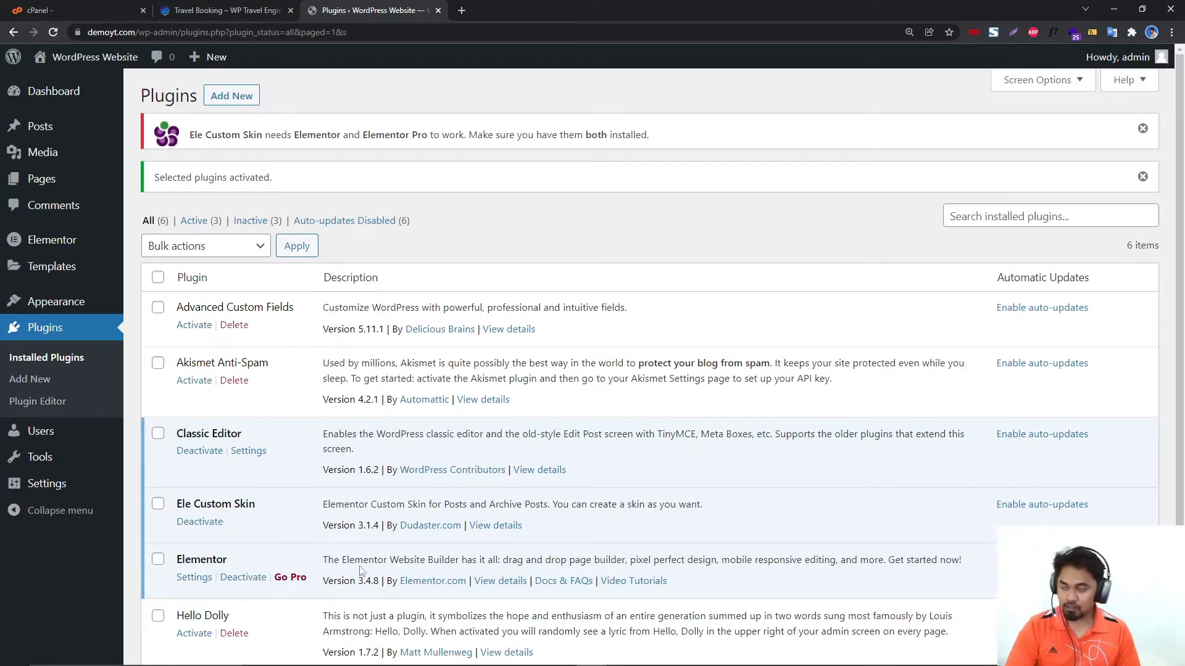
Upload the Elementor Pro plugin as a .zip file, activate it and check it in the installed plugins list.
left_click(232, 97)
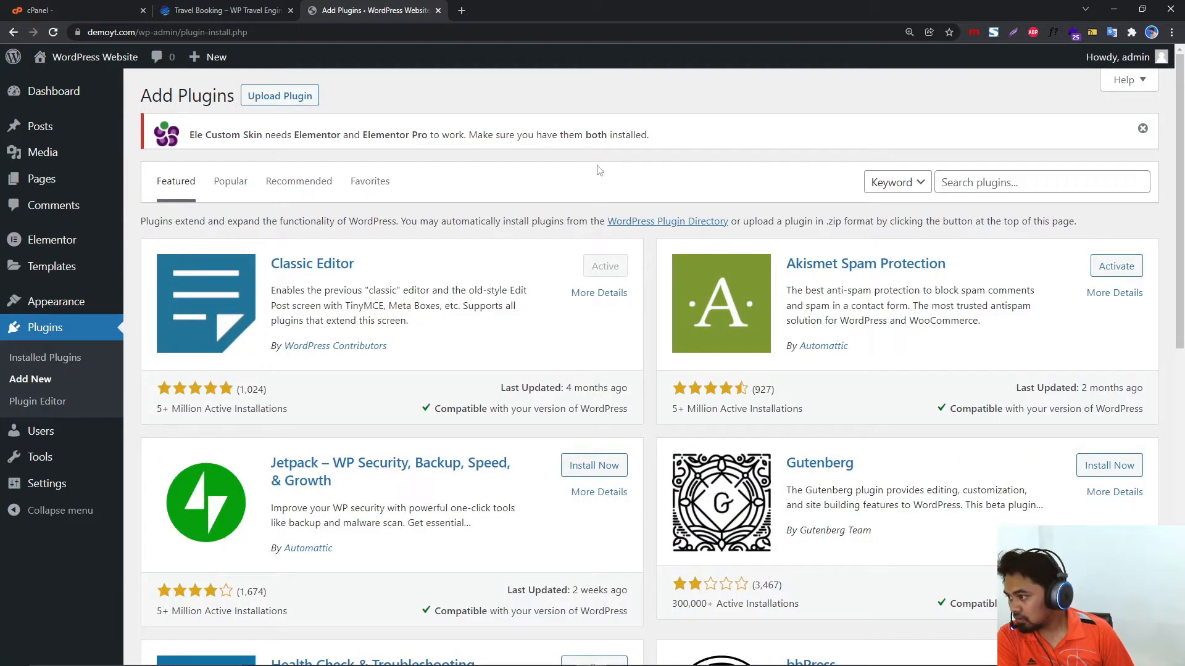
left_click(265, 96)
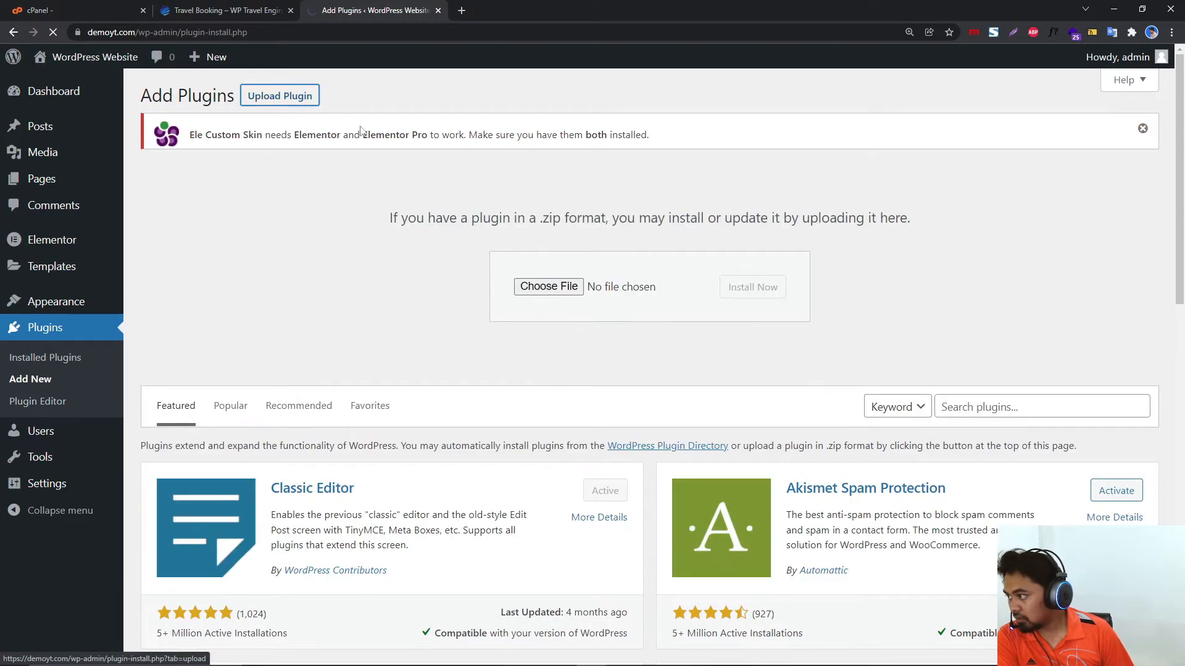
left_click(293, 100)
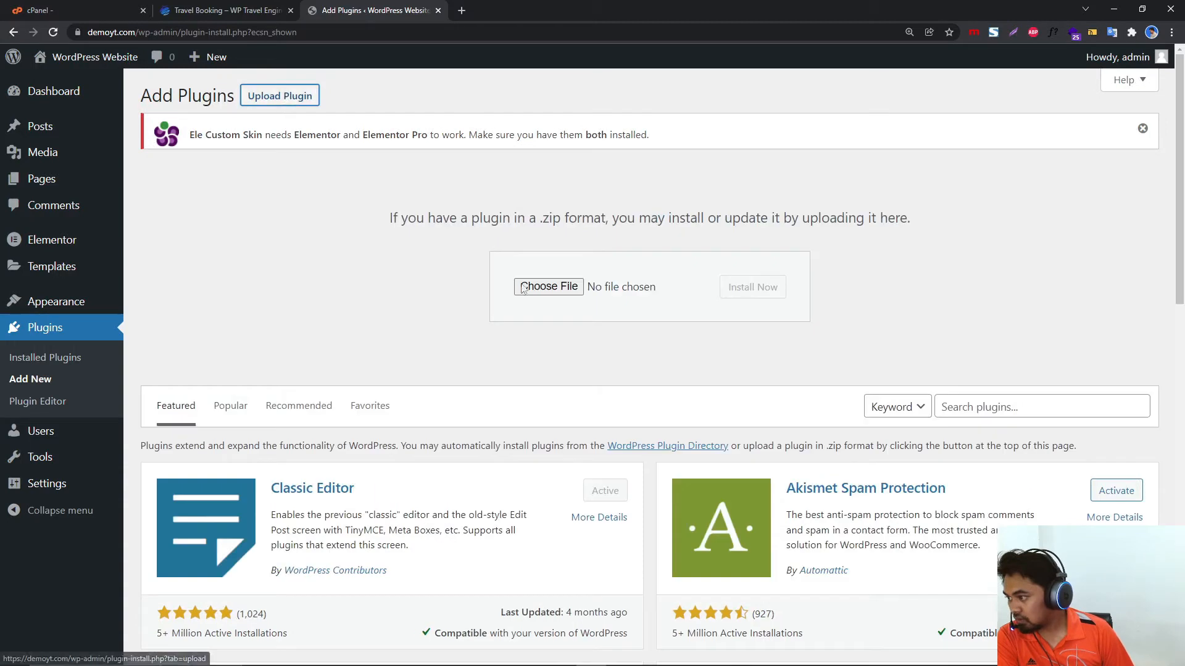
left_click(534, 291)
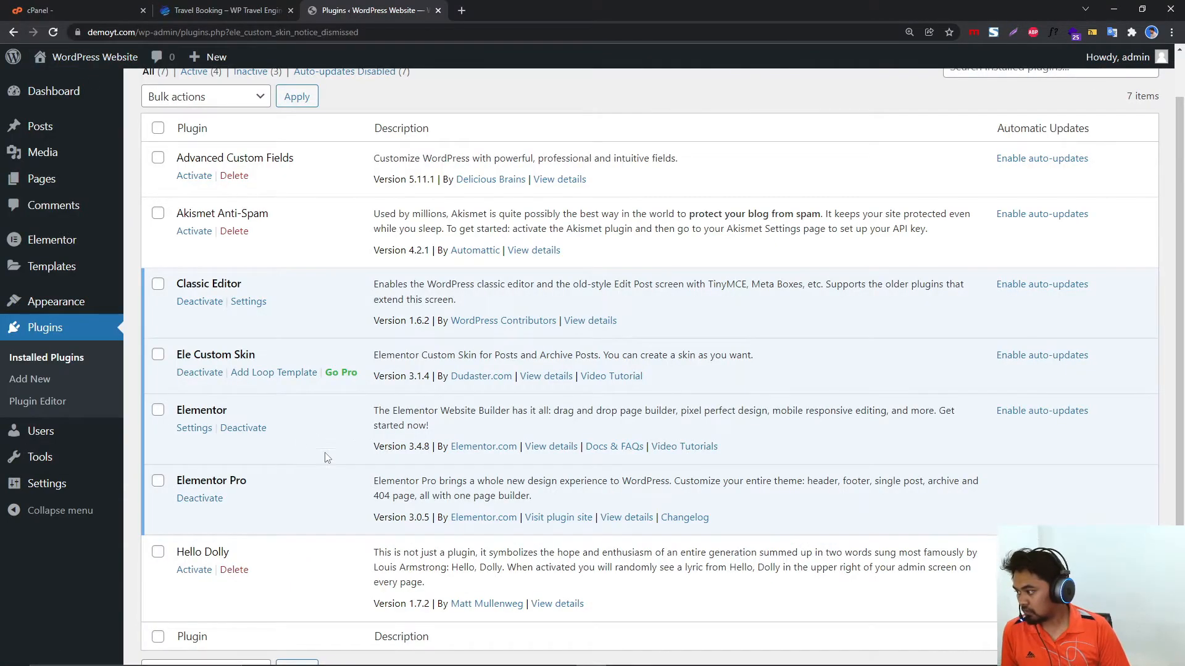
scroll(327, 457, "up", 1)
scroll(327, 459, "down", 2)
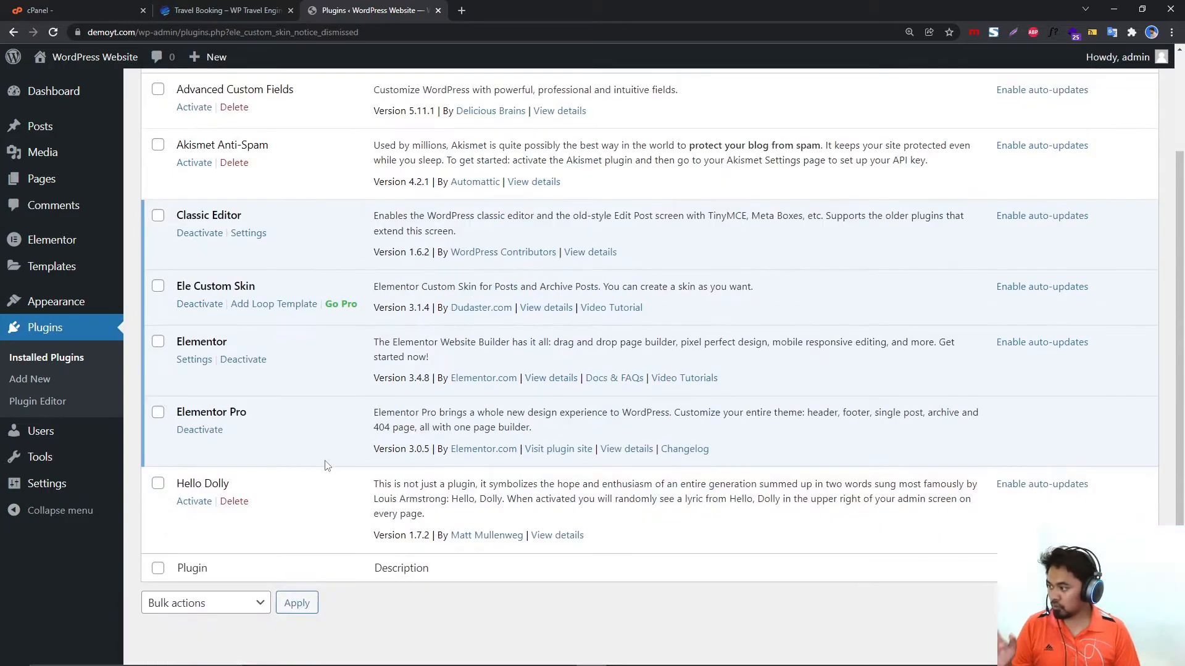
scroll(327, 466, "up", 2)
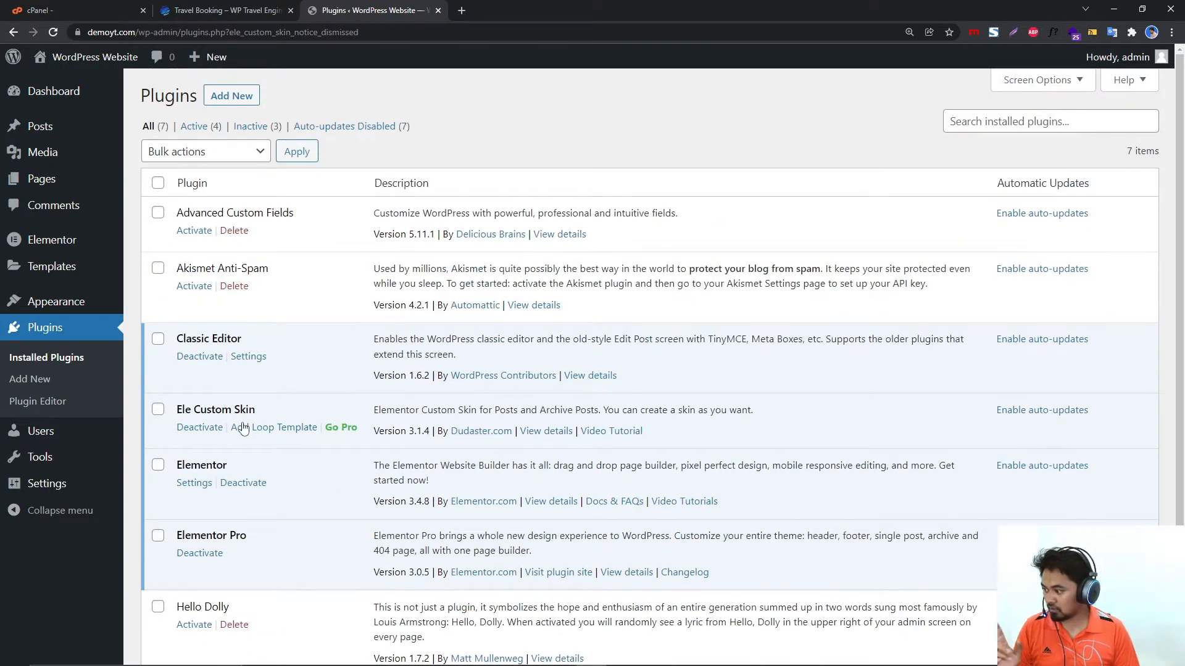
Check the header navigation on the Travel Booking demo page and create a WordPress menu named Menu.
left_click(197, 7)
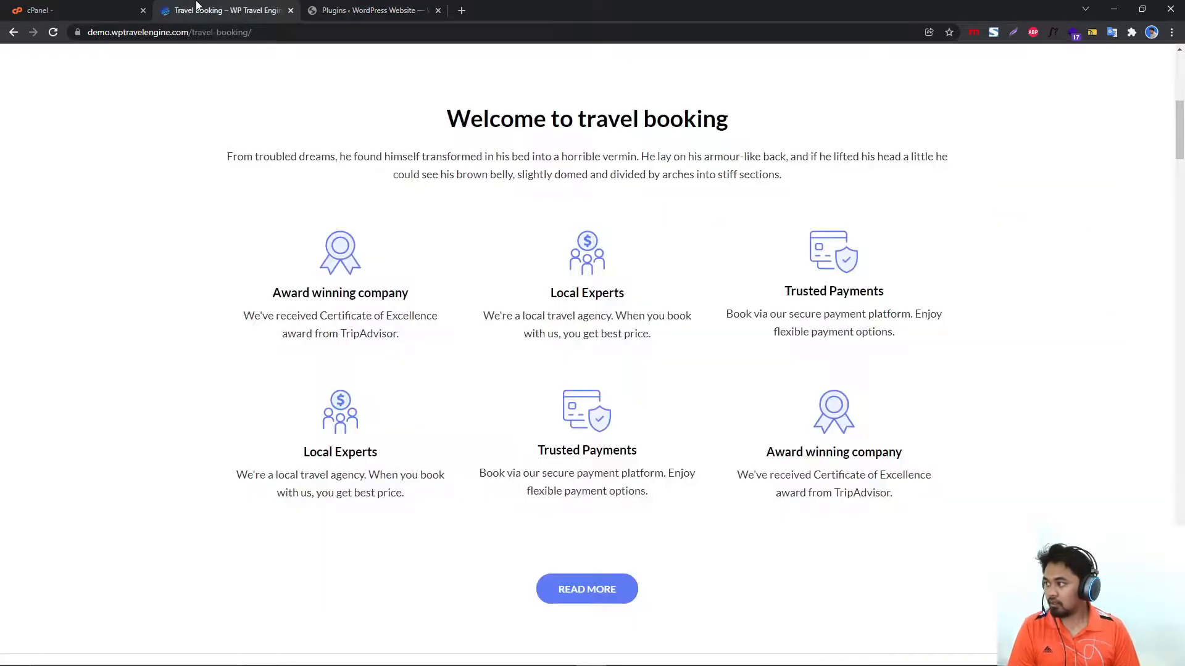
scroll(665, 202, "up", 8)
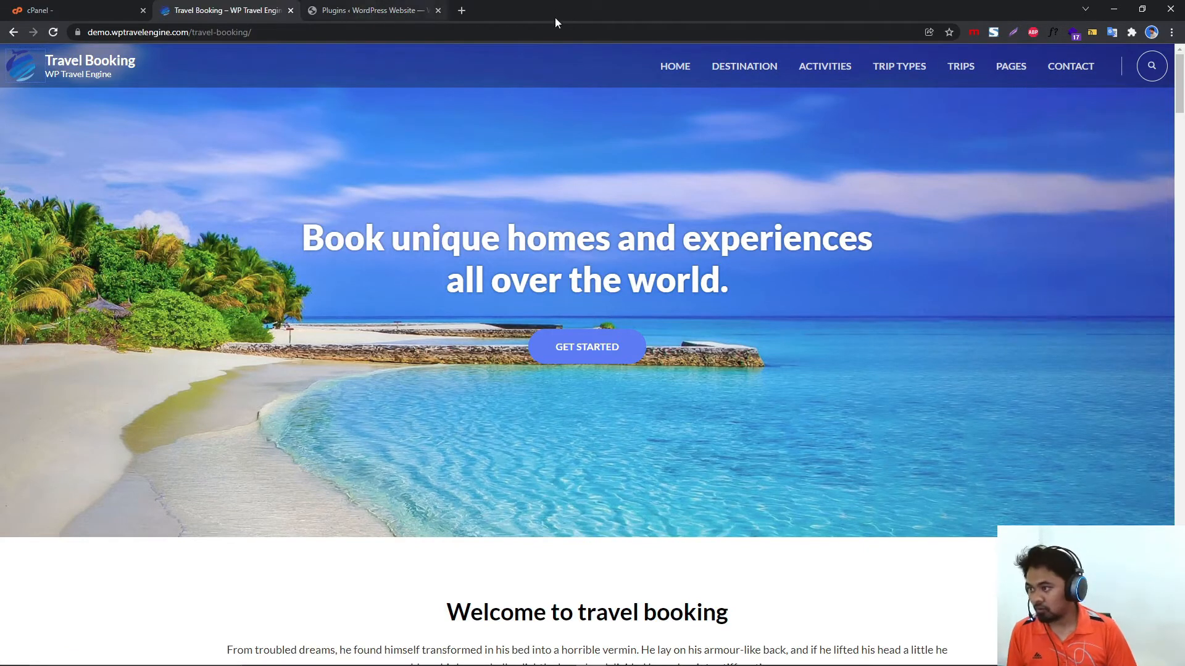
left_click(369, 10)
mouse_move(42, 313)
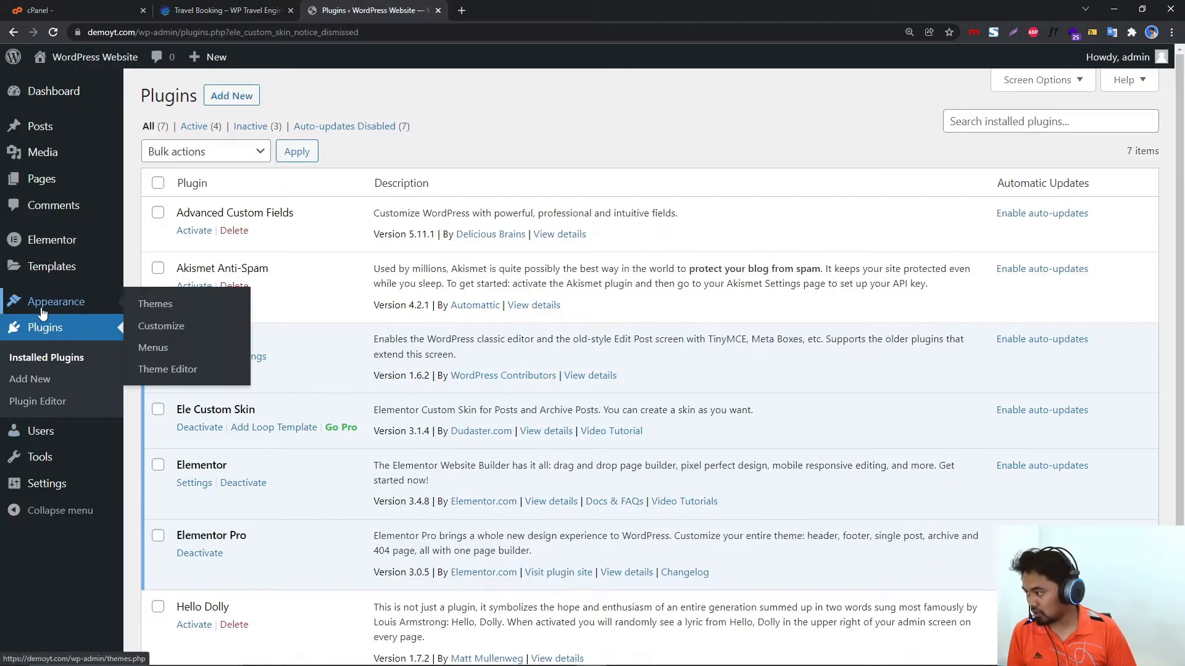
left_click(151, 351)
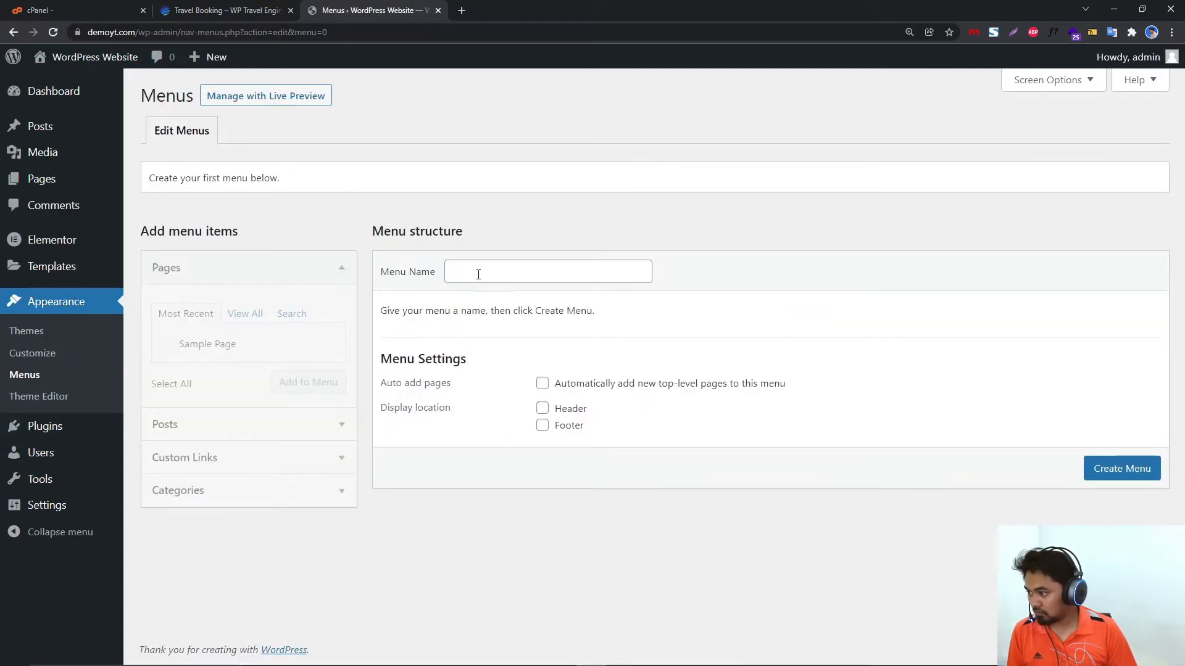
left_click(473, 272)
type("Menu")
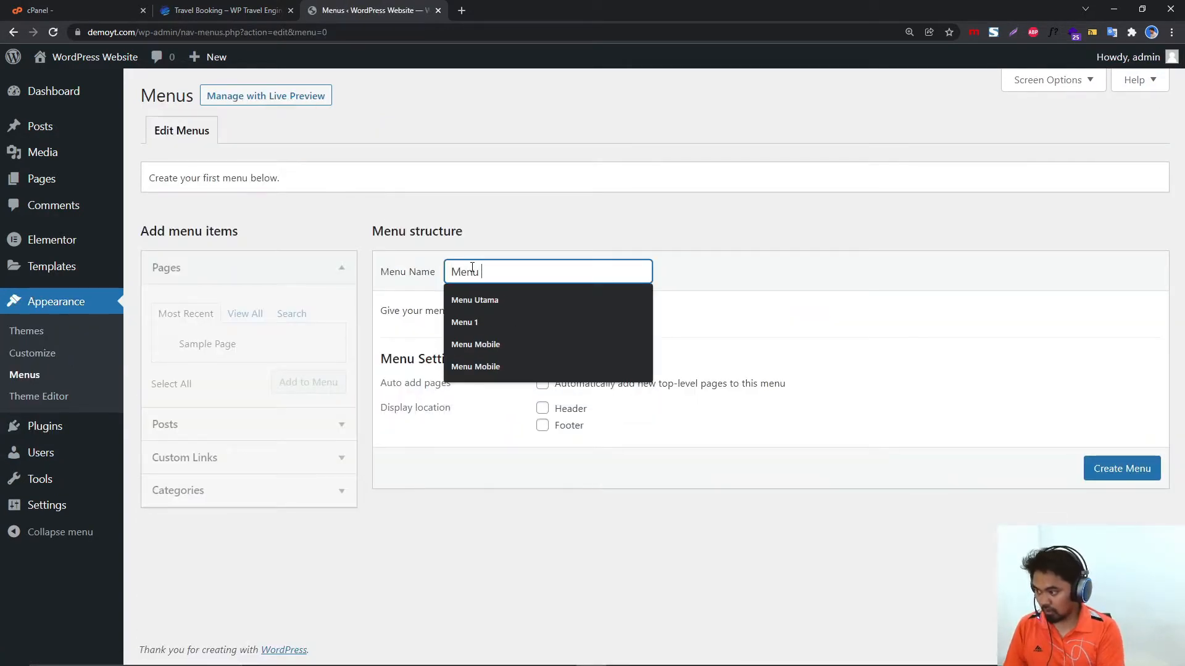
left_click(1122, 468)
Add a custom link with URL # and link text Home to the menu.
left_click(185, 457)
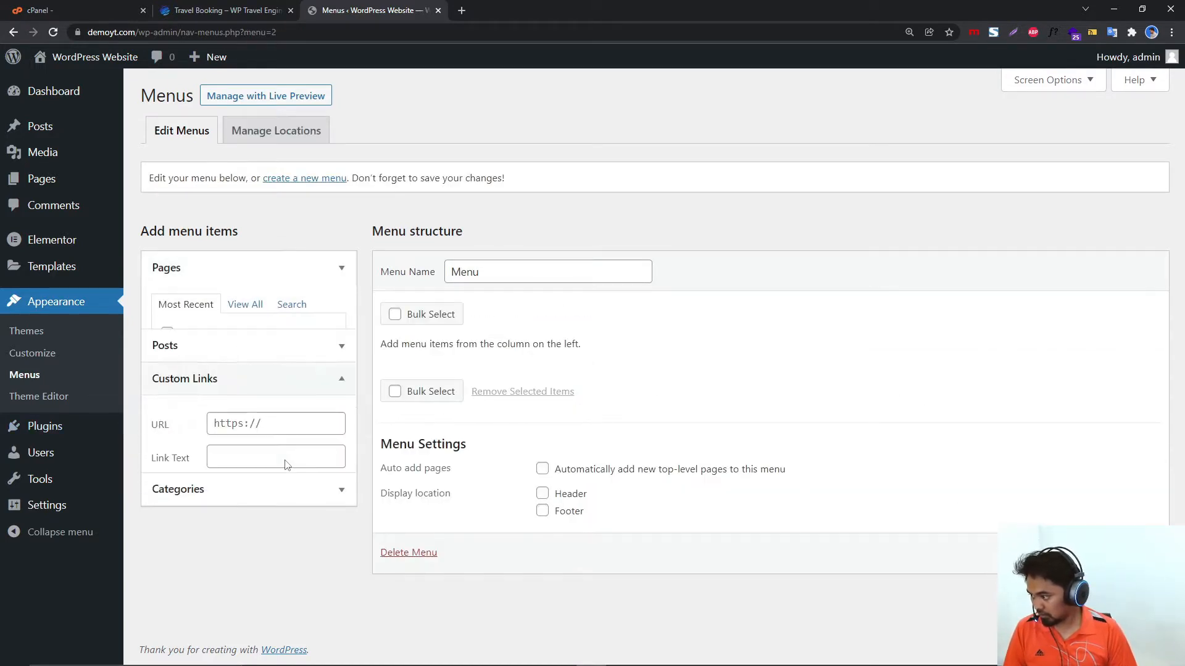
left_click(244, 385)
type("#")
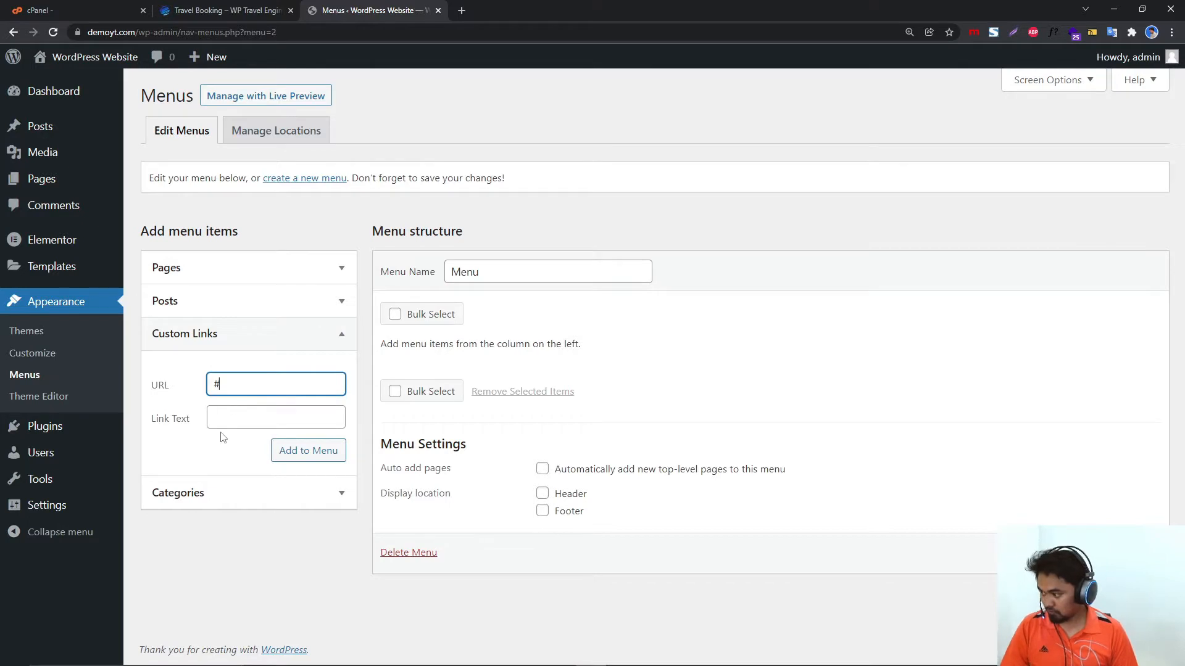
left_click(237, 406)
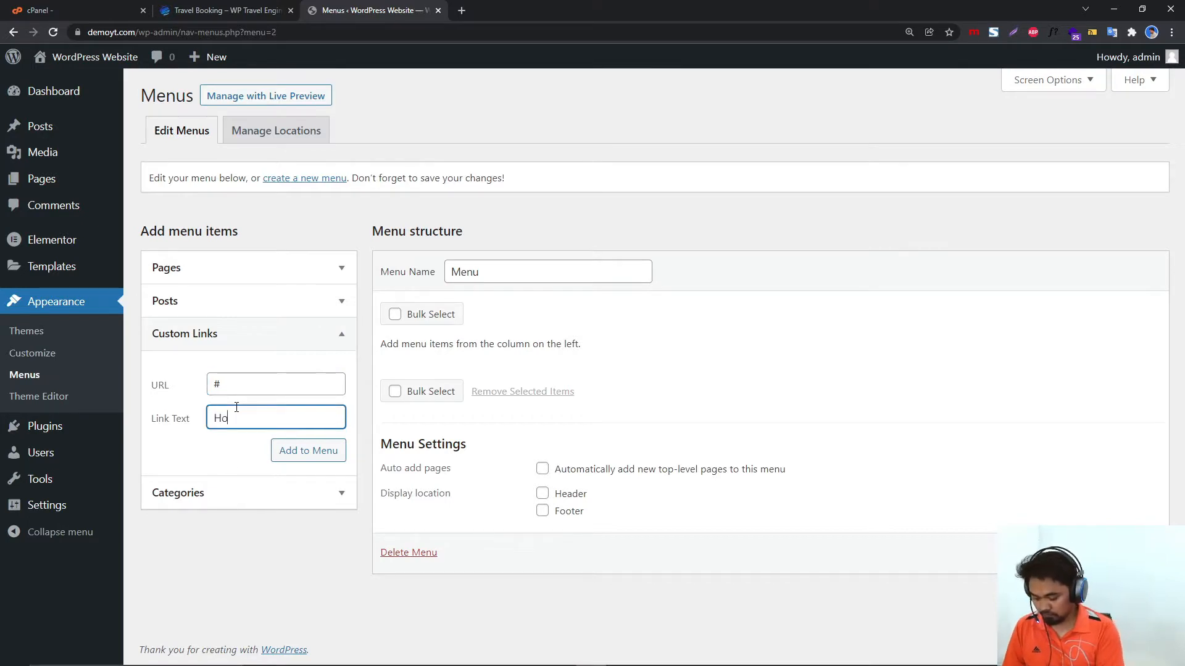
left_click(302, 456)
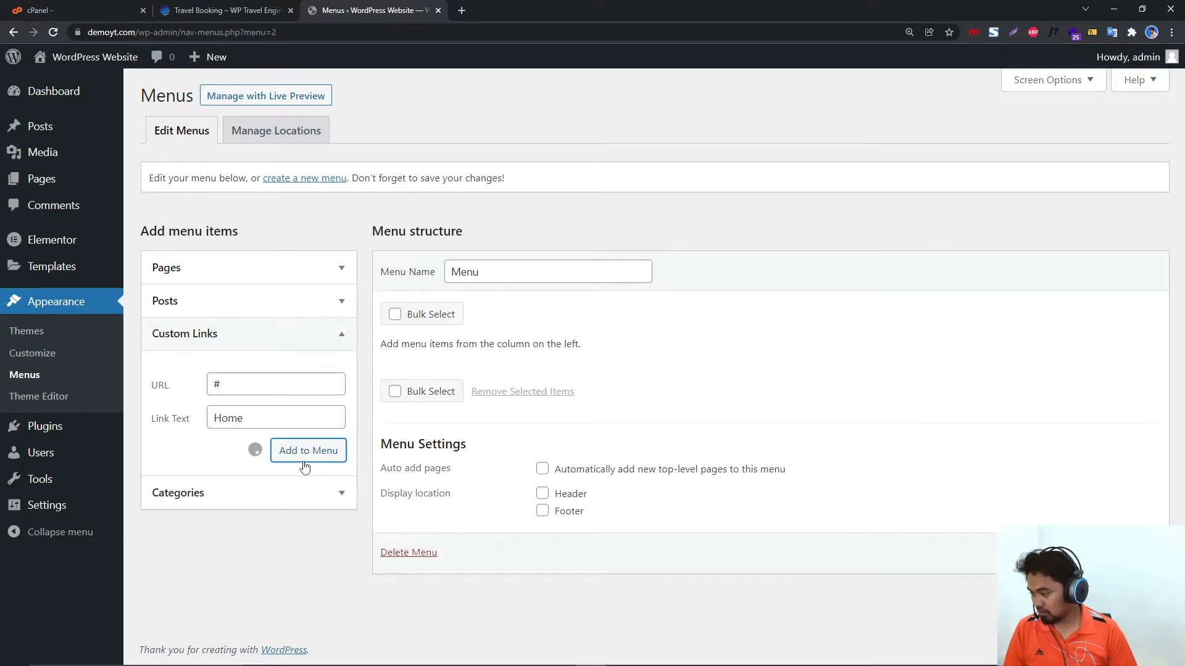
Add a custom link with URL # and link text Destinasi to the menu.
left_click(265, 392)
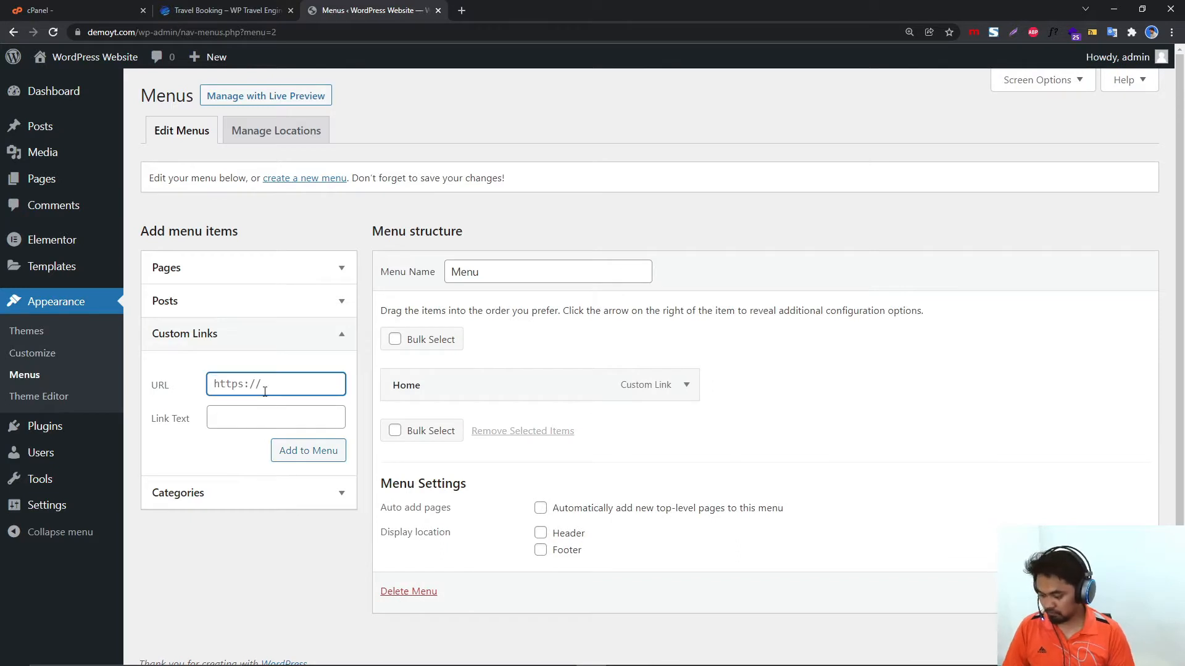
type("#")
left_click(252, 415)
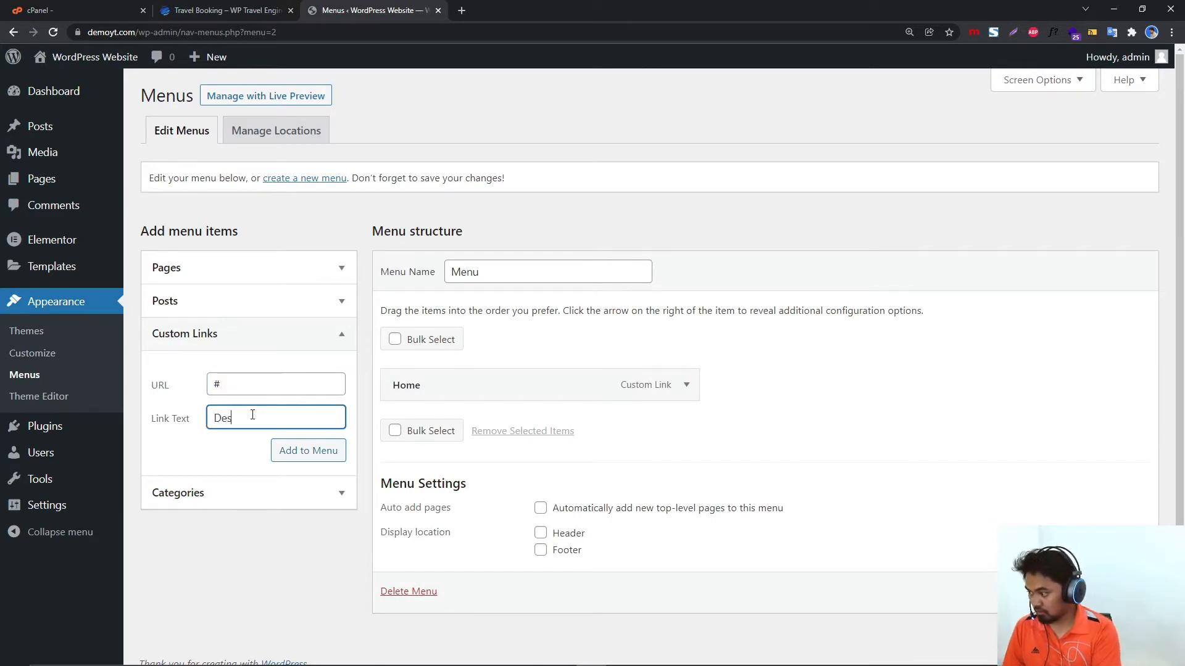
type("Destinat")
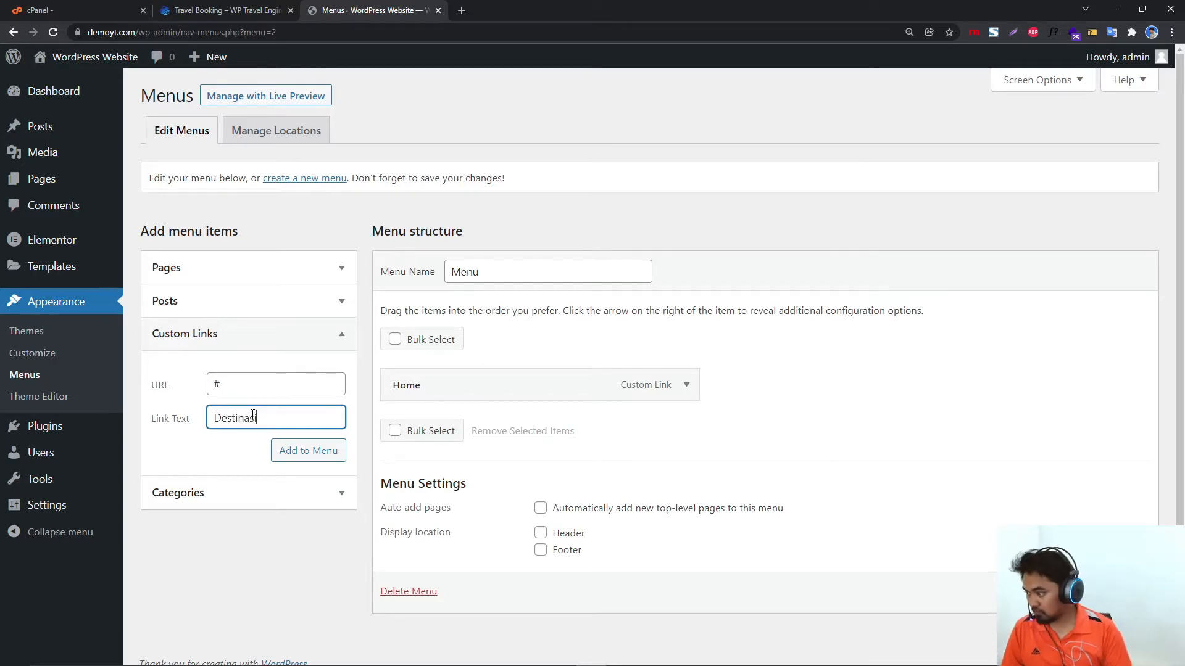
type("ion")
left_click(312, 450)
Compare with the demo page's navigation and add a custom link with URL # and link text Berita to the menu.
left_click(215, 10)
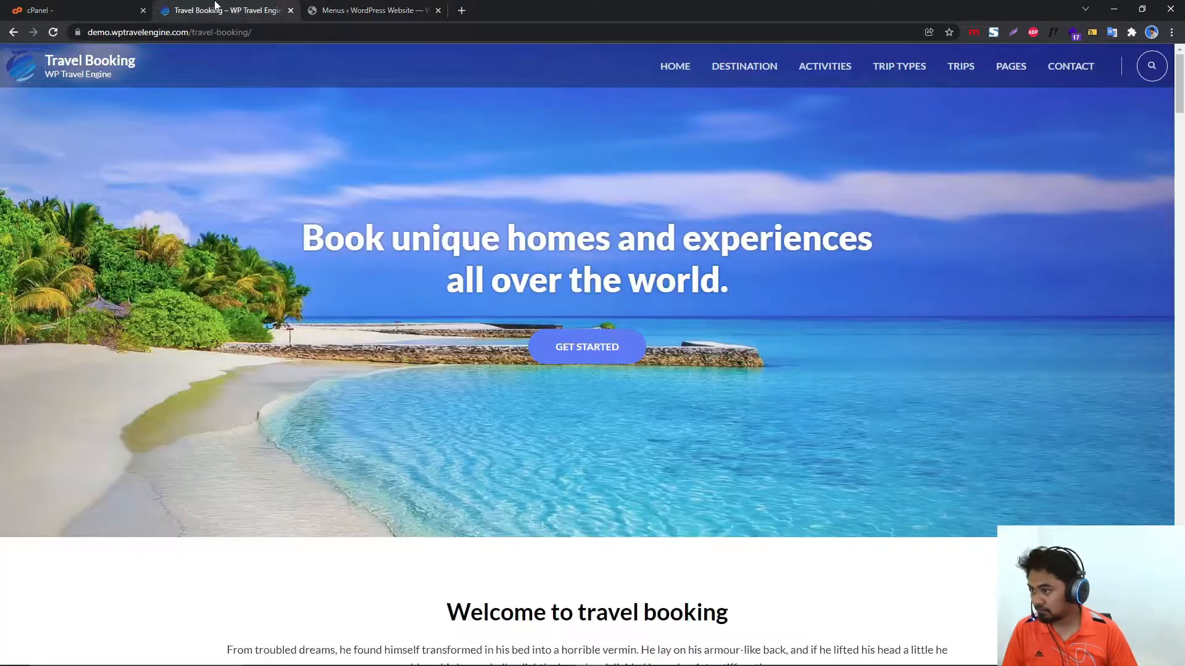
left_click(358, 6)
left_click(268, 414)
left_click(235, 381)
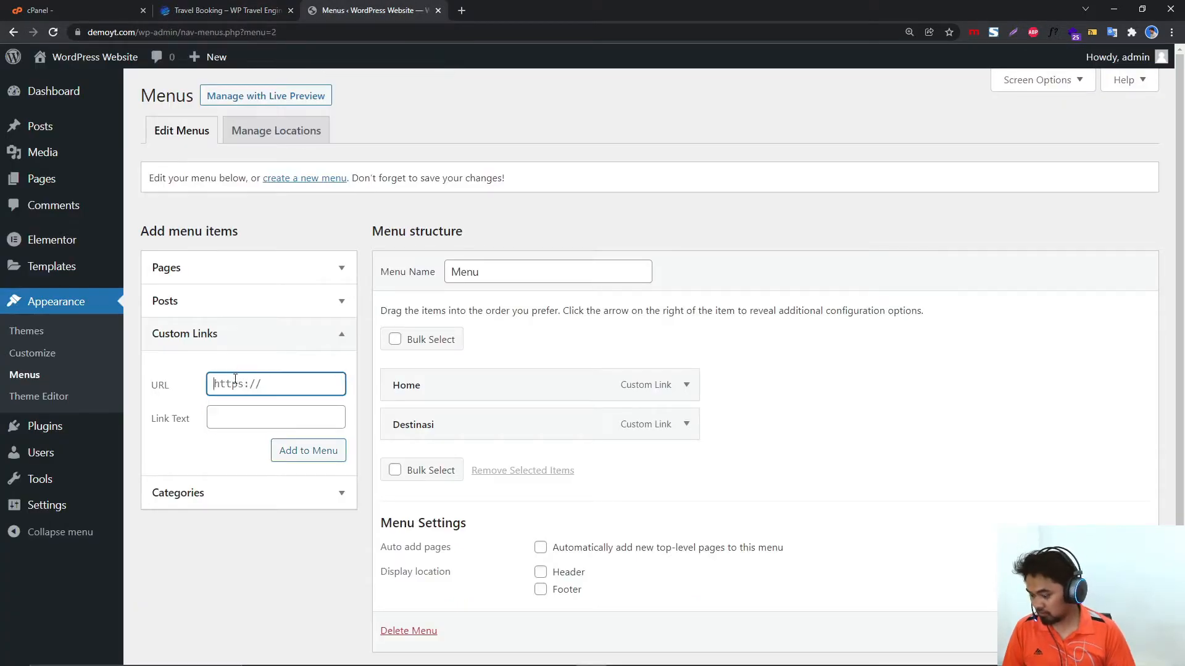
type("#")
left_click(243, 442)
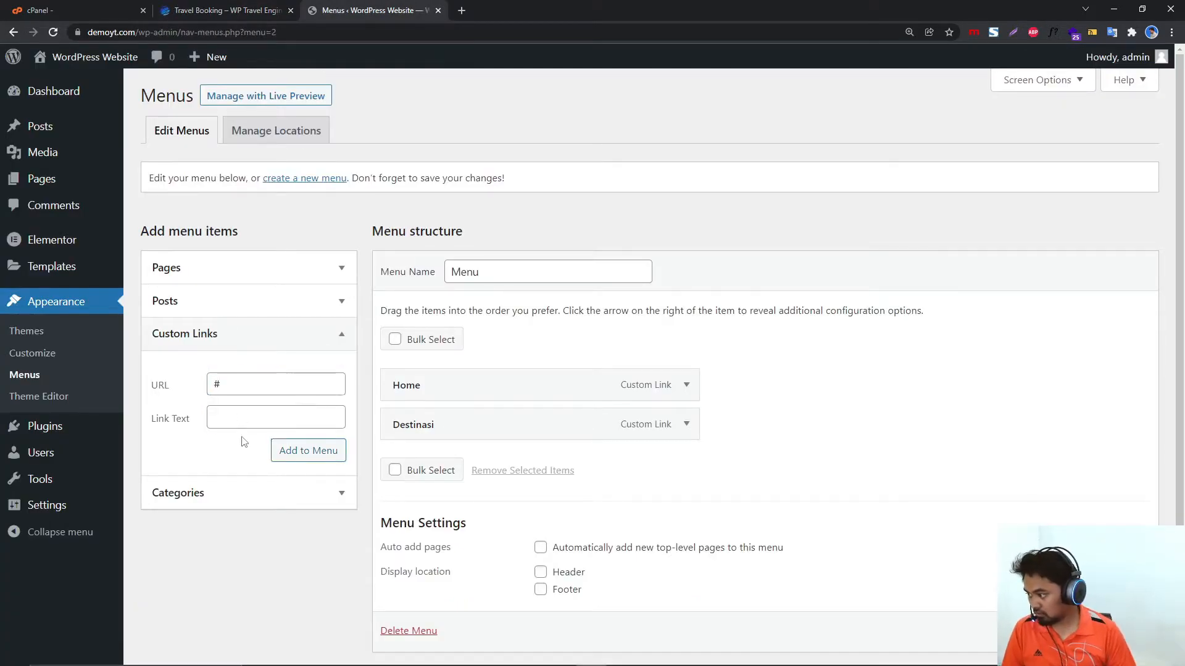
left_click(244, 412)
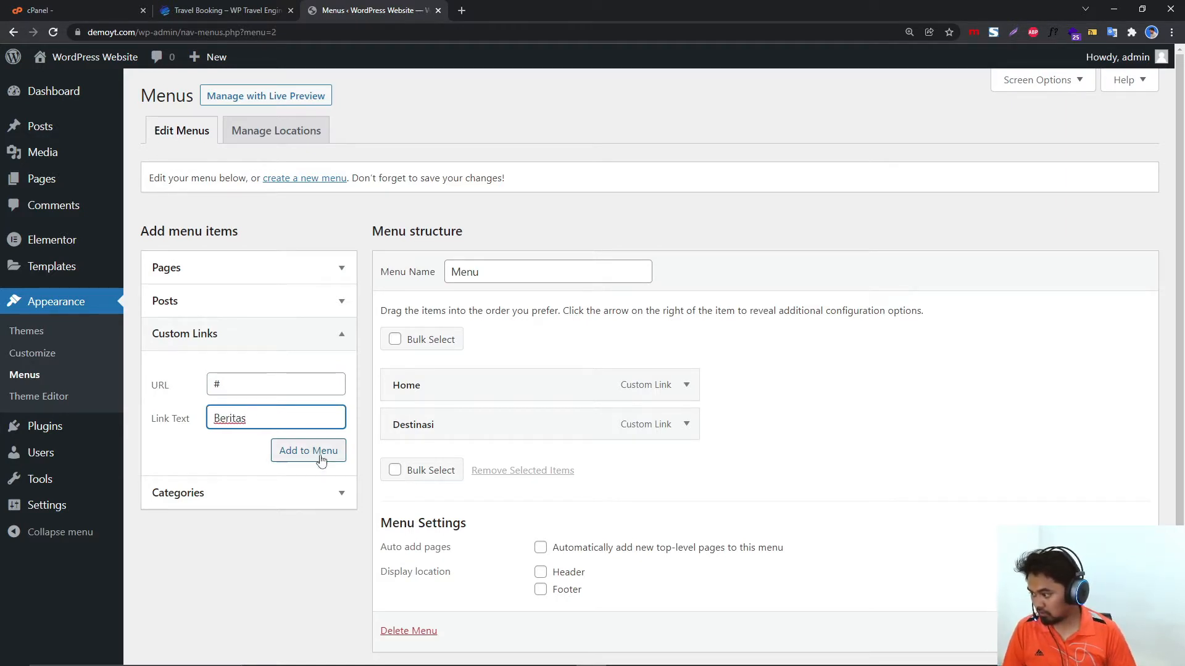
key("BackSpace")
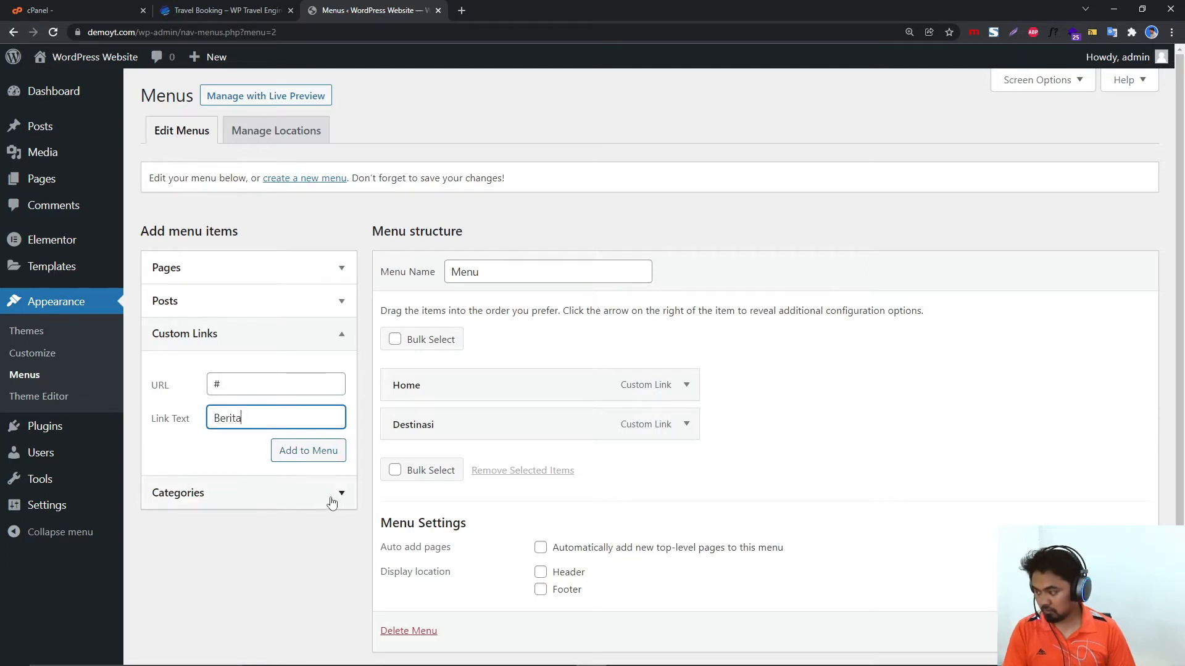
left_click(306, 450)
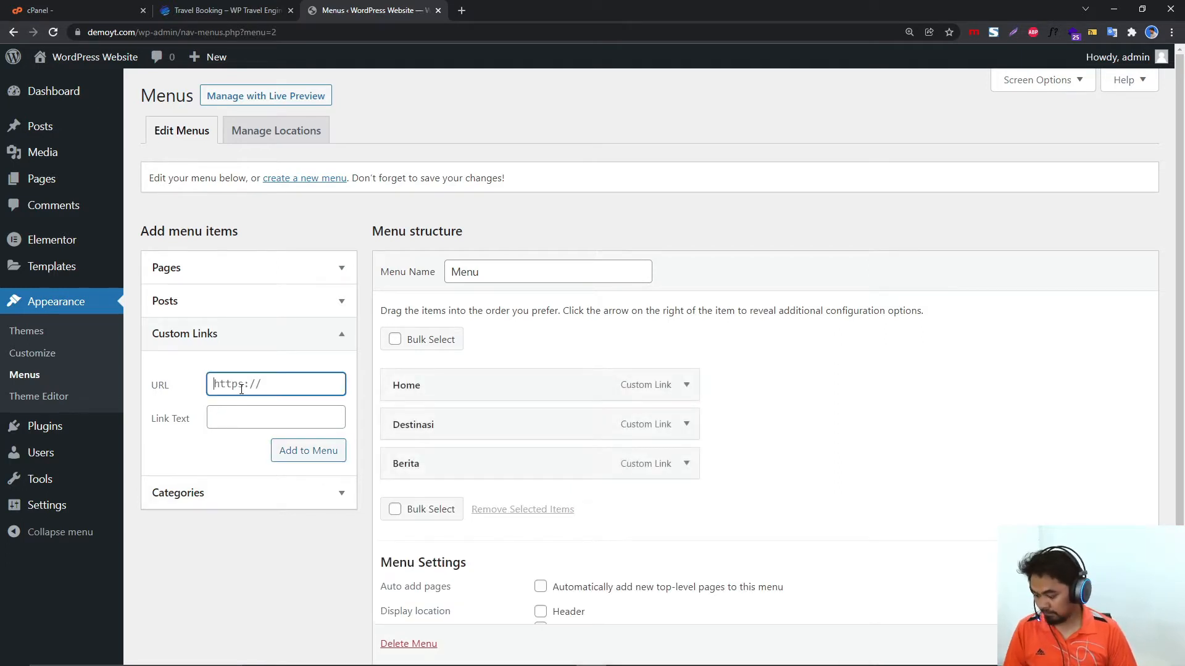
Add a custom link with URL # and link text Kontak, and save the menu.
type("#")
key("Tab")
type("Ko")
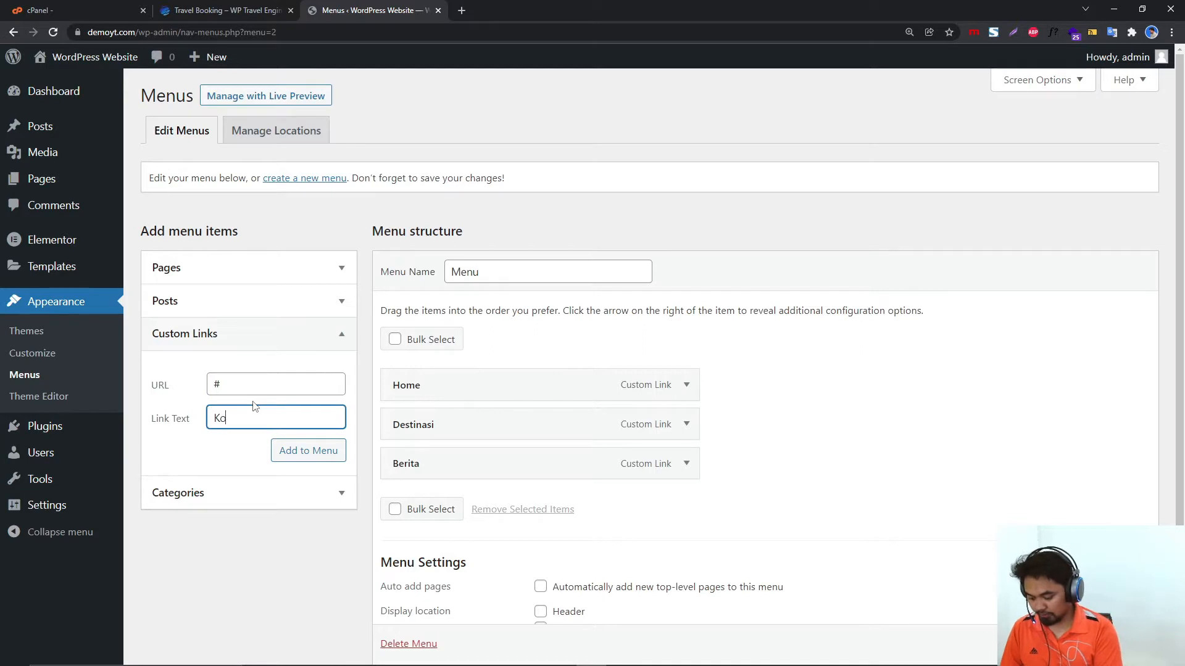
left_click(309, 451)
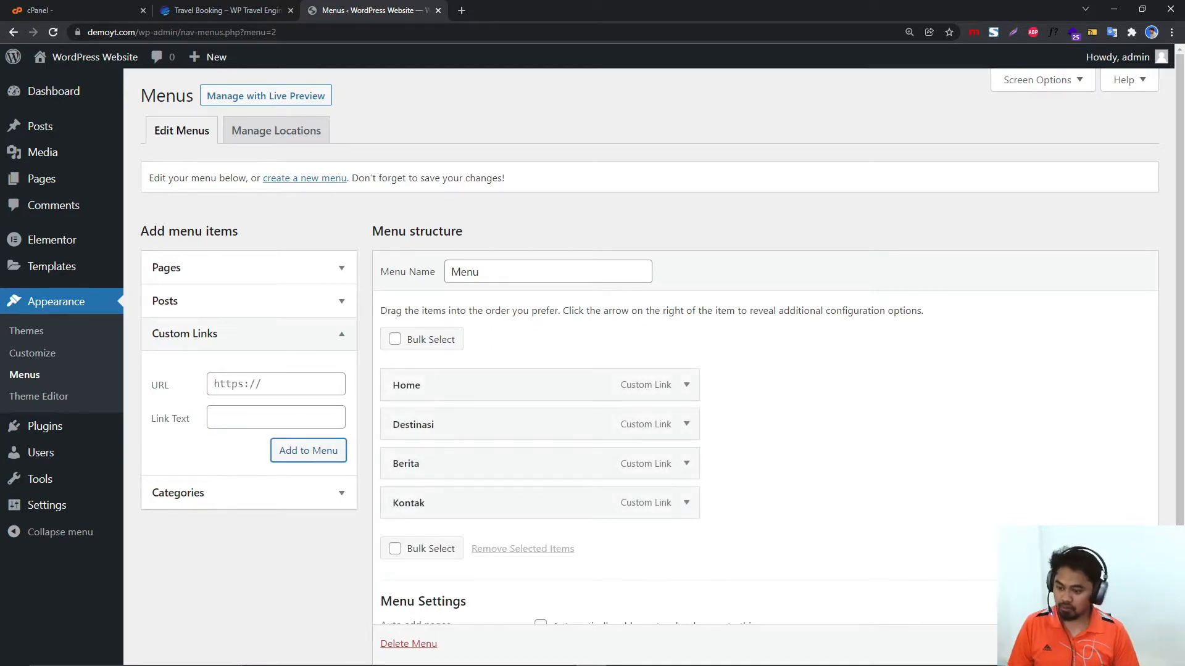
scroll(1120, 643, "down", 1)
left_click(1120, 644)
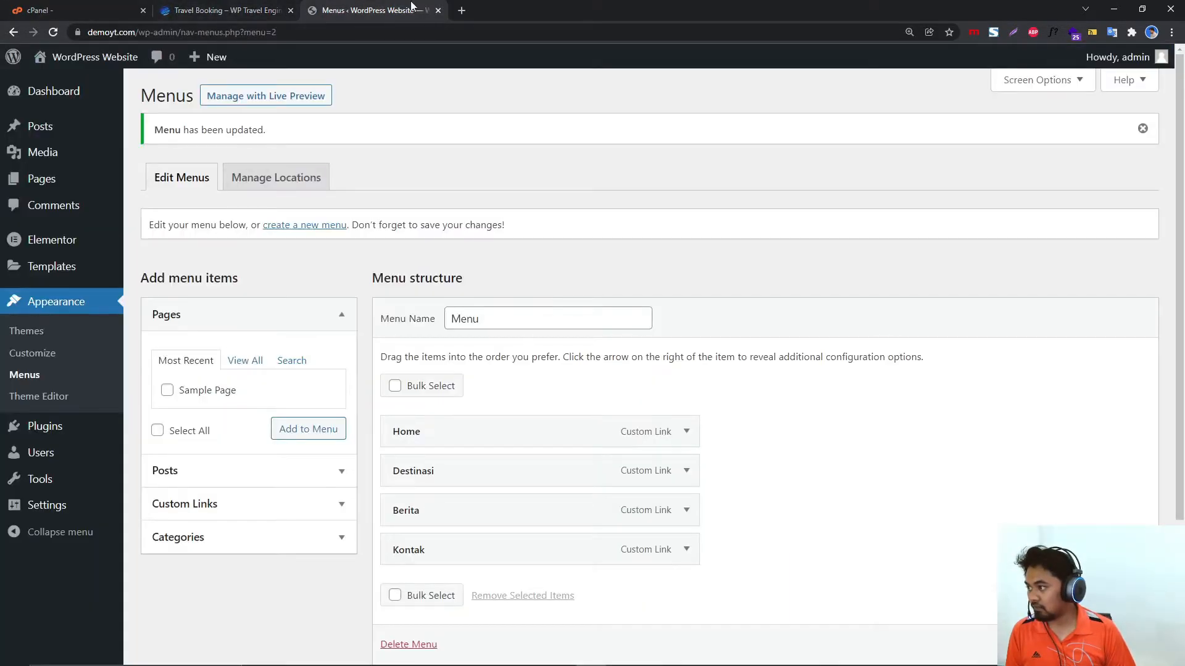
Open the live WordPress site in a new browser tab, look at its current header and return to the menu editor.
left_click(242, 7)
left_click(370, 9)
mouse_move(74, 56)
right_click(68, 84)
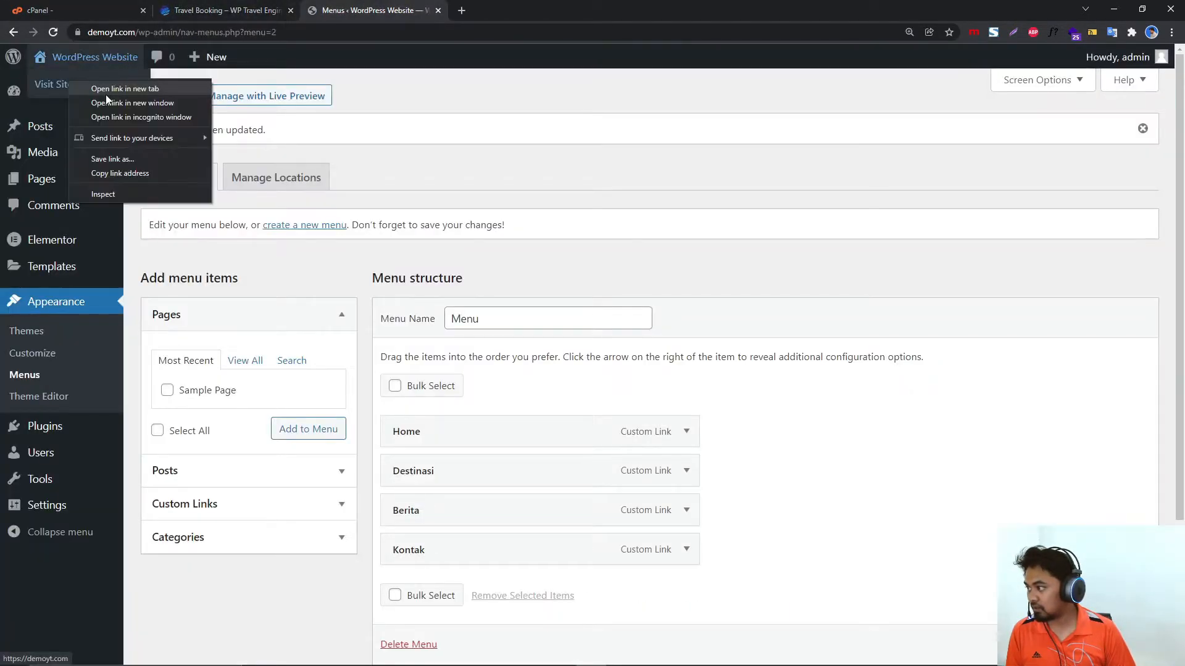
left_click(106, 92)
left_click(506, 9)
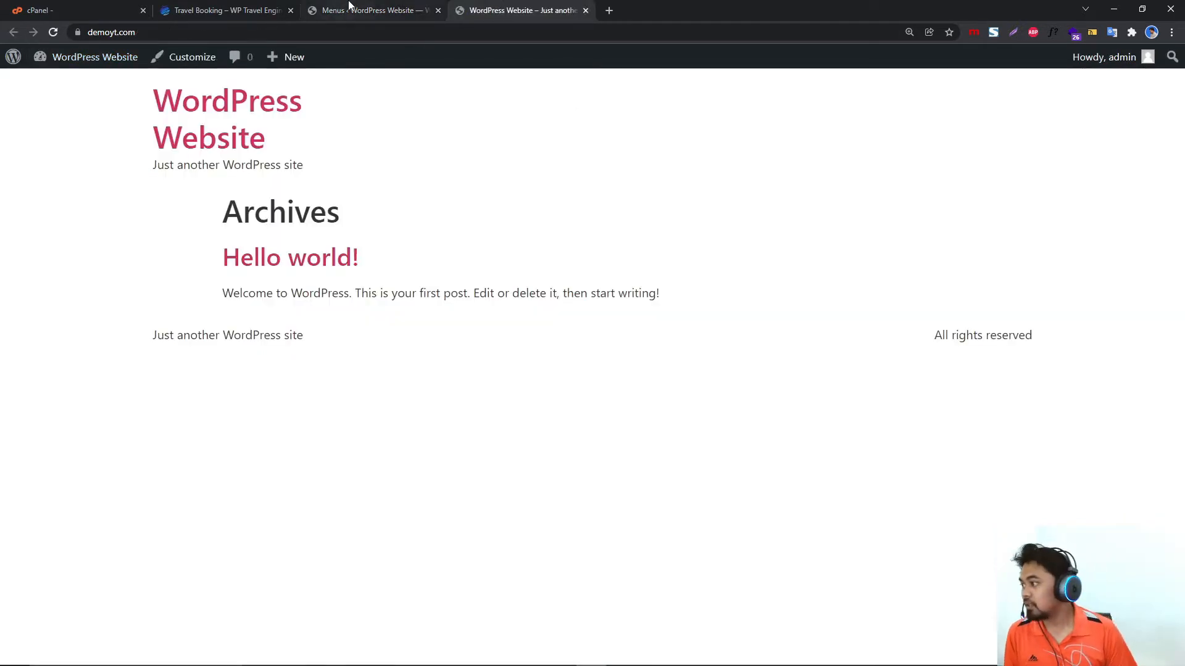
left_click(345, 9)
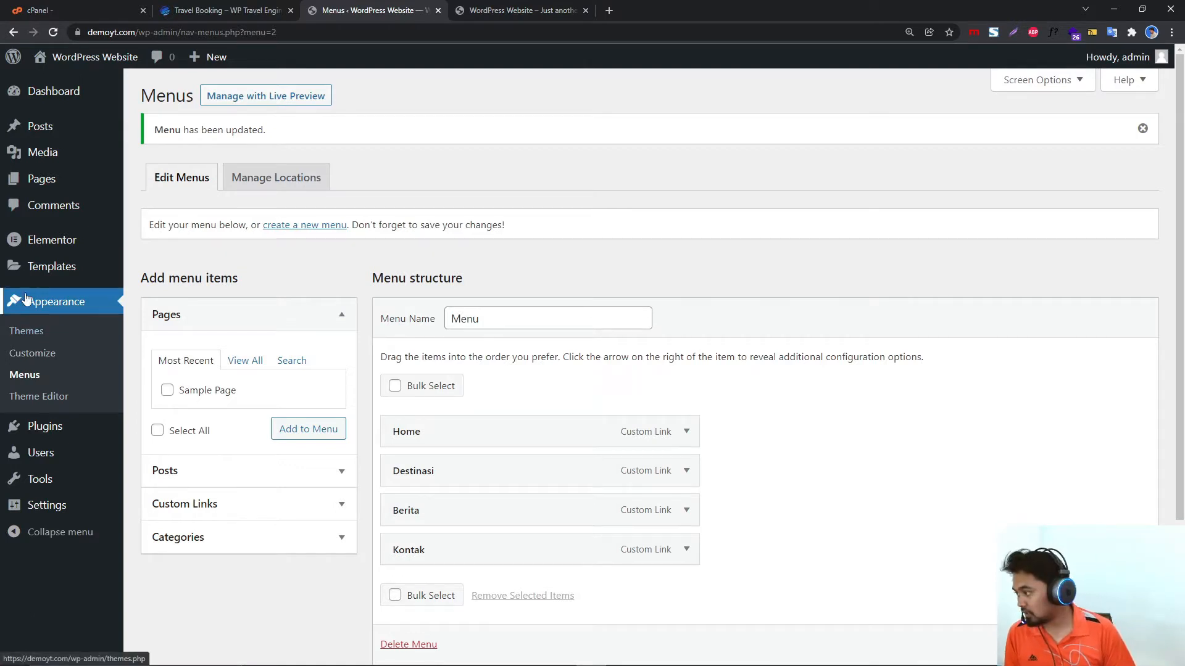
Open Elementor's Theme Builder, dismiss its notice and create a Header template named Header New.
mouse_move(81, 255)
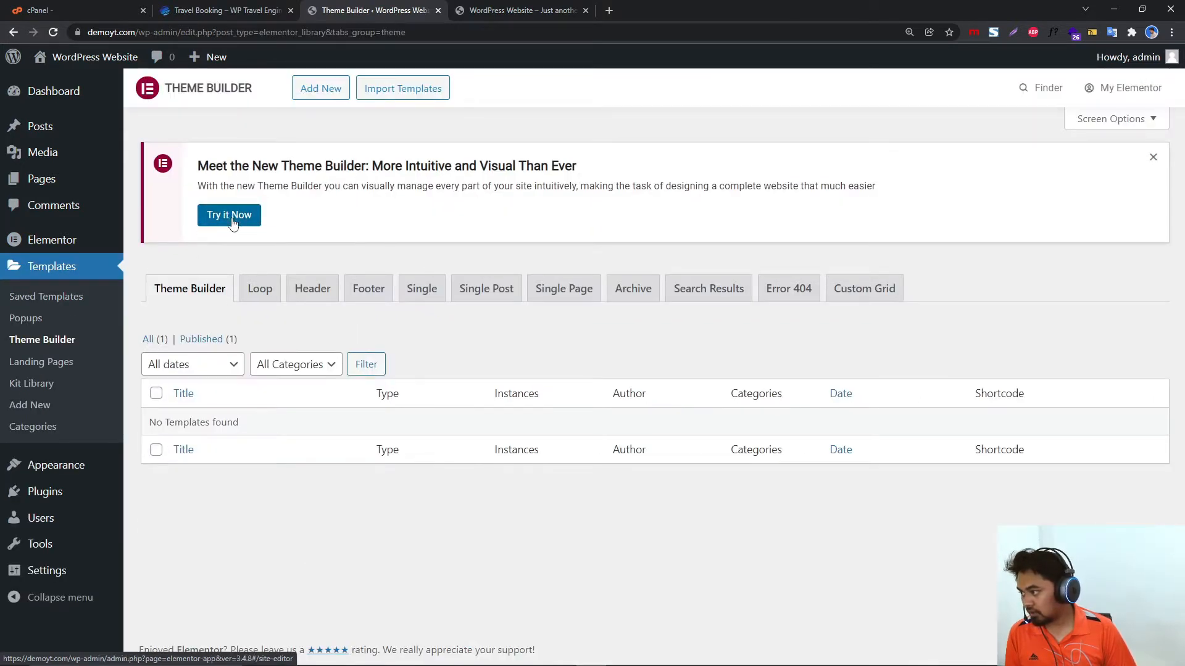
left_click(1153, 158)
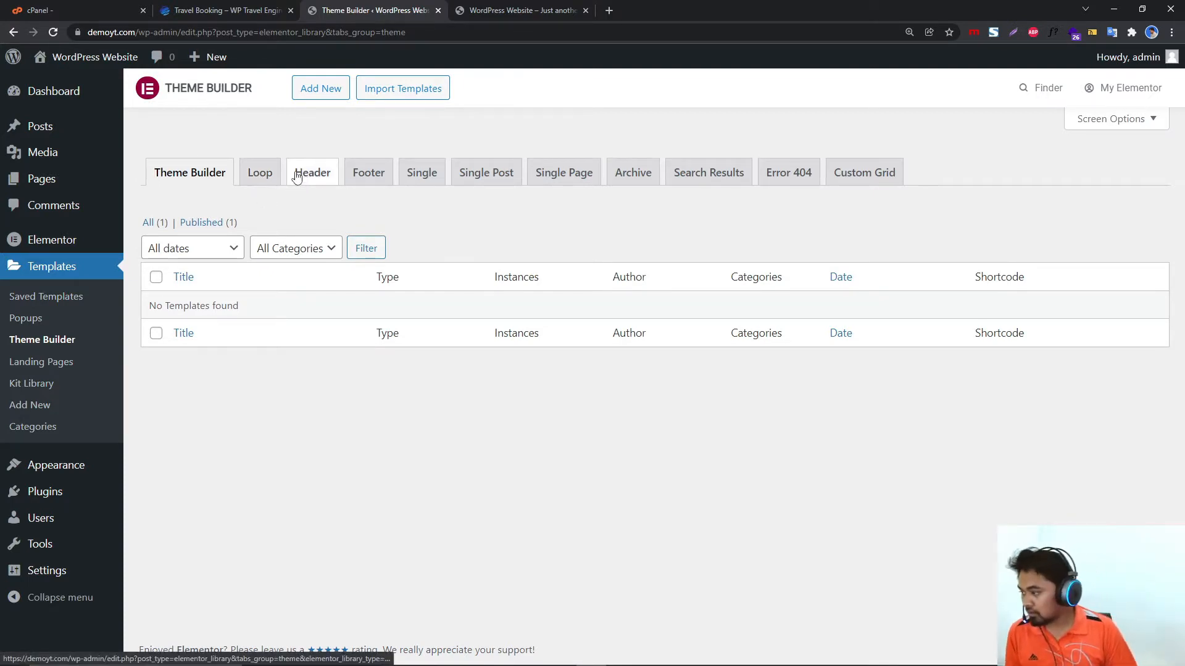
left_click(315, 175)
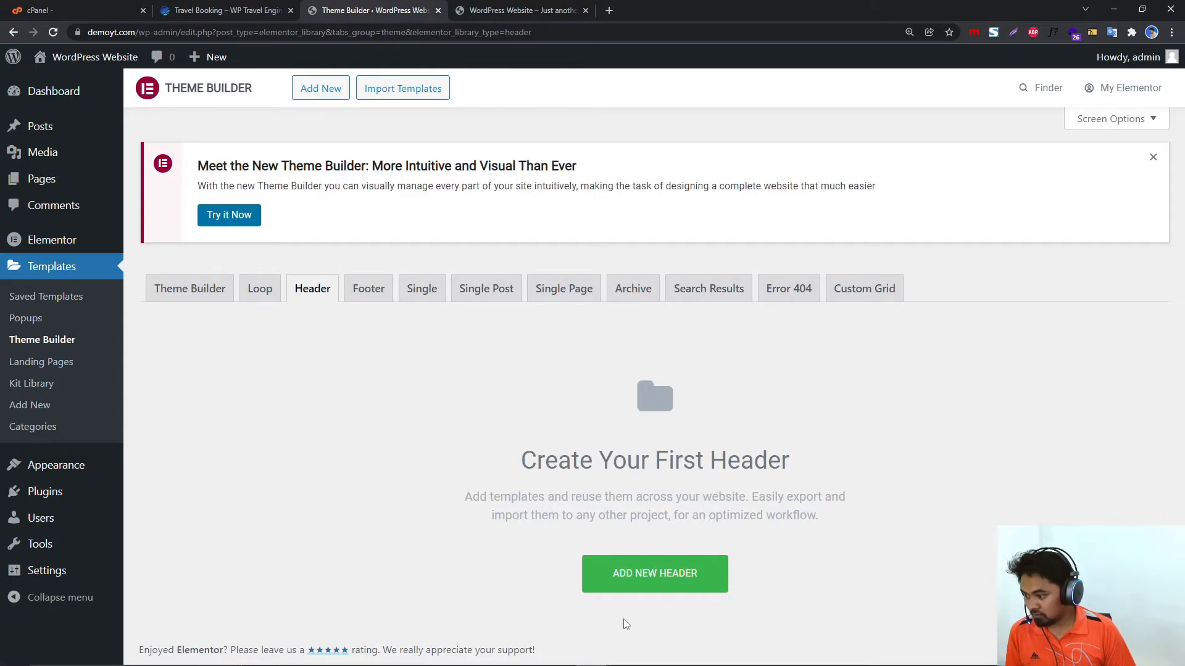
left_click(639, 571)
left_click(635, 423)
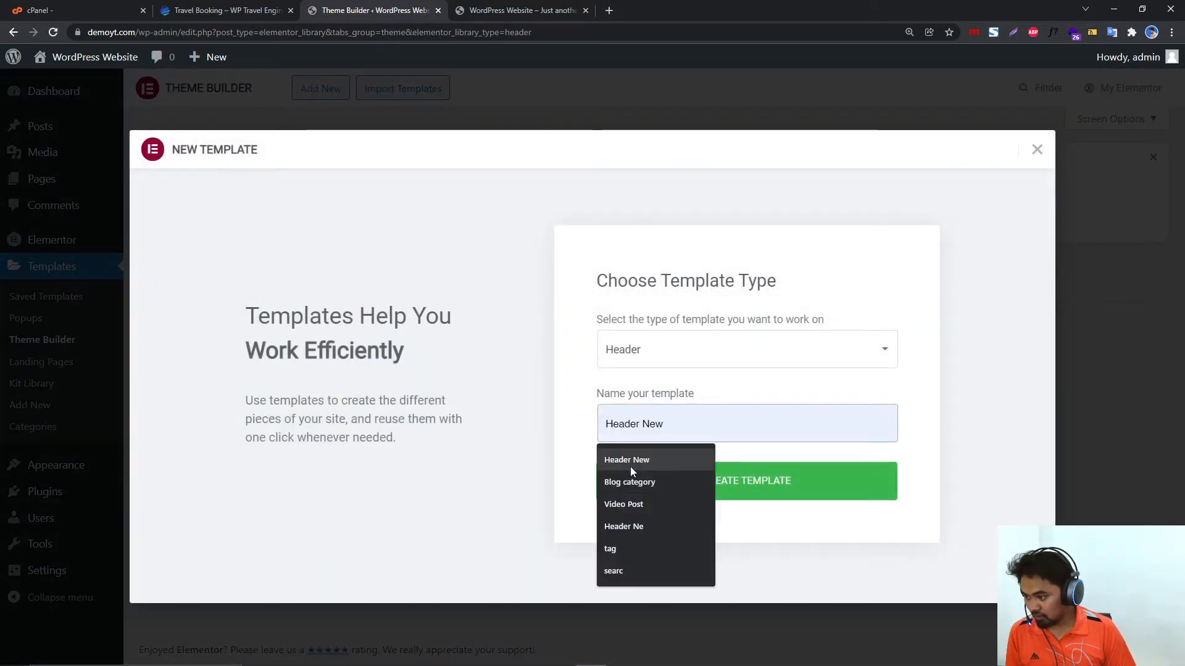
left_click(630, 467)
left_click(654, 493)
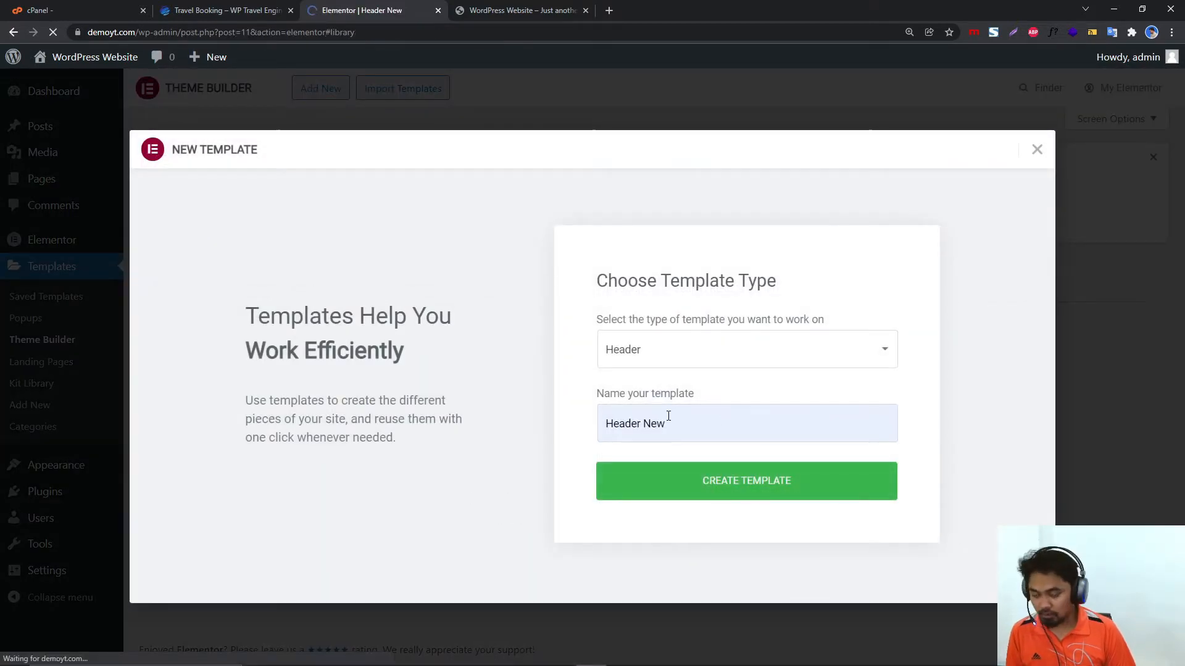
Look at the demo page's header and close the template library without inserting a block.
left_click(250, 10)
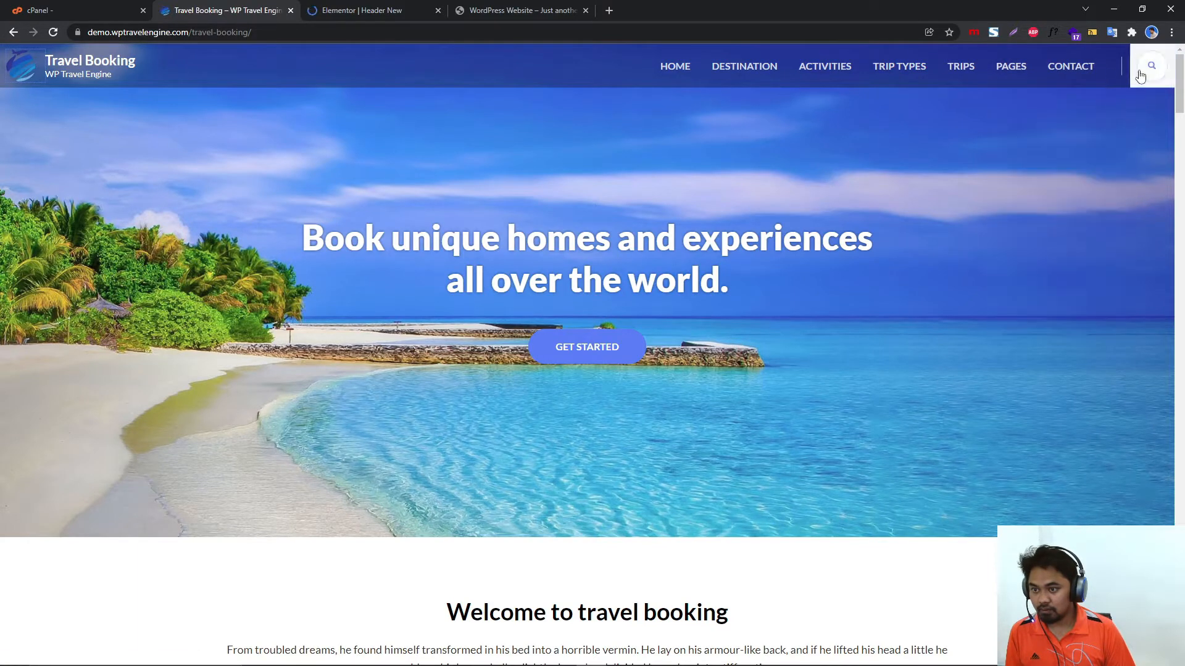
left_click(381, 9)
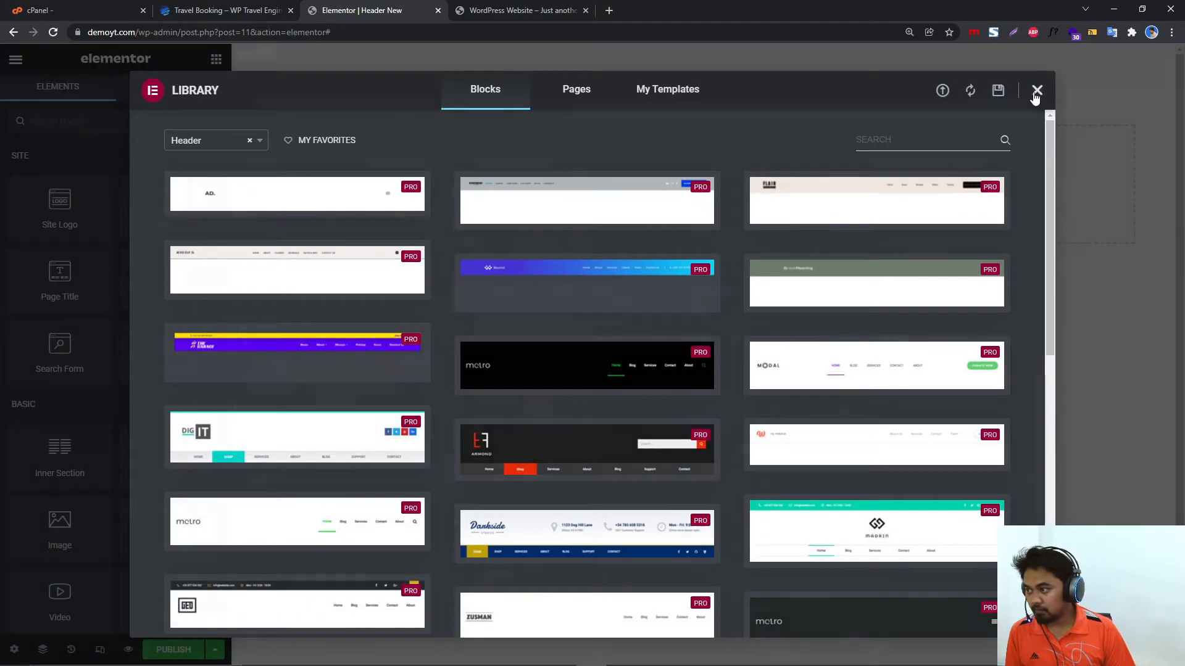
left_click(1036, 92)
left_click(475, 7)
left_click(385, 9)
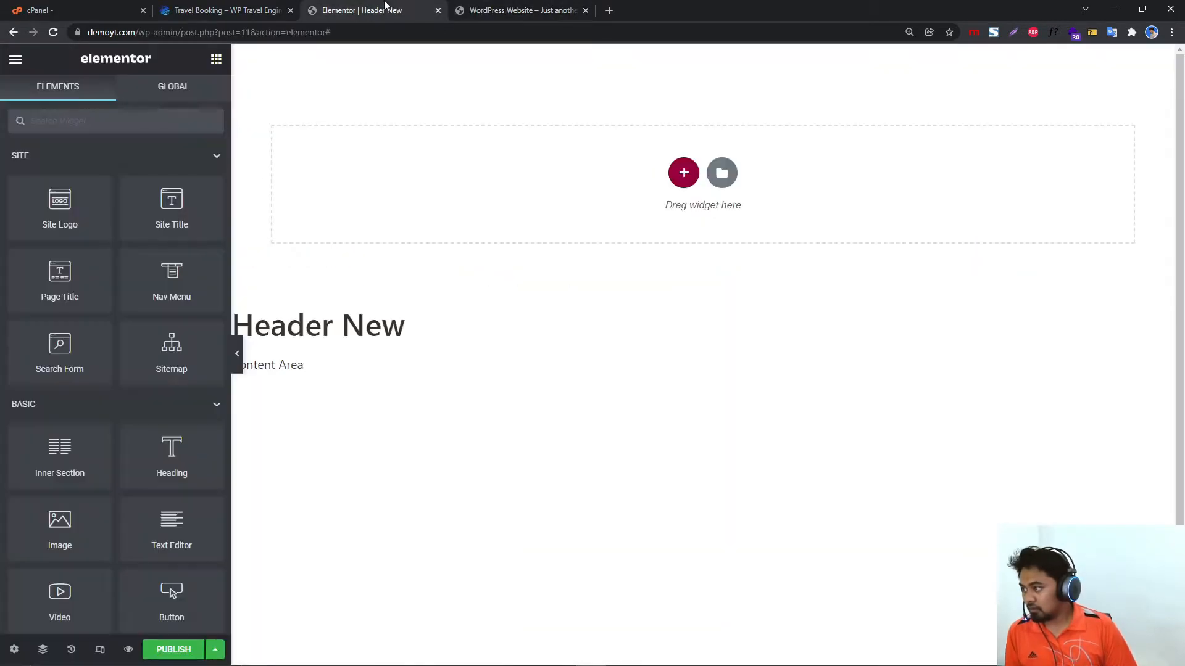
Inspect the demo page's navigation in desktop view and copy its primary color #147dfe from the page styles.
left_click(221, 8)
right_click(384, 70)
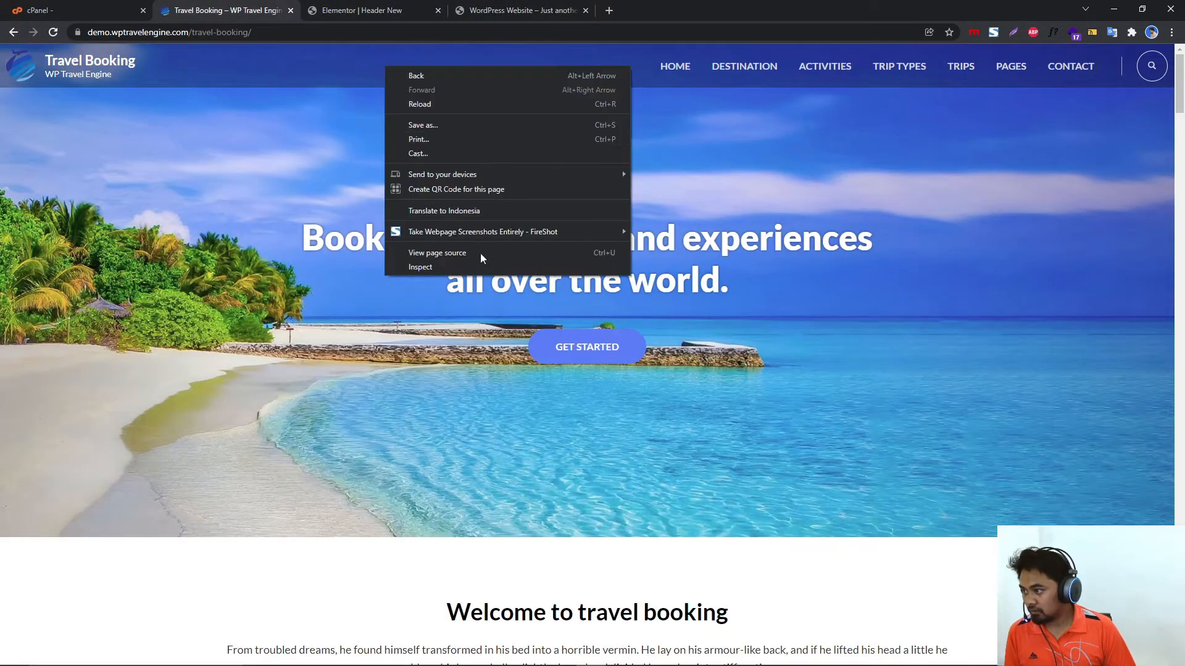
right_click(649, 52)
left_click(718, 249)
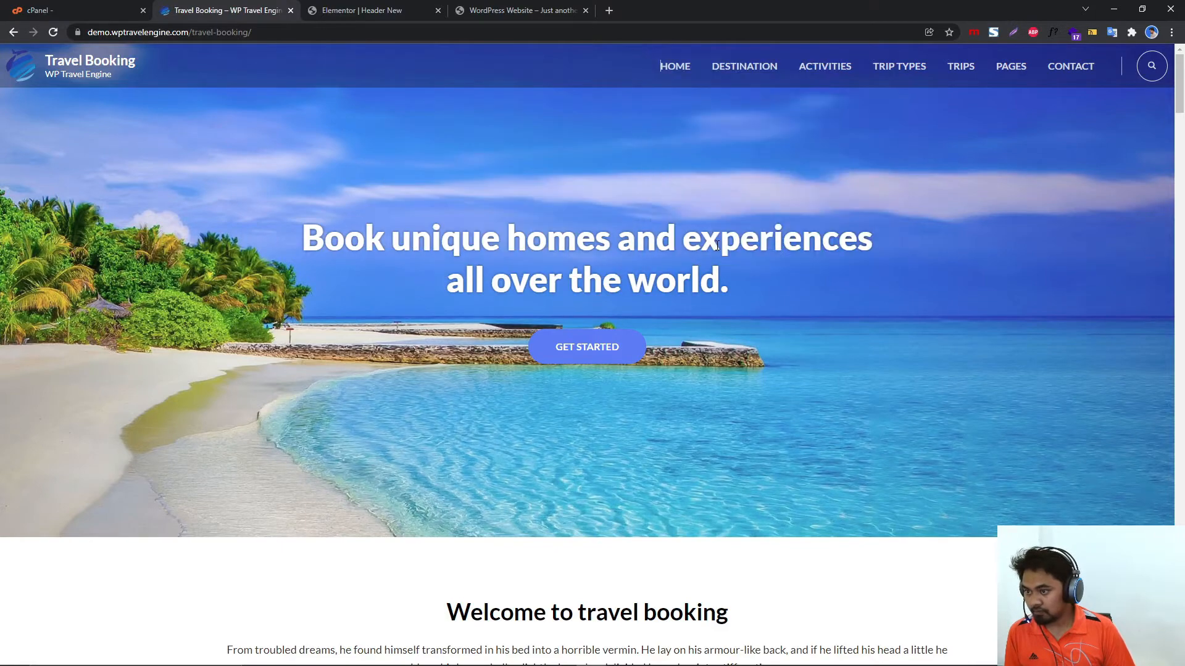
left_click(1177, 227)
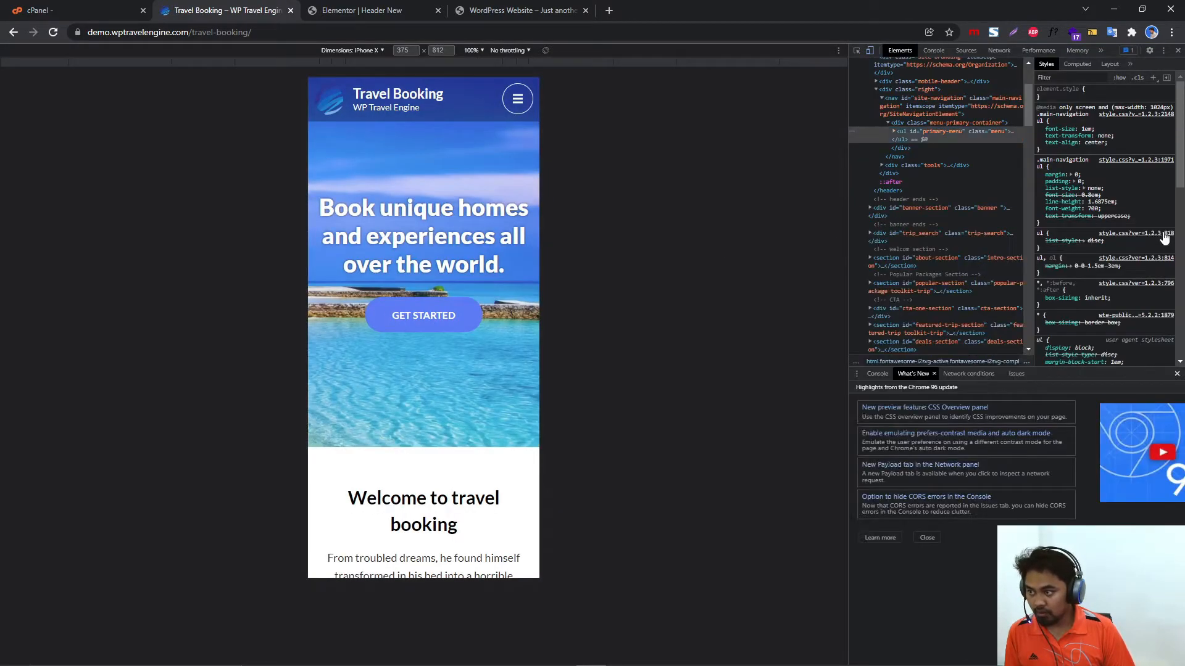
left_click(869, 50)
scroll(1031, 224, "up", 1)
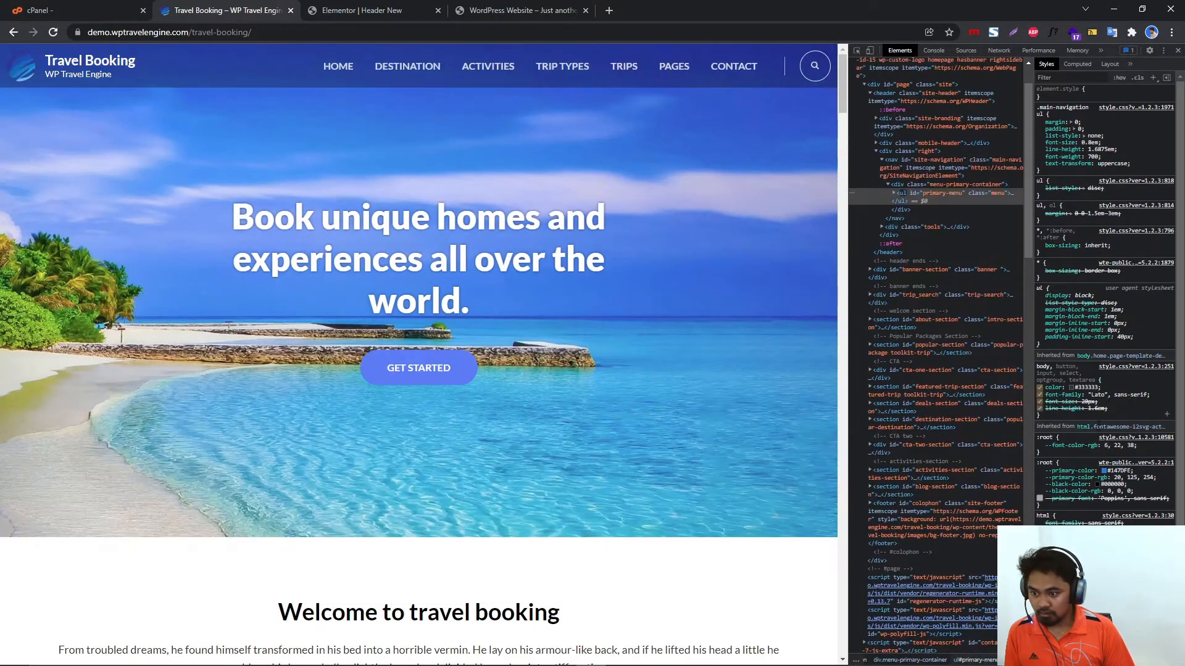
left_click(1104, 472)
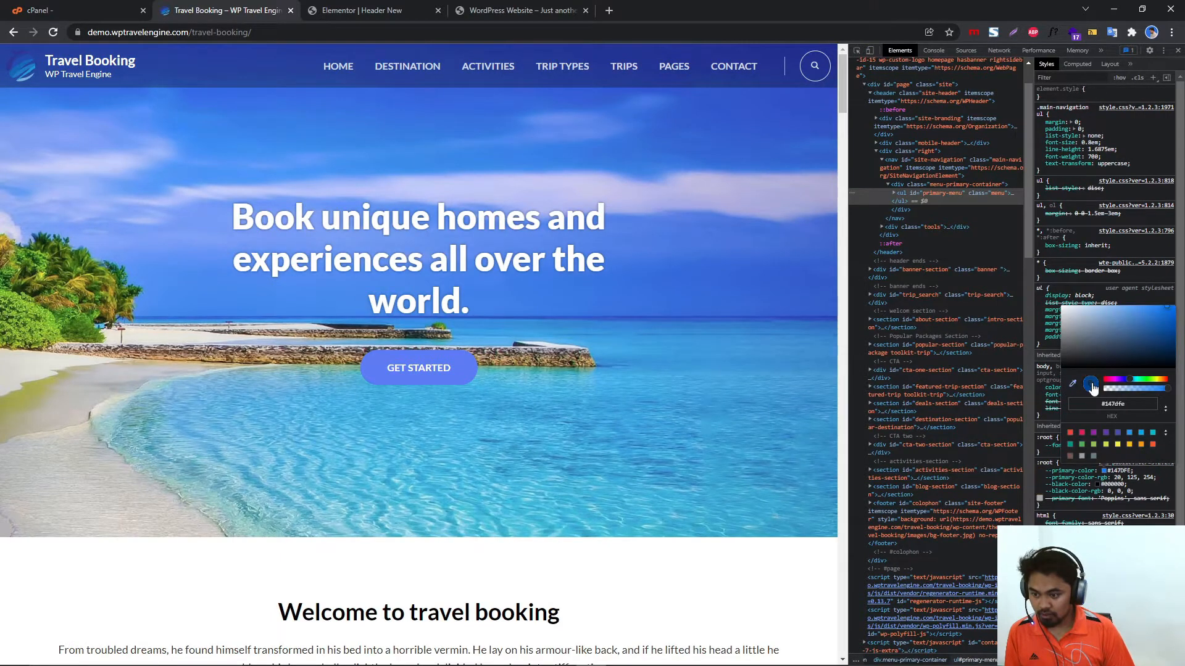
Return to the Header New template and add a section with three equal columns.
left_click(346, 10)
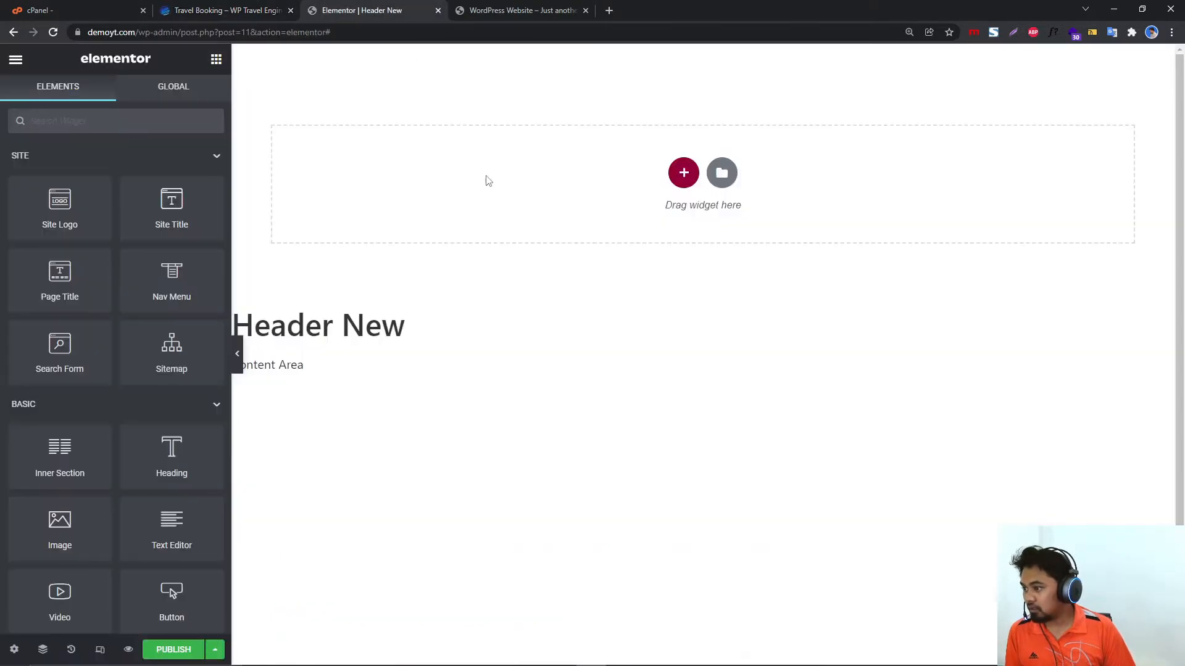
left_click(683, 175)
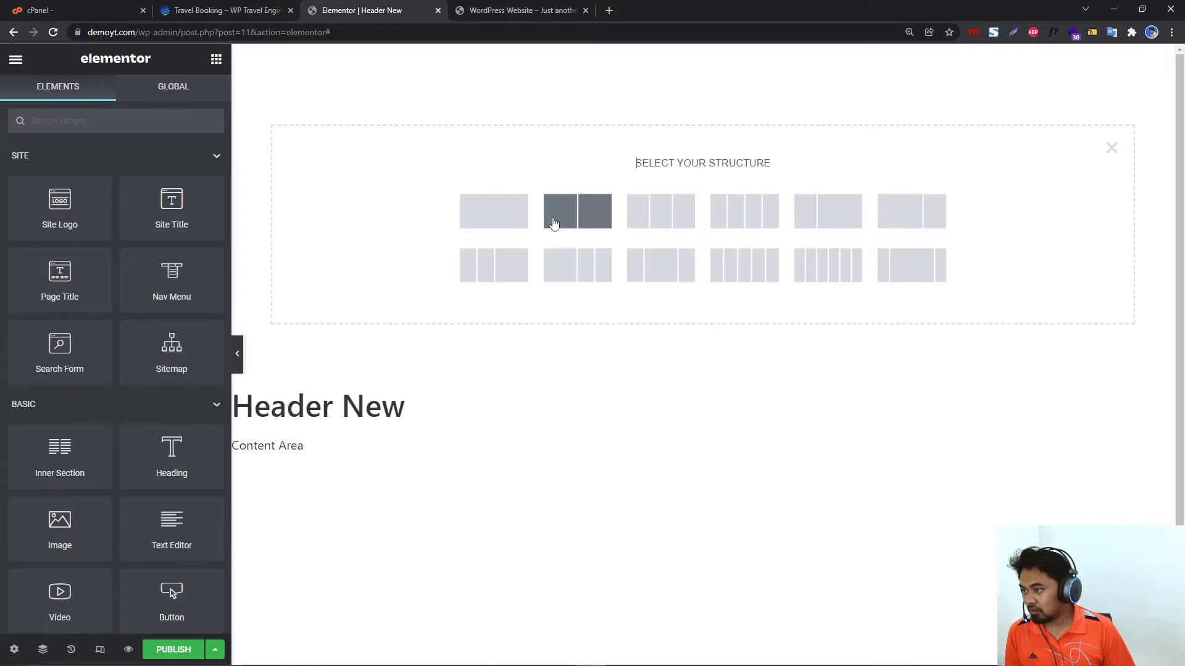
left_click(666, 212)
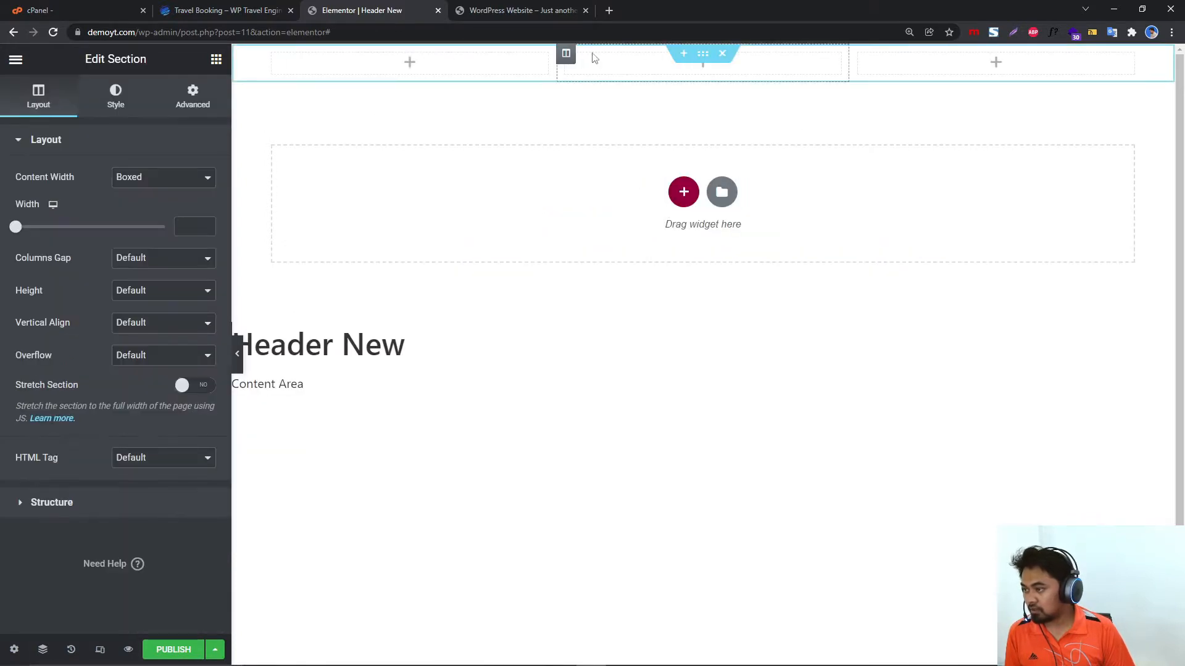
Give the section a classic background in color #147dfe and store it as a new global color.
left_click(118, 108)
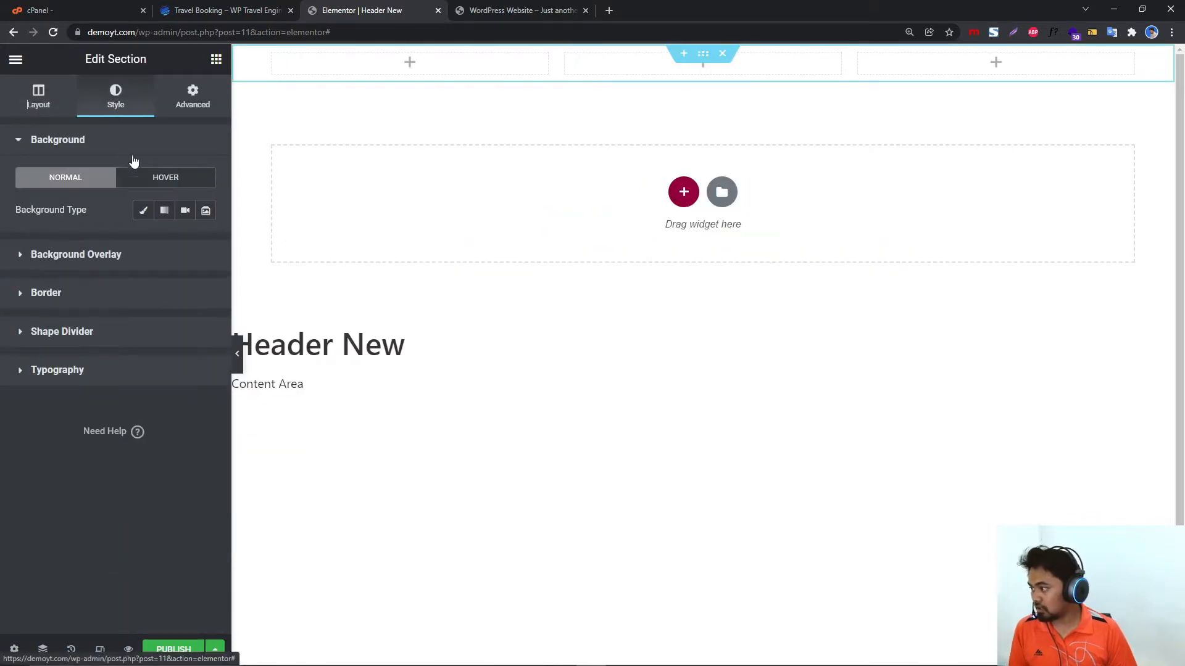
left_click(144, 210)
left_click(204, 241)
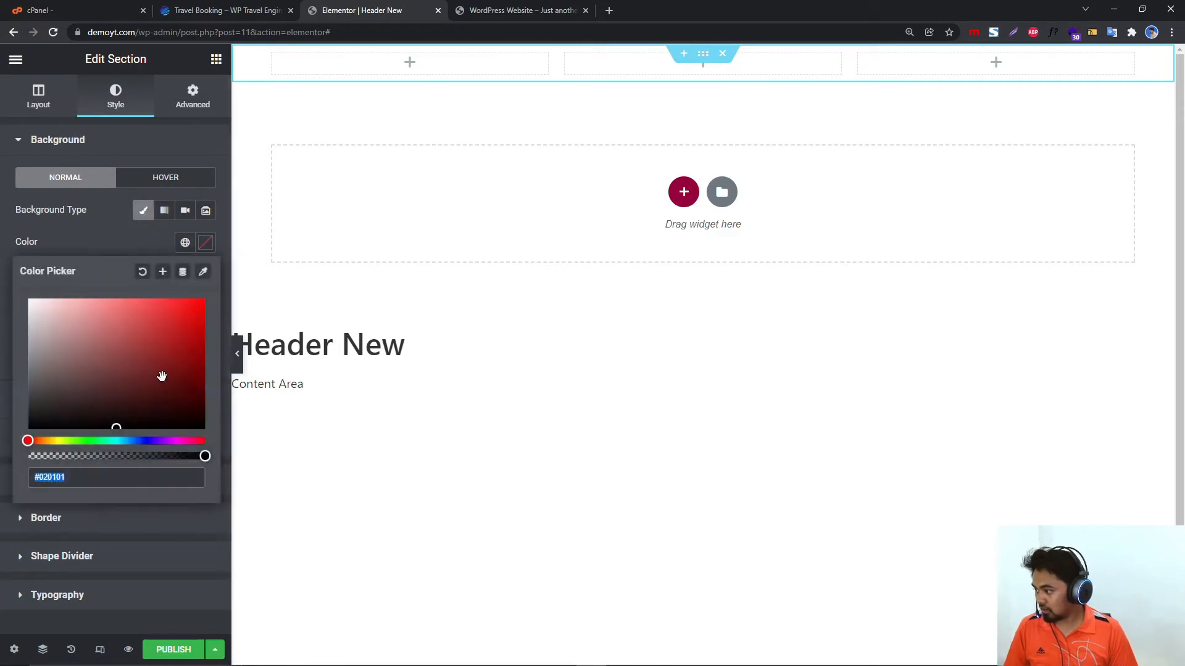
key("ctrl+v")
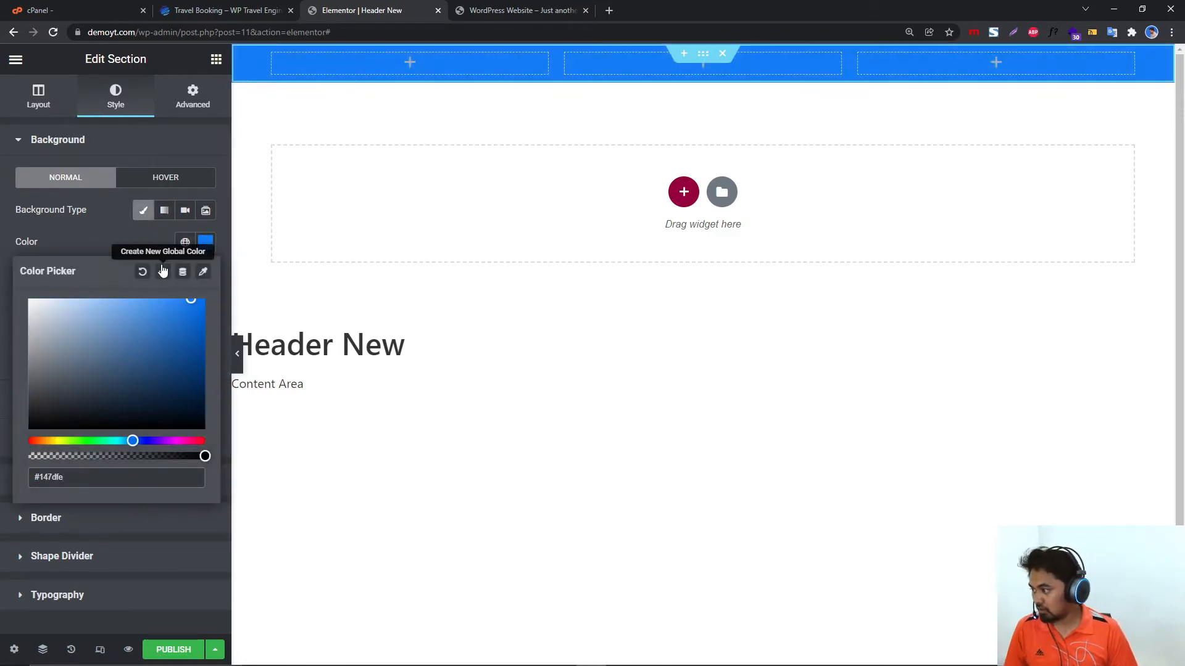
left_click(162, 272)
left_click(652, 410)
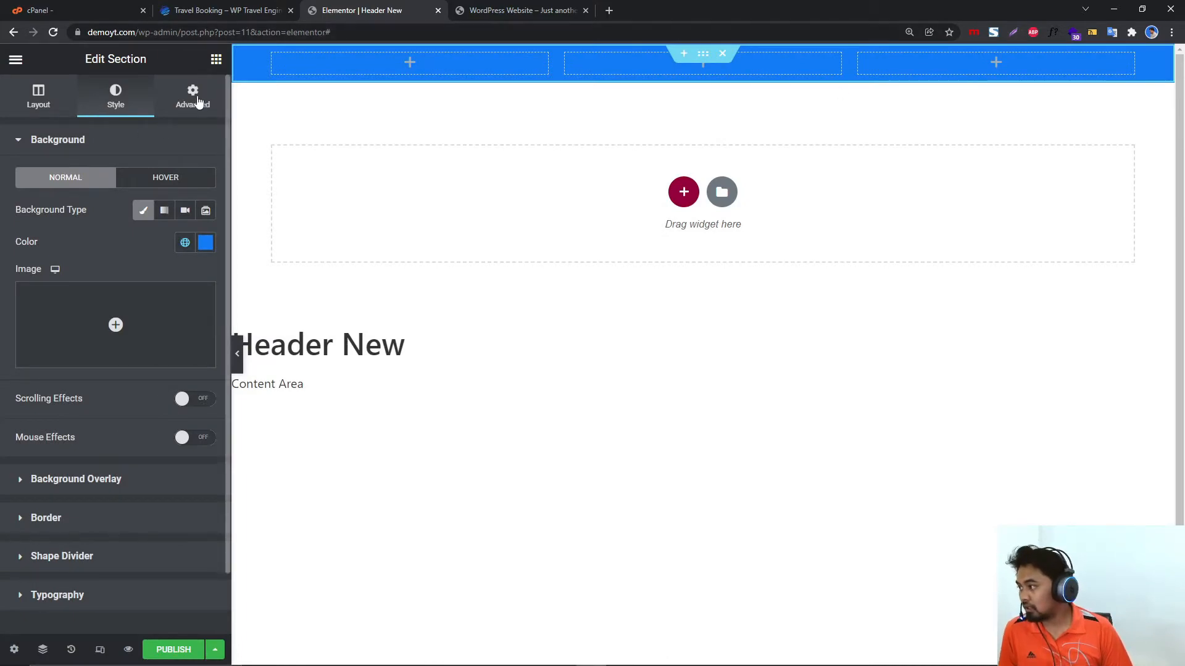
Capture the Travel Booking logo from the enlarged demo page with Lightshot and save it as a PNG image.
left_click(226, 8)
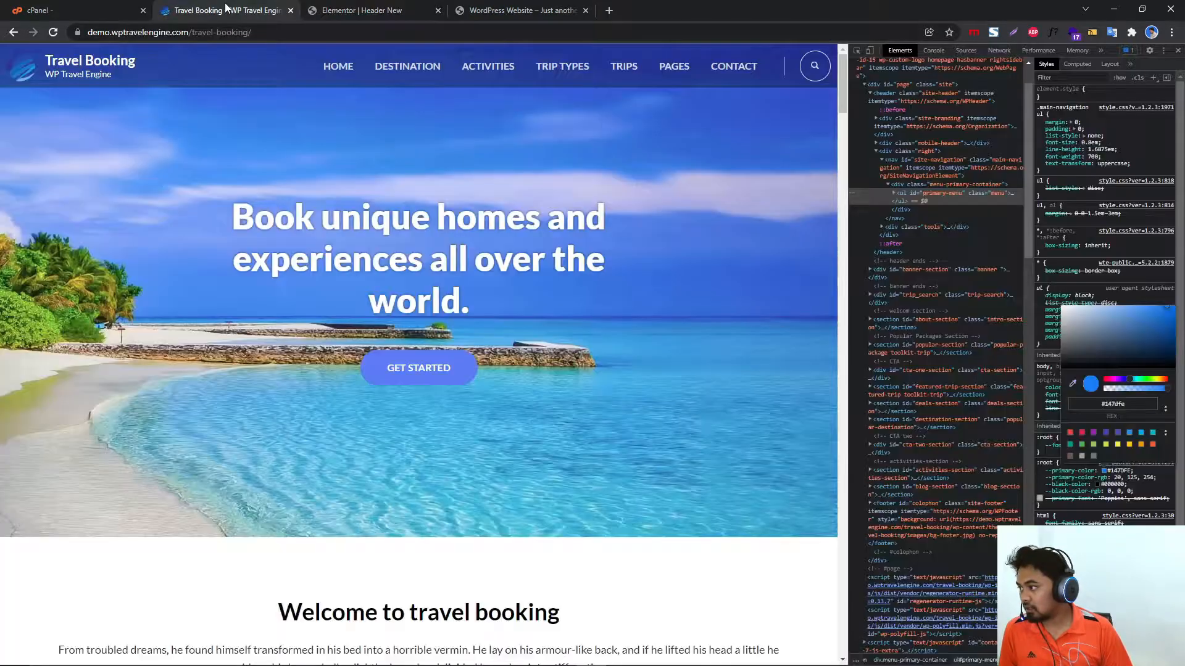
left_click(1176, 52)
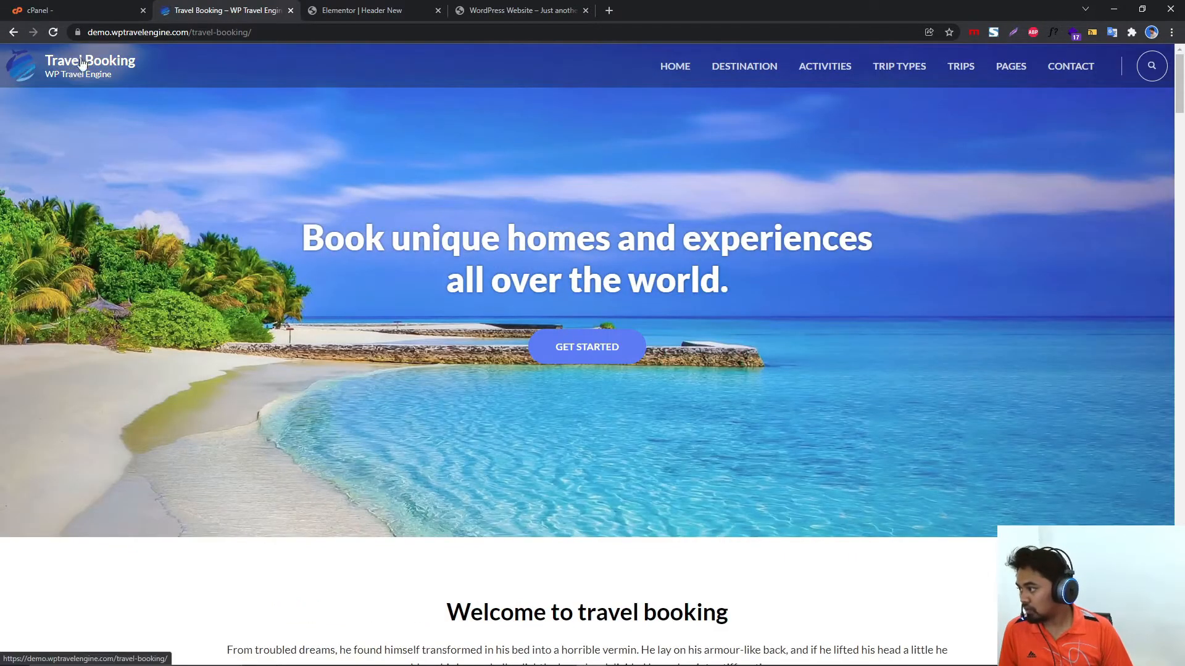
key("ctrl+plus")
key("ctrl+plus")
key("ctrl+plus")
key("ctrl+plus")
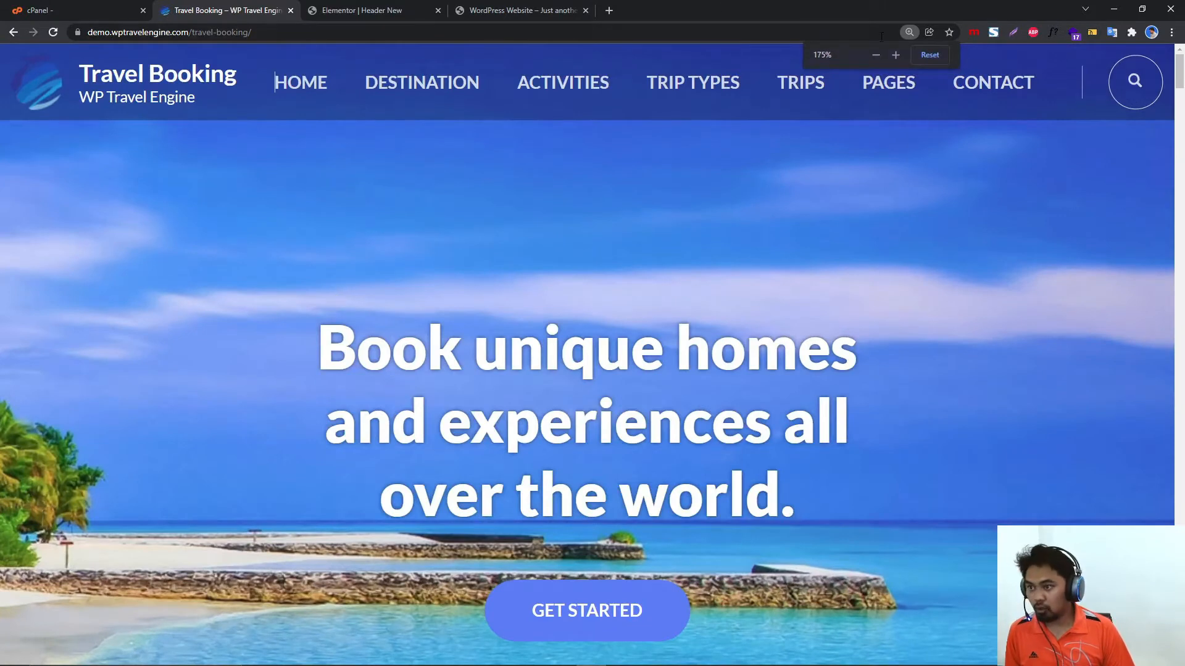
left_click(1014, 32)
left_click_drag(7, 51, 255, 115)
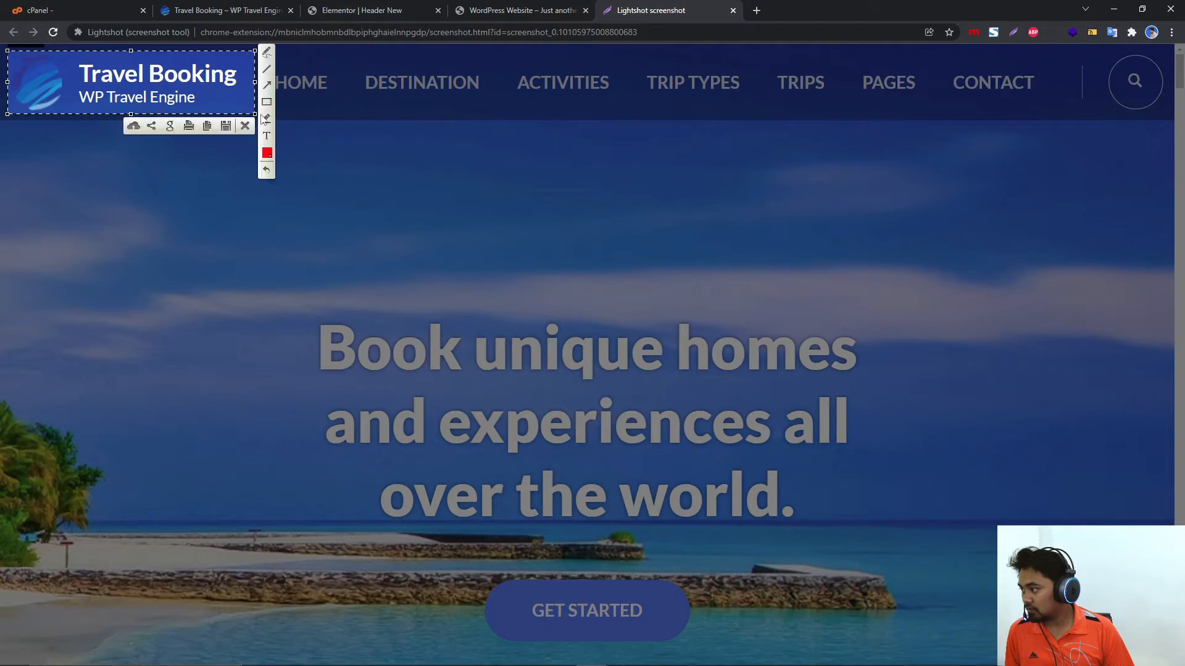
left_click(223, 132)
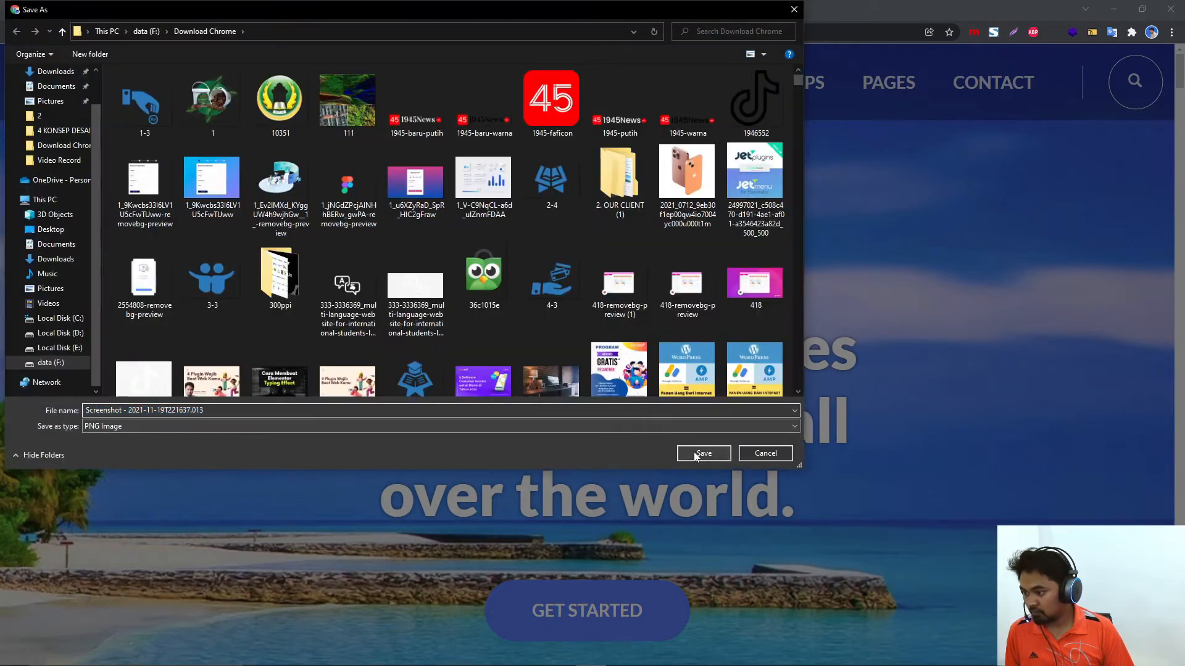
left_click(694, 452)
Upload the logo screenshot to the media library, try it as the section's background image and remove it from the background.
left_click(376, 5)
left_click(164, 302)
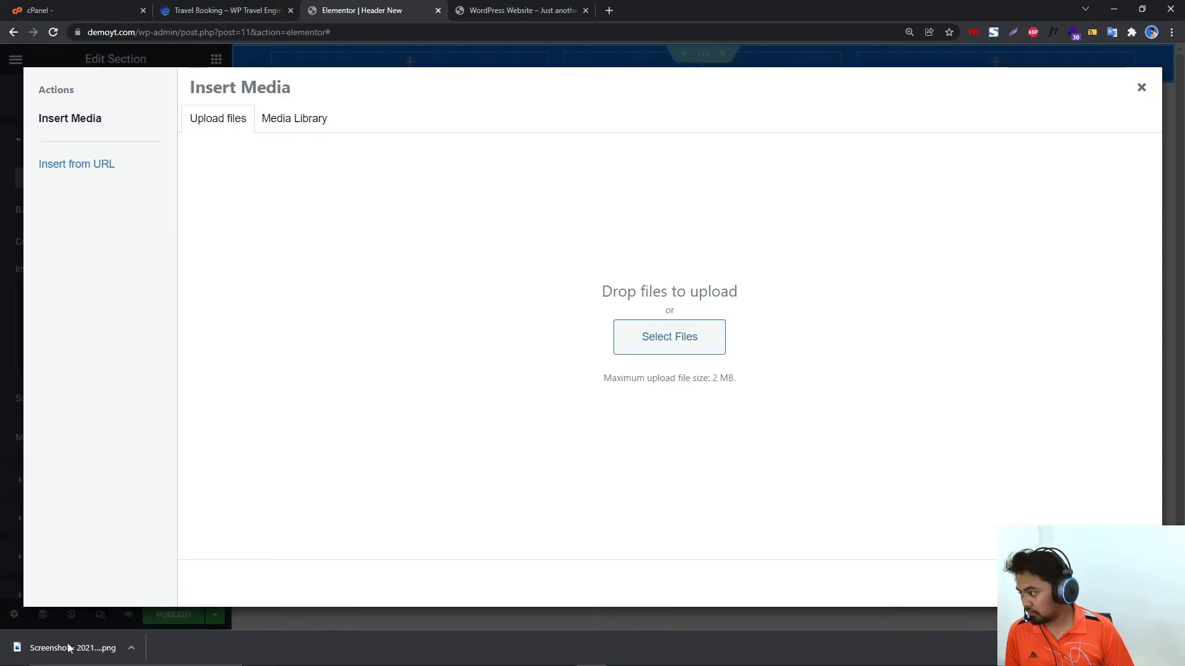
left_click_drag(94, 635, 432, 247)
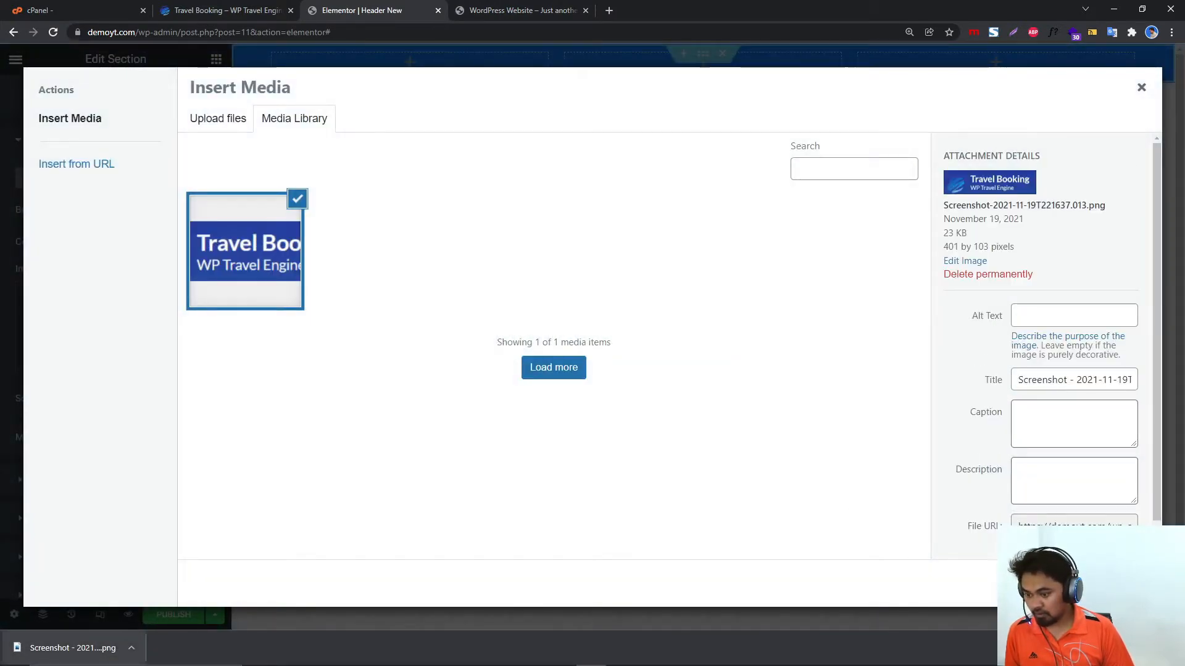
left_click(1110, 583)
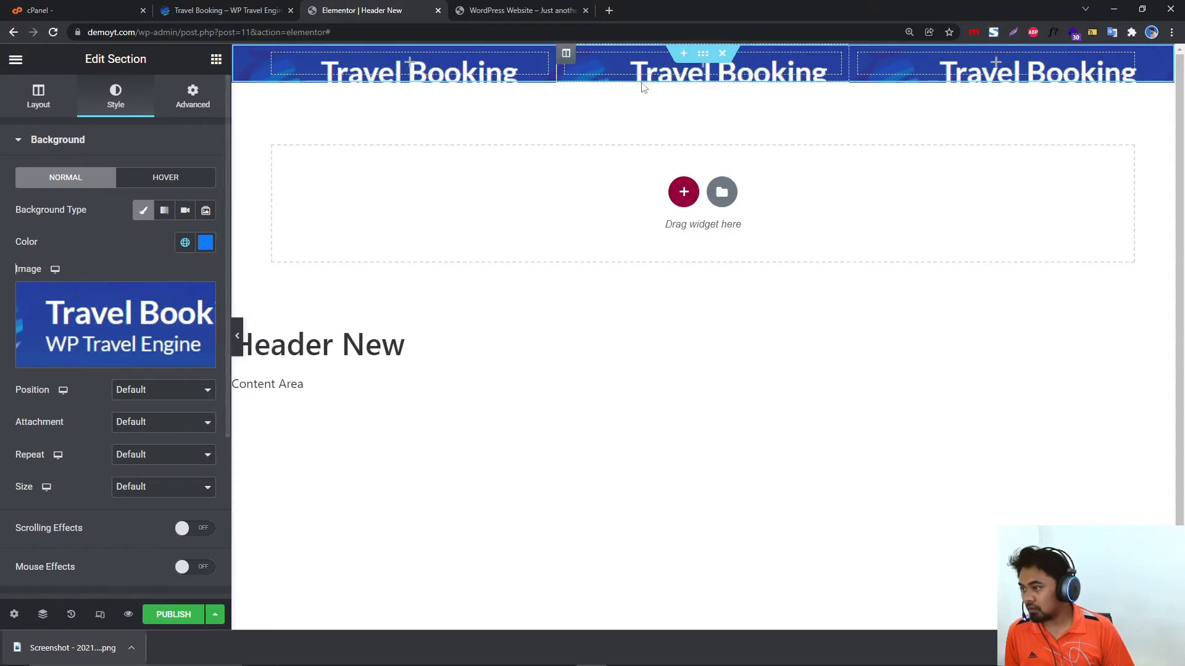
left_click(200, 356)
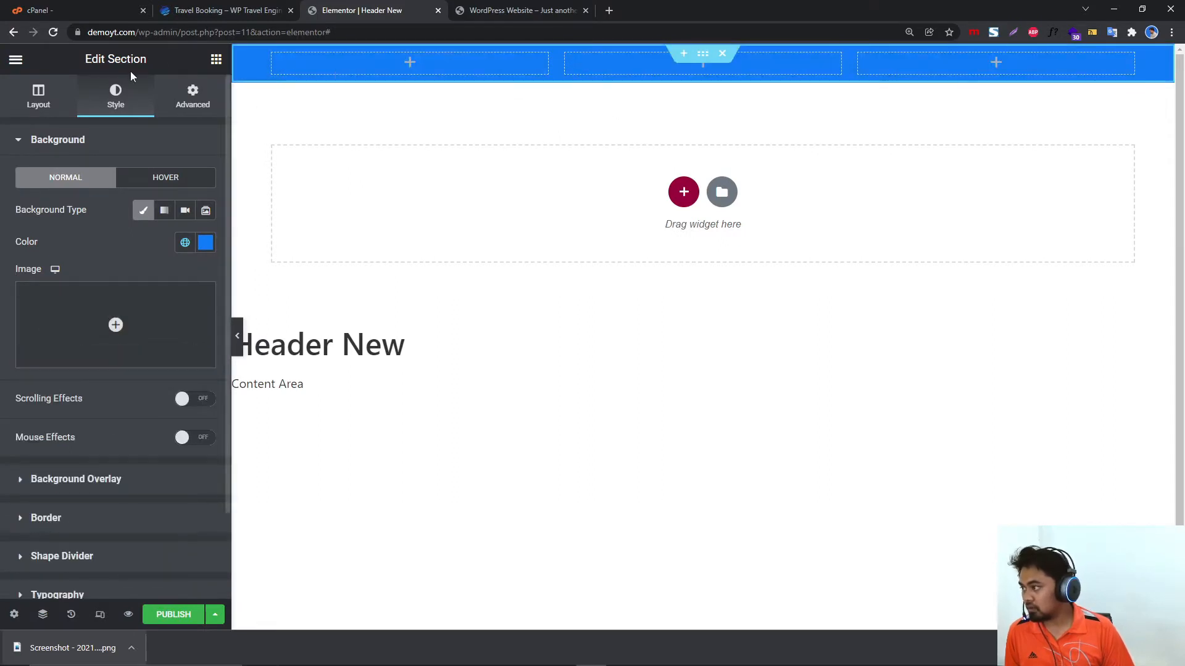
Add an Image widget to the section's first column and insert the Travel Booking logo screenshot from the media library.
left_click(216, 58)
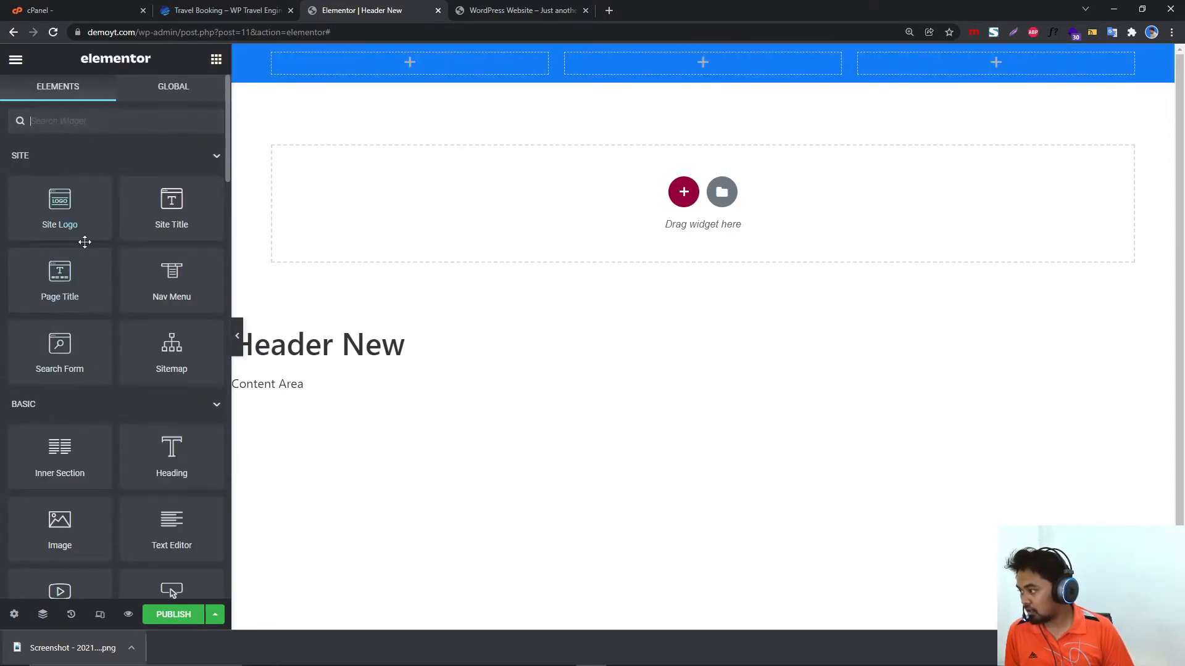
scroll(161, 473, "down", 3)
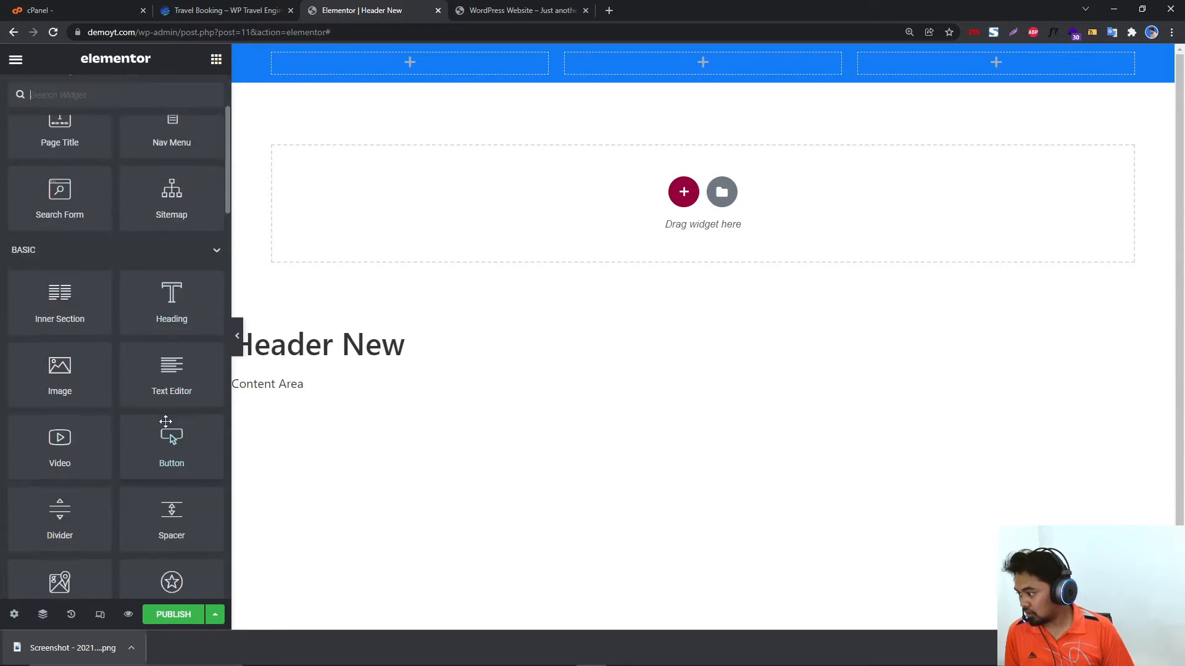
left_click_drag(59, 363, 297, 66)
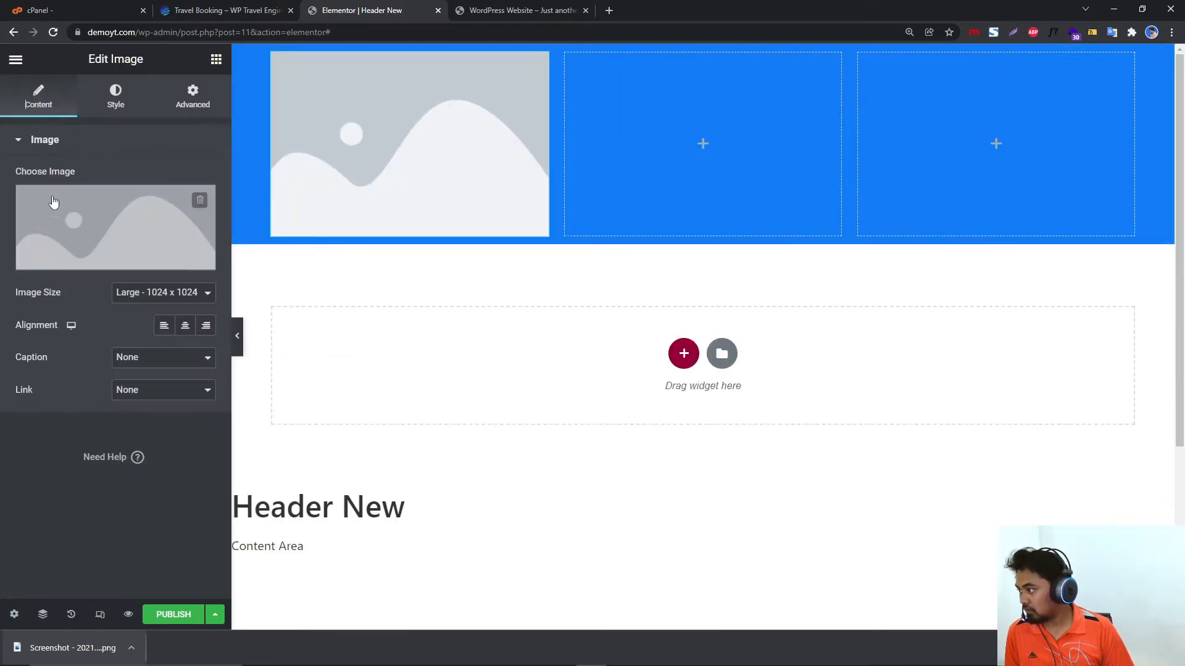
left_click(53, 202)
left_click(271, 261)
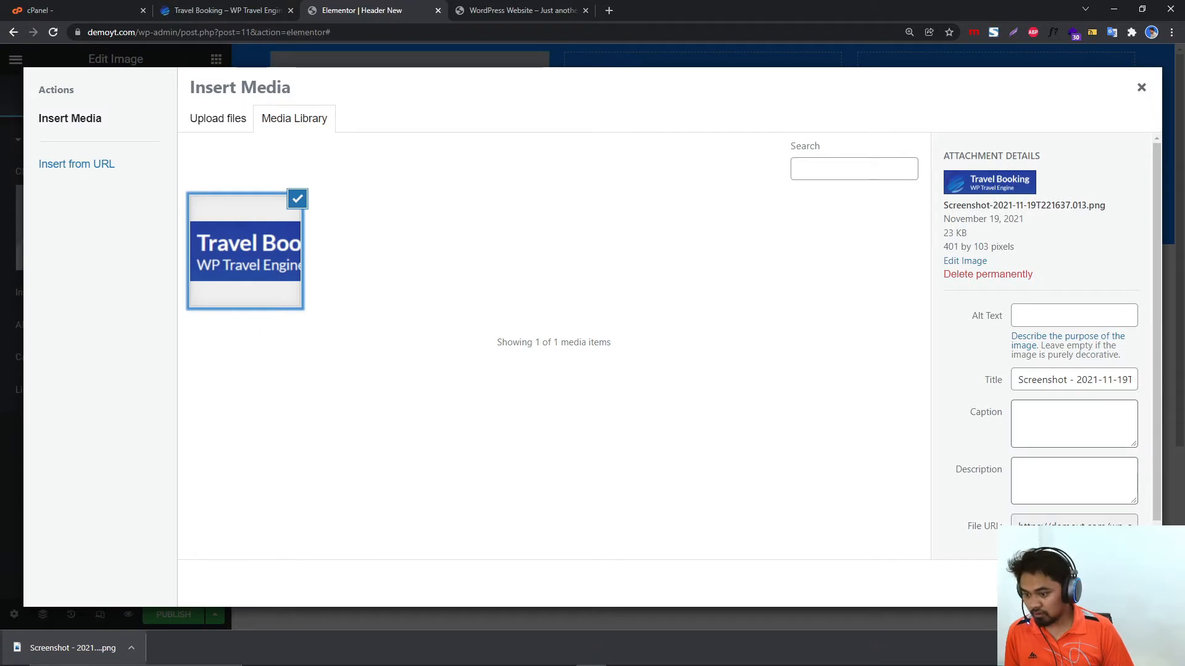
left_click(1113, 584)
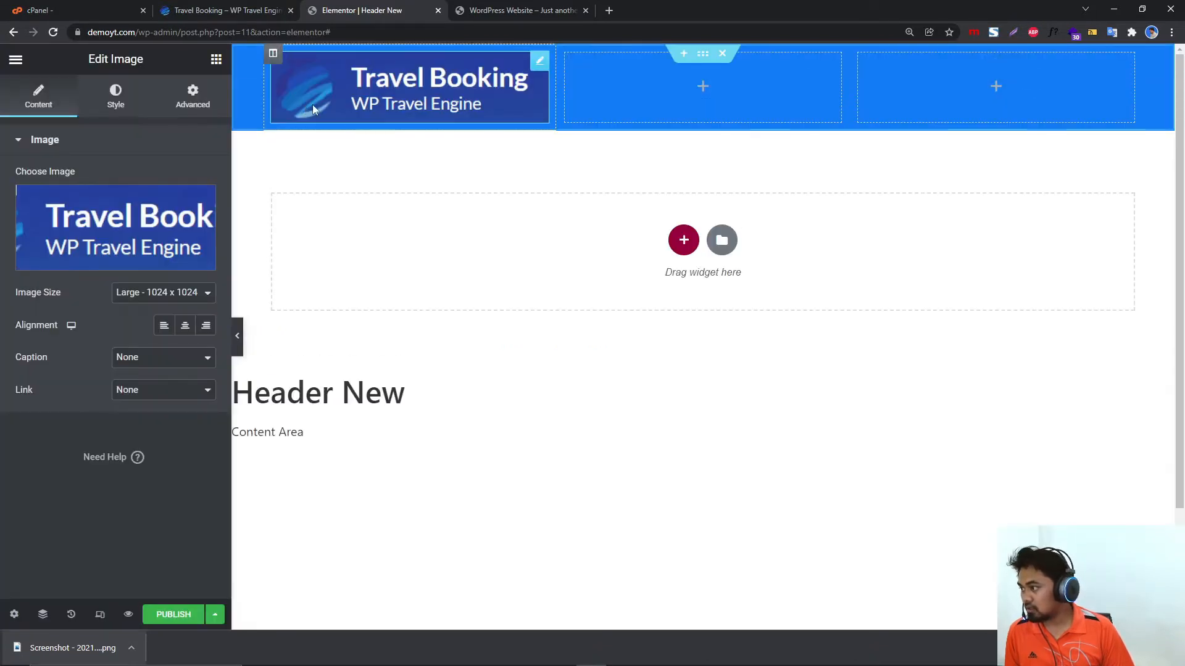
Set the header section's content width to Full Width.
left_click(703, 54)
left_click(64, 113)
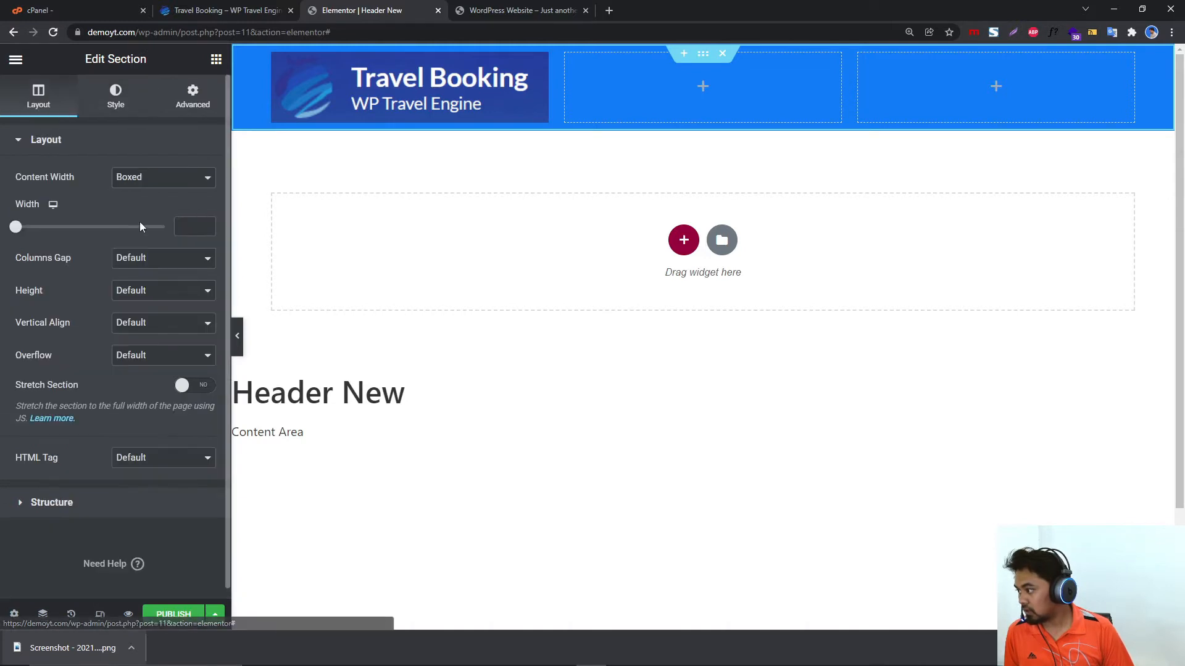
left_click(139, 177)
left_click(134, 204)
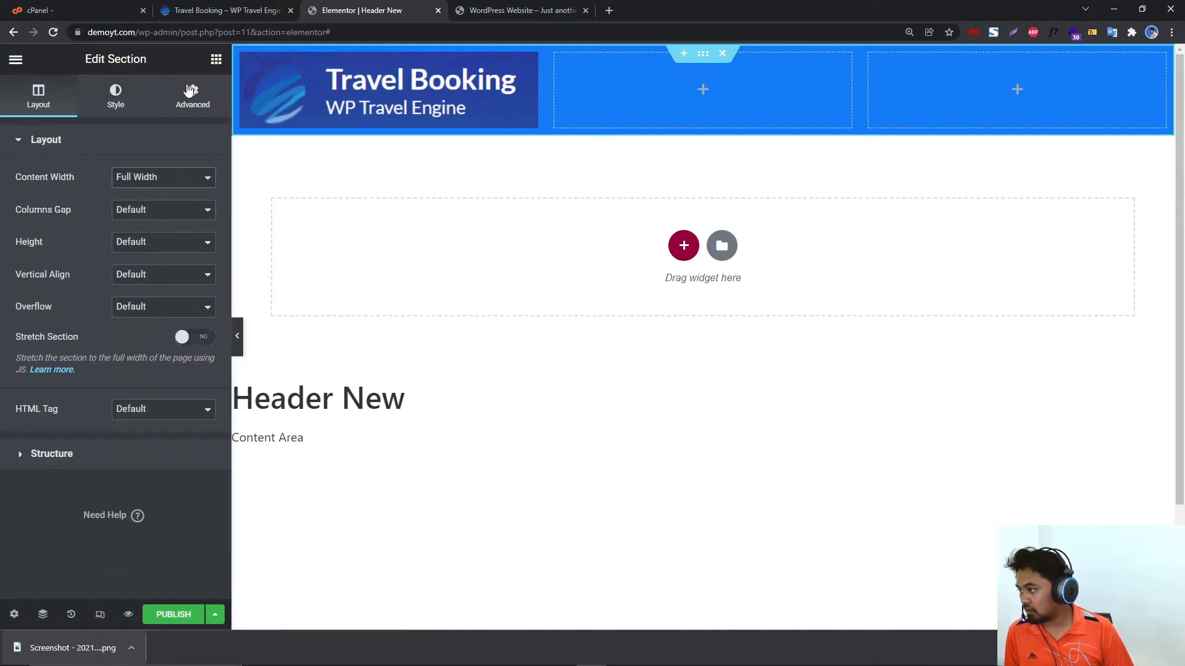
Preview the header across the whole page, then look at the live WordPress site and return to the editor.
left_click(238, 336)
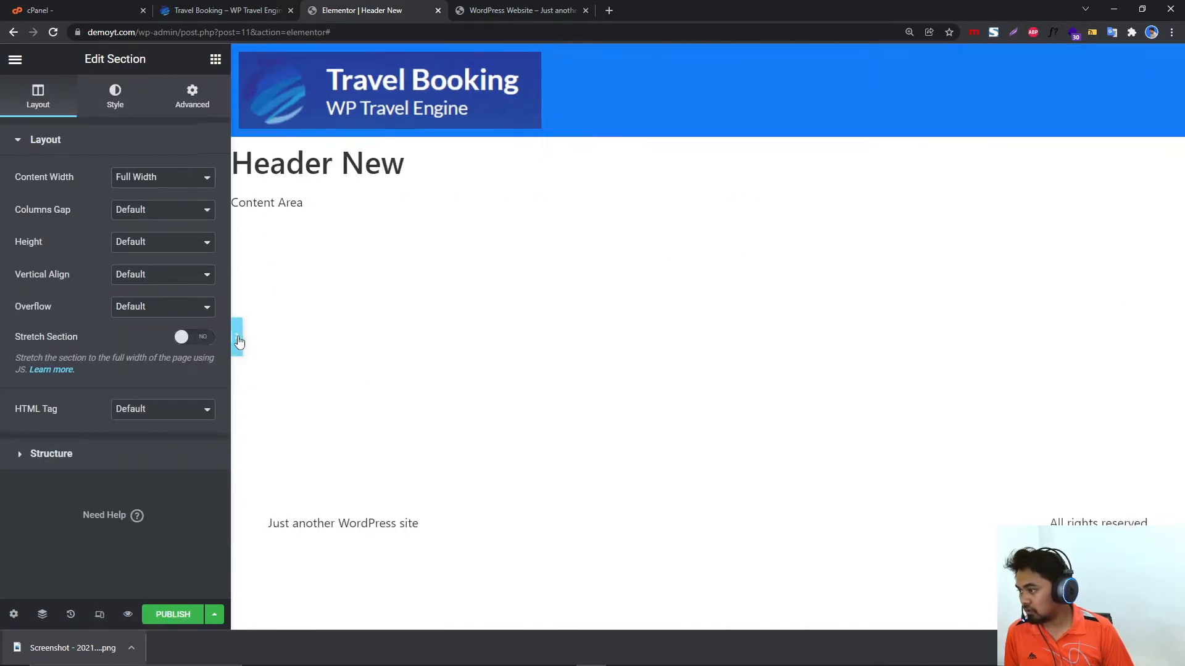
left_click(3, 345)
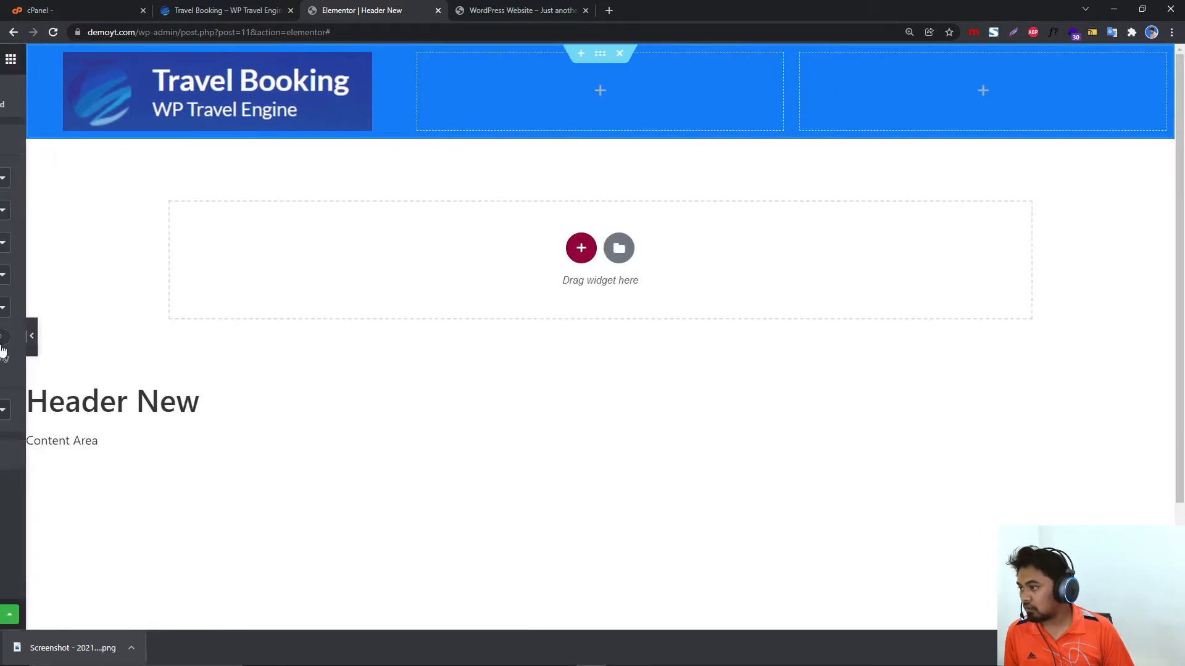
left_click(530, 10)
left_click(345, 8)
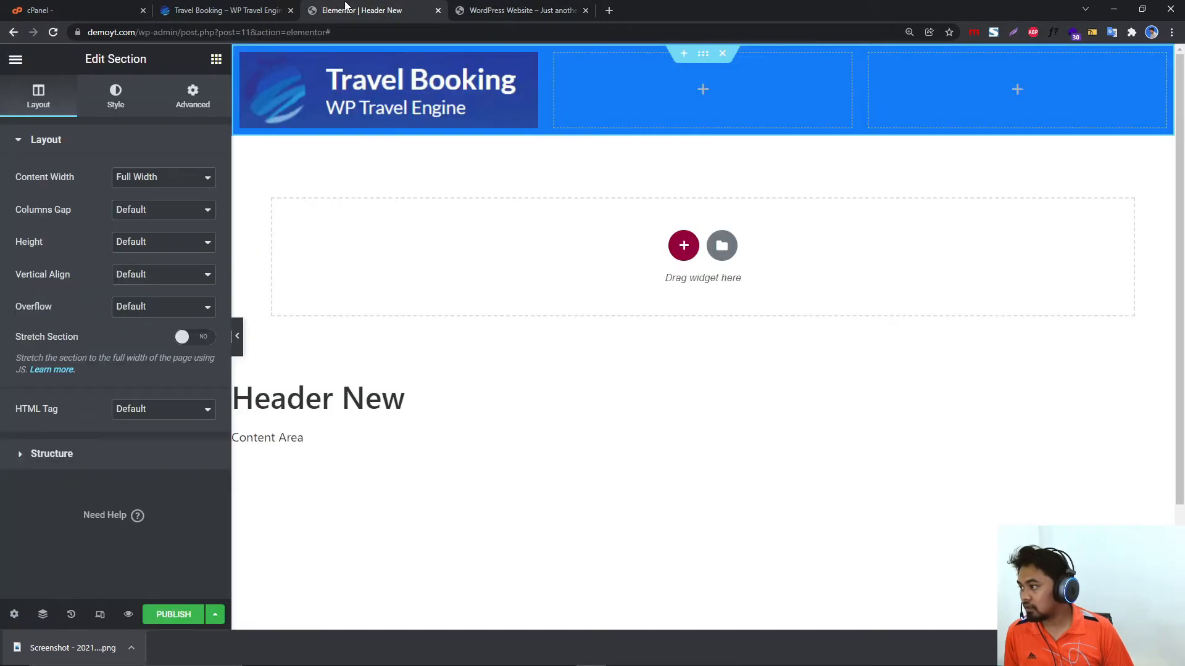
Delete the Travel Booking logo image from the header section's first column.
left_click(444, 88)
right_click(443, 90)
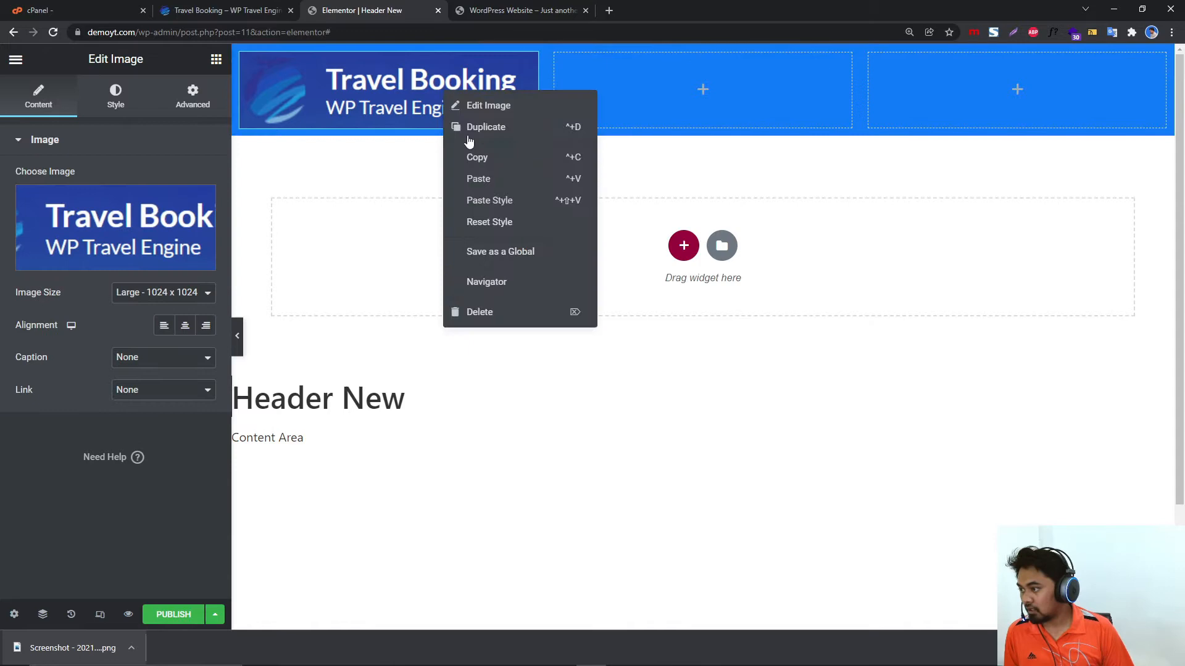
left_click(480, 319)
Copy the "Travel Booking WP Travel Engine" title text from the demo site and return to the header editor.
left_click(475, 11)
left_click(240, 7)
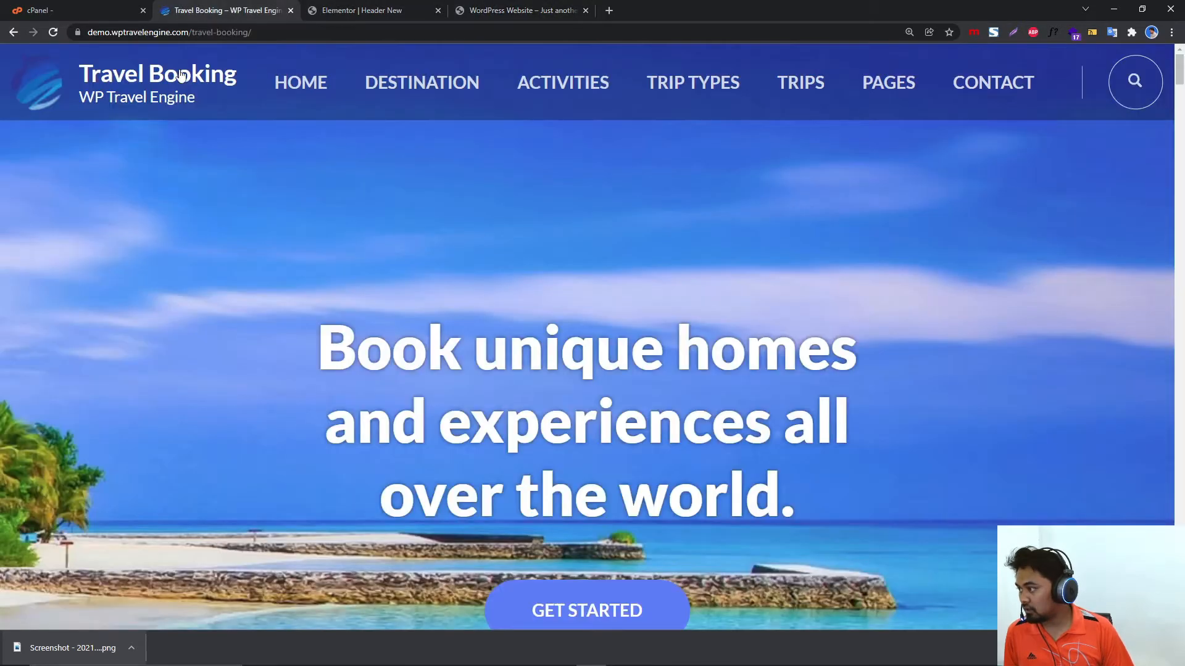
left_click_drag(227, 106, 65, 73)
key("ctrl+c")
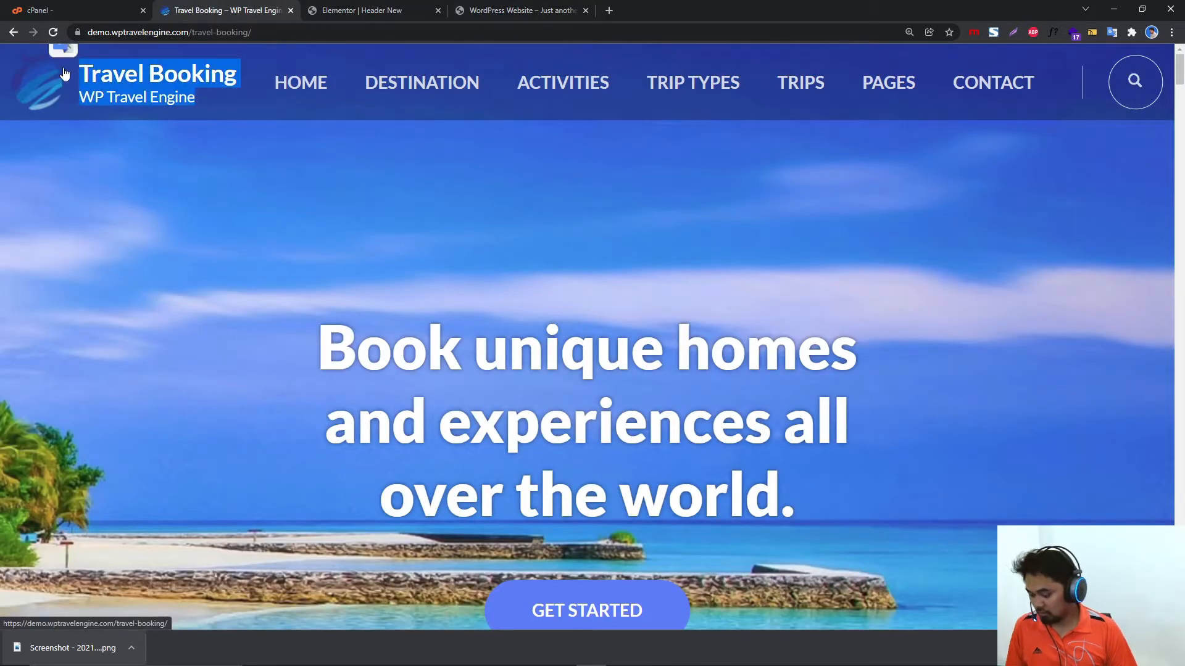
left_click(381, 10)
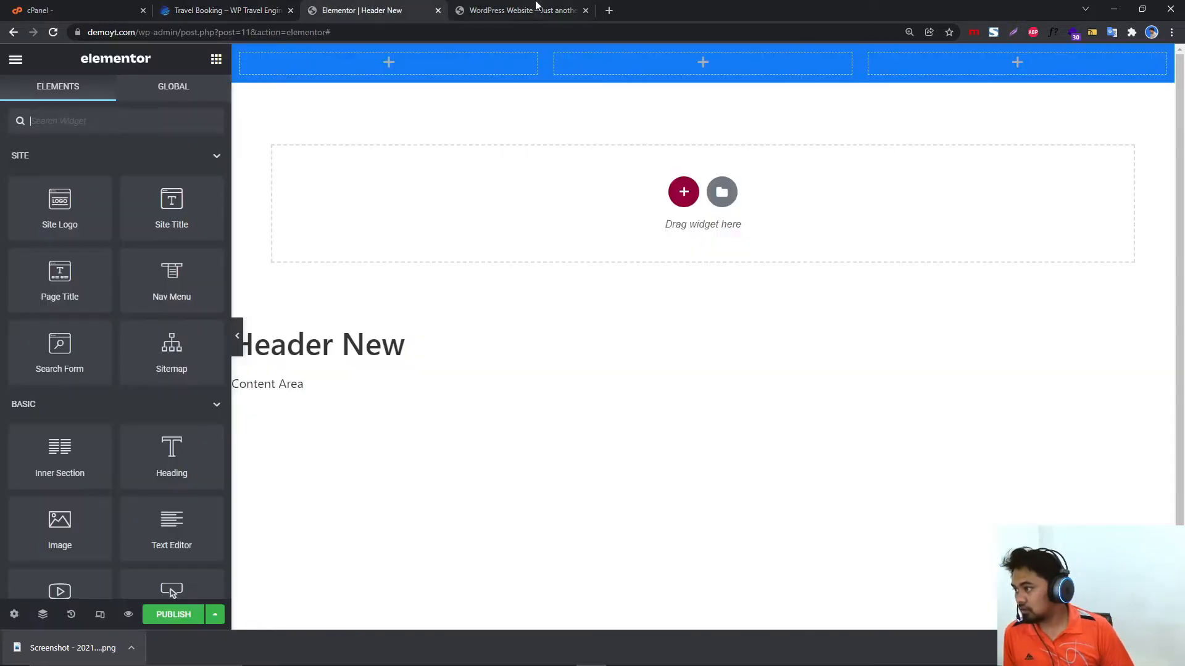
Add a Heading widget to the first column, paste the copied title and shorten it to "Travel Booking".
left_click_drag(173, 445, 305, 62)
left_click(131, 202)
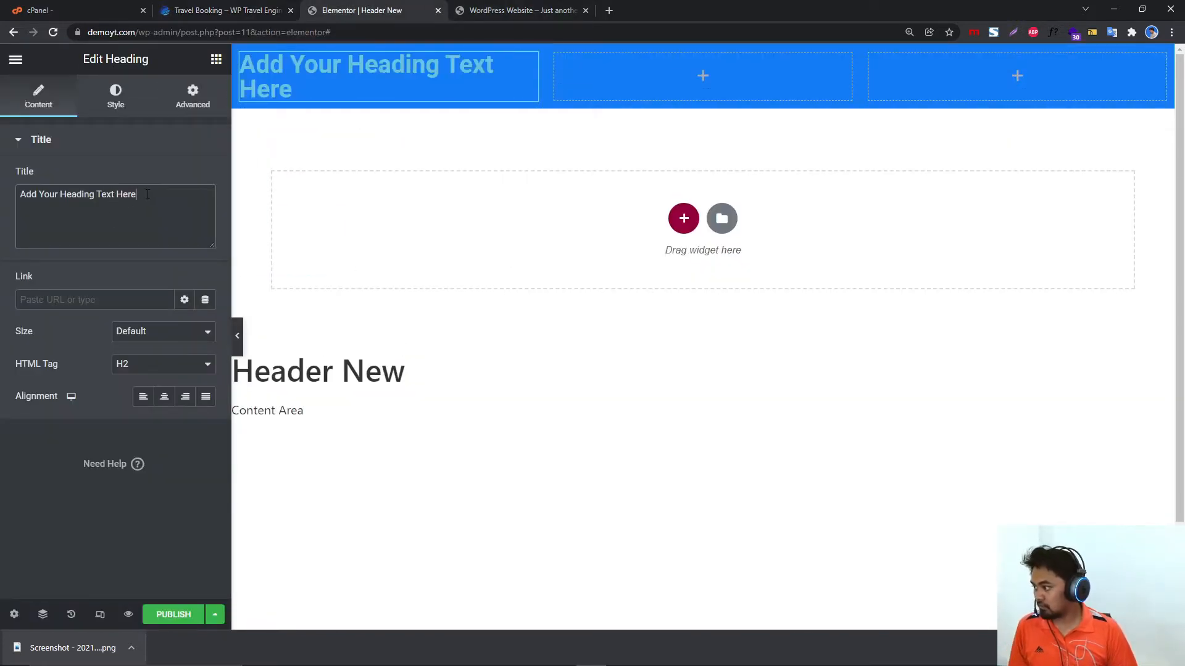
key("ctrl+a")
key("ctrl+v")
left_click_drag(92, 206, 21, 221)
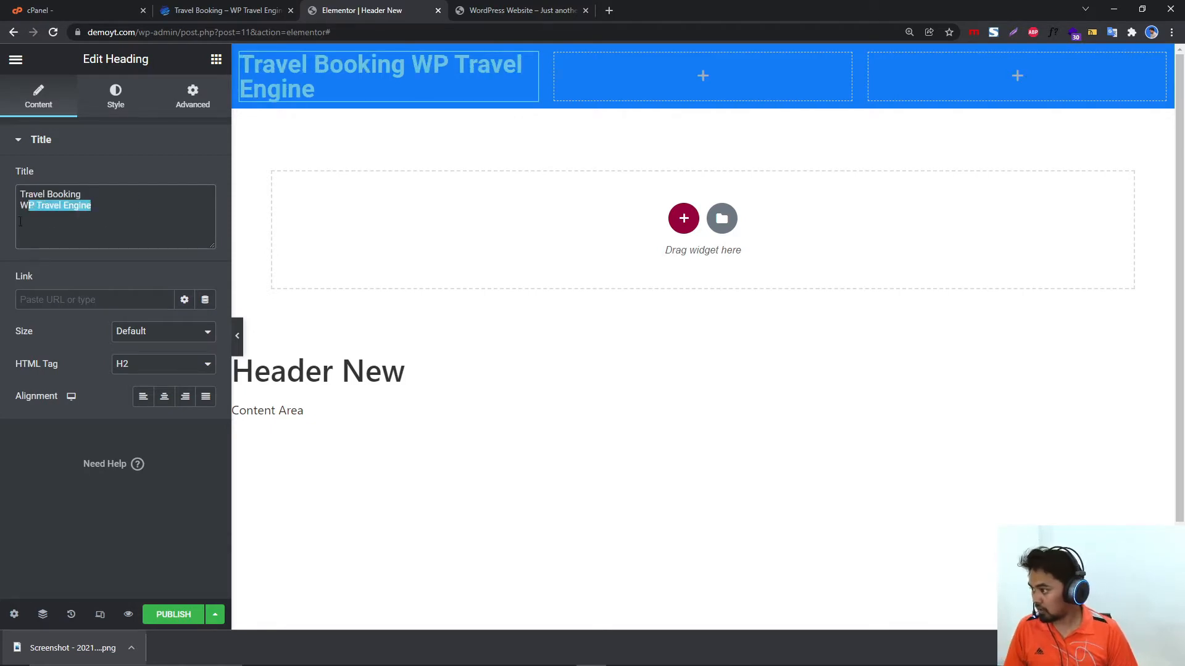
key("BackSpace")
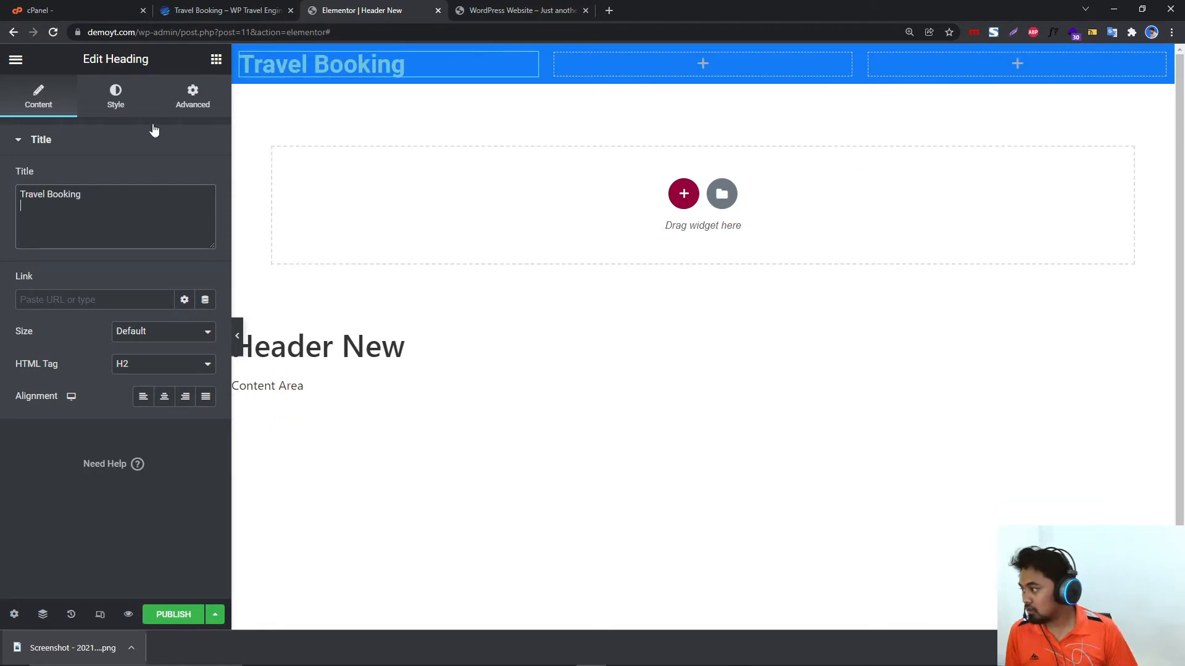
Set the Travel Booking heading's text color to white (#FFFFFF).
left_click(135, 104)
left_click(184, 177)
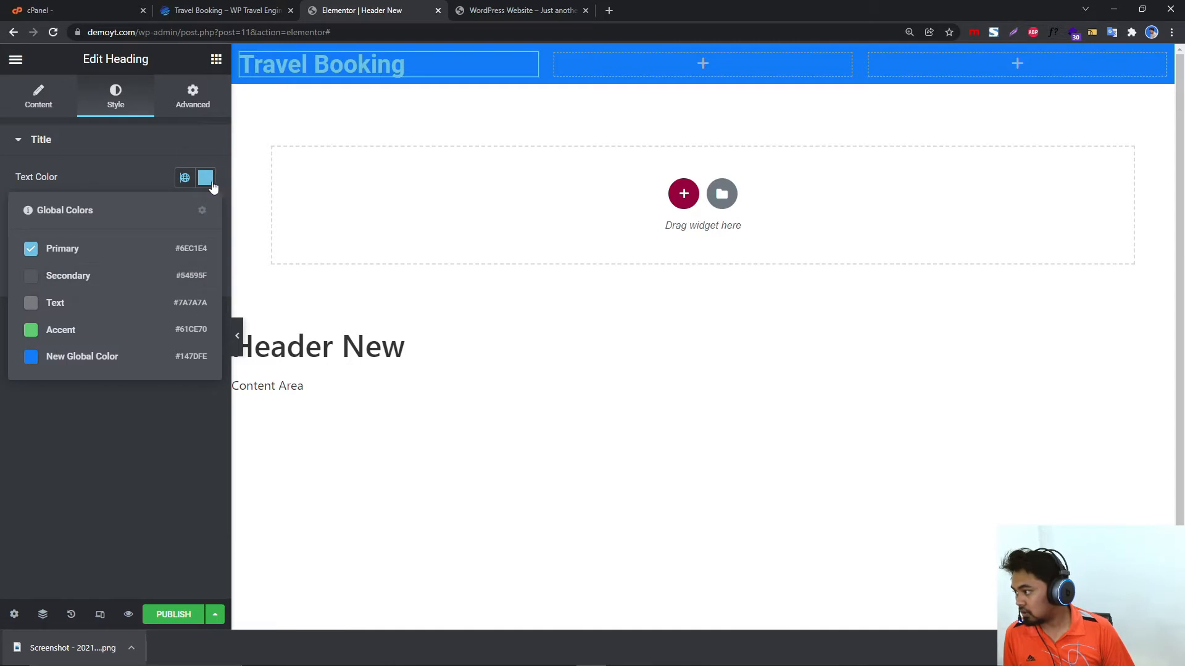
left_click(205, 178)
left_click_drag(92, 275, 3, 235)
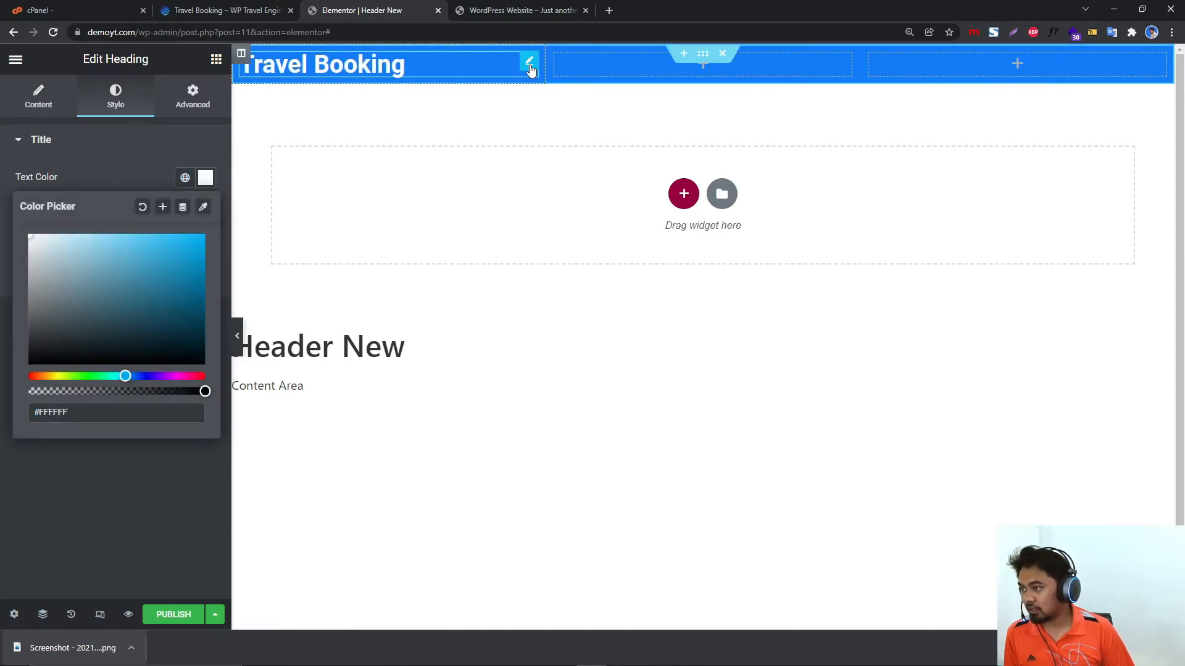
Narrow the first column to about 15.9% and set the heading's font size to 23 px.
left_click_drag(537, 67, 380, 49)
left_click(38, 98)
left_click(117, 99)
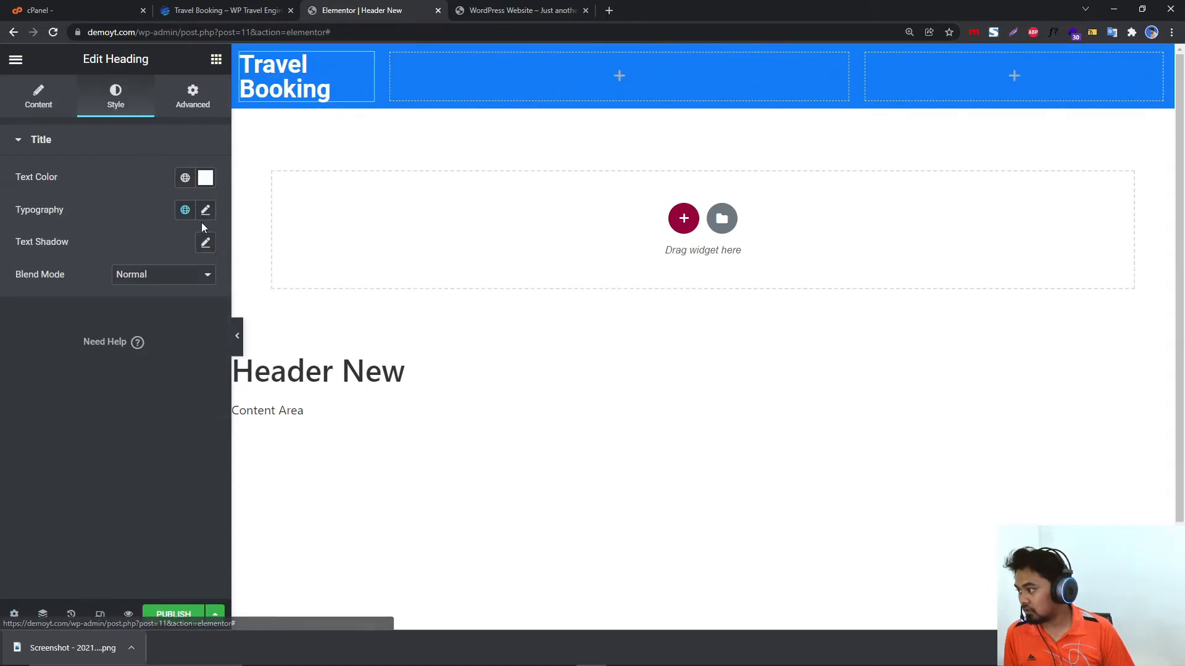
left_click(204, 216)
left_click_drag(27, 332, 42, 334)
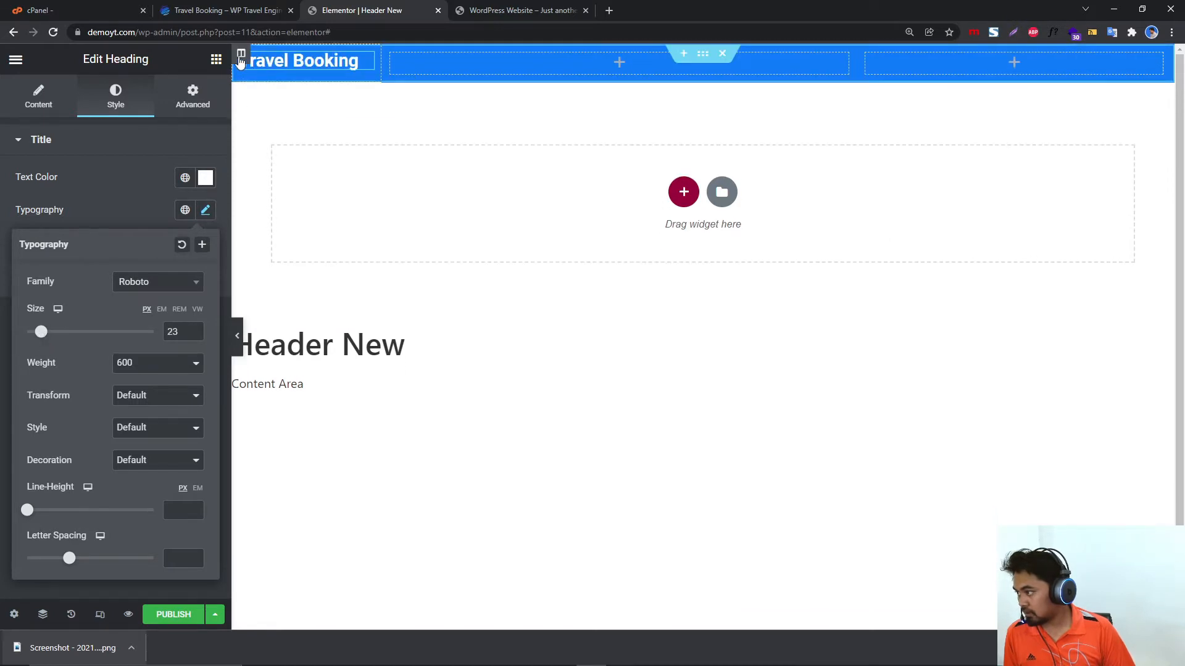
Set the first column's vertical alignment to Middle.
left_click(241, 53)
left_click(142, 209)
left_click(130, 250)
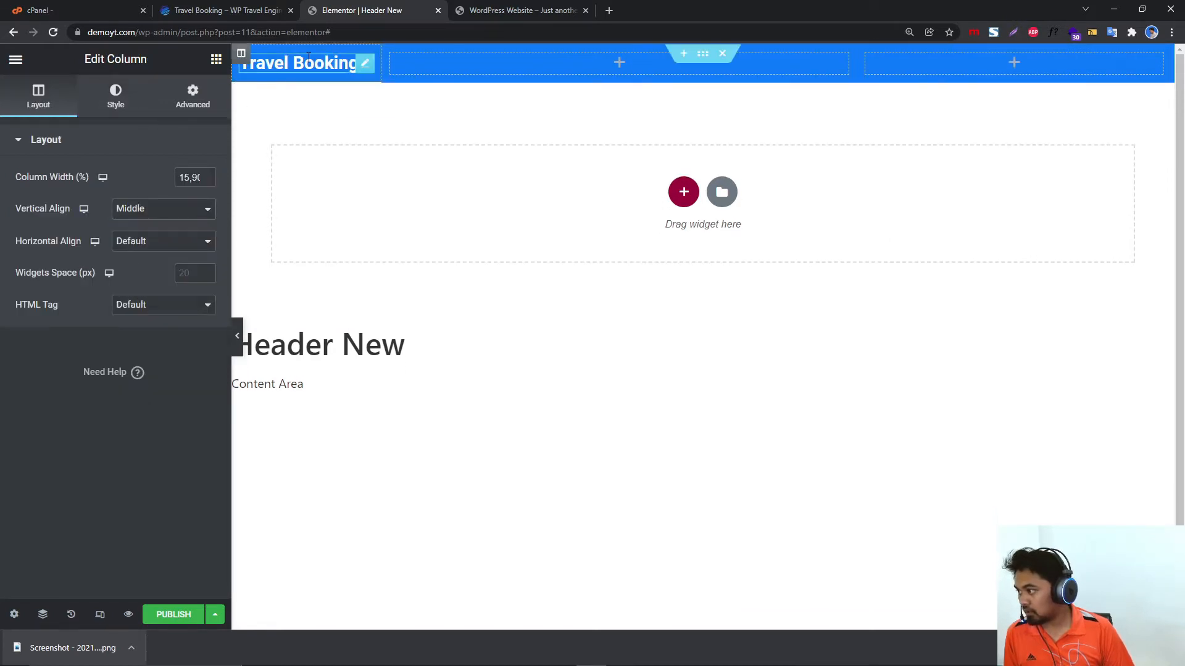
Add a Nav Menu widget to the header section's middle column.
left_click(216, 59)
left_click_drag(169, 308, 594, 77)
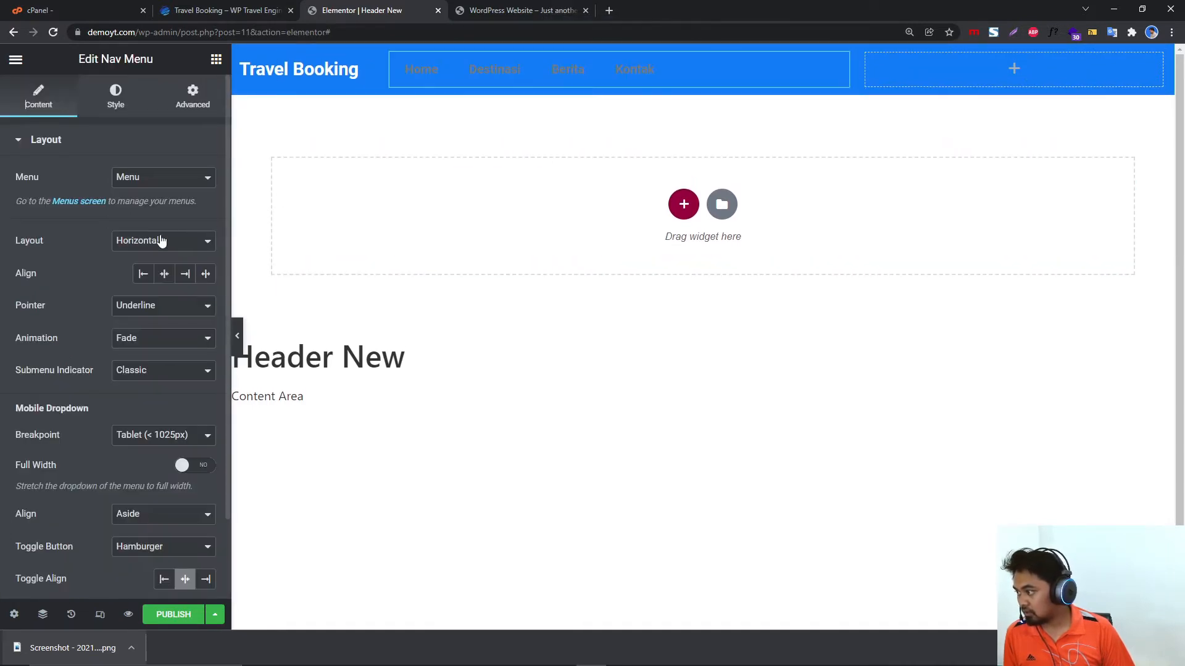
left_click(140, 183)
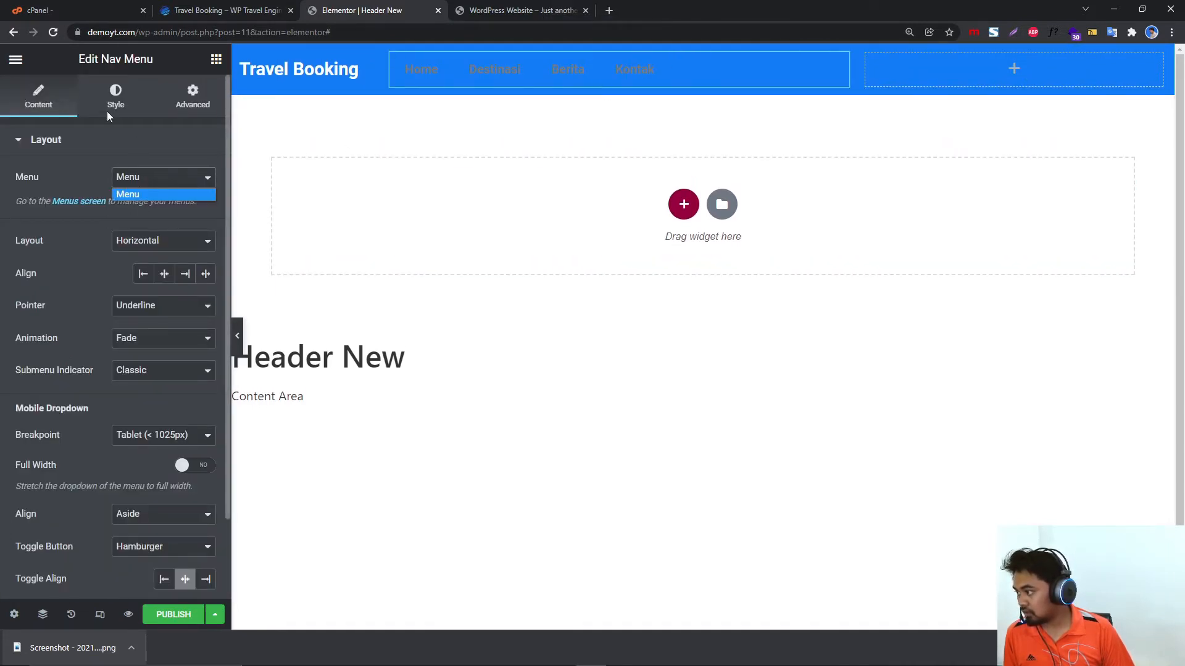
Try the Capitalize text transform on the main menu's typography, and set it to Uppercase.
left_click(115, 98)
left_click(206, 179)
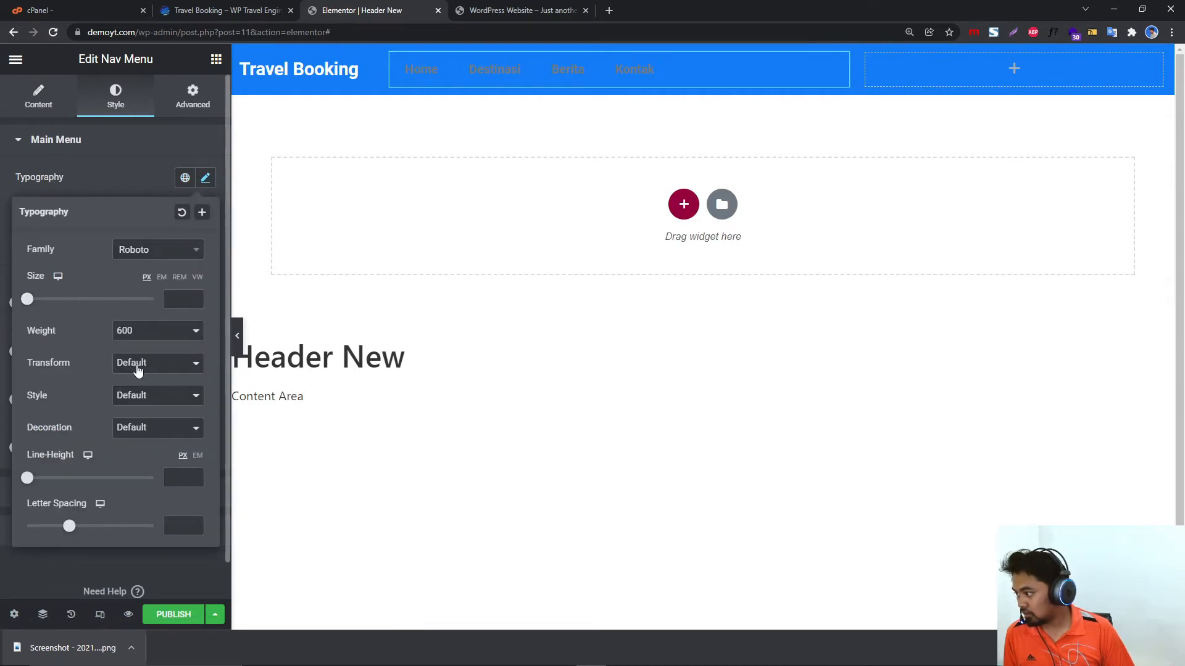
left_click(147, 364)
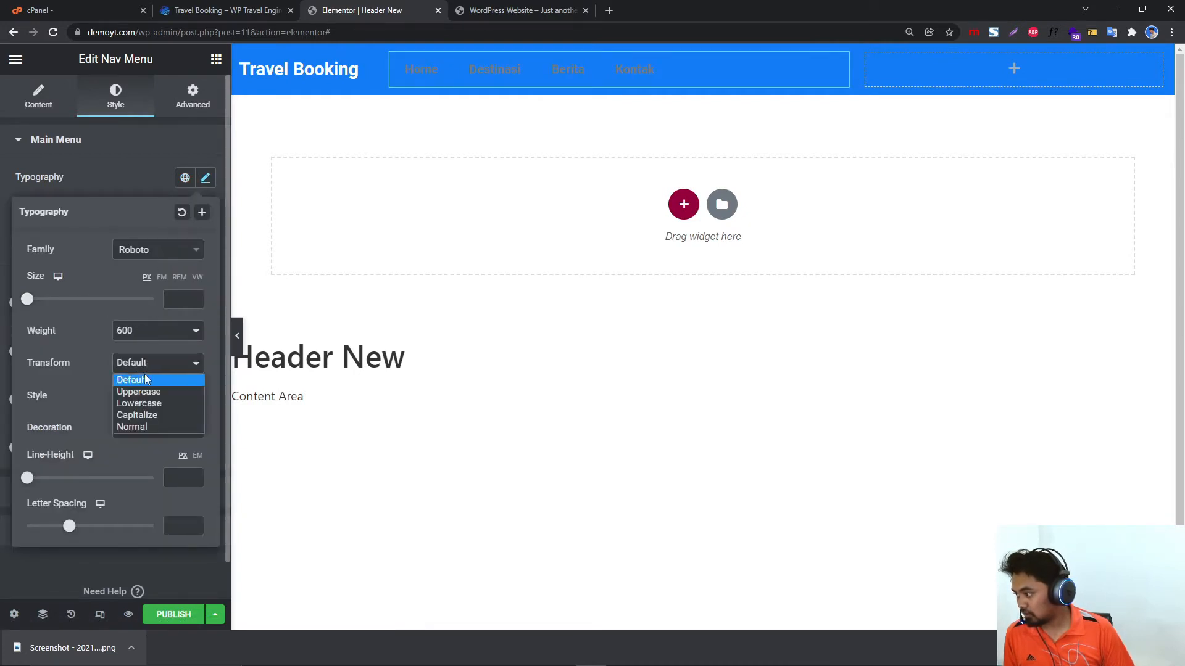
left_click(139, 415)
left_click(137, 368)
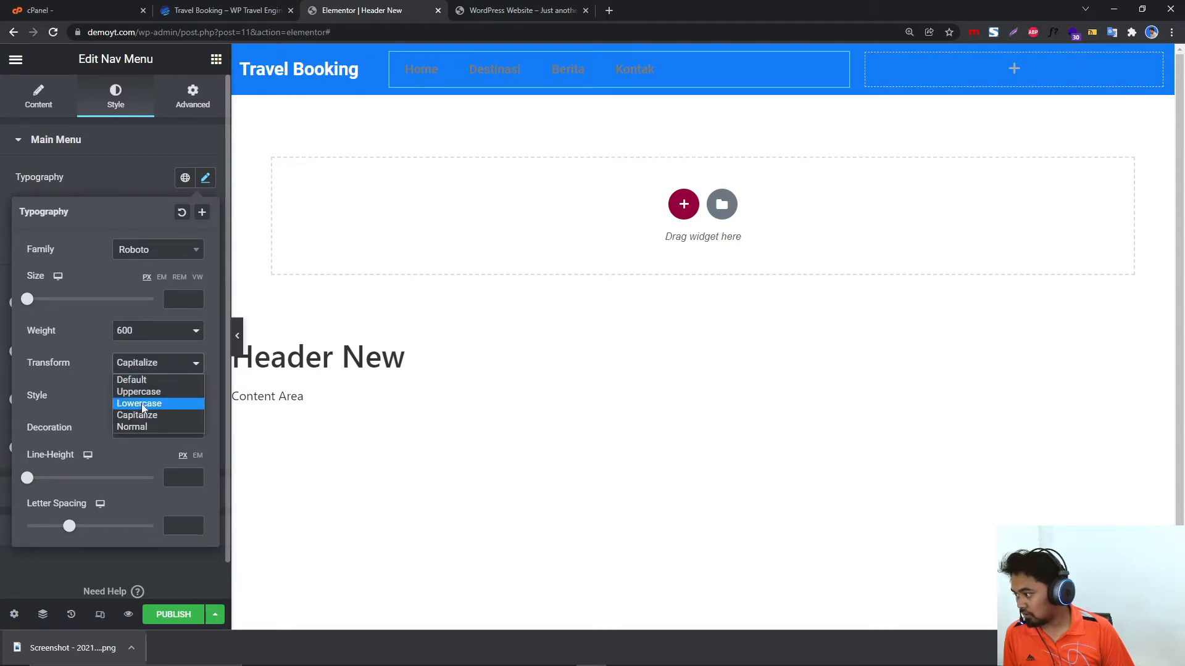
left_click(140, 393)
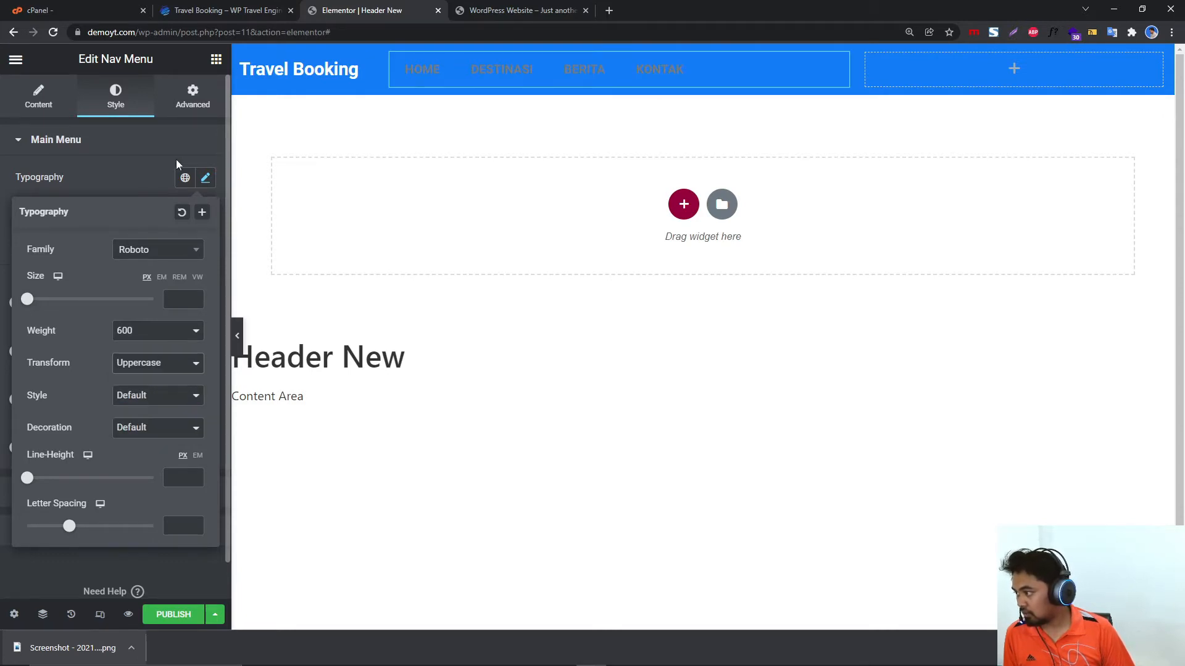
left_click(61, 102)
left_click(115, 98)
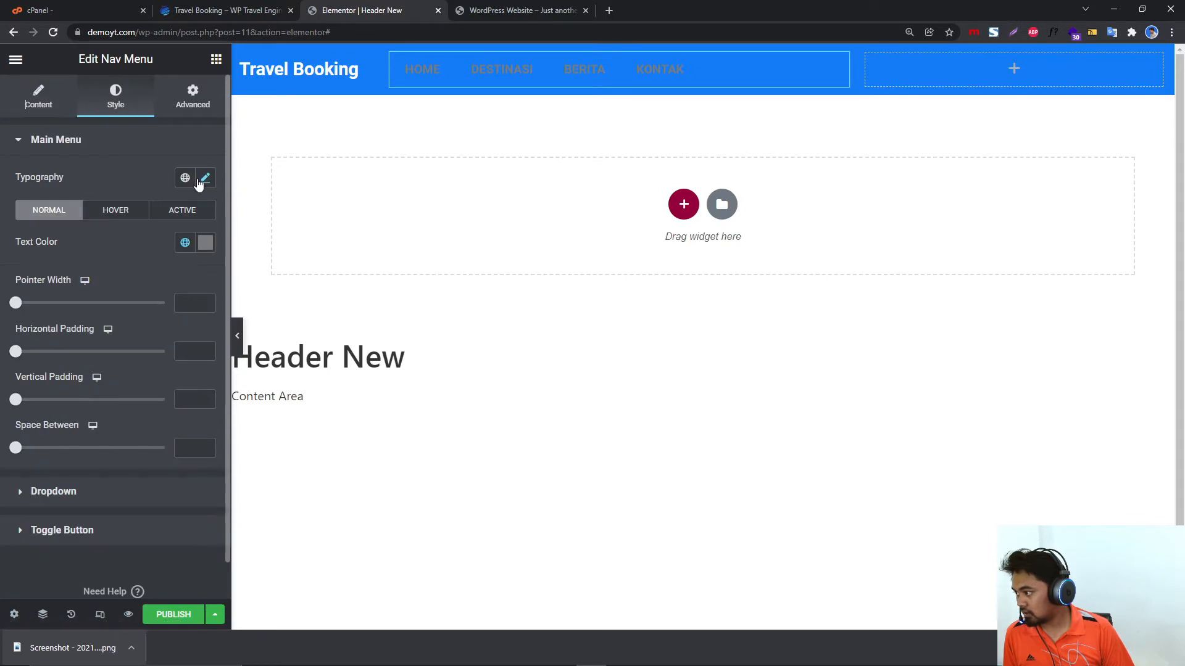
left_click(205, 178)
left_click(182, 184)
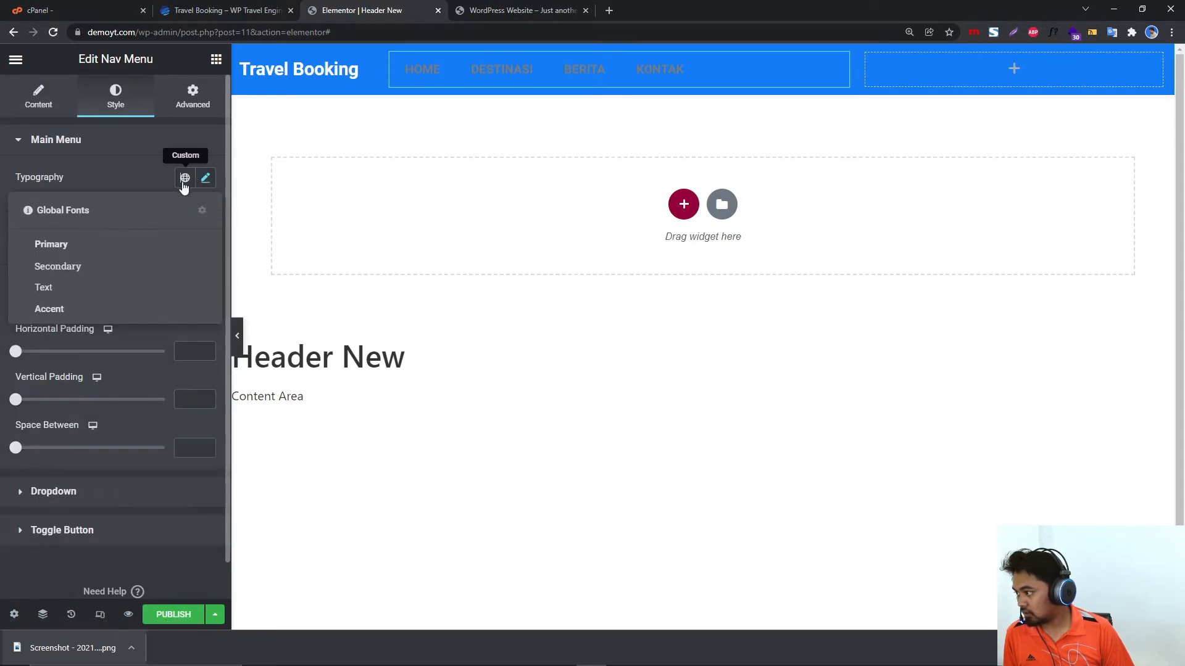
left_click(117, 148)
left_click(158, 146)
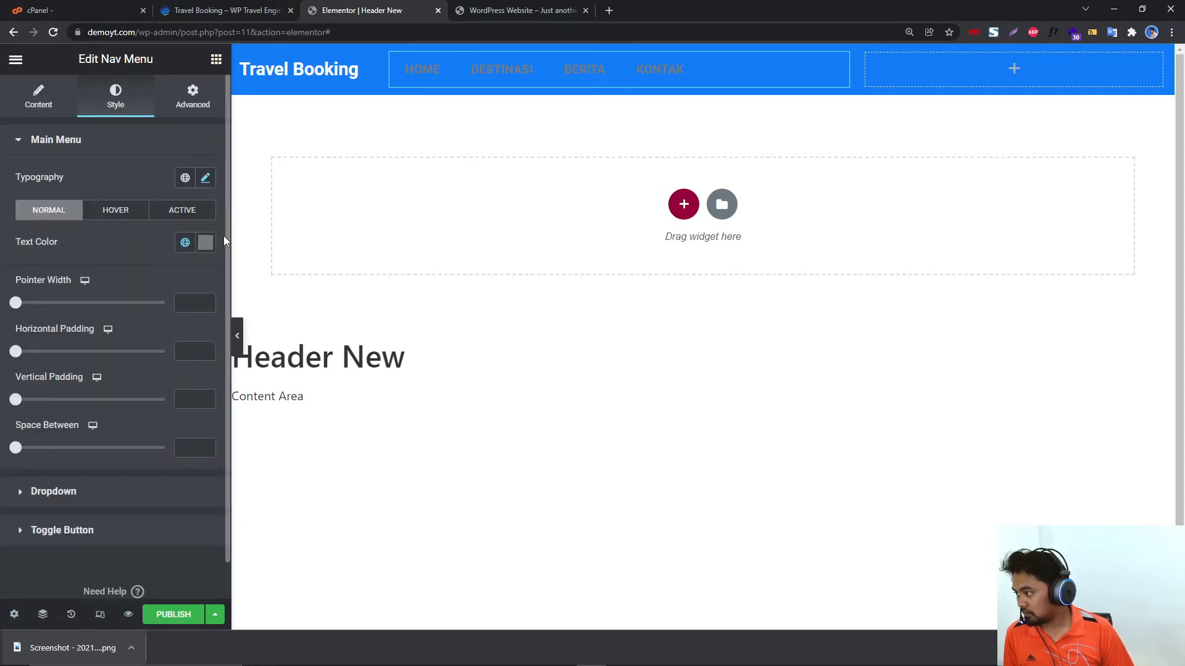
Set the main menu's normal text color to white.
scroll(204, 210, "down", 1)
left_click(204, 206)
type("#FFFFFF")
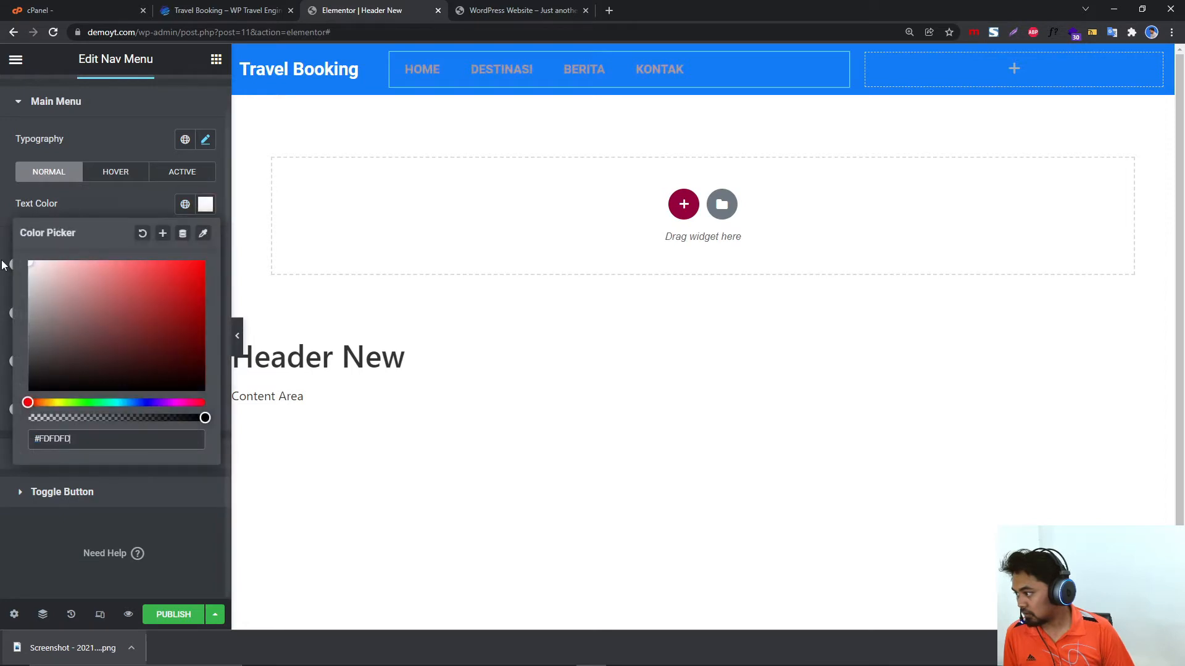
left_click_drag(120, 176, 121, 195)
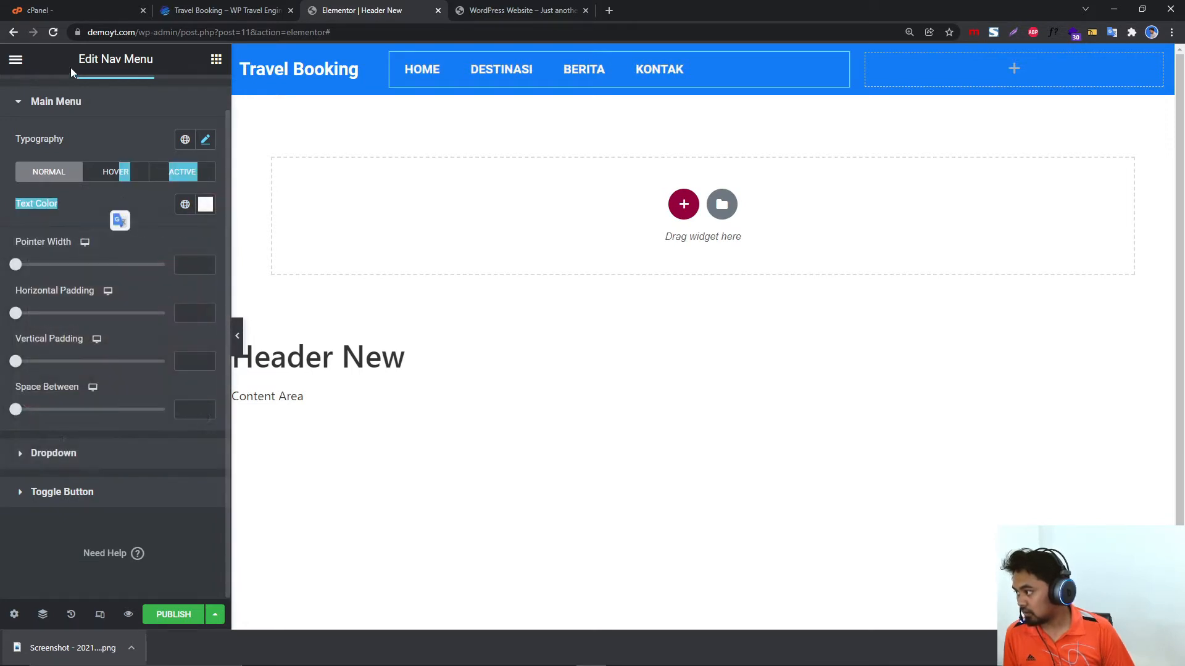
left_click(108, 101)
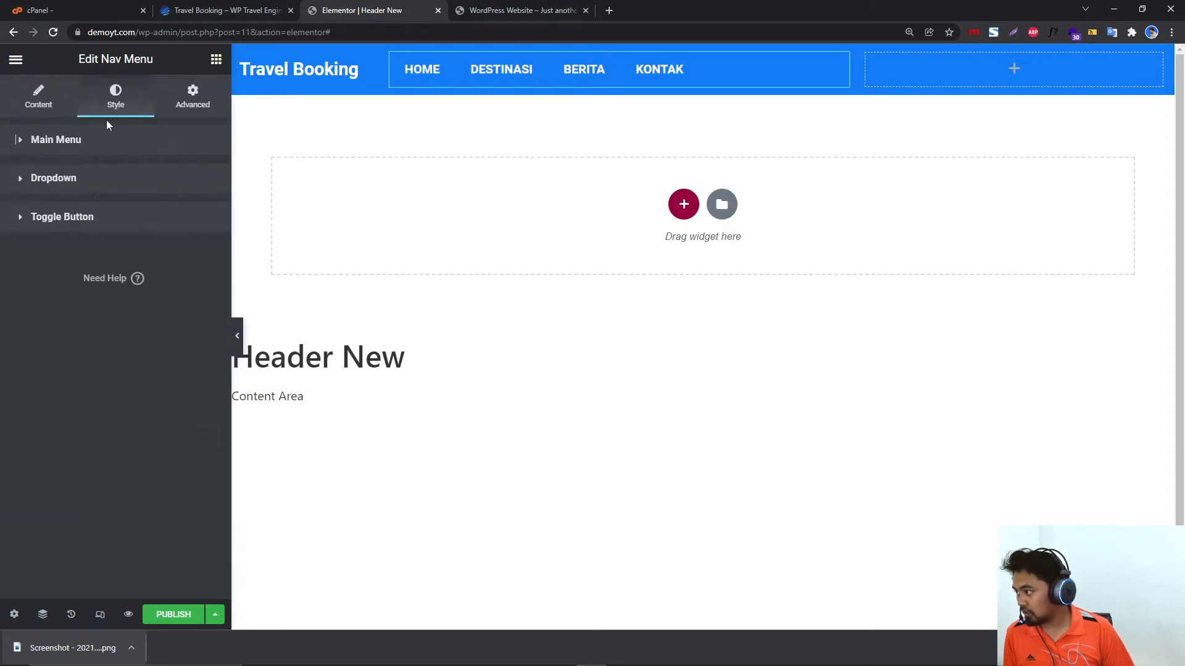
Align the nav menu to the right of its column.
left_click(74, 111)
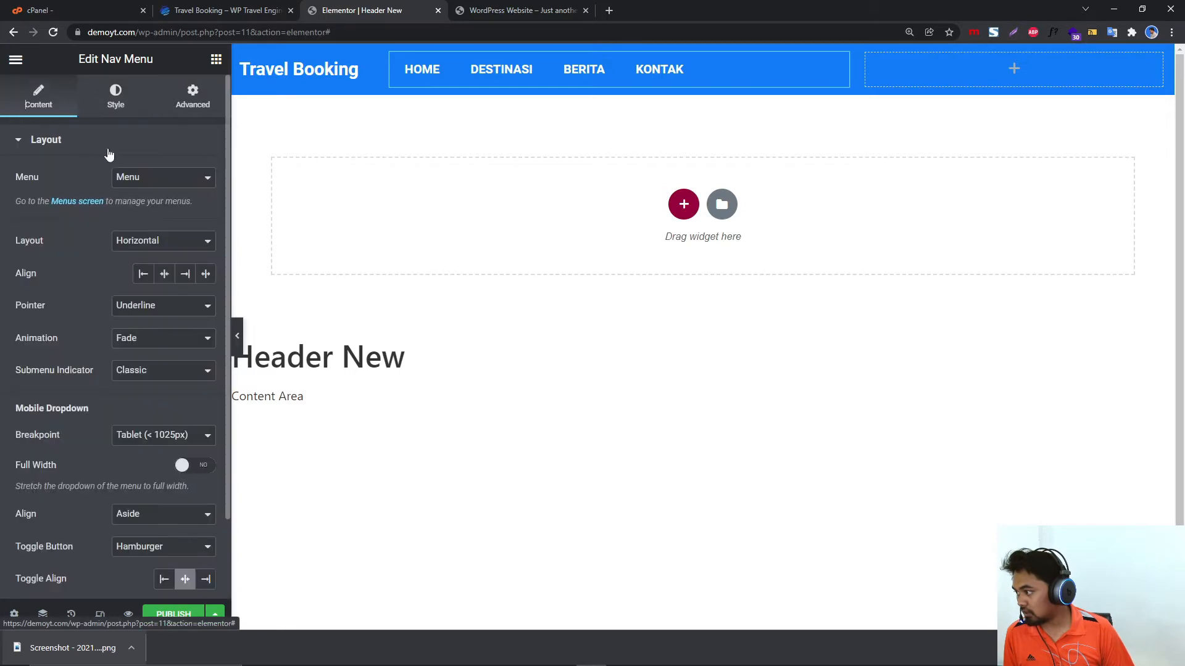
left_click(164, 279)
left_click(192, 276)
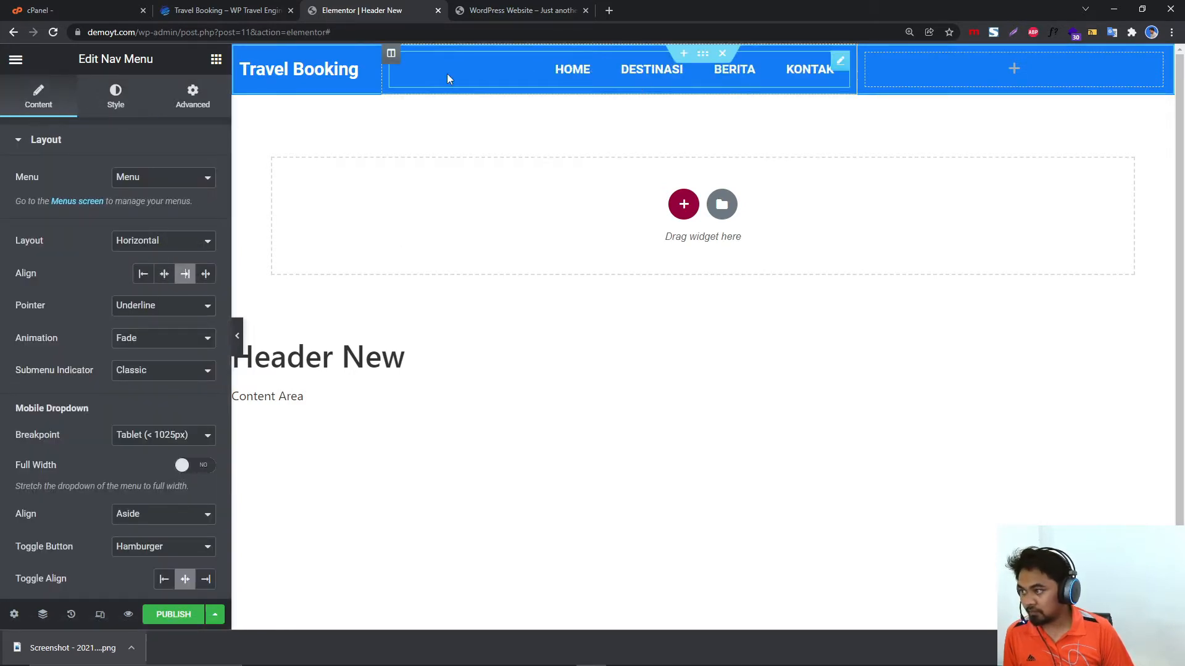
Set the main menu's font weight to 500 and its font size to 12 px.
left_click(114, 99)
left_click(206, 178)
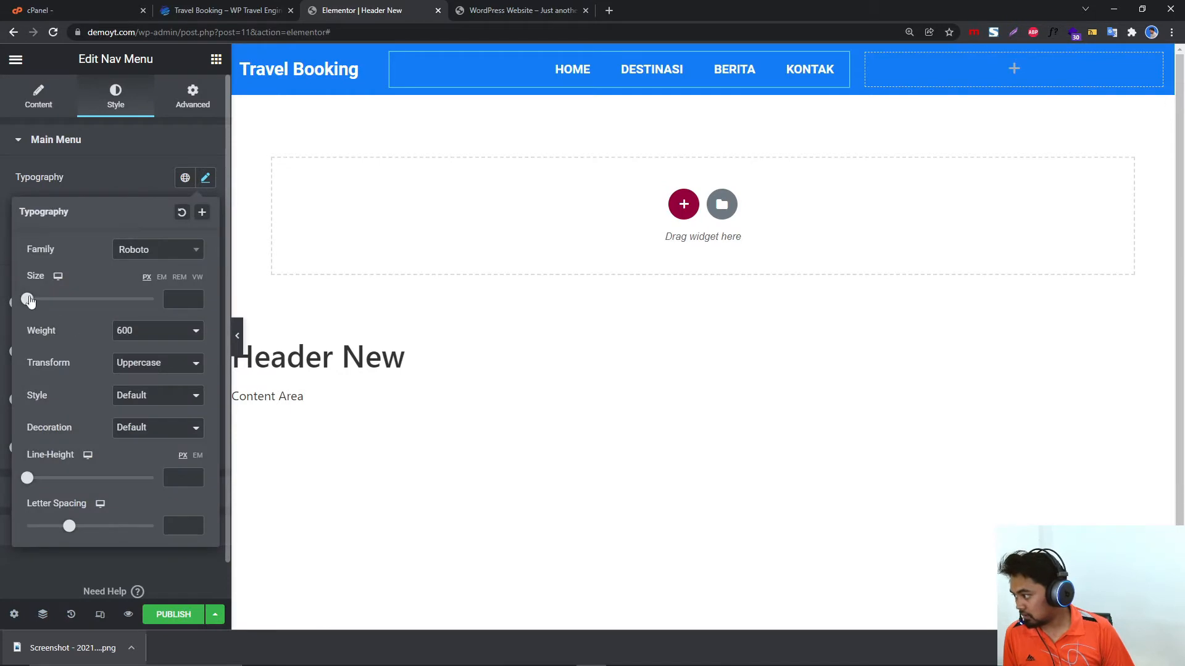
left_click(124, 332)
left_click(135, 390)
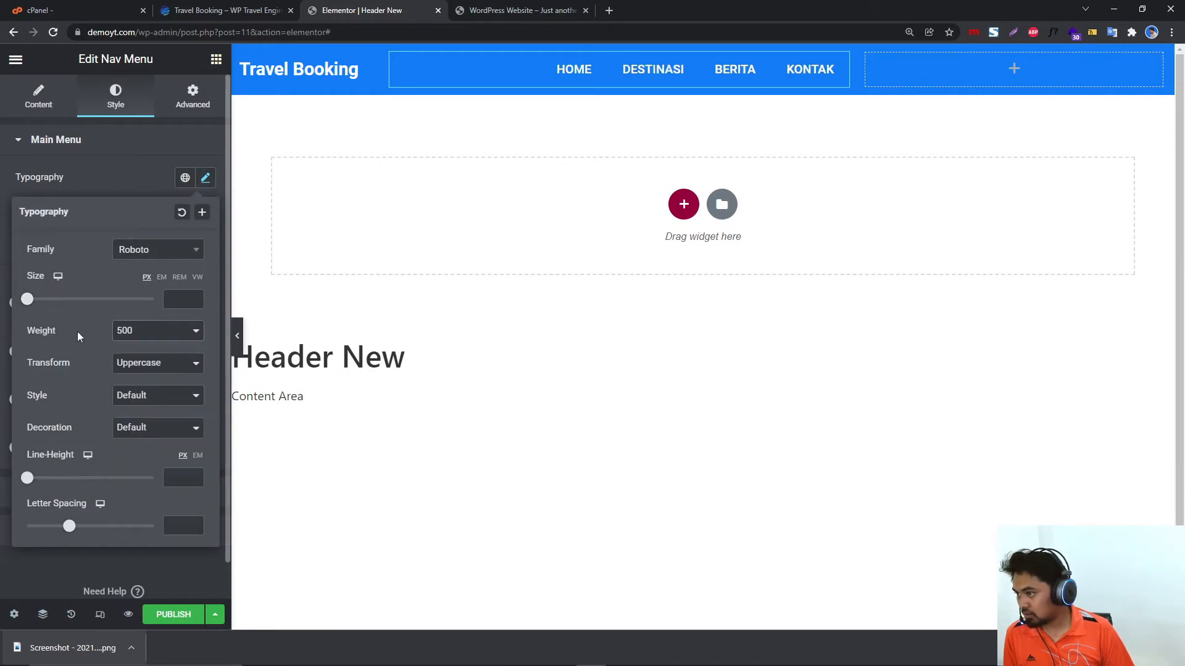
left_click_drag(28, 299, 40, 301)
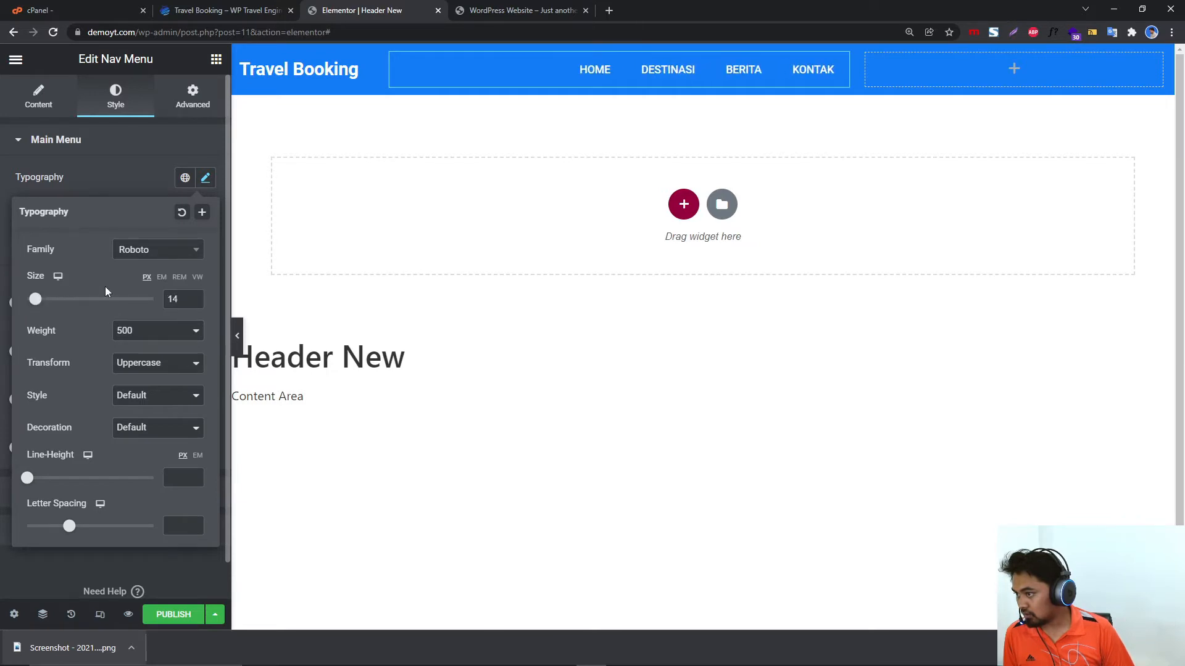
left_click(195, 302)
left_click(195, 302)
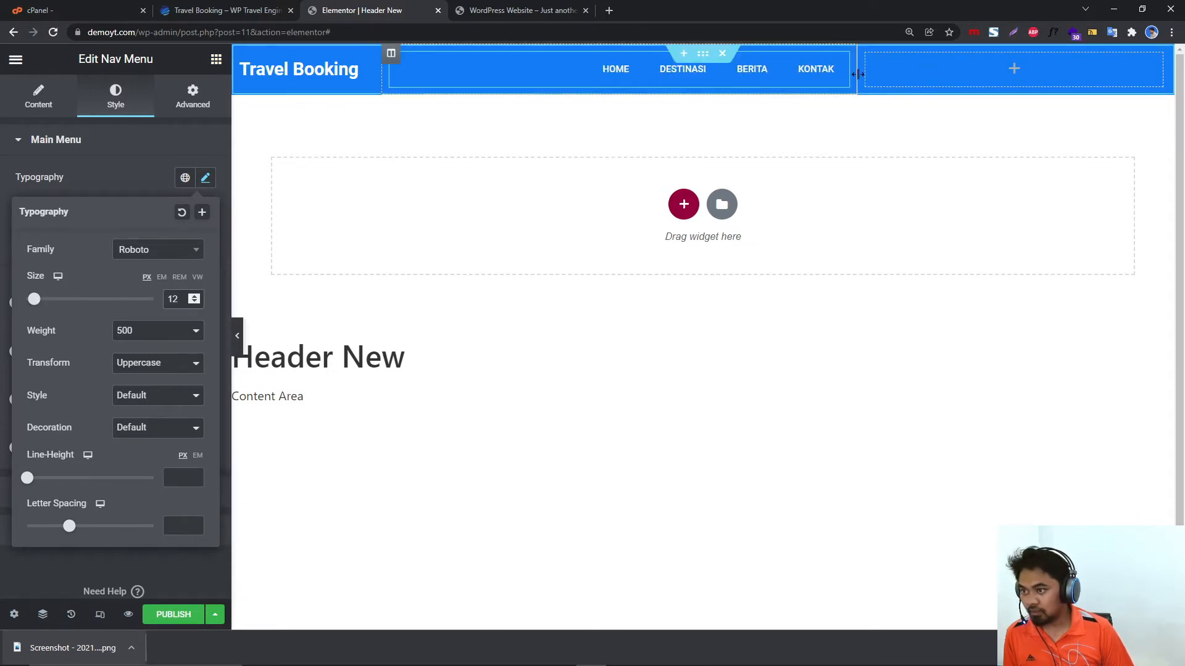
Narrow the third column to about 15.25% and add a Search Form widget with the Full Screen skin to it.
left_click_drag(857, 74, 1027, 74)
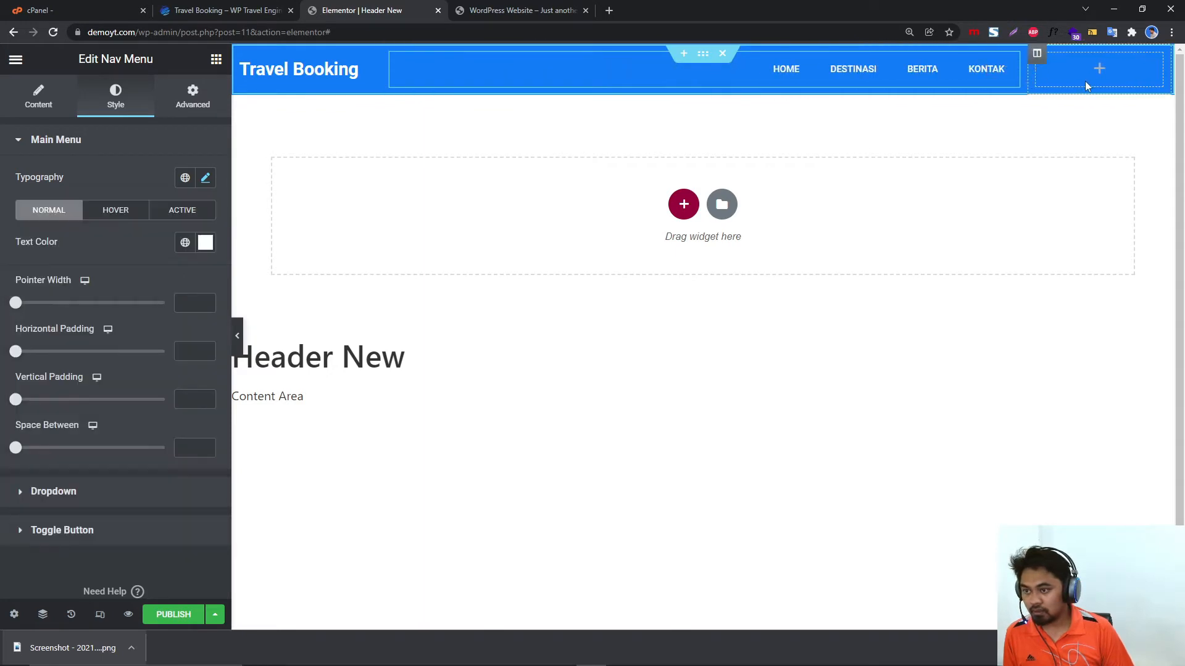
left_click(216, 59)
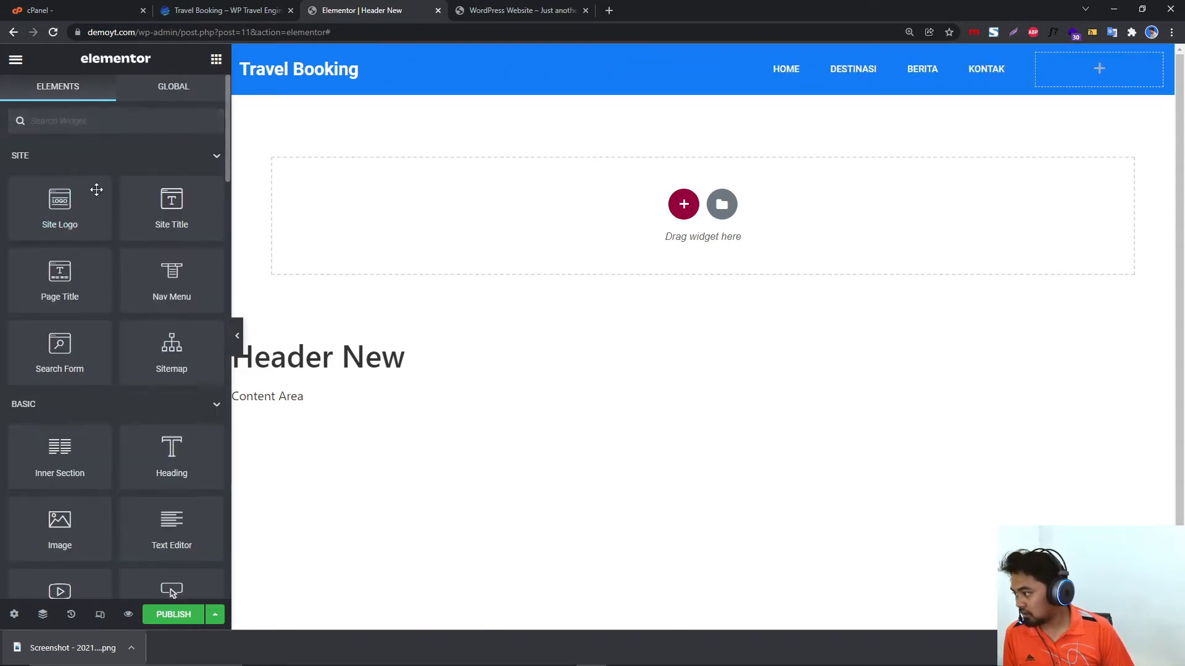
left_click_drag(74, 357, 1101, 74)
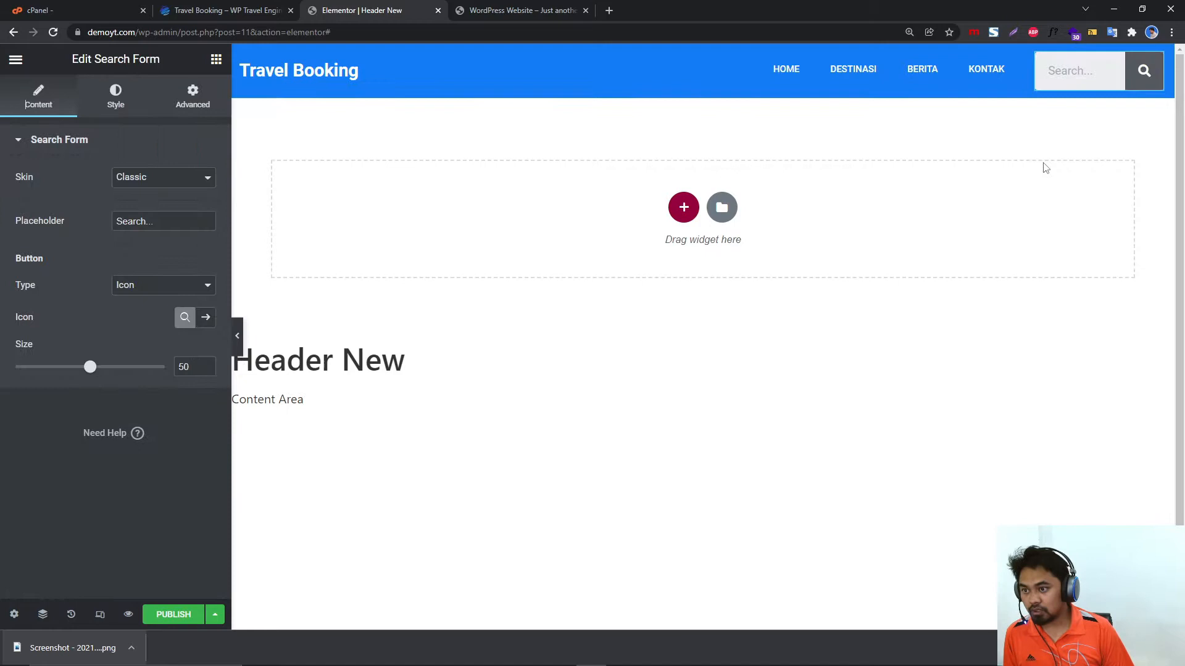
left_click(164, 185)
left_click(161, 217)
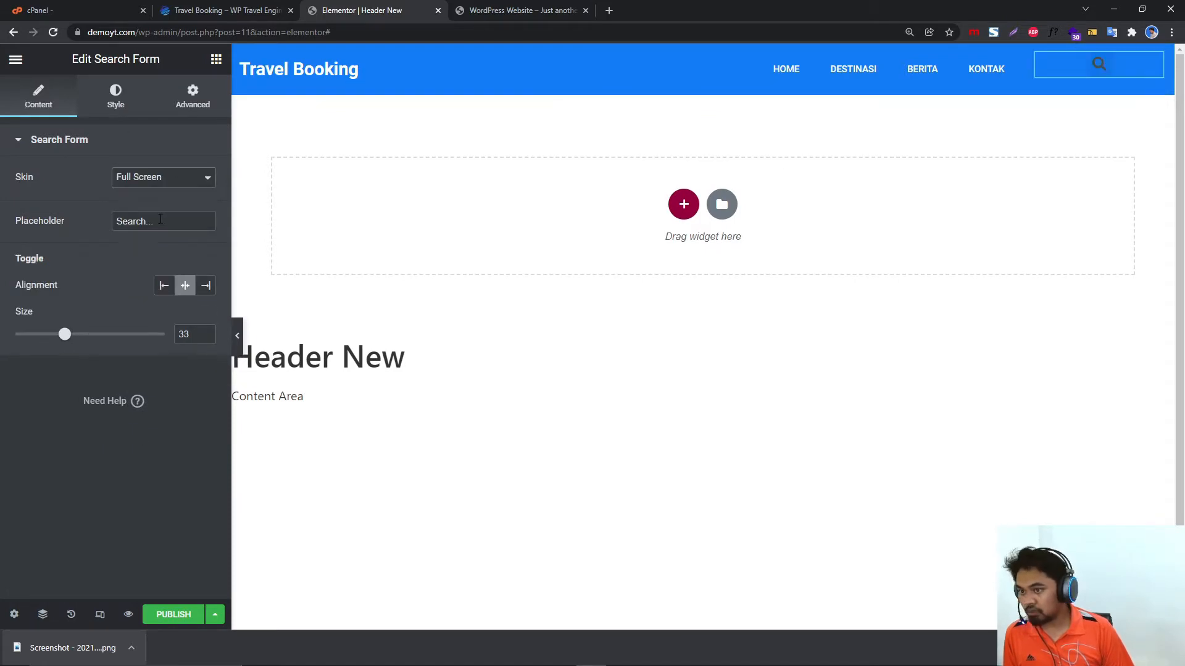
Set the vertical alignment of both the search column and the menu column in the header to Middle.
left_click(1036, 55)
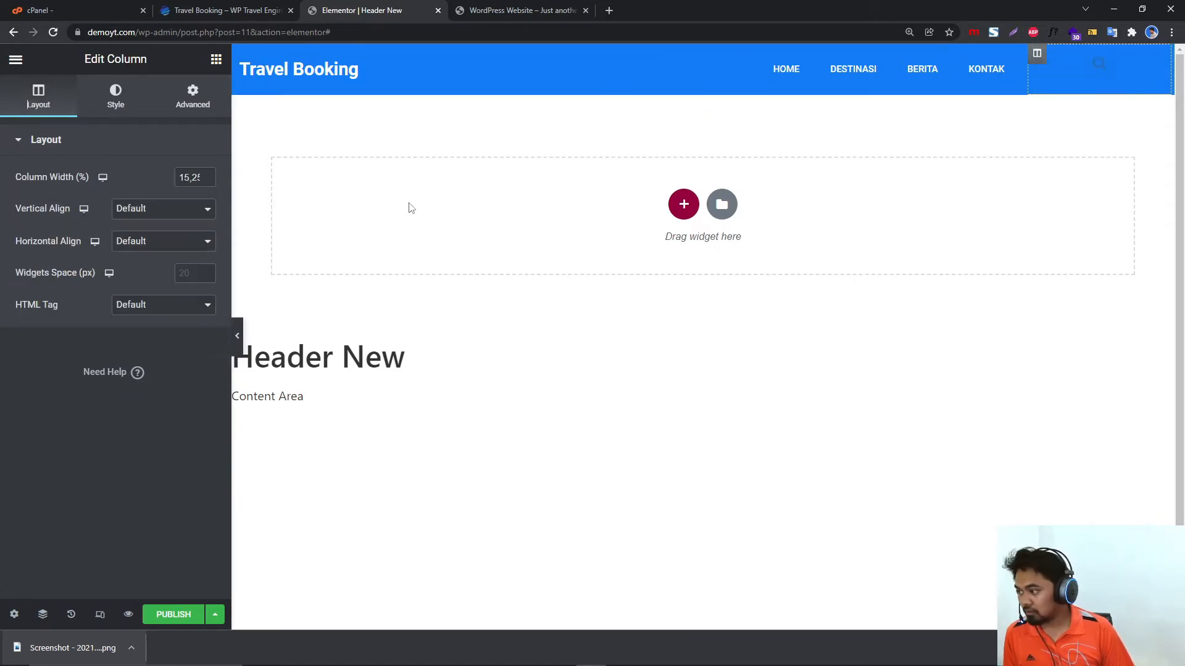
left_click(185, 210)
left_click(165, 252)
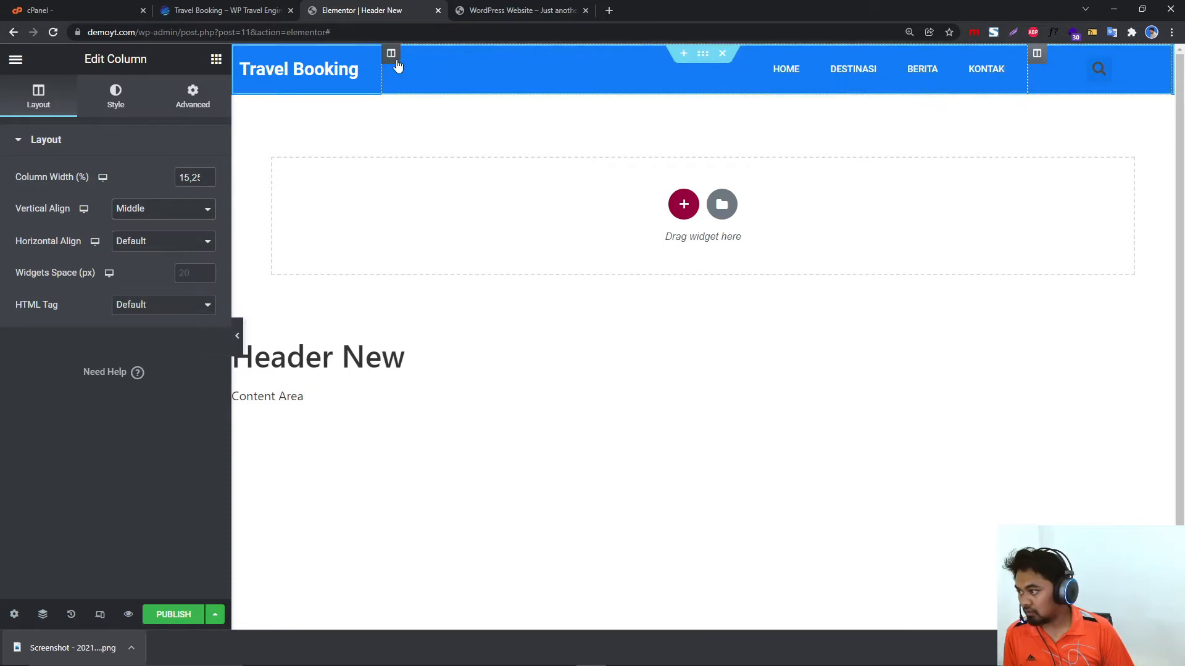
left_click(392, 55)
left_click(189, 208)
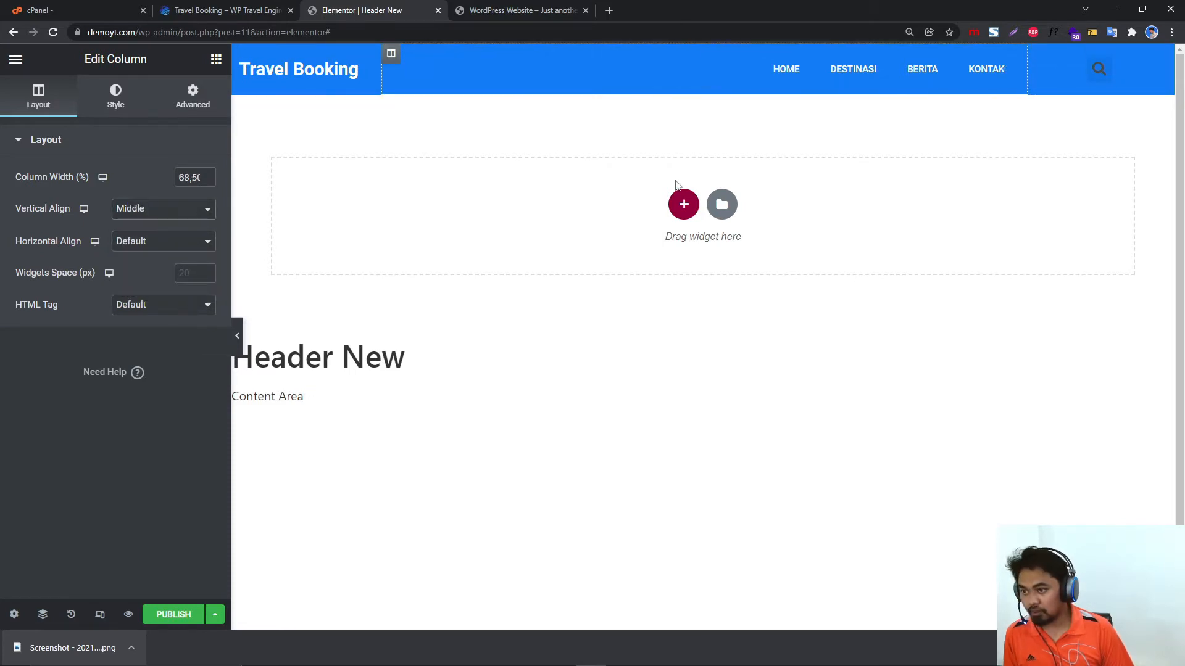
Set the search form toggle's normal color to #FFFFFF and make its background color fully transparent.
left_click(1095, 71)
left_click(879, 116)
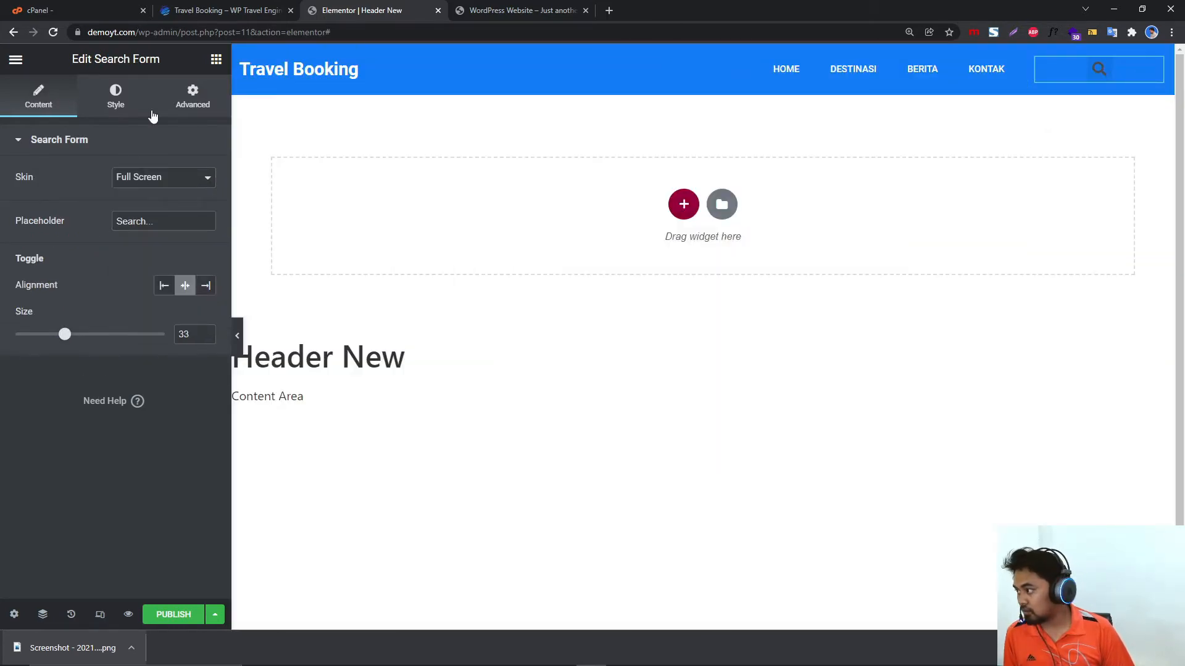
left_click(112, 106)
left_click(56, 472)
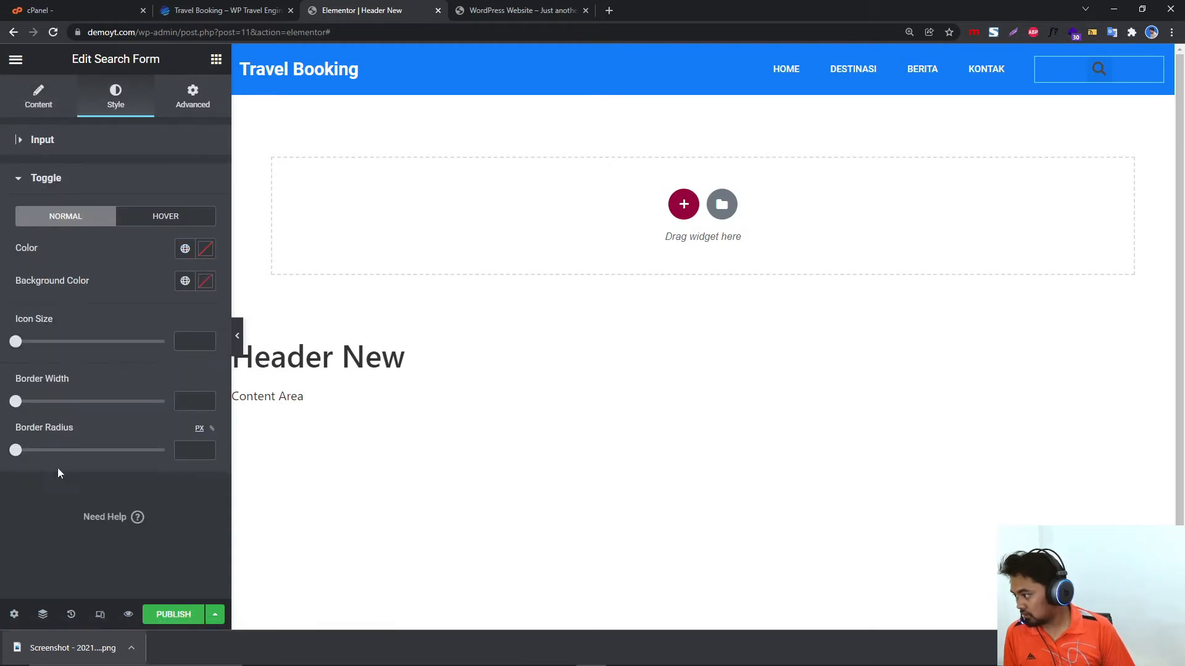
left_click(187, 249)
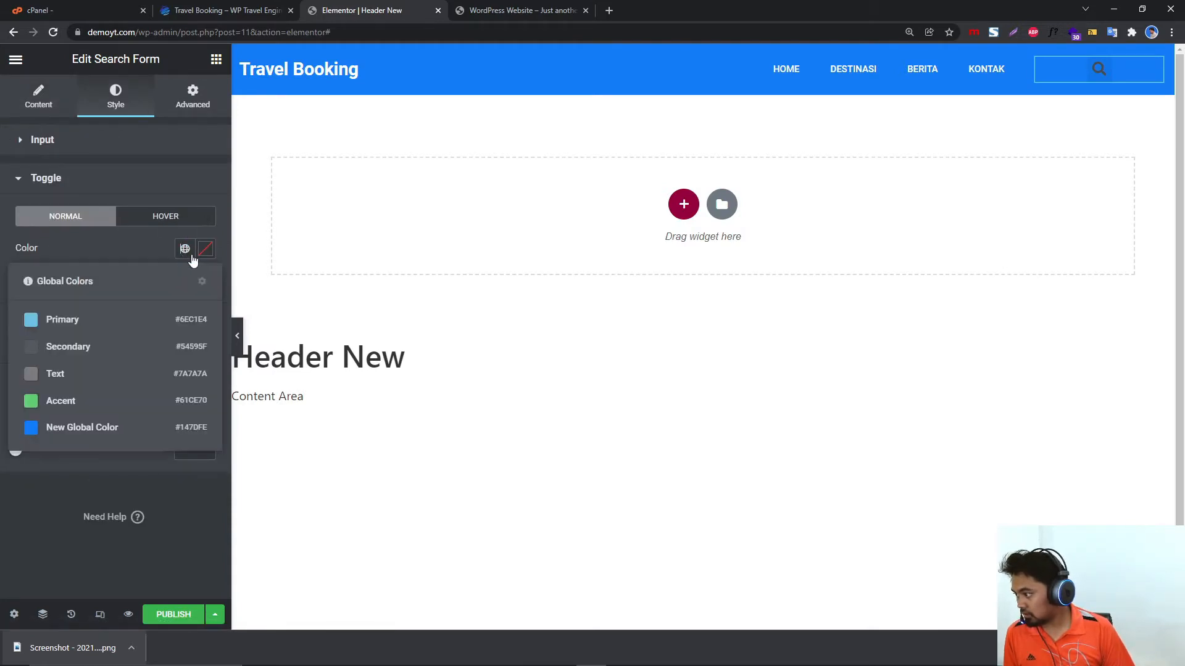
left_click(205, 249)
left_click(48, 321)
left_click_drag(34, 316, 27, 304)
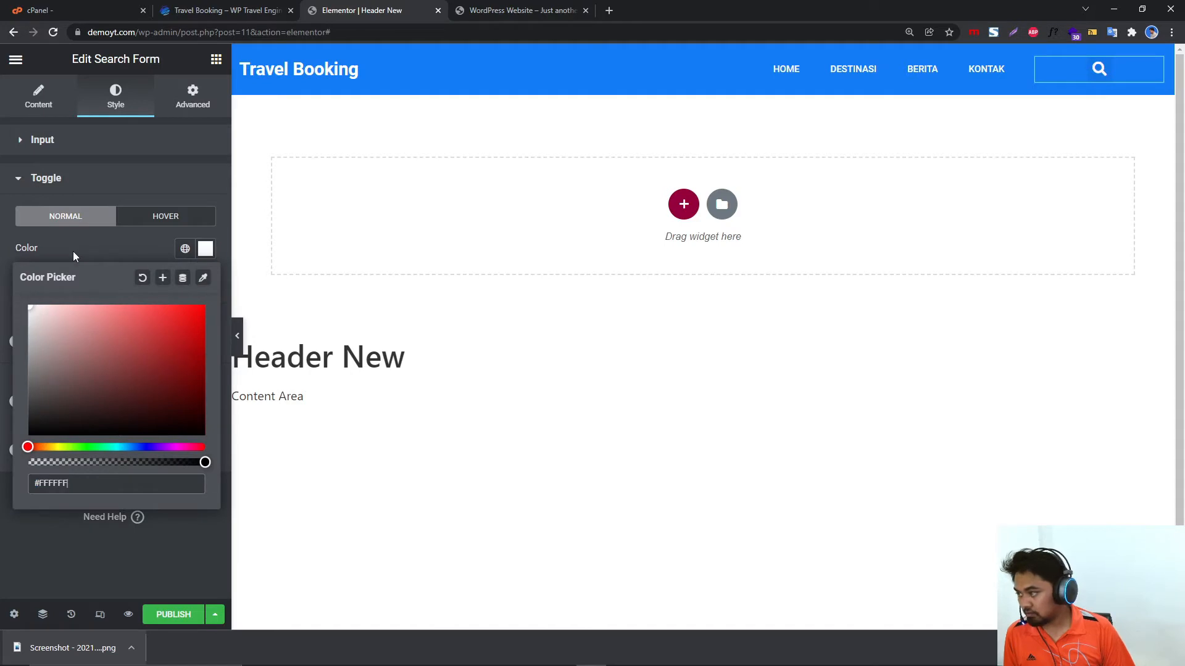
left_click(113, 255)
left_click(205, 282)
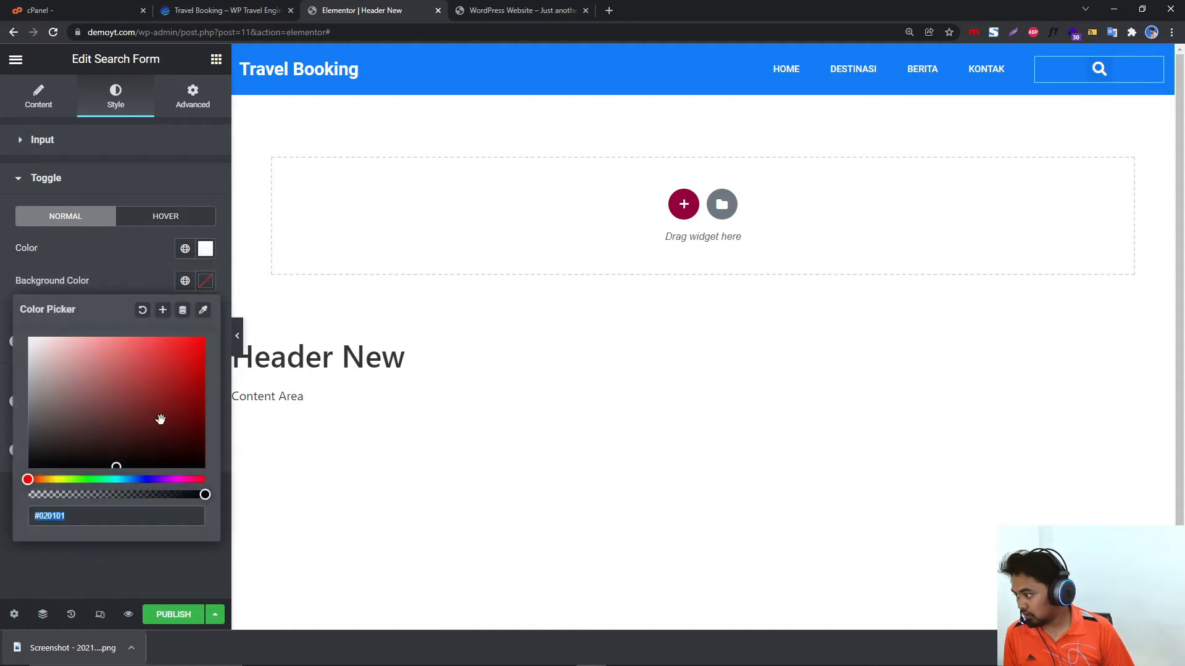
left_click_drag(149, 497, 4, 497)
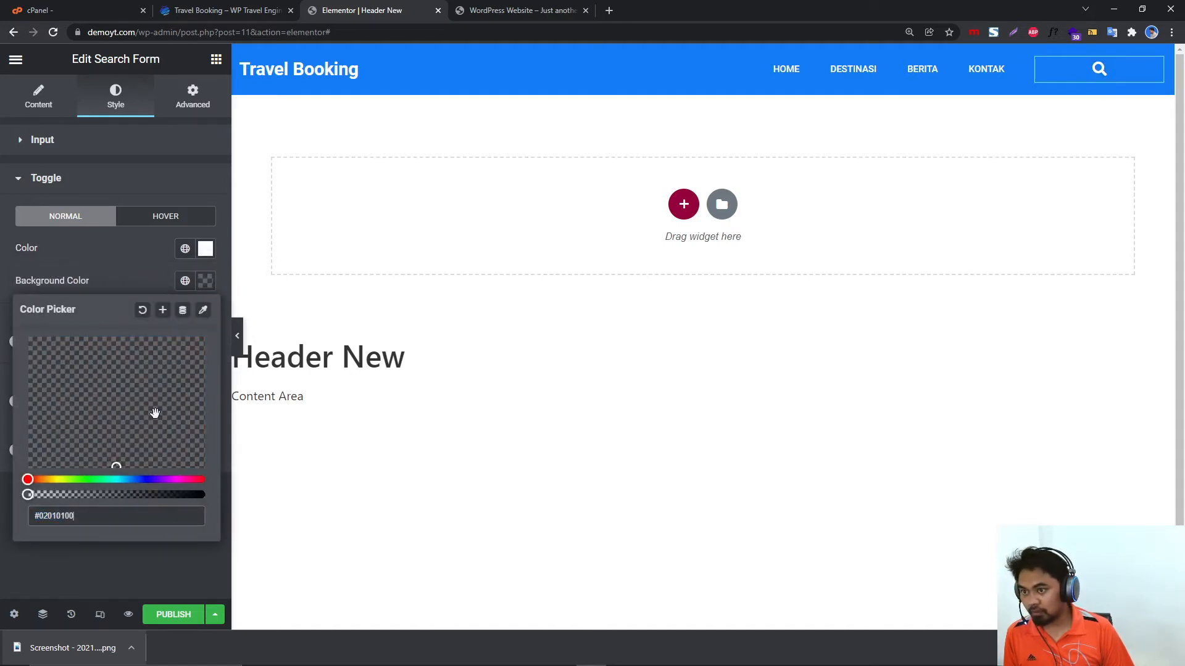
Narrow the header's search column and compare the full-width header preview with the WP Travel Engine demo.
left_click_drag(1027, 72, 1084, 71)
left_click(240, 339)
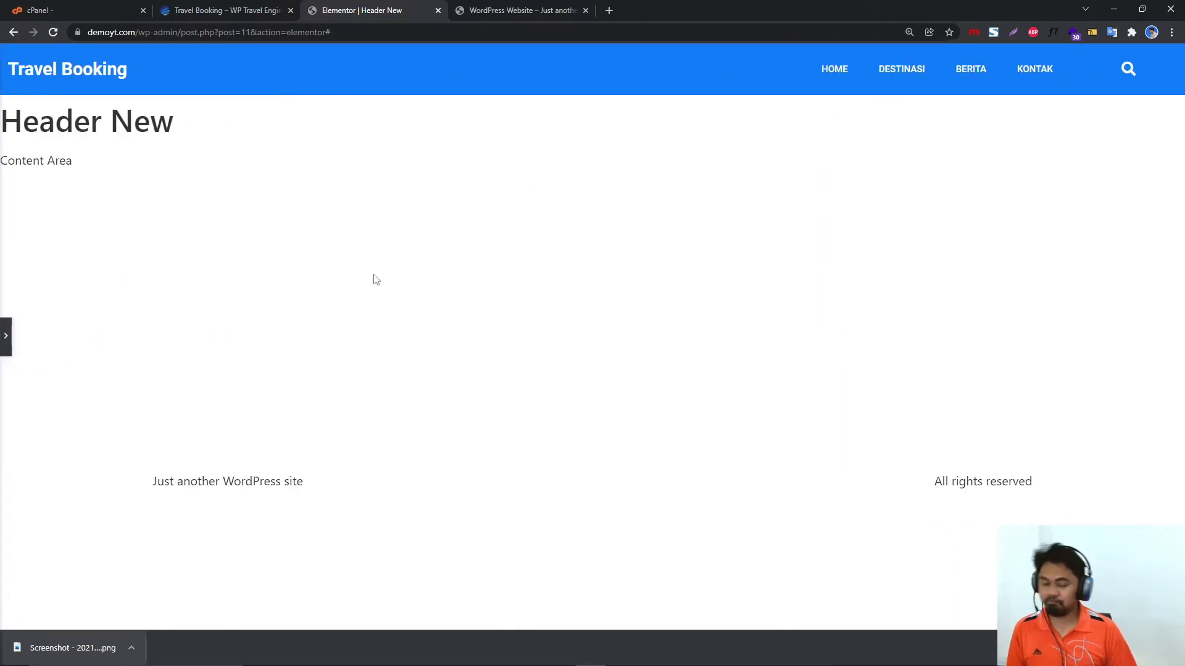
left_click(251, 5)
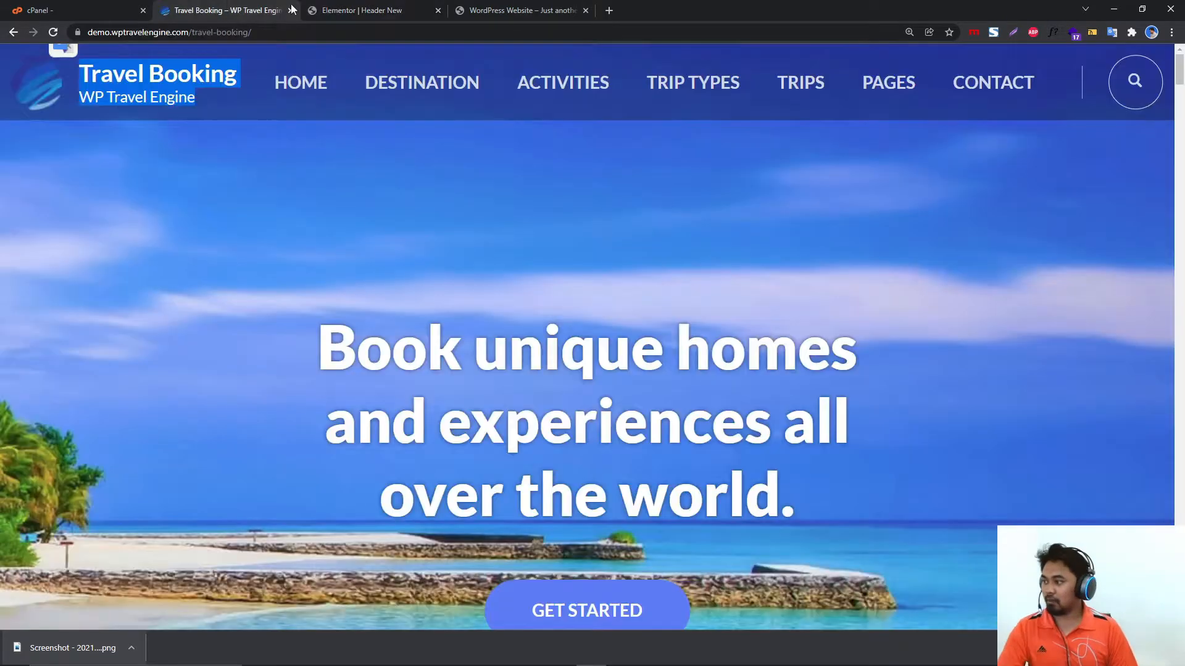
left_click(413, 10)
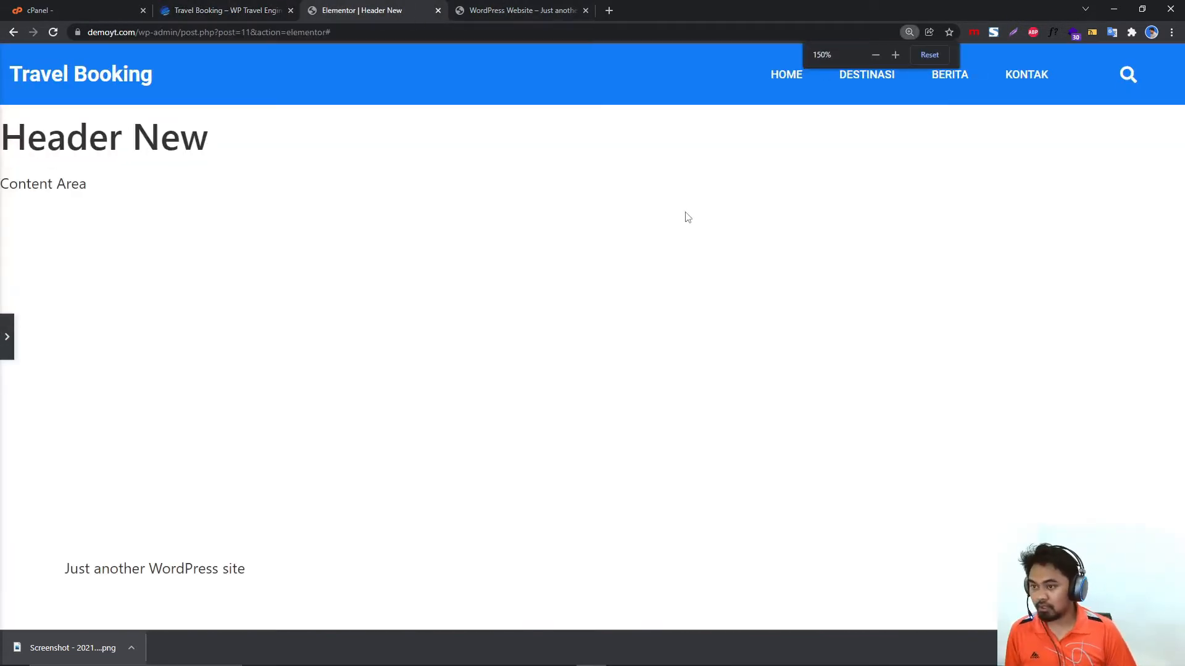
key("ctrl+plus")
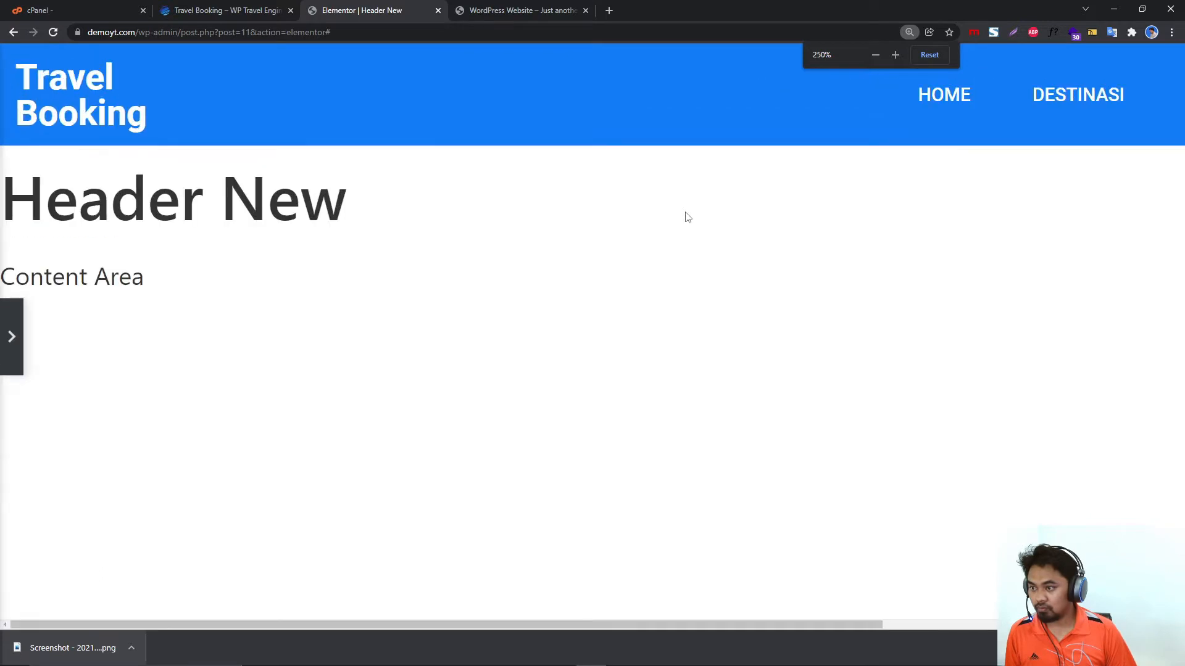
key("ctrl+minus")
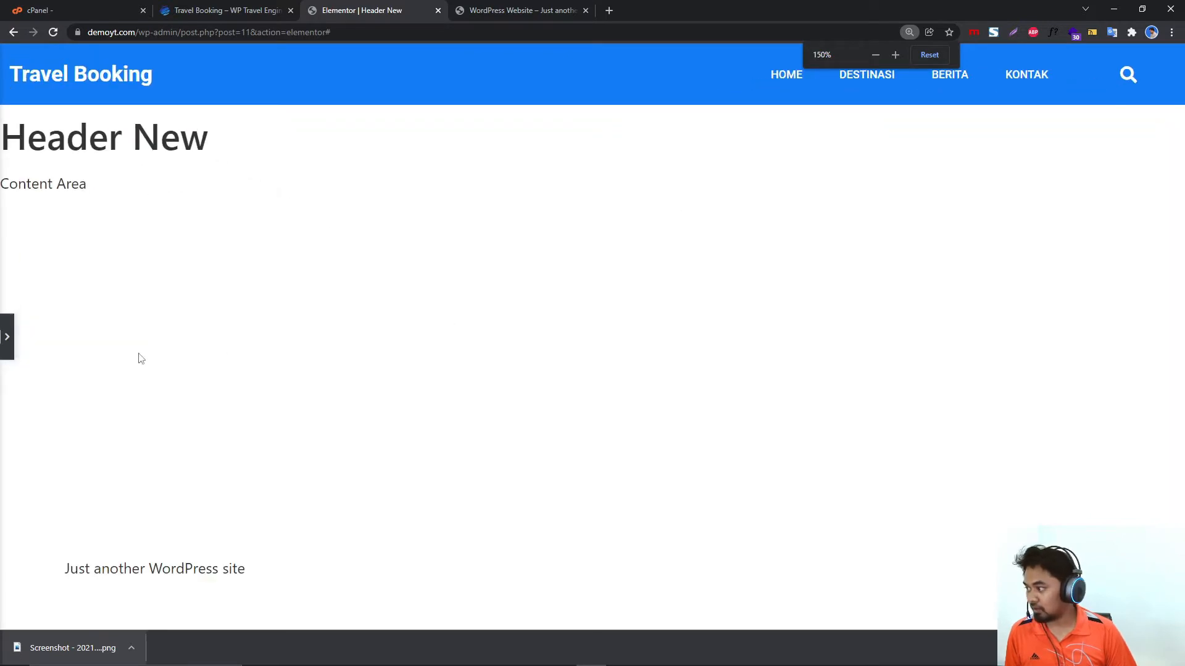
Set the header section's content width to Boxed and widen the title column so Travel Booking fits on one line.
left_click(7, 336)
left_click(728, 62)
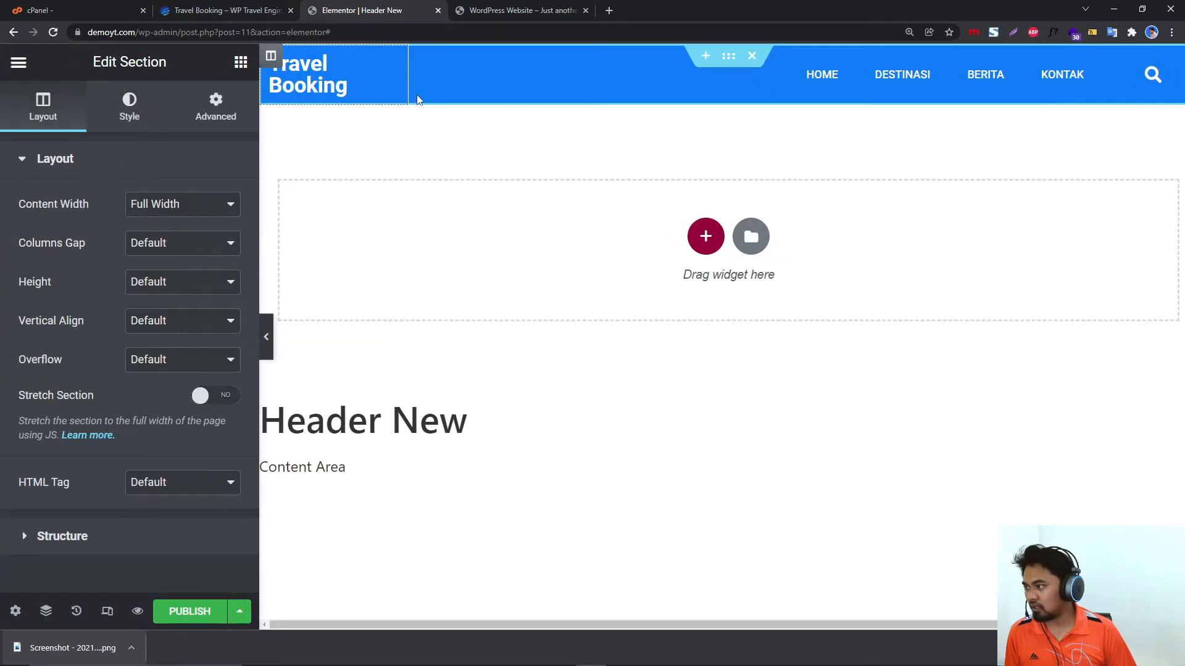
left_click(154, 204)
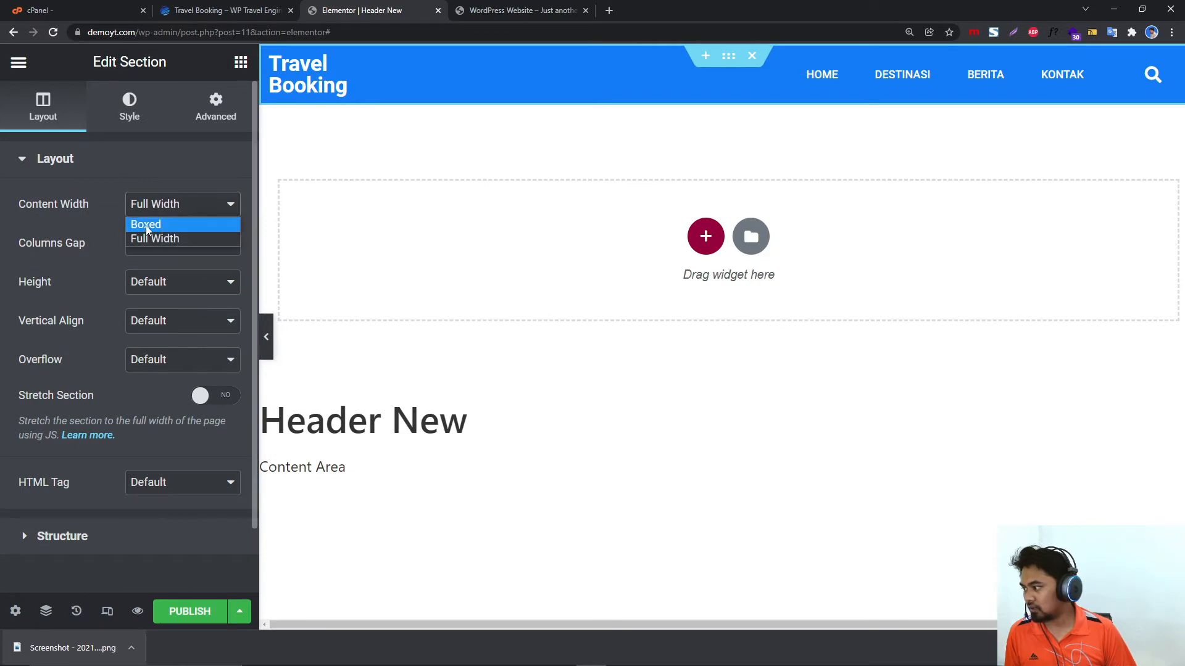
left_click(152, 225)
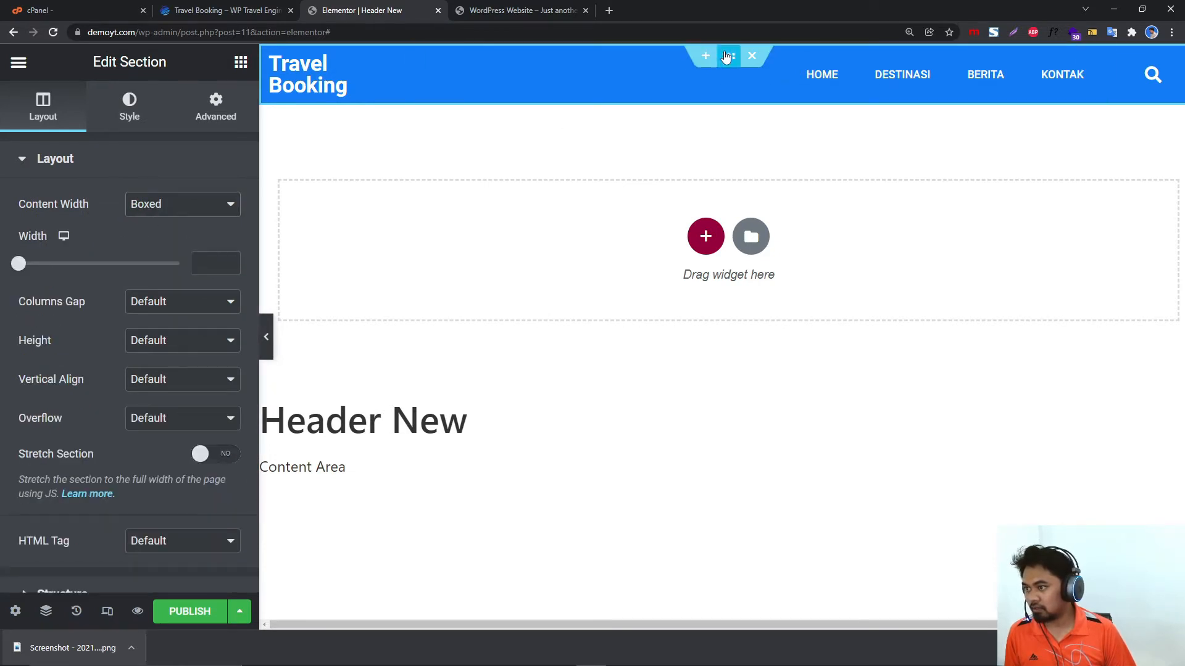
left_click_drag(402, 75, 498, 75)
left_click(269, 327)
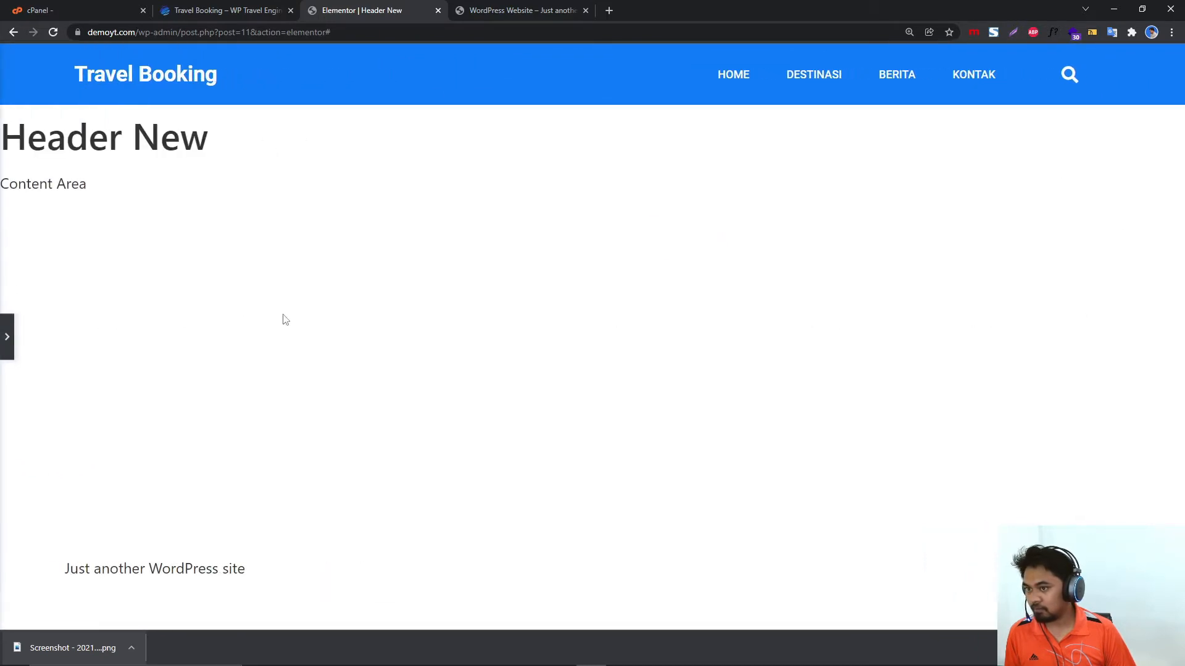
left_click(6, 338)
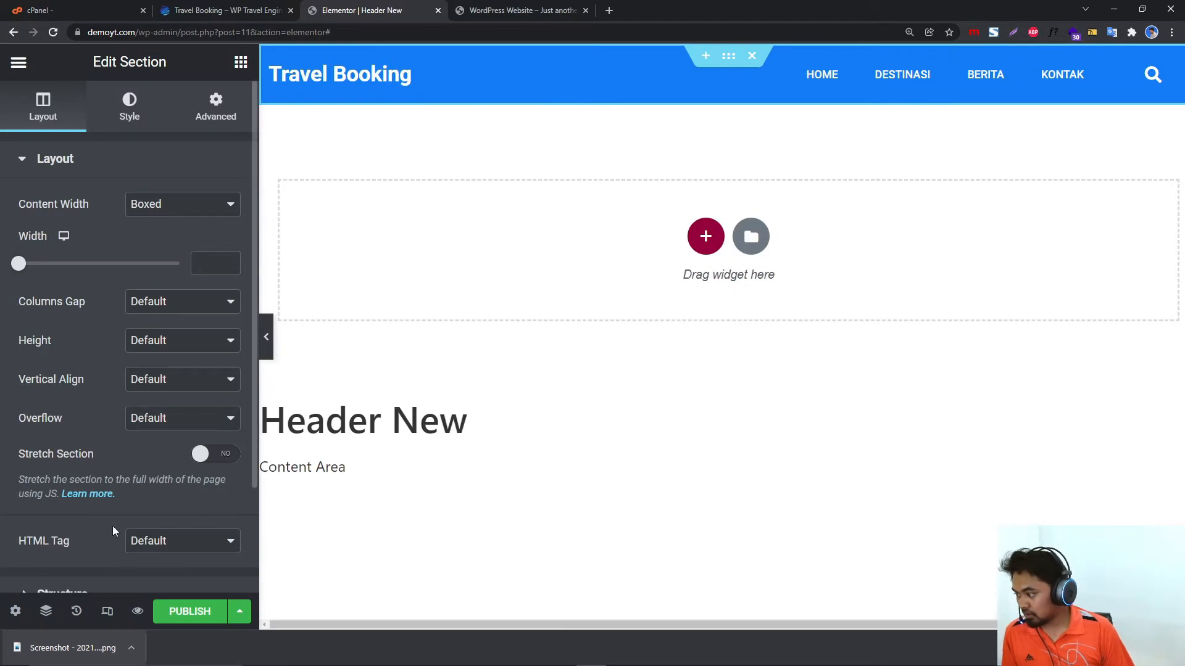
Preview the header in the mobile view and return to the desktop view in responsive mode.
left_click(107, 611)
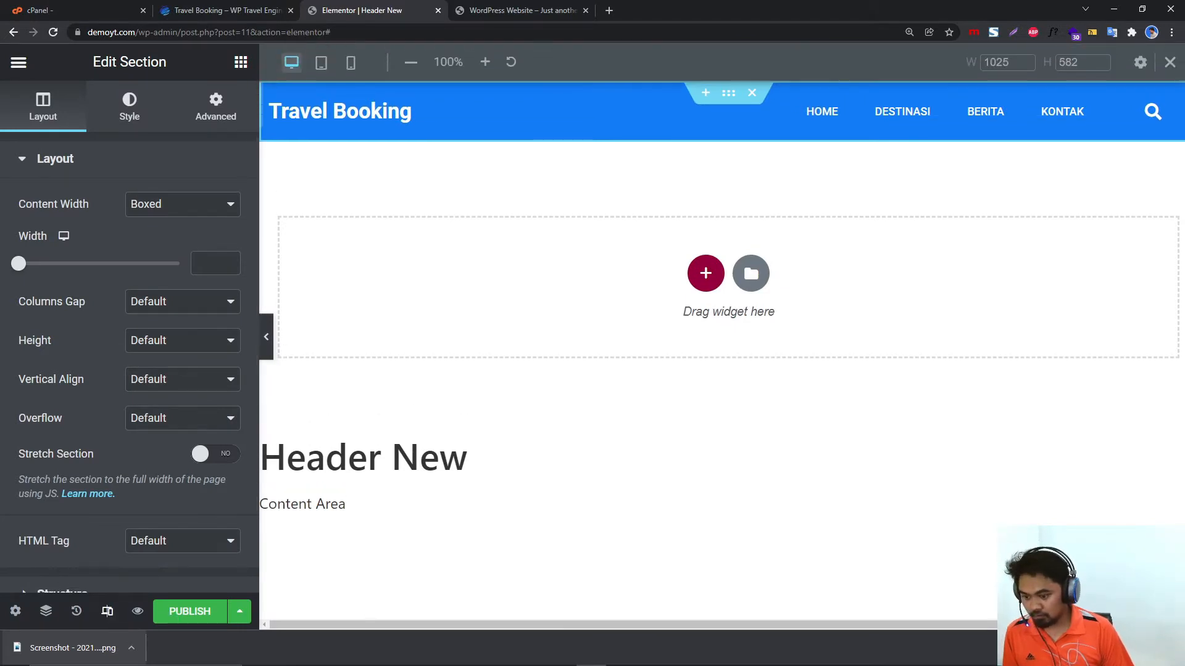
left_click(1170, 647)
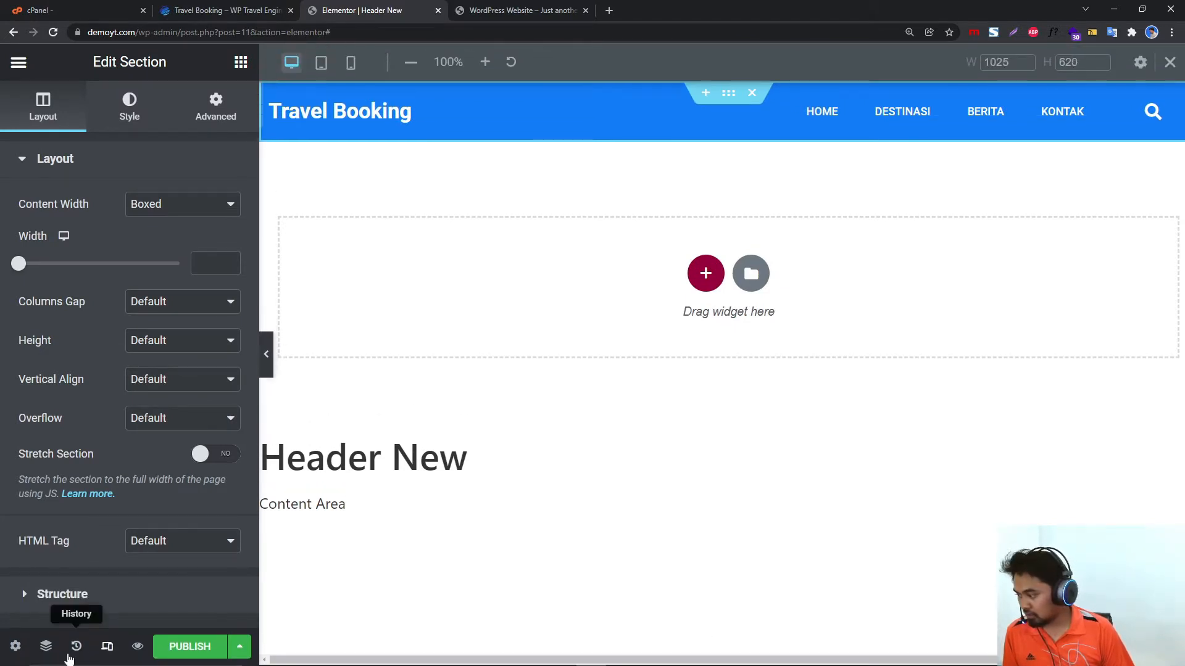
left_click(350, 63)
left_click(291, 63)
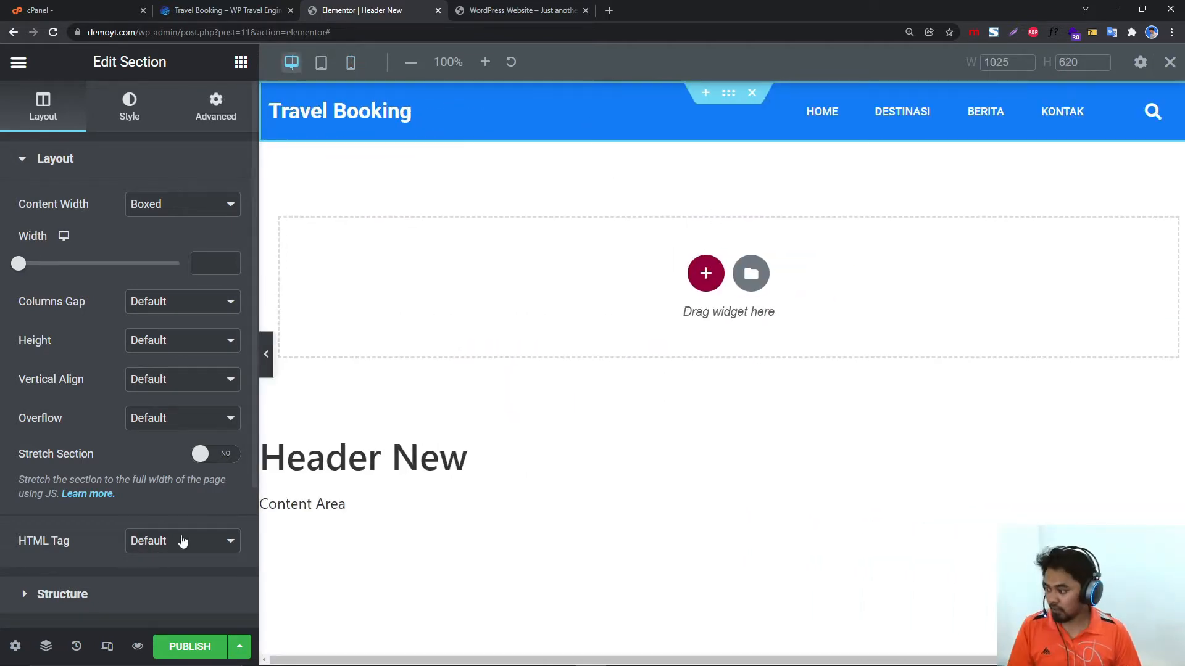
Publish the header template with an Include condition for the Entire Site and check it on the live site.
left_click(188, 646)
left_click(623, 488)
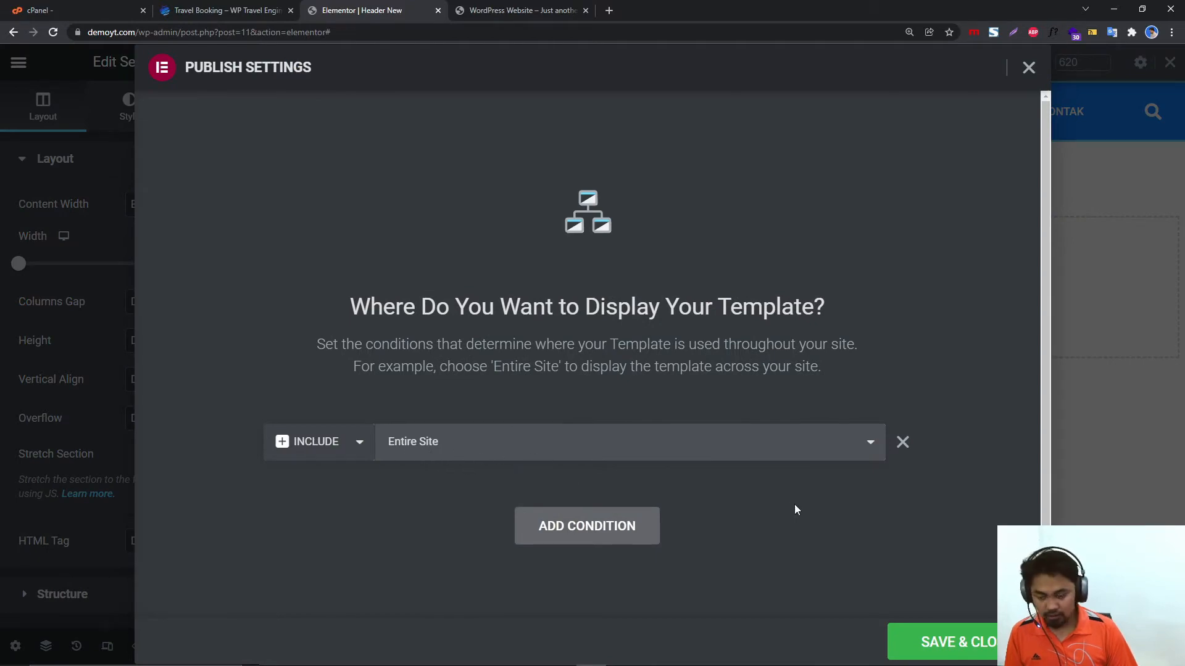
left_click(922, 642)
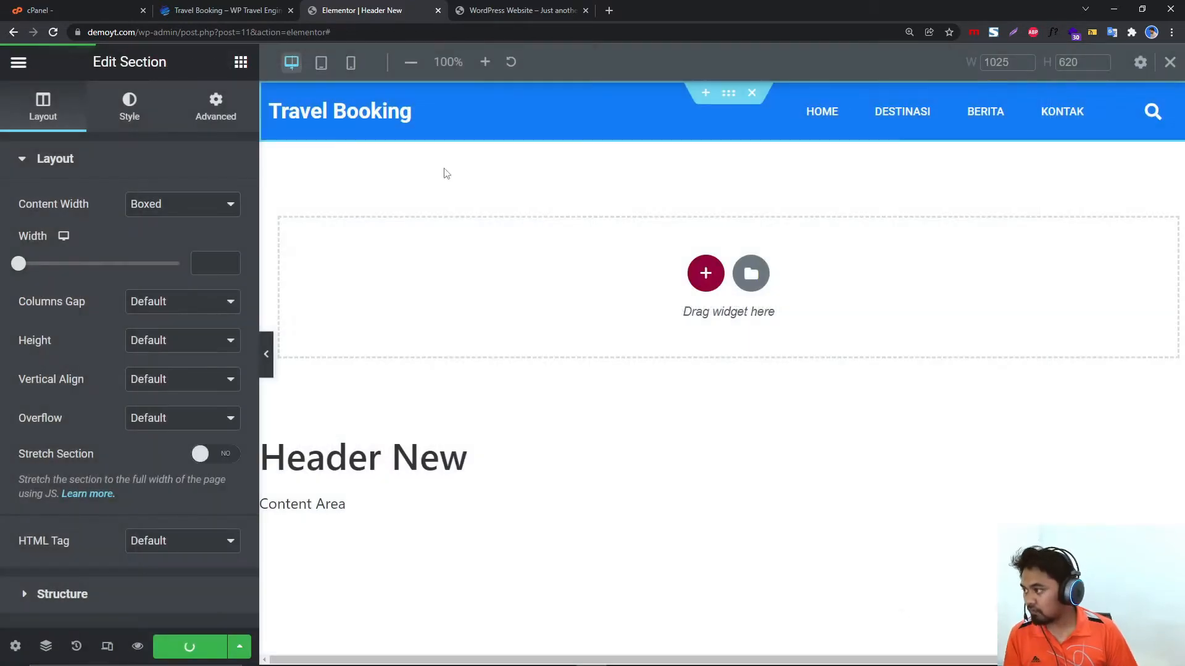
left_click(485, 6)
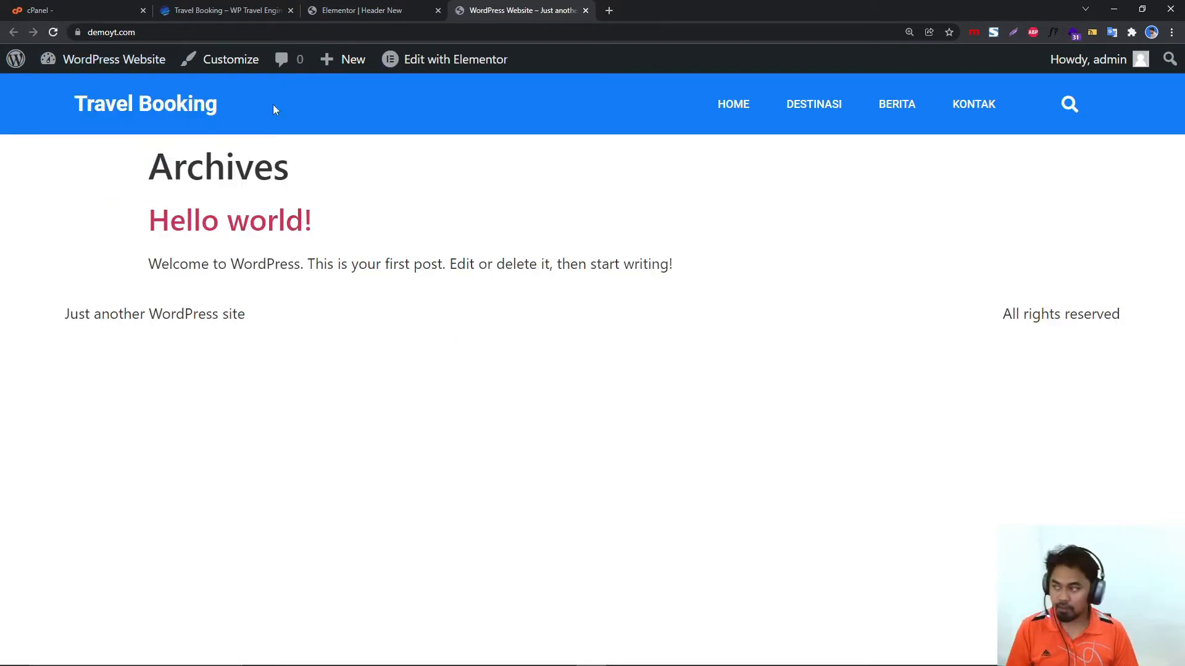
Leave the header editor and open the WordPress admin dashboard at demoyt.com/wp-admin/.
left_click(352, 6)
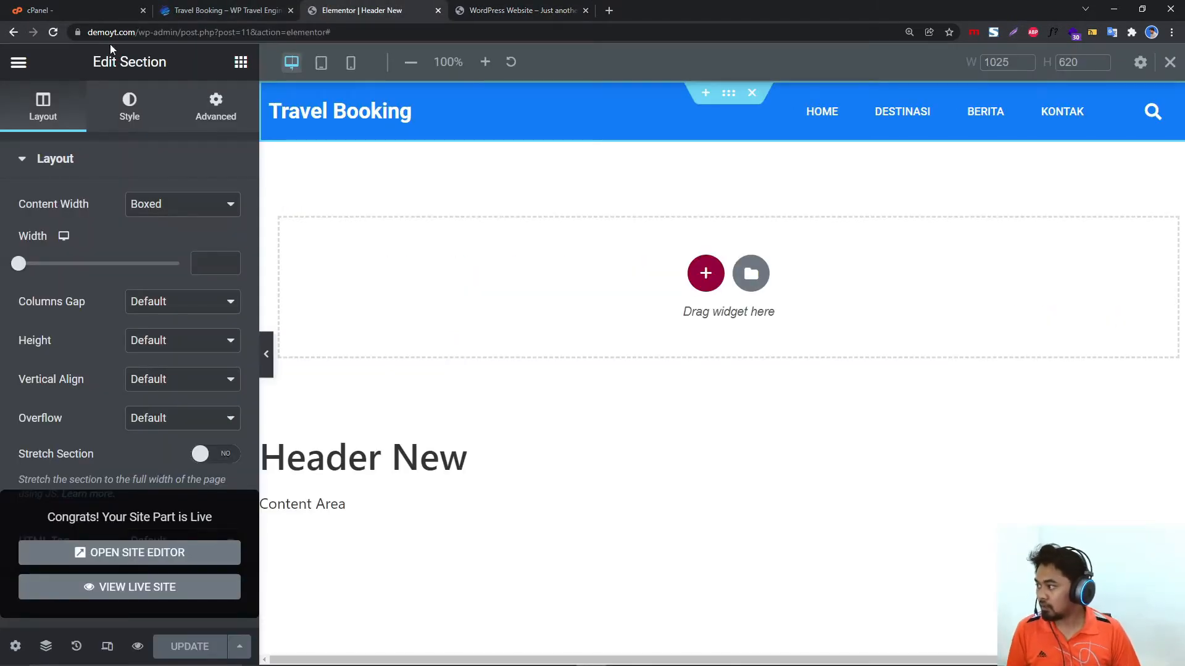
left_click_drag(179, 32, 386, 38)
key("BackSpace")
key("Return")
Examine the hero section of the WP Travel Engine demo's home page as a layout reference.
left_click(277, 5)
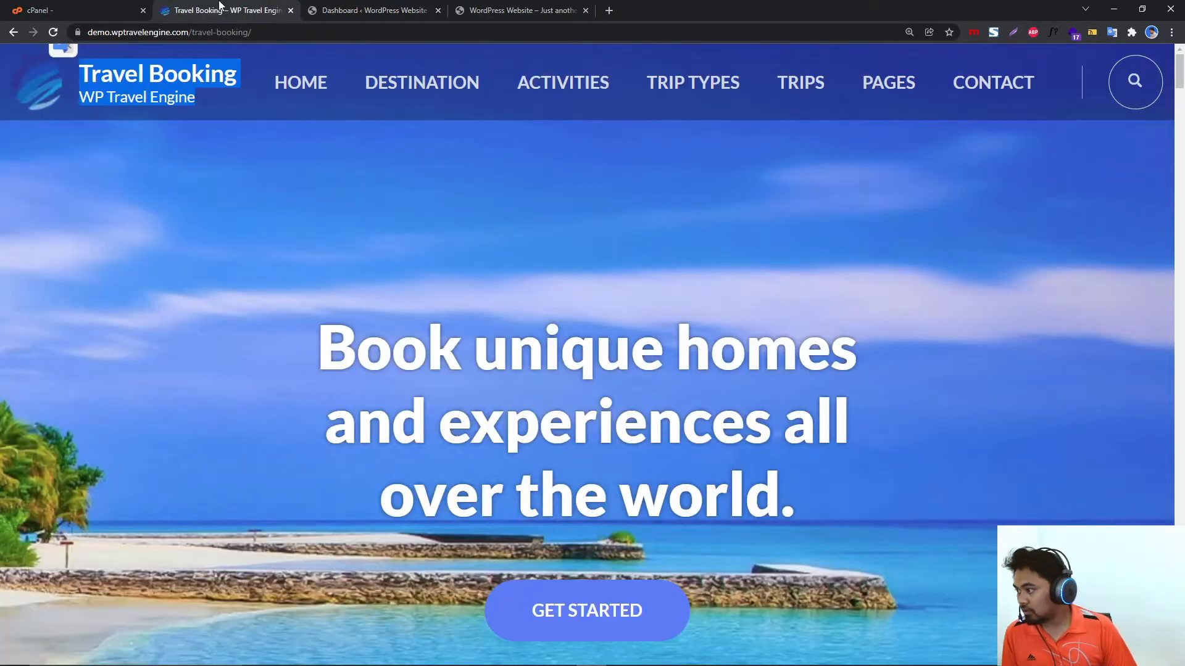
scroll(339, 242, "down", 5)
scroll(462, 251, "up", 3)
scroll(462, 252, "down", 1)
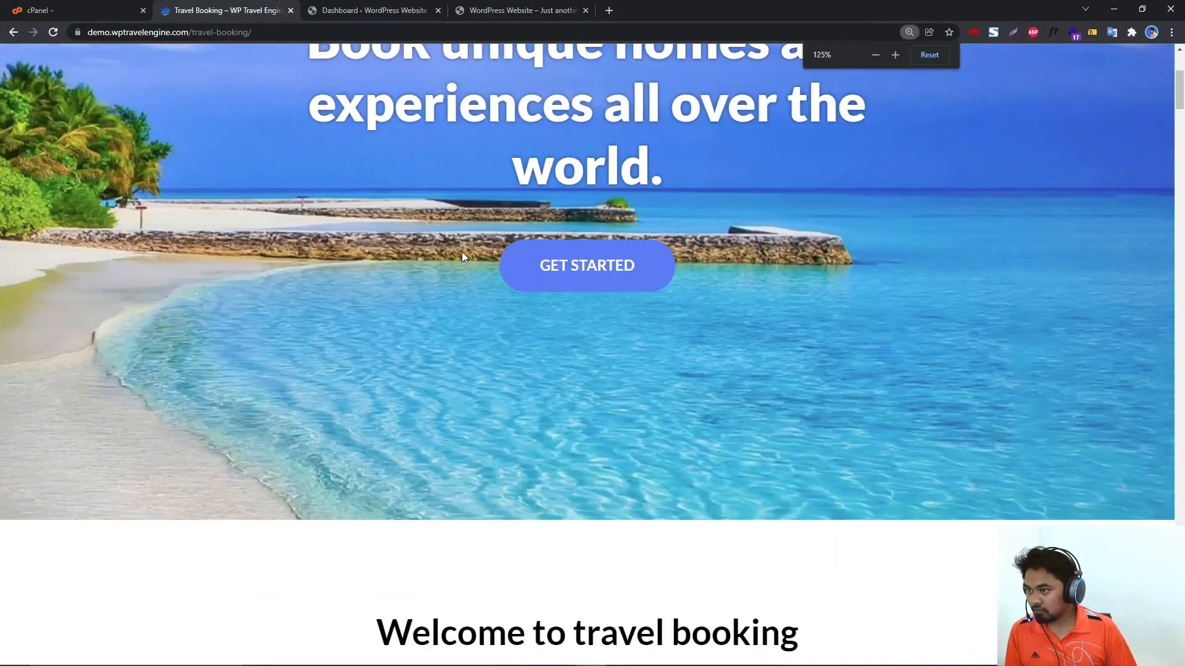
scroll(632, 157, "up", 3)
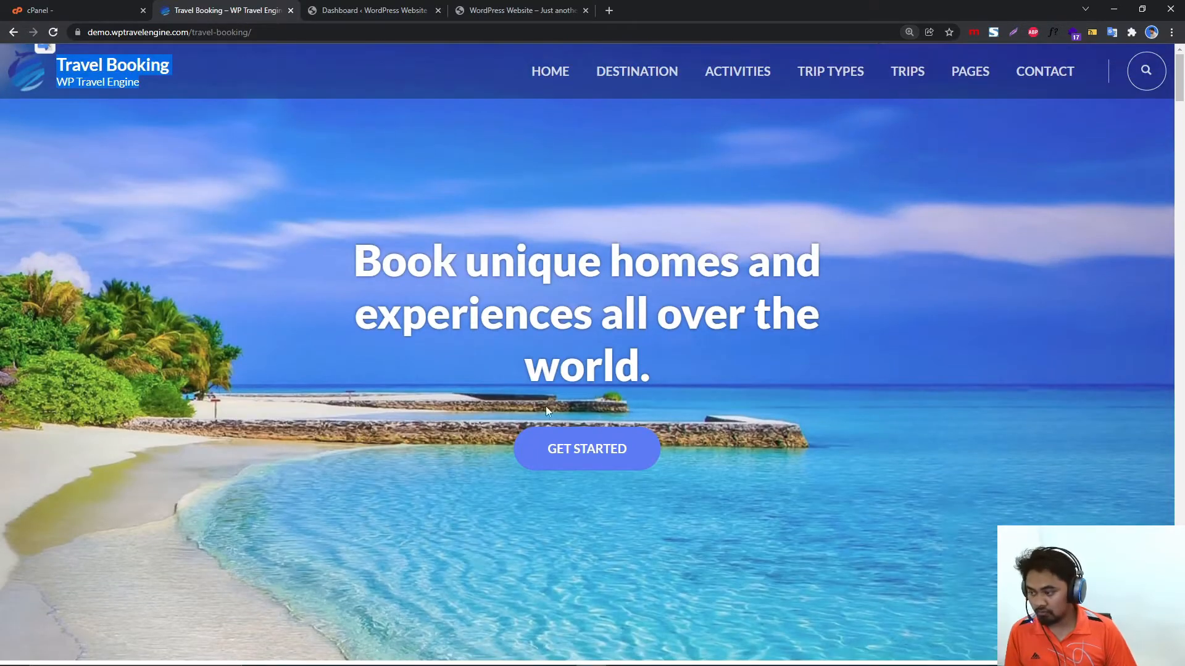
left_click(478, 8)
Create and publish a new page titled "Home Page" and open it for editing with Elementor.
left_click(322, 8)
mouse_move(16, 278)
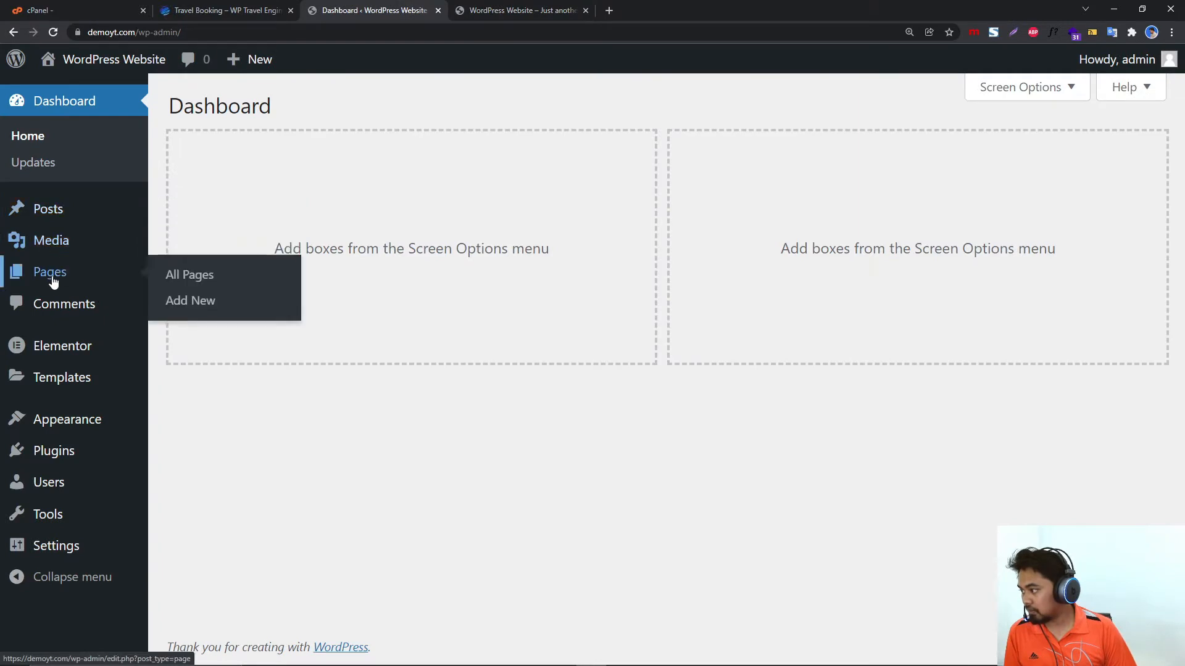
left_click(190, 301)
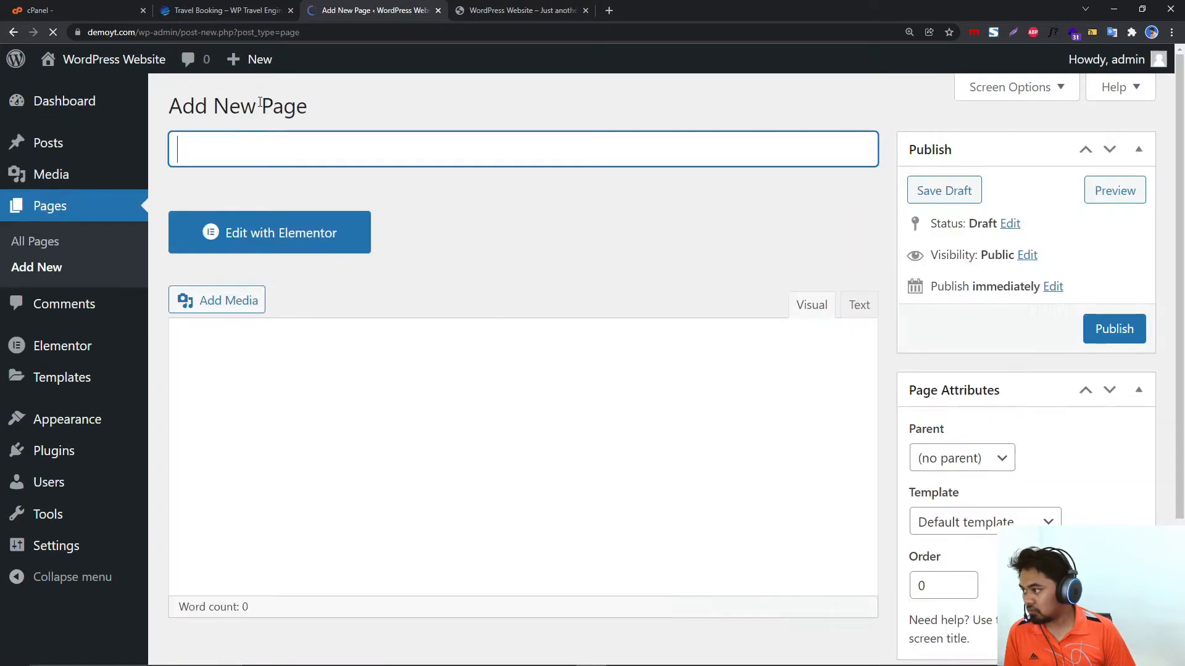
type("Hom Pag")
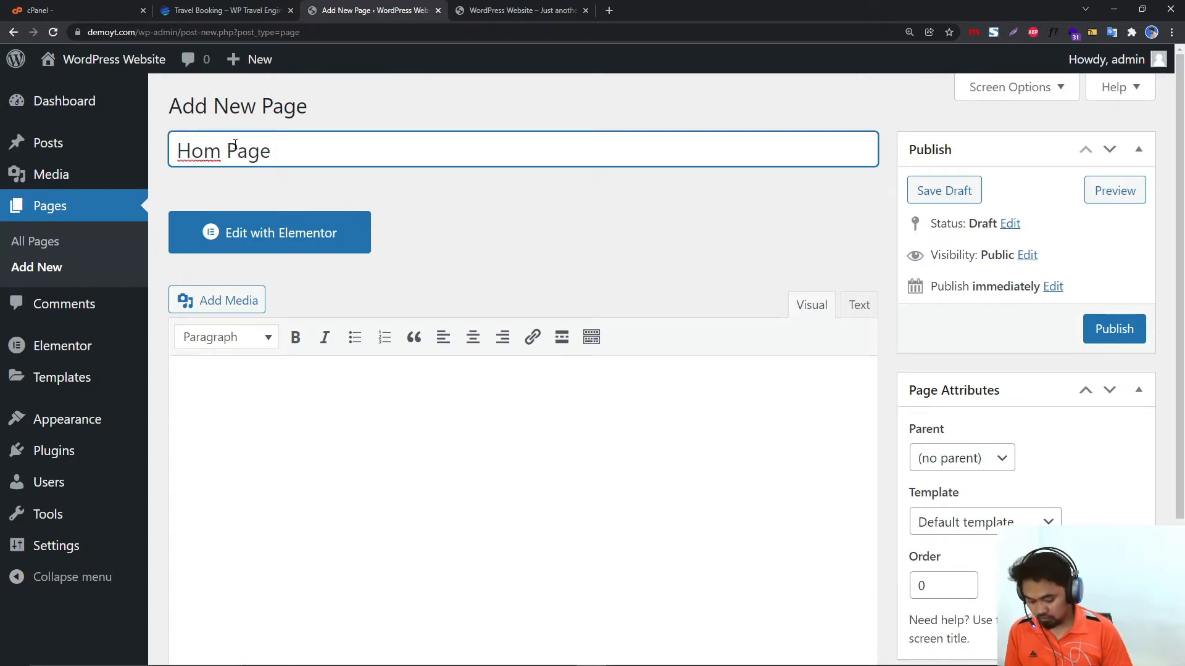
type("e")
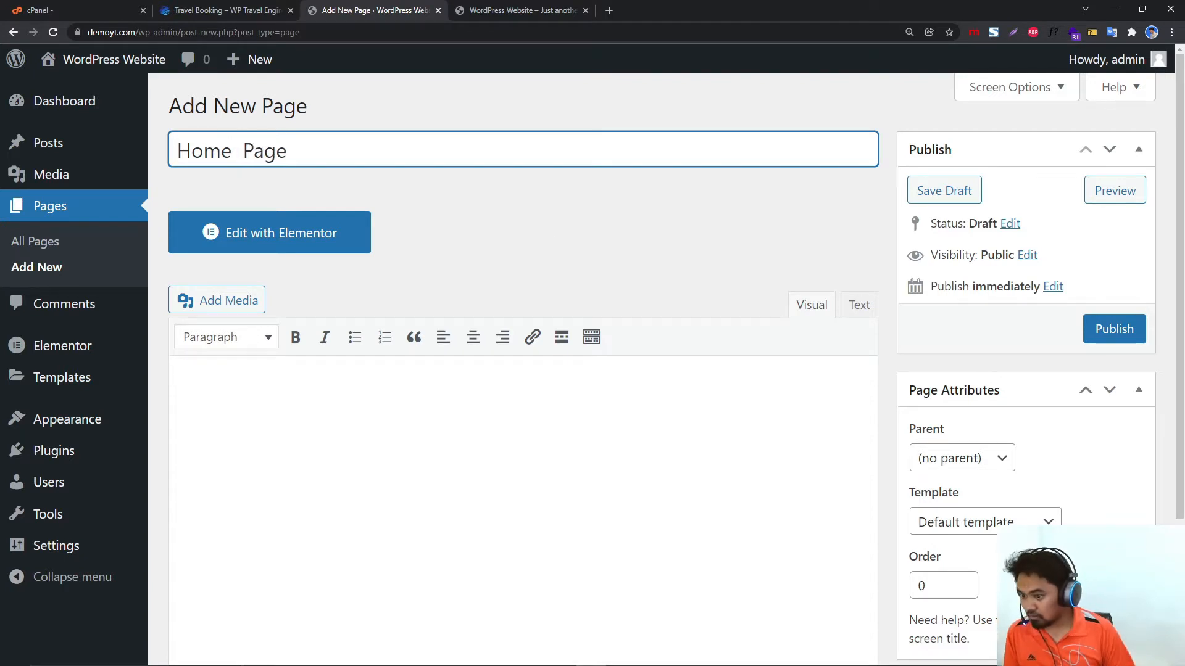
left_click(1114, 330)
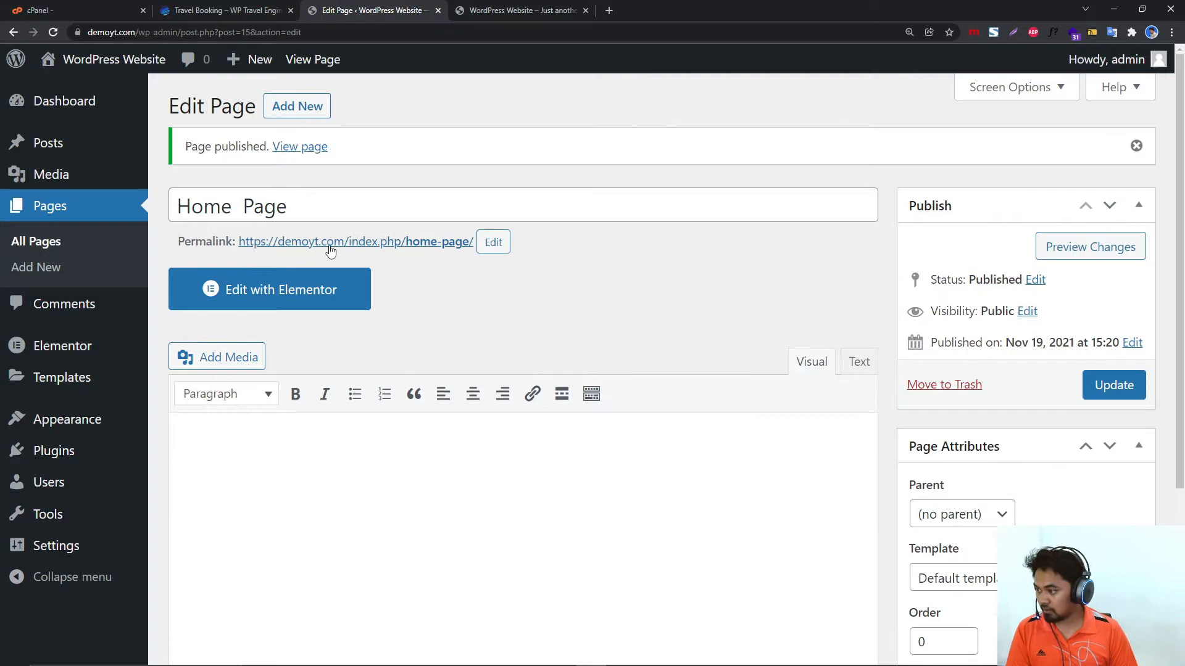
left_click(284, 290)
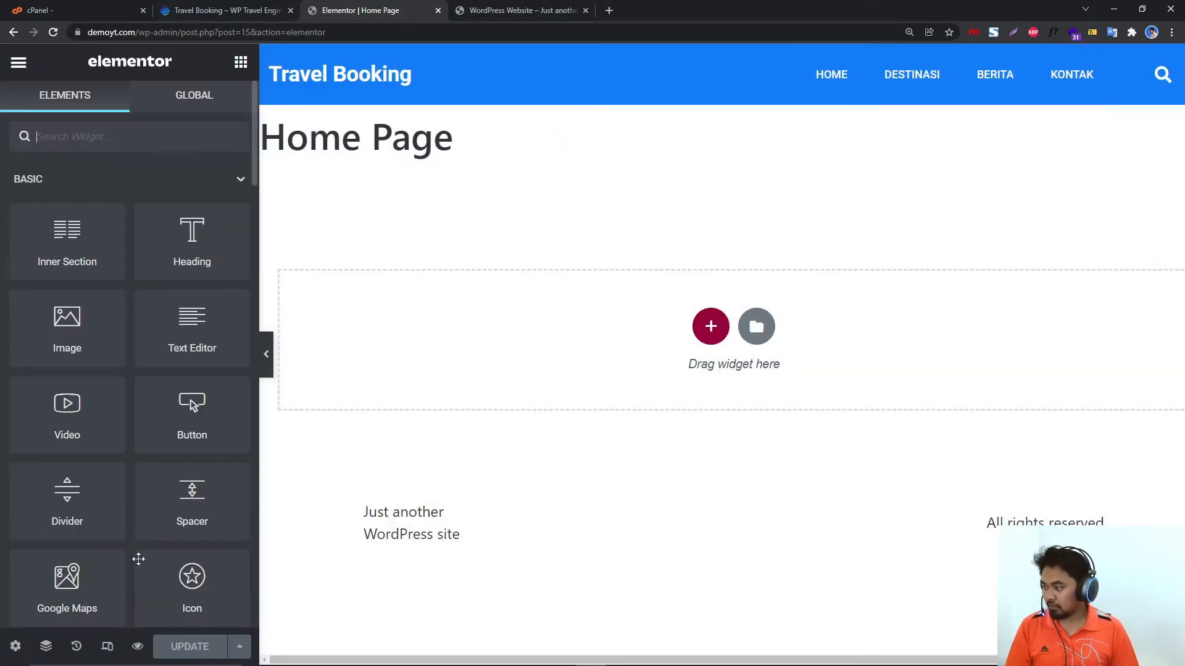
Hide the page title in the Home Page's general settings.
left_click(15, 646)
left_click(181, 278)
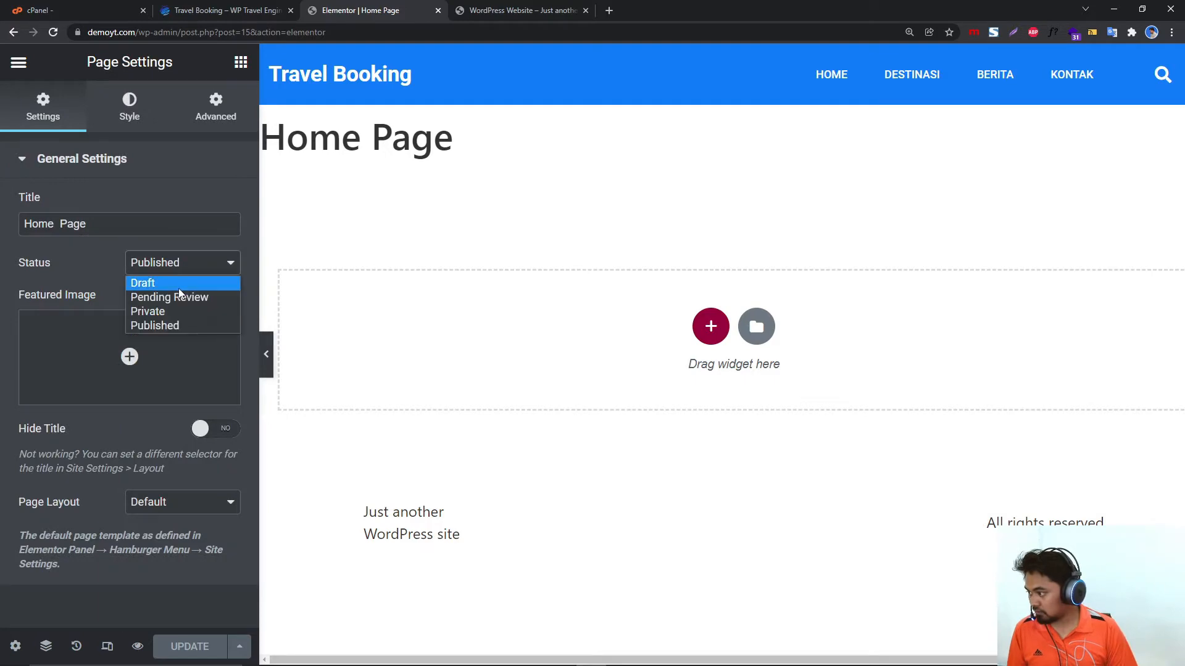
left_click(121, 271)
left_click(216, 429)
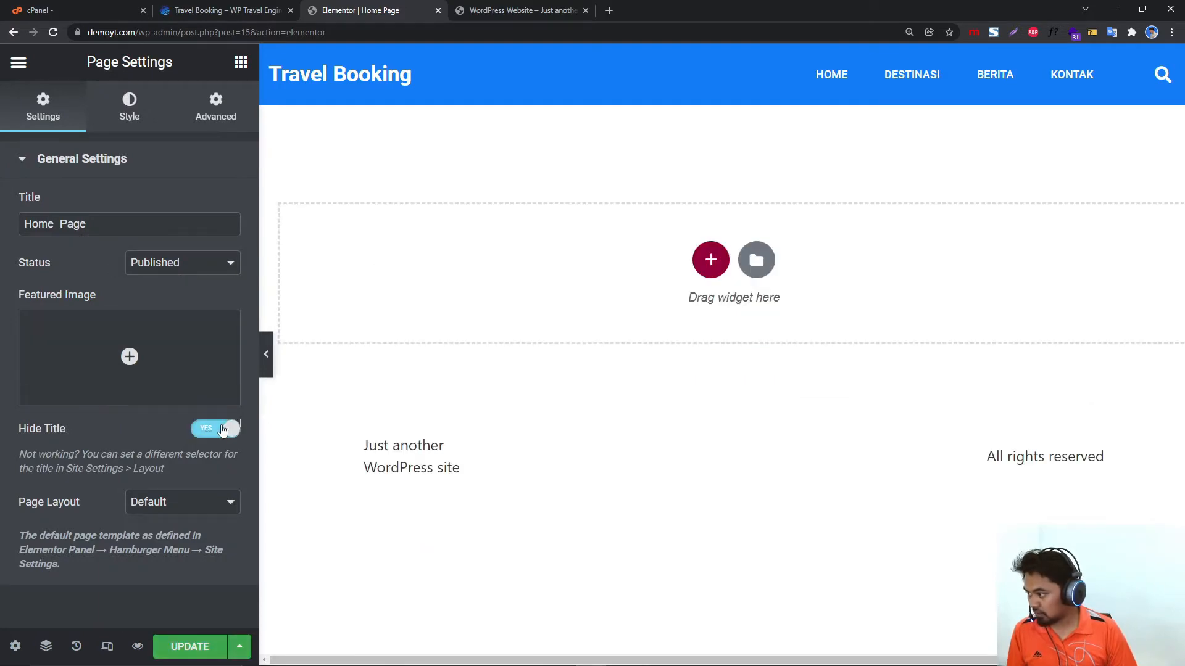
Inspect the hero image on the WP Travel Engine demo page, open its source file and download banner-img.jpg.
left_click(239, 7)
right_click(911, 205)
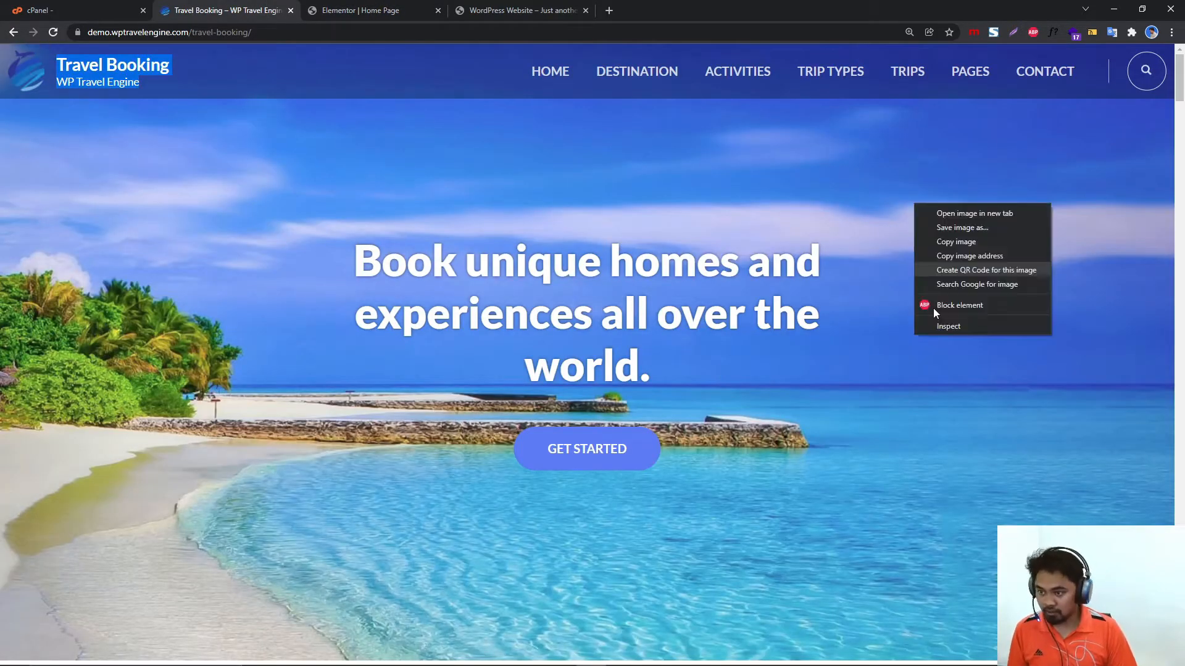
left_click(942, 329)
mouse_move(963, 207)
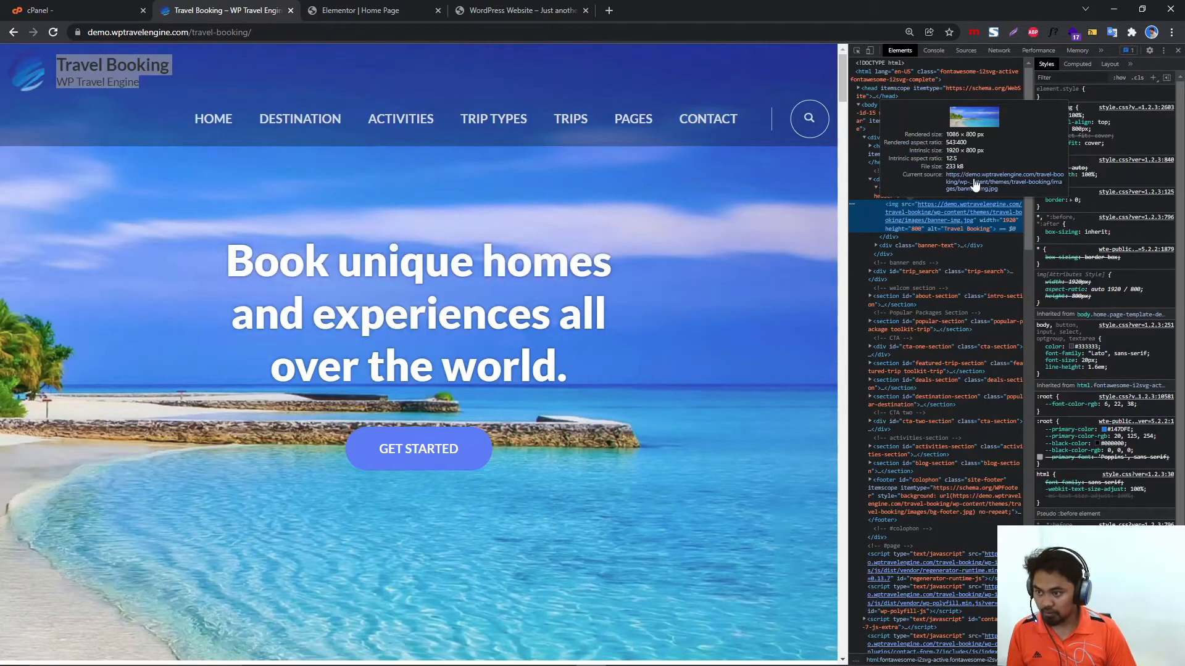
left_click(973, 184)
right_click(677, 199)
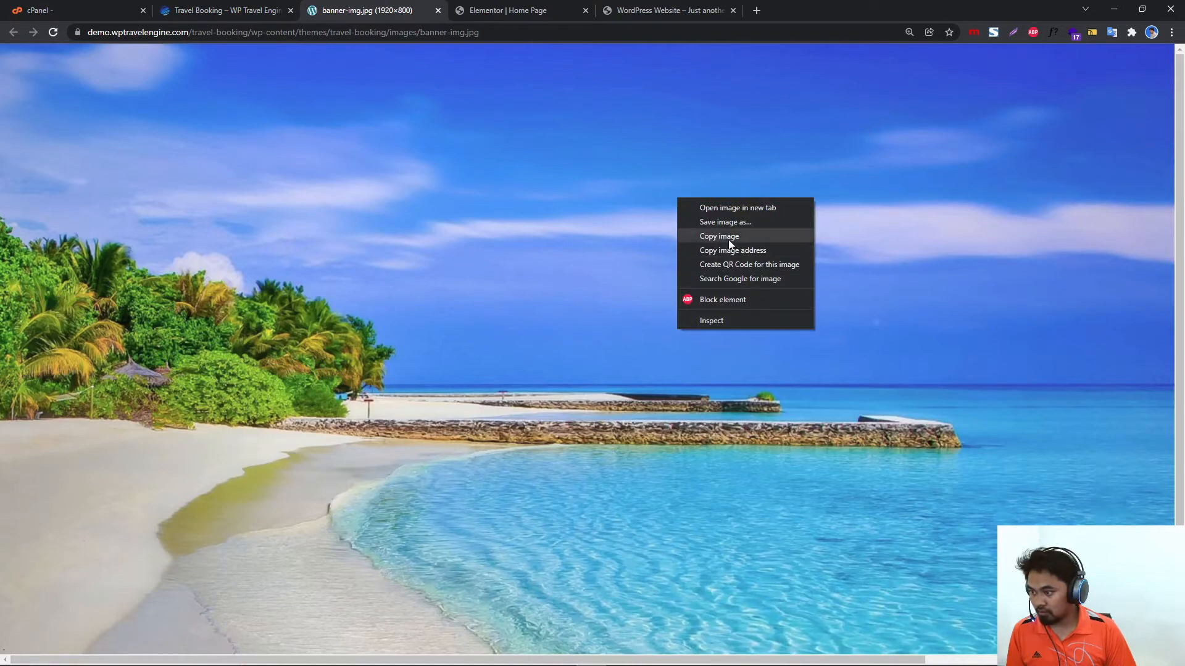
left_click(725, 222)
left_click(702, 455)
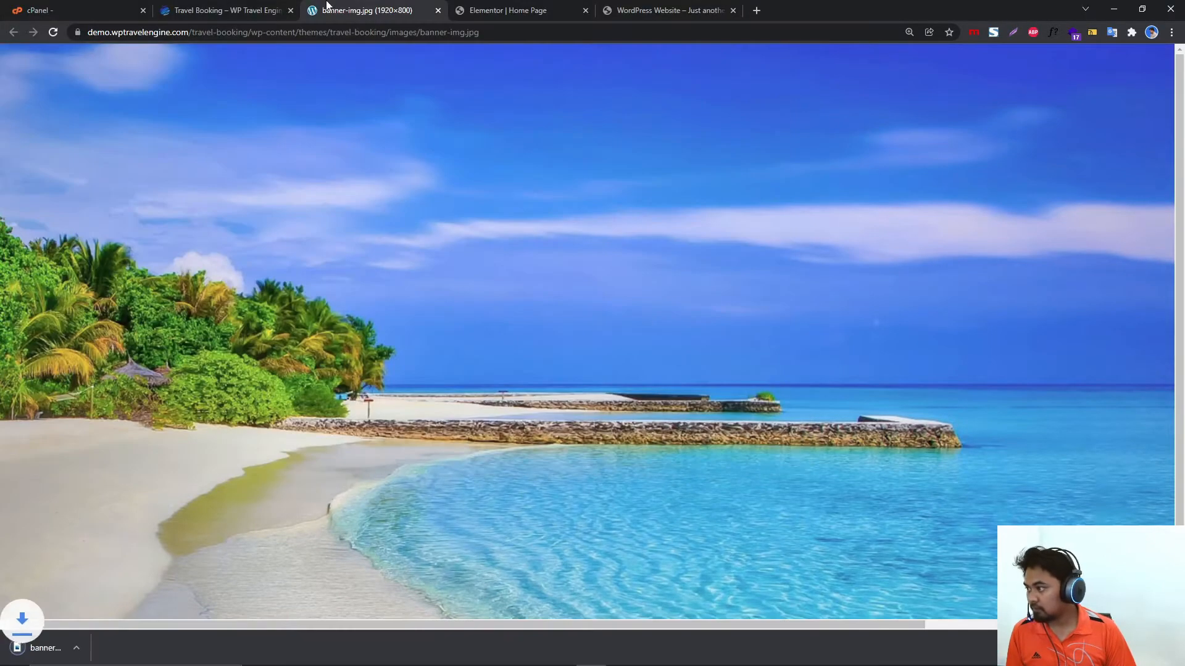
Return to the Home Page's Elementor editor and add a new single-column section.
left_click(222, 10)
left_click(367, 10)
left_click(528, 10)
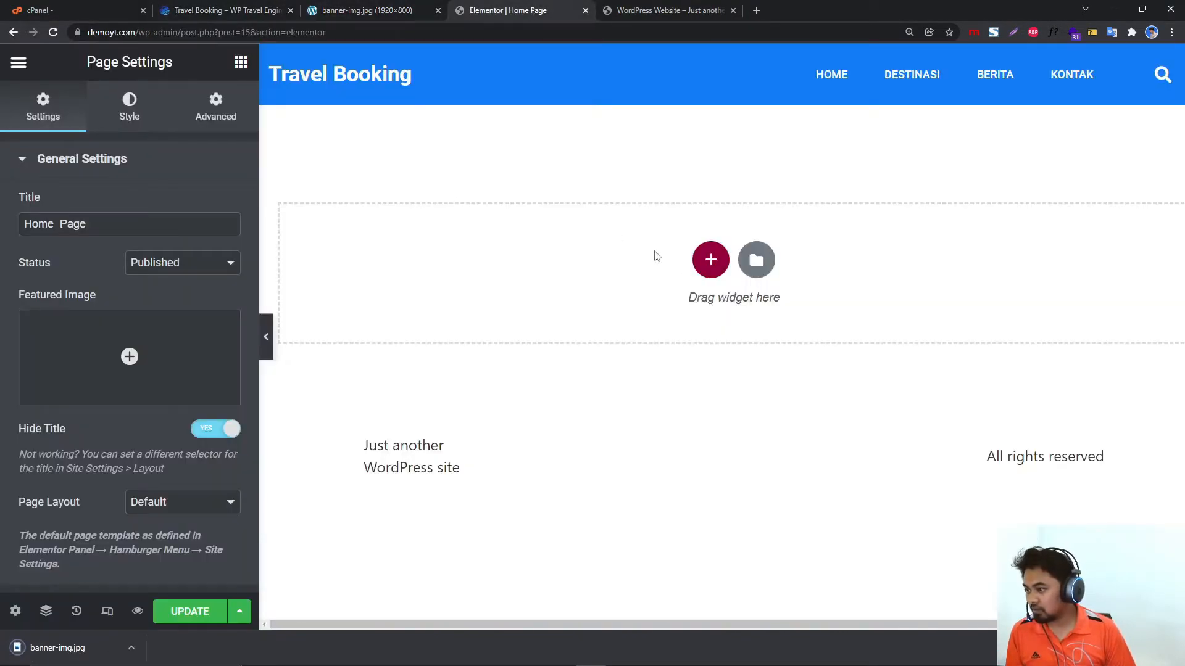
left_click(711, 259)
left_click(473, 304)
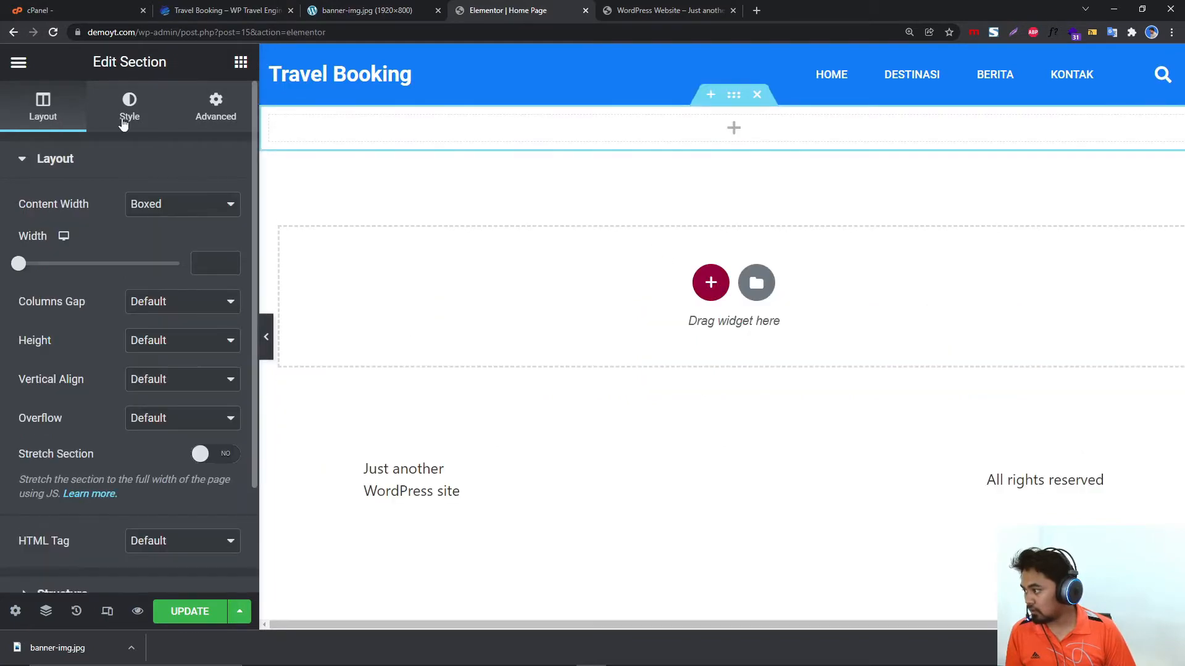
Give the new section a classic background and upload banner-img.jpg as its background image.
left_click(123, 124)
left_click(154, 244)
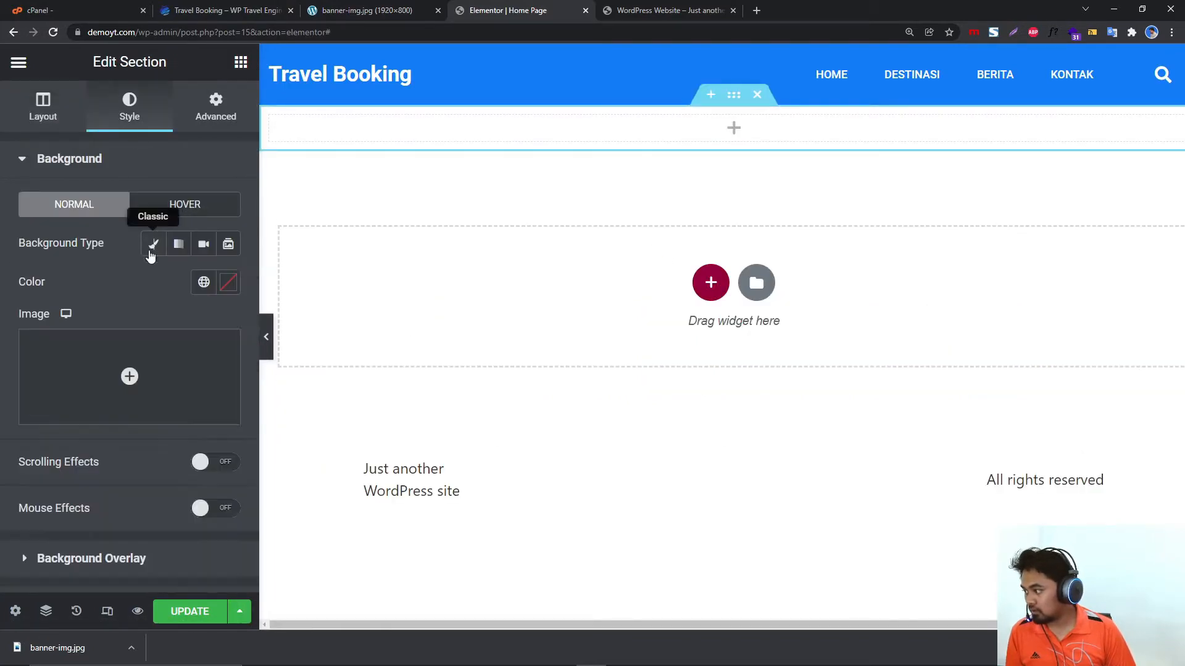
left_click(154, 370)
left_click_drag(58, 648, 327, 303)
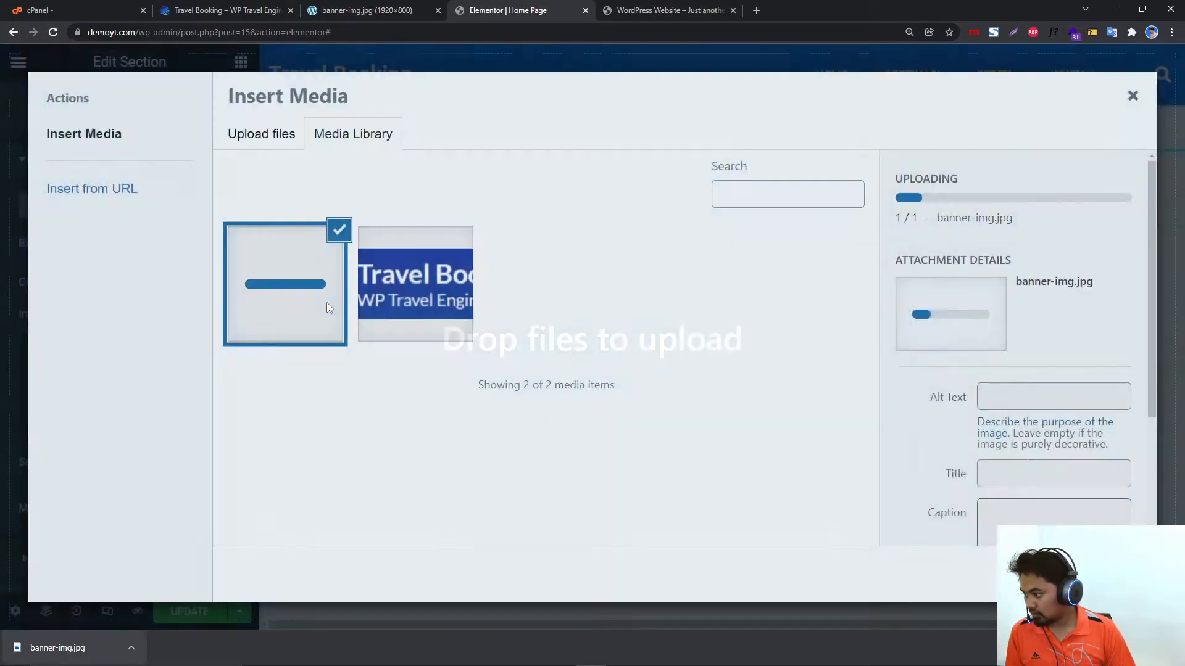
left_click(1096, 574)
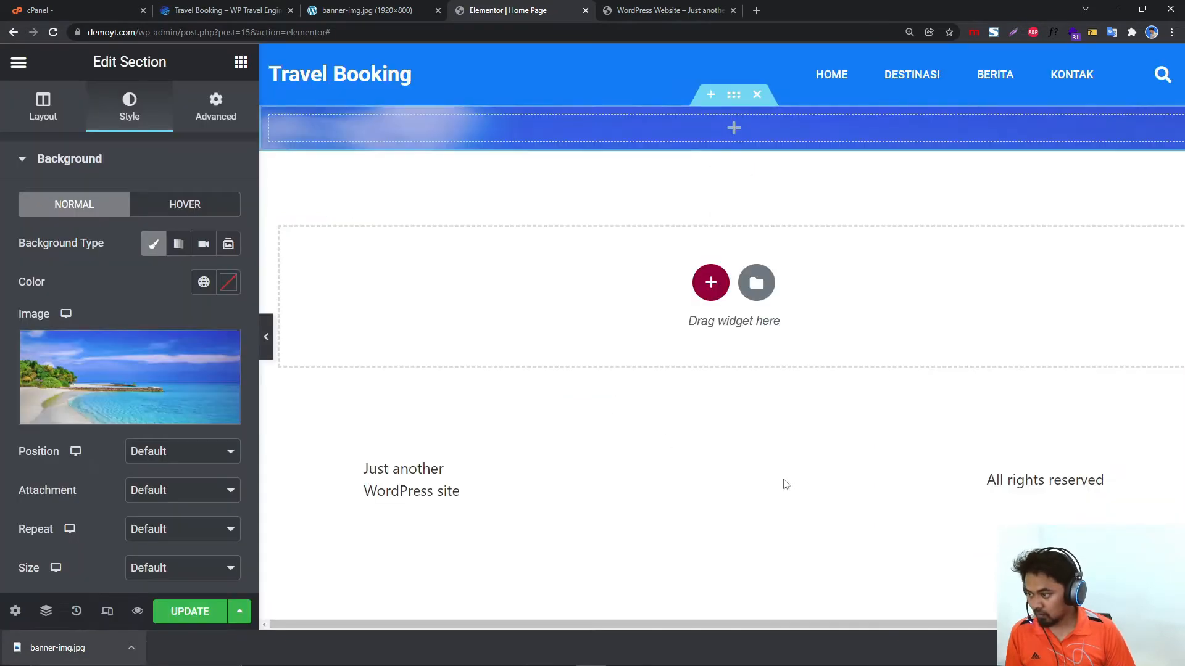
Add a Heading widget to the hero section and place a Button widget beneath it.
left_click(240, 62)
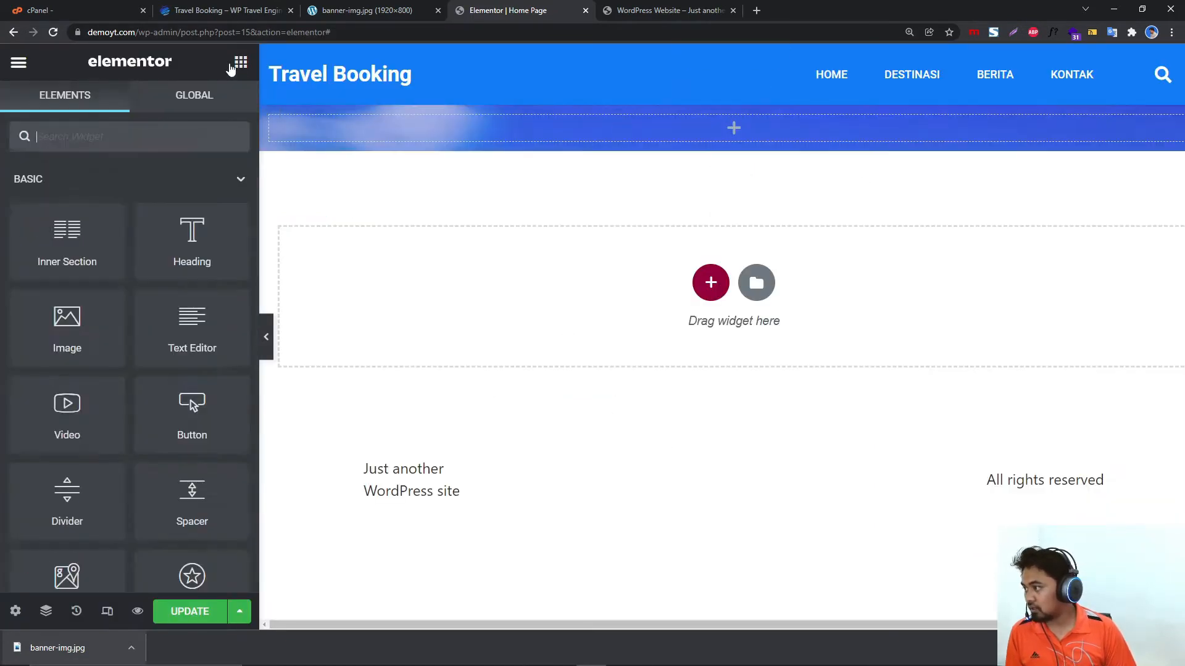
left_click_drag(198, 257, 570, 140)
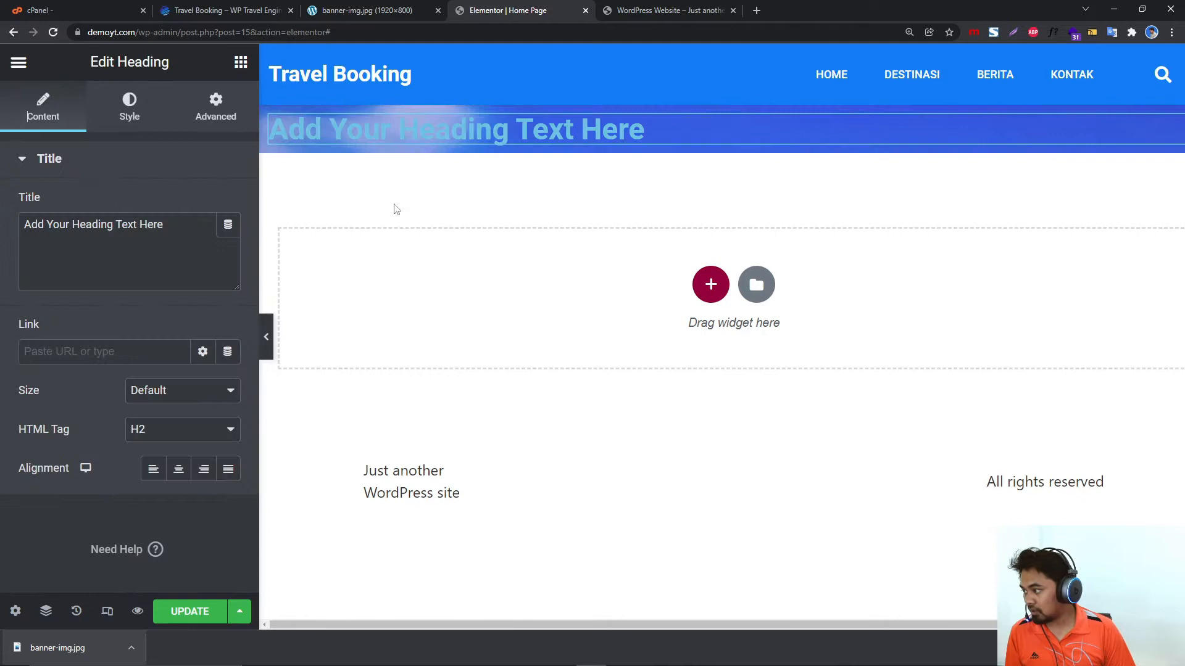
left_click(241, 62)
left_click_drag(191, 408, 551, 137)
Center-align the heading and the button in the hero section.
left_click(549, 129)
left_click(186, 478)
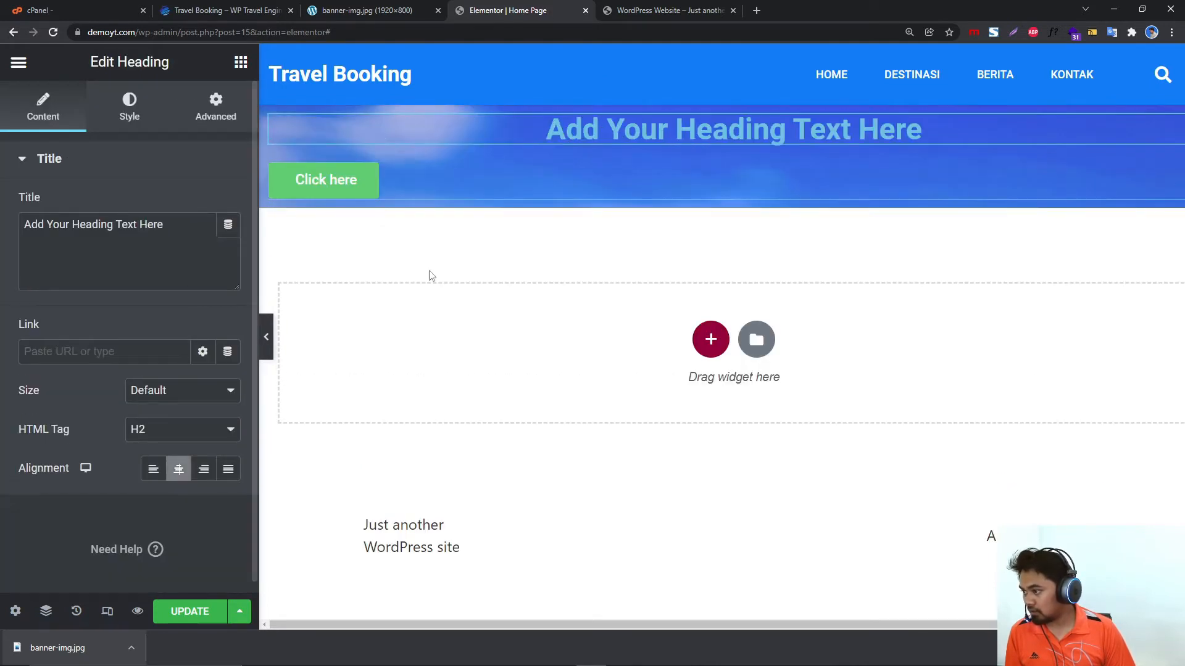
left_click(446, 184)
left_click(179, 342)
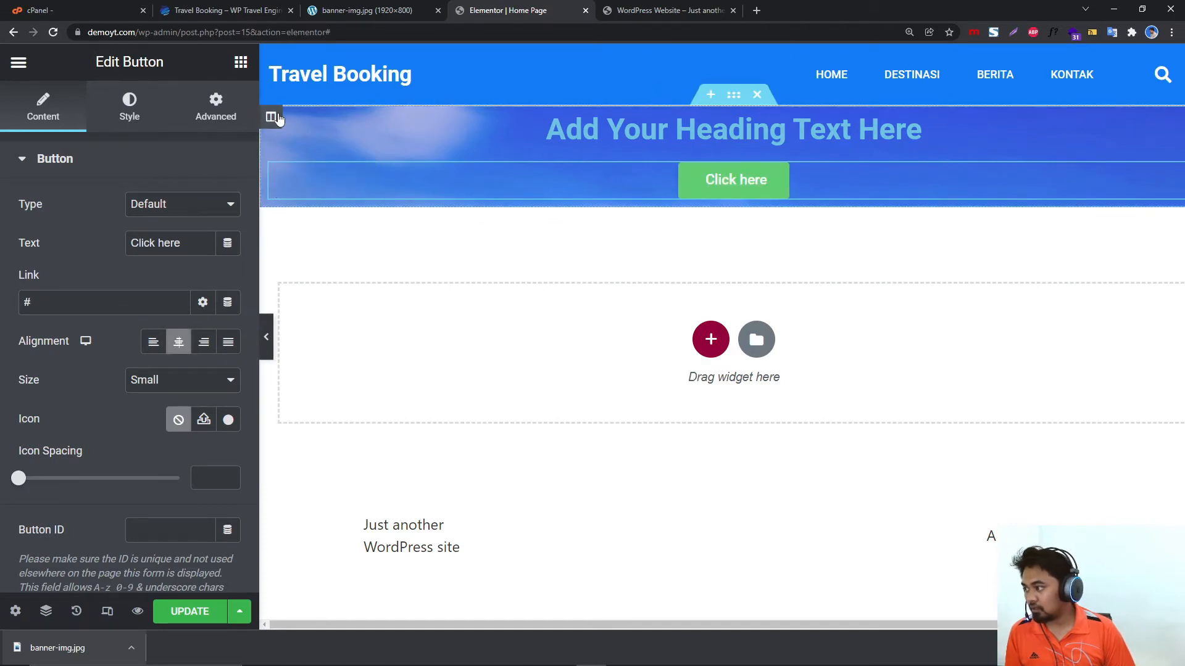
Set the hero column's vertical alignment to Middle.
left_click(270, 117)
left_click(172, 242)
left_click(170, 291)
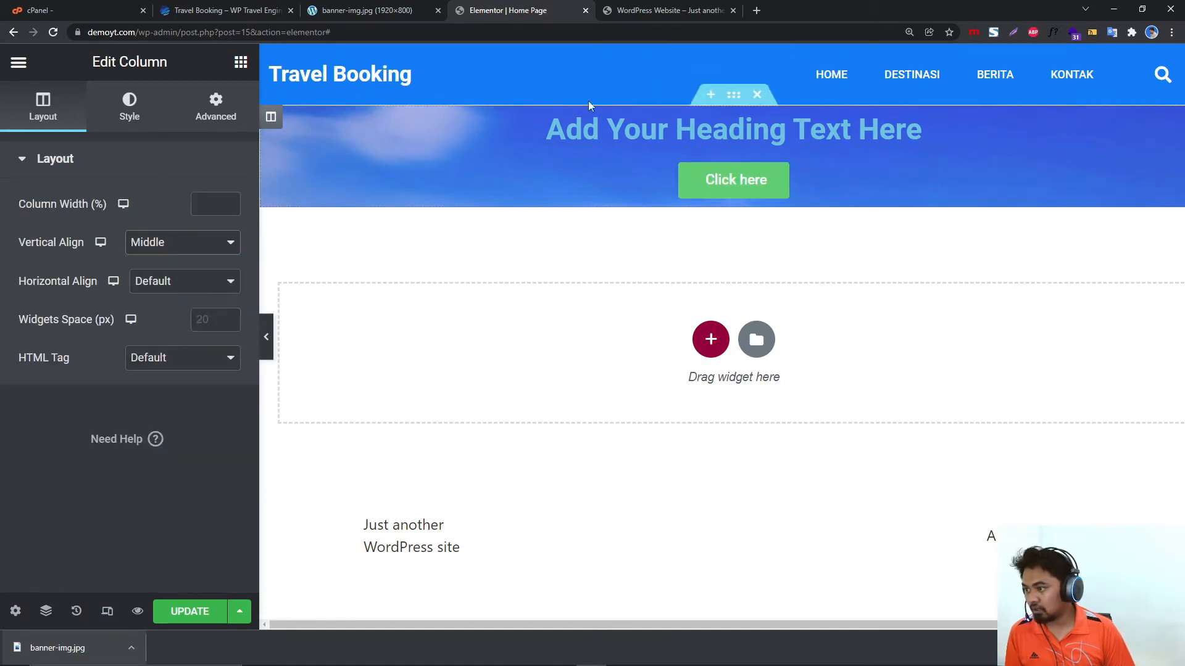
Close the developer tools on the demo page and check the hero headline's font details with WhatFont.
left_click(635, 9)
left_click(518, 8)
left_click(223, 10)
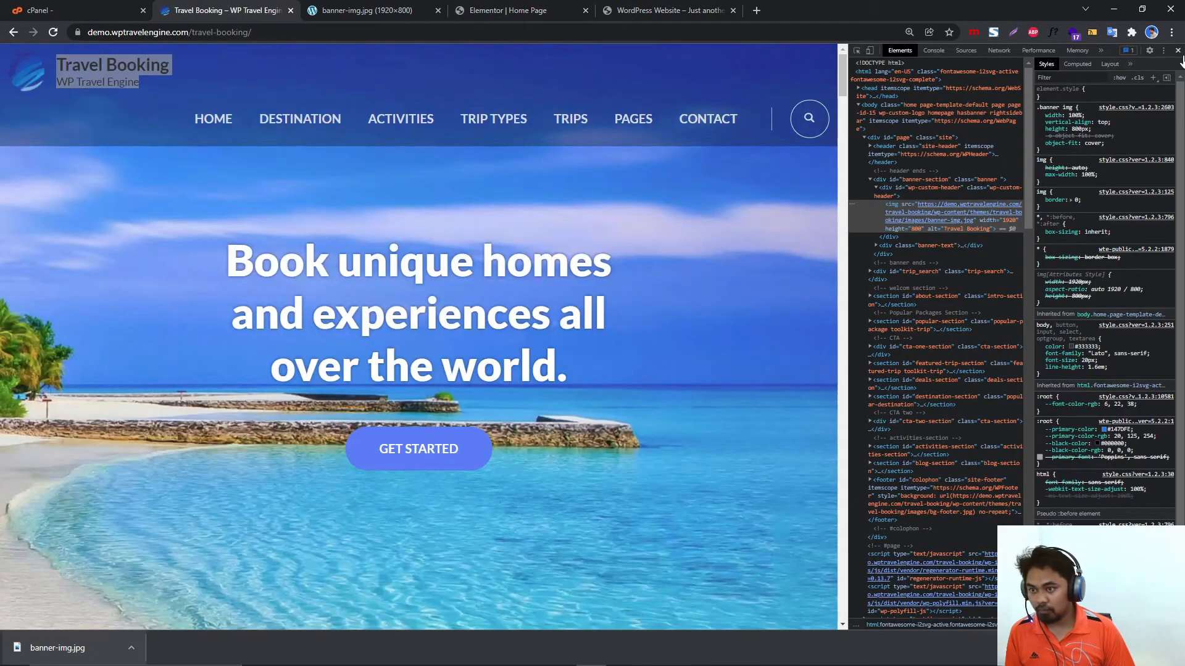
left_click(1178, 51)
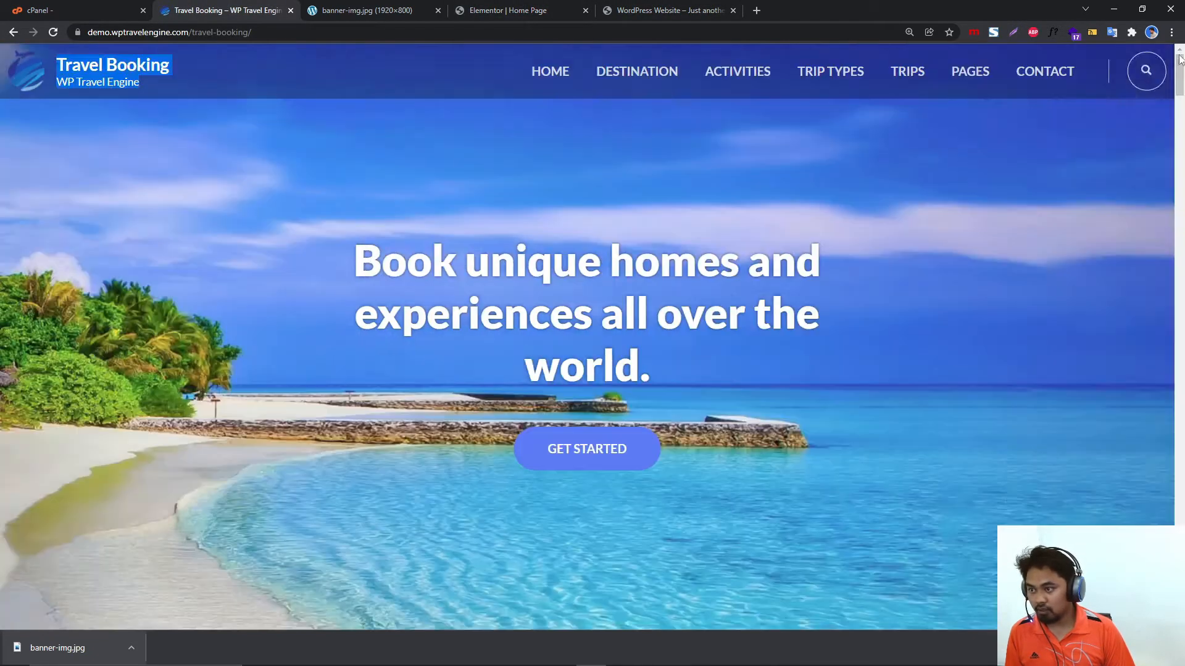
left_click(1052, 34)
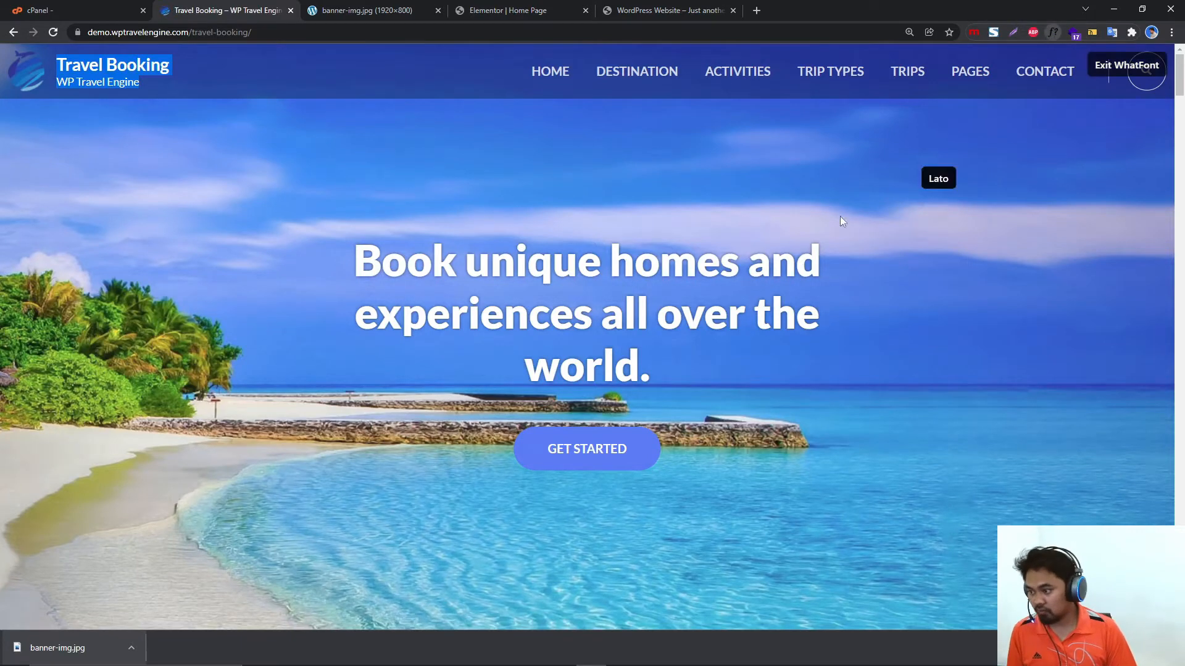
left_click(613, 262)
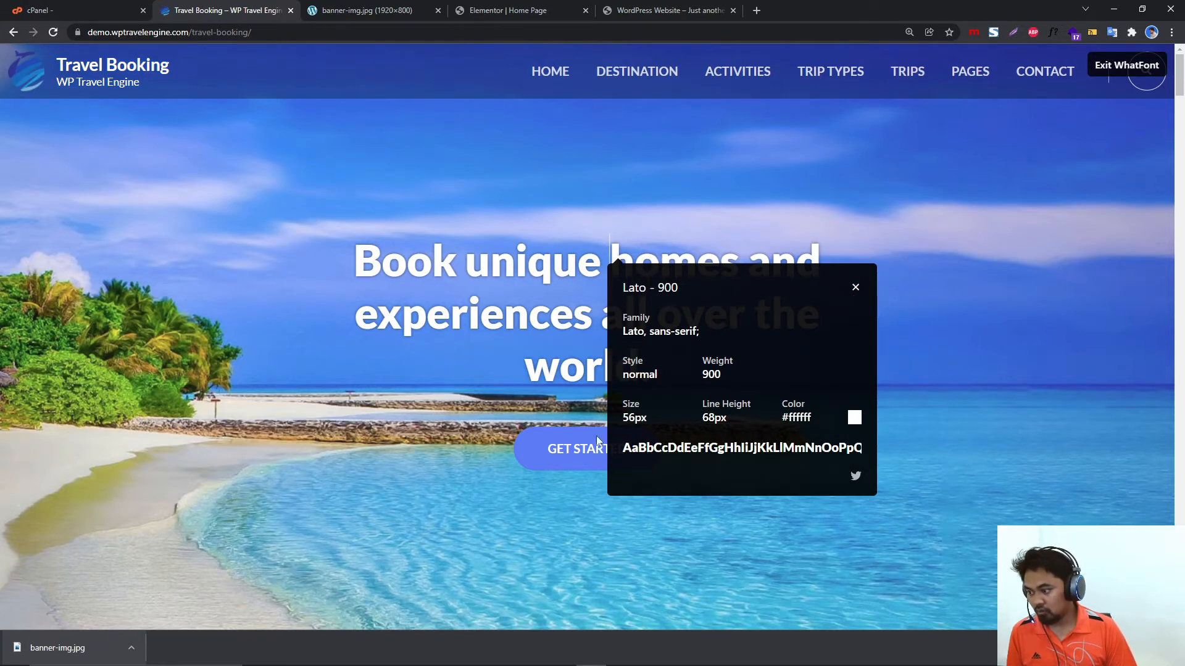
left_click(1091, 64)
Copy the hero headline text from the WP Travel Engine demo page.
left_click(549, 9)
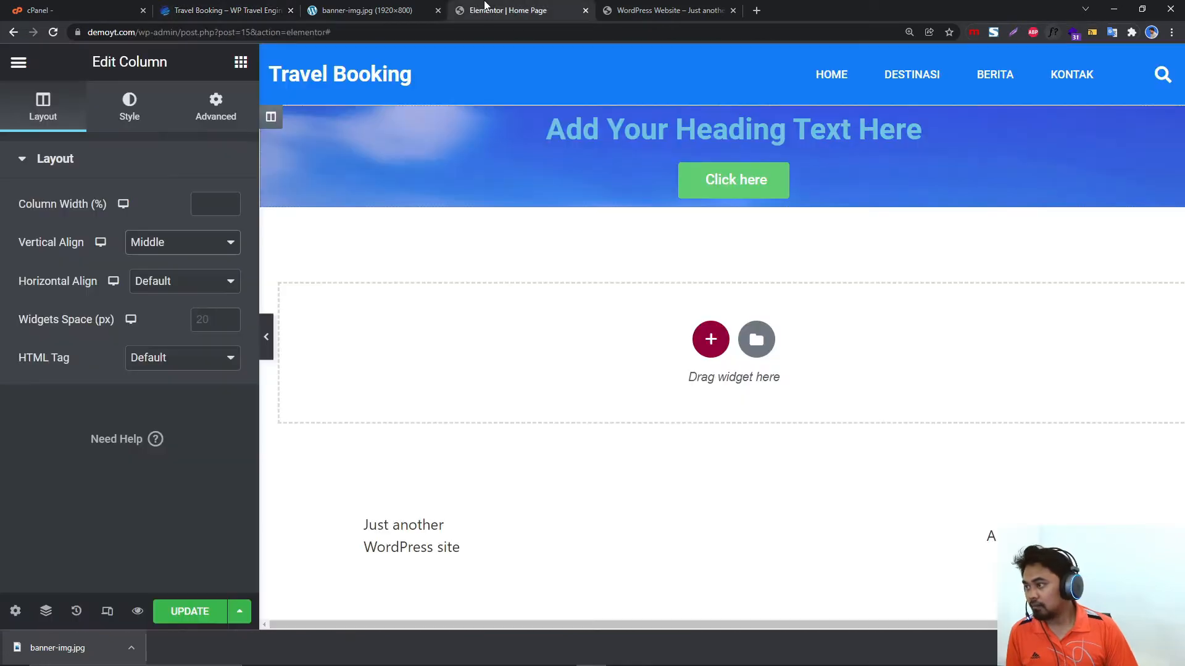
left_click(617, 5)
left_click(486, 5)
left_click(374, 10)
left_click(217, 5)
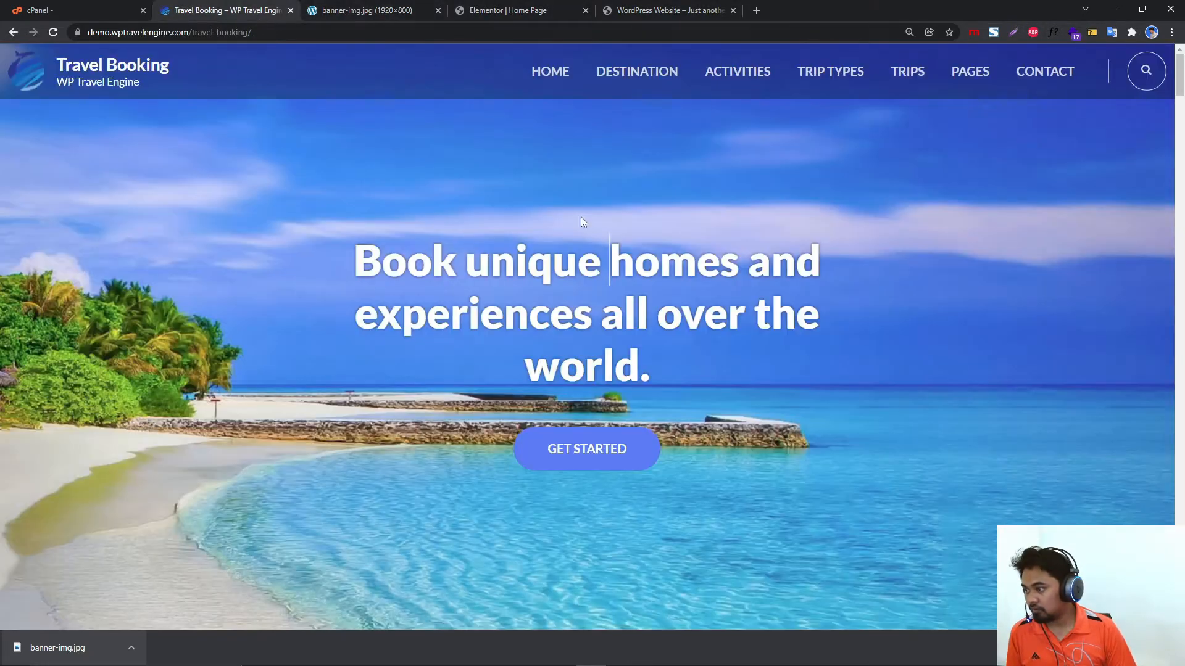
left_click_drag(666, 388, 350, 282)
key("ctrl+c")
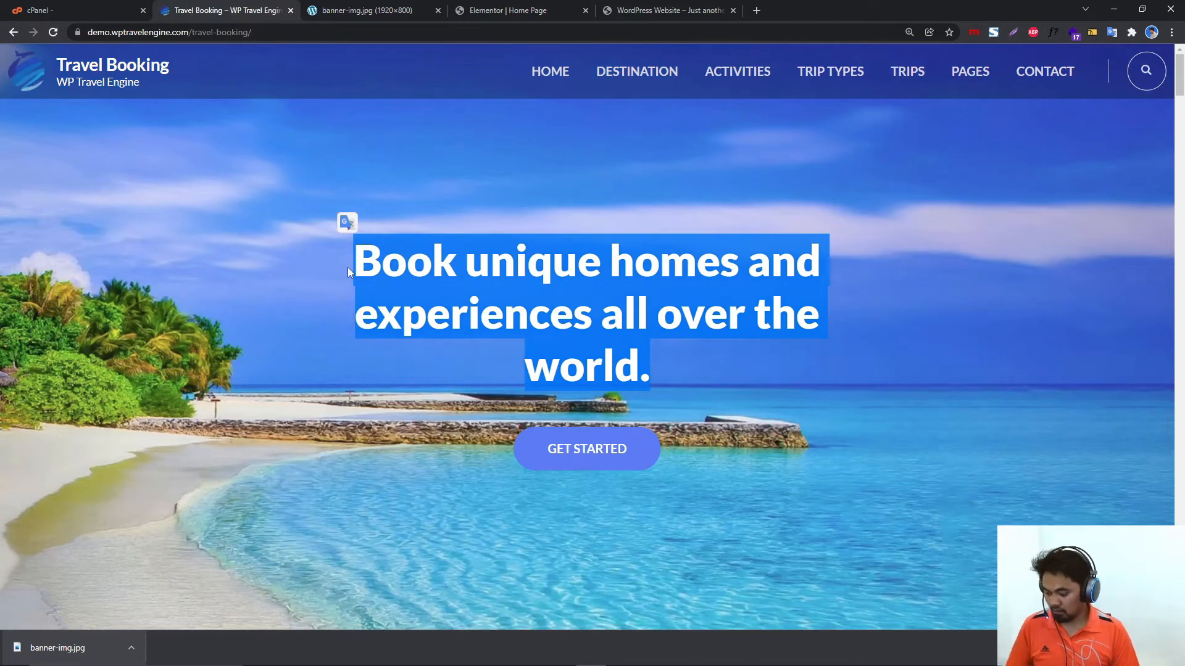
Replace the hero heading's title in Elementor with "Book unique homes and experiences all over the world.".
left_click(349, 7)
left_click(494, 9)
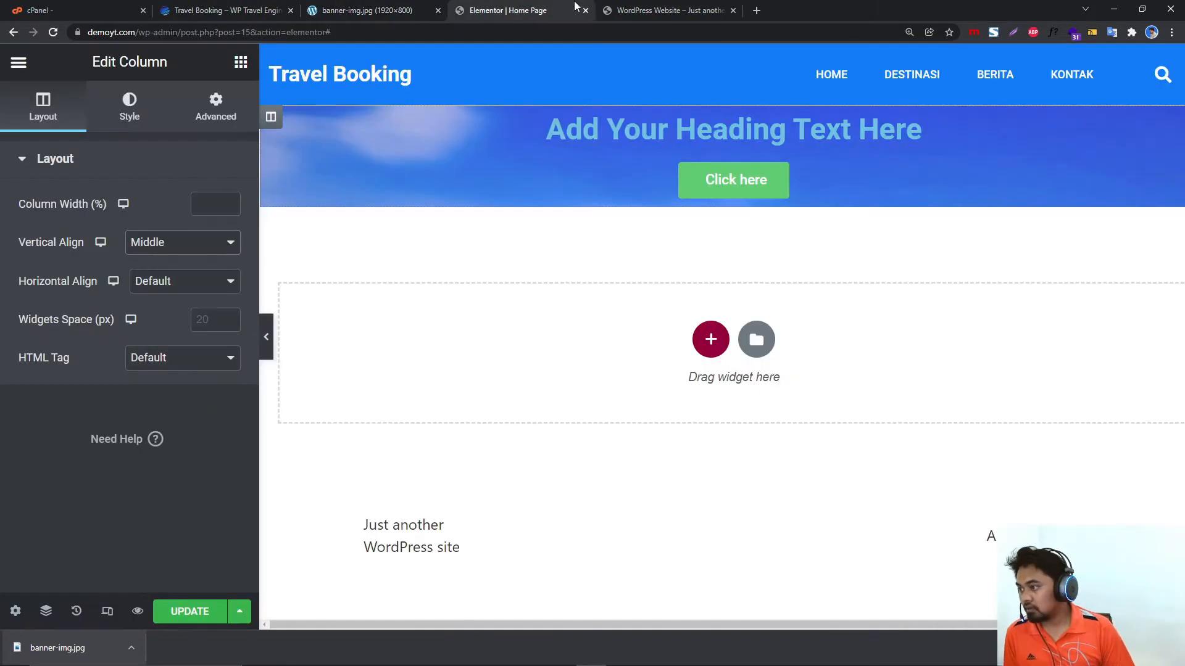
left_click(715, 118)
left_click_drag(166, 225, 28, 226)
key("ctrl+v")
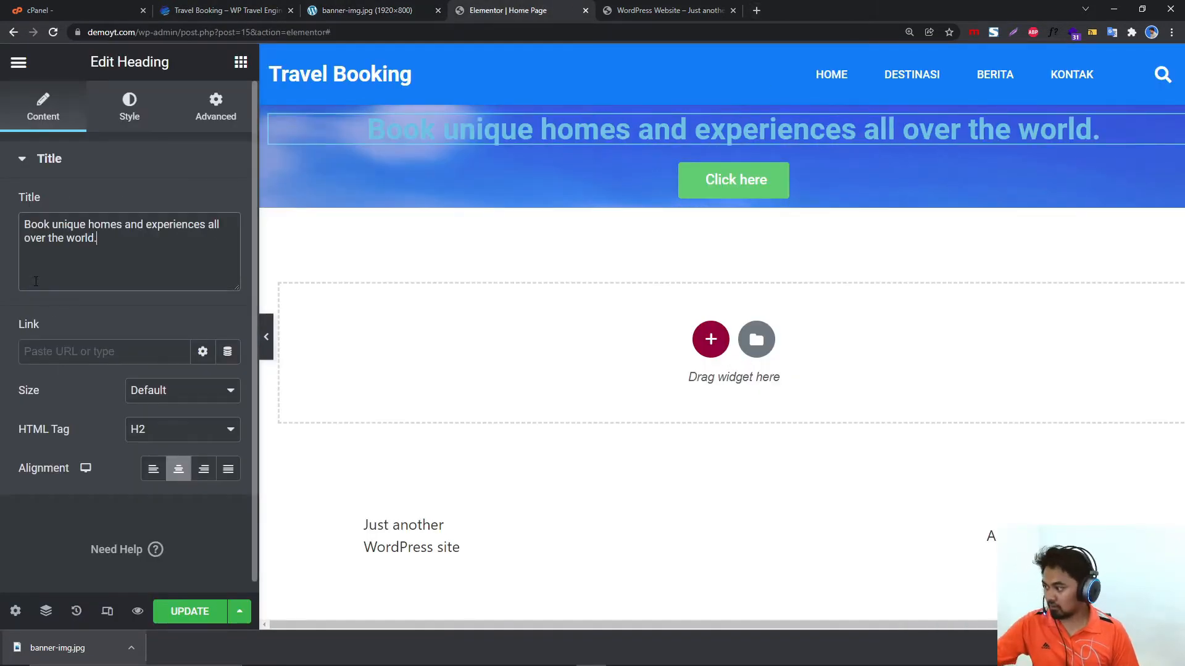
Set the hero heading's text color to white, #FFFFFF.
left_click(130, 106)
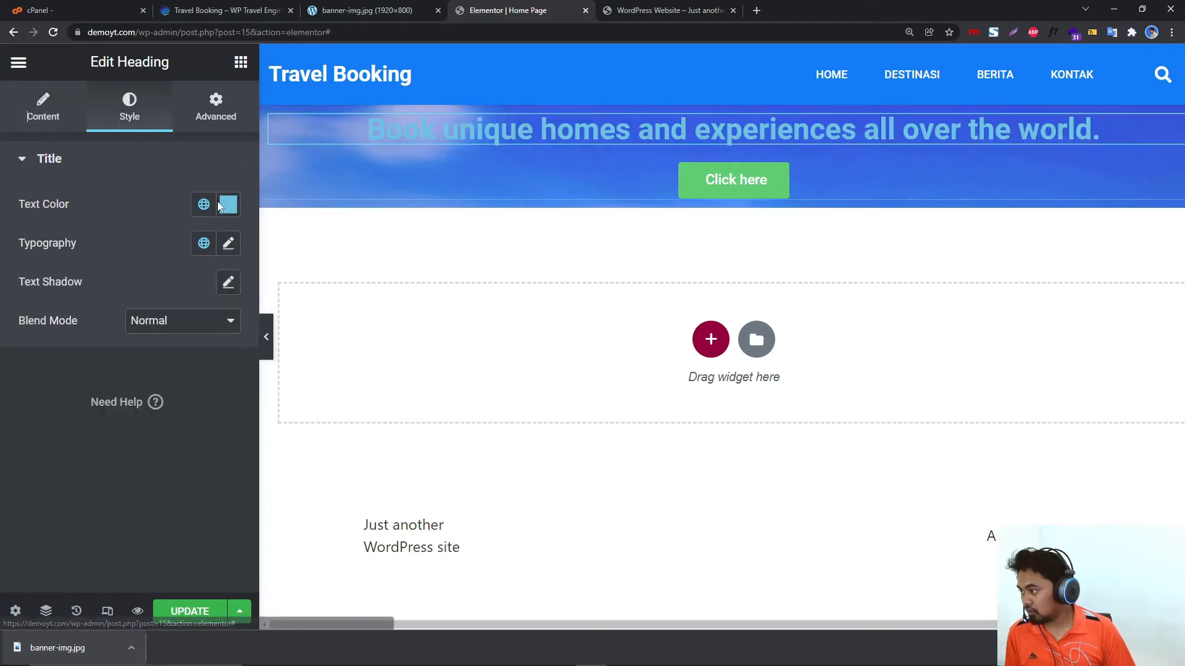
left_click(203, 204)
left_click(228, 205)
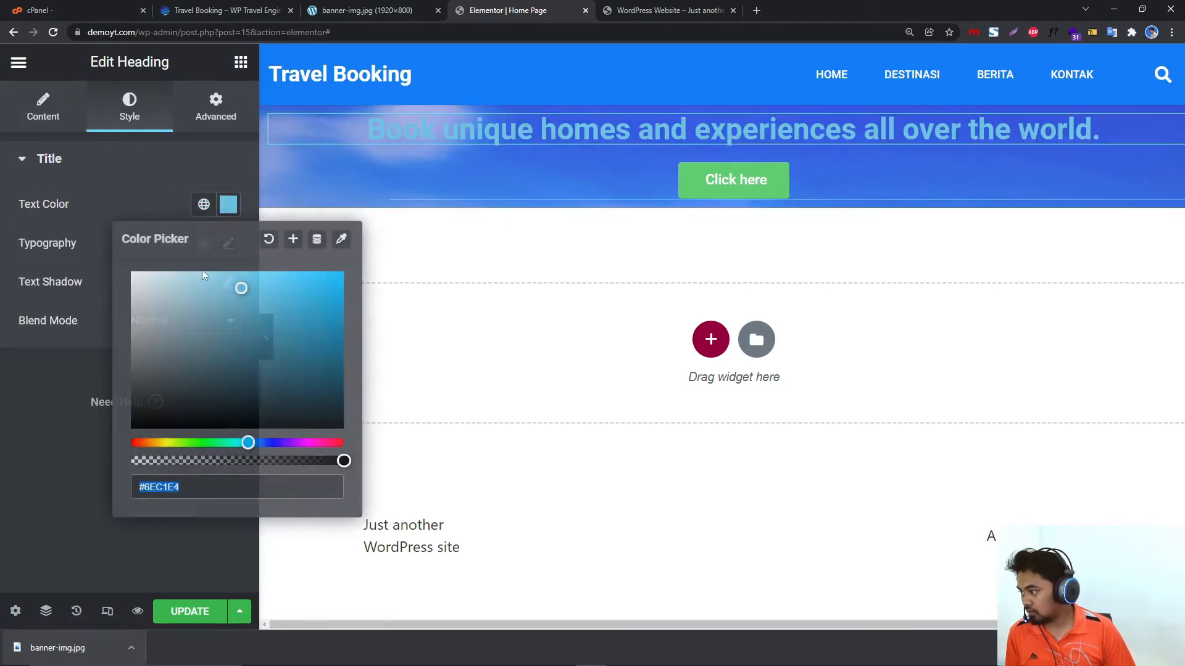
type("#FFFFFF")
left_click(94, 161)
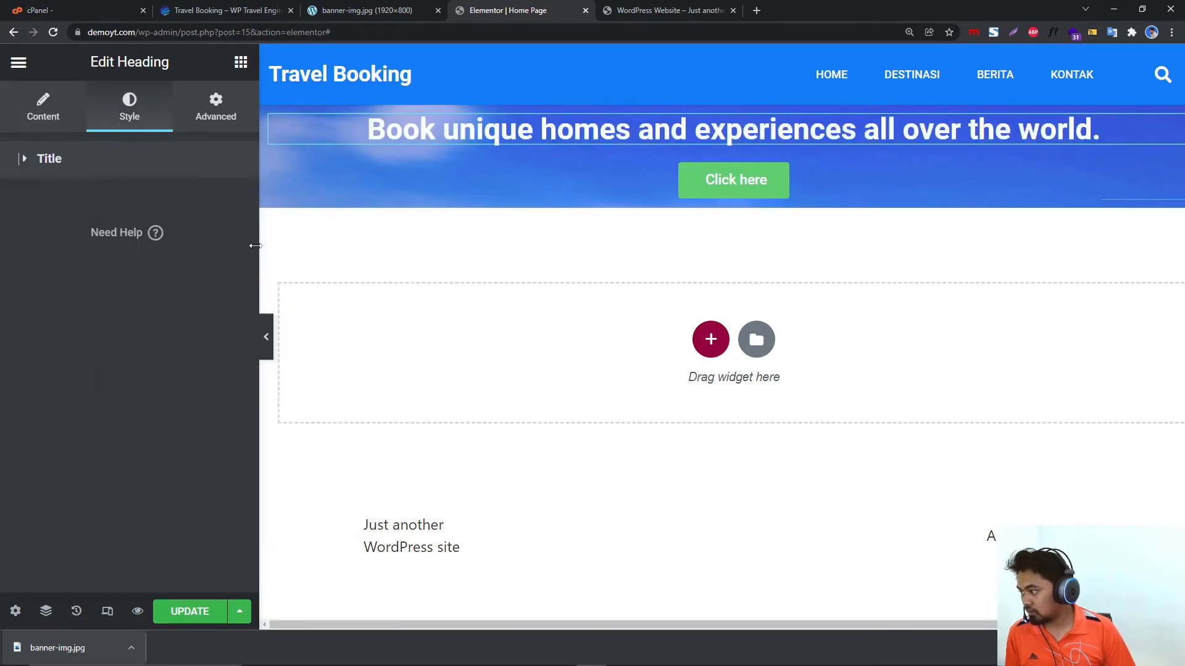
left_click(190, 187)
Set the hero heading's typography to the Lato family at a size of 49 px.
left_click(228, 243)
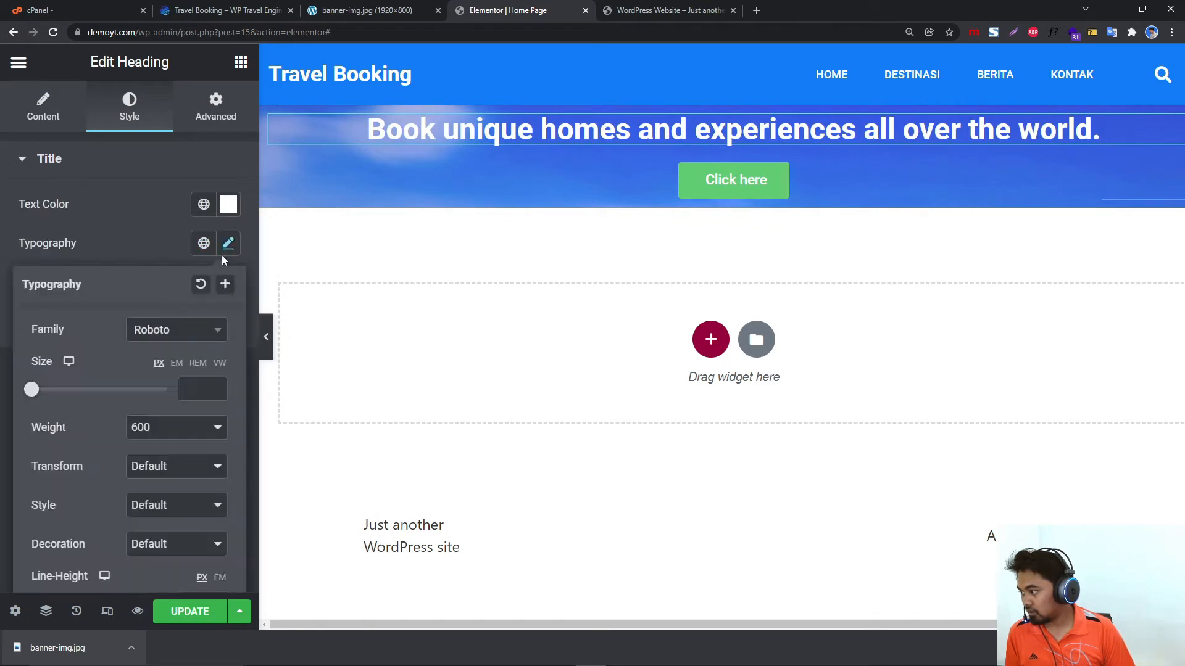
left_click(182, 332)
type("lato")
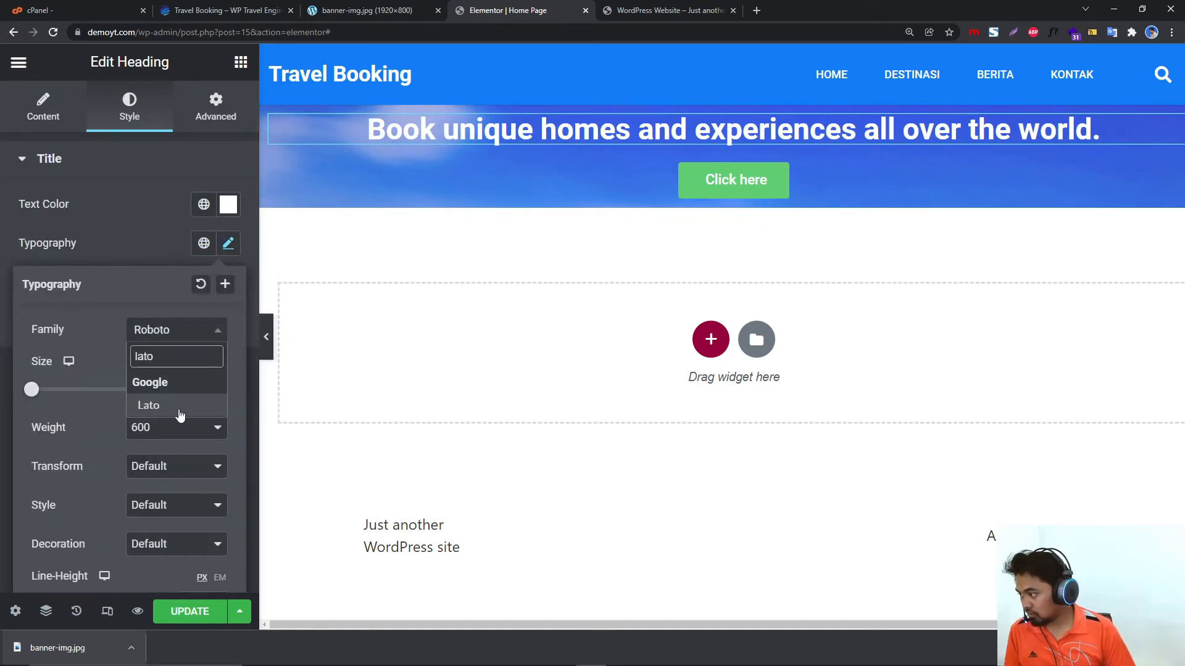
left_click(180, 412)
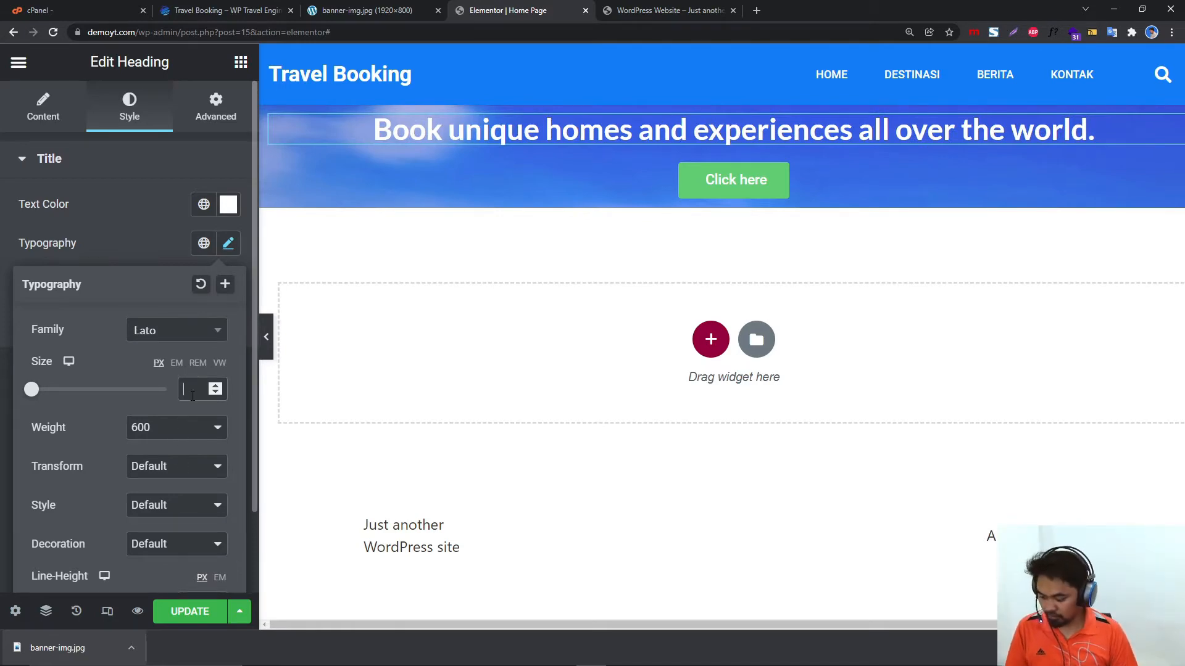
type("56")
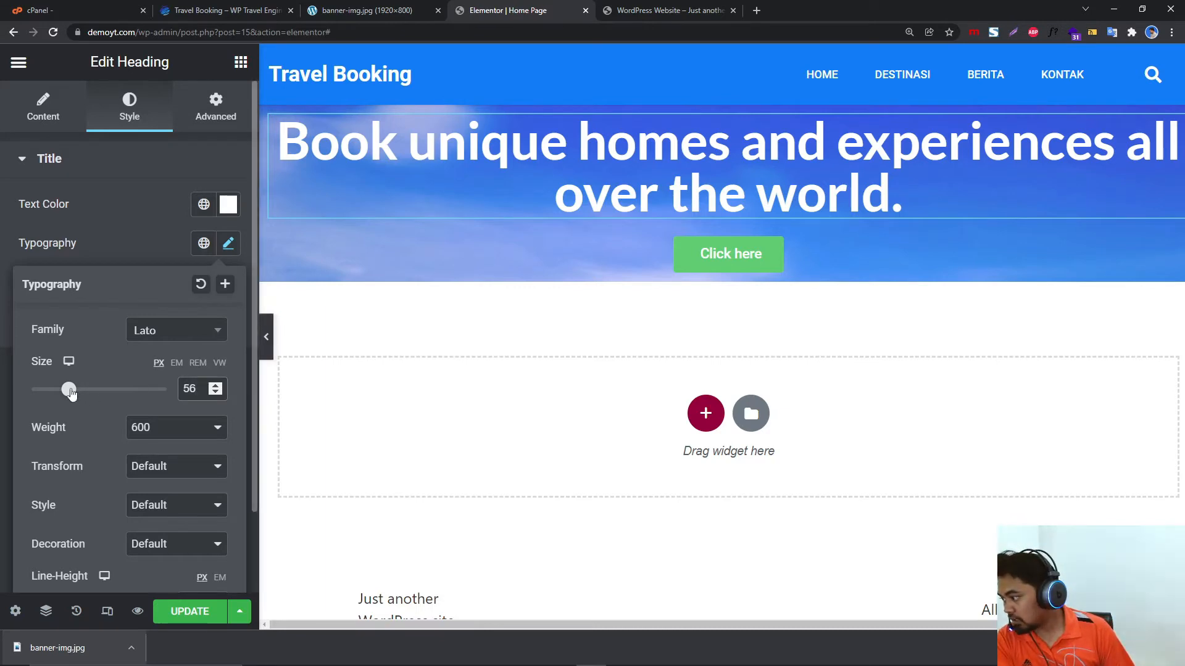
left_click(150, 428)
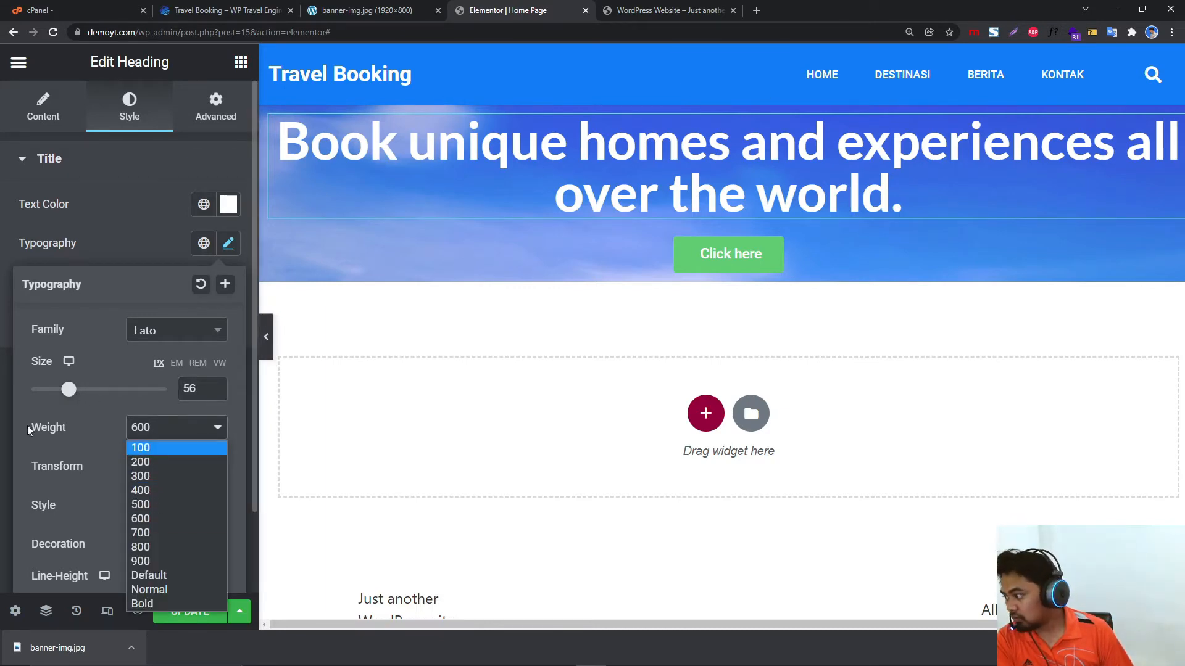
left_click_drag(69, 390, 63, 389)
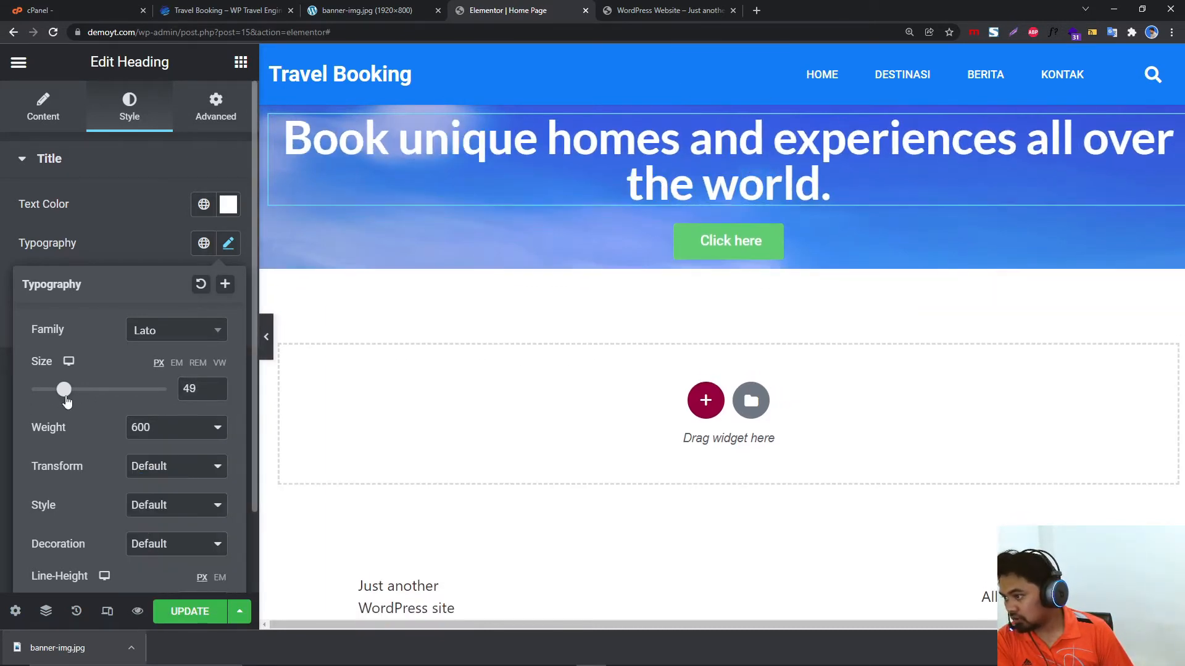
Set the hero section's height to Min Height with a minimum height of 590 px.
left_click(728, 95)
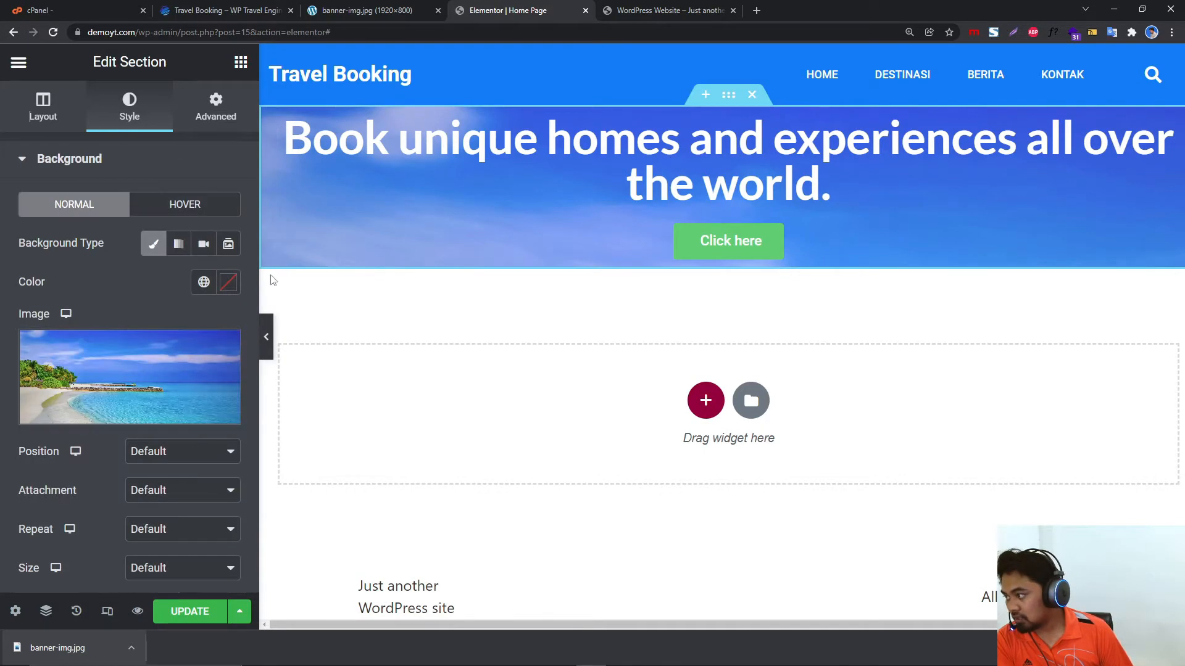
left_click(43, 108)
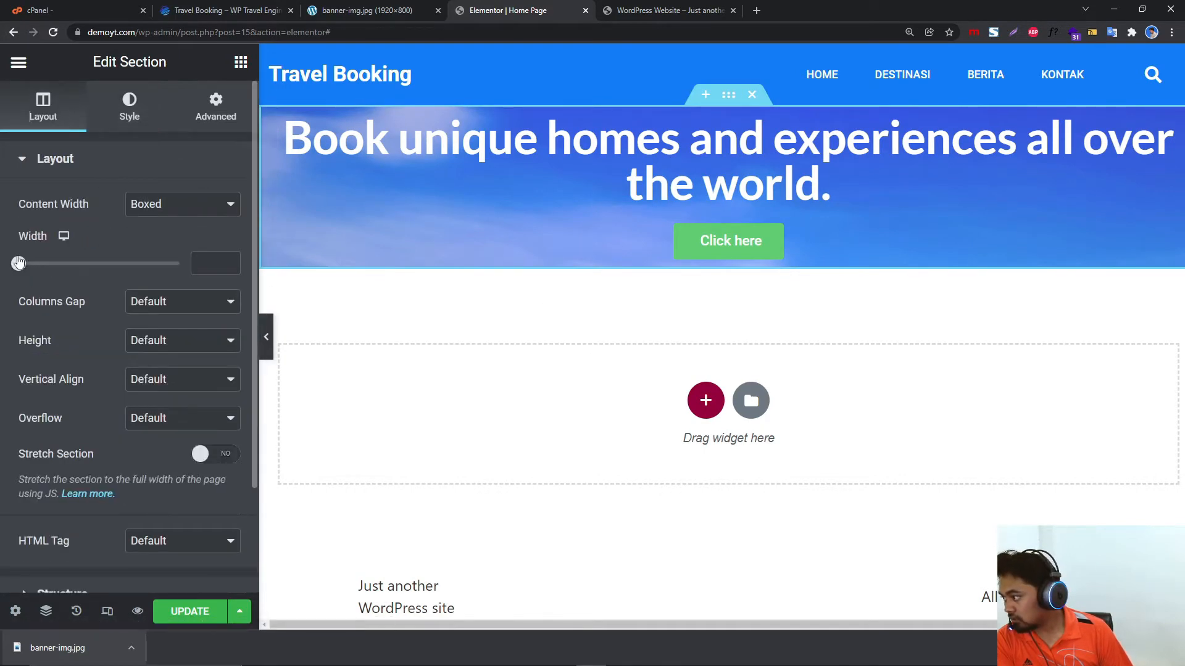
left_click(173, 340)
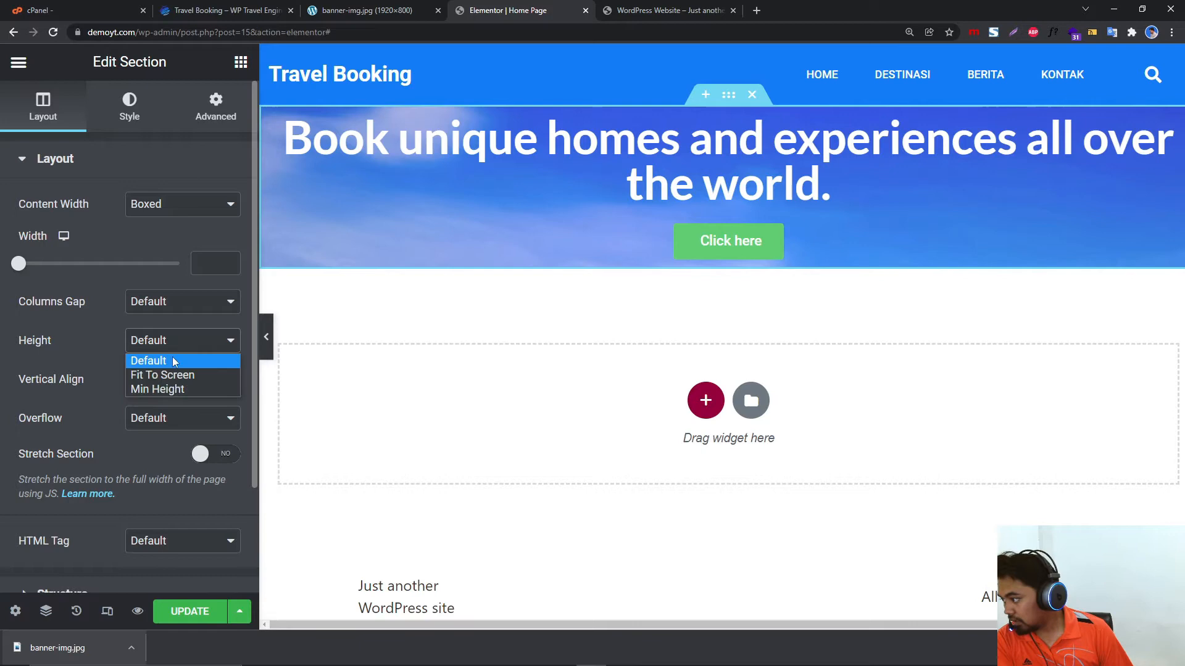
left_click(172, 391)
left_click_drag(63, 402, 85, 407)
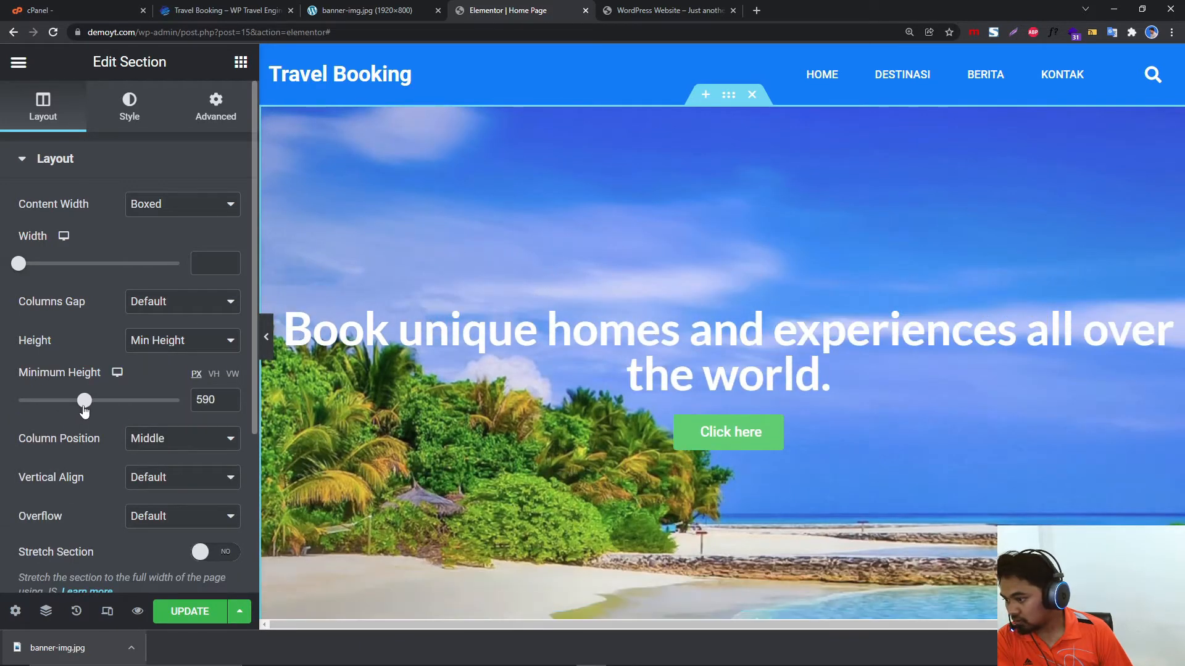
Preview the hero section at full width without the editor panel, dismiss the downloads bar, and reselect the heading.
left_click(266, 337)
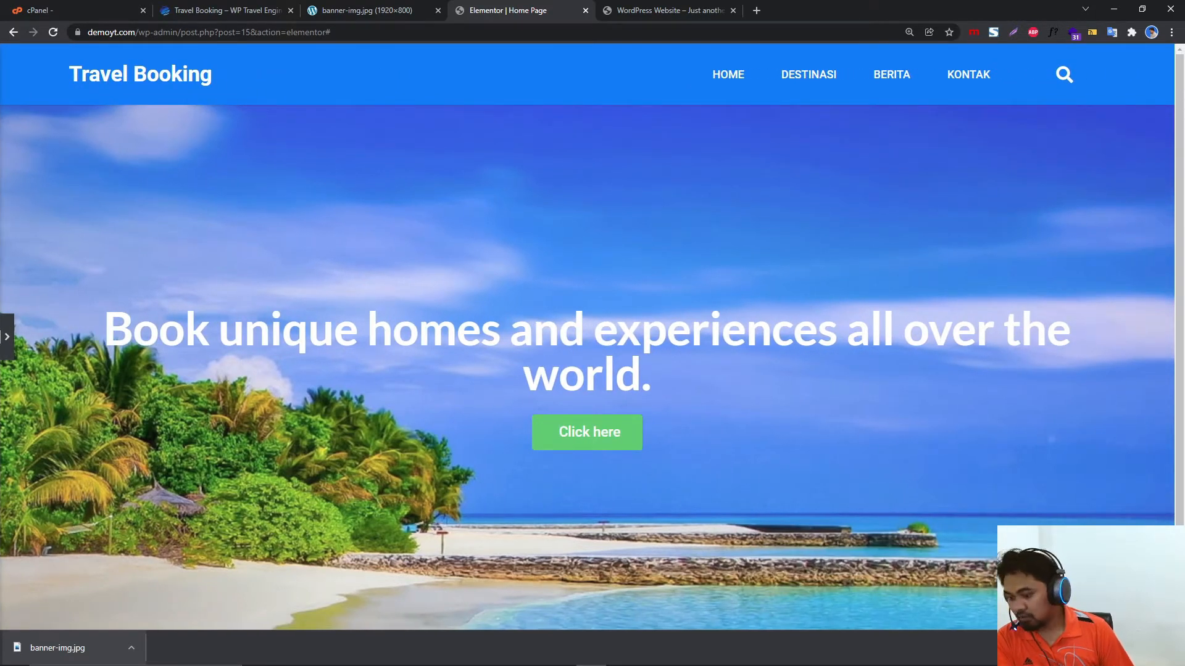
left_click(1170, 647)
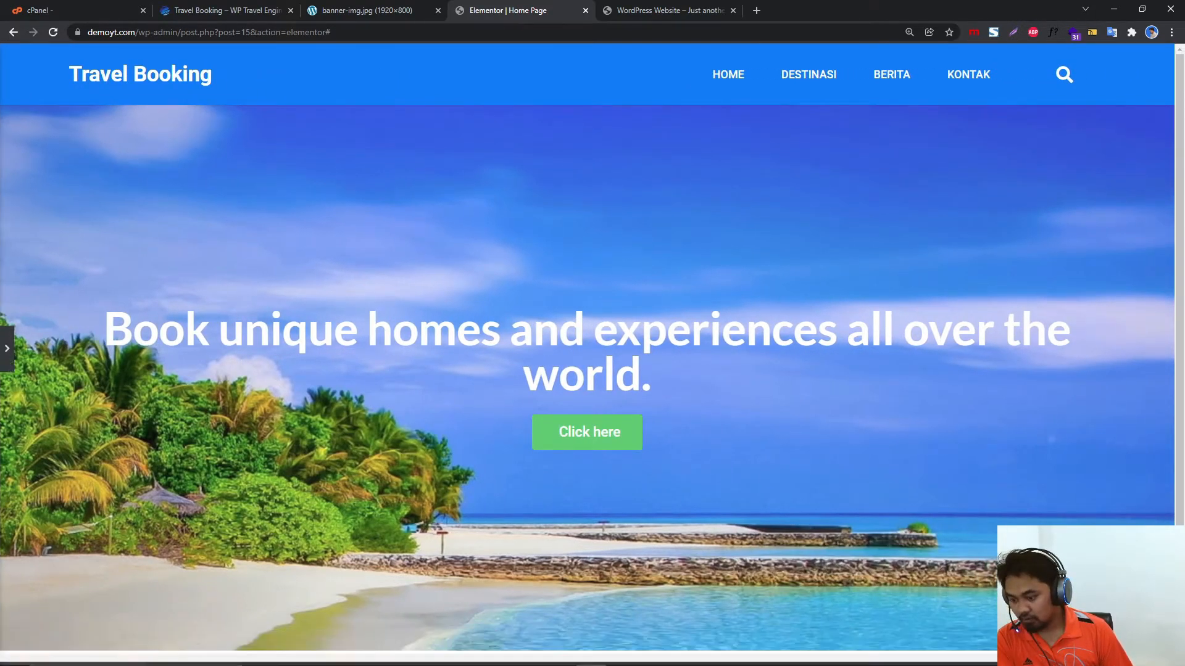
left_click(4, 343)
left_click(290, 350)
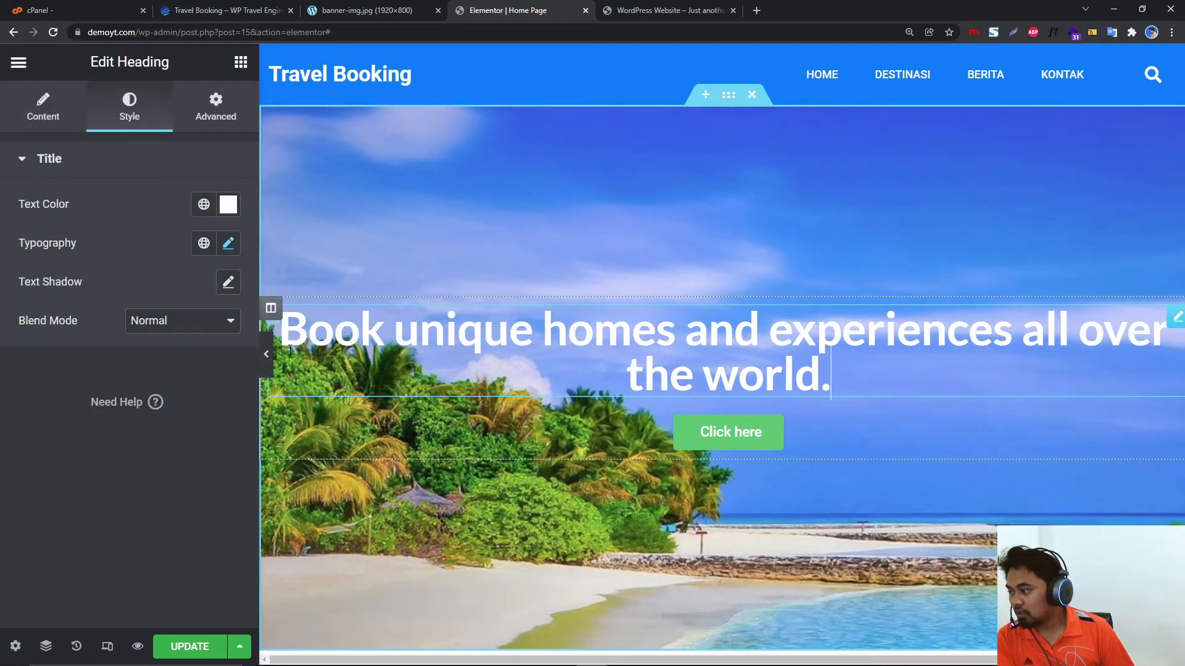
Check the headline layout on the WP Travel Engine demo page and close the banner-img.jpg browser tab.
left_click(664, 10)
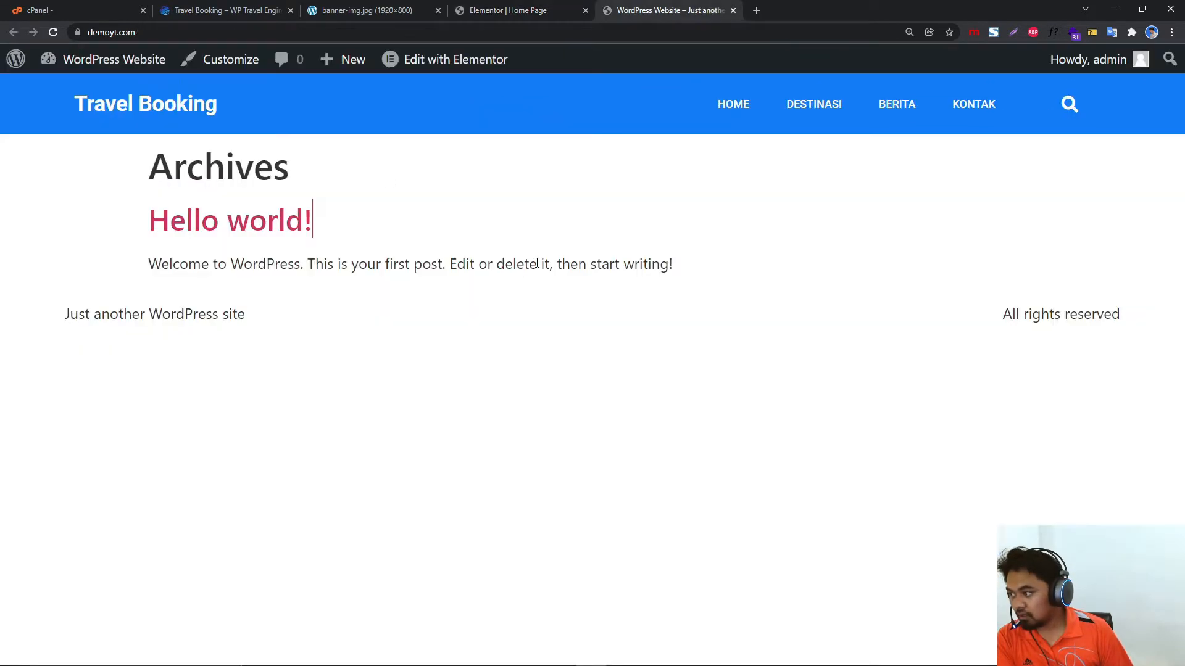
left_click(367, 10)
left_click(181, 7)
left_click(517, 265)
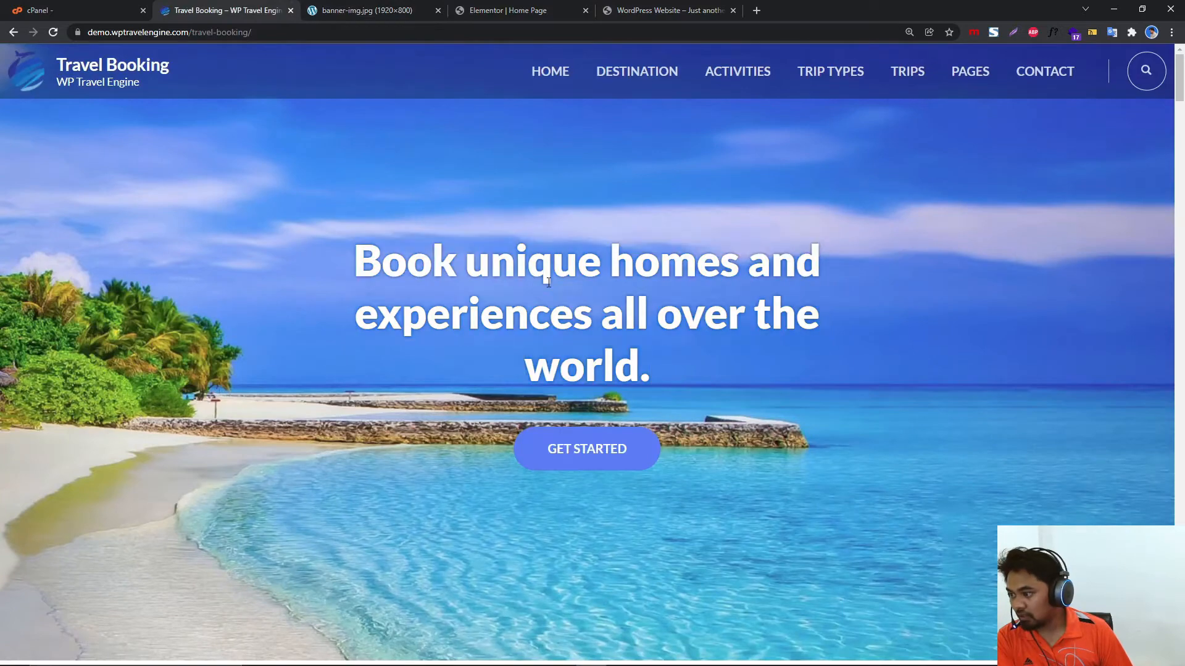
left_click(674, 9)
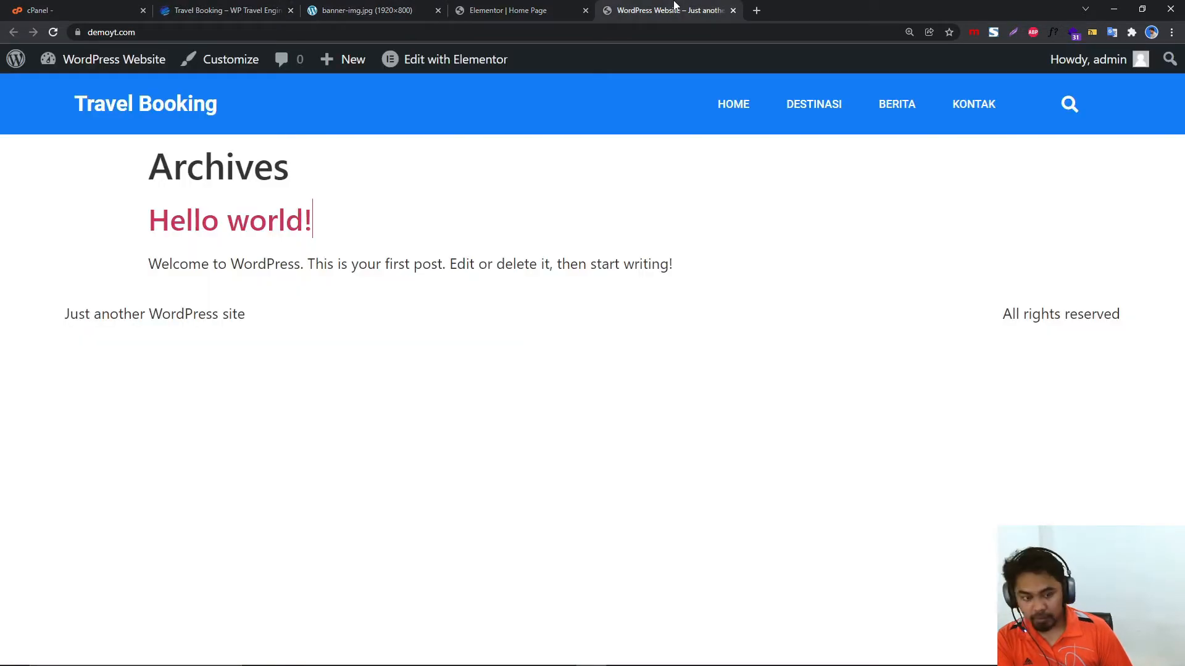
left_click(352, 12)
left_click(438, 11)
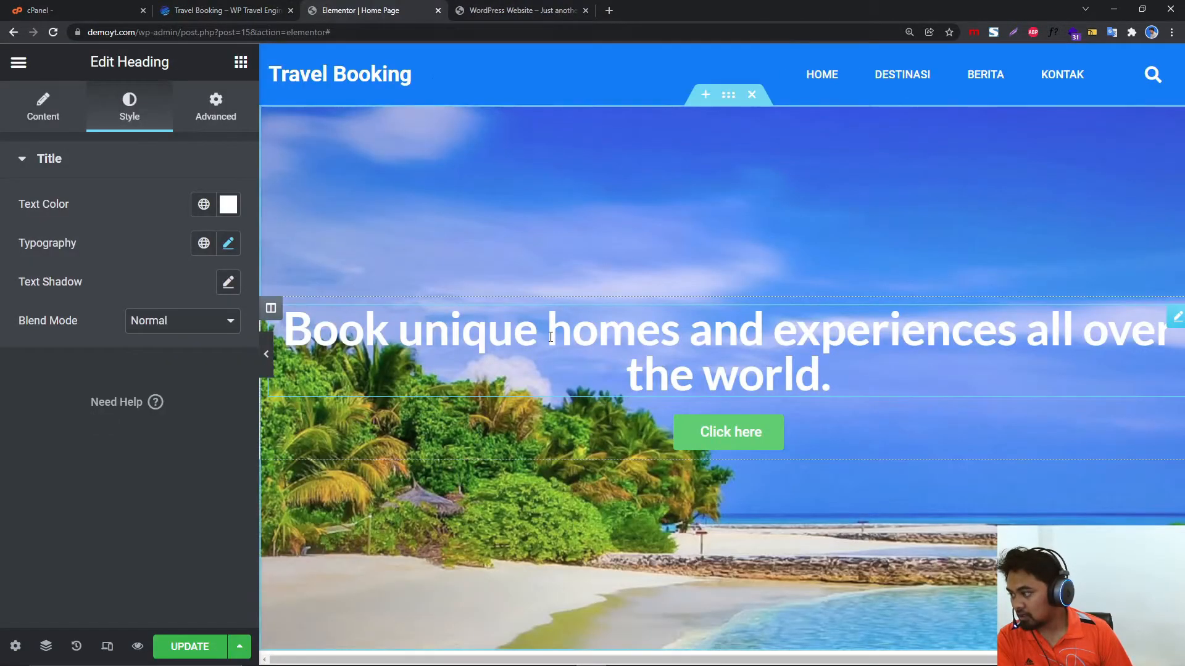
Try a <br> line break after "Book unique homes and" in the hero heading's title.
left_click(228, 244)
left_click(74, 117)
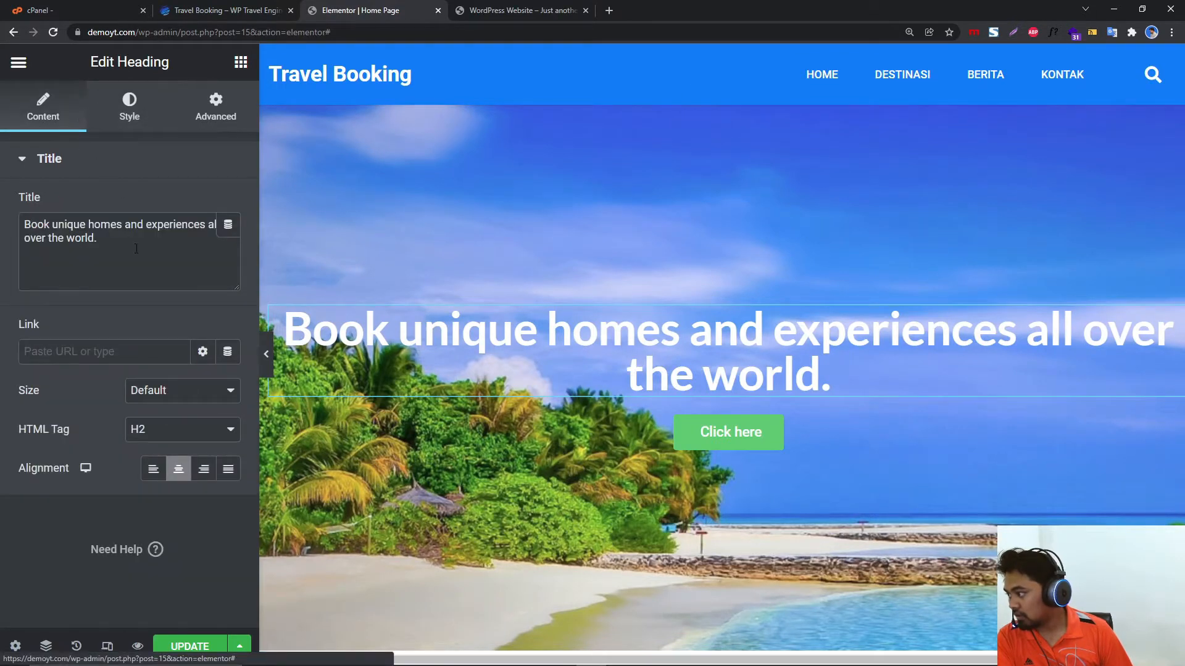
left_click(144, 225)
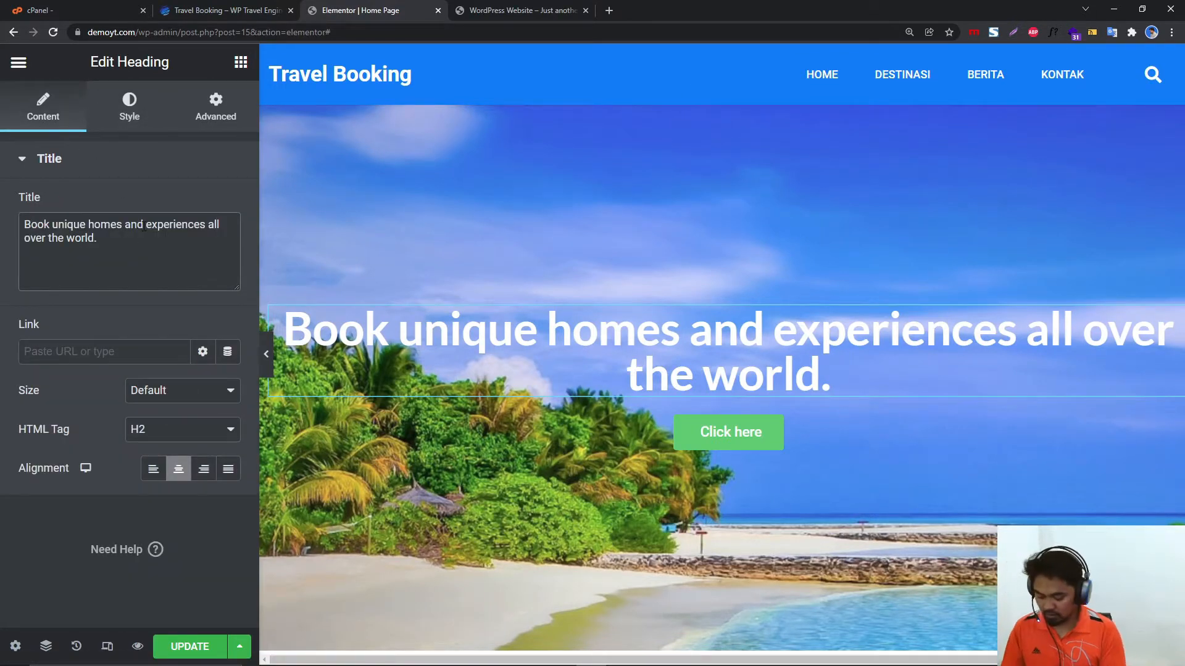
type("<br>")
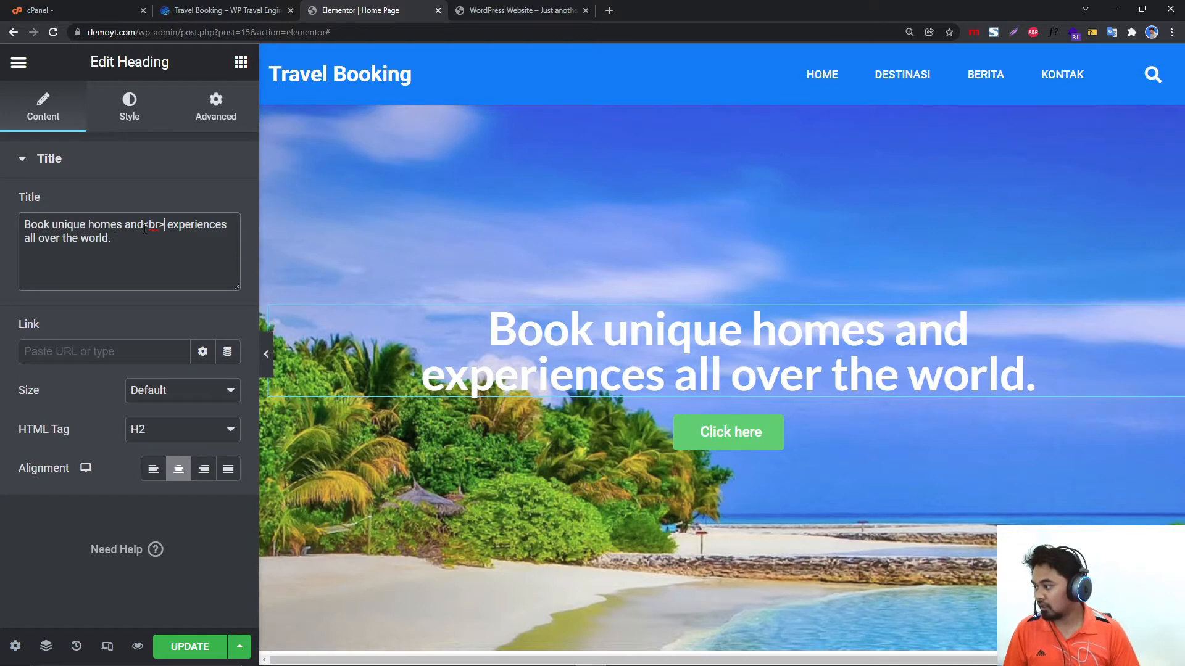
key("BackSpace")
key("BackSpace")
key("BackSpace")
key("BackSpace")
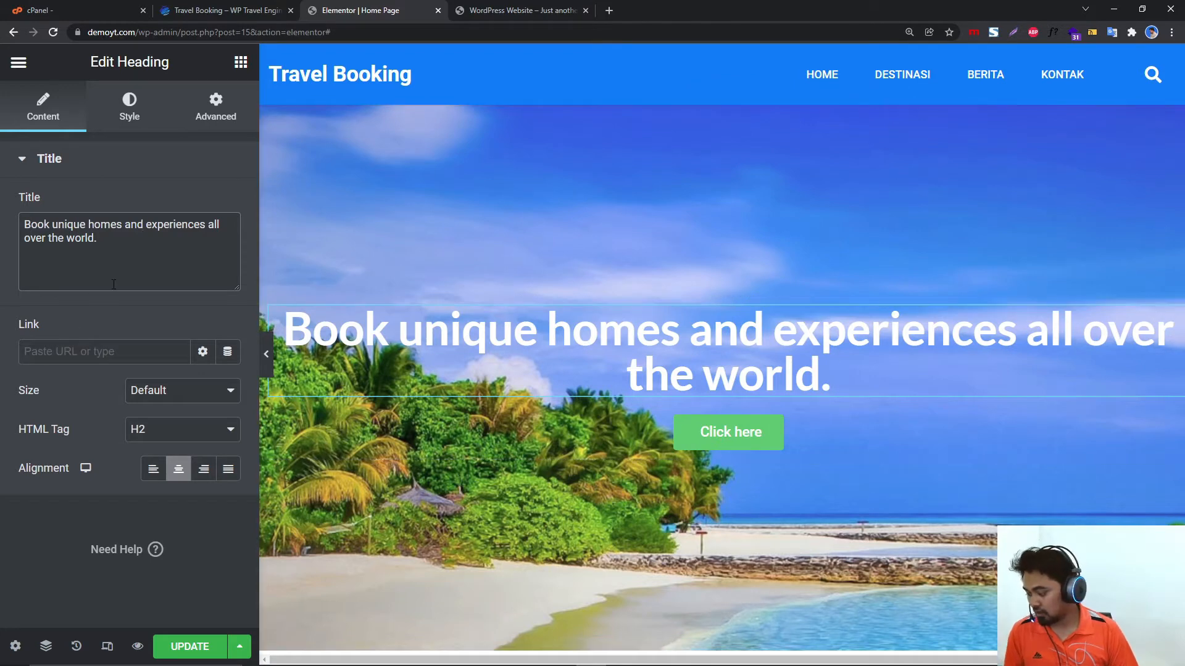
Try to narrow the hero heading with unlinked right and left padding of -150 percent.
key("ctrl+minus")
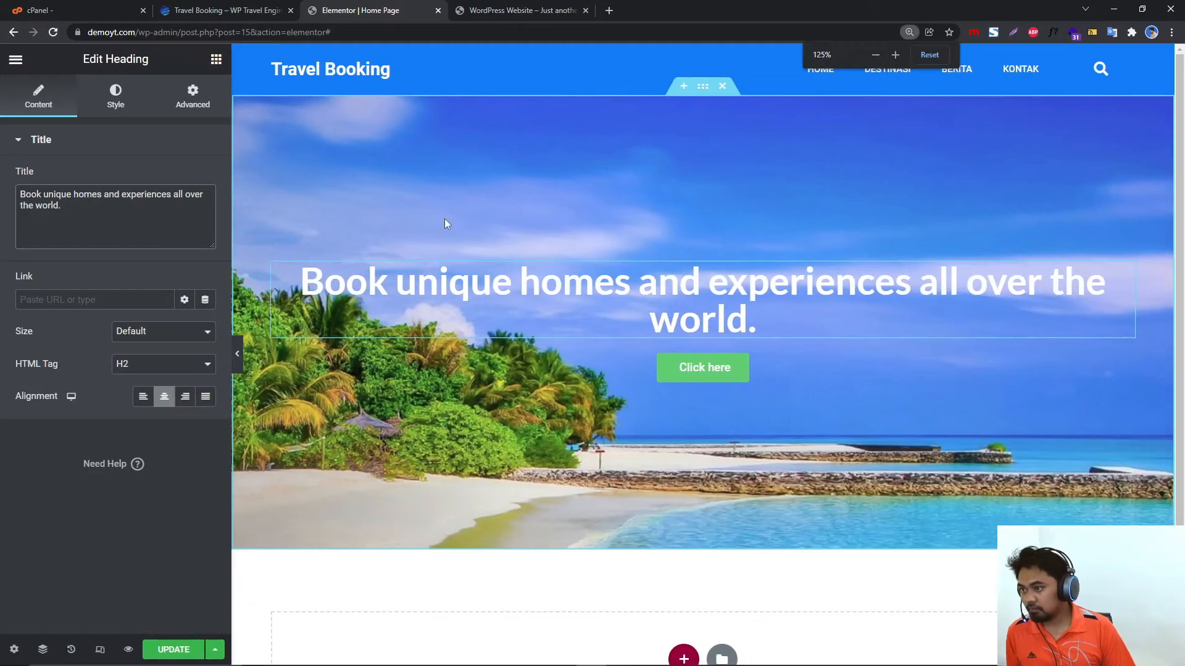
left_click(194, 99)
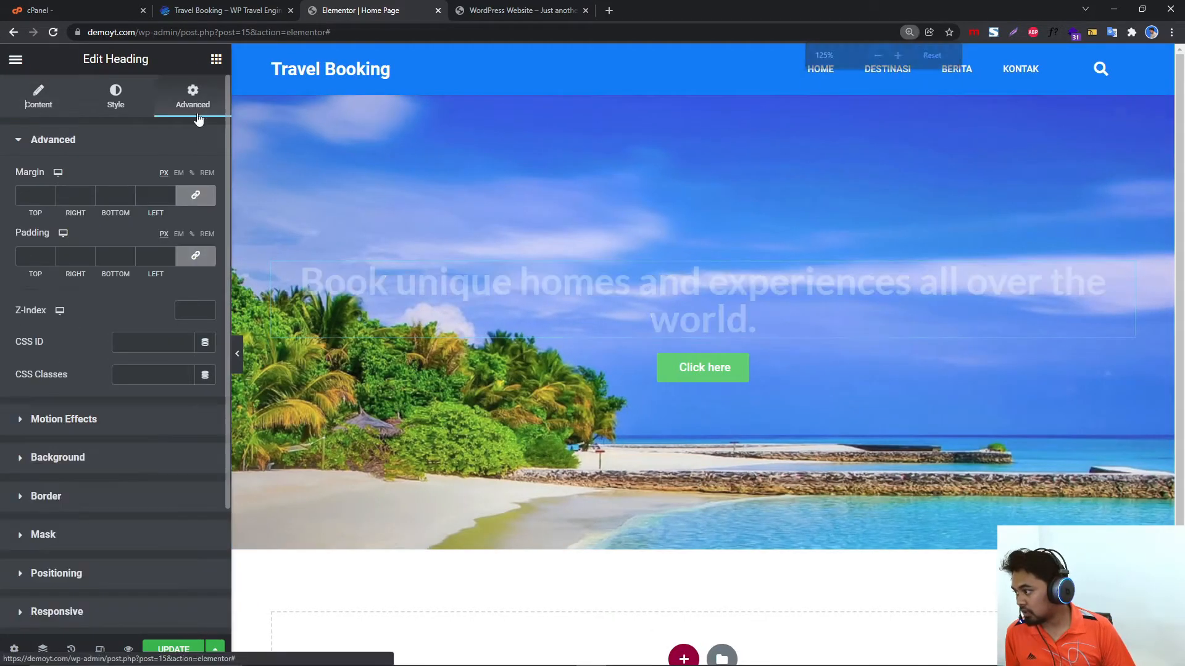
left_click(193, 197)
left_click(193, 257)
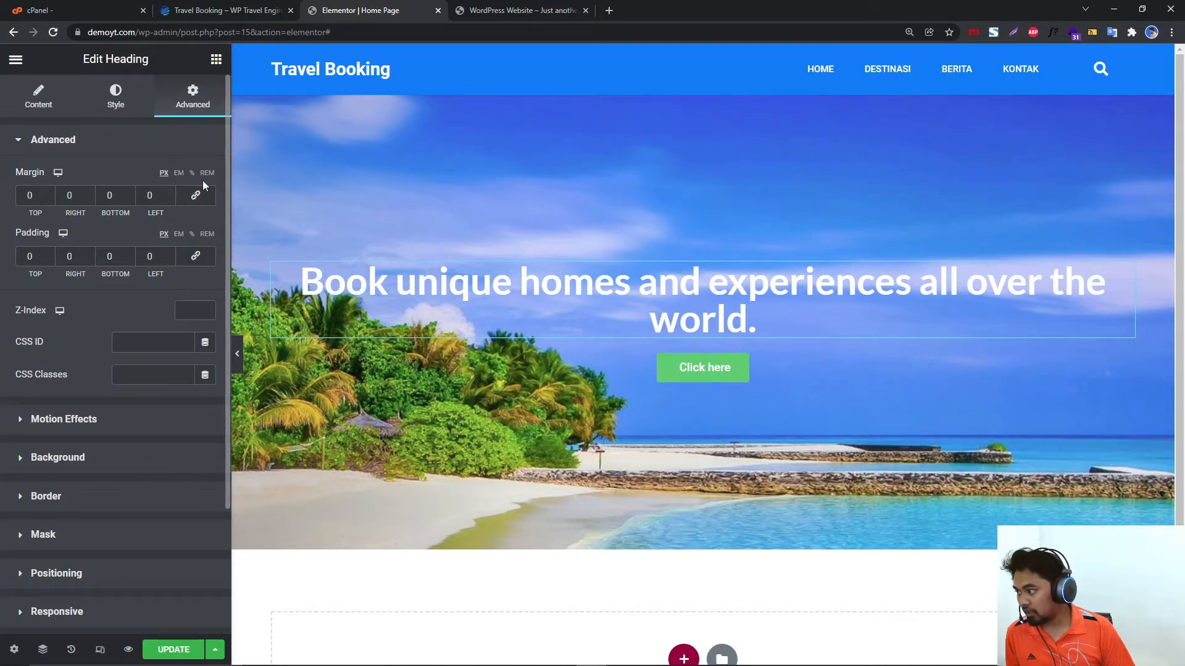
key("BackSpace")
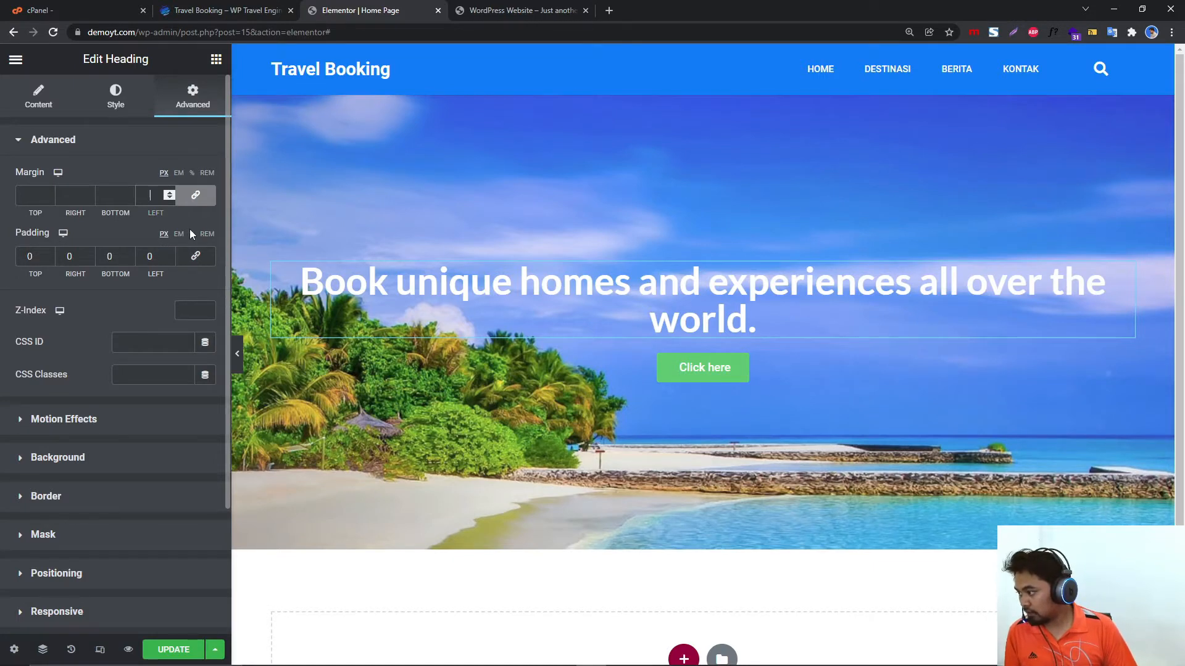
left_click(192, 234)
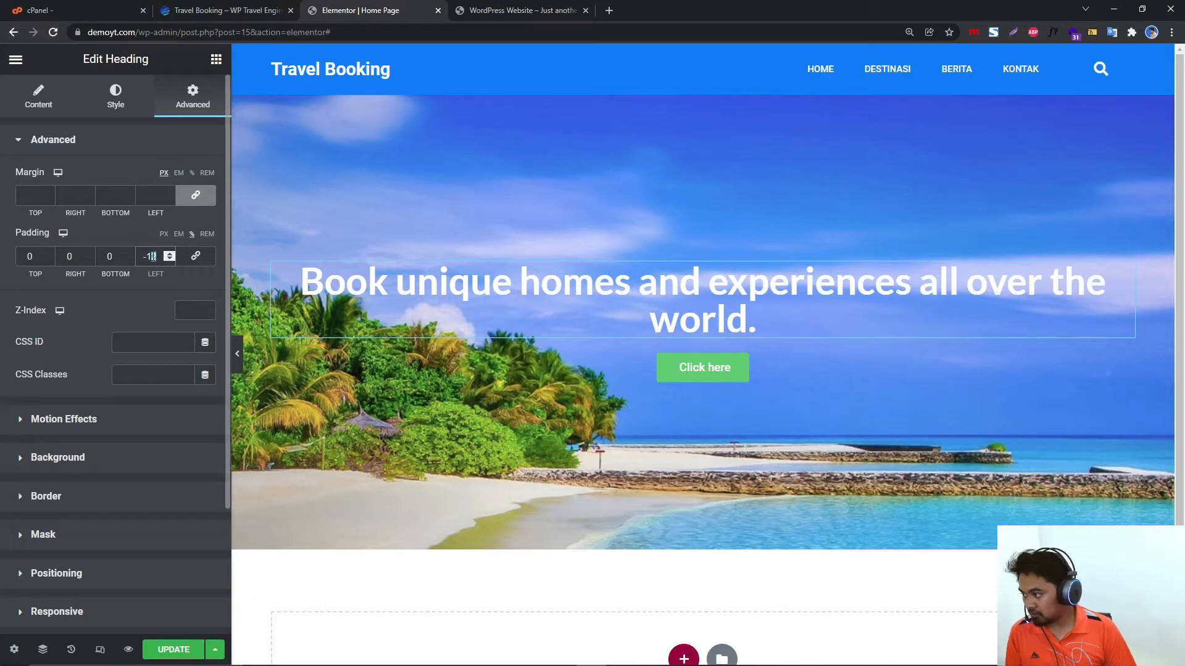
key("BackSpace")
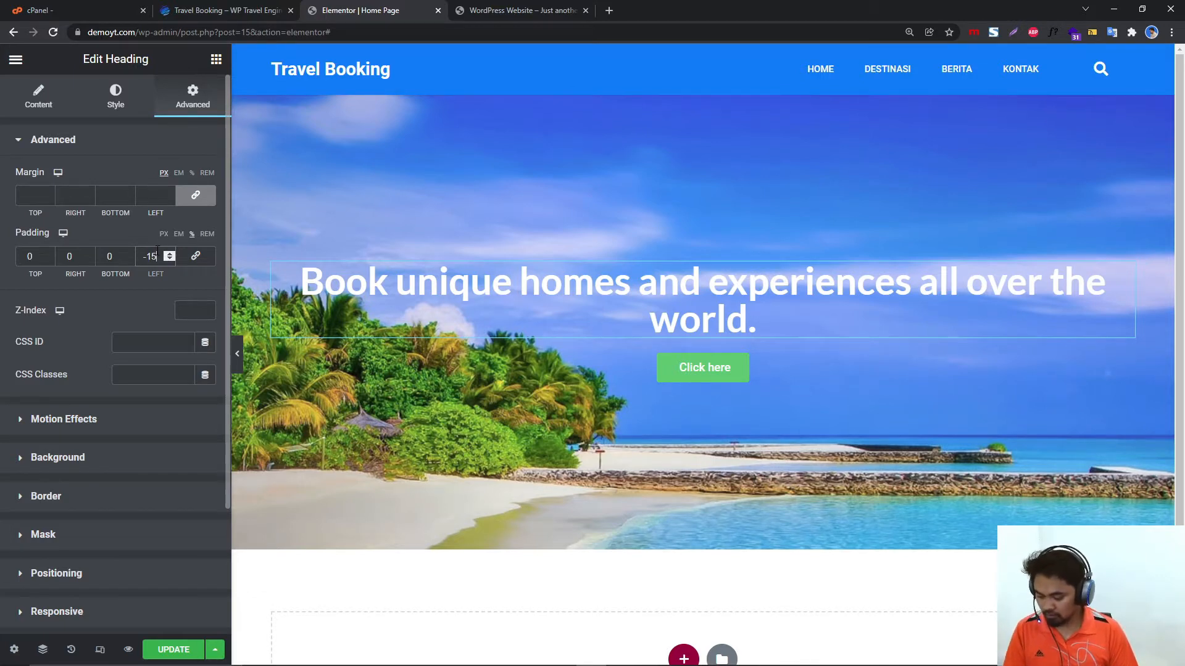
left_click_drag(159, 257, 141, 260)
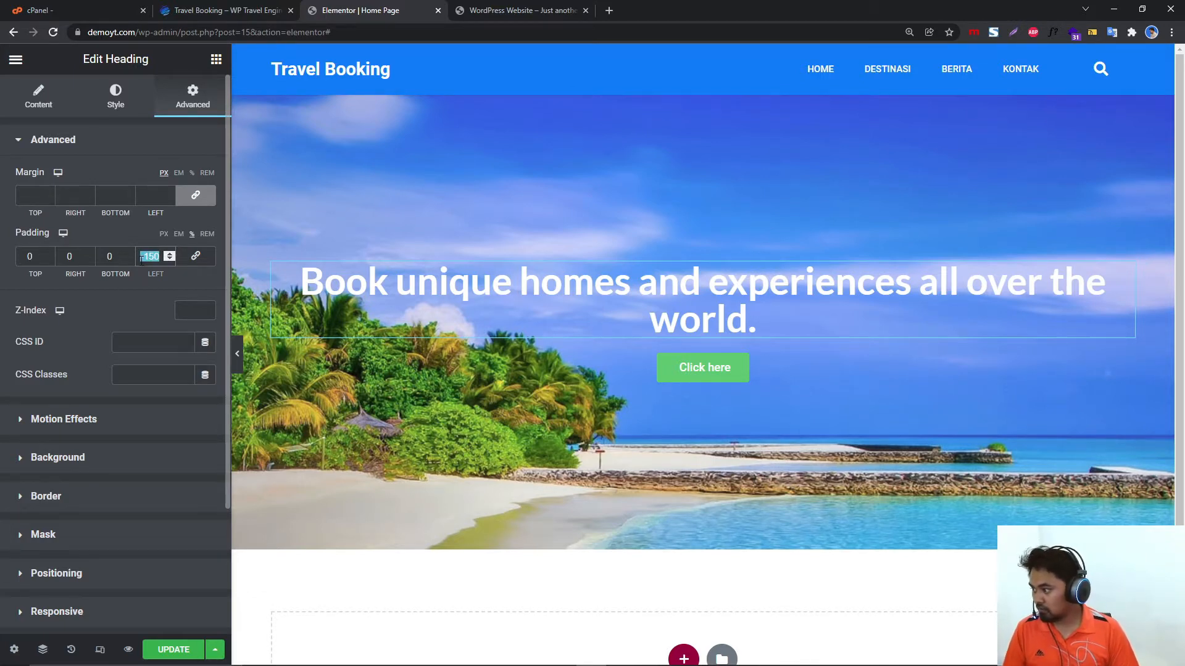
double_click(84, 251)
left_click(128, 306)
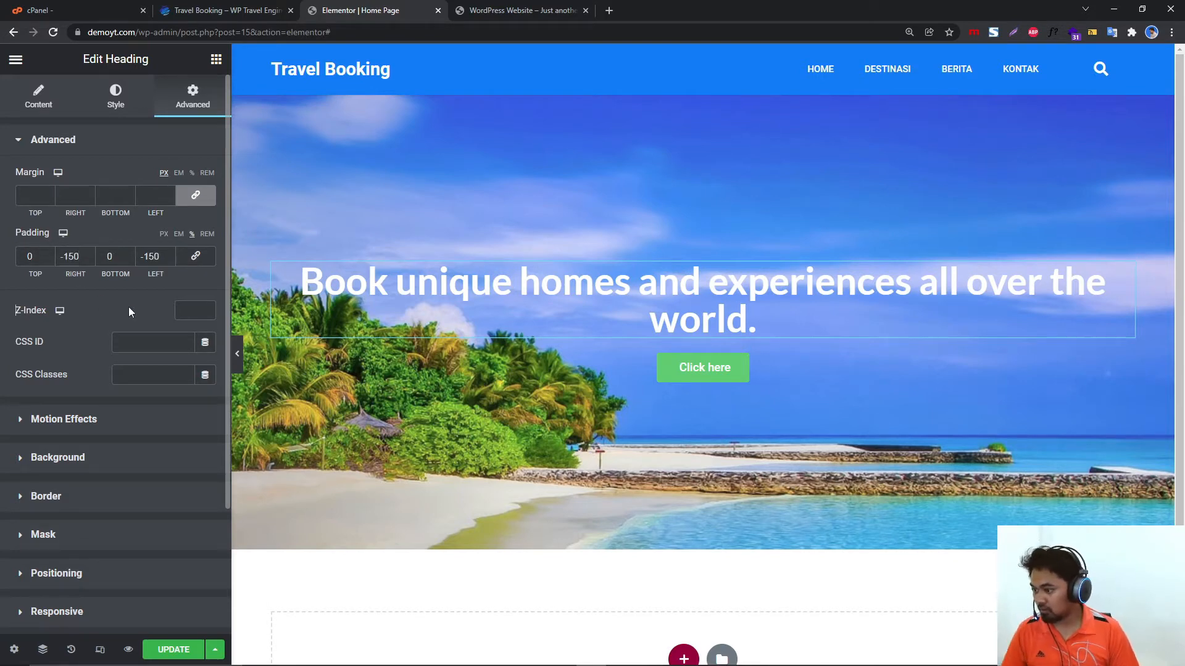
Try other left padding and left margin values on the hero heading and clear its margin and padding.
left_click(171, 254)
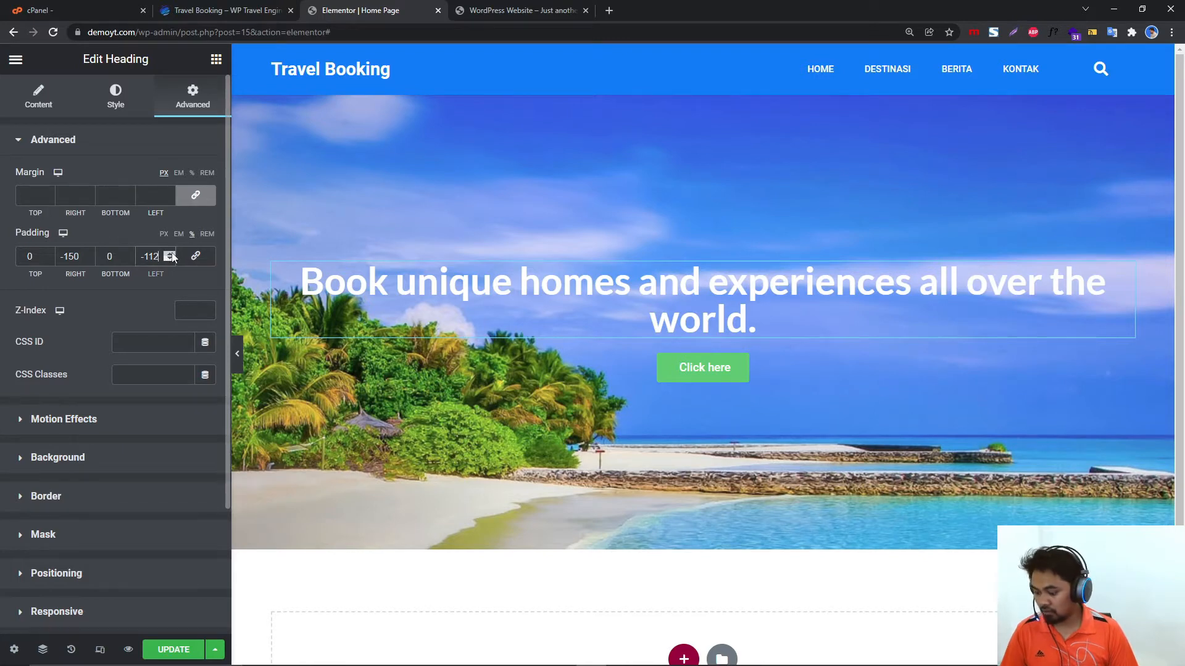
key("BackSpace")
key("BackSpace")
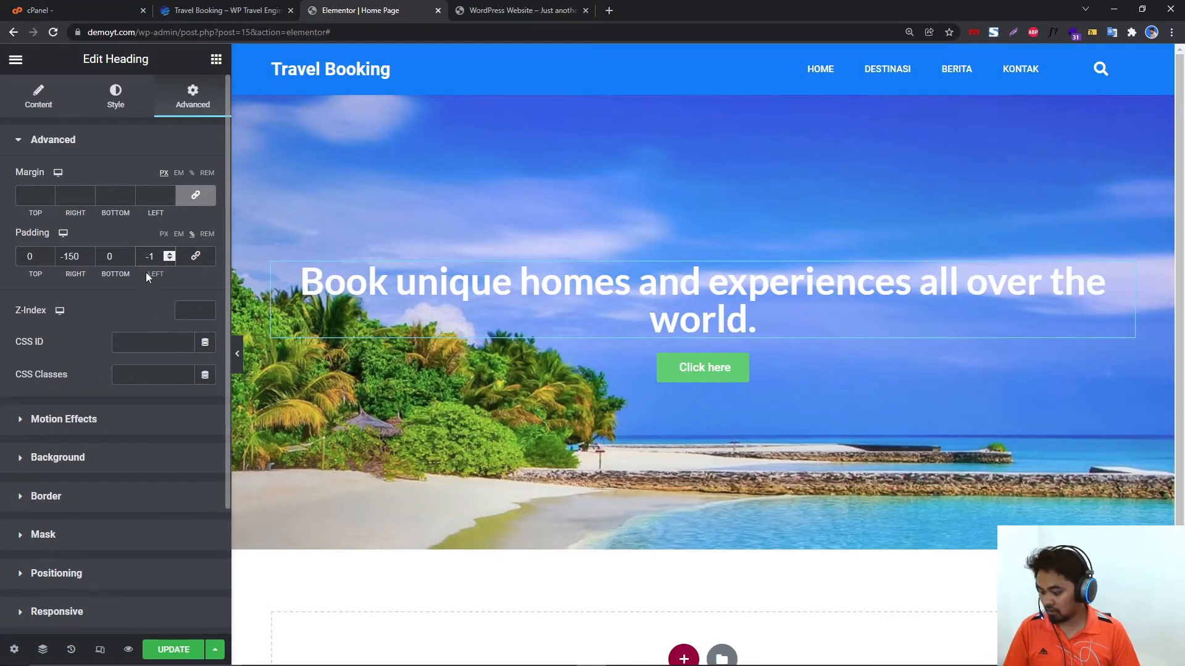
left_click(196, 195)
left_click(170, 194)
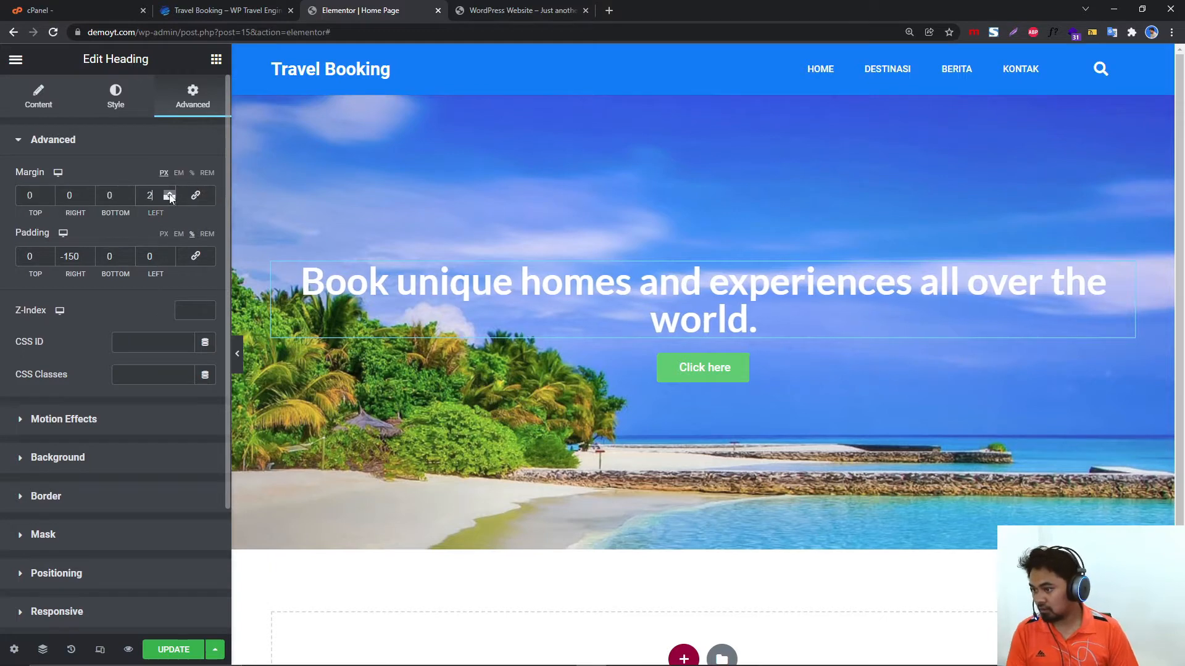
left_click_drag(170, 197, 169, 196)
key("BackSpace")
key("BackSpace")
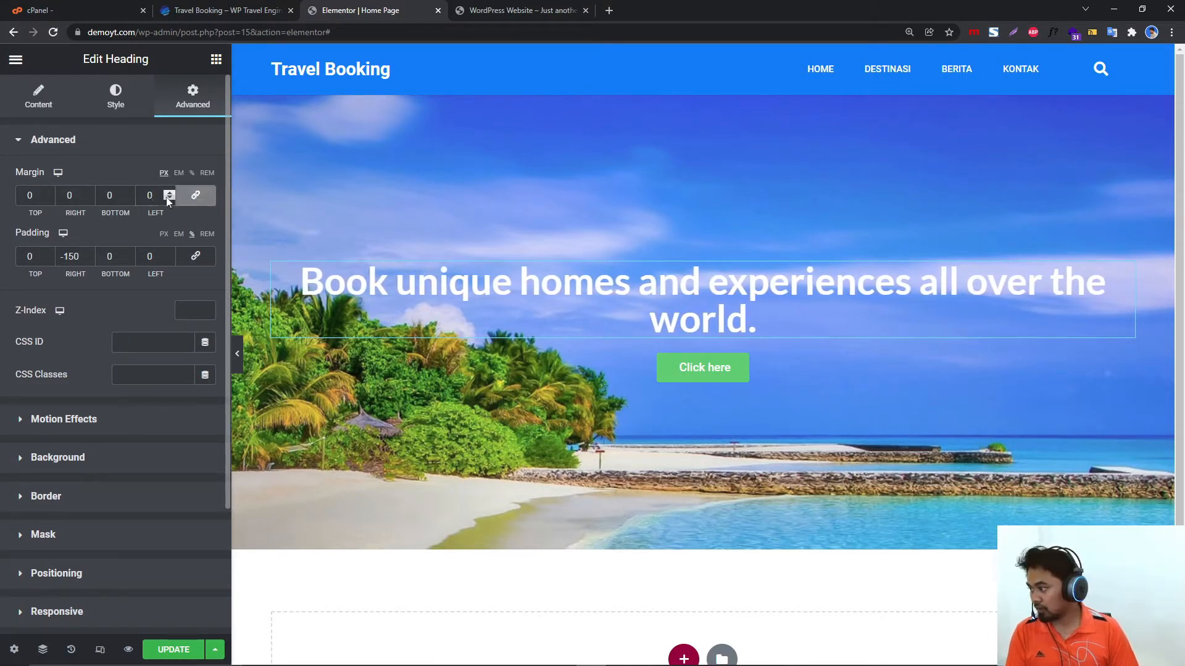
left_click(196, 254)
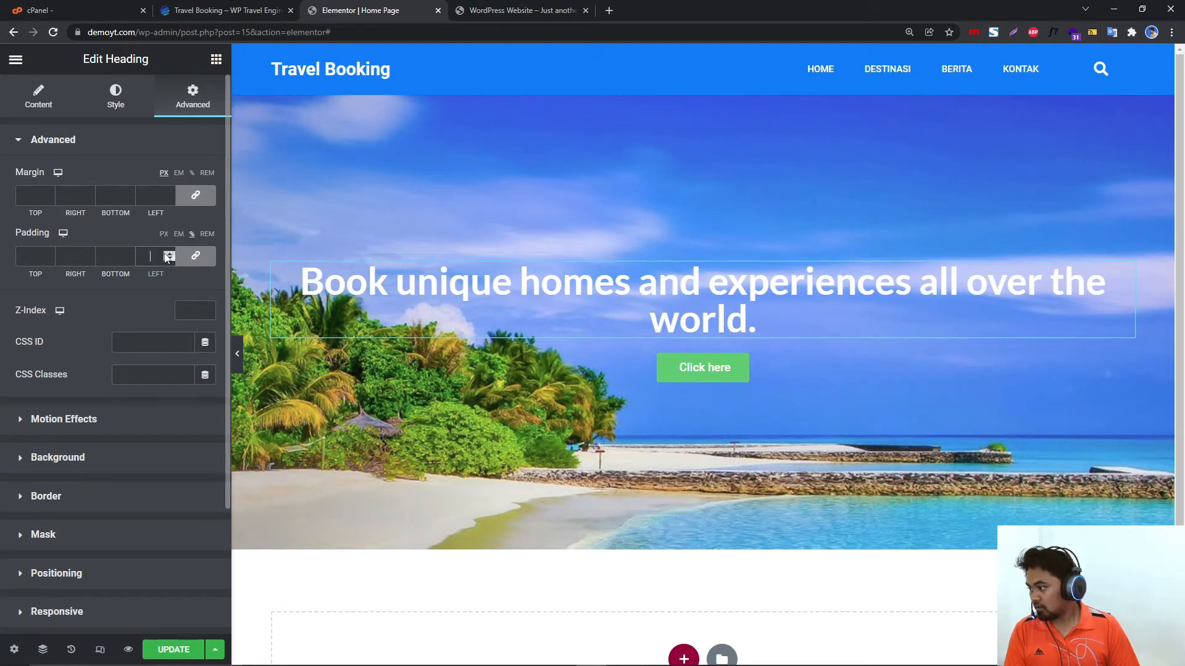
Compare the hero heading's line breaks with the headline on the WP Travel Engine demo page.
left_click(32, 114)
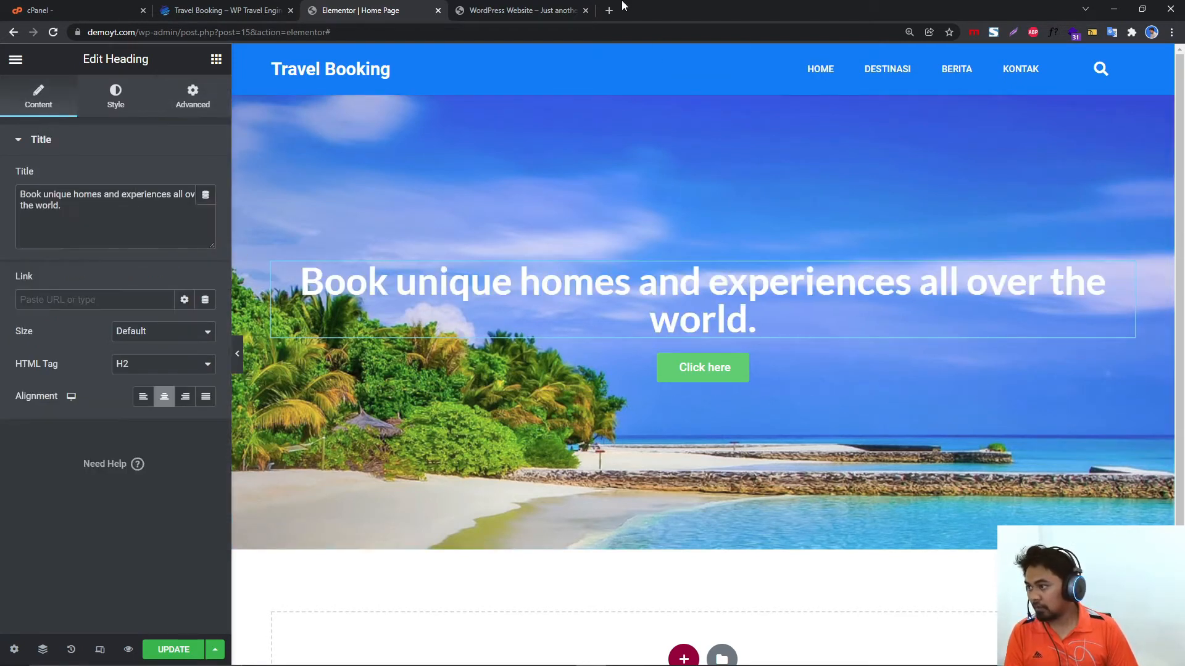
left_click(521, 10)
left_click(238, 12)
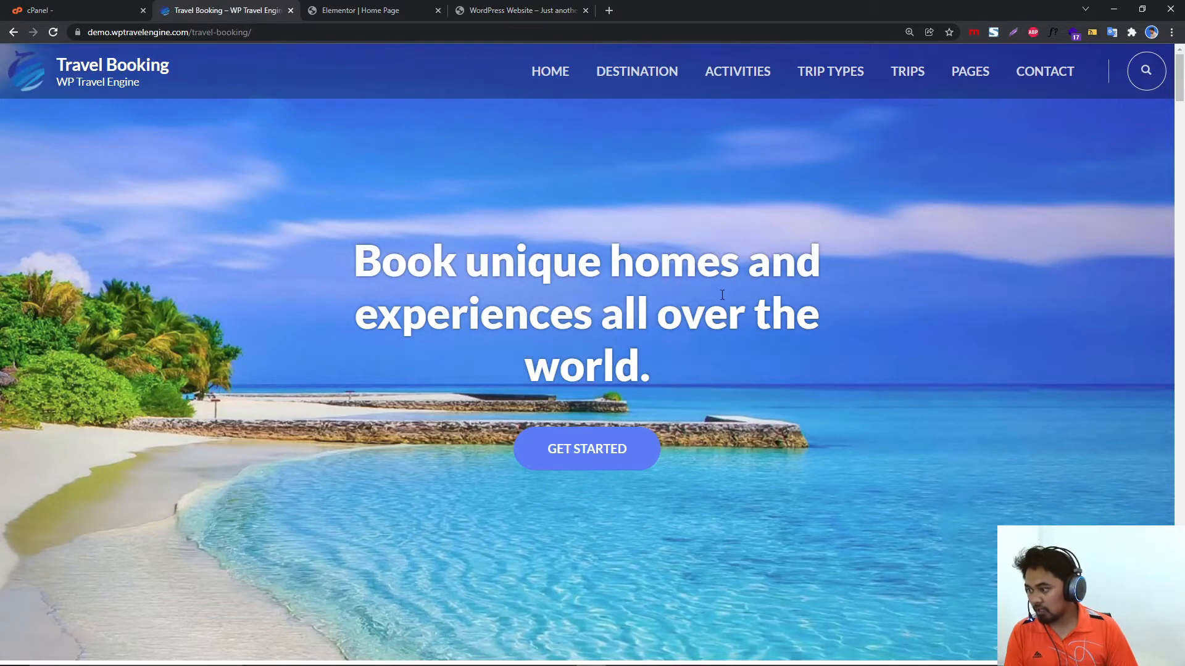
left_click(502, 10)
left_click(244, 13)
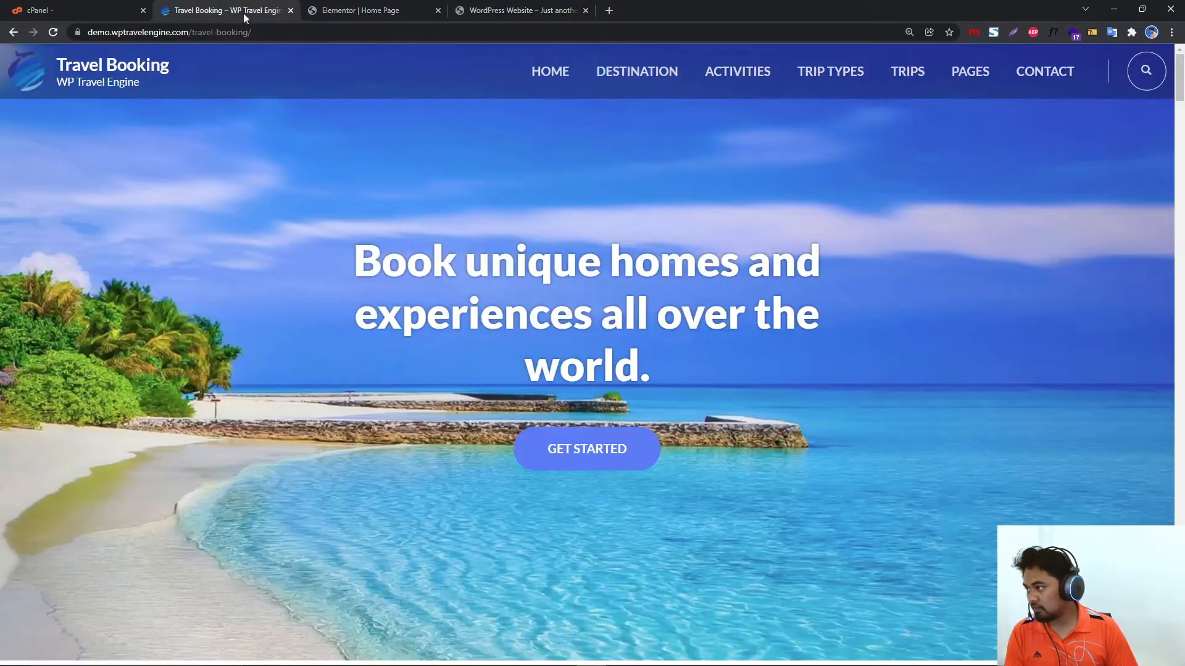
left_click(362, 9)
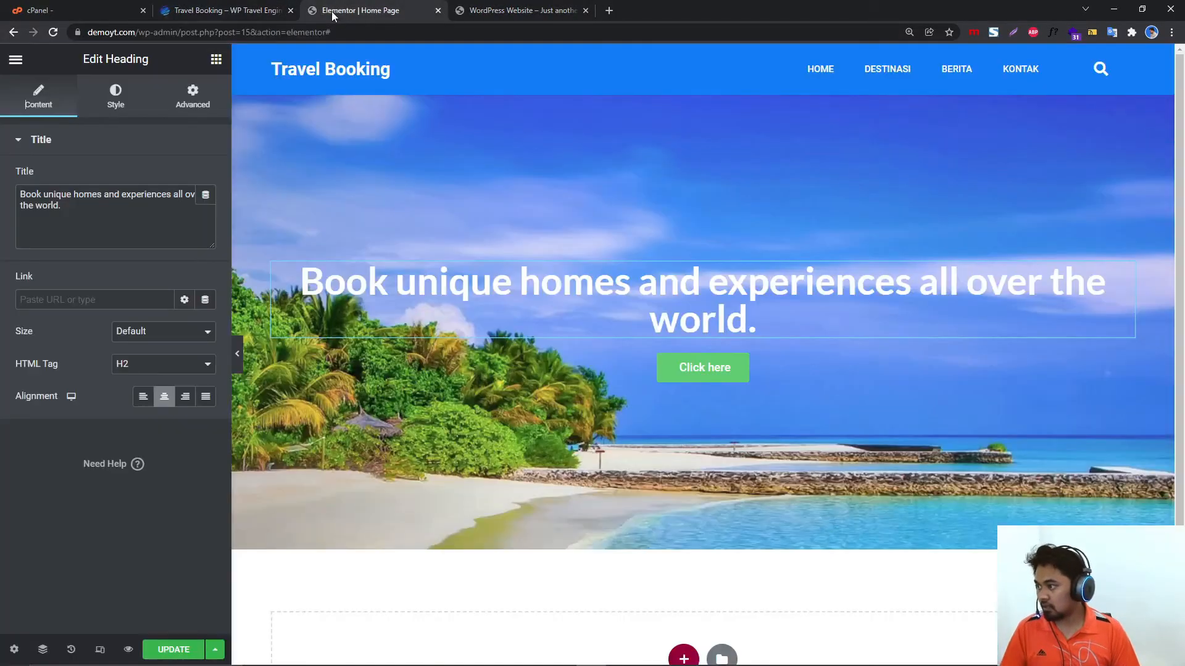
Split the hero heading's title into three lines with <br> after "Book unique homes and" and before "world.".
left_click(119, 197)
type("<br")
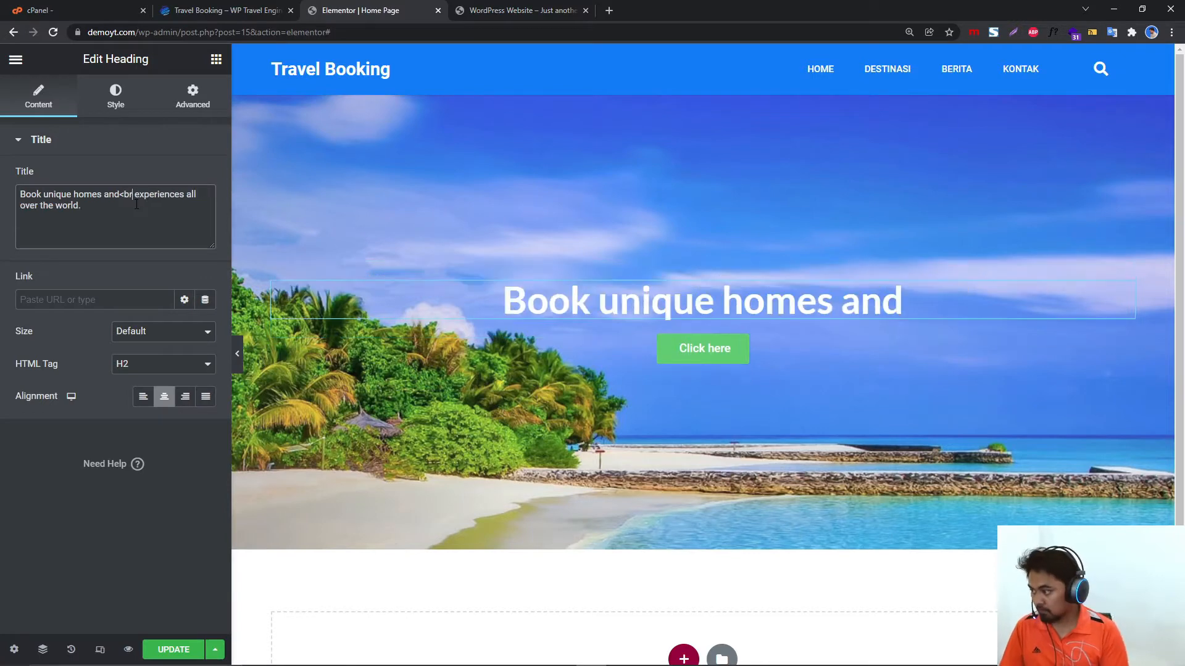
type(">")
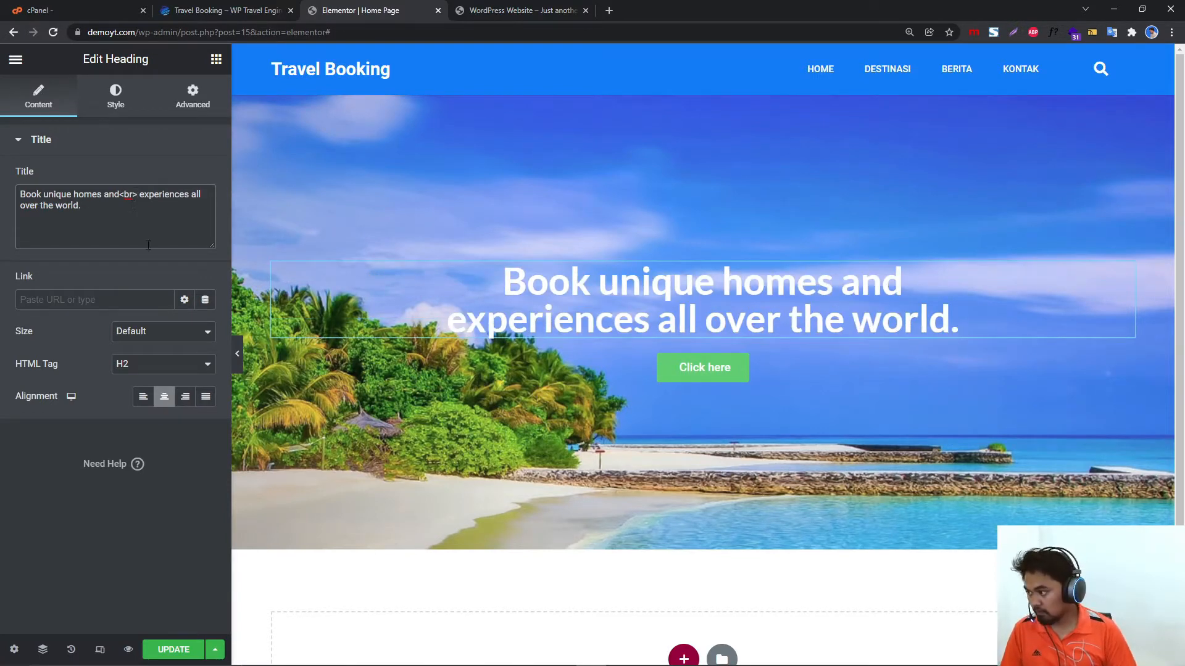
left_click(57, 206)
type("<Br")
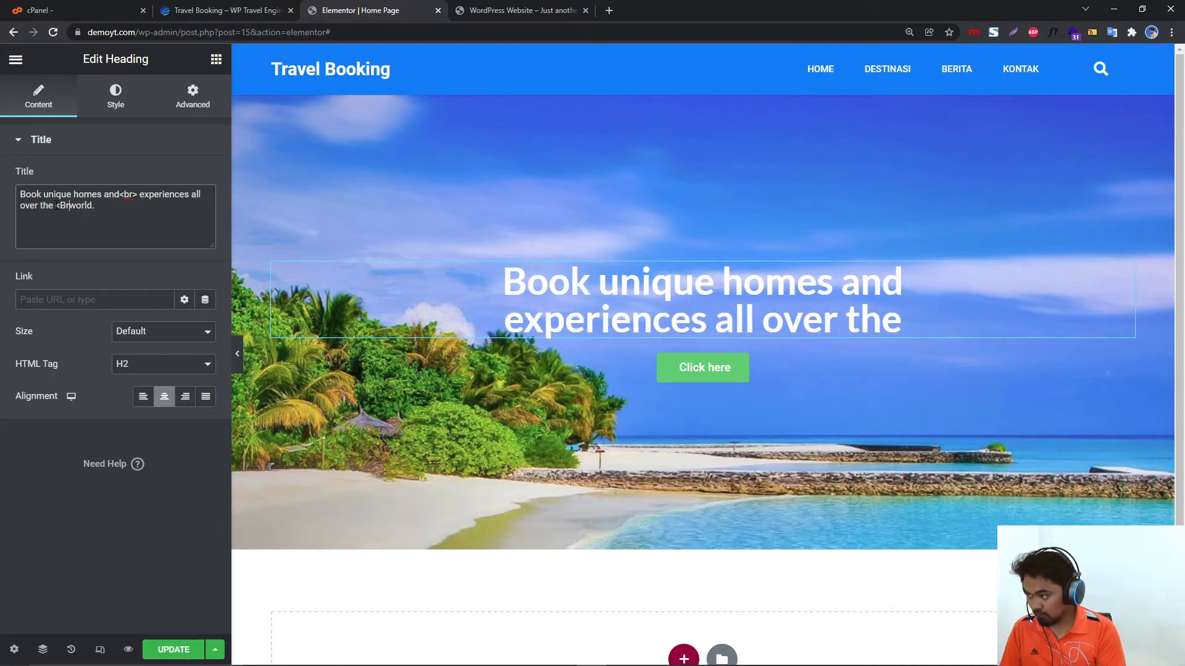
type(">")
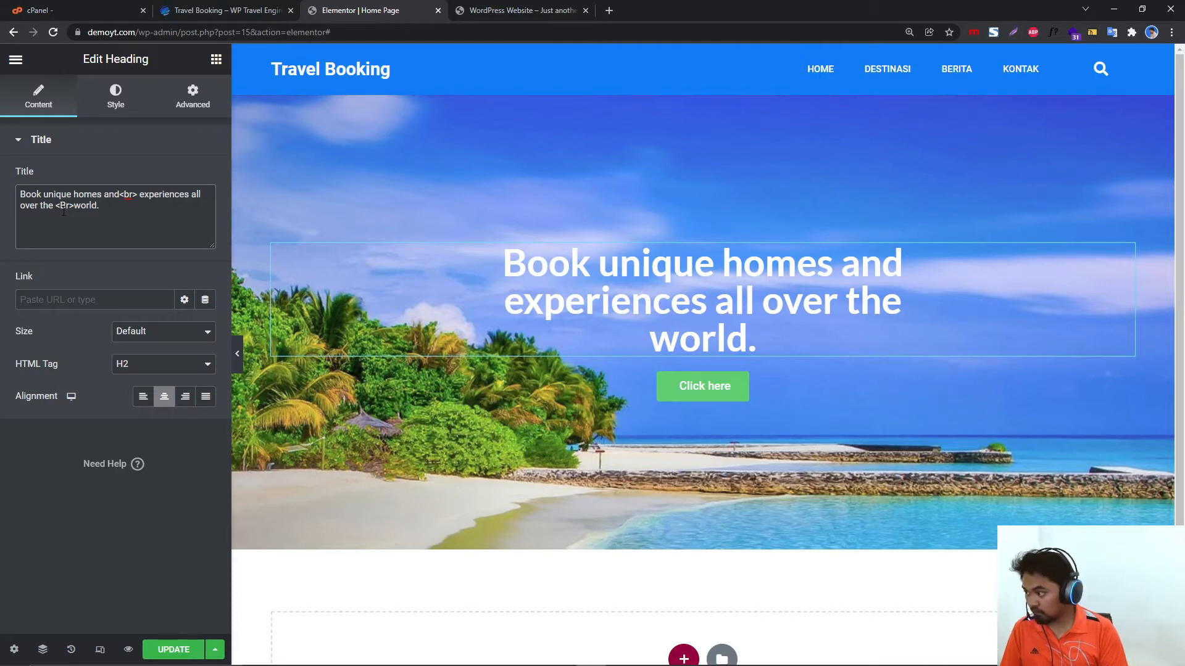
key("BackSpace")
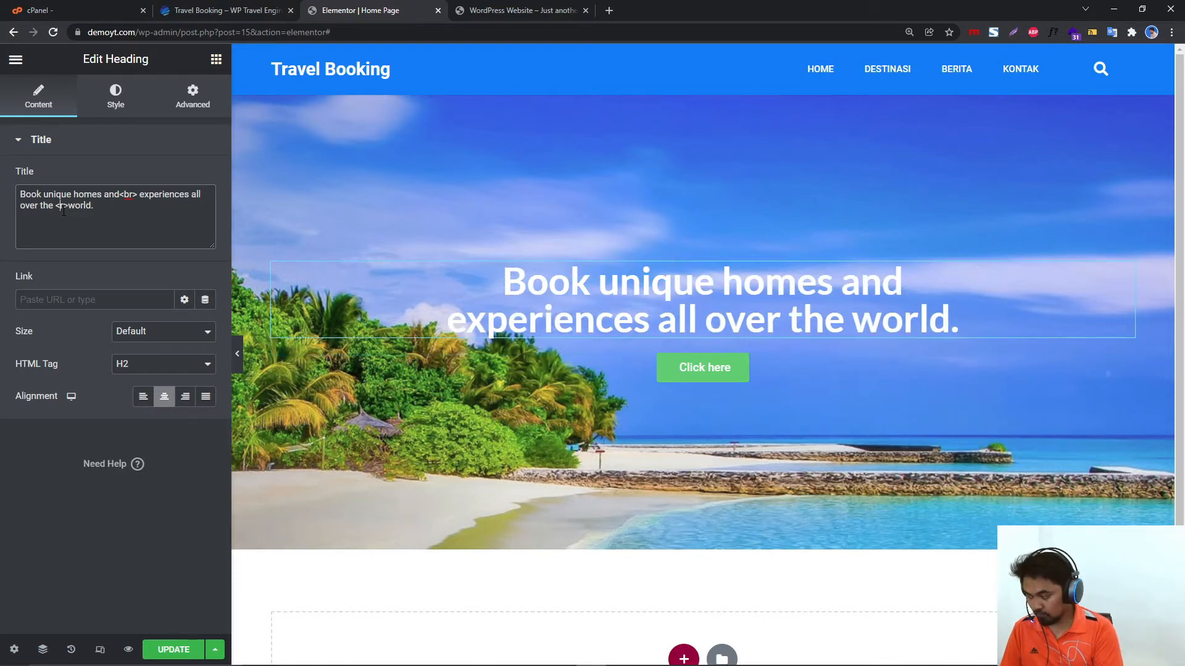
type("b")
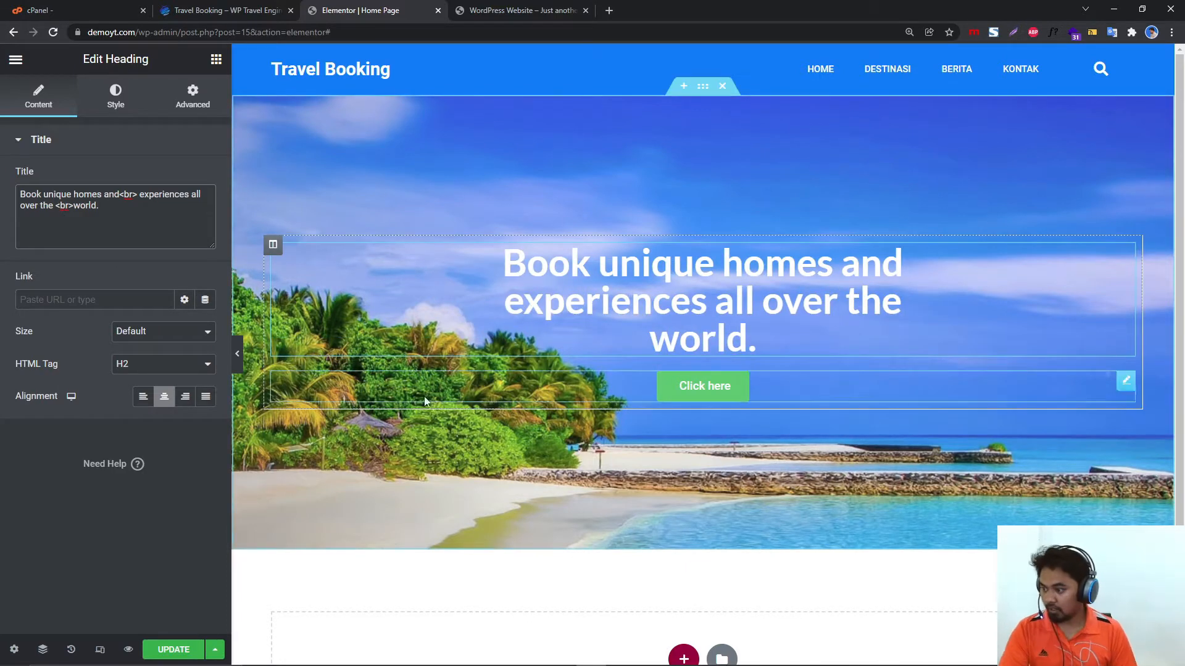
Inspect the GET STARTED button's CSS on the WP Travel Engine demo page and select its color value #5c7cfb.
left_click(522, 10)
left_click(311, 8)
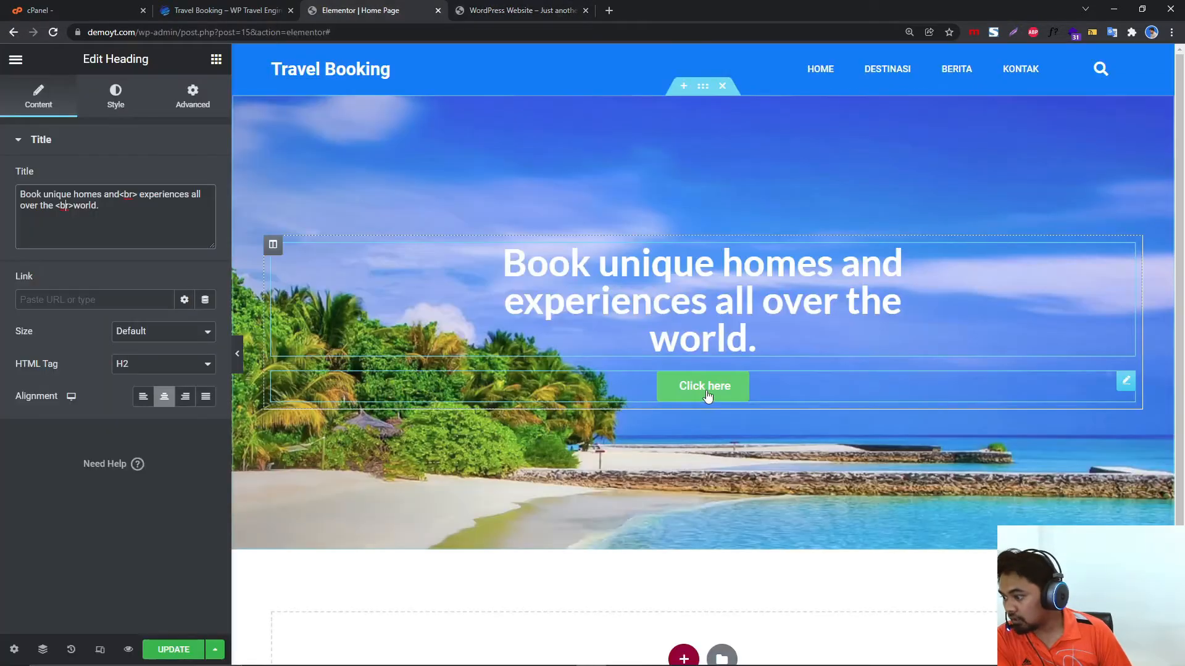
left_click(246, 9)
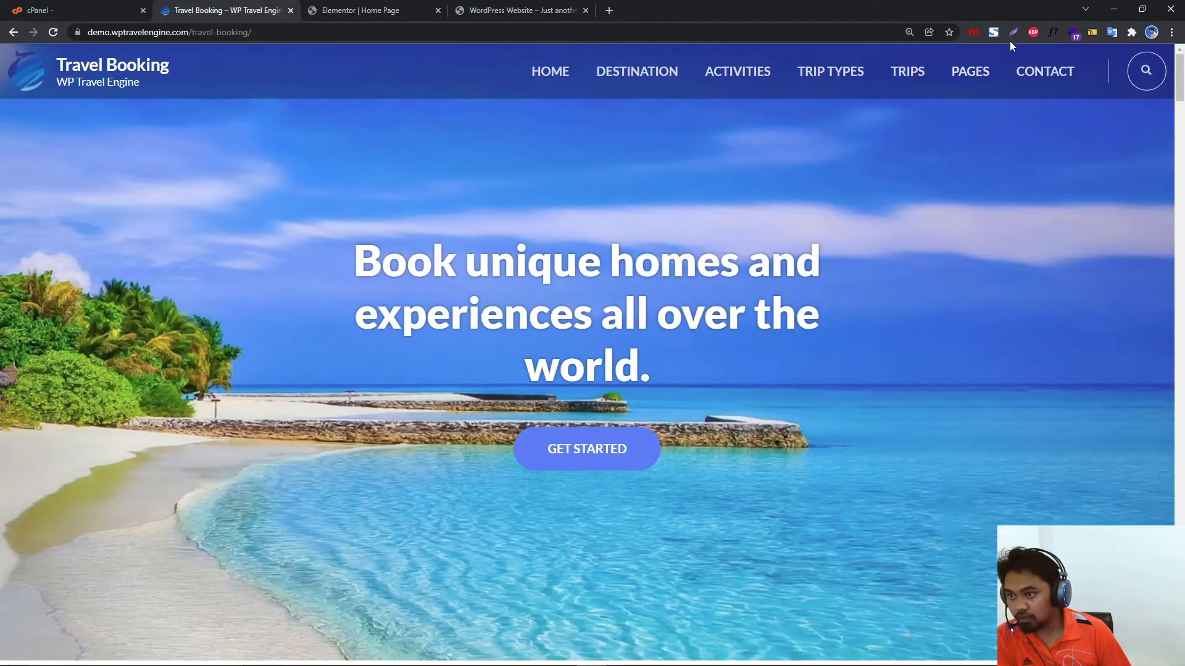
right_click(635, 447)
left_click(861, 405)
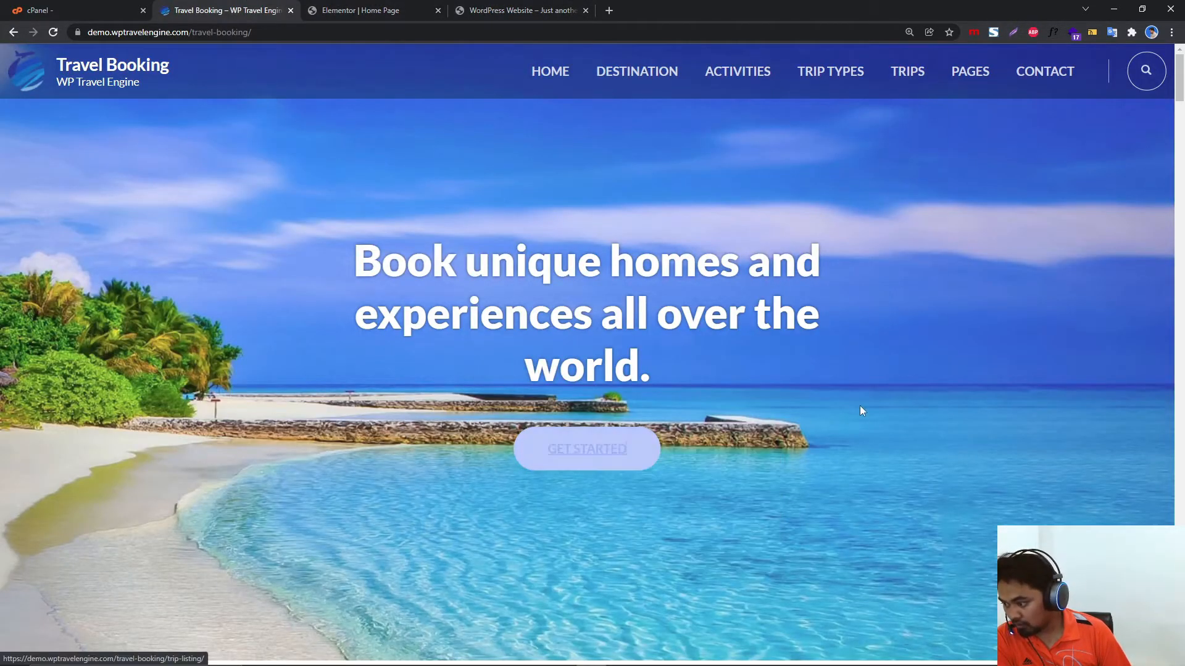
right_click(642, 444)
left_click(685, 552)
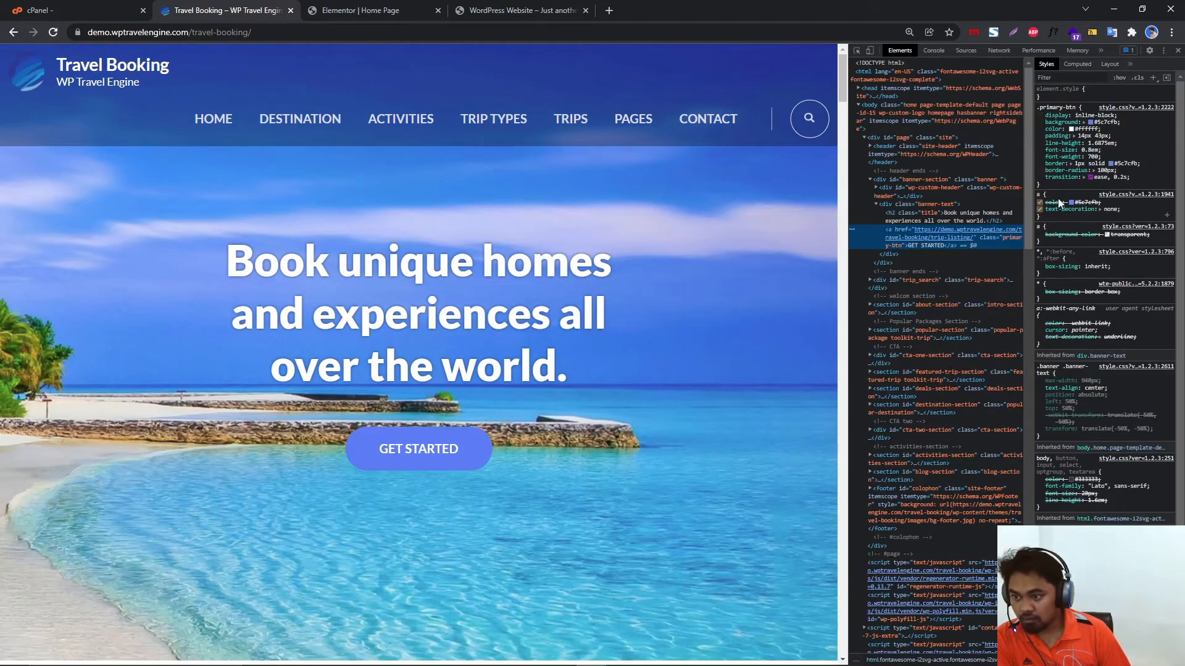
left_click(1077, 202)
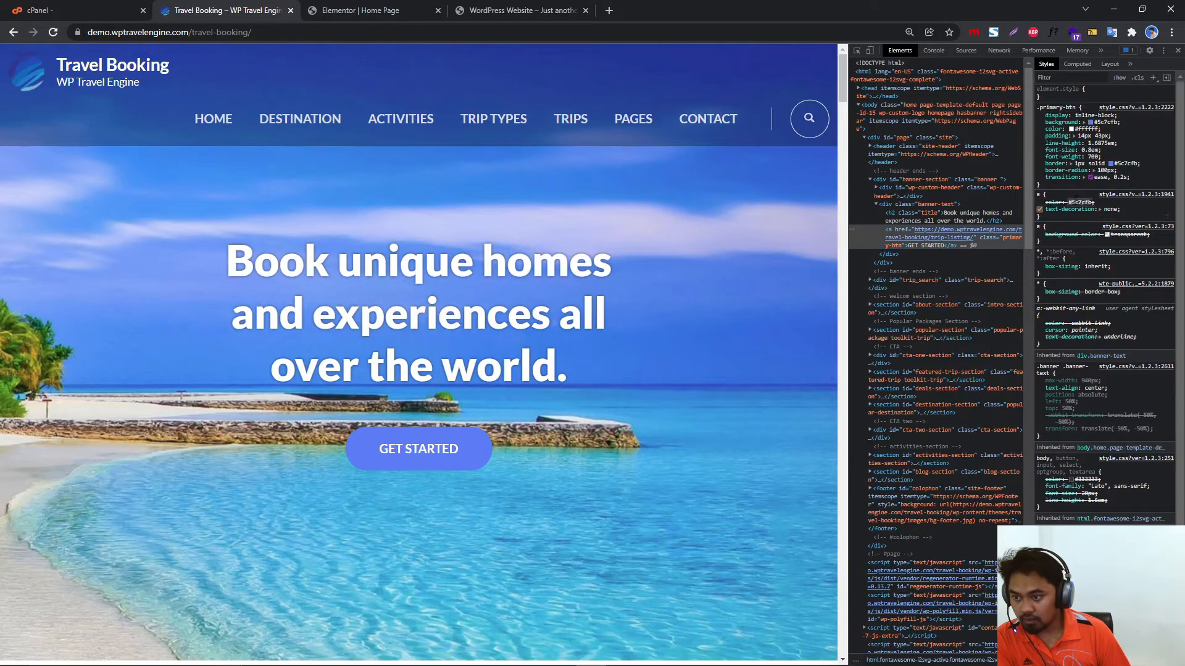
Return to the Elementor home page and set the "Click here" button's normal background to the site's blue global color.
left_click(374, 10)
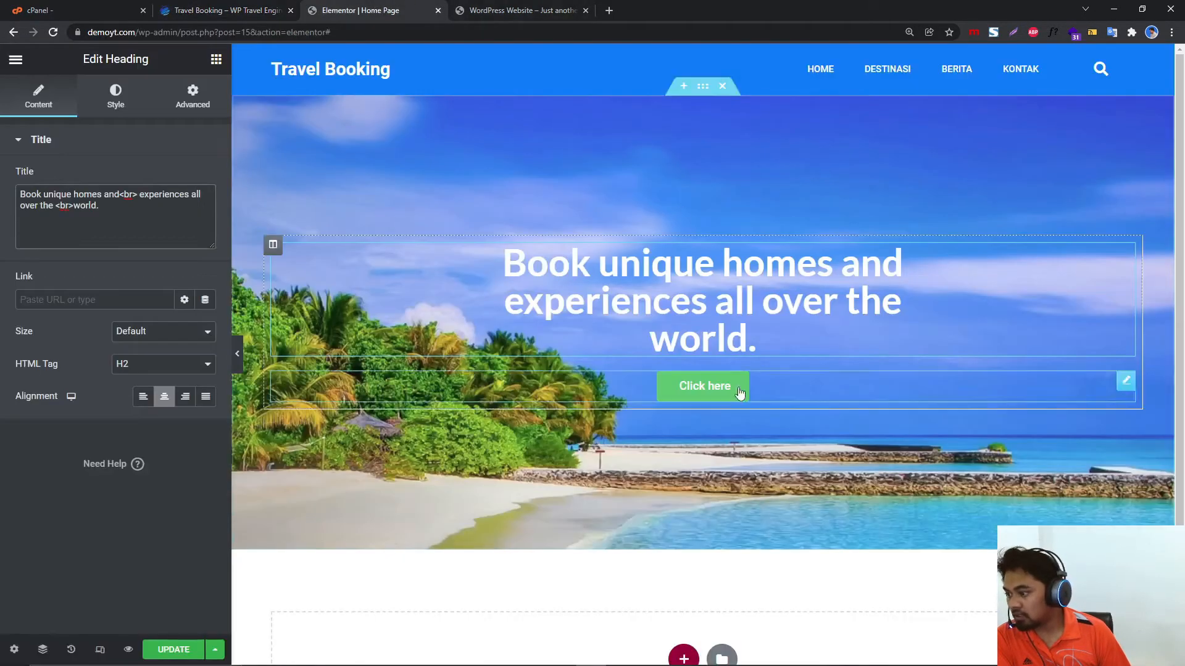
left_click(537, 10)
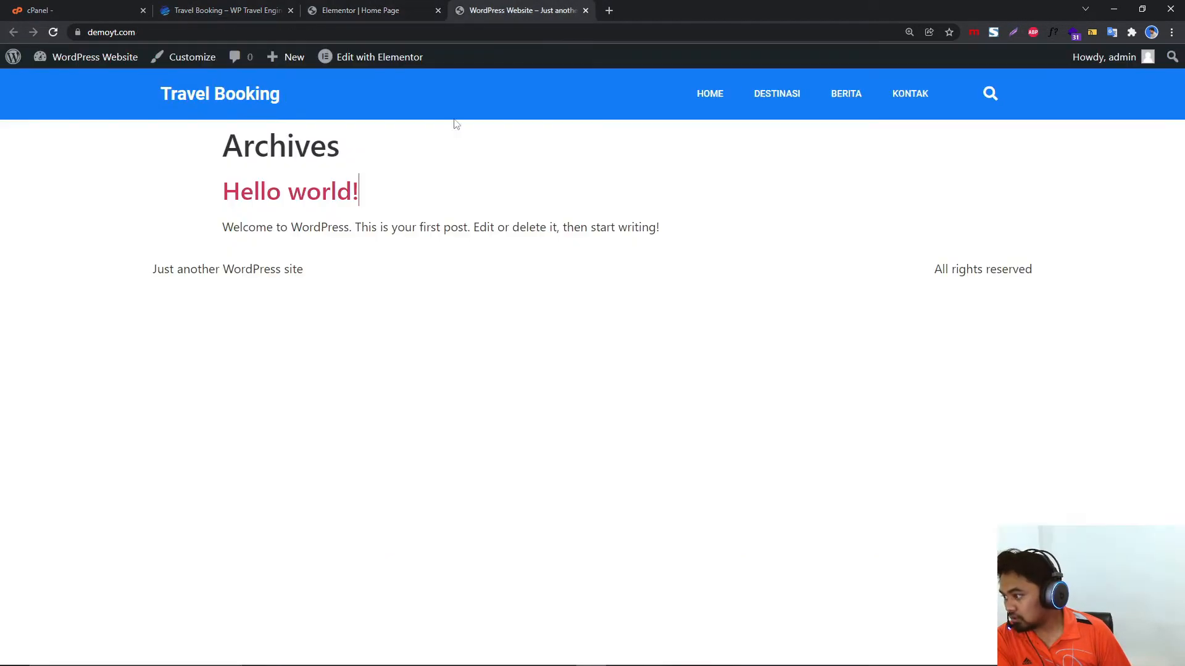
left_click(385, 6)
left_click(256, 5)
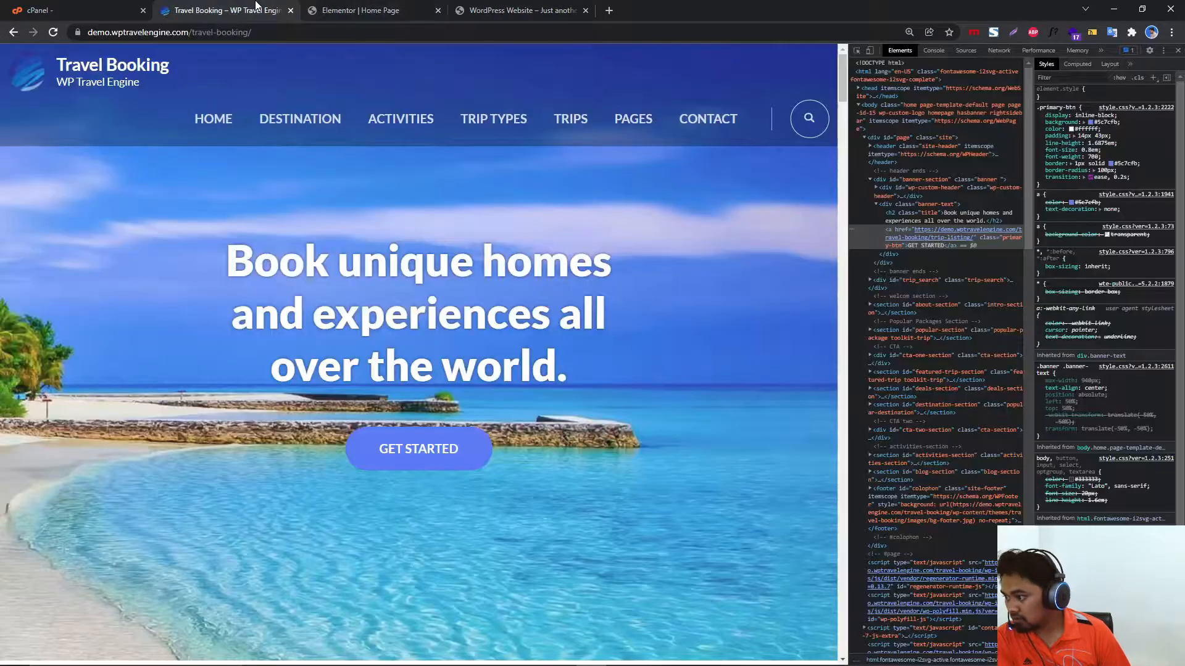
left_click(377, 7)
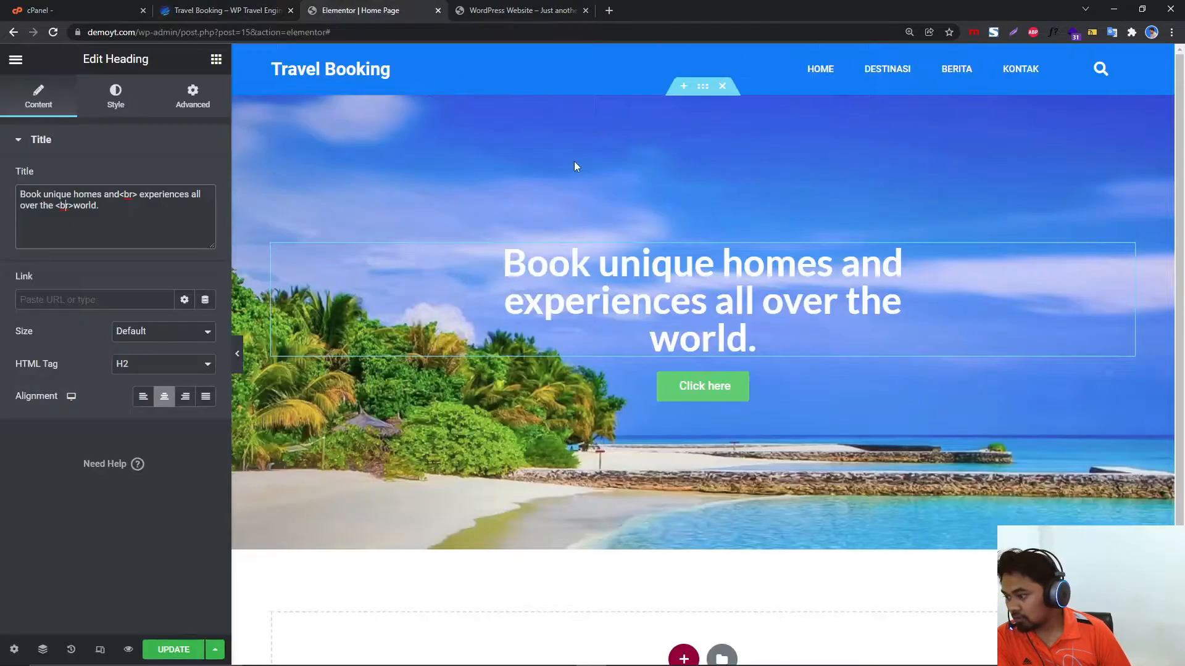
left_click(766, 389)
left_click(117, 99)
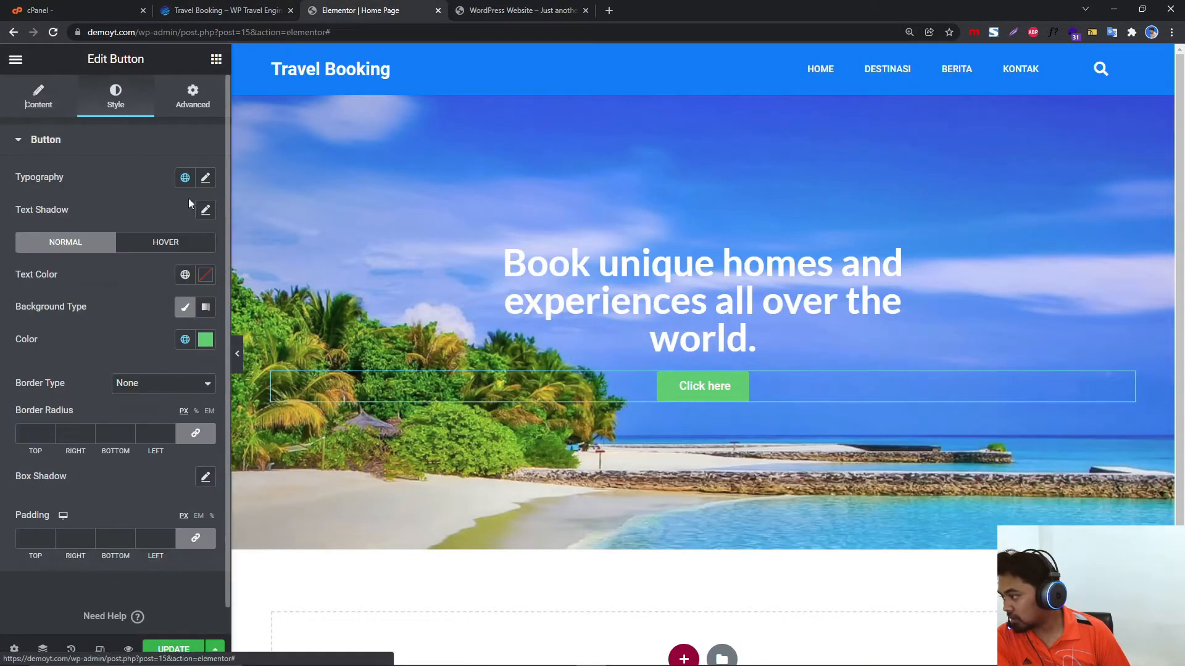
left_click(184, 340)
left_click(122, 519)
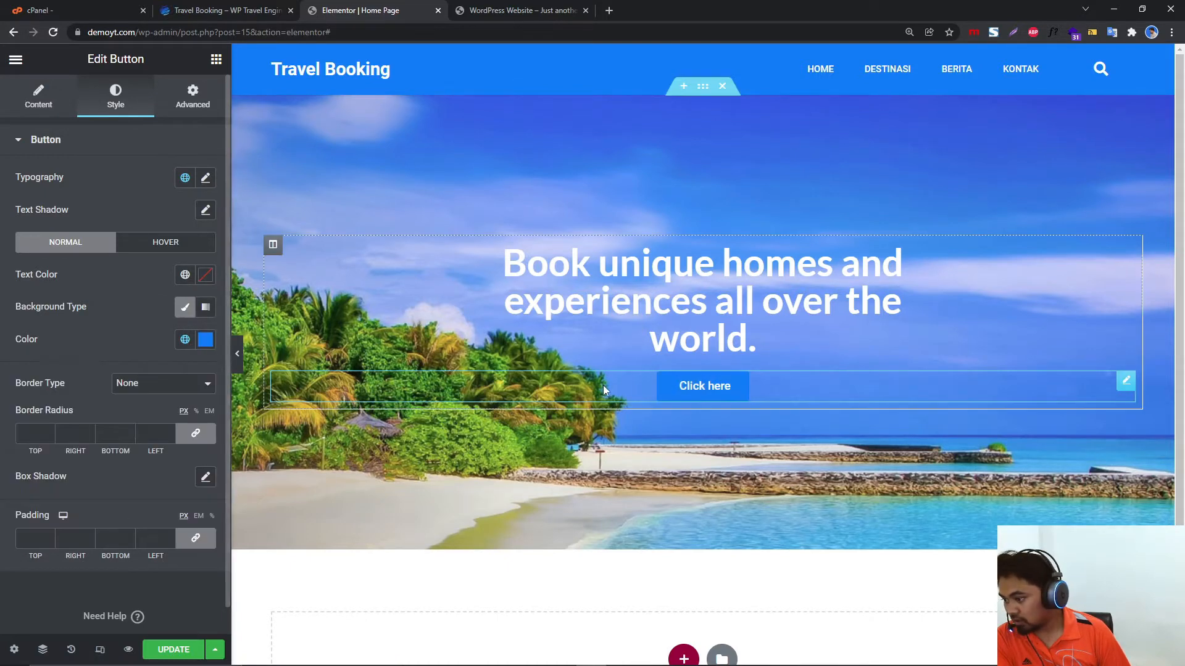
Set the "Click here" button's hover text color to white.
left_click(166, 242)
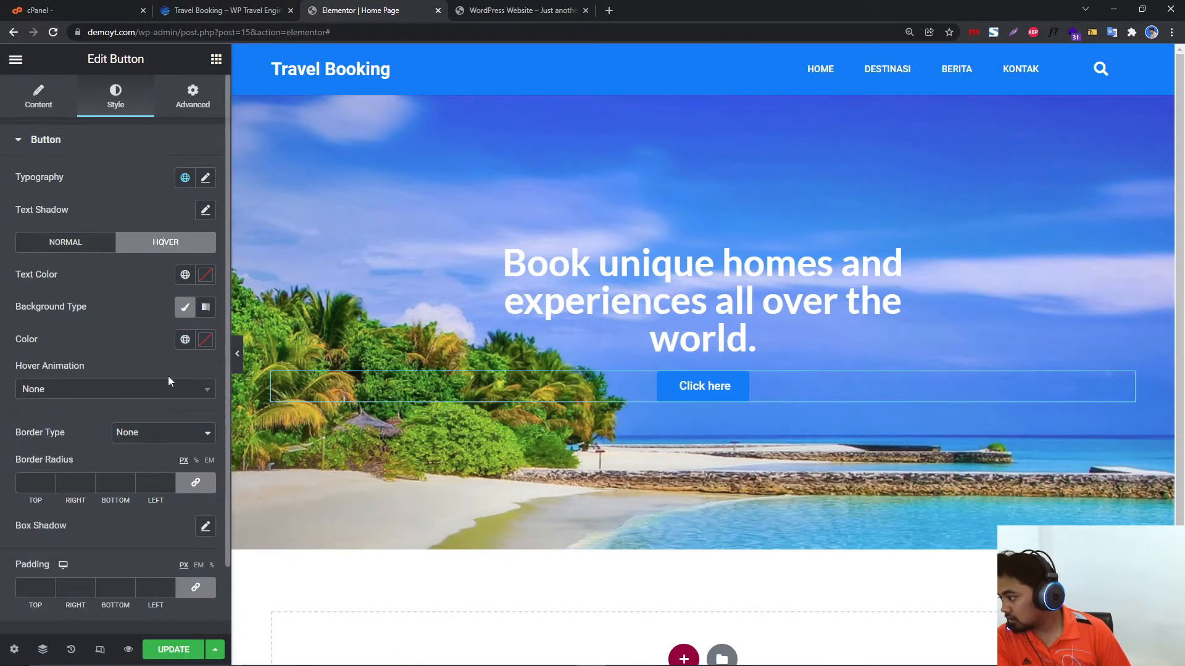
left_click(185, 275)
left_click(205, 274)
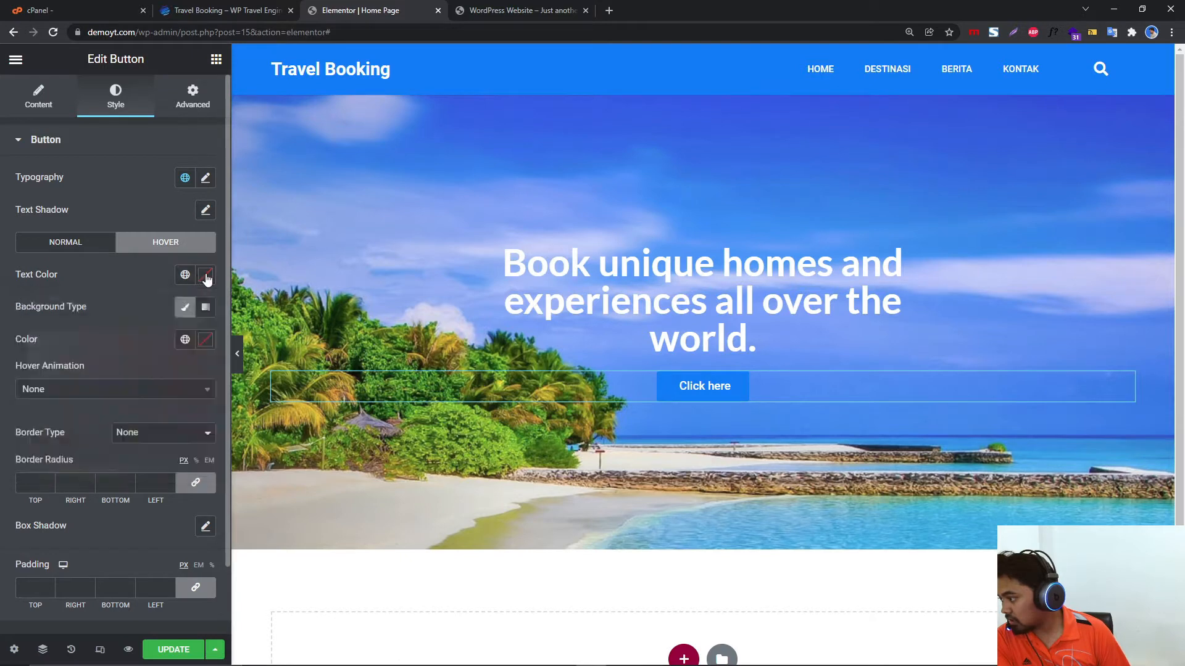
left_click(156, 288)
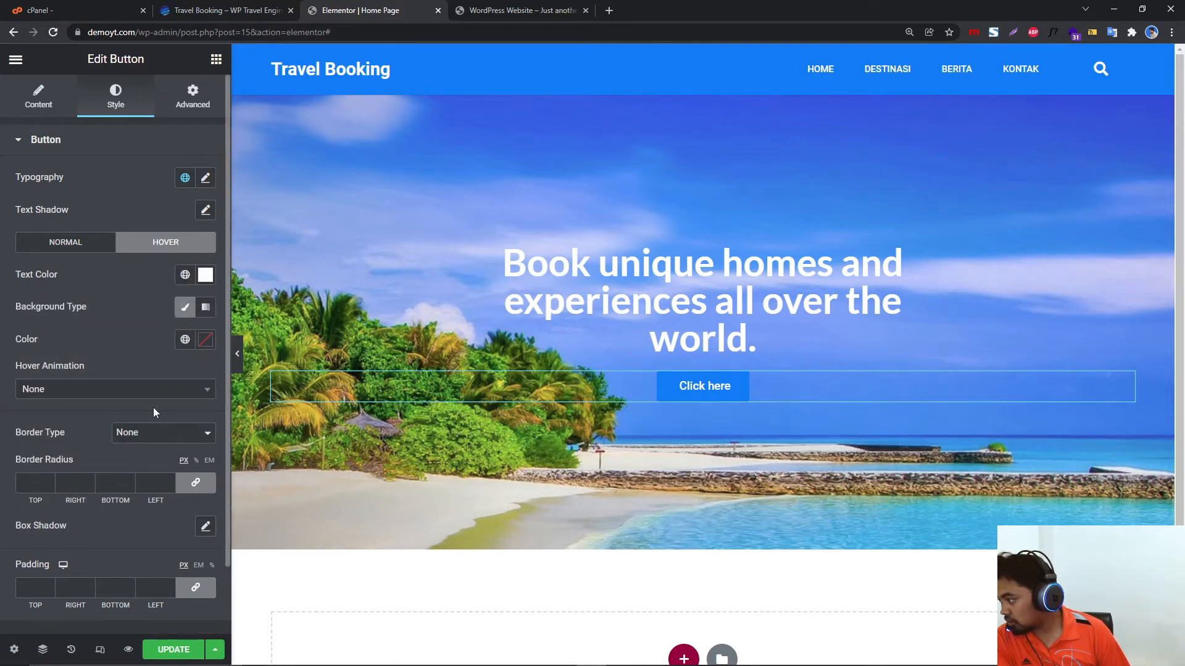
Give the "Click here" button a solid border with a width of 1 on all four sides.
left_click(147, 390)
left_click(146, 364)
left_click(146, 432)
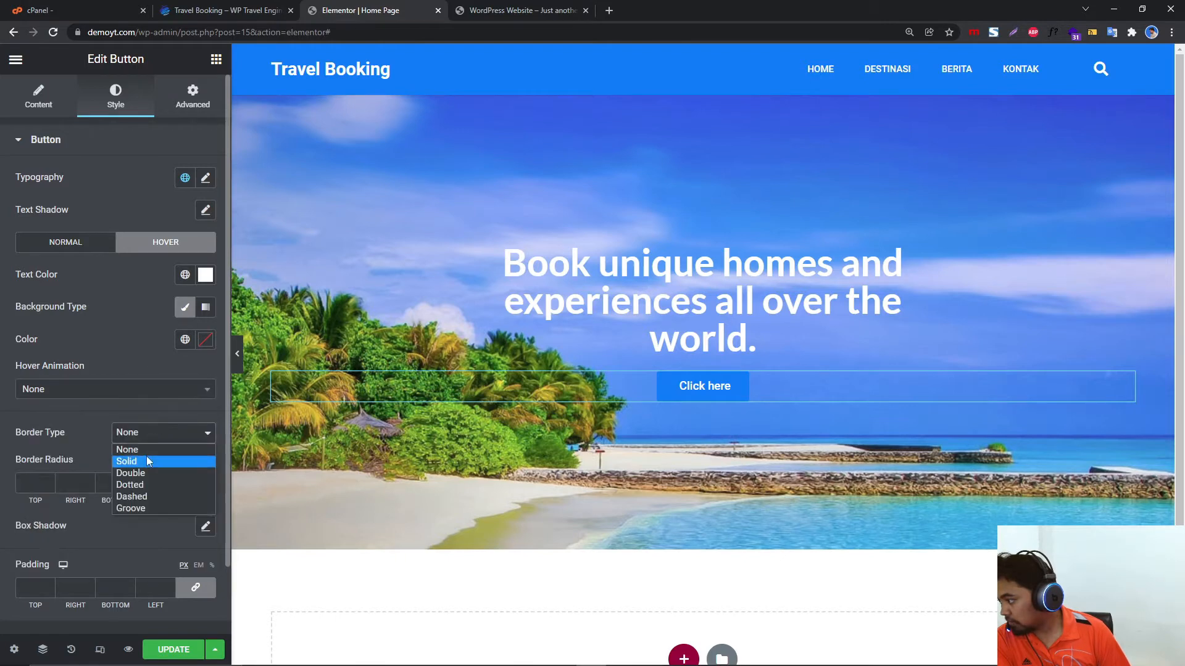
left_click(146, 457)
left_click(169, 511)
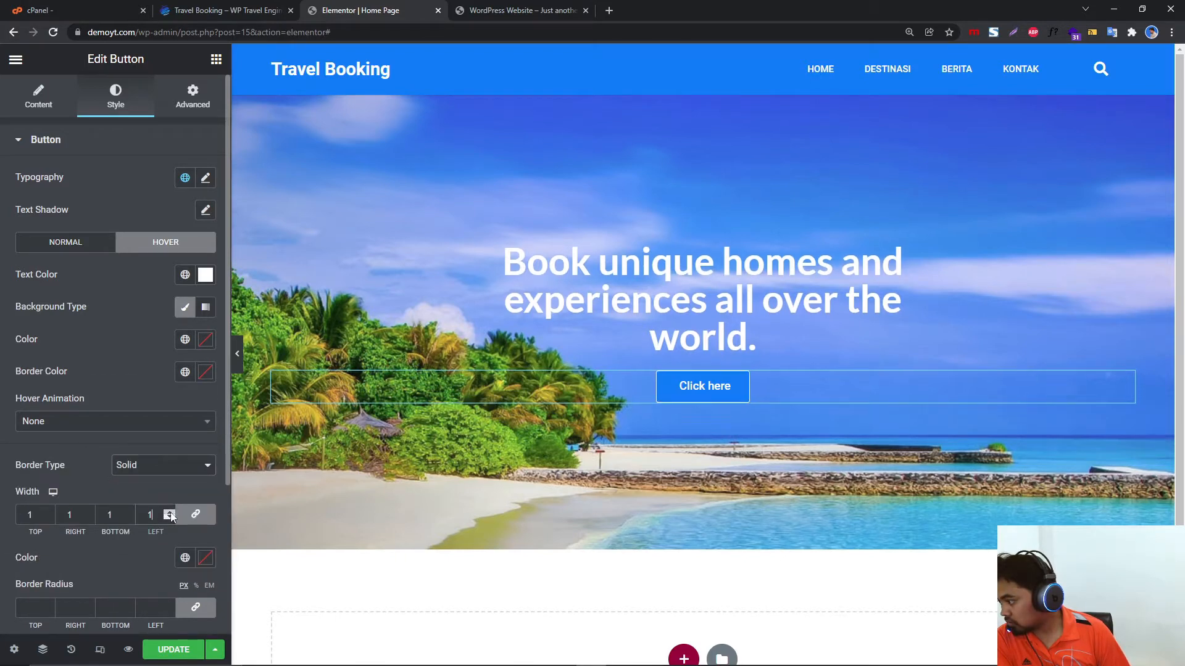
left_click(204, 558)
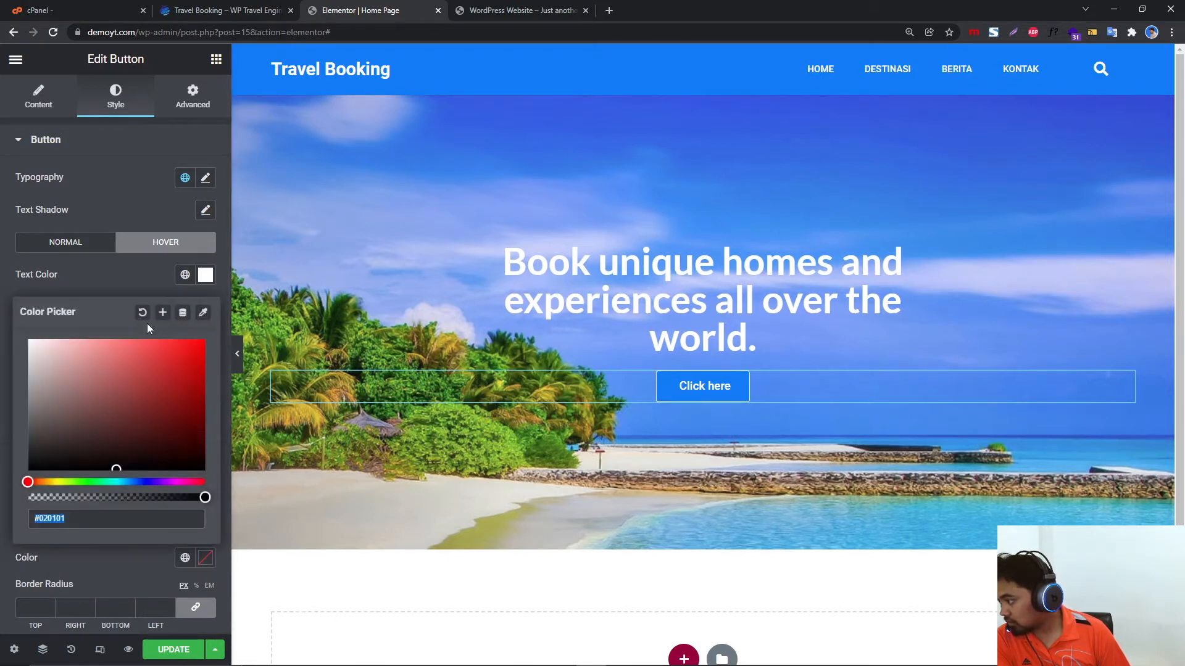
Try the site's blue global color as the button's hover text color and preview it.
left_click(185, 274)
left_click(105, 450)
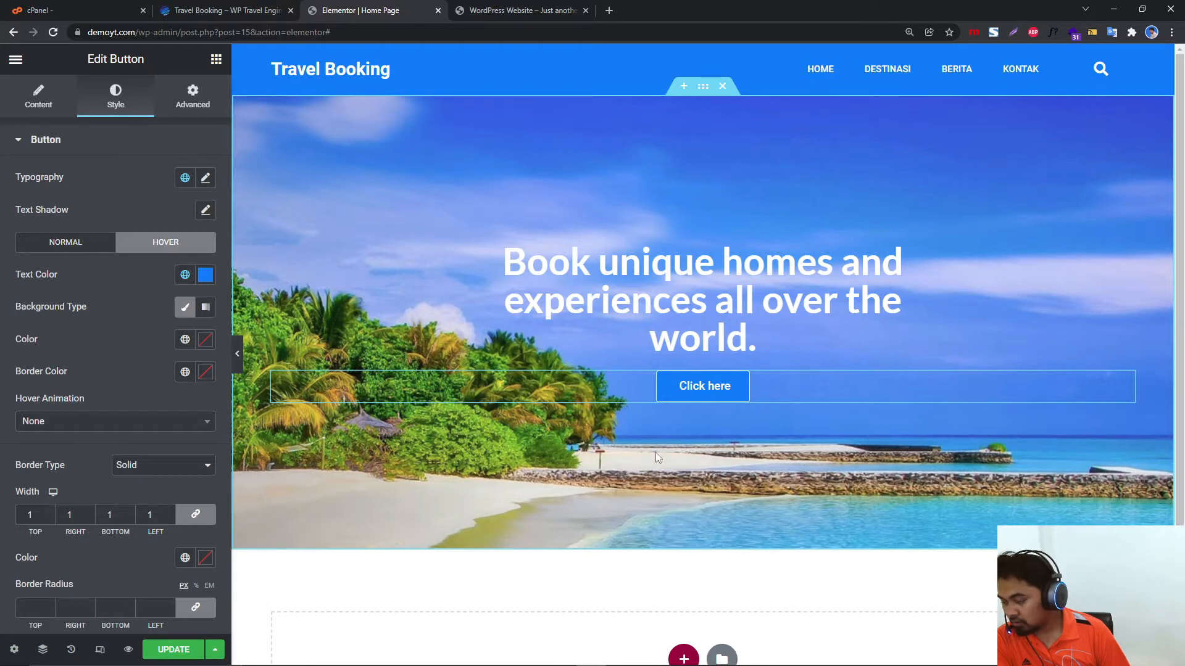
left_click(97, 246)
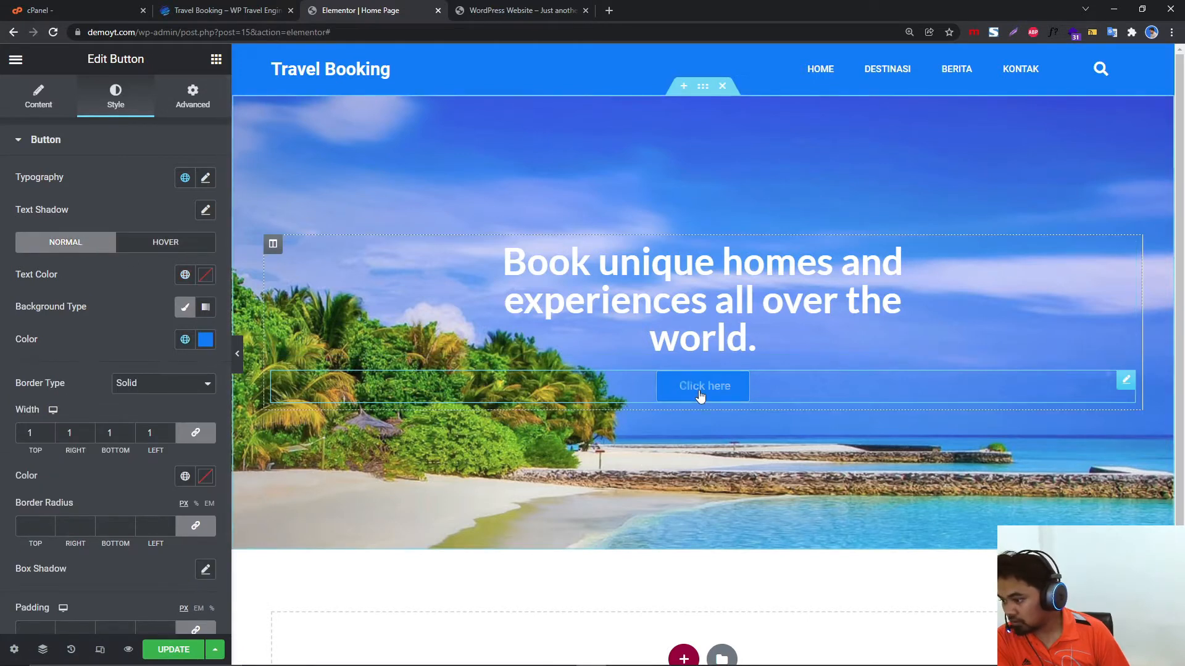
Set the button's hover text color to #FFFFFF, keeping the Classic hover background type.
left_click(146, 246)
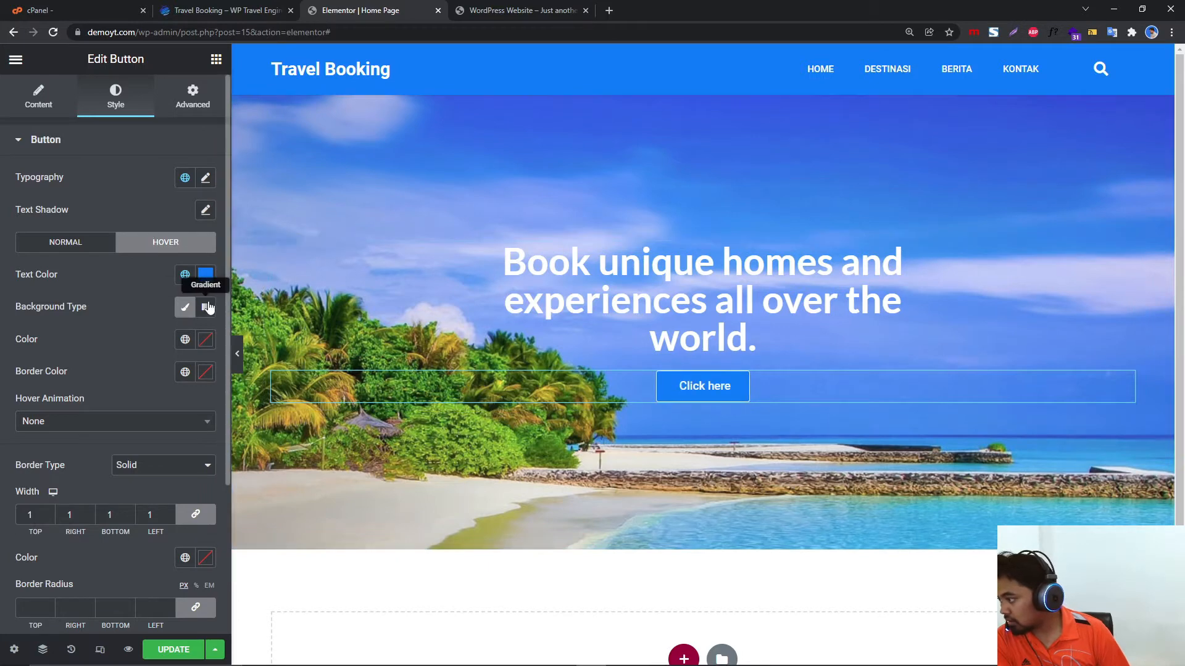
left_click(185, 307)
left_click(185, 307)
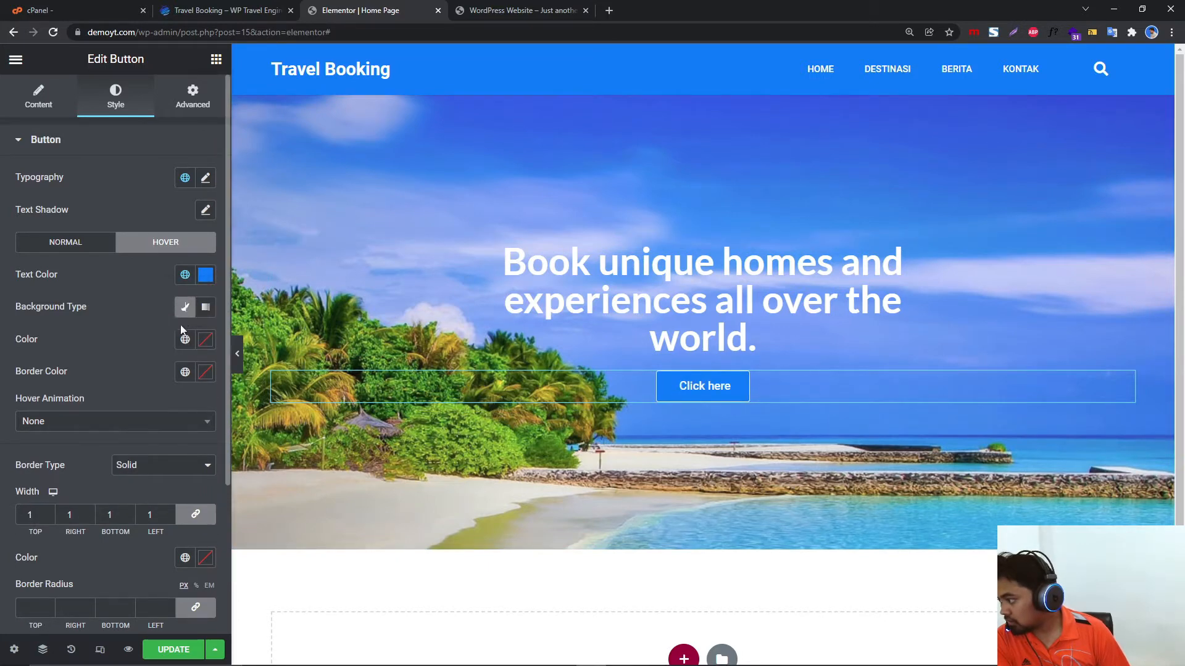
left_click(206, 275)
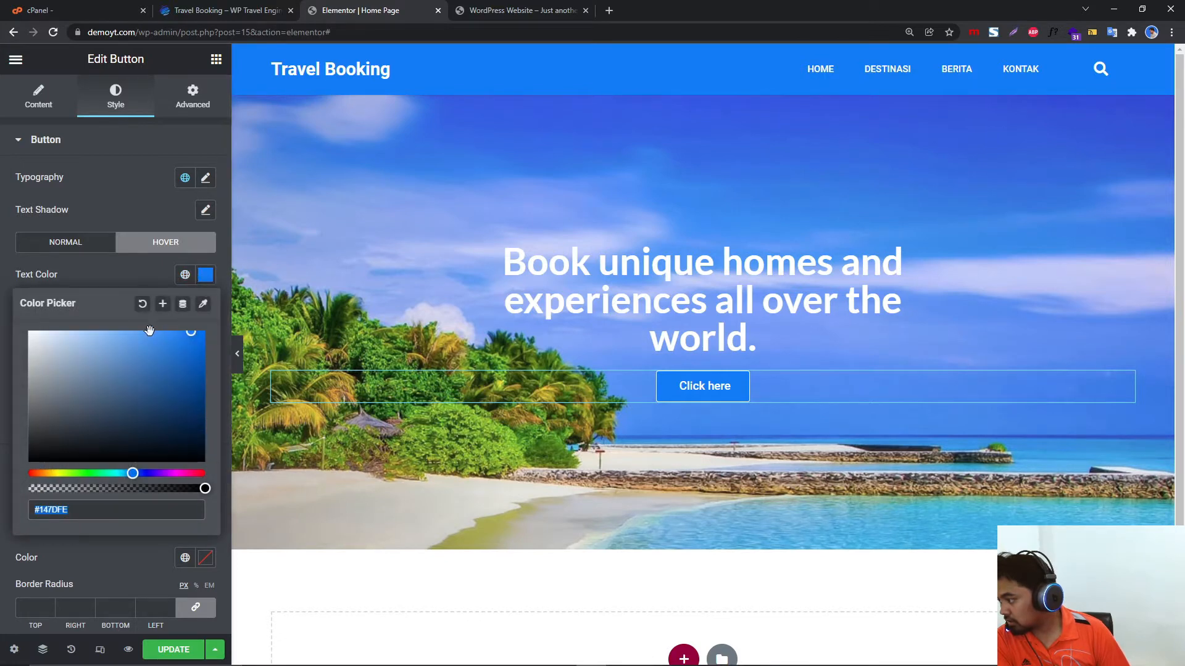
type("#FFFFFF")
left_click(85, 283)
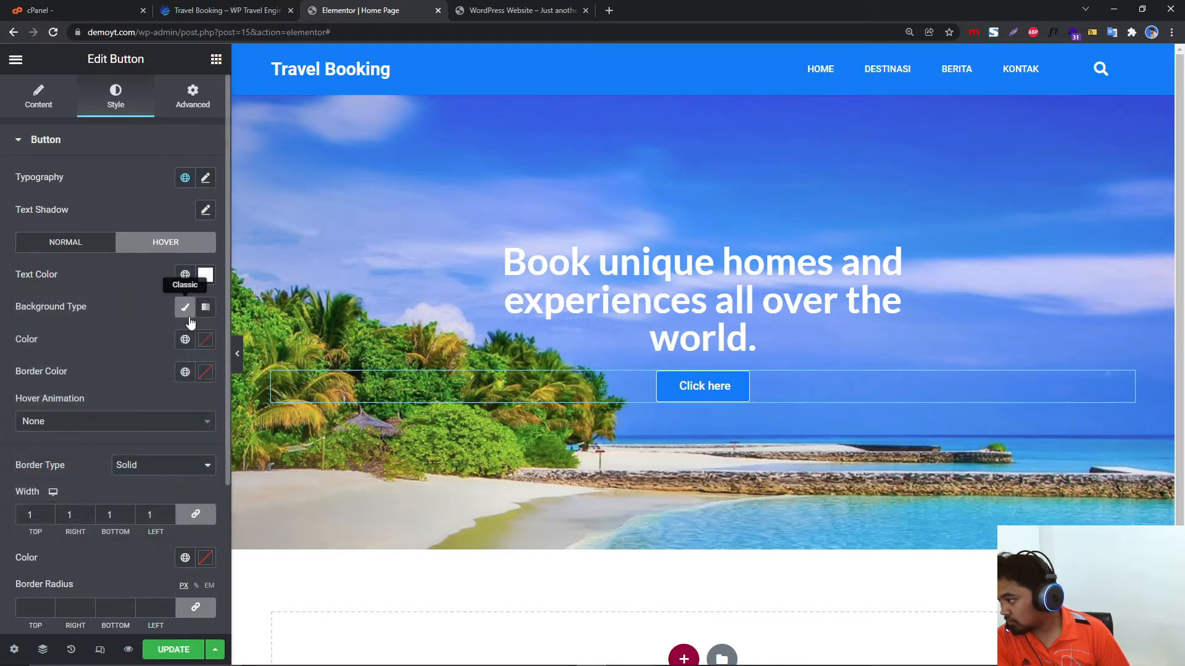
Try the blue New Global Color as the "Click here" button's Classic hover background and preview it.
left_click(185, 309)
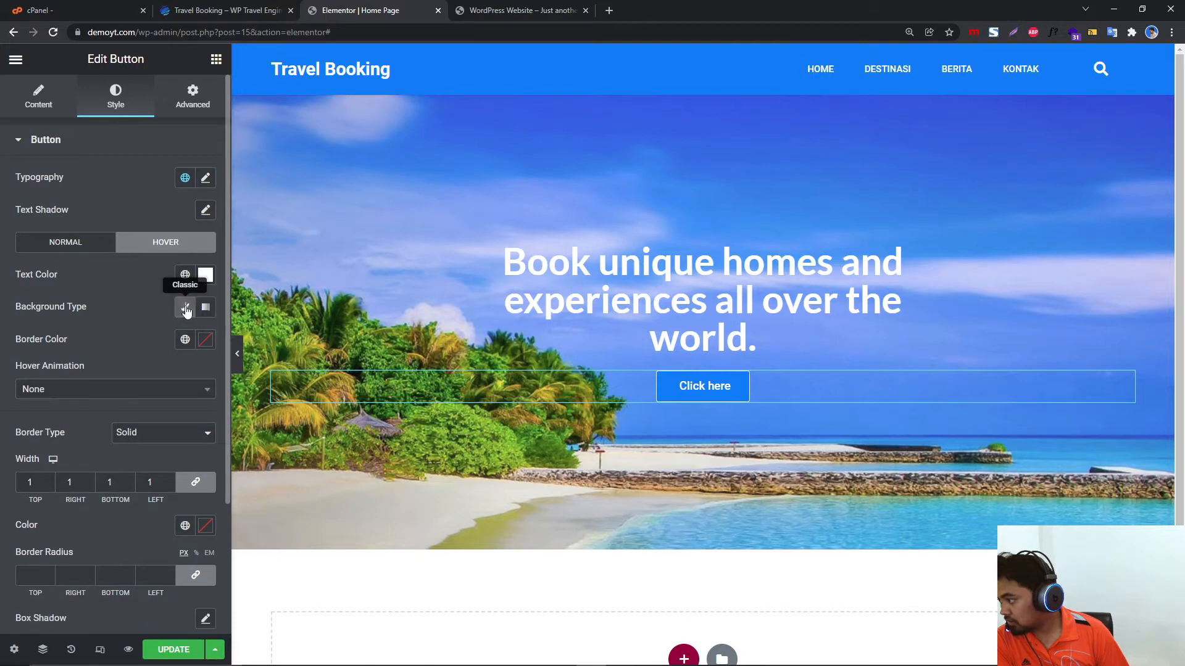
left_click(184, 307)
left_click(206, 339)
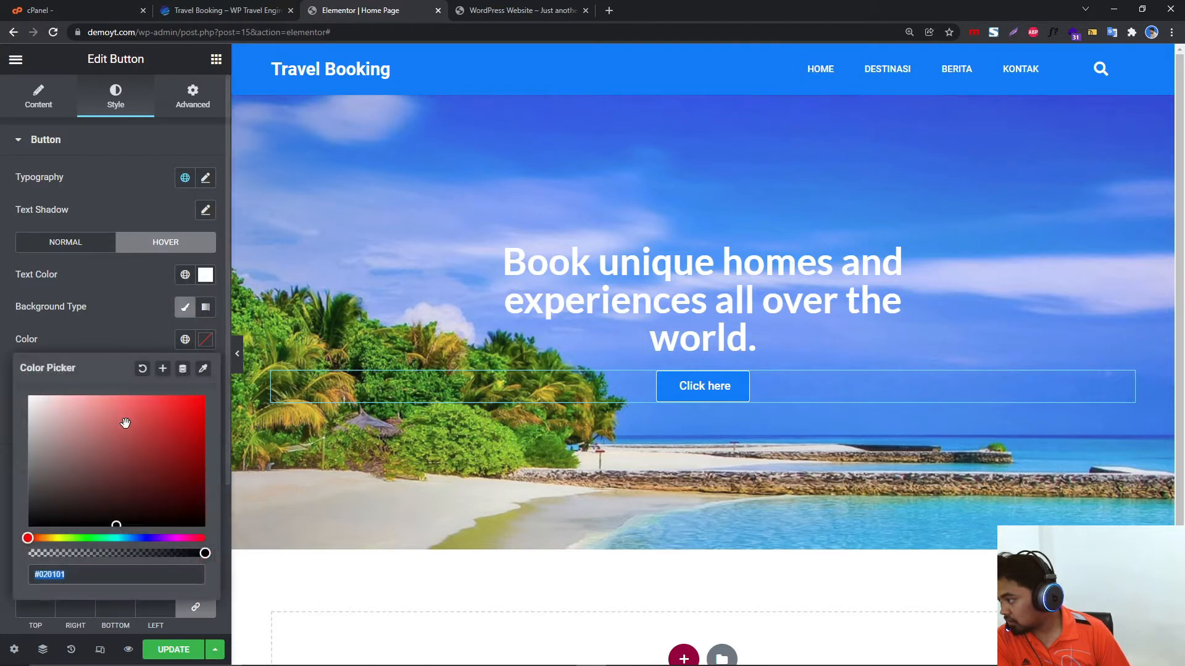
left_click(185, 339)
left_click(82, 518)
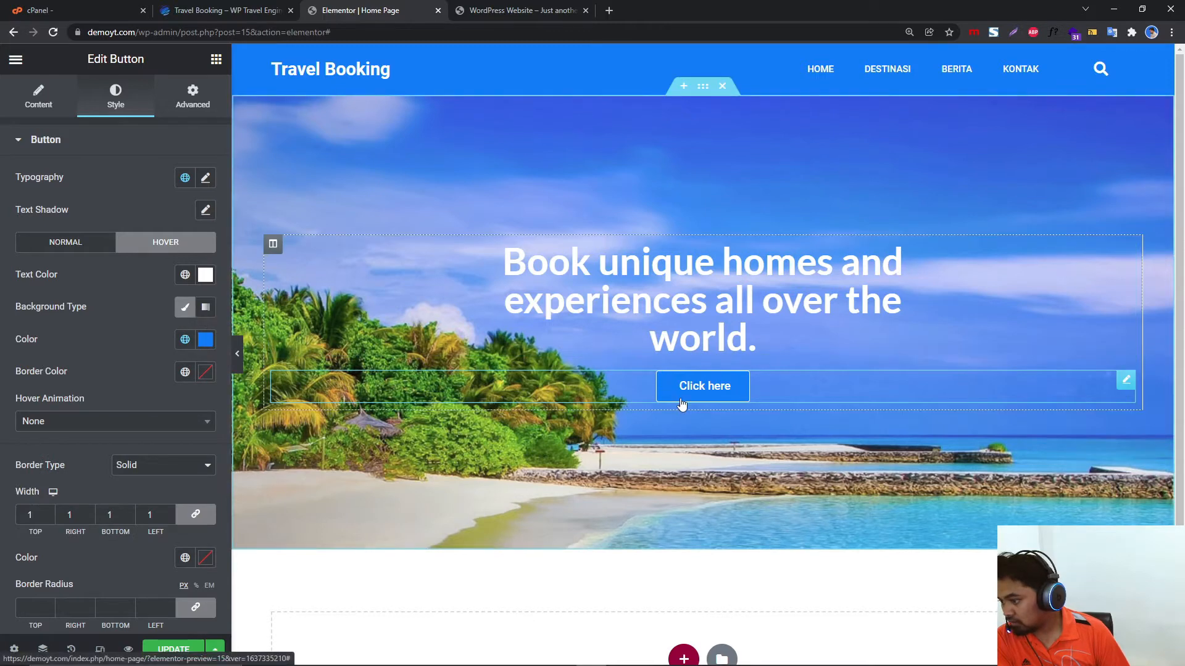
Give the button's hover state a #FFFFFF background, with text and border in the blue New Global Color.
left_click(205, 340)
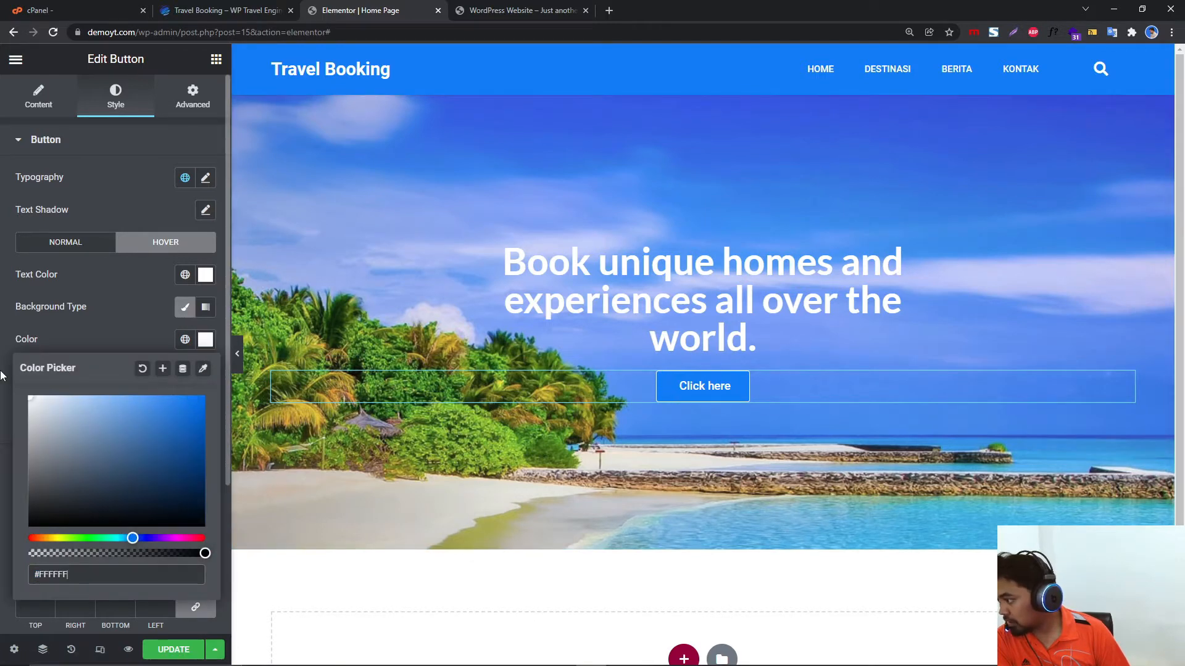
left_click(185, 274)
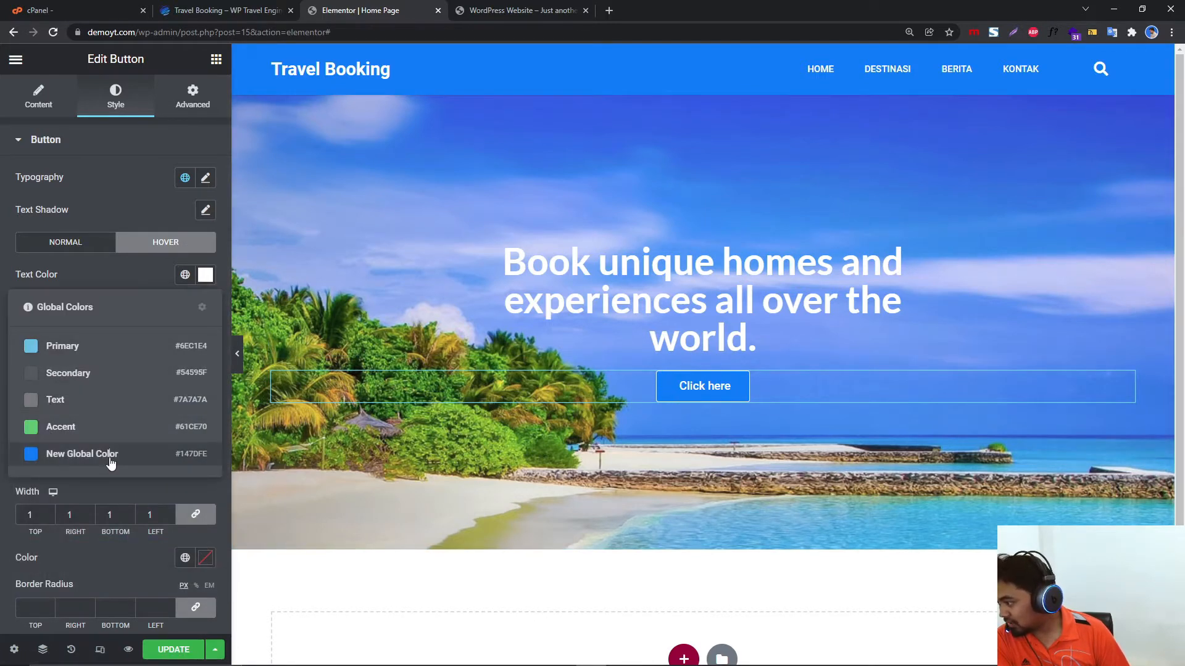
left_click(143, 456)
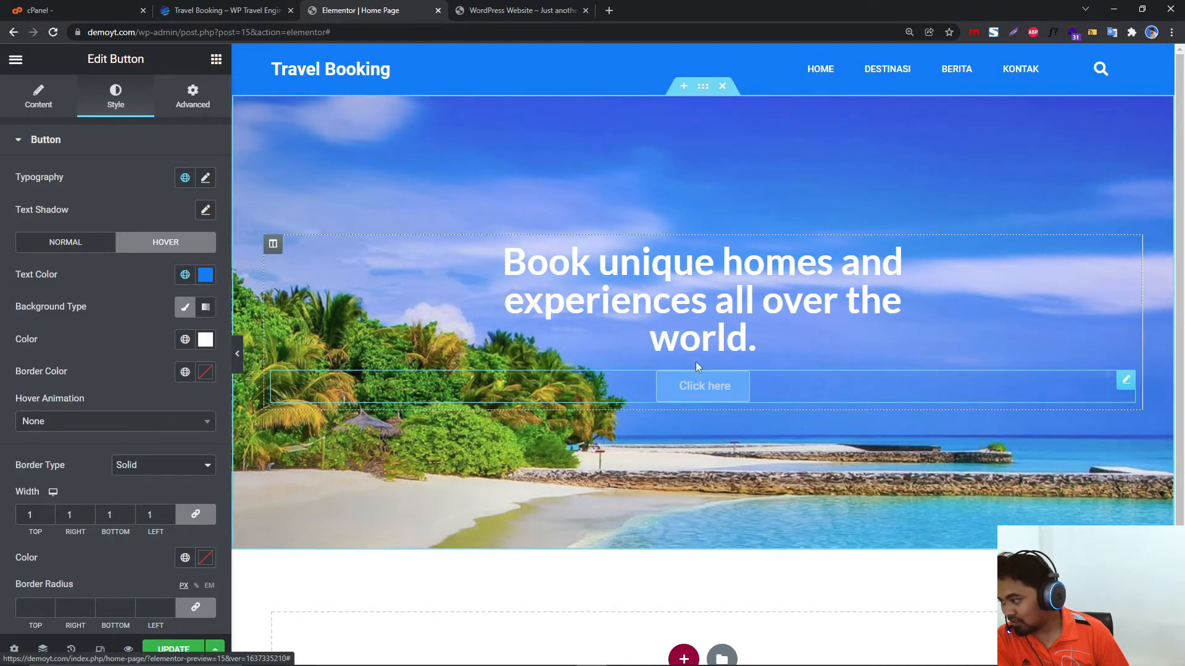
left_click(185, 372)
left_click(113, 553)
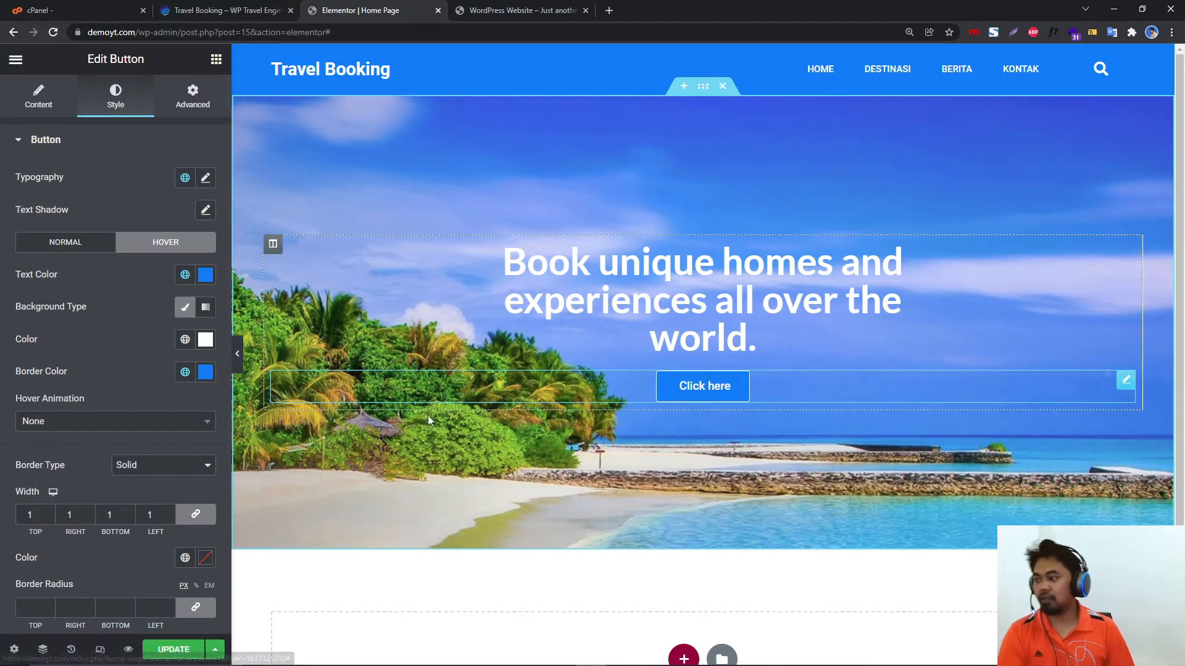
Preview the hero section at full width with the editing panel hidden, then restore the panel.
left_click(237, 354)
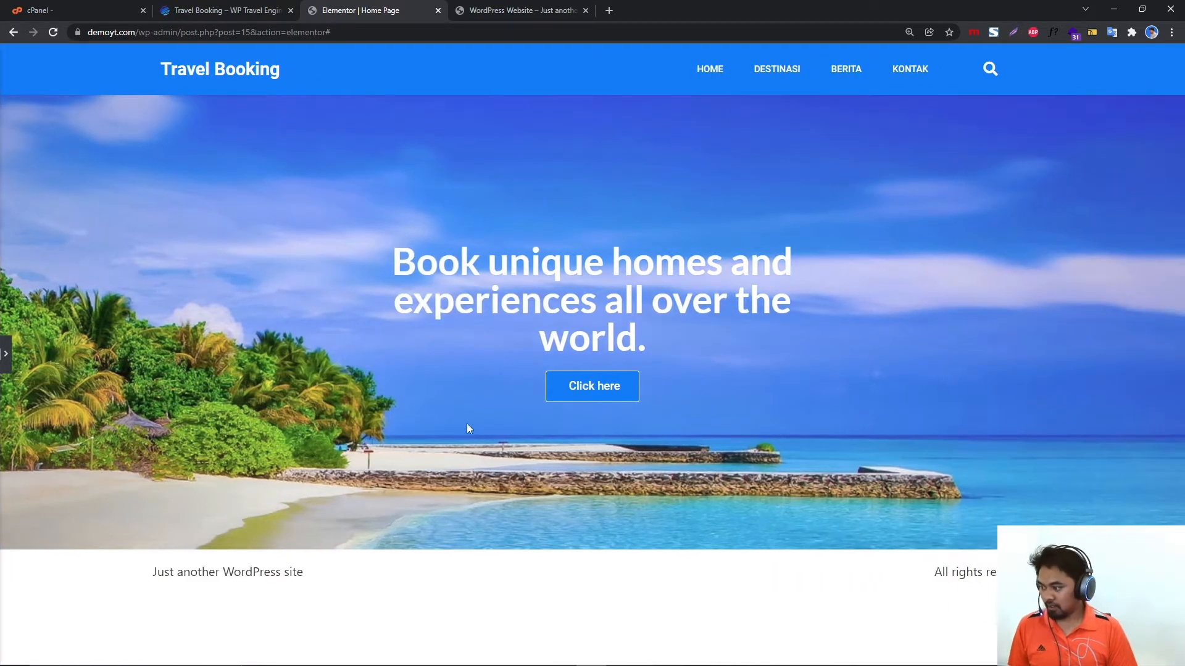
key("ctrl+plus")
key("ctrl+minus")
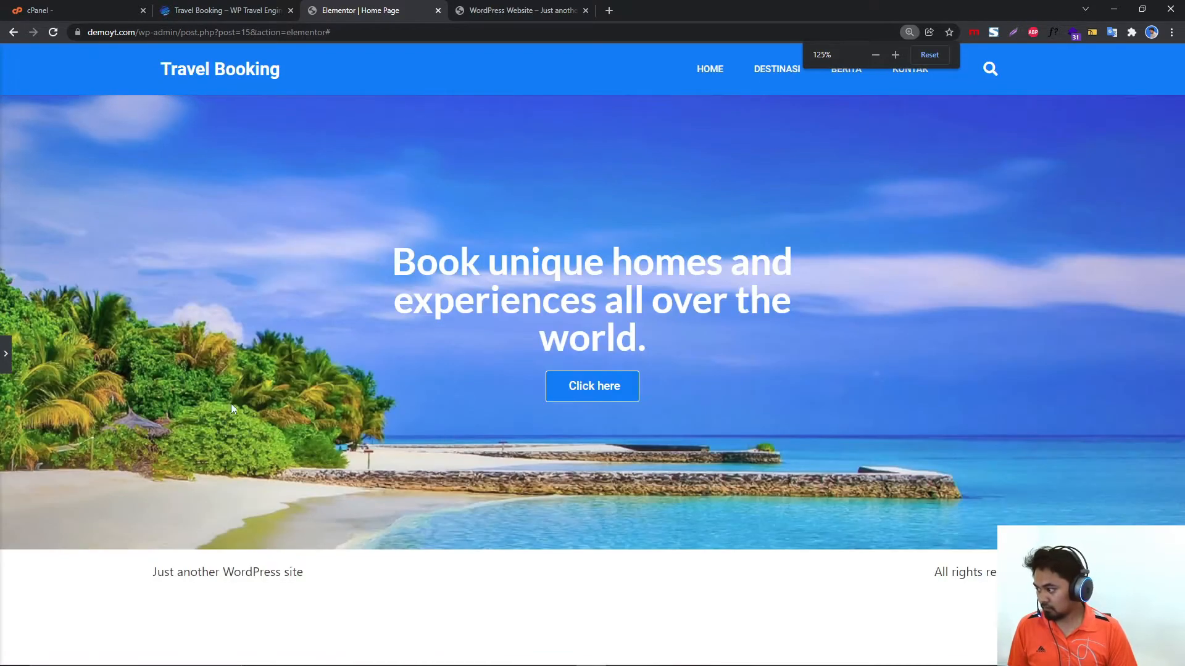
left_click(7, 353)
Increase the hero section's minimum height to 702 px.
left_click(703, 88)
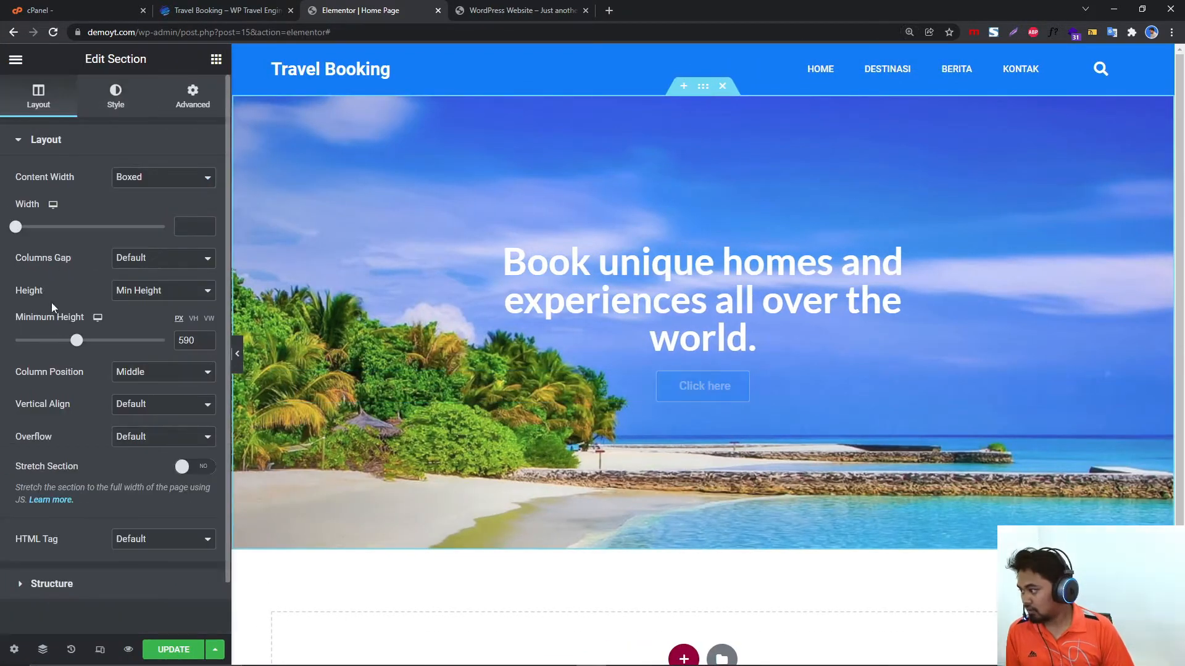
left_click_drag(77, 344, 89, 343)
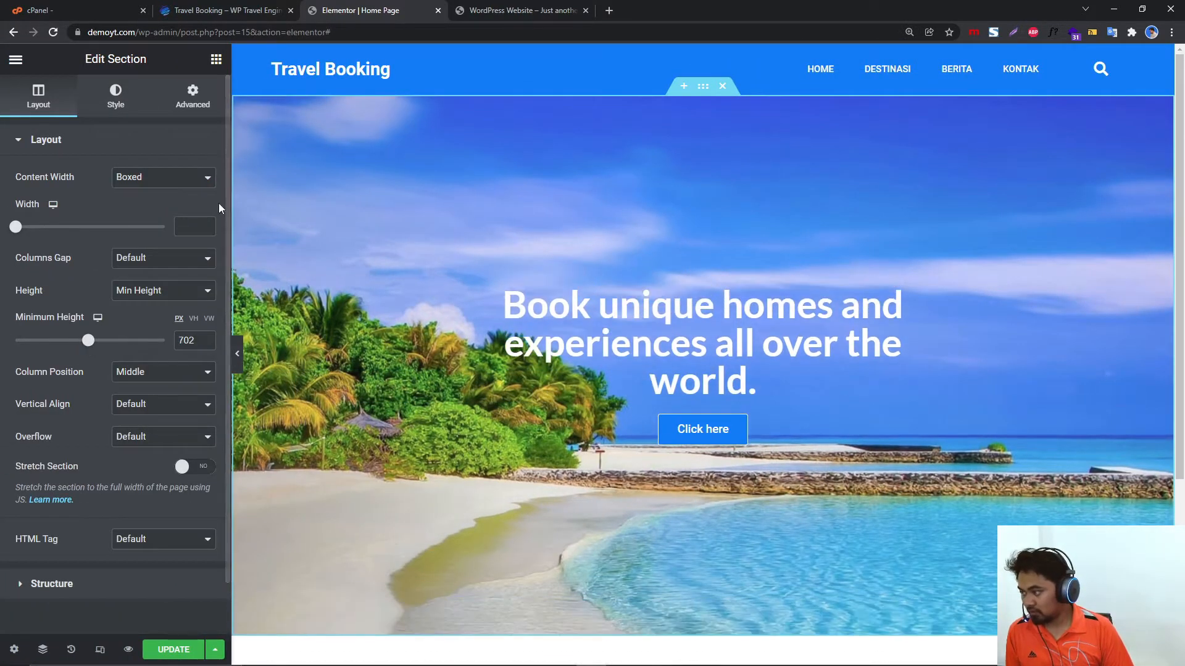
left_click(118, 153)
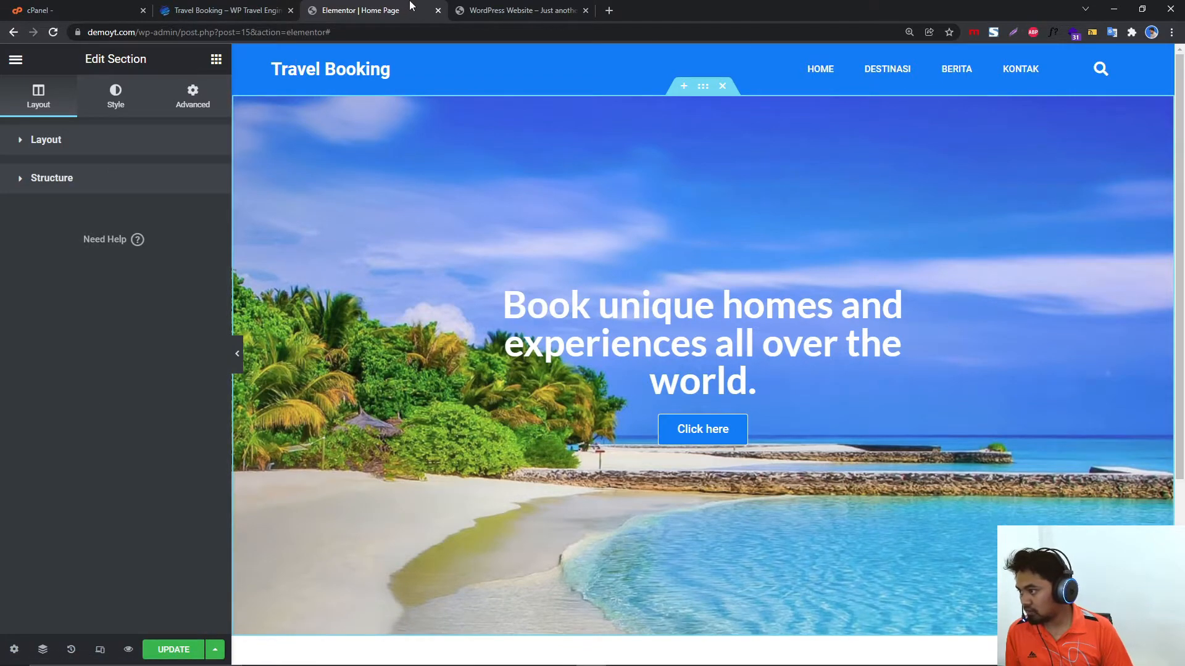
left_click(501, 5)
left_click(262, 7)
left_click(413, 11)
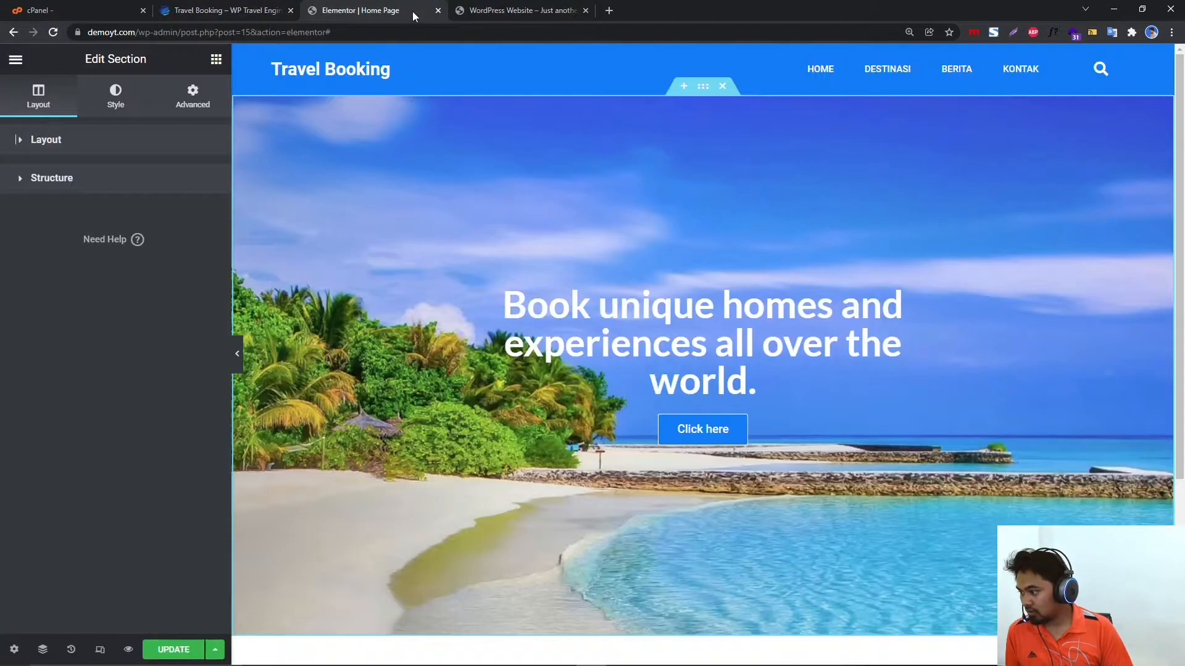
Remove the "Click here" button's border and set its border radius to 11 px on all four corners.
left_click(827, 434)
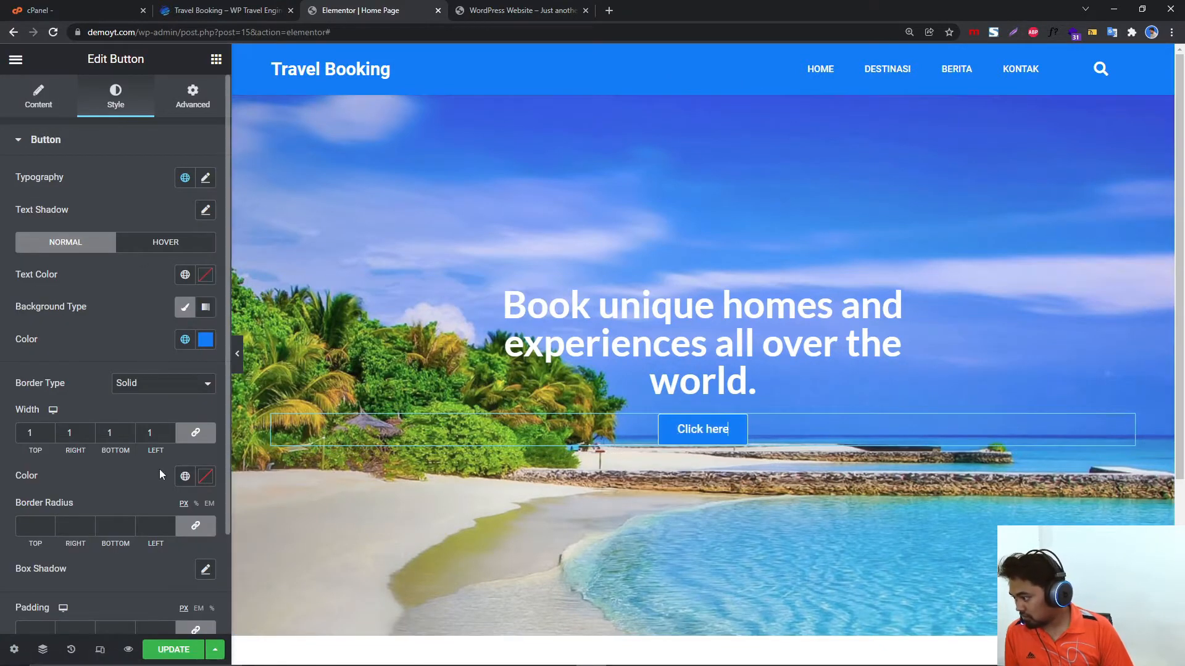
left_click(154, 386)
left_click(145, 404)
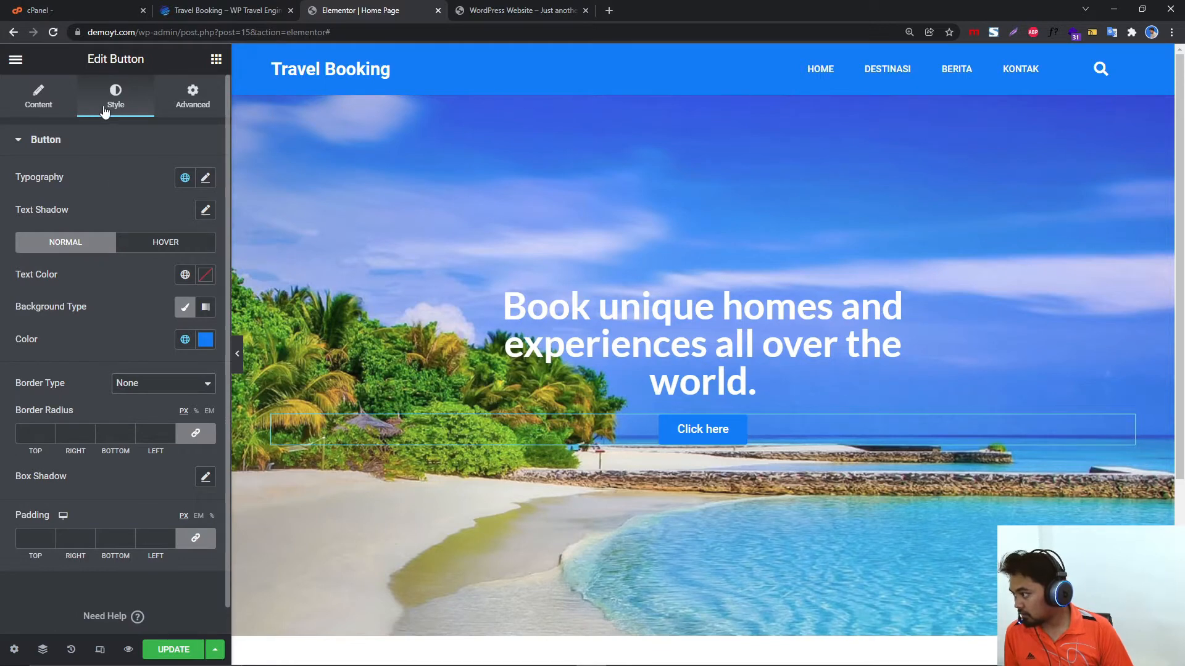
left_click(49, 431)
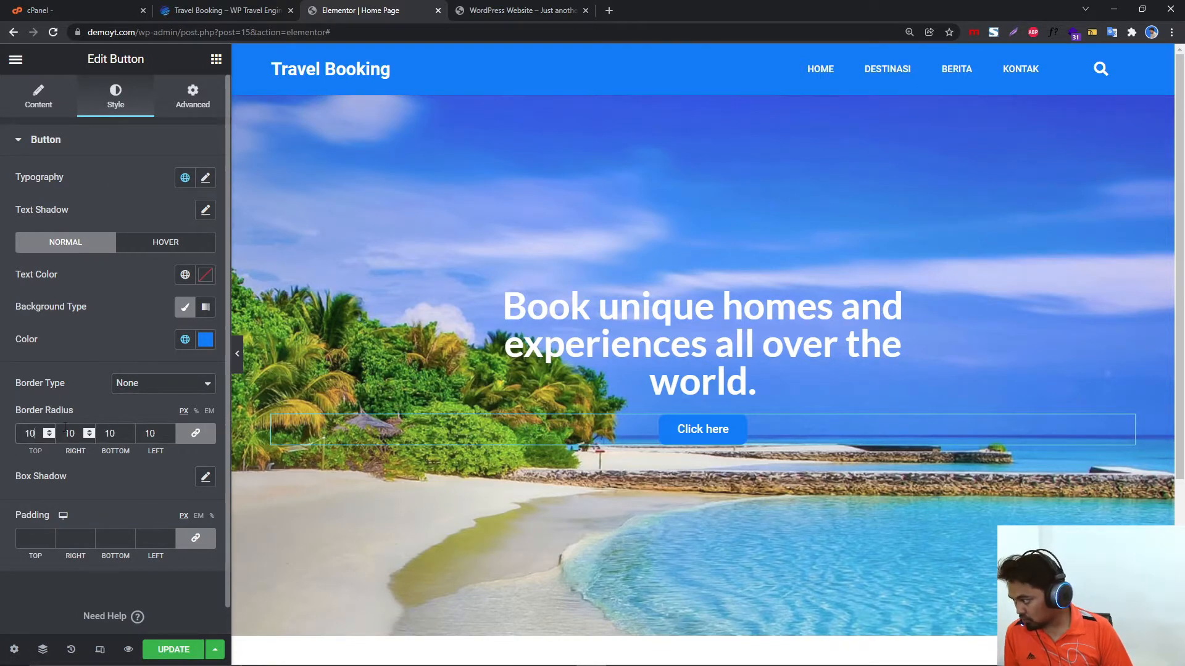
left_click(48, 431)
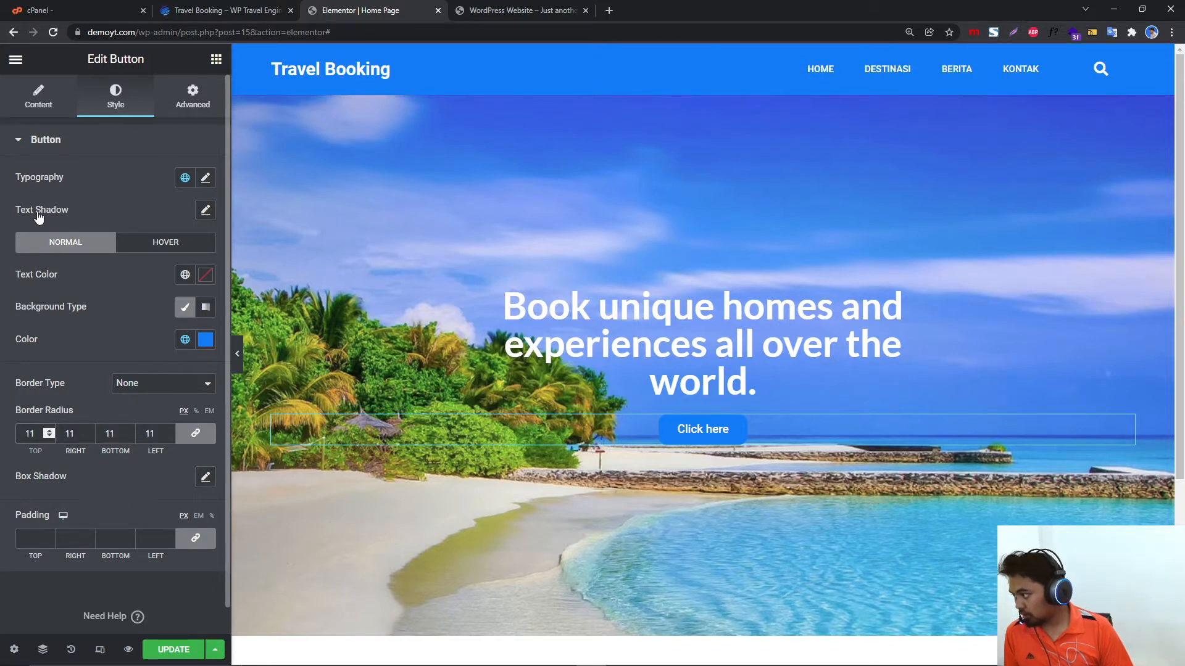
Compare the Extra Small, Medium and Large sizes on the "Click here" button and settle on Medium.
left_click(56, 112)
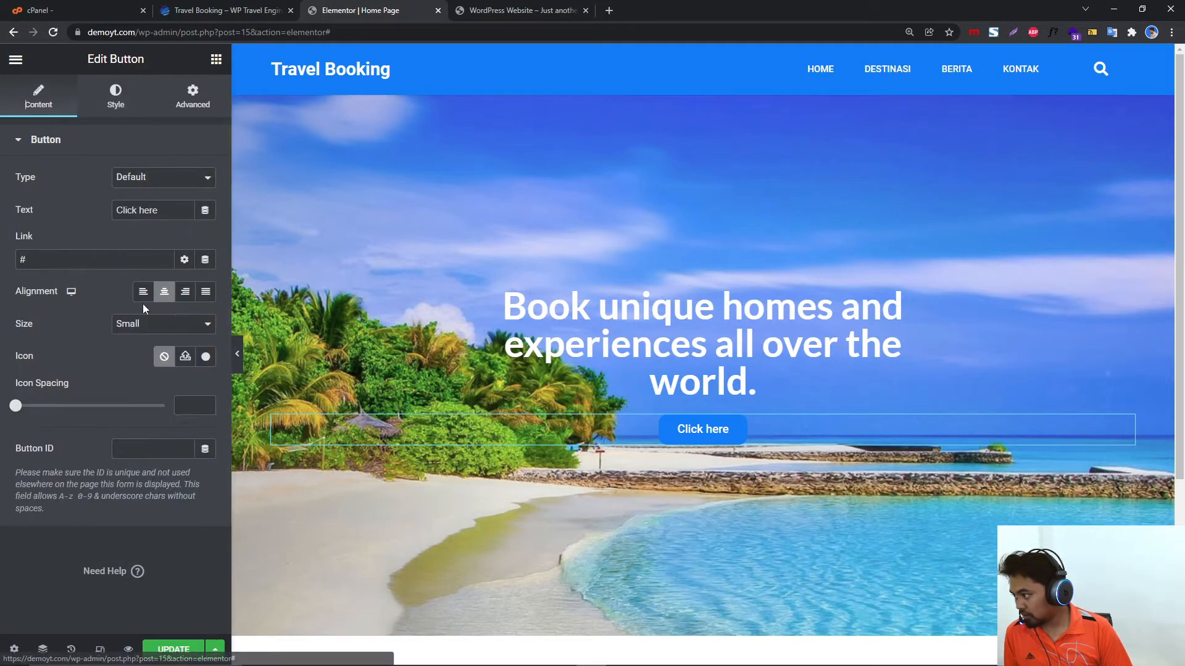
left_click(147, 180)
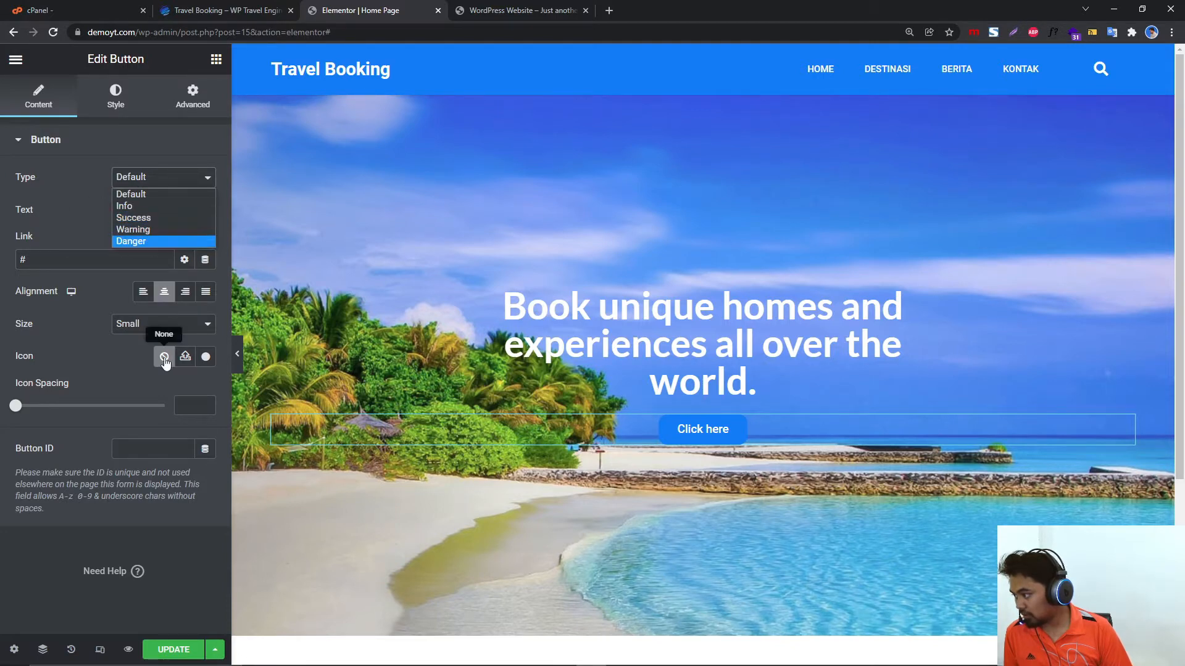
left_click(156, 334)
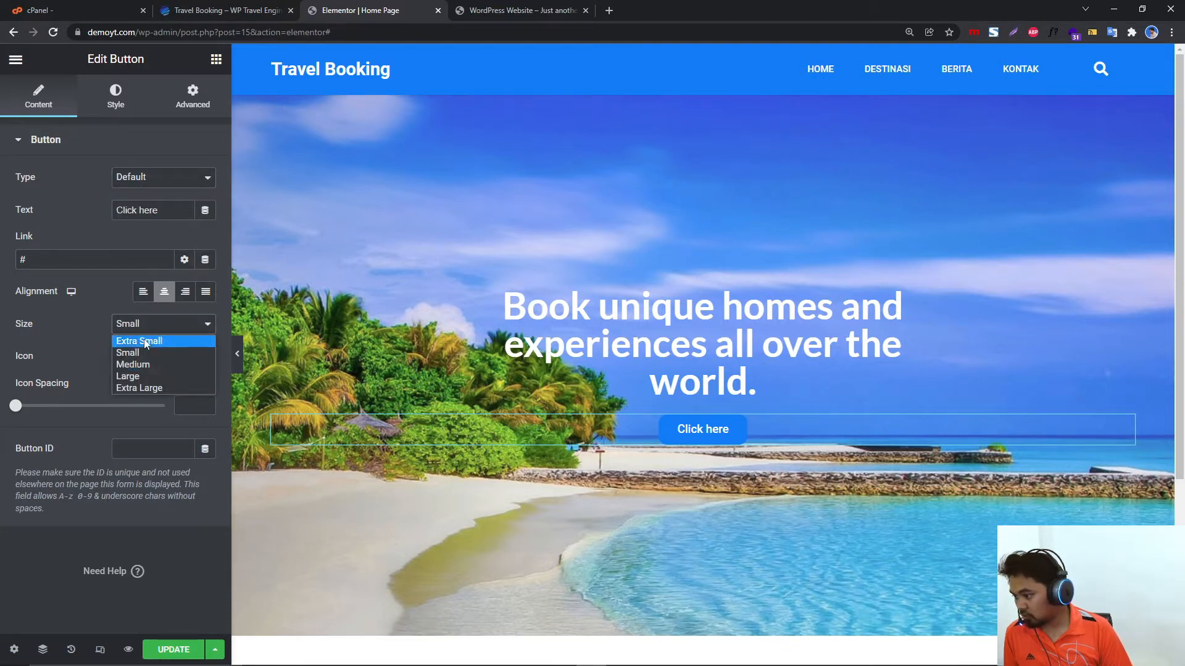
left_click(145, 341)
left_click(146, 331)
left_click(142, 364)
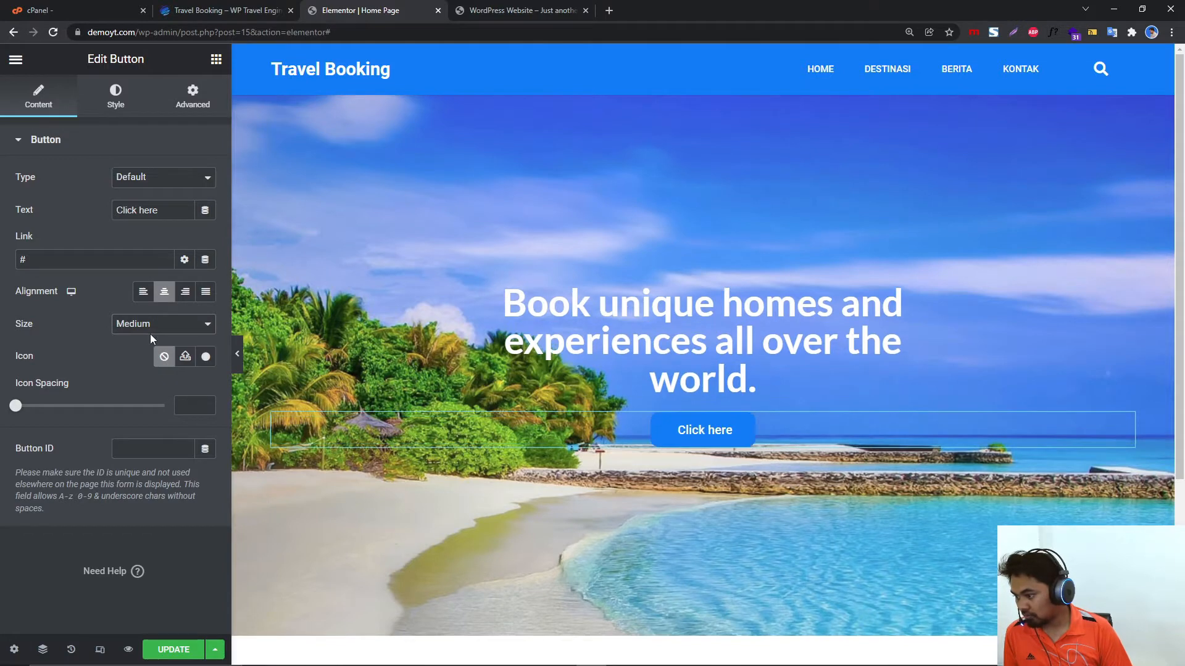
left_click(155, 324)
left_click(146, 377)
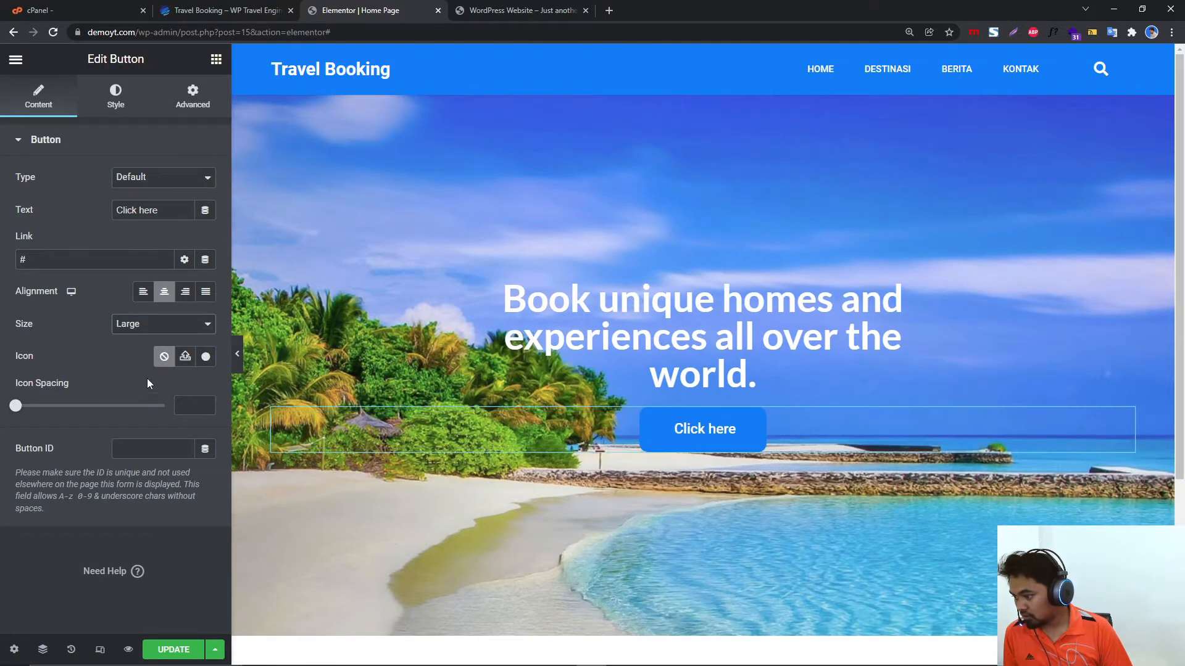
left_click(148, 326)
left_click(141, 366)
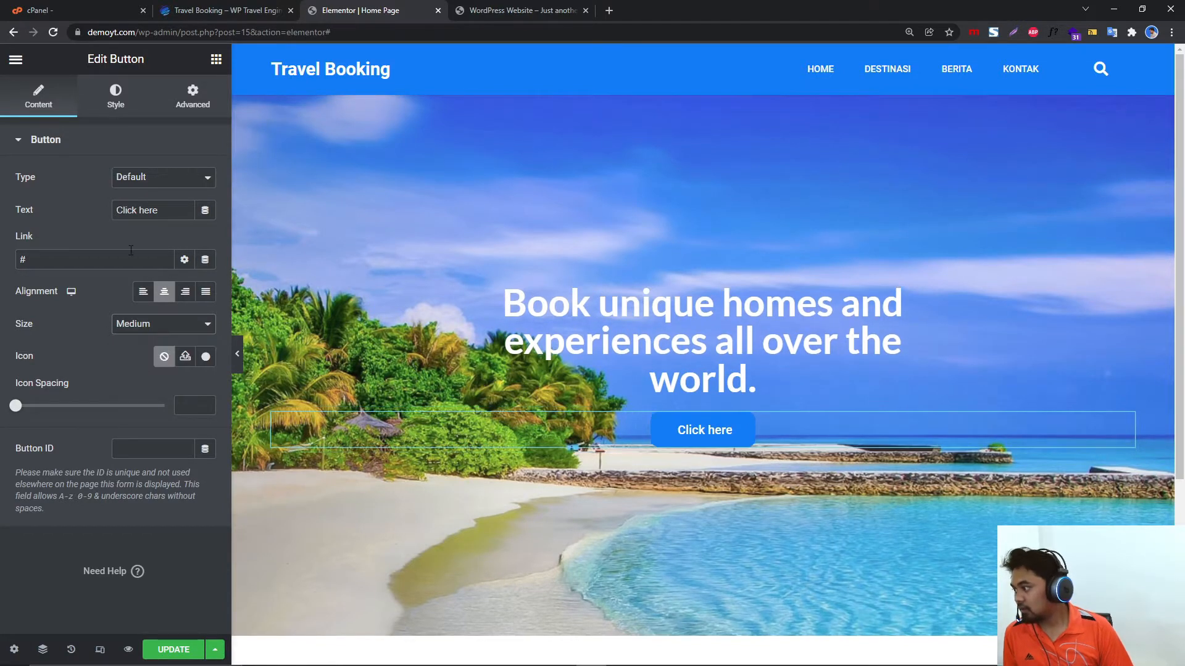
Preview the resized button on the full-width page with the editing panel temporarily hidden.
left_click(110, 105)
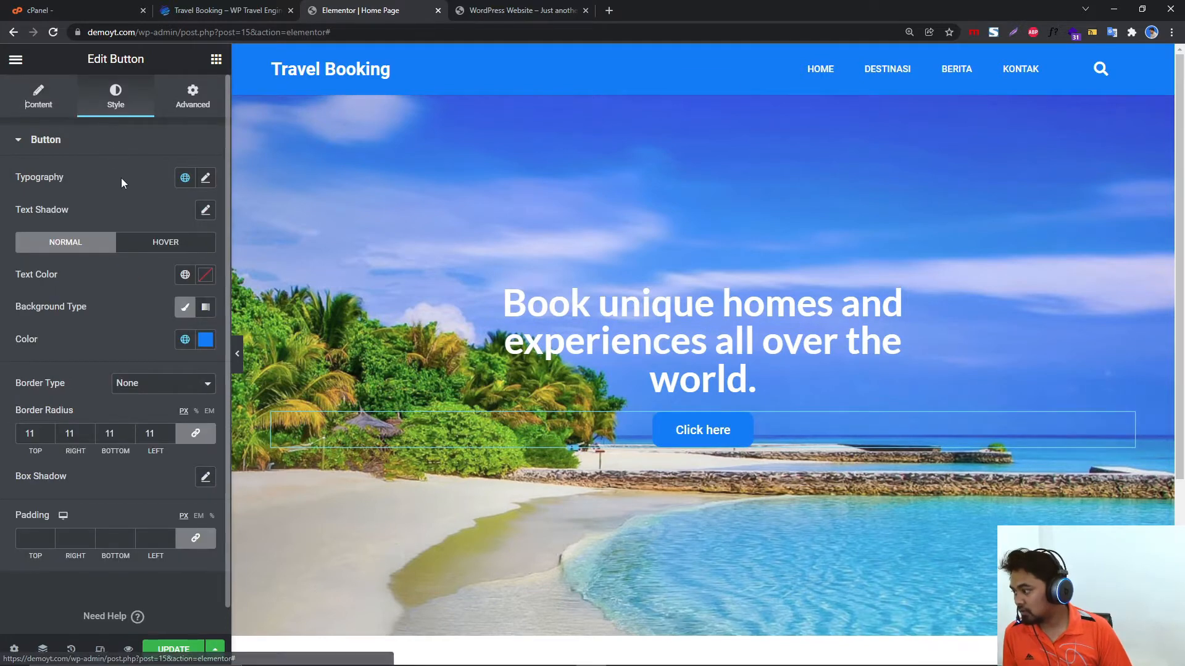
left_click(237, 355)
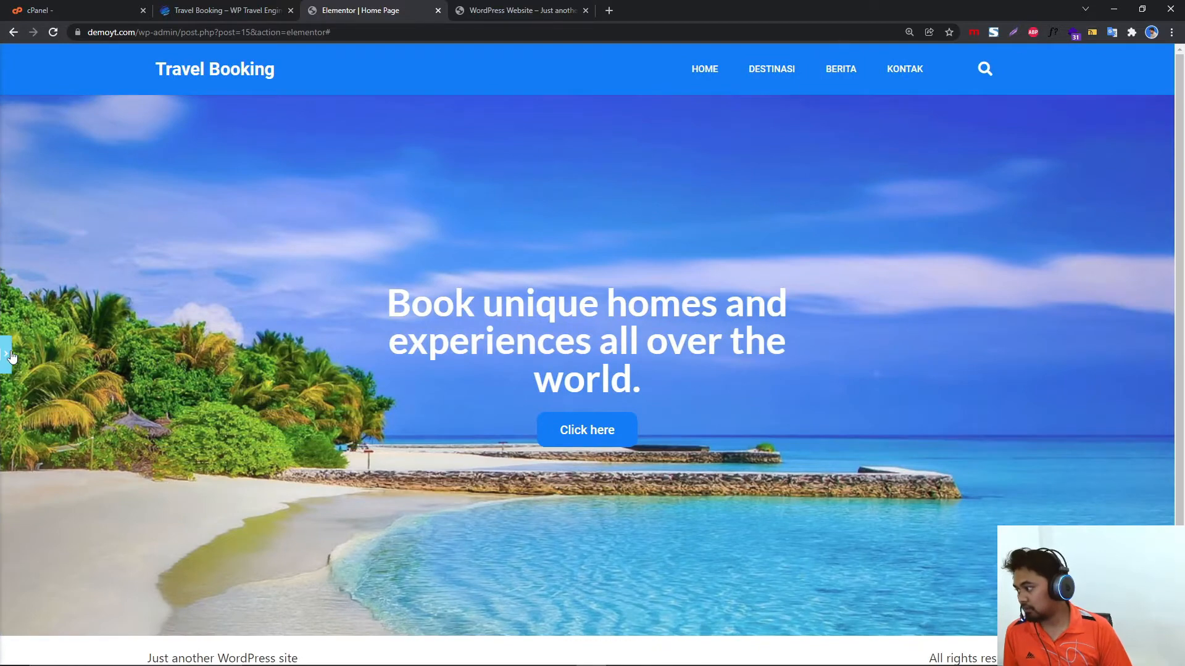
left_click(11, 356)
On the WP Travel Engine demo page, close the developer tools and copy the "Welcome to travel booking" heading text.
left_click(244, 9)
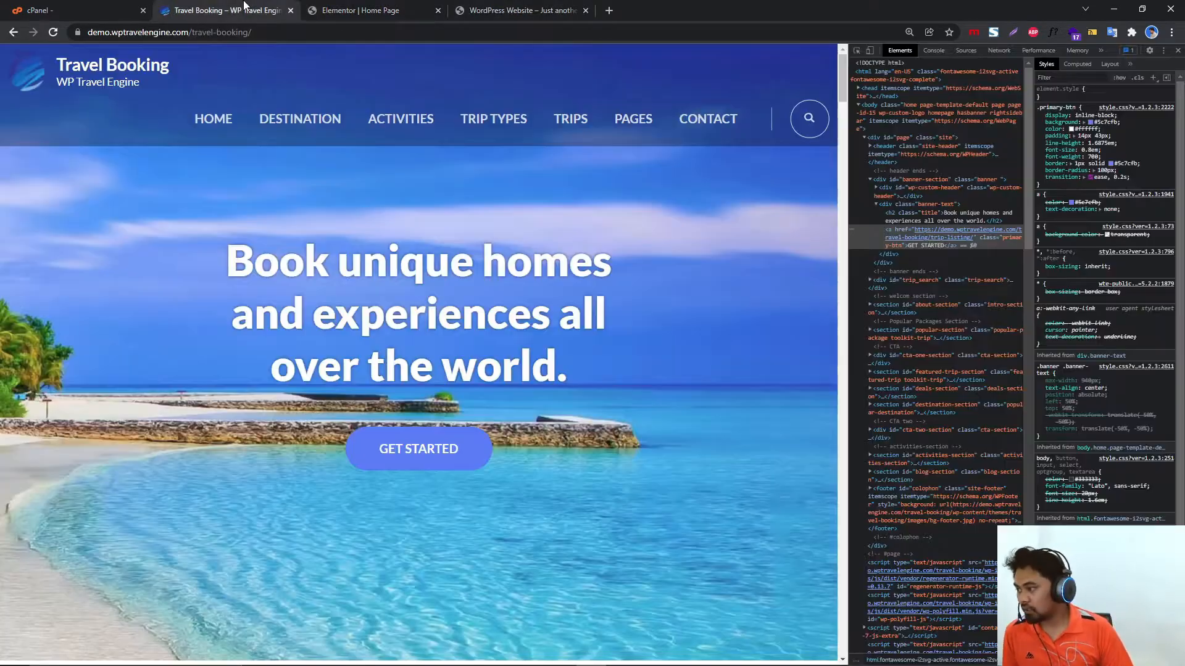
scroll(787, 250, "down", 3)
left_click(1178, 51)
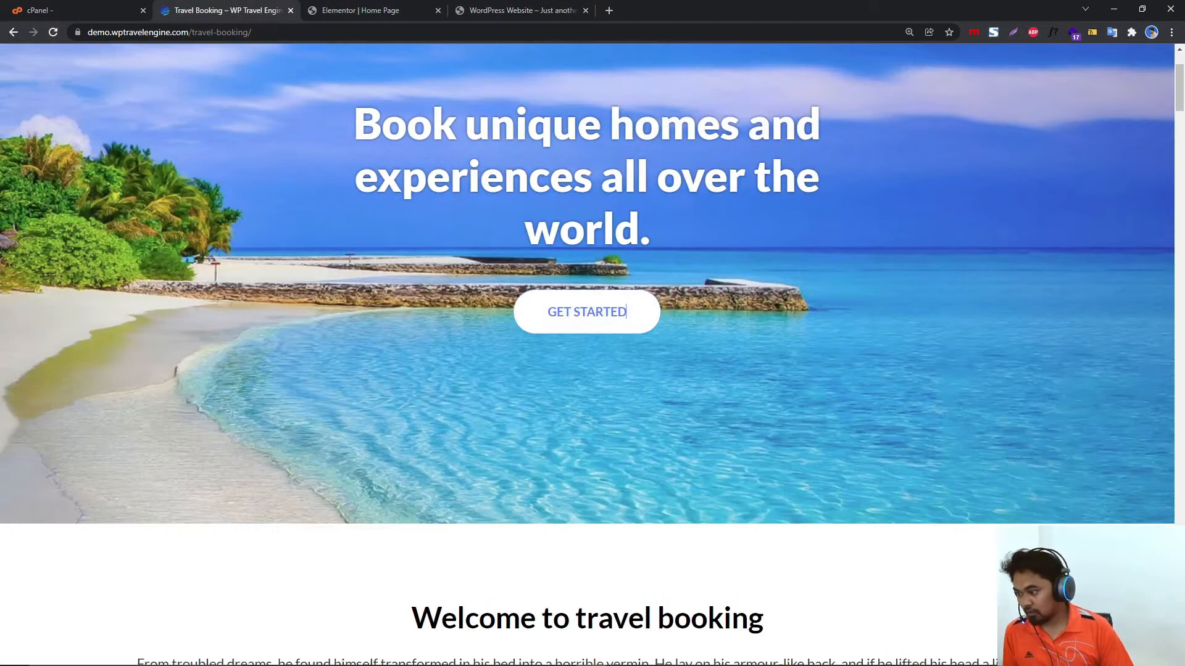
scroll(653, 383, "down", 5)
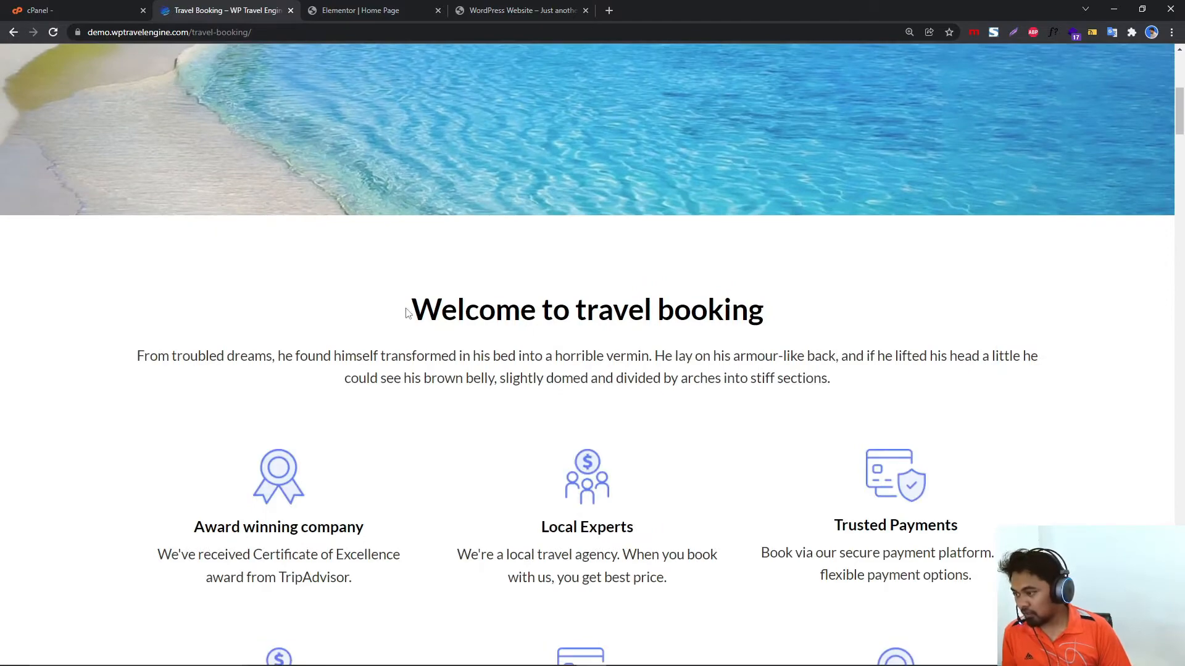
left_click_drag(407, 314, 780, 314)
key("ctrl+c")
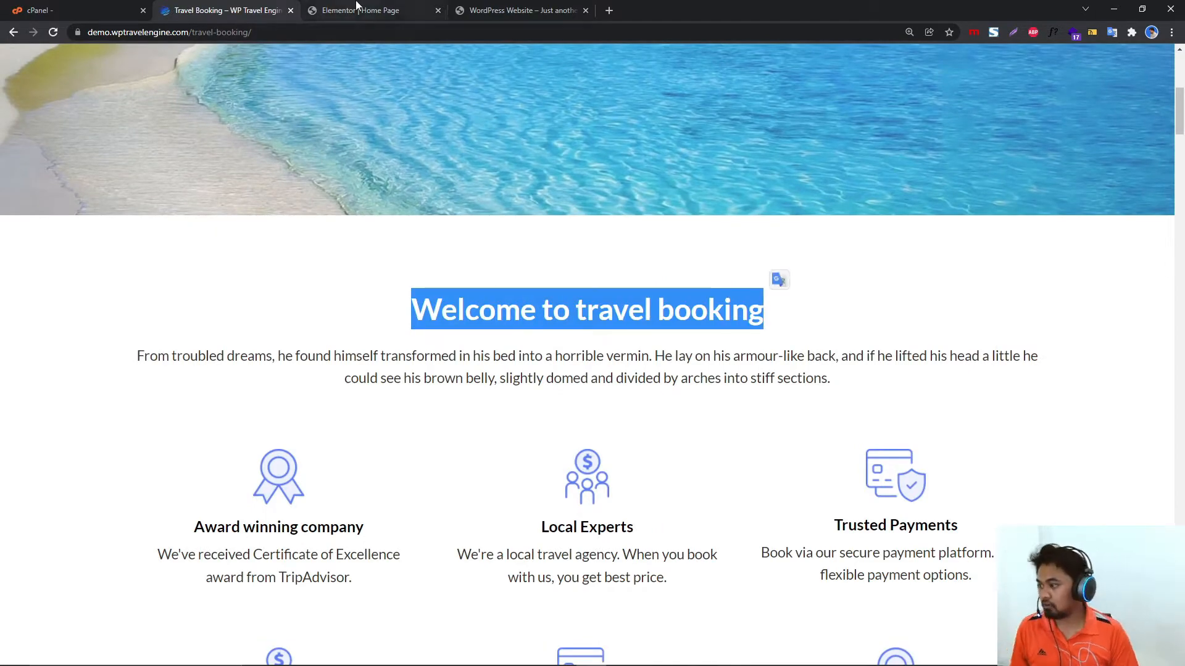
Return to the Elementor home page and go to the empty widget area below the hero section.
scroll(675, 444, "down", 3)
left_click(508, 8)
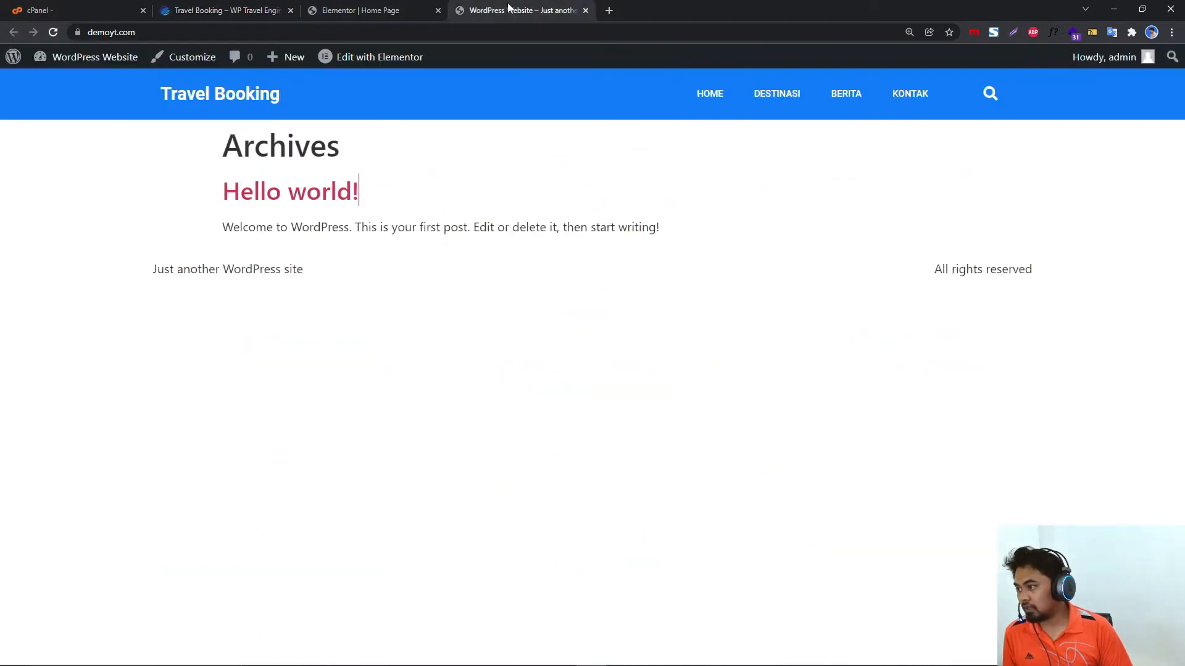
left_click(382, 11)
scroll(681, 517, "down", 4)
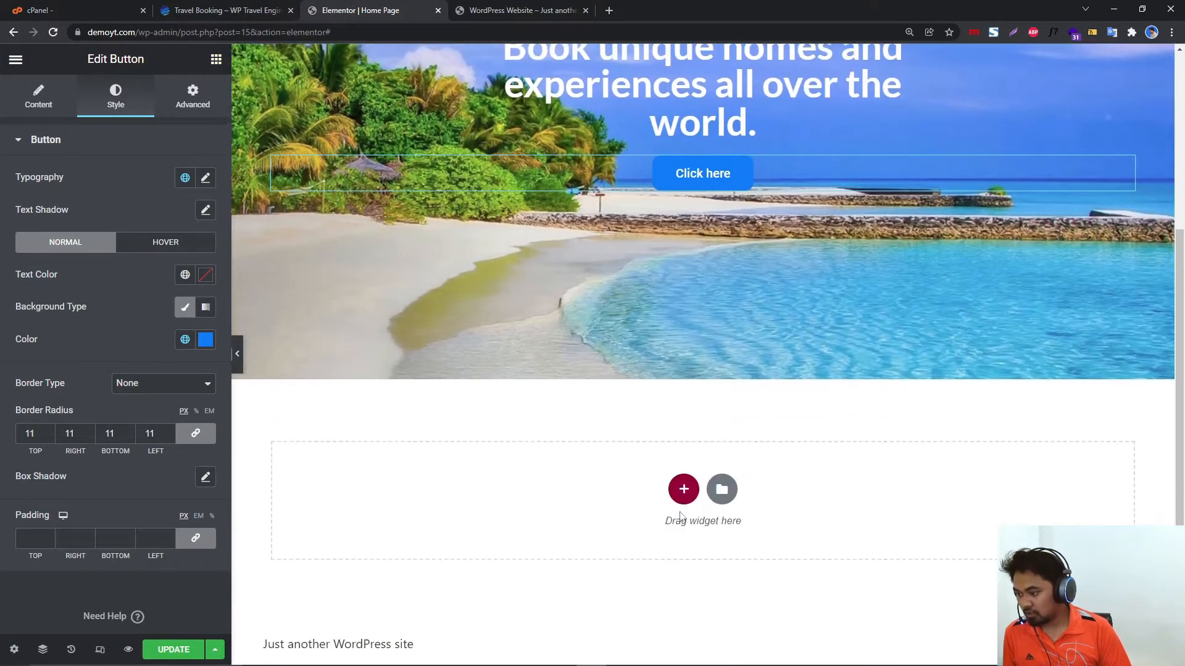
Add a single-column section below the beach hero section and place a Heading widget in it.
left_click(684, 489)
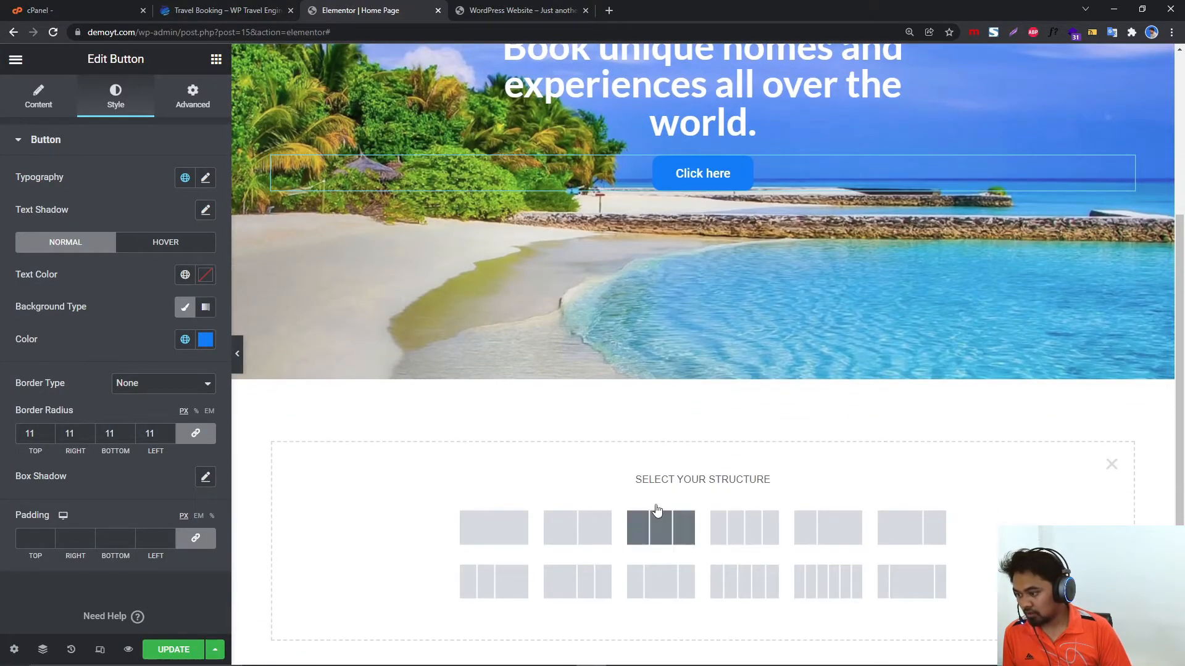
left_click(507, 540)
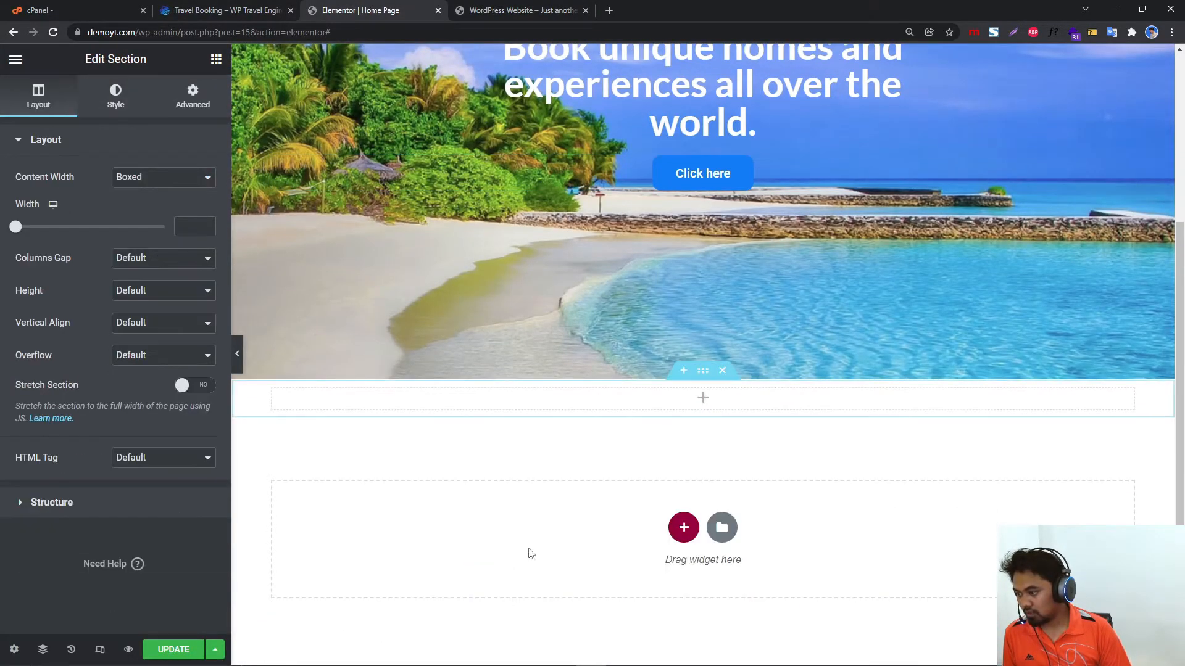
left_click(216, 59)
left_click_drag(172, 426, 524, 429)
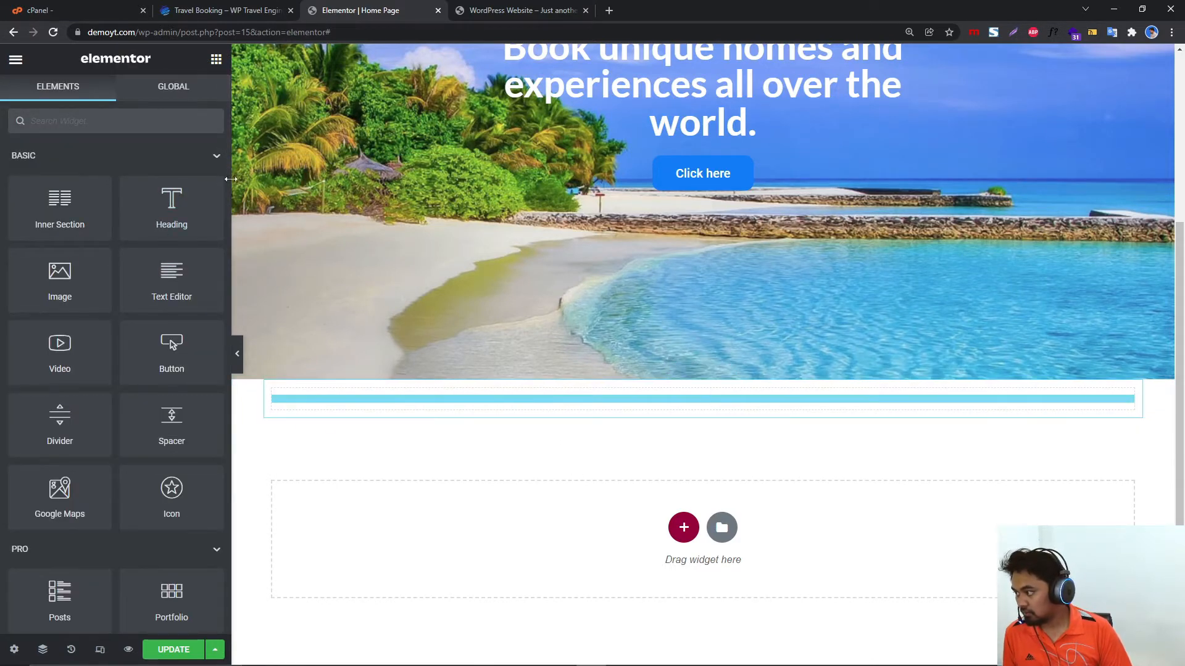
left_click_drag(196, 216, 733, 409)
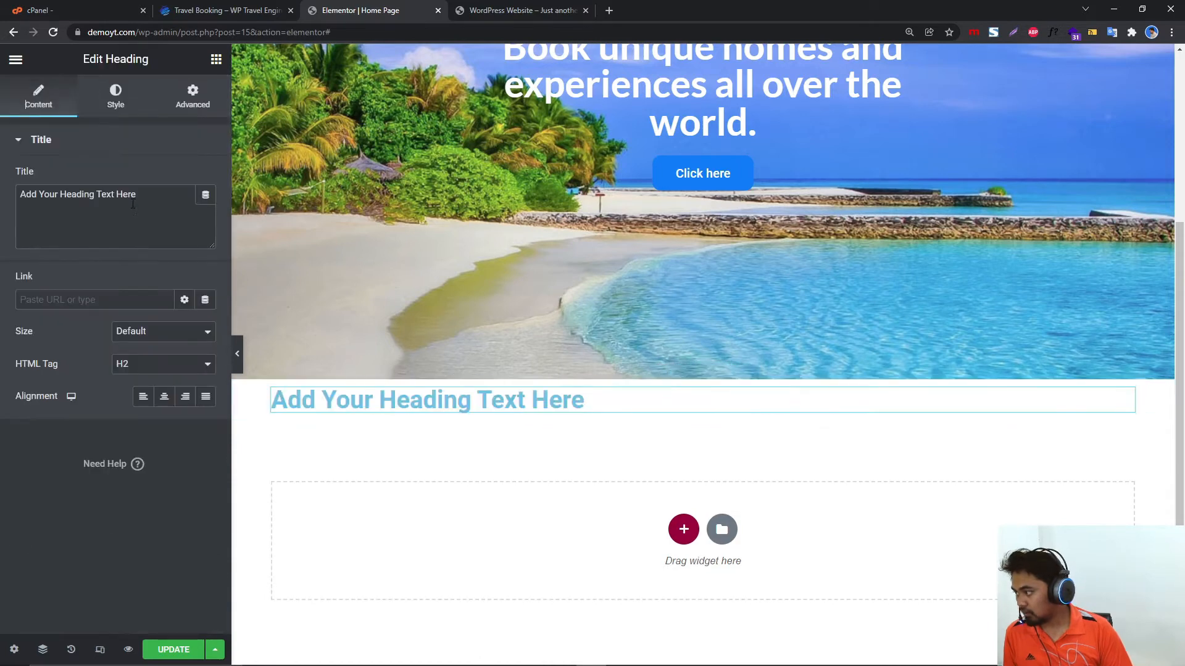
Replace the heading text with "Welcome to travel booking" and center it.
key("ctrl+a")
key("ctrl+v")
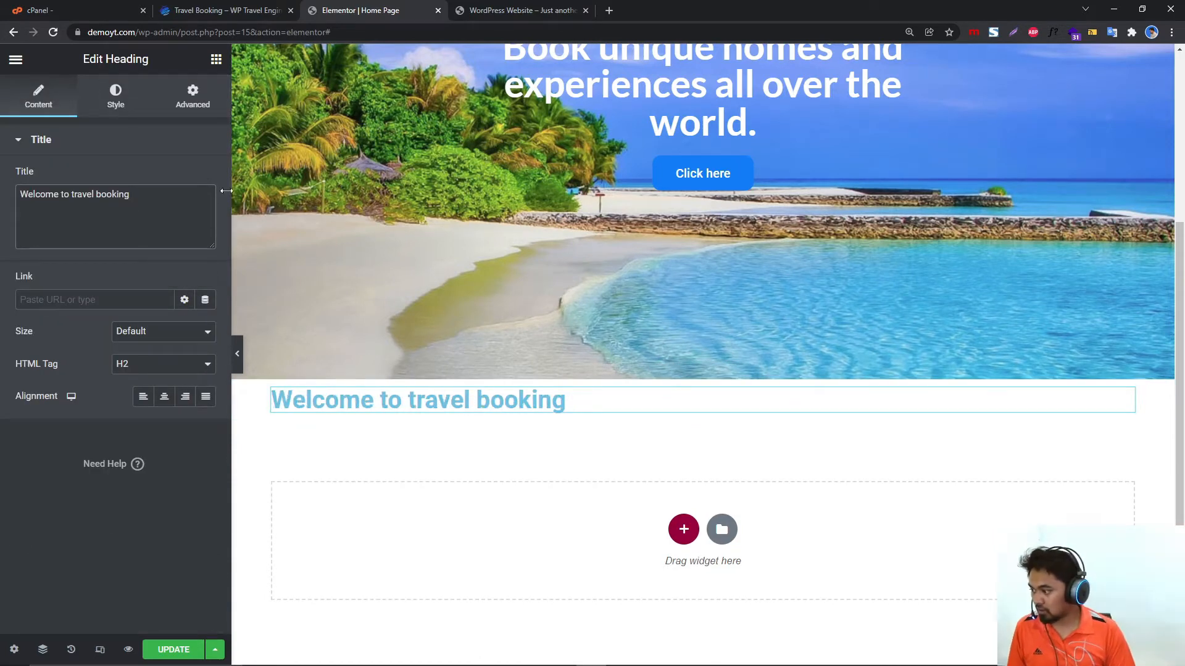
left_click(165, 396)
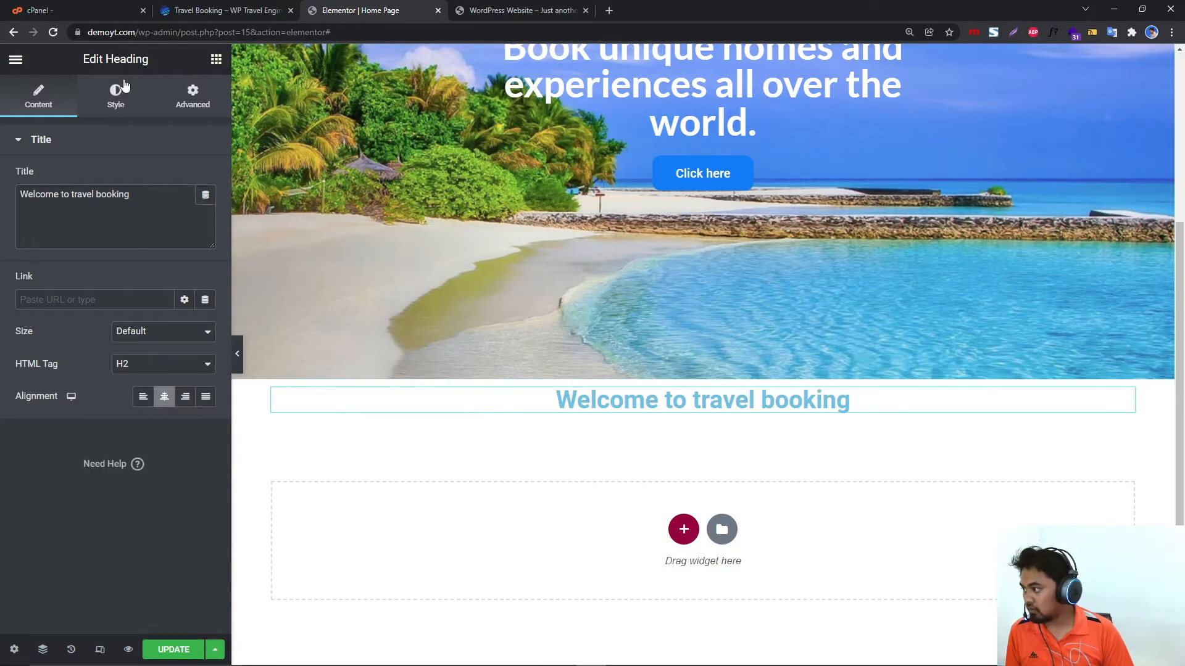
Set the heading's text color to near-black #030303.
left_click(116, 97)
left_click(185, 178)
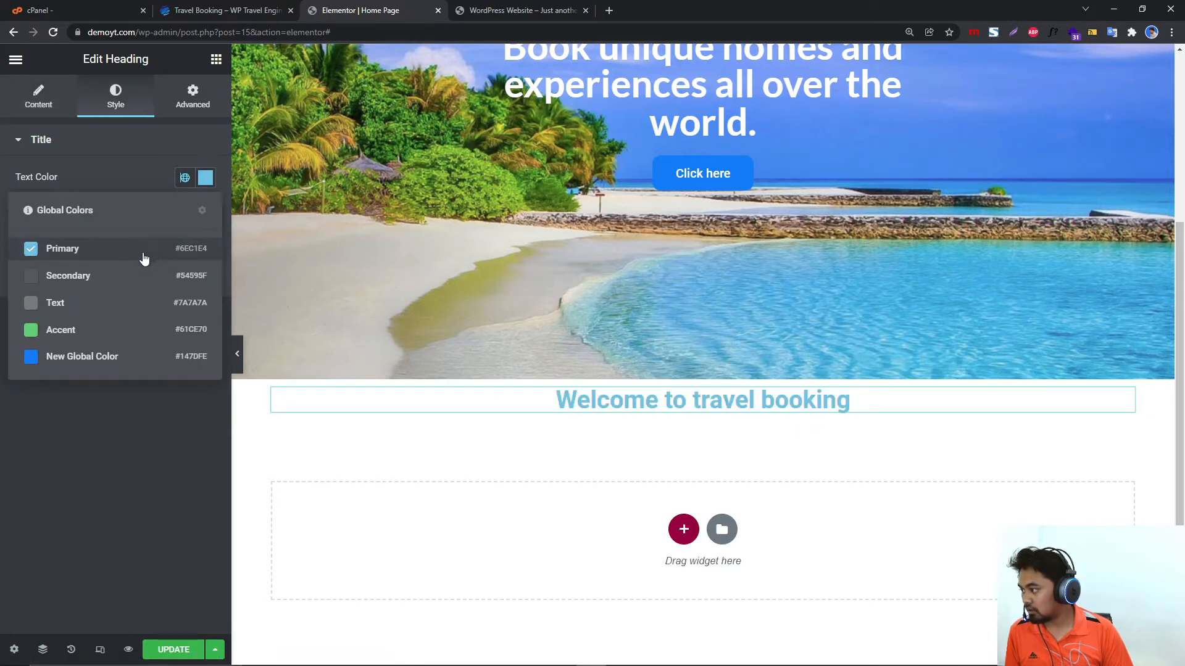
left_click(200, 182)
left_click(204, 179)
left_click_drag(61, 299, 24, 365)
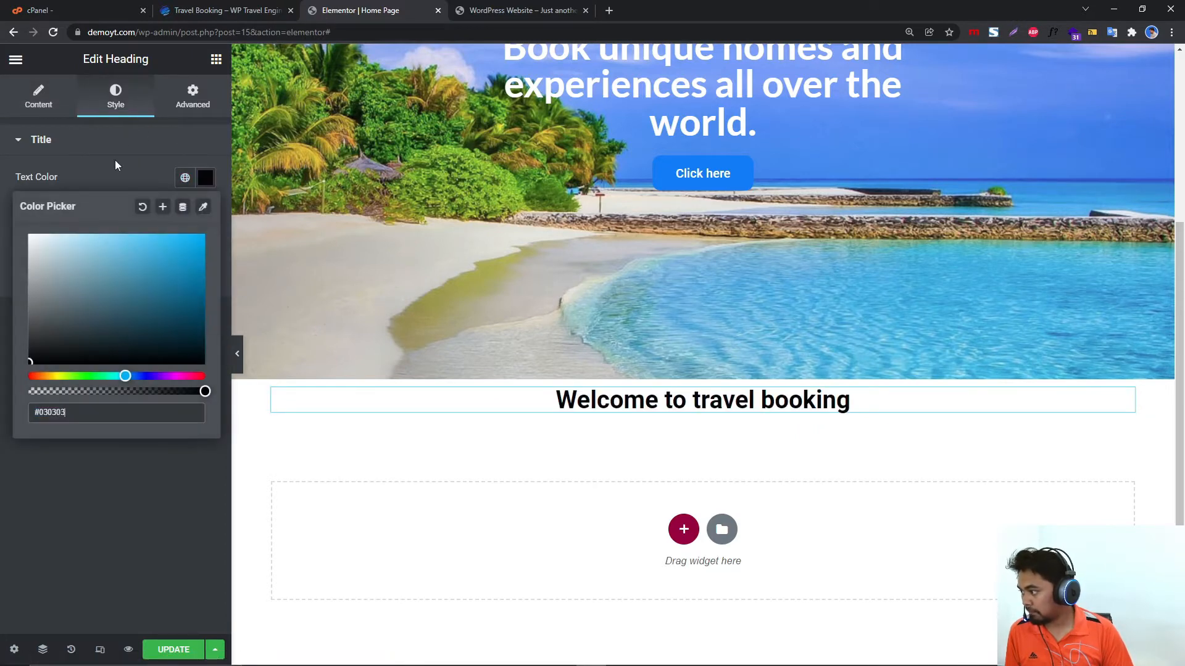
left_click(141, 149)
left_click(142, 143)
Set the heading's typography to the Lato font family at a size of 34 px.
left_click(206, 210)
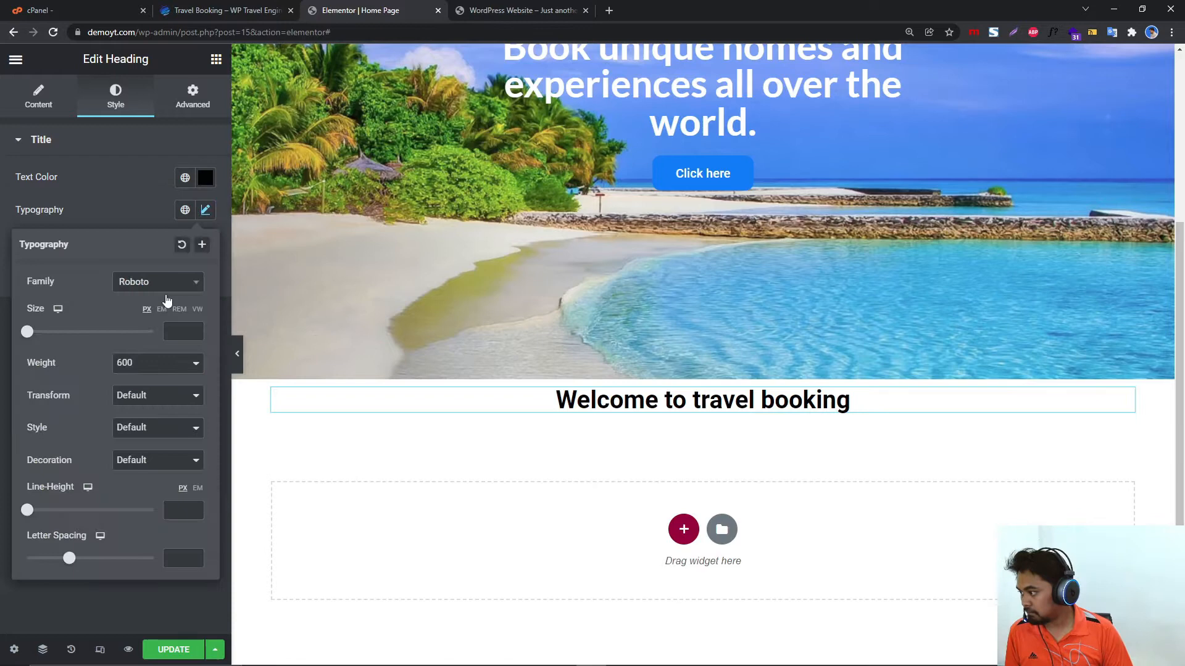
left_click(185, 213)
left_click(147, 177)
left_click(206, 212)
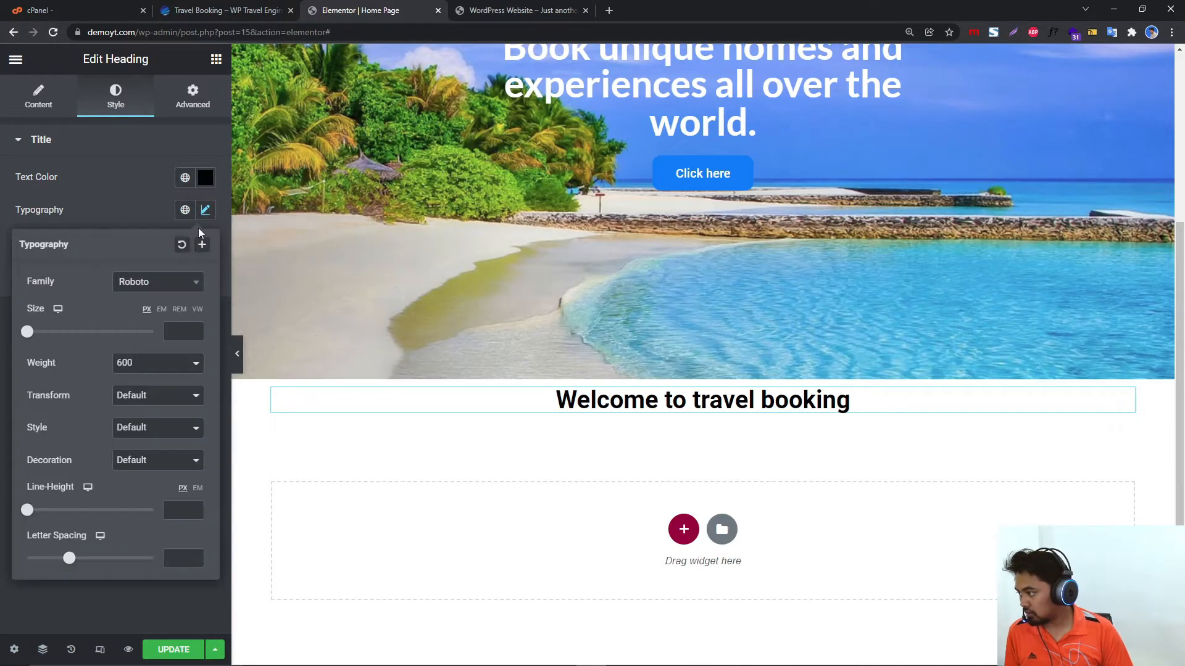
left_click(178, 291)
left_click(70, 302)
left_click(173, 284)
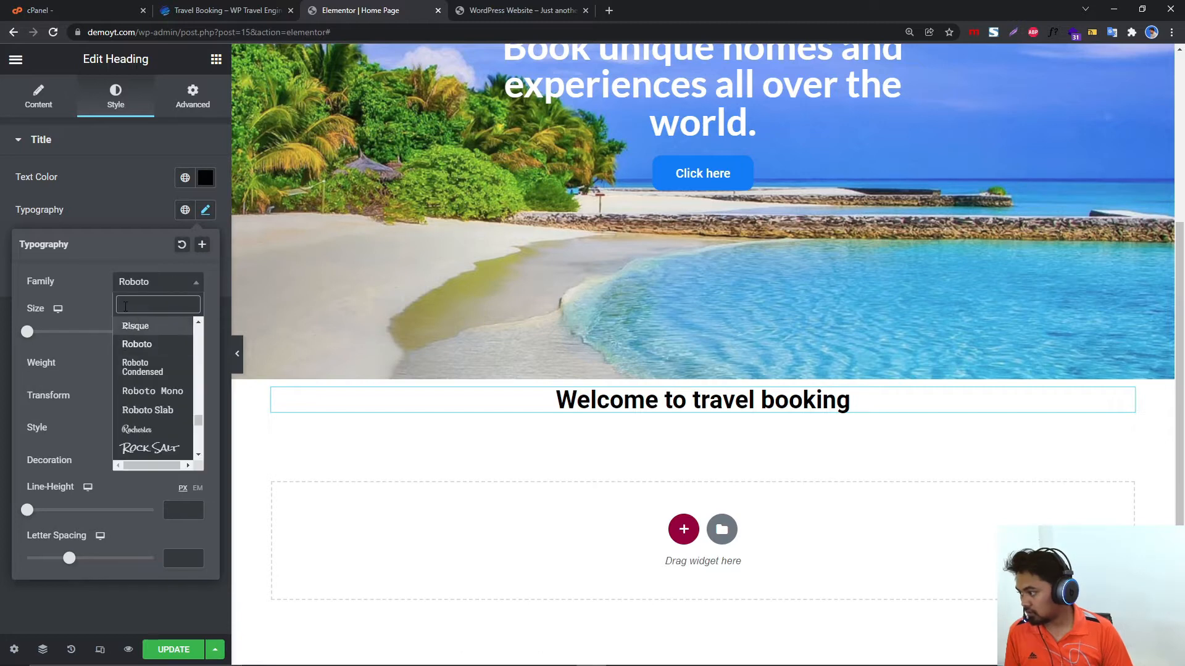
type("lat")
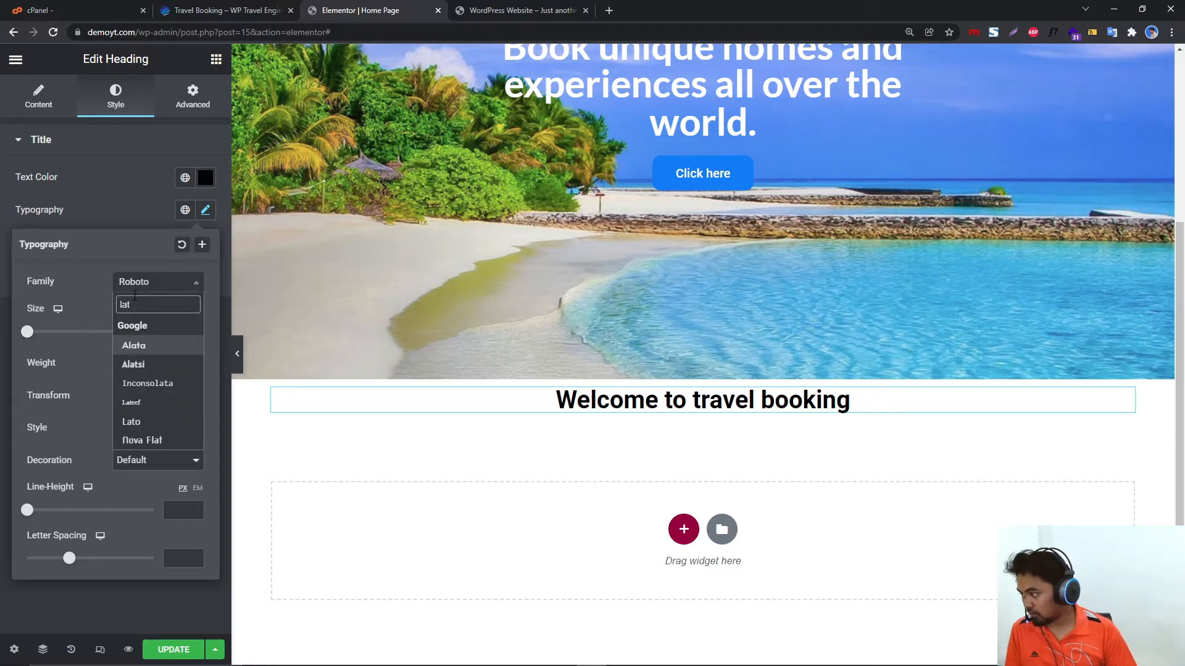
left_click(163, 422)
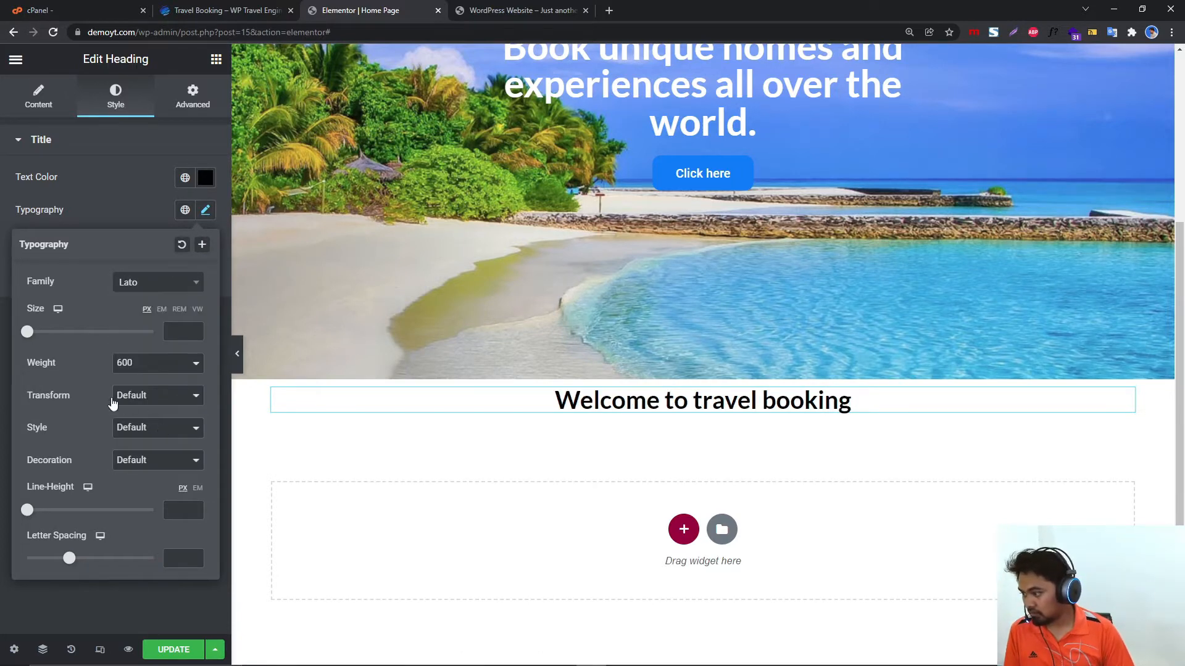
left_click_drag(32, 335, 54, 340)
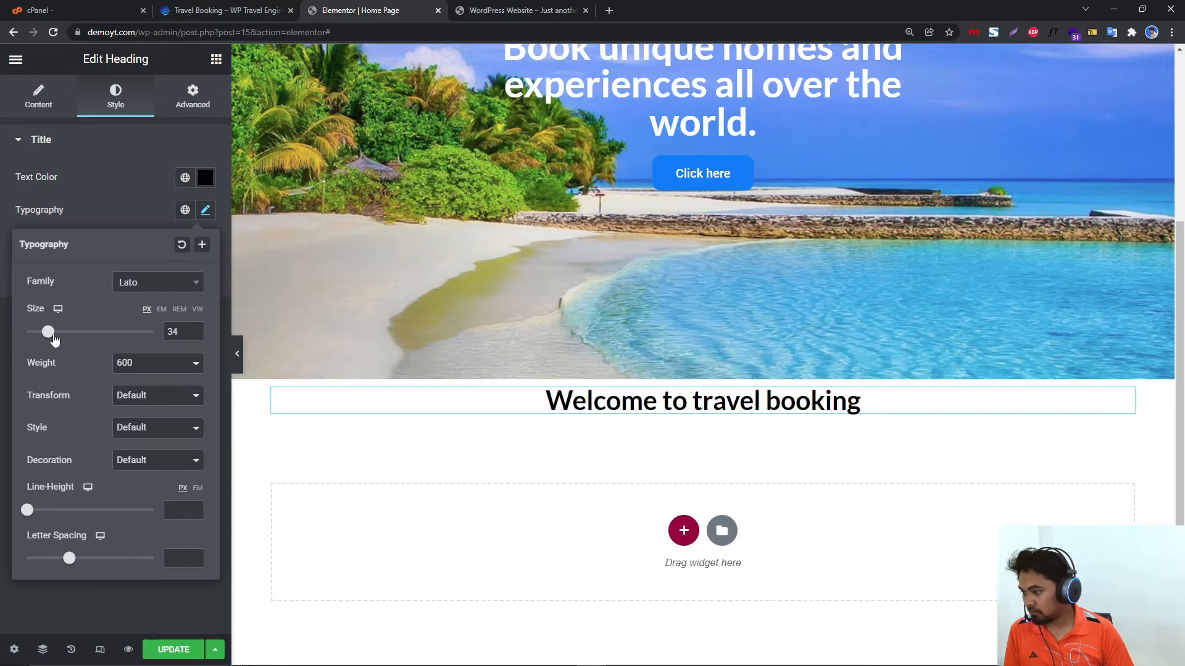
Copy the paragraph beginning "From troubled dreams" from under the welcome heading on the WP Travel Engine demo page.
left_click(486, 7)
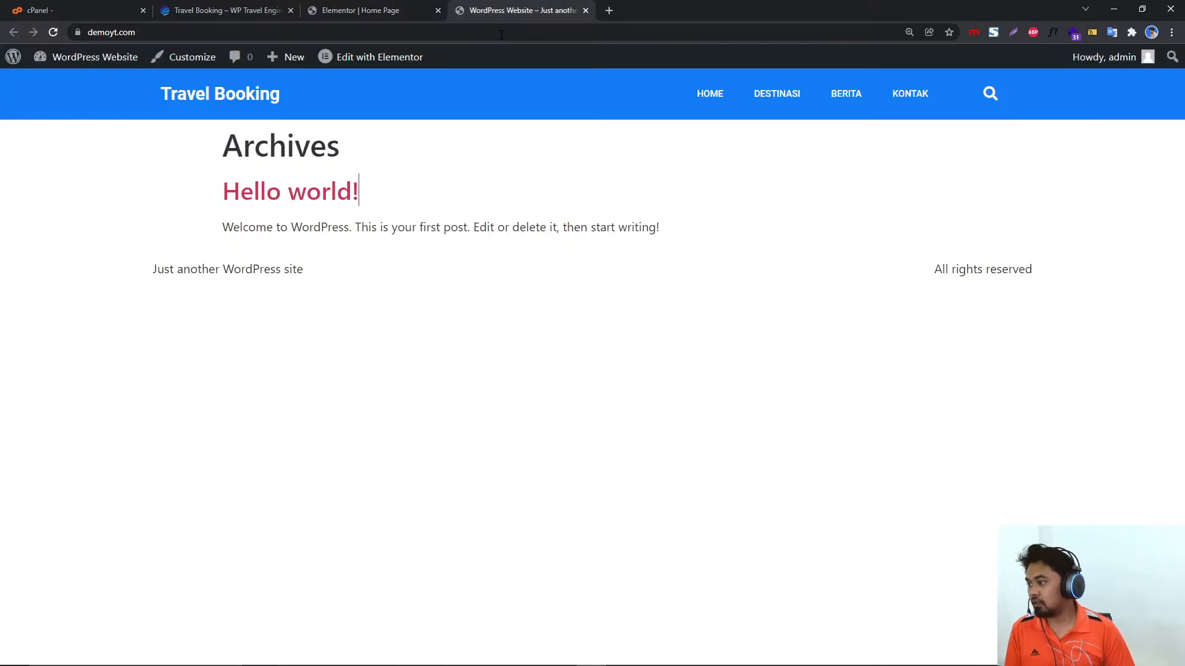
left_click(260, 7)
left_click_drag(242, 5, 543, 7)
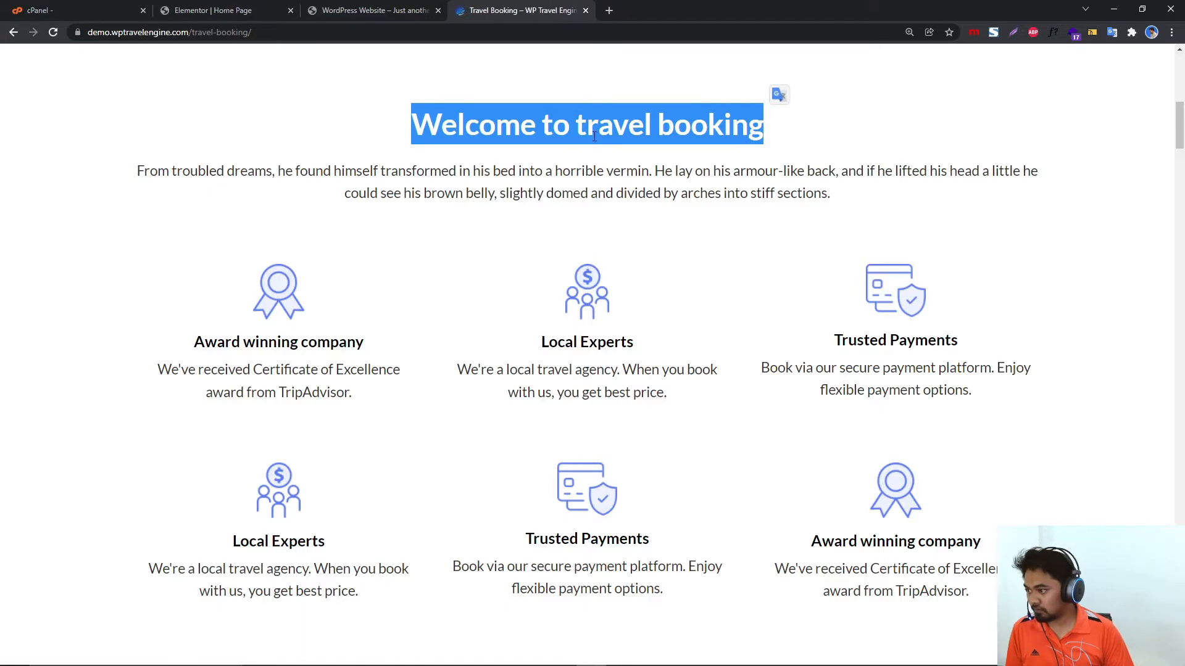
left_click(722, 208)
left_click_drag(846, 198, 141, 175)
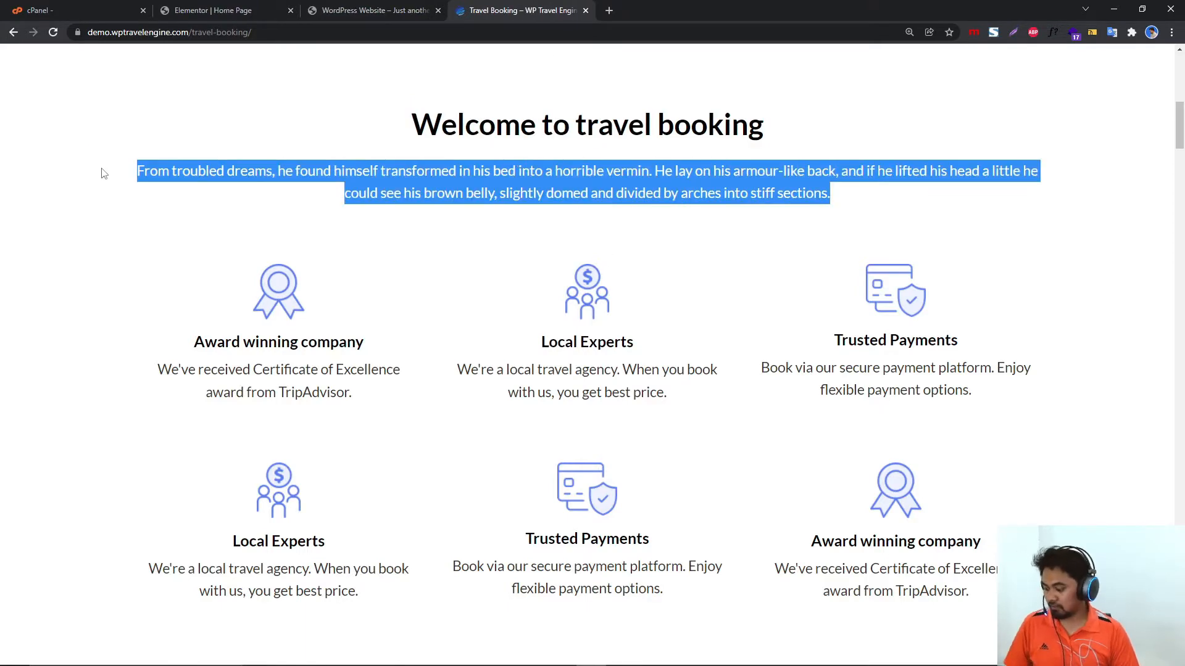
Back in the Elementor editor, add a Text Editor widget under the heading and replace its placeholder with the copied "From troubled dreams" paragraph.
left_click(213, 10)
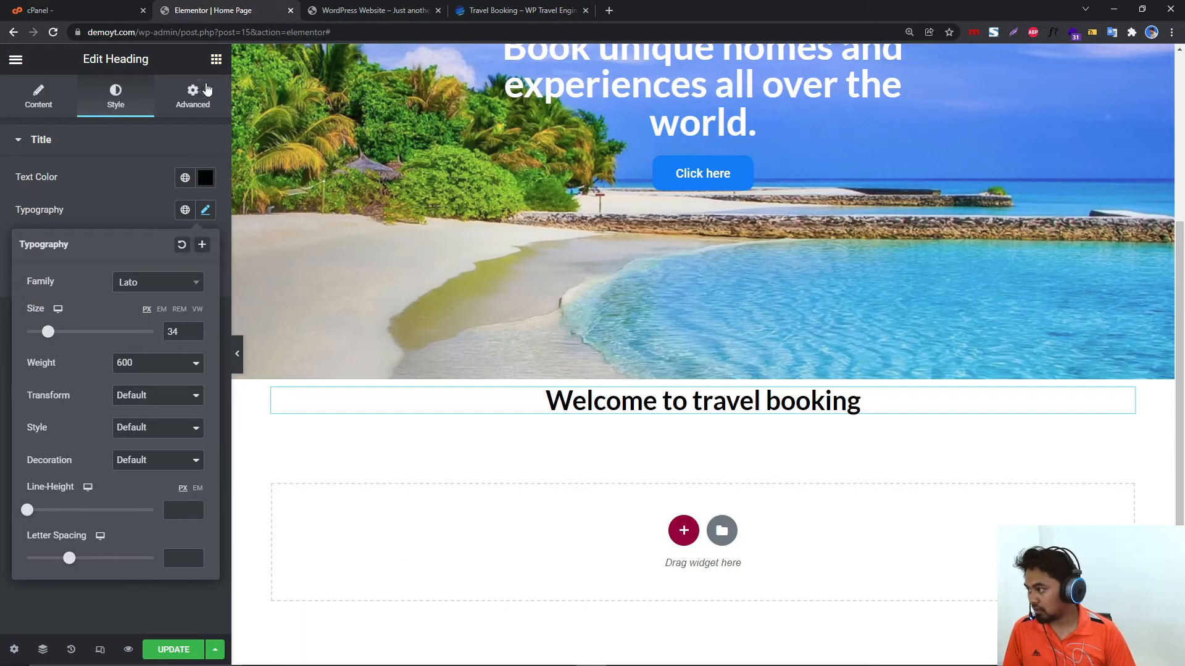
left_click(216, 59)
left_click_drag(184, 265, 623, 426)
key("ctrl+a")
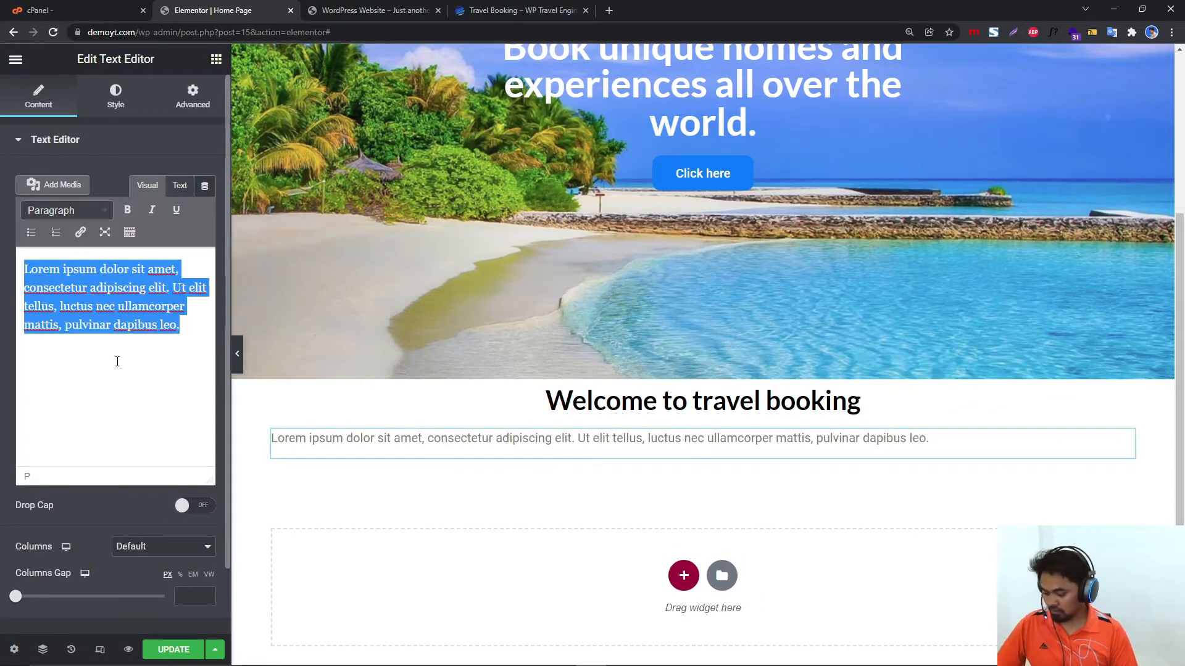
type("From troubled dreams, he found himself transformed in his bed into a horrible vermin. He lay on his armour-like back, and if he lifted his head a little he could see his brown belly, slightly domed and divided by arches into stiff sections.")
Center the paragraph and change its text color to a dark, near-black shade.
left_click(108, 111)
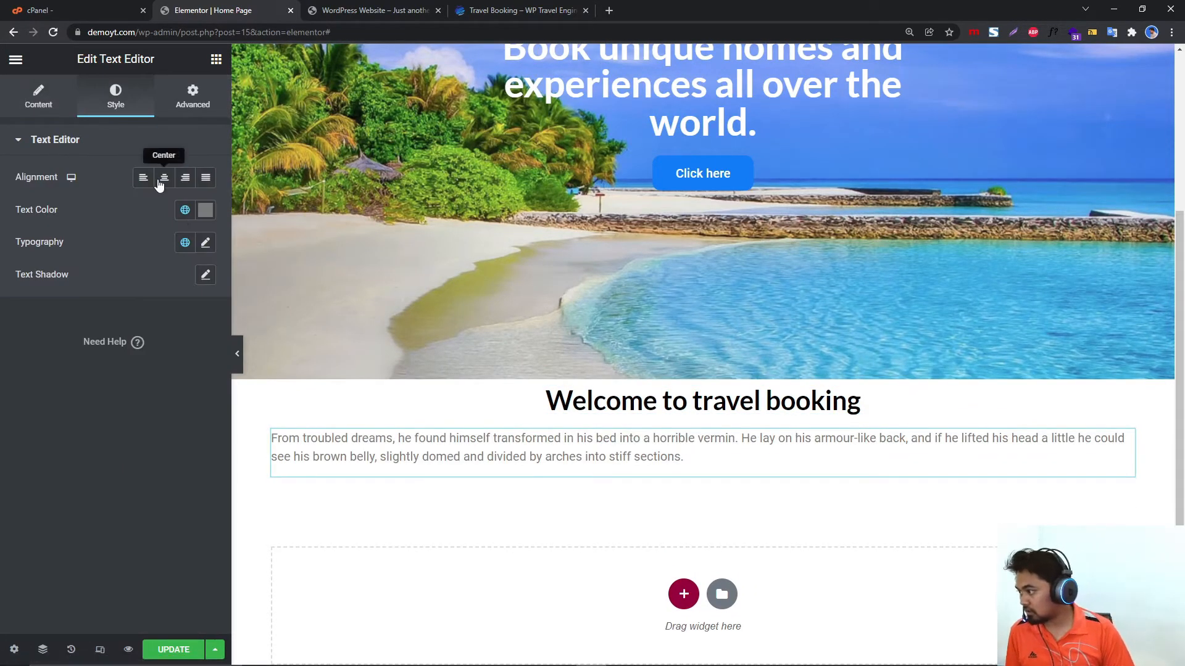
left_click(164, 177)
left_click(205, 211)
left_click_drag(125, 286, 9, 374)
left_click(110, 210)
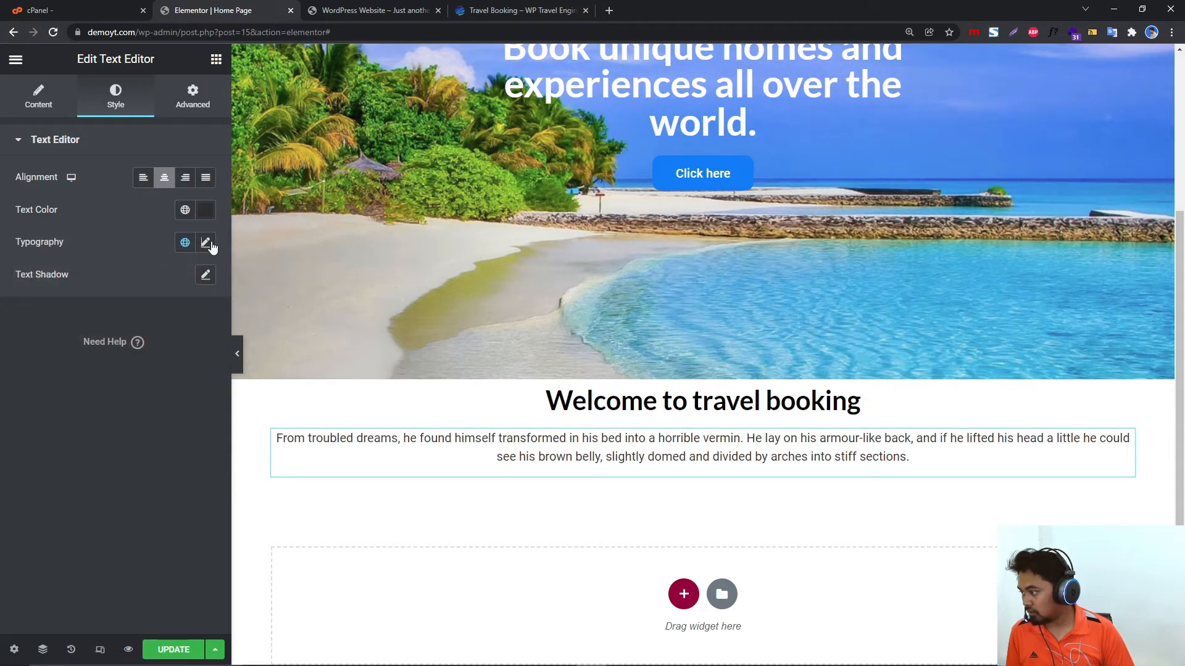
Set the paragraph's font family to Lato.
left_click(205, 243)
left_click(145, 316)
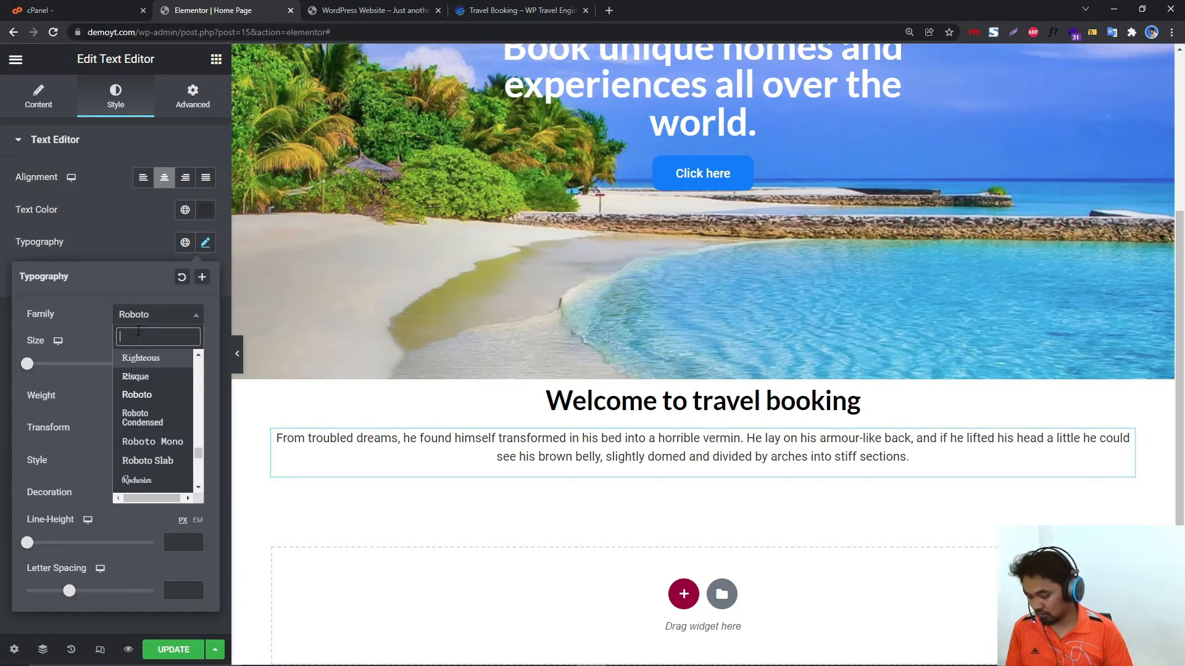
type("lat")
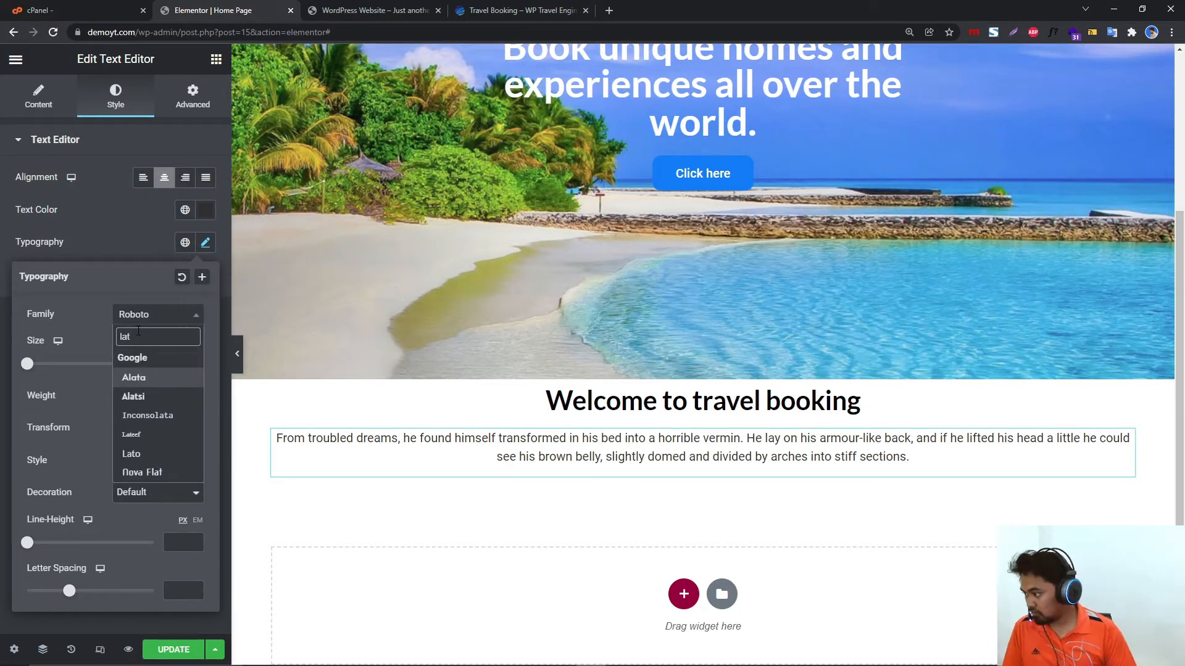
left_click(150, 447)
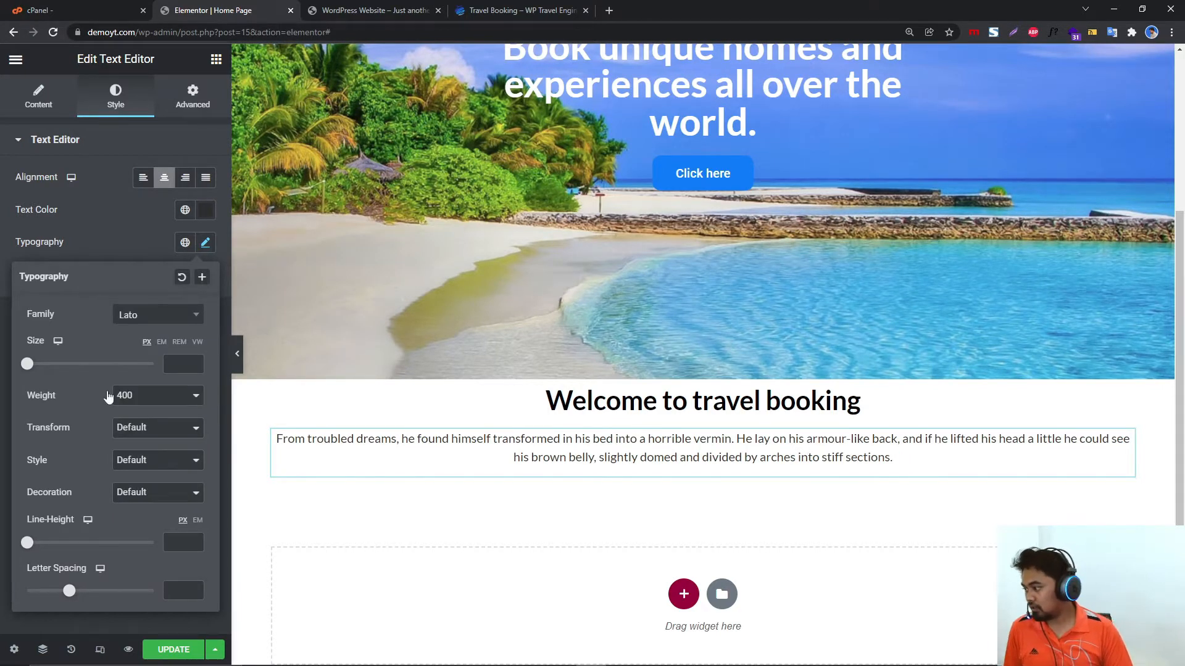
left_click_drag(28, 365, 37, 367)
Unlink the paragraph's margin values, switch their unit to percent, and set the left and right margins to 15.
left_click(192, 99)
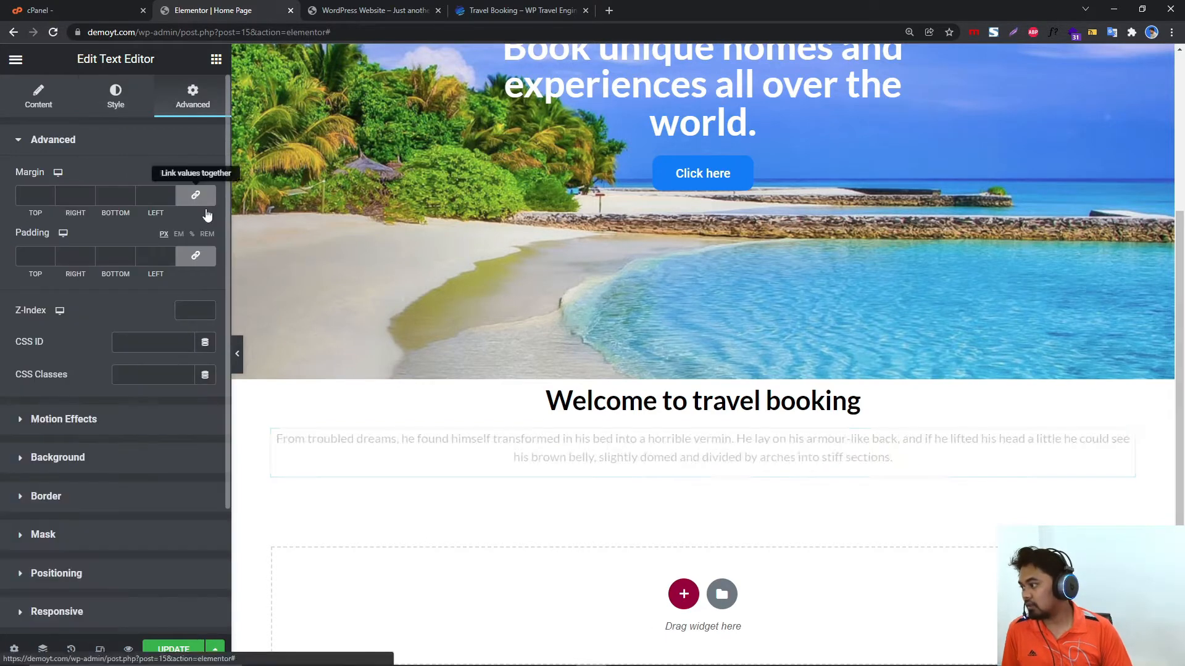
left_click(168, 198)
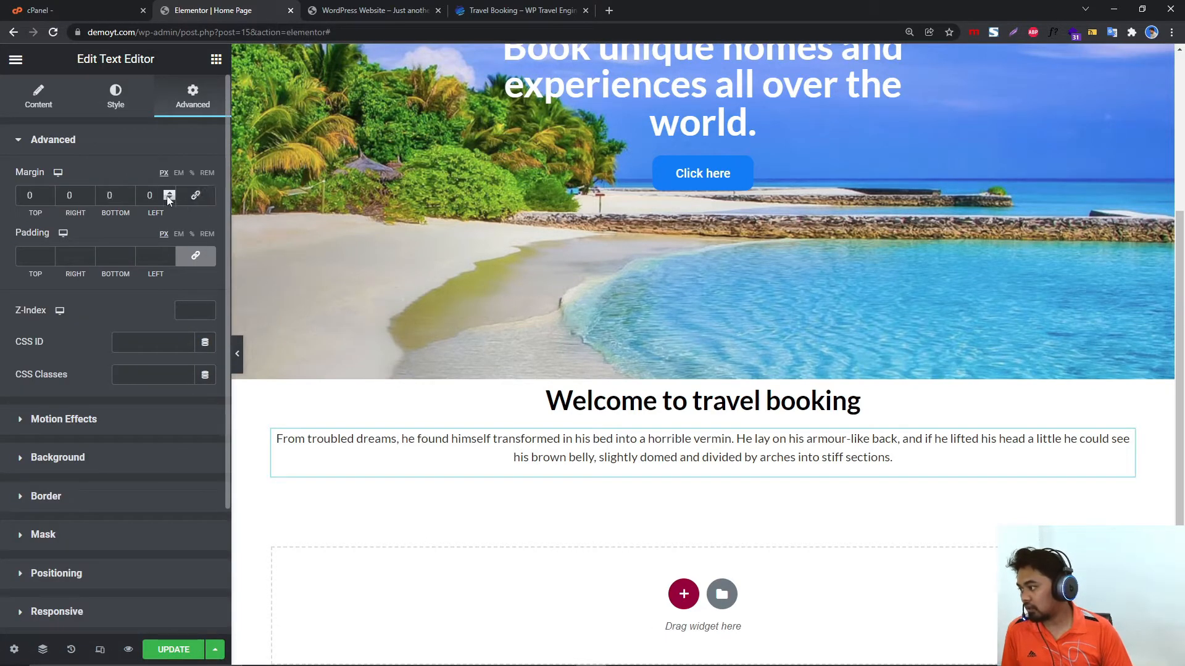
left_click(192, 173)
left_click(169, 194)
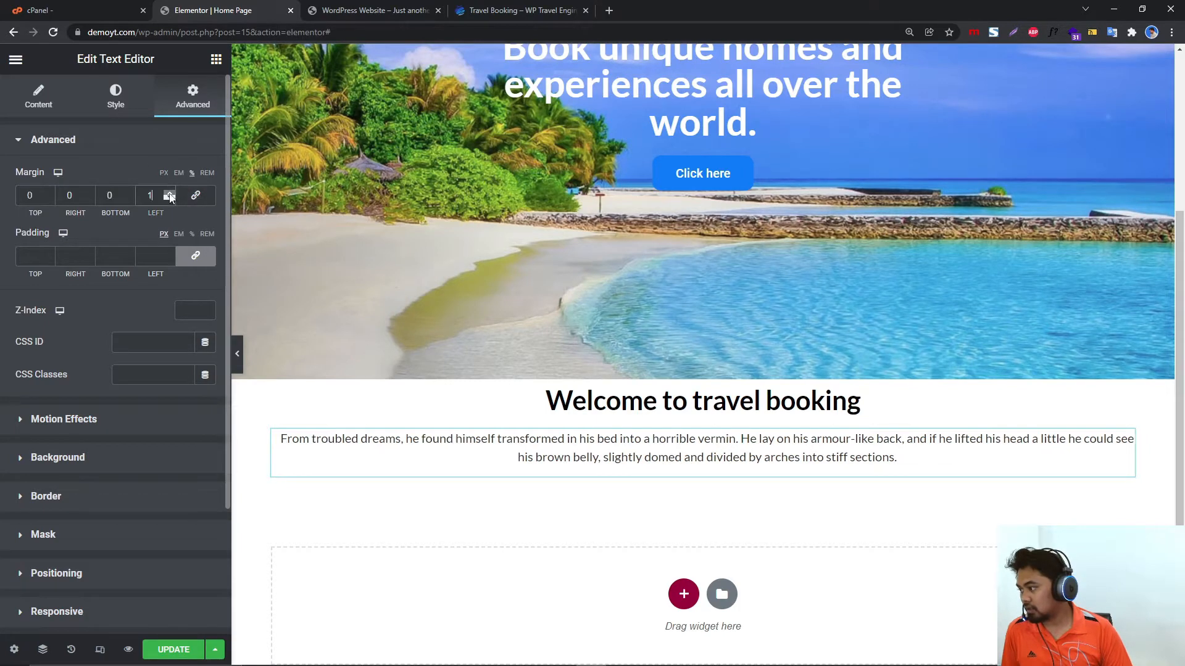
left_click(169, 193)
left_click(170, 193)
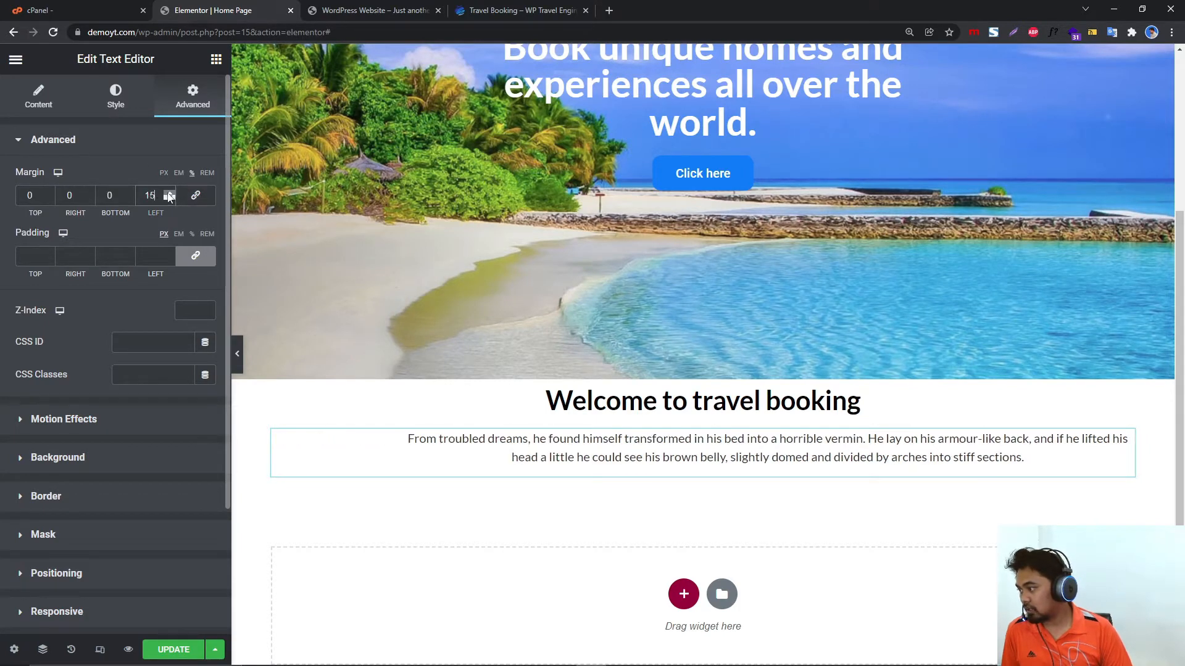
type("15")
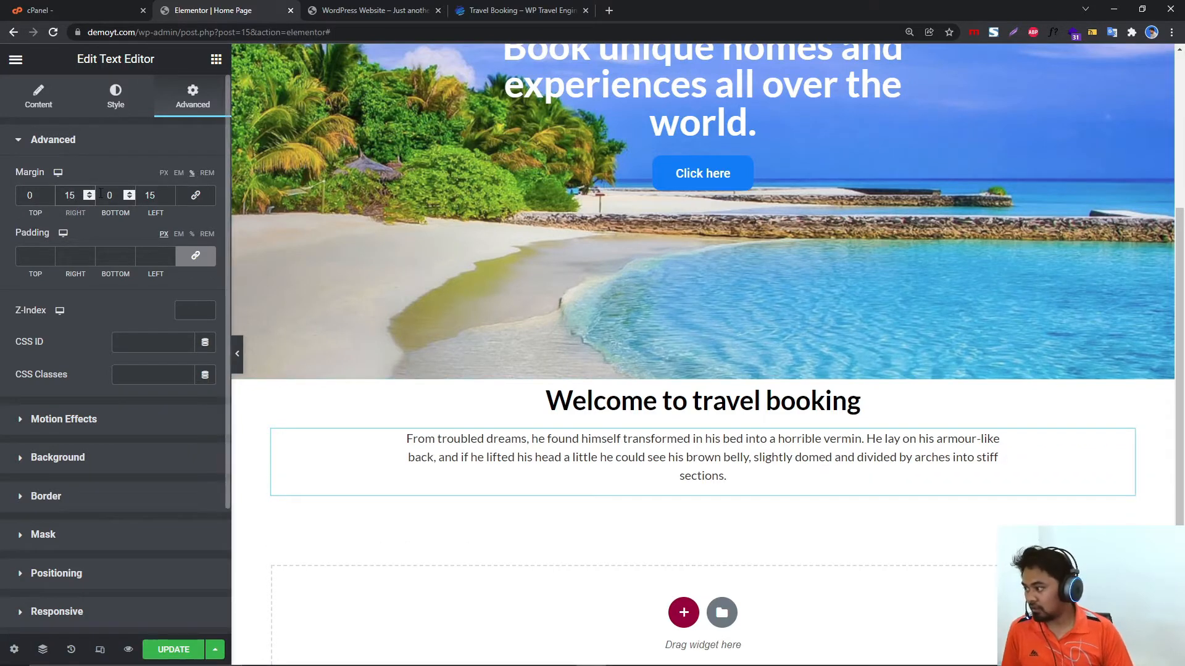
Reduce the paragraph's left and right margins to 10 percent.
left_click(87, 197)
left_click(170, 198)
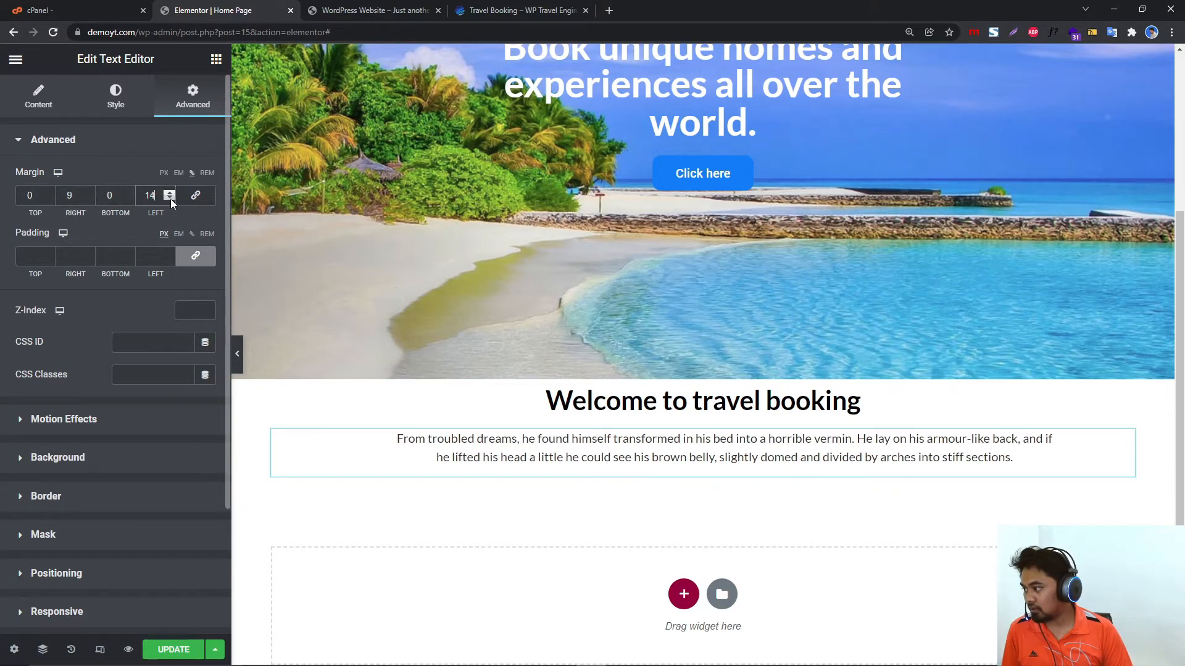
left_click(170, 199)
left_click(89, 193)
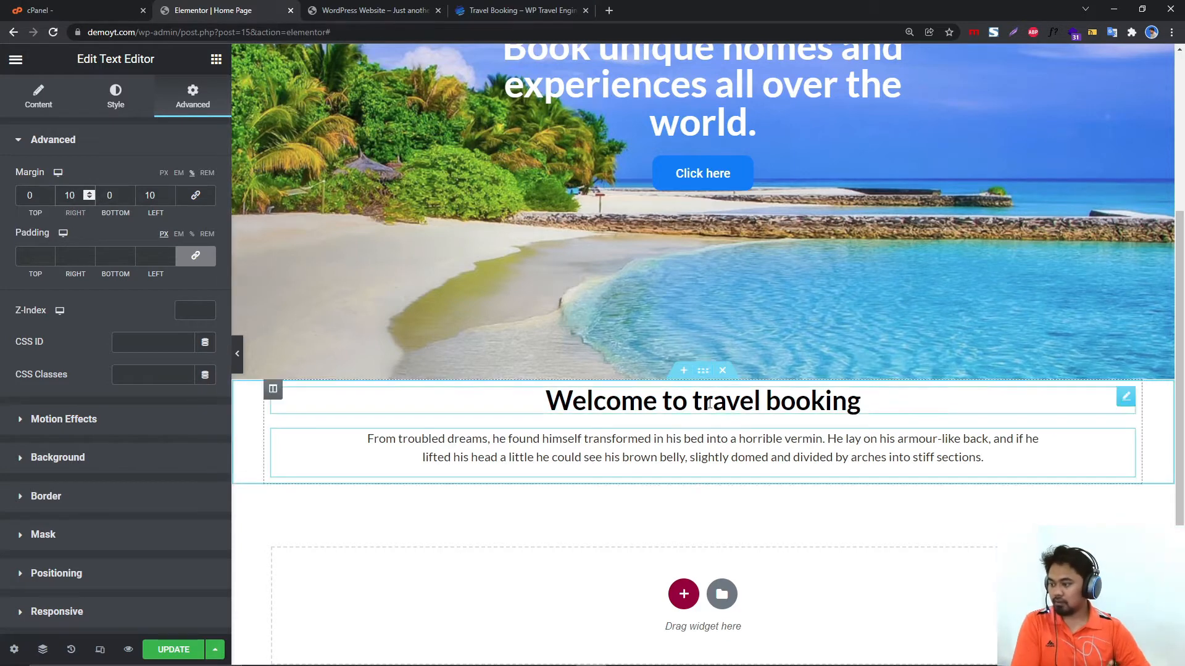
Examine the feature blocks under the welcome paragraph on the travel demo page, and return to the Elementor widget list.
left_click(400, 6)
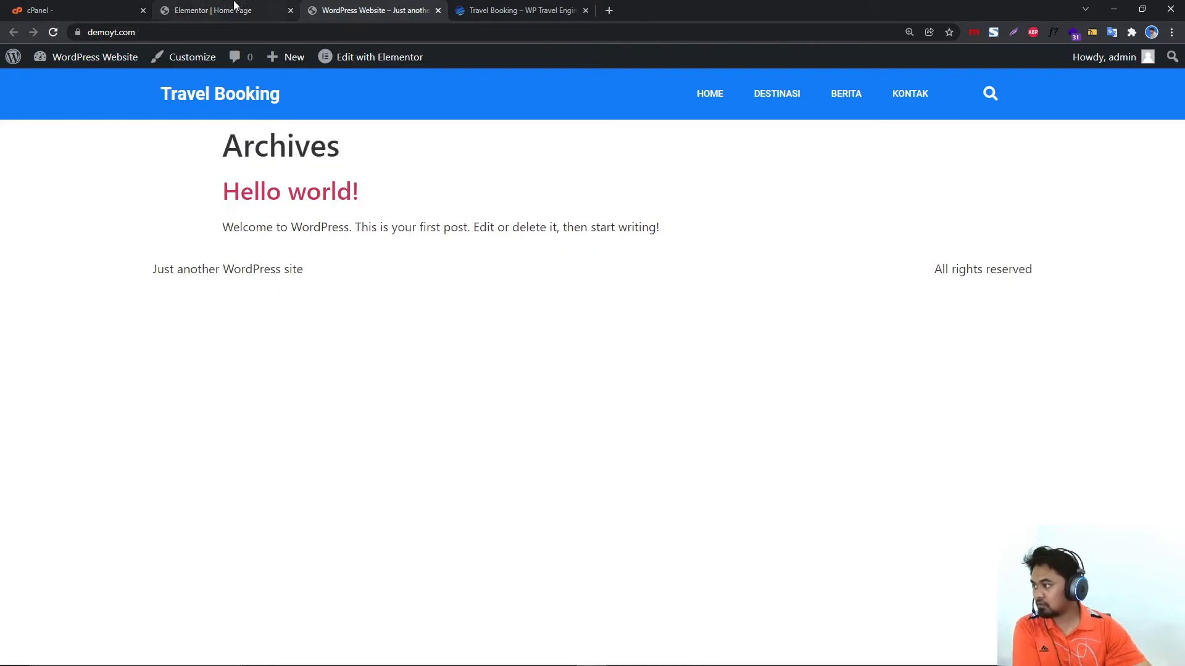
left_click(509, 7)
left_click(771, 142)
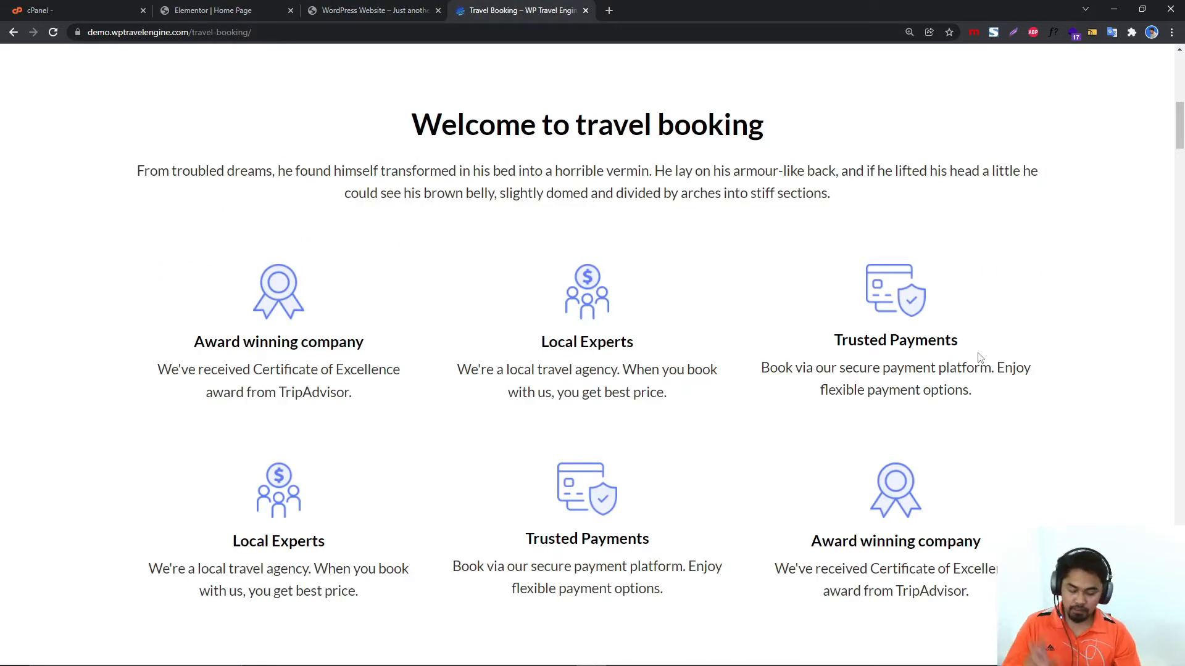
left_click(306, 9)
left_click(228, 5)
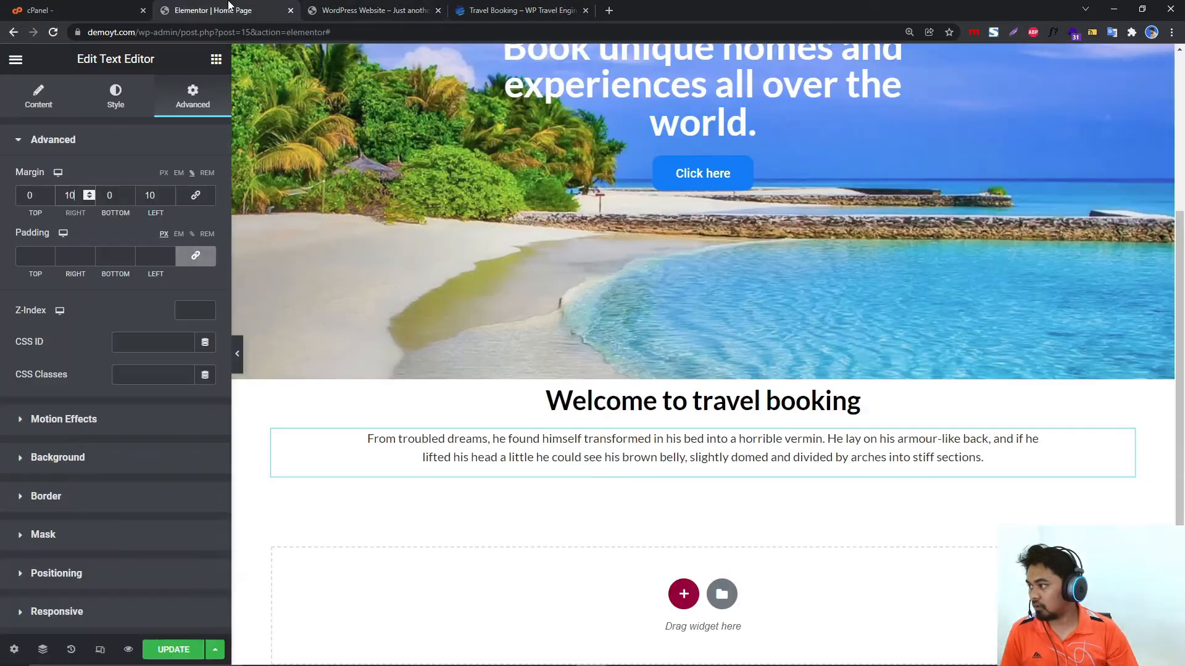
left_click(216, 58)
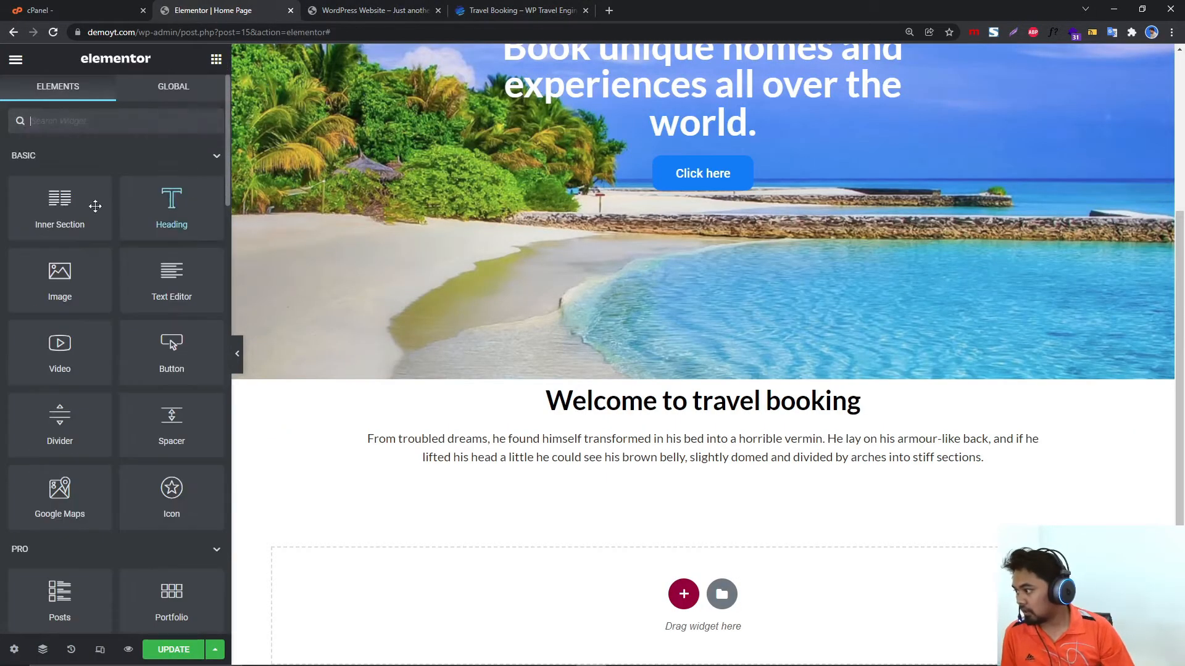
Add an inner section below the welcome paragraph and duplicate its first column to make three columns.
left_click_drag(93, 210, 740, 474)
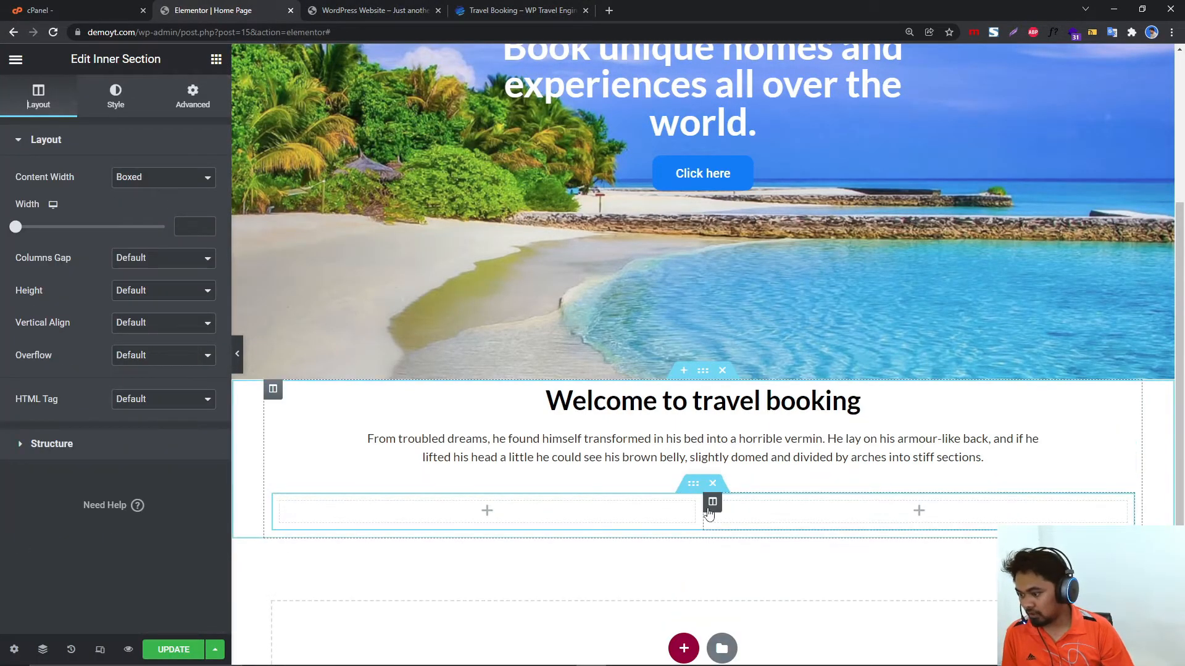
right_click(287, 502)
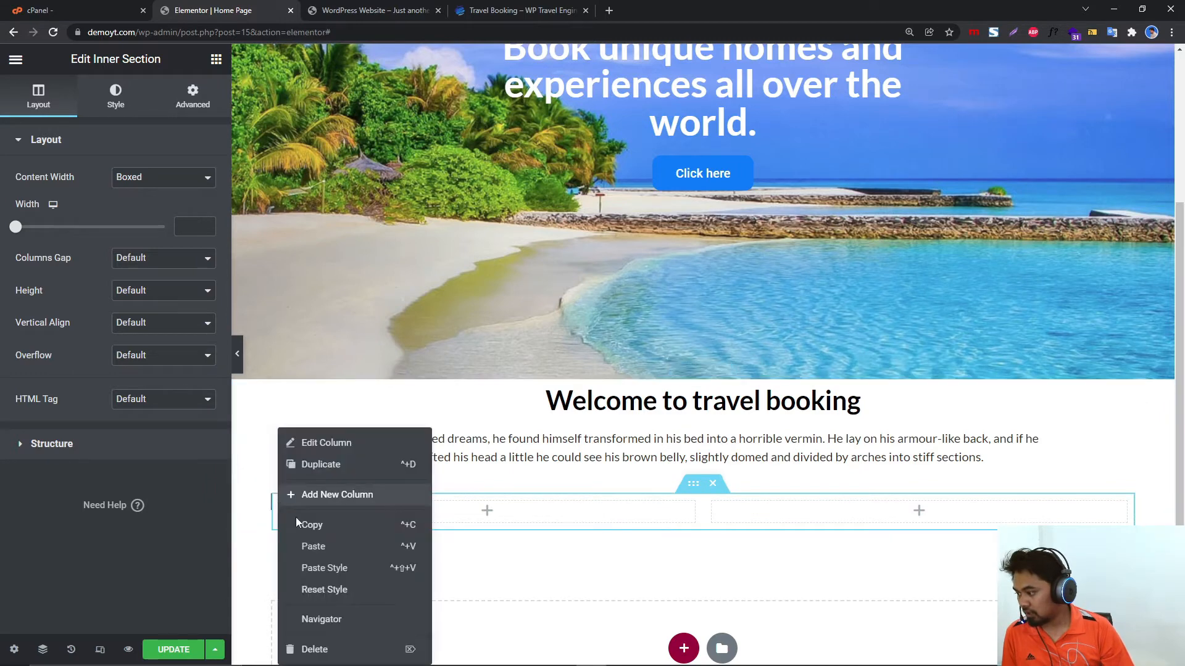
left_click(324, 463)
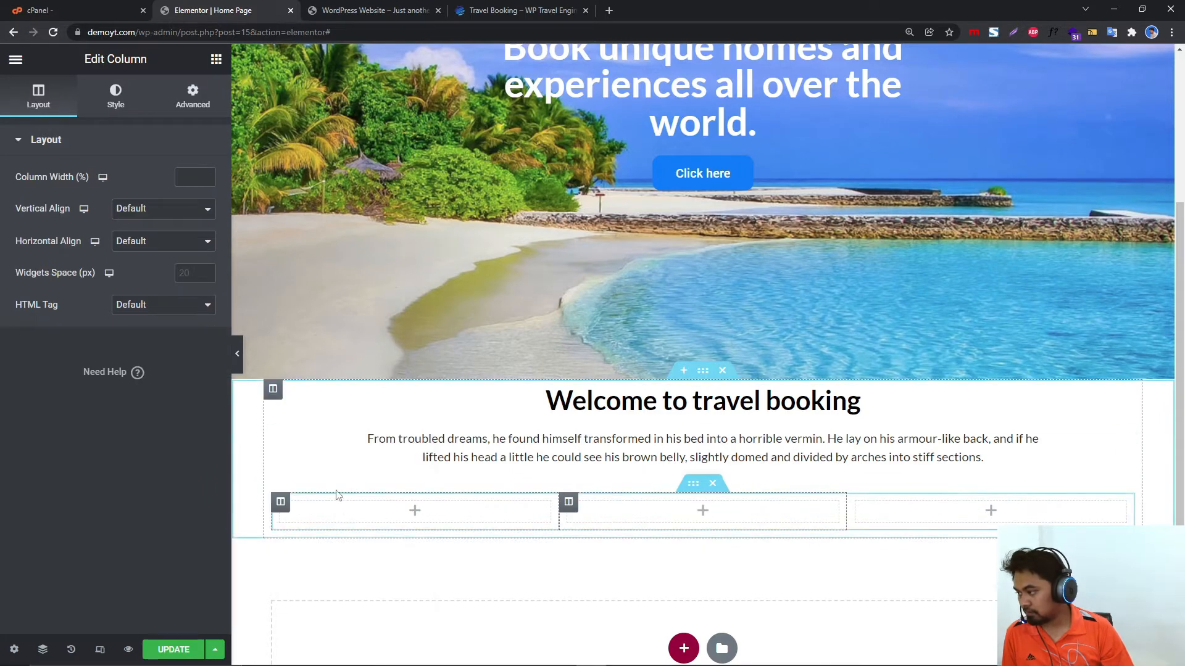
Place an Image Box widget in the first column of the inner section.
left_click(215, 59)
scroll(177, 309, "down", 3)
scroll(171, 488, "down", 2)
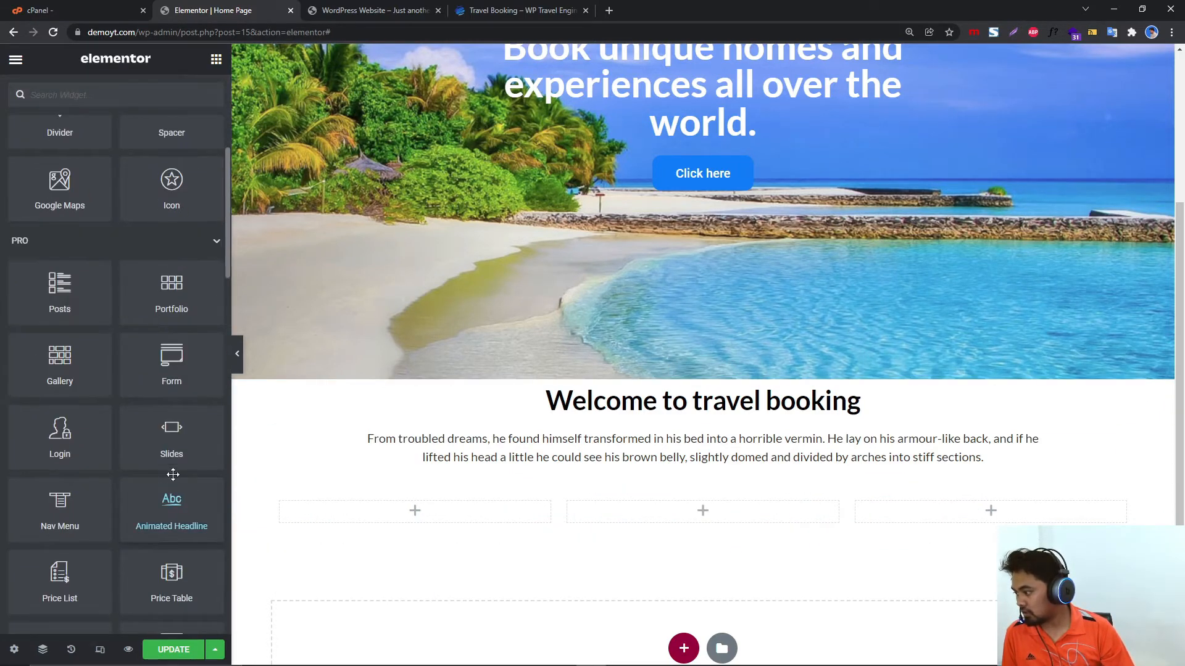
scroll(175, 479, "down", 1)
scroll(164, 526, "down", 1)
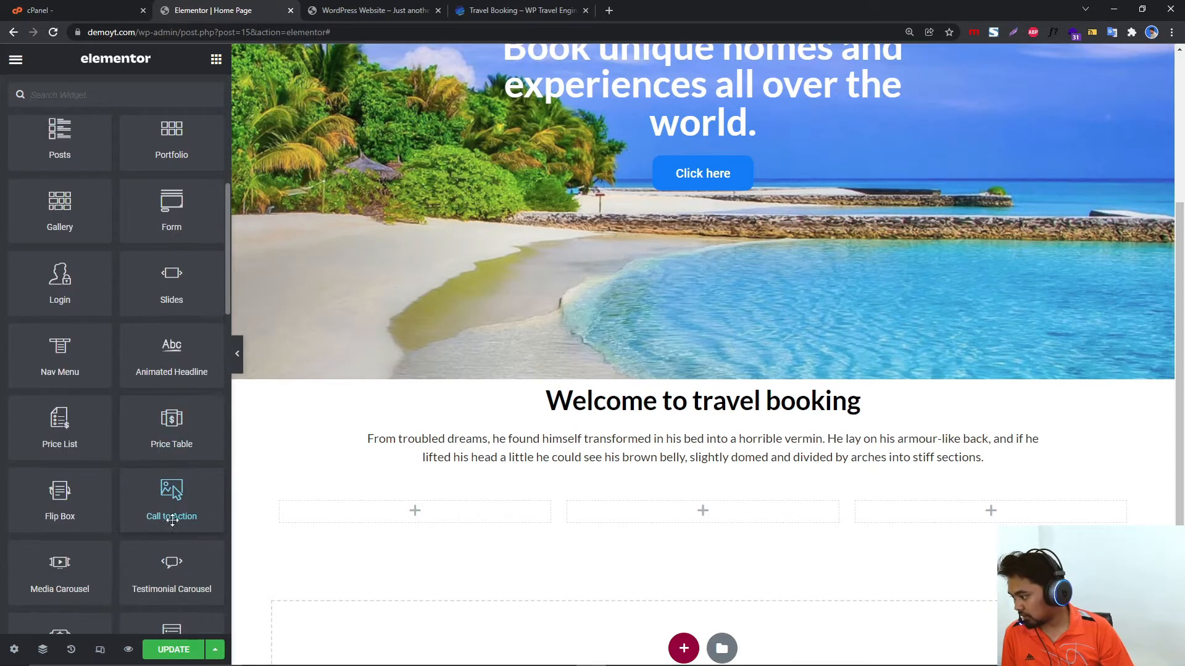
scroll(183, 515, "down", 4)
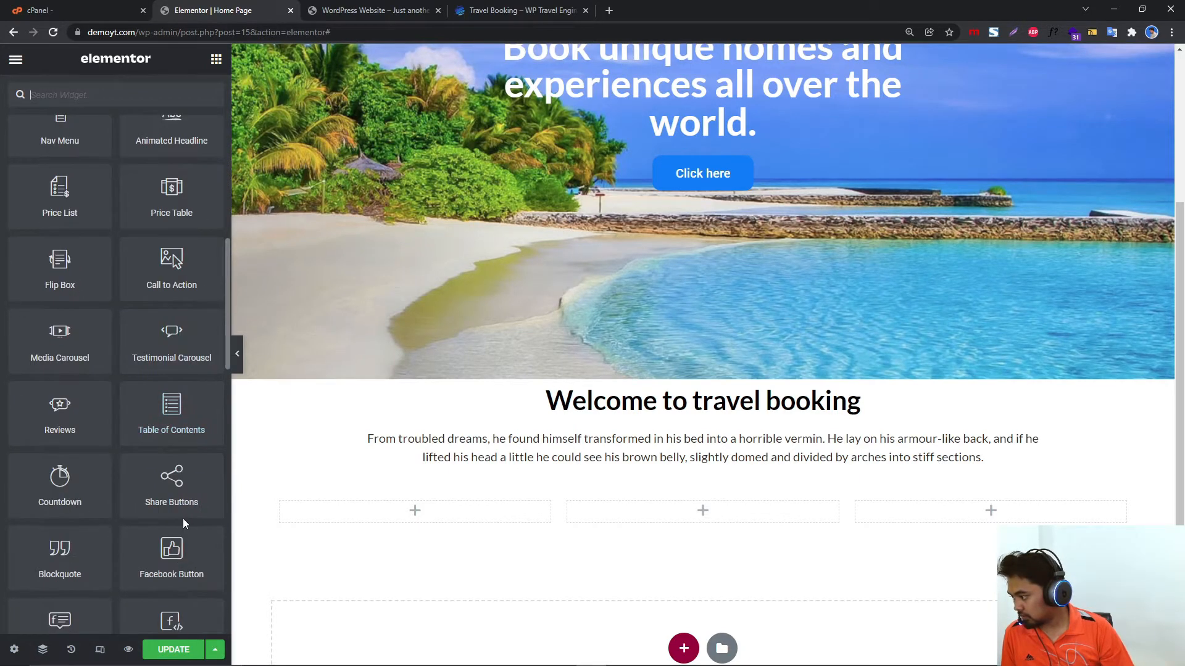
scroll(182, 523, "down", 3)
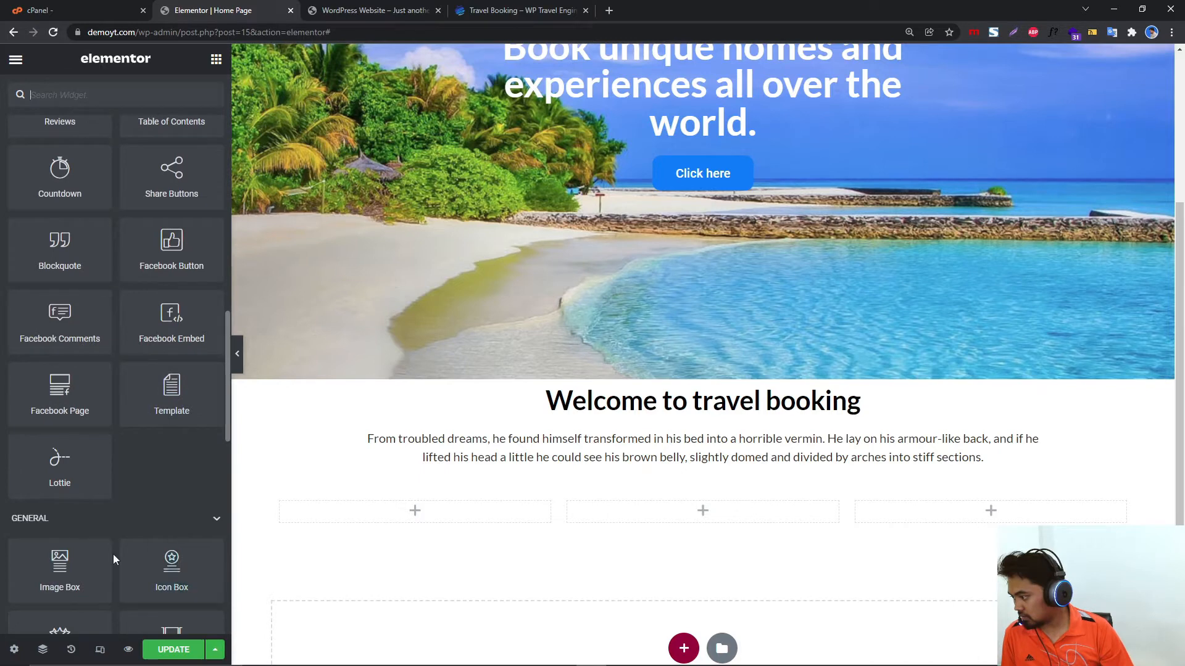
left_click_drag(92, 564, 413, 511)
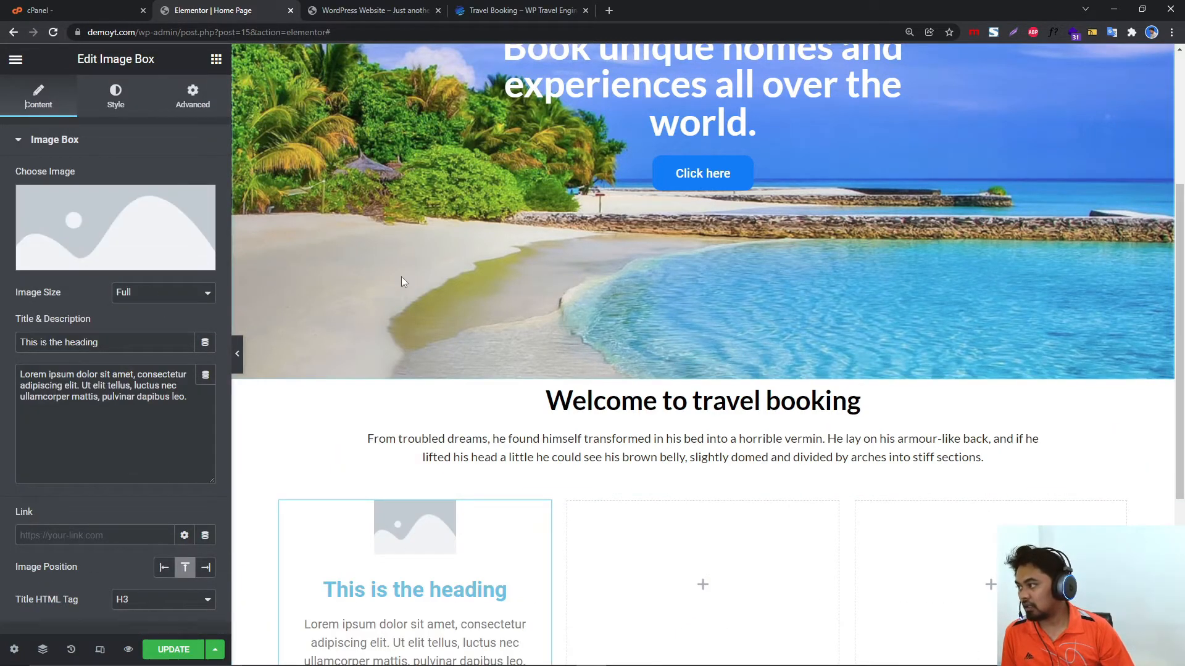
Switch to the travel demo page and save the "Award winning company" icon as icon1 in PNG format.
left_click(552, 9)
scroll(320, 246, "down", 1)
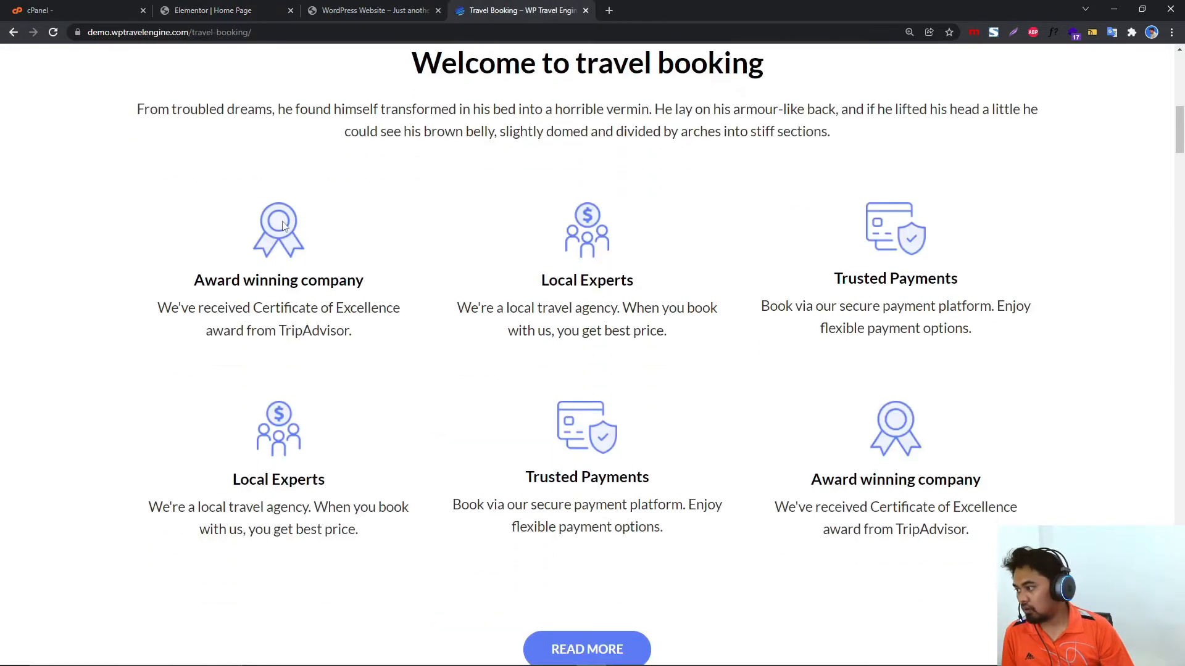
right_click(283, 225)
left_click(327, 252)
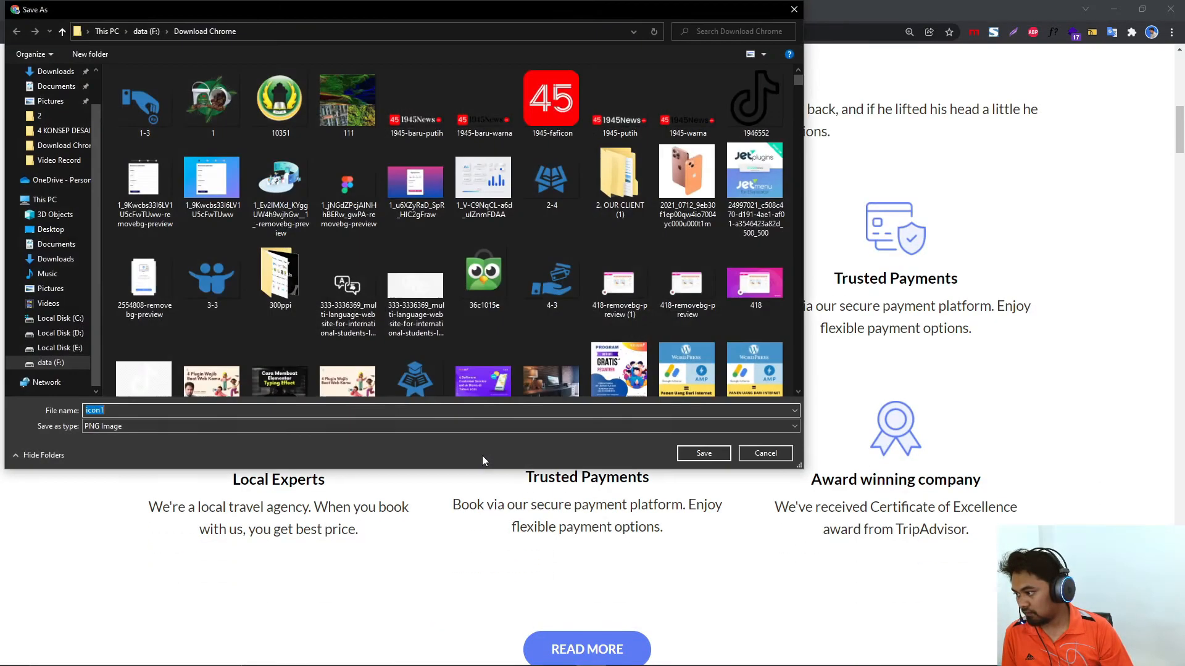
left_click(697, 455)
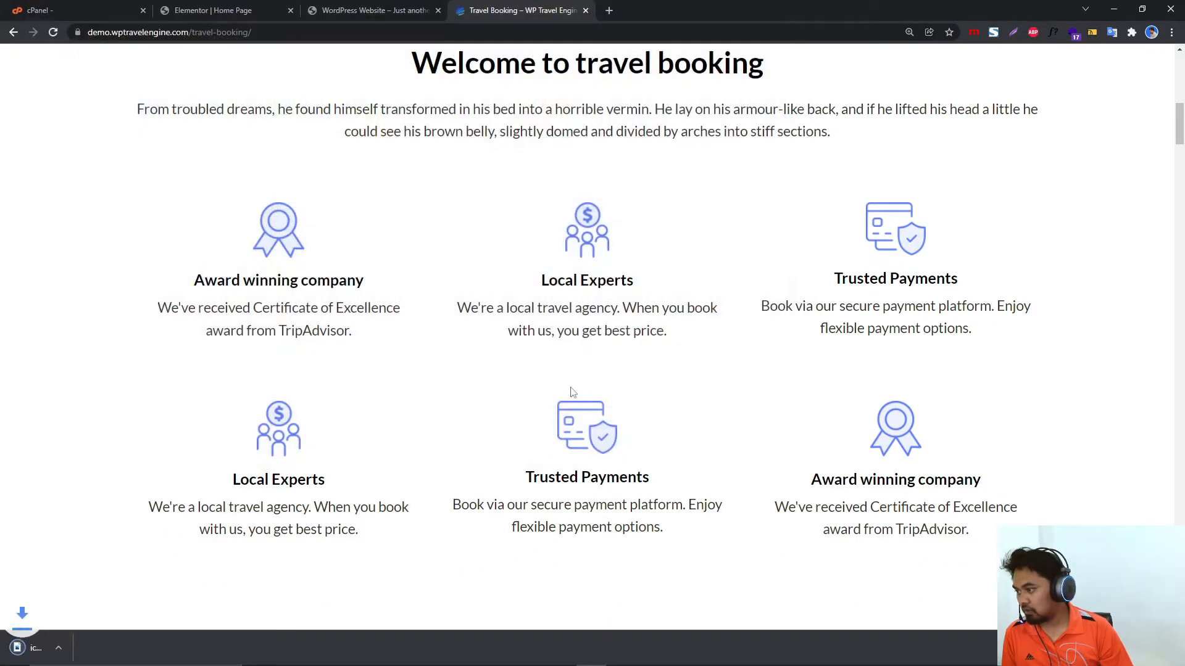
Save the "Local Experts" icon from the demo page as icon2 in PNG format.
right_click(578, 221)
left_click(628, 242)
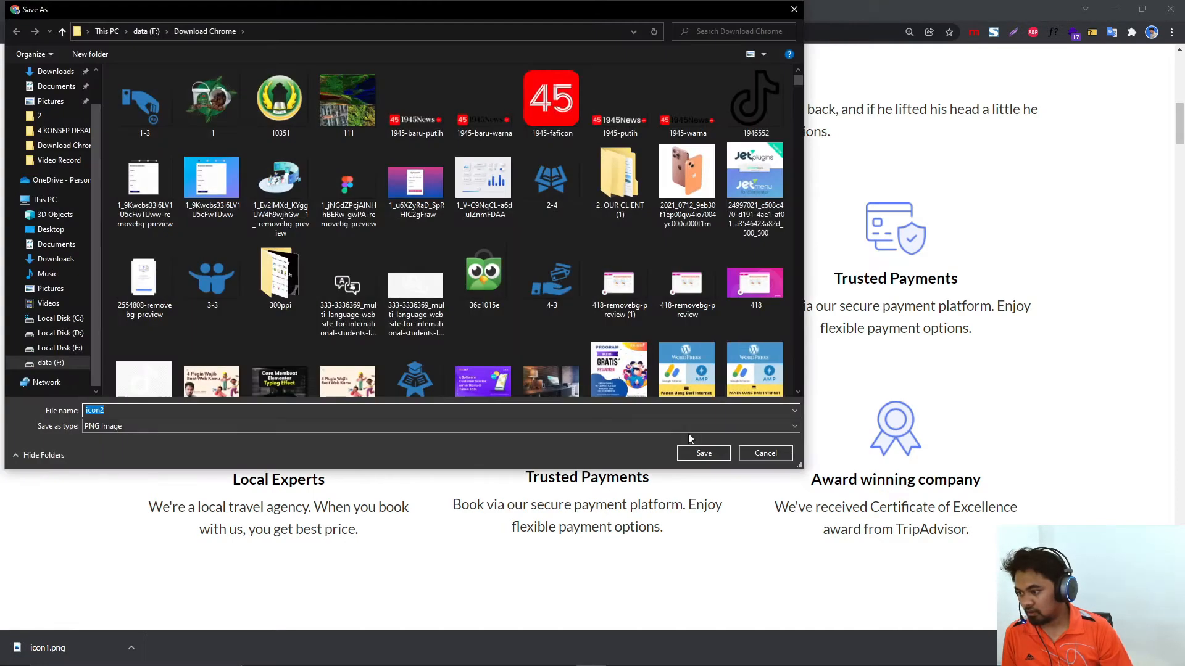
left_click(704, 452)
Save the "Trusted Payments" icon from the demo page as icon3 in PNG format.
right_click(883, 212)
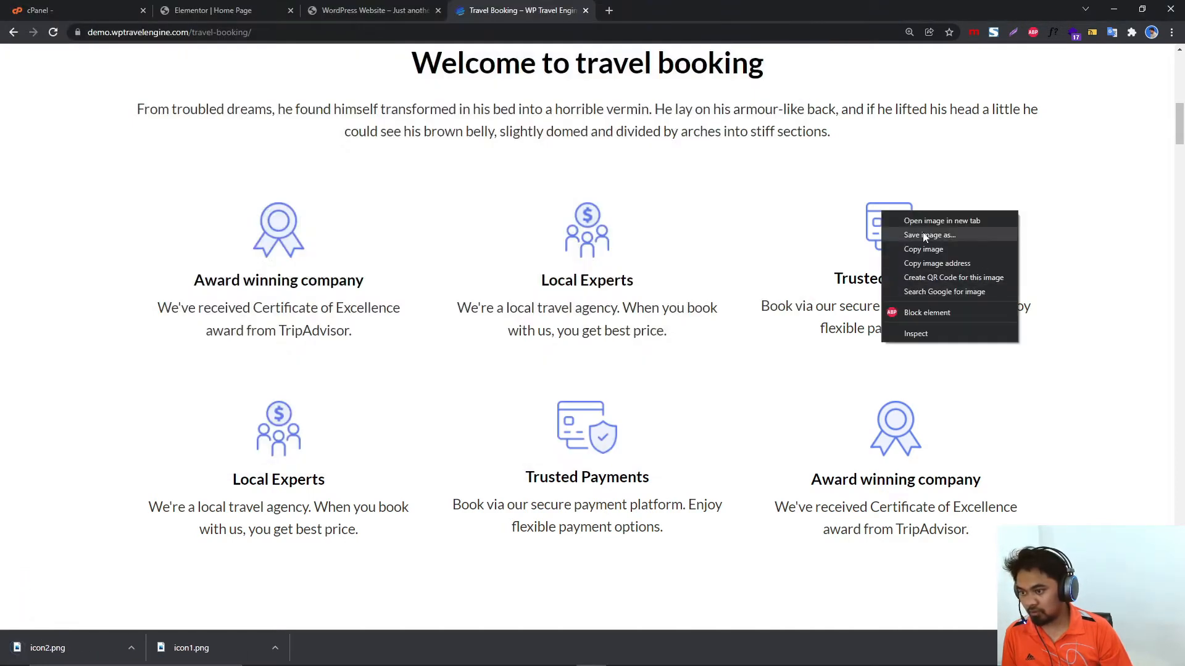
left_click(929, 247)
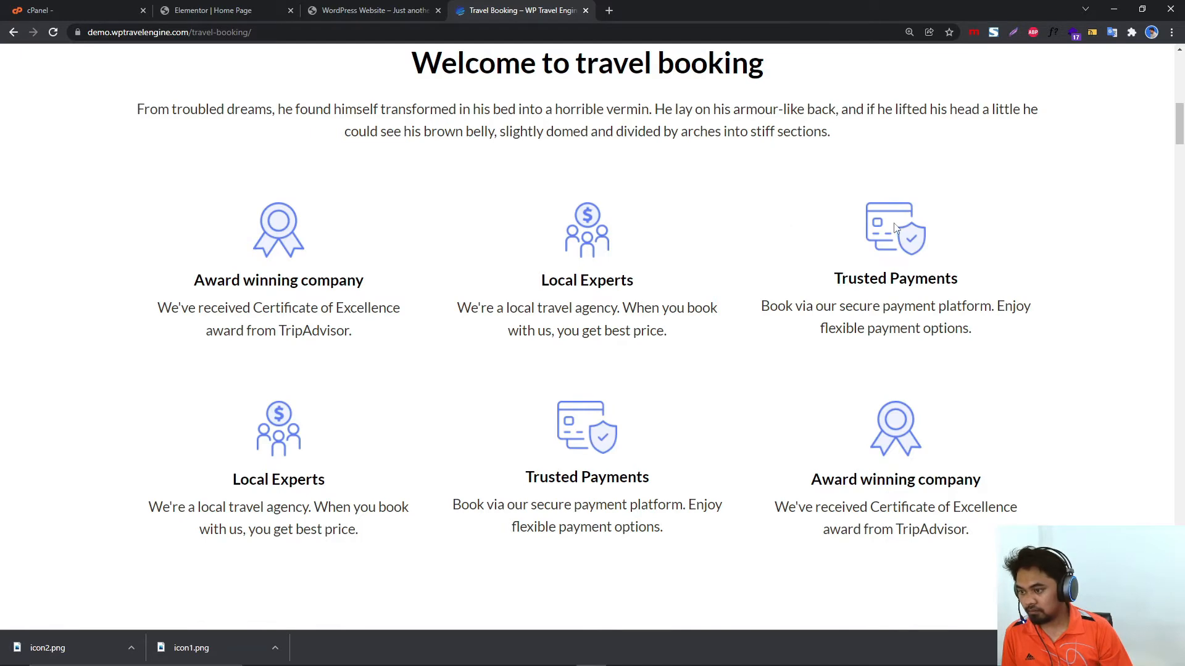
right_click(896, 227)
left_click(912, 245)
type("icon3")
key("Return")
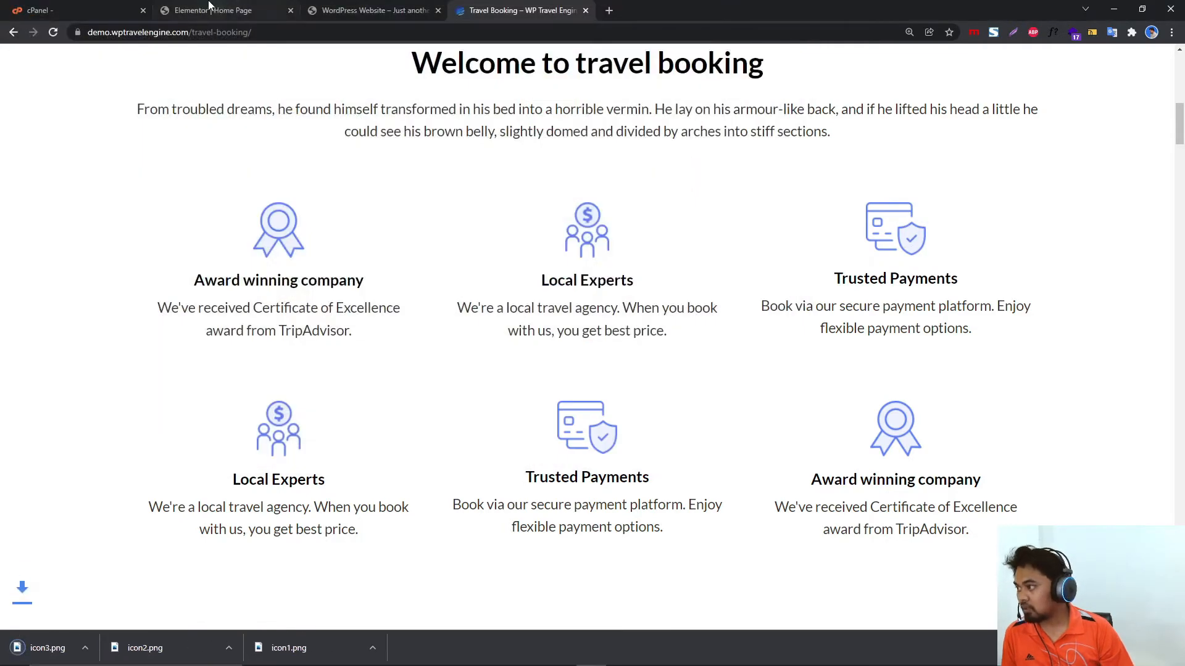
Back in the Elementor editor, upload icon1.png, icon2.png and icon3.png to the media library and insert icon1.png as the image box's image.
key("ctrl+shift+Tab")
left_click(222, 6)
left_click(68, 243)
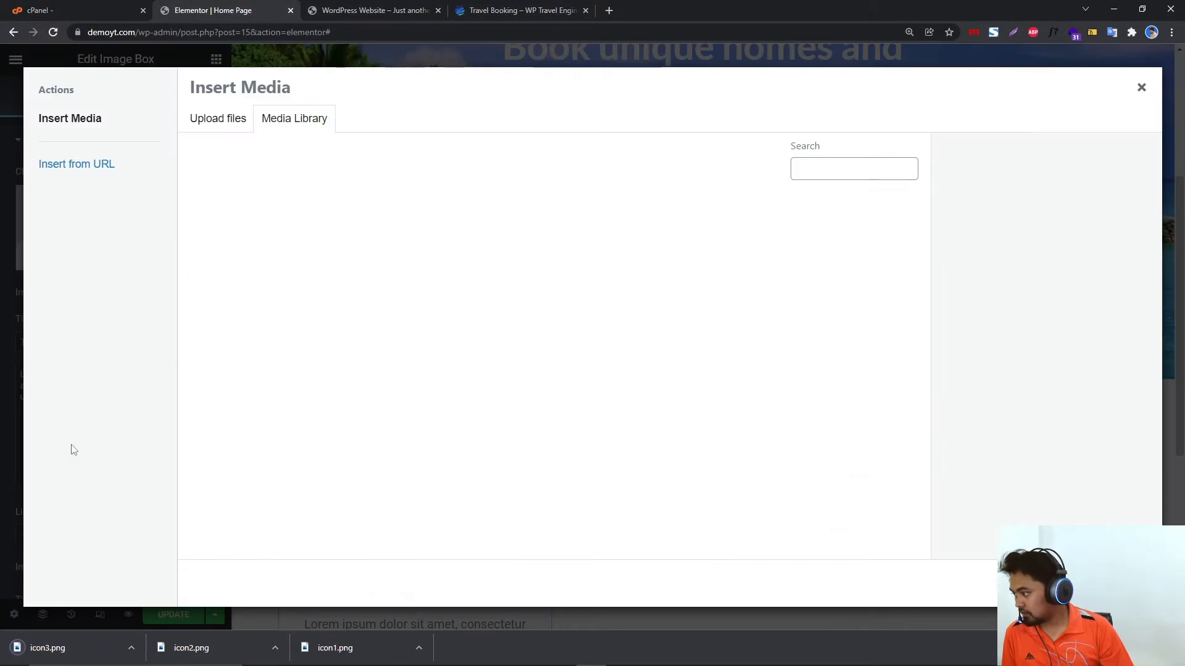
left_click_drag(69, 645, 323, 255)
left_click_drag(191, 648, 339, 490)
left_click_drag(327, 647, 356, 325)
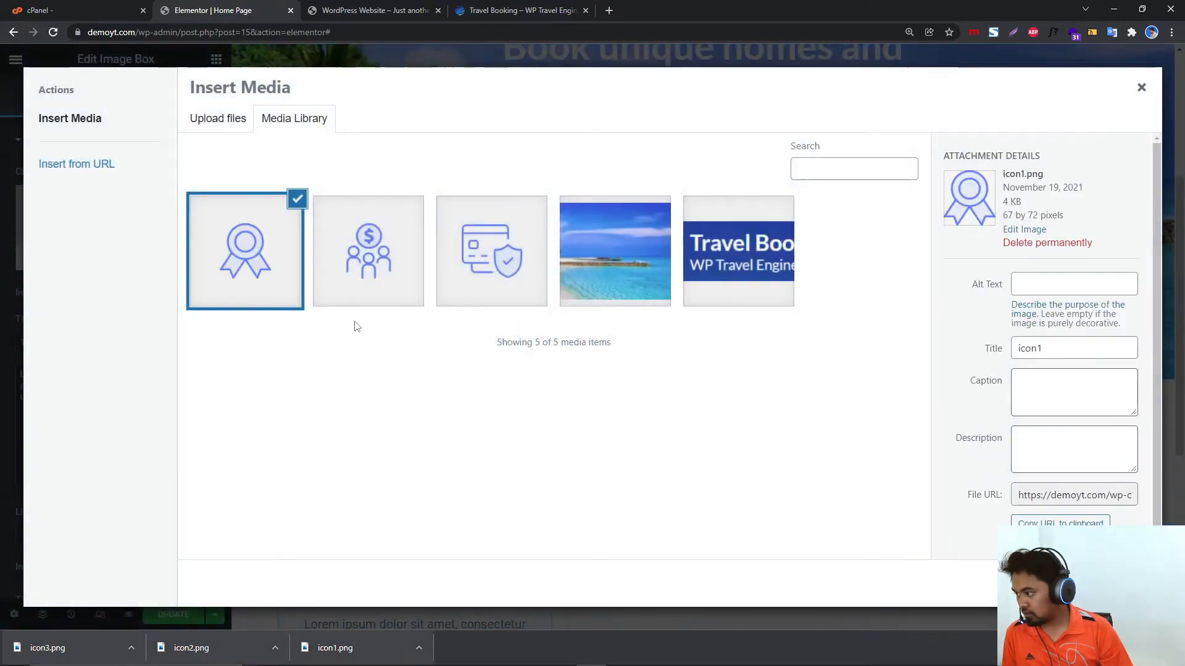
left_click(1114, 583)
scroll(408, 368, "down", 2)
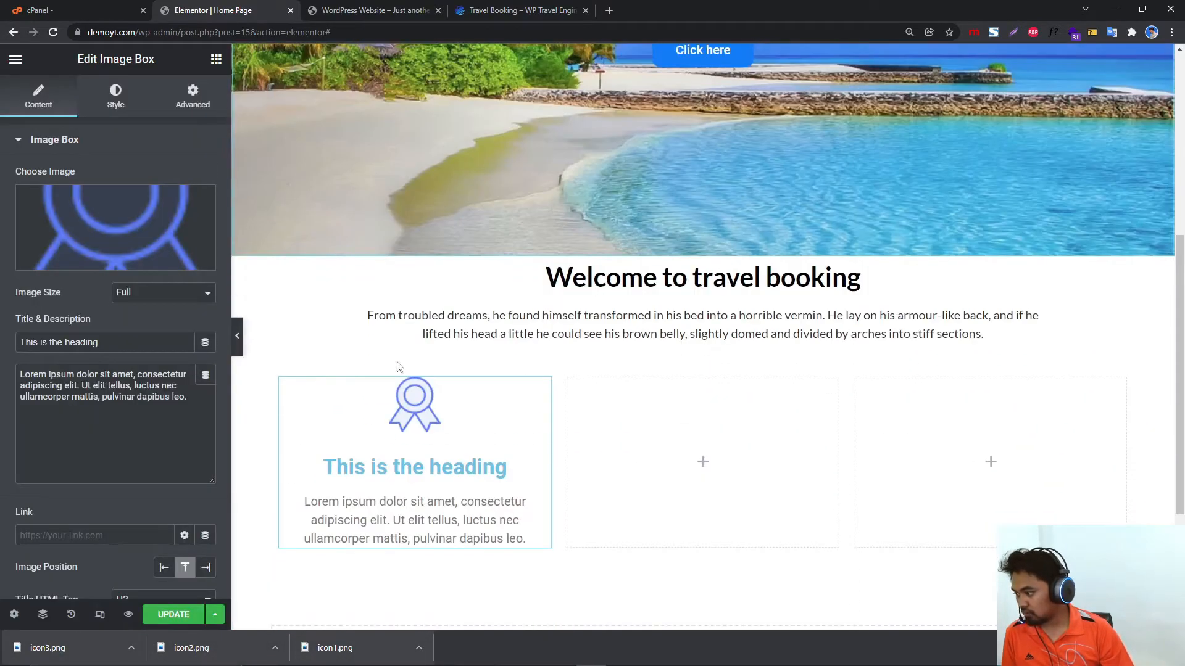
Copy the first feature's title from the demo page and set the image box title to "Award winning company".
left_click(501, 12)
left_click_drag(379, 288, 245, 277)
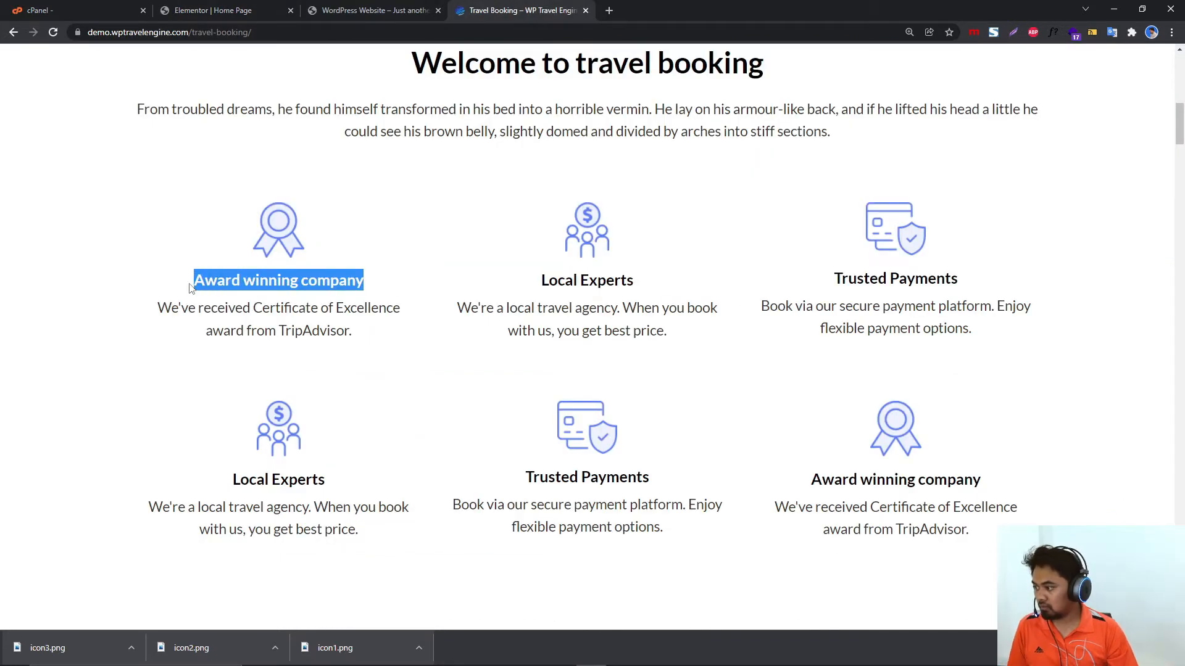
left_click(272, 8)
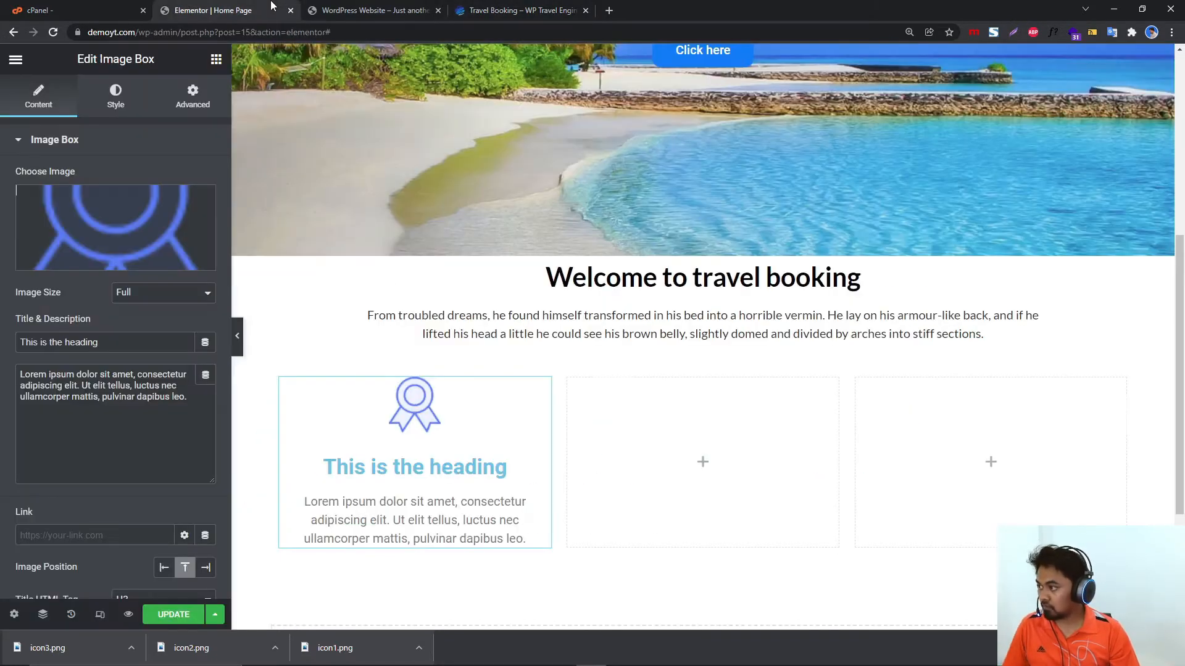
triple_click(105, 341)
type("Award winning company")
Replace the image box description with the demo page's text "We've received Certificate of Excellence award from TripAdvisor.".
left_click(409, 6)
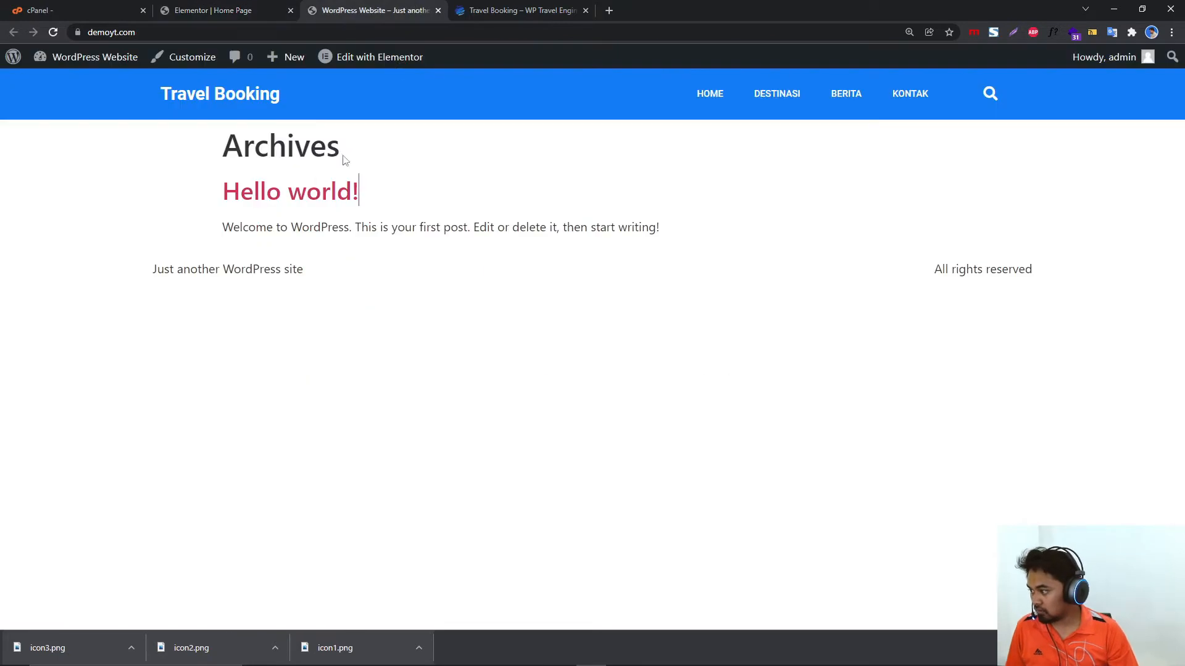
left_click(498, 7)
left_click_drag(353, 332, 160, 306)
key("ctrl+c")
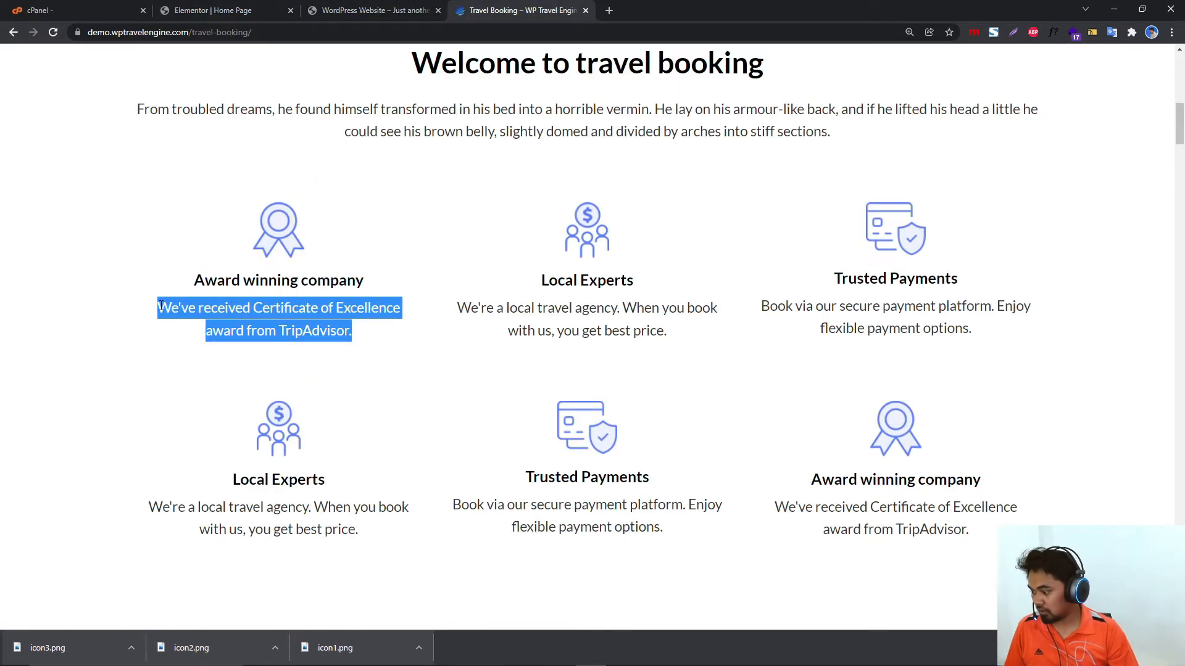
left_click(212, 11)
left_click(140, 432)
key("ctrl+a")
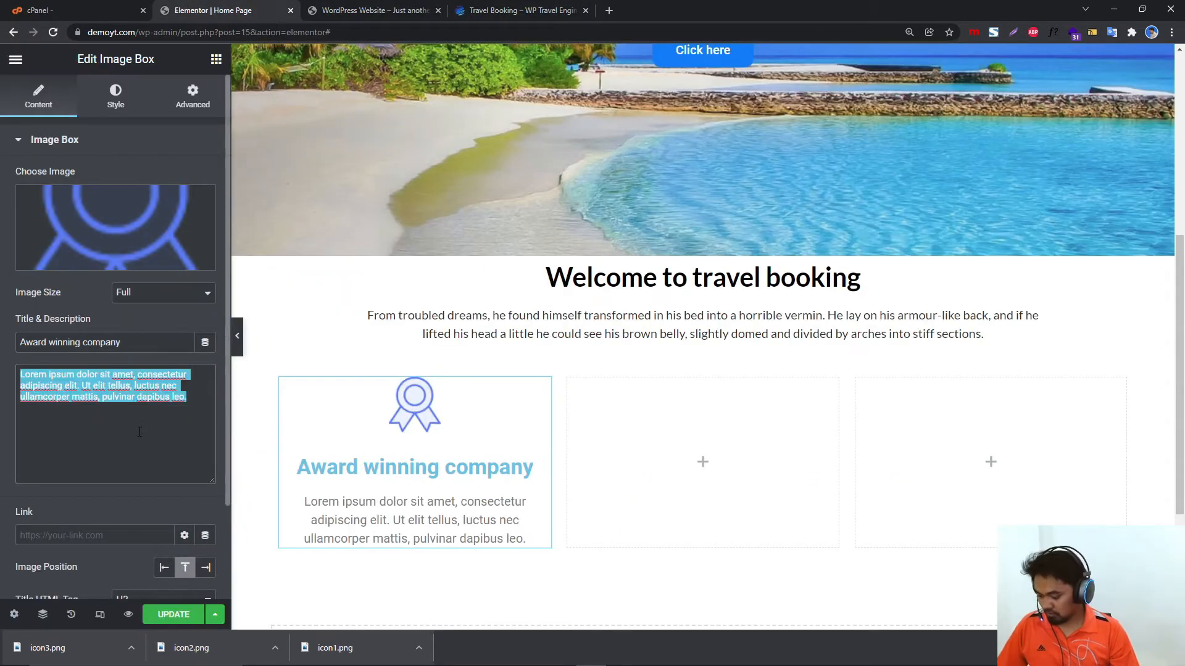
key("ctrl+v")
Inspect the font of the first feature's description on the demo page with WhatFont, and return to the Elementor editor.
key("ctrl+Tab")
key("ctrl+Tab")
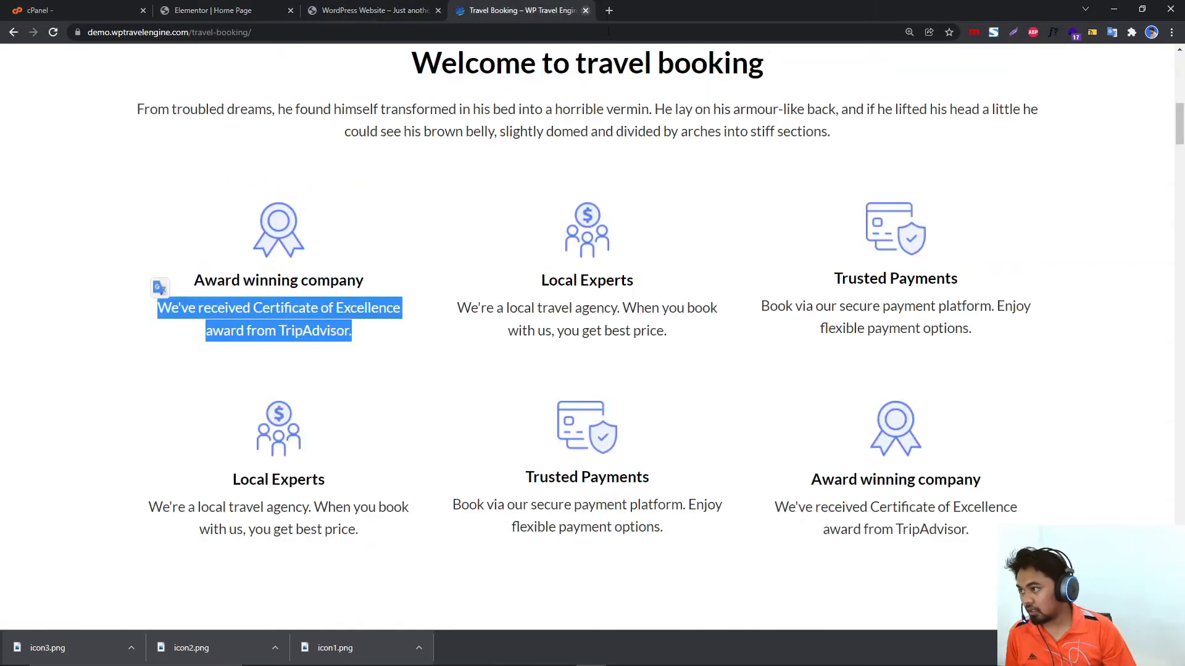
left_click(1053, 32)
left_click(267, 316)
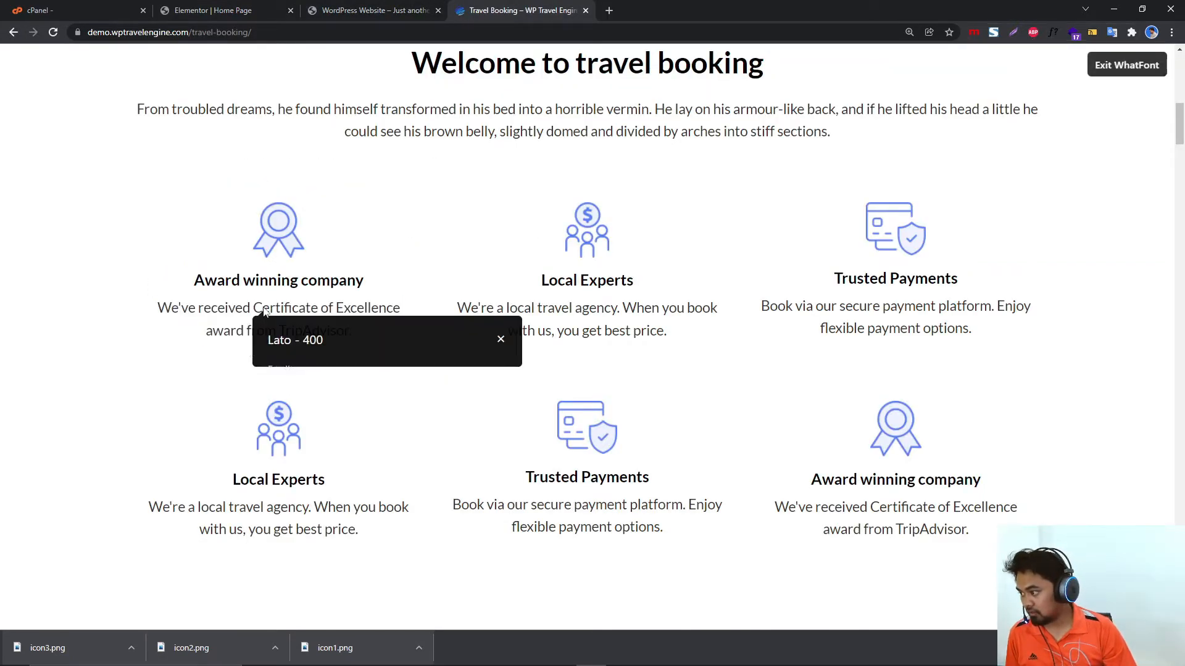
left_click(500, 339)
left_click(140, 8)
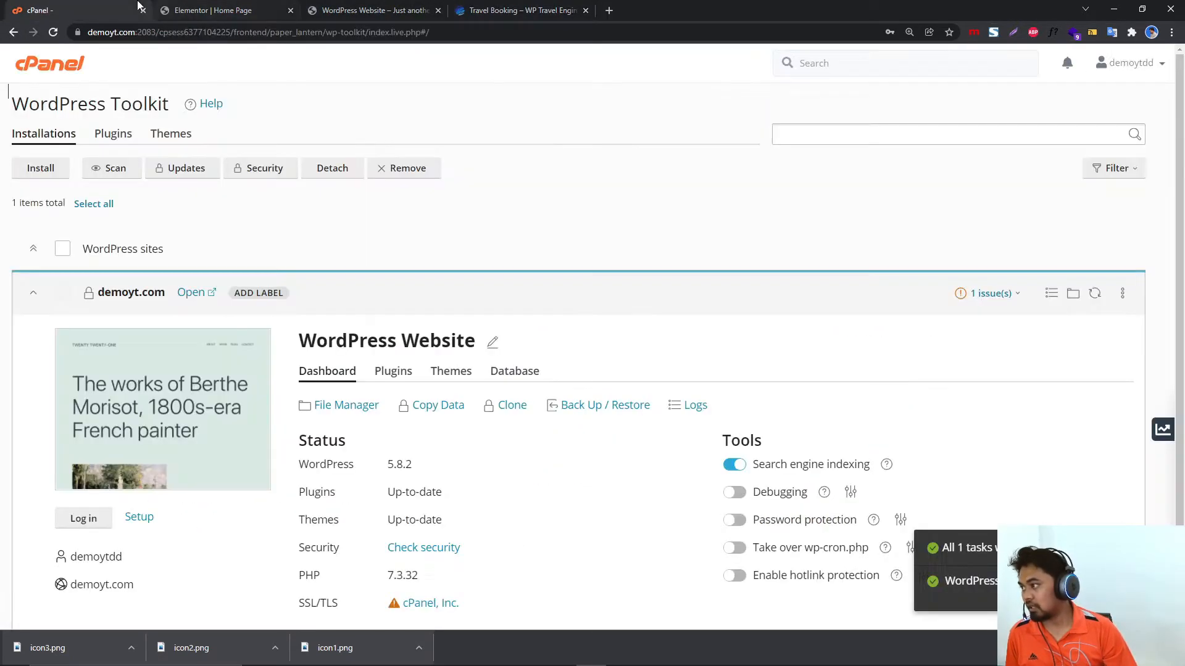
left_click(373, 5)
left_click(510, 6)
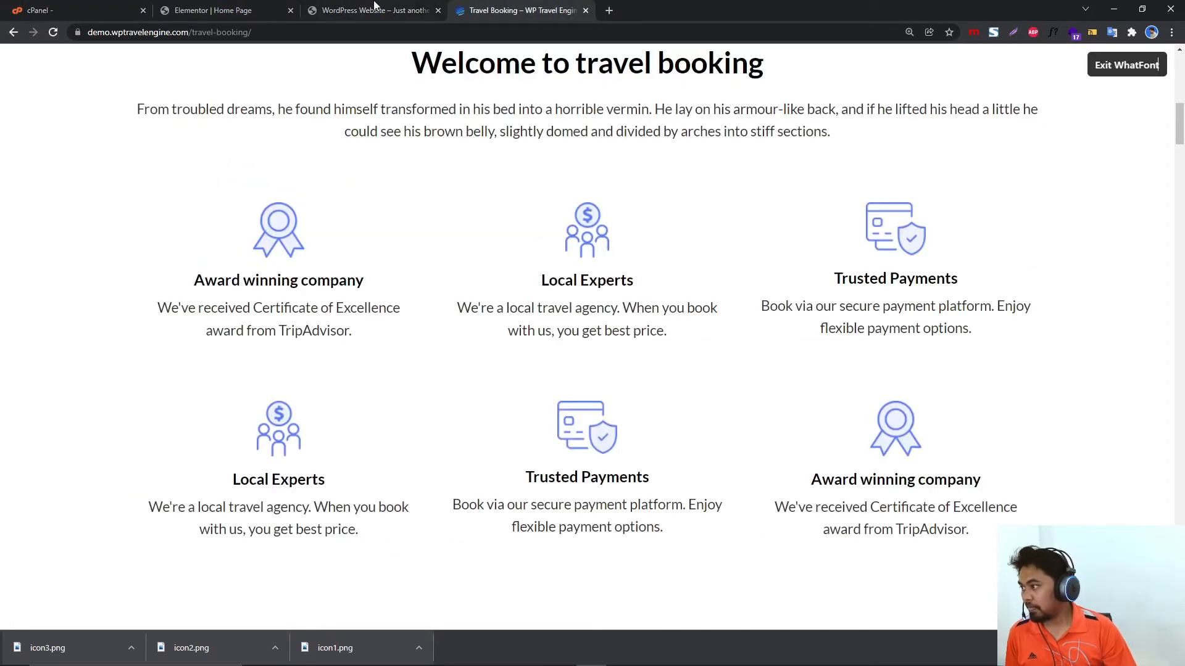
left_click(274, 9)
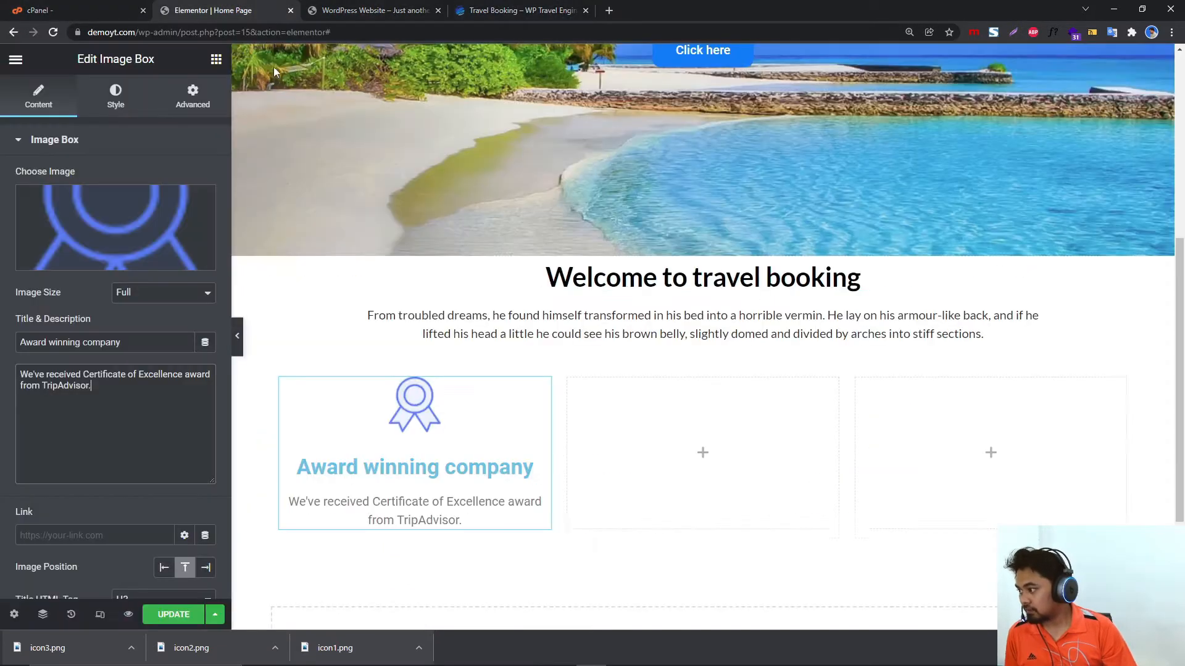
Change the image box title's color to a near-black shade.
left_click(117, 98)
left_click(97, 555)
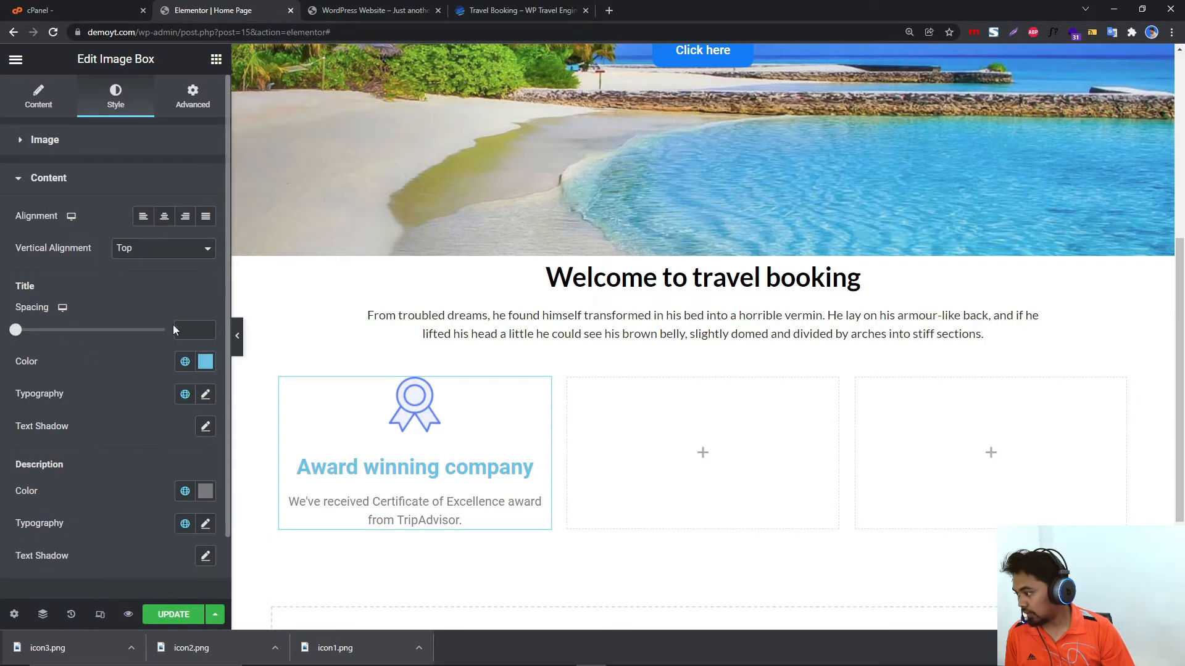
left_click(204, 363)
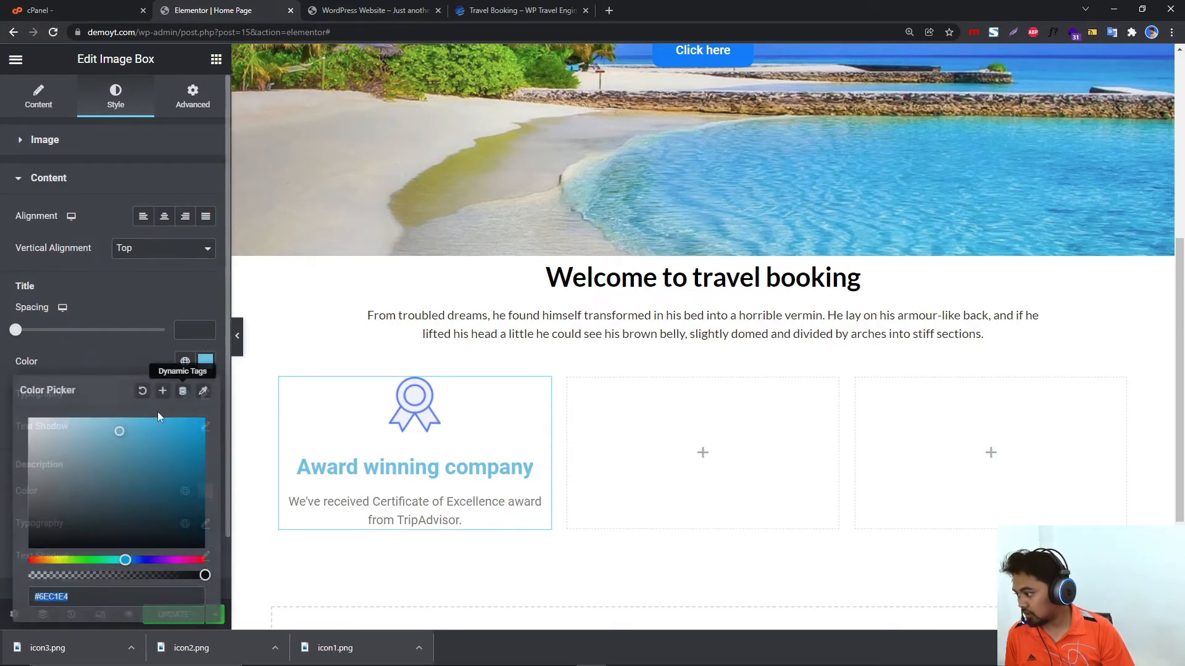
left_click_drag(74, 461, 15, 551)
left_click(221, 391)
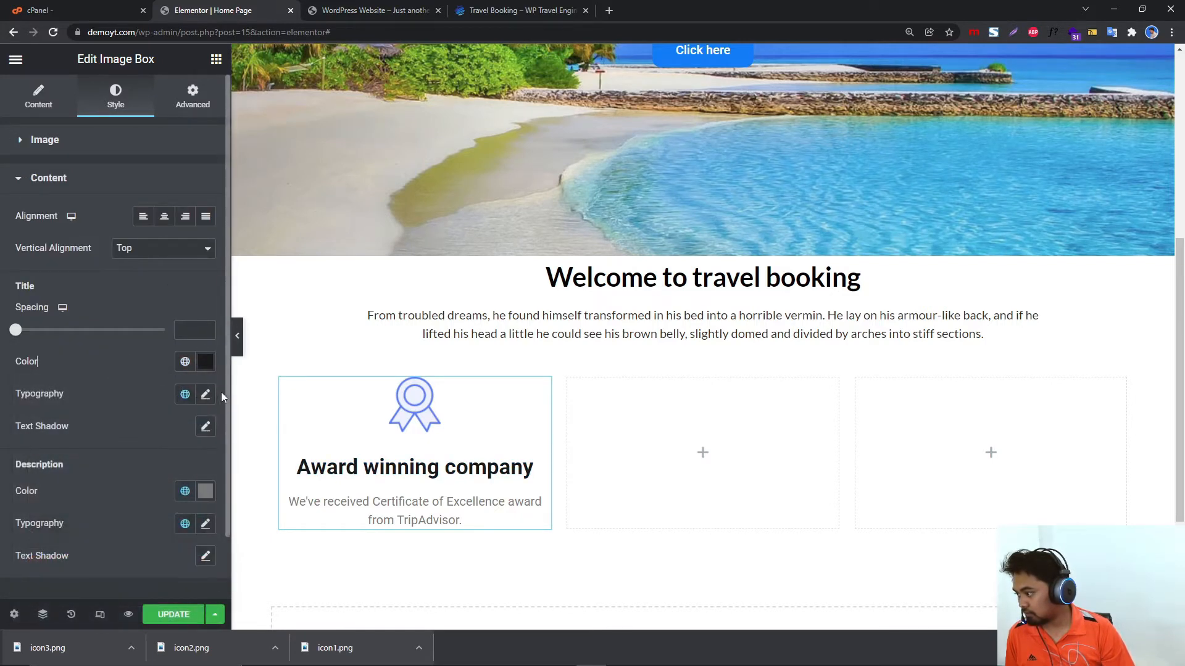
Set the image box title's font family to Lato.
left_click(206, 395)
left_click(162, 468)
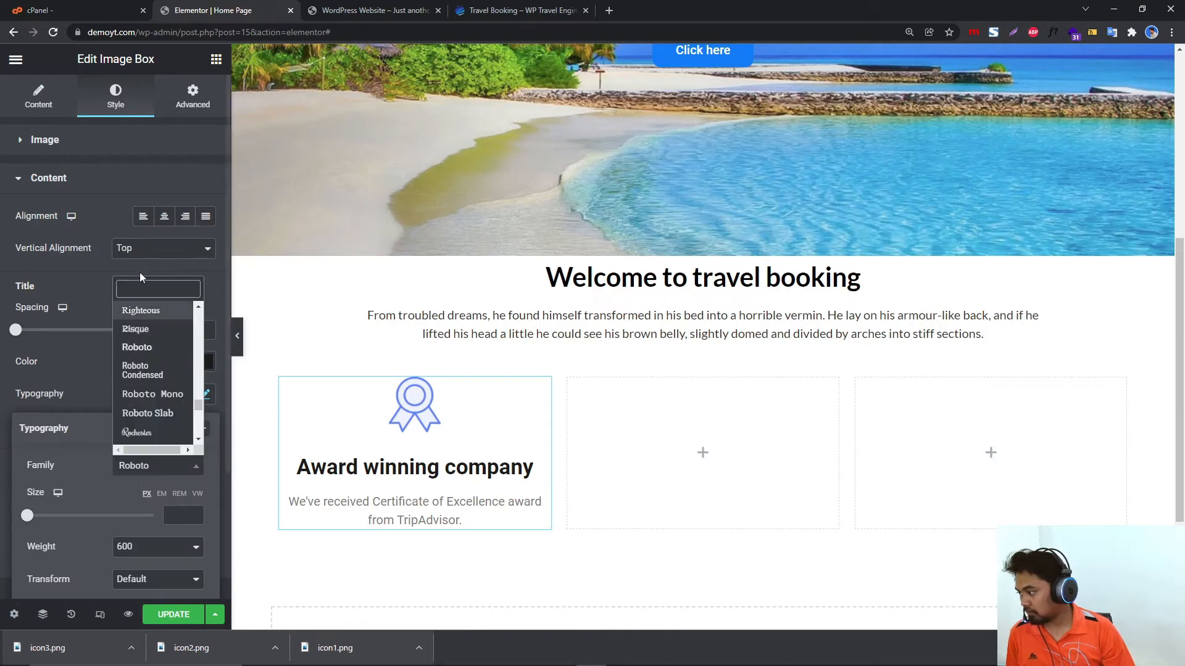
type("lat")
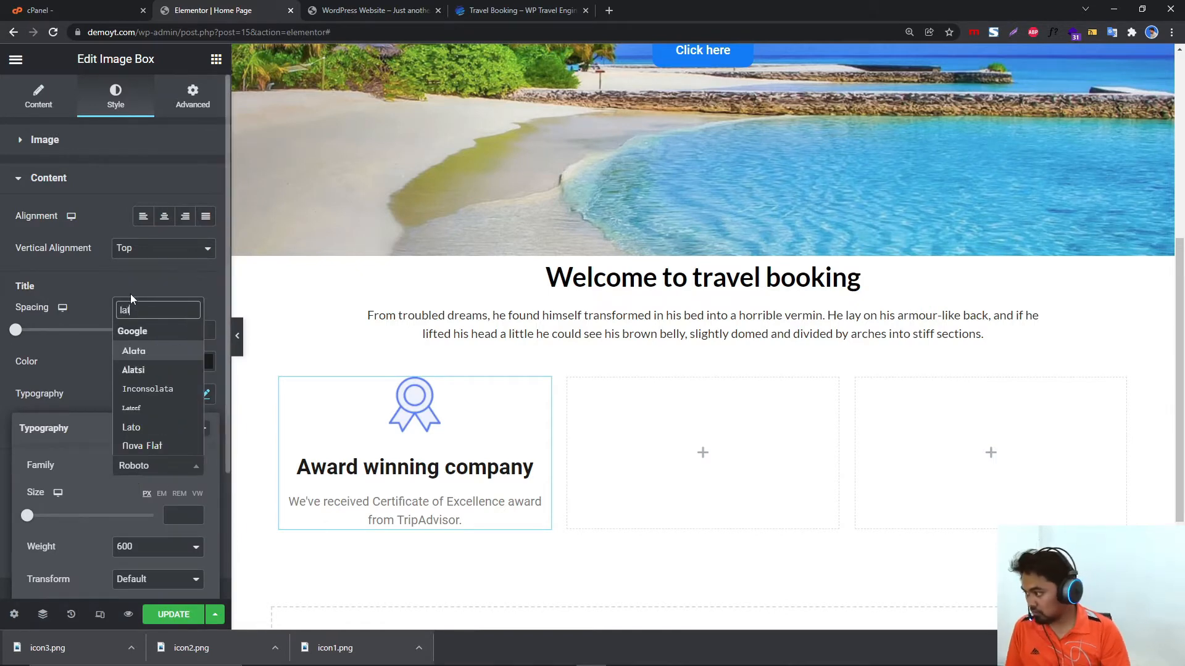
left_click(152, 429)
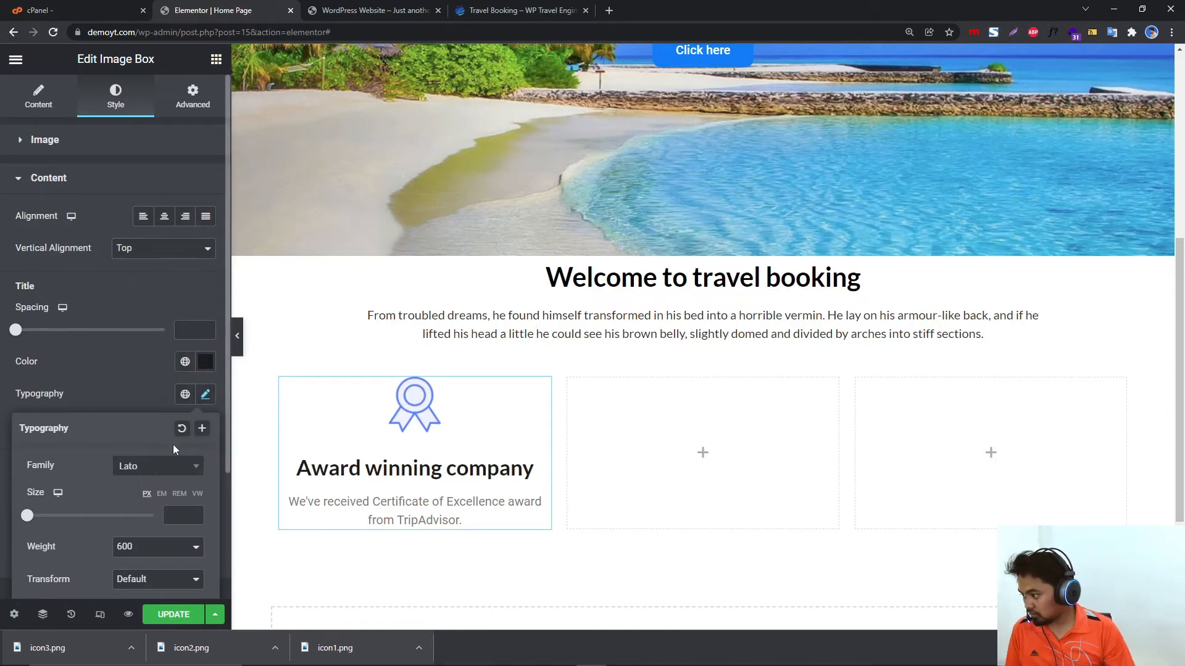
left_click(82, 373)
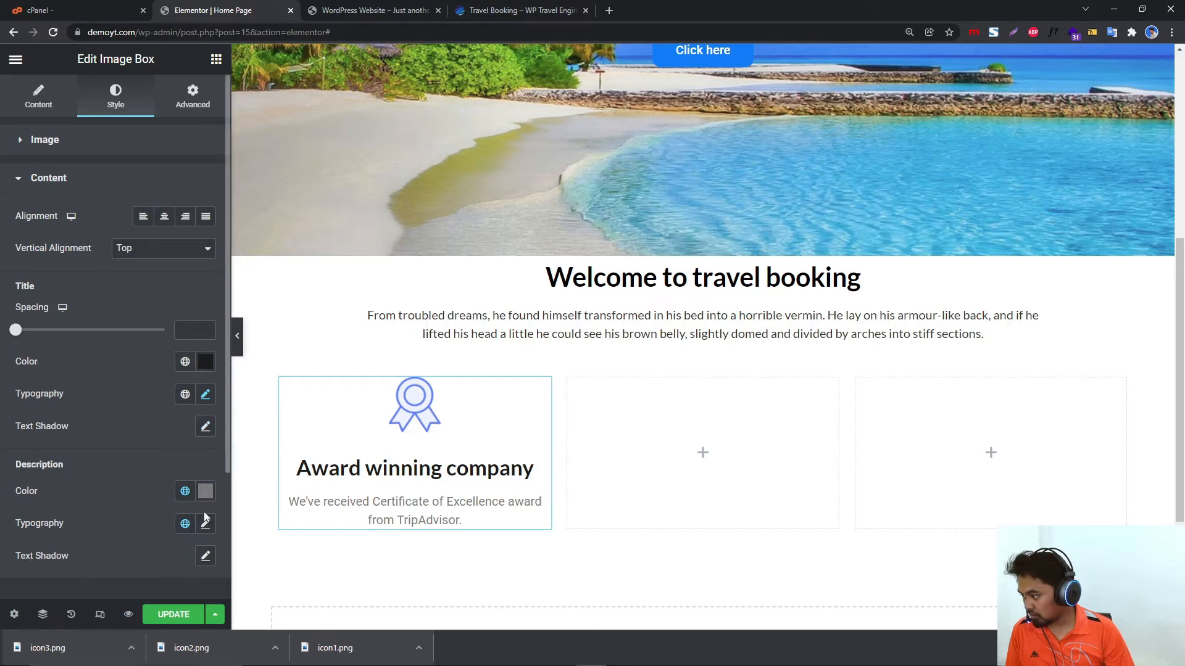
Change the image box description's color to dark grey #2E2E2E.
left_click(206, 491)
left_click_drag(74, 362, 7, 386)
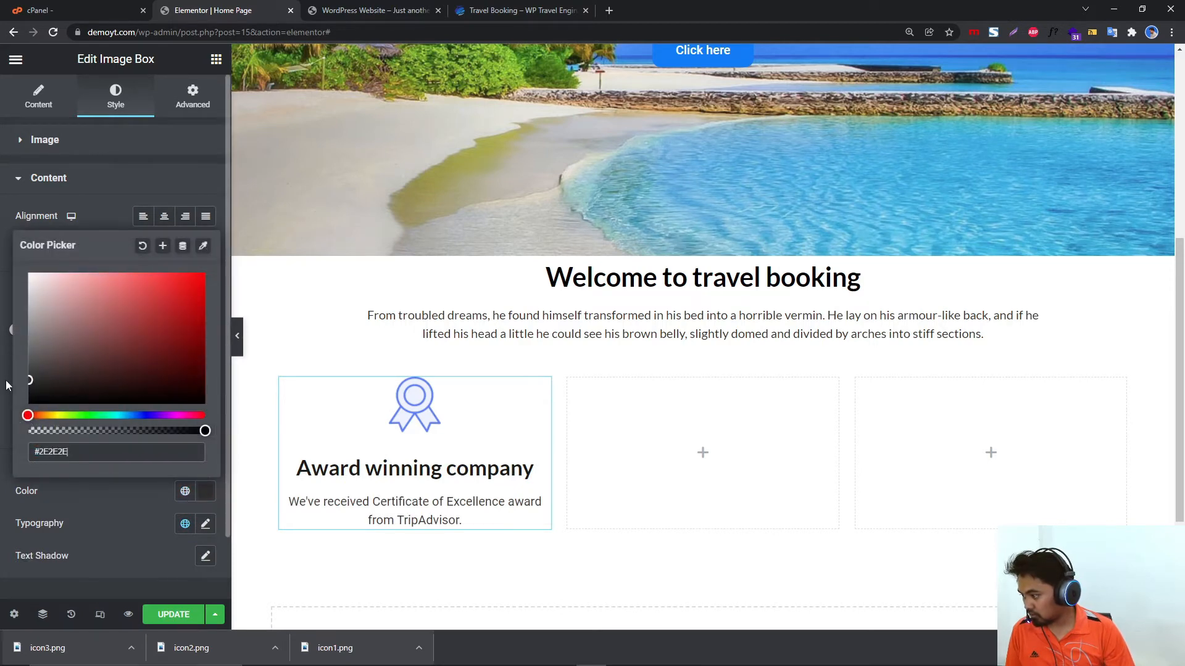
left_click(152, 492)
Set the image box description's font family to Lato and its size to 18 px.
left_click(206, 523)
scroll(150, 542, "down", 3)
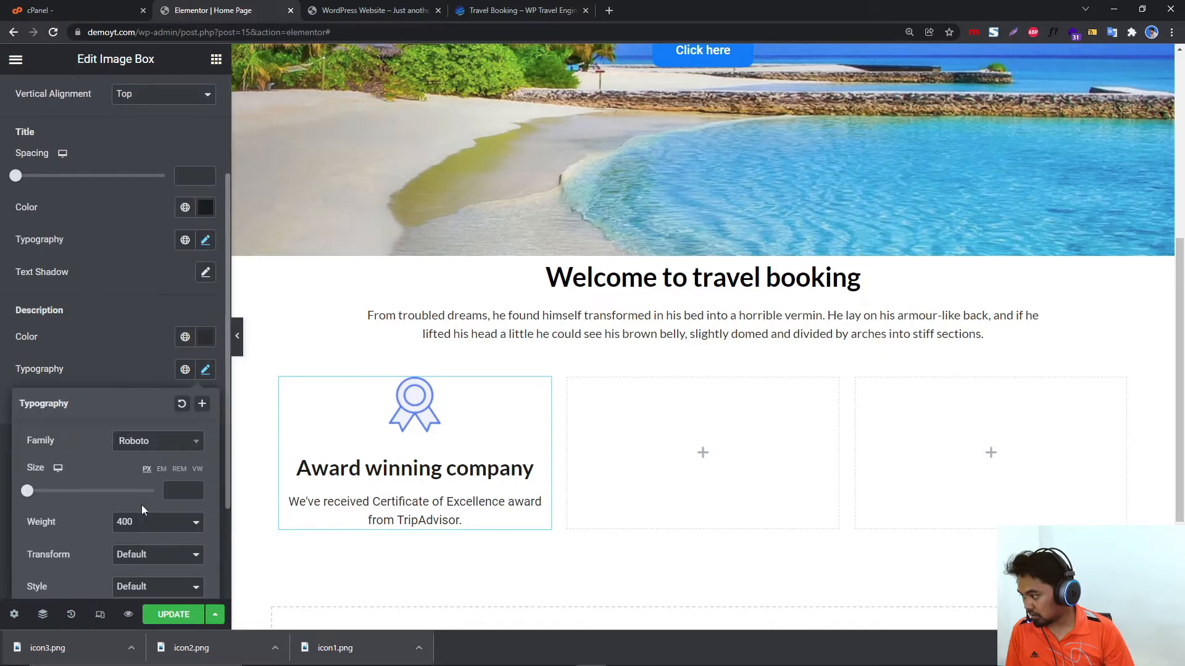
left_click(139, 441)
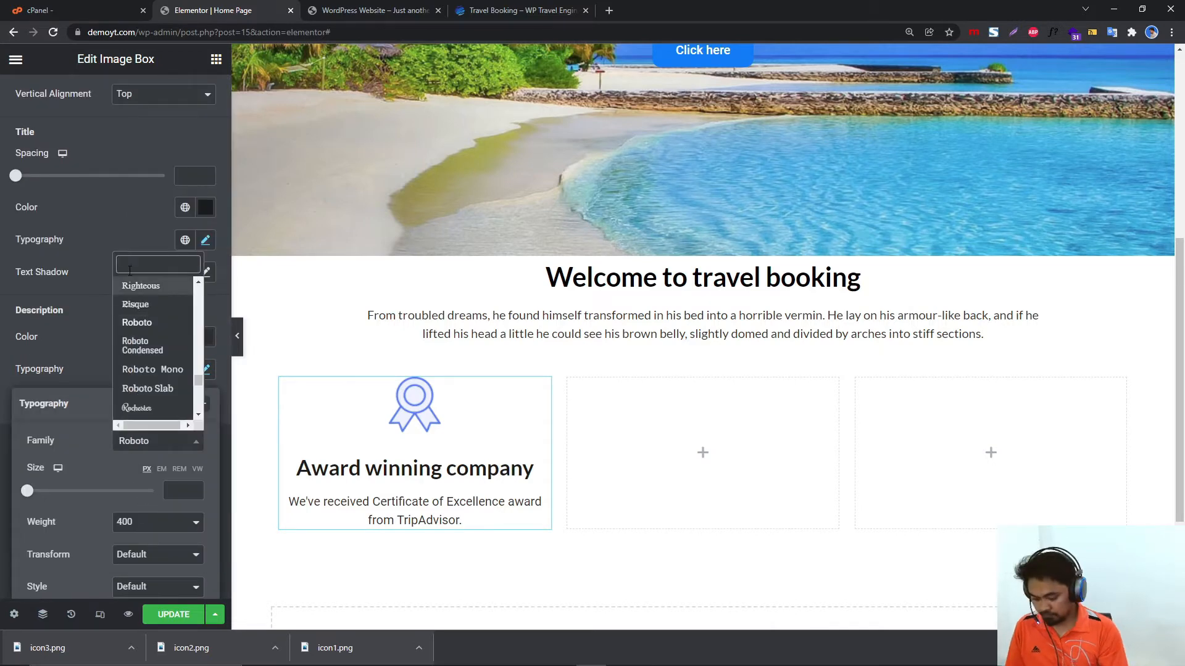
type("lato")
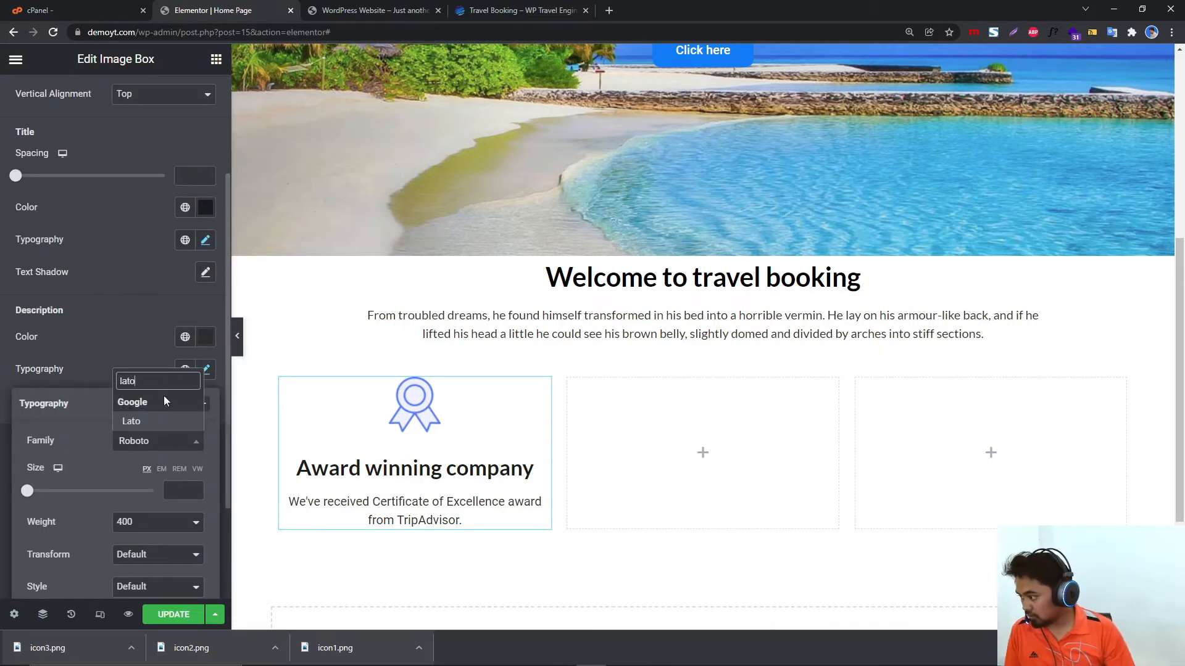
left_click(154, 423)
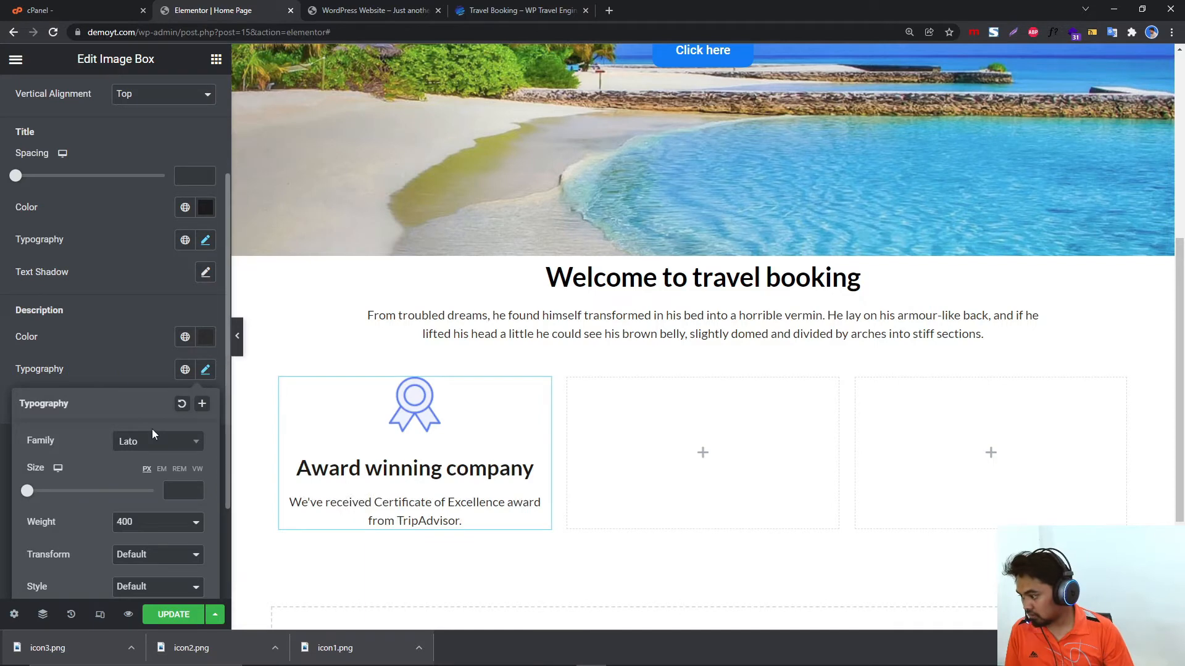
left_click(162, 373)
left_click(204, 370)
left_click_drag(27, 492, 39, 492)
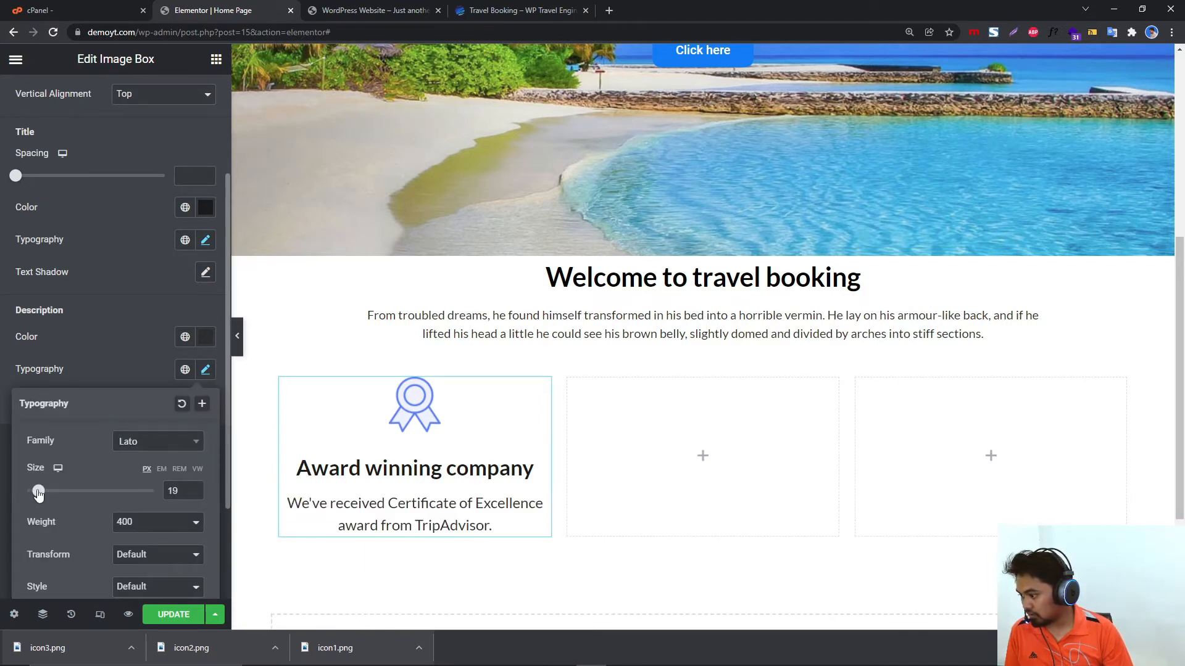
left_click(191, 495)
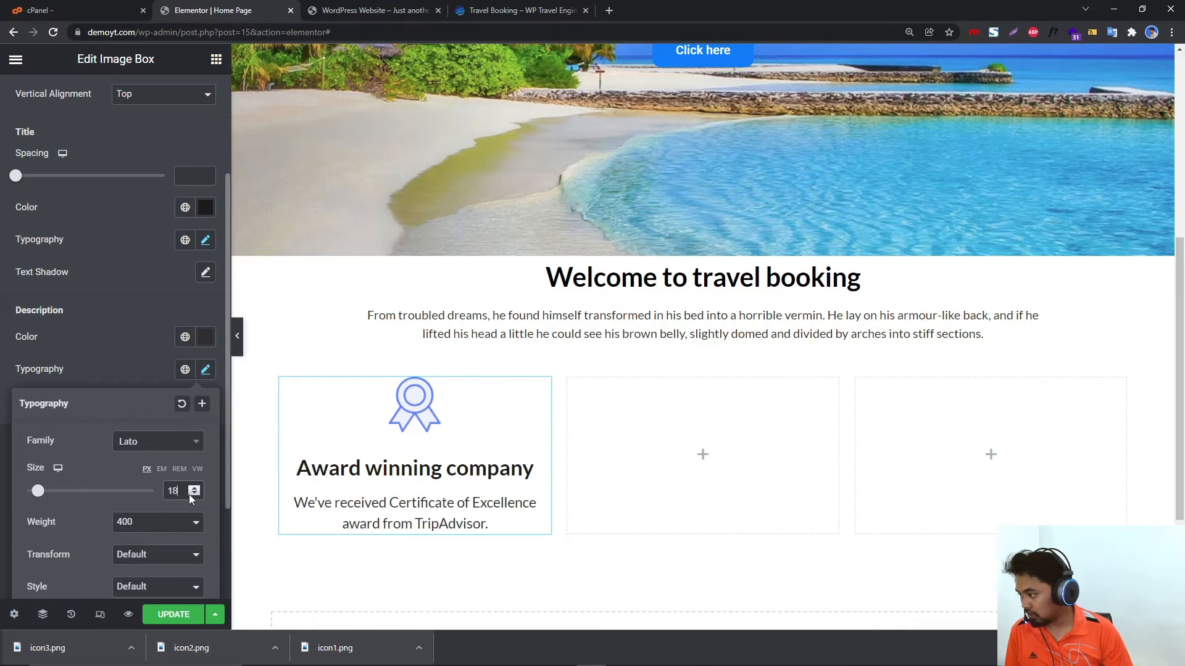
Set the image box title's font size to 17 px.
left_click(171, 230)
left_click(205, 242)
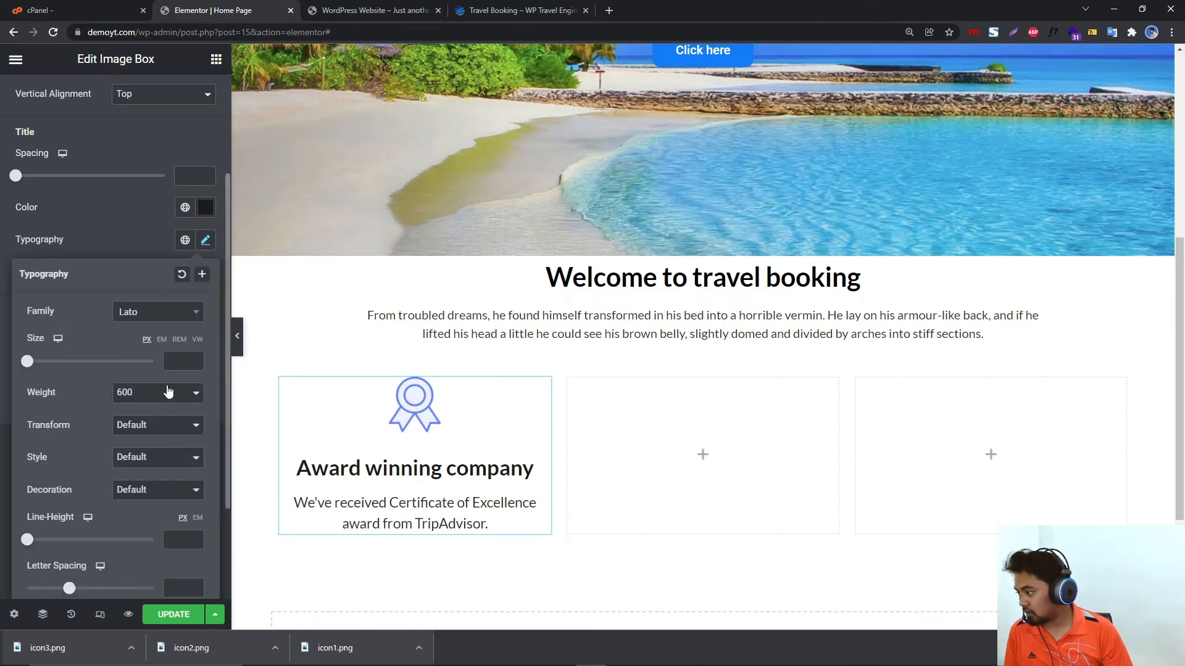
left_click_drag(36, 365, 37, 365)
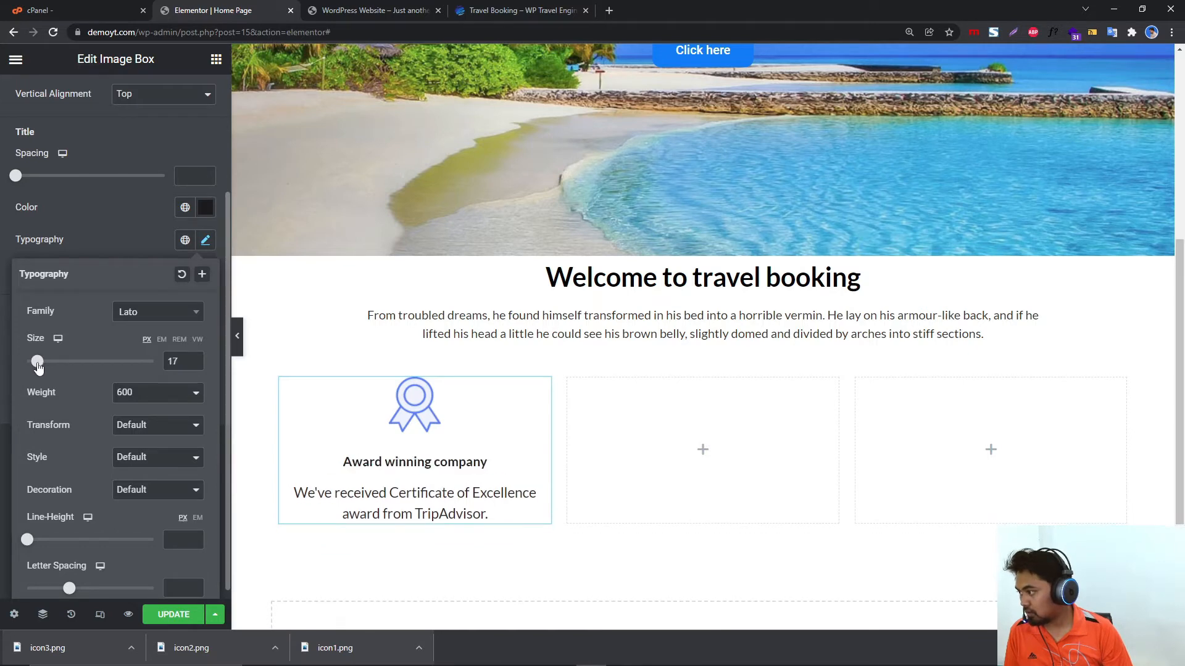
Give the image box a padding of 12 px on all four sides.
scroll(158, 207, "up", 3)
left_click(167, 141)
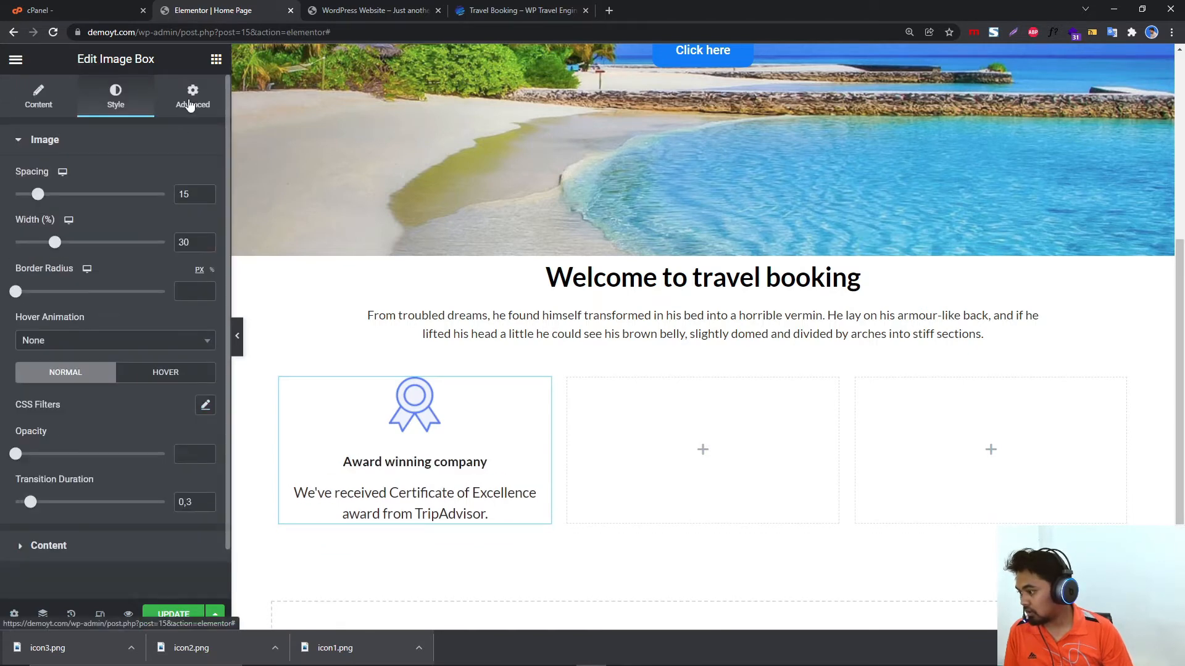
left_click(190, 99)
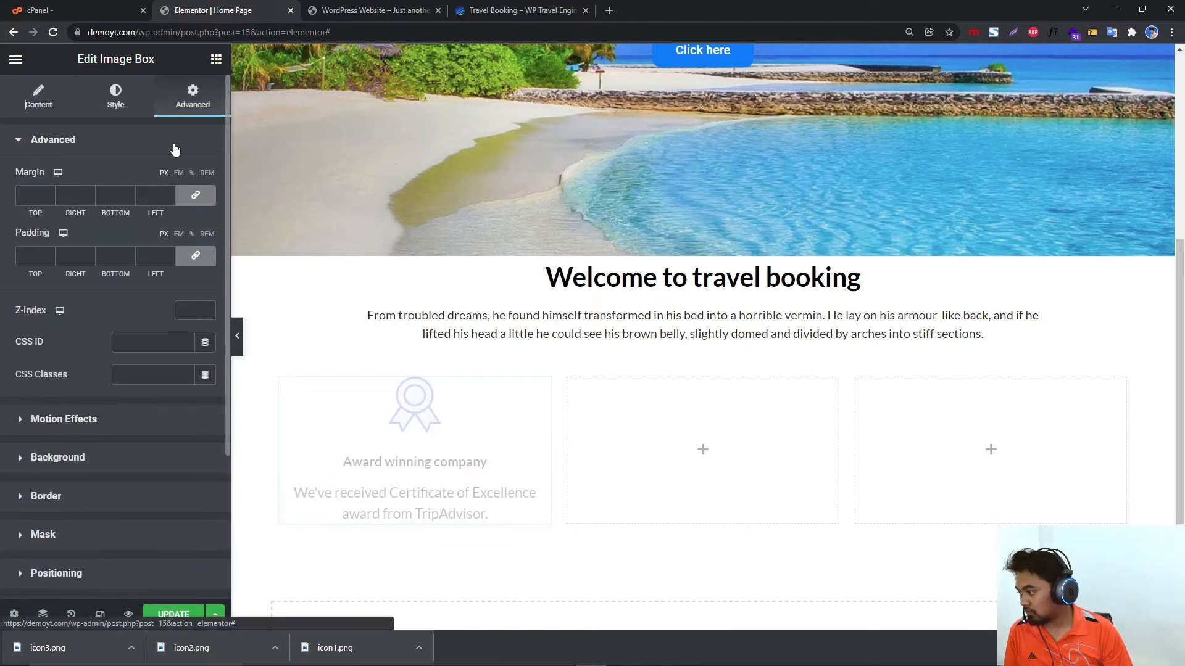
left_click(170, 255)
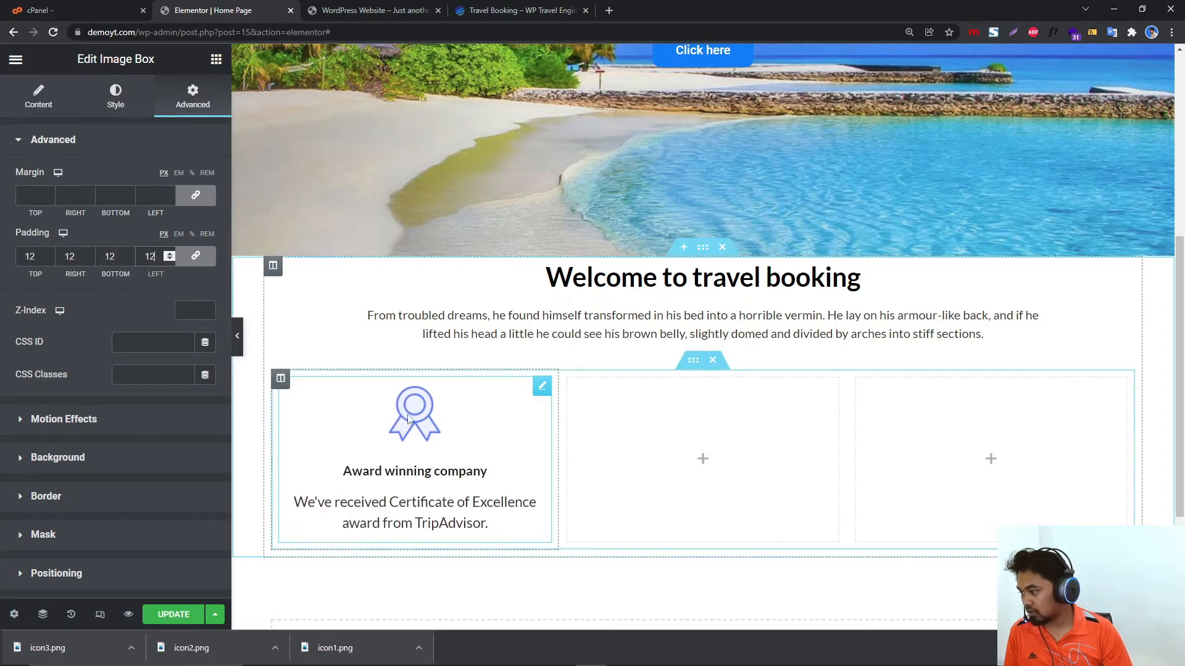
Duplicate the image box twice and move one copy each into the second and third columns.
right_click(459, 443)
left_click(514, 430)
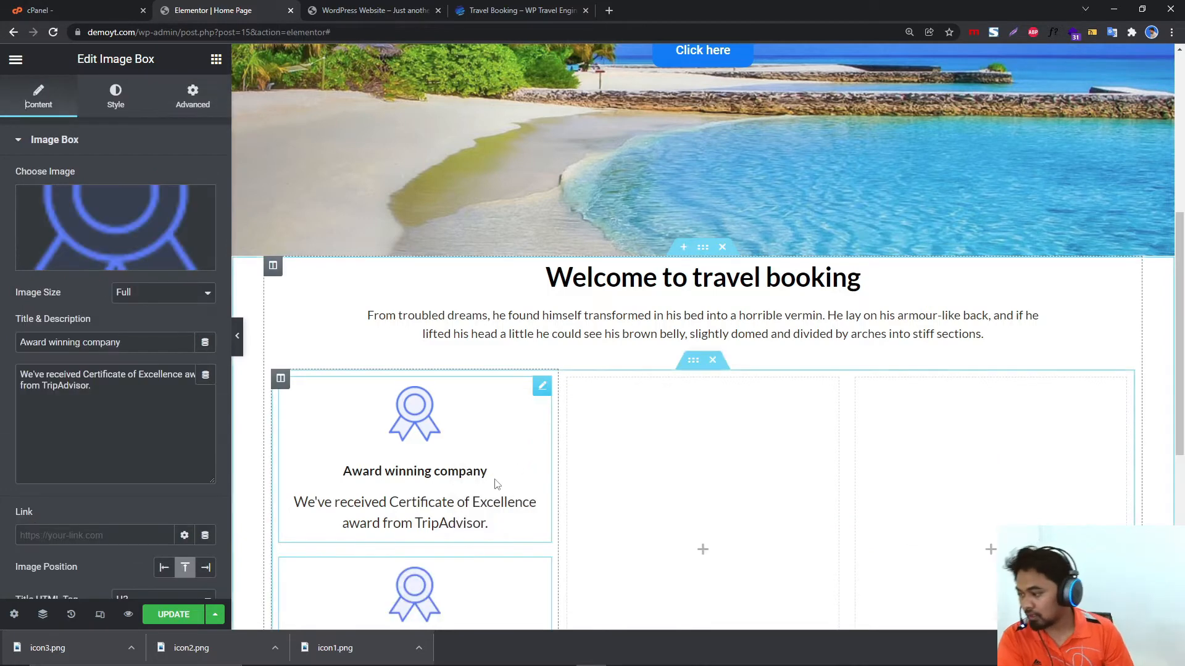
right_click(491, 437)
left_click(544, 430)
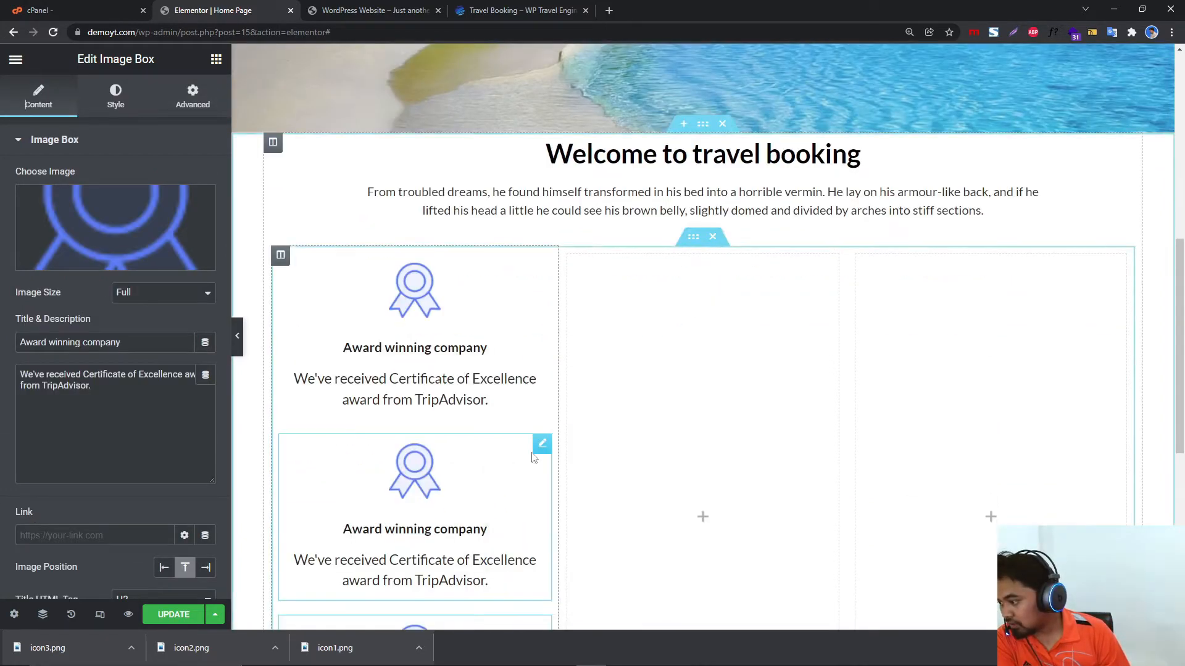
left_click_drag(541, 442, 664, 364)
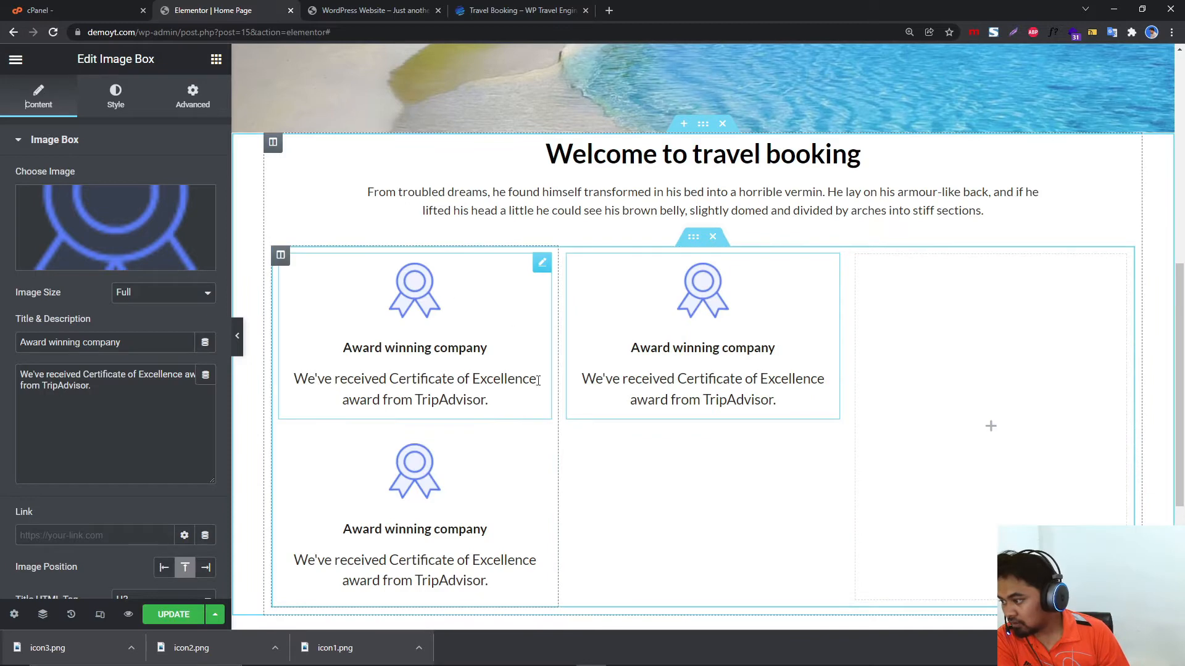
left_click_drag(536, 268, 921, 292)
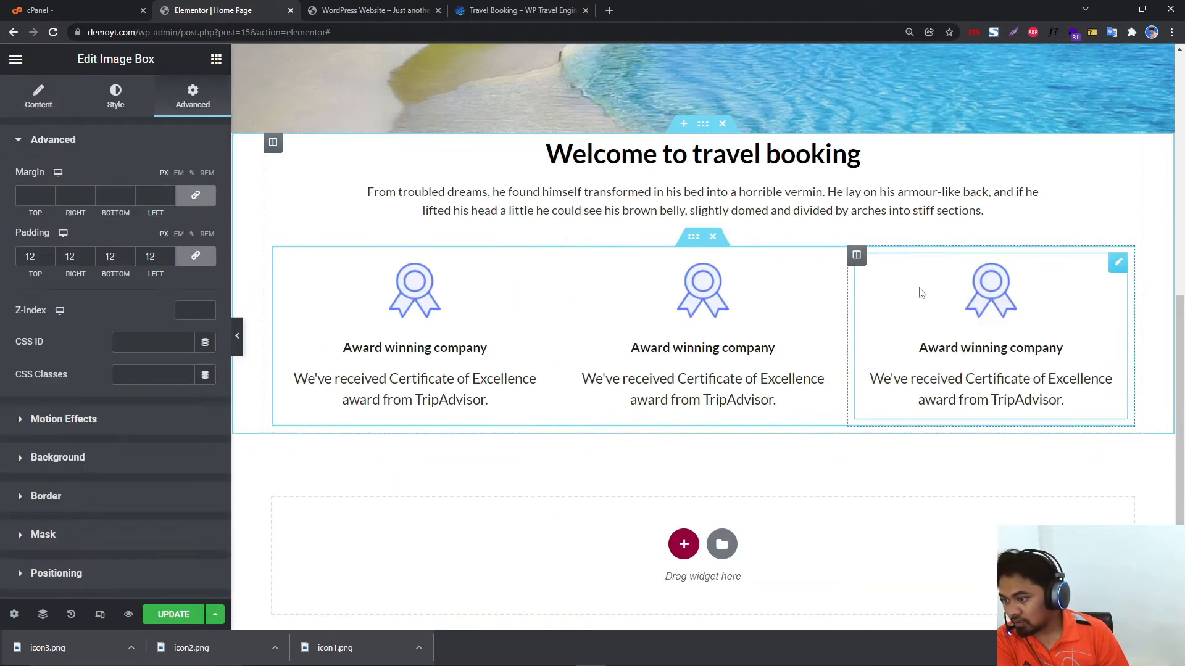
Set the vertical alignment of all three feature columns to Middle.
left_click(855, 256)
left_click(163, 208)
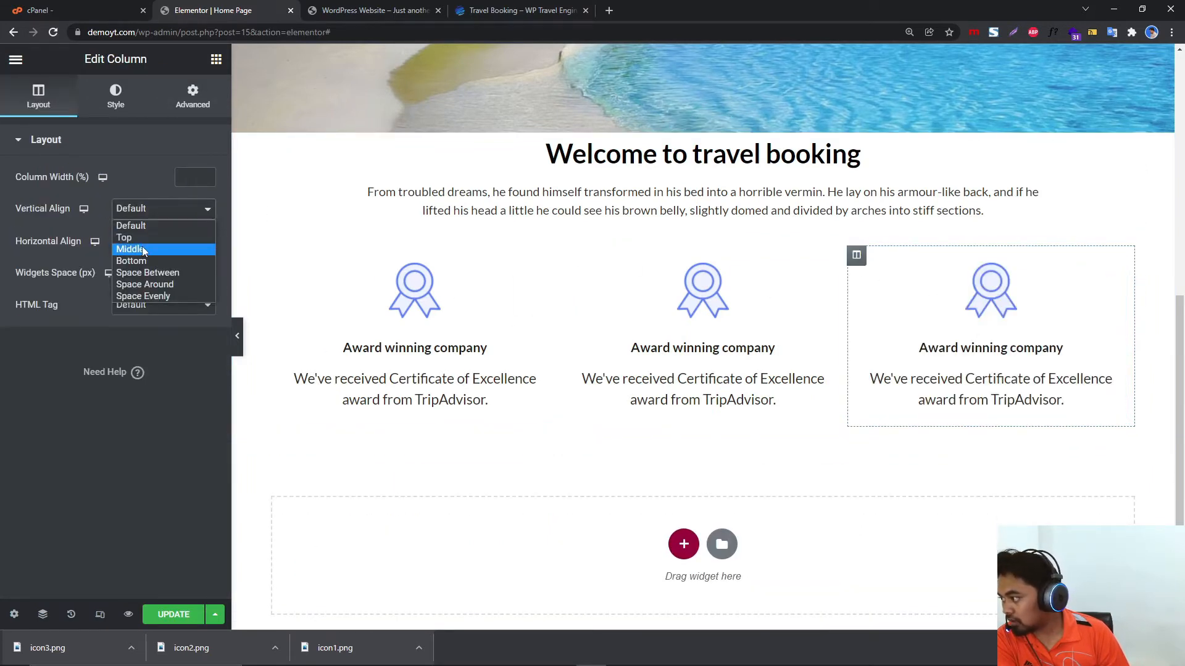
left_click(131, 246)
left_click(568, 258)
left_click(165, 212)
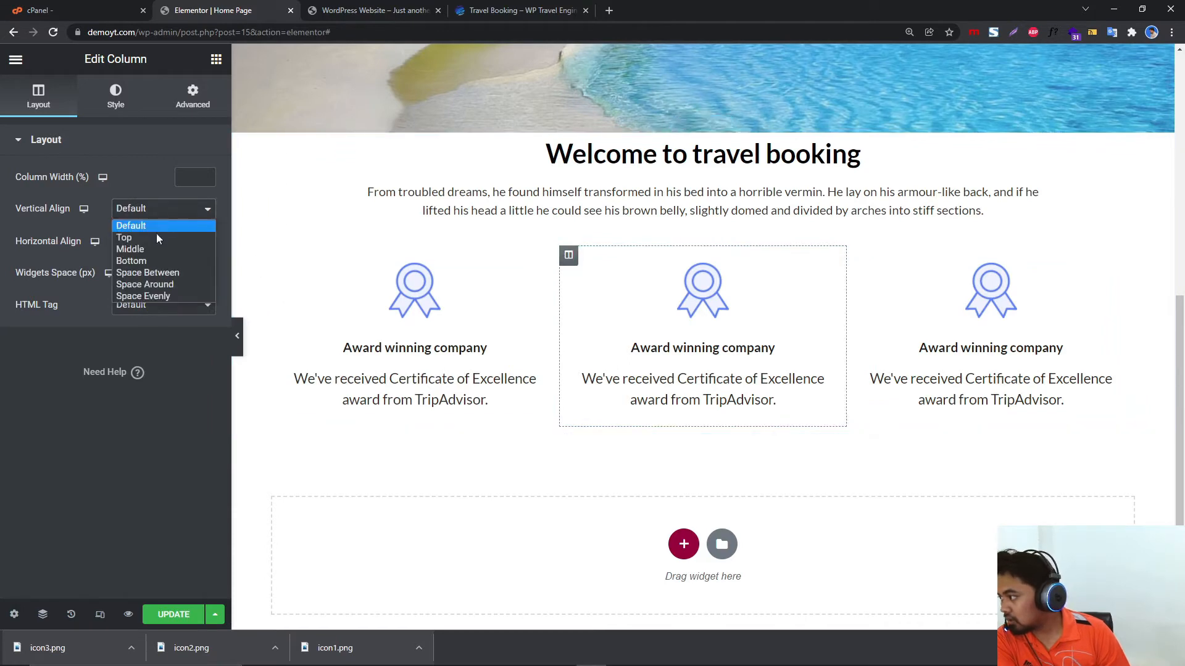
left_click(152, 253)
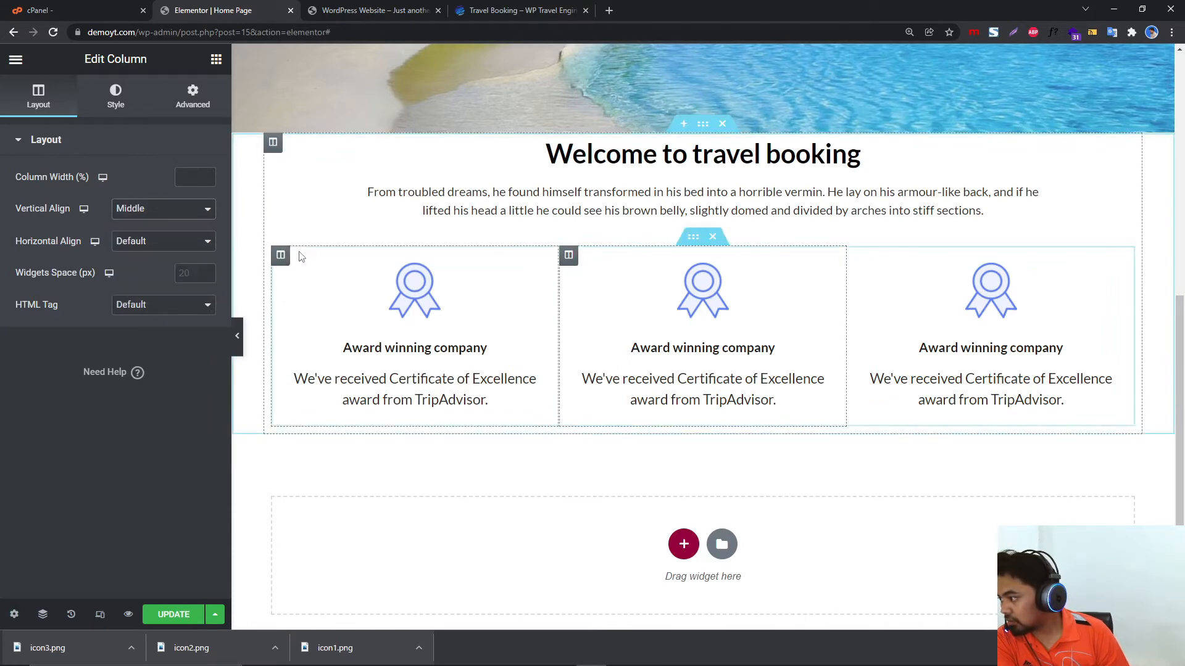
left_click(280, 255)
left_click(168, 210)
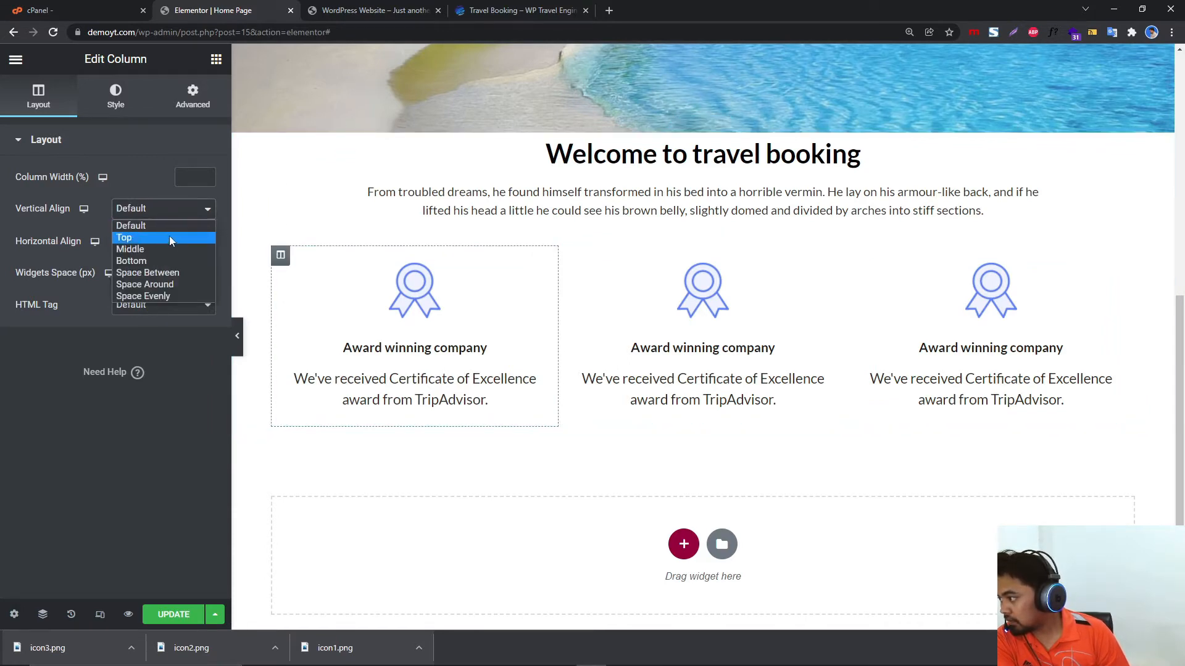
left_click(168, 248)
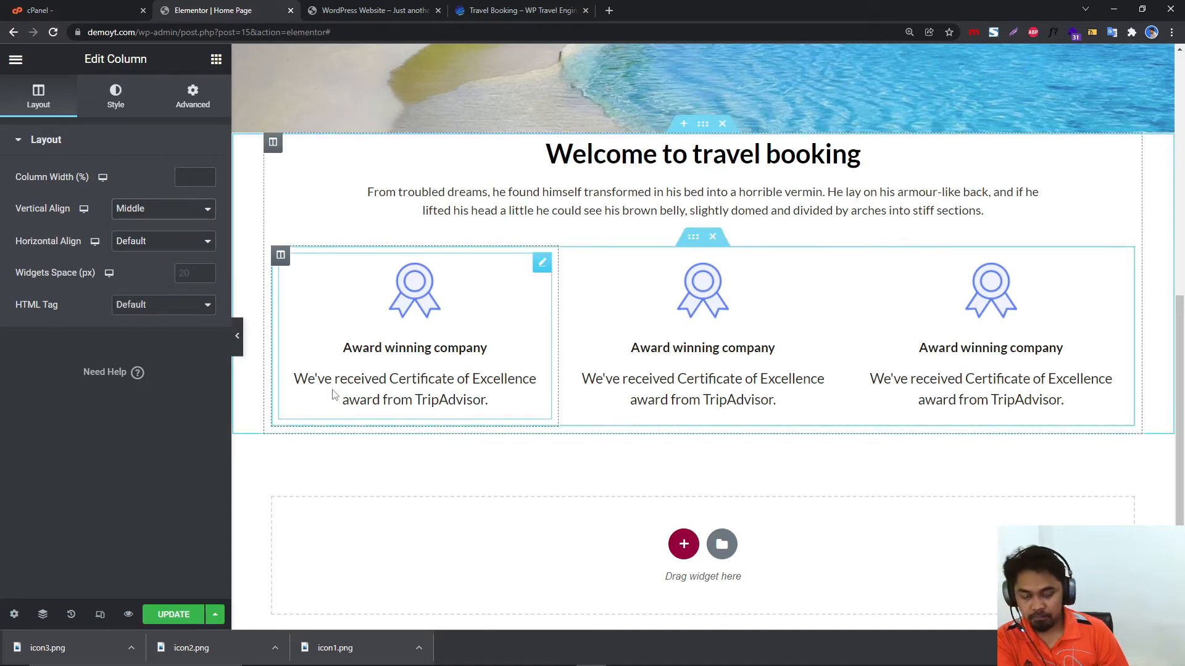
Replace the second column's image with the people-and-dollar icon from the media library.
left_click(331, 296)
left_click(92, 247)
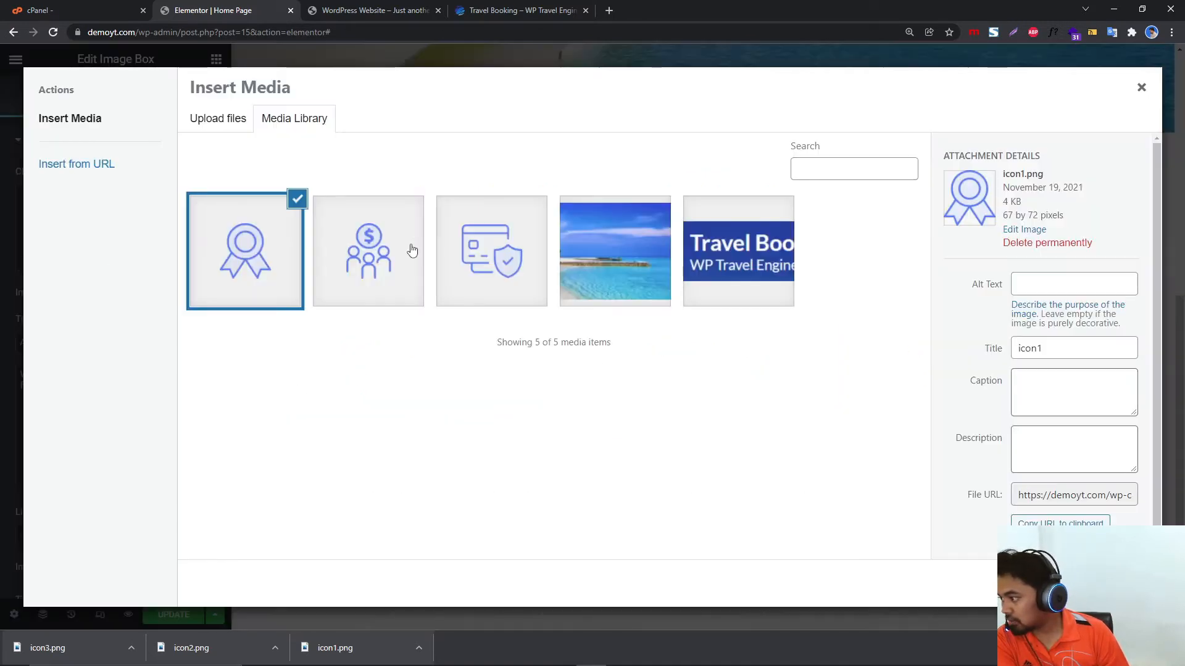
left_click(412, 250)
left_click(1109, 583)
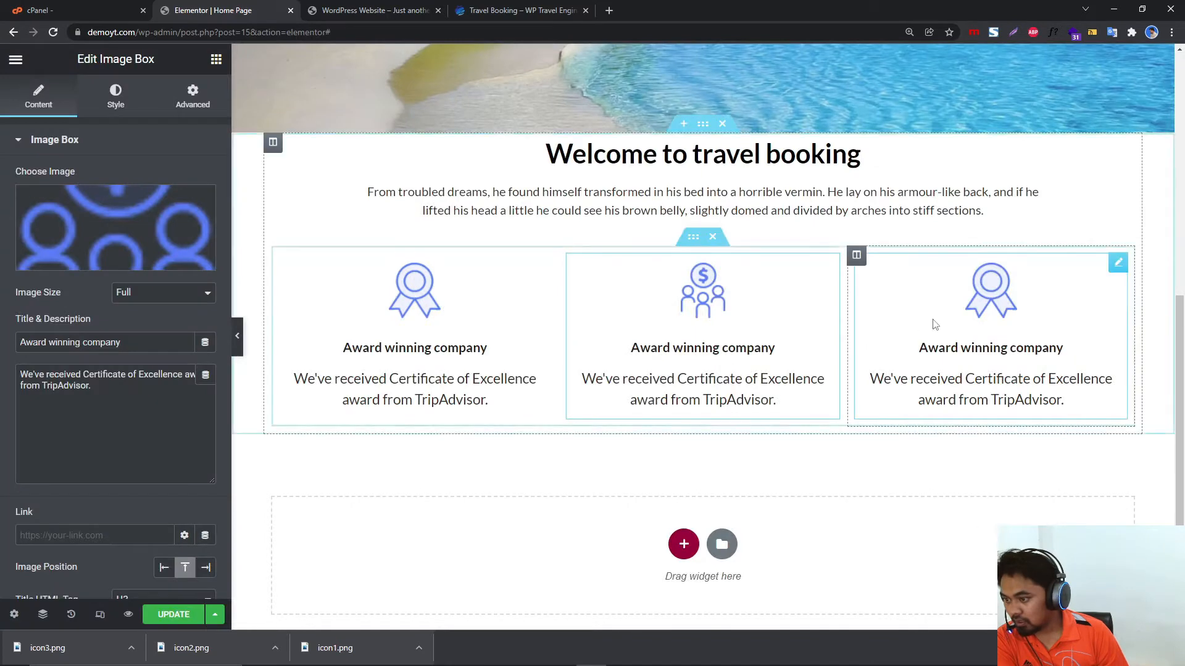
Replace the third column's image with the card-and-shield icon from the media library.
left_click(894, 276)
left_click(39, 97)
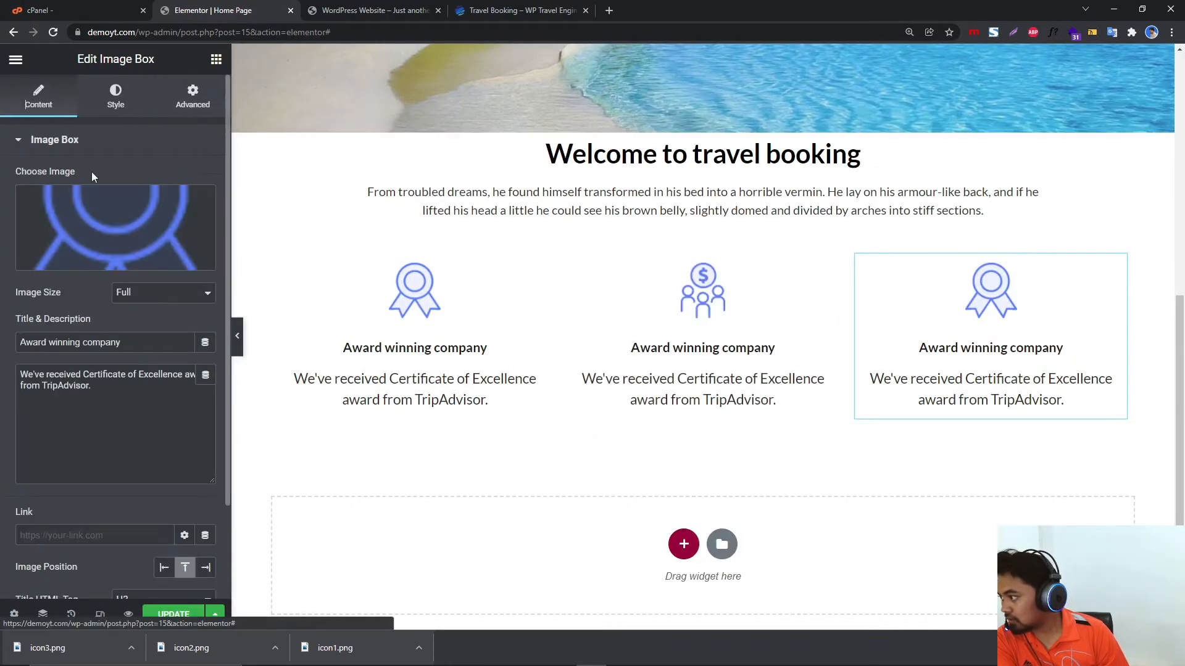
left_click(175, 238)
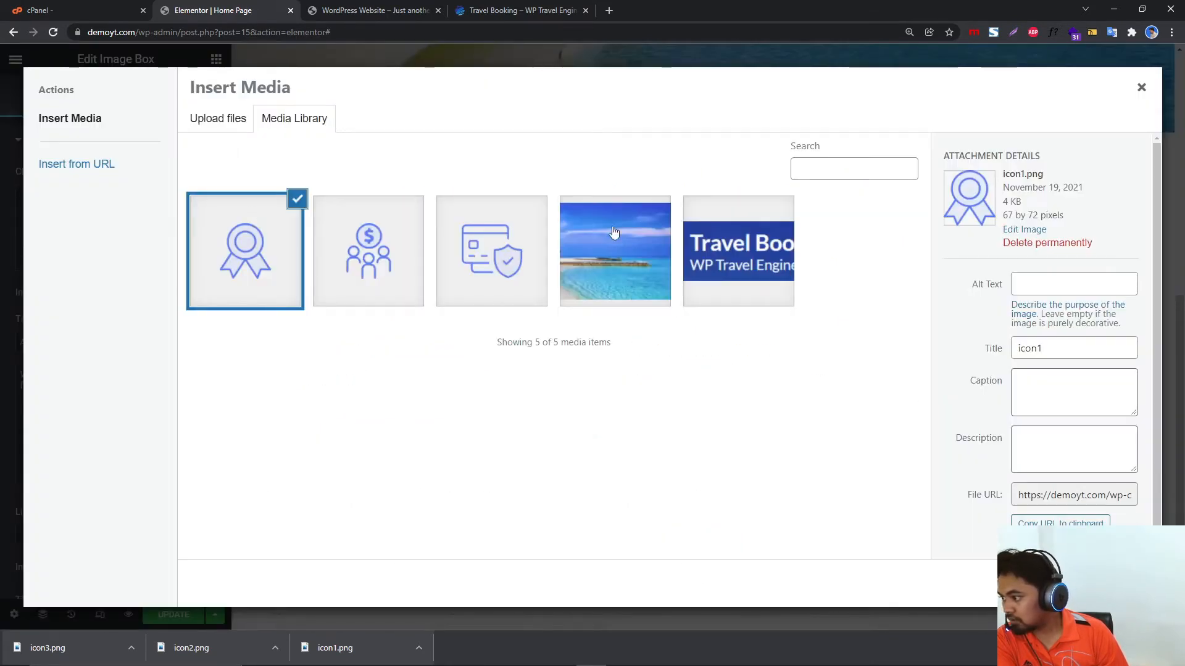
left_click(526, 236)
left_click(1111, 583)
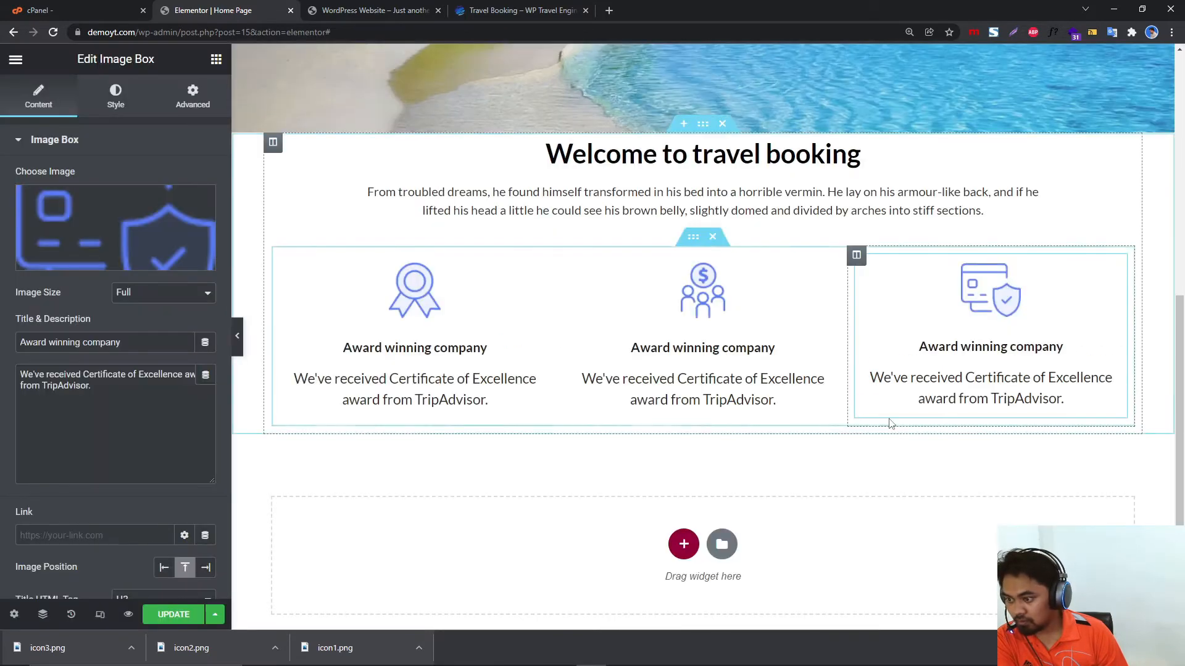
Duplicate the image box in each of the three columns to make a second row of features.
right_click(938, 322)
left_click(981, 356)
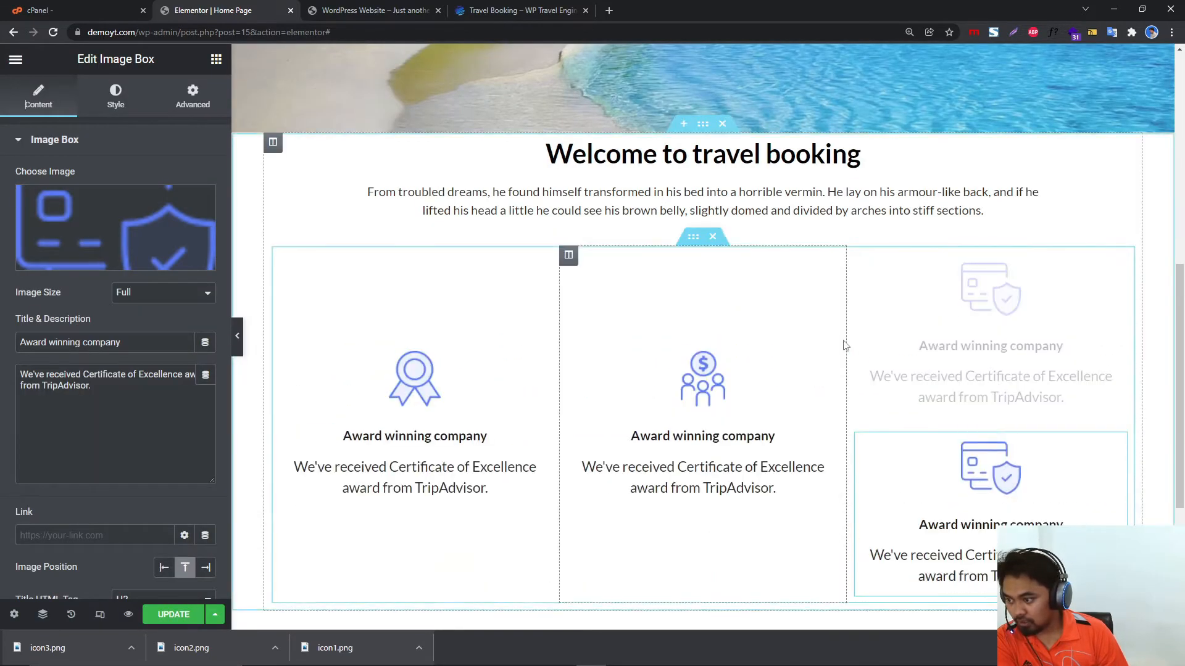
right_click(769, 383)
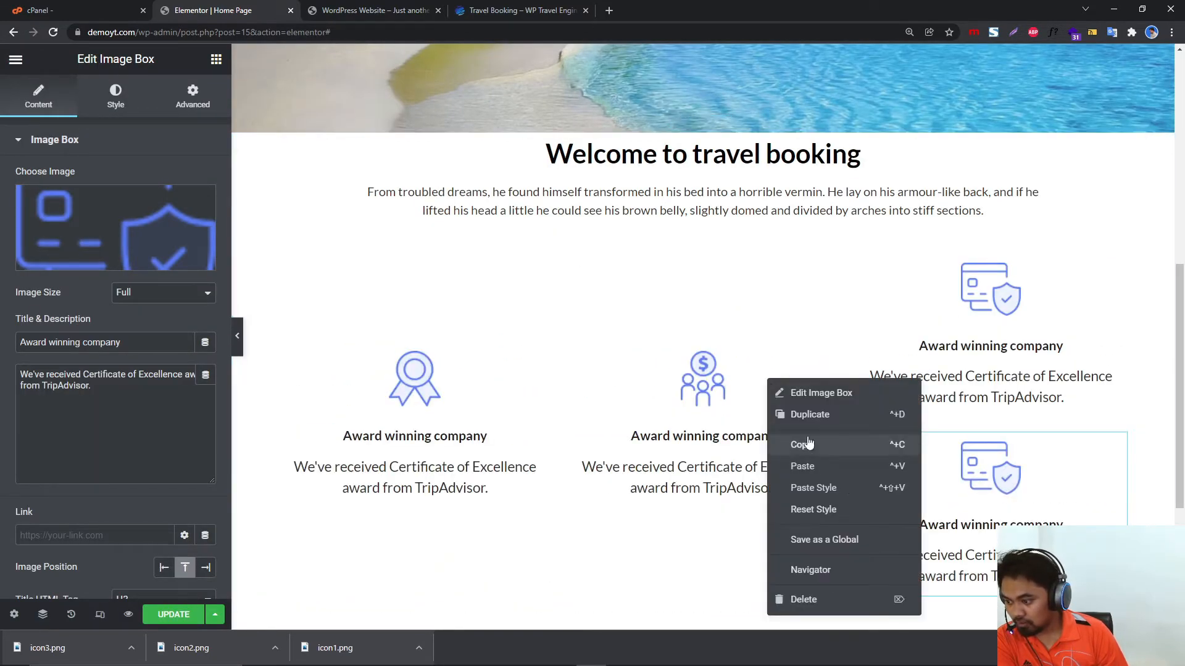
left_click(802, 415)
right_click(502, 450)
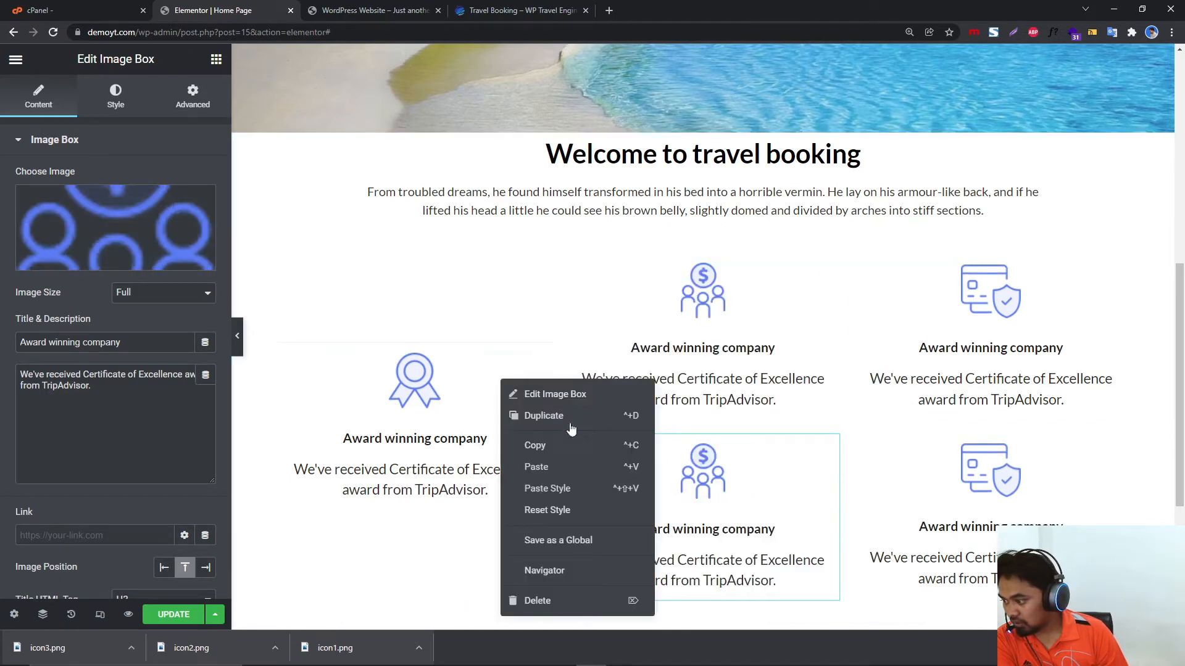
left_click(540, 489)
Rearrange the second-row image boxes into the order card-and-shield, award ribbon, people-and-dollar, keeping the first row's order.
scroll(801, 412, "down", 2)
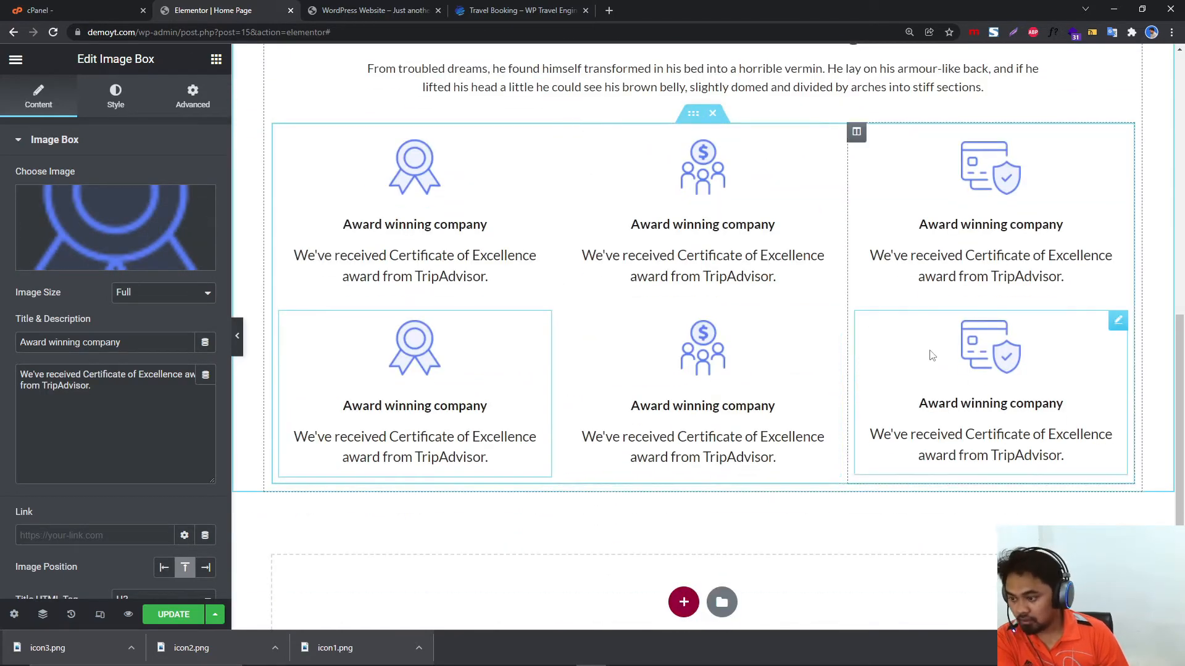
left_click_drag(931, 352, 972, 303)
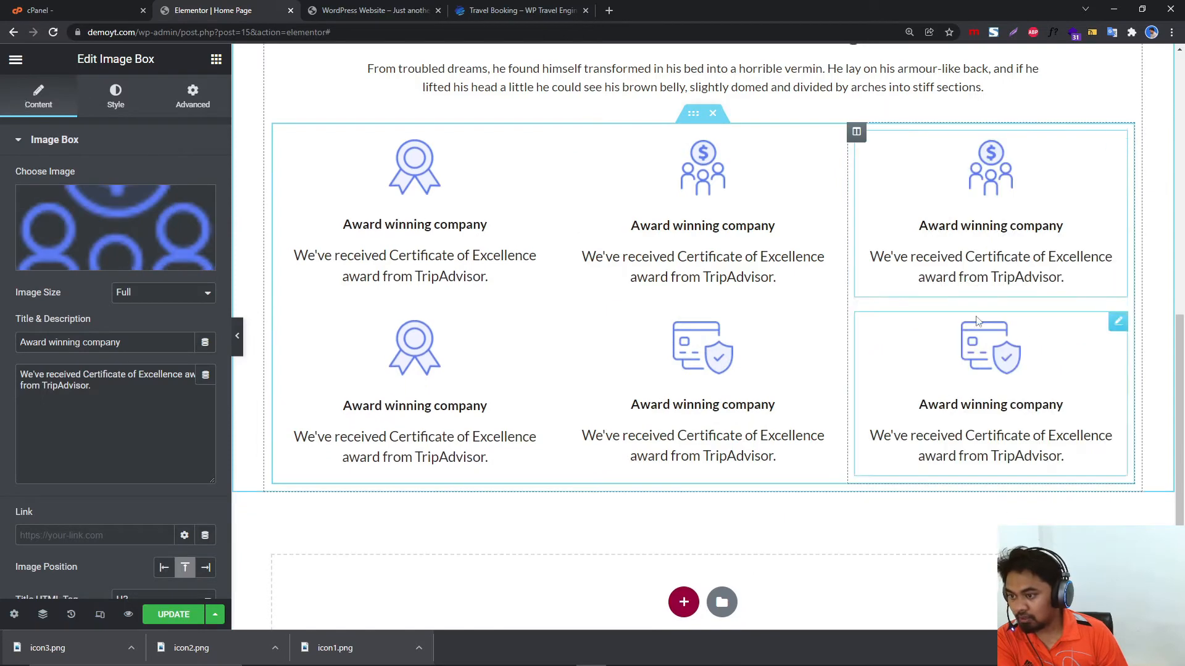
left_click_drag(990, 352, 988, 160)
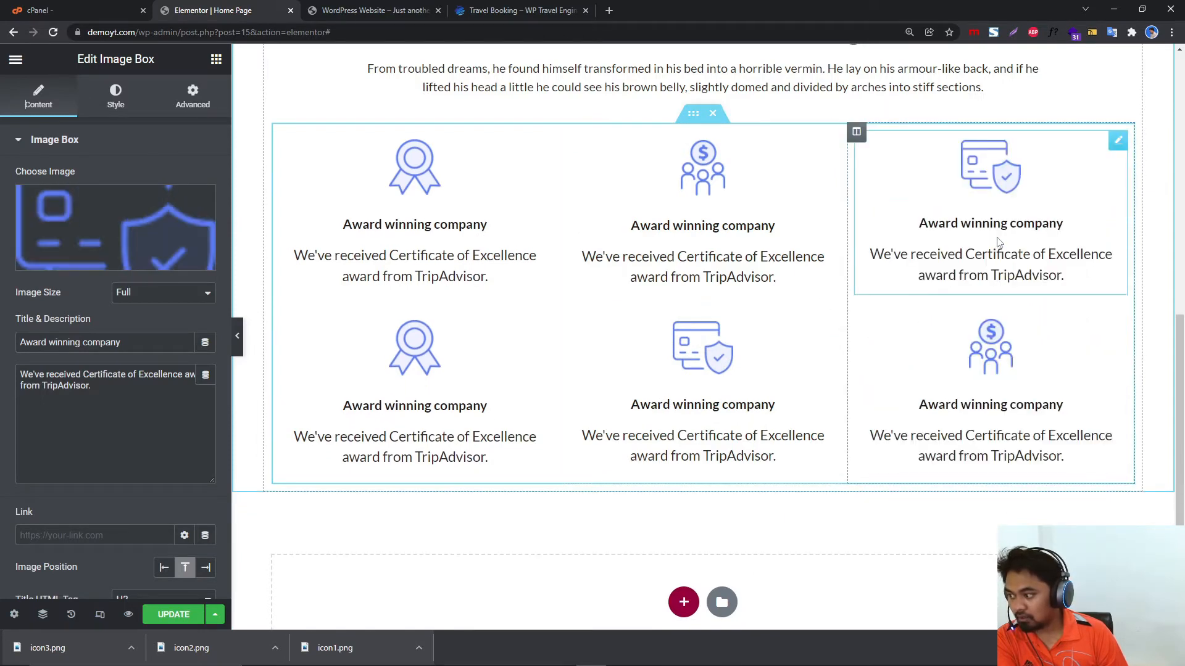
left_click_drag(654, 356, 682, 422)
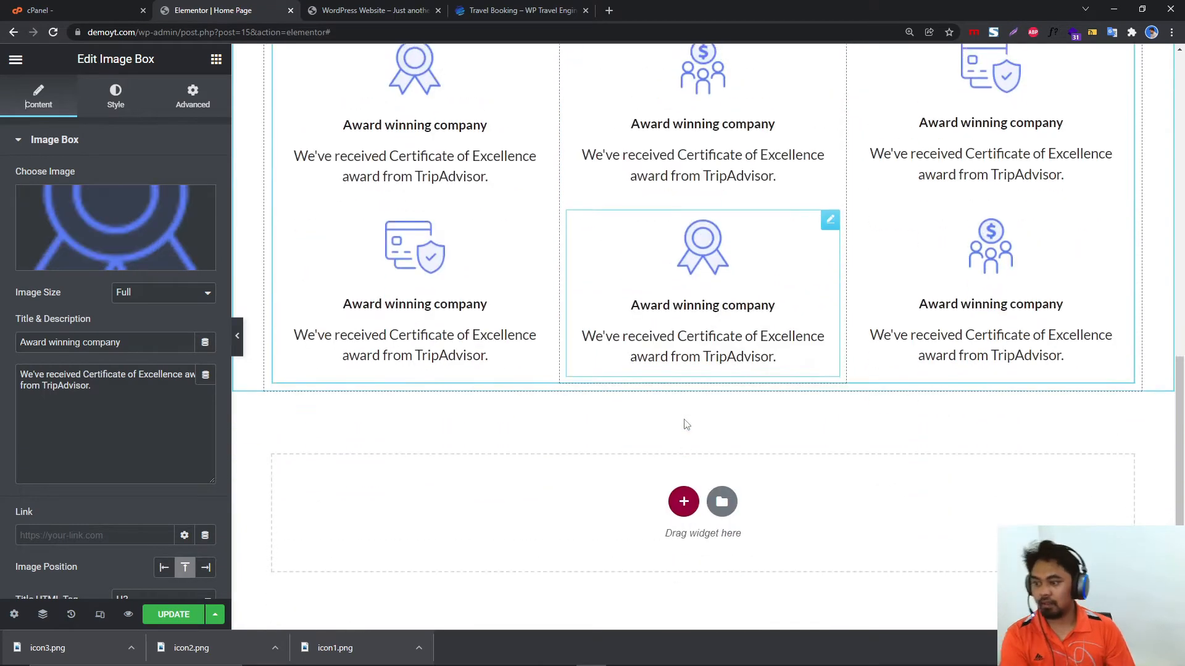
Switch to the welcome section of the WP Travel Engine demo page and turn off WhatFont.
left_click(495, 9)
scroll(646, 293, "up", 3)
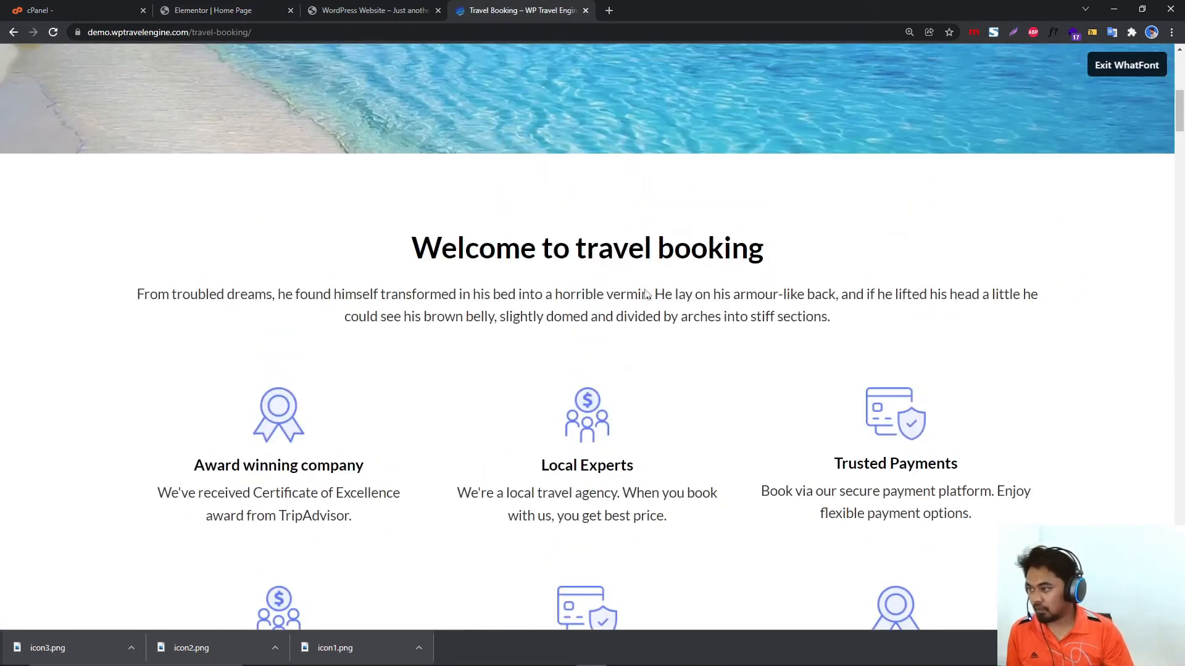
left_click(1051, 34)
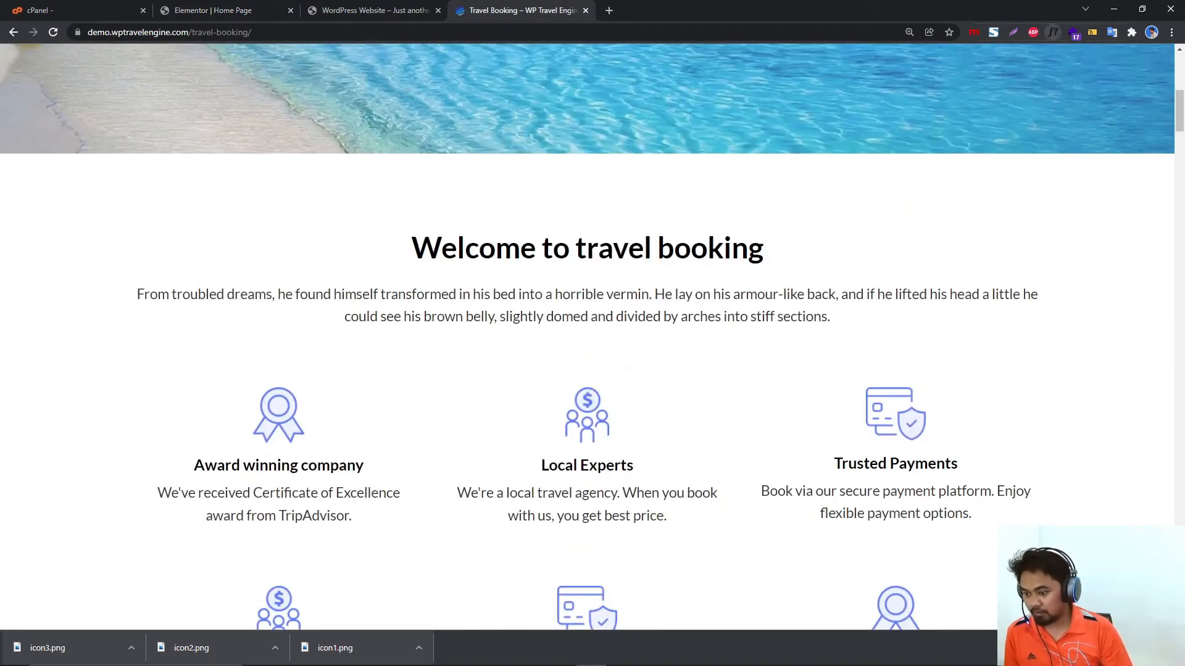
Return to the Elementor editor and give the welcome section a minimum height of 824 px.
left_click(346, 6)
left_click(276, 5)
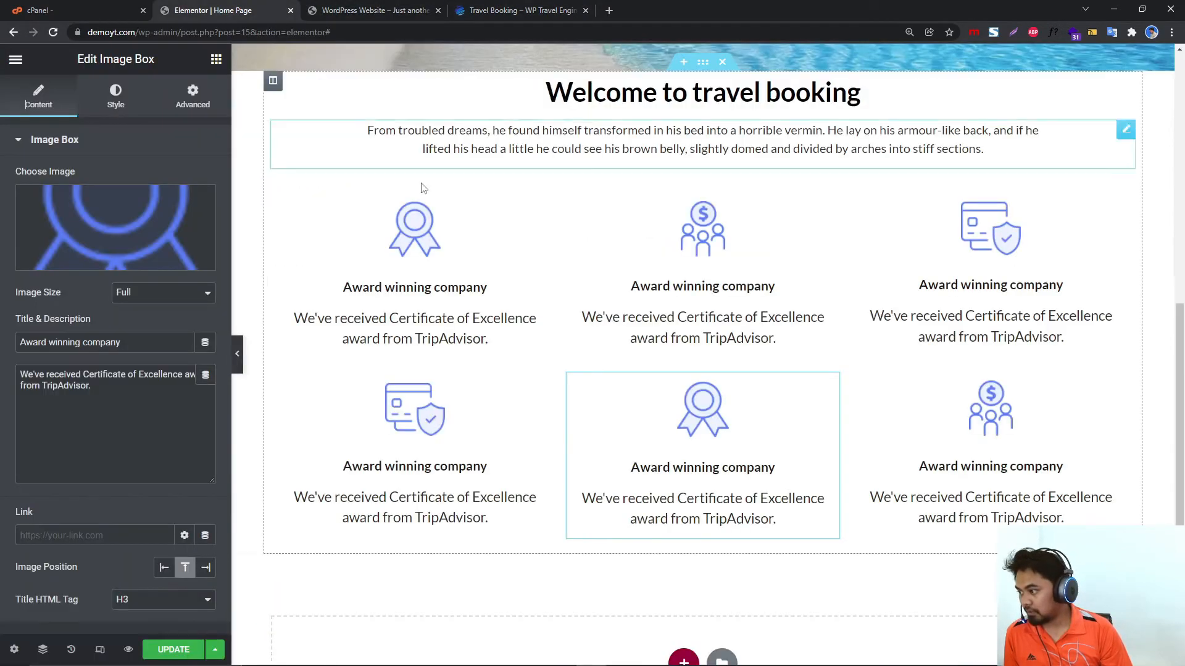
scroll(707, 137, "up", 1)
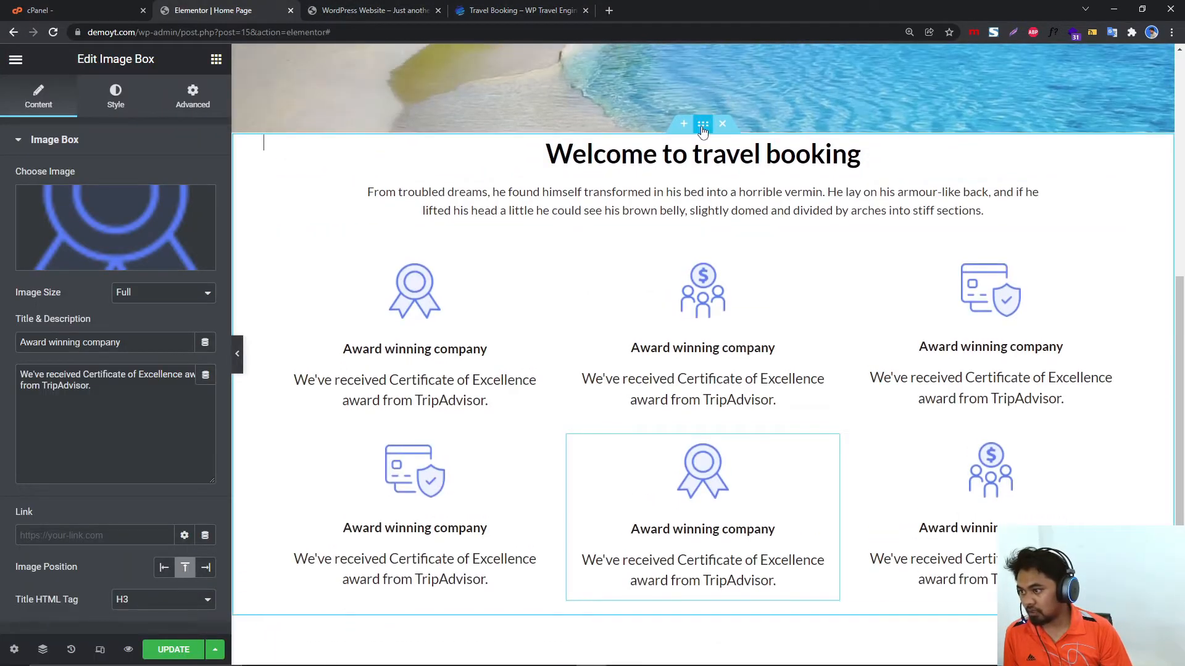
left_click(704, 136)
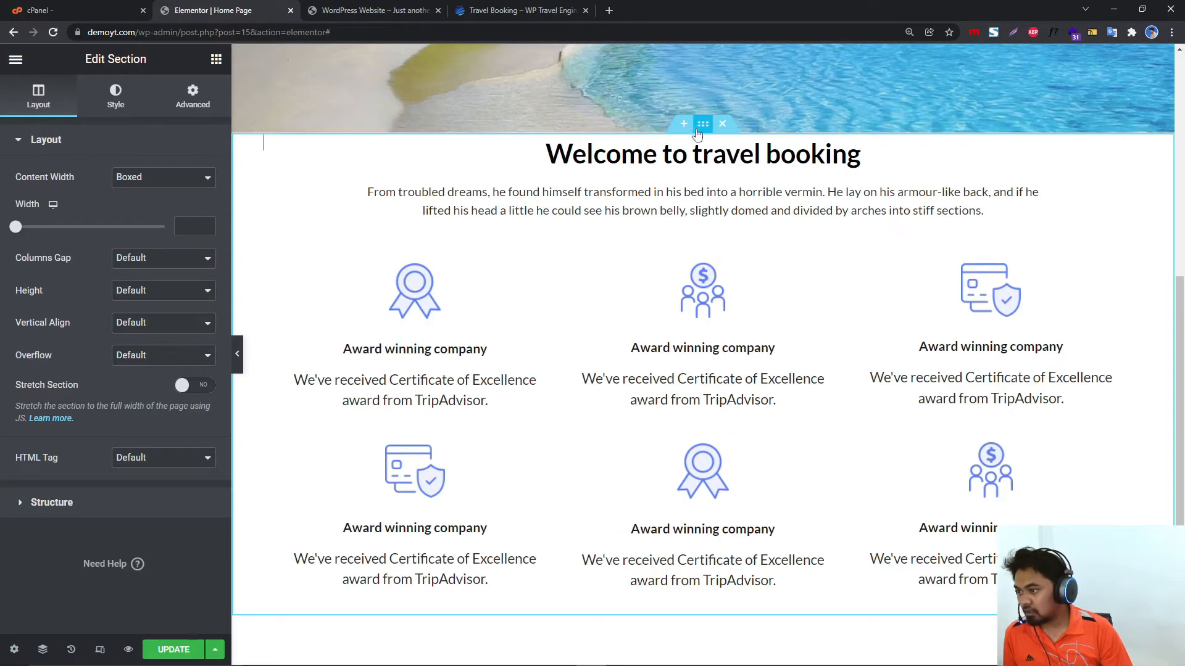
left_click(130, 291)
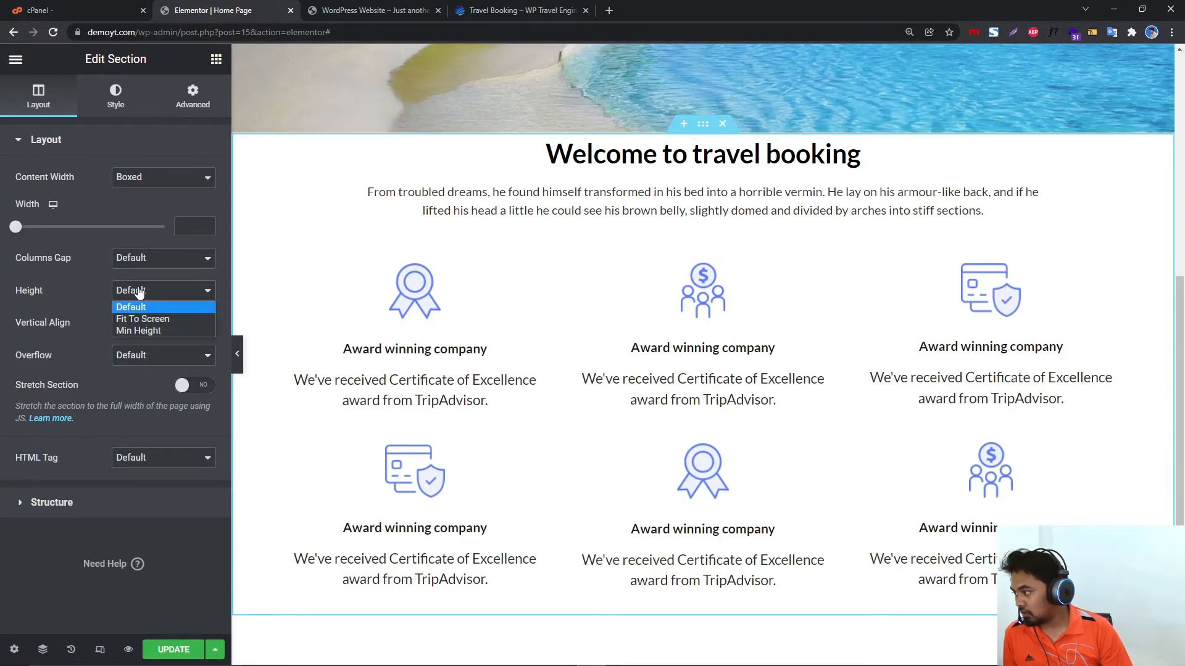
left_click(144, 332)
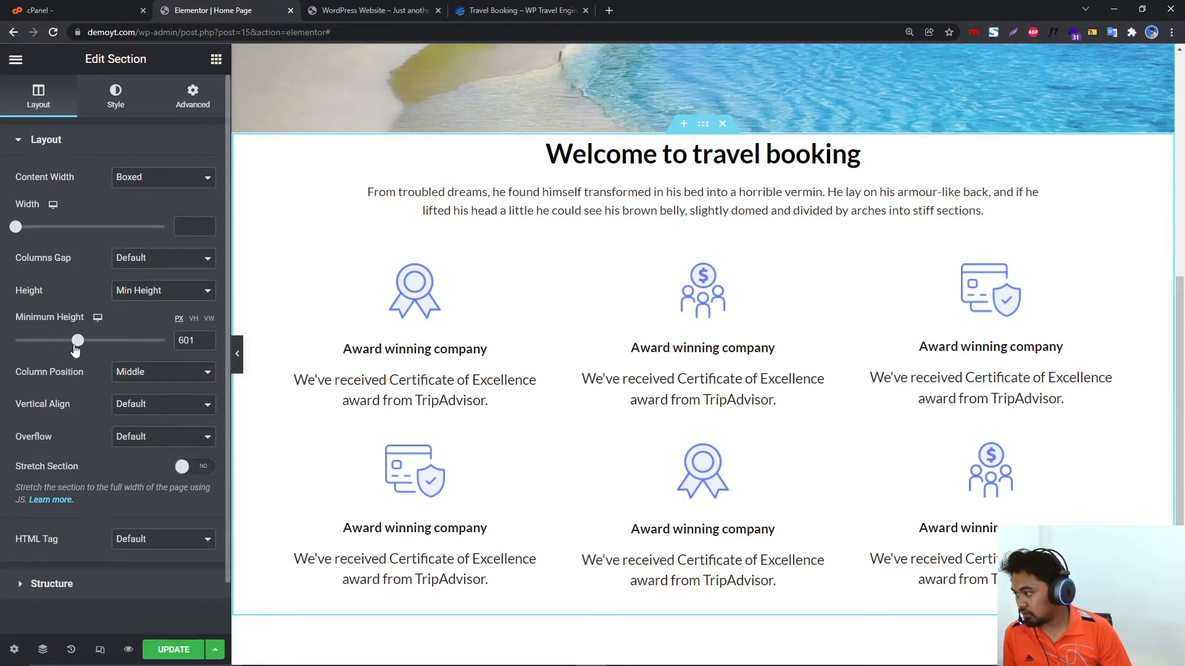
left_click_drag(77, 341, 101, 343)
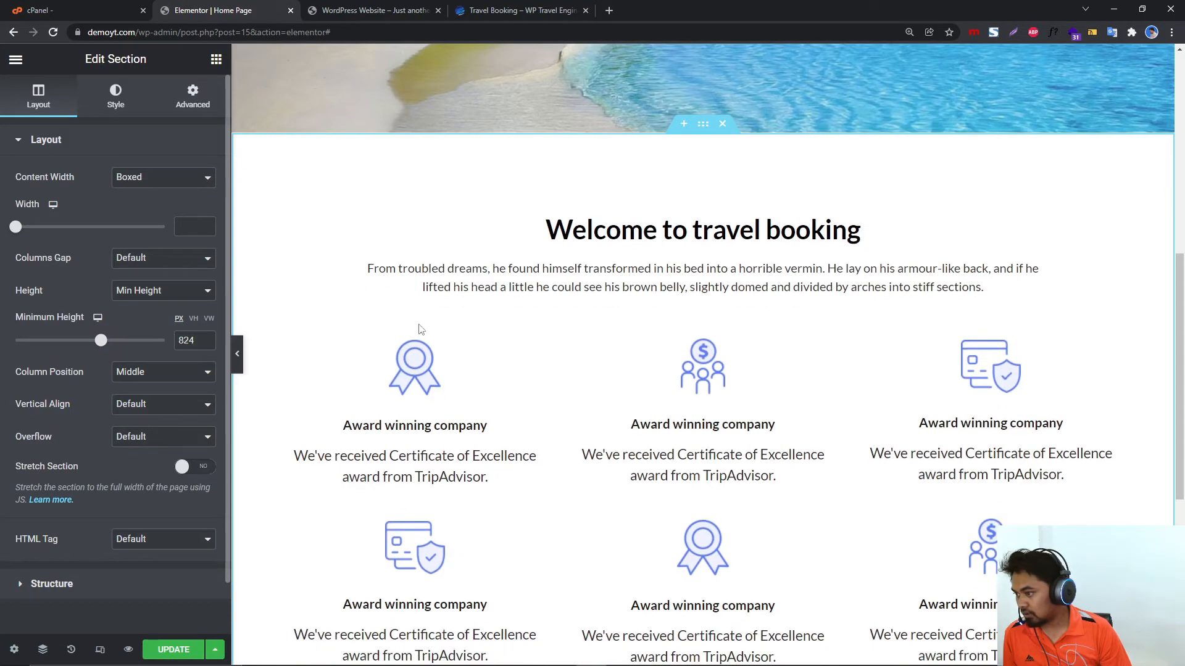
scroll(725, 328, "down", 2)
scroll(659, 537, "up", 2)
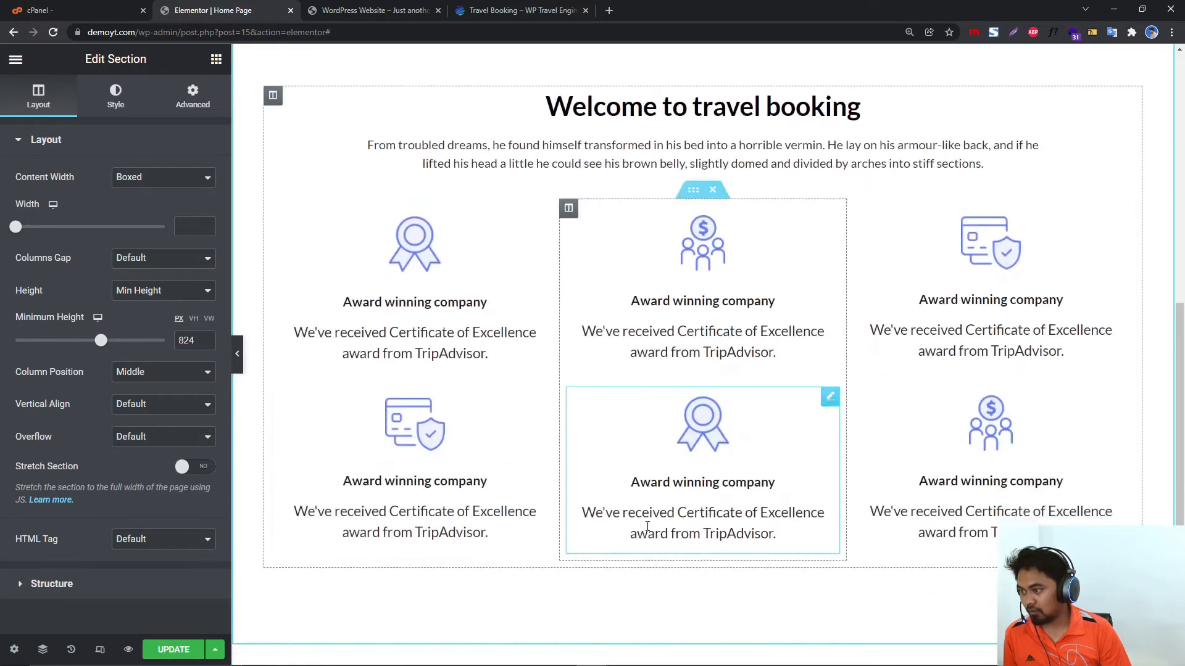
Check the Read More button on the demo page, and copy the hero section's Click here button in the Elementor editor.
left_click(503, 9)
scroll(605, 518, "down", 8)
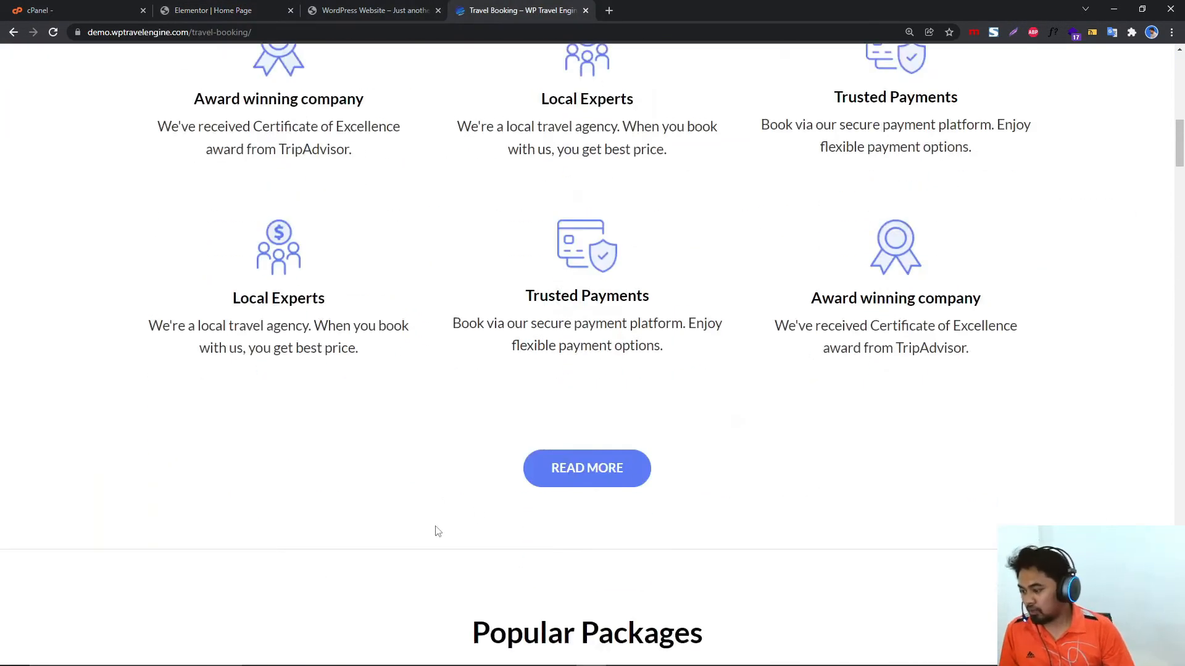
left_click(373, 6)
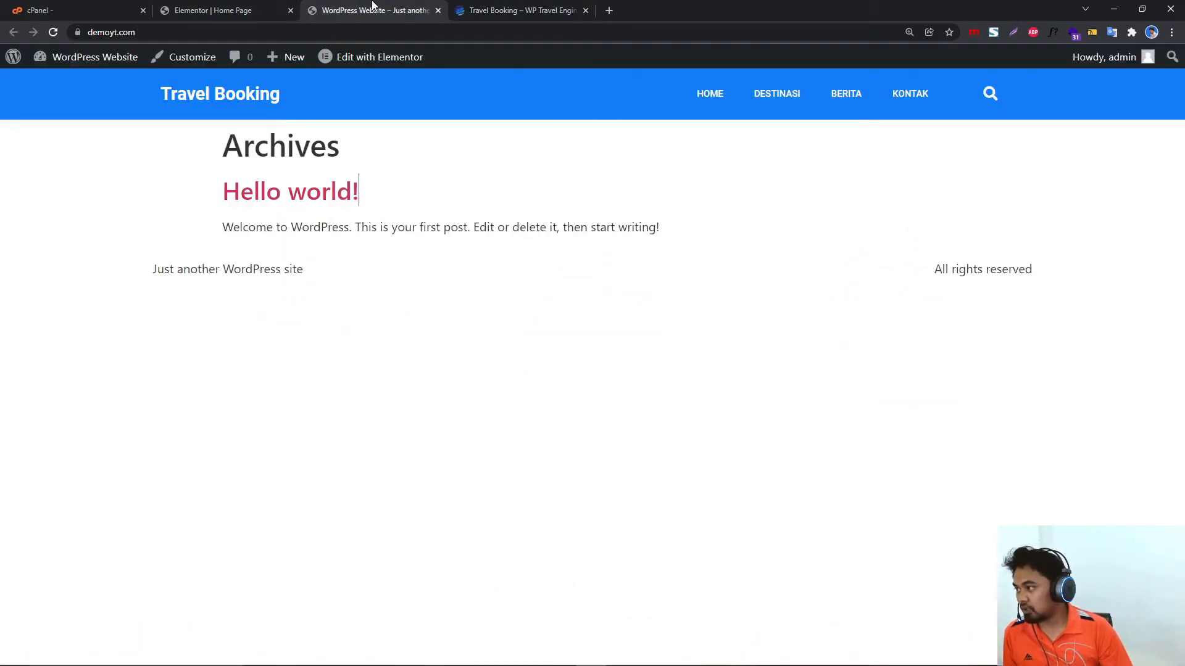
left_click(210, 5)
scroll(210, 80, "down", 4)
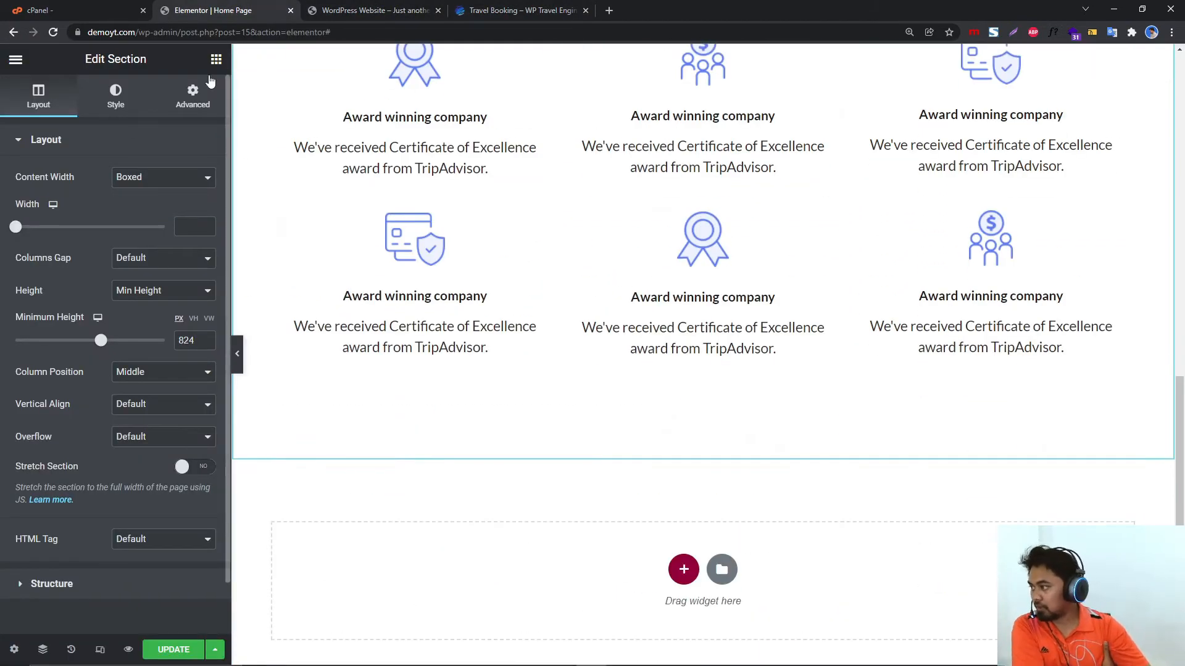
scroll(767, 185, "up", 9)
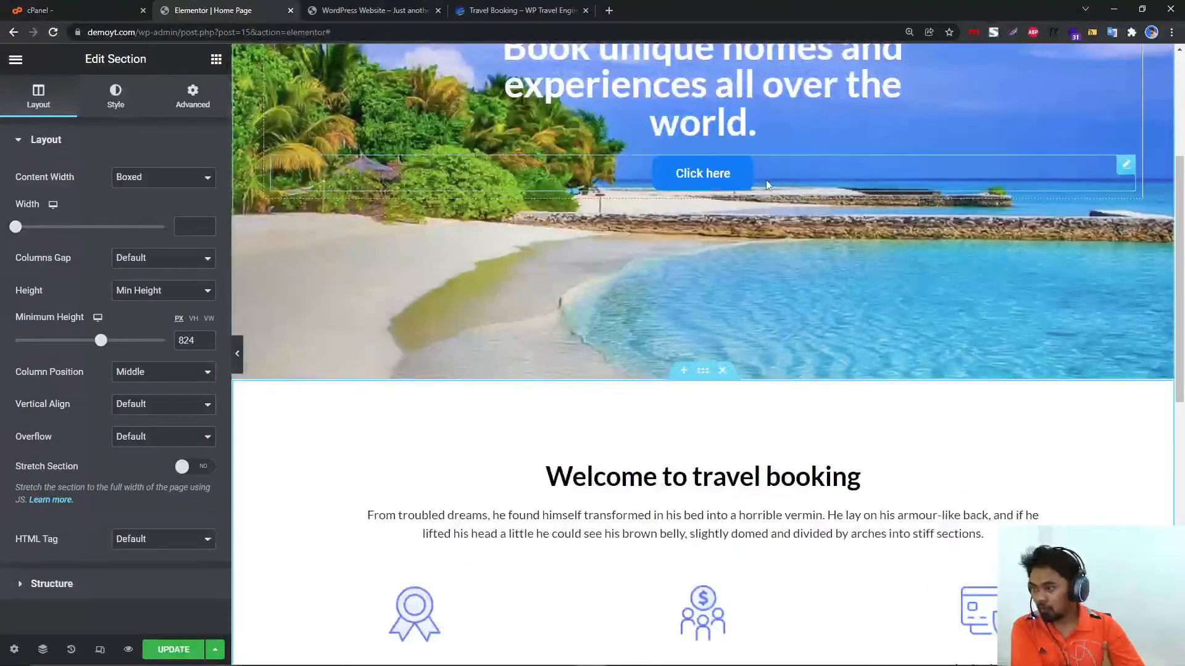
right_click(768, 179)
left_click(796, 241)
Paste the copied button into the empty widget area below the welcome section.
scroll(765, 333, "down", 10)
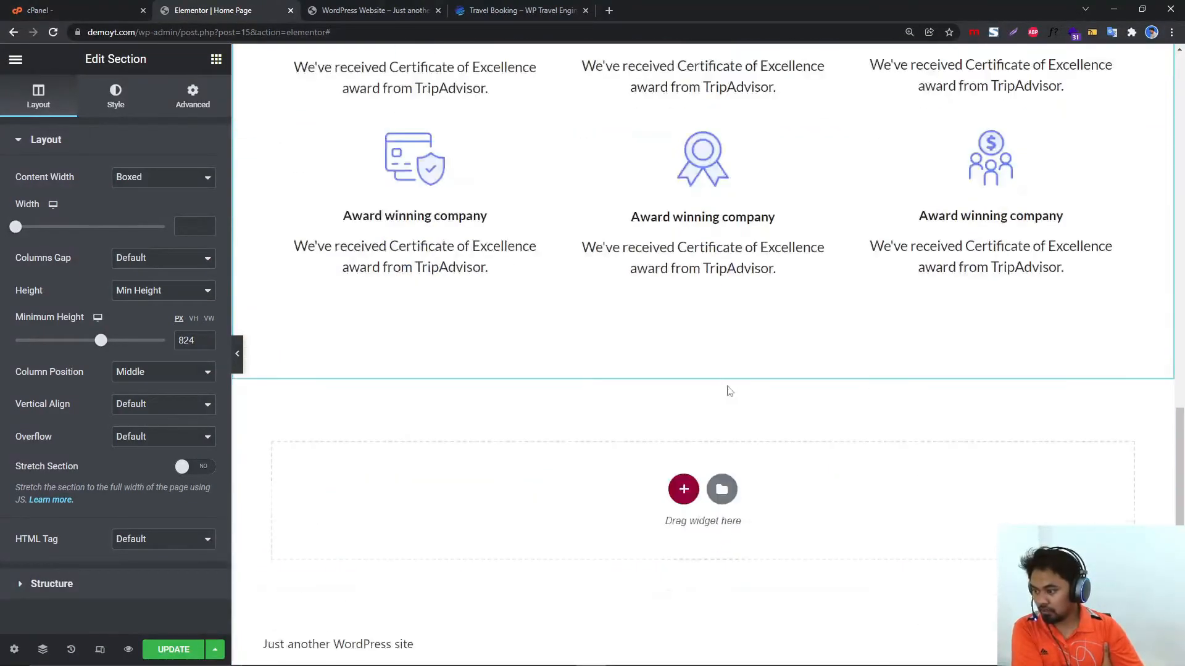
right_click(691, 319)
right_click(644, 405)
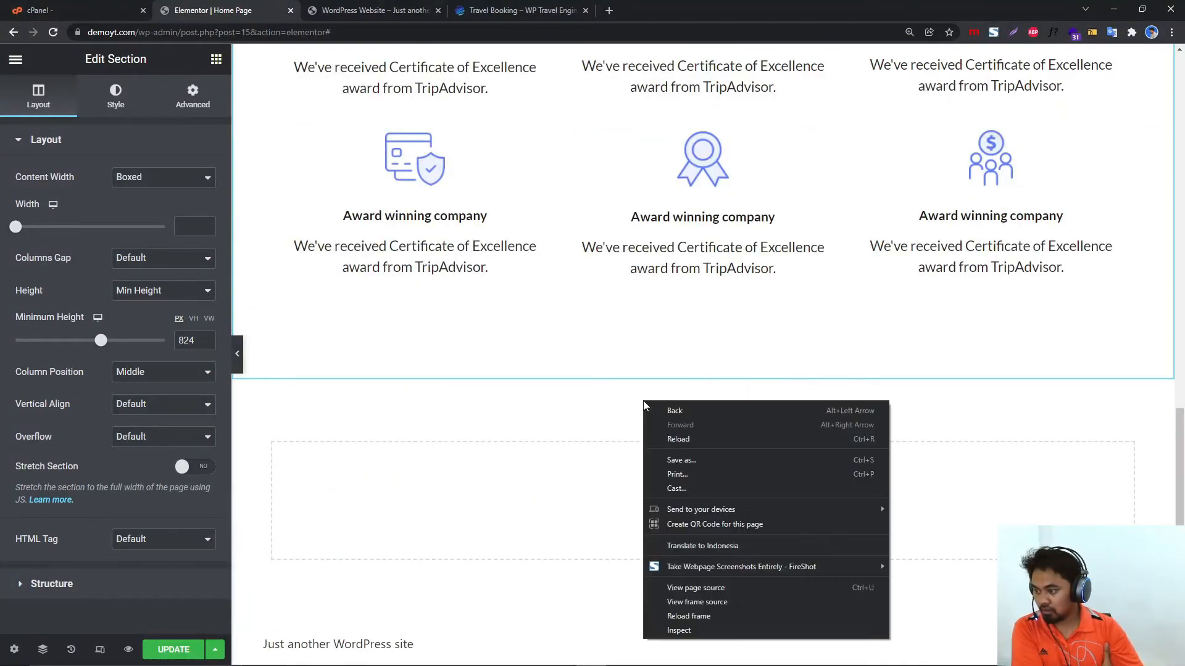
key("Escape")
right_click(606, 500)
left_click(625, 511)
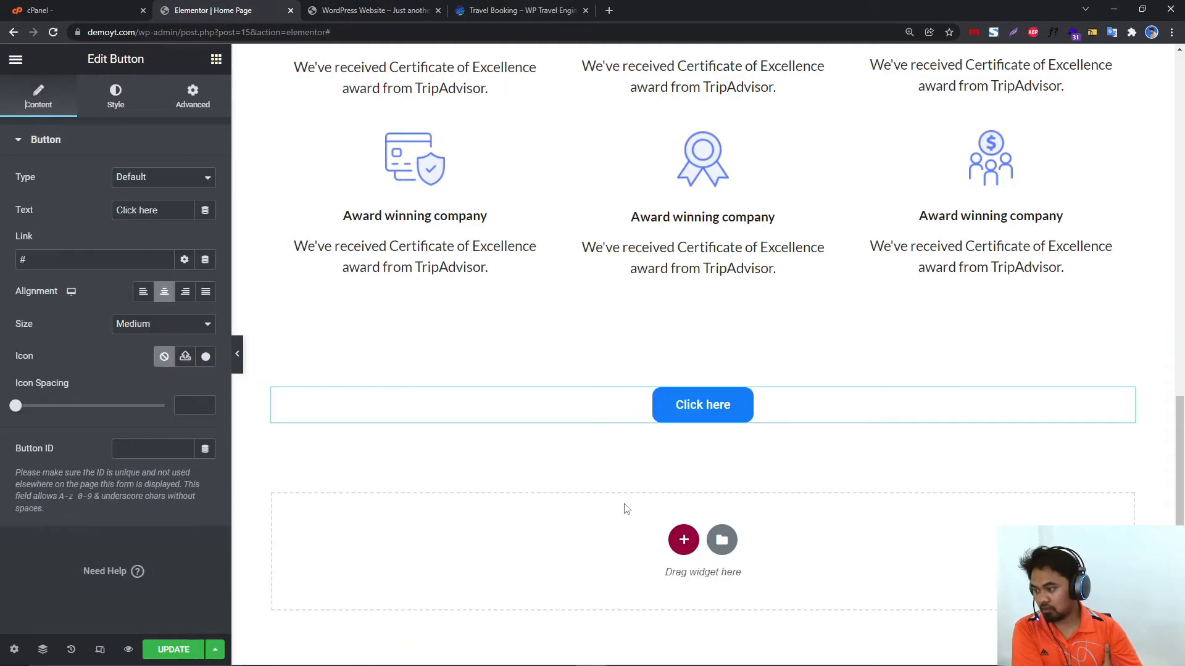
Move the pasted button into the welcome section, spanning the full width beneath the three feature columns.
scroll(765, 586, "up", 2)
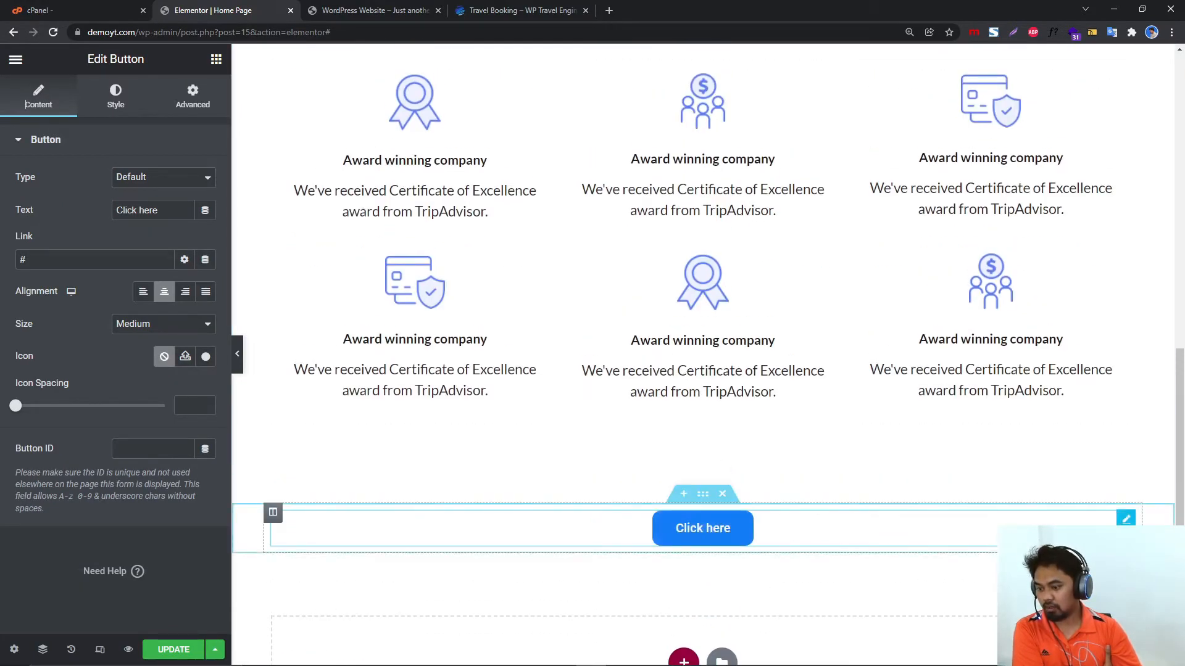
left_click_drag(703, 528, 704, 401)
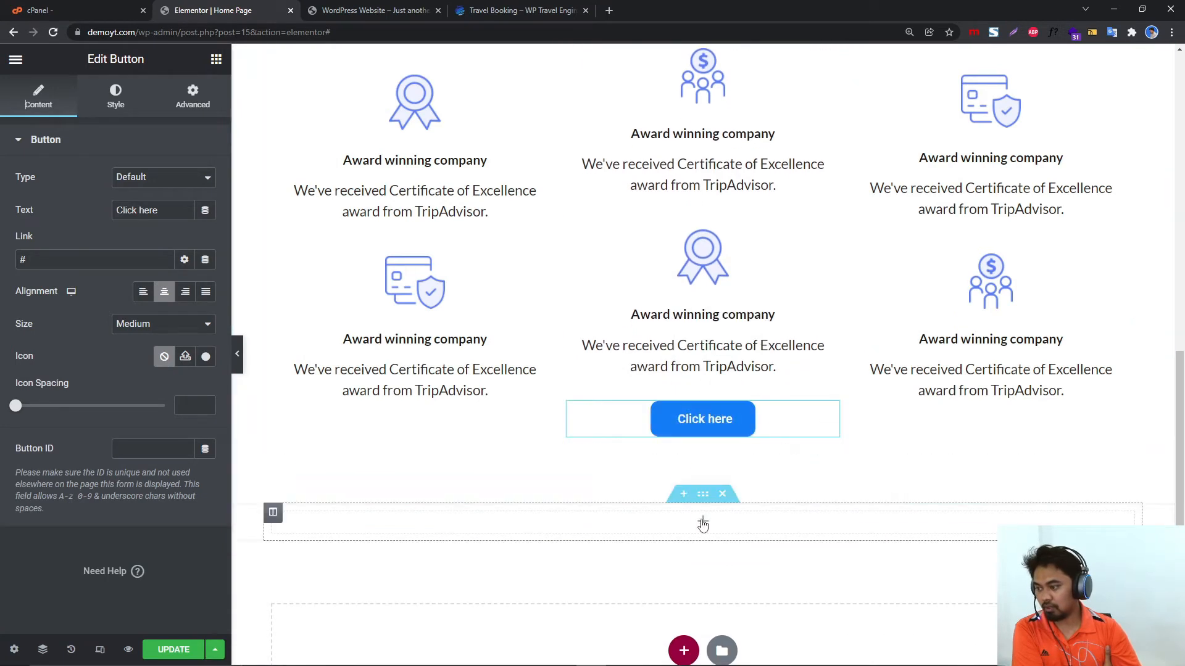
scroll(698, 593, "up", 2)
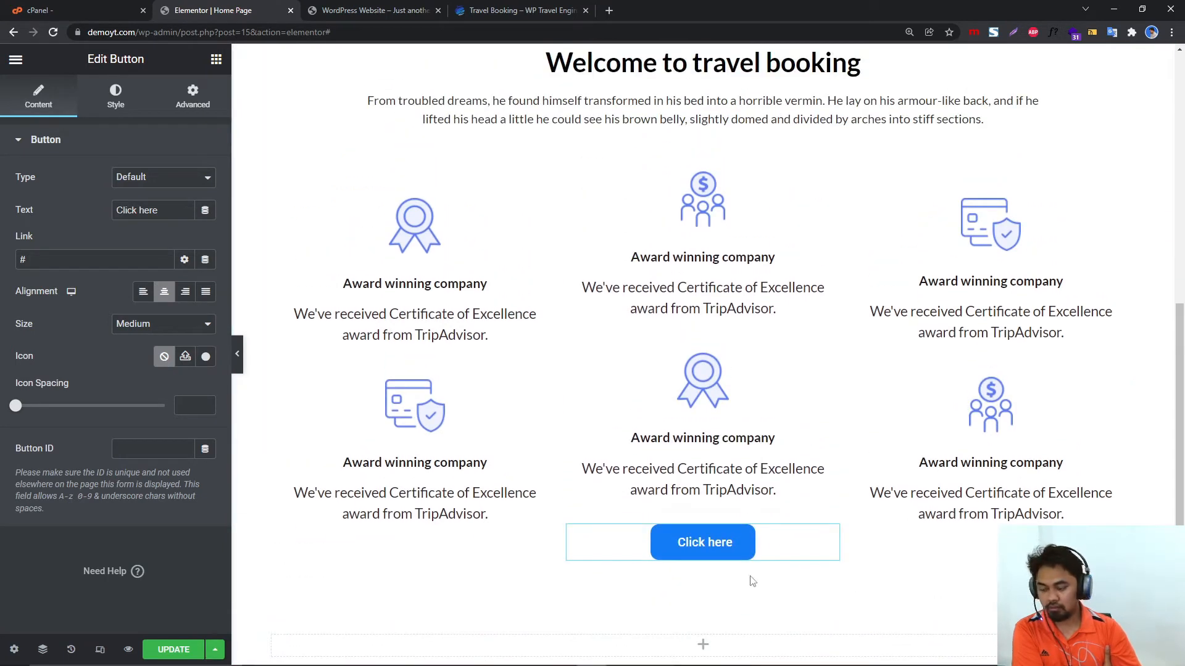
left_click_drag(832, 542, 826, 569)
scroll(926, 494, "down", 2)
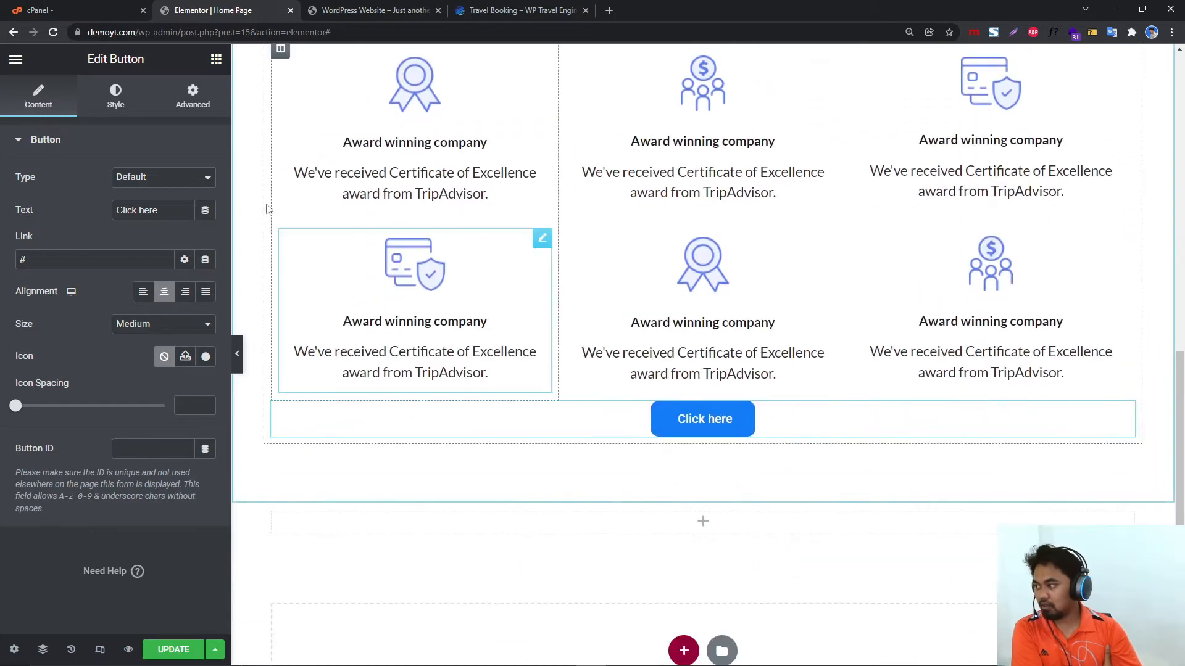
Set the welcome section button's padding to 17 px on all sides.
left_click(175, 109)
left_click(118, 112)
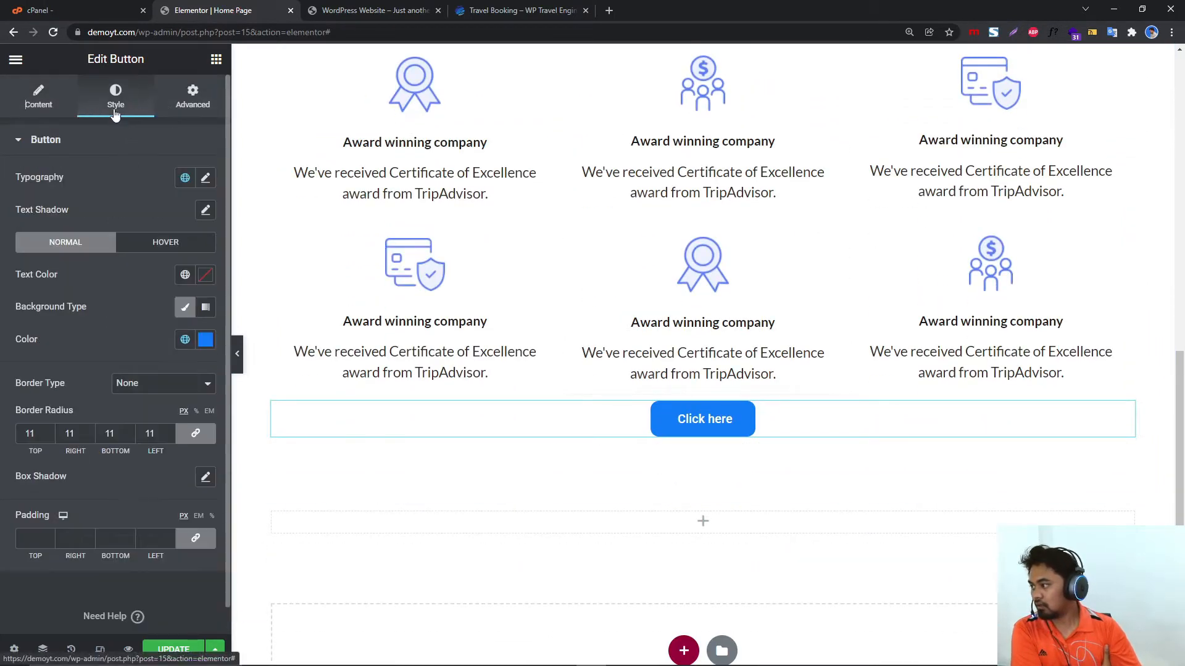
left_click(177, 109)
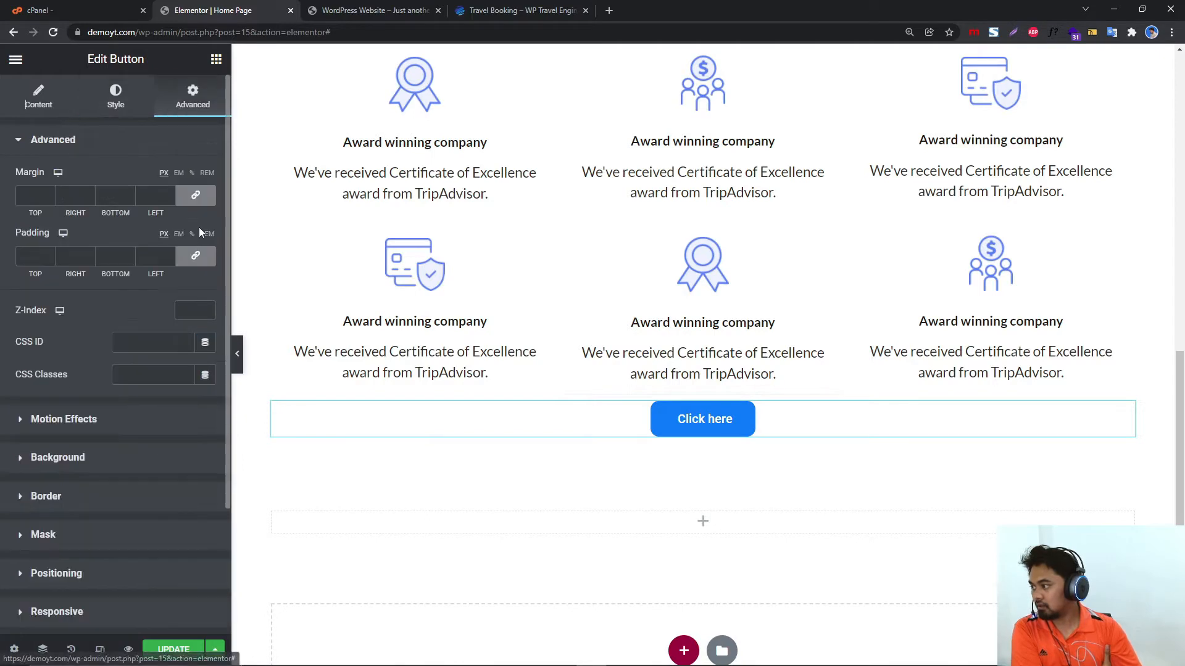
left_click(167, 257)
type("17")
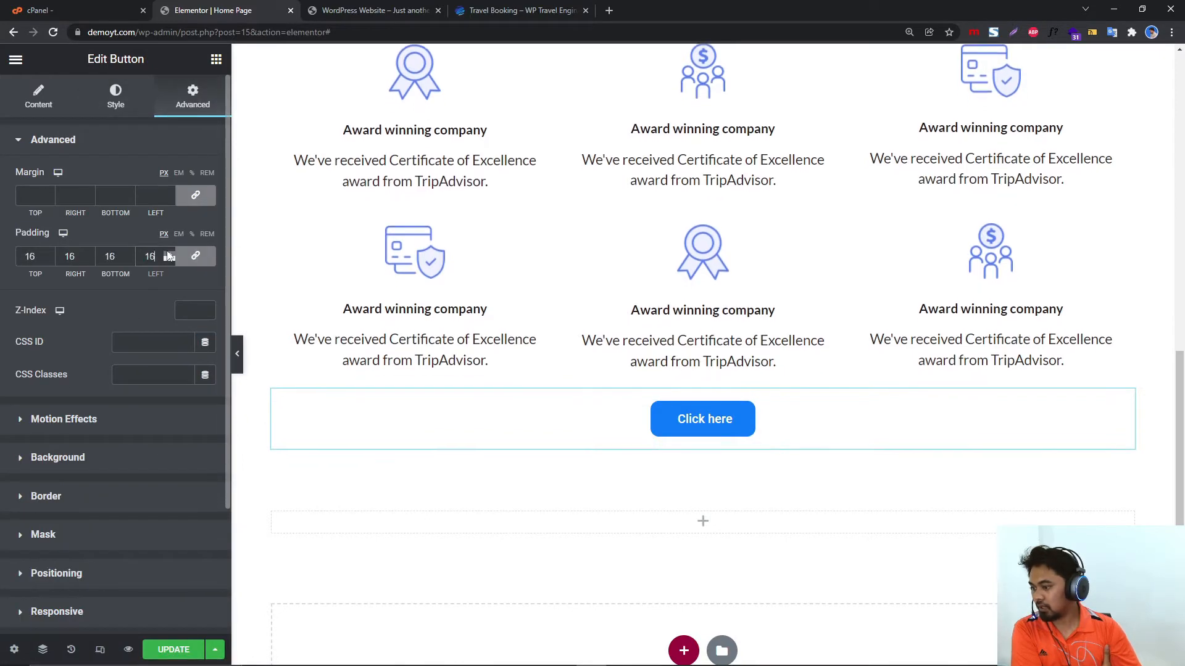
scroll(727, 507, "up", 10)
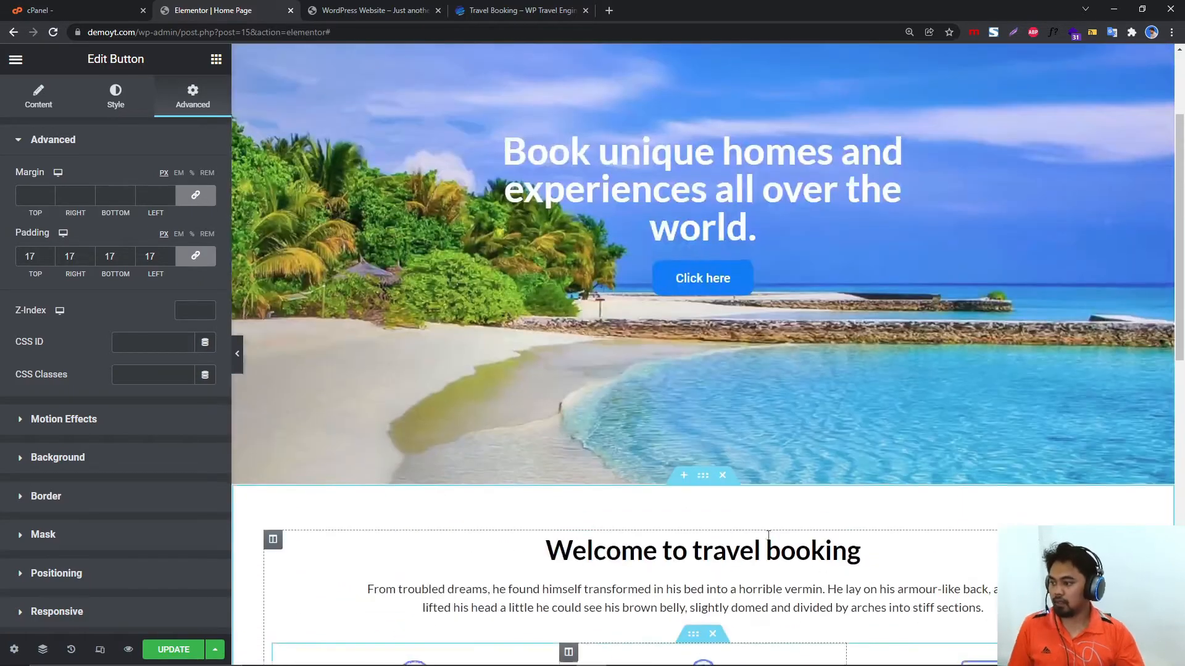
Copy the "Popular Packages" heading text from the WP Travel Engine demo page and return to the Elementor editor.
left_click(510, 6)
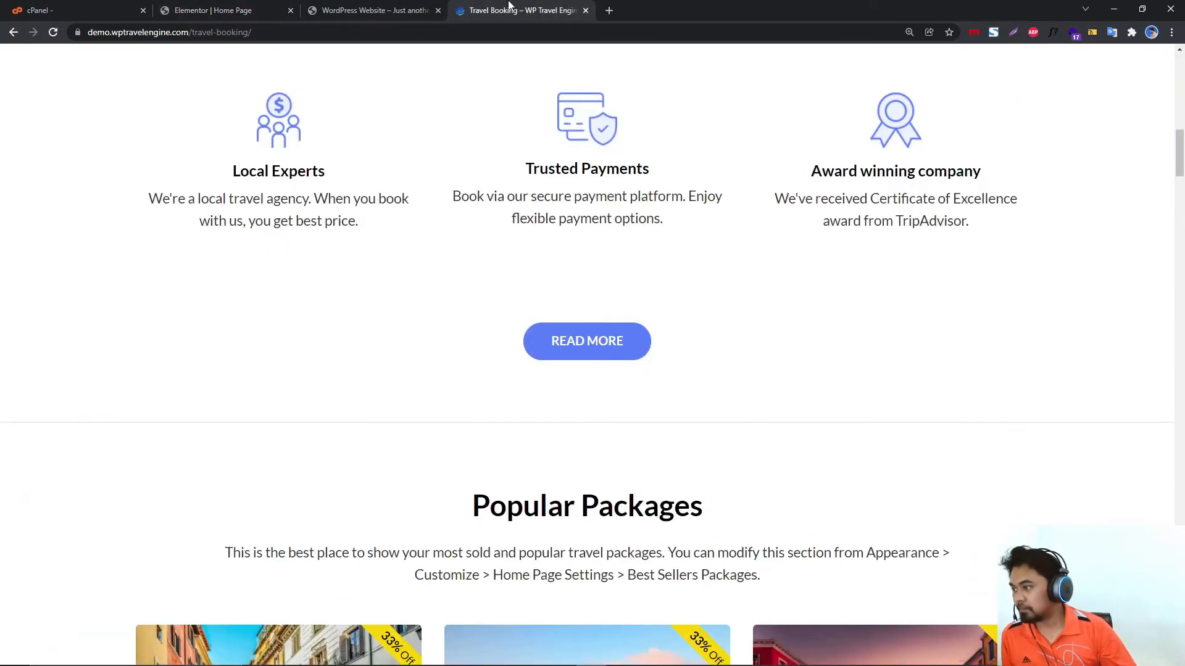
scroll(792, 322, "down", 4)
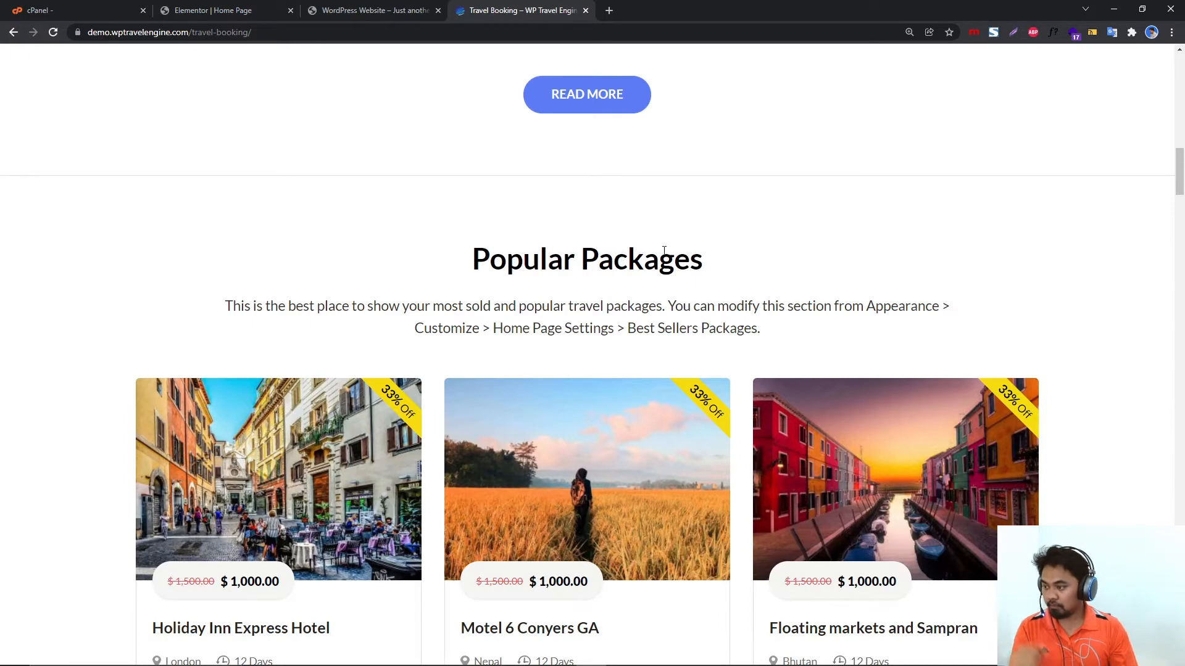
left_click_drag(704, 266, 478, 254)
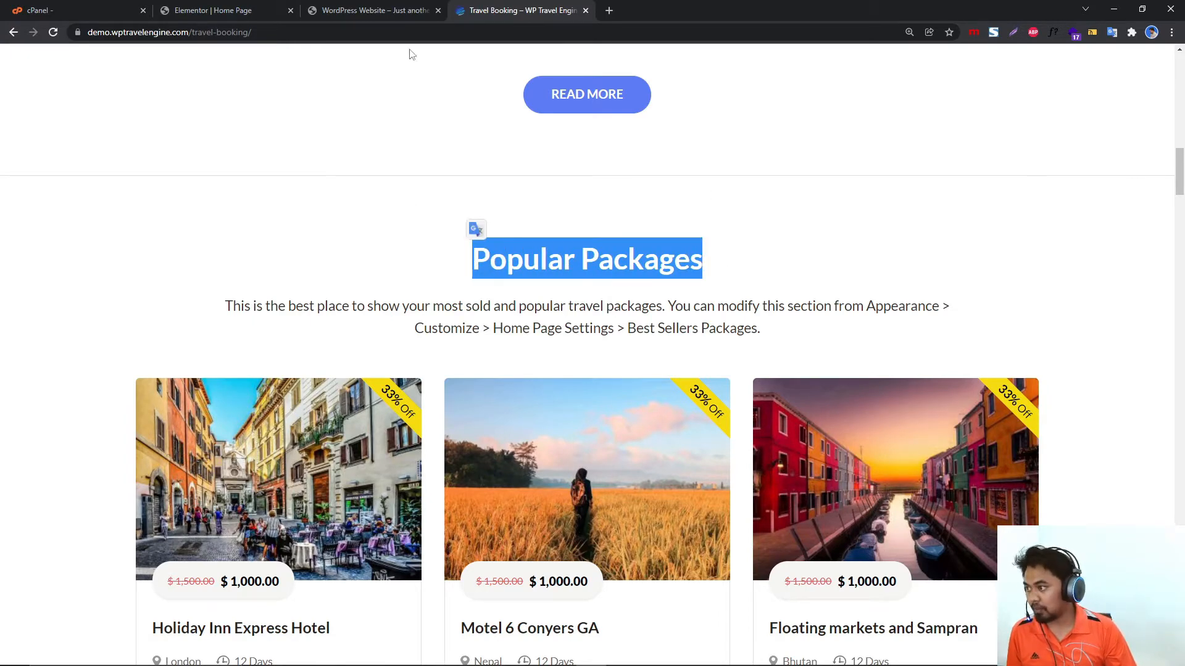
left_click(391, 11)
left_click(242, 7)
Add a new single-column section below the welcome section.
scroll(683, 501, "down", 6)
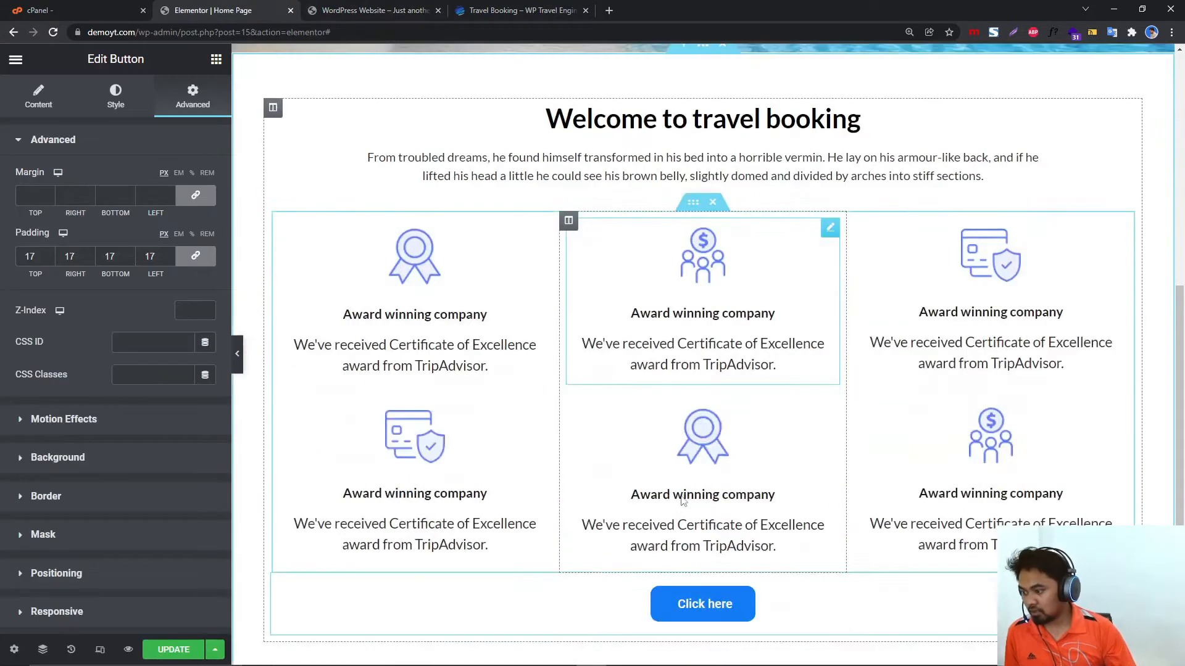
scroll(683, 501, "down", 5)
left_click(678, 489)
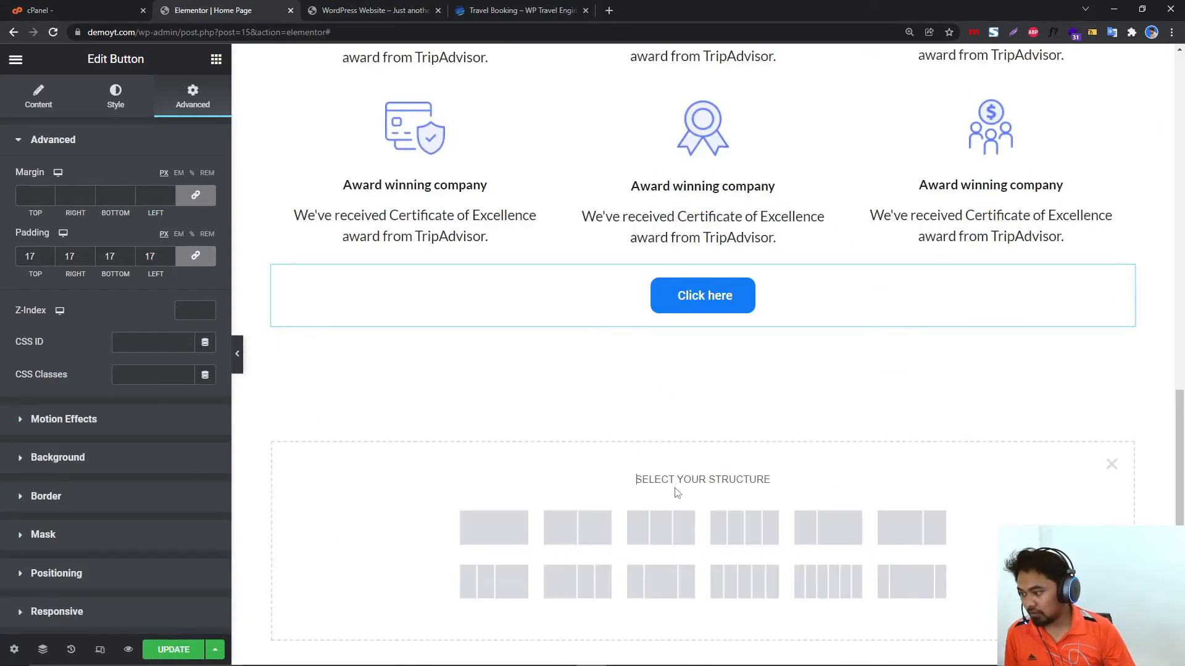
left_click(510, 534)
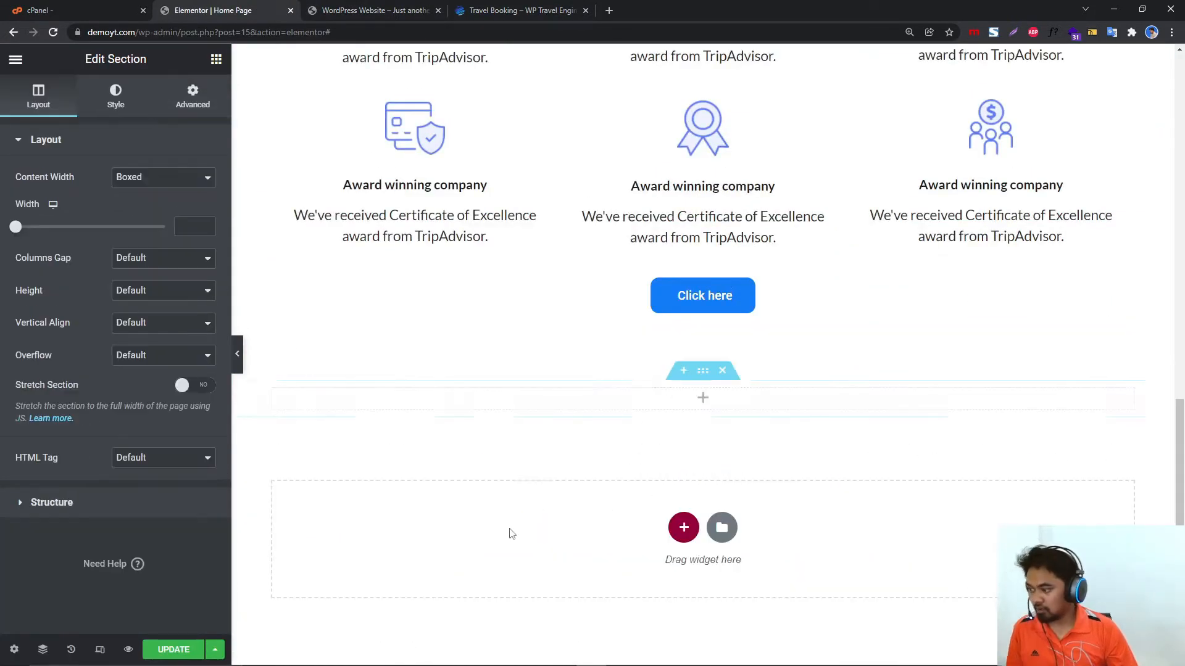
Copy the "Welcome to travel booking" heading into the new section and change its title to "Popular Packages".
right_click(471, 404)
scroll(602, 338, "up", 6)
scroll(601, 338, "up", 2)
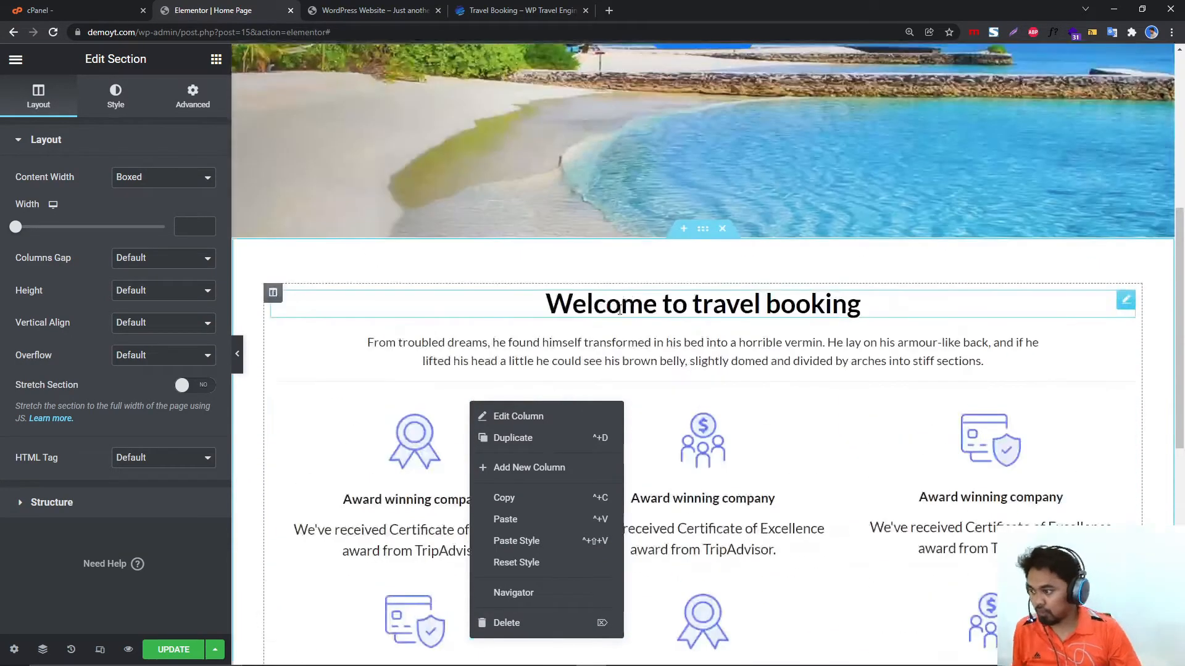
right_click(620, 306)
left_click(657, 368)
scroll(617, 377, "down", 9)
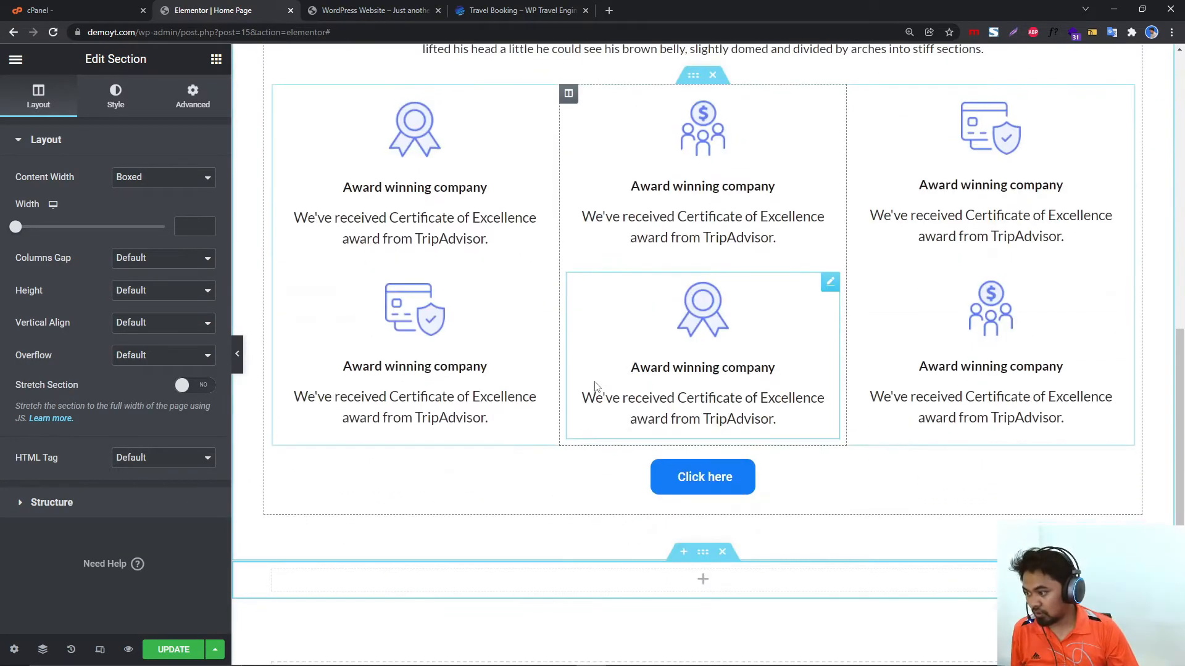
right_click(498, 363)
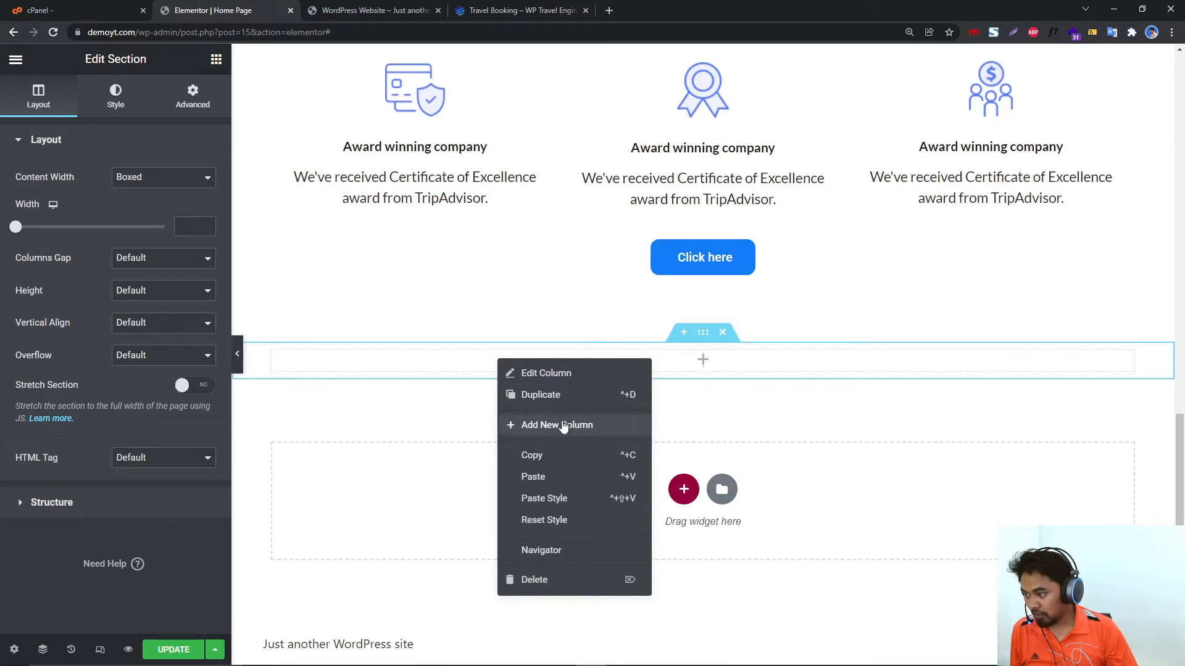
left_click(533, 477)
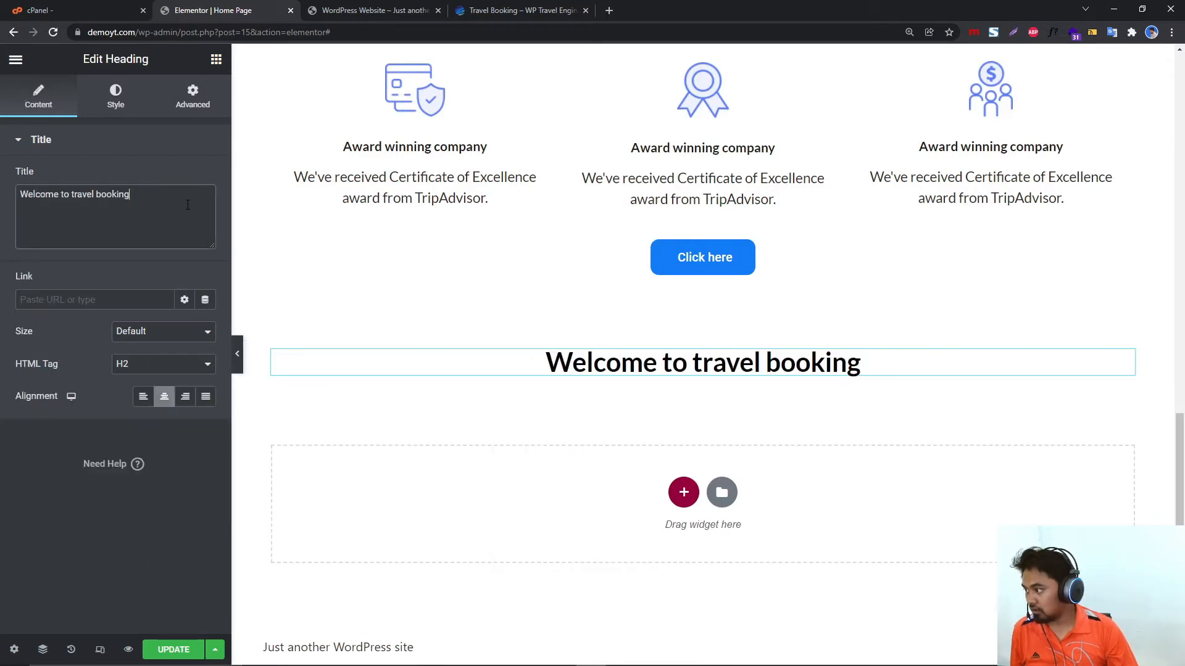
key("ctrl+v")
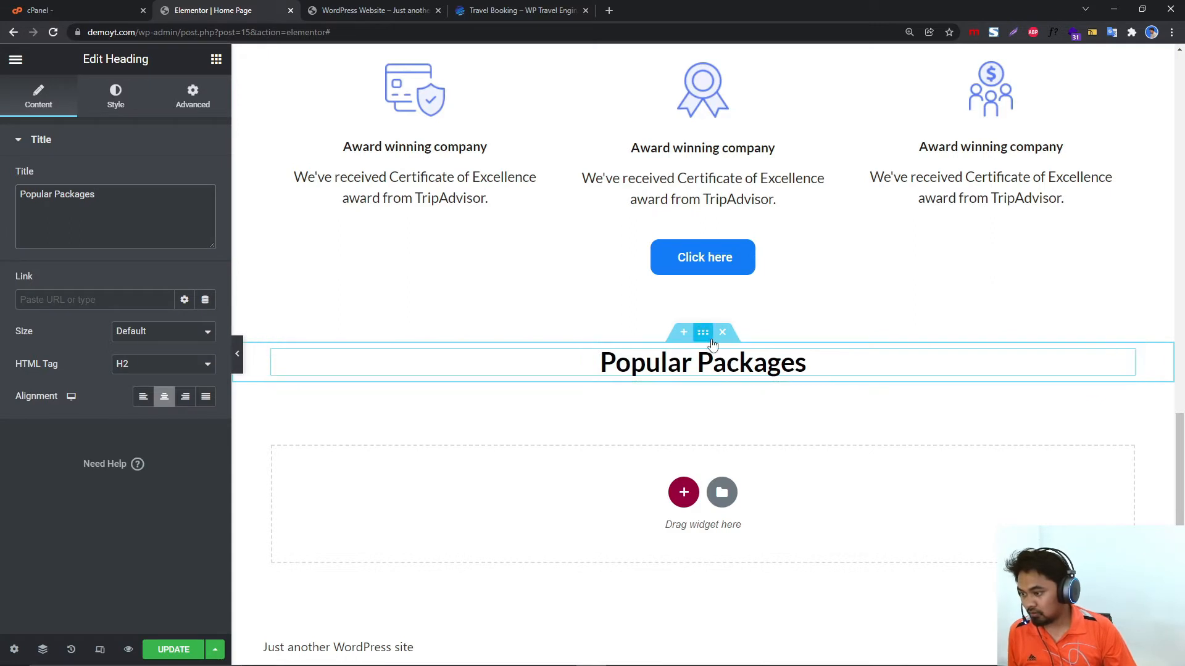
Give the Popular Packages section a solid border with a width of 1 on top and 0 on the other sides.
left_click(704, 334)
left_click(127, 106)
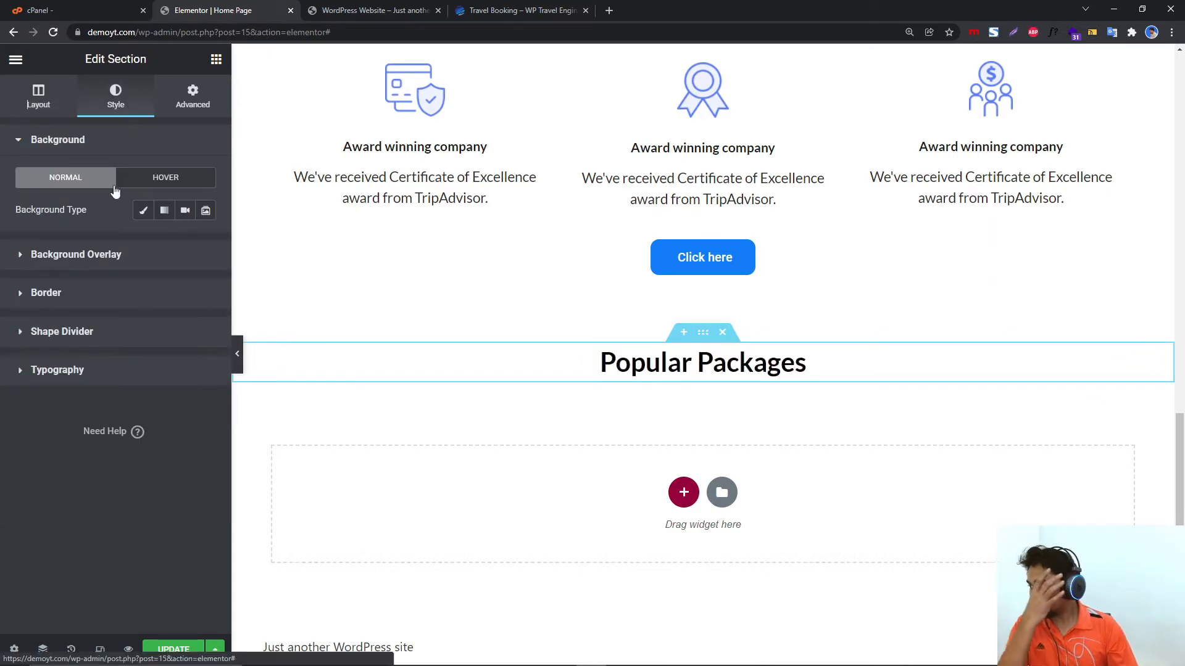
left_click(103, 302)
left_click(167, 288)
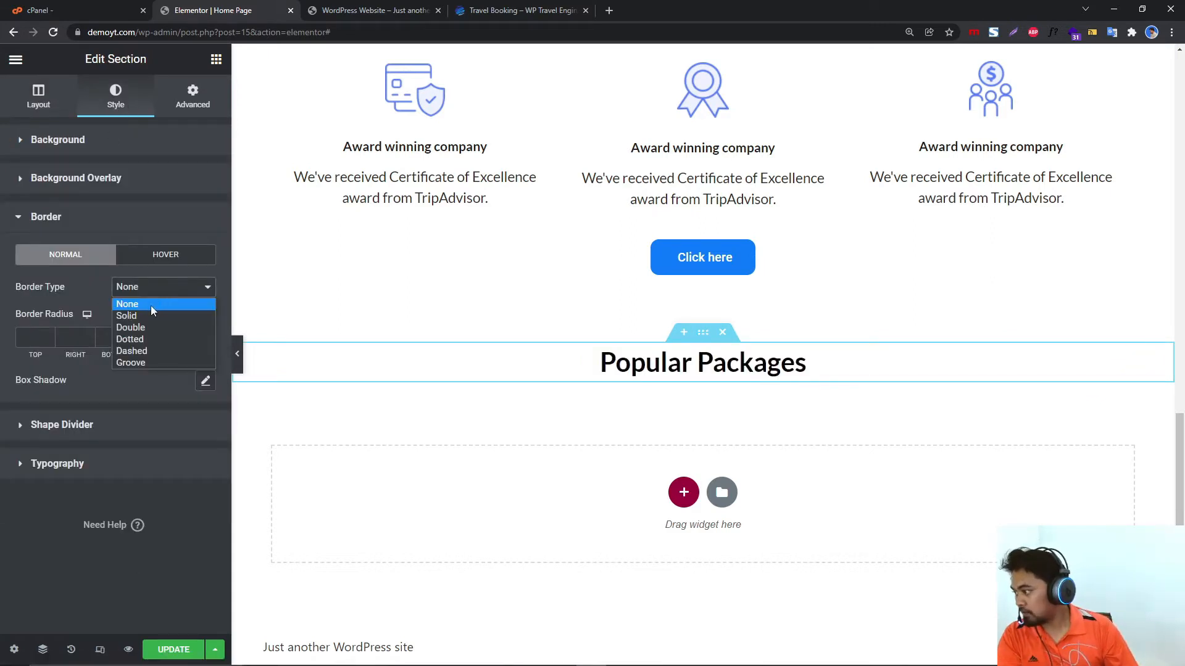
left_click(153, 316)
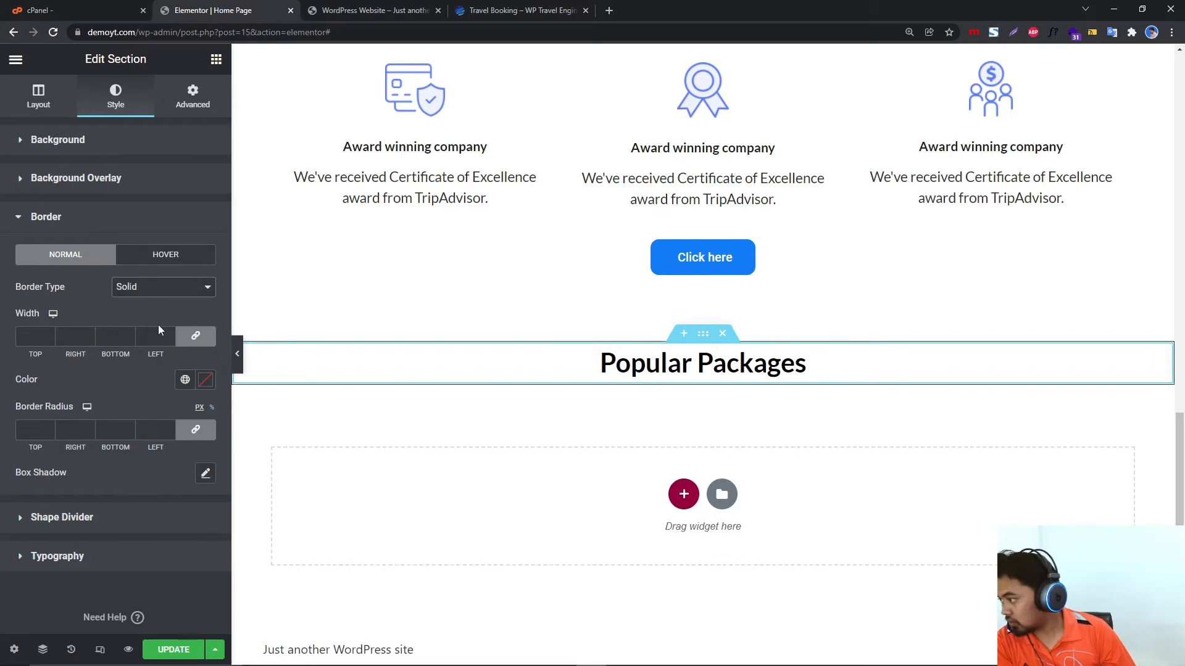
left_click(50, 334)
Set the section border color to gray #757575 with about half opacity and preview the page without the editing panel.
left_click(205, 379)
left_click(49, 472)
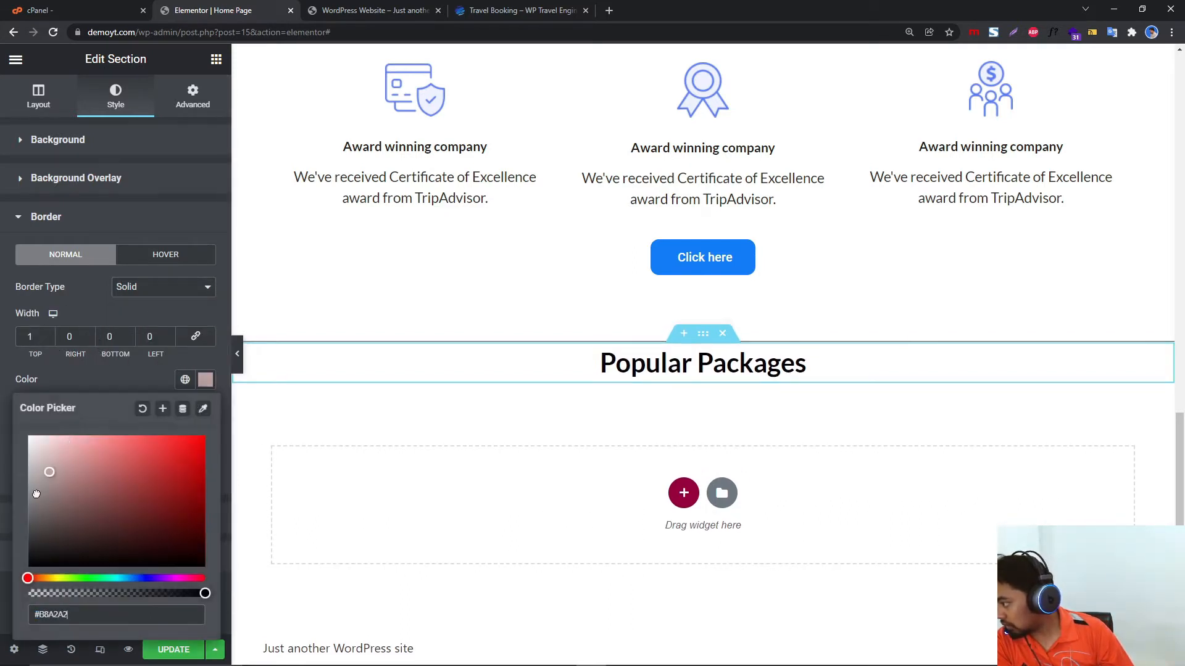
left_click_drag(15, 532, 16, 511)
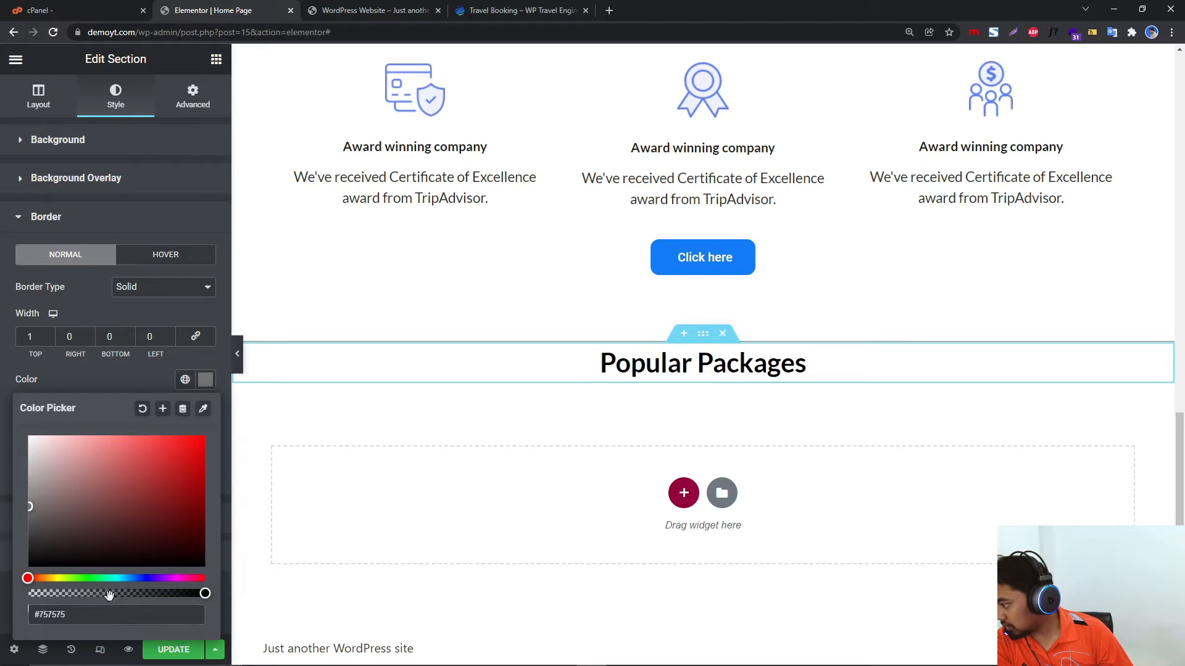
left_click(110, 593)
left_click(237, 353)
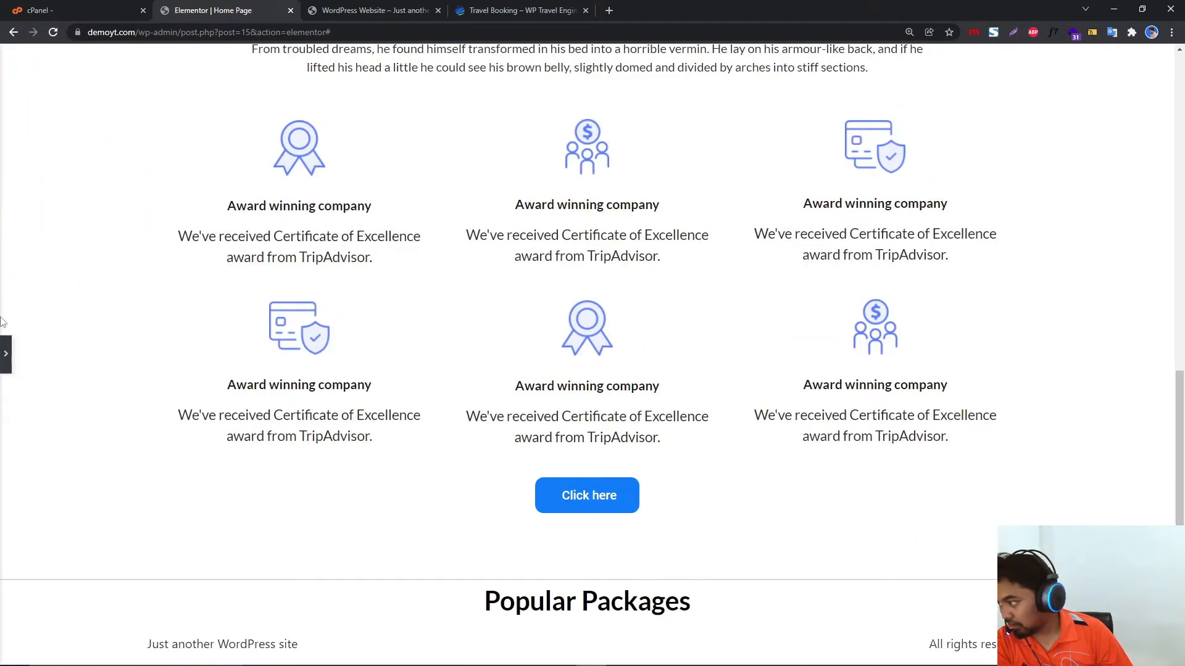
left_click(5, 368)
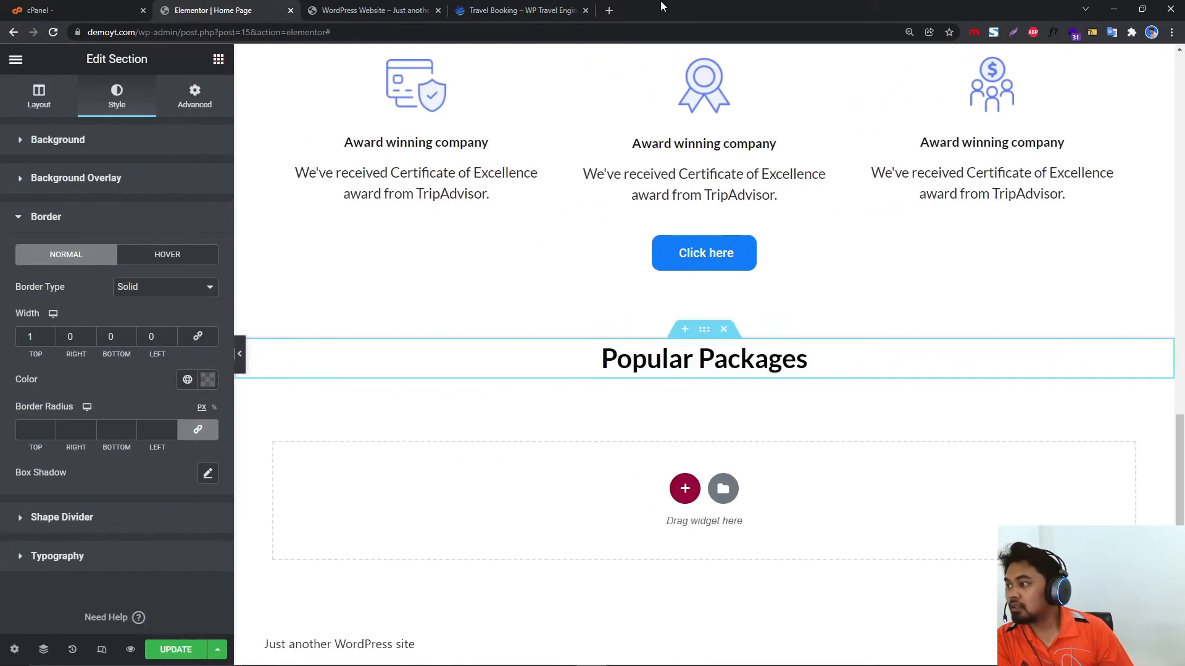
Copy the welcome section's description paragraph below the Popular Packages heading, as in the demo layout, and save the page.
left_click(494, 12)
left_click(588, 322)
scroll(587, 322, "up", 4)
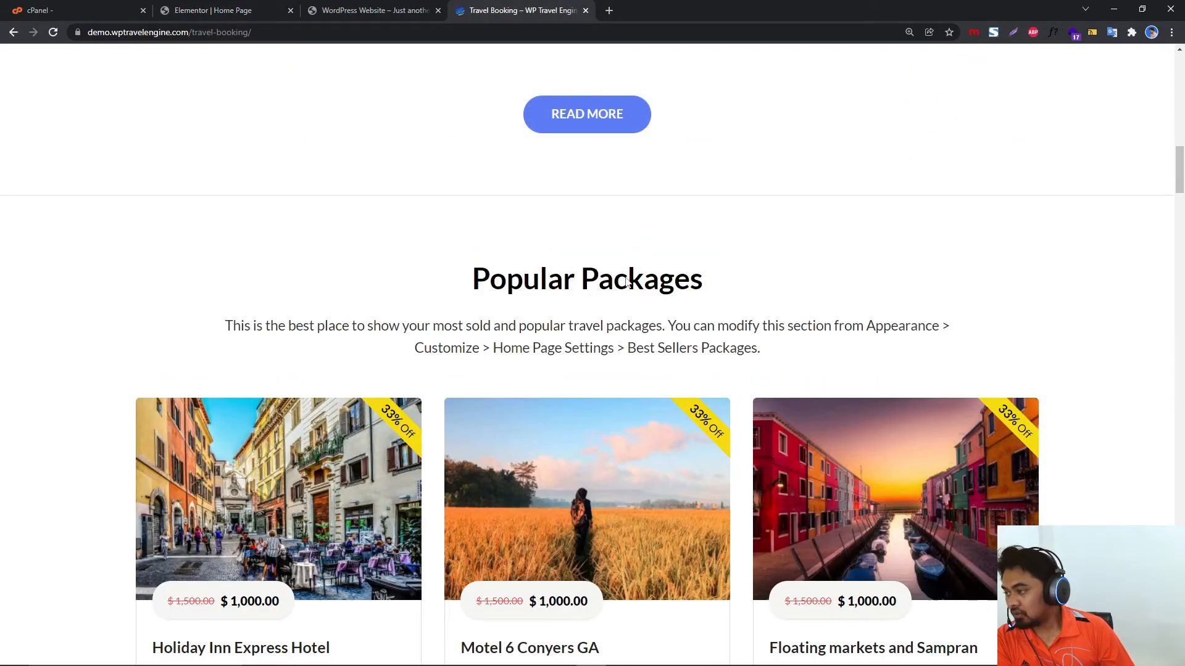
left_click(234, 10)
scroll(716, 243, "up", 5)
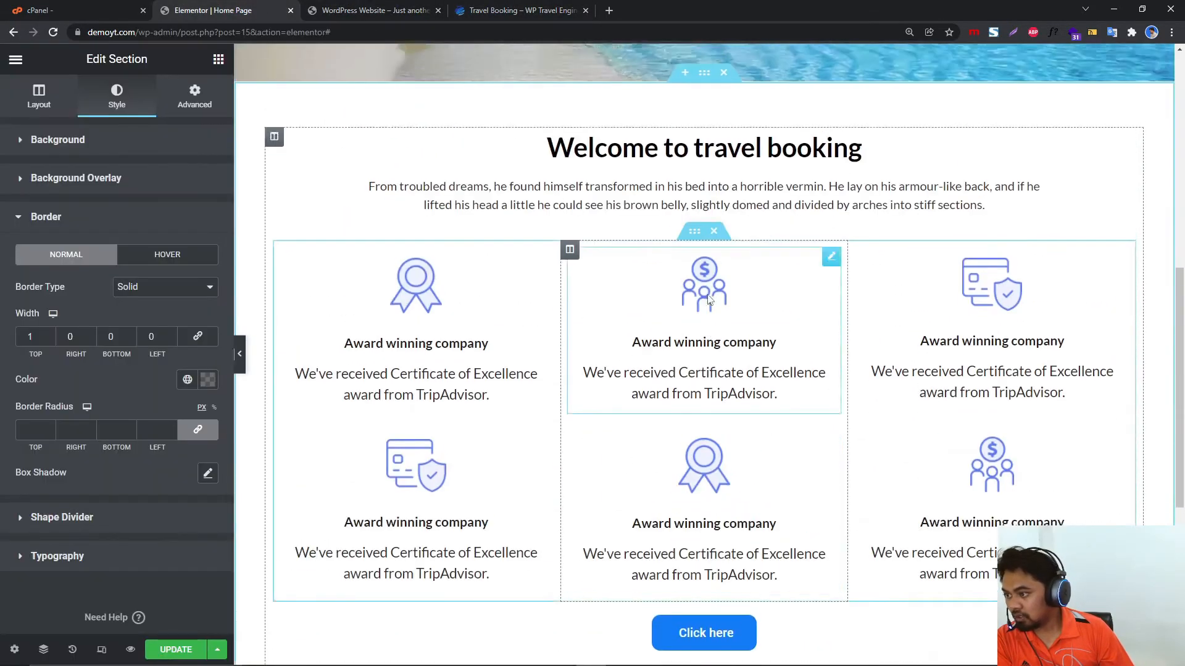
right_click(716, 243)
left_click(755, 310)
scroll(755, 310, "down", 7)
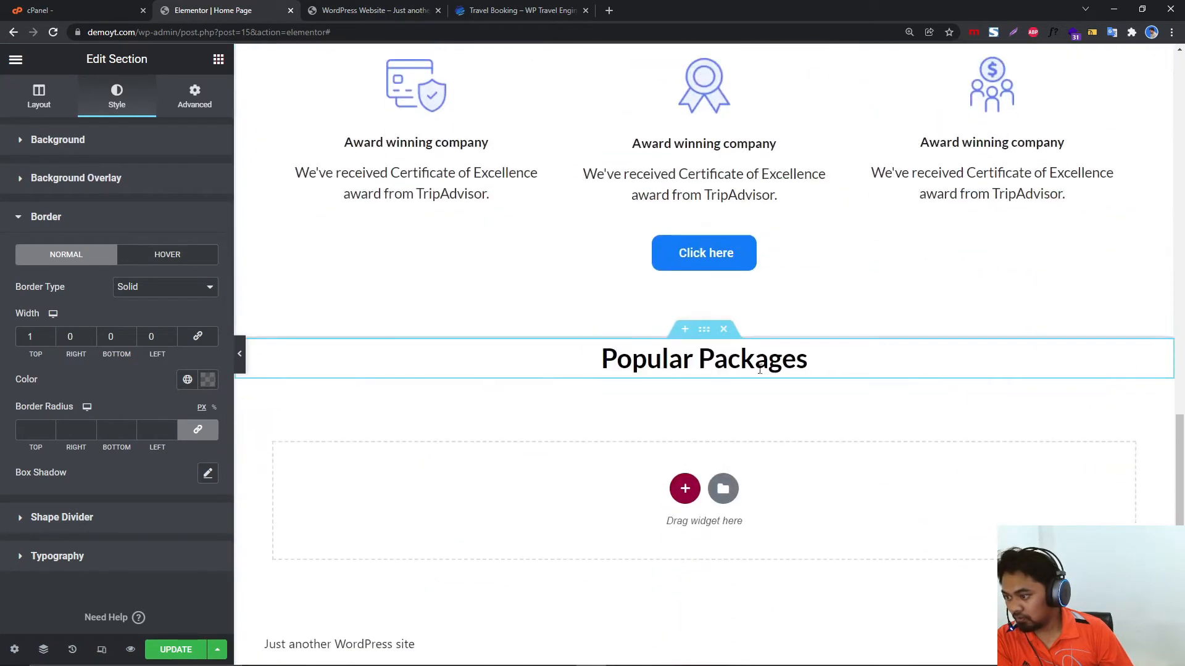
right_click(824, 364)
right_click(825, 368)
left_click(848, 450)
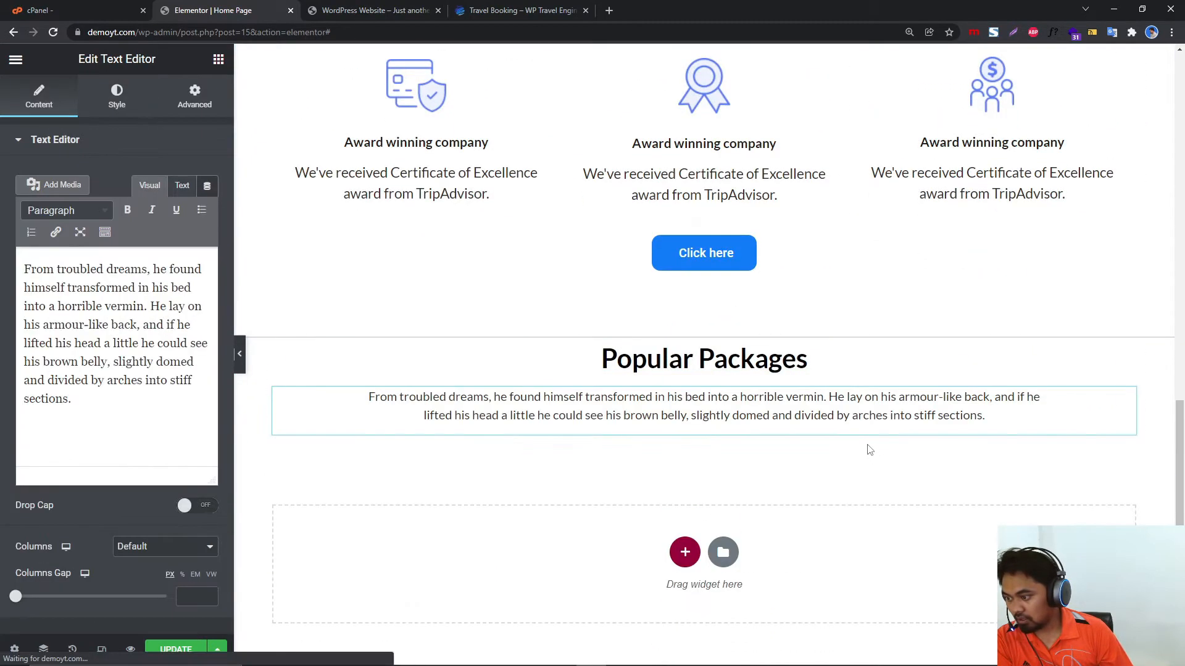
scroll(609, 405, "down", 1)
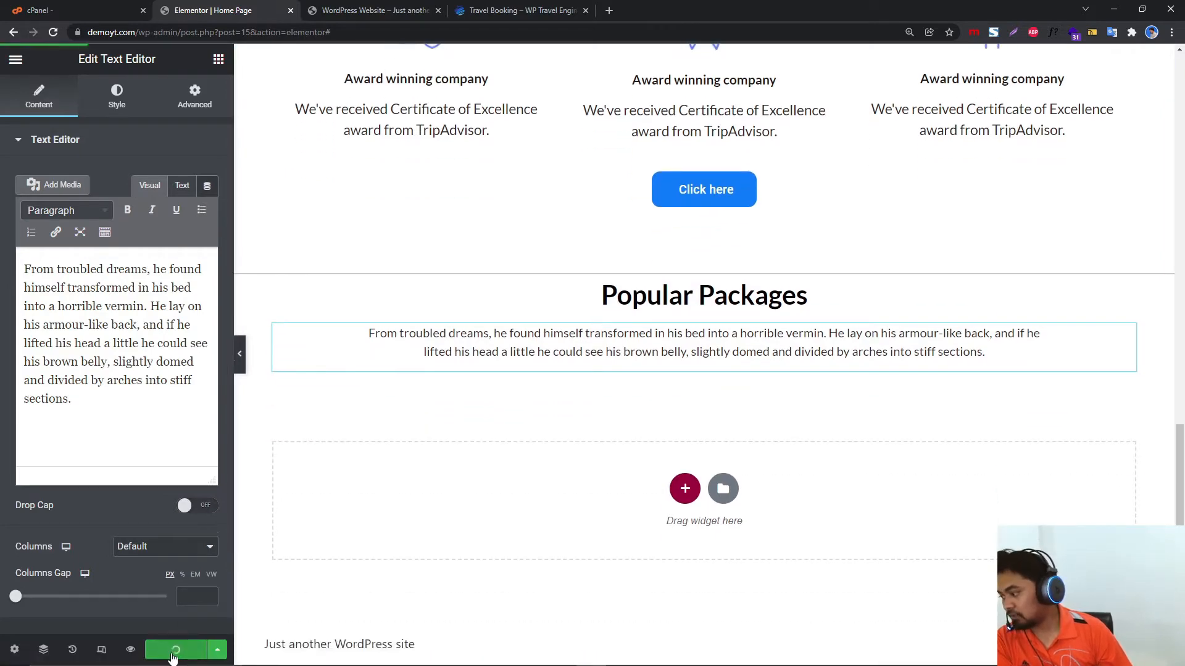
Review the demo's package cards and open the Theme Builder template list from the site's WordPress dashboard.
left_click(494, 9)
scroll(603, 409, "down", 8)
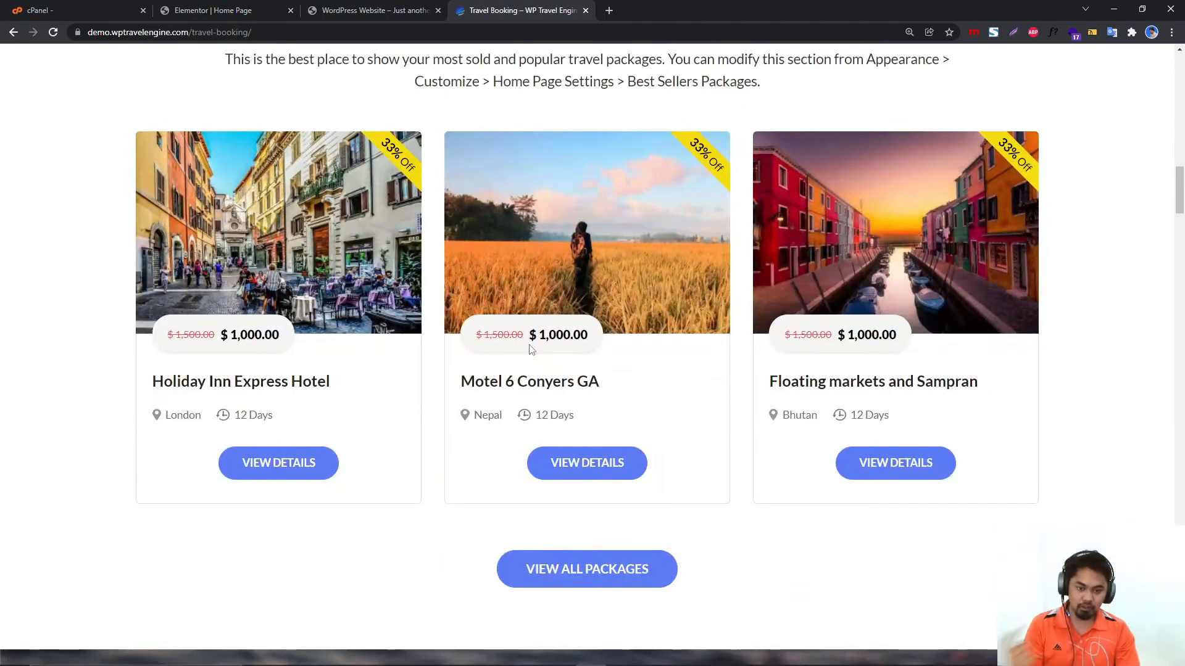
scroll(532, 350, "down", 4)
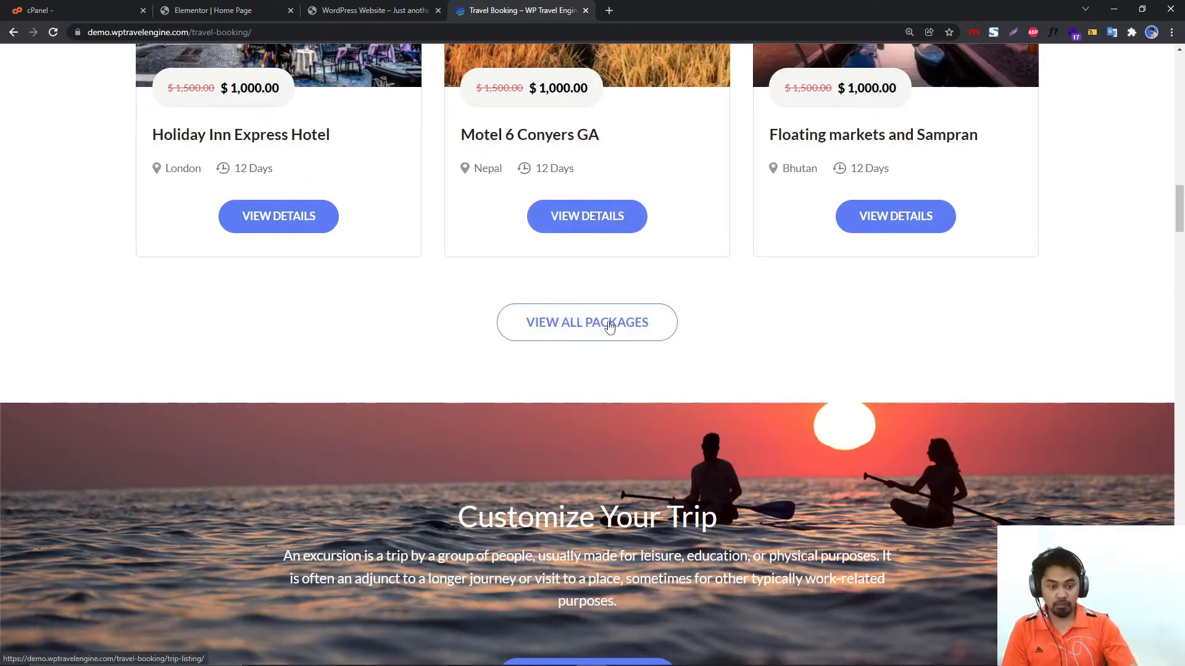
scroll(621, 312, "up", 2)
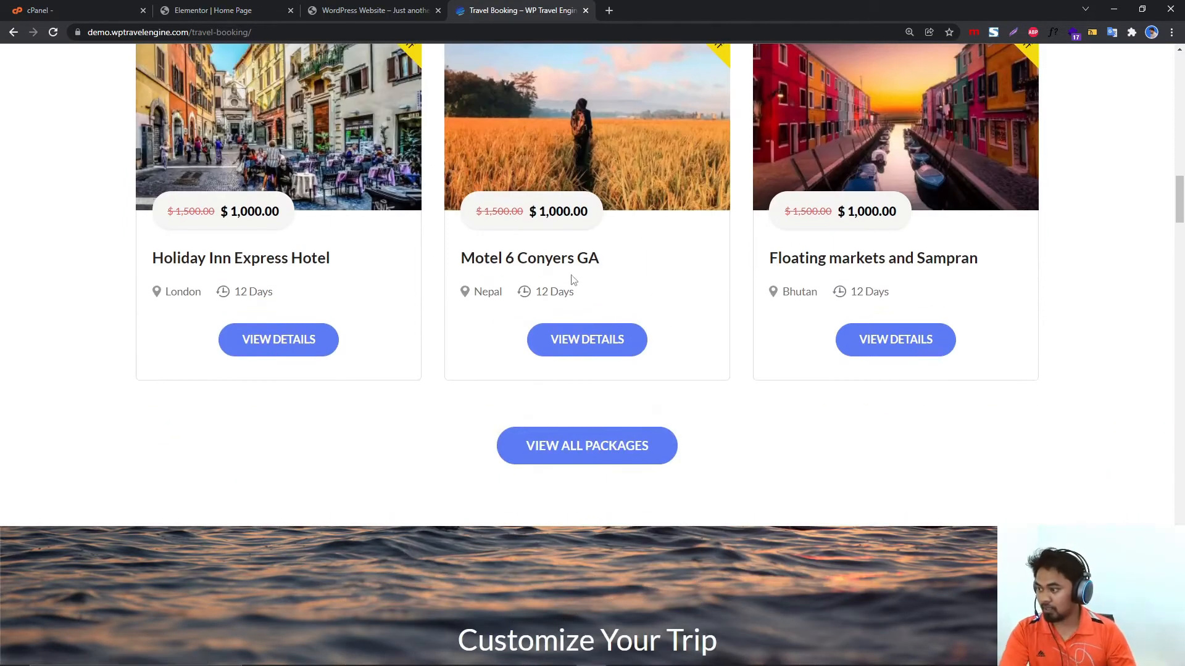
scroll(573, 280, "up", 1)
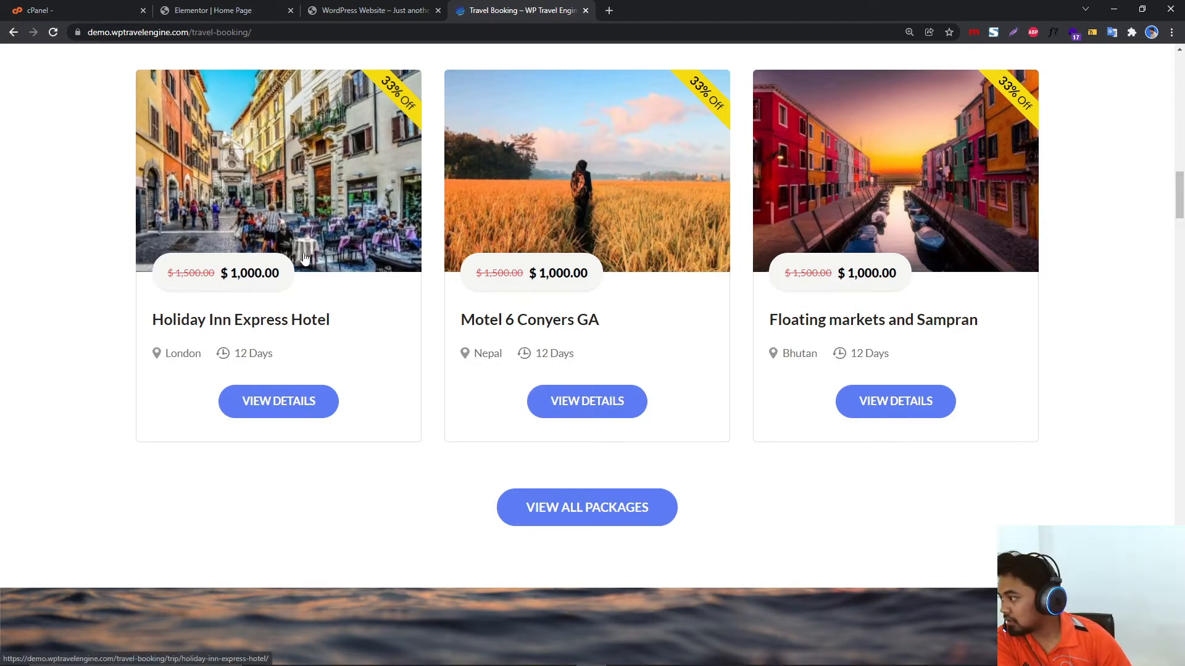
left_click(370, 10)
left_click(250, 7)
left_click(335, 6)
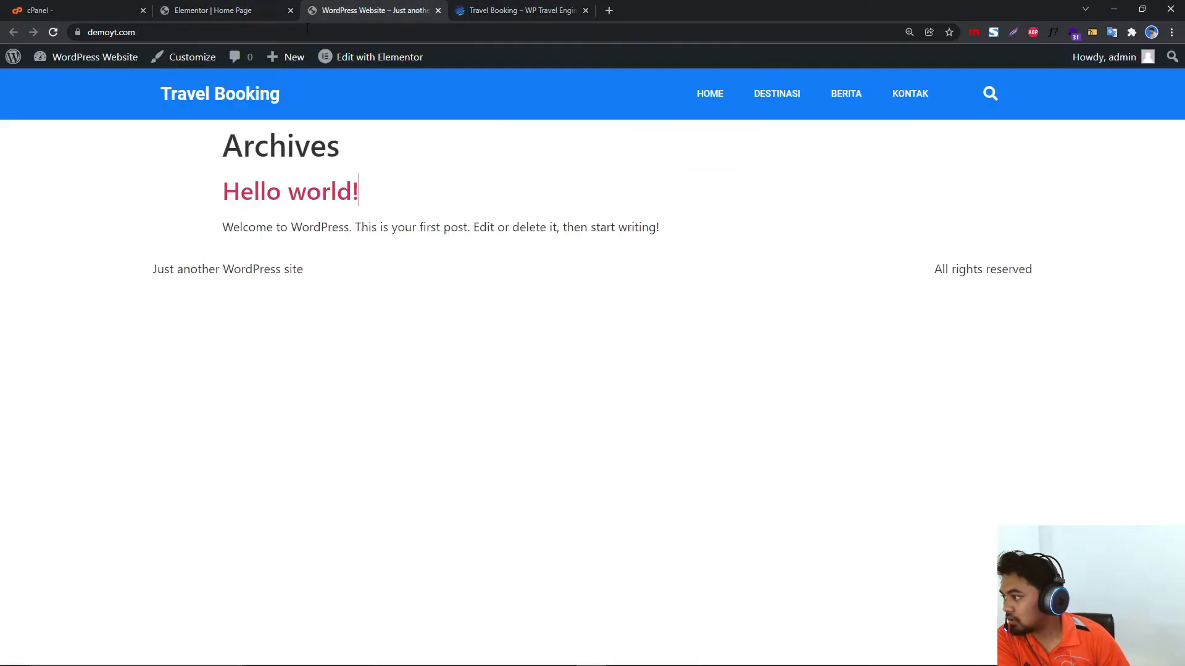
mouse_move(75, 64)
left_click(69, 88)
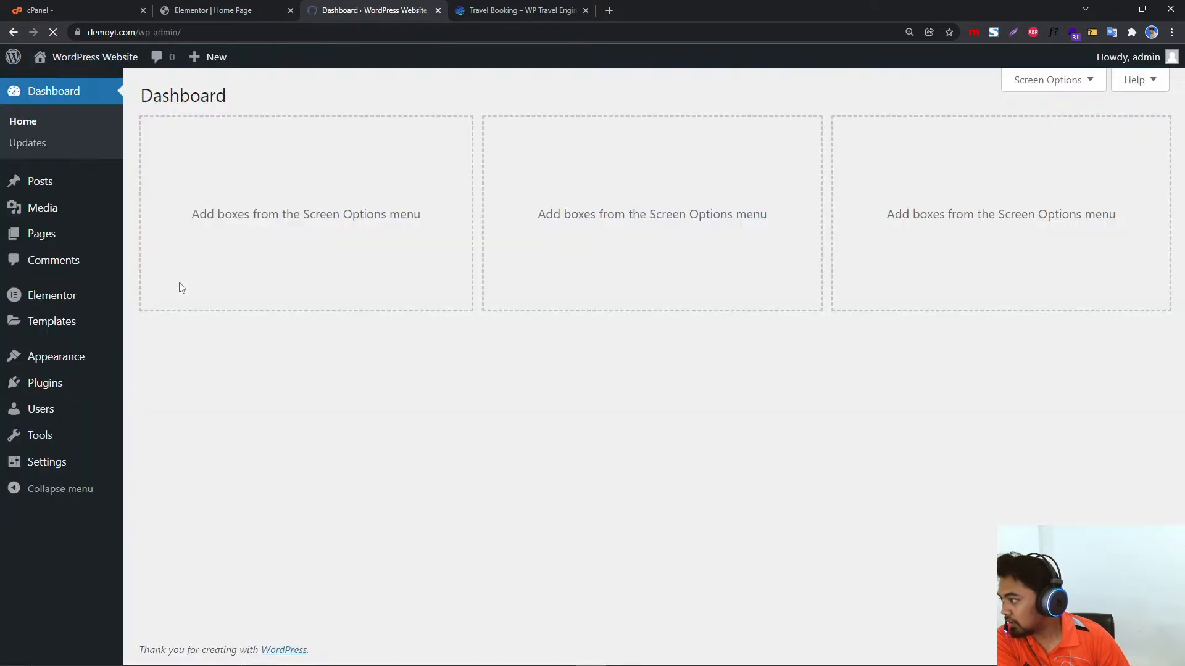
mouse_move(70, 309)
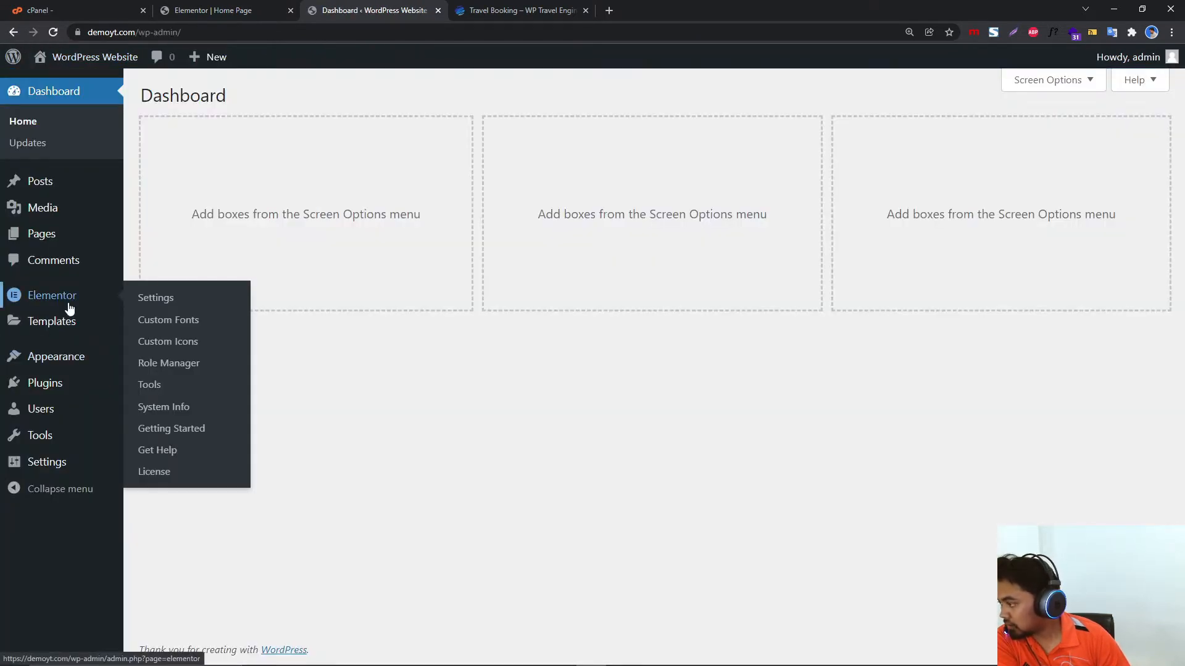
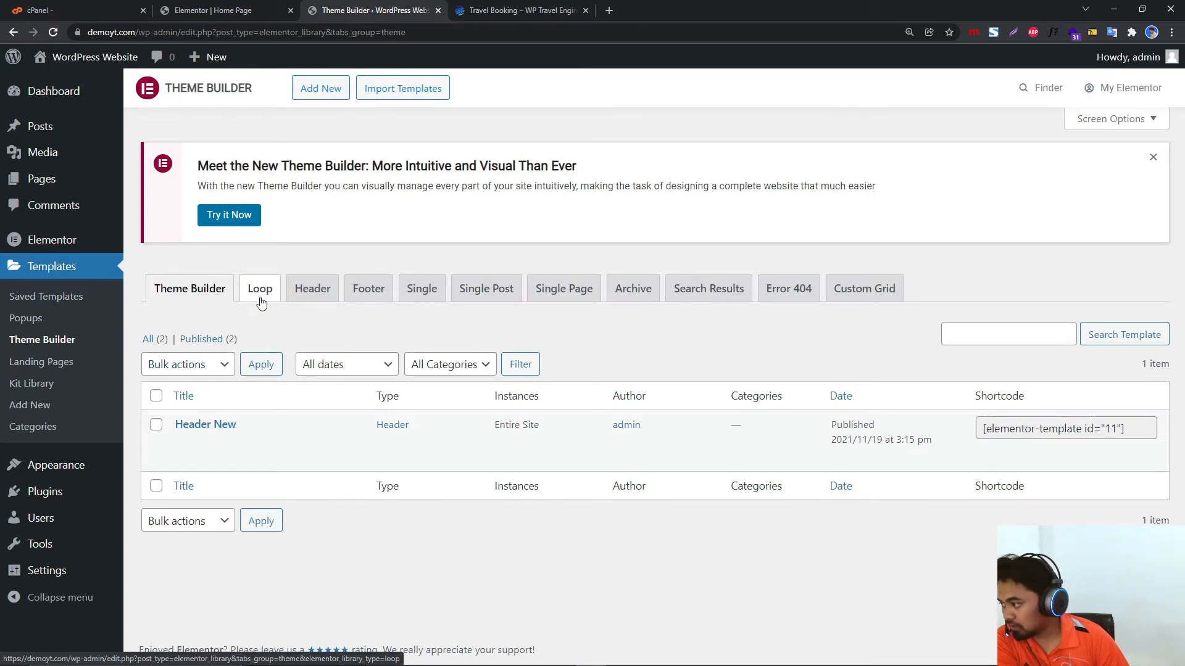
Create a new Loop template named "Travel" and dismiss the block library to start from an empty canvas.
left_click(261, 300)
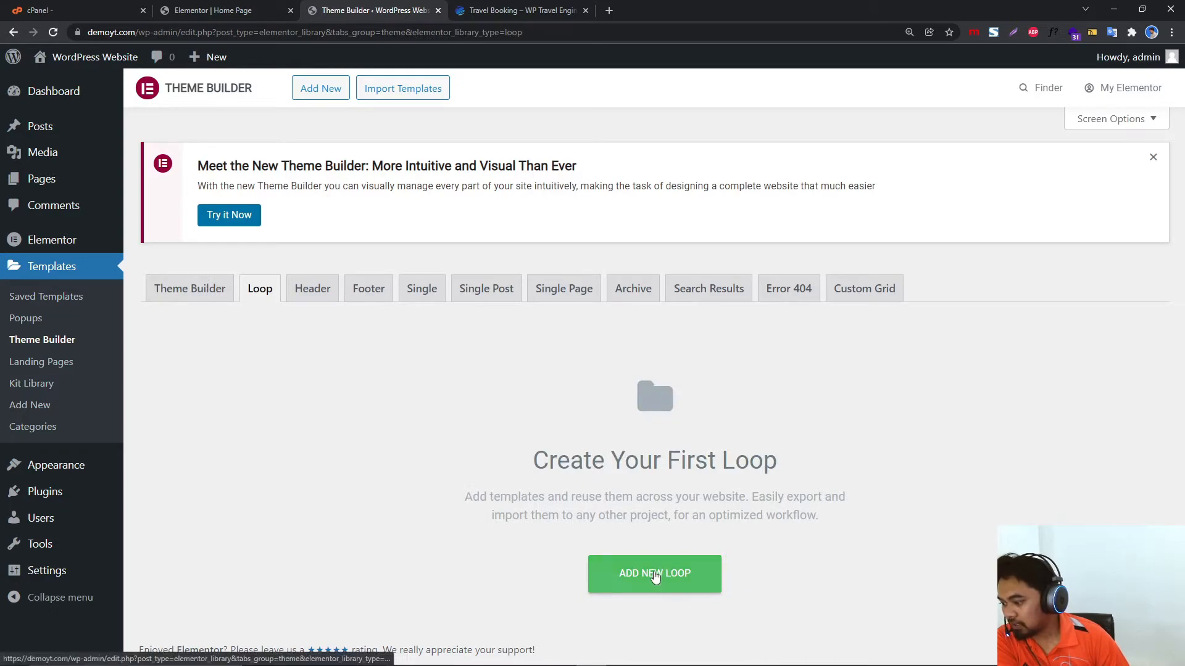
left_click(655, 577)
left_click(663, 422)
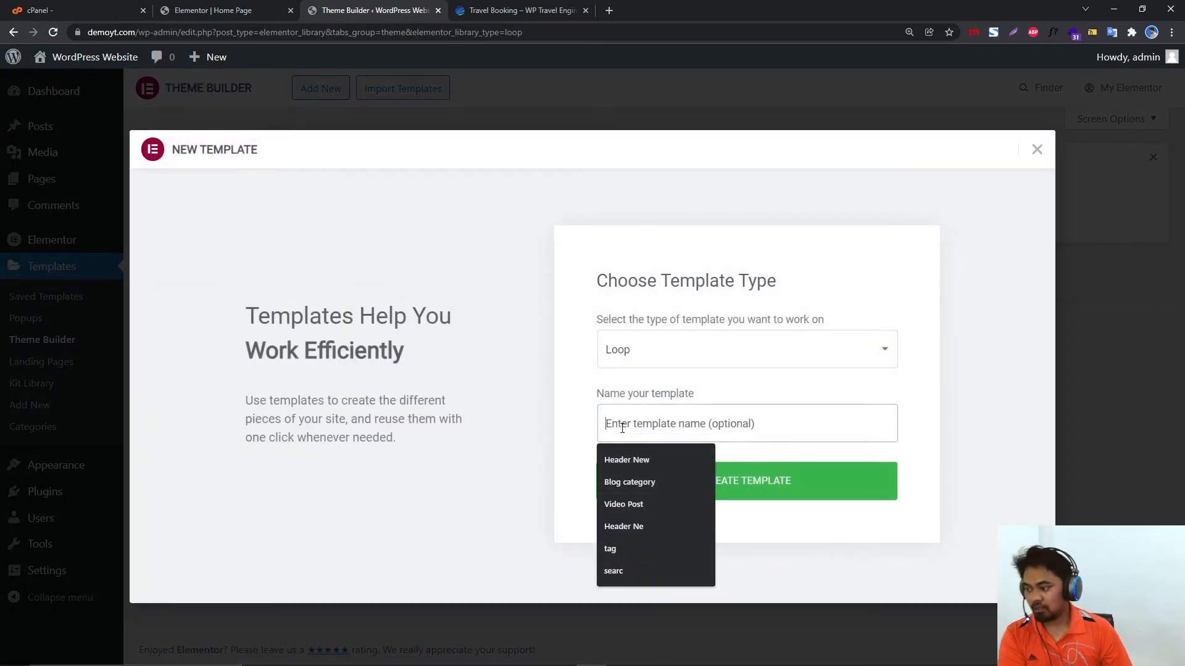
type("Travel")
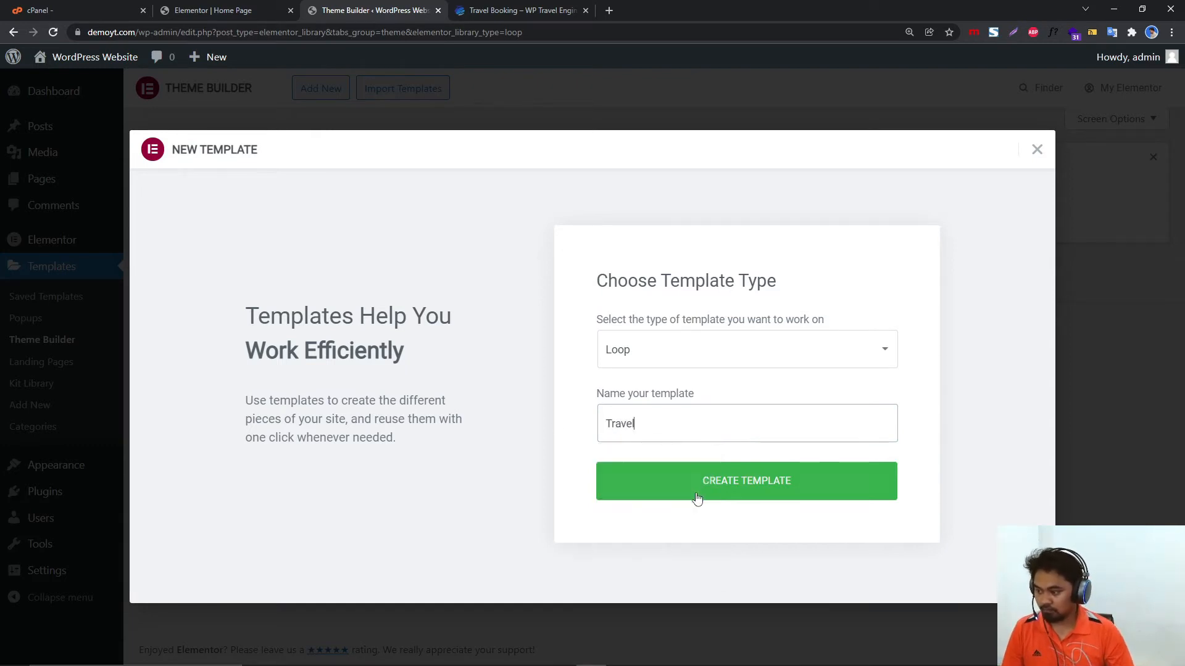
left_click(697, 497)
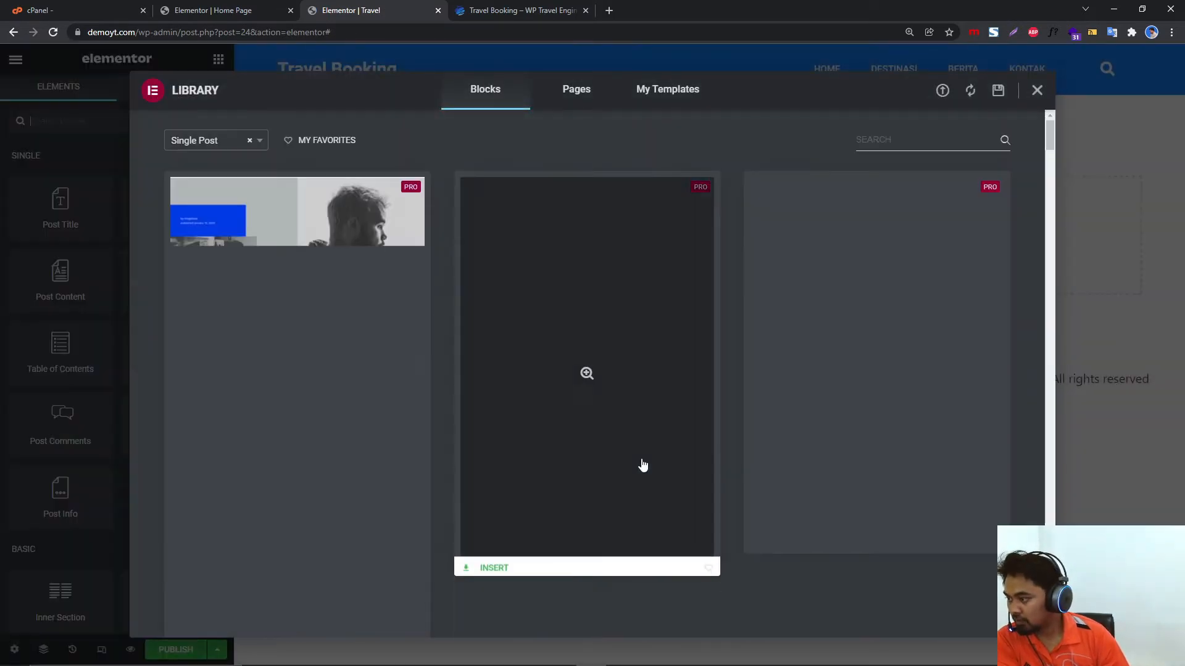
left_click(1037, 90)
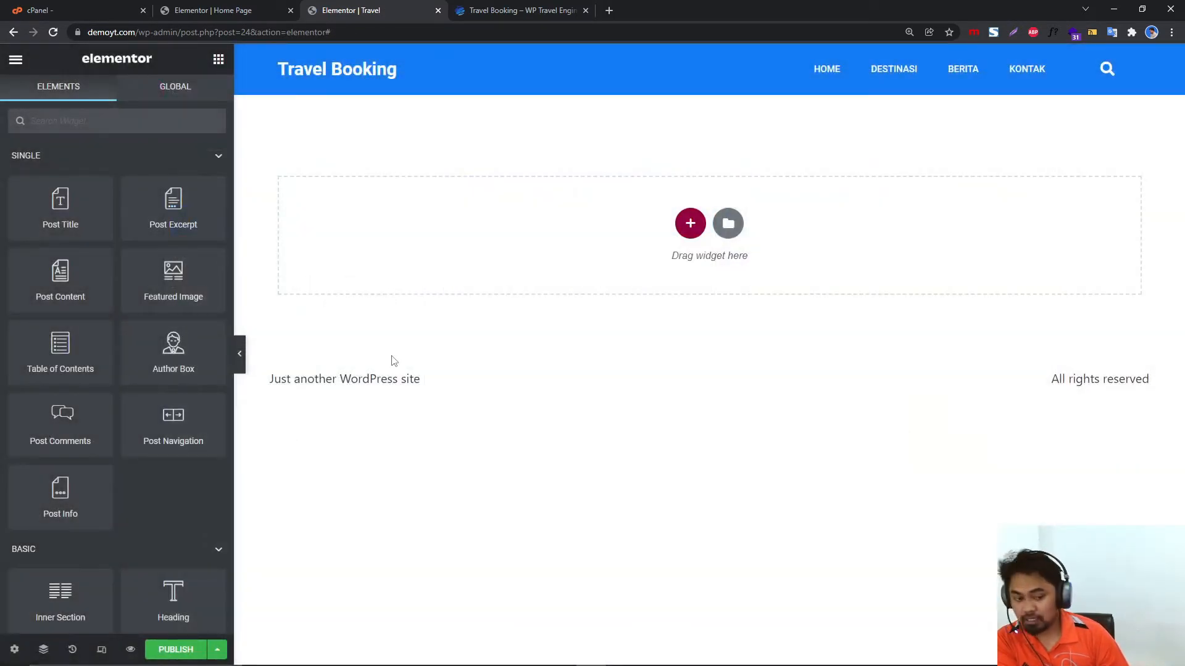
Check the demo's package card layout and add a three-column section to the Travel template.
left_click(521, 11)
scroll(334, 365, "up", 3)
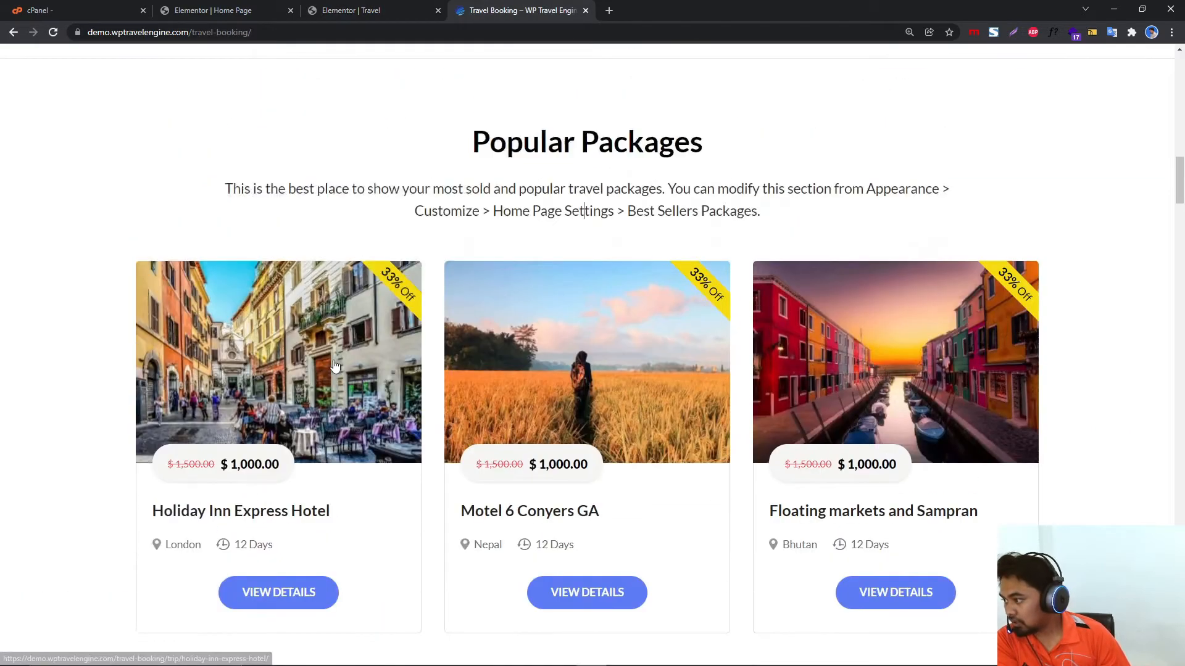
scroll(334, 365, "down", 1)
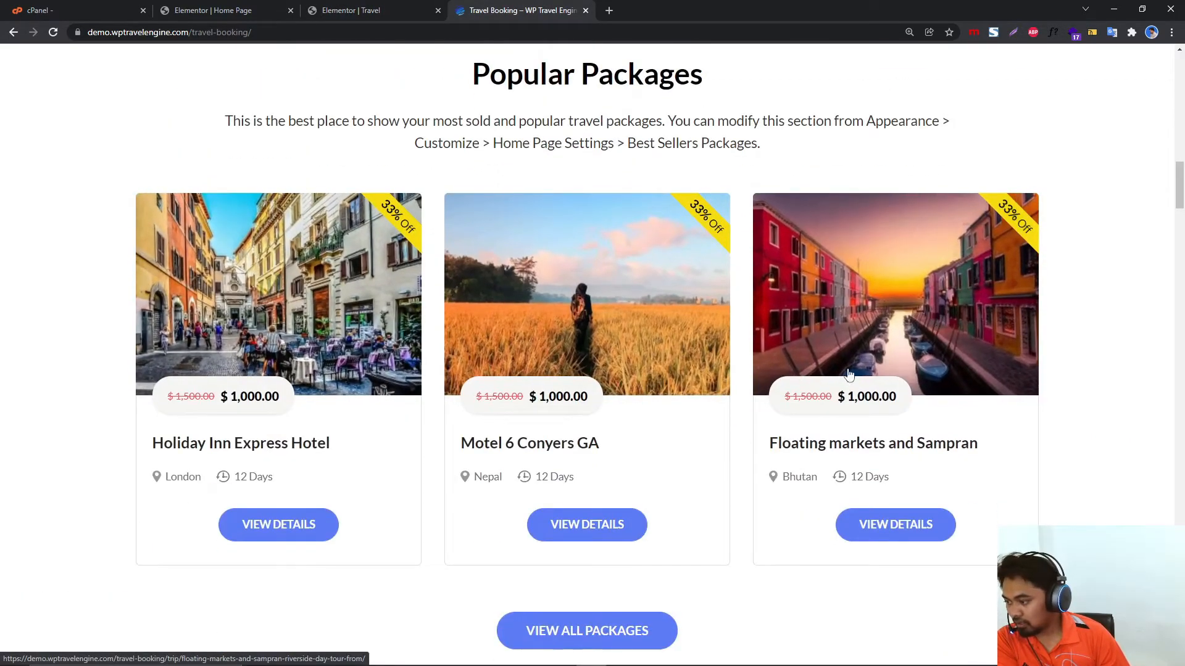
scroll(424, 476, "down", 1)
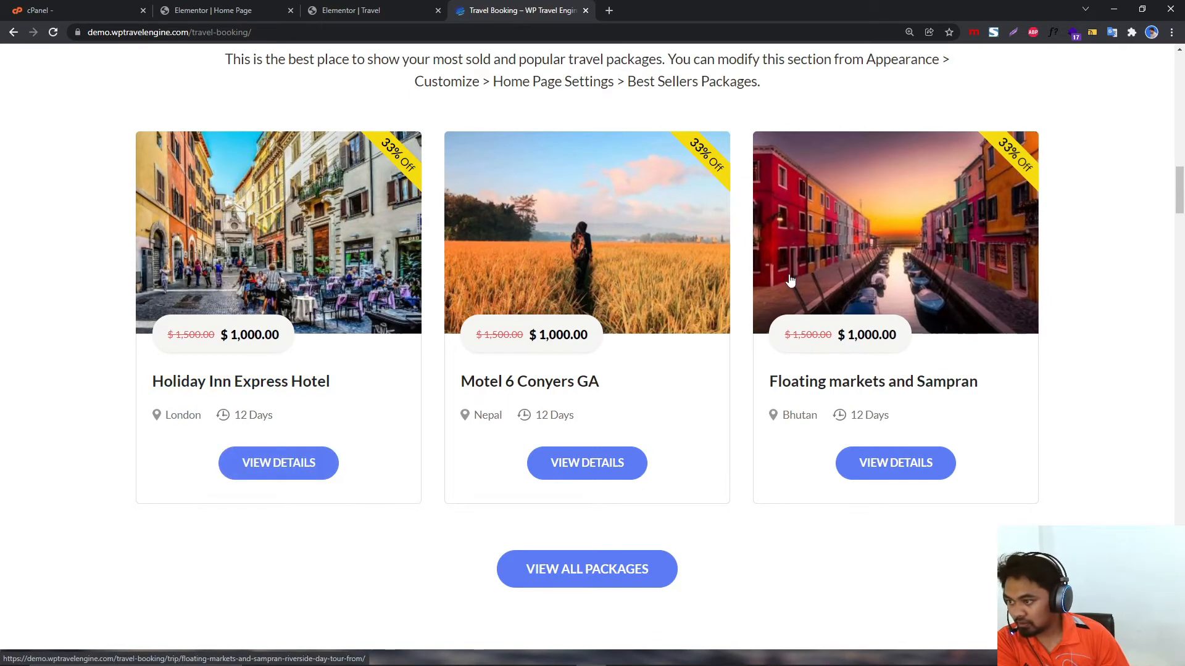
left_click(384, 5)
left_click(690, 225)
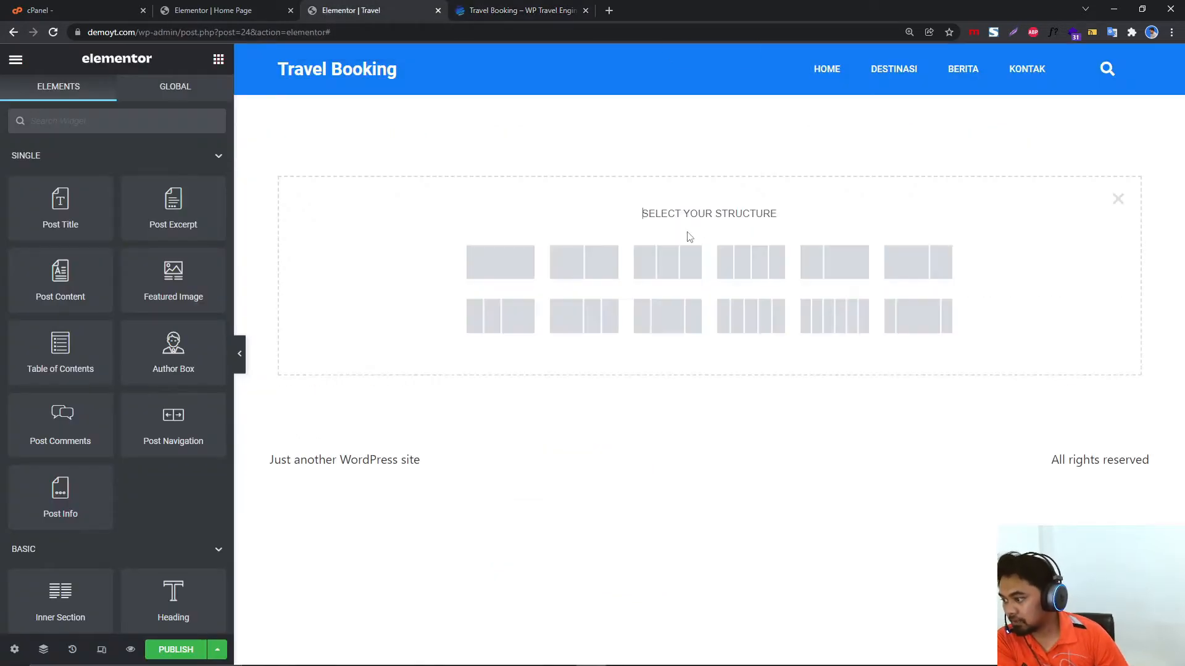
left_click(667, 262)
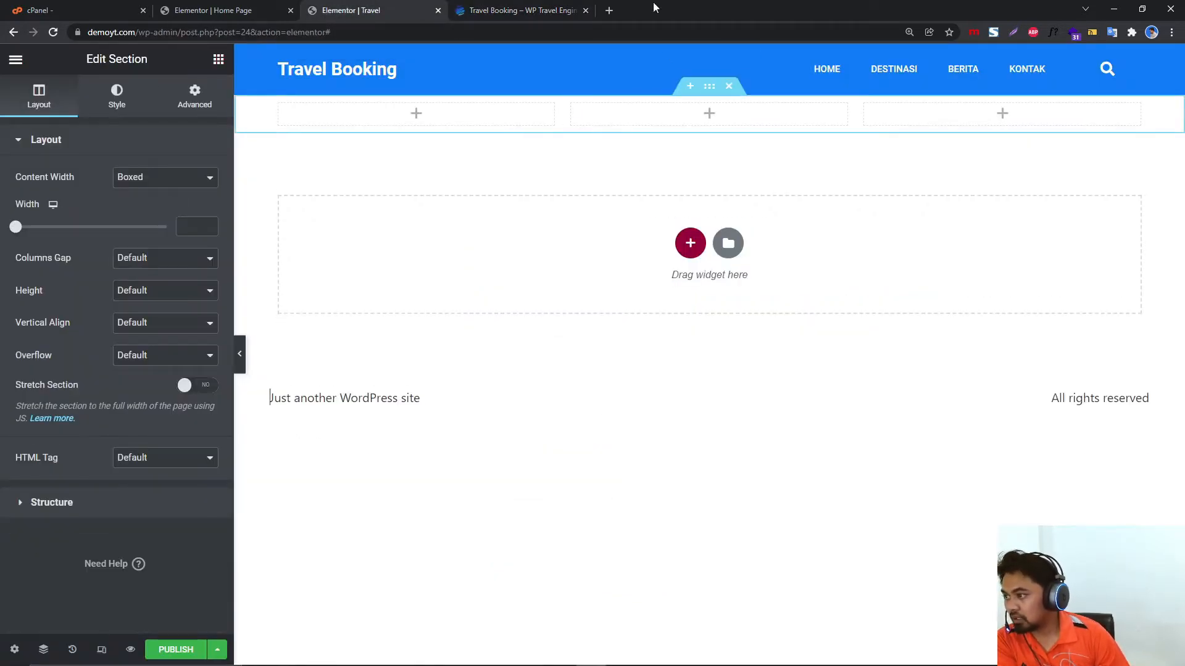
Compare the template with the demo's package cards and add an Image widget to the first column.
left_click(540, 5)
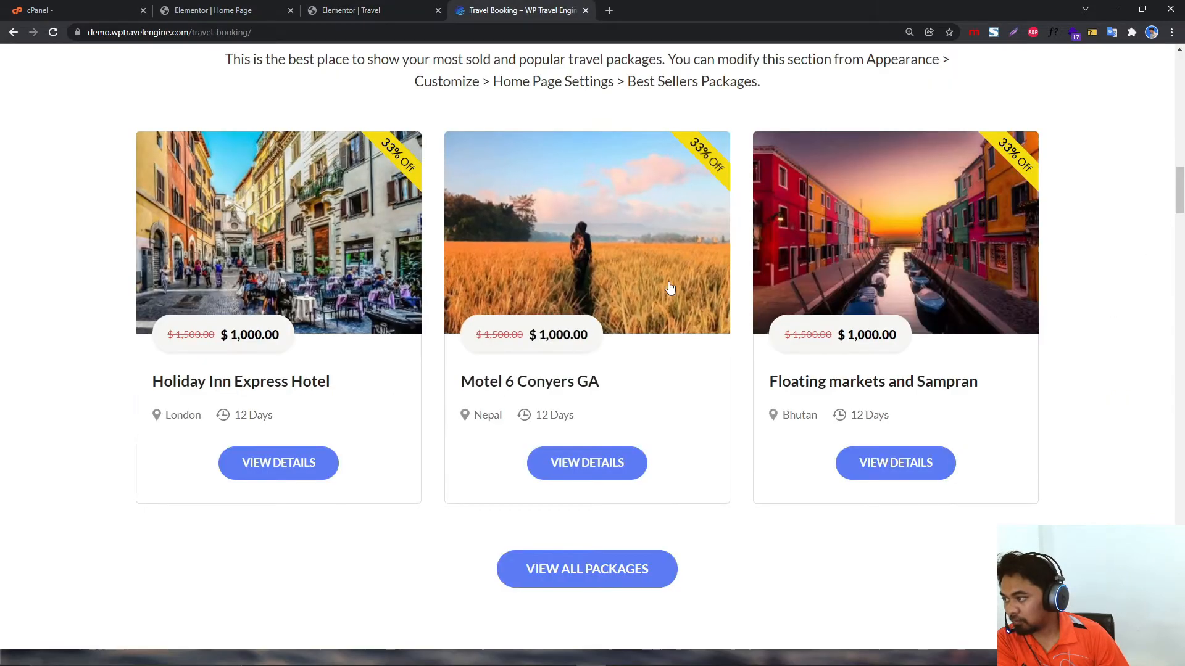
left_click(365, 10)
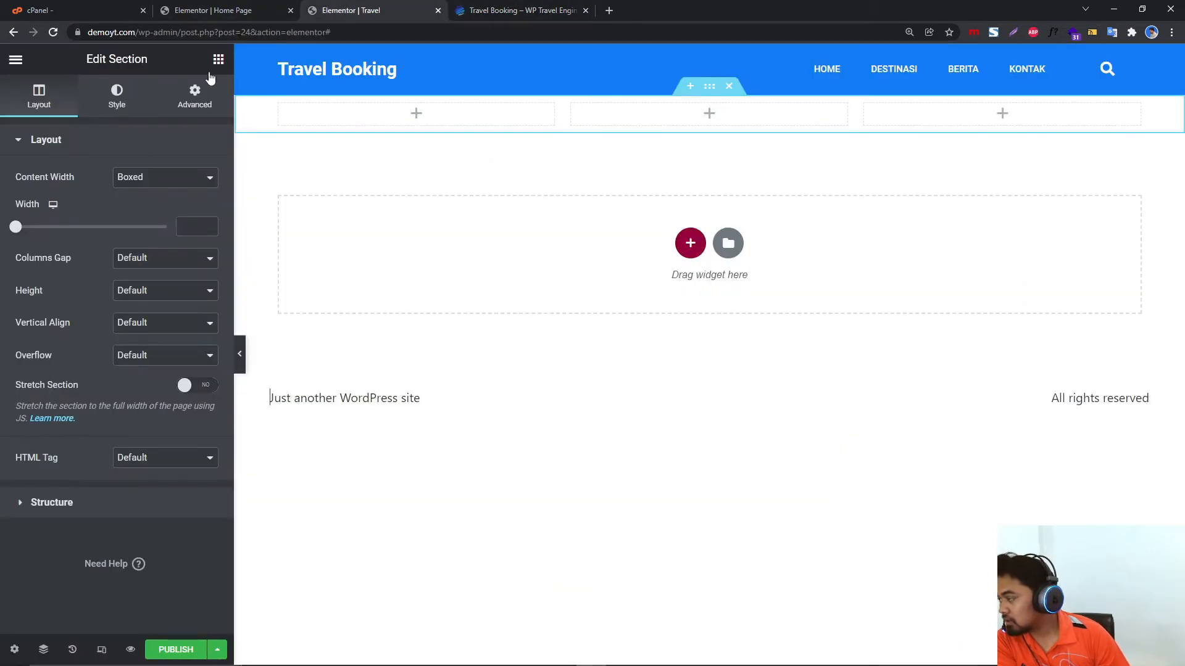
left_click(508, 13)
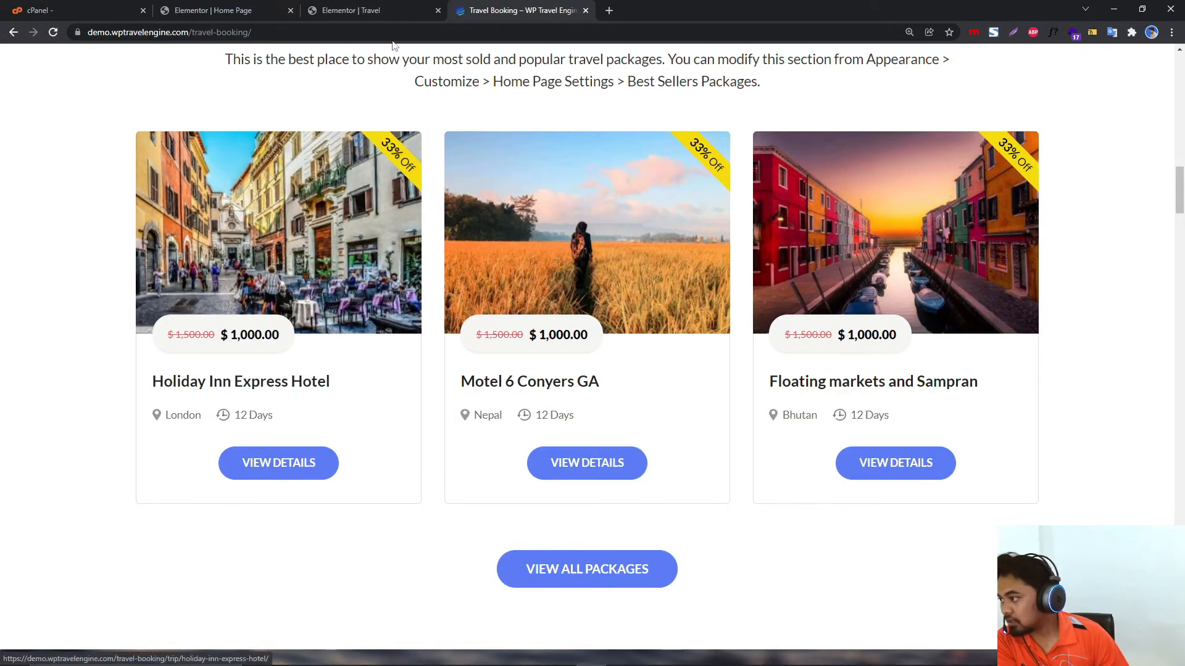
left_click(384, 7)
left_click(217, 61)
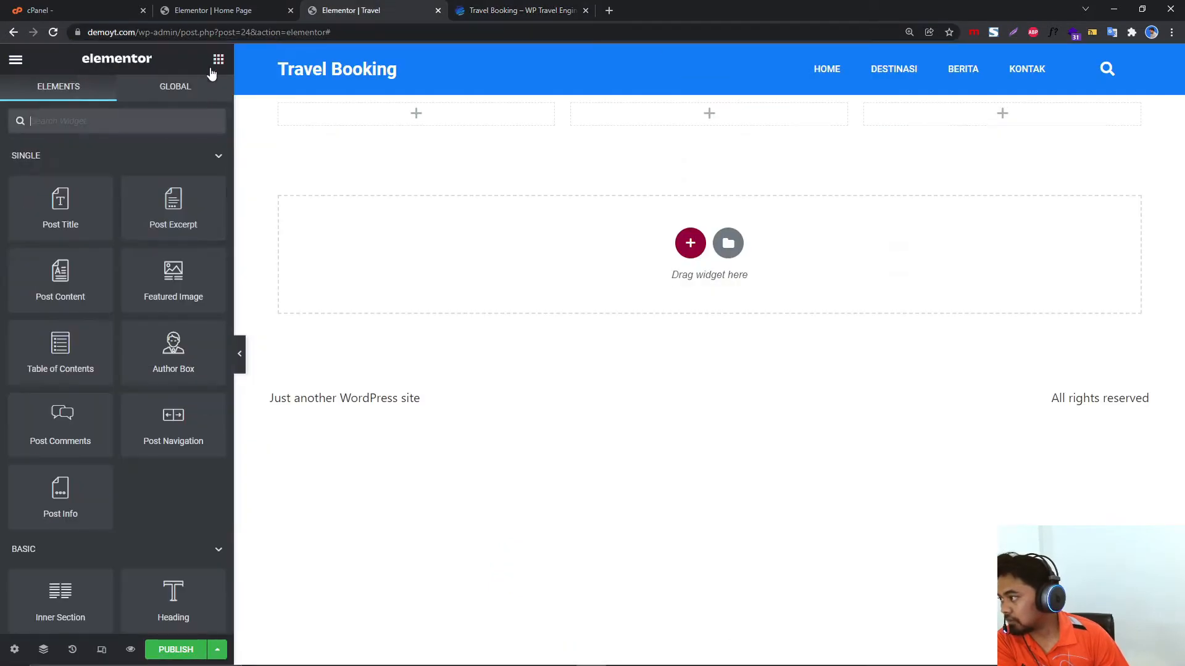
scroll(92, 344, "down", 4)
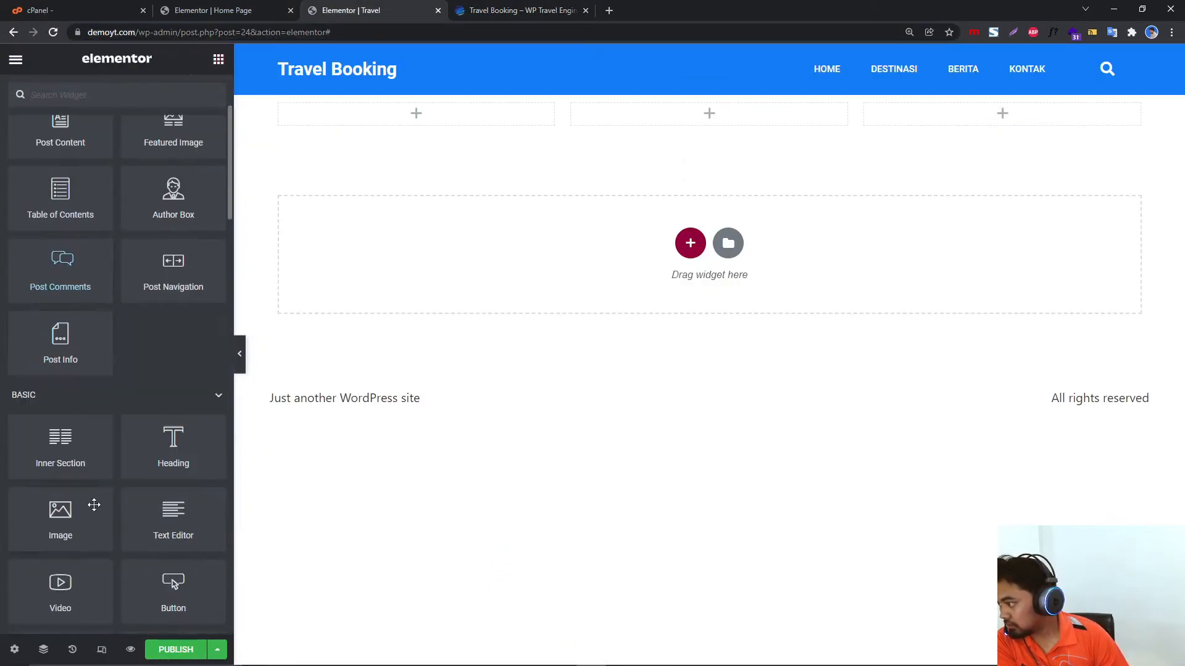
left_click_drag(93, 447, 416, 119)
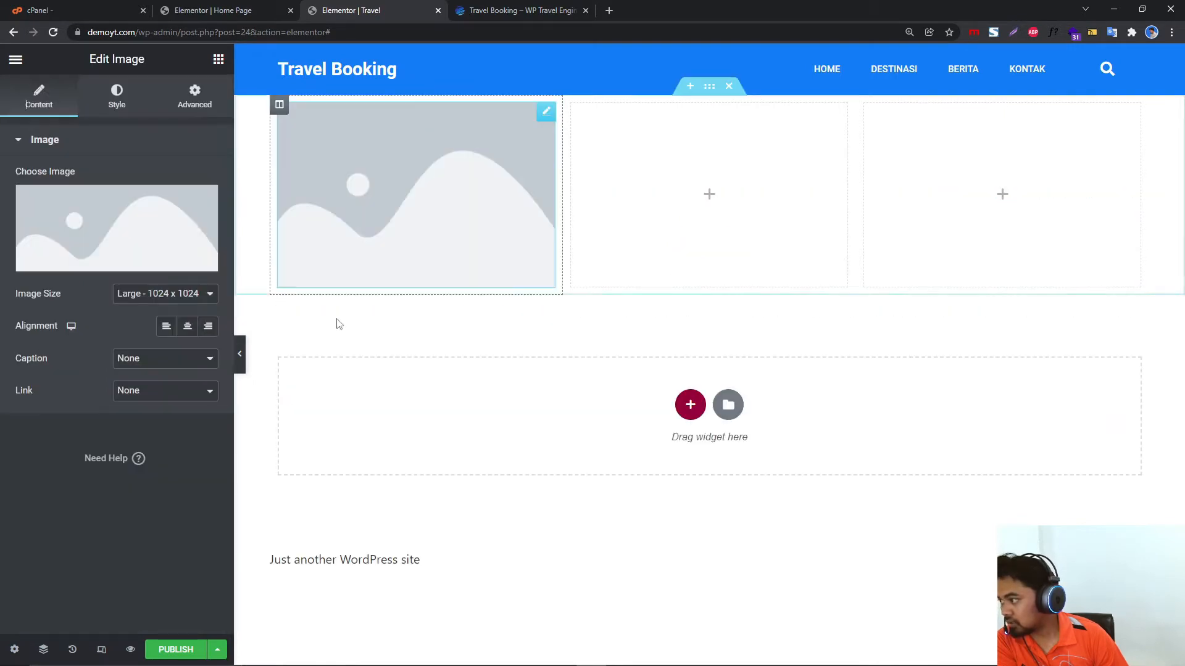
Examine the card layouts in the demo's Popular Packages, Featured Trip and deals sections, and return to the Travel template.
left_click(538, 11)
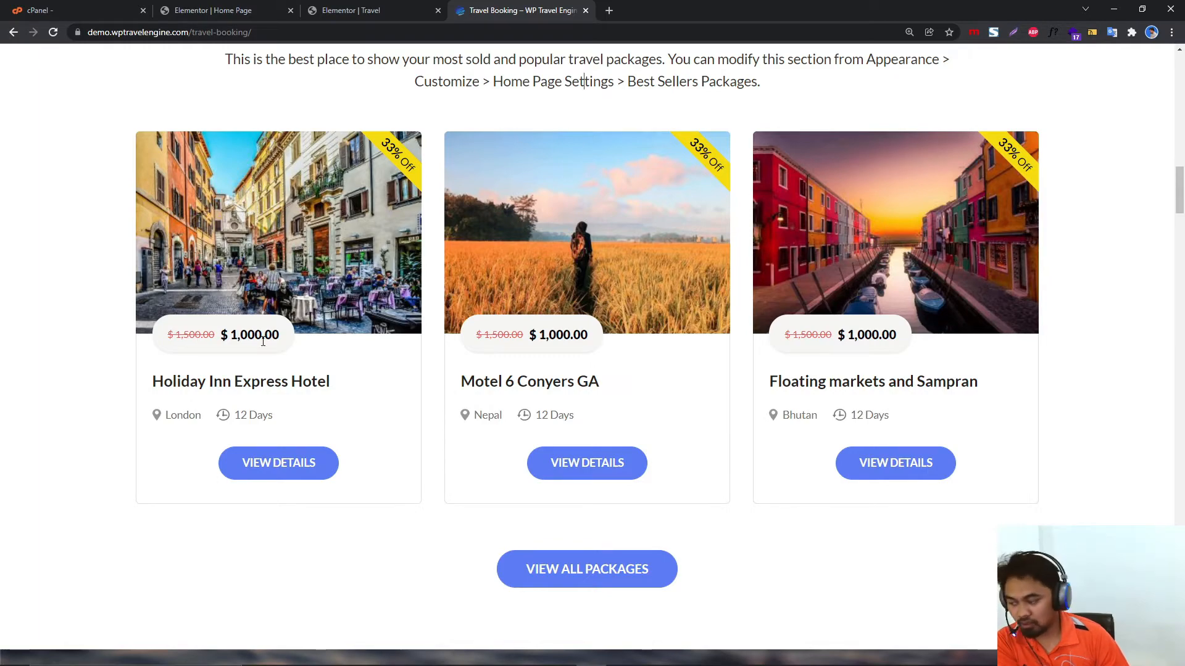
scroll(343, 488, "down", 15)
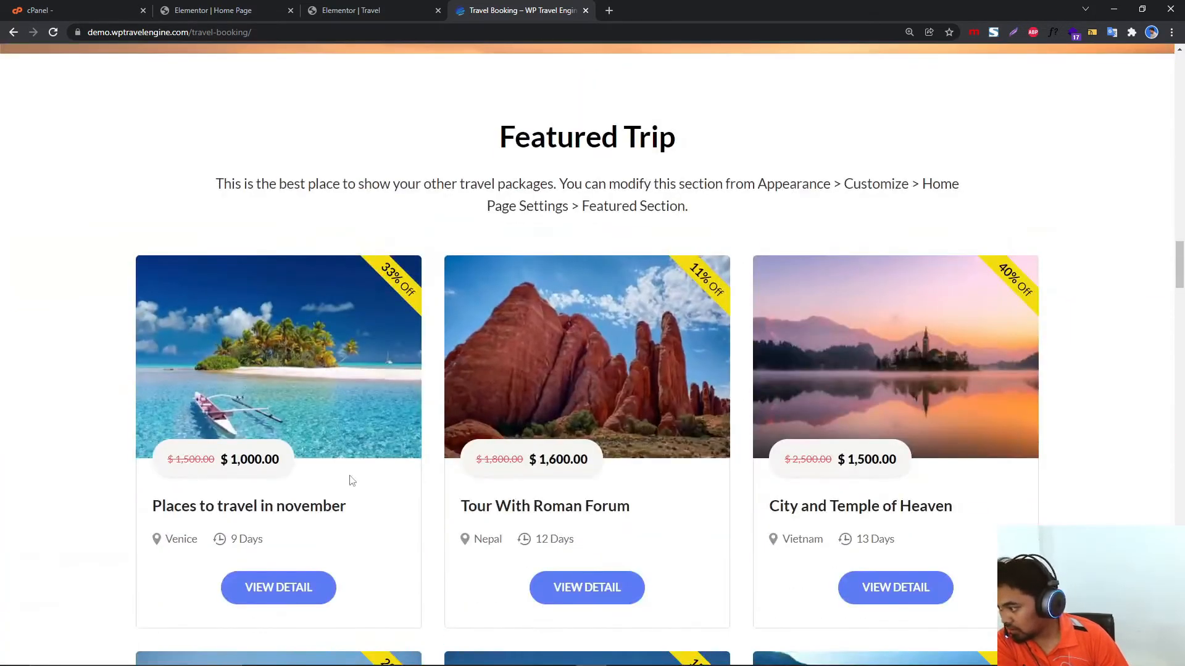
scroll(352, 481, "down", 20)
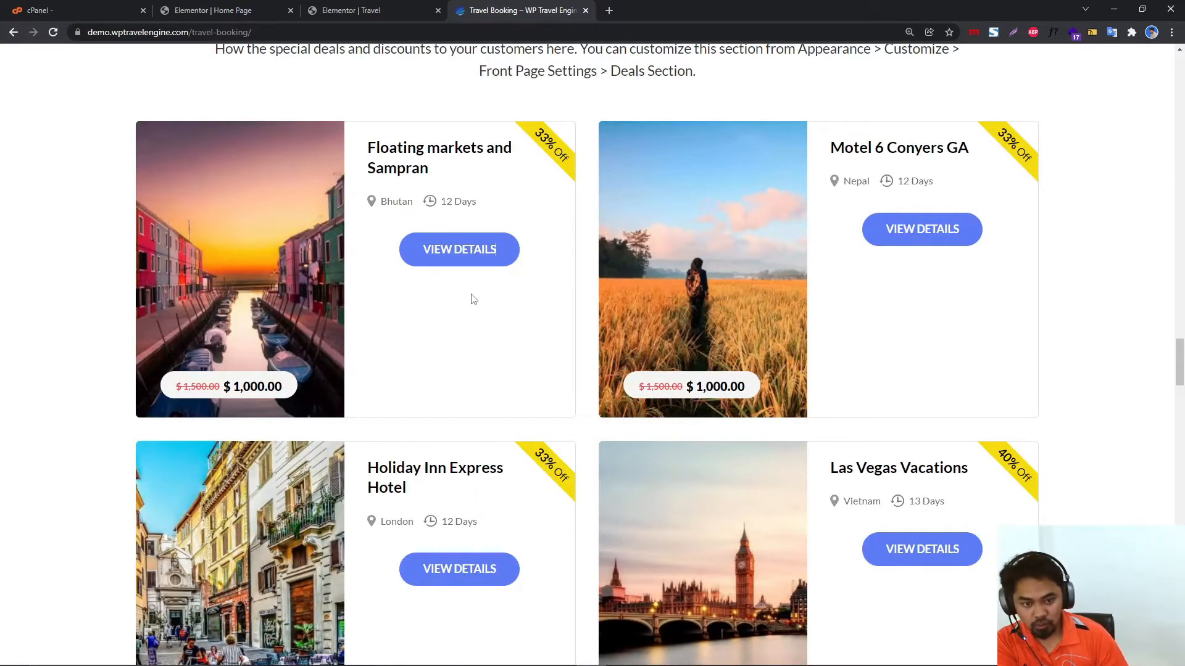
scroll(473, 299, "up", 15)
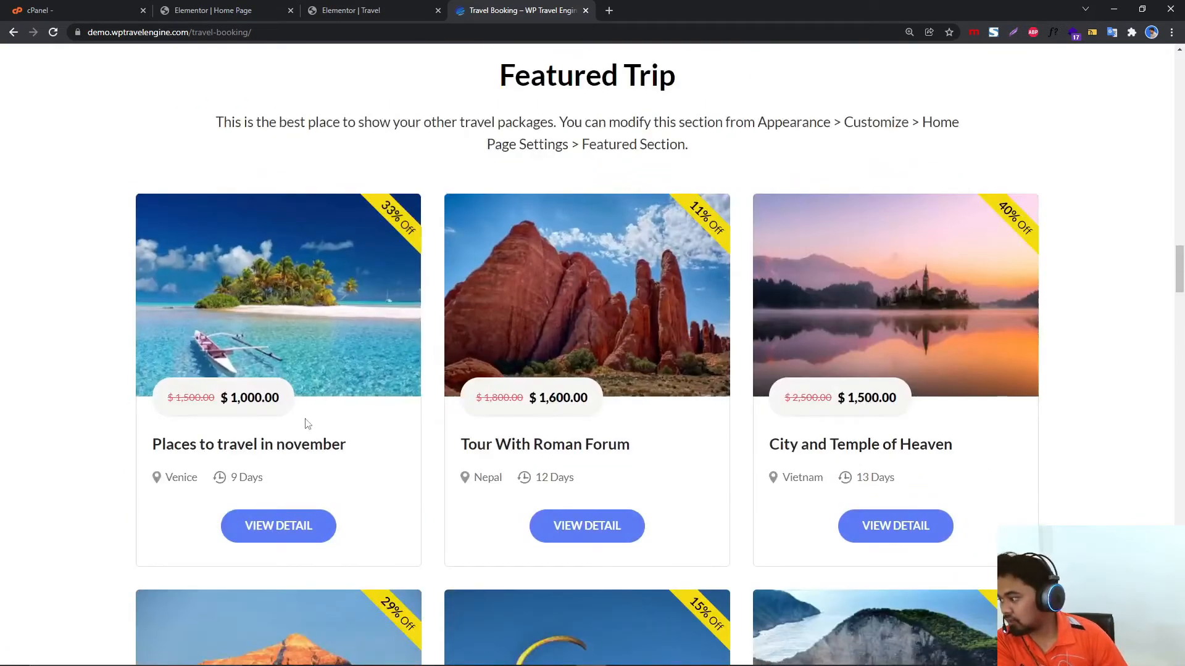
scroll(343, 479, "up", 9)
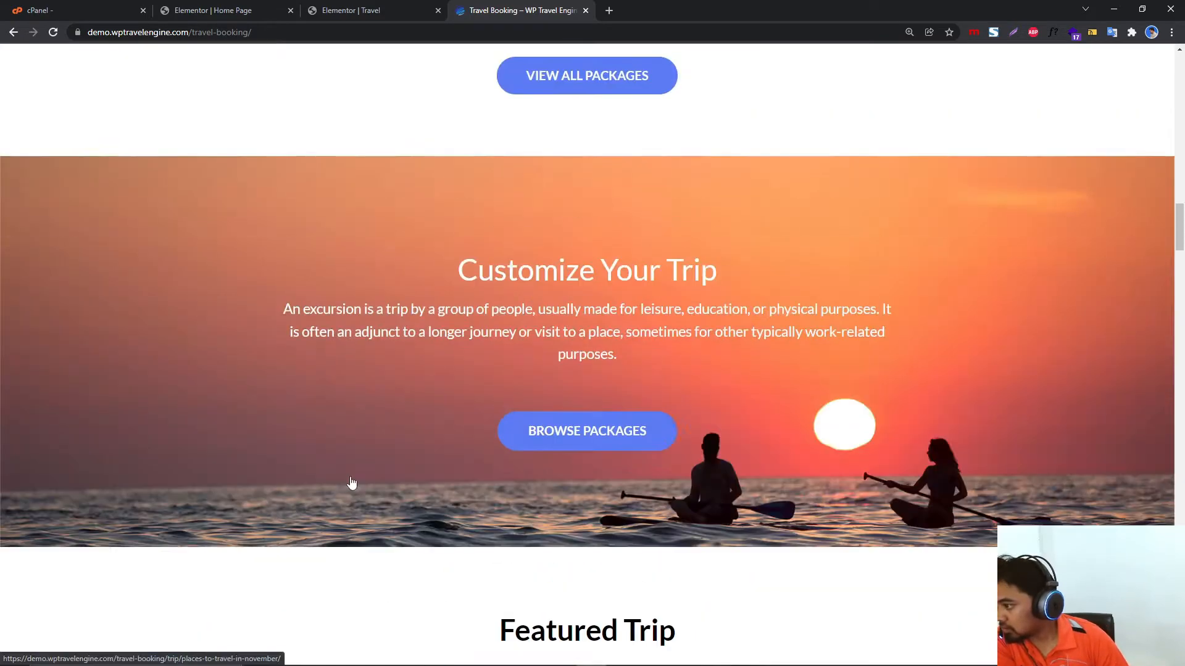
scroll(351, 480, "up", 9)
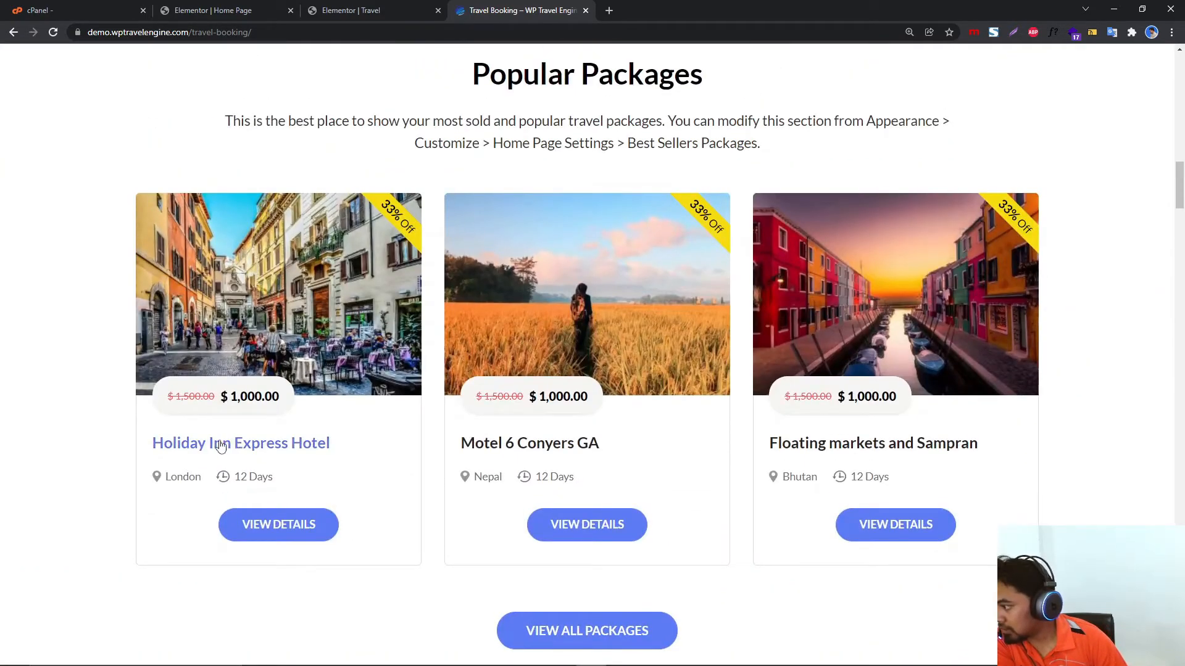
left_click(388, 6)
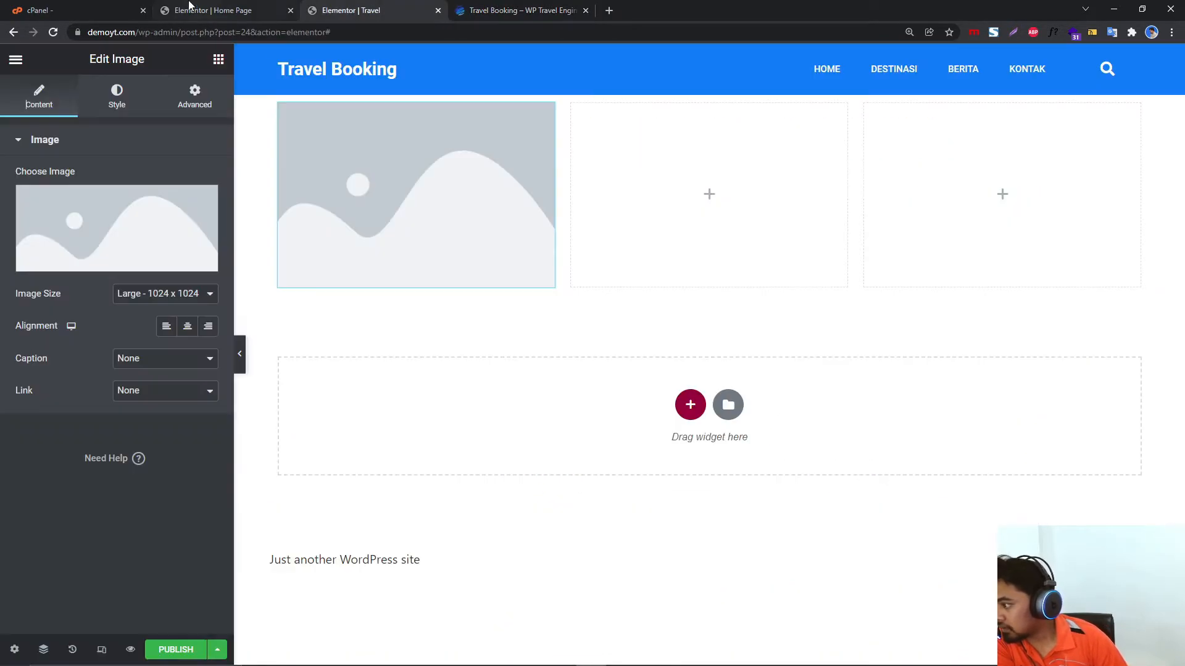
Open the media library for the first column's image and save the demo's Holiday Inn Express Hotel photo to the computer.
left_click(208, 192)
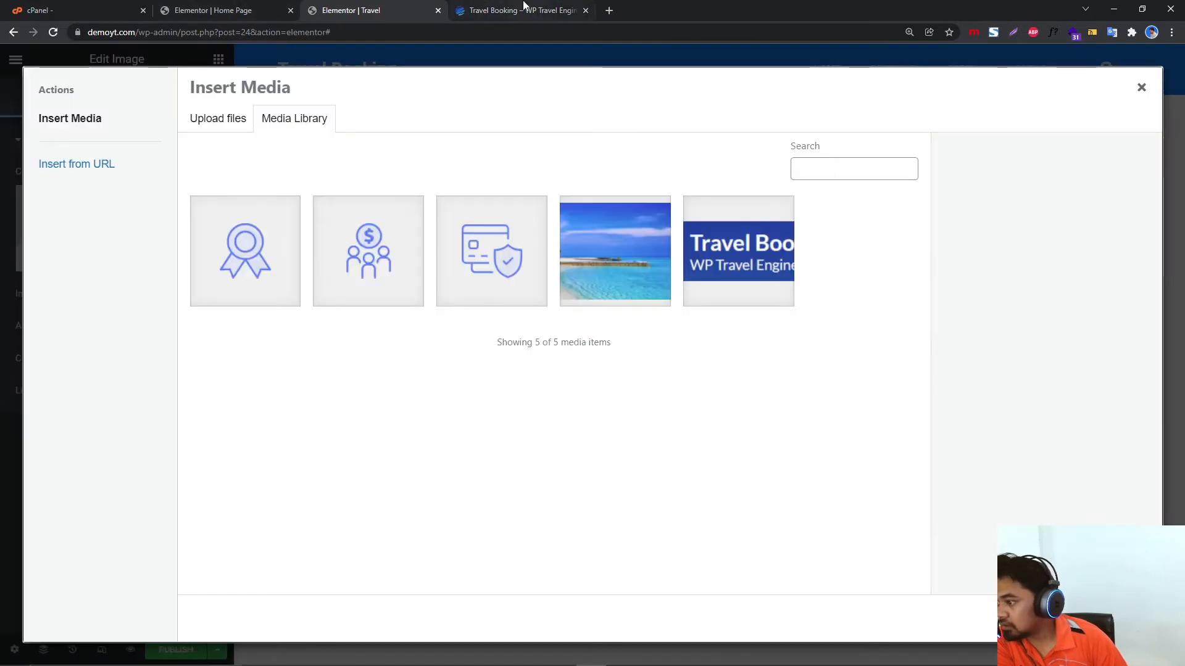
left_click(522, 10)
right_click(289, 264)
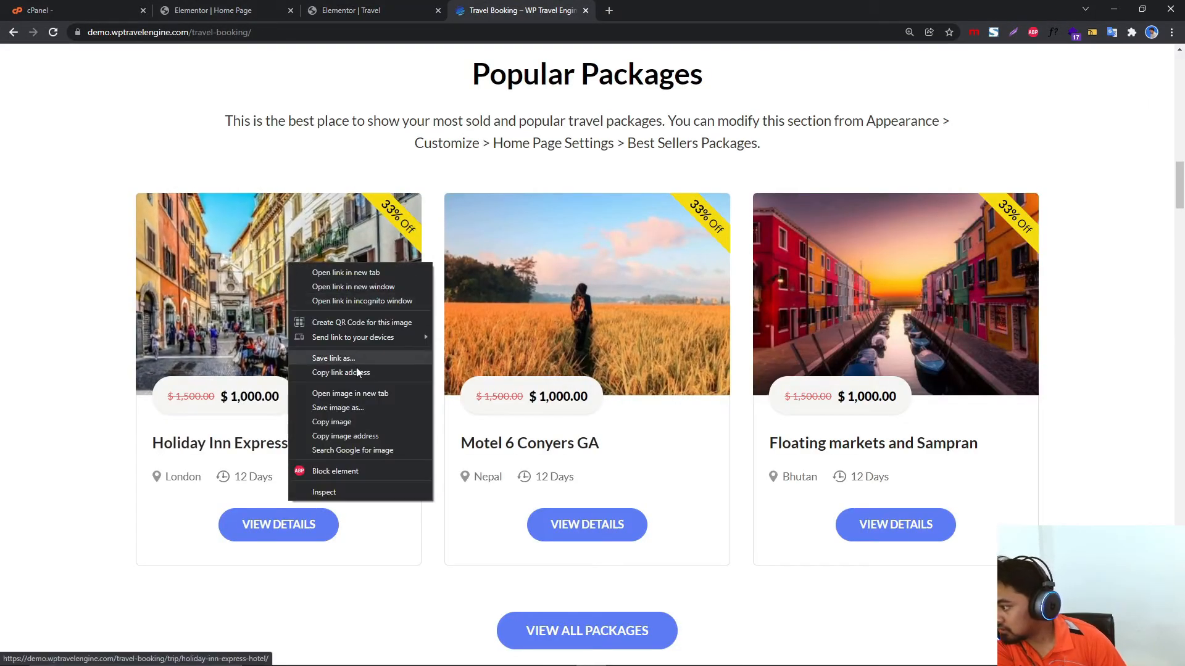
left_click(350, 393)
left_click(669, 10)
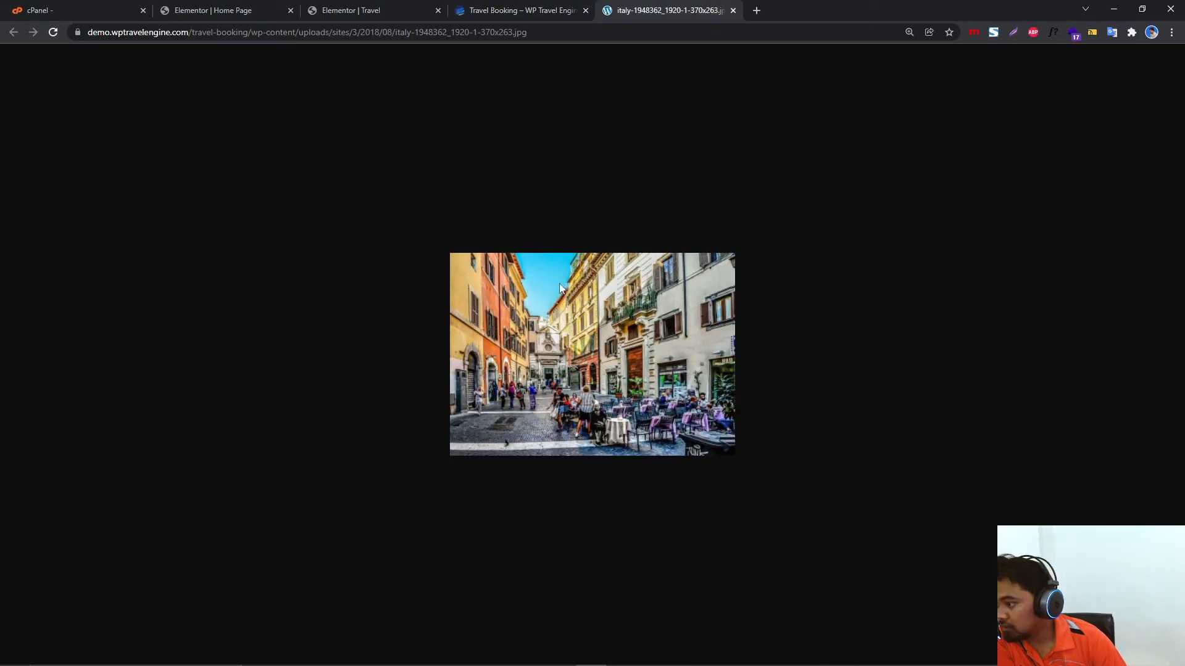
right_click(559, 283)
left_click(592, 308)
left_click(699, 452)
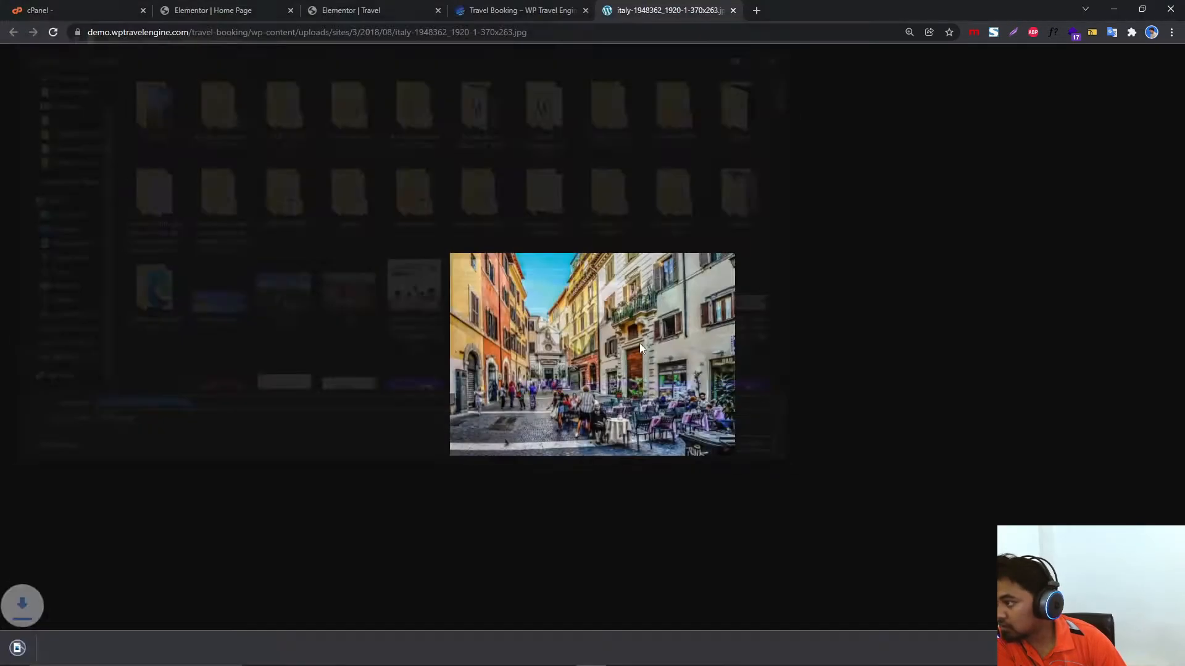
Save the demo's Motel 6 Conyers GA photo as a JPEG in the Download Chrome folder.
left_click(522, 11)
right_click(525, 254)
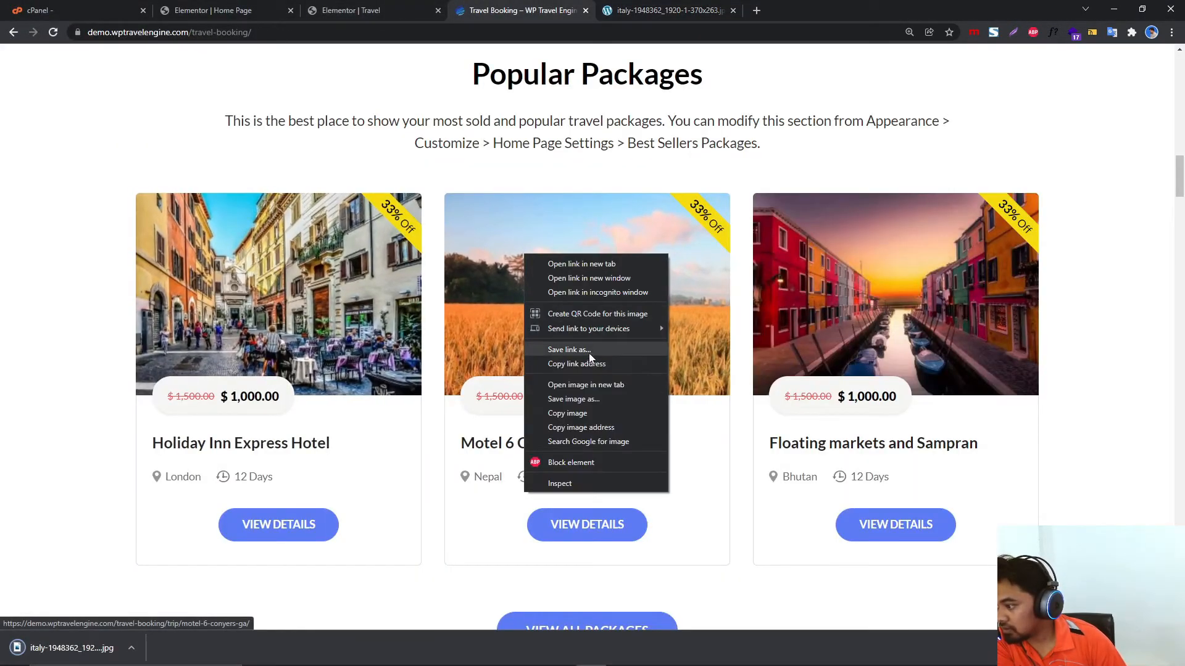
left_click(594, 386)
left_click(844, 7)
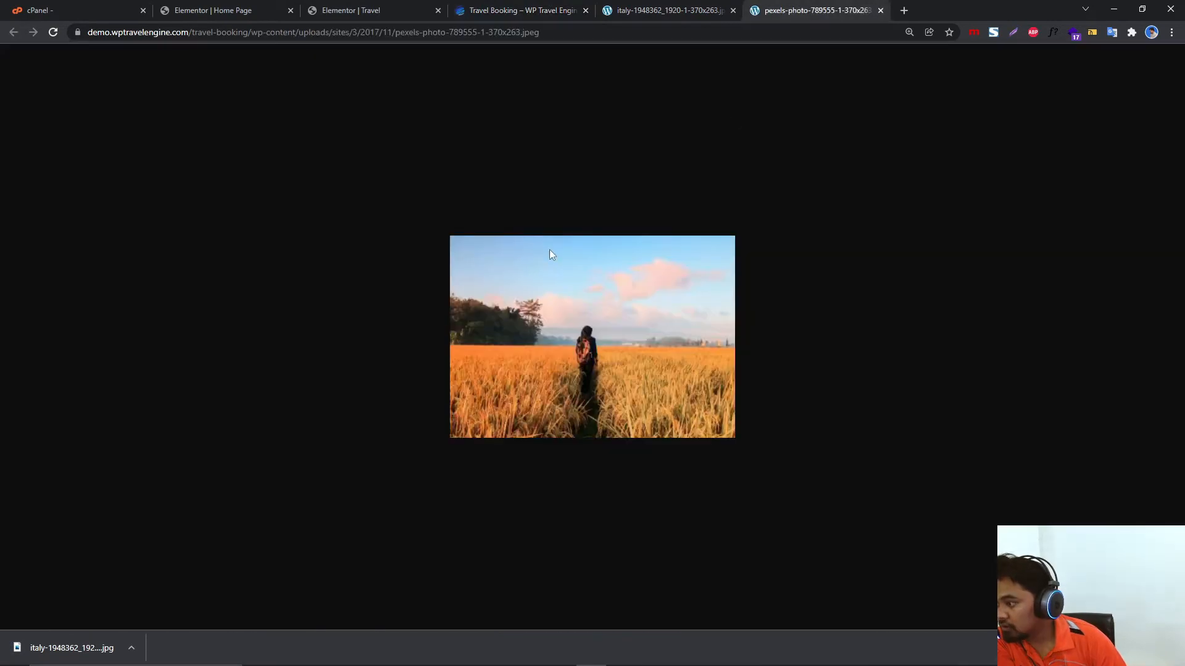
right_click(551, 253)
left_click(589, 271)
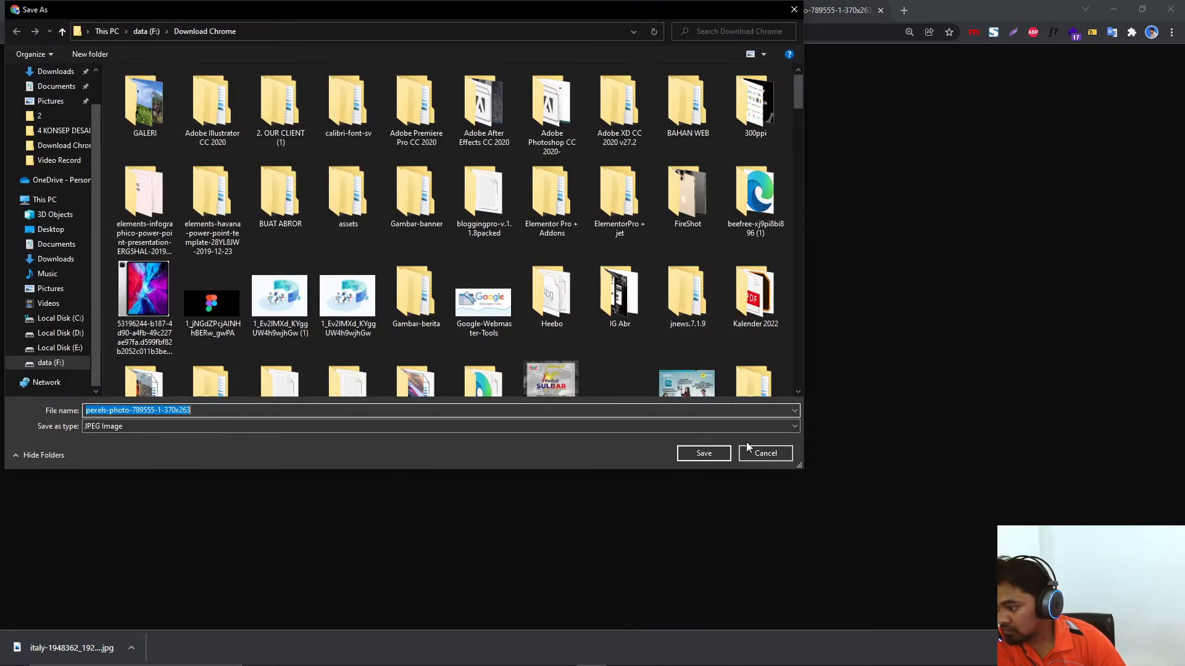
left_click(703, 453)
Save the demo's Floating markets and Sampran photo to the computer.
left_click(521, 10)
right_click(876, 252)
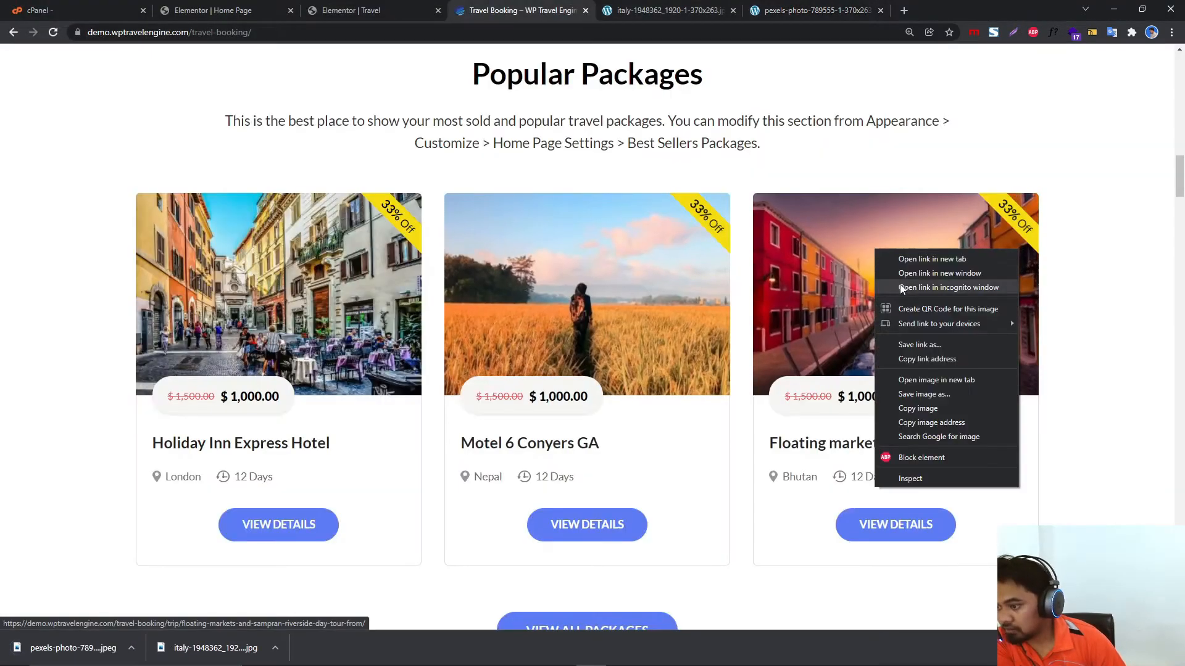
left_click(927, 380)
left_click(929, 8)
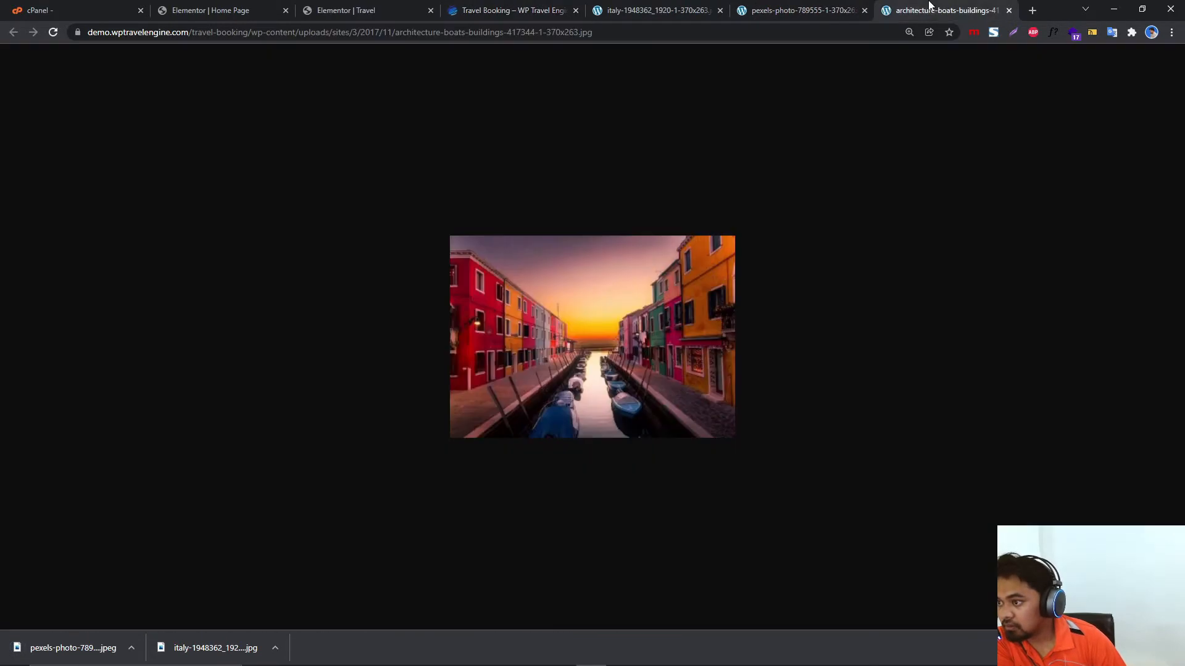
right_click(533, 320)
left_click(593, 340)
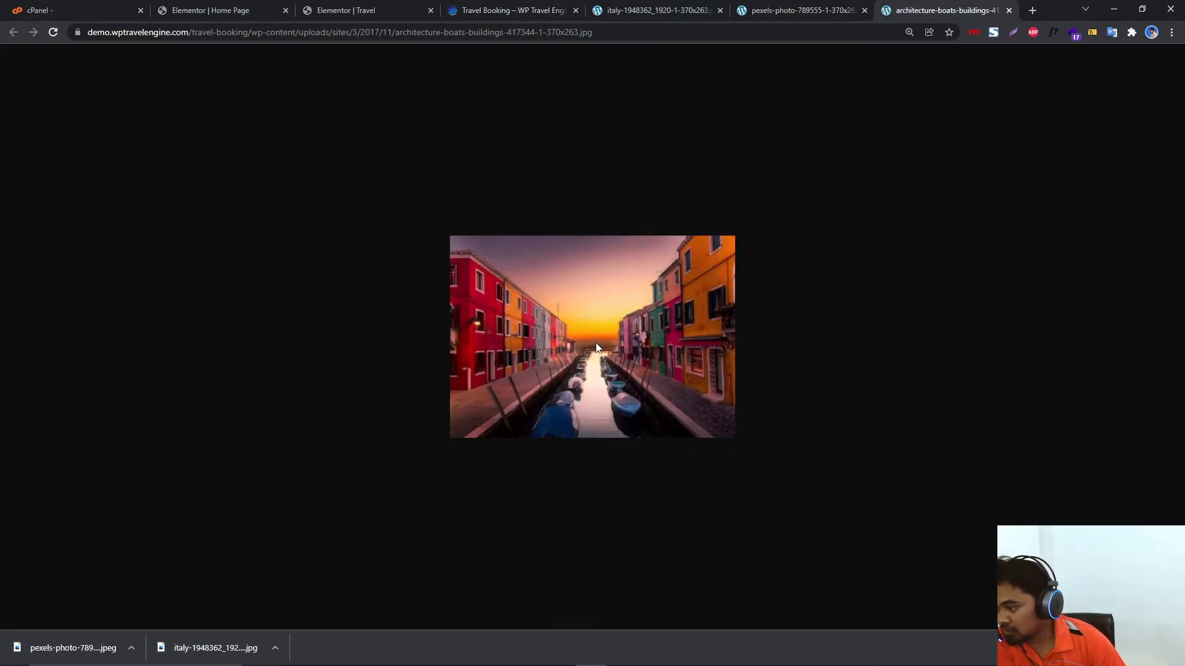
left_click(704, 454)
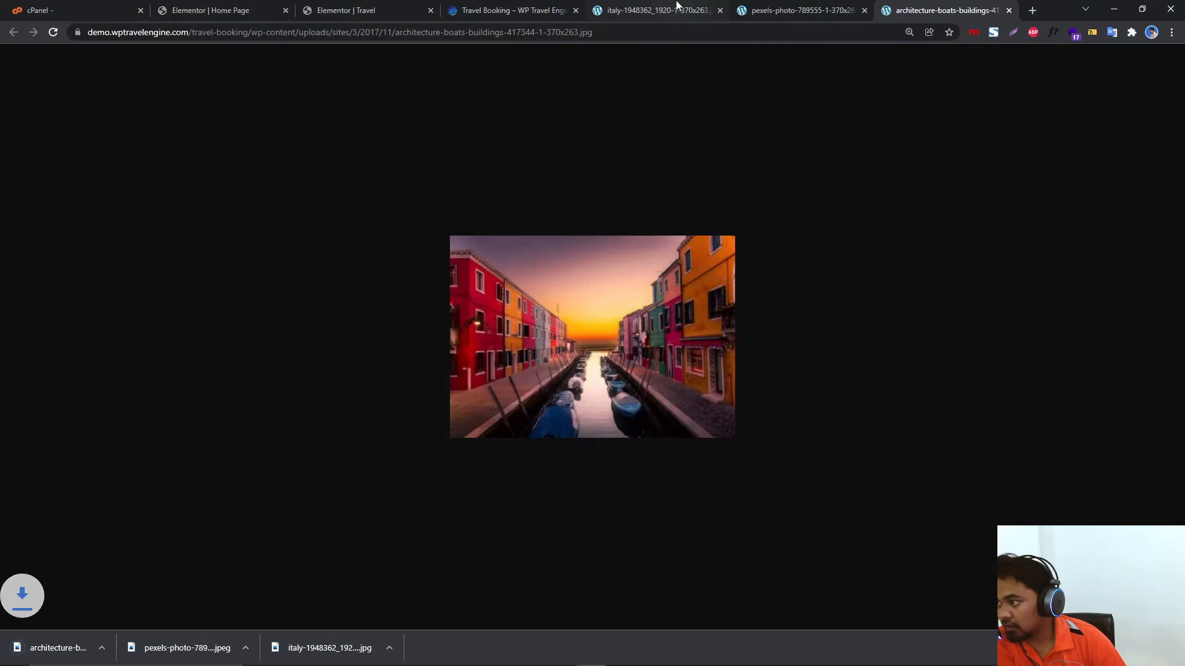
Close the opened photo pages and upload the three downloaded package photos to the template's media library.
left_click(719, 13)
left_click(719, 13)
left_click(720, 13)
left_click(410, 5)
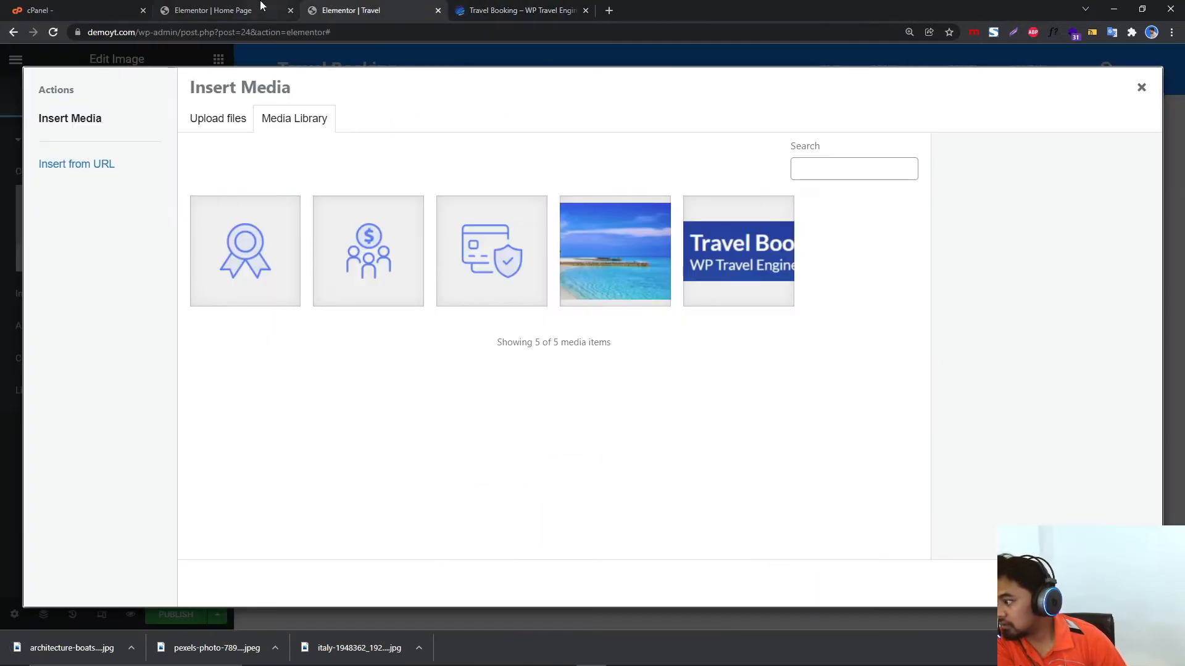
left_click_drag(68, 648, 416, 272)
left_click_drag(217, 648, 361, 405)
left_click_drag(360, 647, 432, 383)
Insert the canal sunset photo into the first column's image and compare it with the demo's first card.
left_click(492, 265)
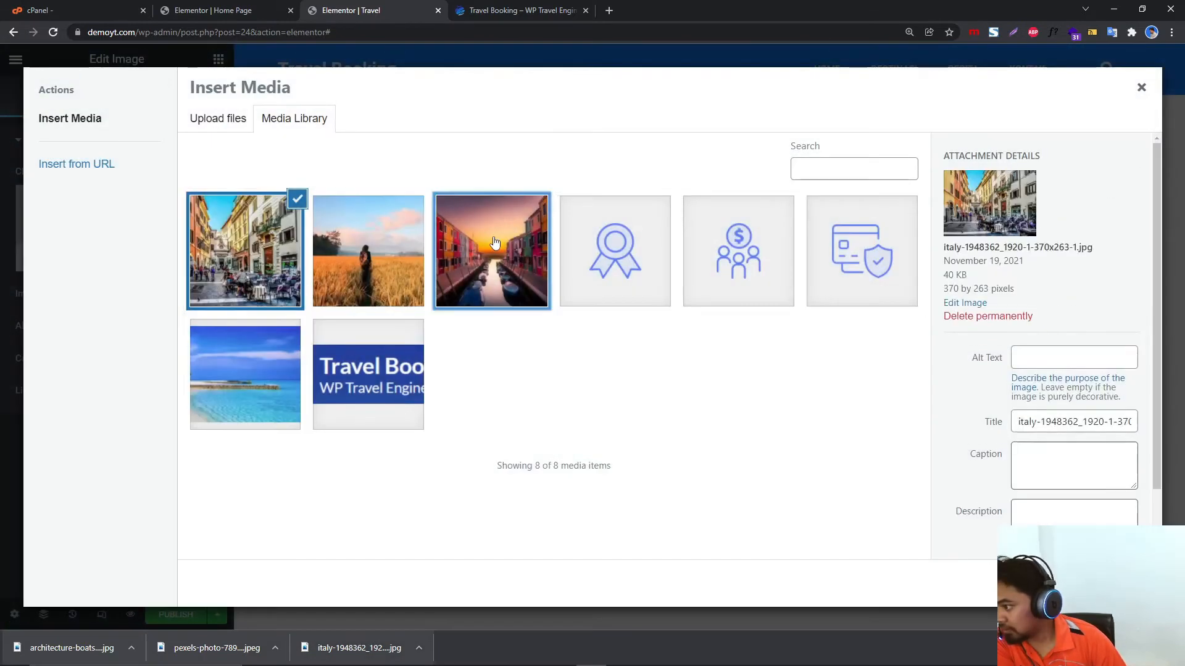
left_click(1110, 583)
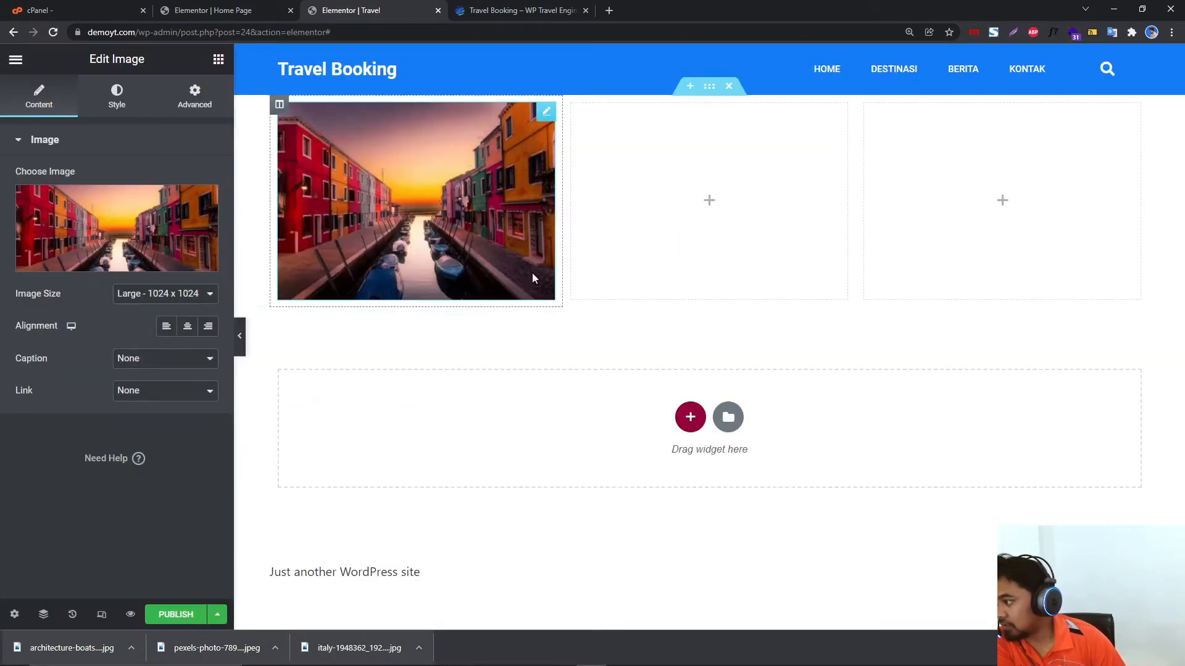
left_click(507, 9)
left_click(430, 8)
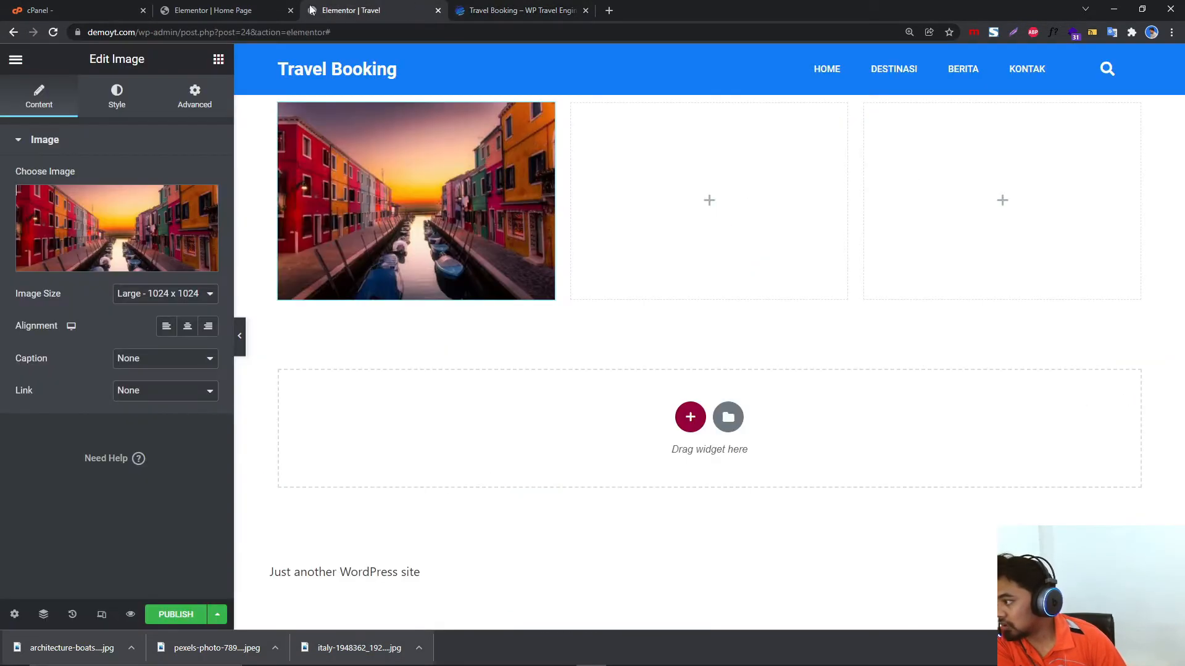
Replace the first column's image with the Italian street photo italy-1948362_1920-1-370x263-1.jpg.
left_click(119, 224)
left_click(245, 251)
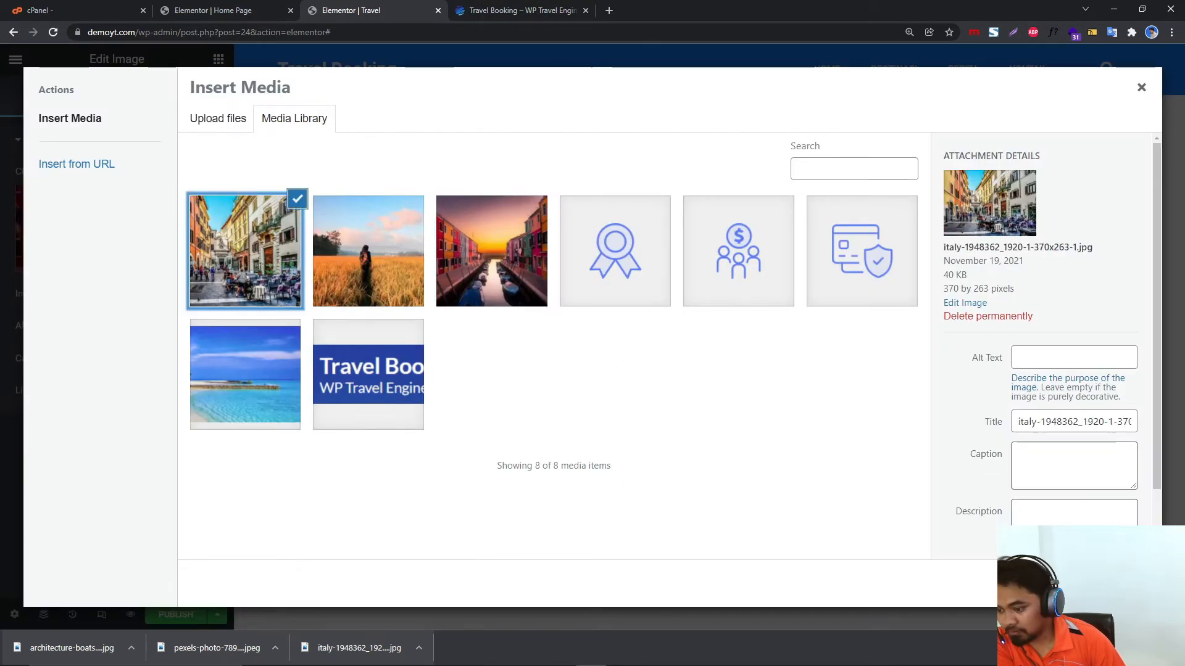
left_click(1111, 583)
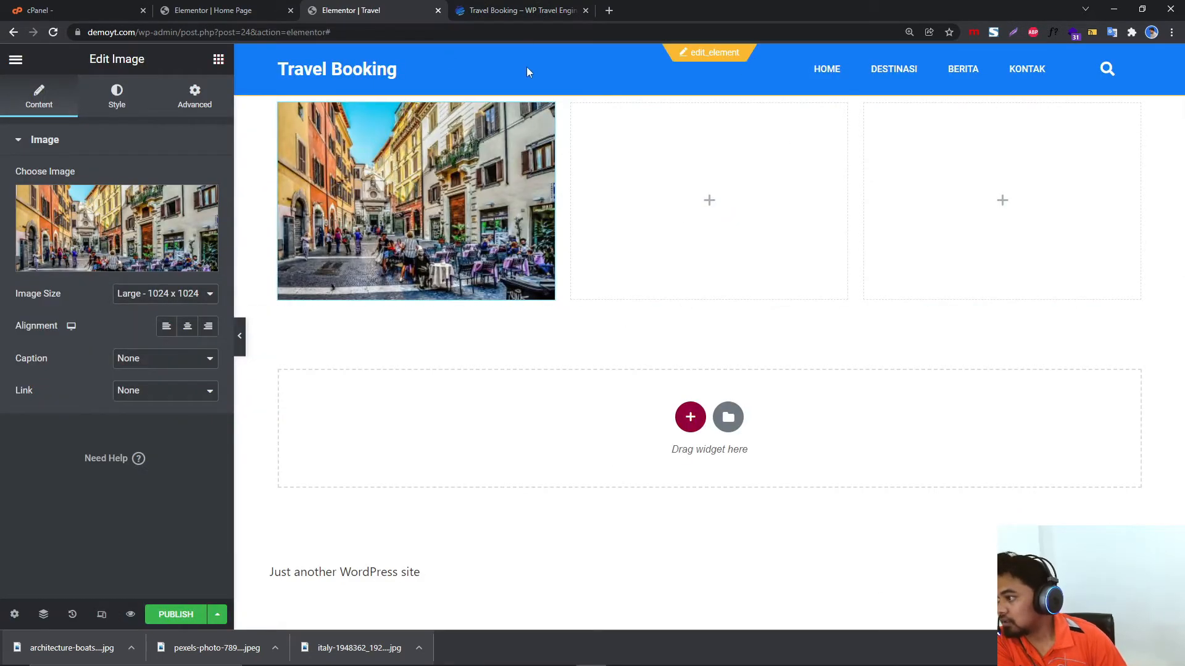
Check the price badge on the demo's first card and add a Button widget below the first column's image.
left_click(523, 10)
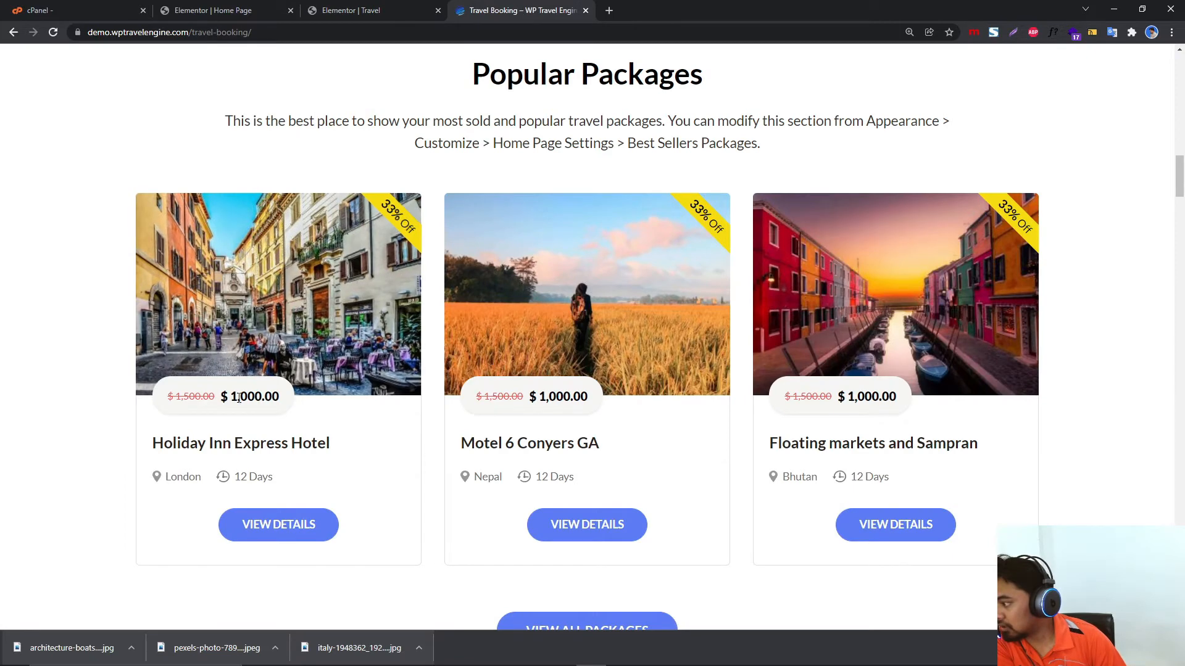
left_click(370, 10)
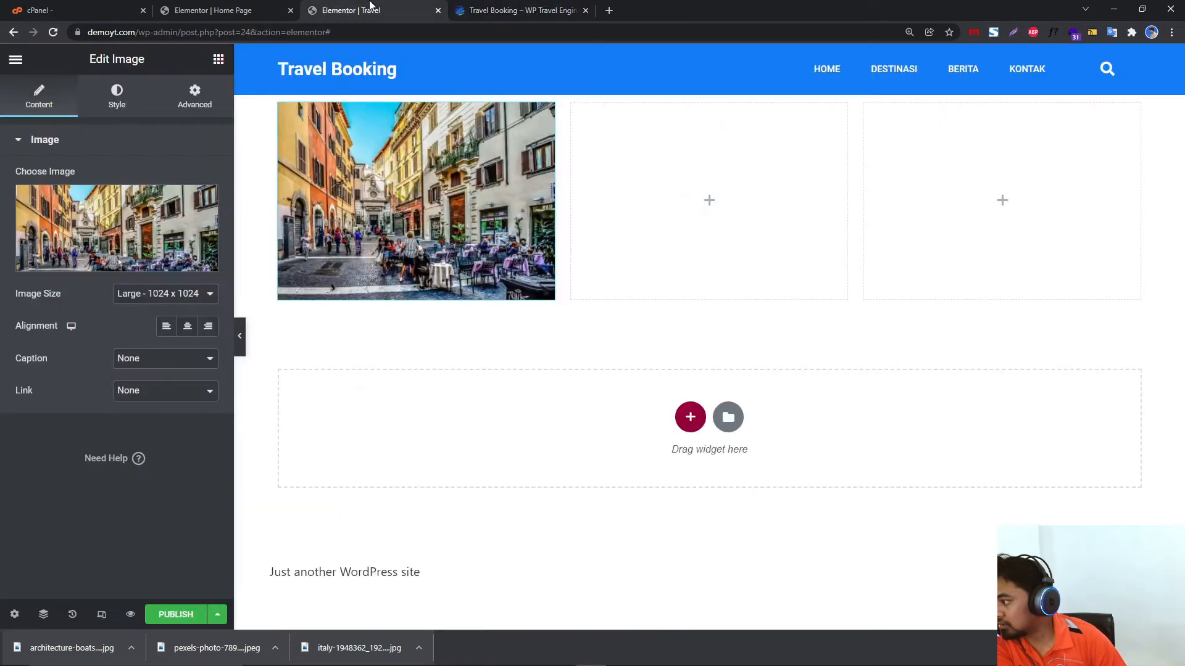
left_click(218, 64)
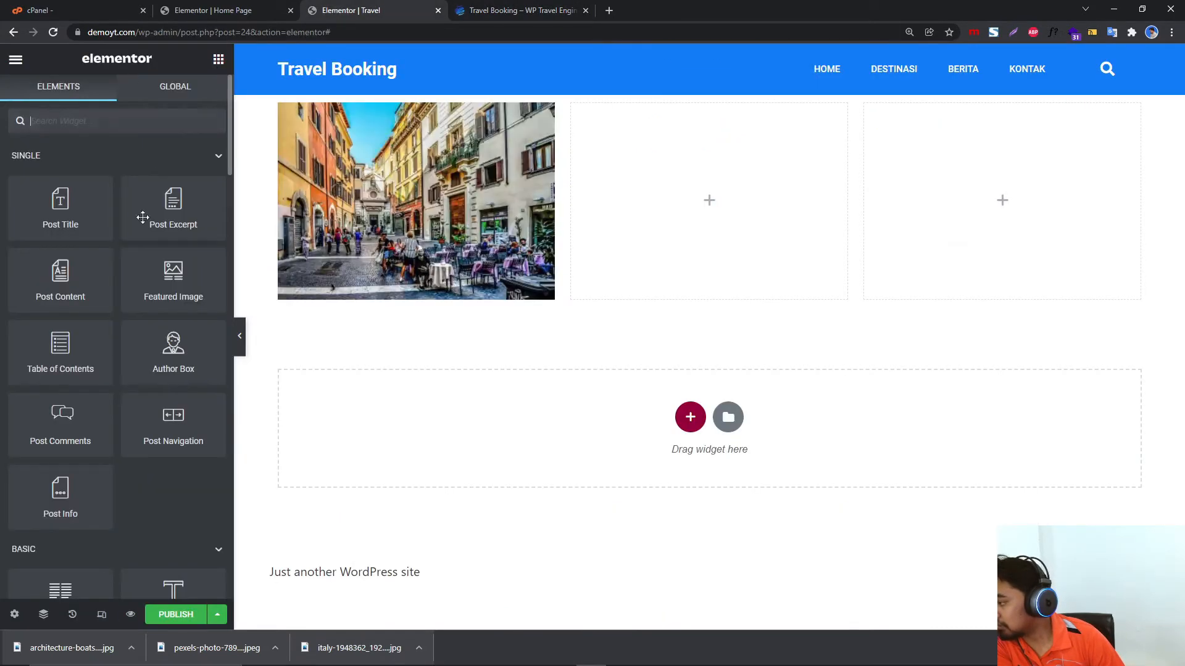
scroll(140, 429, "down", 3)
left_click_drag(186, 496, 376, 277)
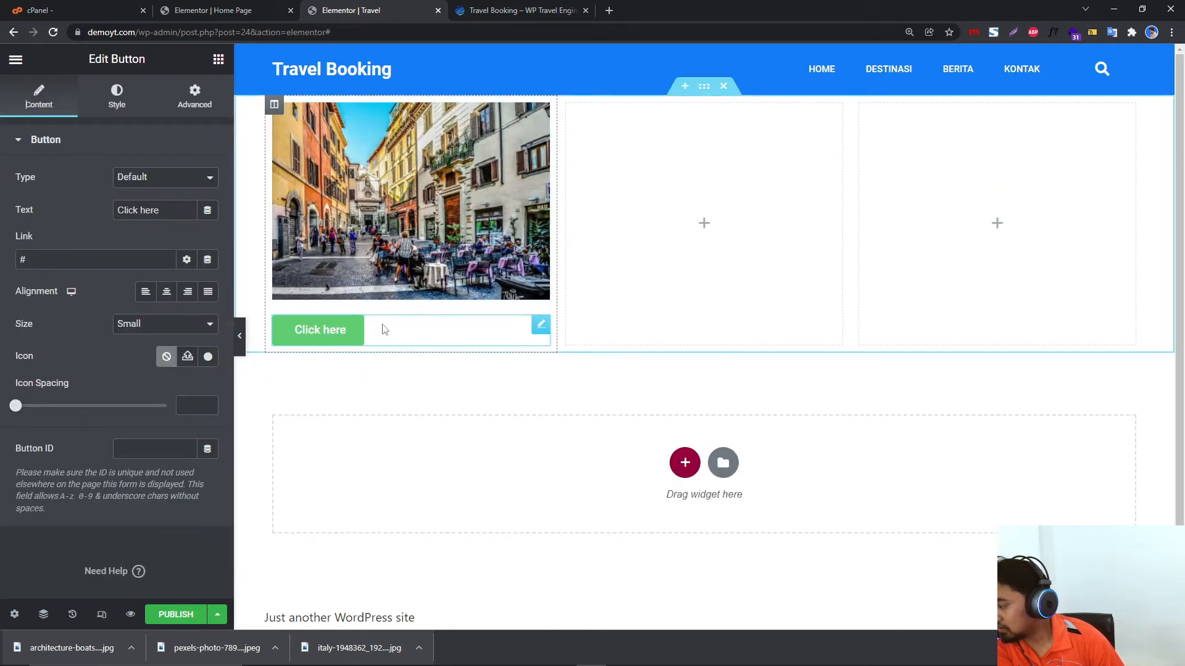
Unlink the button's padding sides in the first column and set its left padding to 20 px.
left_click(117, 97)
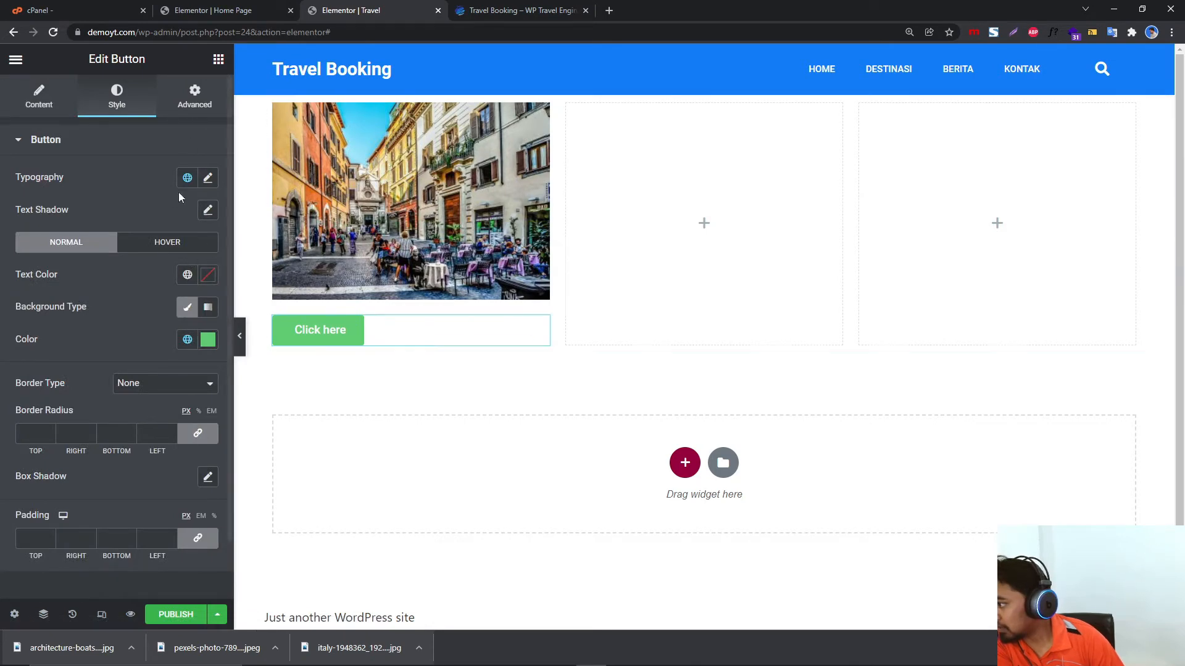
left_click(191, 100)
left_click(198, 256)
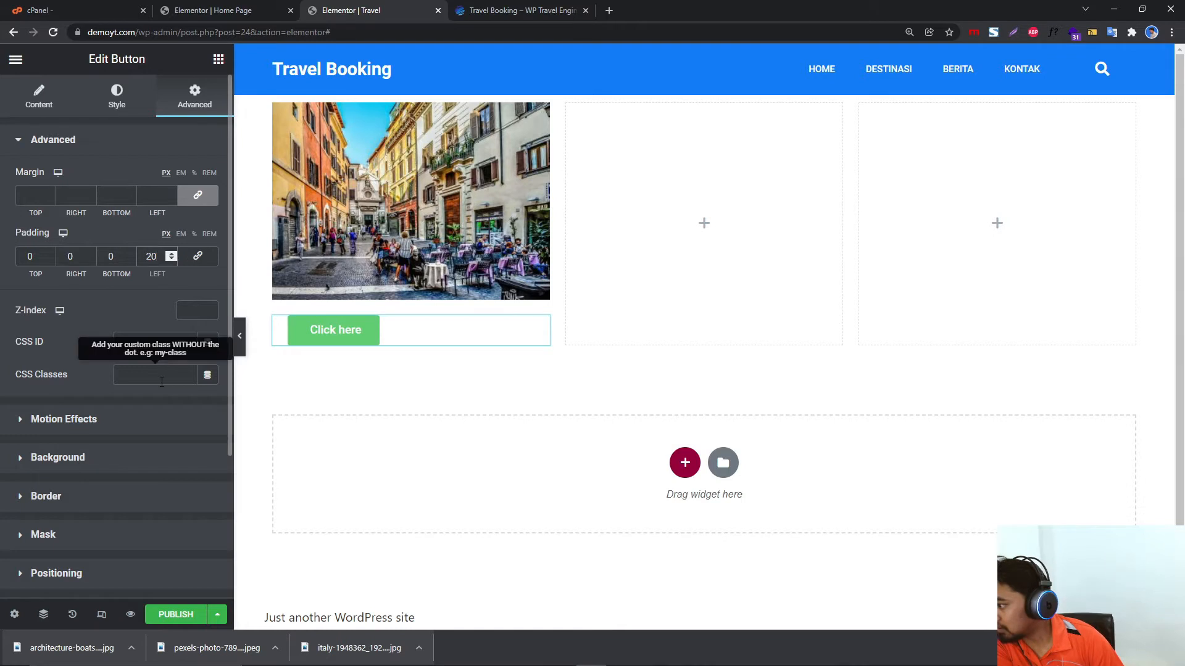
left_click(53, 257)
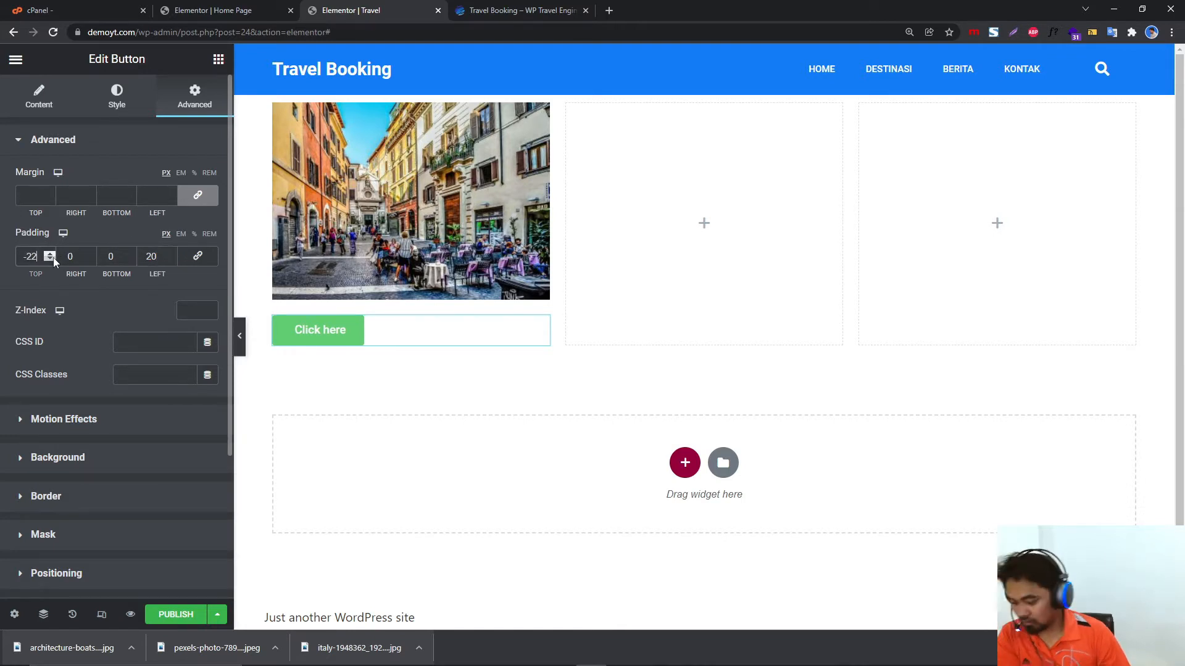
key("BackSpace")
key("BackSpace")
key("BackSpace")
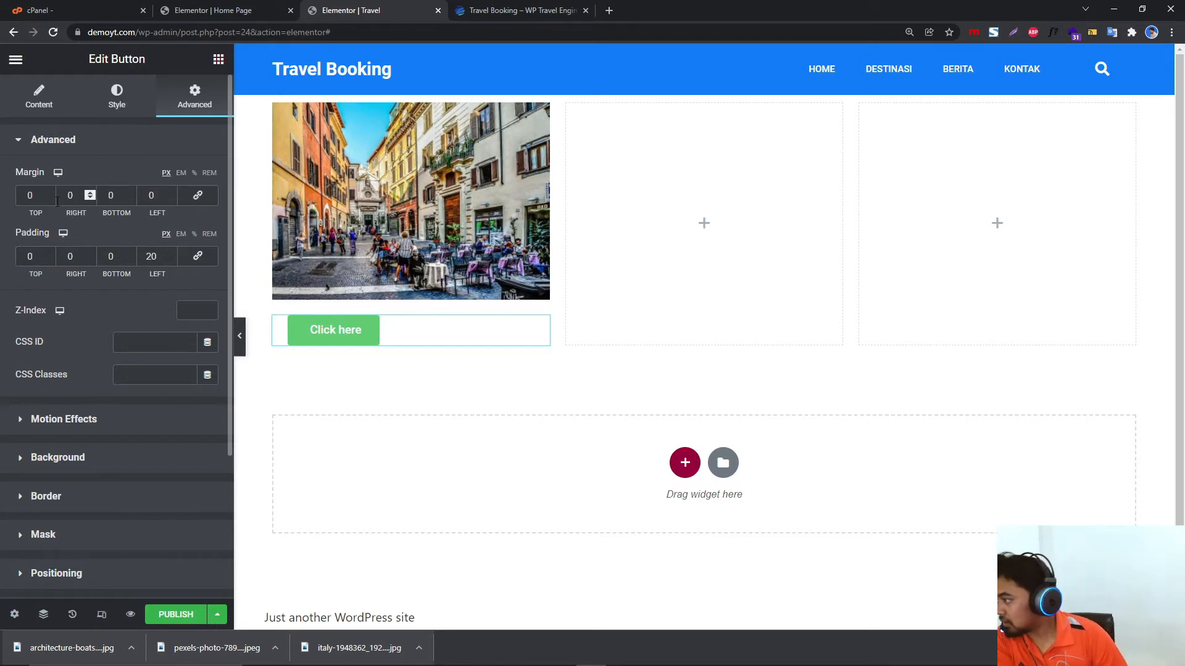
Set the button's top margin to -42 px and compare its overlap on the image with the demo's price badge.
left_click(49, 199)
left_click(49, 198)
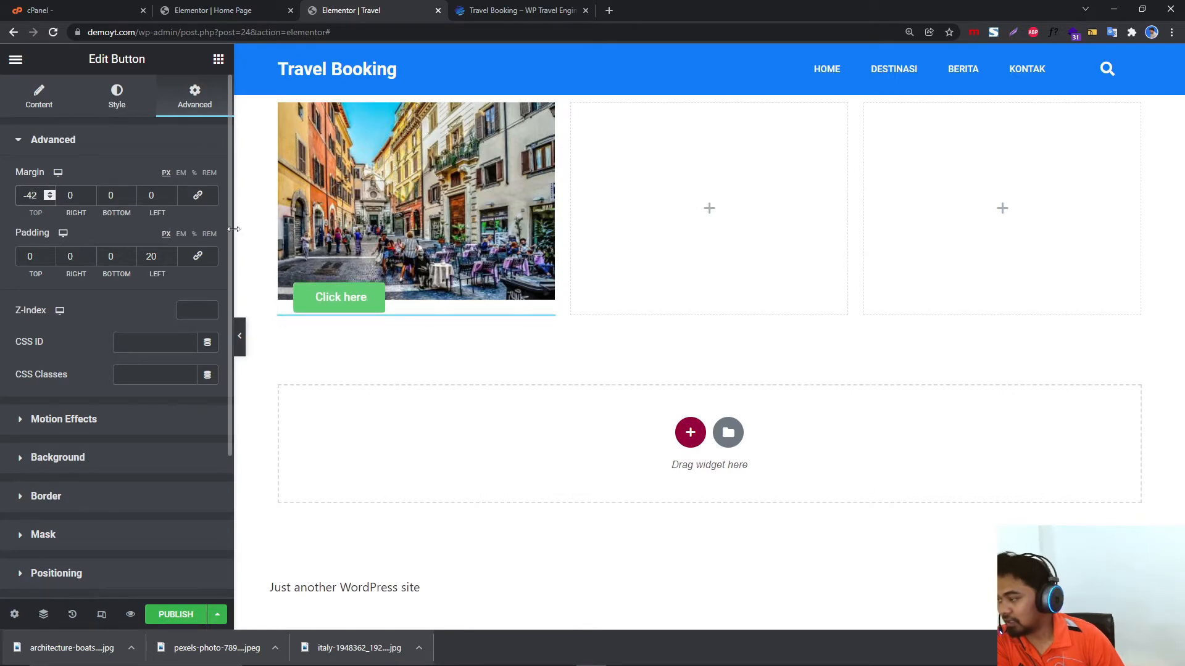
left_click(525, 7)
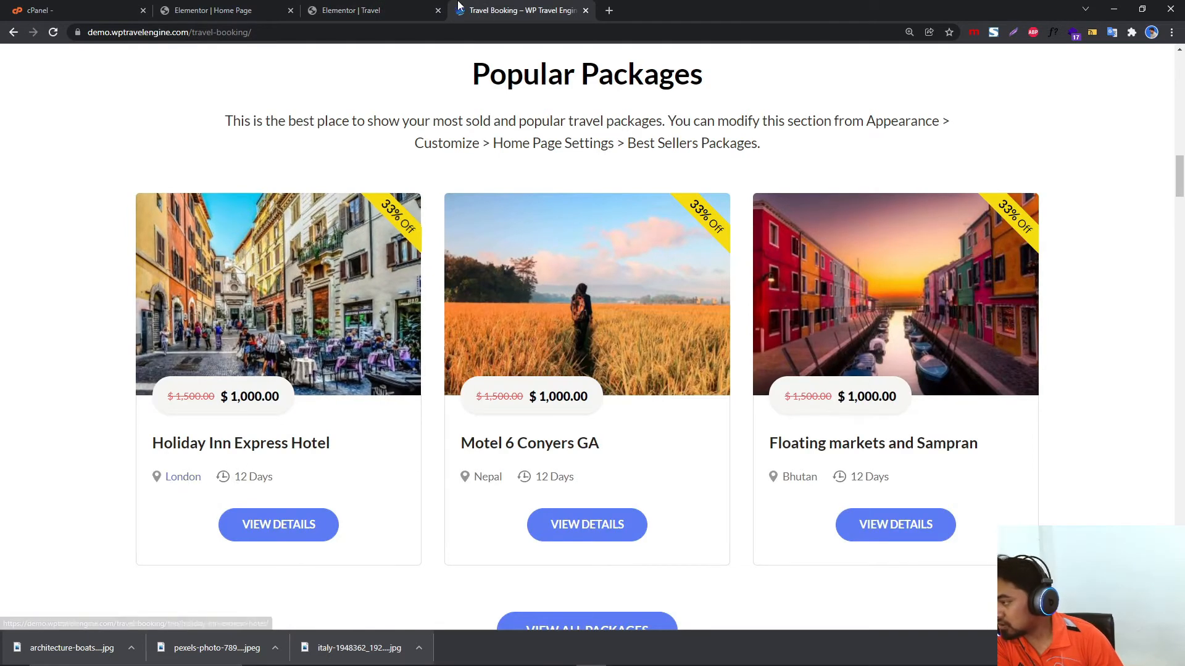
left_click(374, 6)
Add a Heading widget to the first column and order it below the button in the Navigator.
left_click(218, 59)
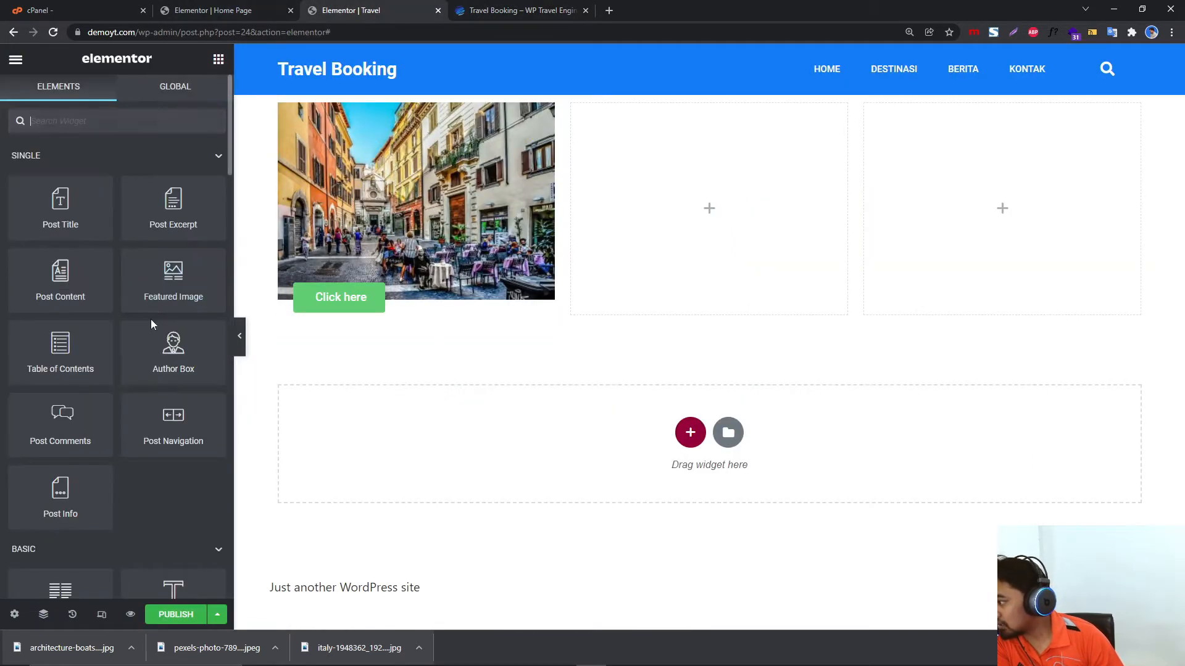
scroll(126, 504, "down", 4)
left_click_drag(172, 370, 393, 319)
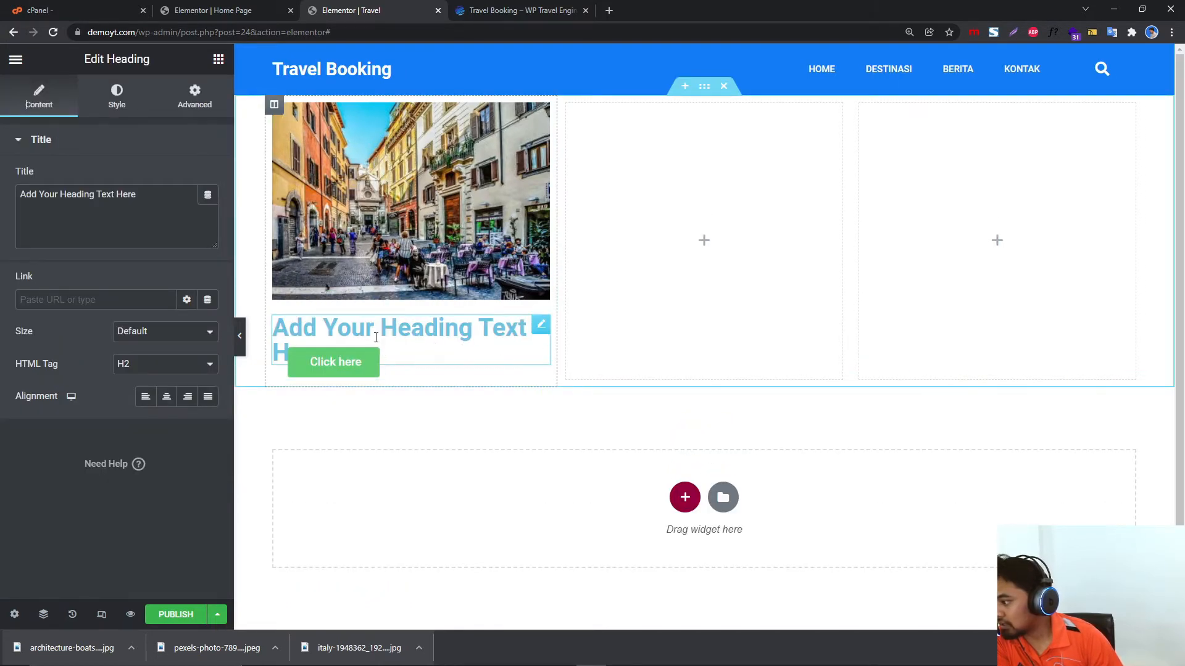
mouse_move(542, 330)
left_mouse_down()
mouse_move(551, 352)
mouse_move(518, 331)
left_mouse_up()
left_click(44, 614)
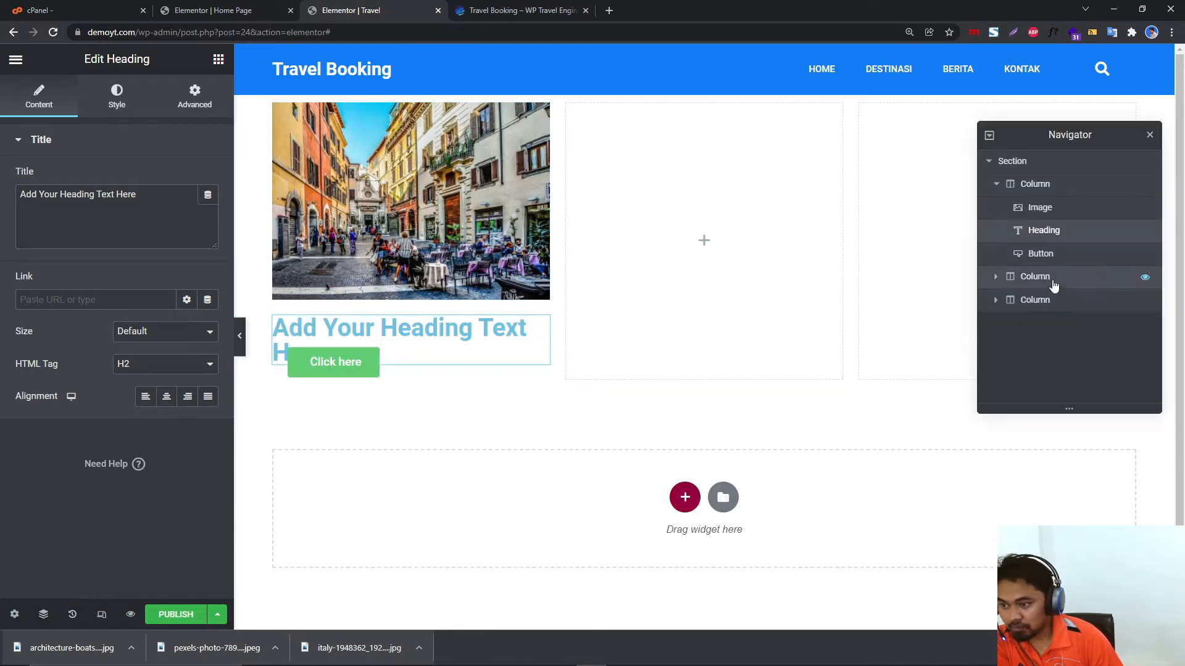
left_click_drag(1051, 254, 1050, 226)
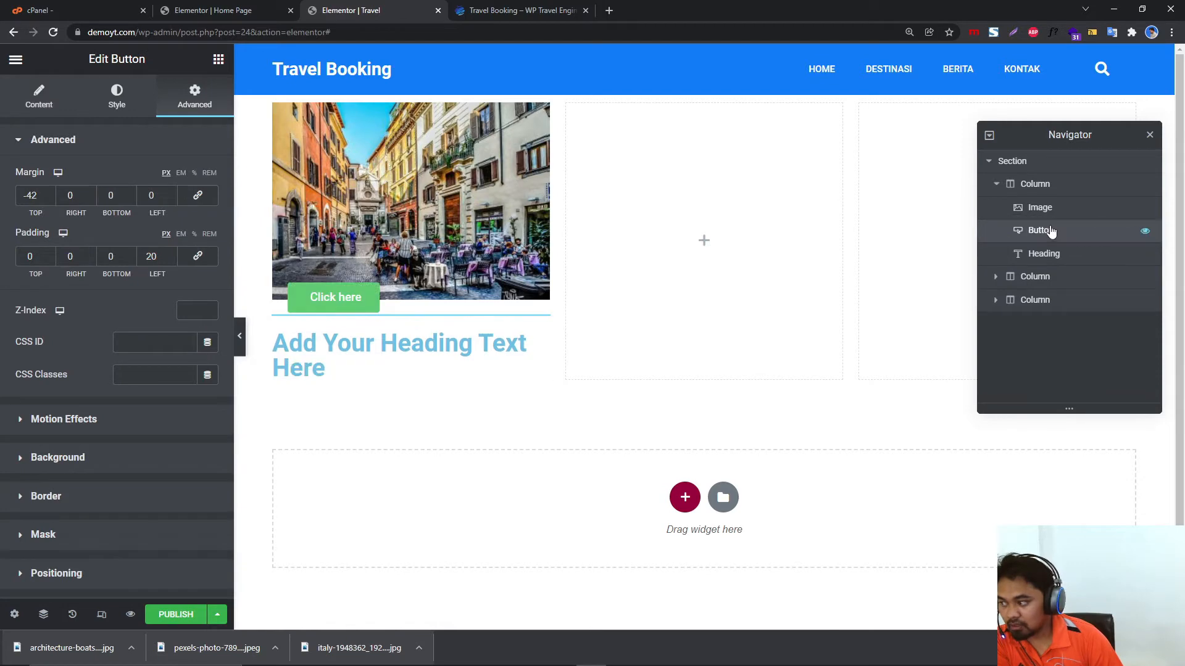
Change the heading's text color to near-black.
left_click(117, 96)
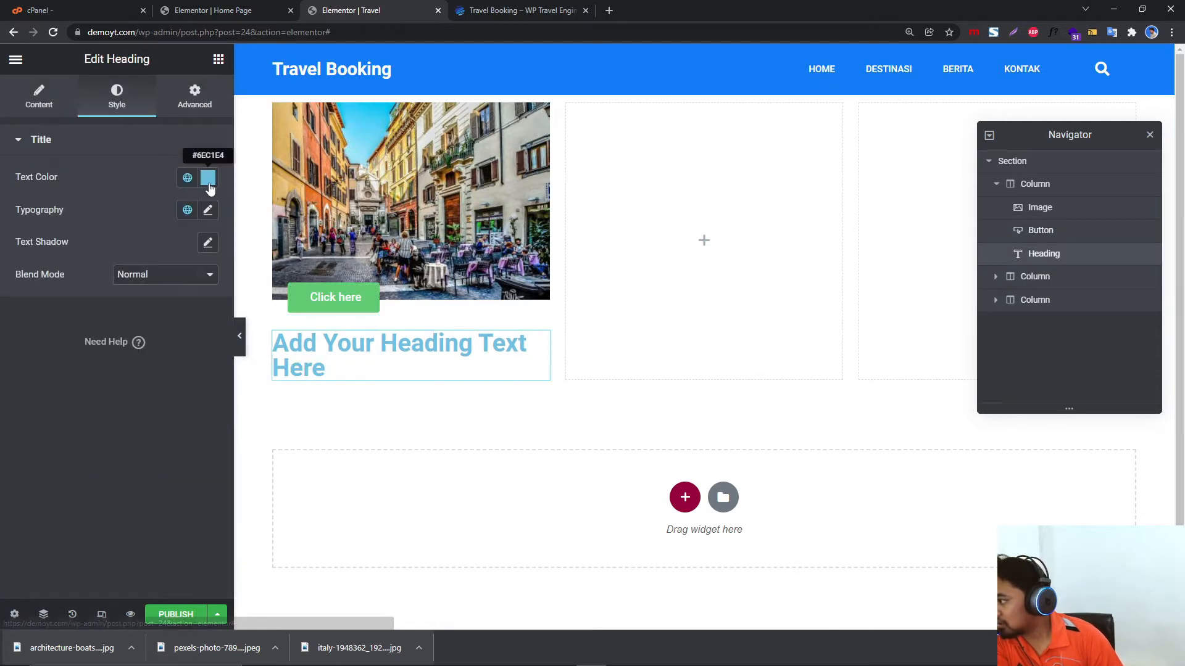
left_click(208, 178)
left_click_drag(9, 335, 5, 346)
left_click(97, 172)
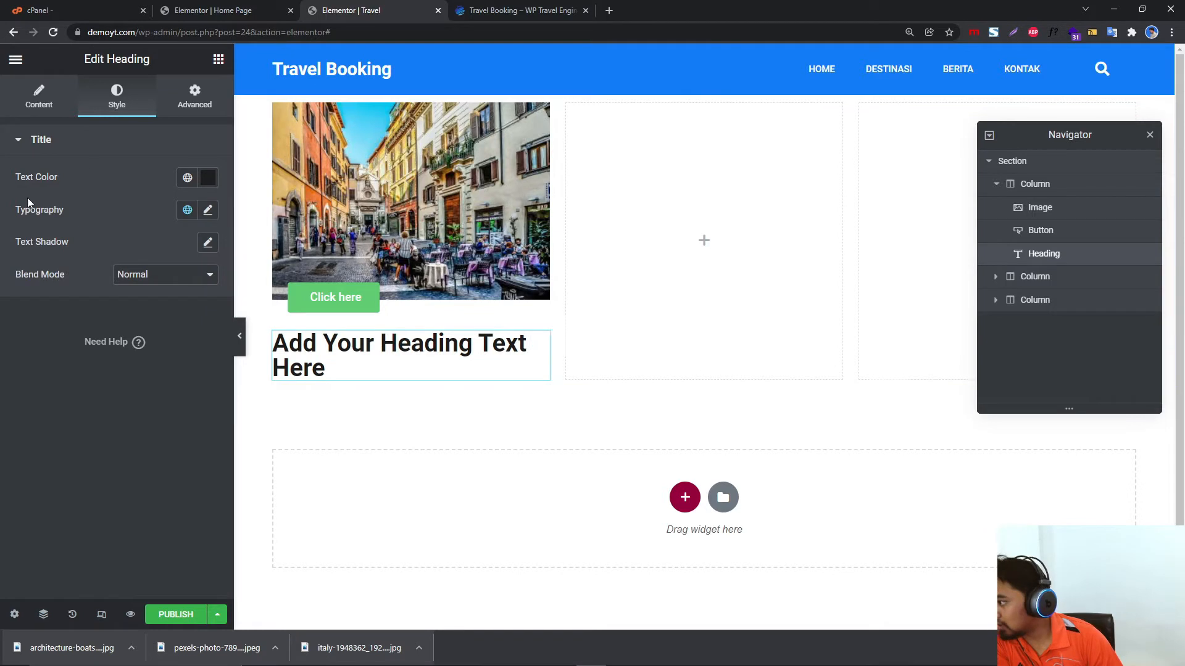
Set the heading's typography to Lato, 20 px, weight 600, and its left padding to 7 px.
left_click(208, 210)
left_click(145, 283)
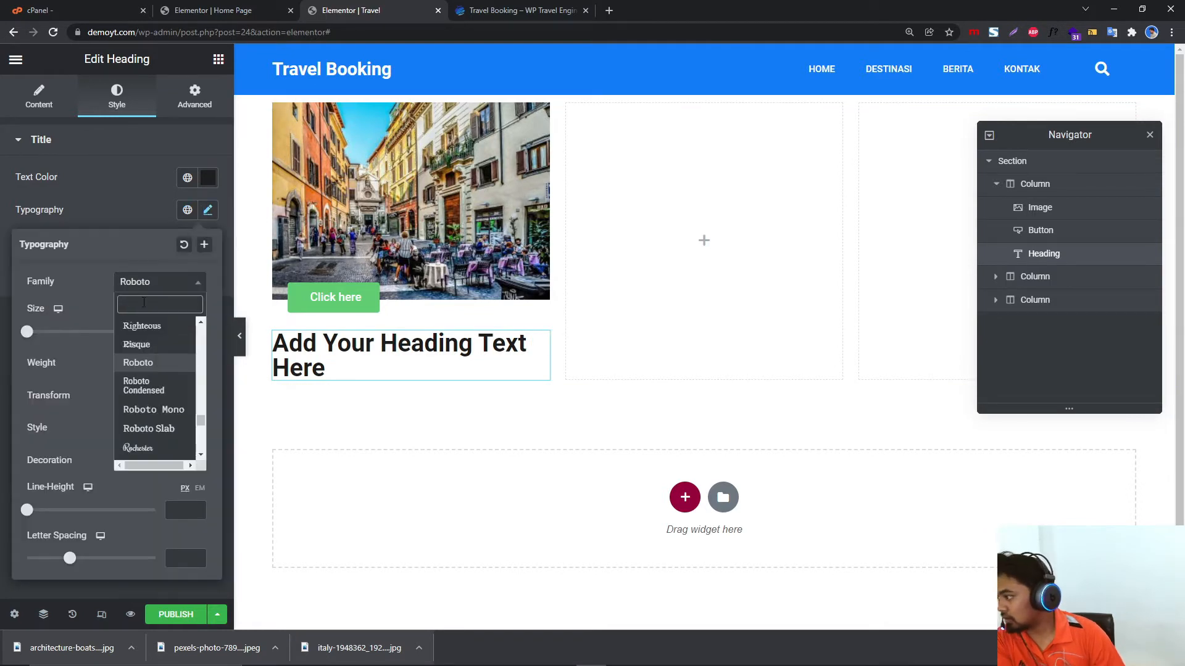
type("lato")
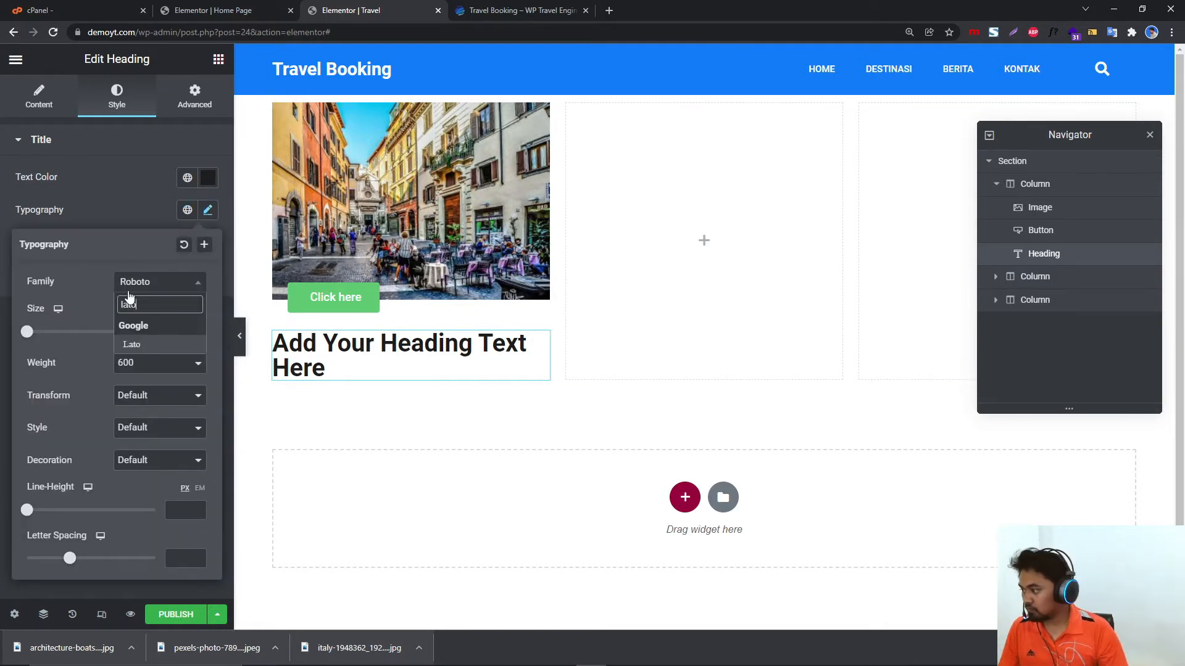
left_click(132, 344)
left_click(142, 370)
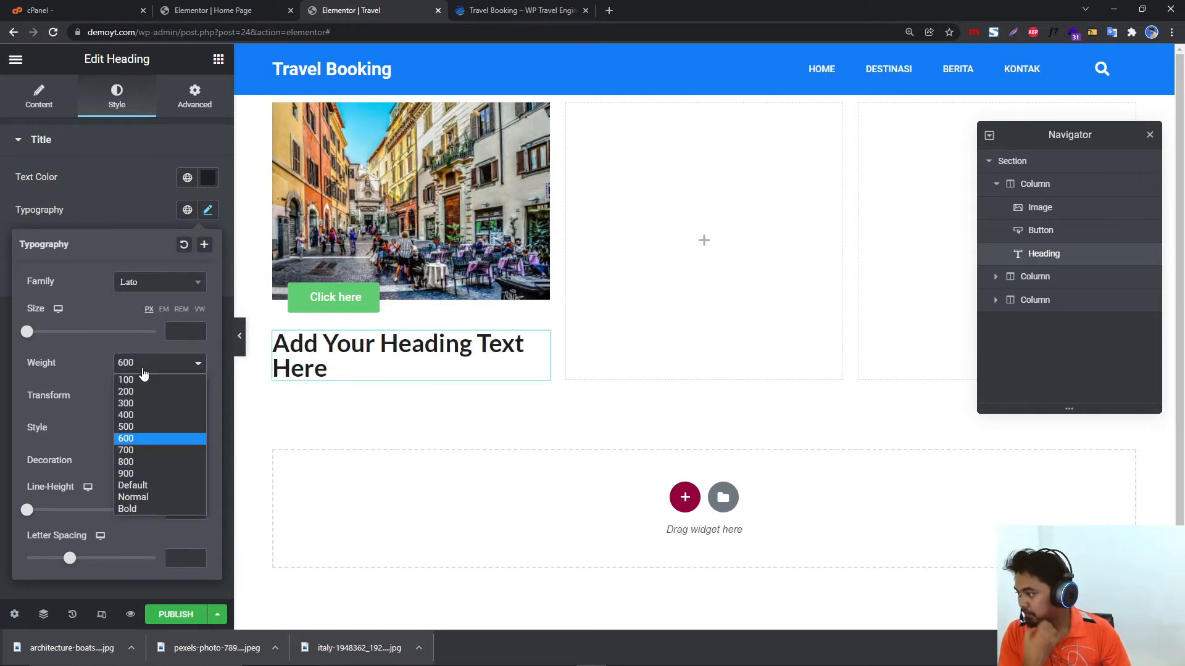
left_click(147, 427)
left_click_drag(31, 335, 39, 334)
left_click(143, 365)
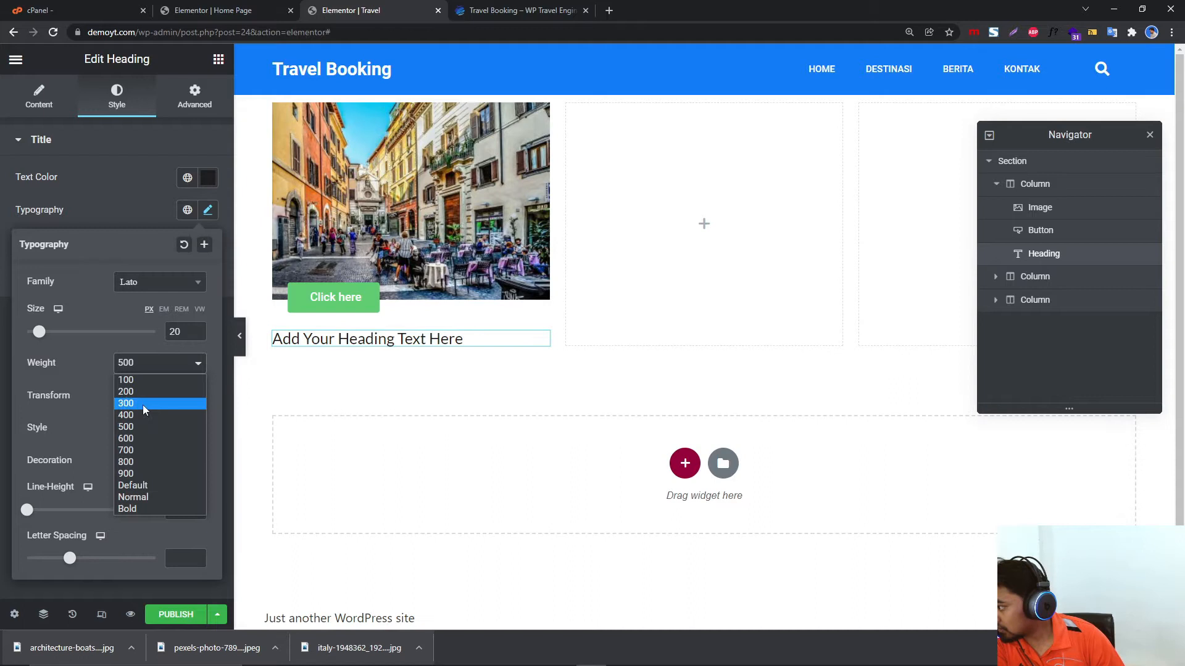
left_click(144, 438)
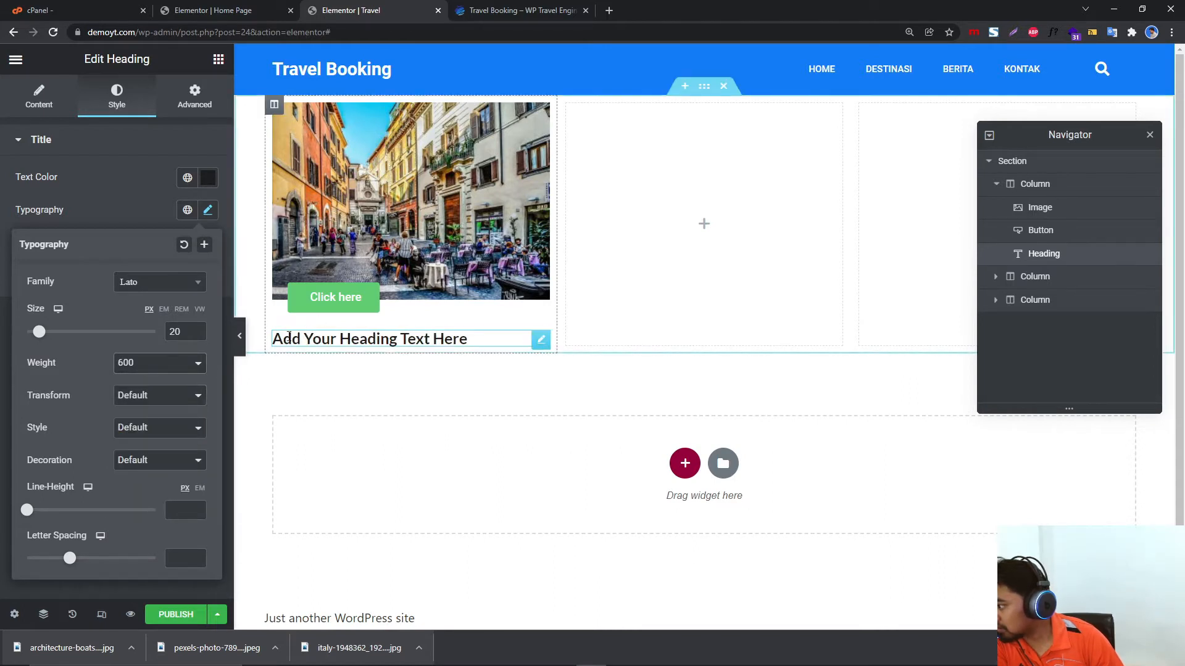
left_click(188, 100)
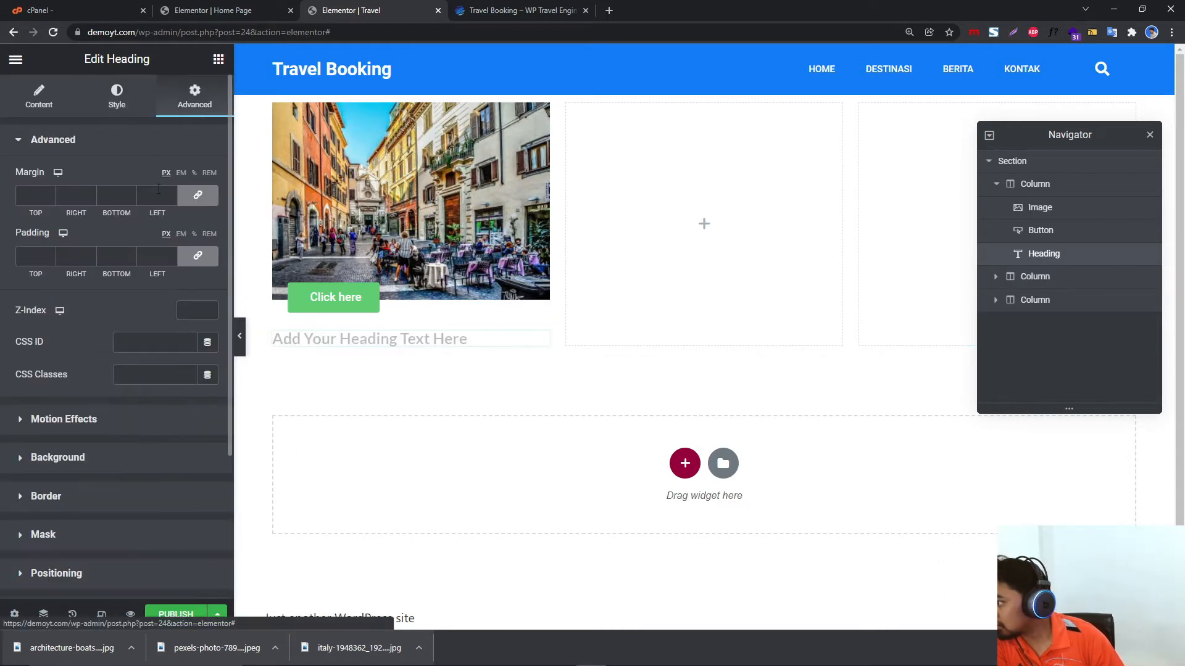
left_click(174, 253)
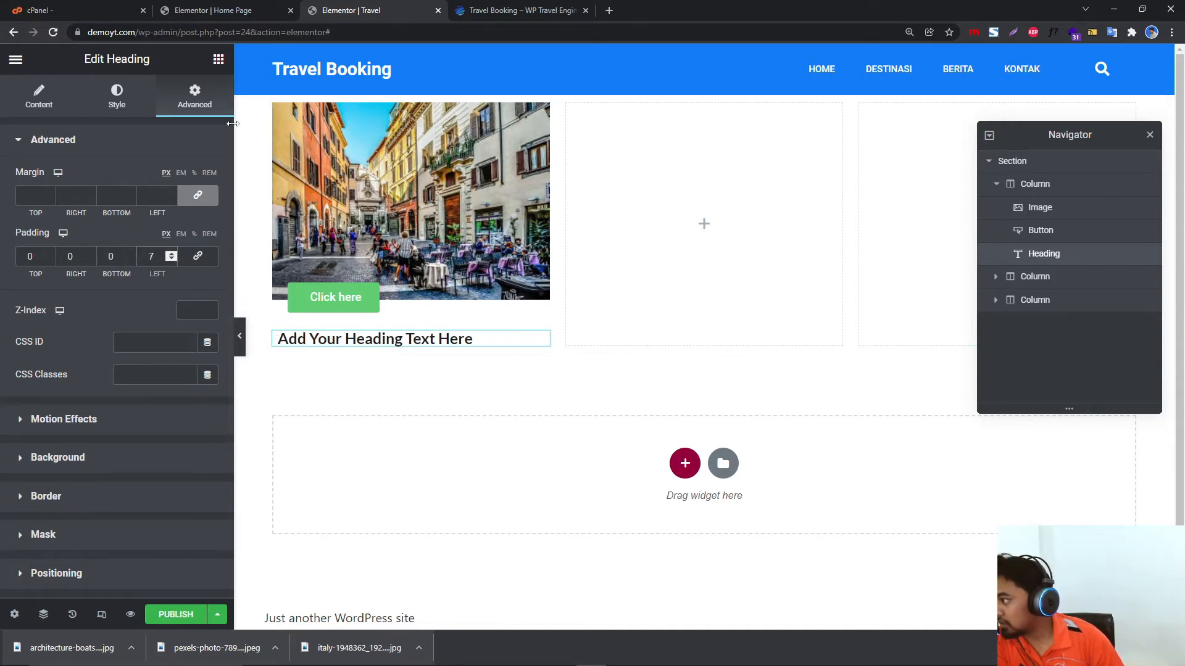
Add an Icon List widget below the heading with the Inline layout and remove List Item #2.
left_click(218, 59)
type("icon")
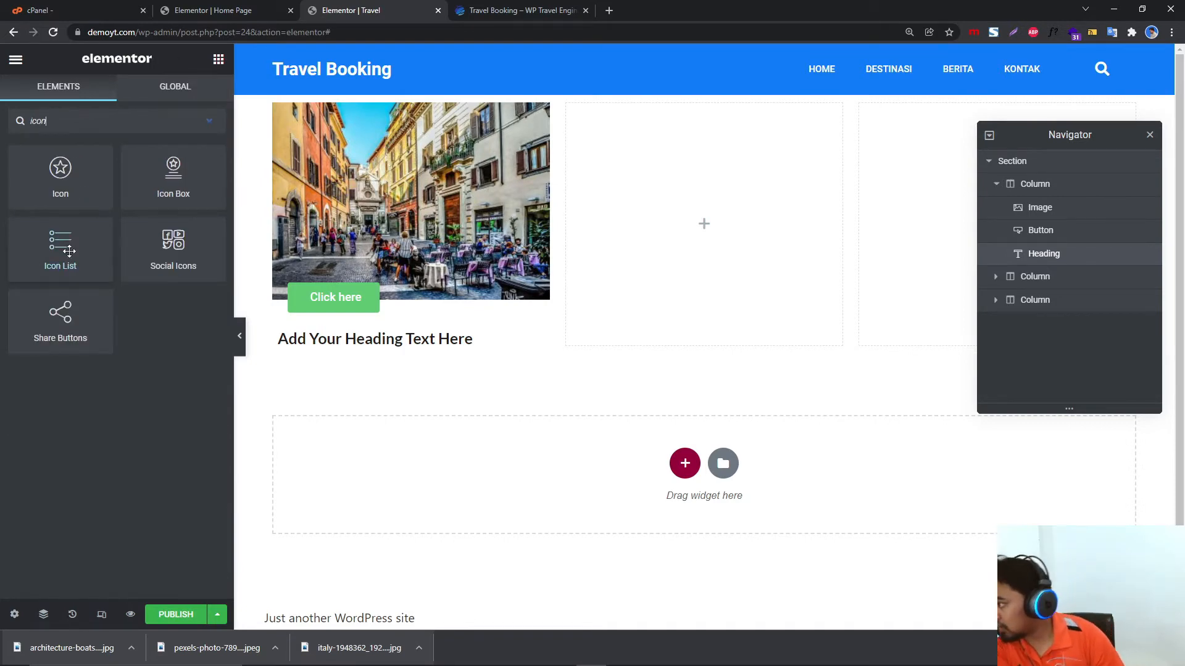
left_click_drag(61, 247, 352, 351)
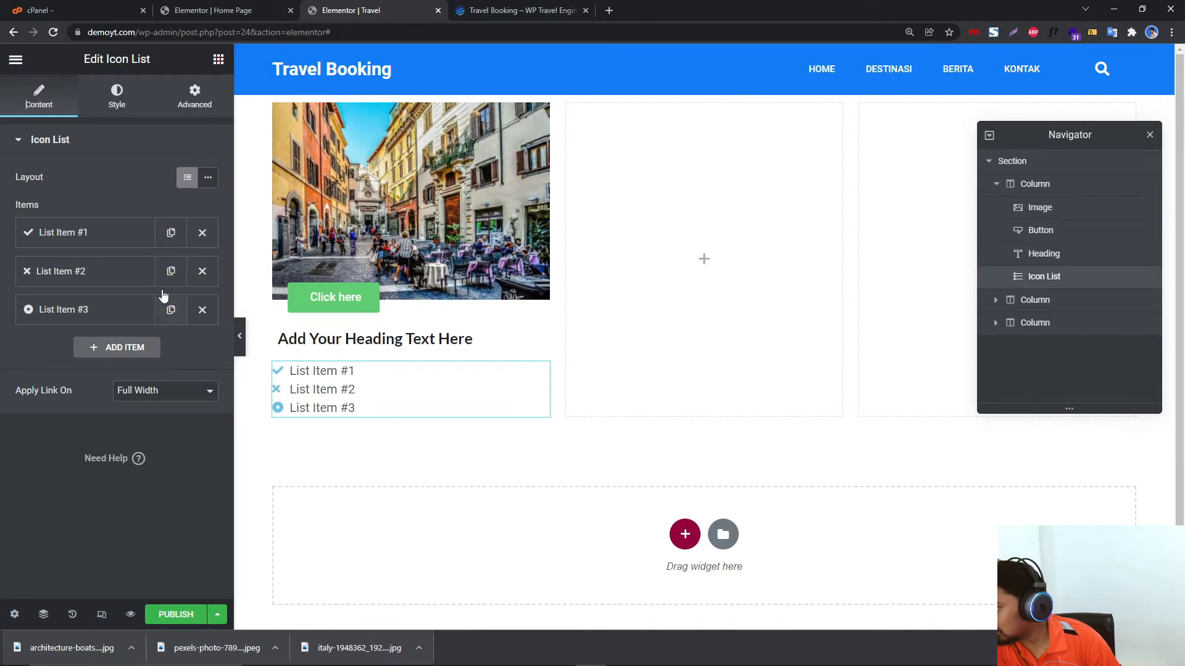
left_click(208, 178)
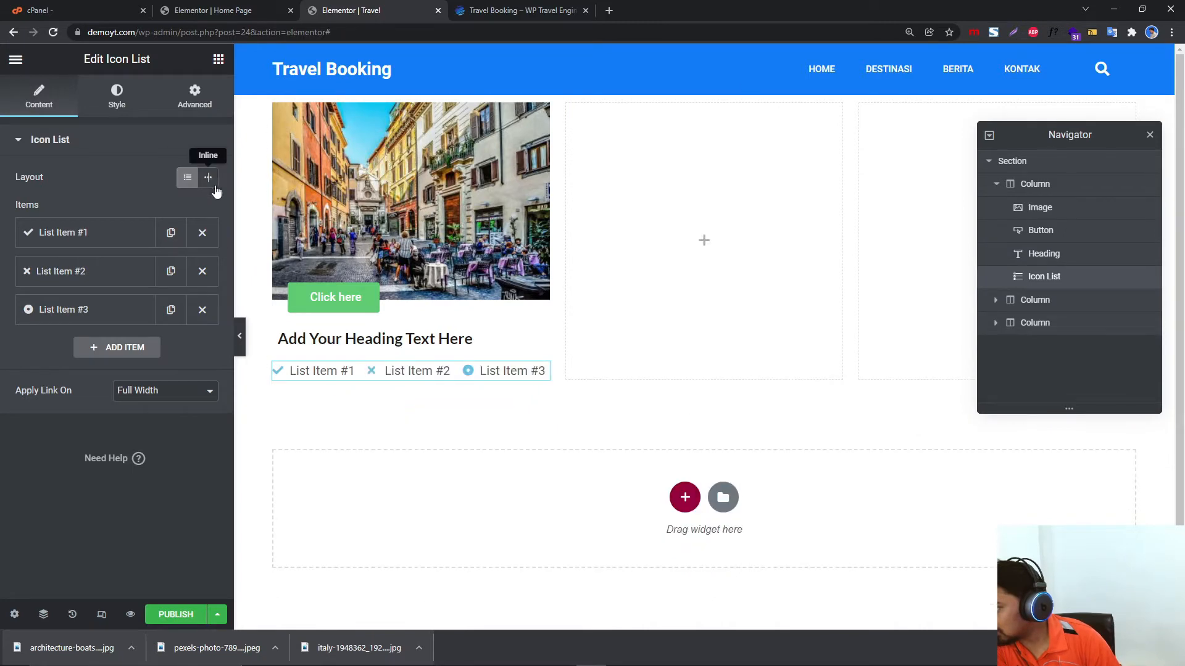
left_click(203, 271)
Check the location icon on the demo's cards and give List Item #1 the map marker icon with the round hole.
left_click(87, 233)
left_click(468, 13)
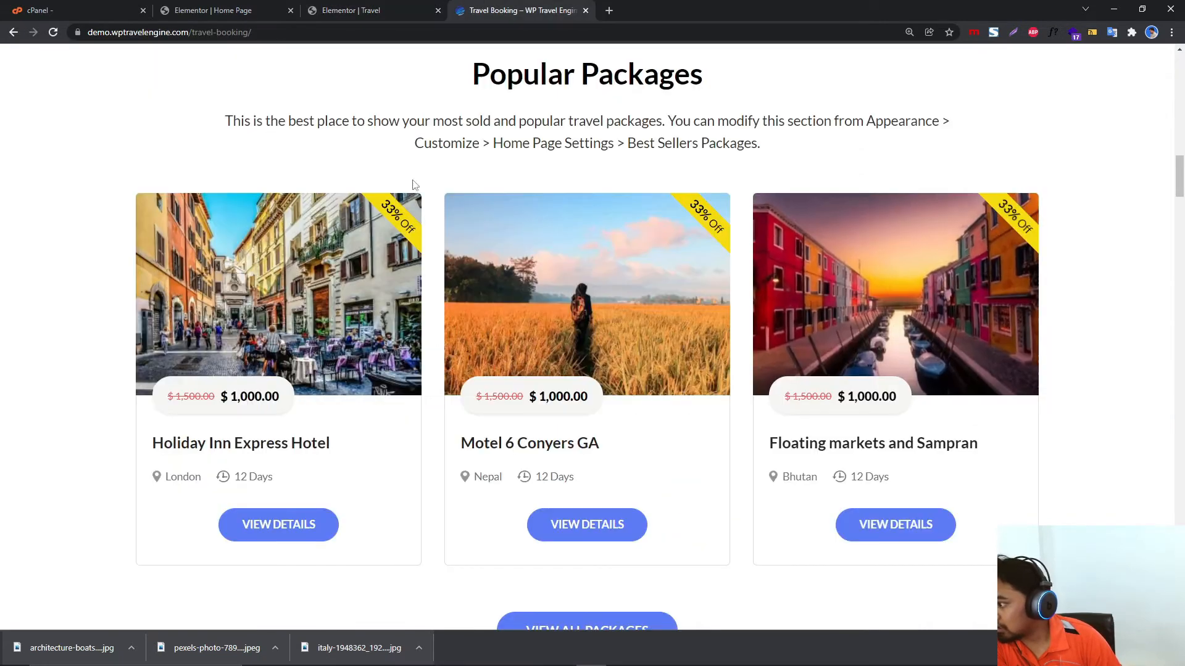
left_click(351, 11)
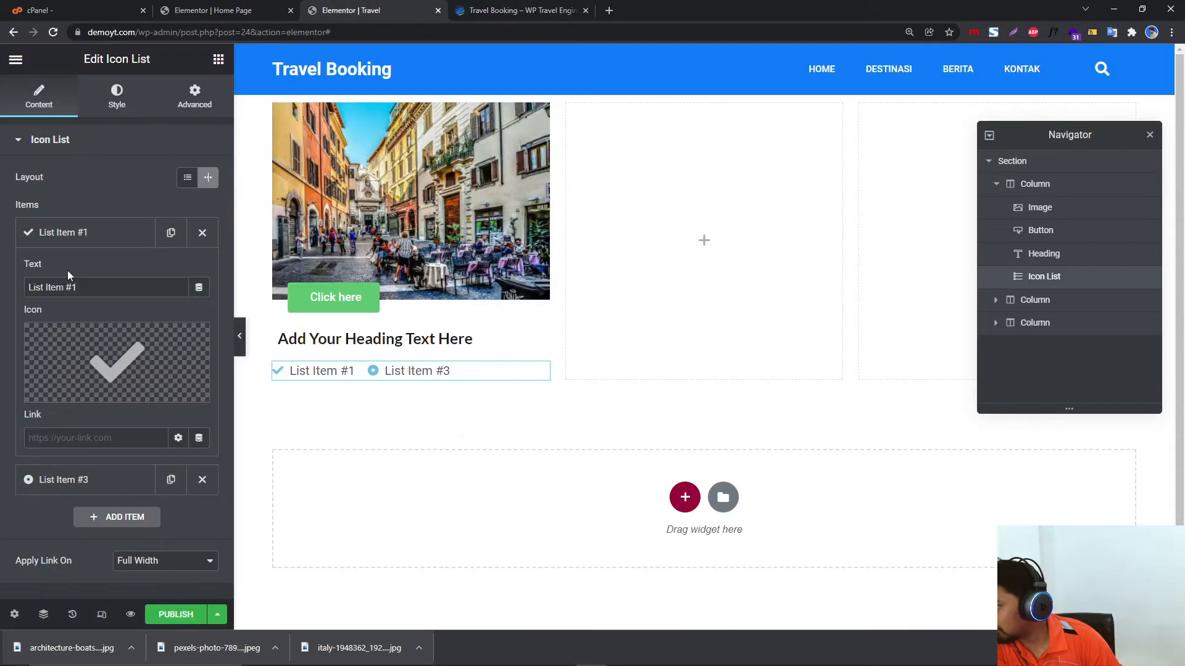
left_click(118, 364)
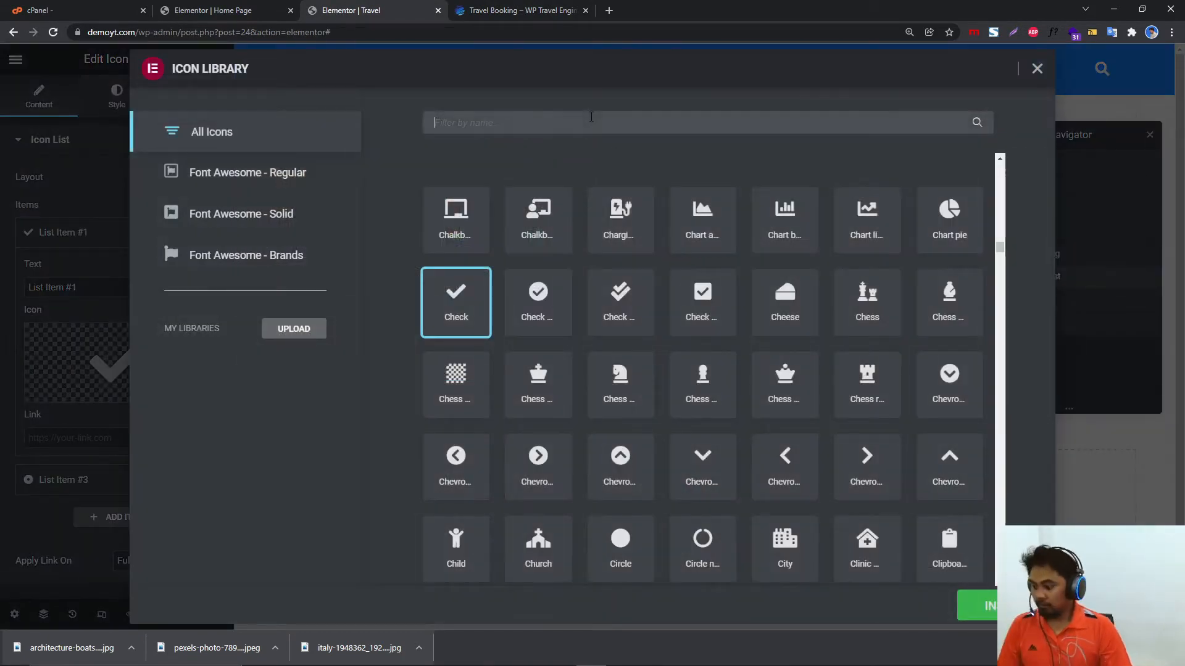
type("map")
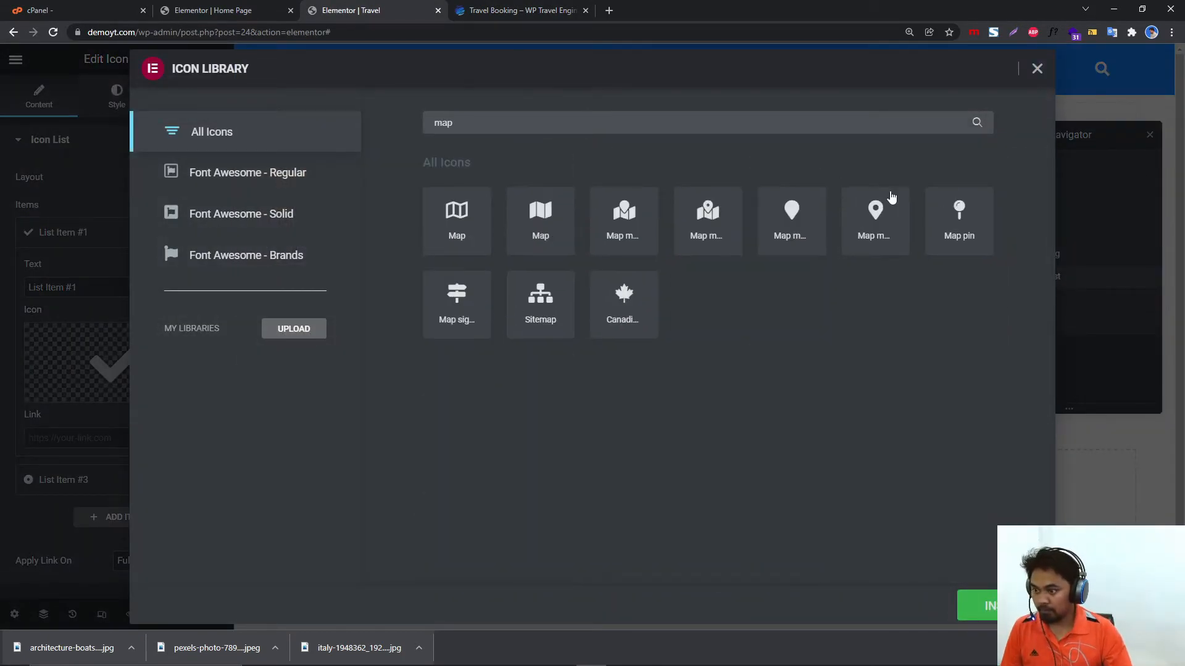
left_click(887, 207)
left_click(975, 605)
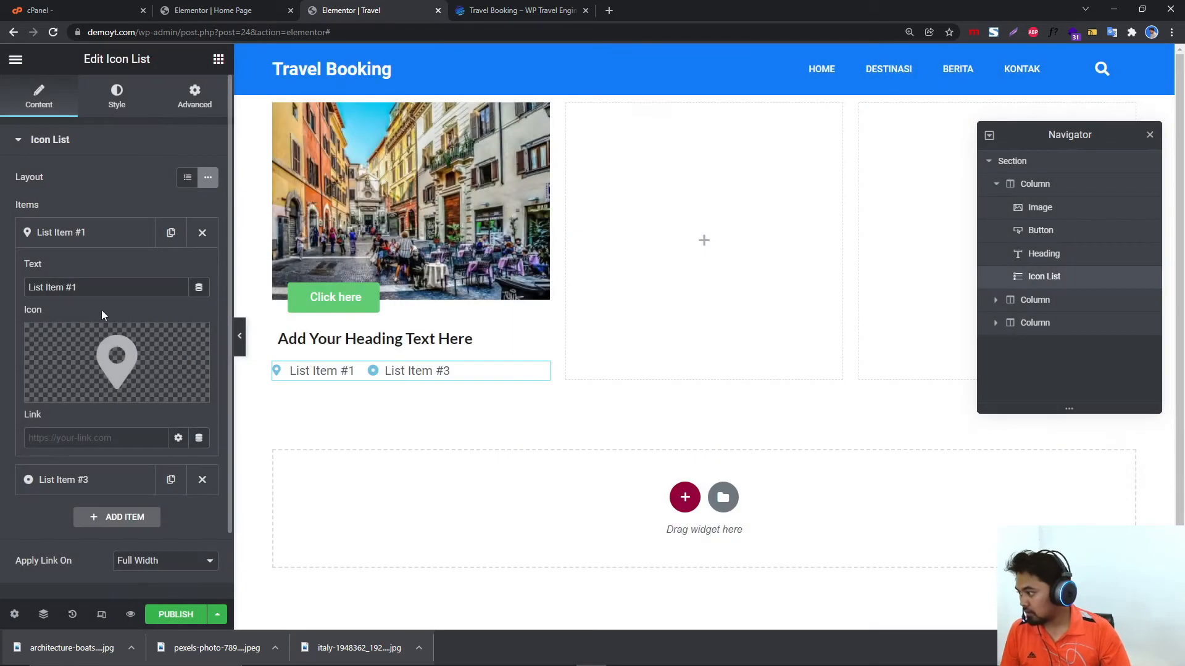
Check the duration icon on the demo's cards and search the icon library for "time" for List Item #3.
left_click(522, 11)
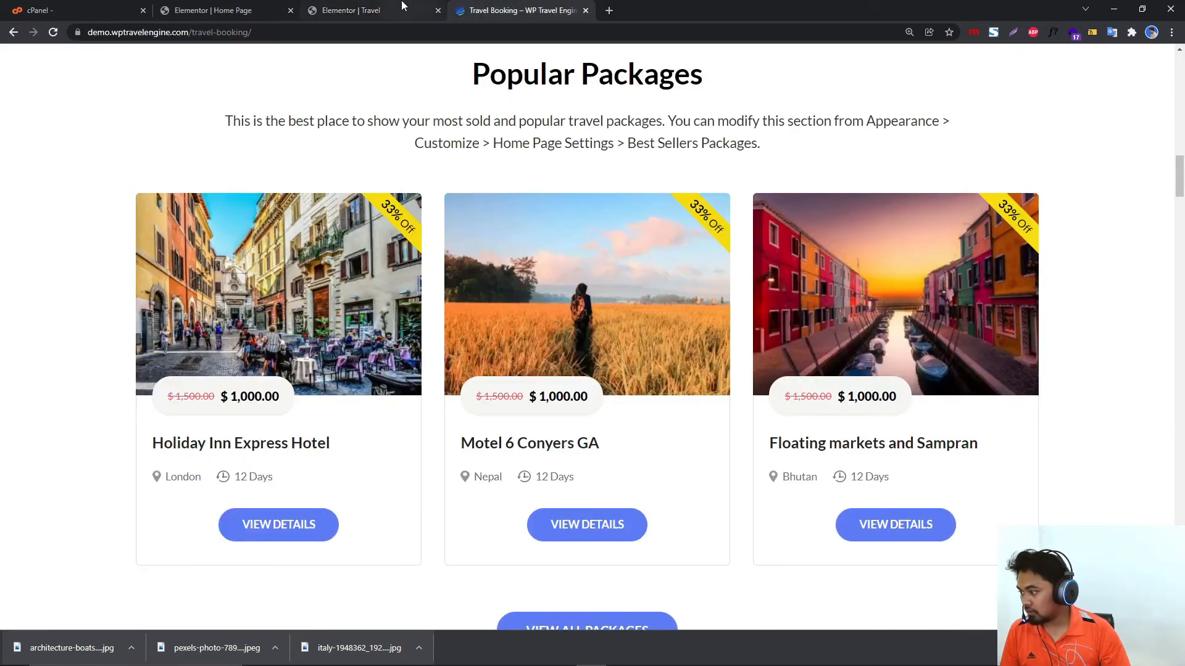
left_click(382, 10)
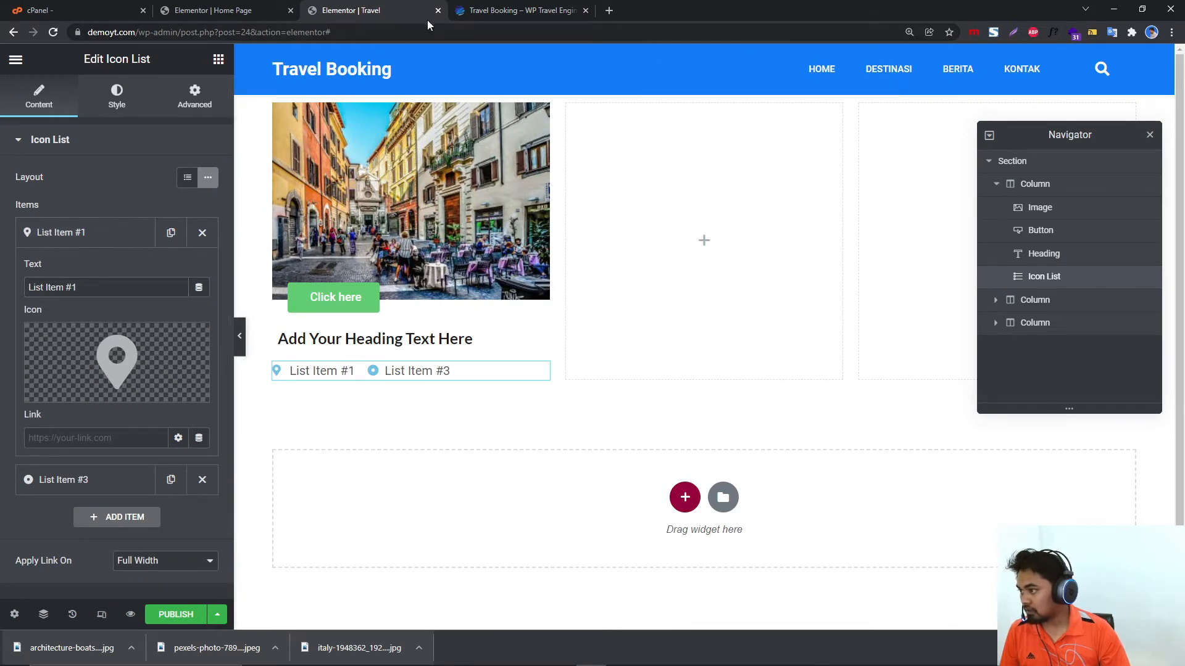
left_click(488, 8)
left_click(408, 10)
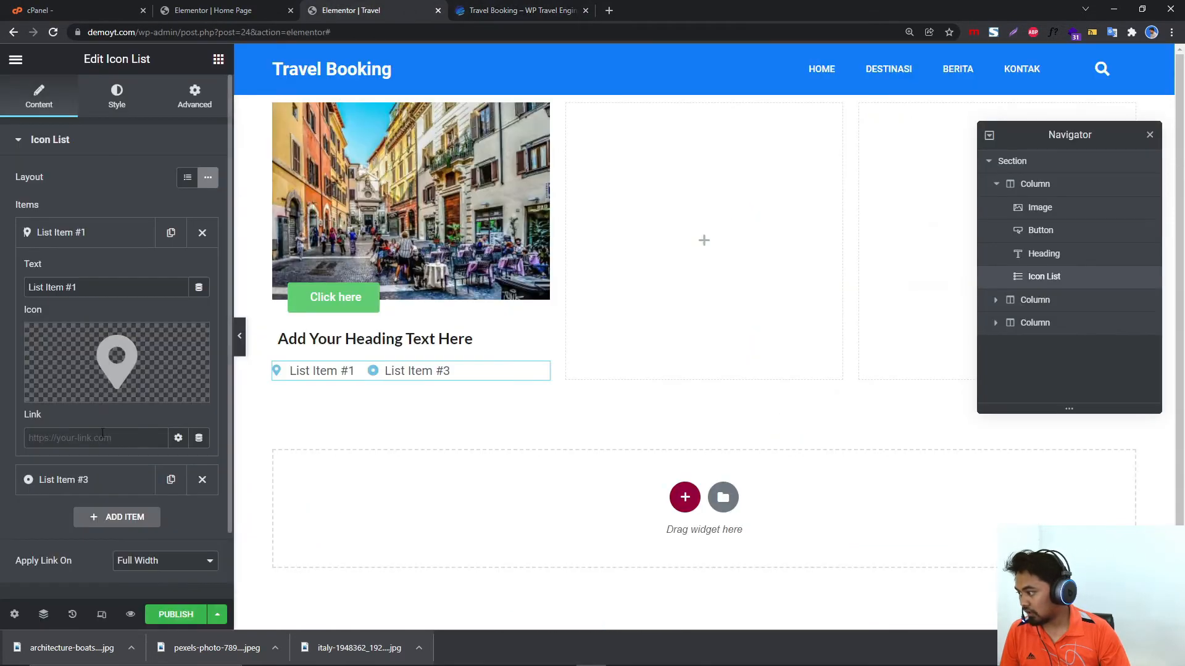
left_click(95, 480)
left_click(59, 432)
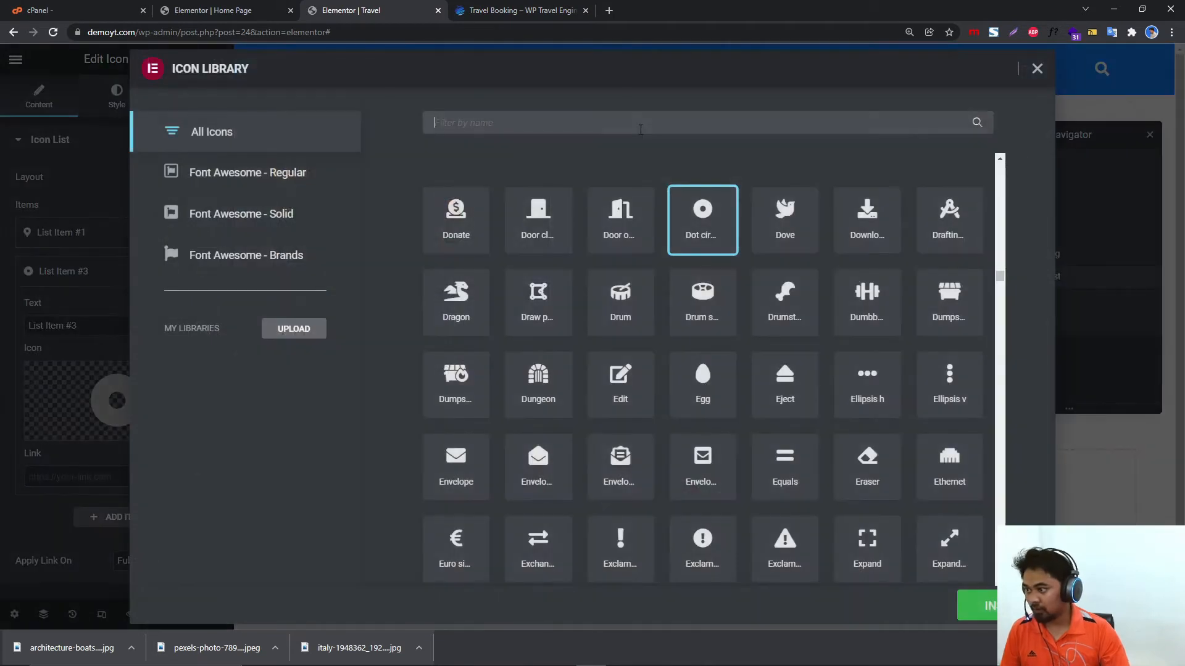
type("time")
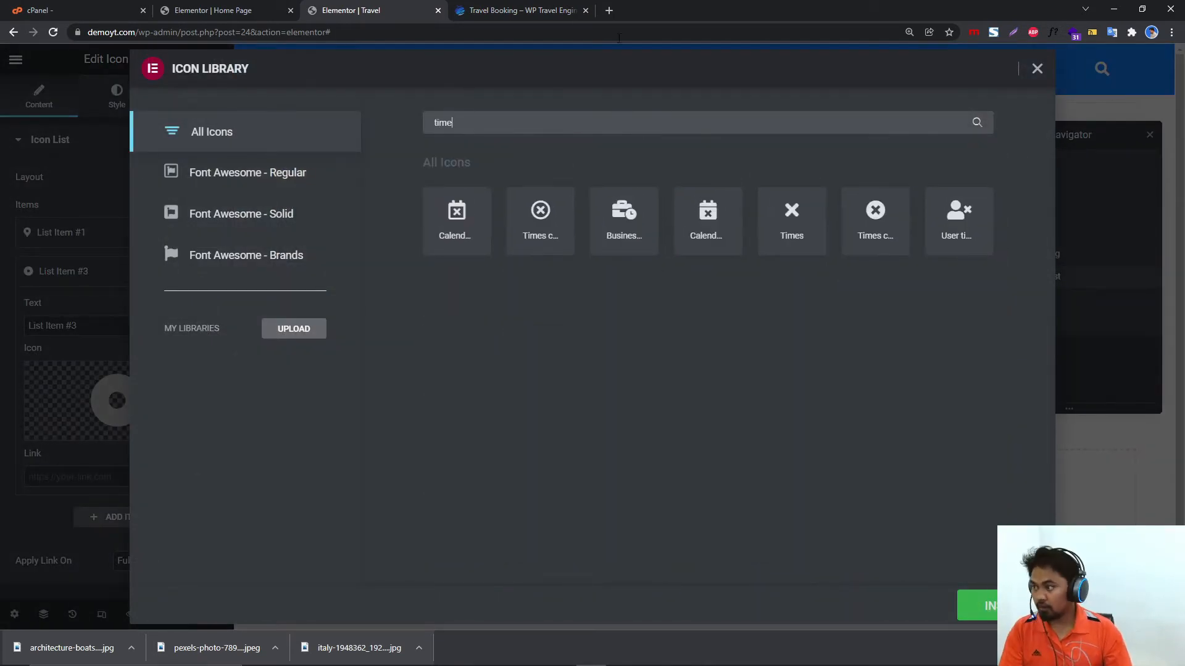
Inspect the clock icon beside "12 Days" on the demo's first card and widen the element markup view.
left_click(522, 9)
right_click(224, 473)
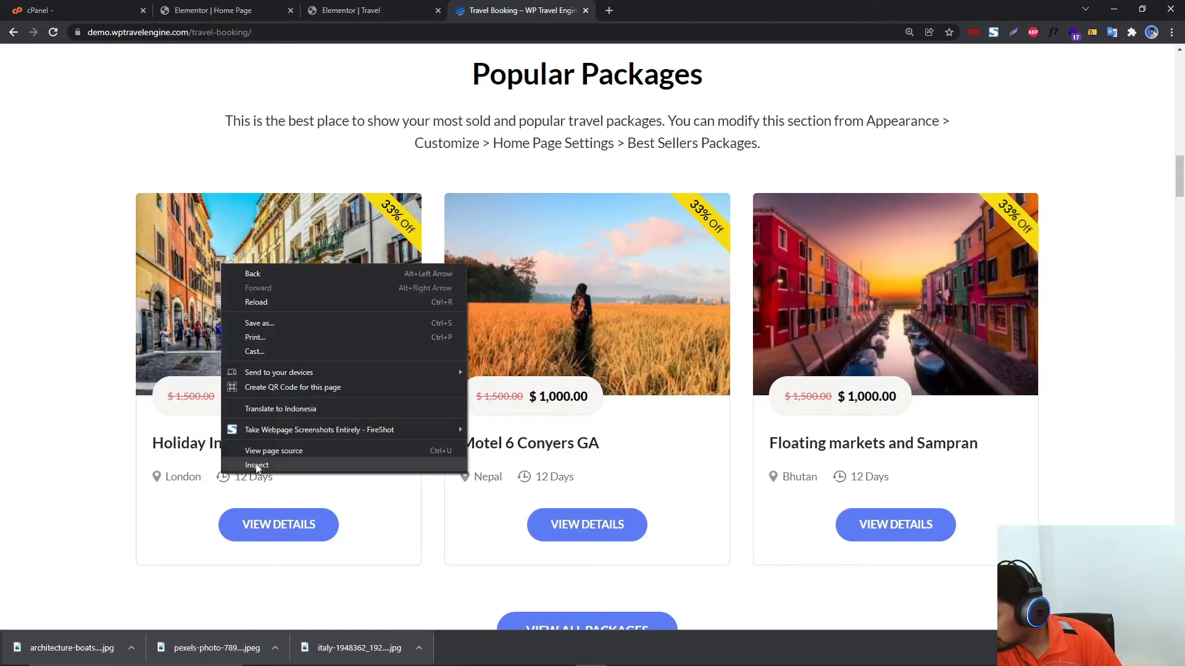
left_click(257, 466)
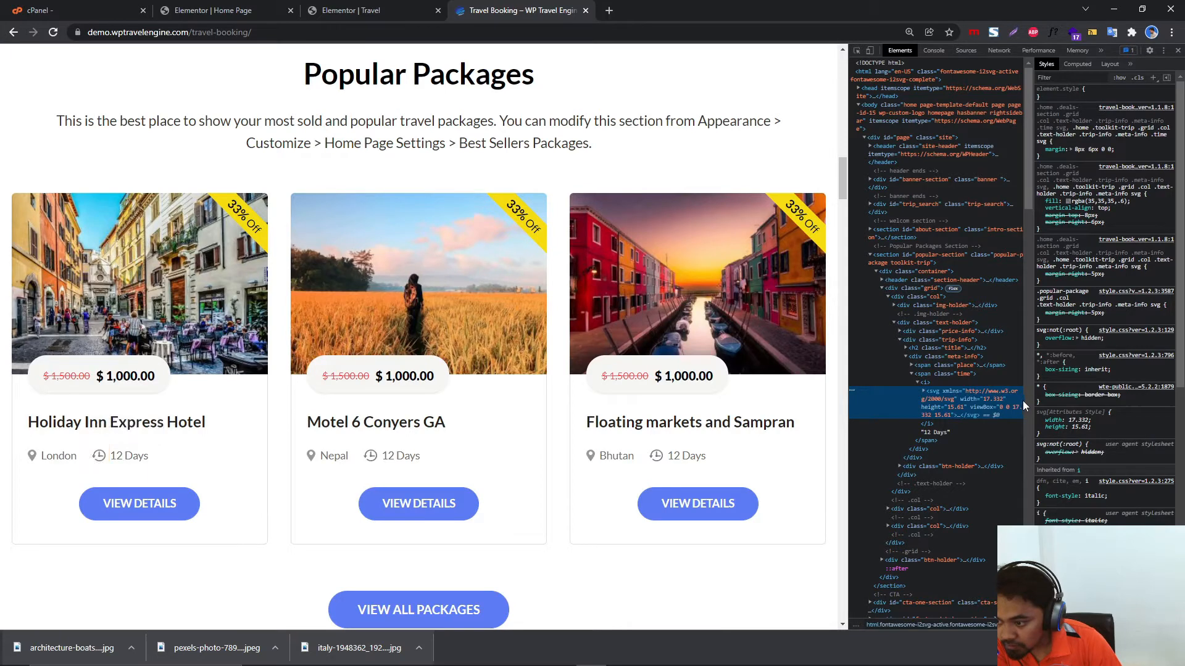
left_click_drag(1034, 115, 1136, 116)
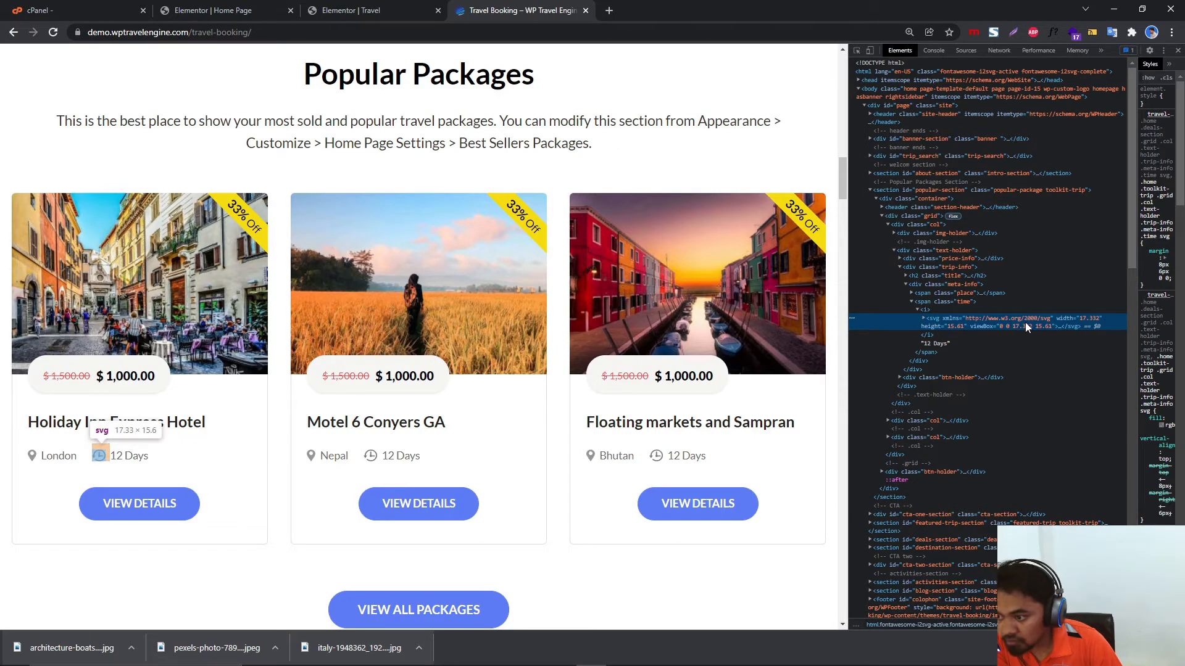
Clear the icon library search and give List Item #3 the outlined Clock icon.
left_click(364, 7)
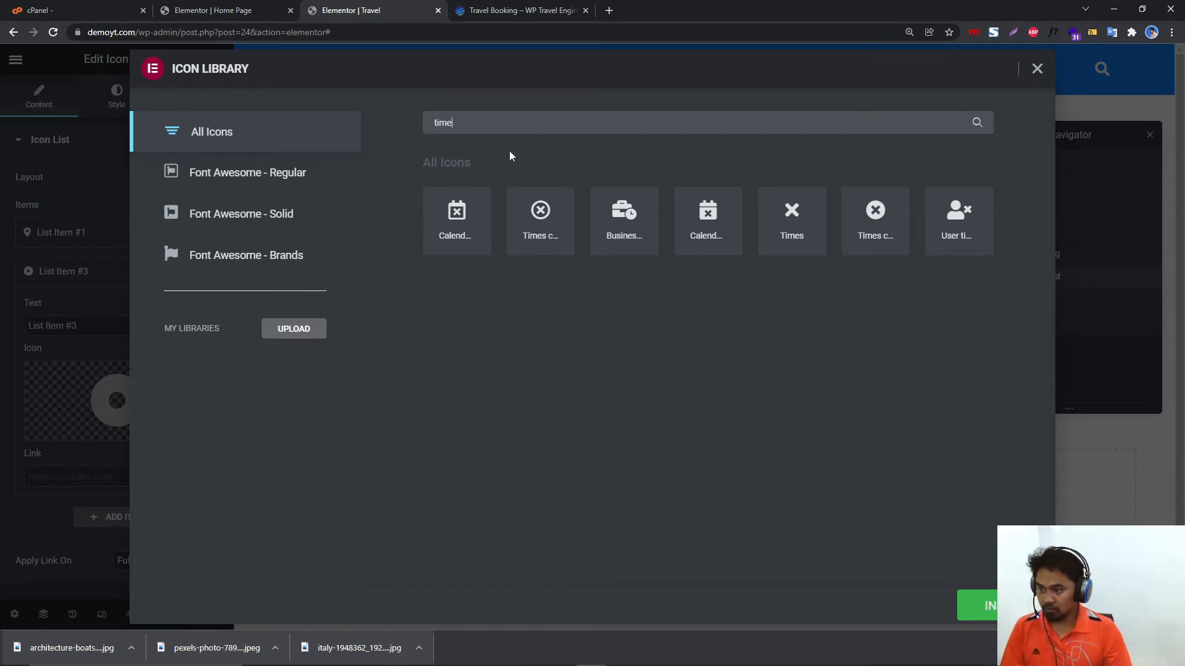
key("BackSpace")
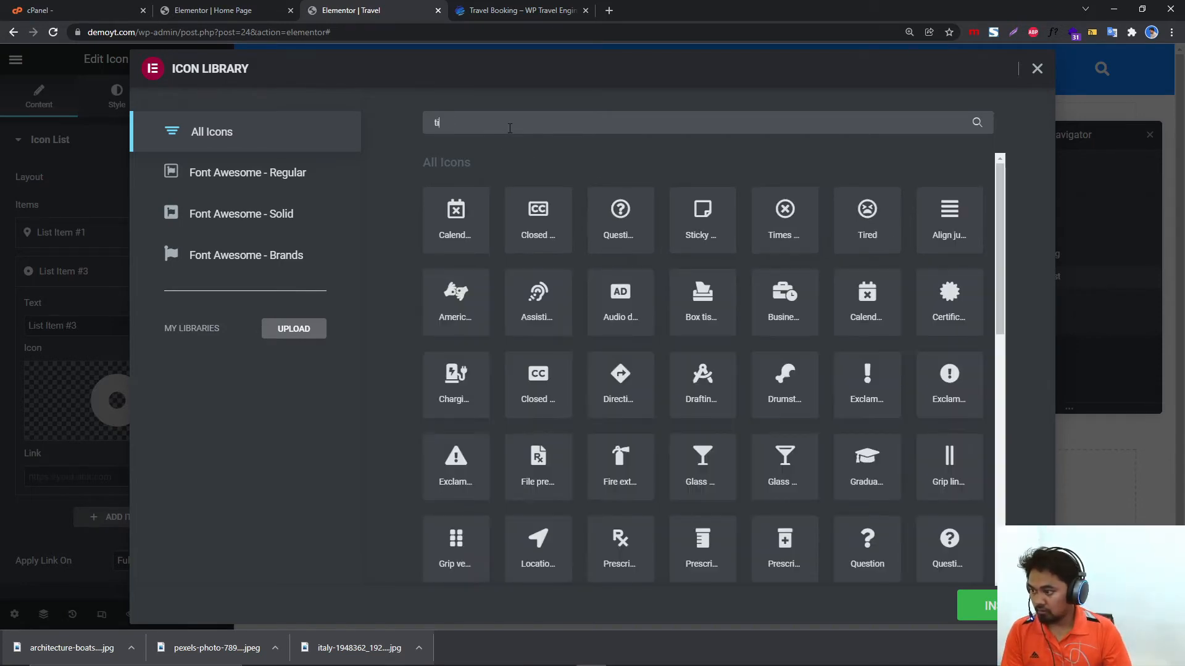
key("BackSpace")
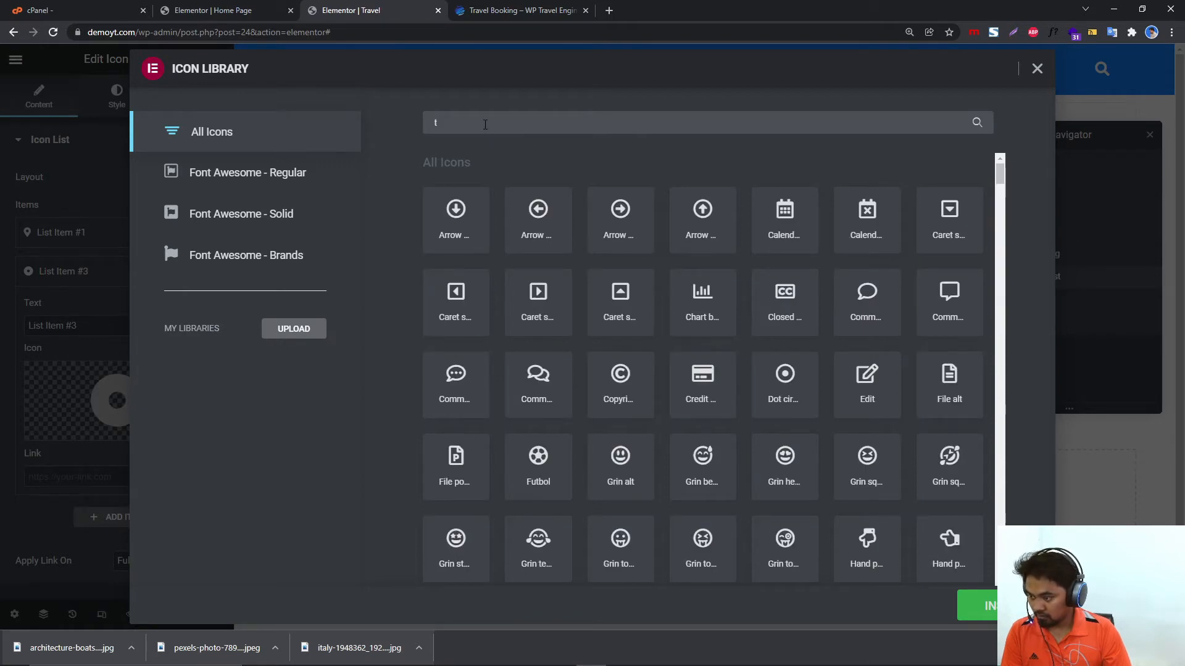
key("BackSpace")
scroll(716, 334, "down", 2)
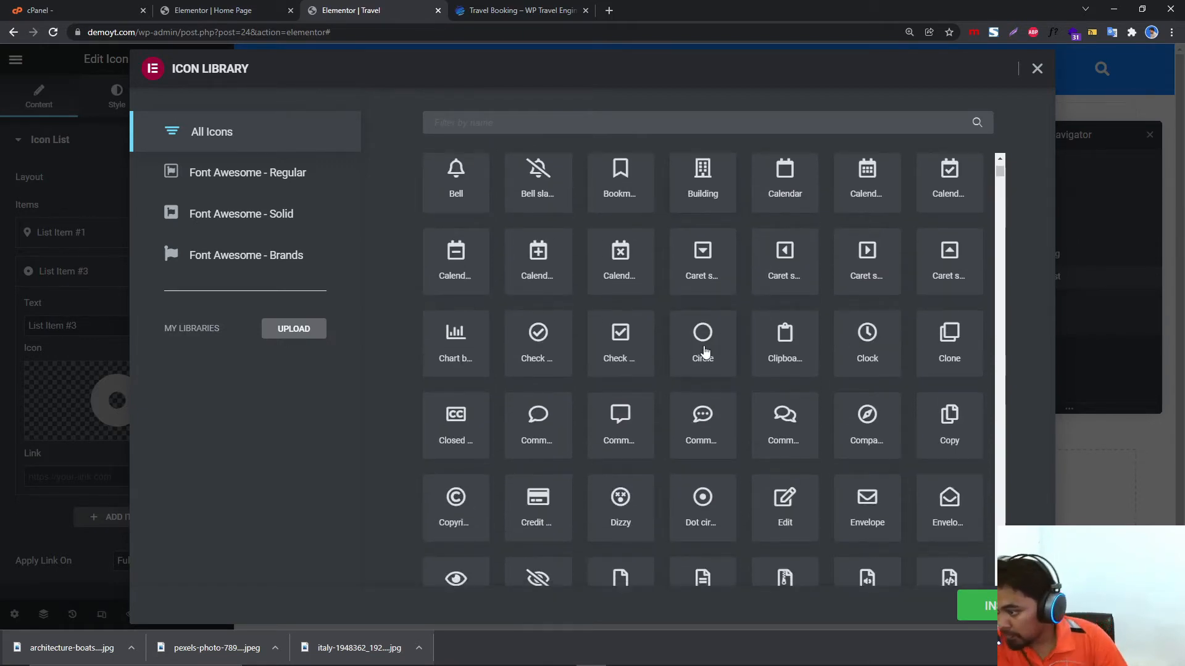
left_click(852, 358)
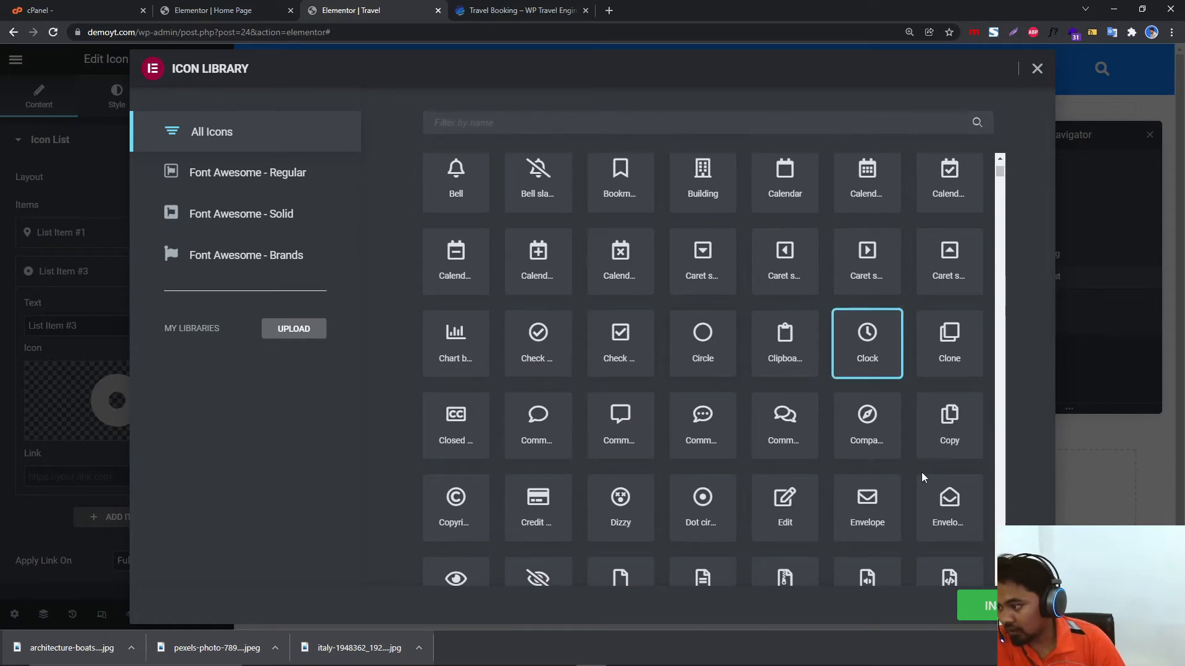
left_click(987, 606)
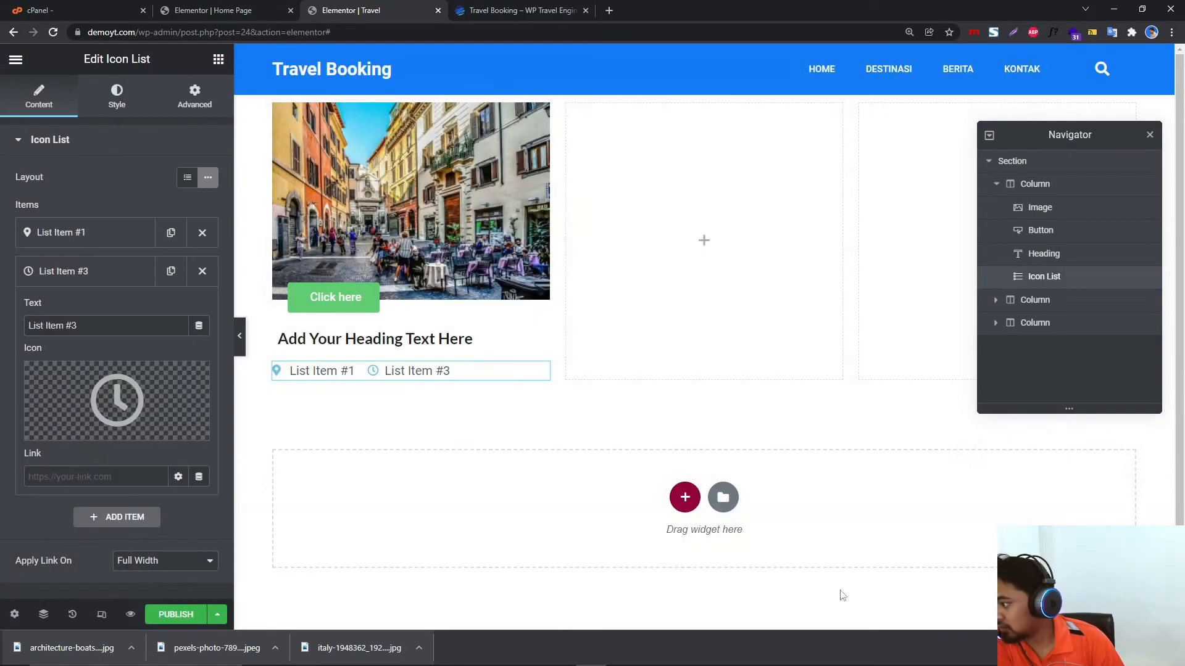
Change the icon list's icon colour to dark grey.
left_click(120, 110)
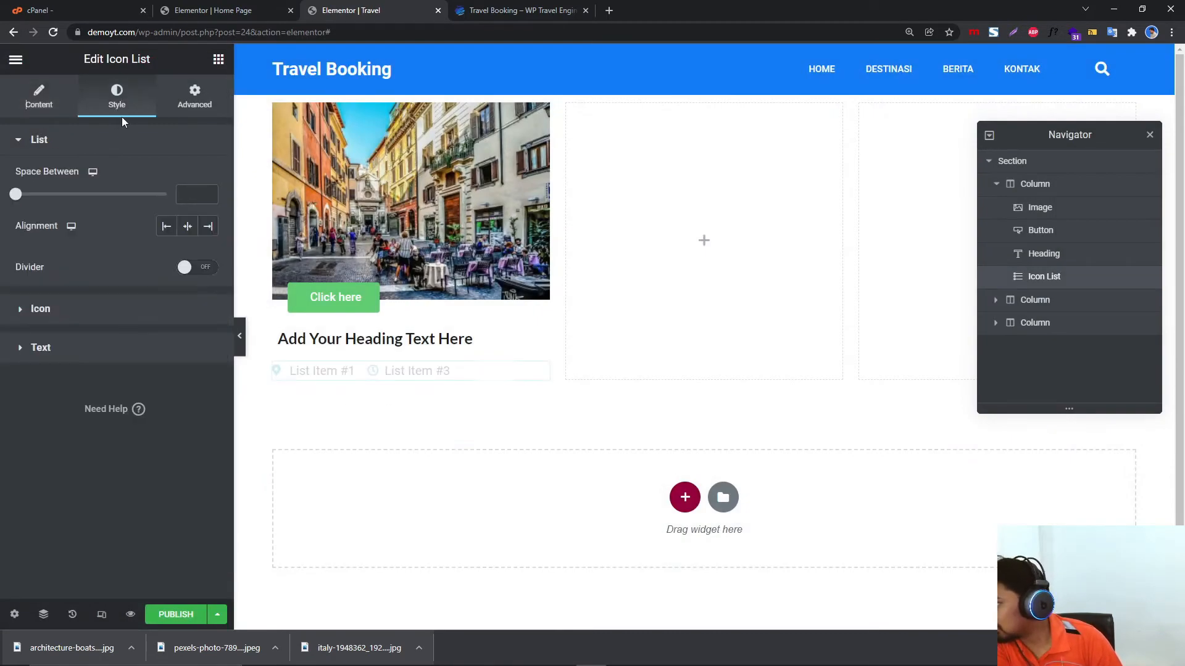
left_click(99, 312)
left_click(208, 215)
left_click_drag(94, 358, 27, 344)
left_click(79, 179)
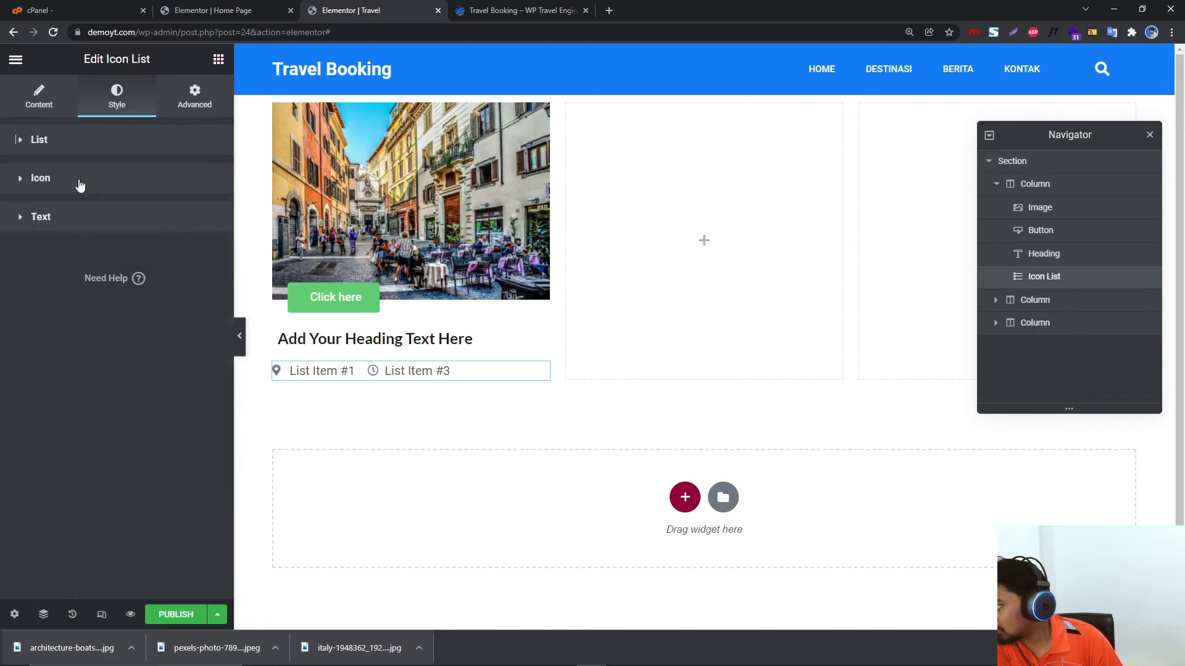
left_click(59, 138)
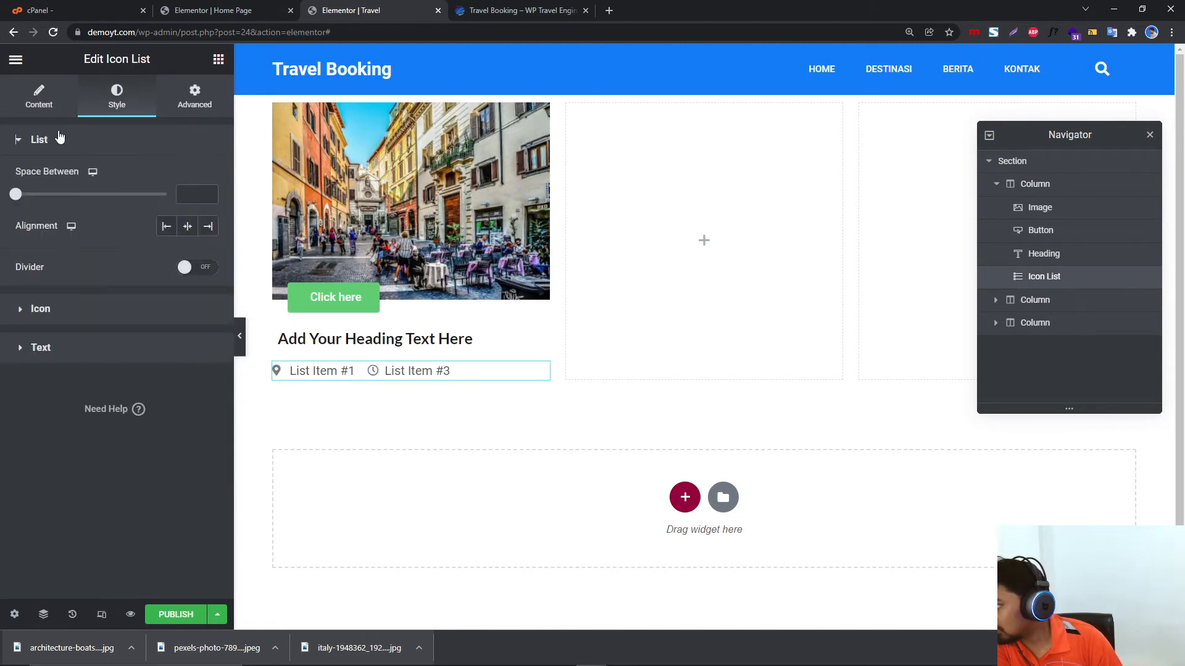
Set the icon list's text typography to the Lato font family with weight 500.
left_click(114, 350)
left_click(207, 368)
left_click(144, 445)
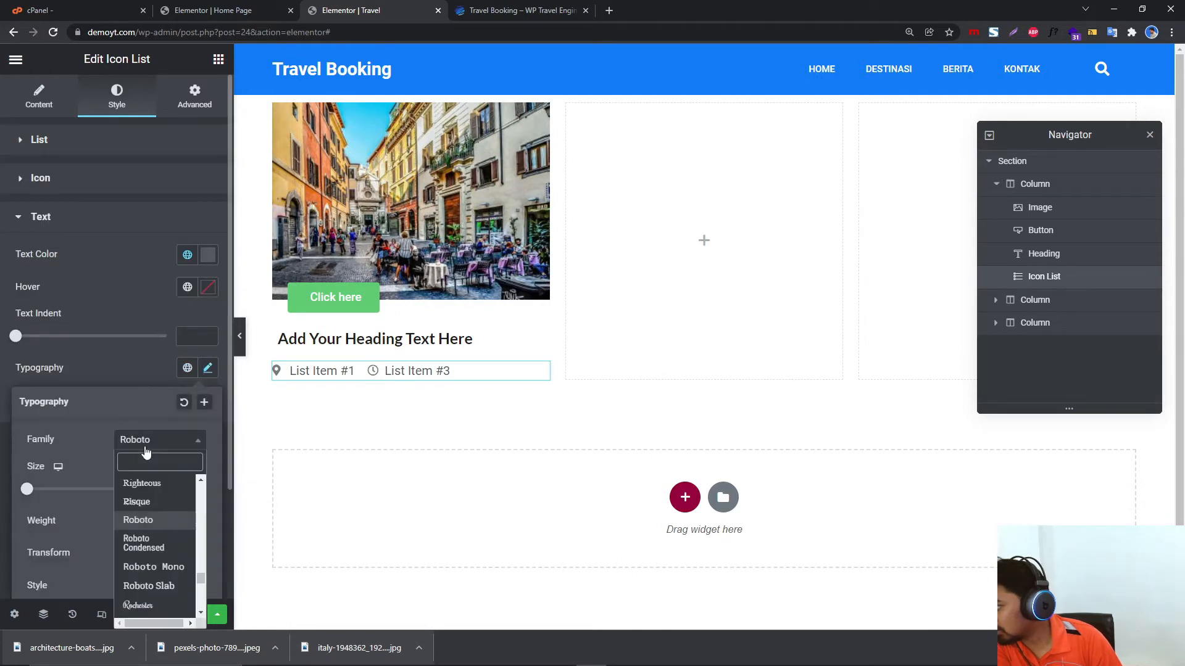
left_click(145, 447)
left_click(136, 448)
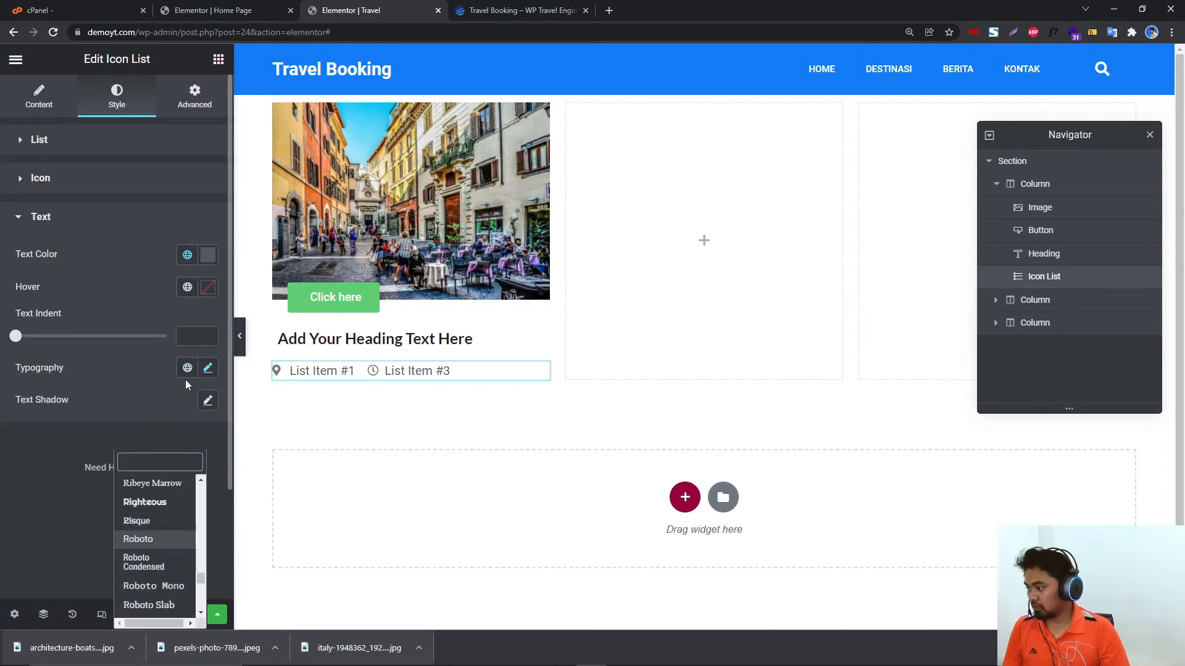
left_click(206, 369)
left_click(142, 444)
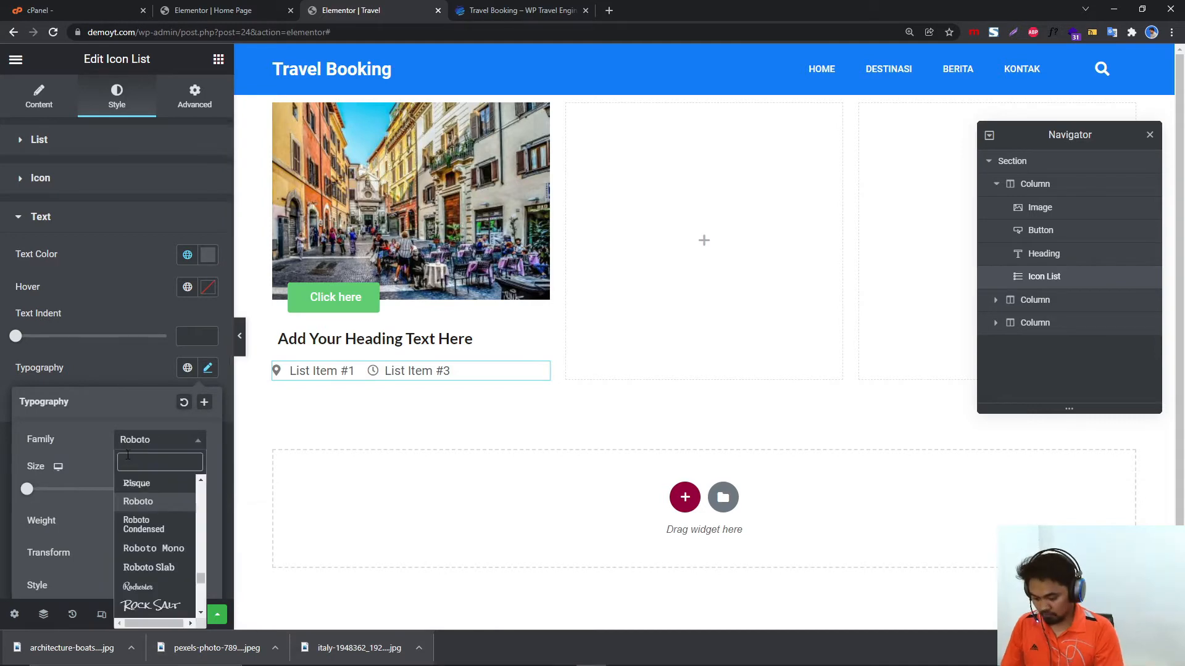
type("lato")
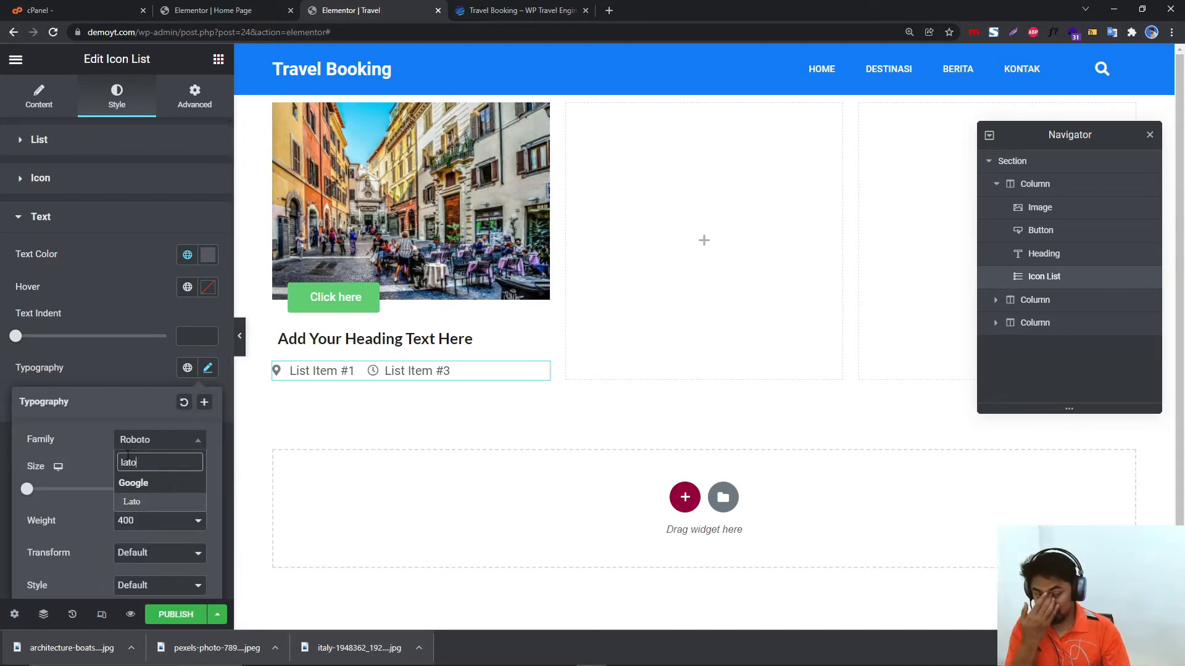
left_click(143, 501)
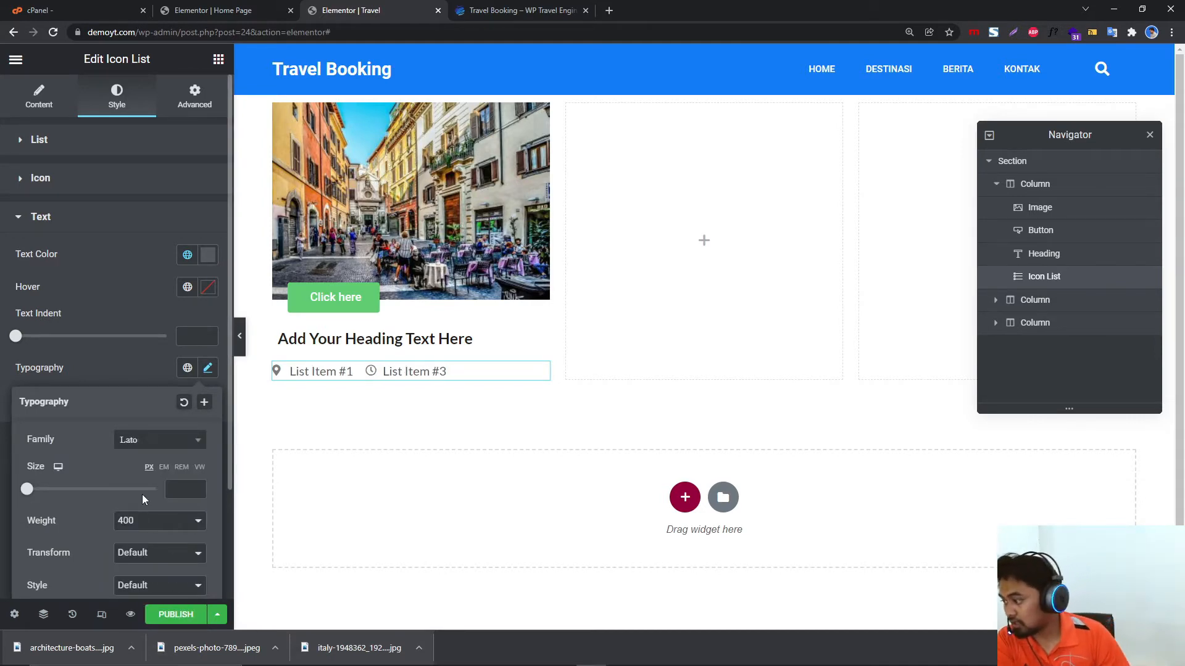
left_click(156, 522)
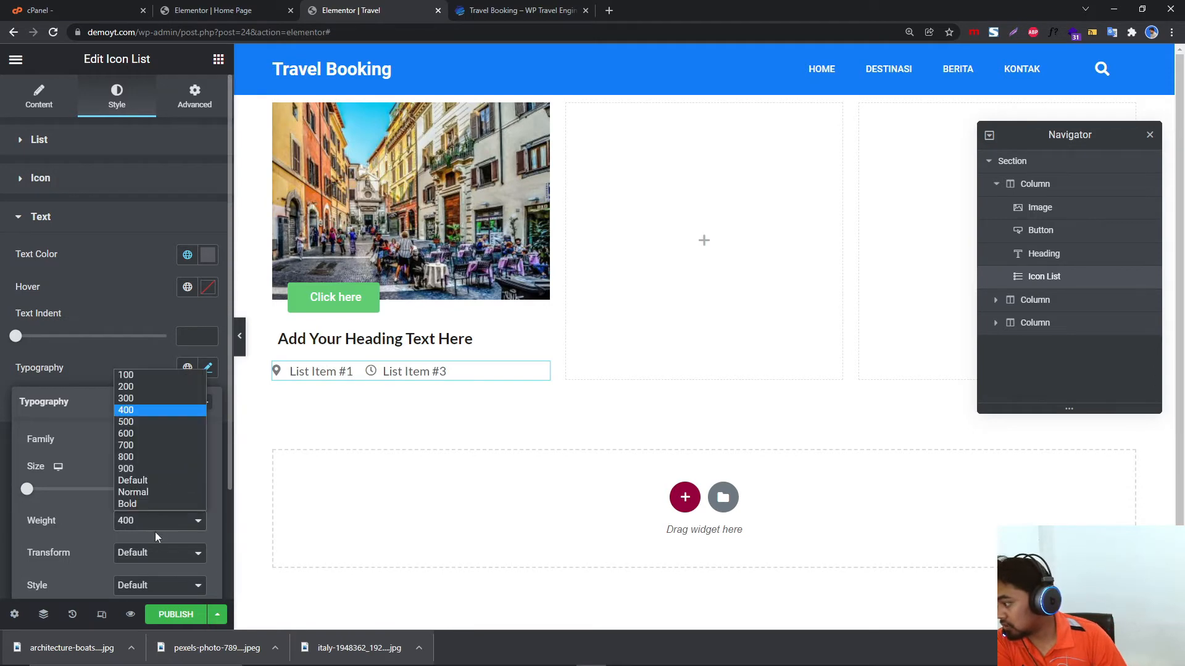
left_click(135, 424)
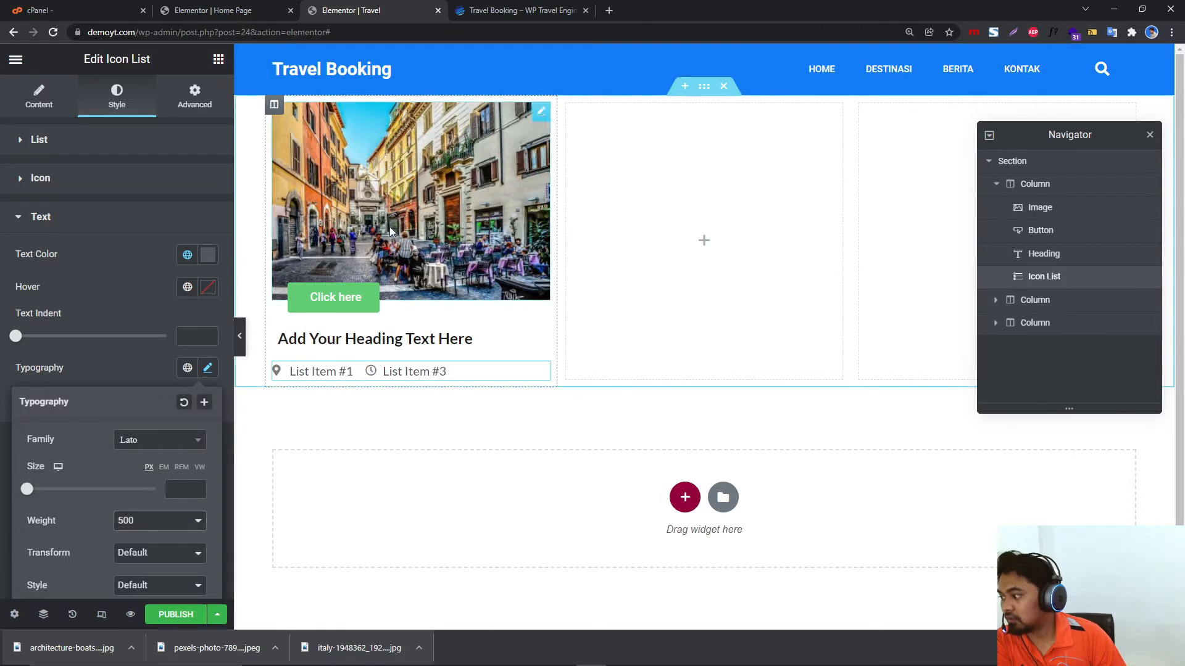
Check the button on the demo's cards and add a centre-aligned Button widget below the icon list.
left_click(488, 10)
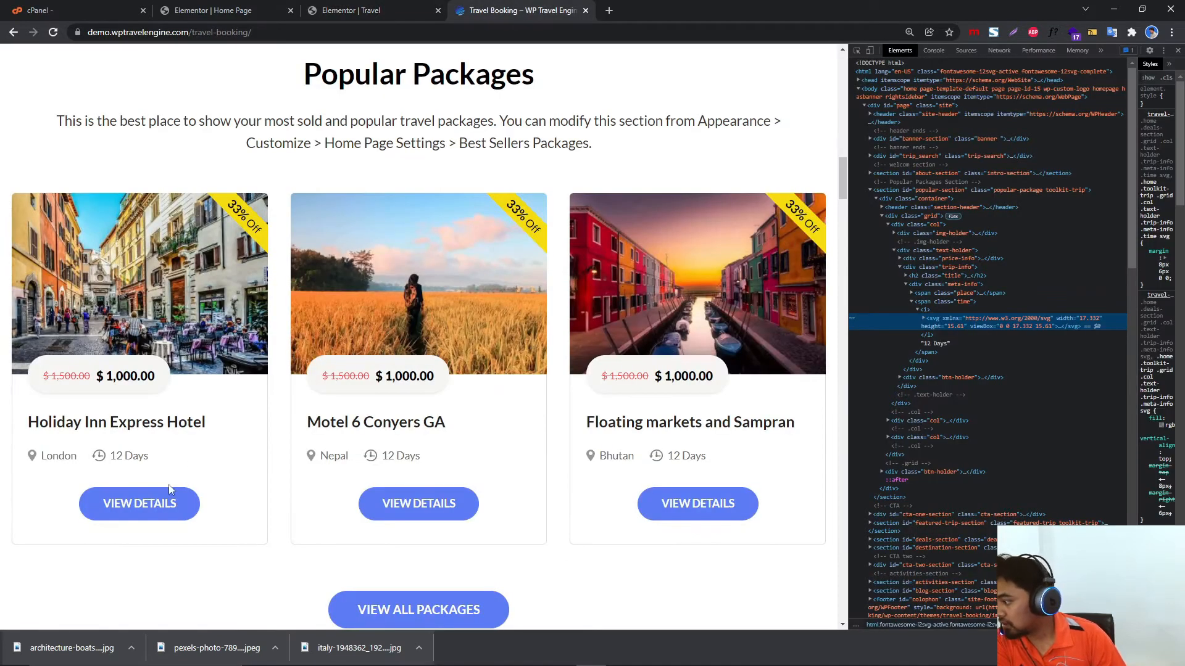
left_click(336, 10)
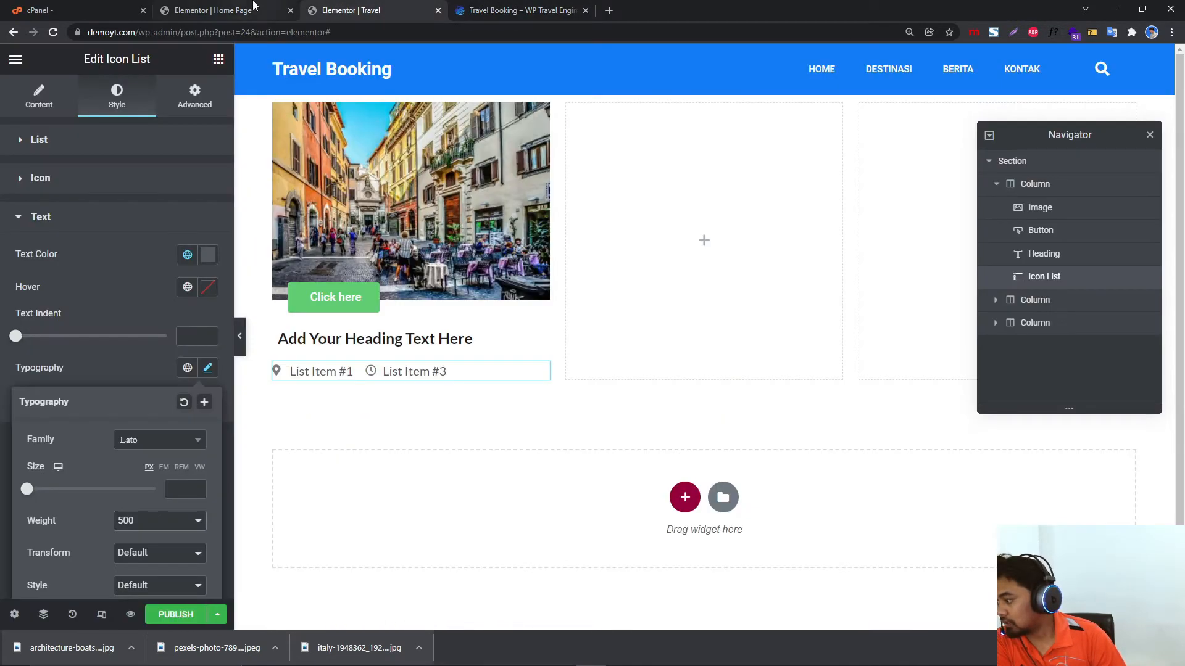
left_click(219, 58)
scroll(153, 499, "down", 3)
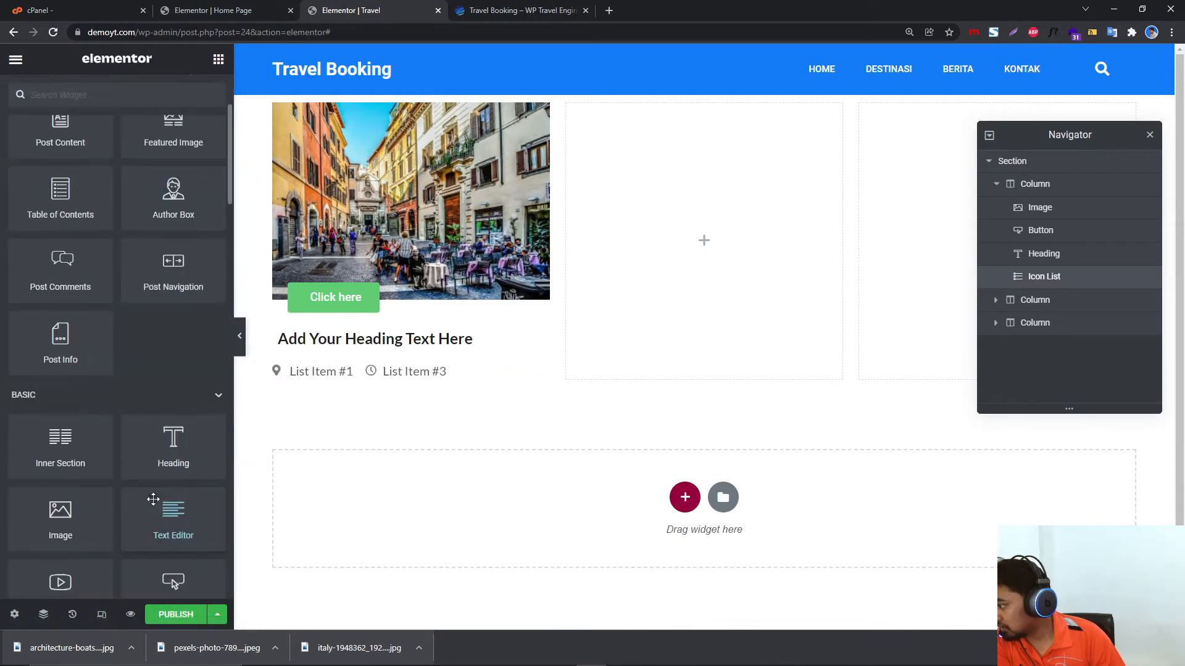
scroll(154, 503, "down", 1)
left_click_drag(173, 515, 420, 386)
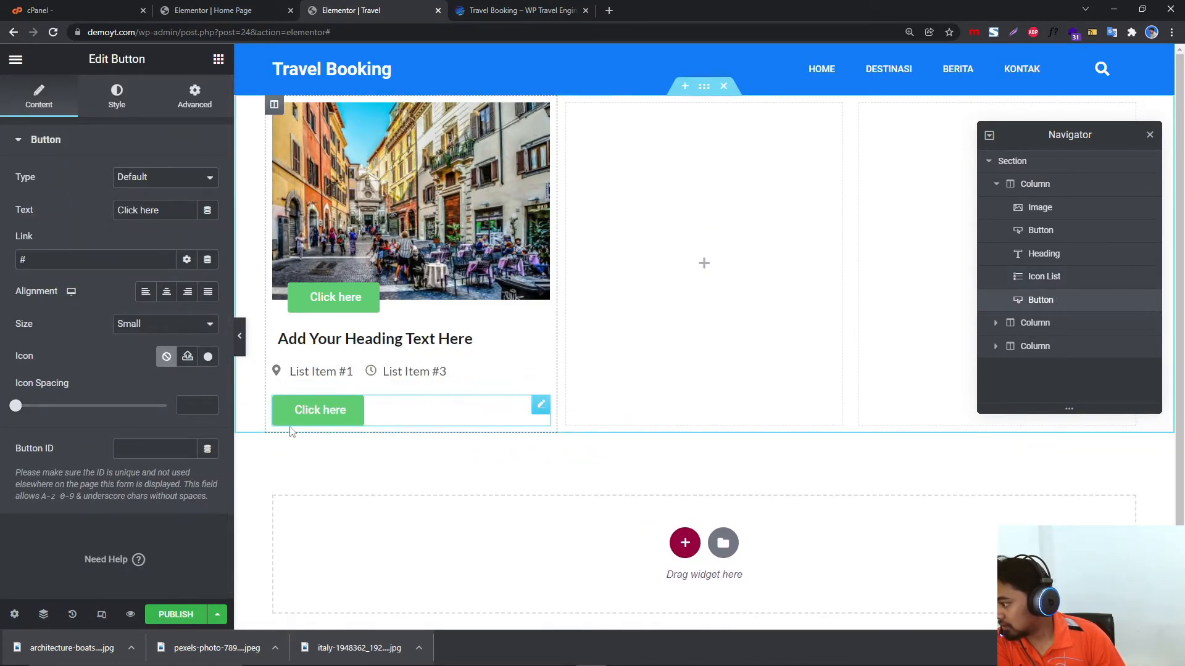
left_click(166, 291)
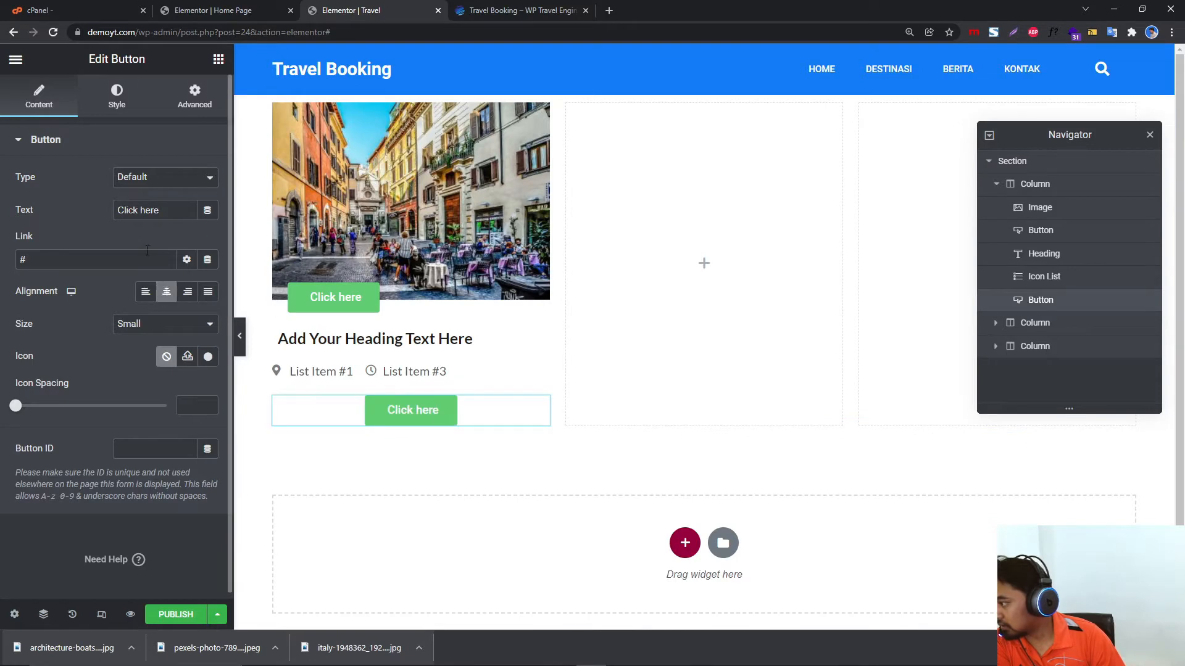
Set the lower button's background to the blue New Global Color and its border radius to 13 px.
left_click(117, 98)
left_click(194, 338)
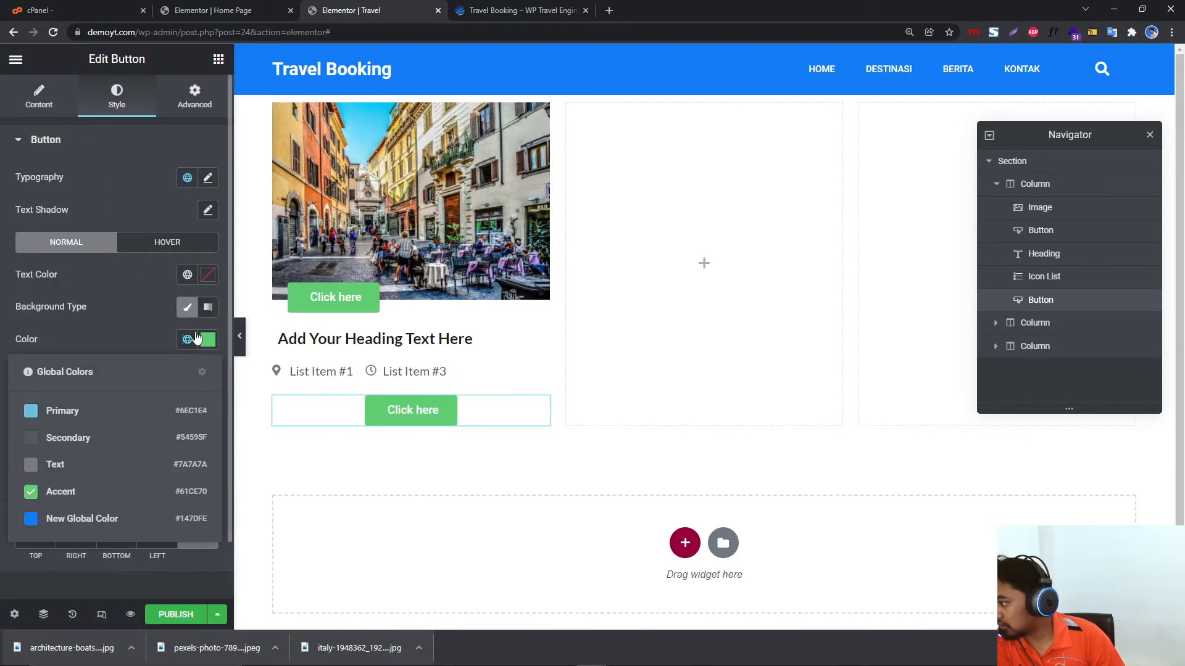
left_click(80, 518)
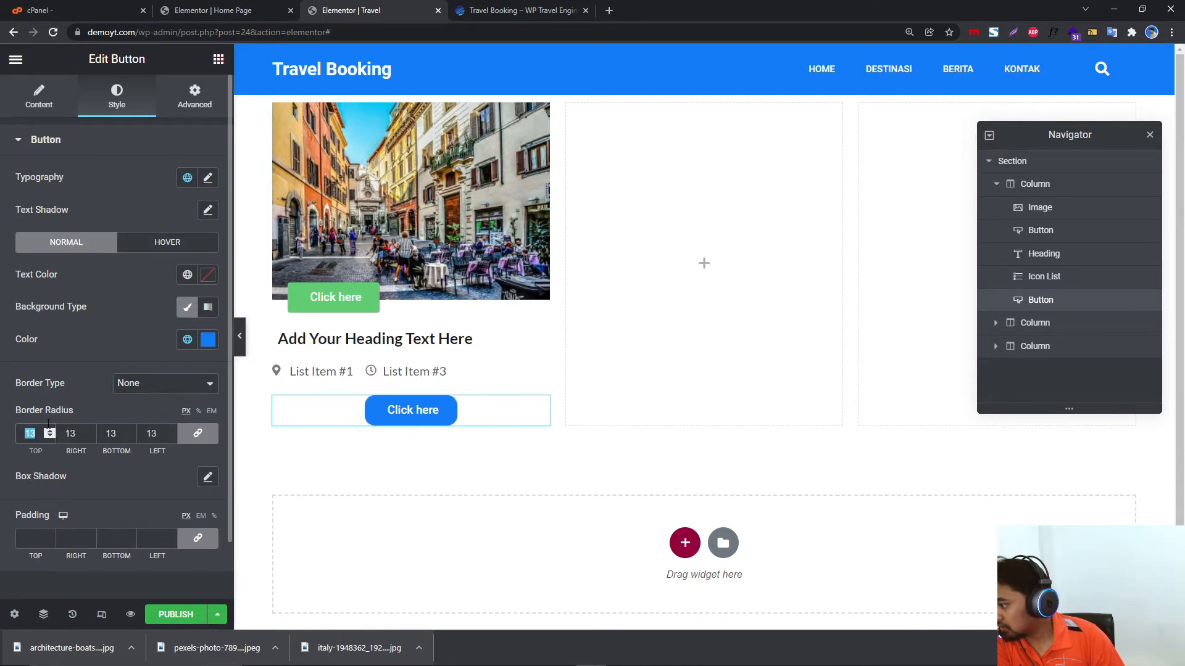
Copy the "View Details" label from the demo's first card and use it as the lower button's text.
left_click(521, 10)
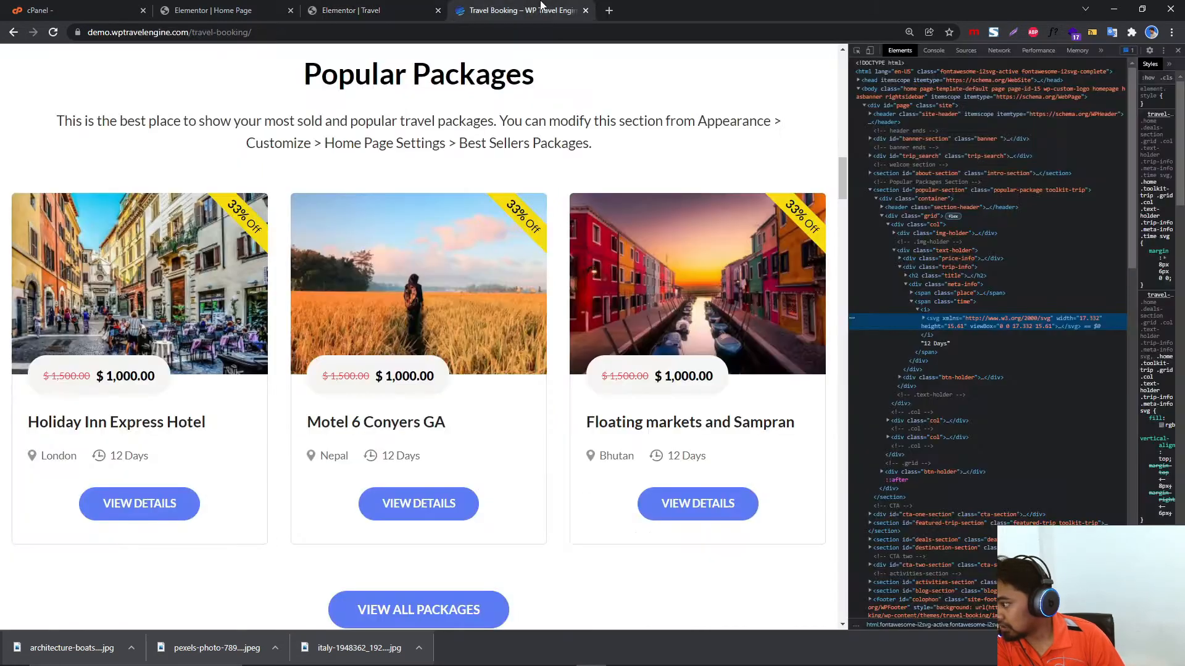
right_click(157, 504)
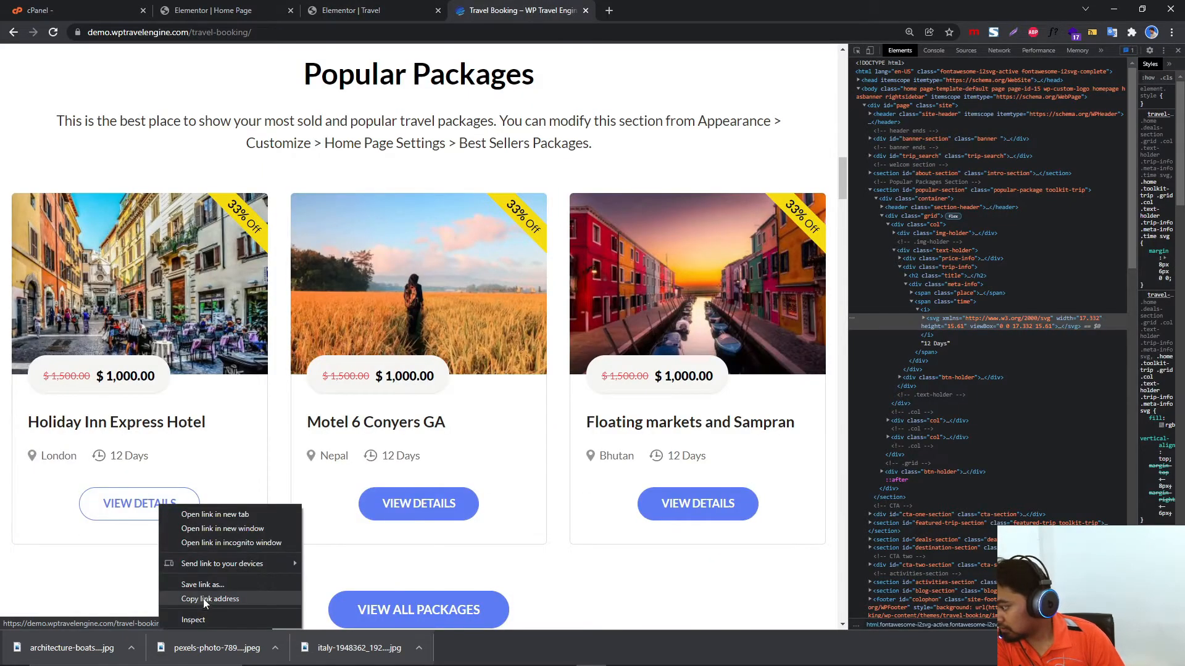
left_click(203, 615)
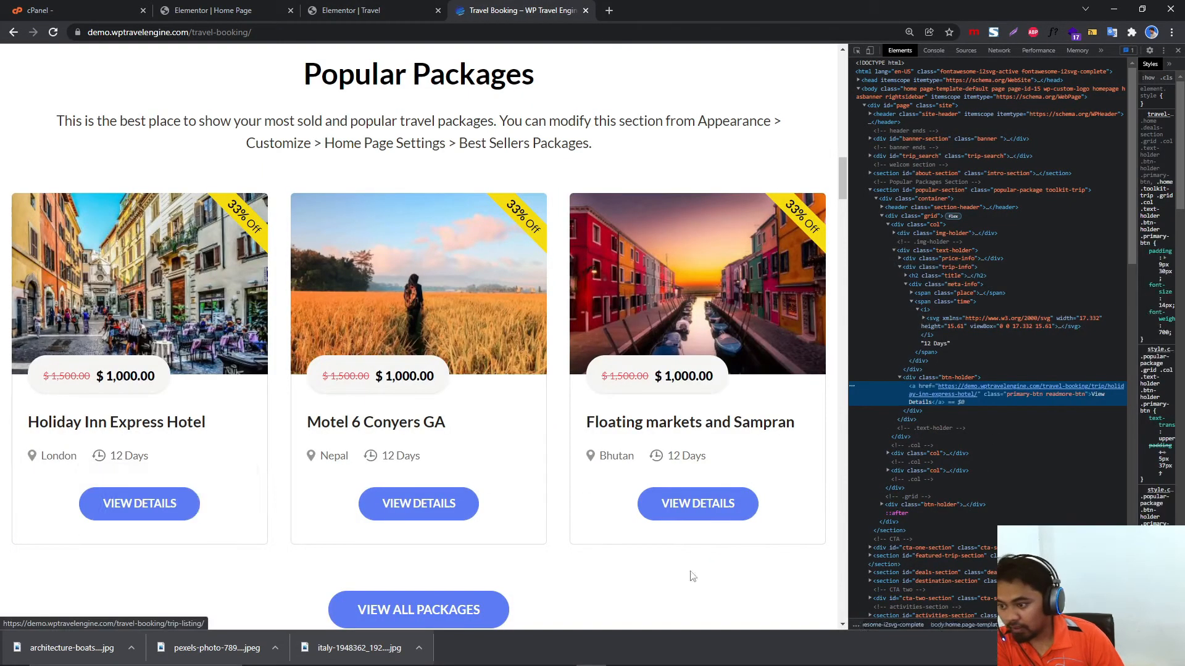
double_click(919, 403)
key("ctrl+c")
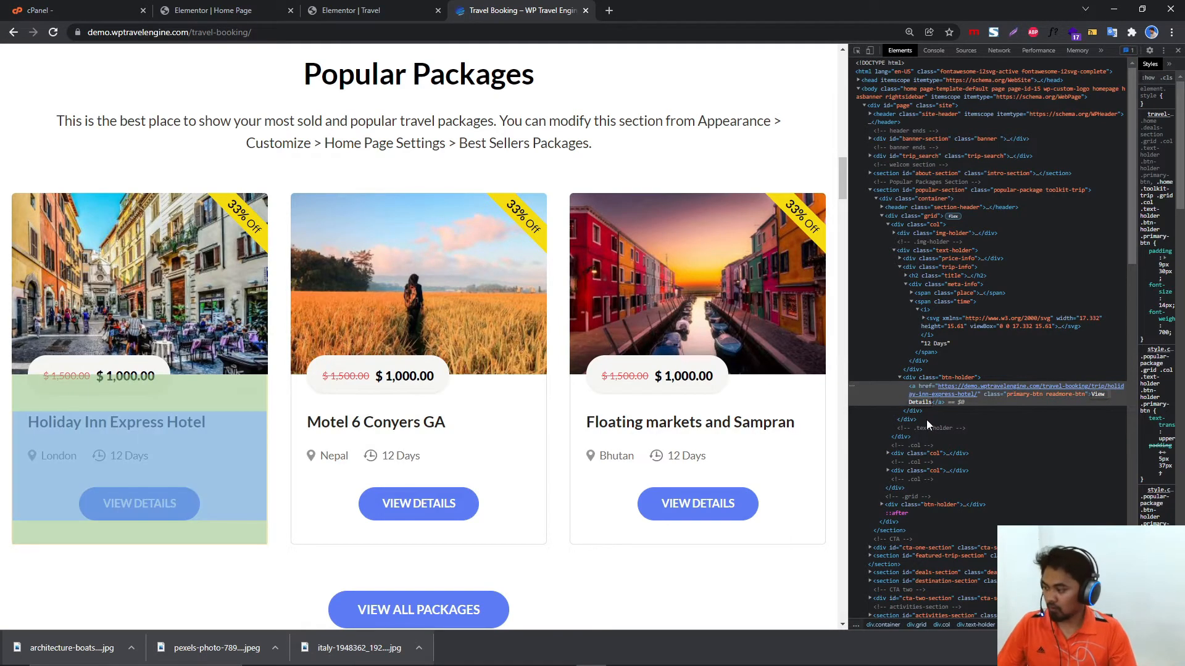
left_click(370, 11)
left_click(150, 386)
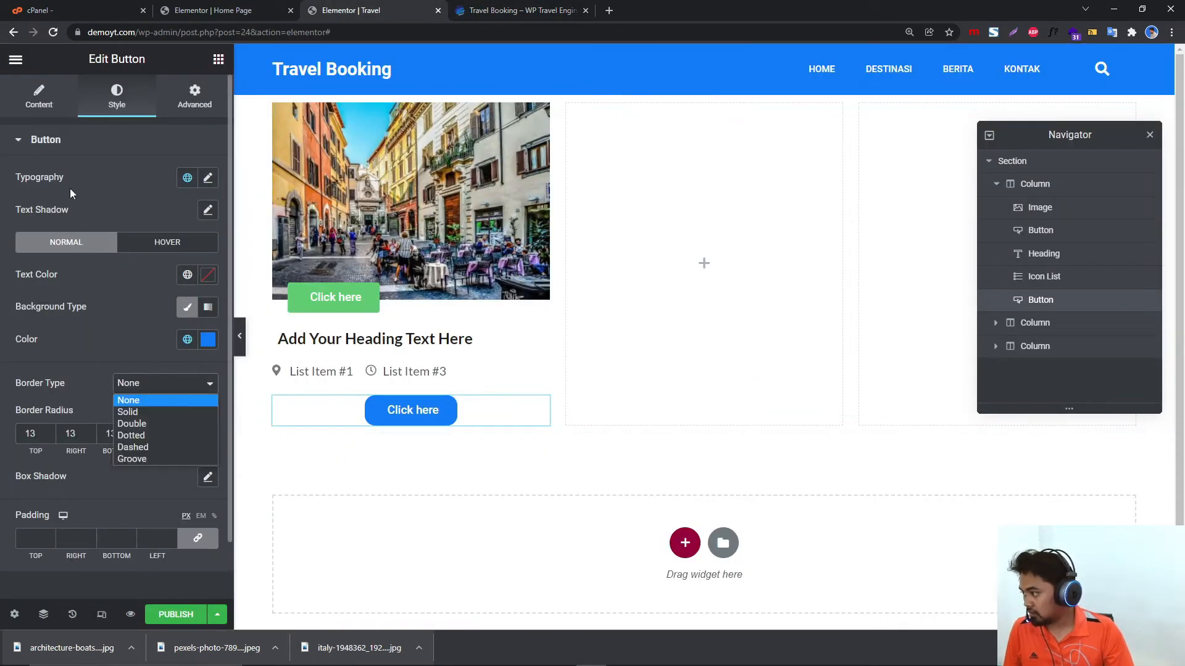
left_click(39, 96)
left_click_drag(185, 210, 119, 212)
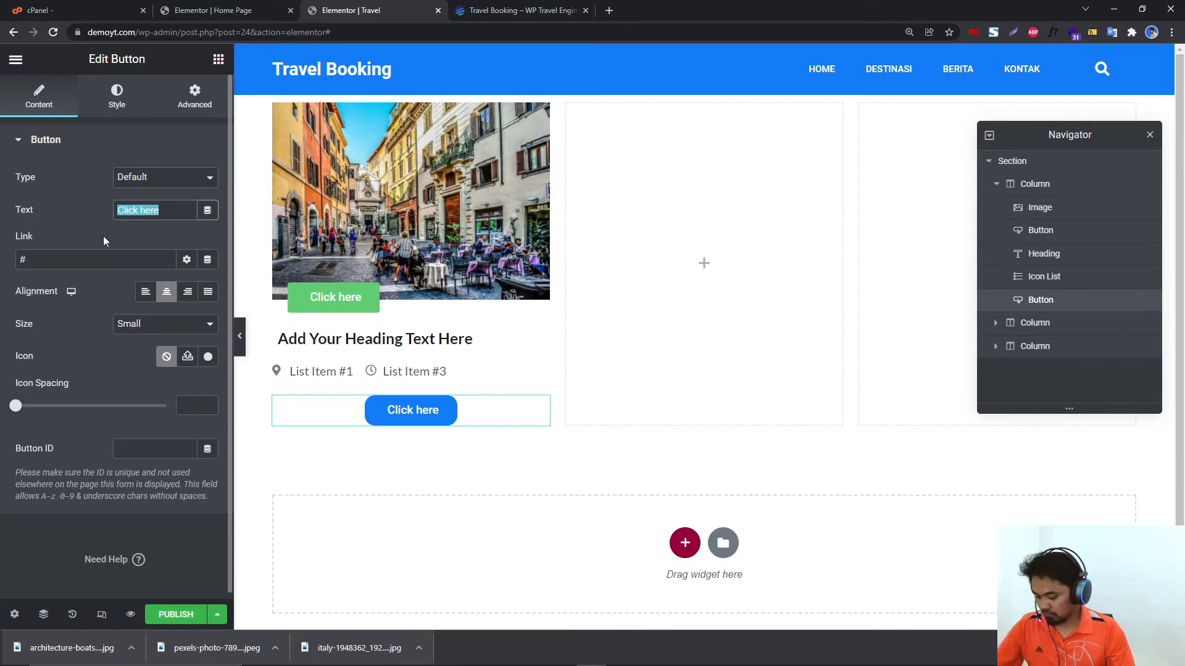
key("ctrl+v")
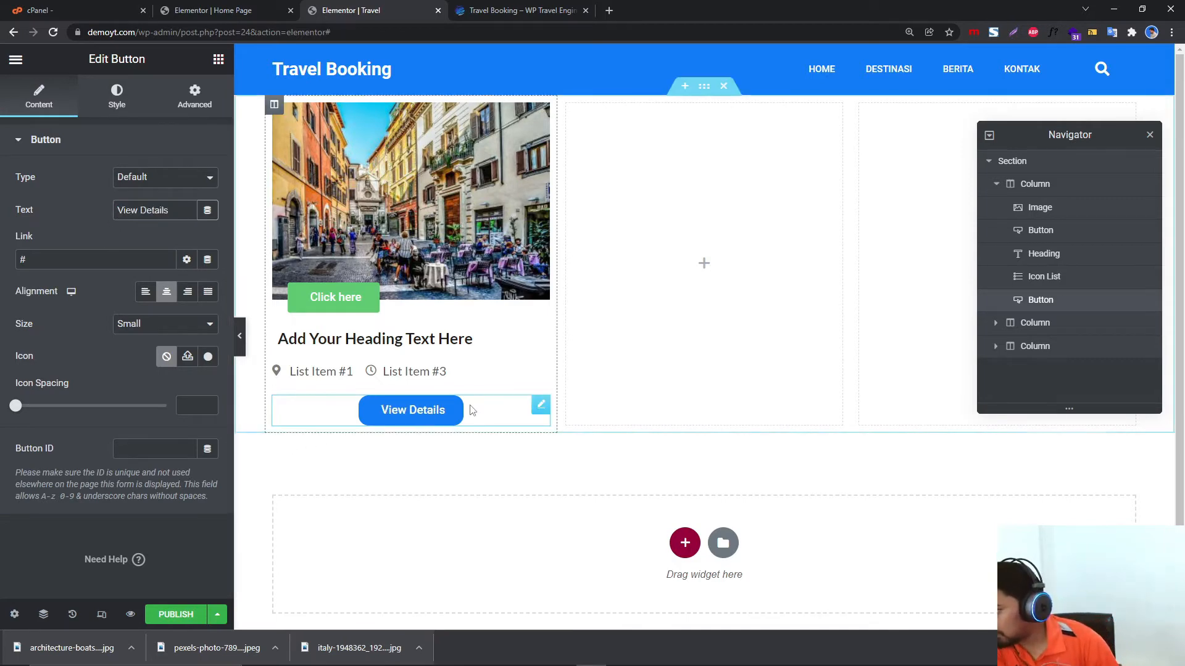
Check the card outline on the demo and give the first column a Solid border.
left_click(506, 7)
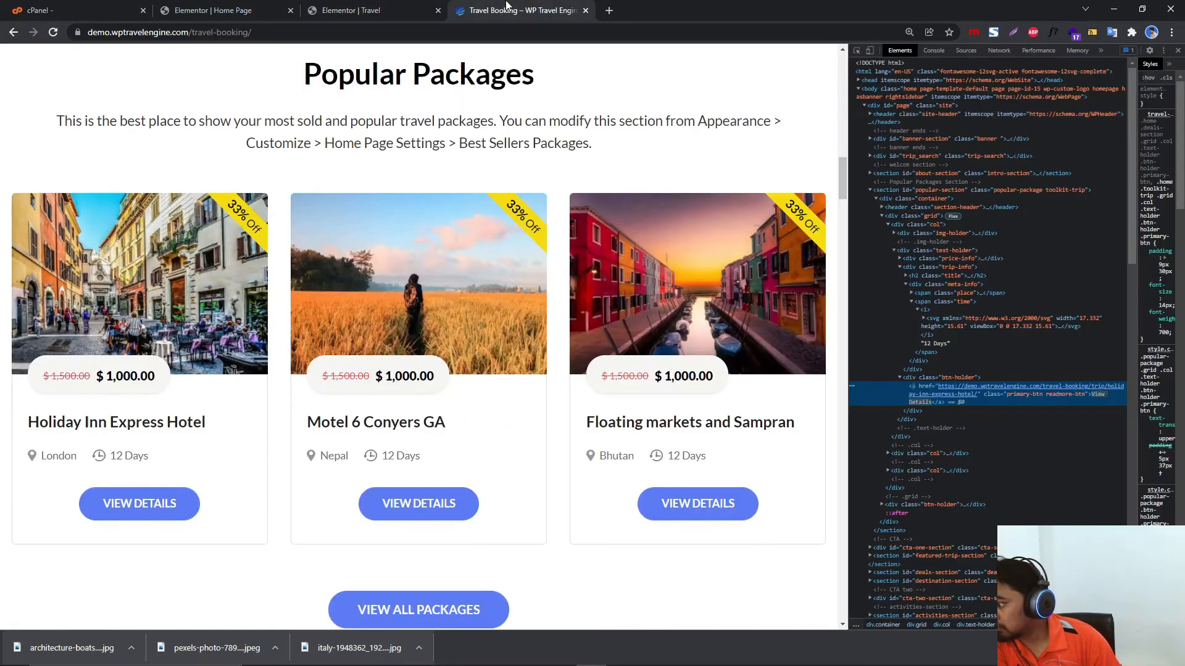
left_click(395, 9)
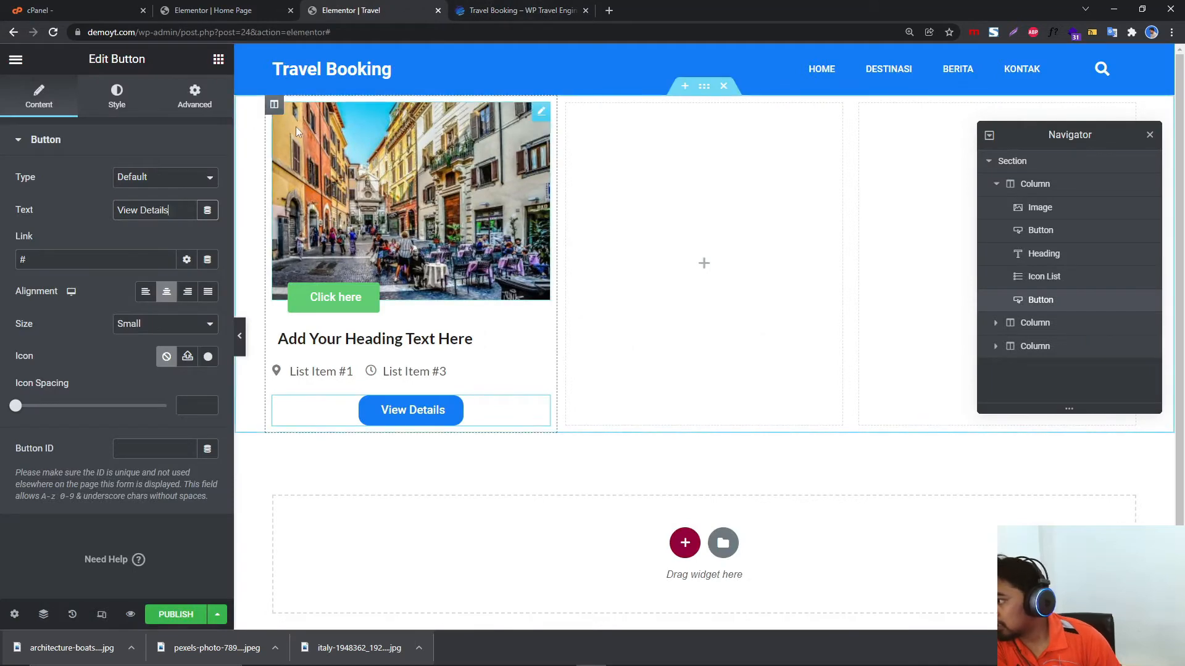
left_click(274, 107)
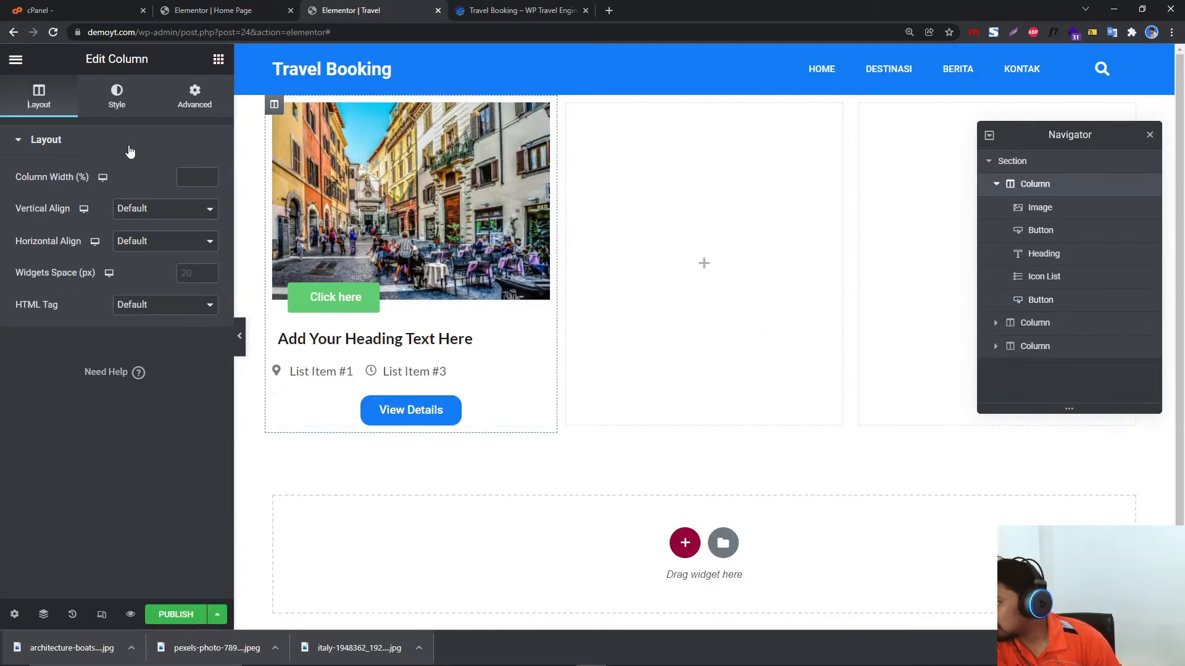
left_click(117, 97)
left_click(136, 253)
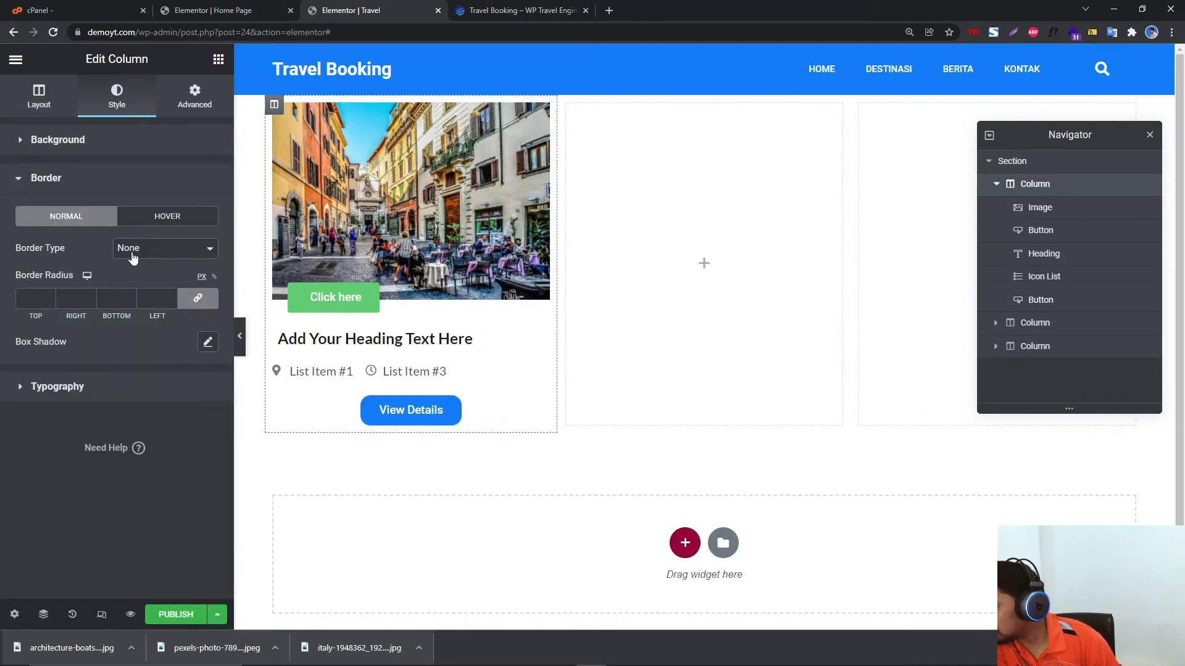
left_click(133, 250)
left_click(129, 276)
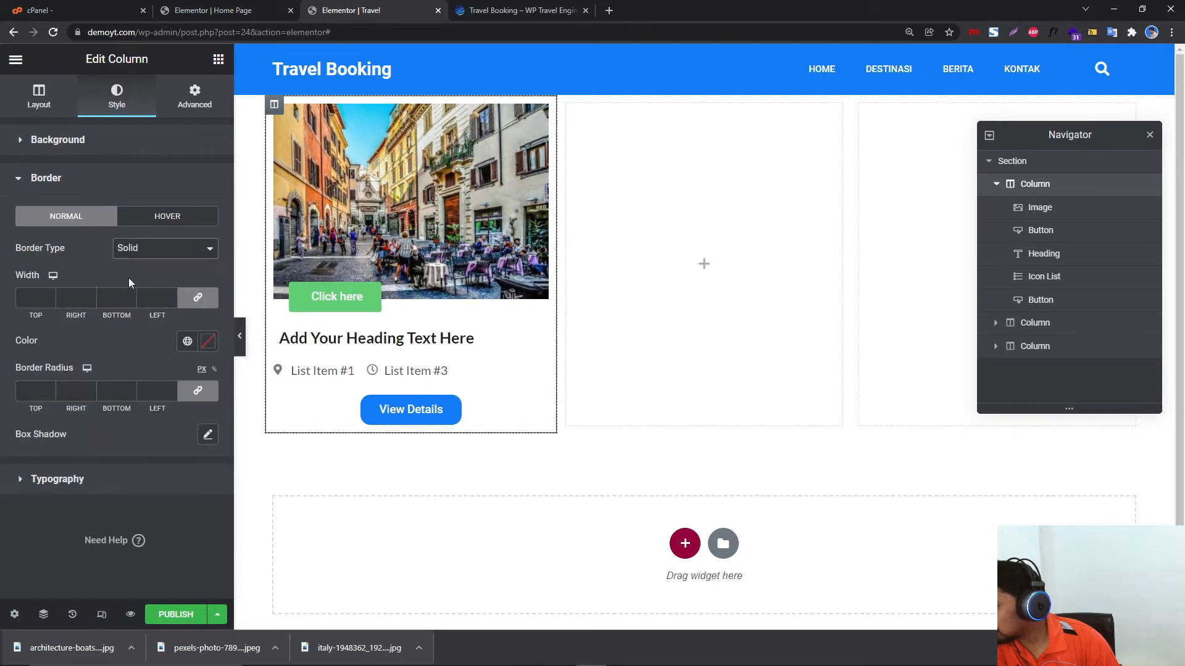
Give the first column's border a 1 px width, color #1B1B1B and 14 px radius, and preview the card.
left_click(50, 295)
left_click(206, 343)
left_click_drag(50, 462, 2, 515)
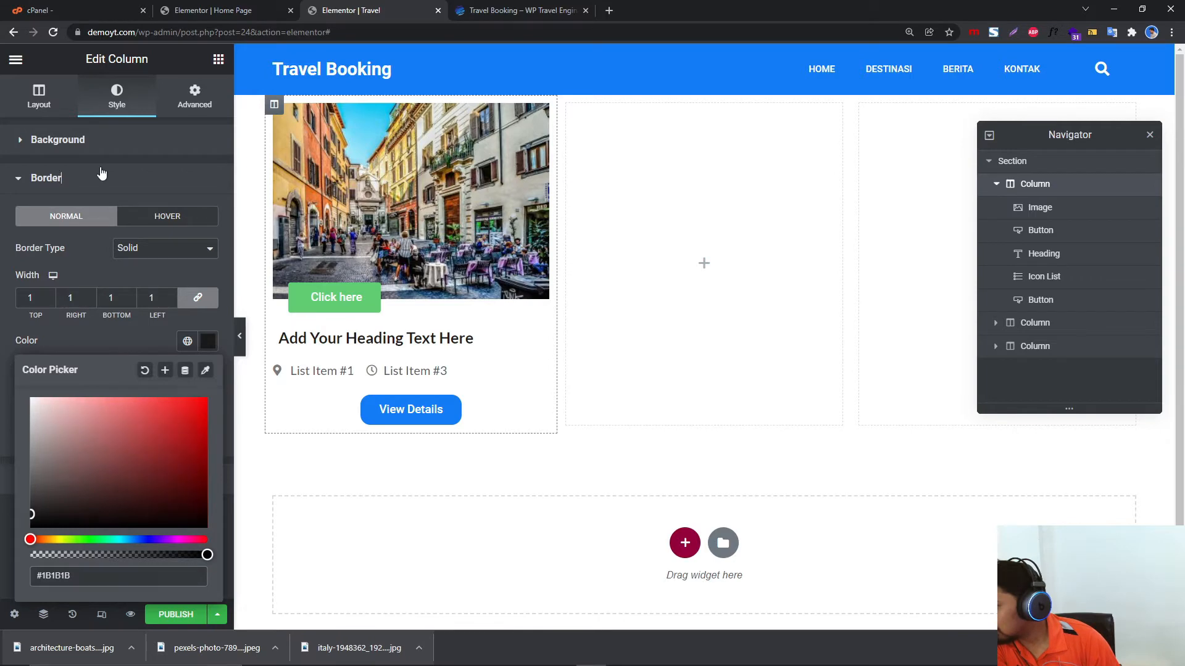
left_click(102, 175)
left_click(99, 185)
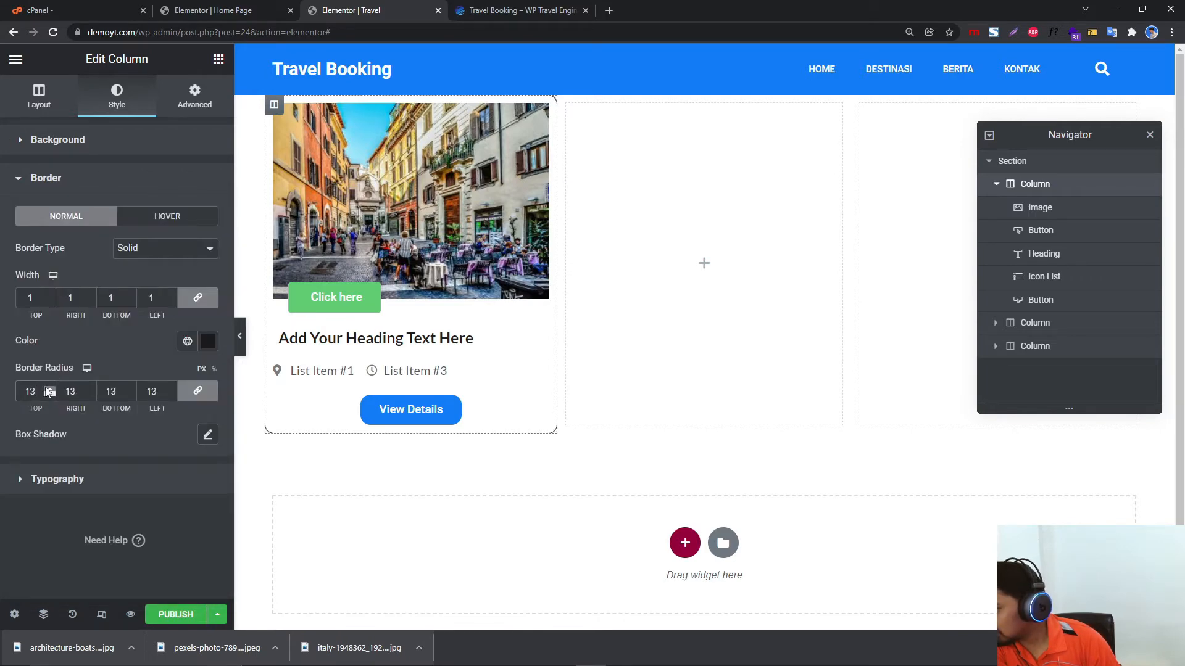
left_click(239, 336)
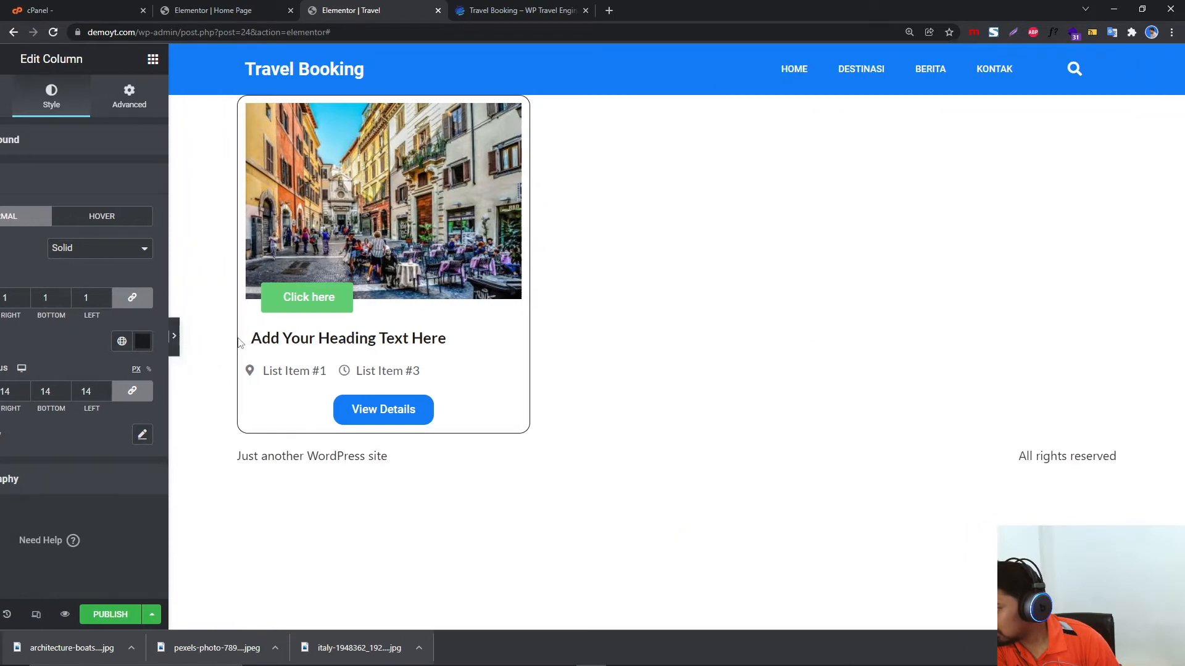
left_click(6, 339)
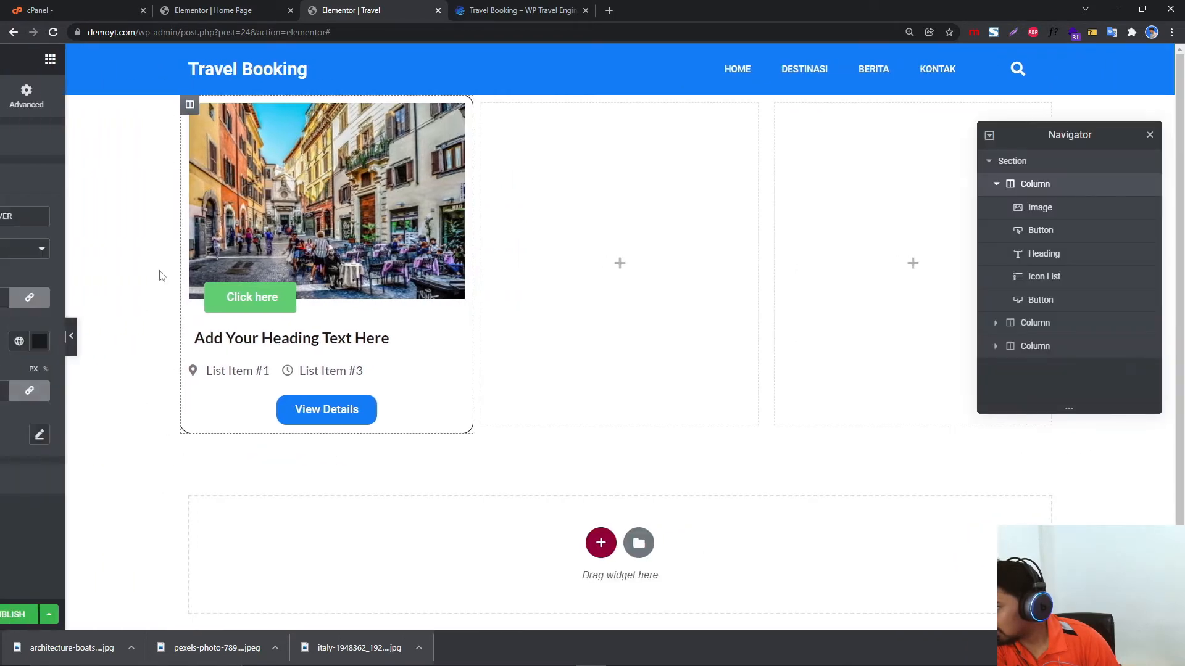
Set the first column's margin and padding to 0 px on all sides and preview the card.
left_click(173, 142)
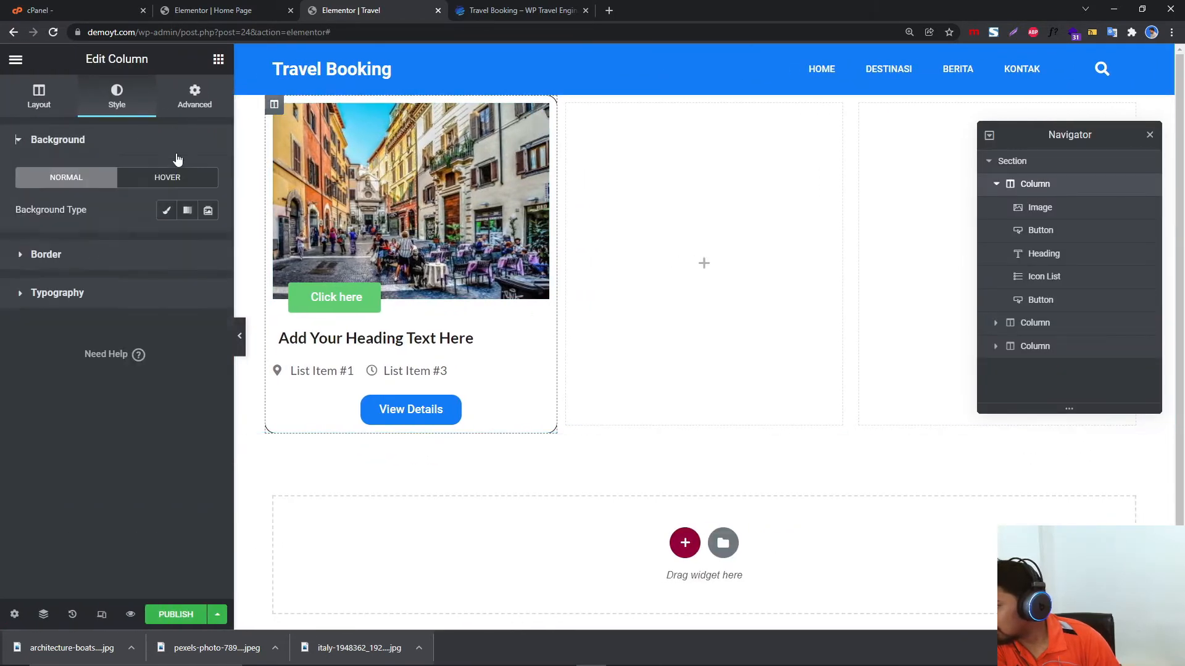
left_click(193, 97)
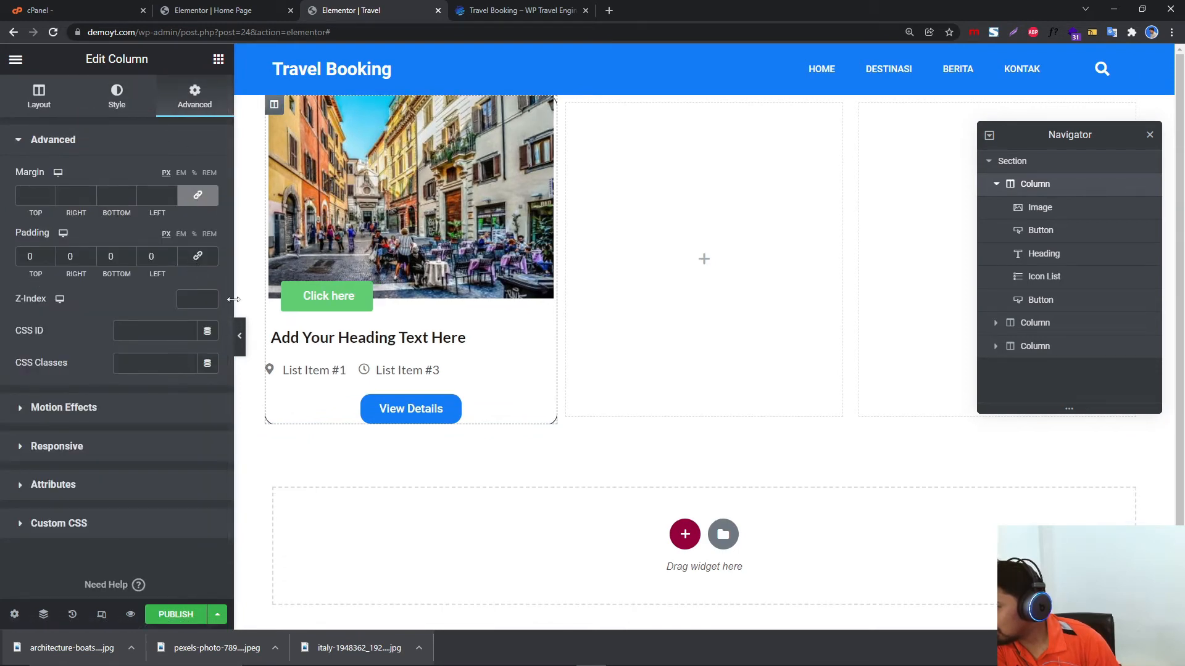
left_click(240, 335)
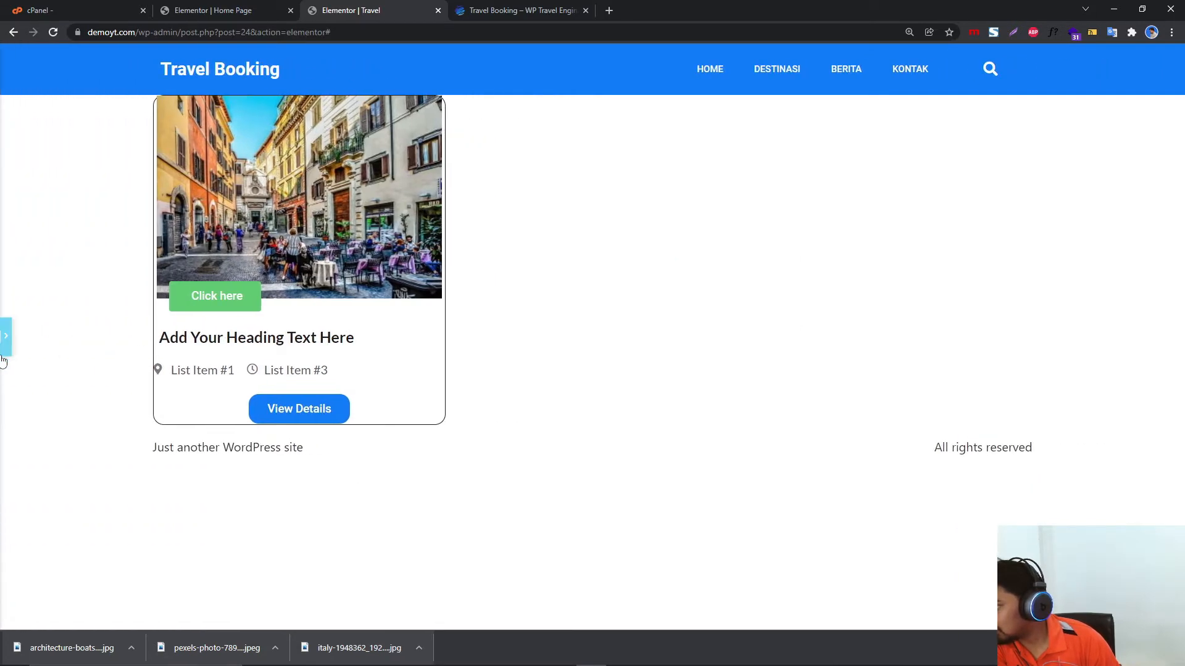
left_click(6, 336)
left_click(215, 262)
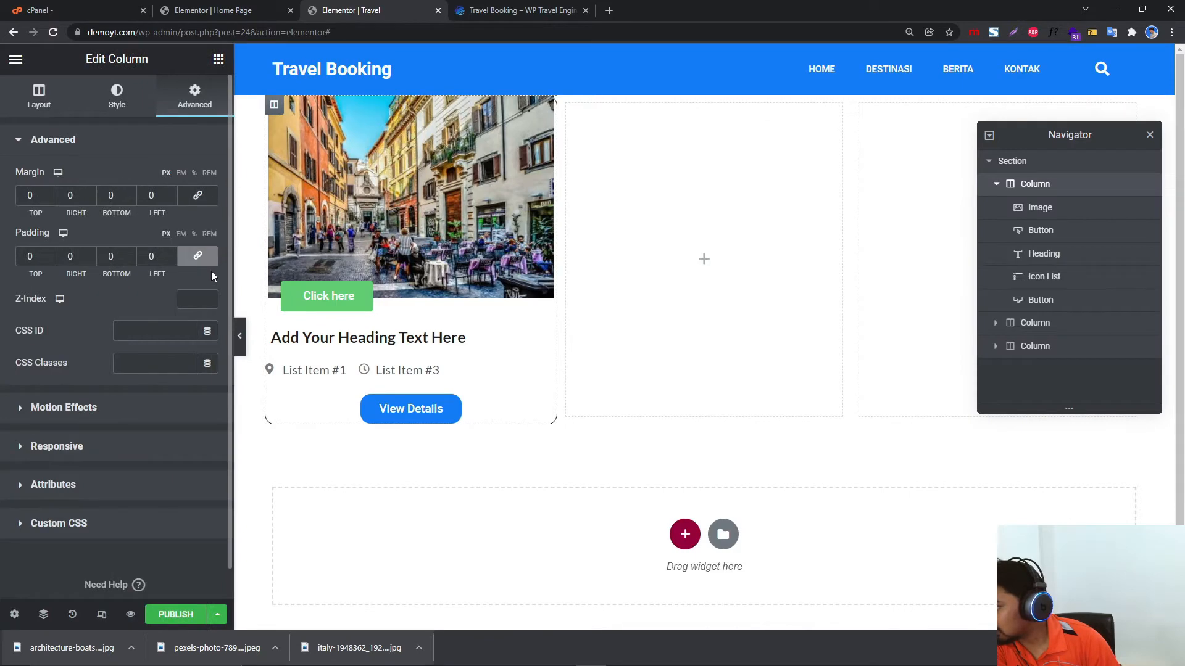
left_click(240, 336)
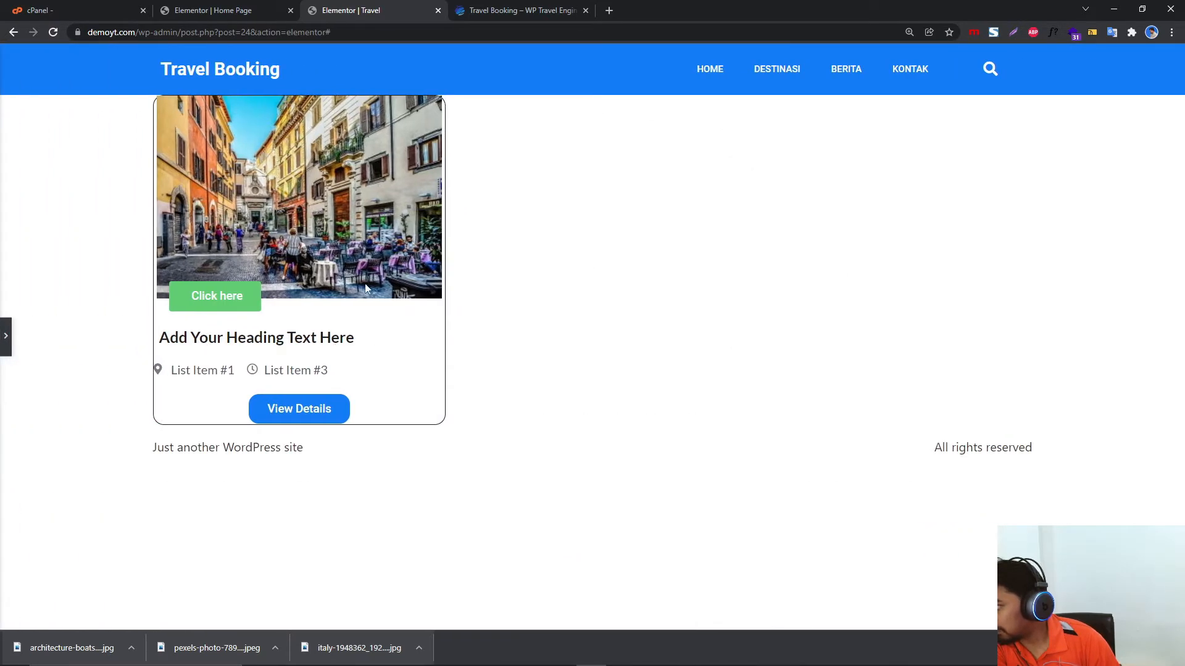
left_click(6, 335)
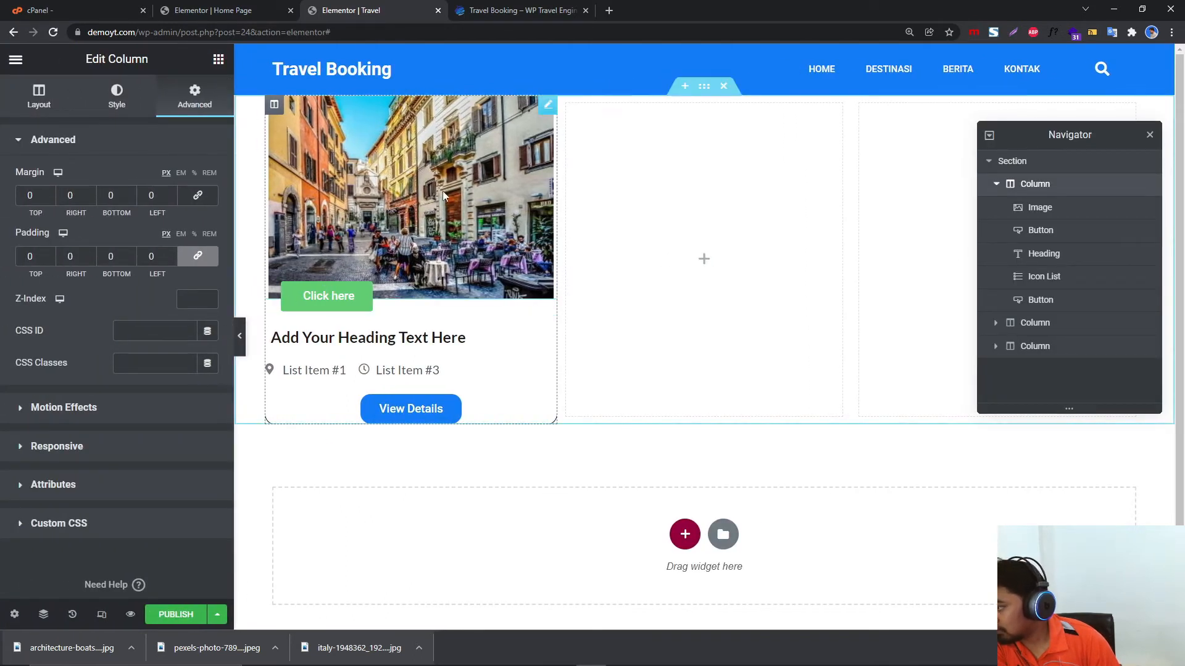
Increase the first column's padding to 7 px on all sides and preview the card's inner spacing.
left_click(45, 253)
left_click(45, 254)
left_click(45, 254)
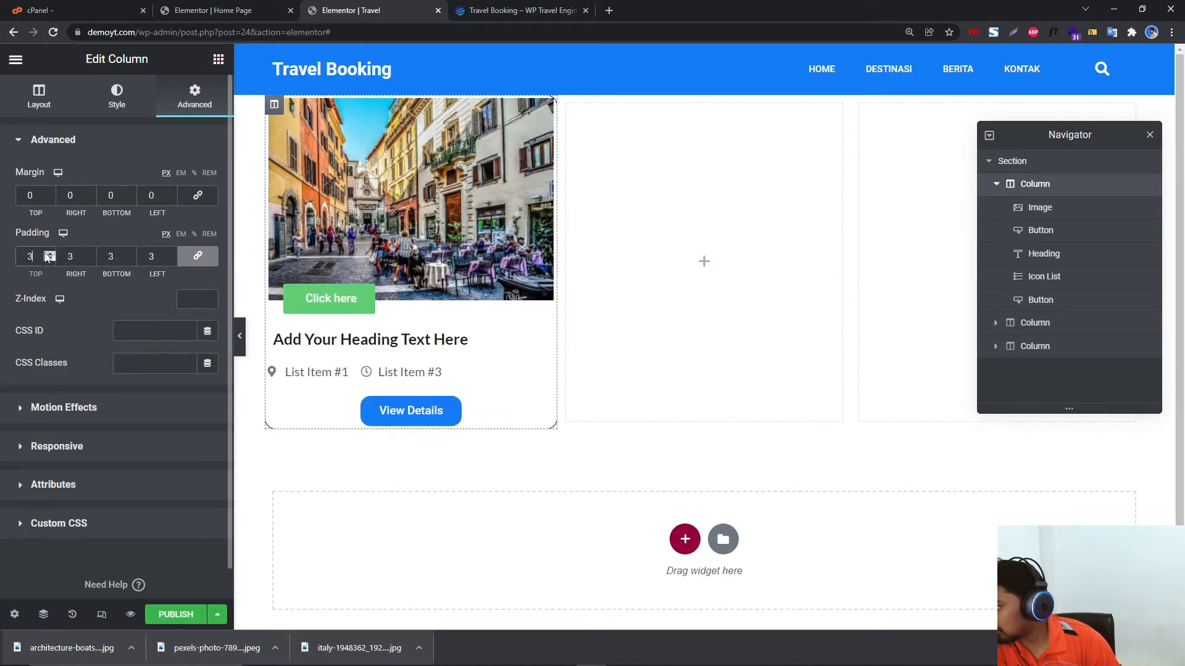
left_click(46, 254)
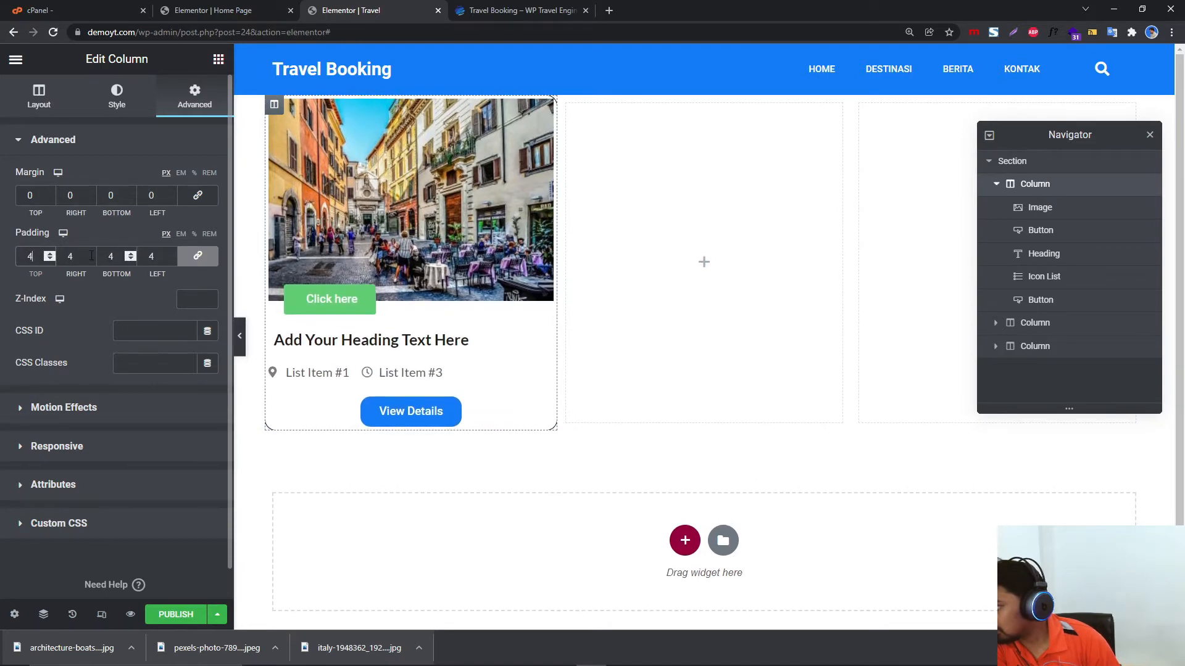
left_click(50, 253)
left_click(50, 254)
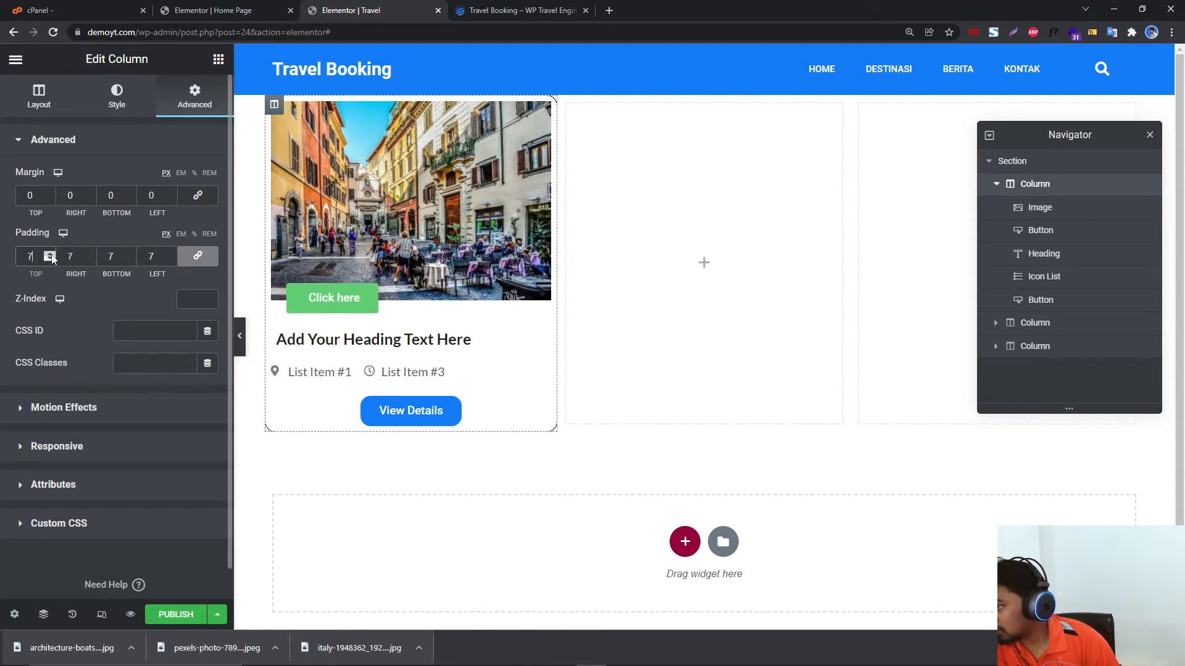
left_click(239, 335)
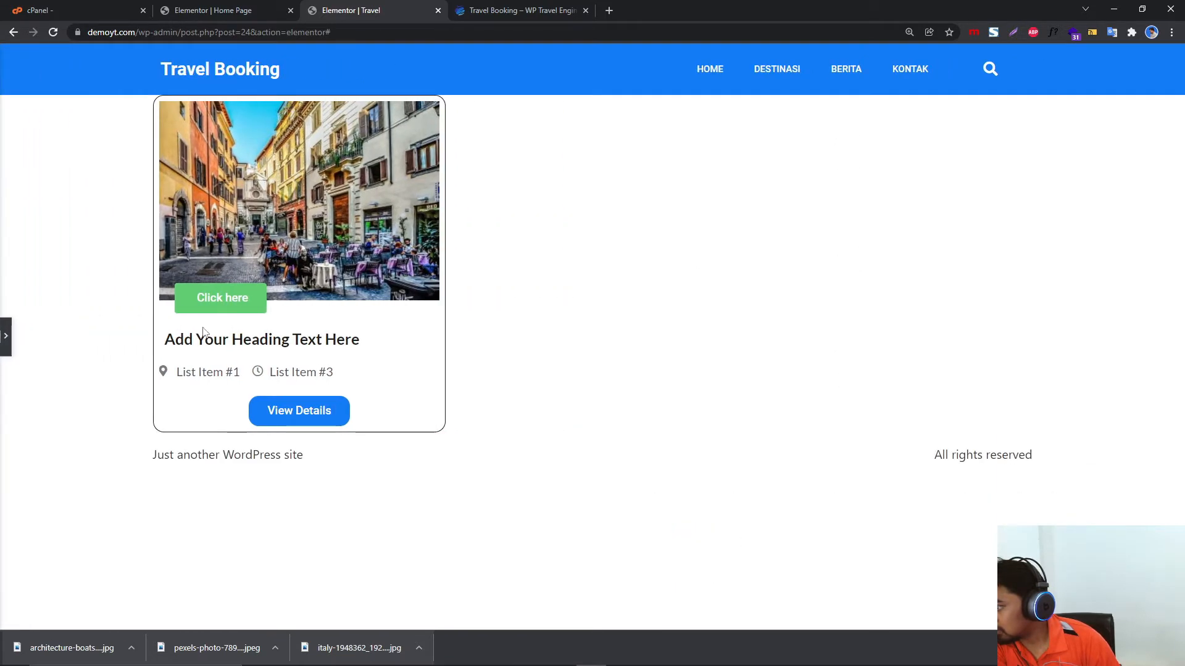
Check the demo's card outline and soften the first column's border to a mostly transparent #848484 grey.
left_click(571, 11)
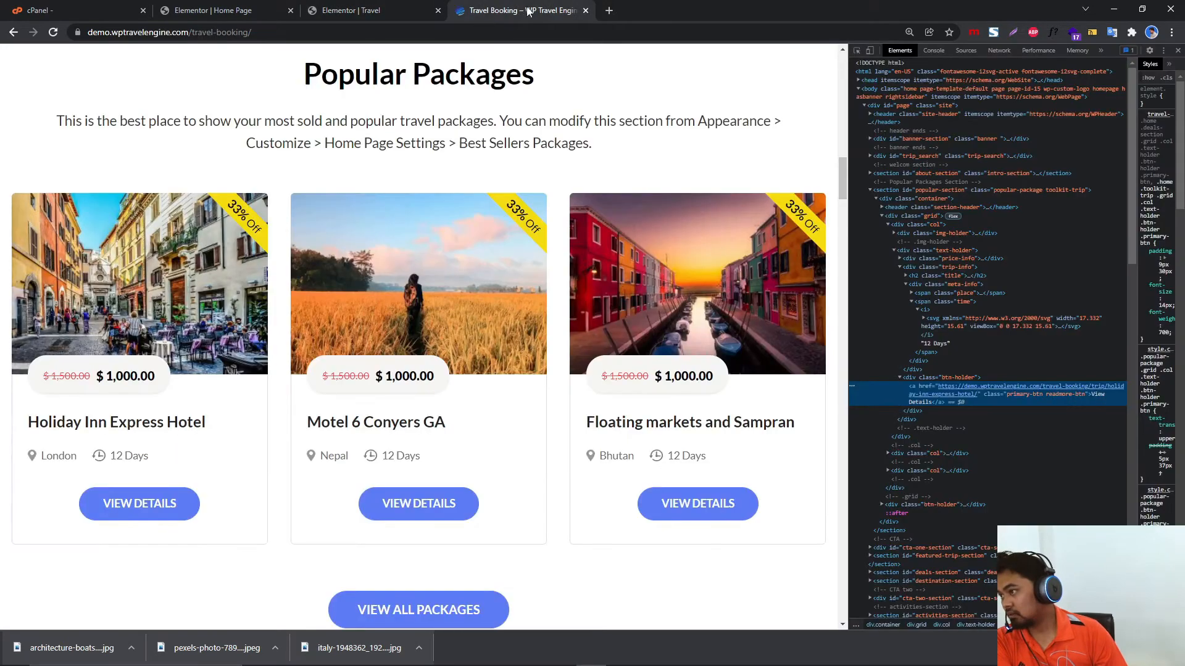
left_click(360, 7)
left_click(5, 337)
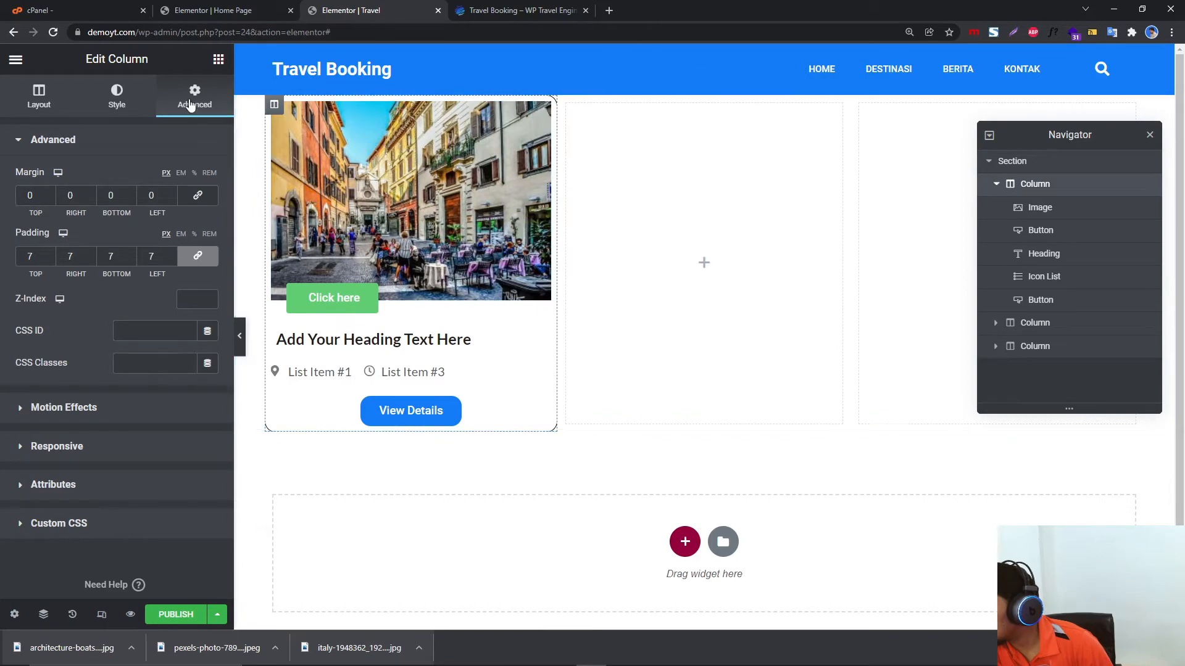
left_click(120, 102)
left_click(153, 264)
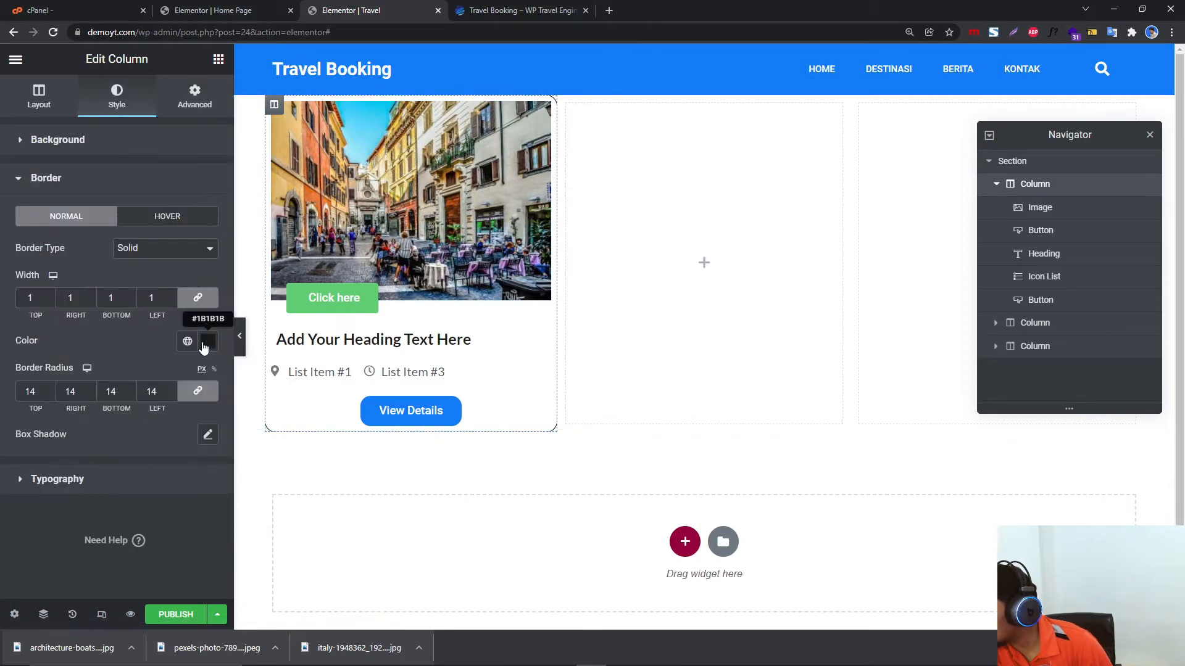
left_click(208, 341)
left_click_drag(111, 424, 31, 460)
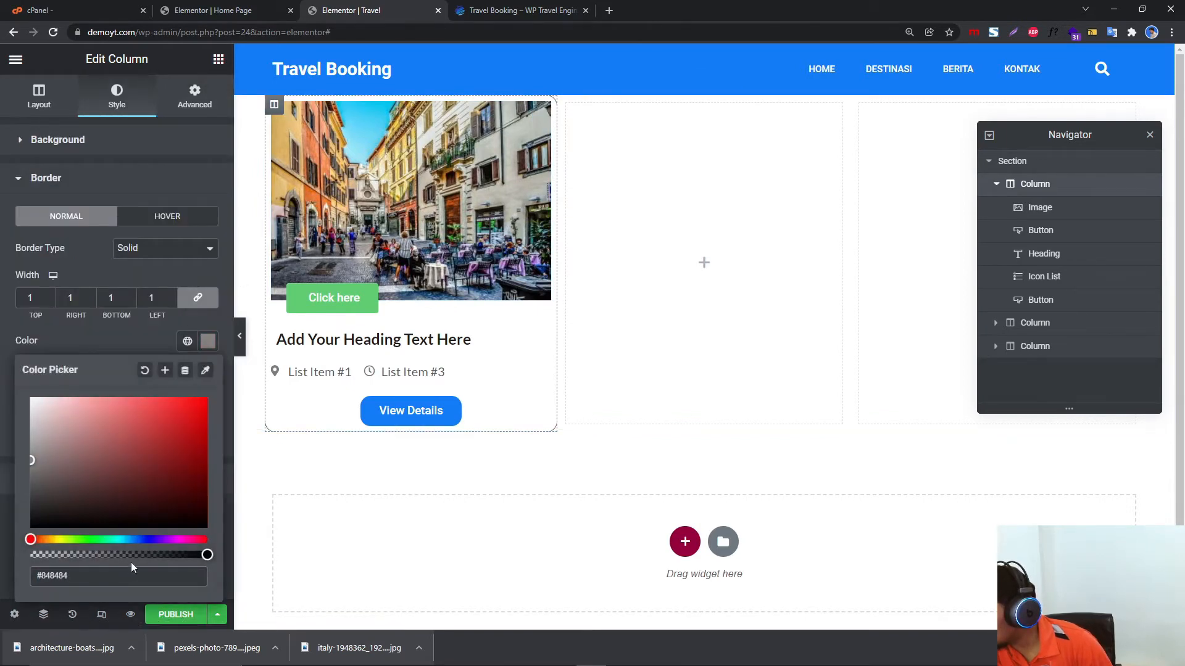
left_click_drag(132, 555, 84, 554)
left_click(239, 337)
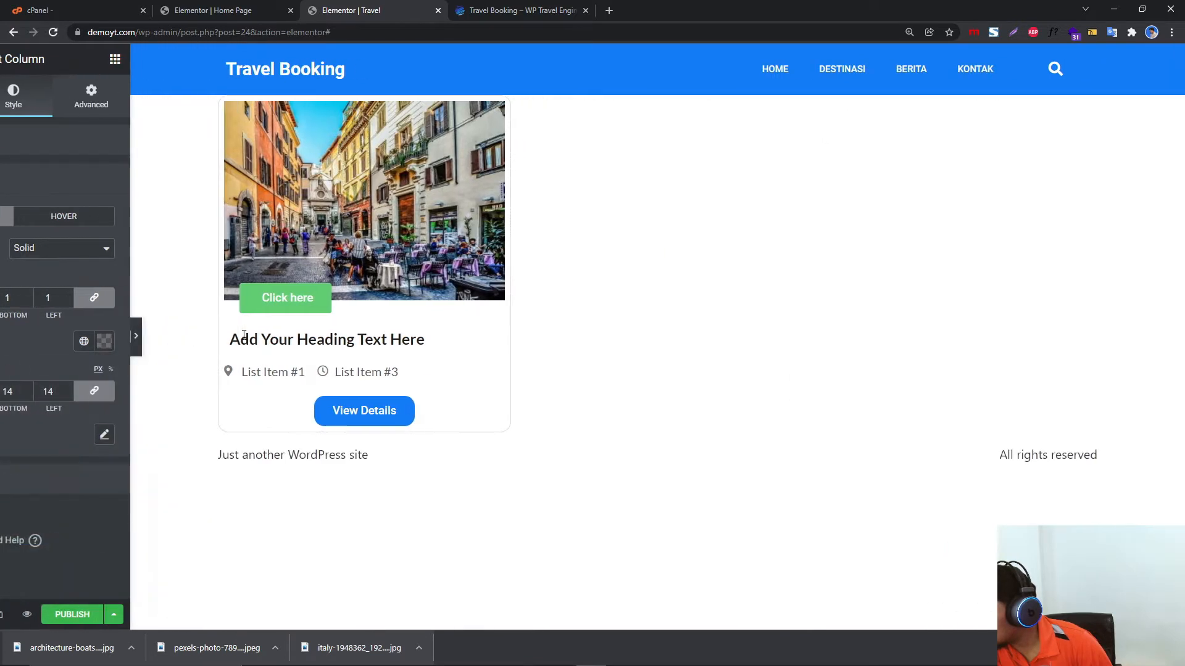
left_click(5, 333)
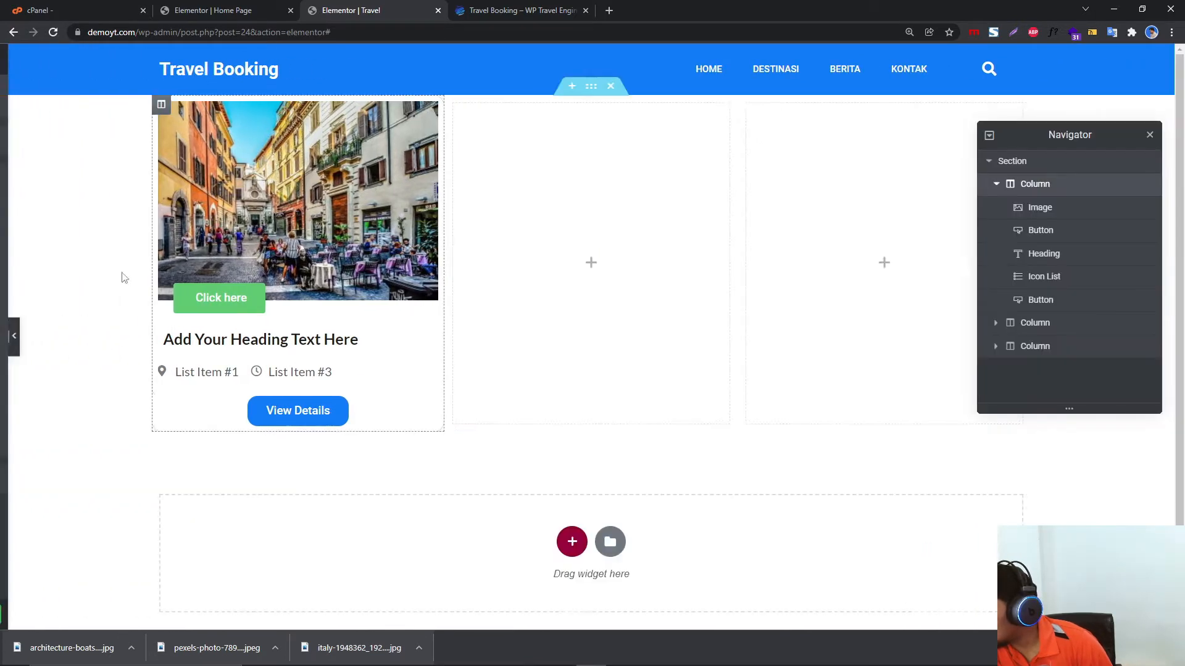
Set the card image's width and max width to 100%.
left_click(308, 204)
left_click(117, 99)
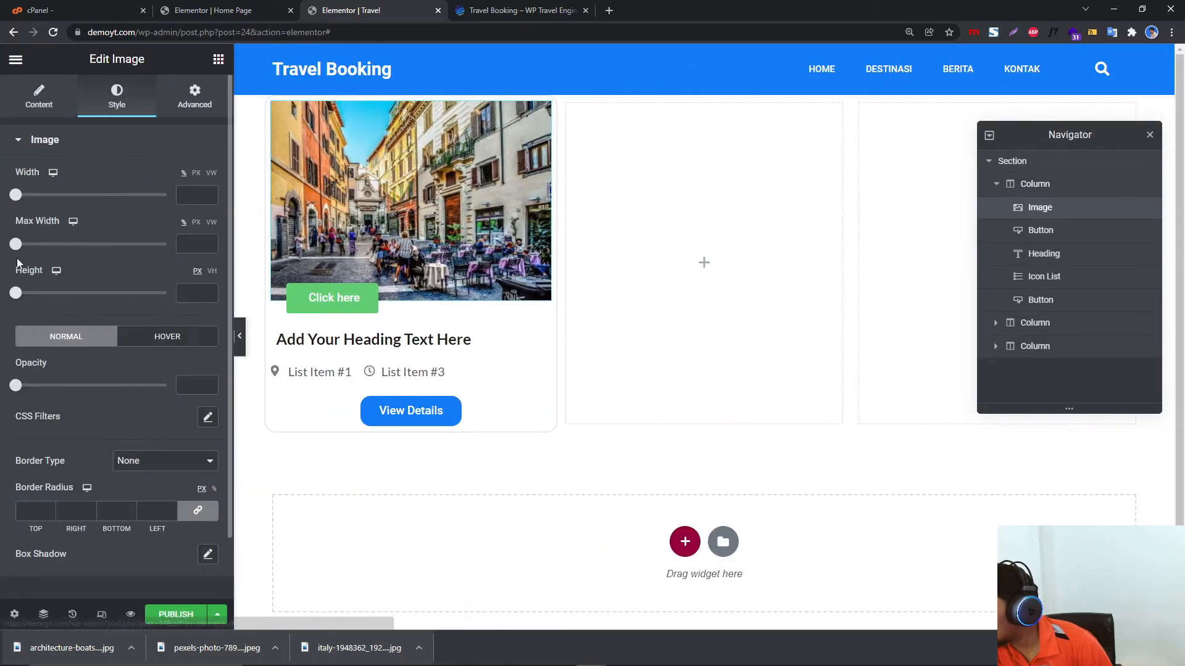
left_click_drag(15, 195, 232, 195)
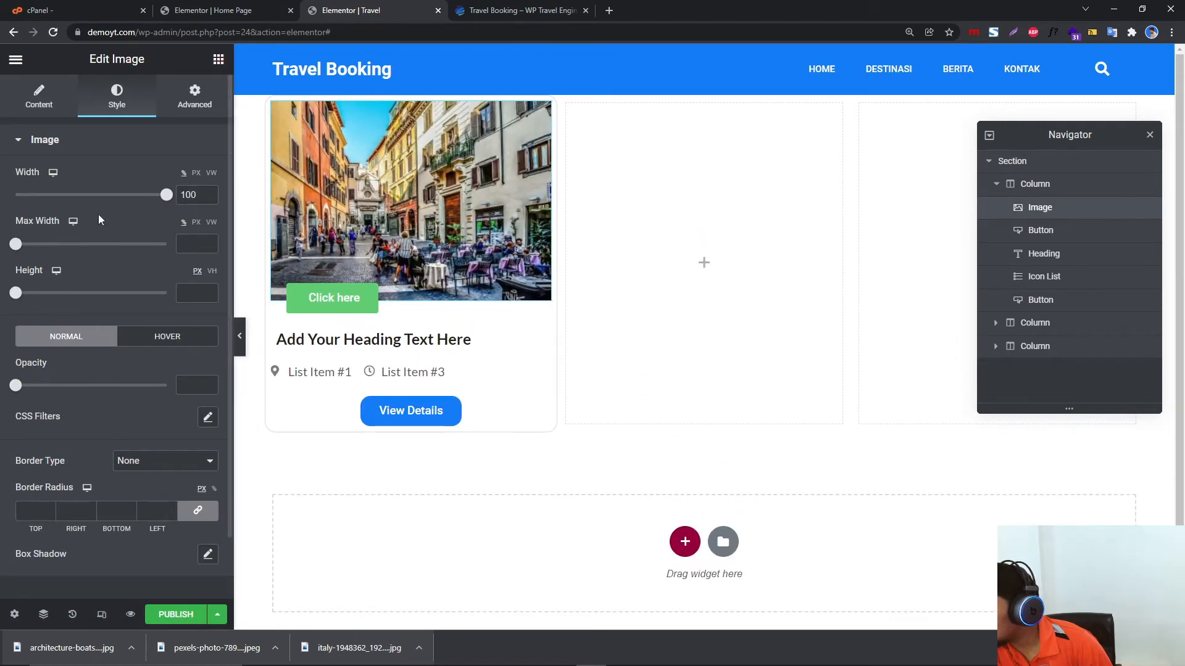
left_click_drag(15, 244, 234, 236)
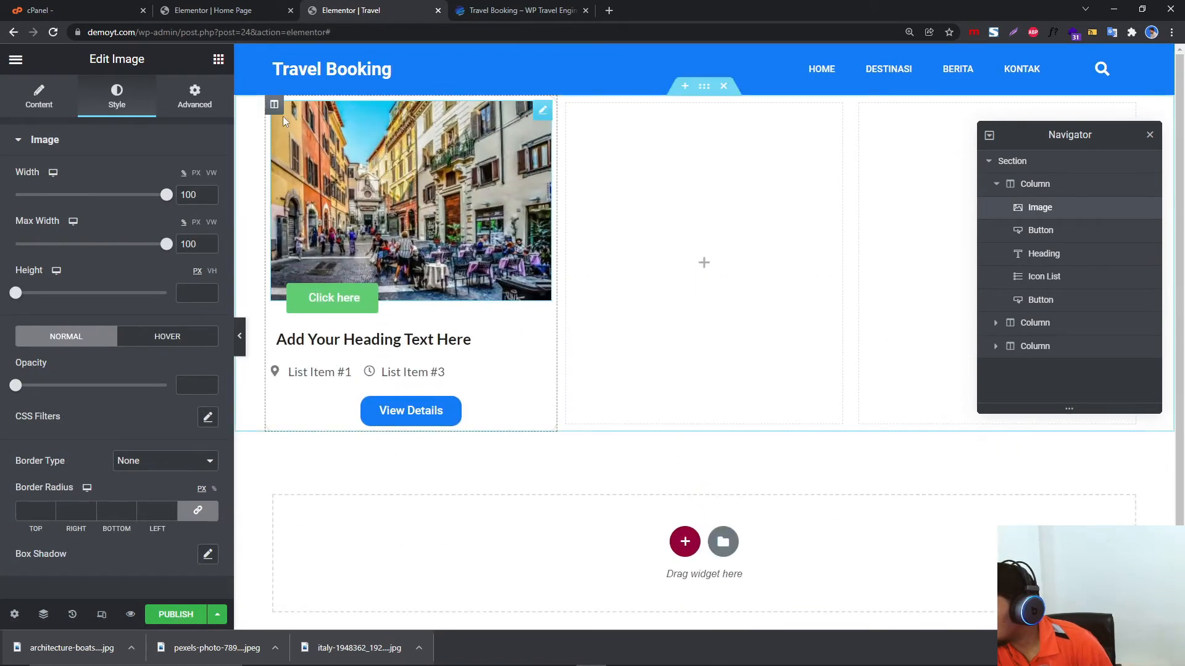
Clear the first column's padding, link its margin values, and compare the previewed card with the demo's cards.
left_click(274, 104)
left_click(195, 115)
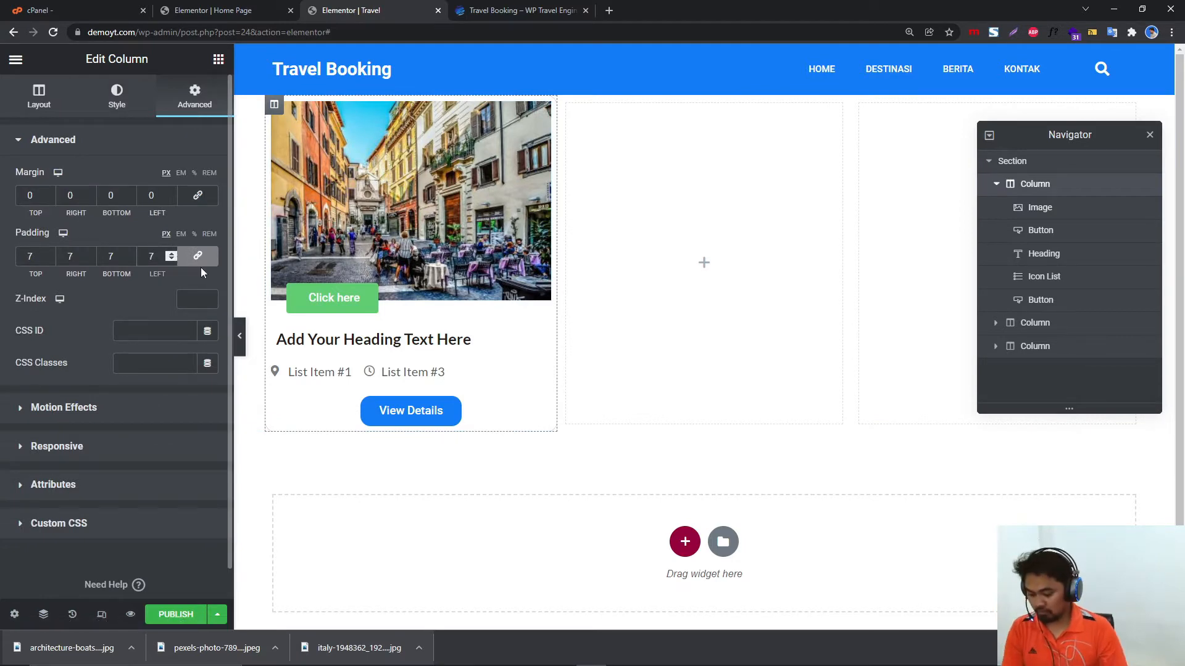
key("BackSpace")
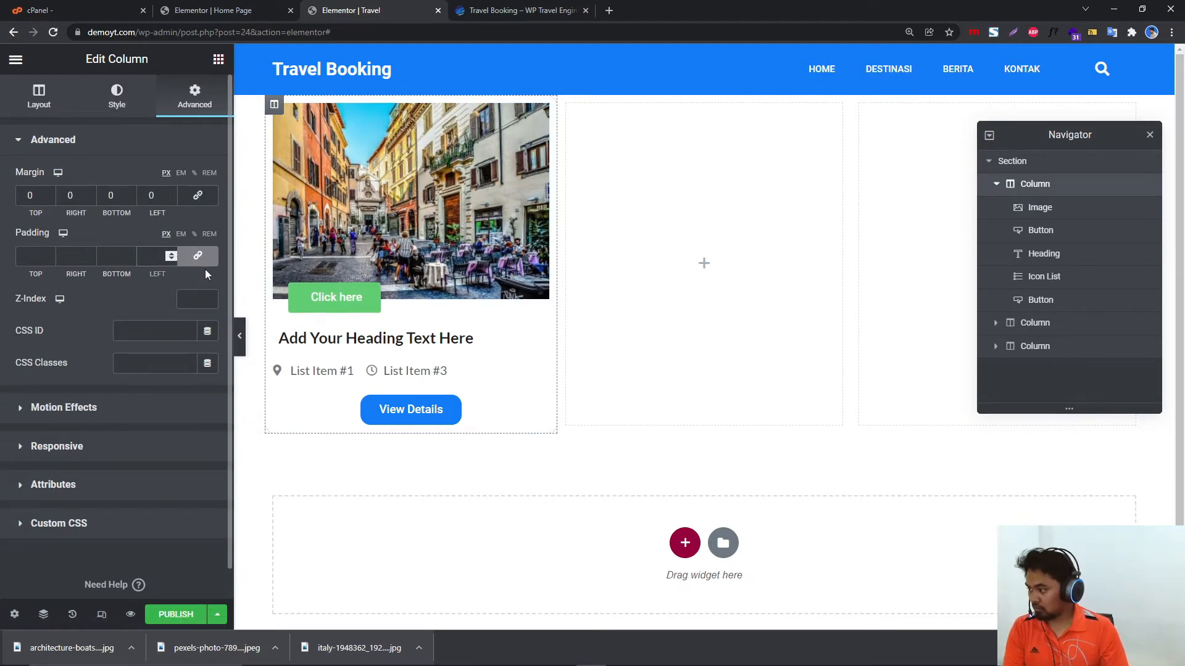
left_click(157, 195)
left_click(198, 195)
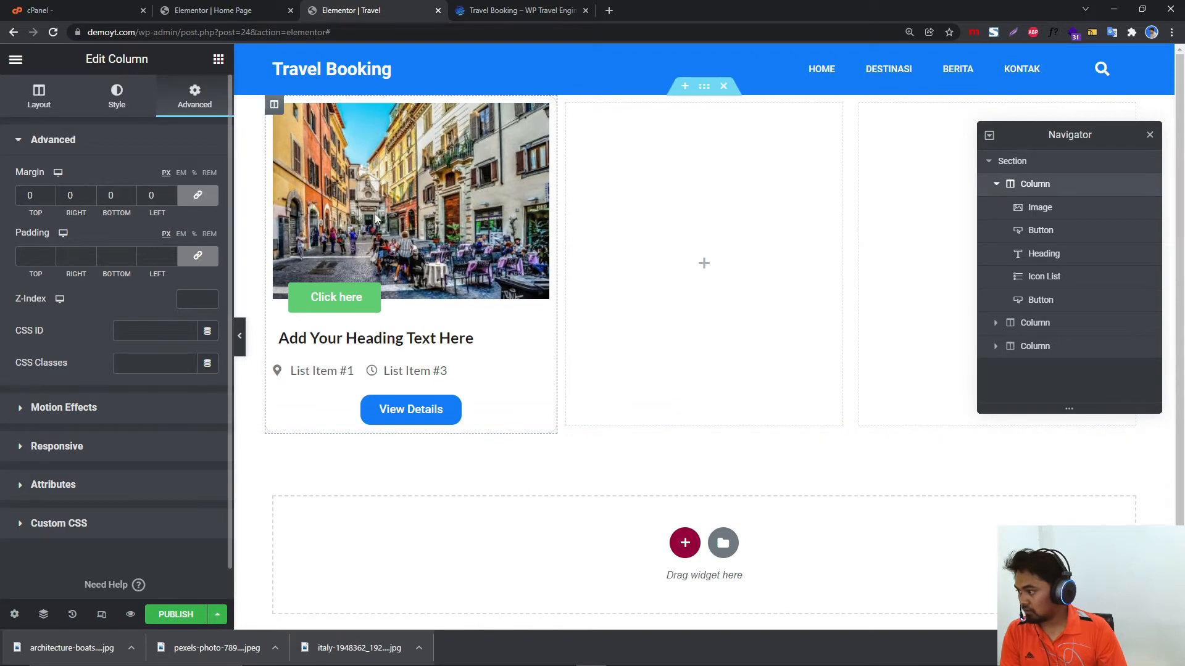
left_click(235, 336)
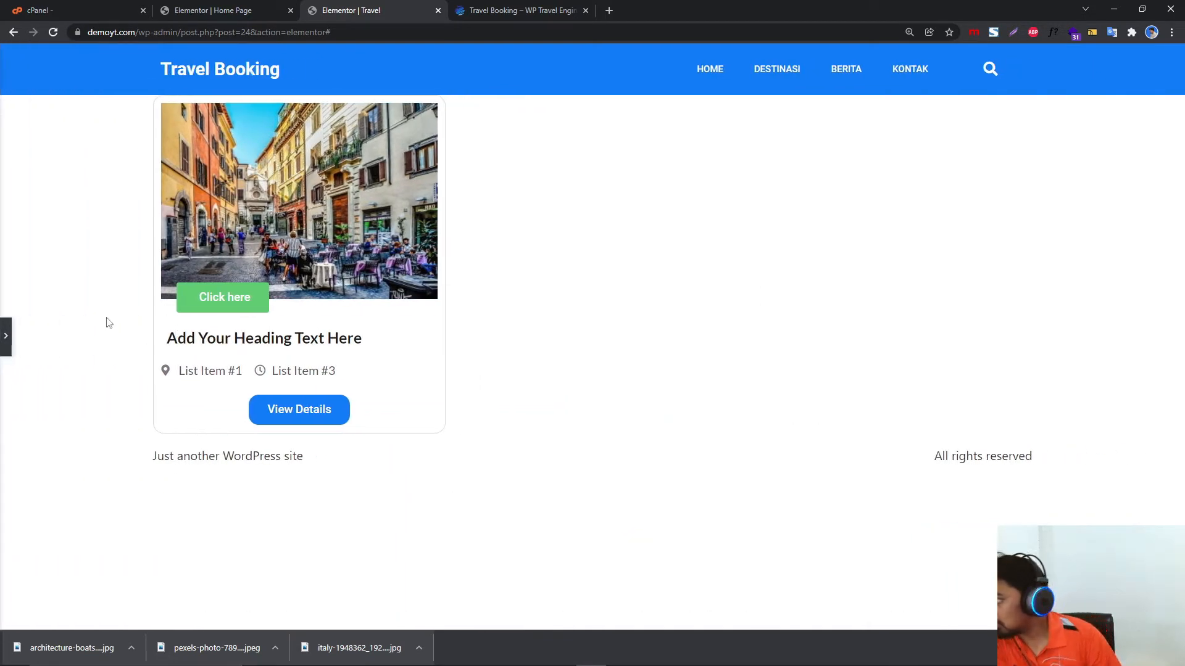
left_click(535, 7)
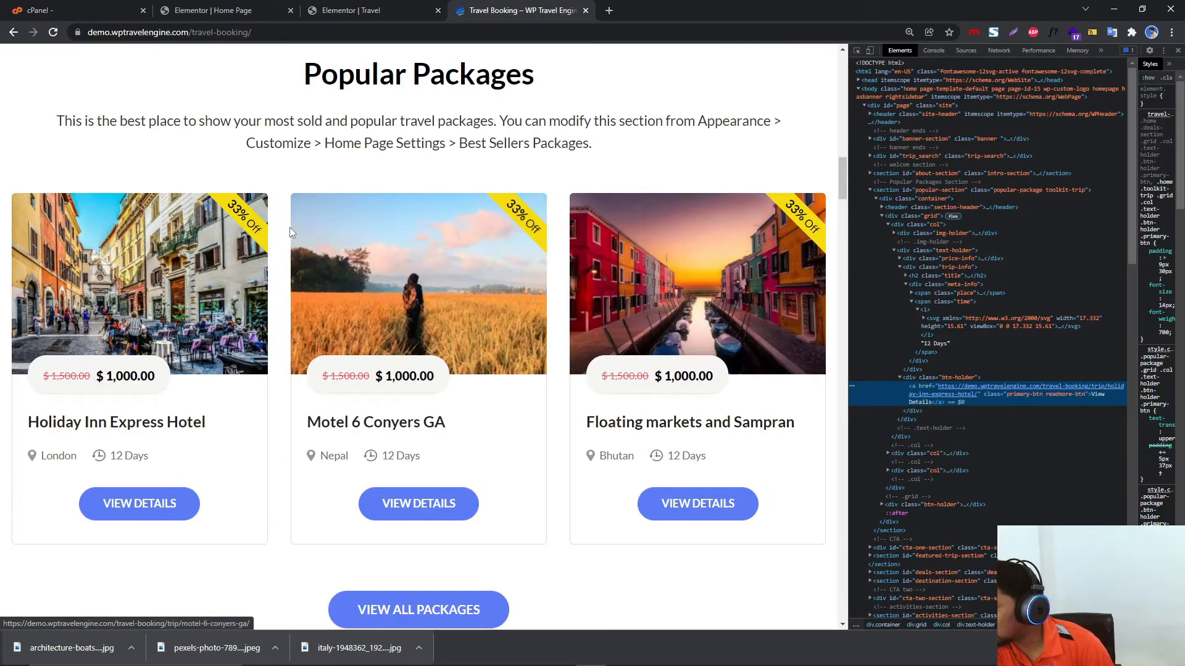
left_click(331, 5)
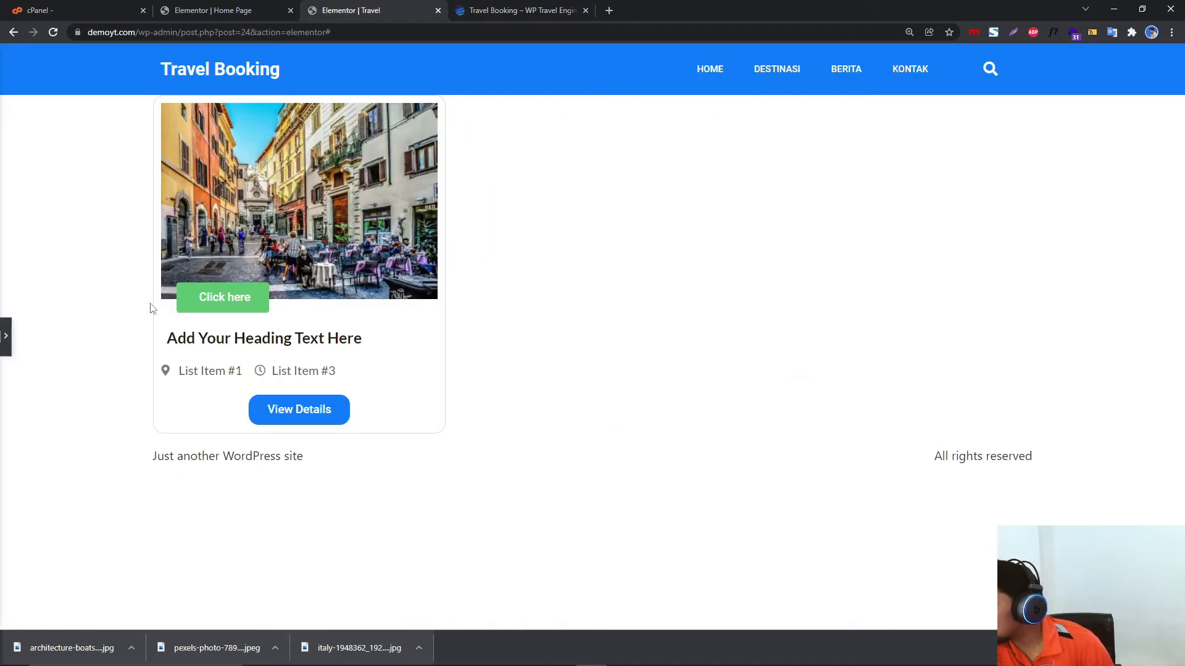
left_click(5, 337)
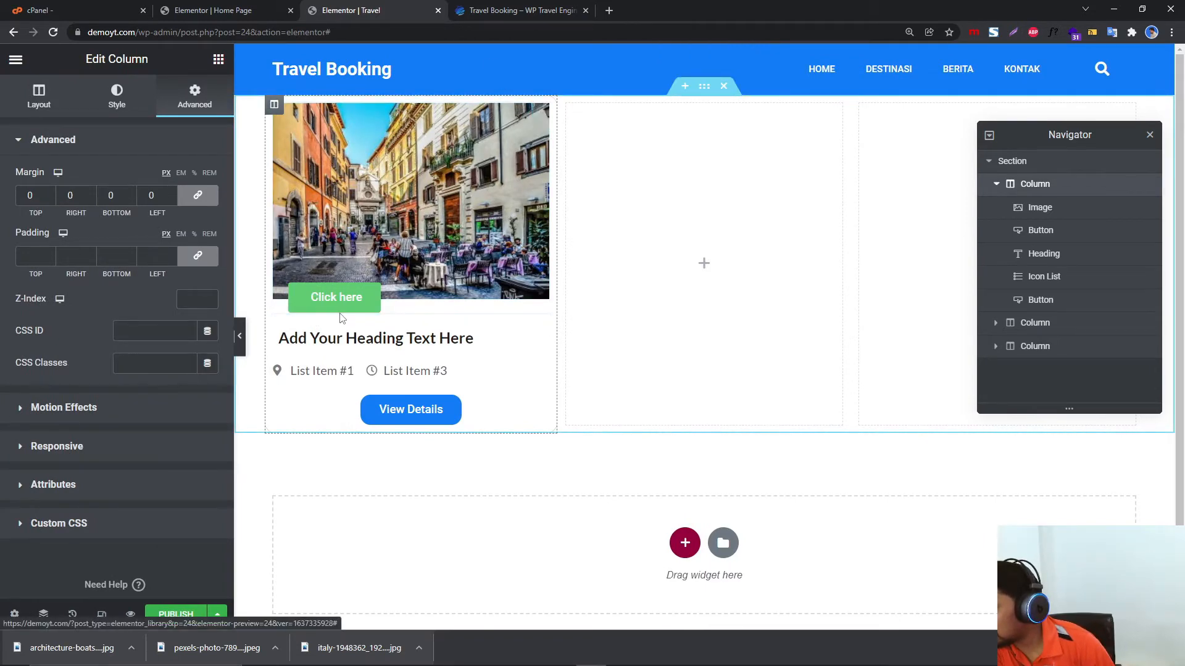
Set the "View Details" button widget's padding to 11 px on all sides.
left_click(410, 409)
left_click(194, 96)
left_click(172, 253)
left_click(172, 254)
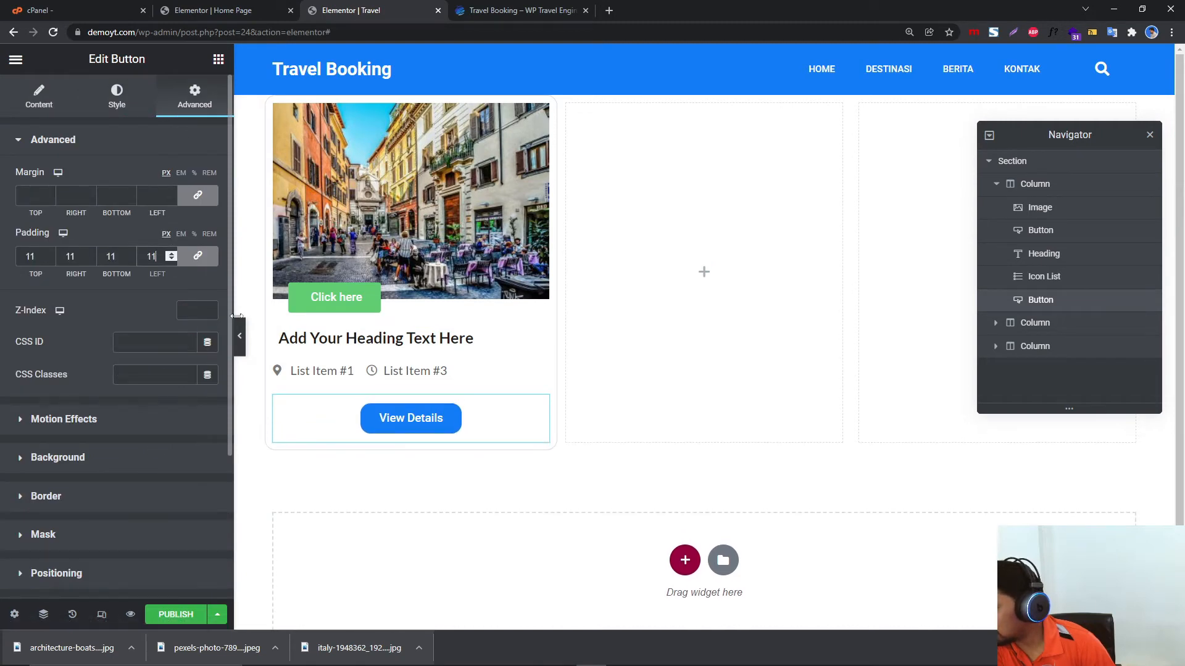
Set the icon list's left padding to 5 px, keeping its other sides at 0, and preview the card.
left_click(400, 371)
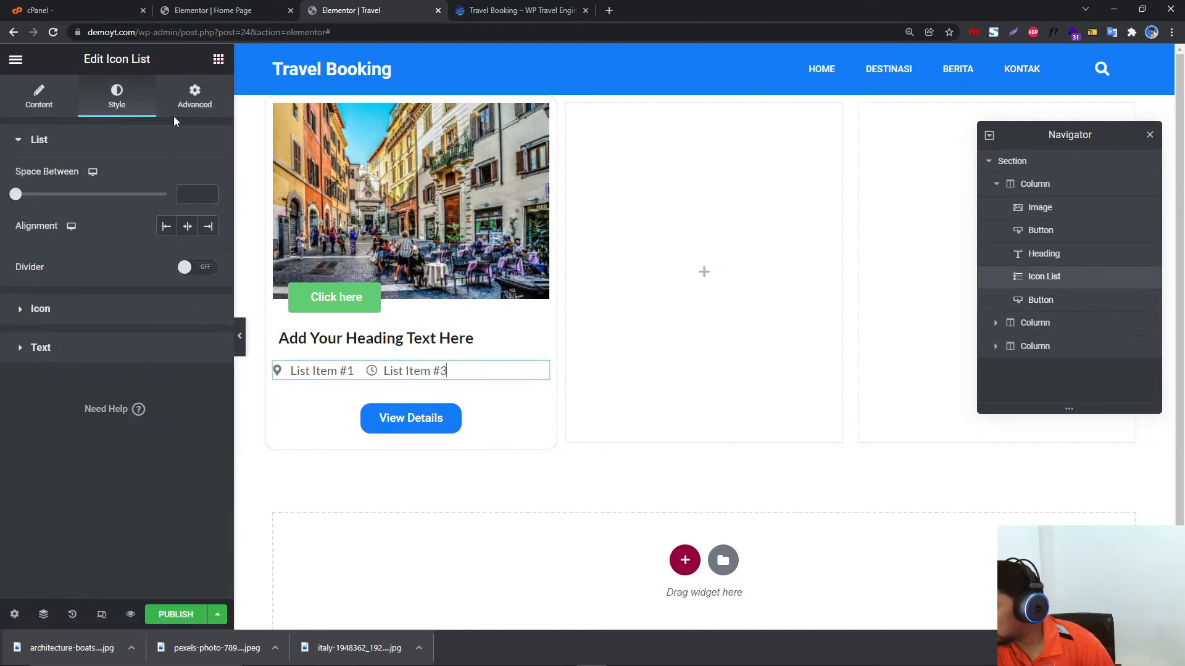
left_click(192, 99)
left_click(172, 254)
left_click(172, 254)
left_click(171, 254)
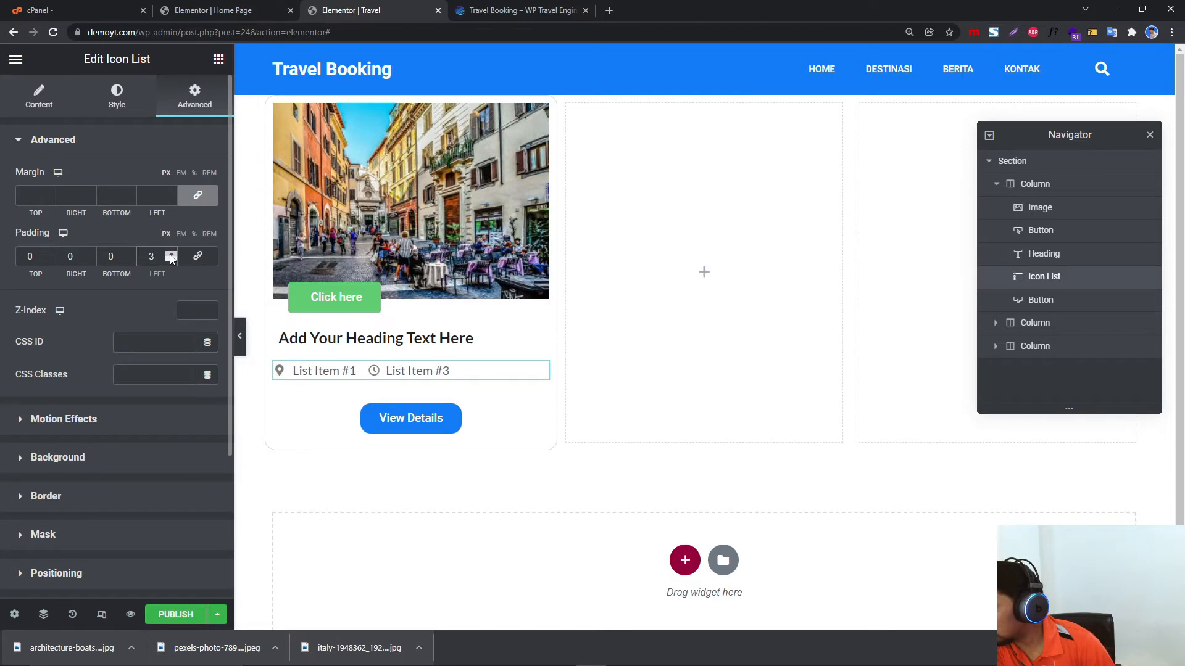
left_click(172, 254)
left_click(171, 254)
left_click(242, 336)
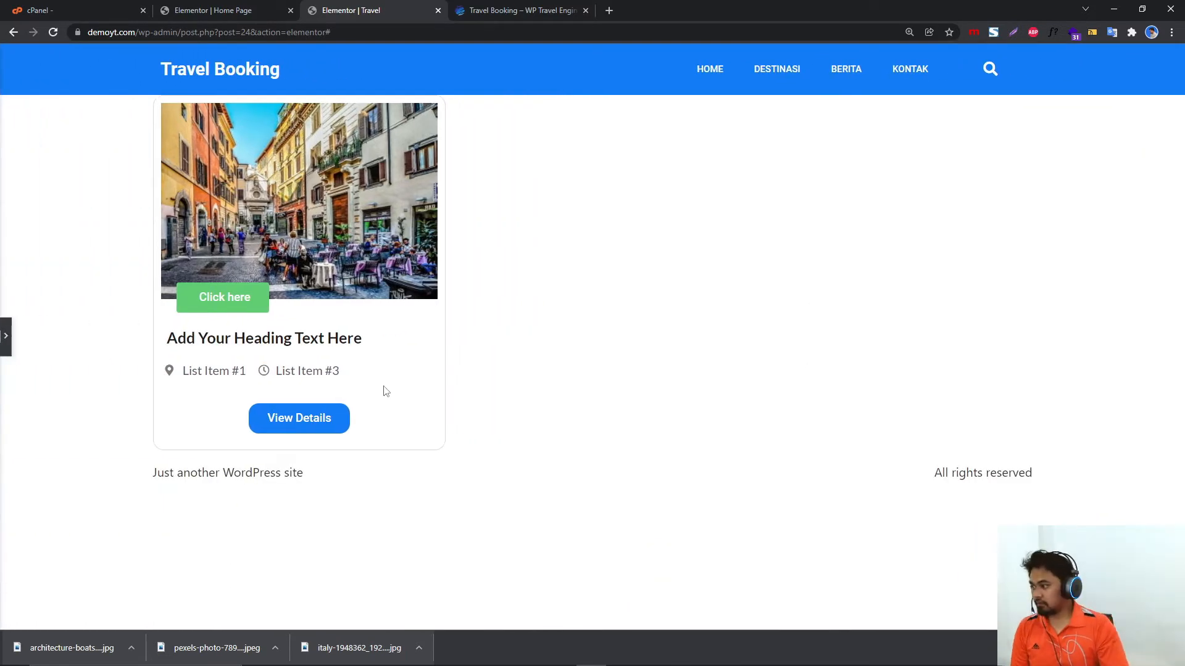
left_click(3, 351)
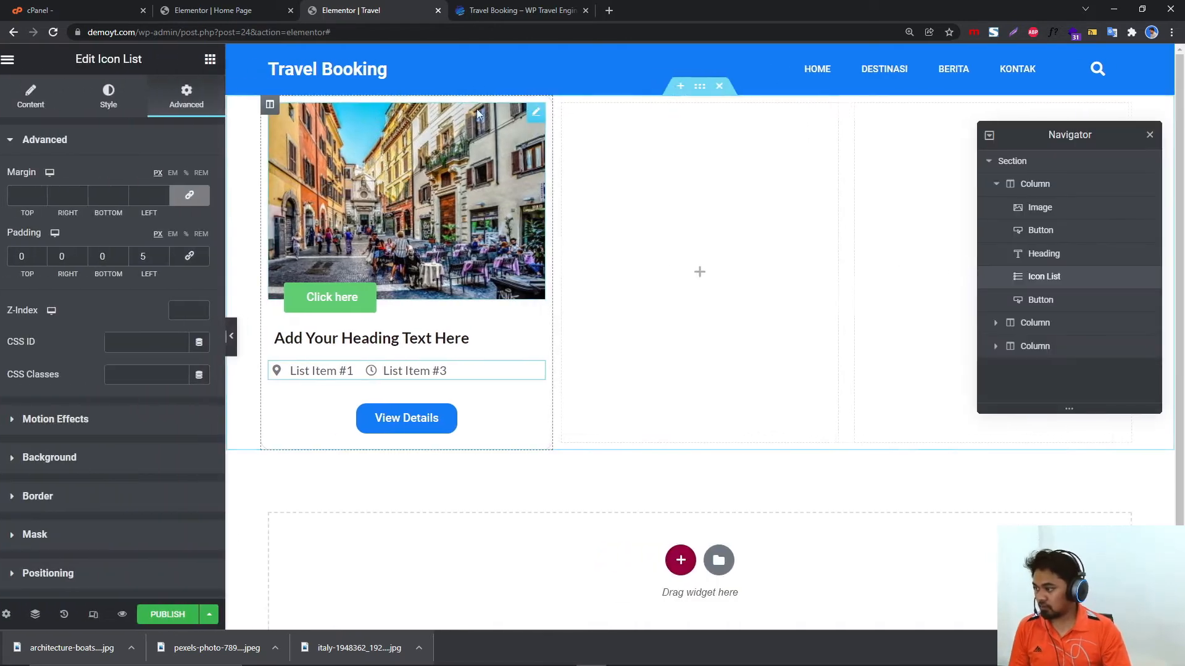
Duplicate the finished package card column twice to get three identical cards in the section.
right_click(276, 113)
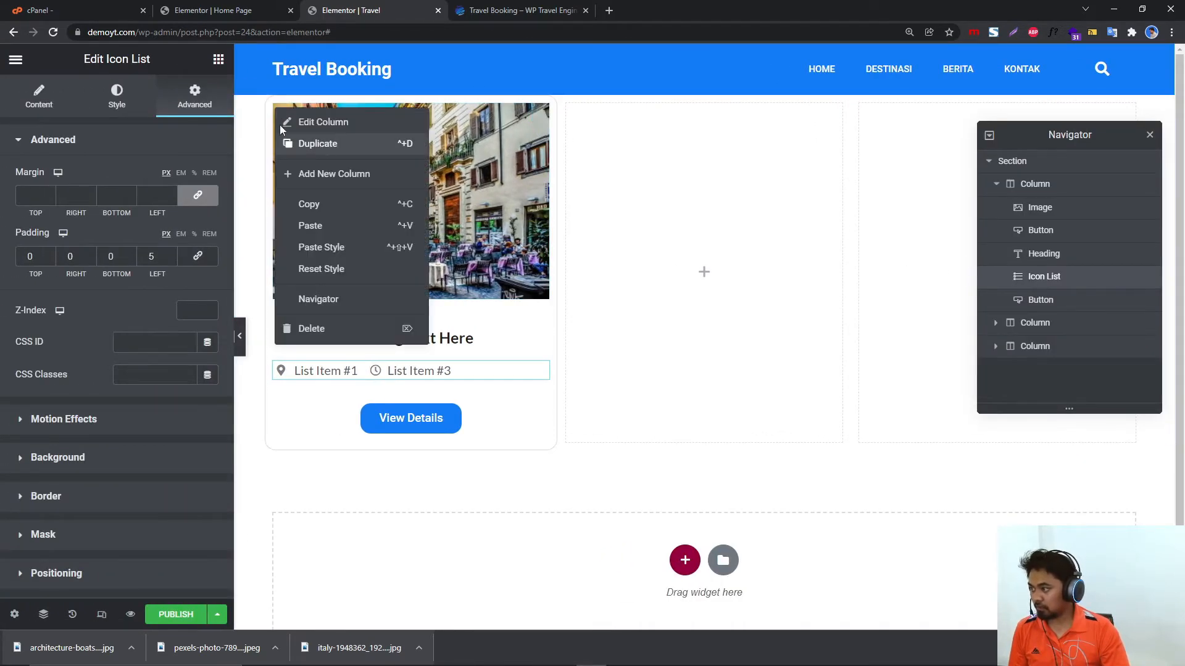
left_click(317, 144)
right_click(274, 106)
left_click(316, 139)
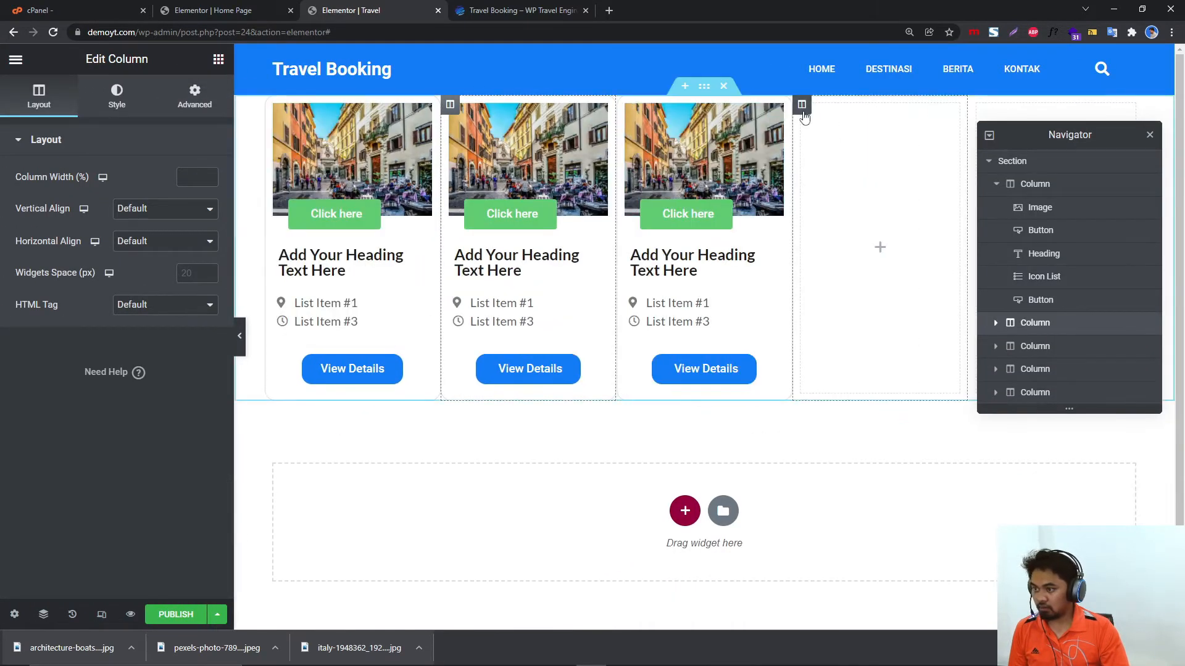
Delete the two empty columns beside the package cards and close the Navigator.
right_click(803, 118)
left_click(826, 333)
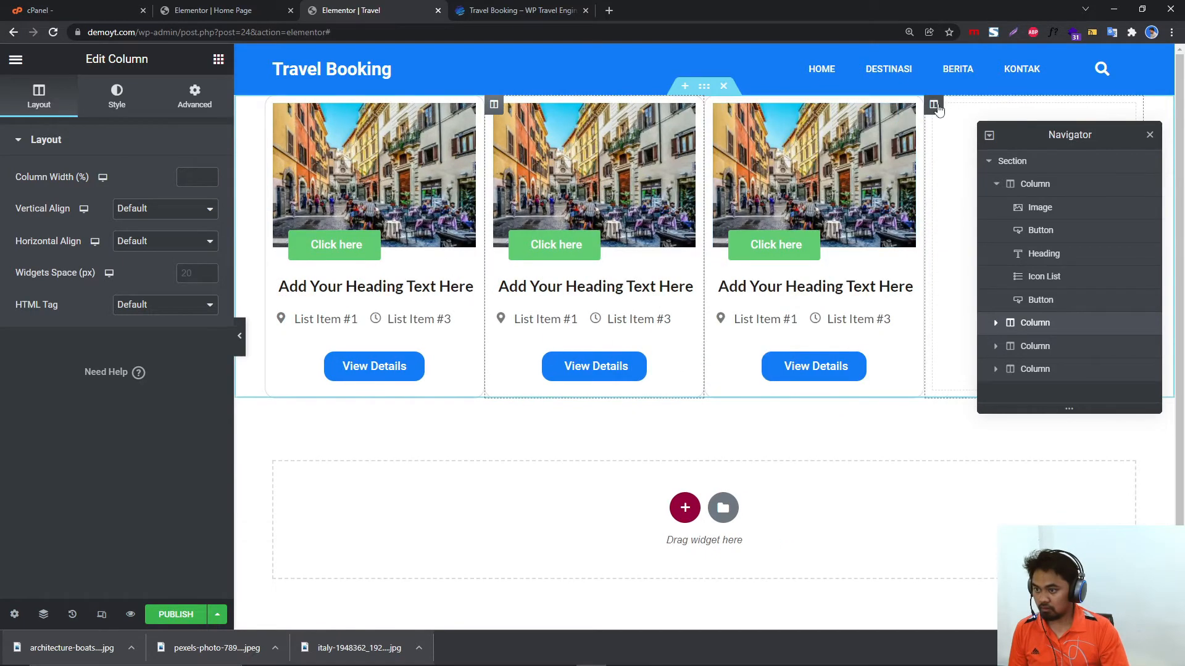
right_click(938, 108)
left_click(954, 326)
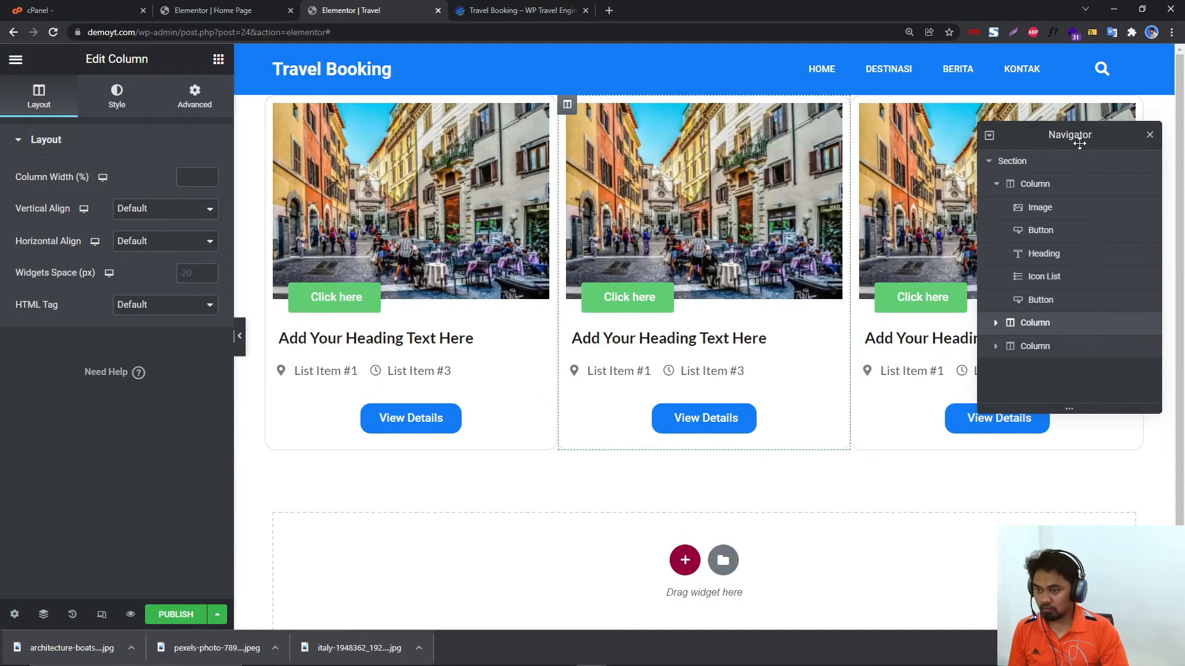
left_click(1151, 136)
Give the package cards' section a minimum height of 613 px and preview the layout.
left_click(704, 85)
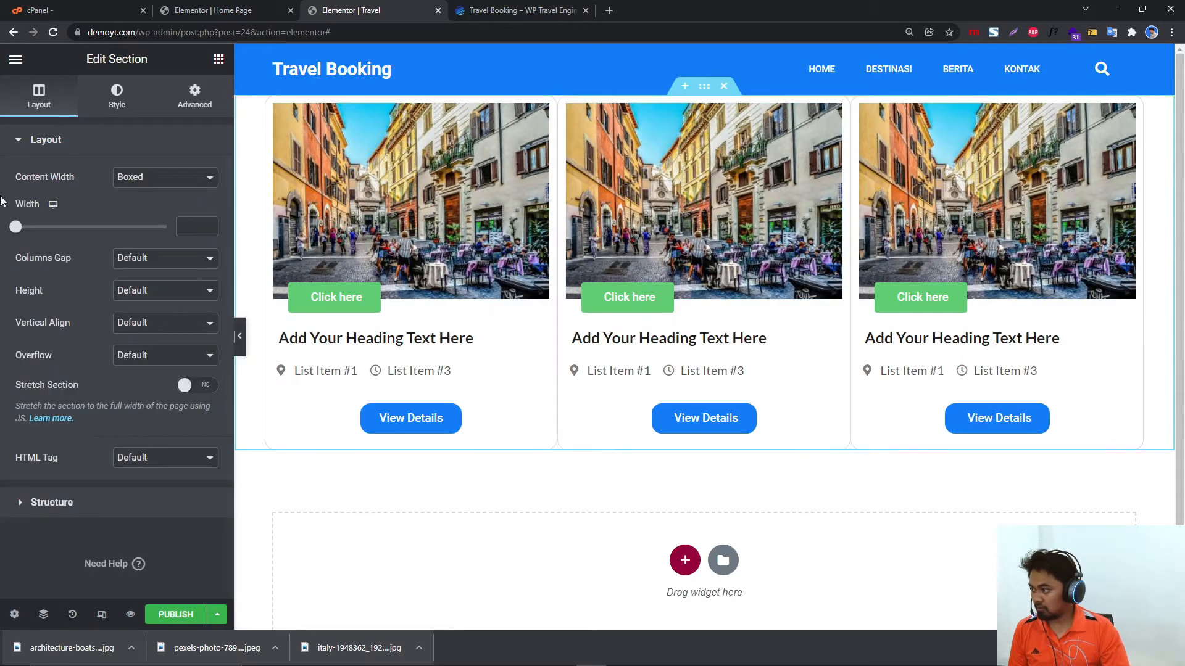
left_click(153, 295)
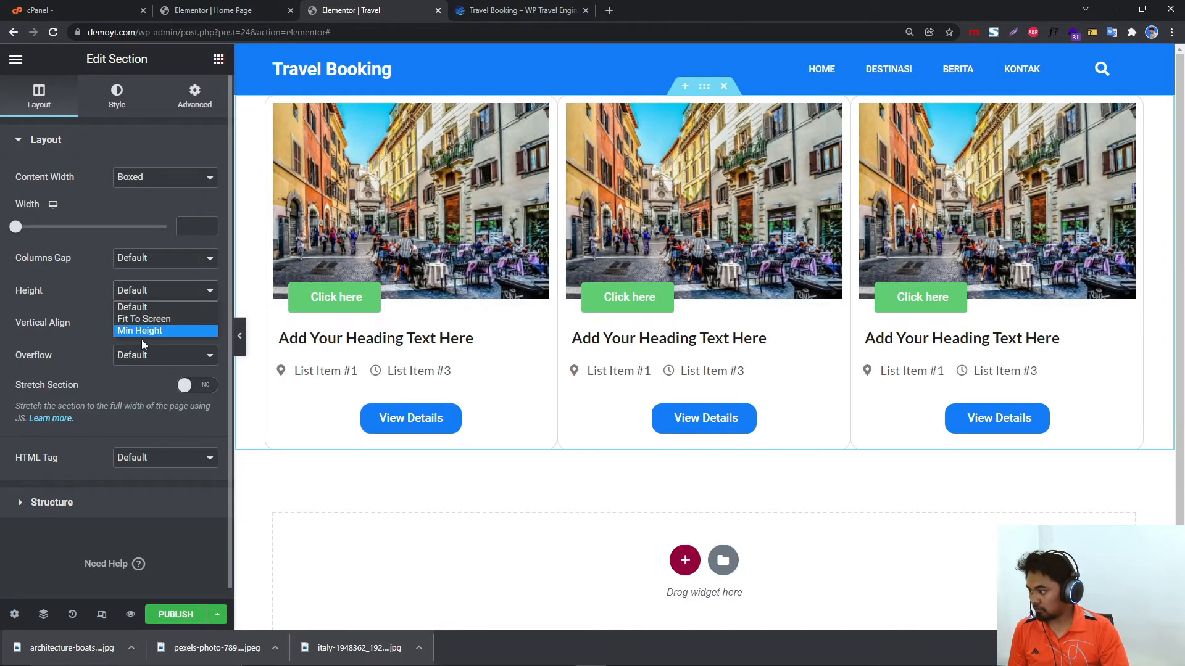
left_click(142, 339)
left_click(141, 295)
left_click(140, 332)
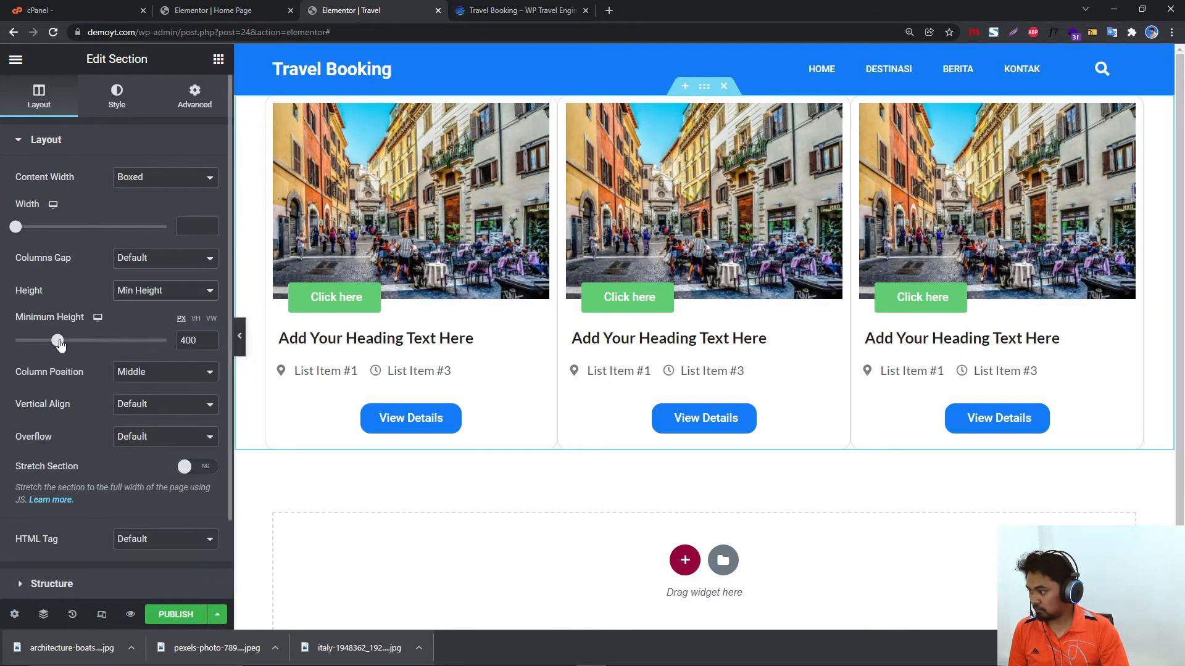
left_click_drag(58, 341, 79, 340)
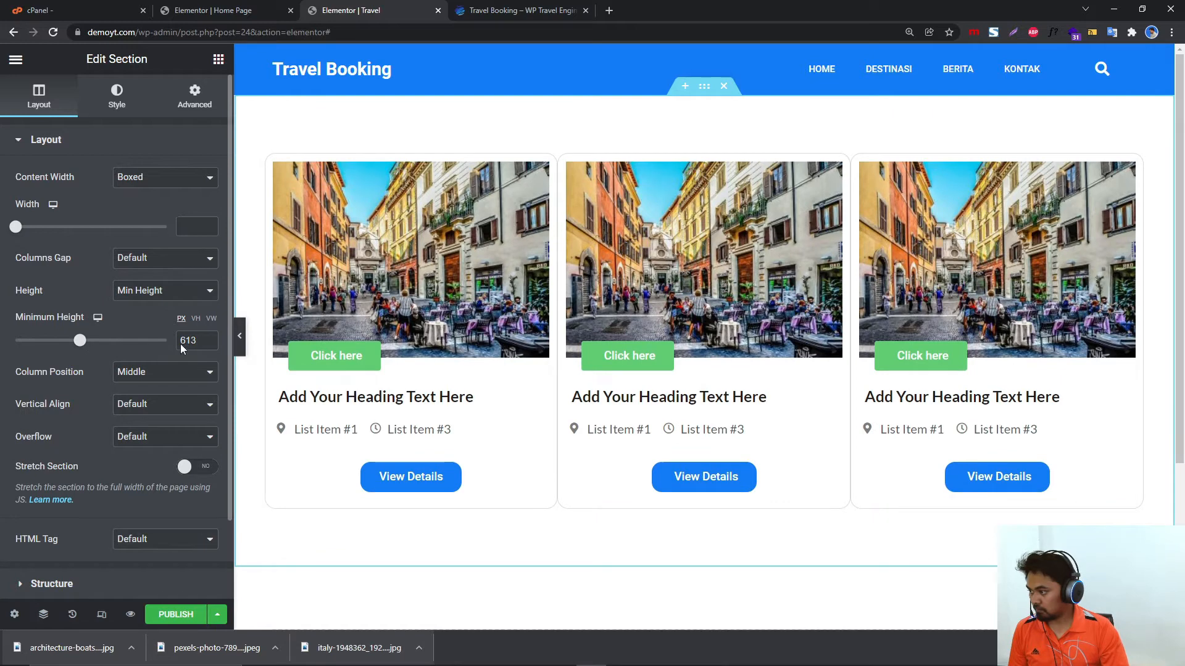
left_click(243, 345)
left_click(5, 336)
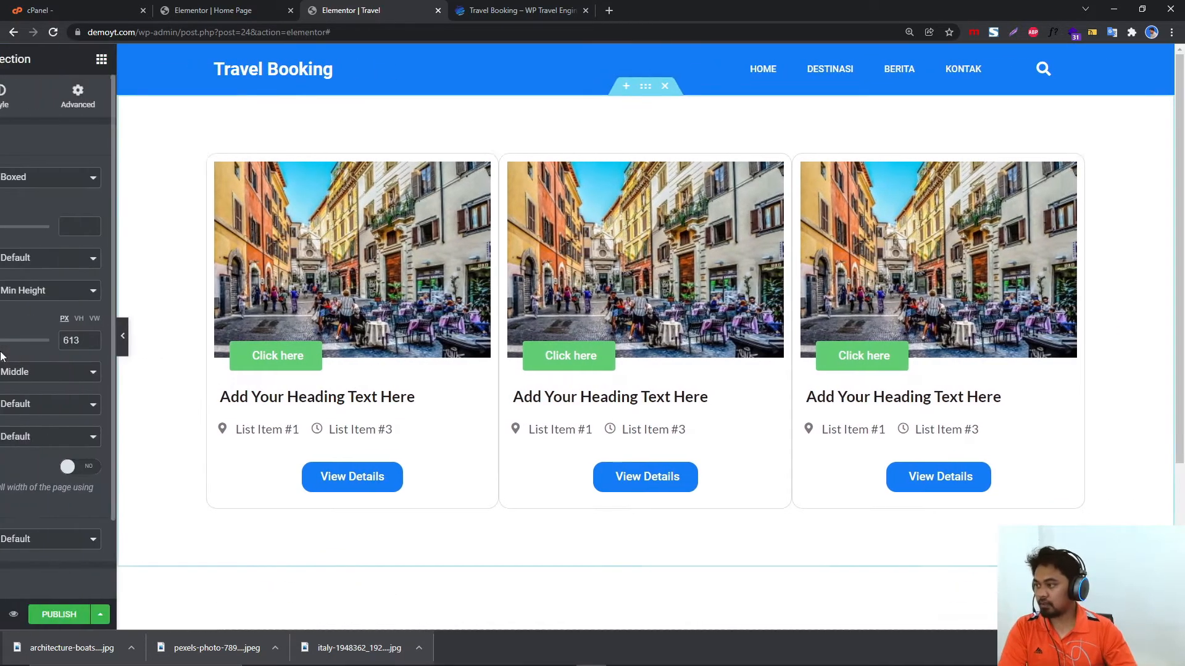
Set the first card column's margin to 10 px on all sides and compare the spacing with the demo's Popular Packages cards.
left_click(274, 162)
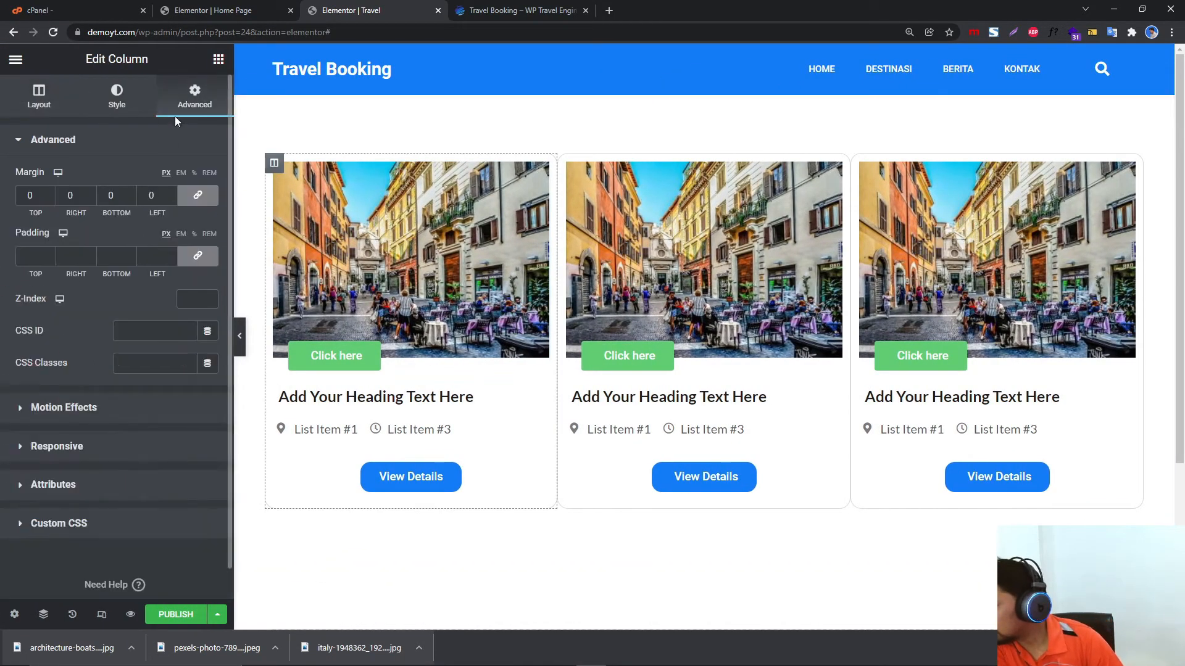
left_click(51, 195)
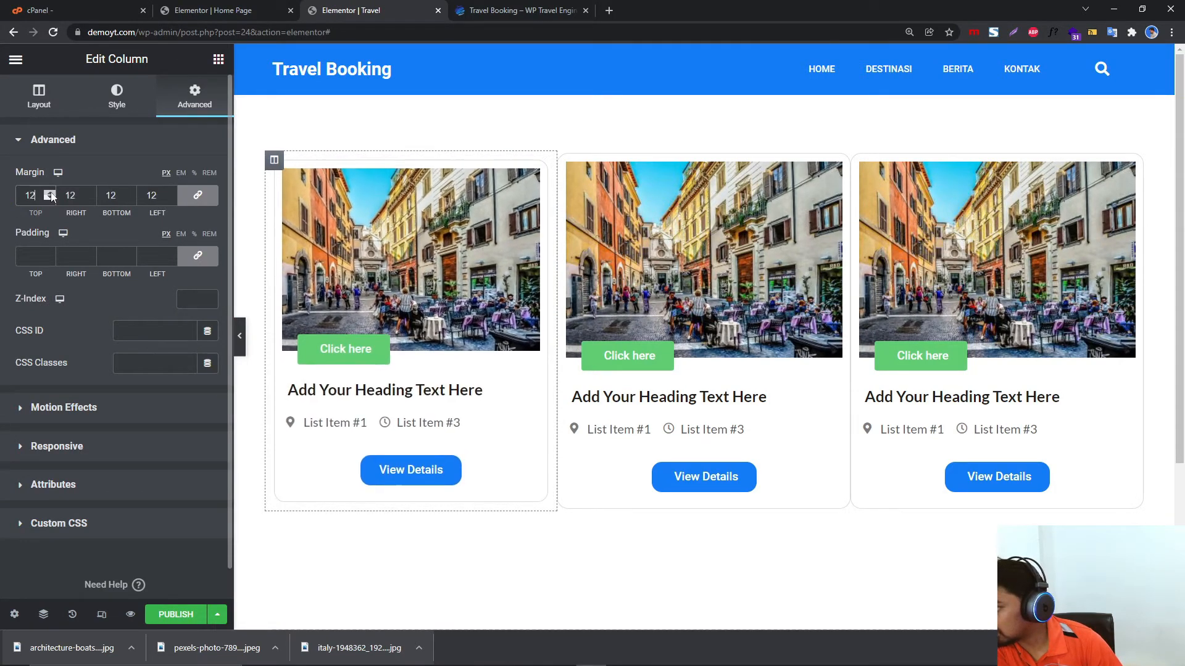
left_click(51, 194)
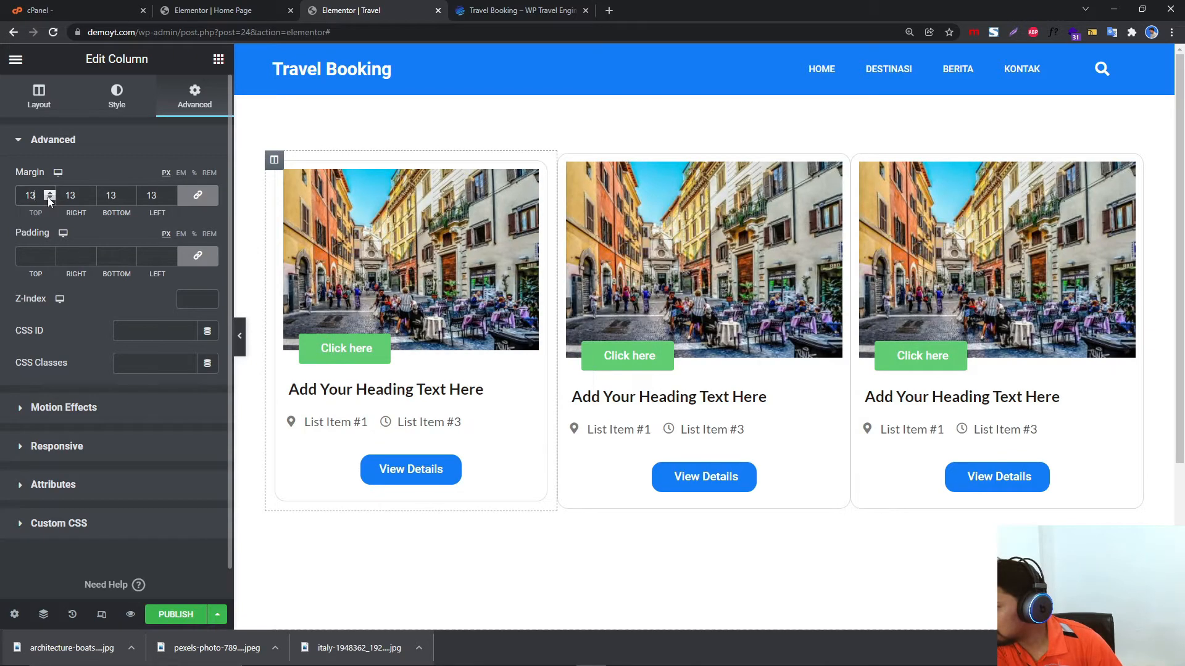
left_click(50, 198)
left_click(49, 199)
left_click(50, 198)
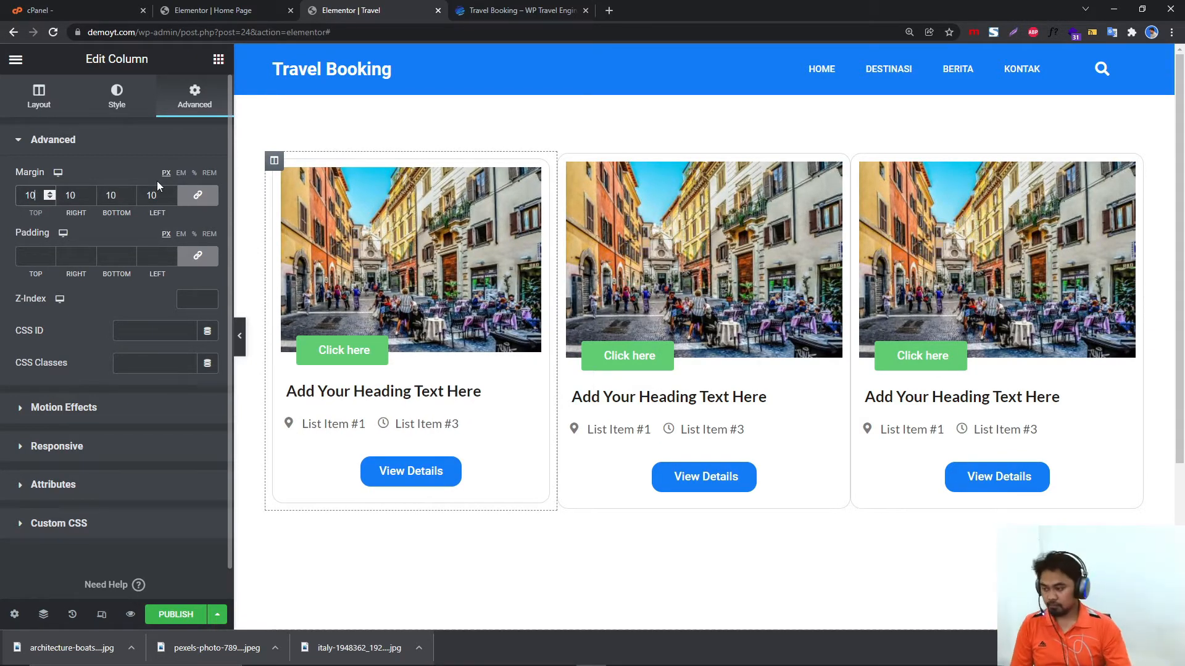
left_click(1170, 648)
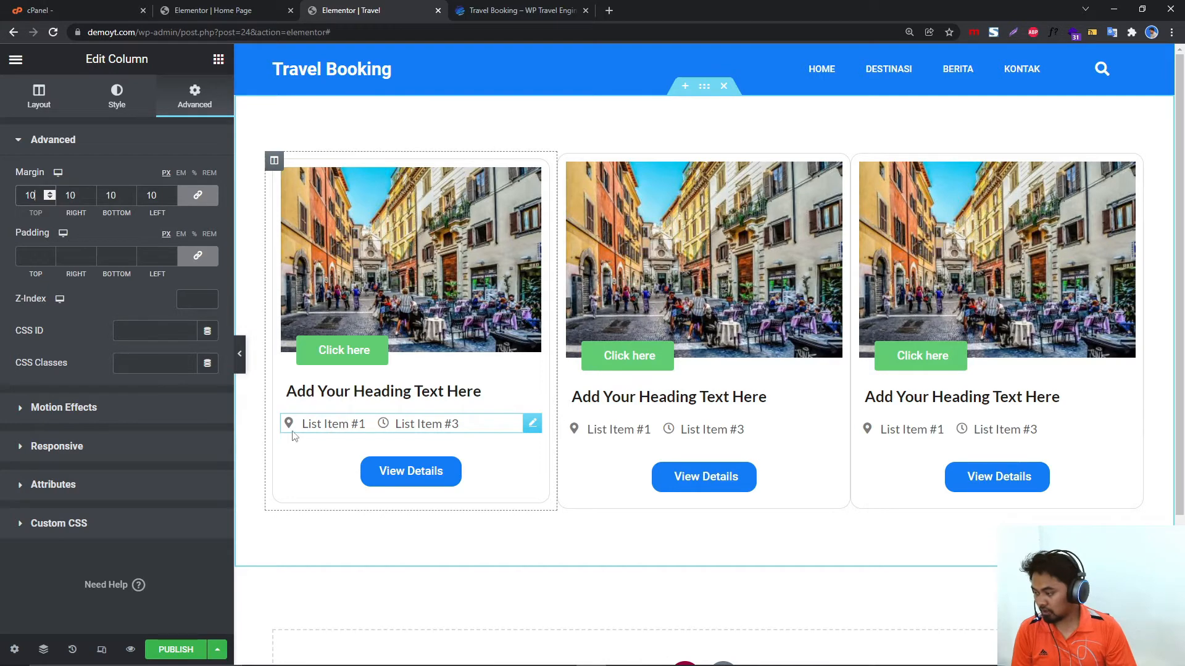
left_click(472, 5)
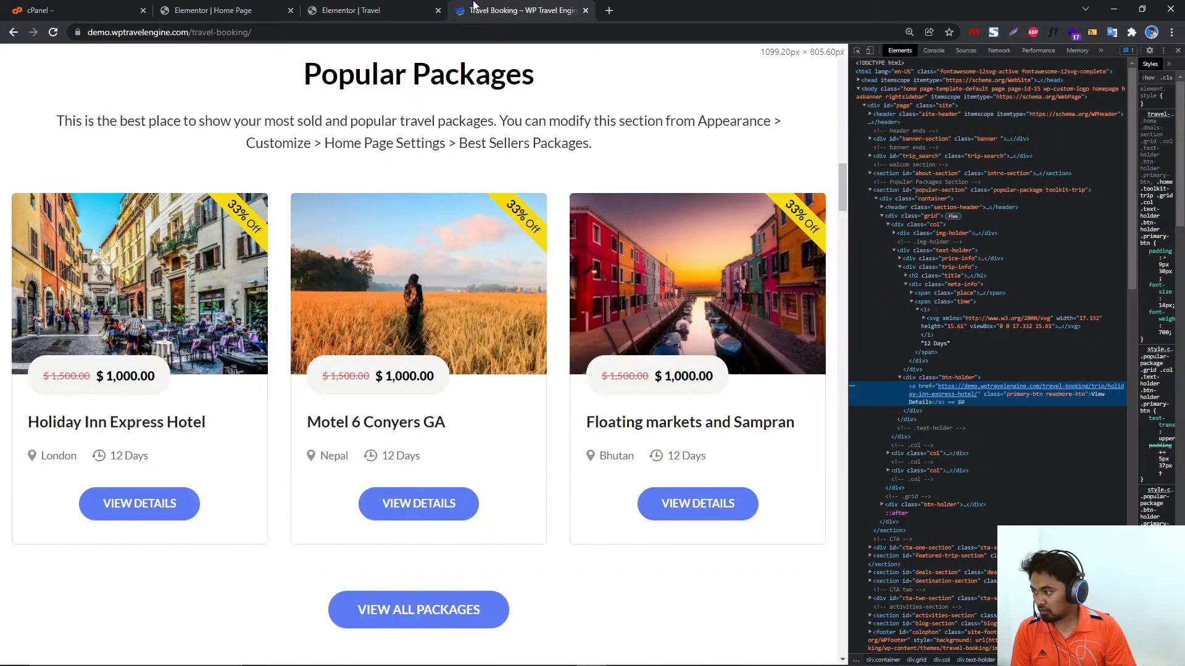
left_click(382, 6)
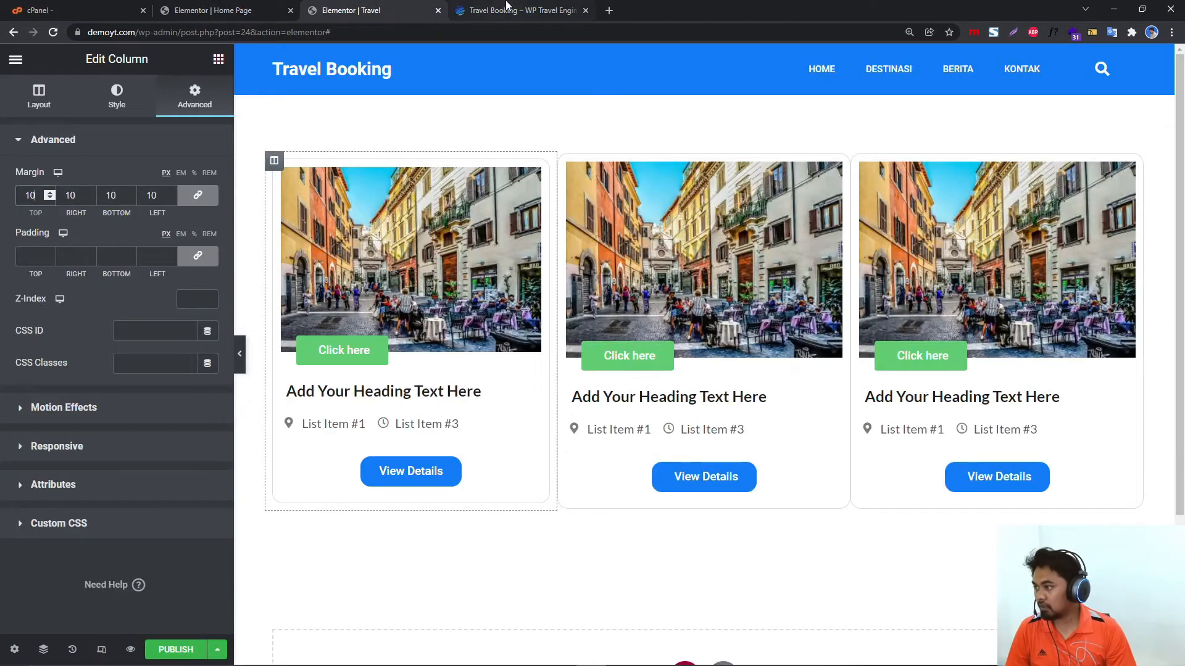
Open the demoyt.com site in a new browser tab and go to its WordPress dashboard.
left_click(608, 10)
type("de")
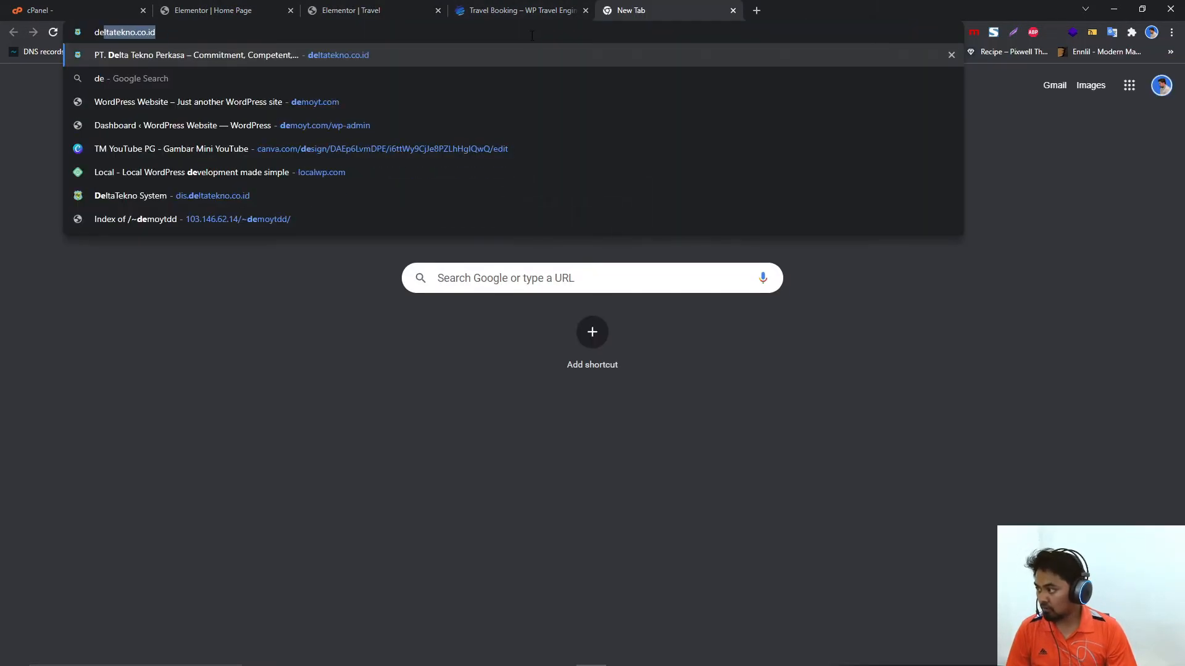
type("m")
key("Return")
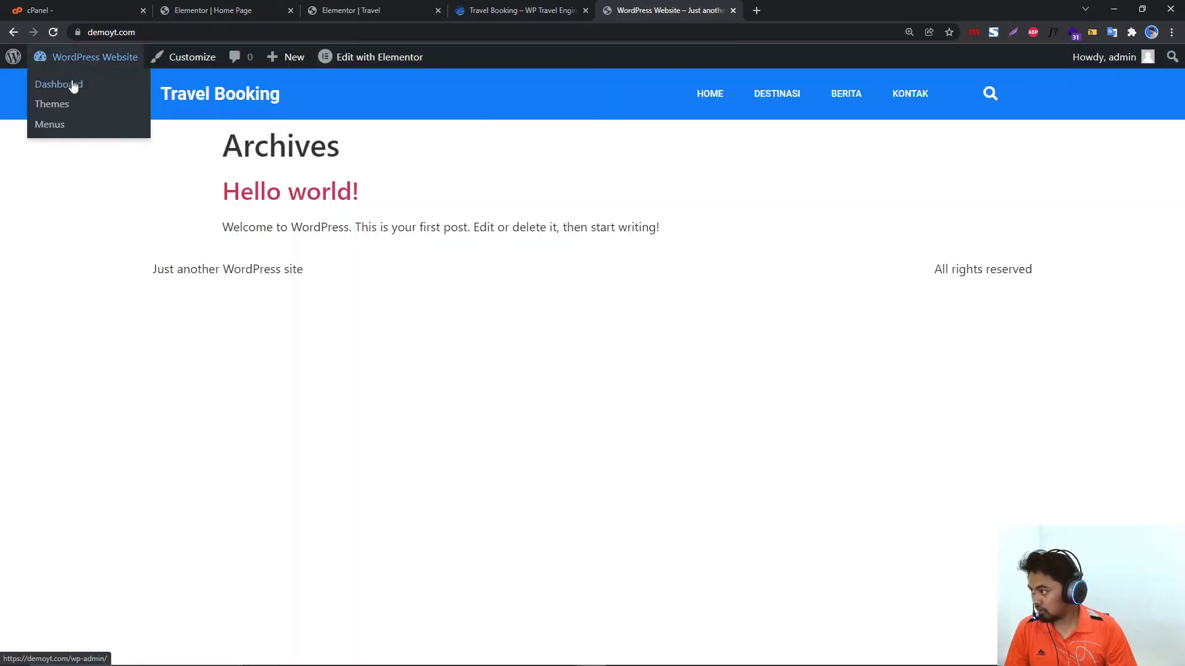
left_click(73, 85)
Activate the Advanced Custom Fields plugin from the site's installed plugins.
mouse_move(68, 364)
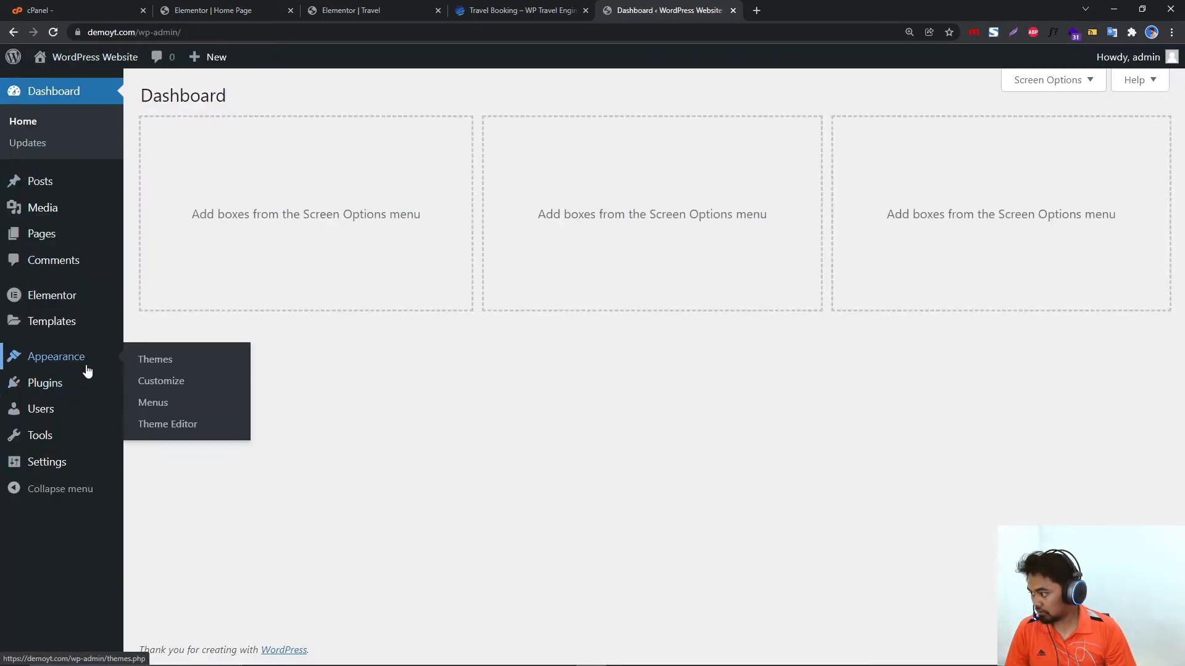
mouse_move(62, 384)
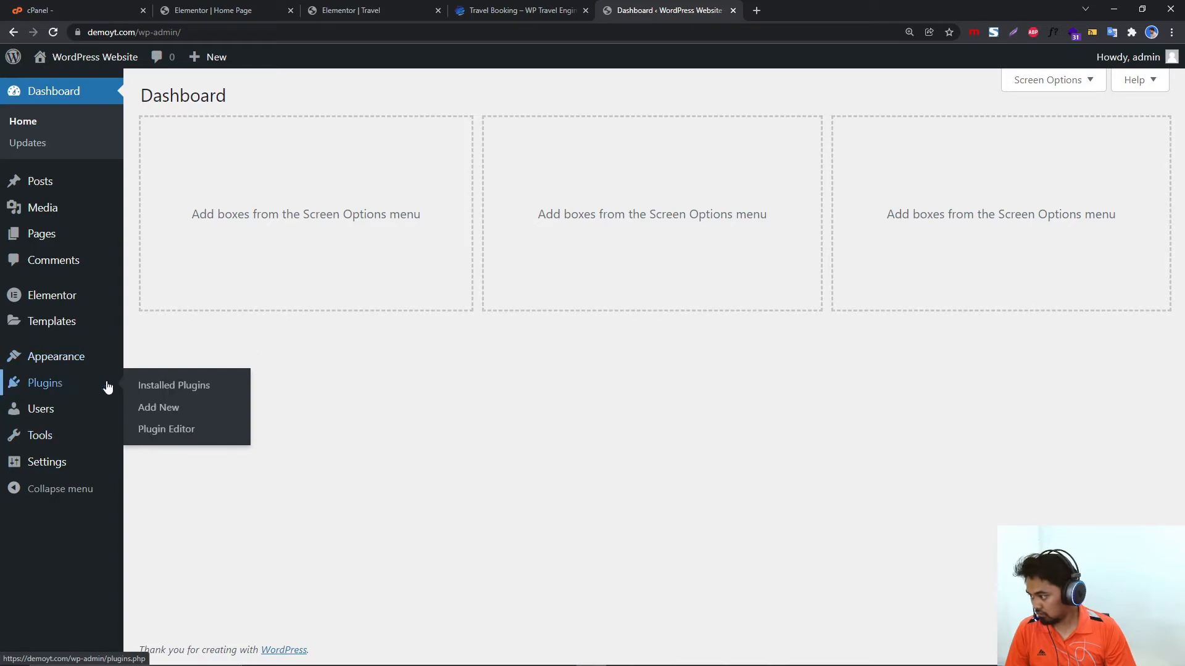
mouse_move(45, 409)
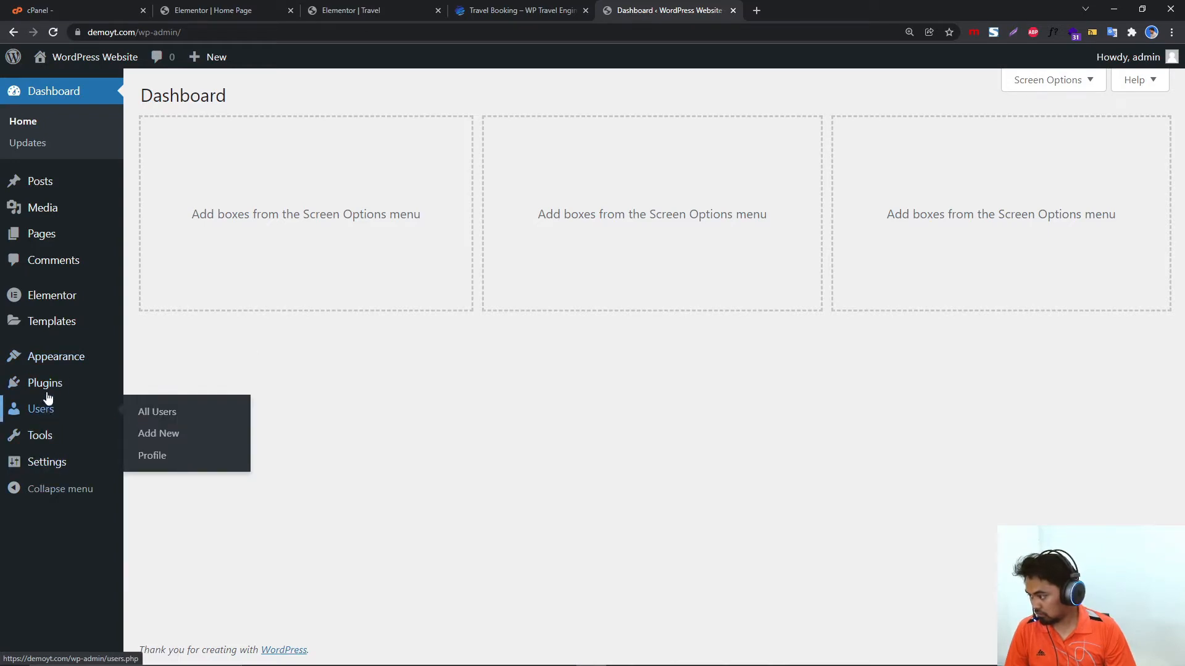
left_click(47, 383)
scroll(210, 522, "down", 1)
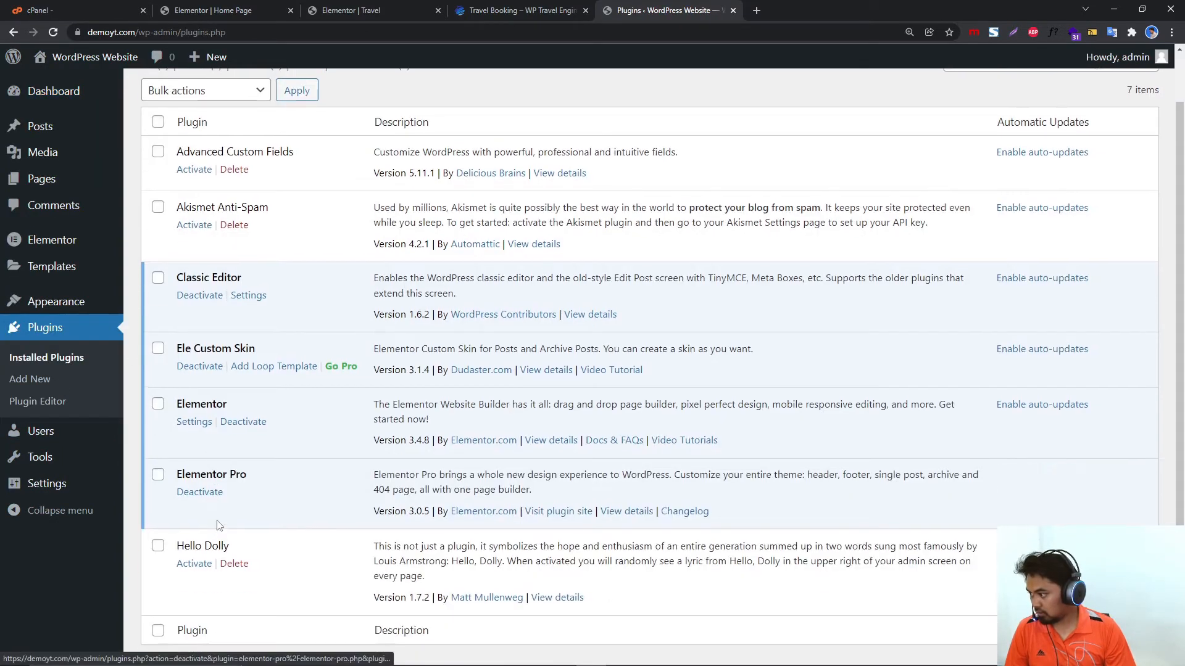
scroll(219, 526, "up", 1)
left_click(194, 231)
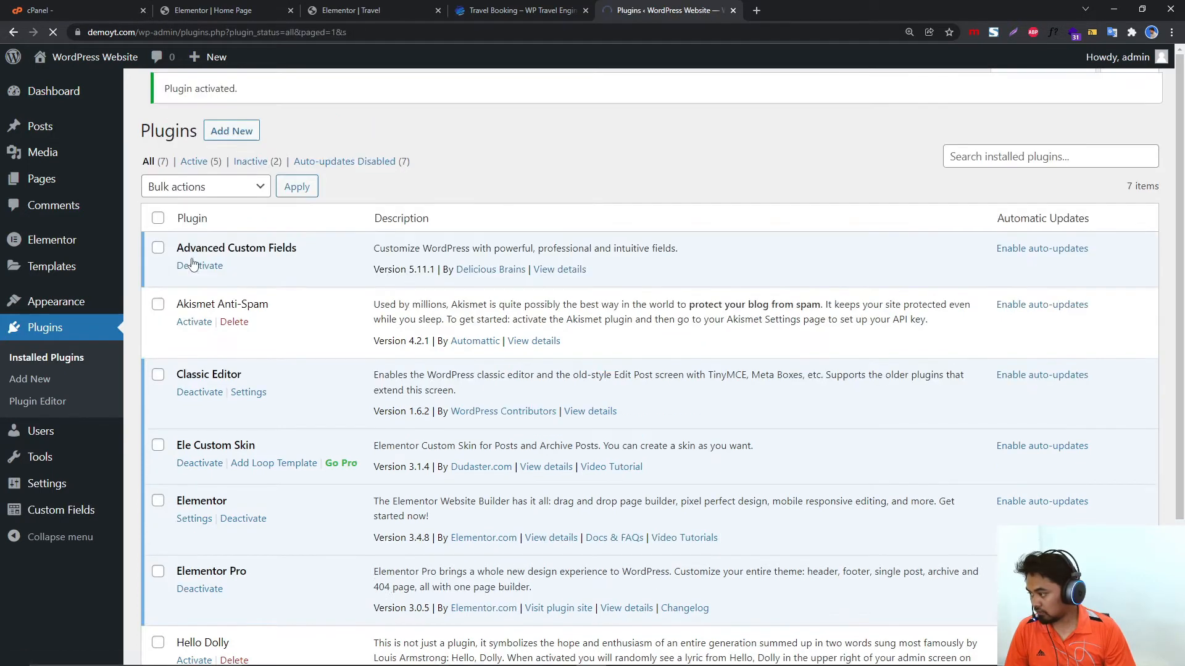
Start a new Advanced Custom Fields field group and title it "travel".
left_click(58, 512)
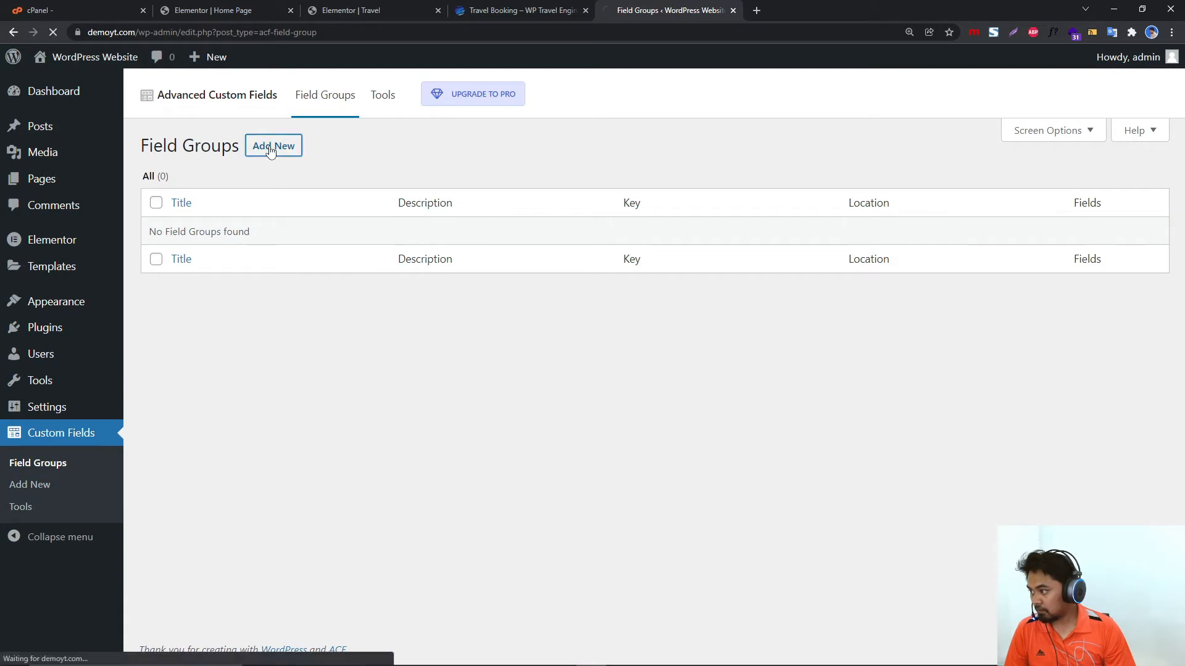
left_click(273, 145)
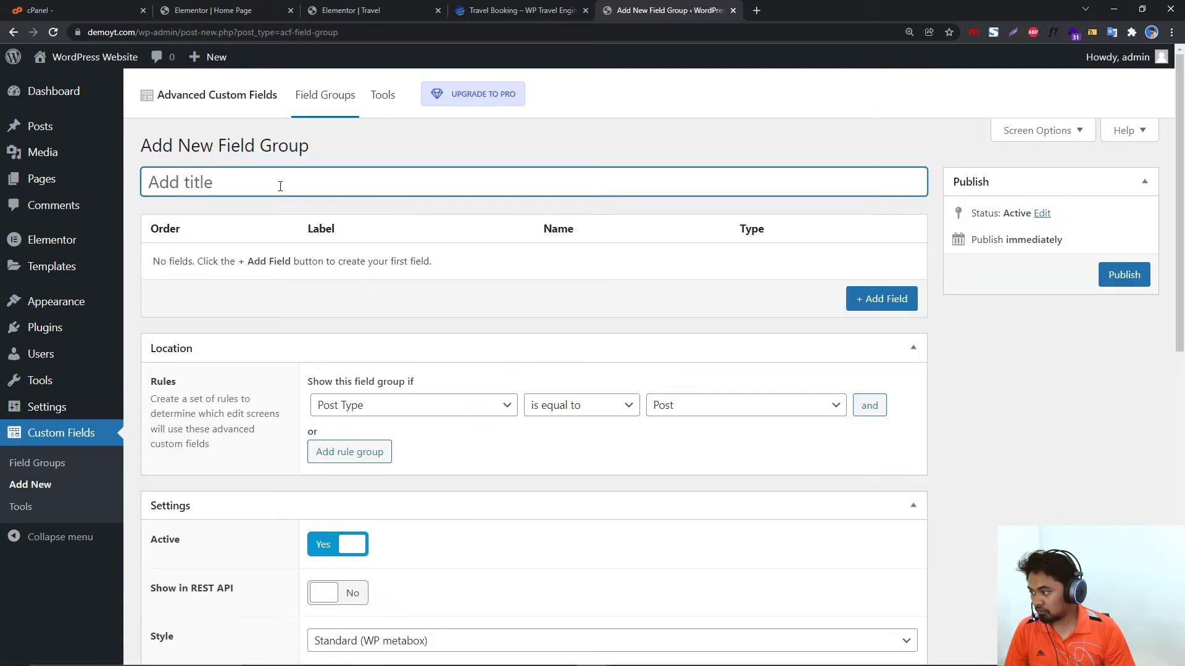
type("travel")
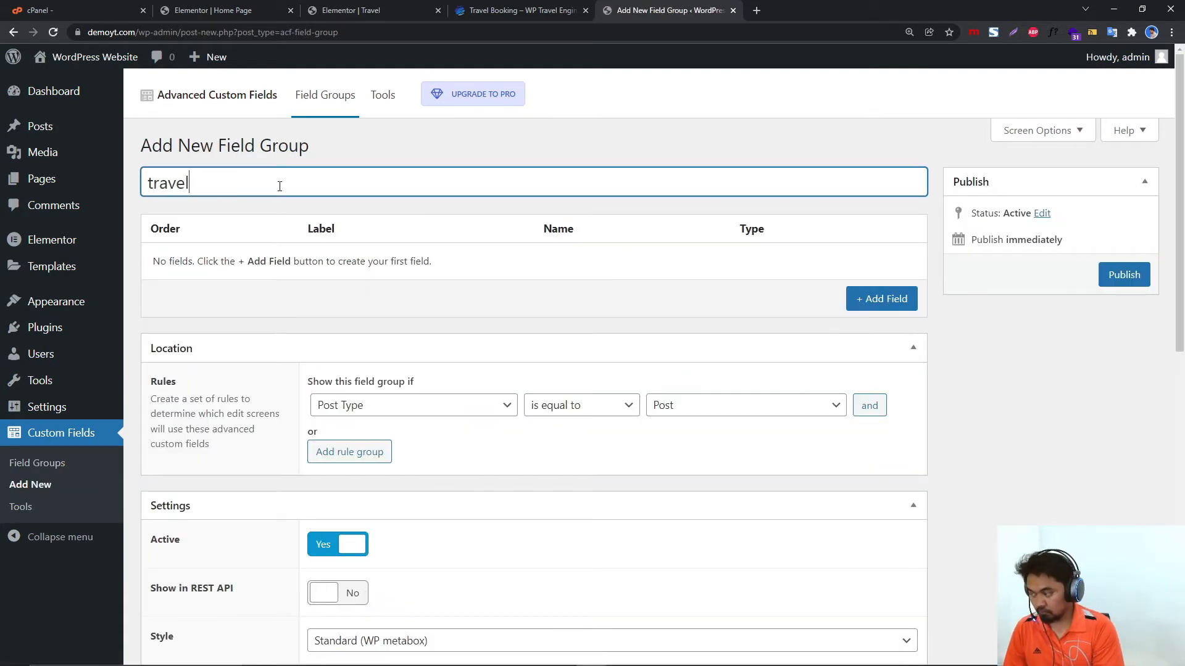
Check the card layout in the Travel template, then add a first field labelled hrga to the travel field group.
left_click(538, 10)
left_click(361, 7)
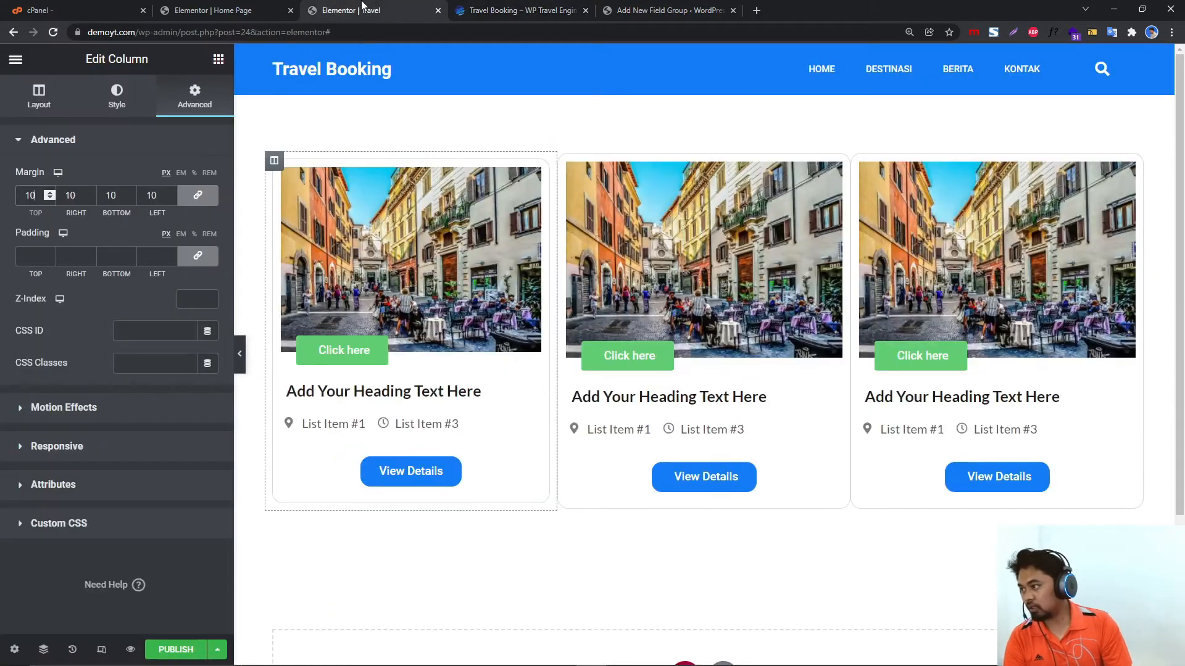
left_click(279, 8)
left_click(669, 10)
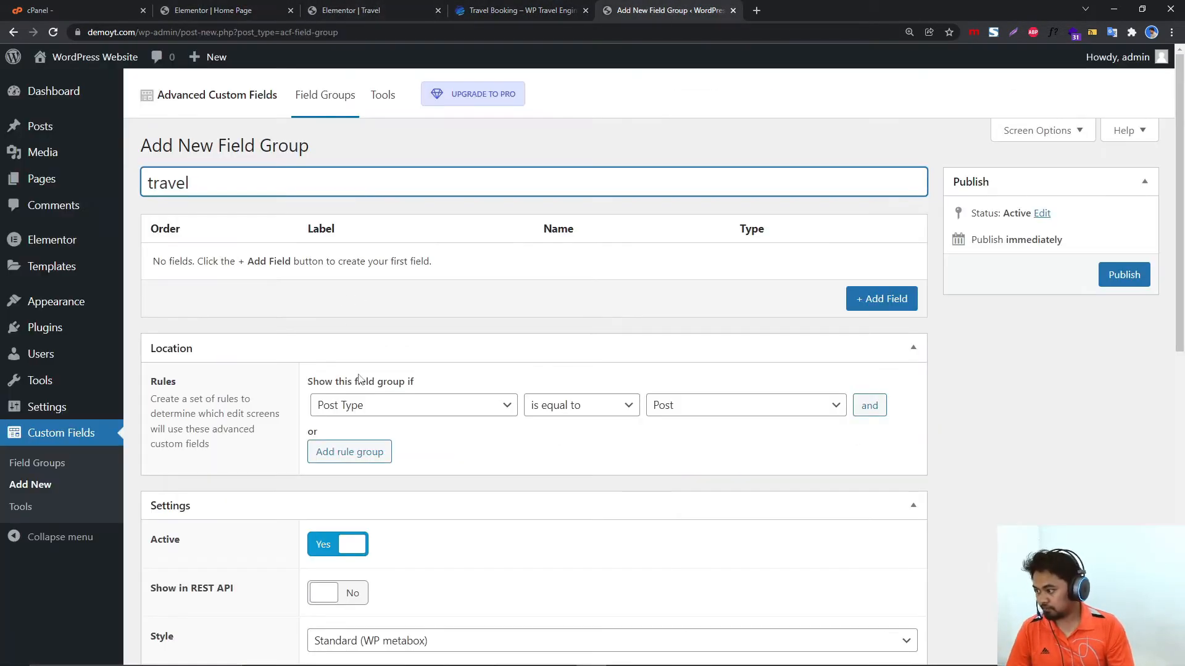
left_click(881, 299)
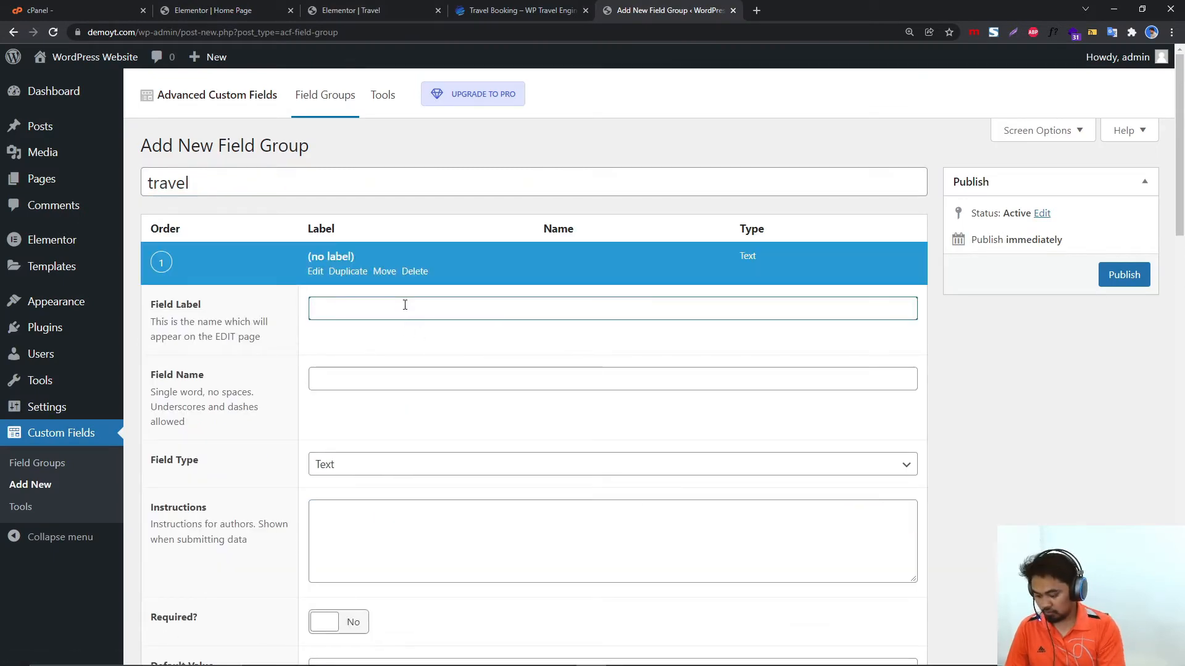
left_click(456, 384)
Add a second text field with the label Destinasi and the field name destinasi.
scroll(733, 341, "down", 9)
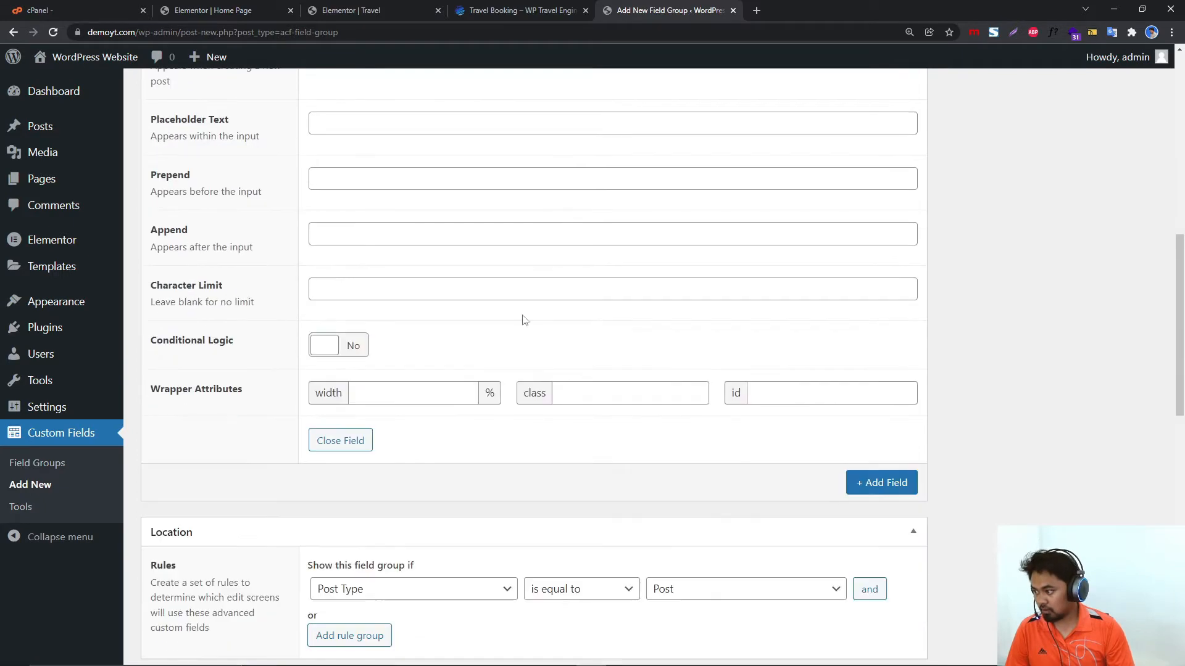
left_click(873, 486)
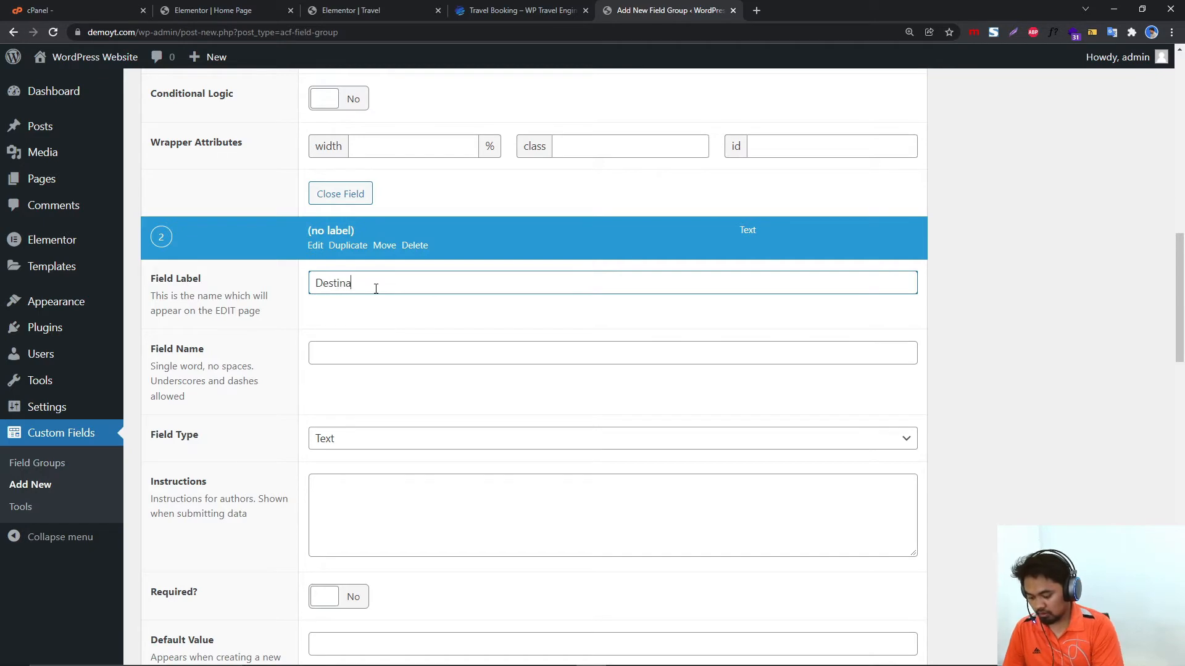
left_click(408, 348)
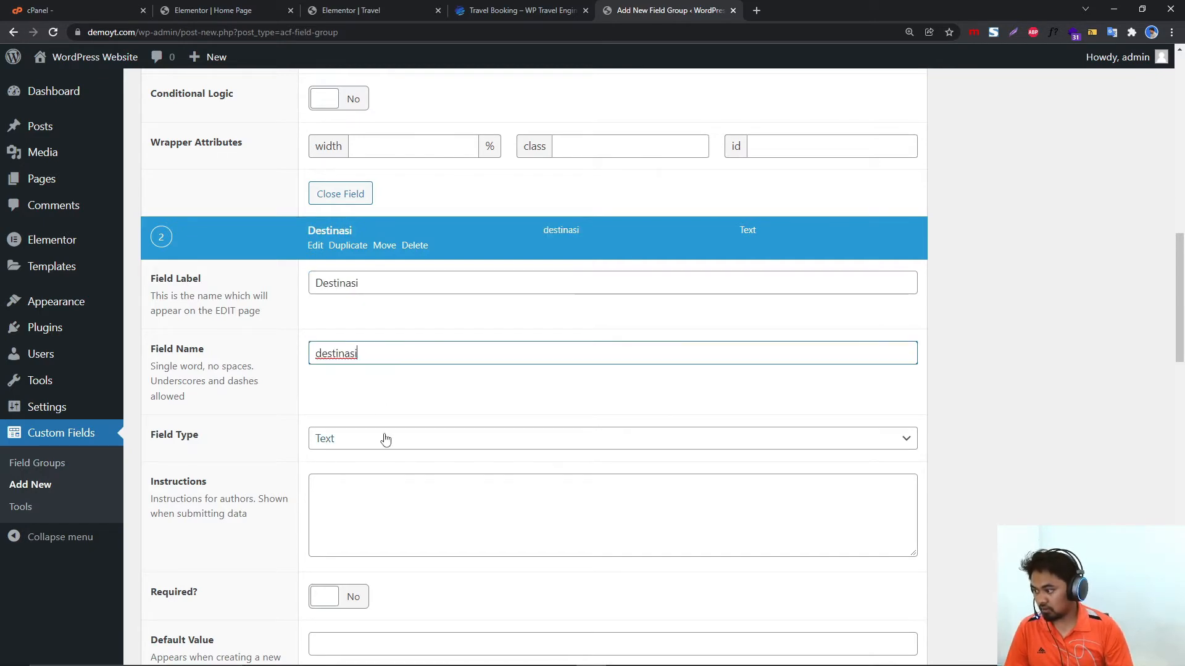
Add a third text field labelled jumlah hari to the field group.
scroll(802, 543, "down", 12)
left_click(894, 344)
scroll(405, 439, "down", 18)
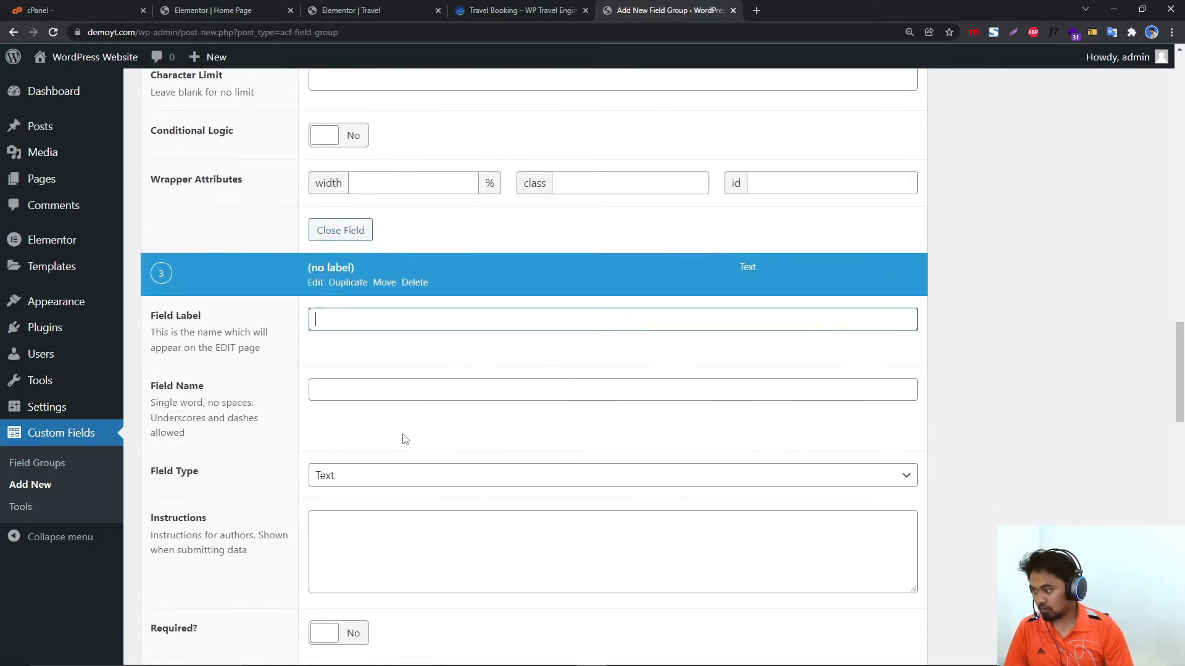
Check the location rule for Post Type equal to Post and publish the travel field group.
scroll(543, 416, "up", 3)
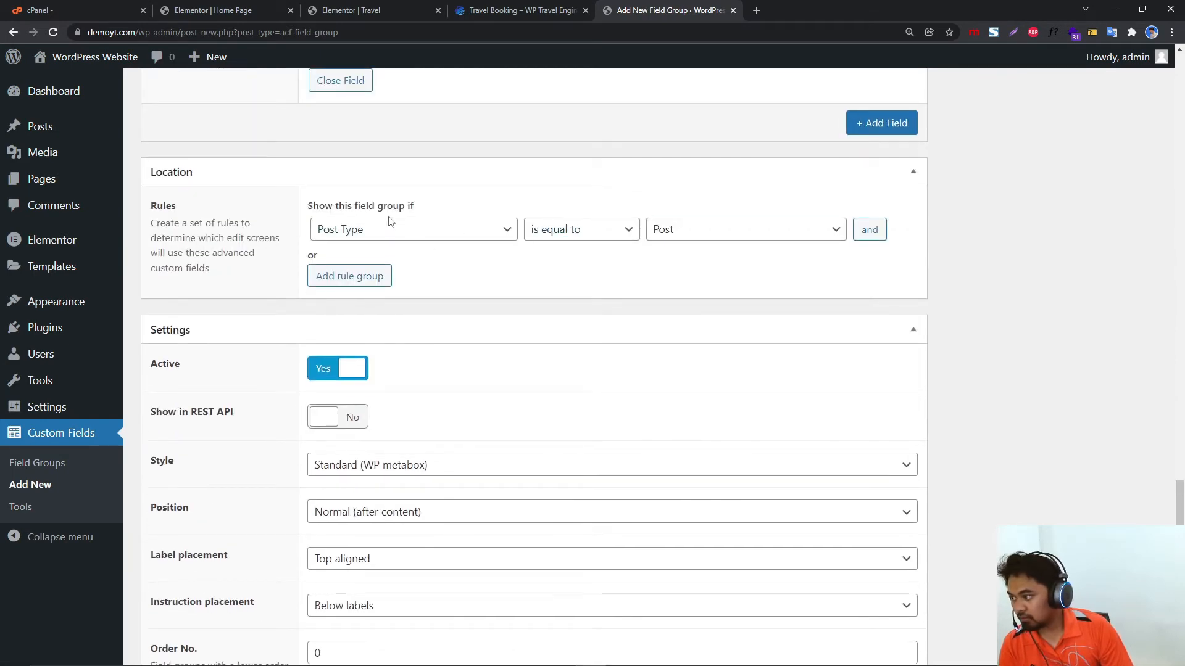
scroll(988, 221, "up", 20)
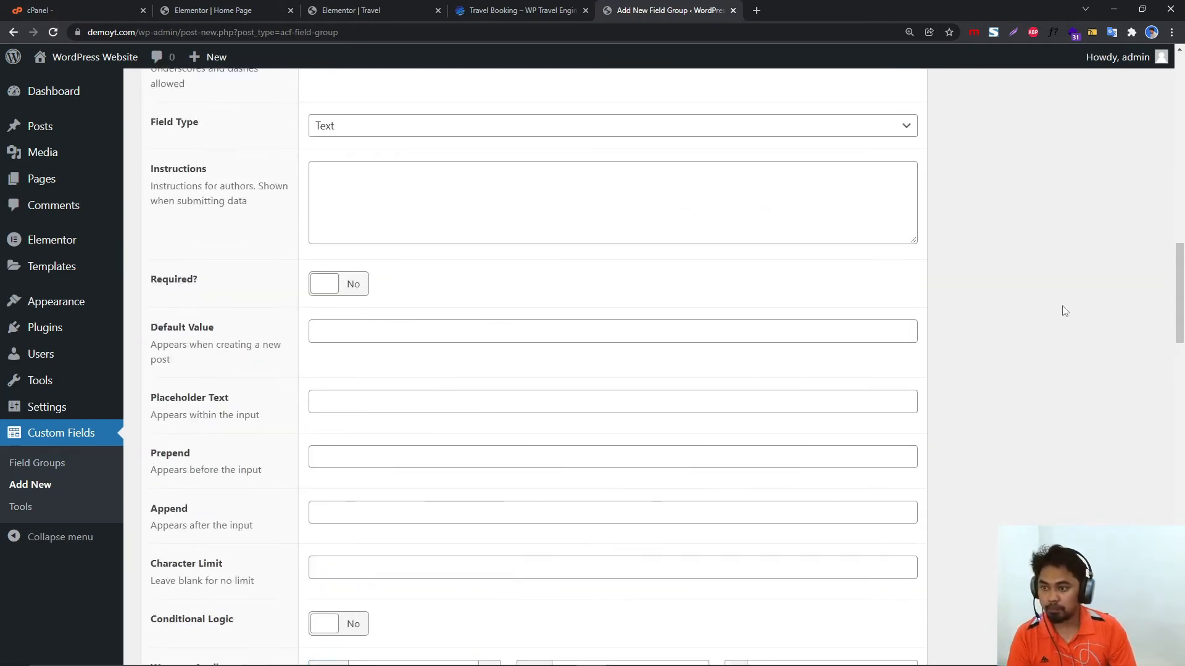
scroll(1063, 310, "down", 6)
scroll(1064, 310, "up", 15)
left_click(1124, 275)
Publish the Travel template in Elementor without any display condition and reload its editor.
left_click(351, 11)
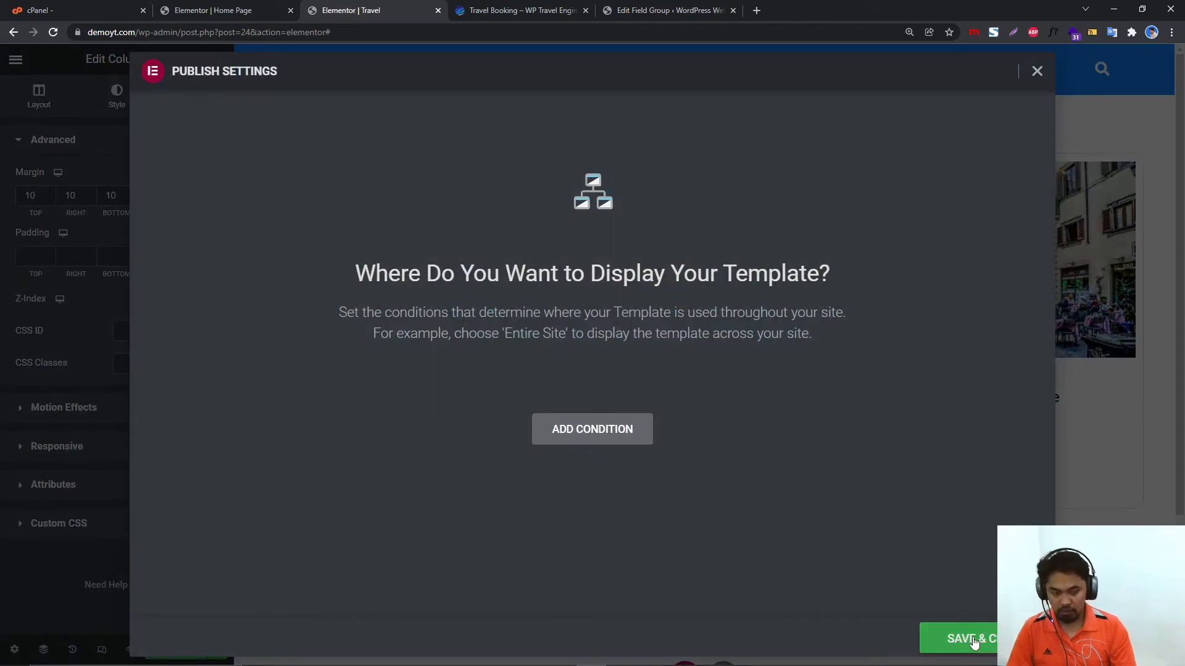
left_click(972, 642)
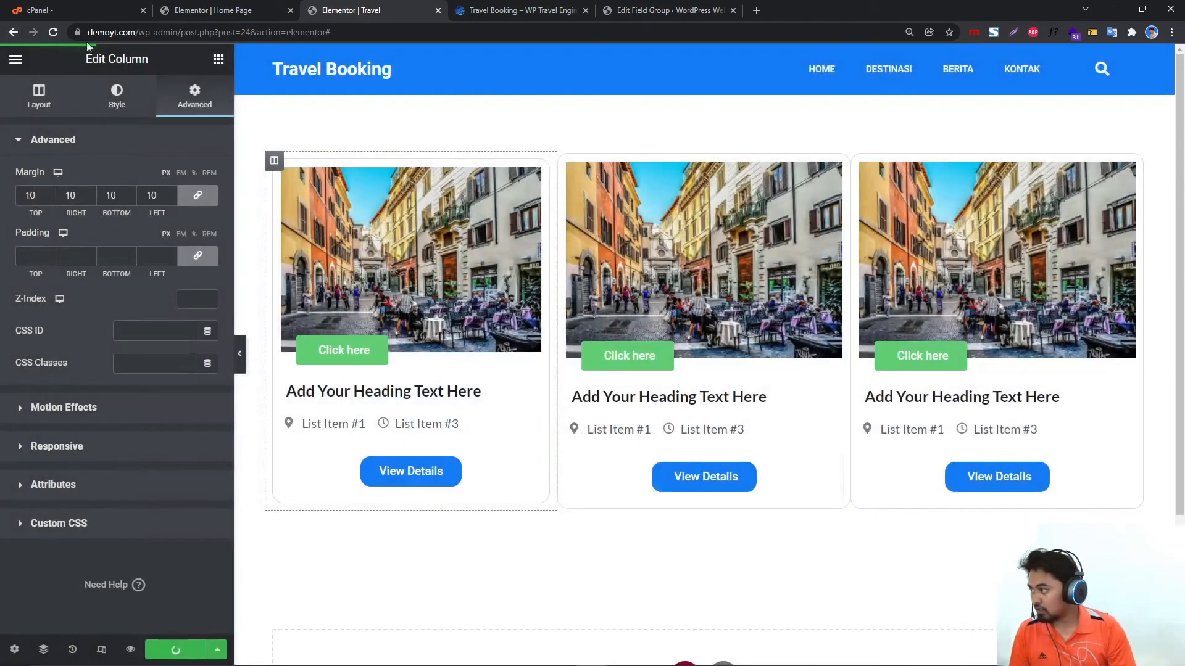
left_click(52, 34)
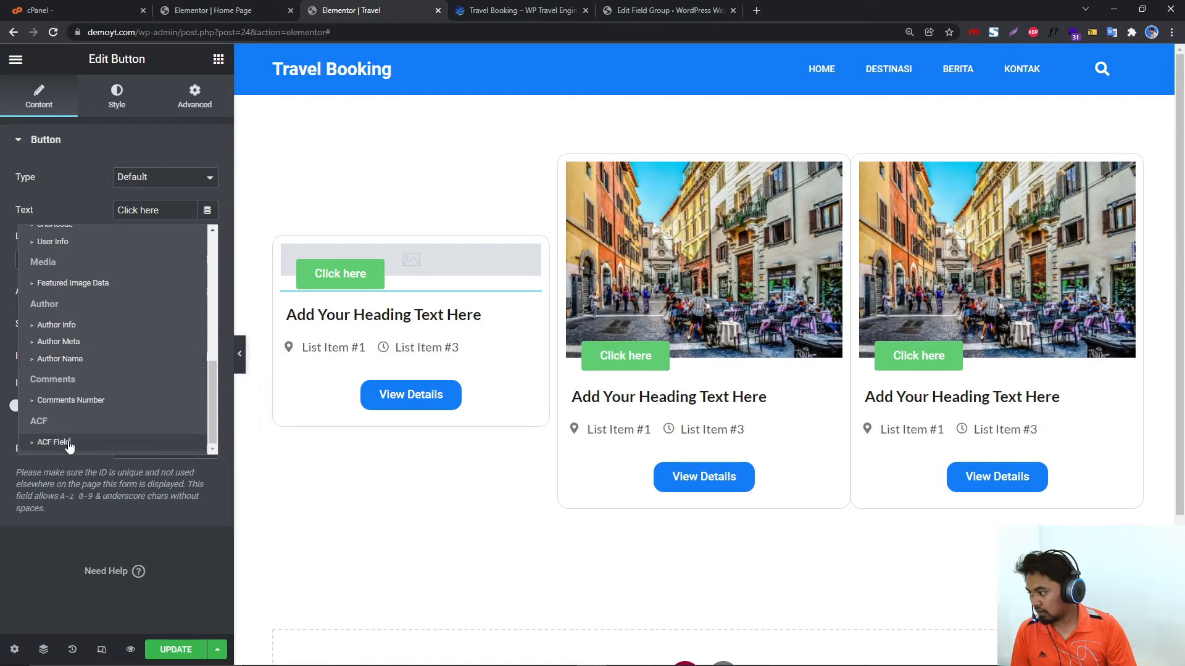
Bind the text of the green button in the first card to the ACF field hrga.
left_click(54, 443)
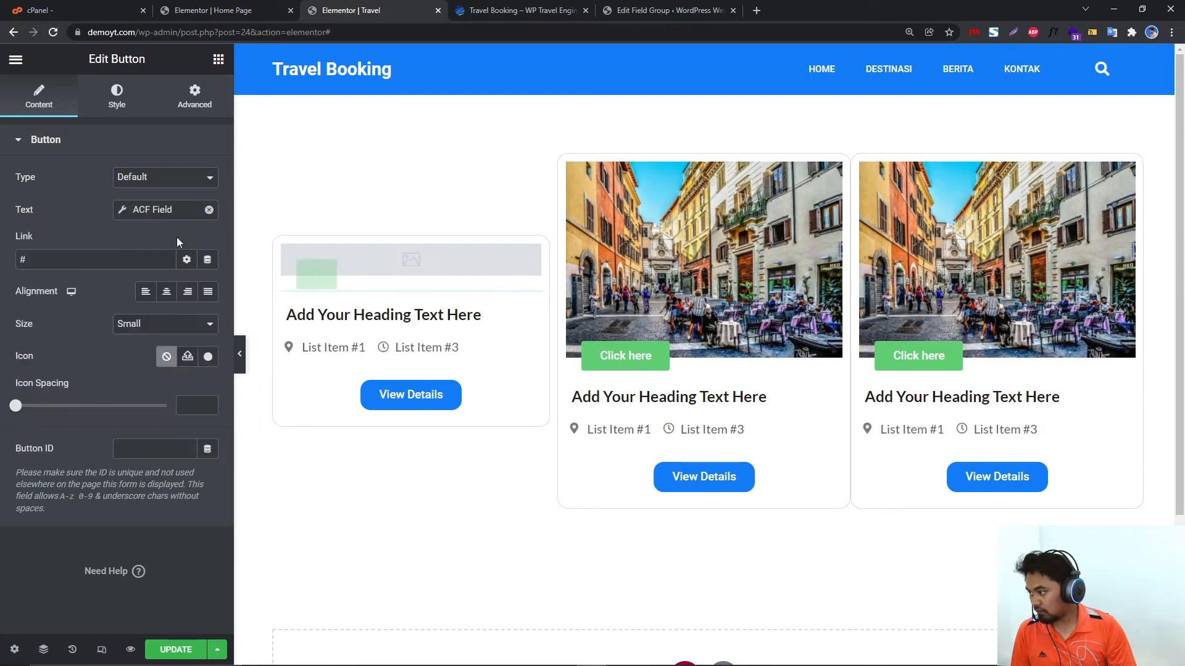
left_click(144, 212)
left_click(255, 279)
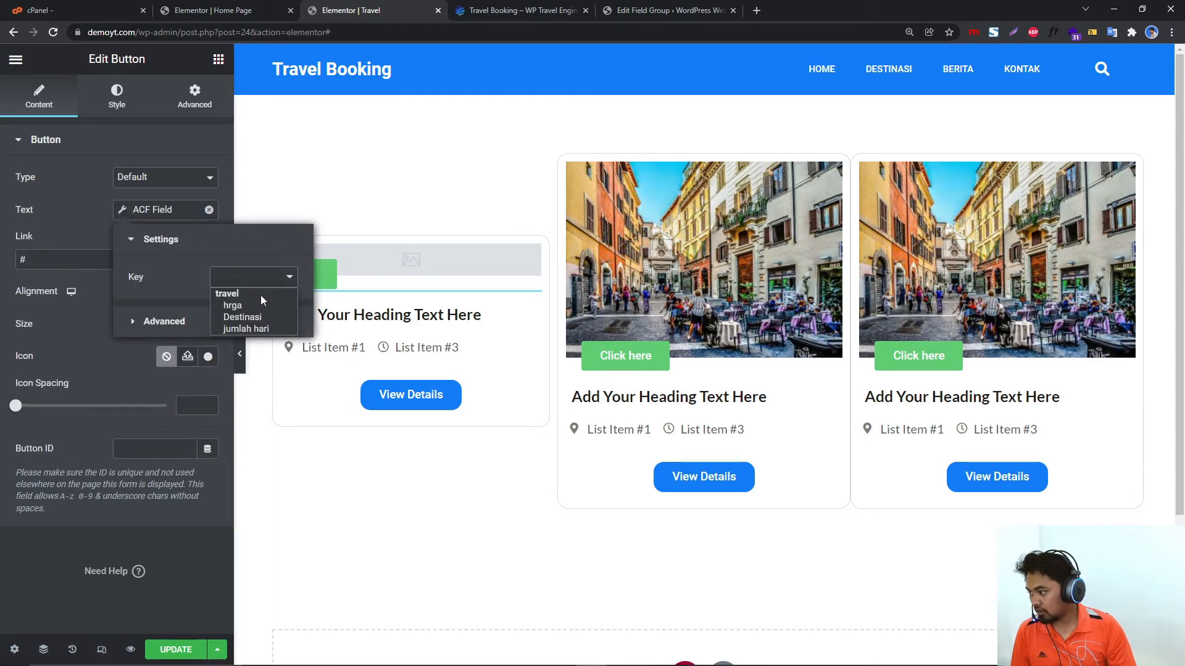
left_click(257, 305)
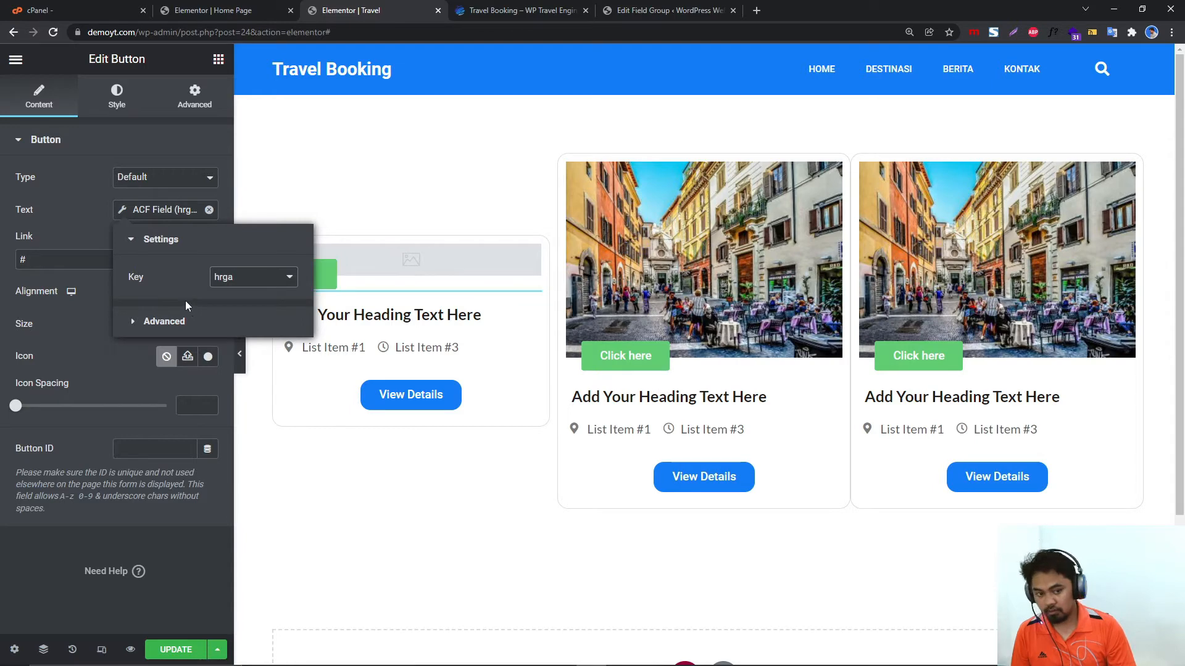
left_click(67, 229)
Set the first card's heading to the dynamic Post Title.
left_click(357, 316)
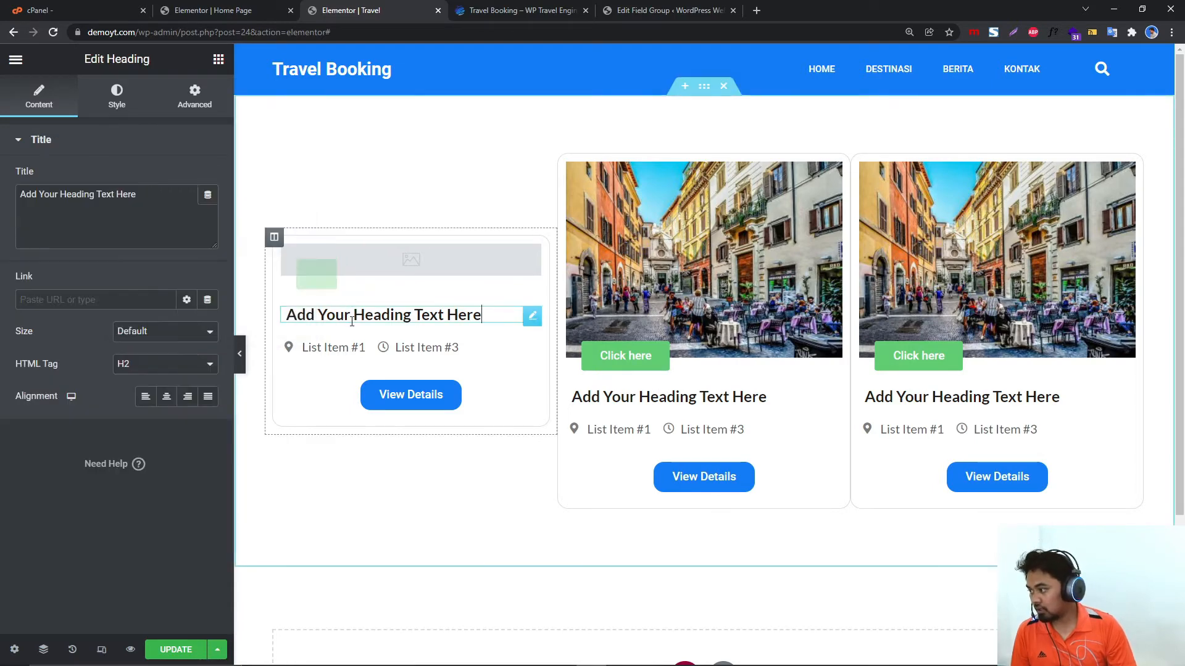
left_click(207, 195)
scroll(105, 370, "down", 2)
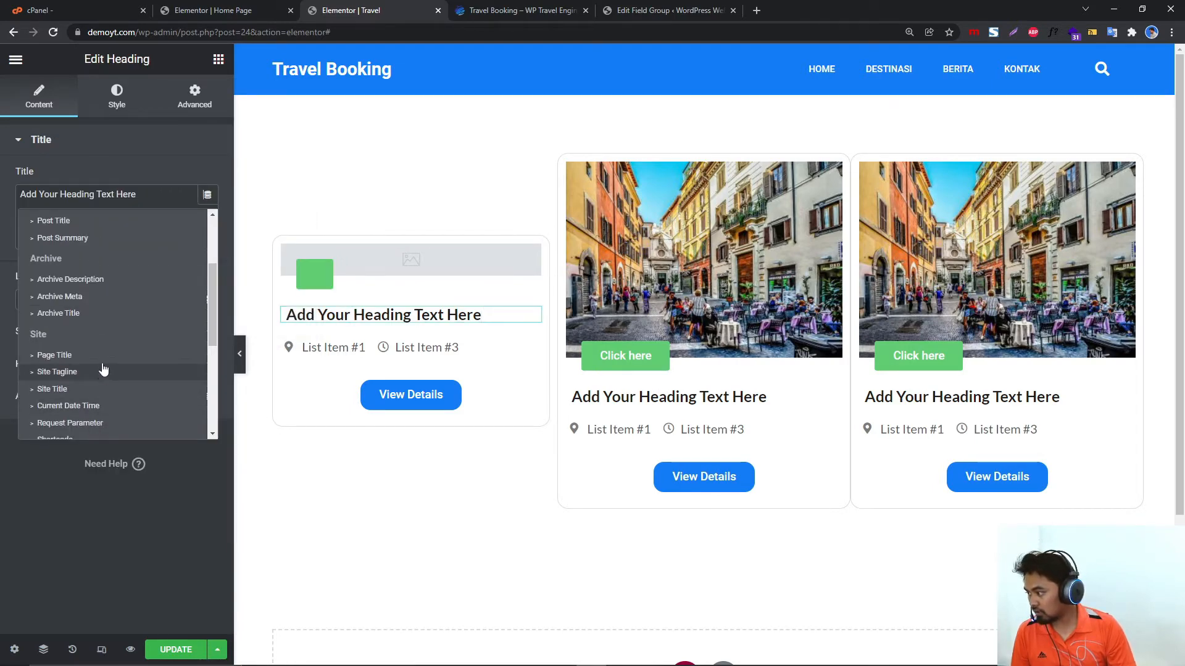
scroll(91, 296, "up", 3)
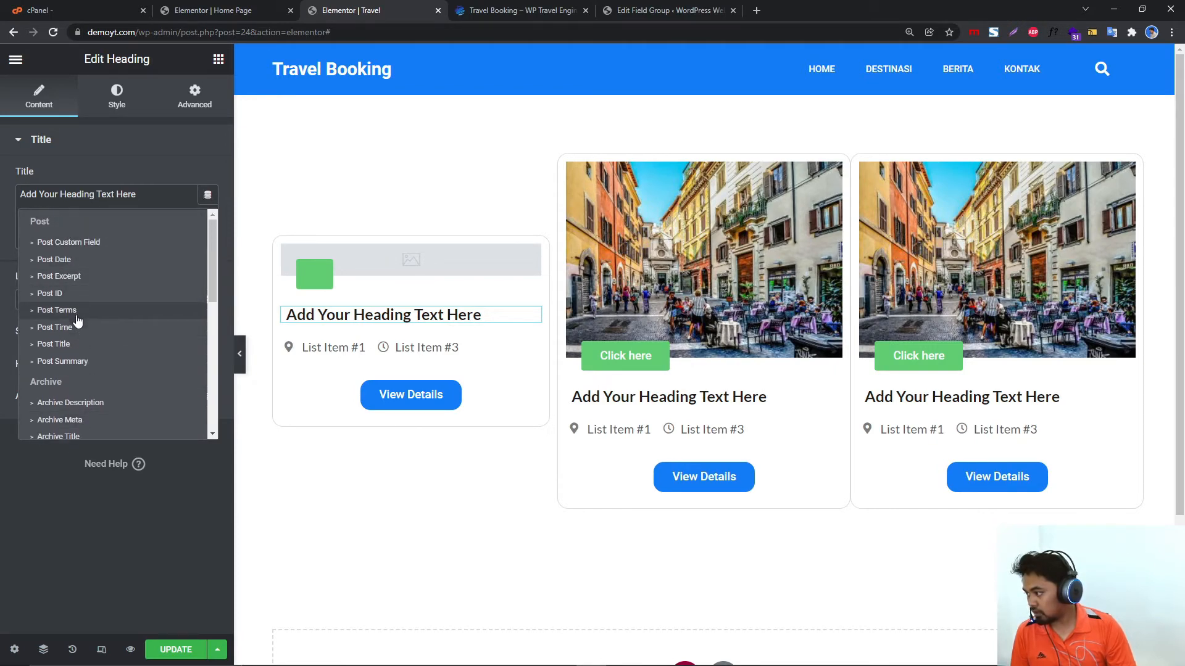
left_click(77, 343)
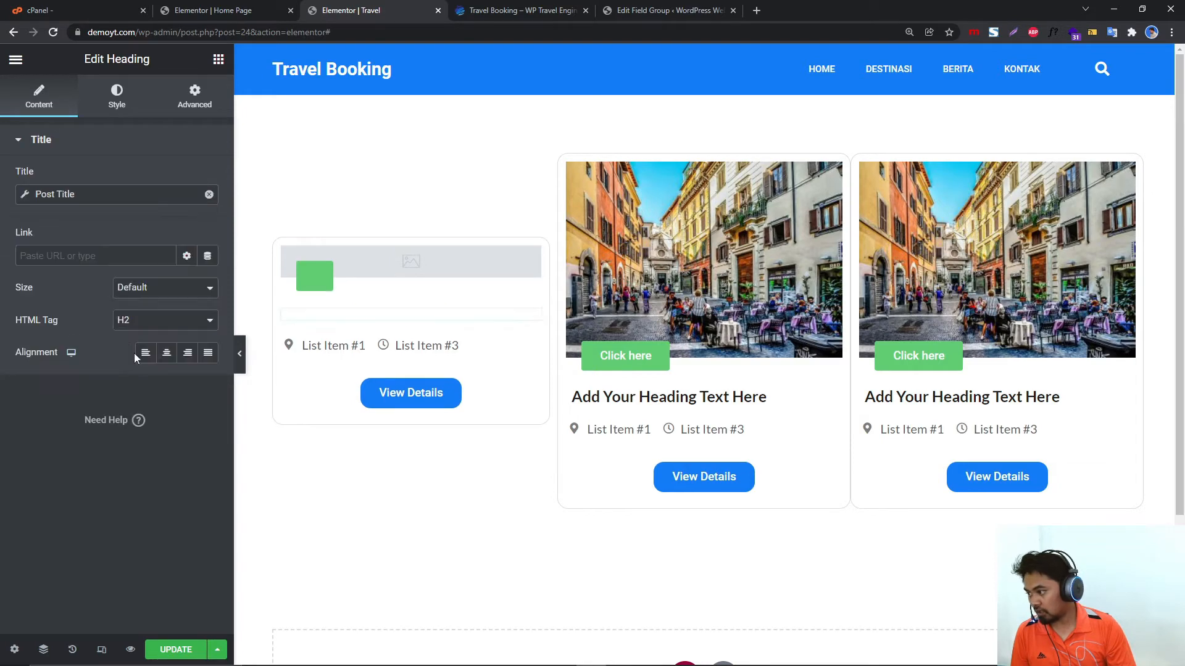
Bind the text of the first card's location list item to the ACF field Destinasi.
left_click(327, 350)
left_click(111, 235)
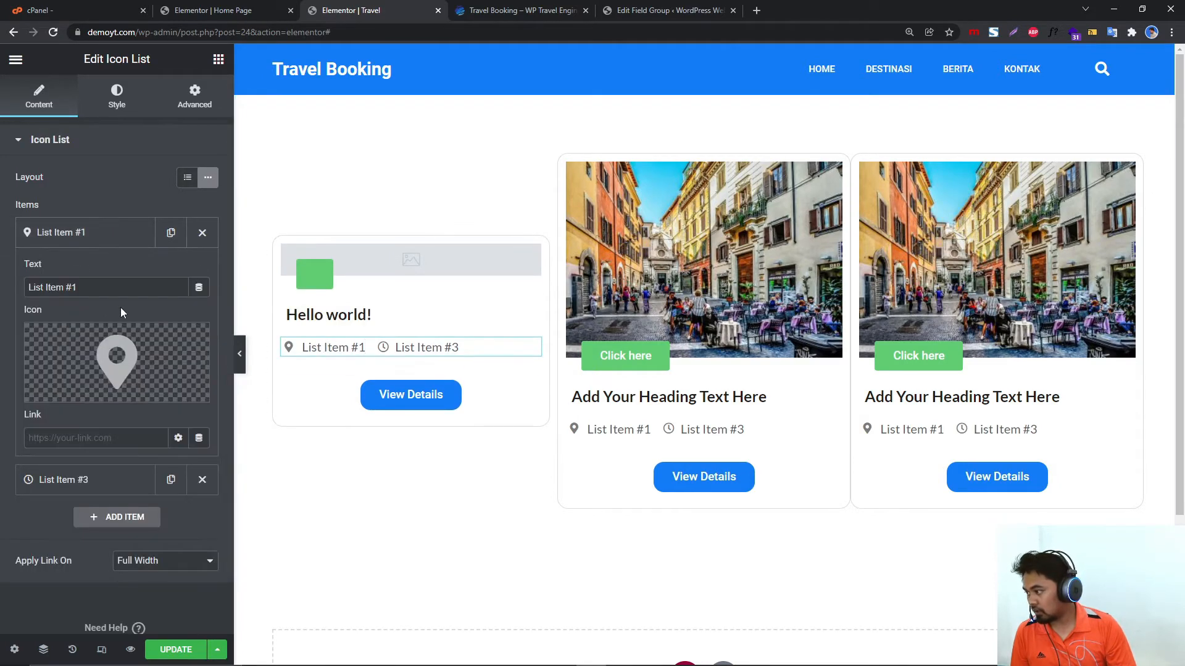
left_click(199, 287)
scroll(74, 500, "down", 10)
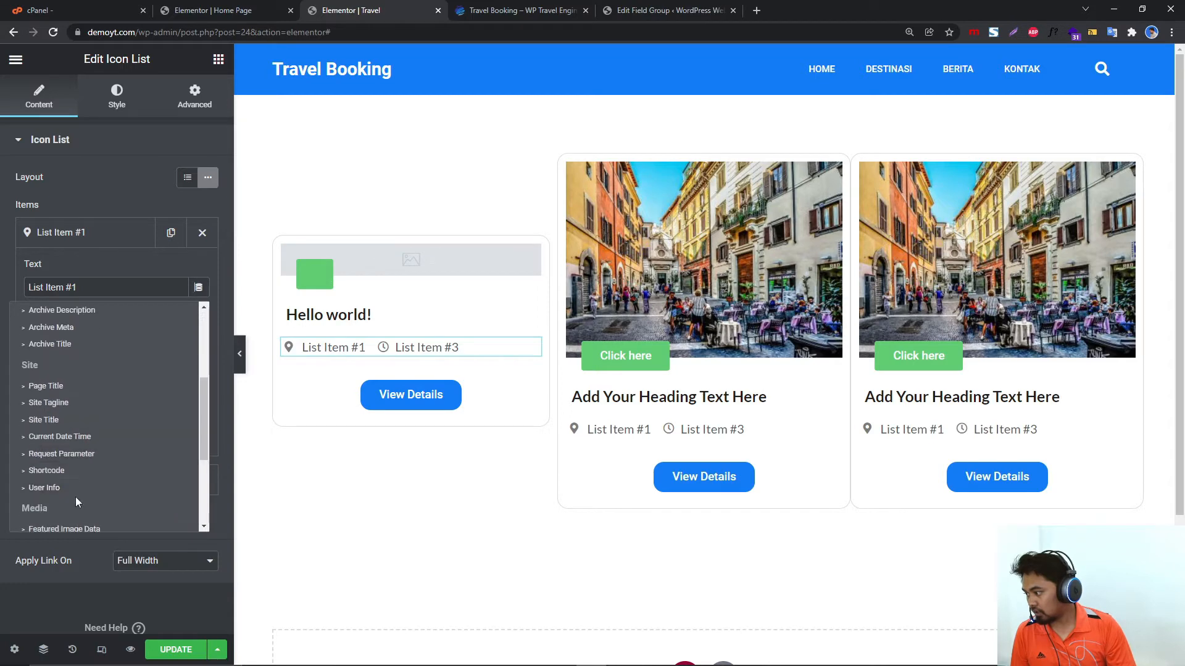
left_click(67, 515)
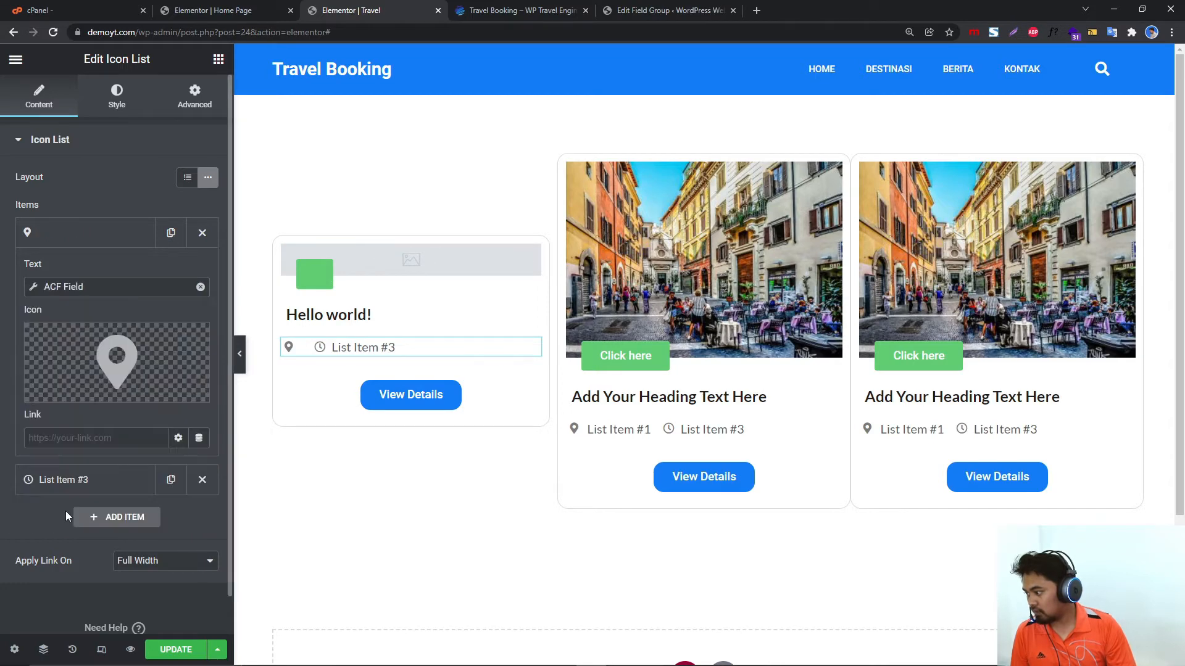
left_click(67, 291)
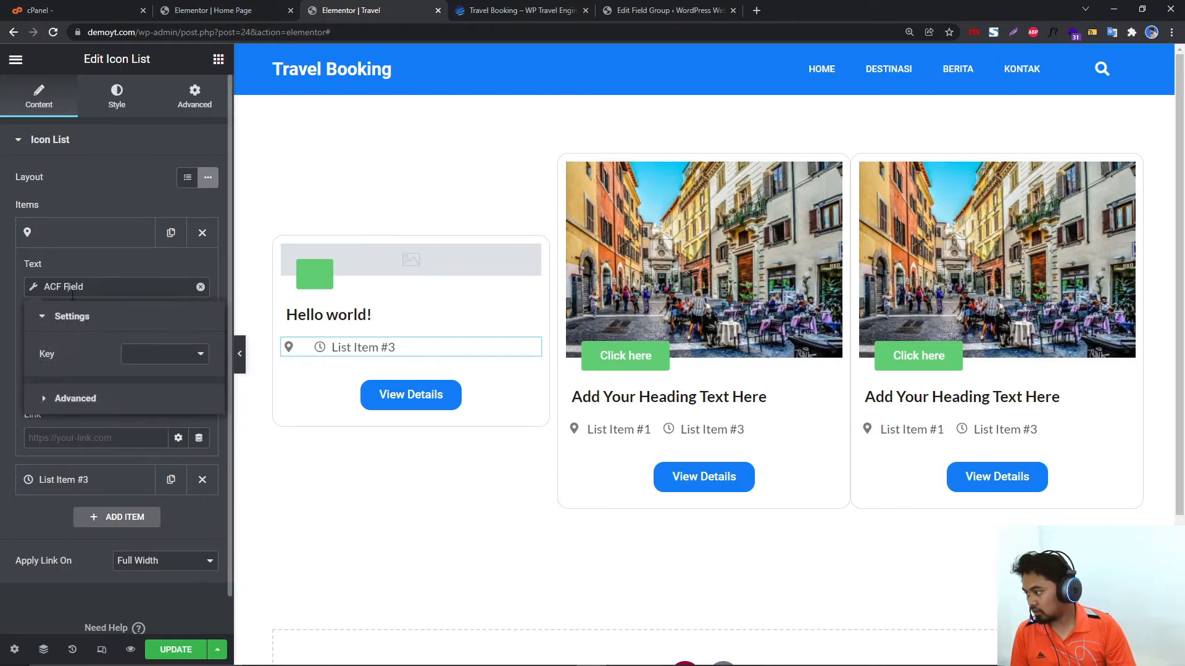
left_click(154, 354)
left_click(166, 396)
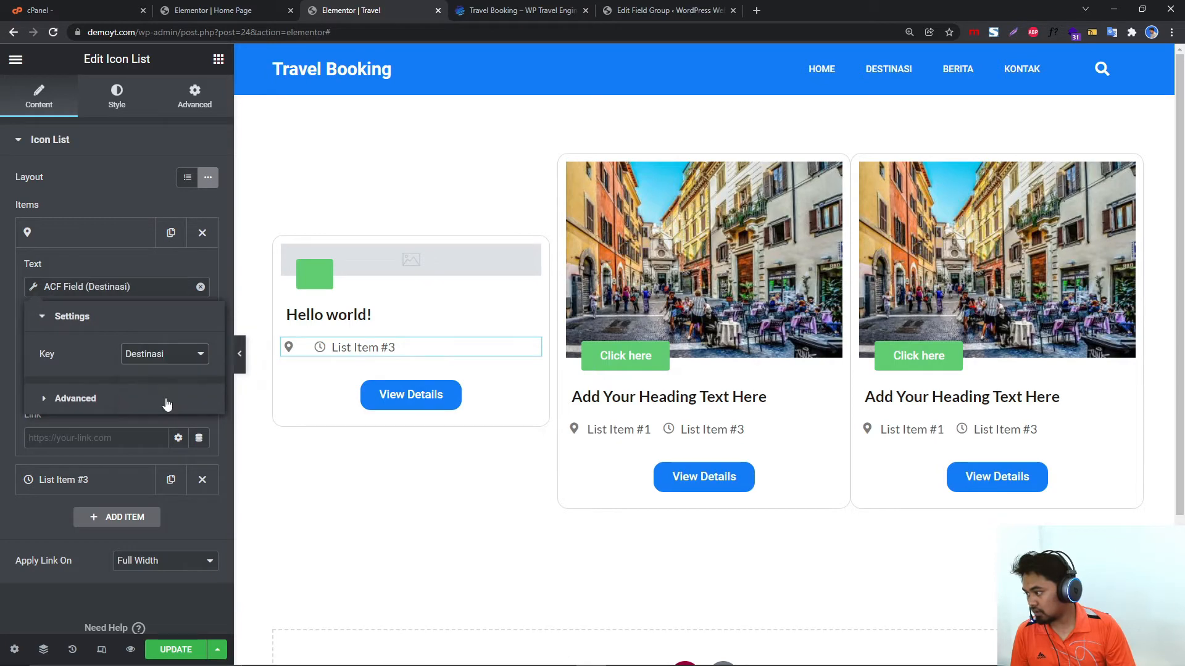
left_click(107, 268)
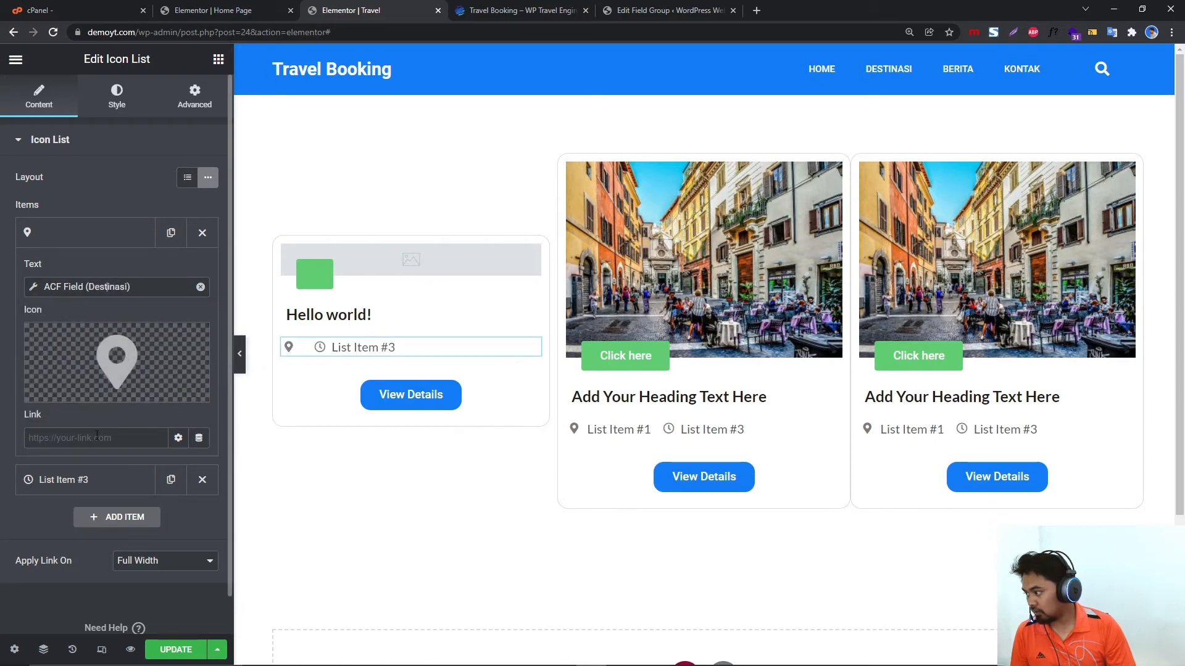
Bind the first card's clock list item to an ACF field and link its View Details button to the Post URL.
left_click(123, 482)
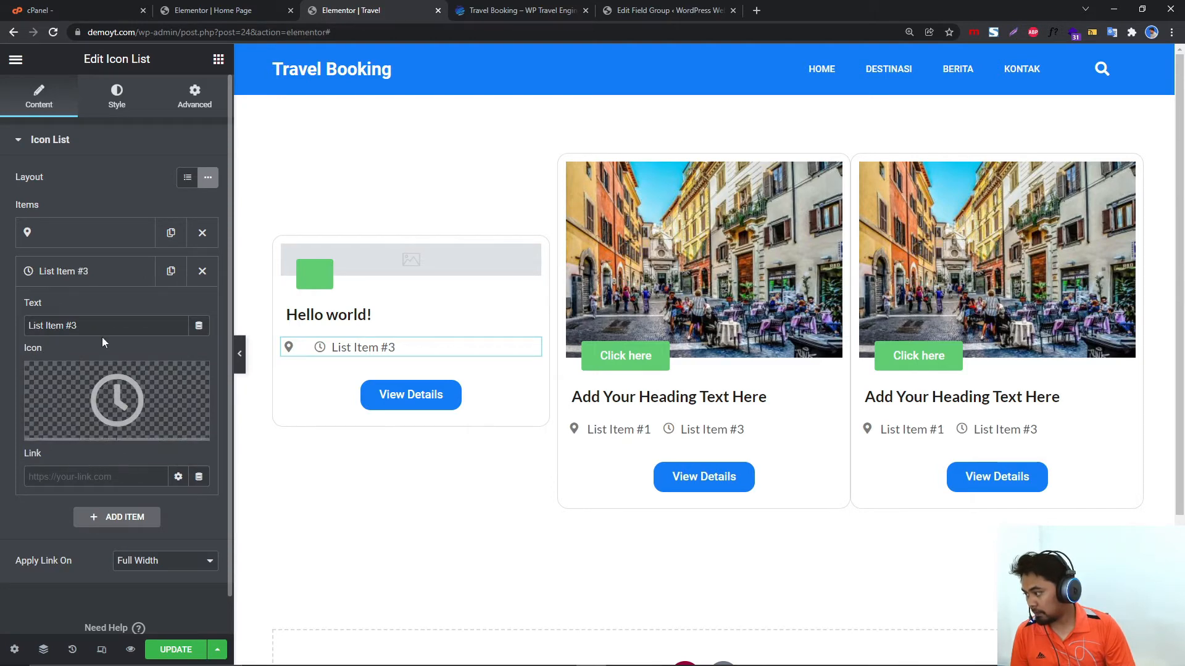
left_click(199, 325)
scroll(71, 549, "down", 5)
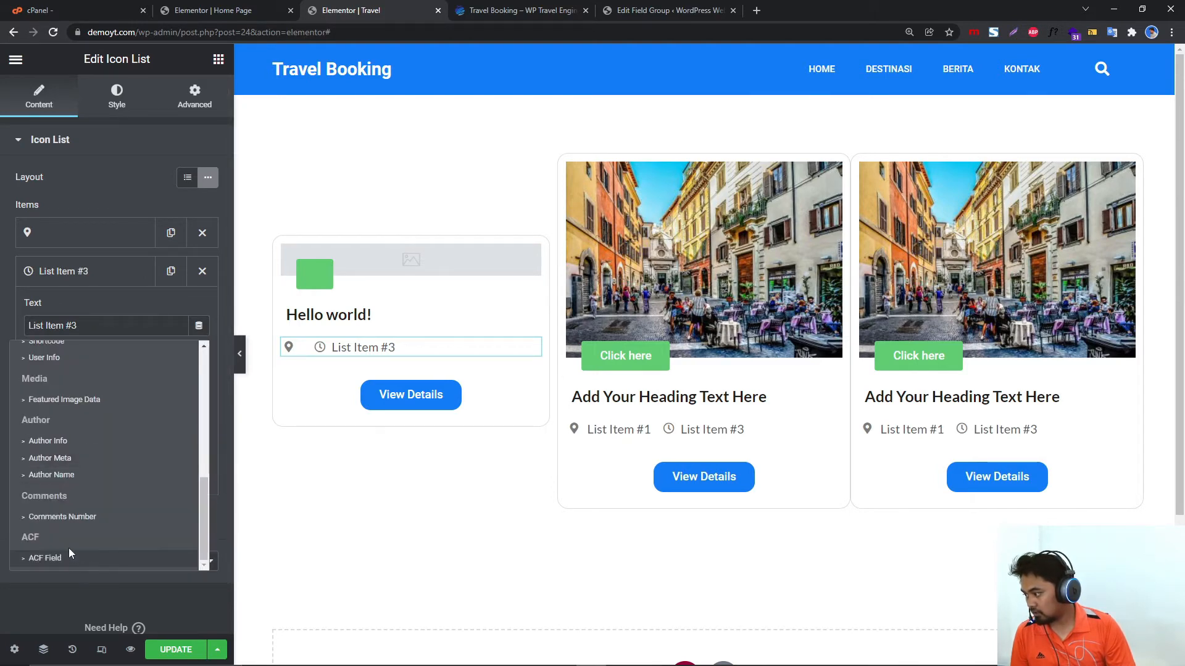
left_click(67, 554)
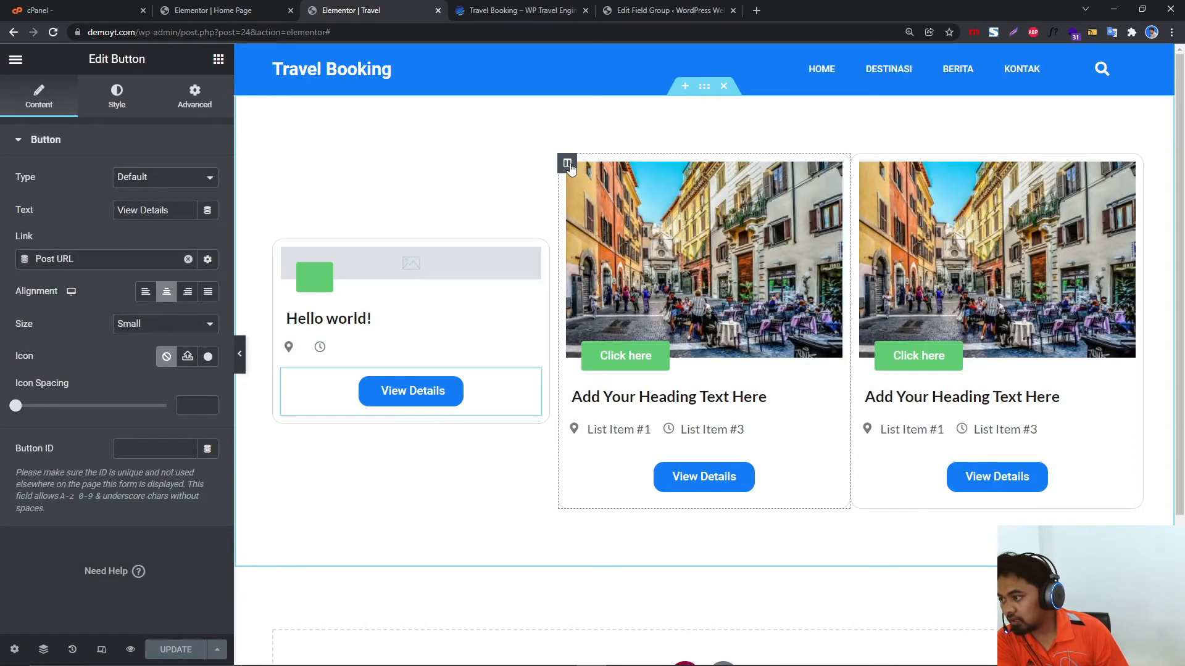
Delete the second and third card columns and update the Travel template.
right_click(571, 164)
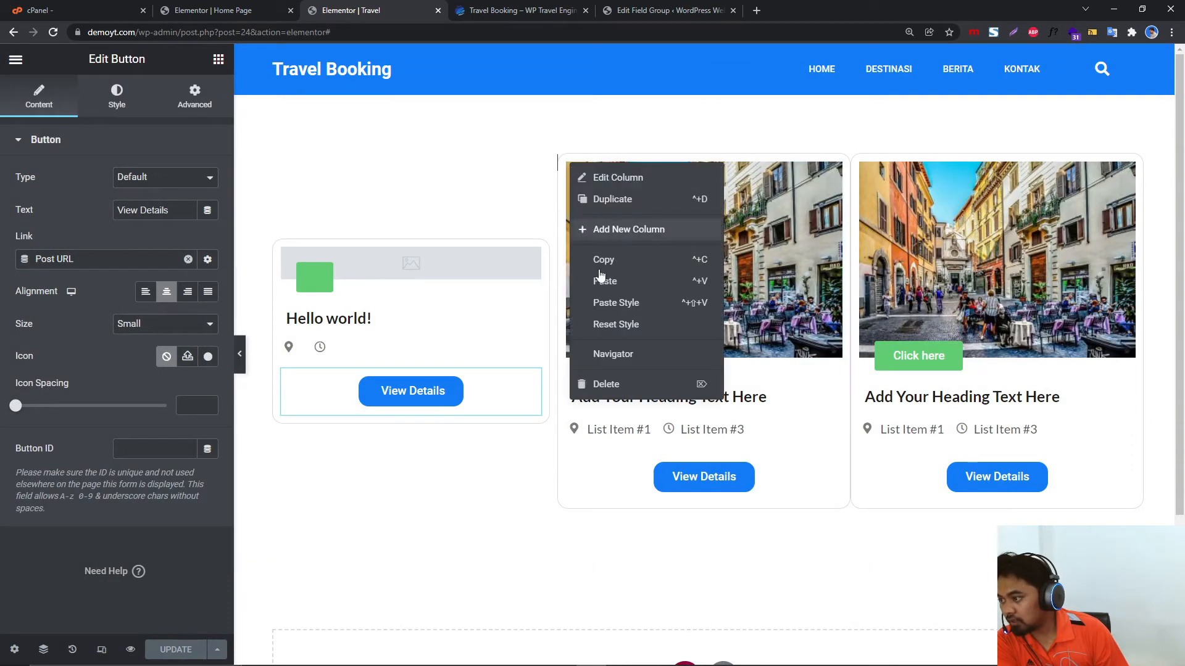
left_click(627, 385)
right_click(717, 113)
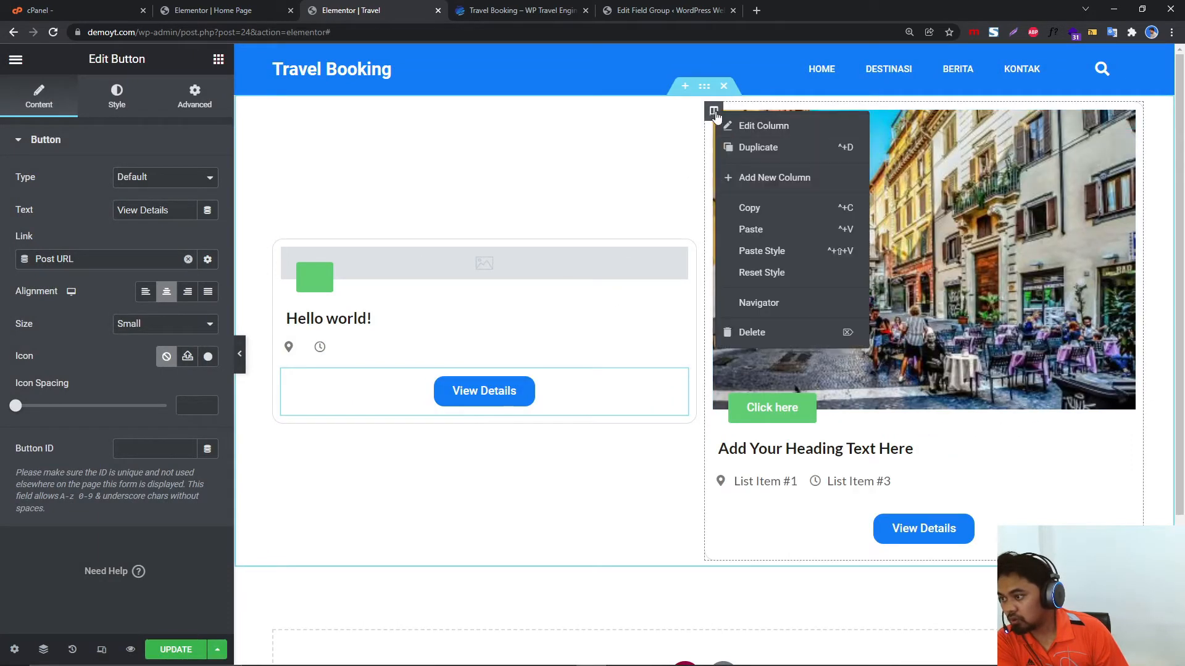
left_click(741, 341)
left_click(188, 650)
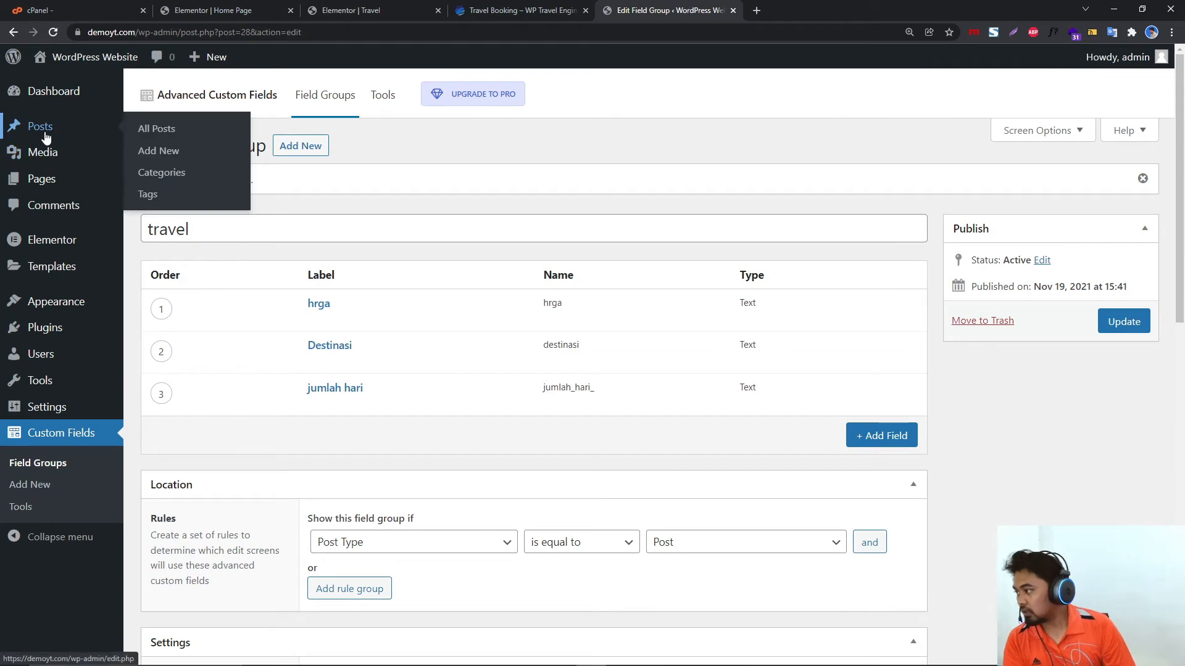
Add a post category named Travel.
left_click(46, 132)
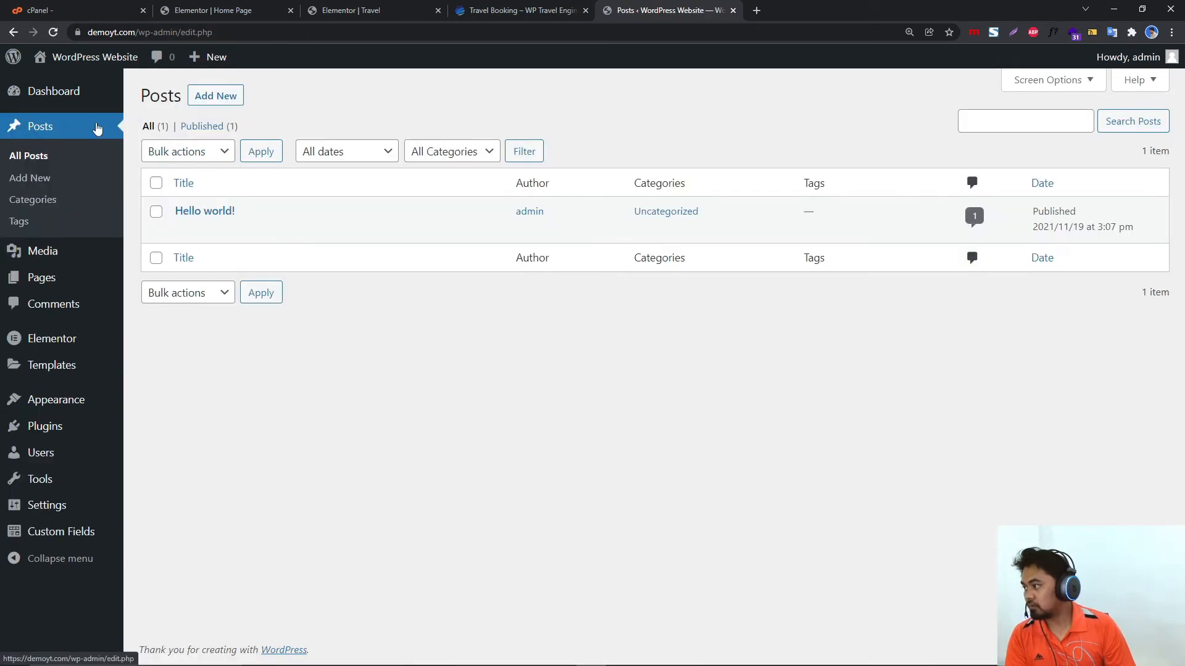
left_click(34, 200)
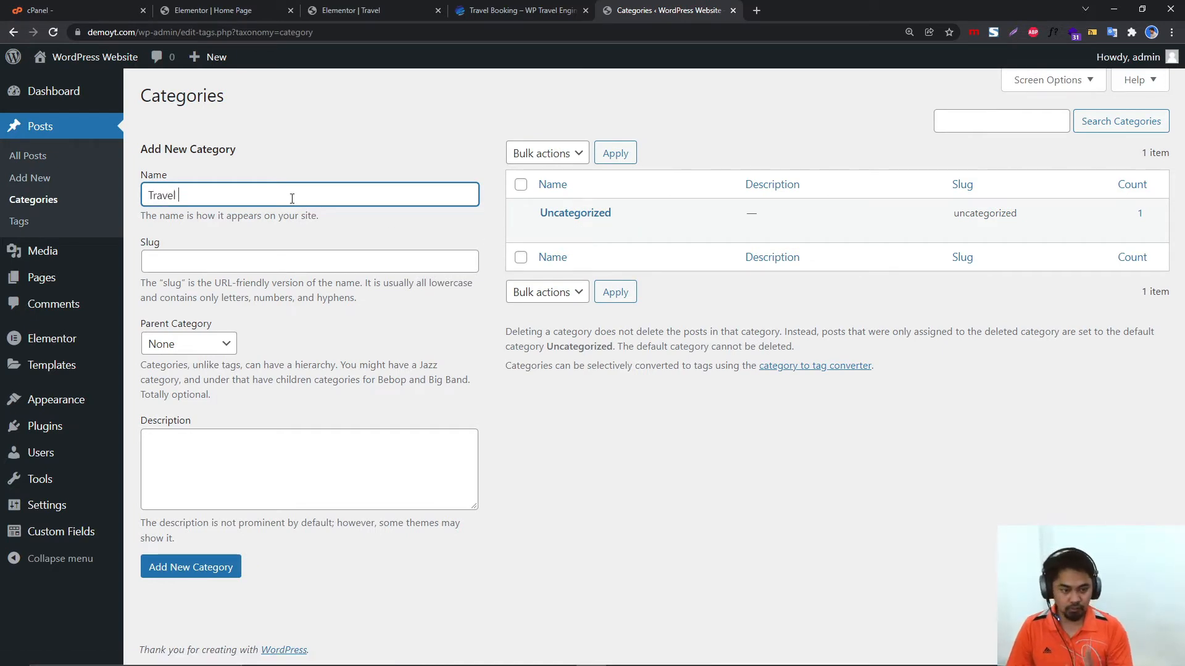
left_click(212, 567)
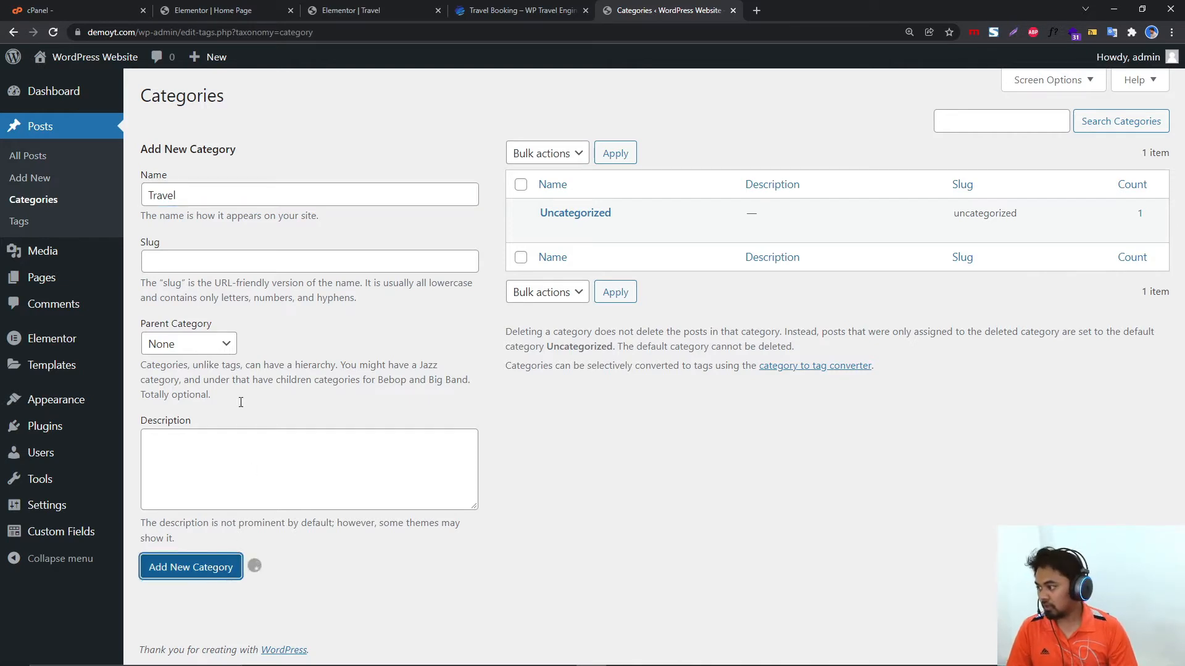
Add another post category named Berita.
left_click(181, 198)
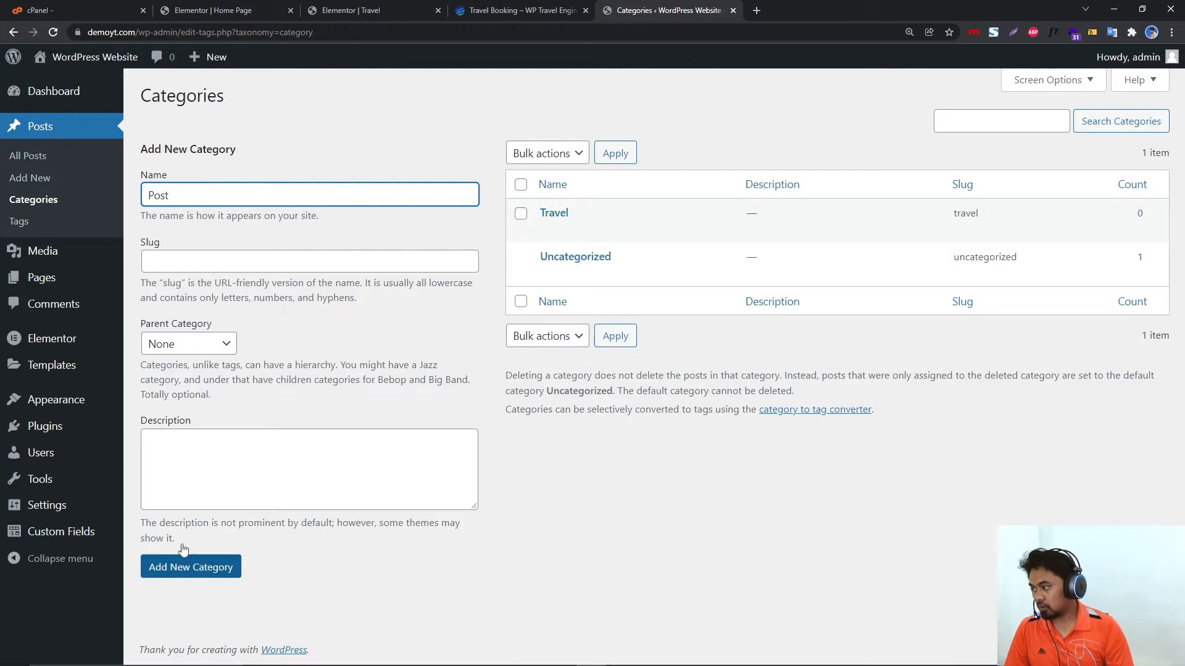
double_click(234, 202)
type("ber")
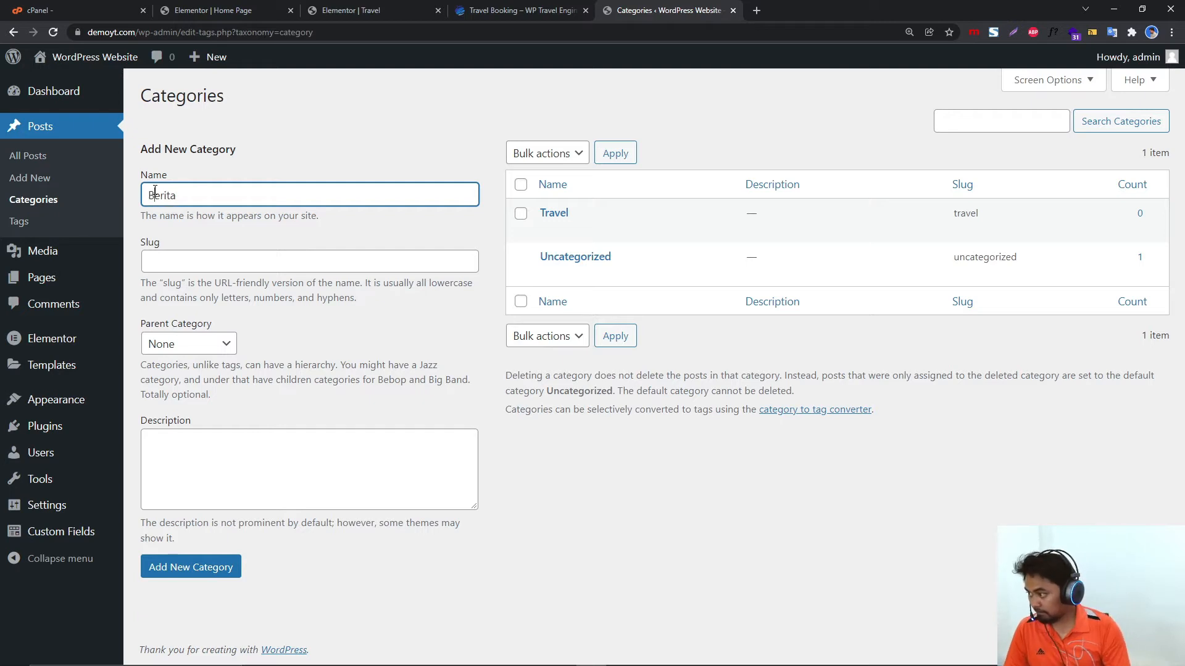
left_click(208, 574)
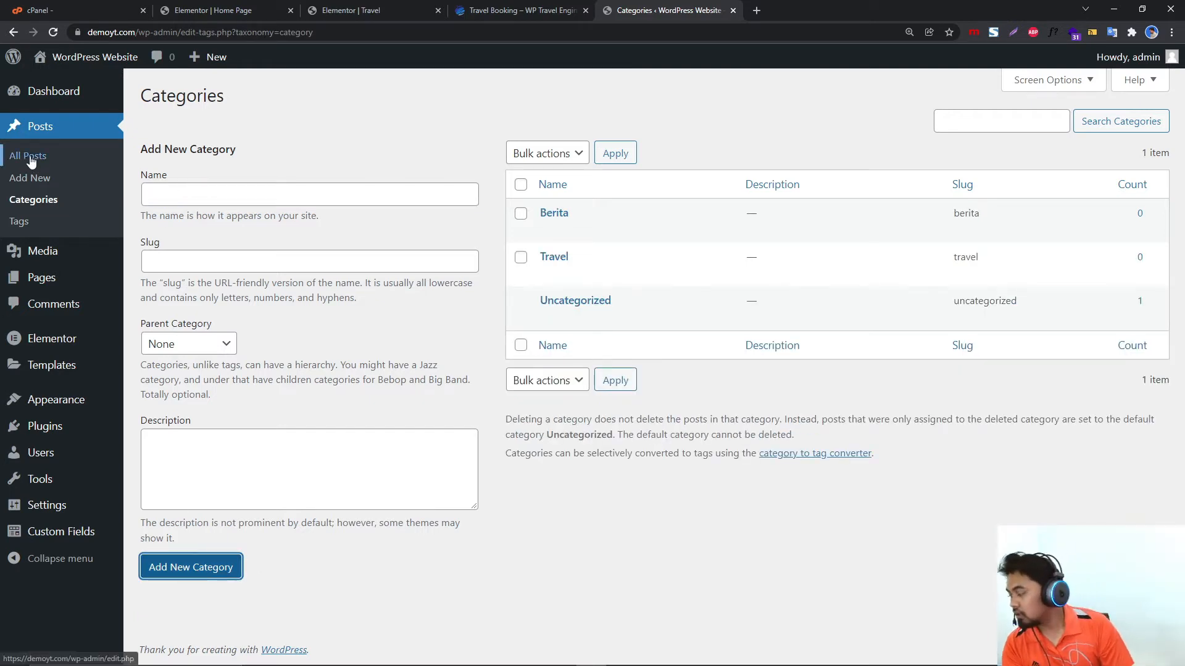
Start a new post and open the Holiday Inn Express Hotel package page on the WP Travel Engine demo site.
left_click(32, 180)
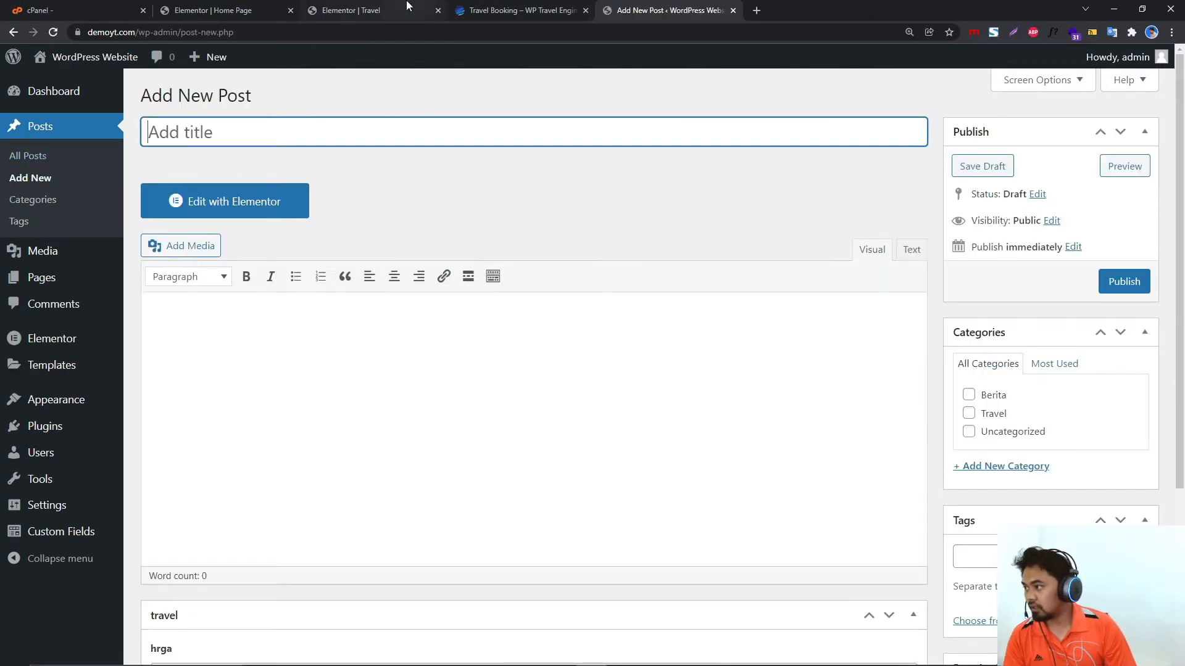
left_click(562, 6)
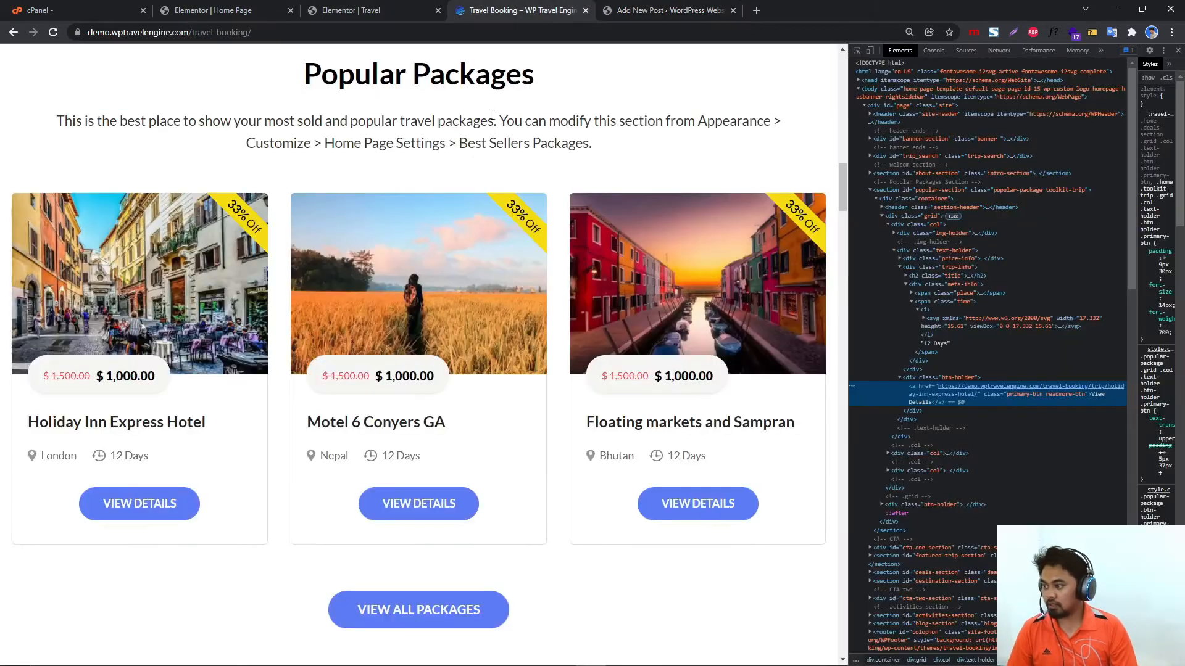
left_click(1179, 50)
scroll(262, 479, "up", 2)
left_click(262, 479)
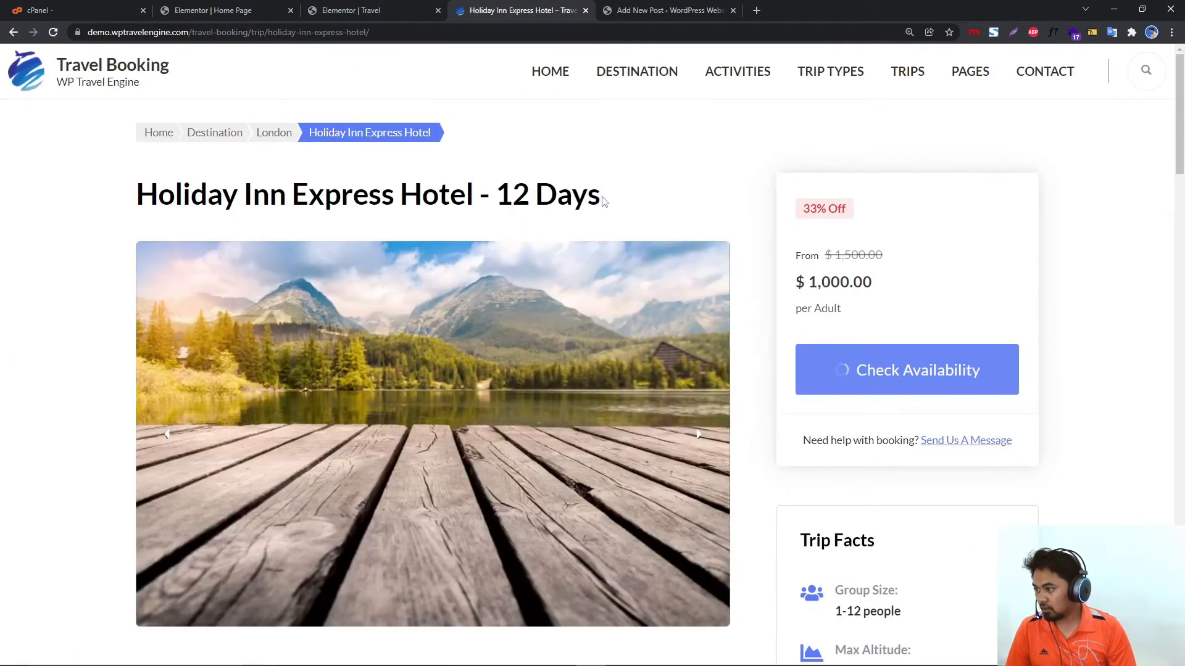
left_click_drag(604, 201, 118, 203)
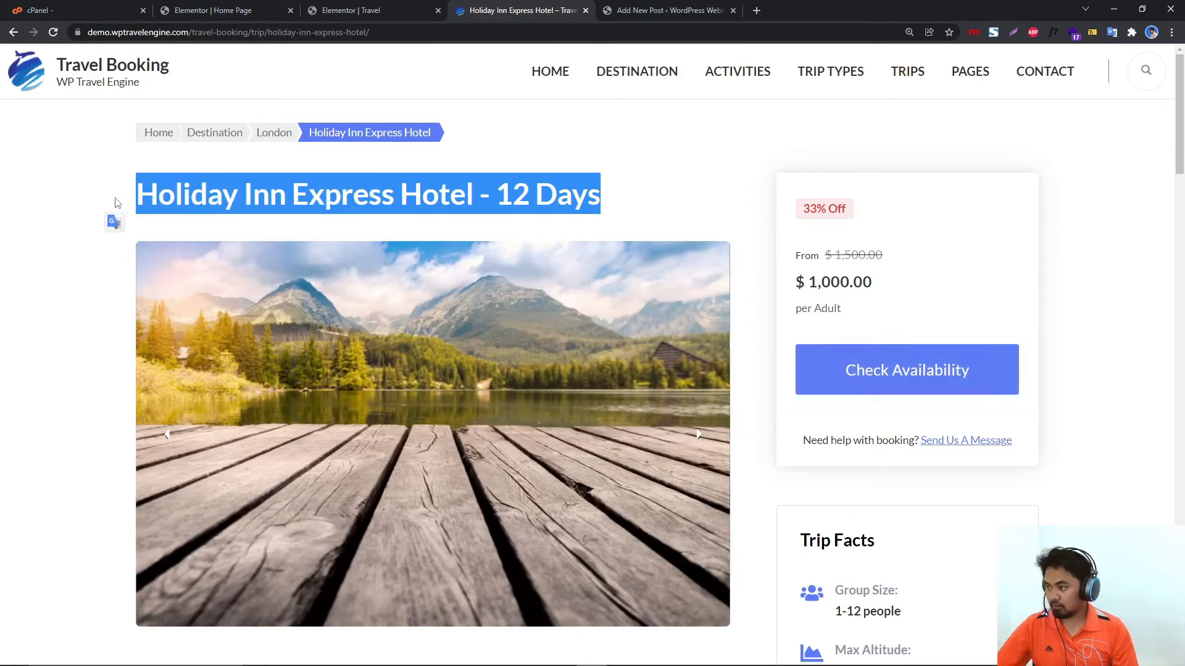
left_click(13, 32)
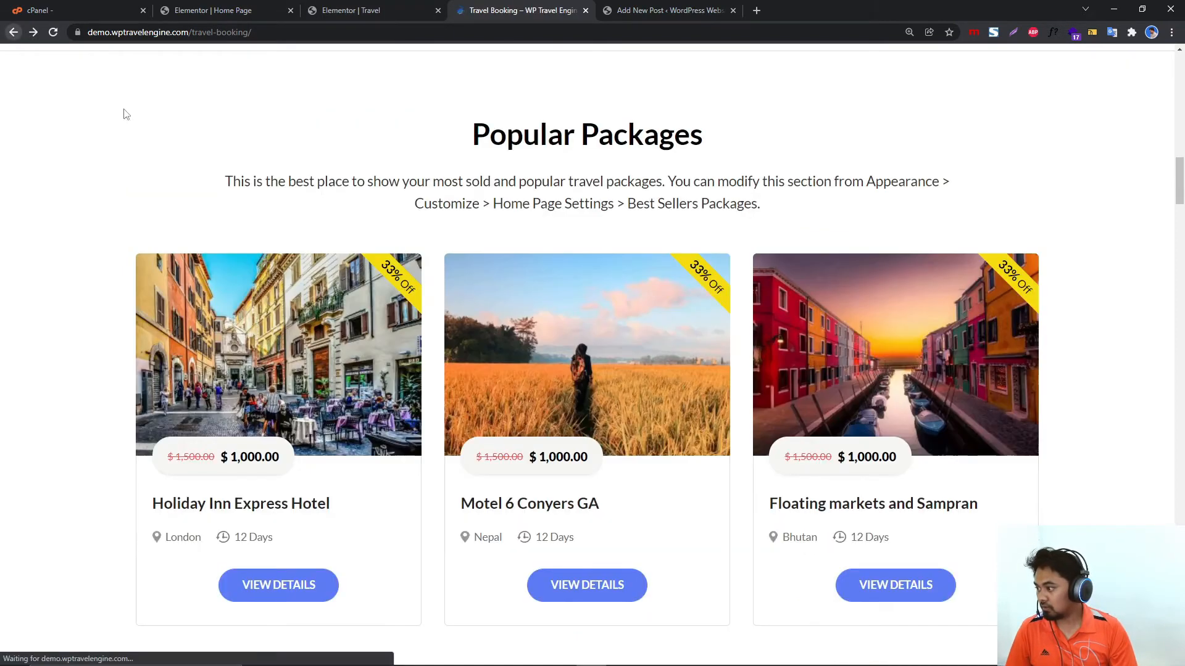
left_click(295, 505)
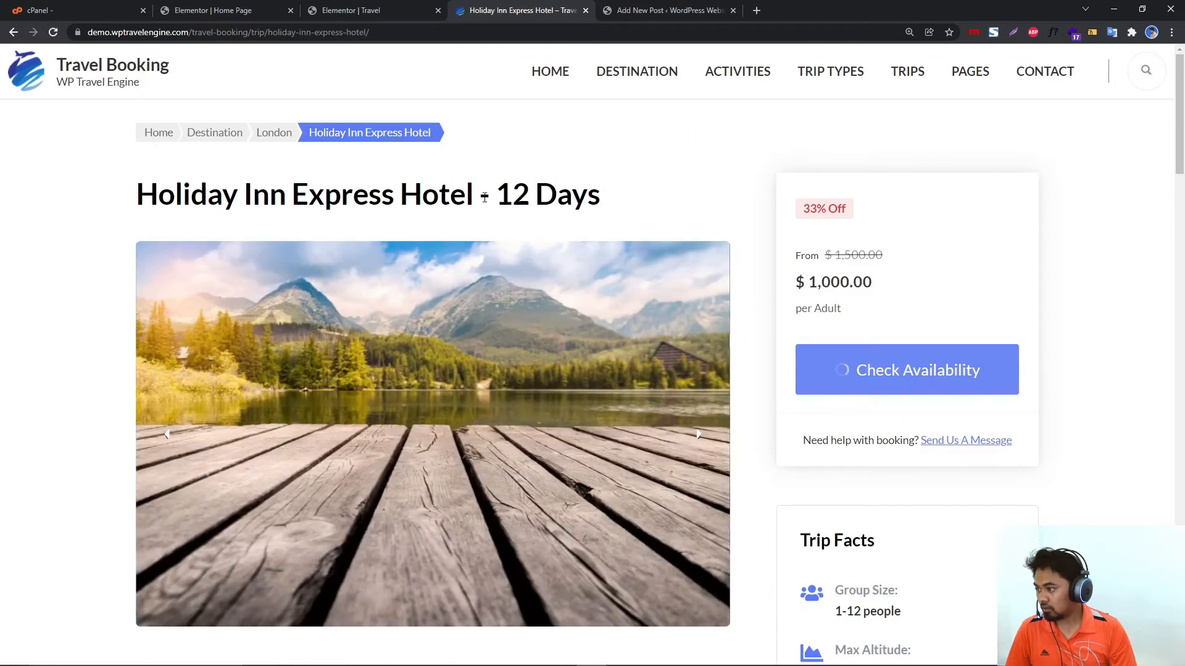
Copy the hotel name from the demo page's heading, without the day count, into the new post's title.
left_click_drag(484, 198, 76, 189)
key("ctrl+c")
left_click(432, 6)
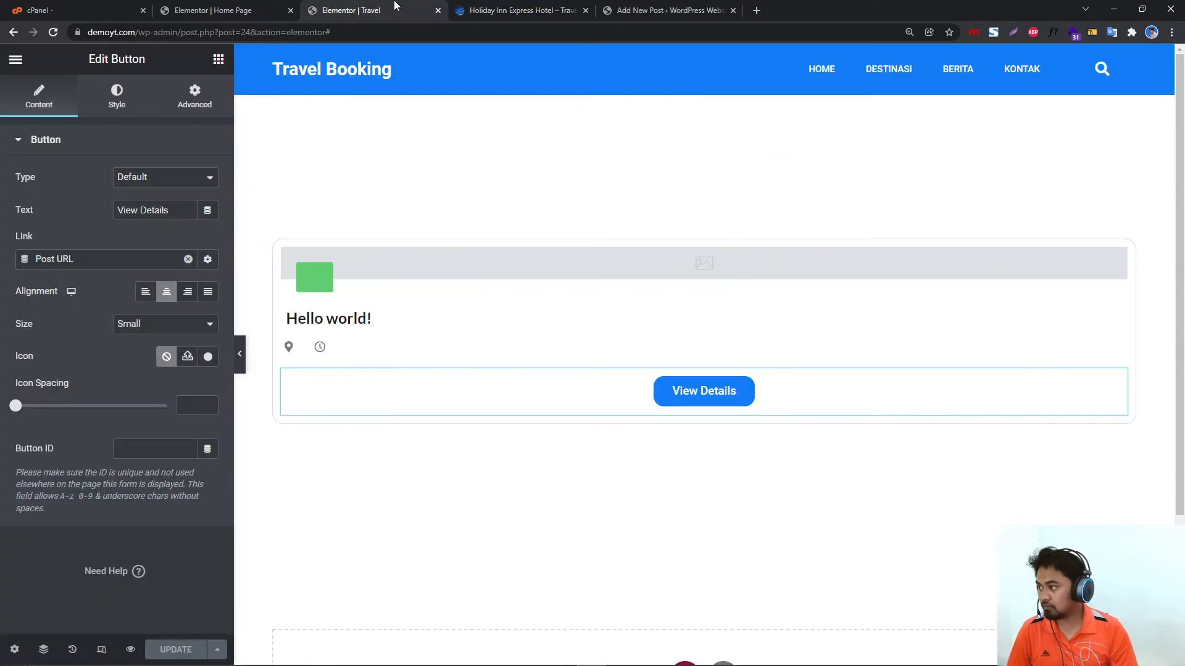
left_click(646, 6)
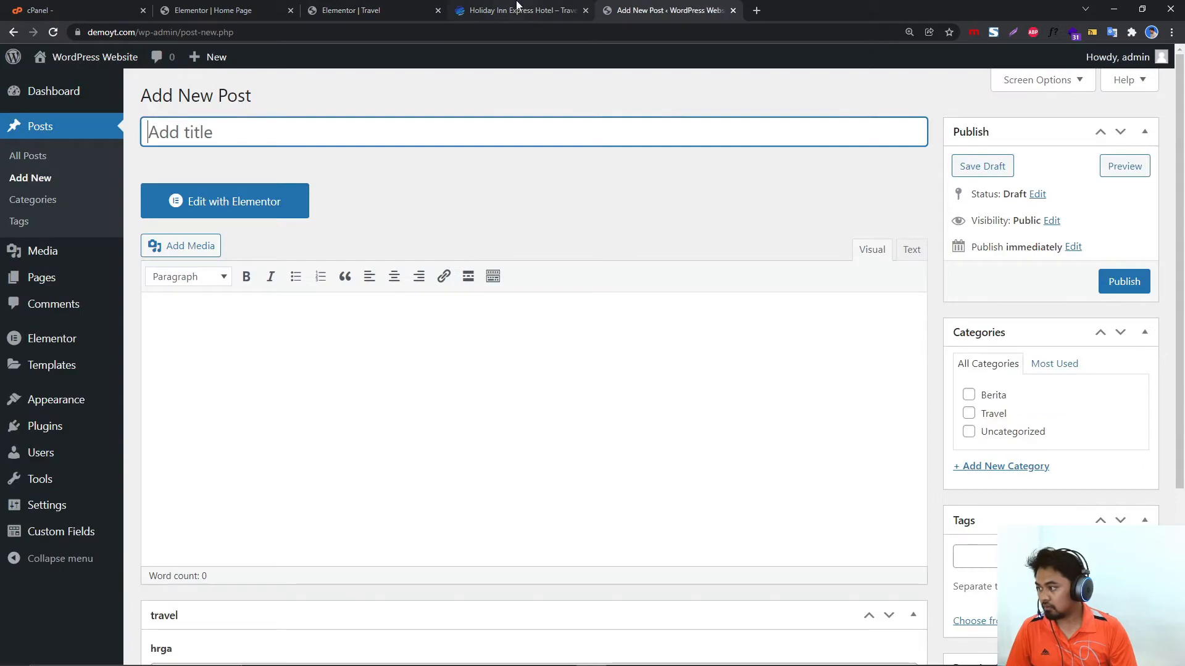
key("ctrl+v")
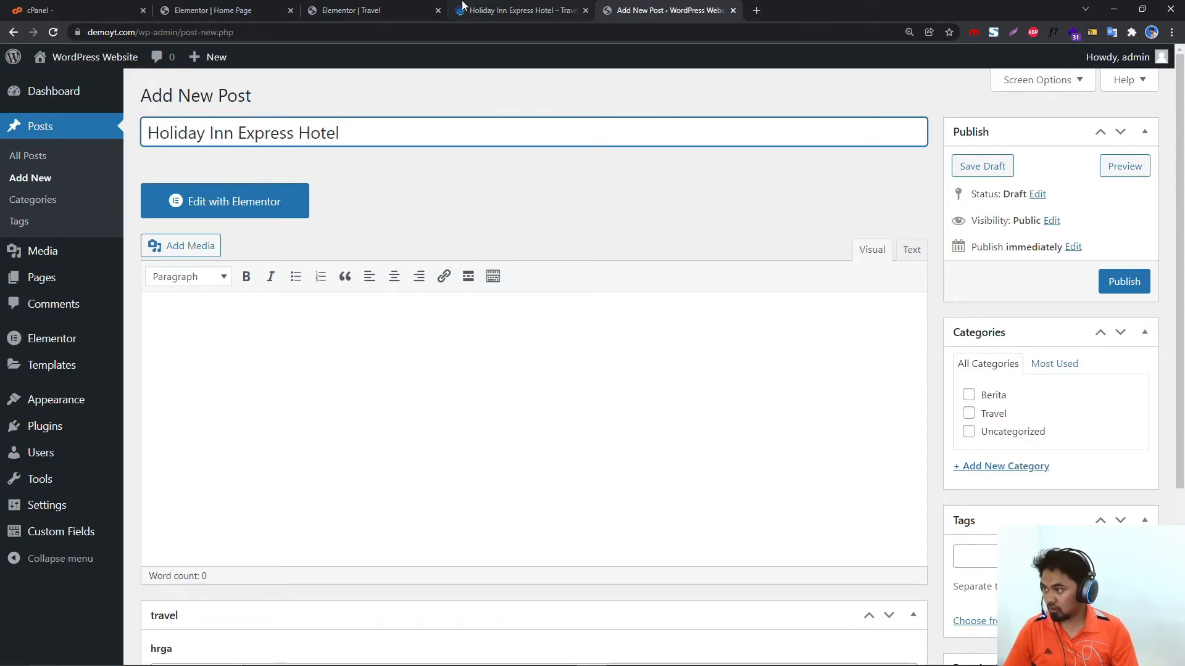
Review the Trip Facts section on the demo Holiday Inn Express Hotel page.
left_click(494, 10)
scroll(485, 346, "down", 10)
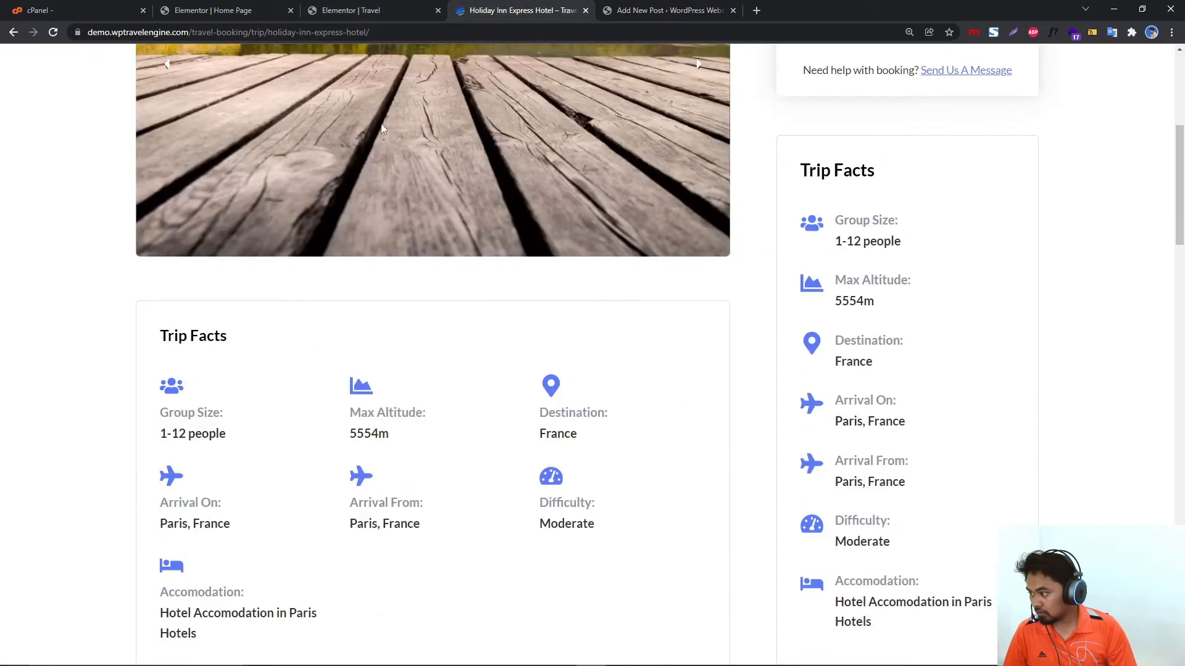
scroll(208, 212, "up", 1)
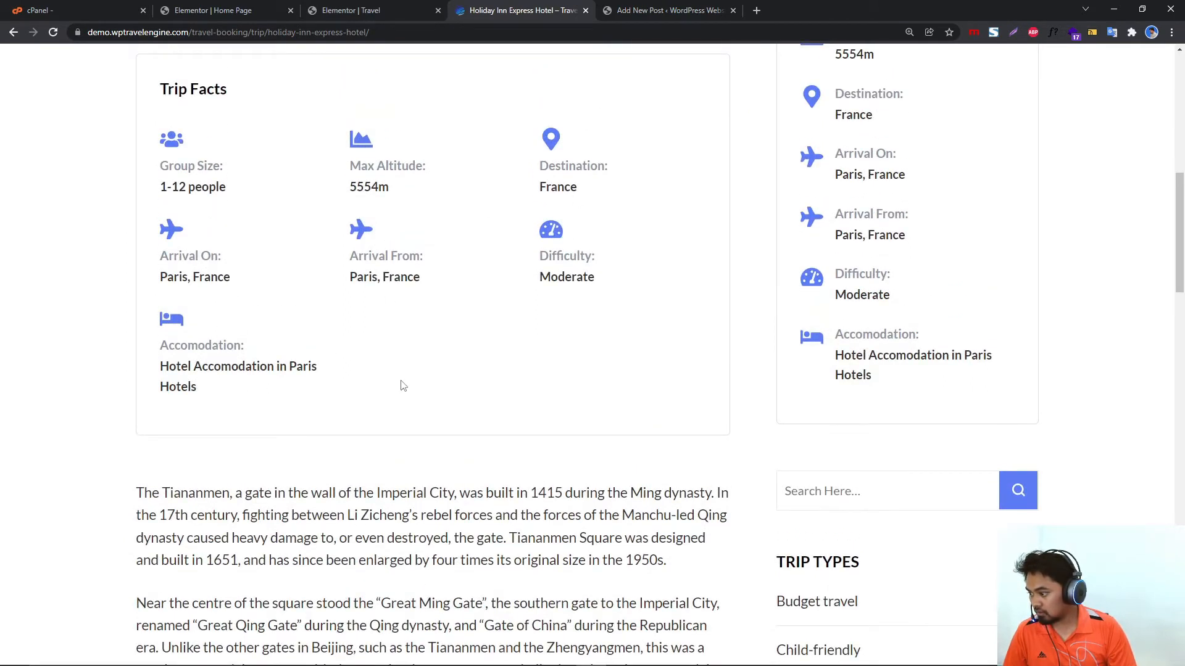
scroll(587, 416, "up", 1)
double_click(402, 340)
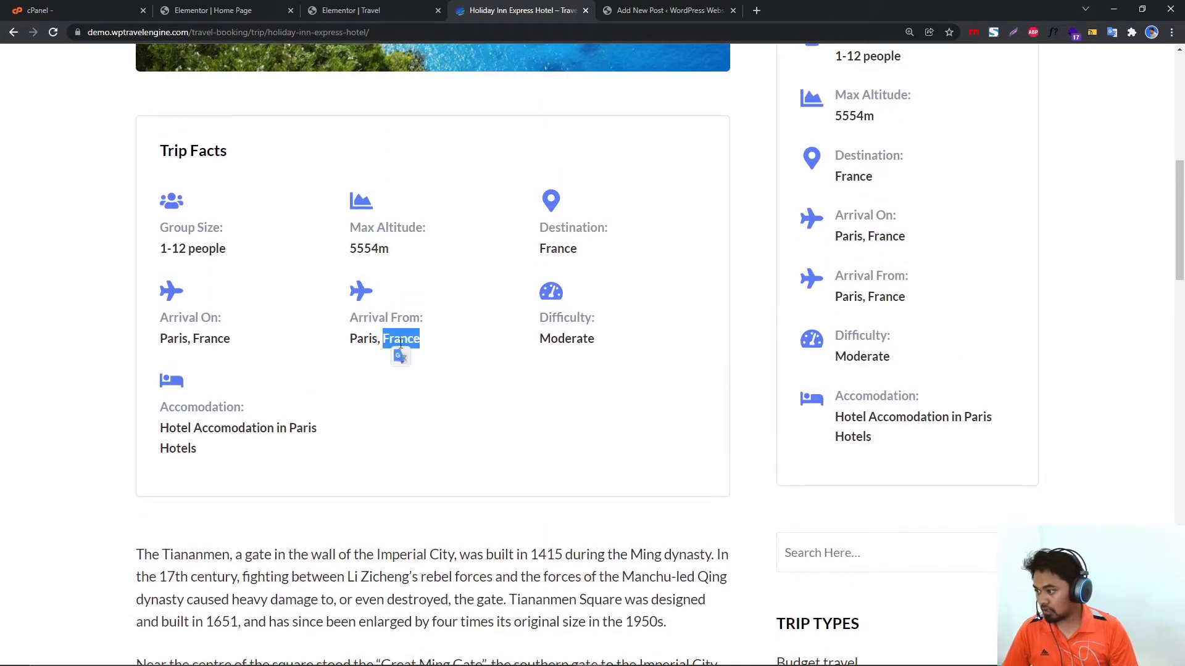
Fill the new post's travel fields with hrga Rp 25.500.00, Destinasi Lombok and jumlah hari 12 hari.
left_click(419, 11)
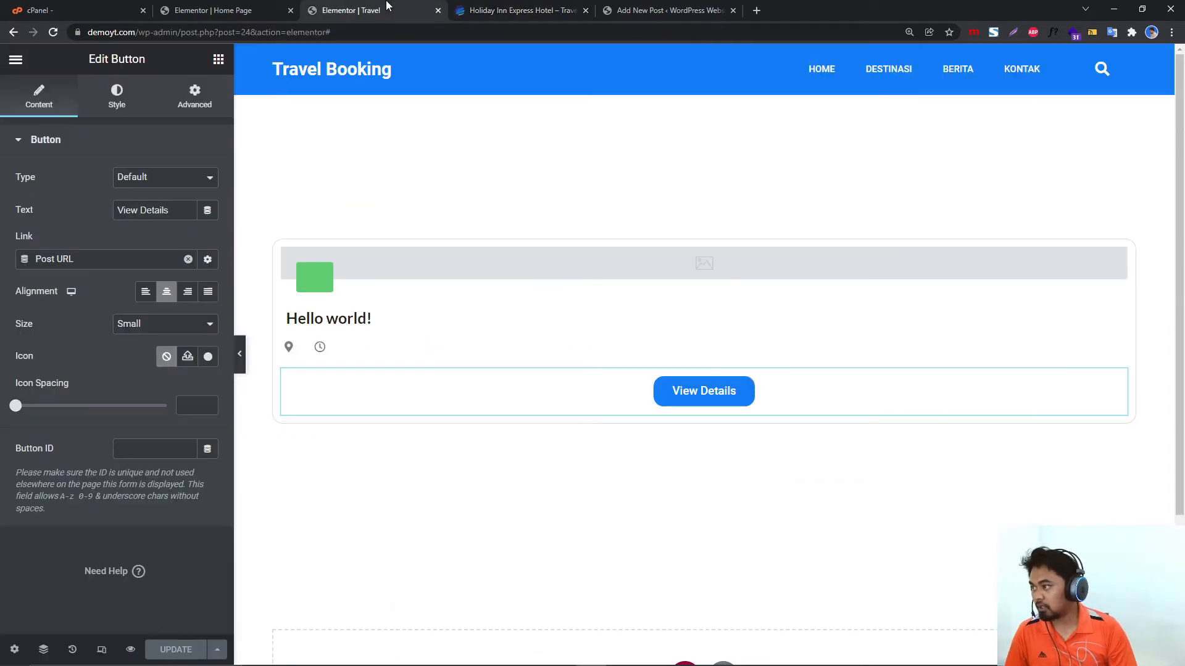
left_click(628, 5)
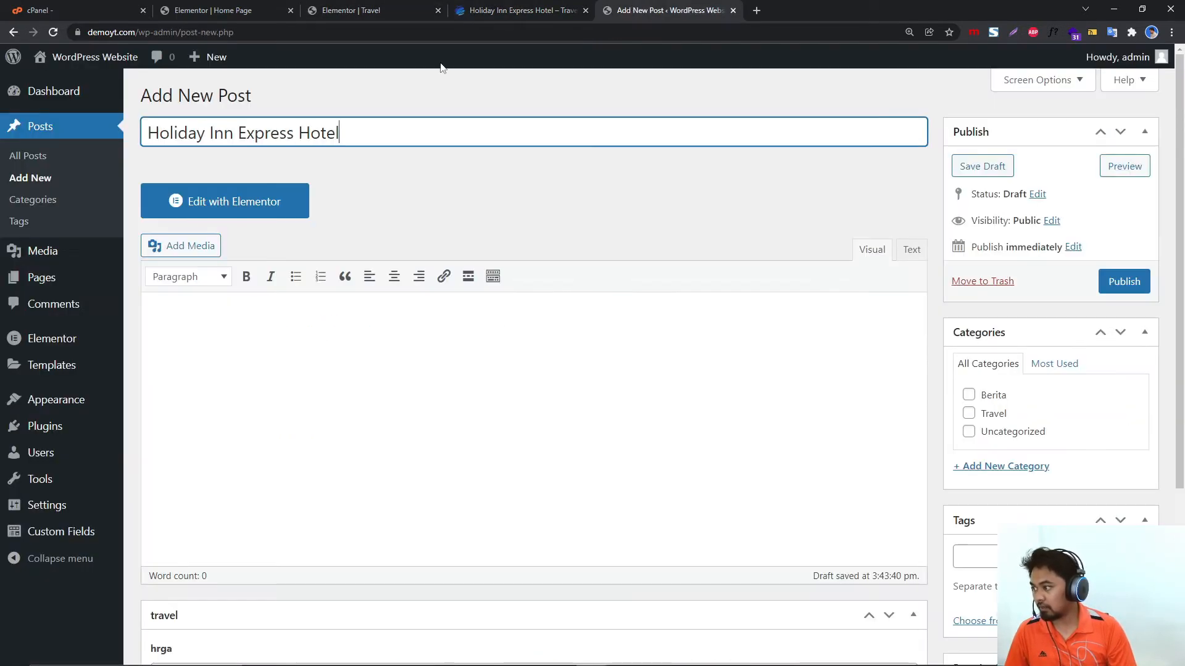
scroll(339, 229, "down", 3)
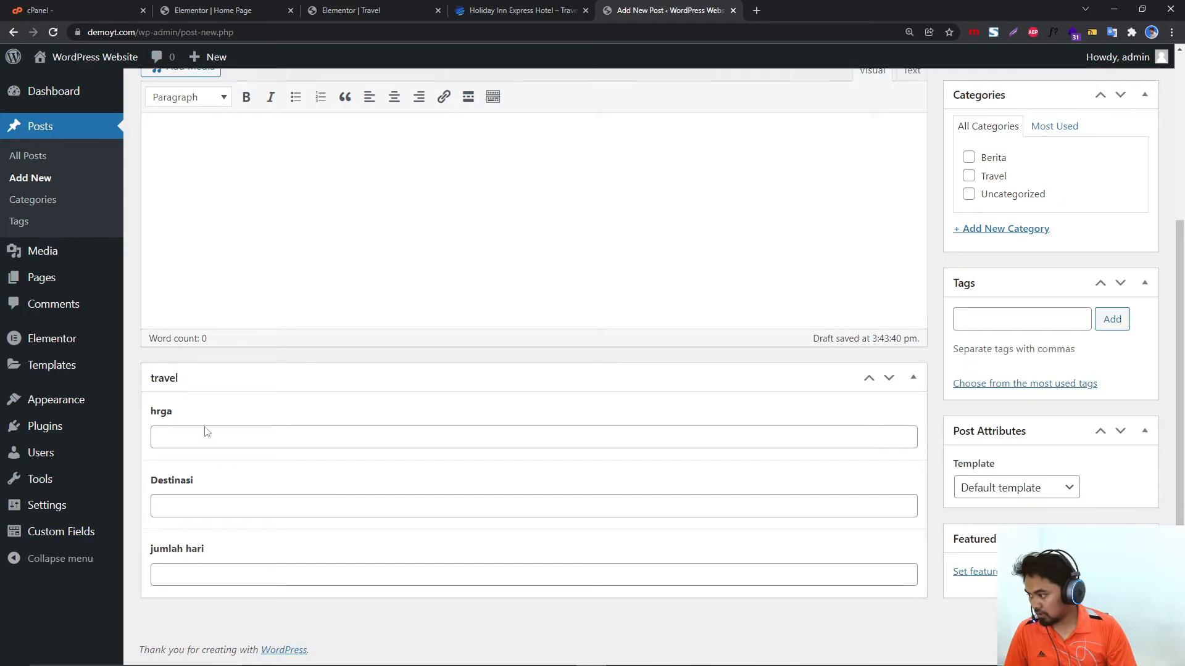
left_click(193, 443)
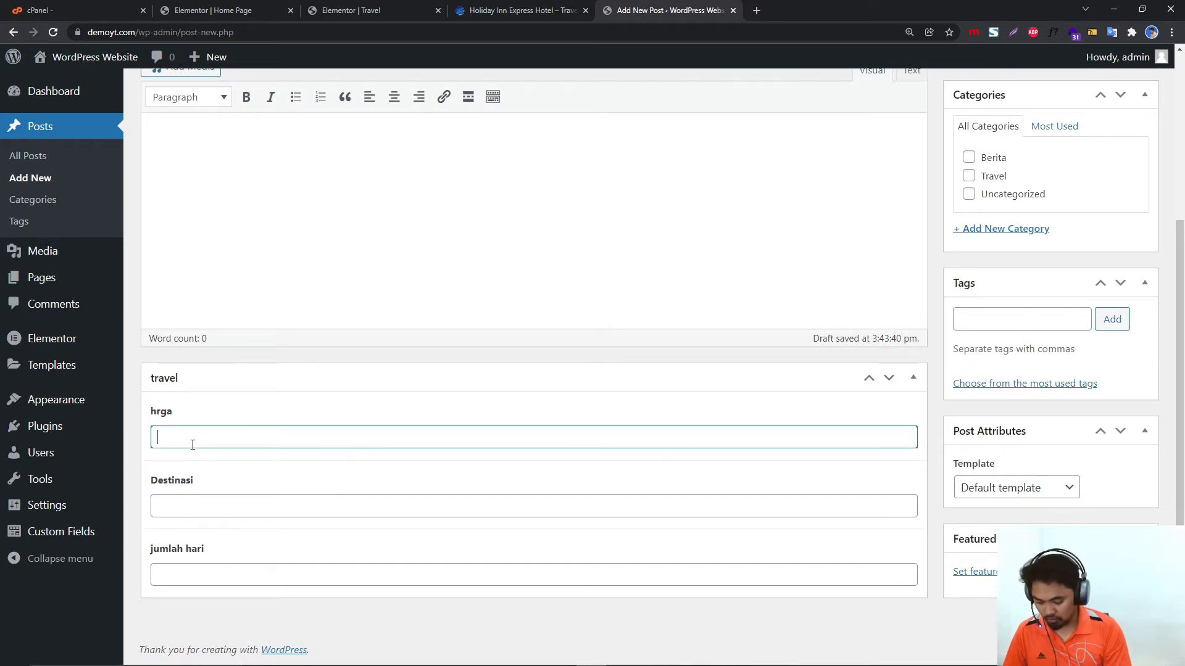
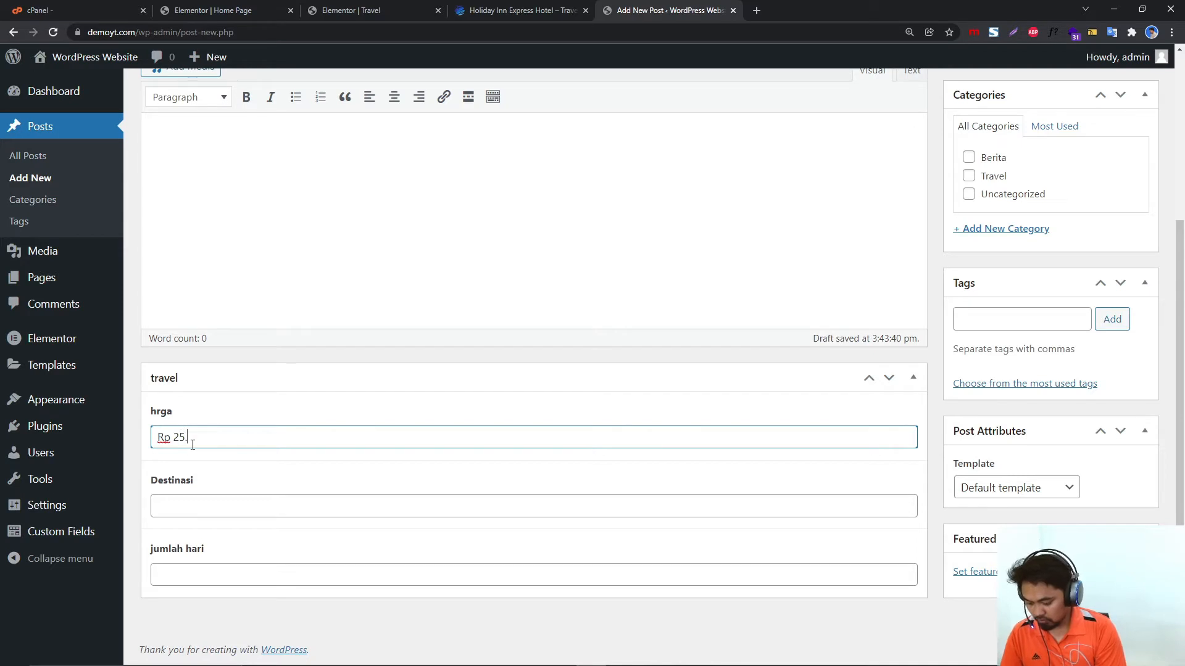
type("Rp 25.500.")
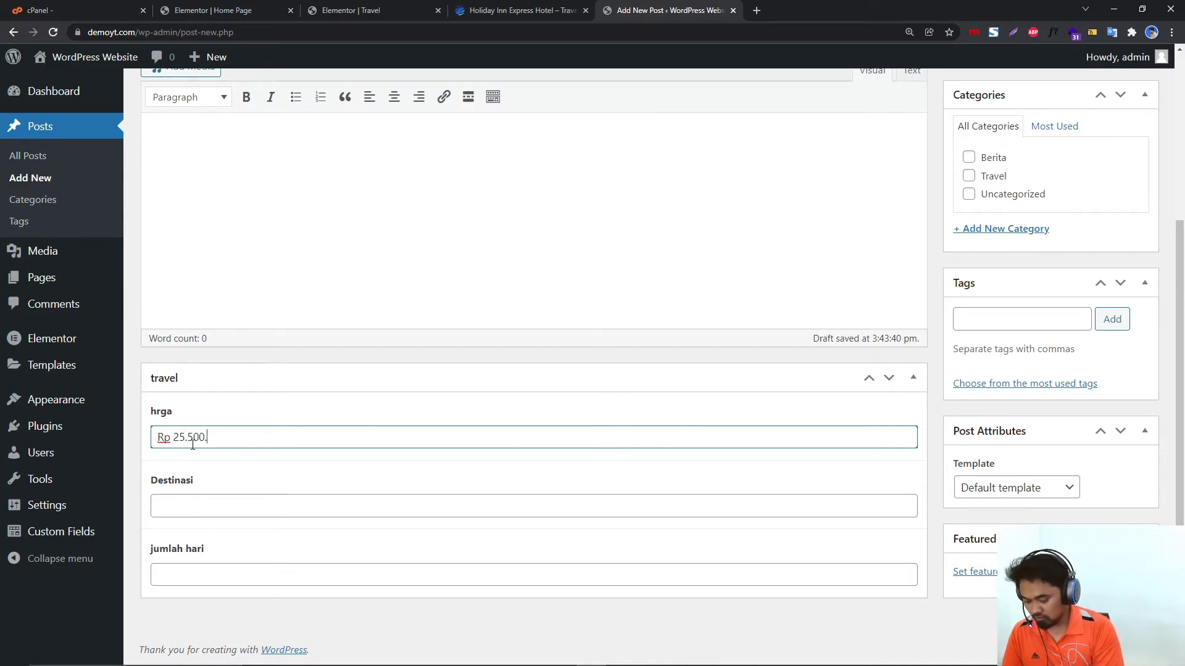
type("00")
left_click(187, 509)
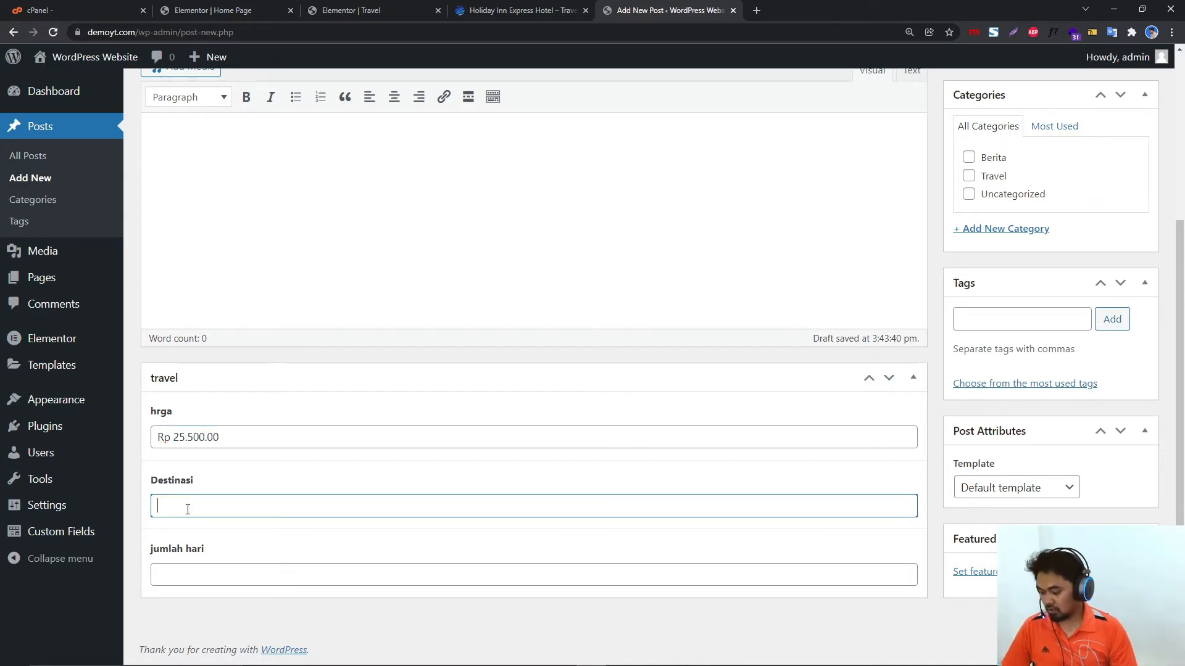
type("Lombok")
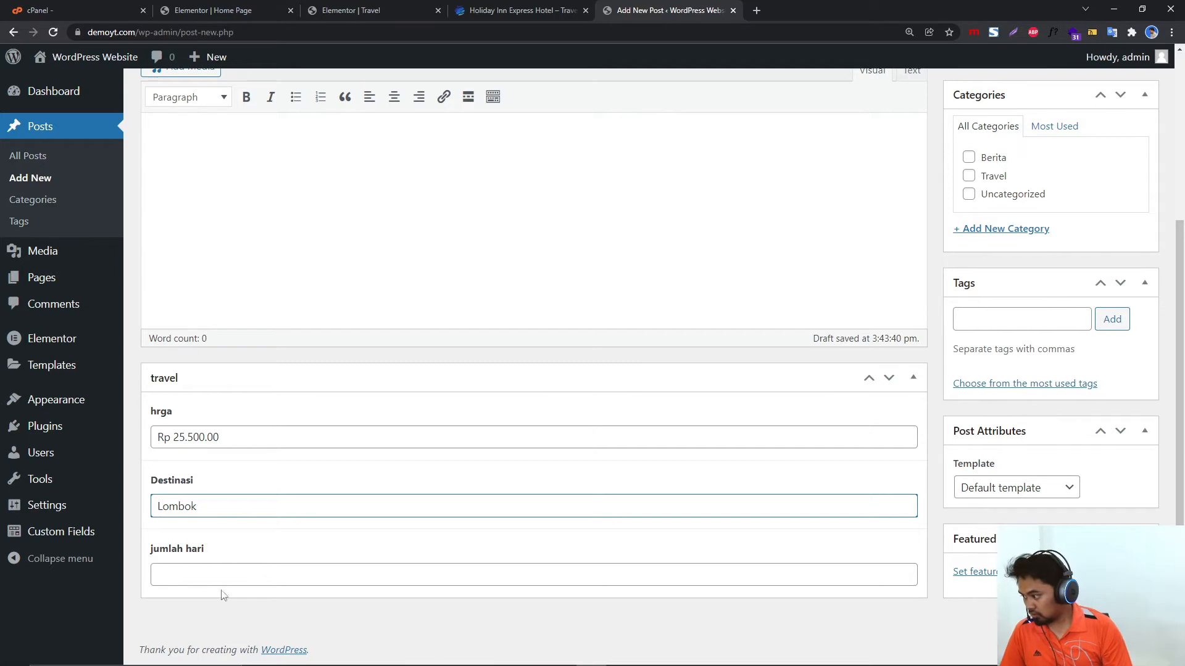
left_click(206, 566)
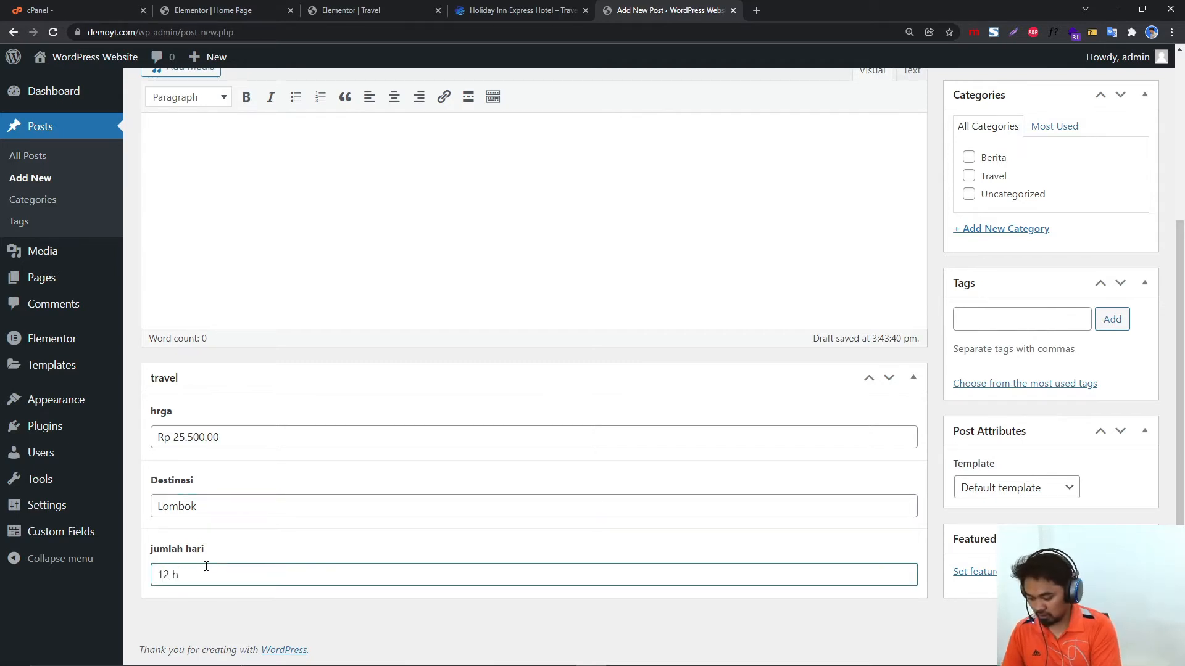
Copy the first two description paragraphs from the demo hotel page into the new post's content.
scroll(206, 567, "up", 2)
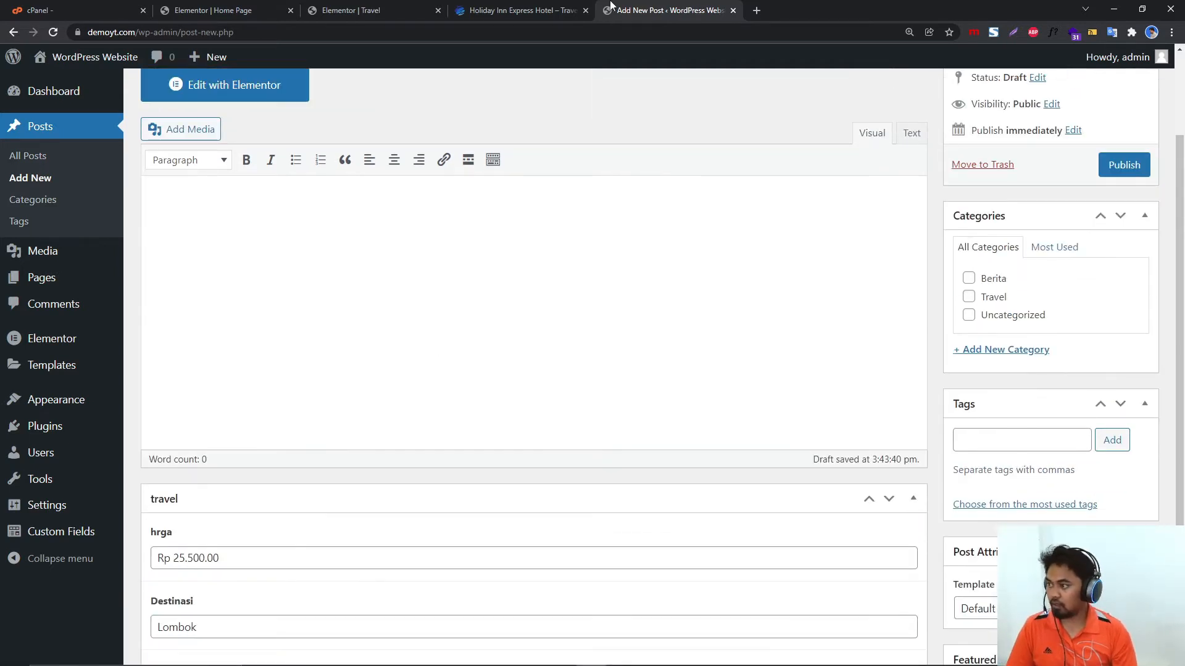
left_click(401, 10)
left_click(459, 10)
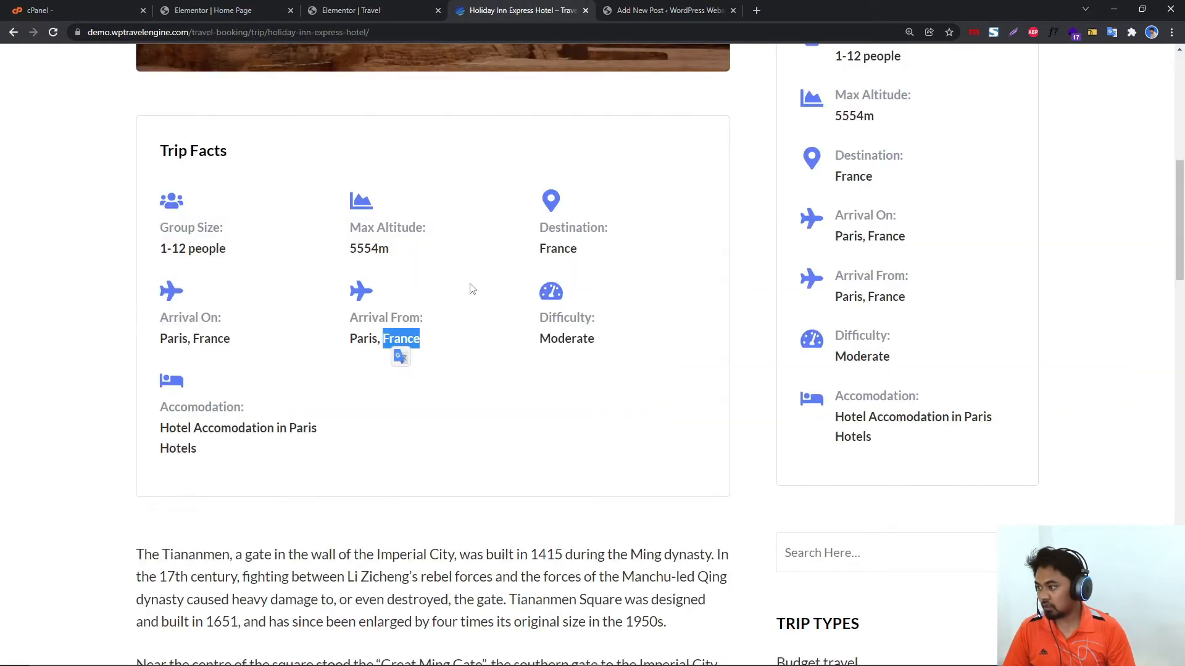
scroll(152, 290, "down", 5)
left_click_drag(134, 241, 715, 458)
key("ctrl+c")
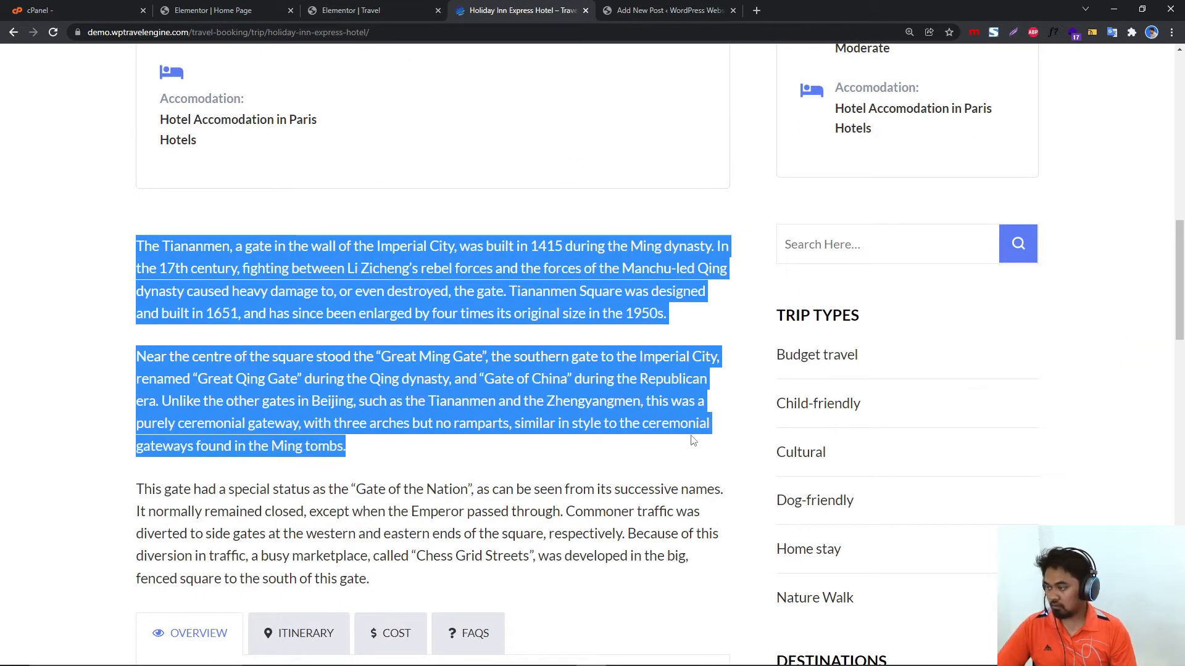
left_click(346, 10)
left_click(213, 9)
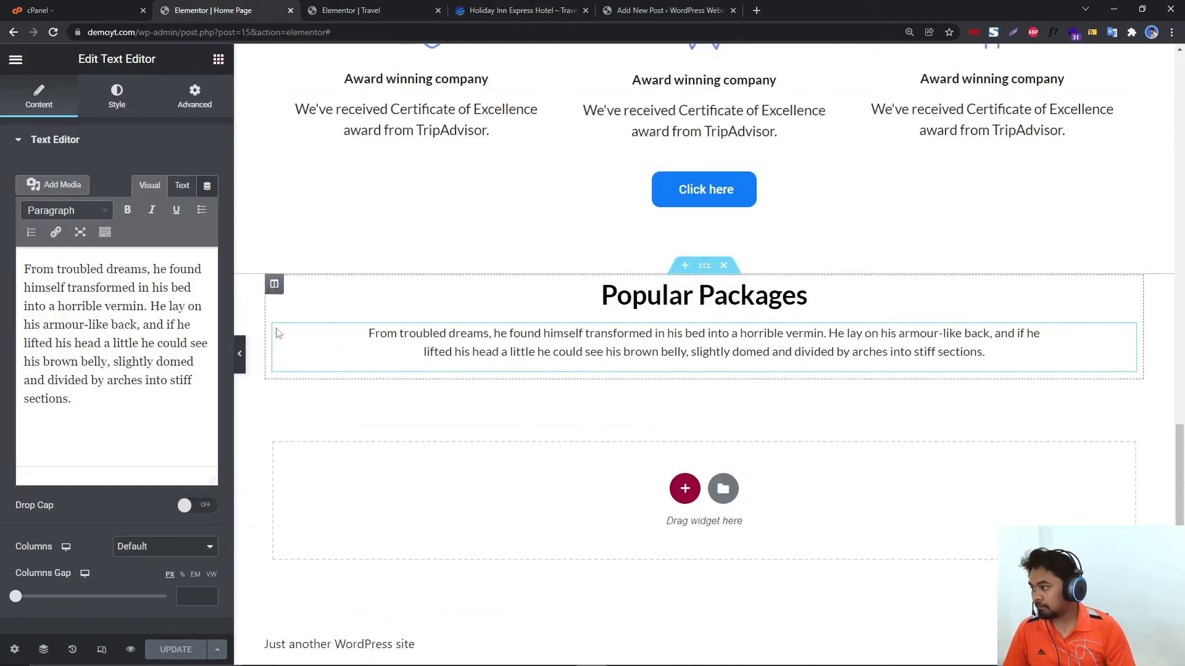
left_click(681, 6)
key("ctrl+v")
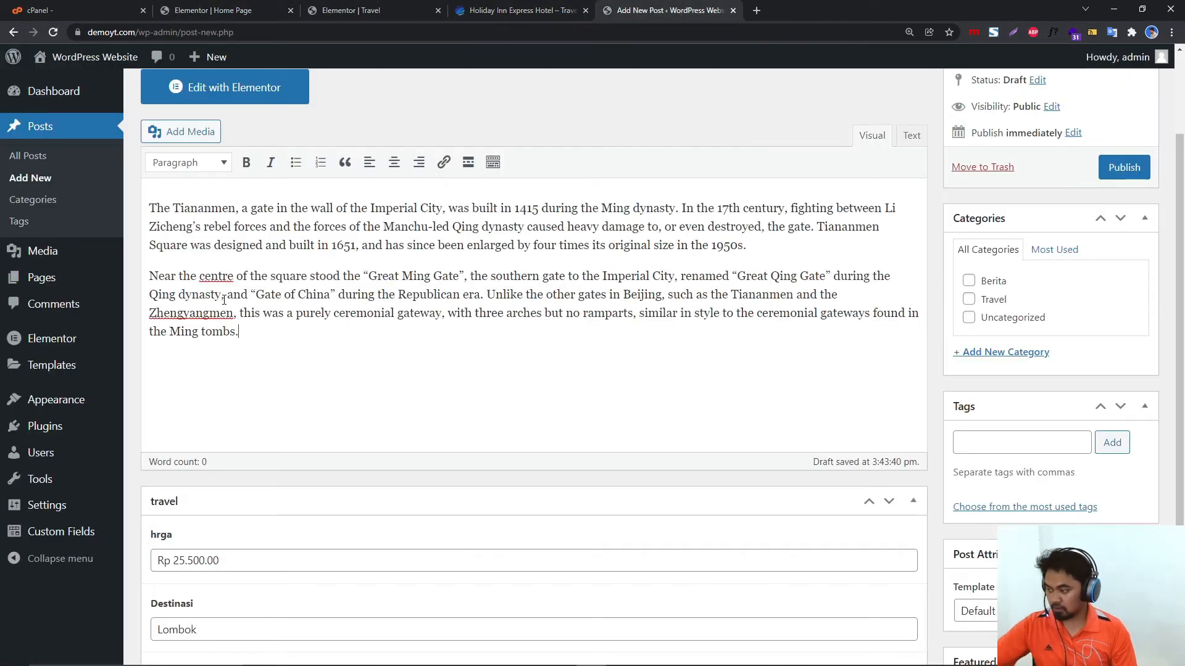
Set the street café photo from the media library as the new post's featured image.
scroll(888, 364, "down", 3)
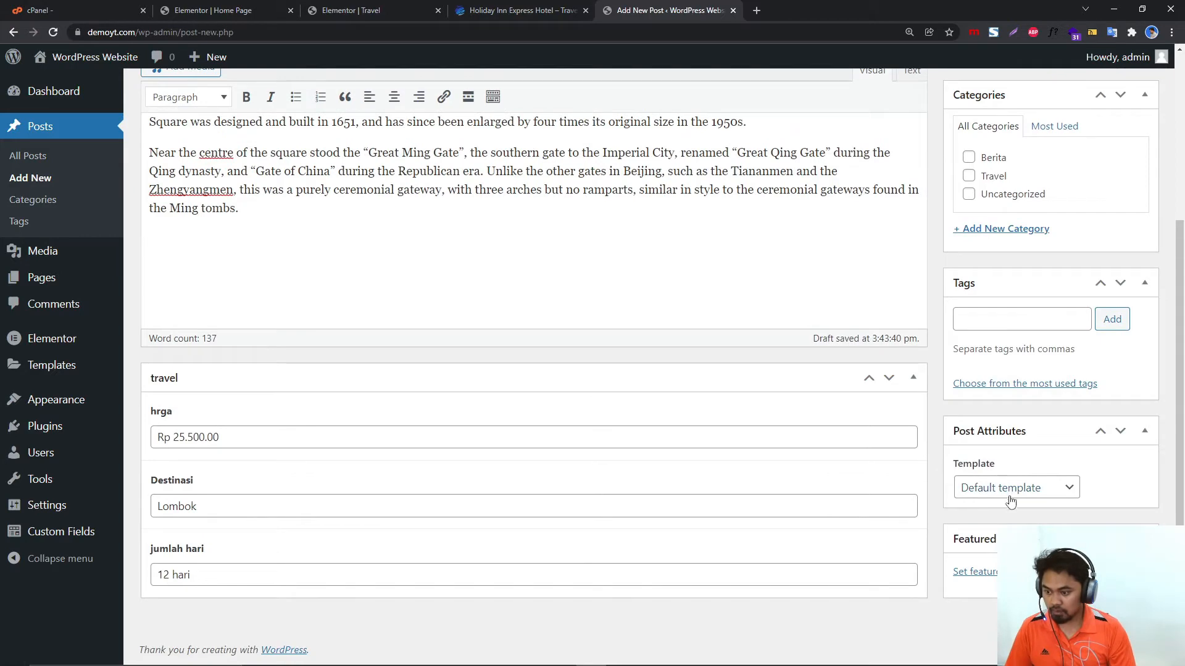
left_click(973, 571)
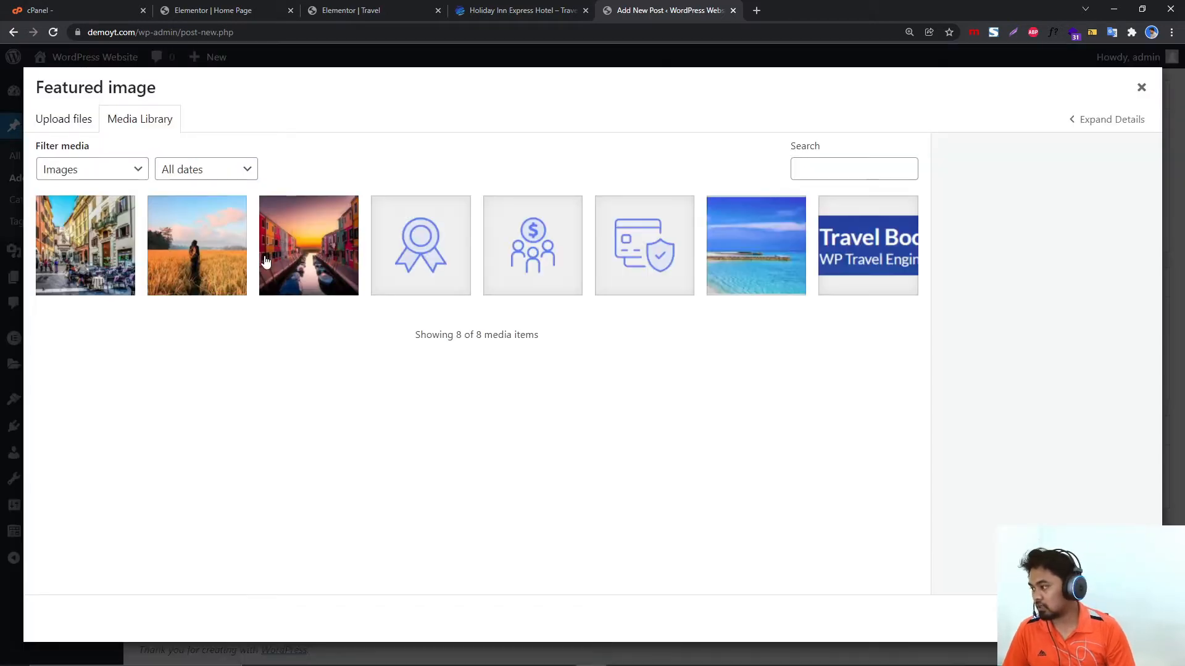
left_click(102, 262)
left_click(1104, 619)
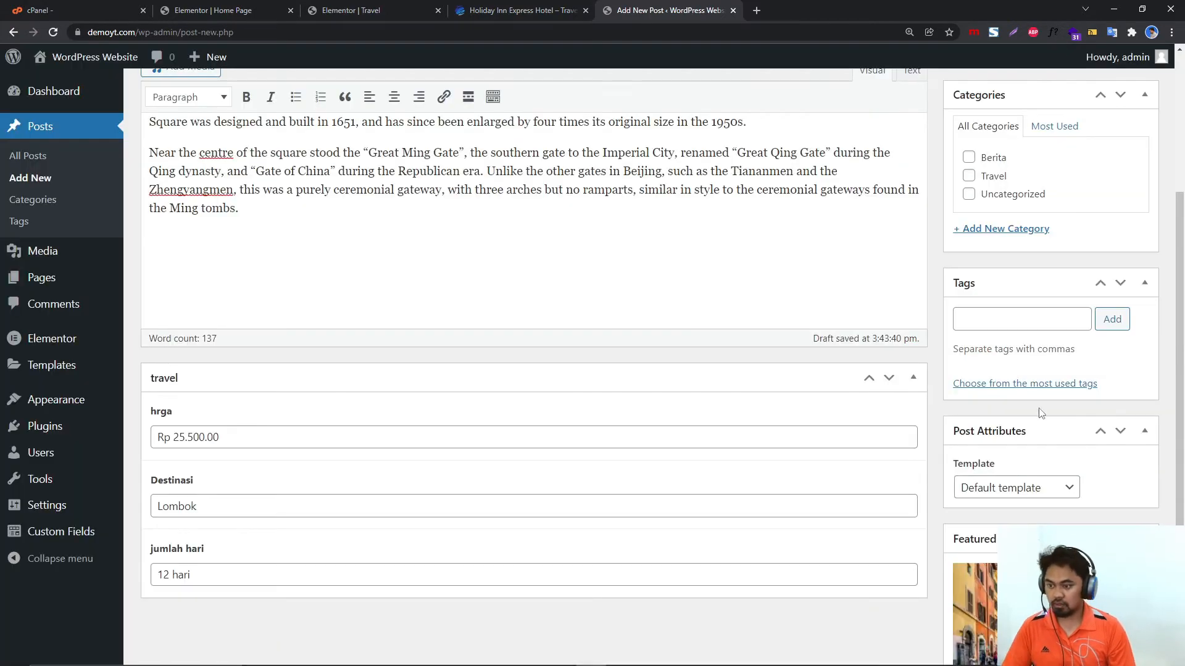
Assign the Holiday Inn Express Hotel post to the Travel category and publish it.
scroll(1041, 413, "up", 4)
left_click(986, 415)
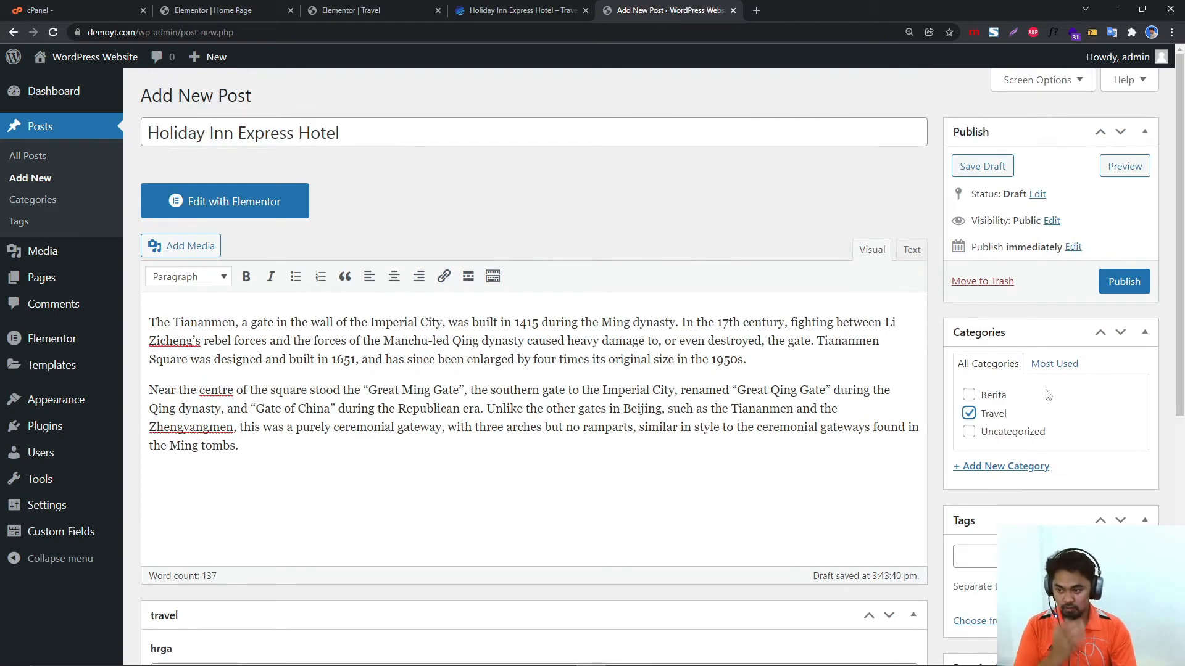
left_click(1124, 282)
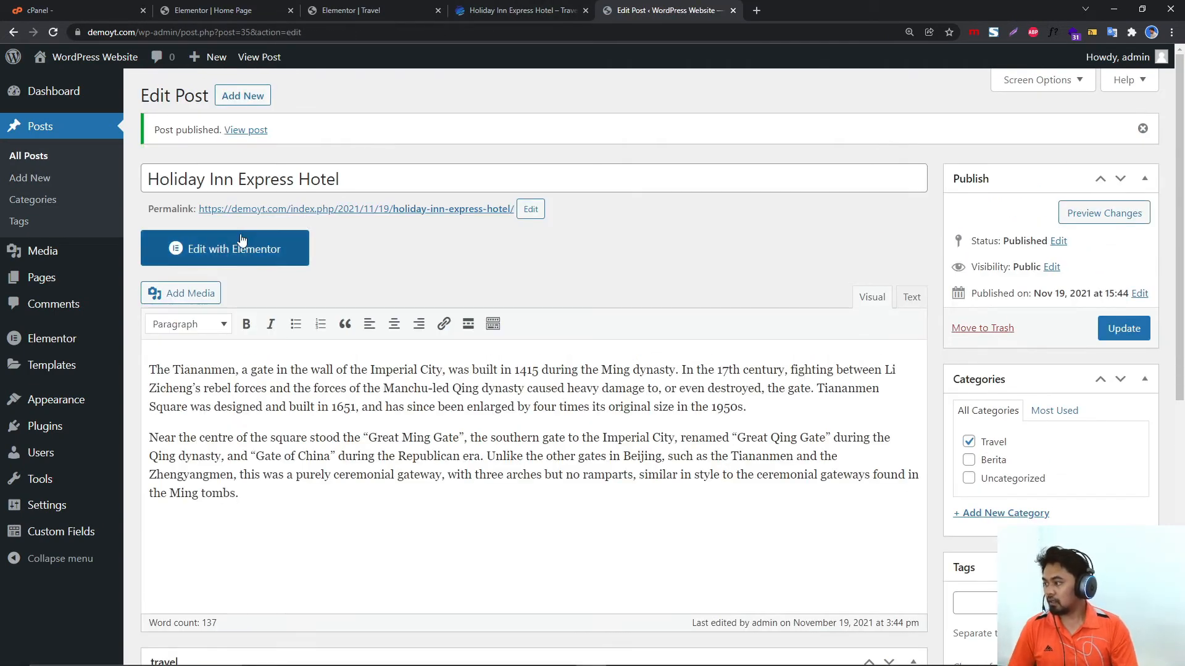
Create a new post titled Wisata Lombok Timur with the copied two-paragraph Tiananmen description as its content.
left_click(242, 96)
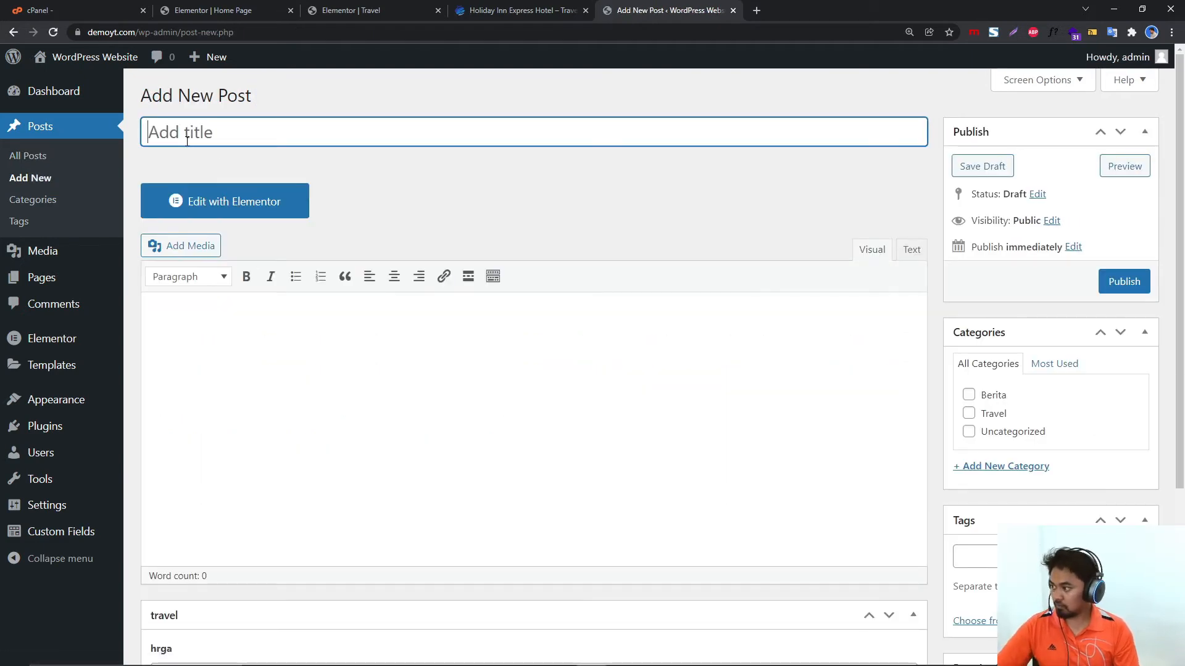
left_click(200, 345)
key("ctrl+v")
left_click(210, 129)
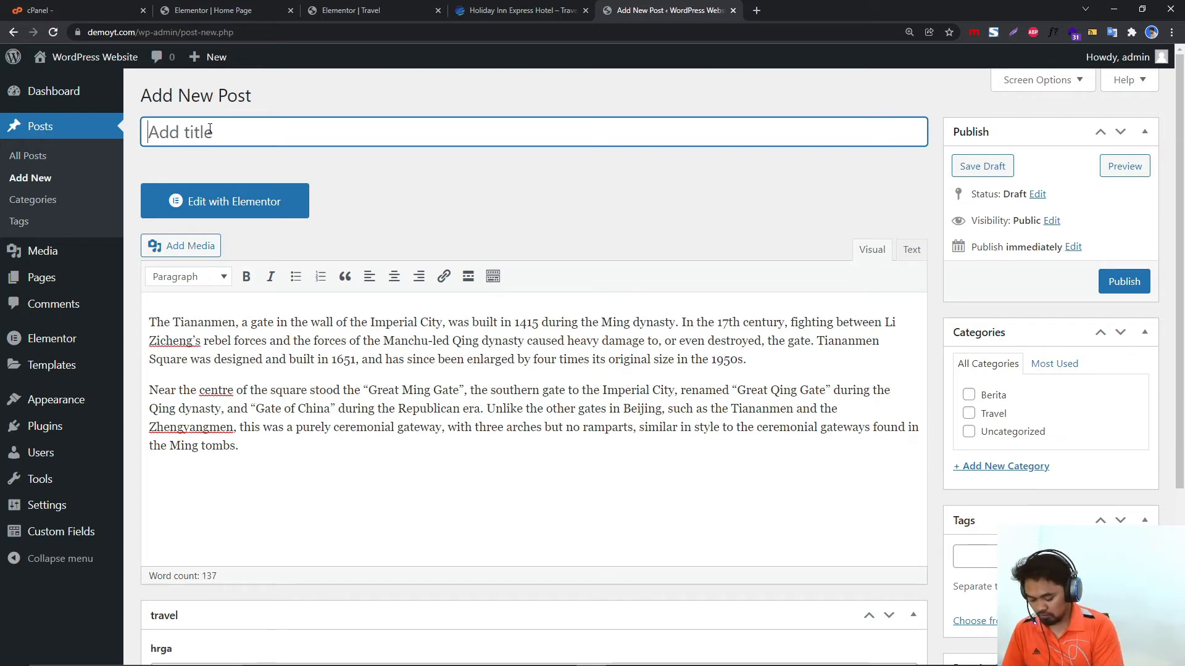
type("Wisat")
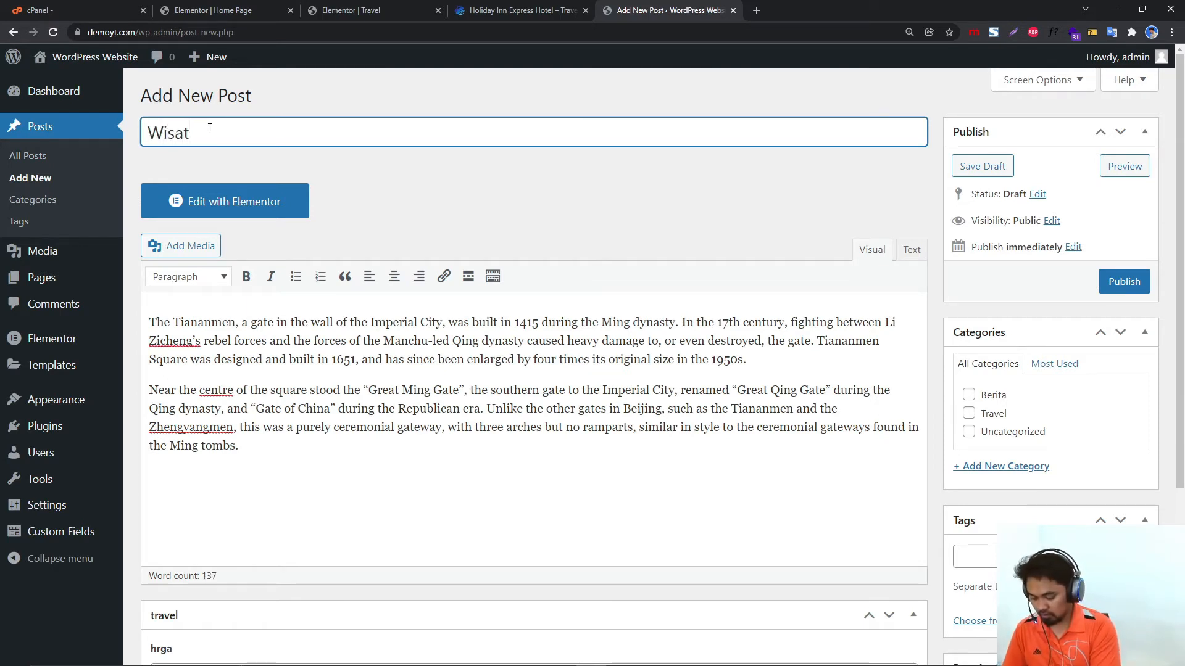
type("a Lombok Timu")
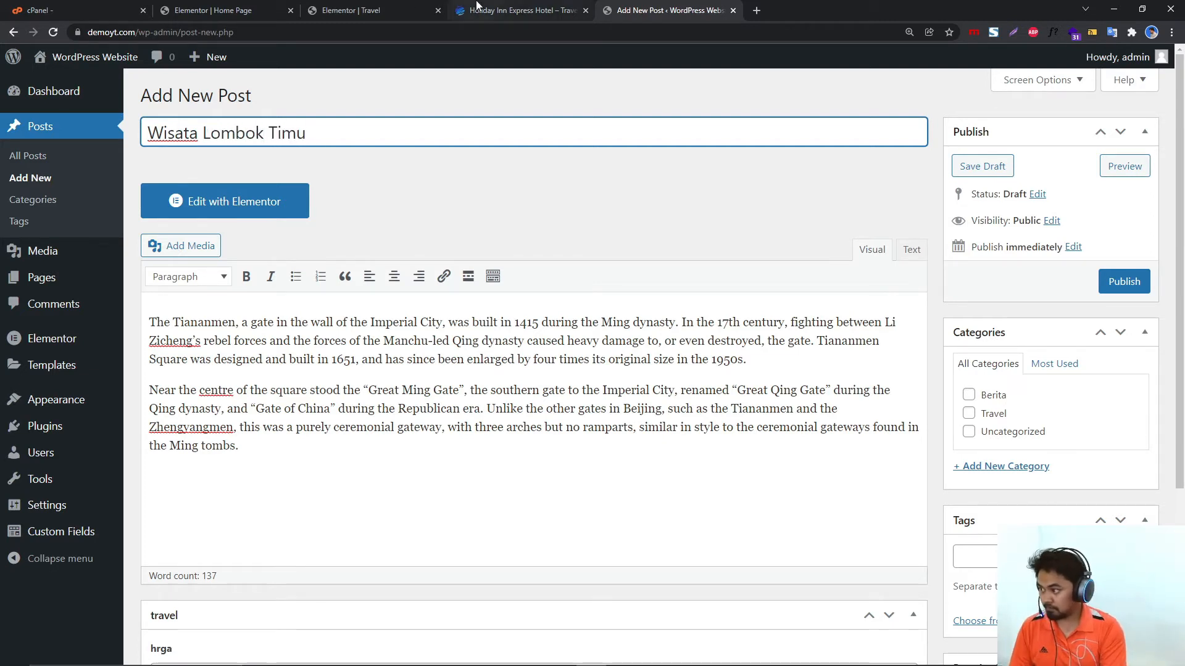
type("r")
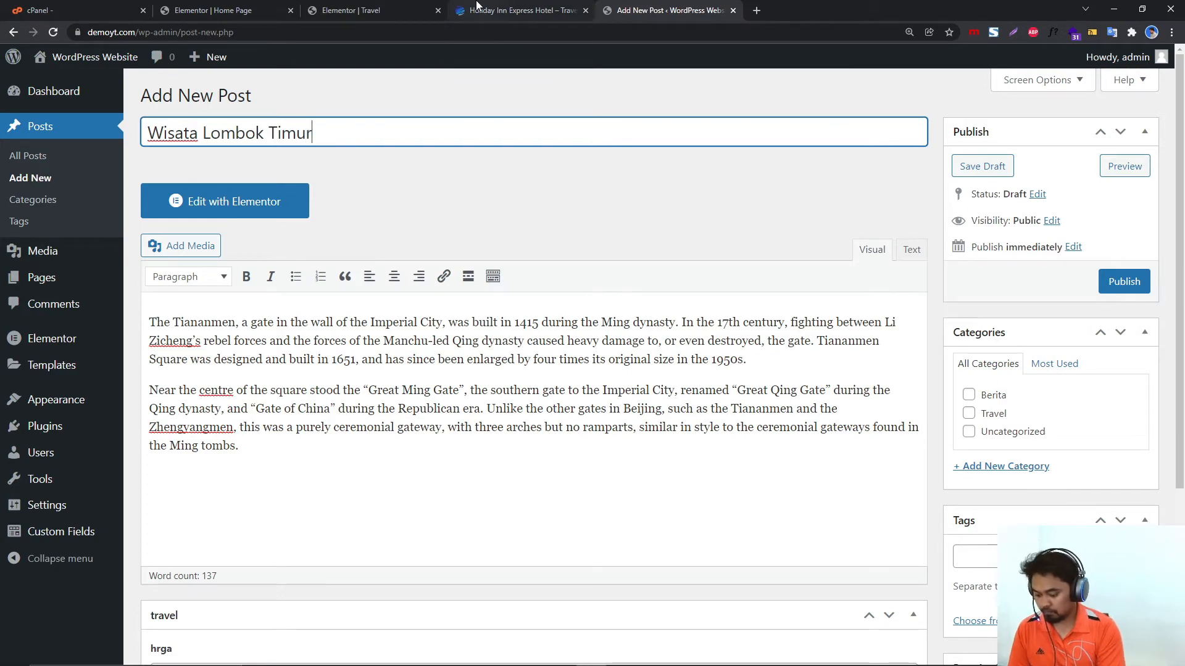
Set the hrga travel field of the Wisata Lombok Timur post to Rp 25.550.00.
scroll(290, 334, "down", 4)
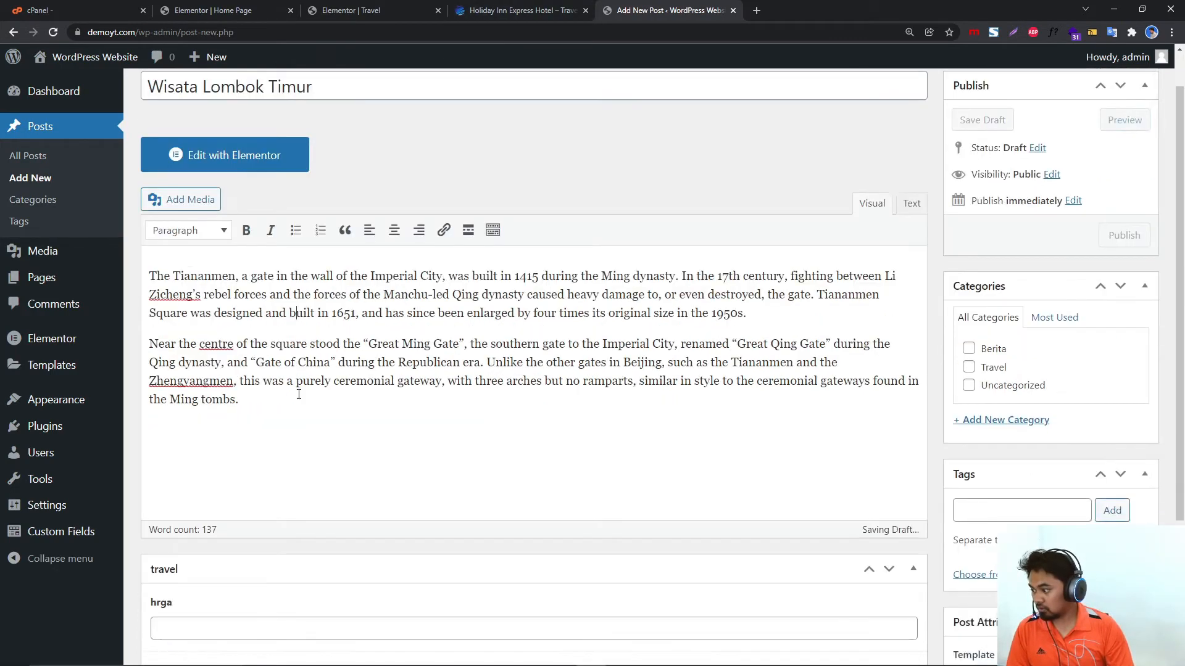
left_click(230, 441)
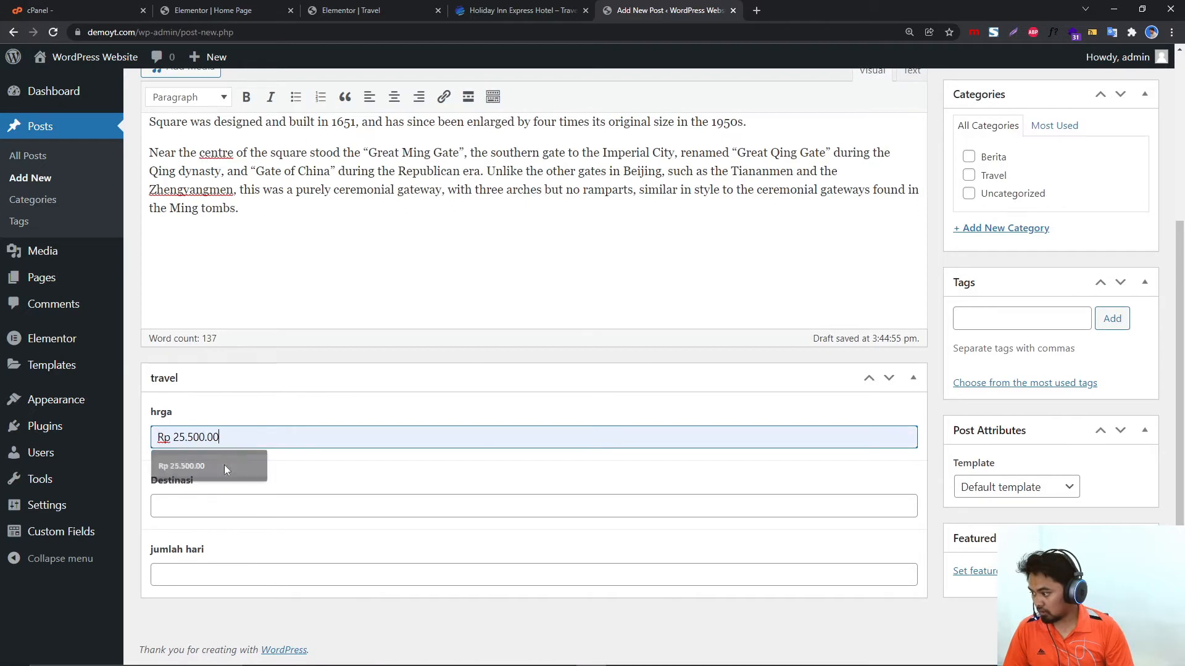
left_click(224, 464)
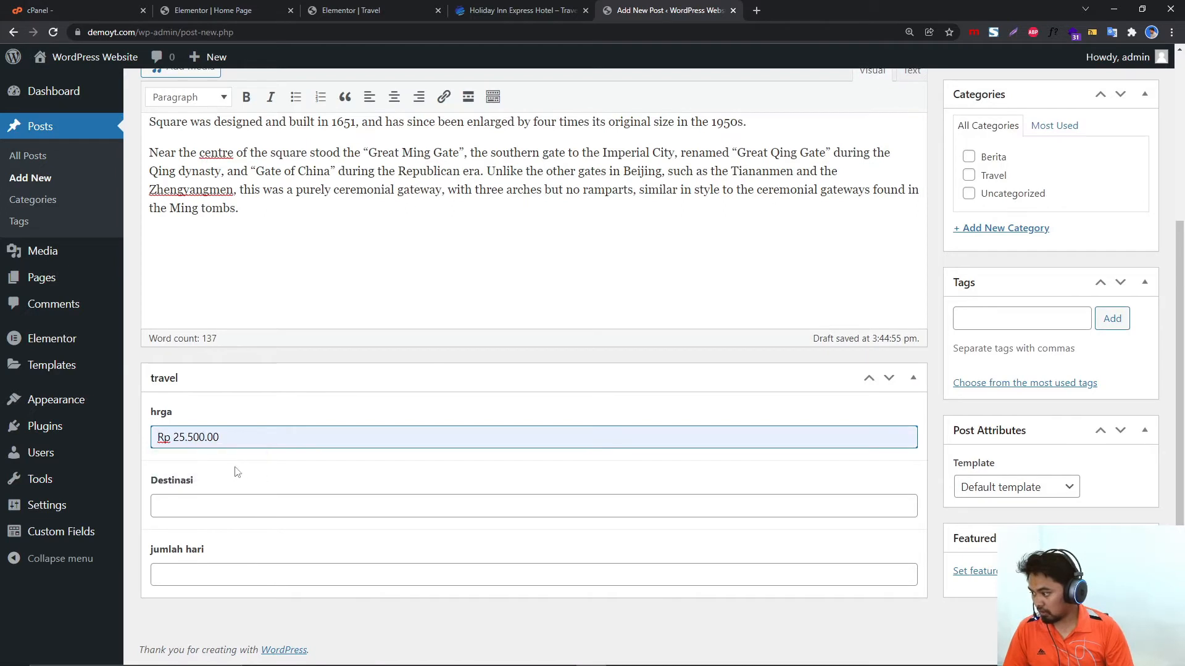
left_click(199, 436)
key("BackSpace")
type("r")
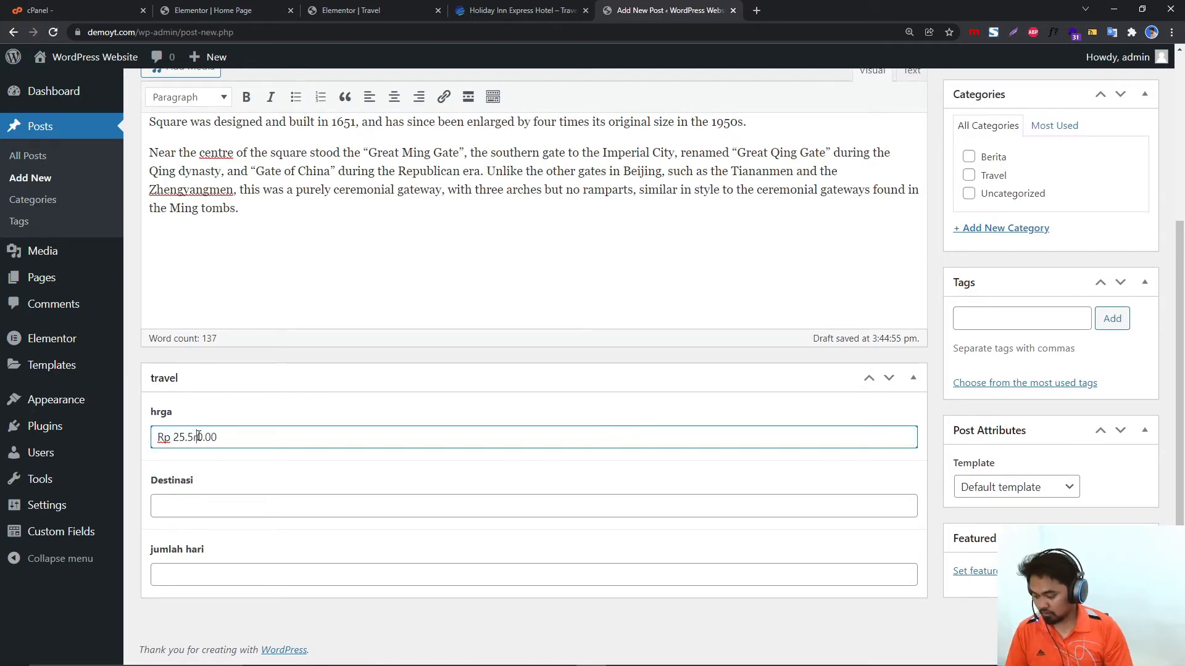
key("BackSpace")
type("5")
Fill in the post's remaining travel fields with Destinasi Lombok and jumlah hari 12 hari.
left_click(175, 504)
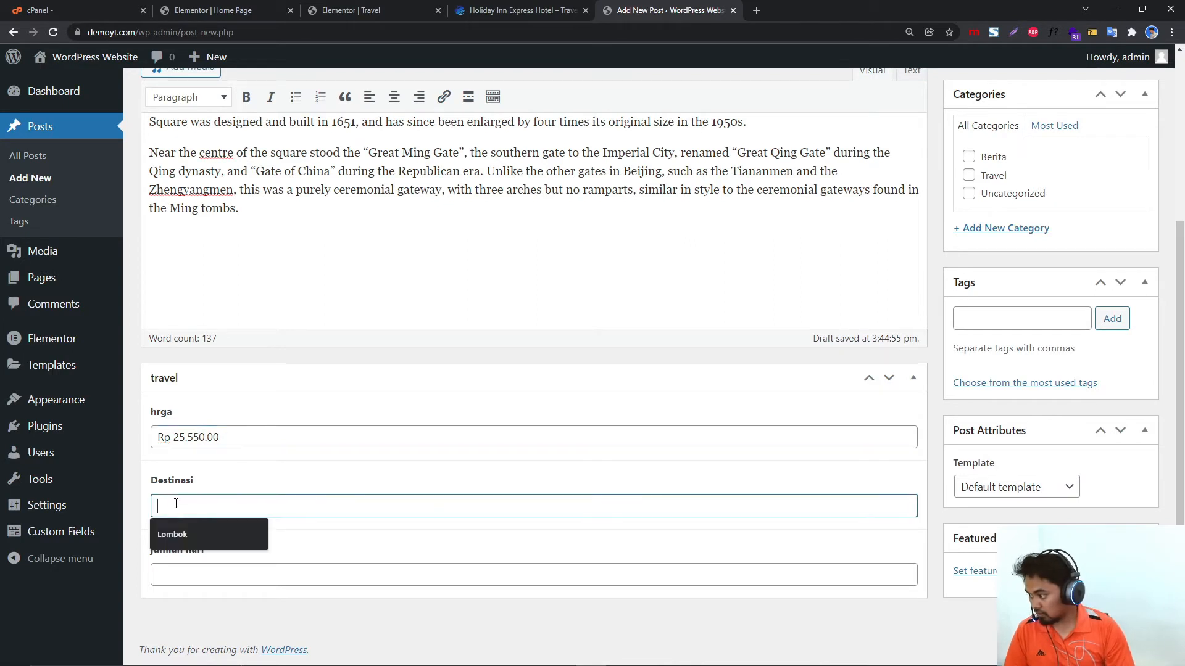
left_click(180, 534)
left_click(189, 578)
left_click(195, 511)
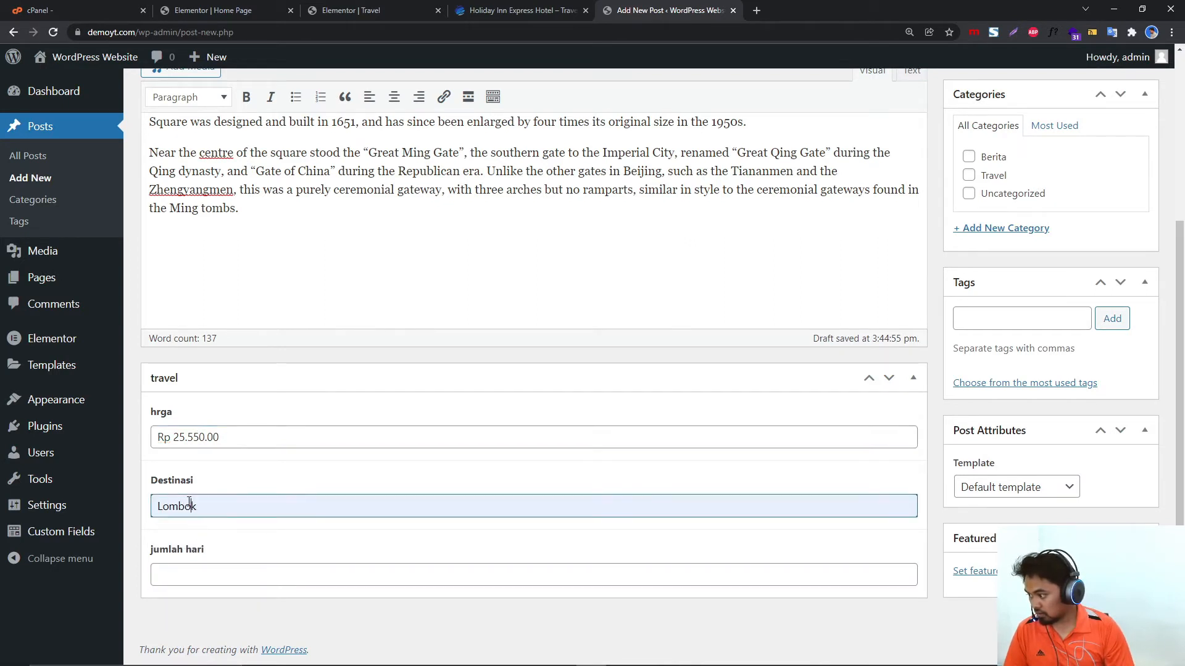
left_click(193, 574)
left_click(196, 603)
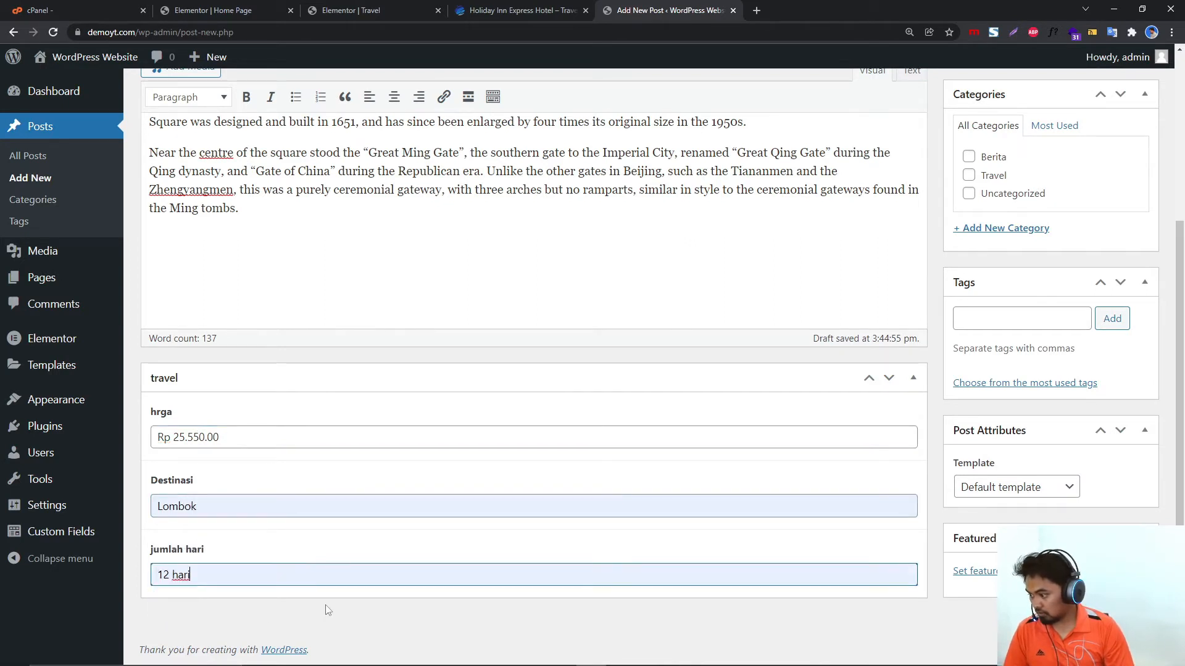
Set the photo of a person in a golden field from the media library as the post's featured image.
left_click(986, 571)
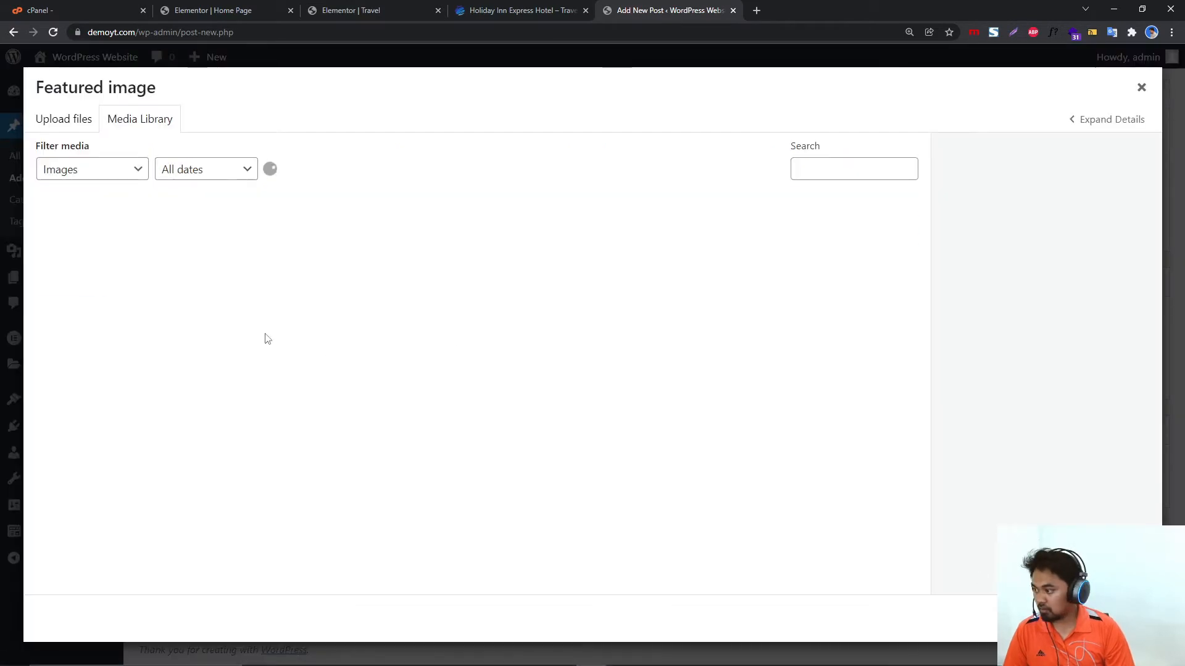
left_click(196, 245)
left_click(1097, 619)
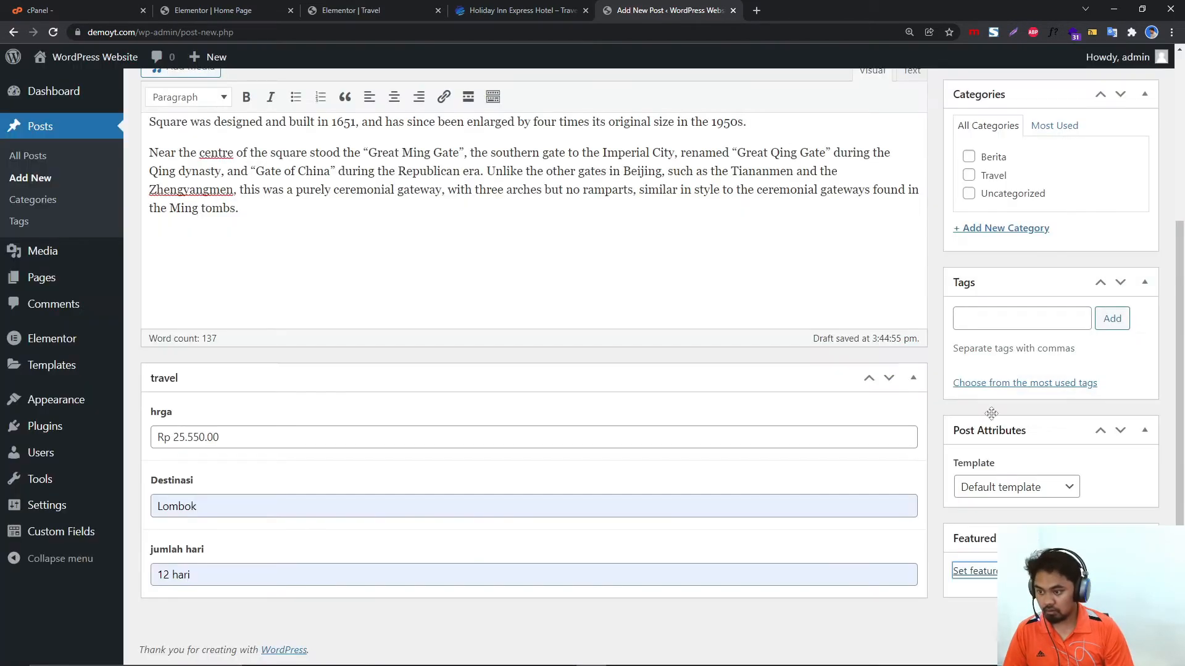
Assign the Wisata Lombok Timur post to the Travel category and publish it.
scroll(991, 413, "up", 3)
left_click(969, 360)
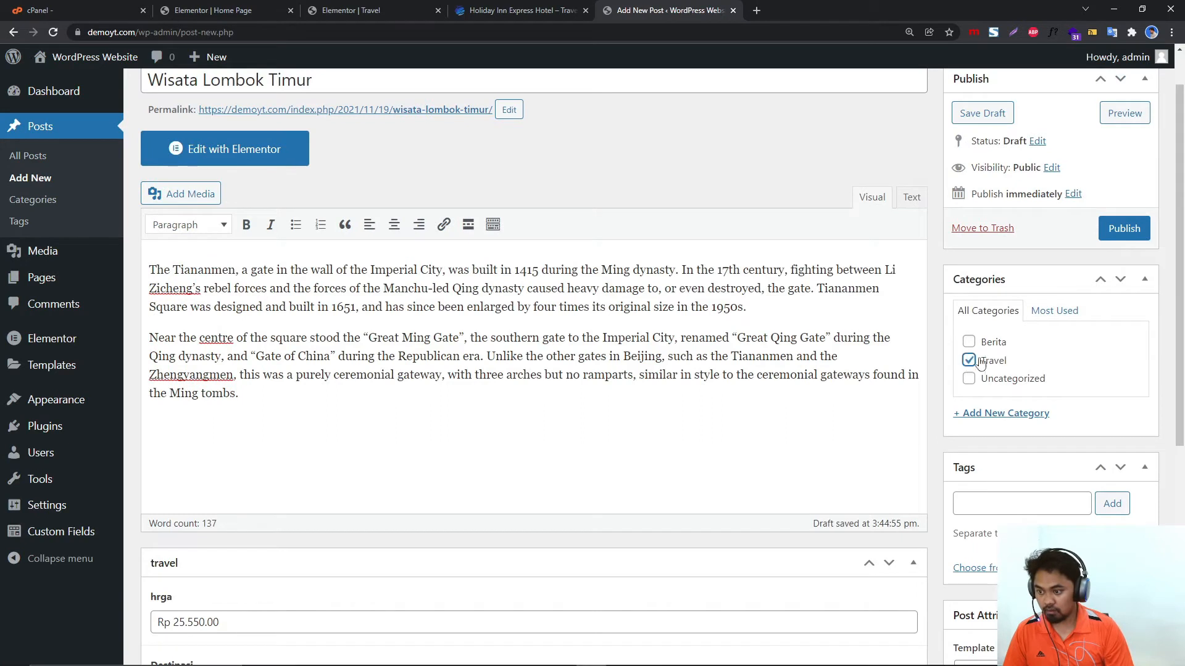
left_click(1124, 228)
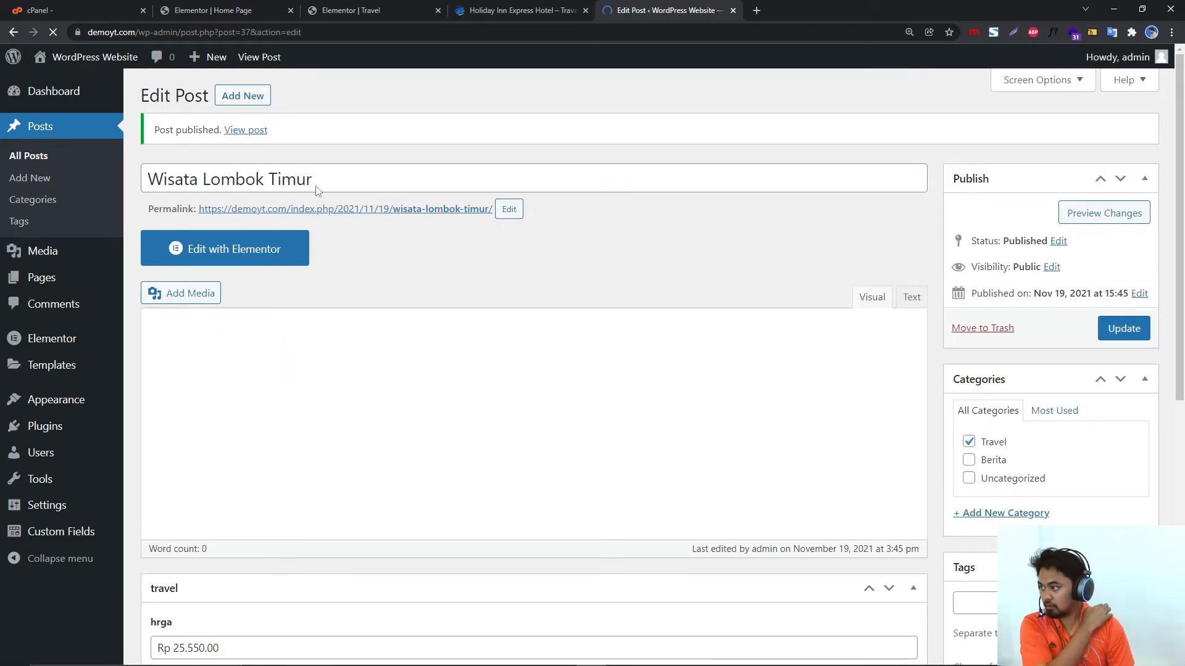
Create another post with the copied Tiananmen paragraphs as its content and Wisata Pantai Bali as its title.
left_click(243, 97)
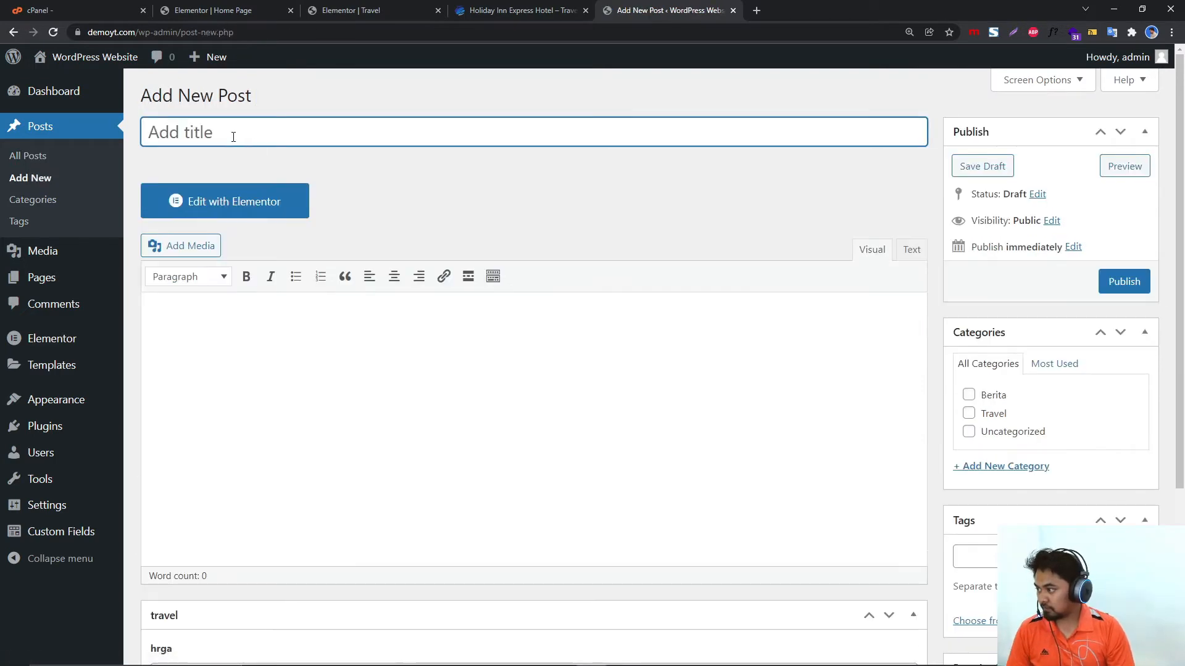
key("ctrl+v")
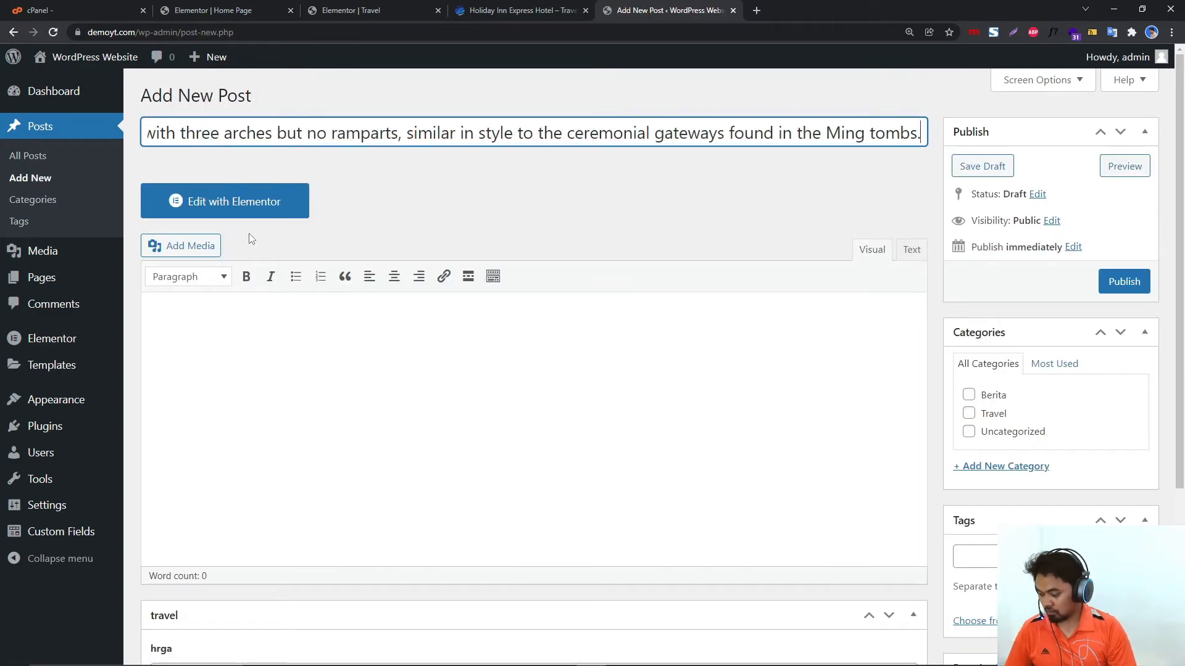
key("ctrl+a")
left_click(270, 390)
type("The Tiananmen, a gate in the wall of the Imperial City, was built in 1415 during the Ming dynasty. In the 17th century, fighting between Li Zicheng’s rebel forces and the forces of the Manchu-led Qing dynasty caused heavy damage to, or even destroyed, the gate. Tiananmen Square was designed and built in 1651, and has since been enlarged by four times its original size in the 1950s. Near the centre of the square stood the \"Great Ming Gate\", the southern gate to the Imperial City, renamed \"Great Qing Gate\" during the Qing dynasty, and \"Gate of China\" during the Republican era. Unlike the other gates in Beijing, such as the Tiananmen and the Zhengyangmen, this was a purely ceremonial gateway, with three arches but no ramparts, similar in style to the ceremonial gateways found in the Ming tombs.")
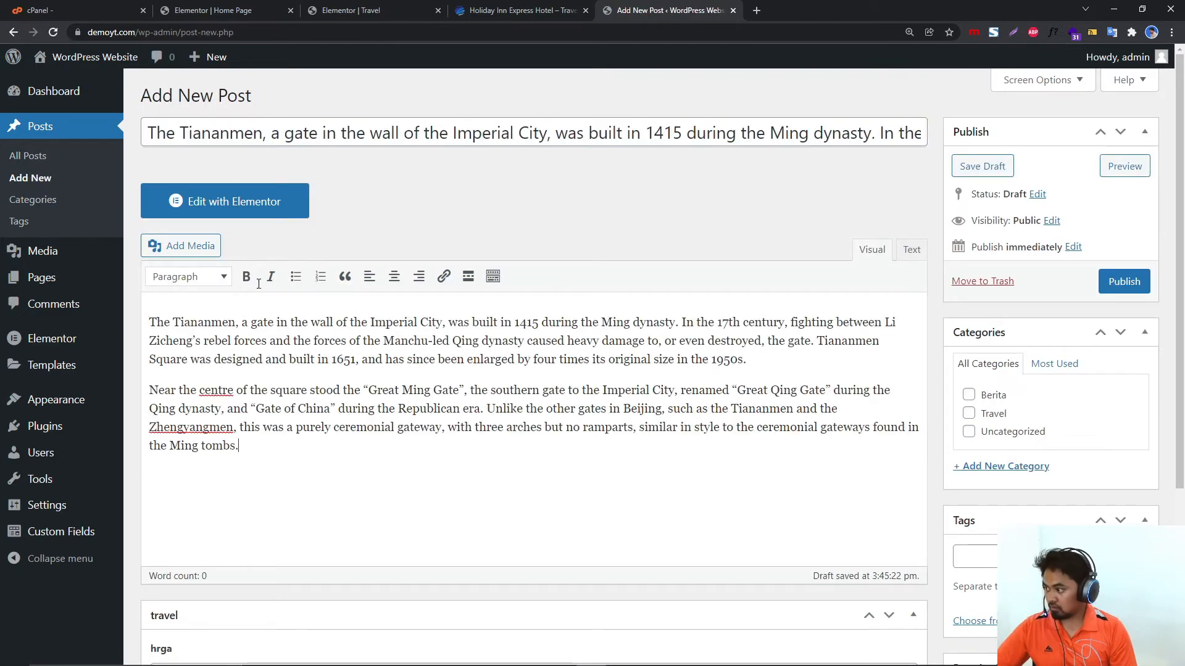
left_click(216, 142)
key("ctrl+a")
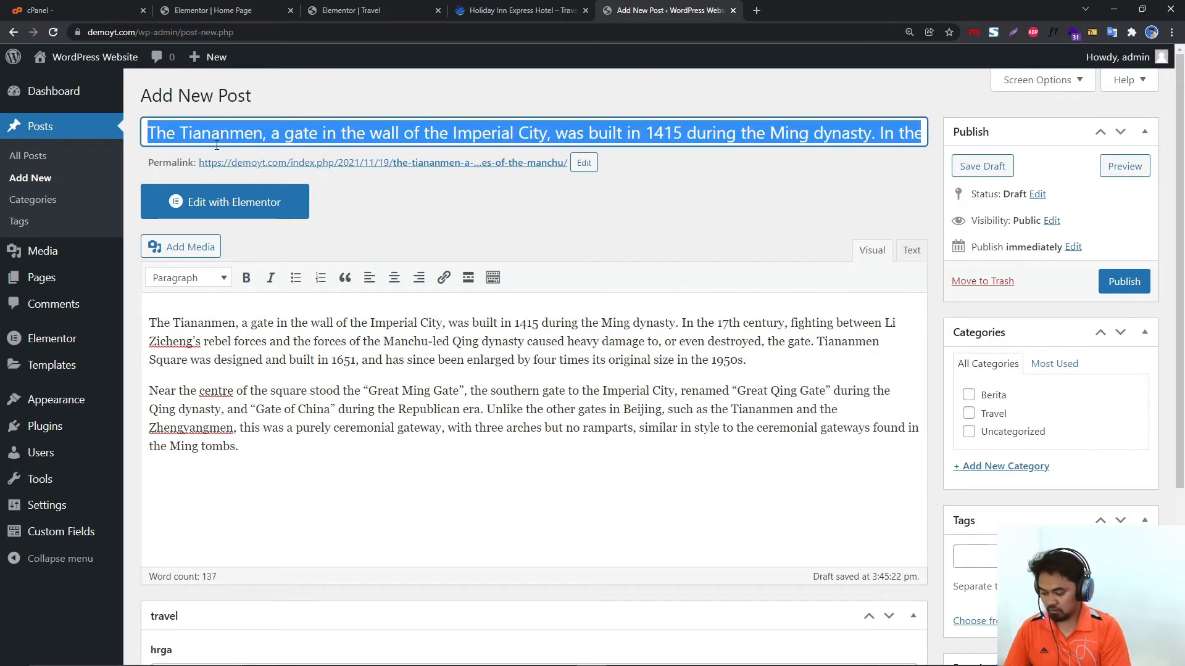
type("W")
key("BackSpace")
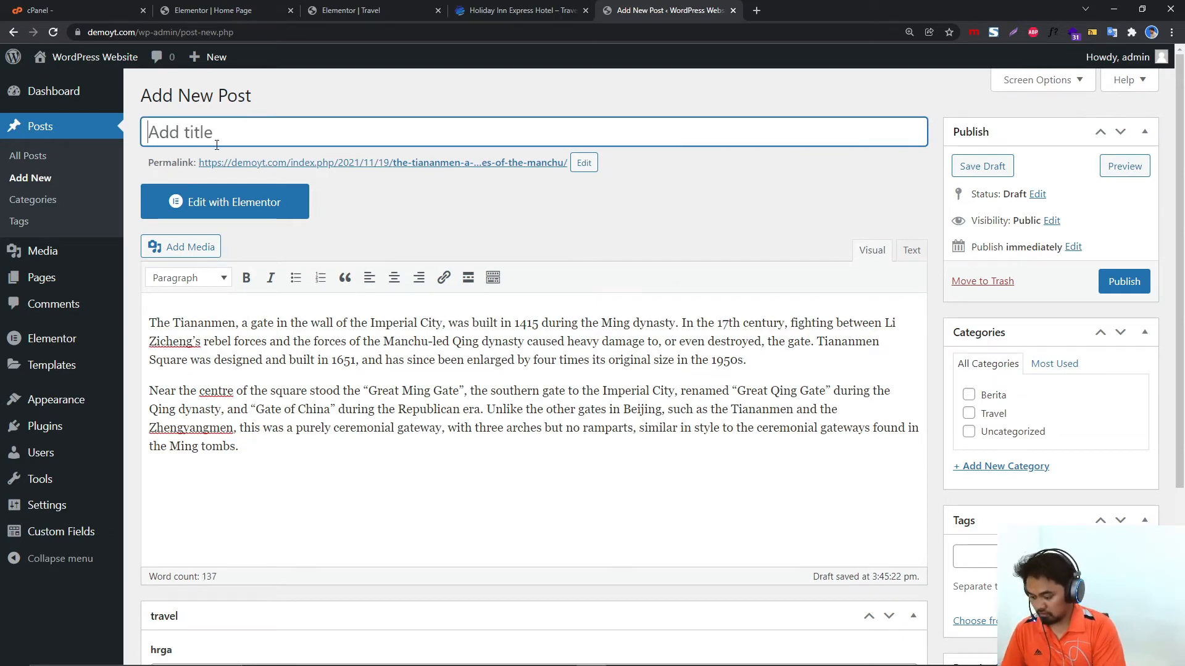
type("Wisata Pantai Bali")
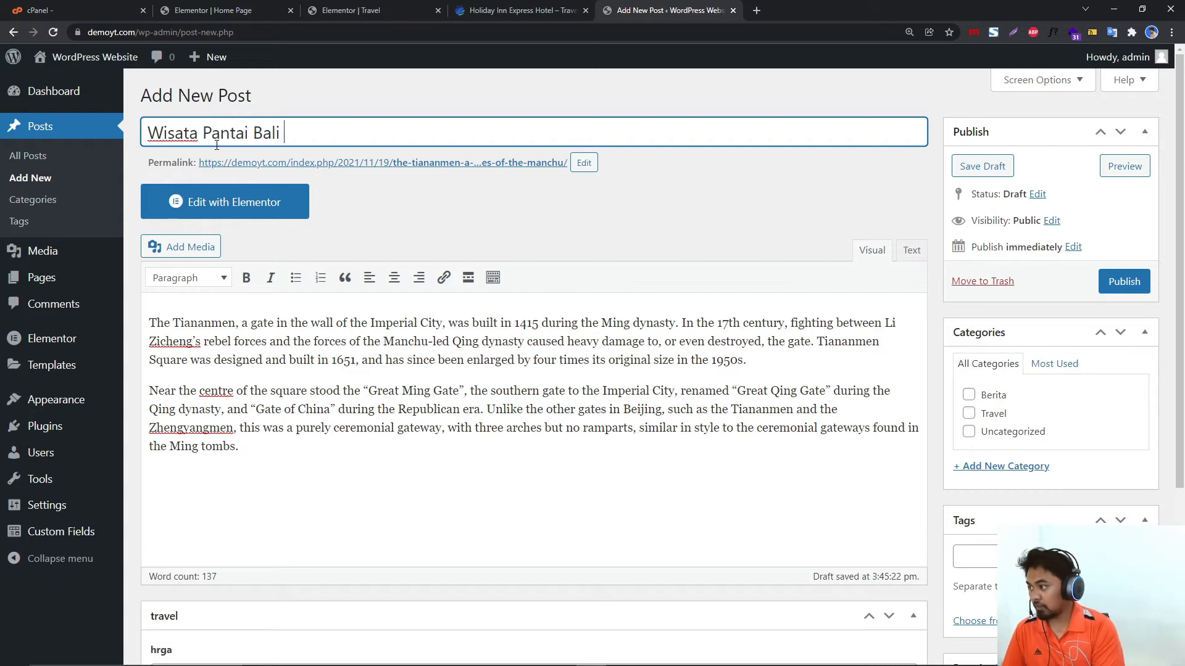
Replace the new post's permalink slug with its title, Wisata Pantai Bali.
left_click(584, 163)
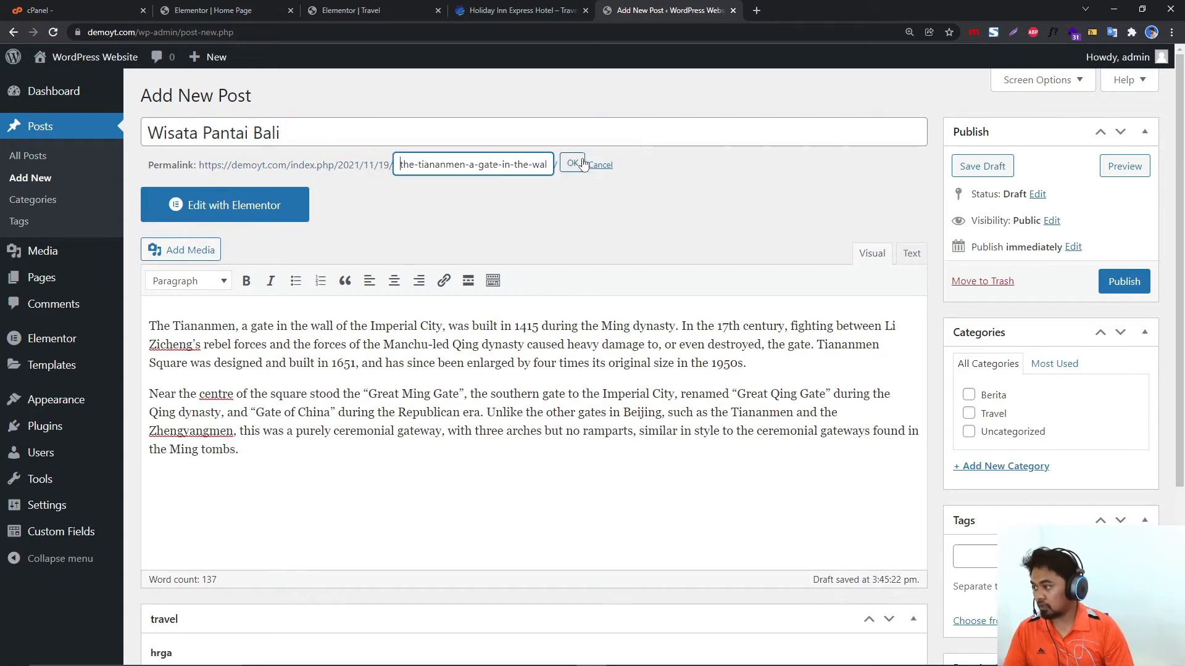
left_click(314, 136)
key("ctrl+a")
key("ctrl+c")
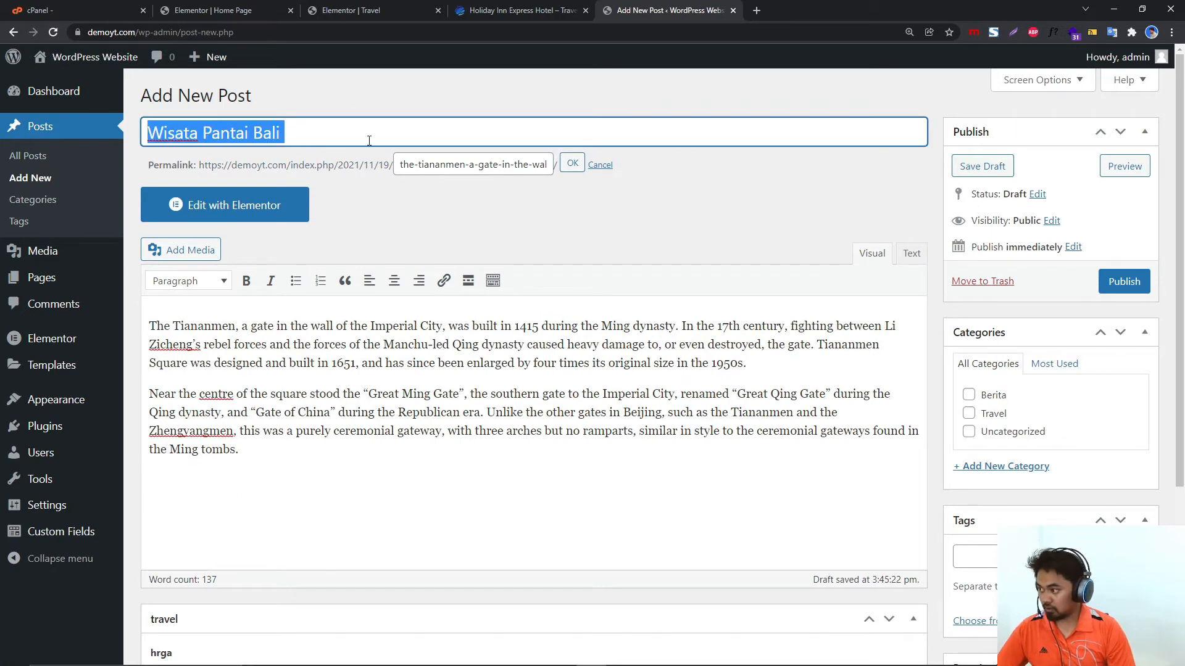
left_click(530, 164)
key("ctrl+a")
key("ctrl+v")
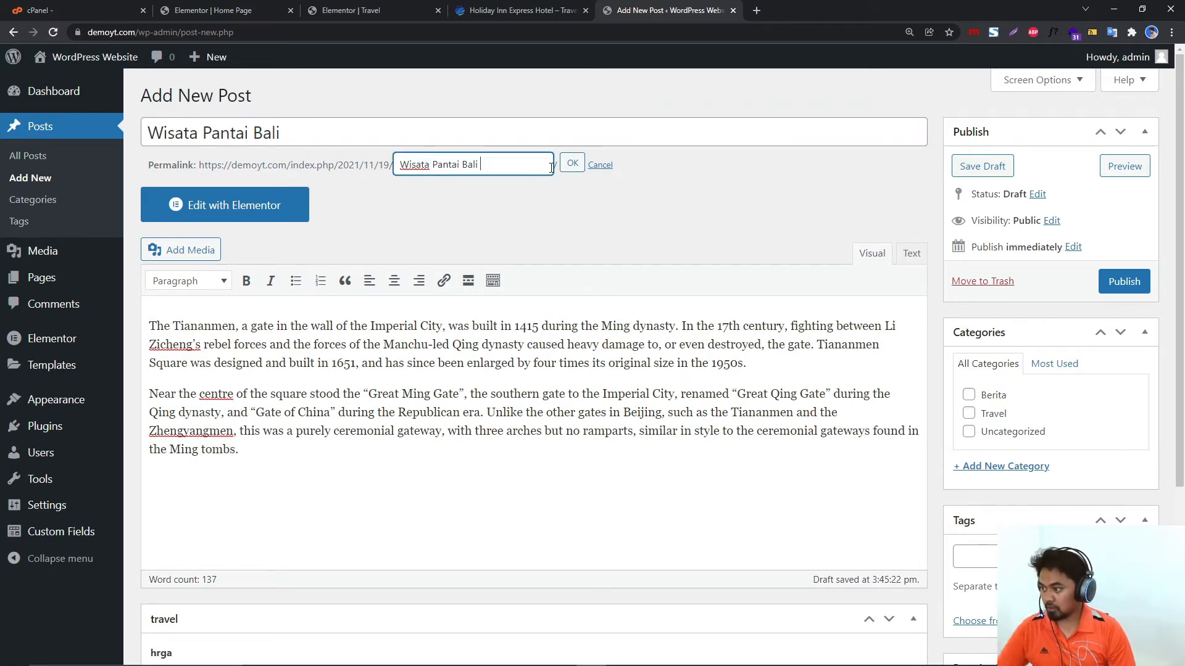
left_click(572, 163)
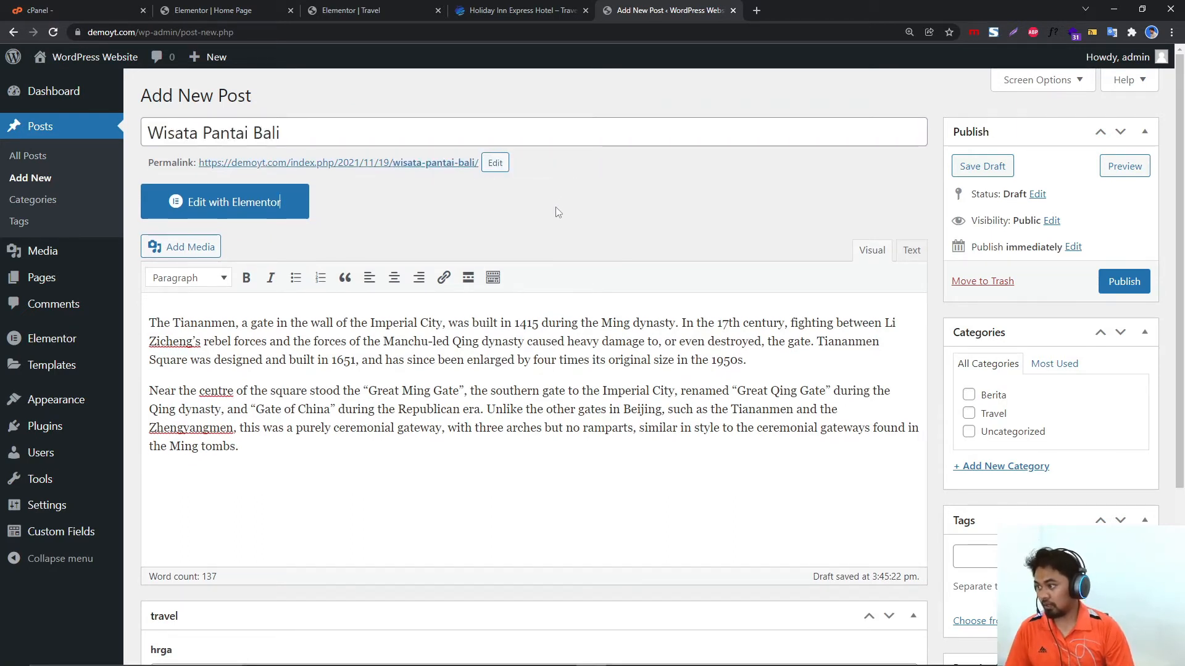
Assign the post to the Travel category and fill its travel fields with hrga Rp 25.500.00, Destinasi Bali and jumlah hari 12 hari.
scroll(741, 278, "down", 1)
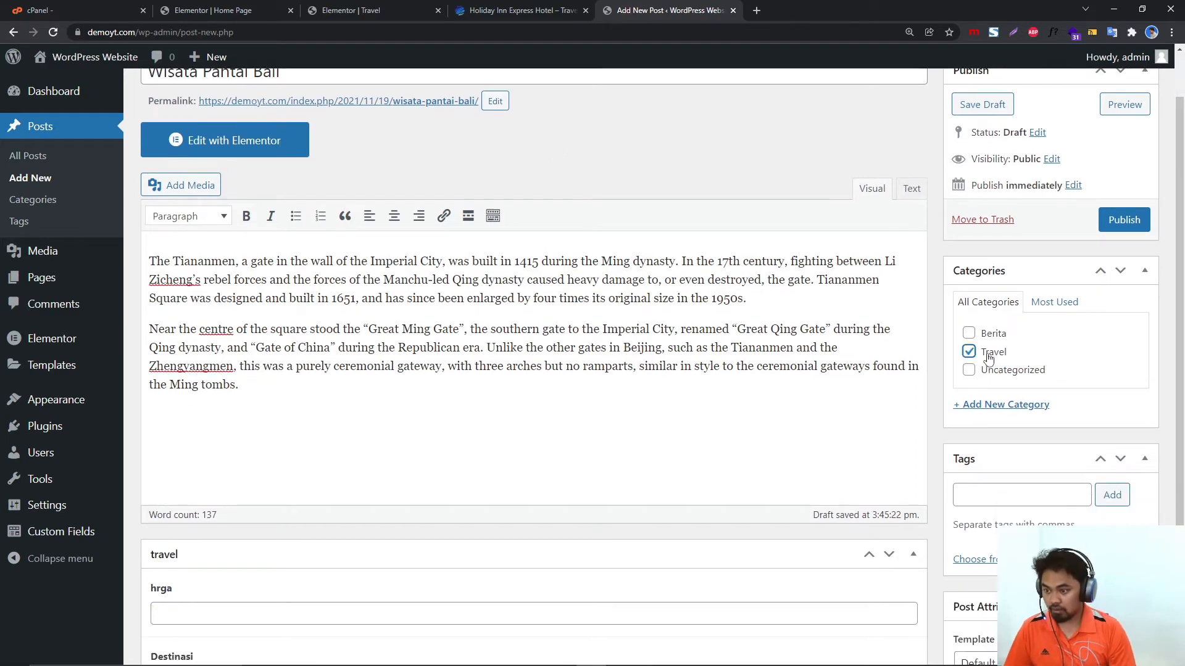
scroll(494, 370, "down", 2)
left_click(185, 490)
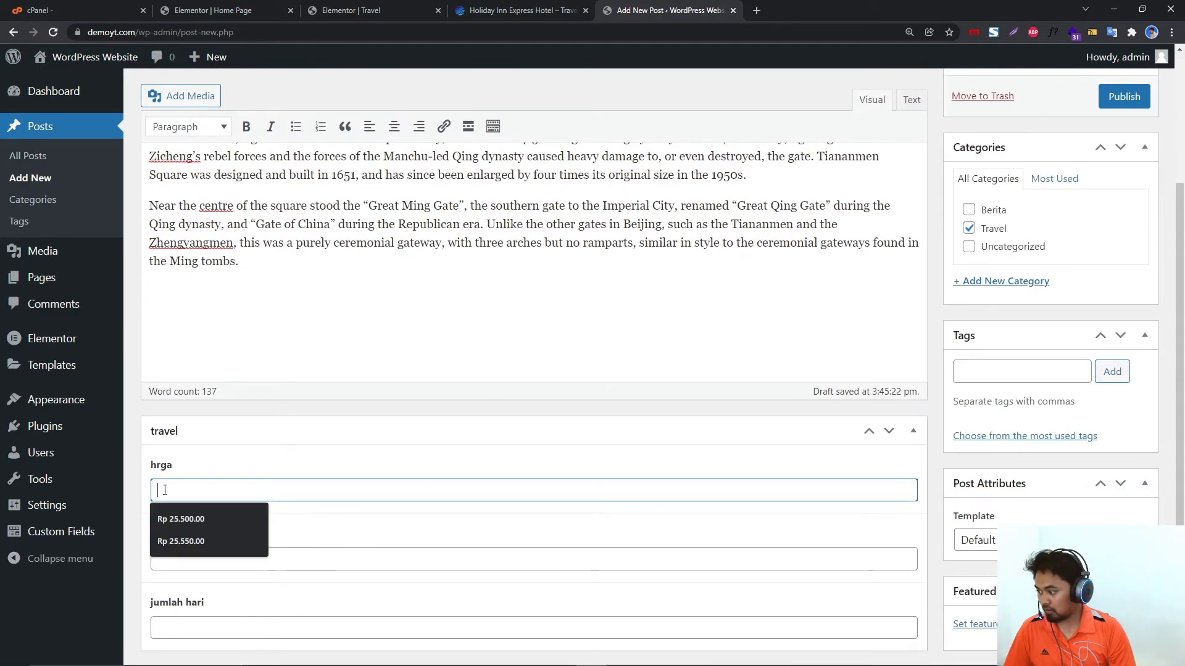
left_click(186, 520)
left_click(183, 555)
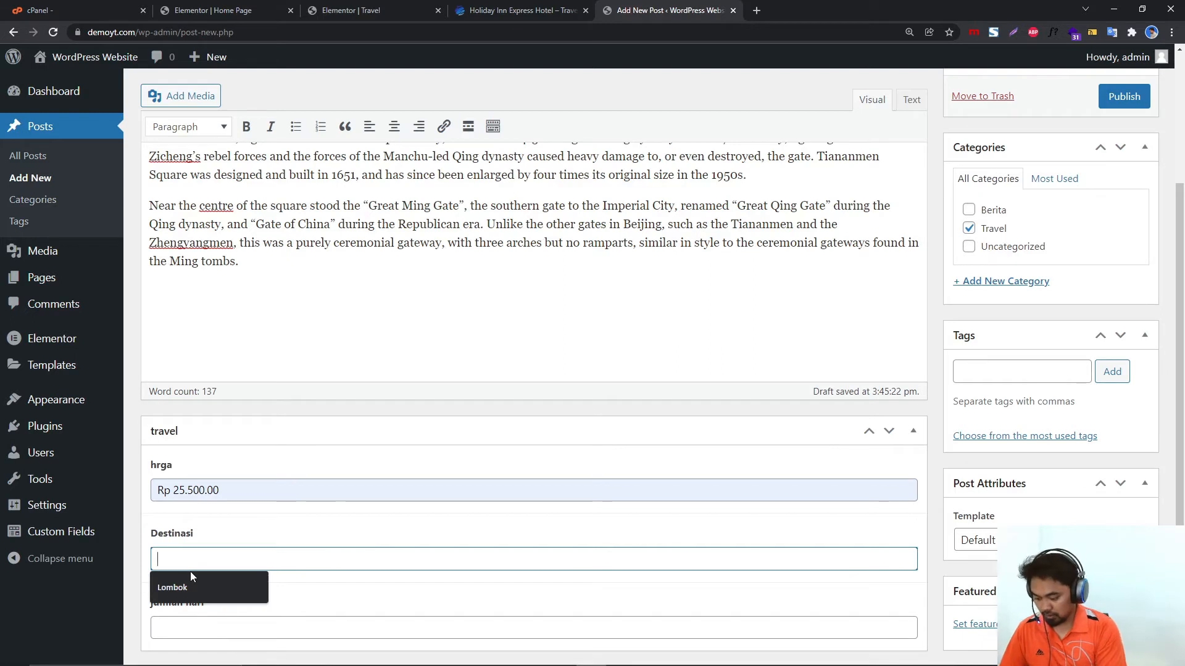
type("Bali")
left_click(223, 624)
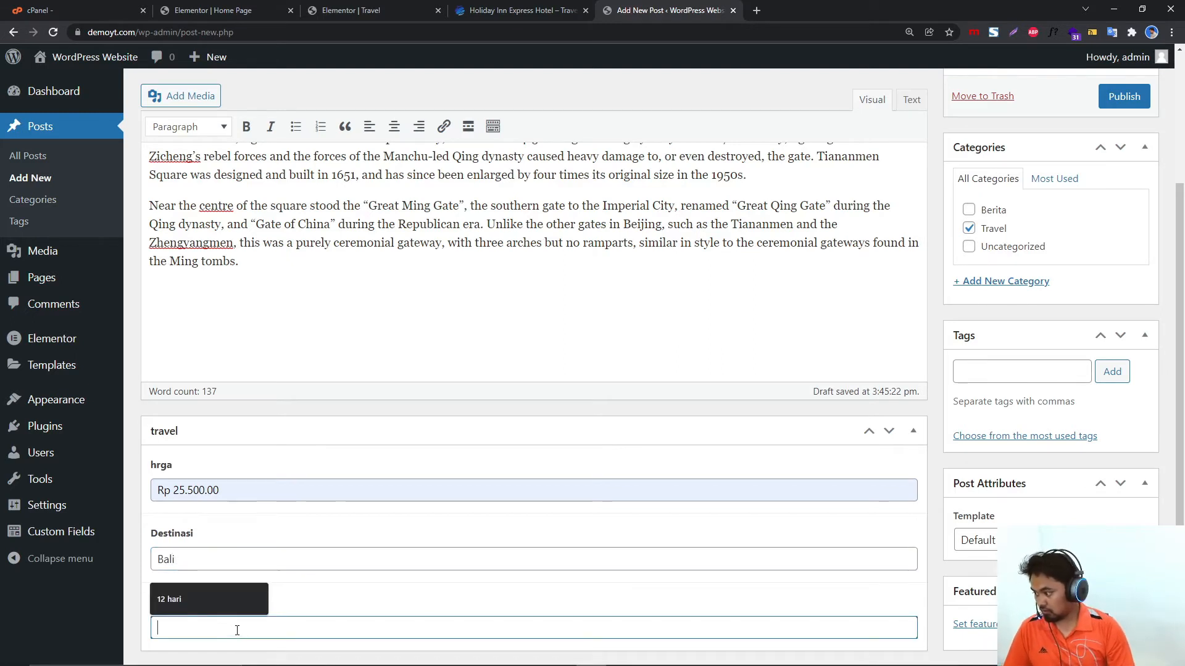
left_click(265, 597)
Set the sunset canal photo with colourful houses as the Wisata Pantai Bali post's featured image and publish the post.
left_click(987, 624)
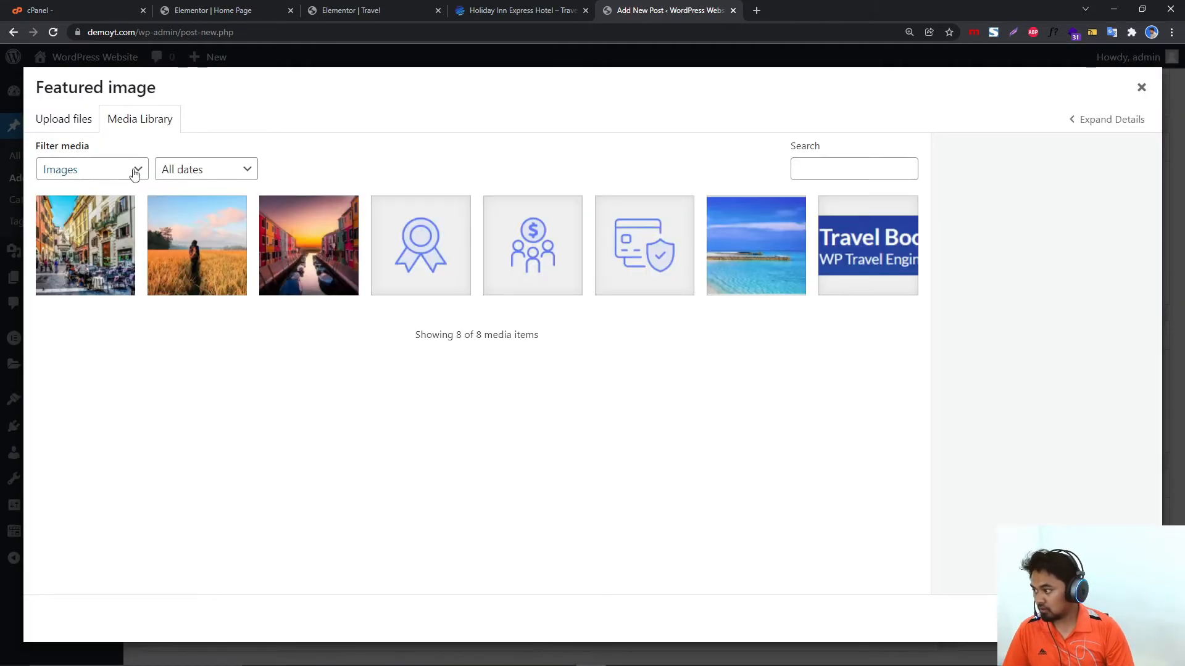
left_click(267, 229)
left_click(1104, 618)
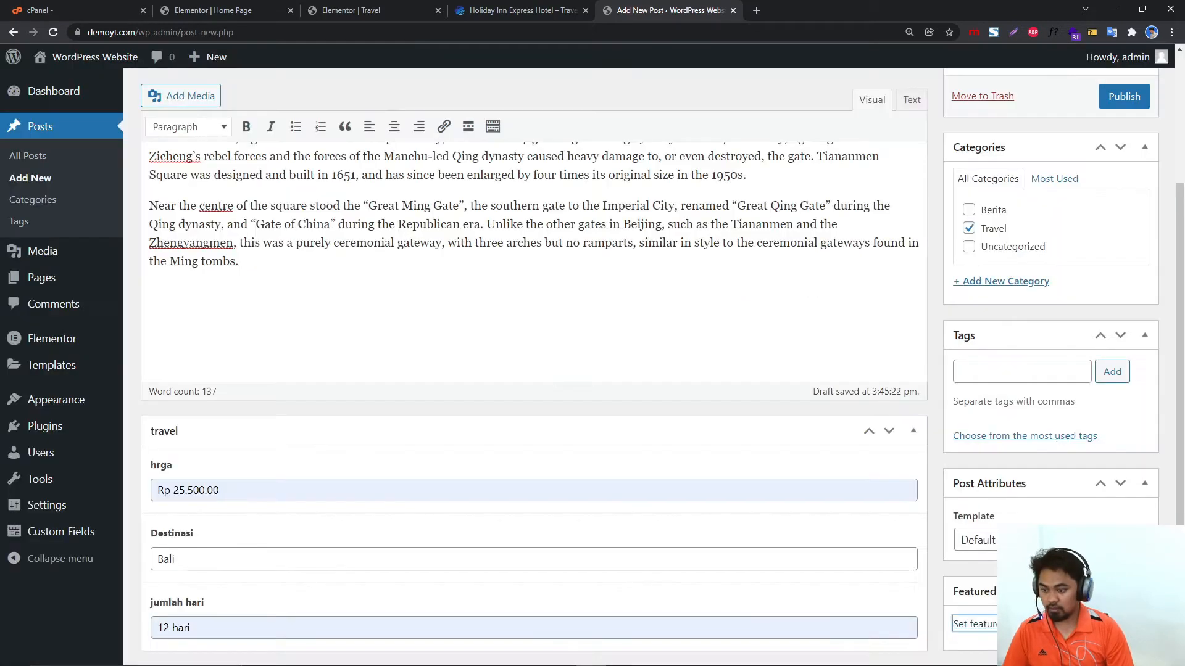
left_click(1123, 97)
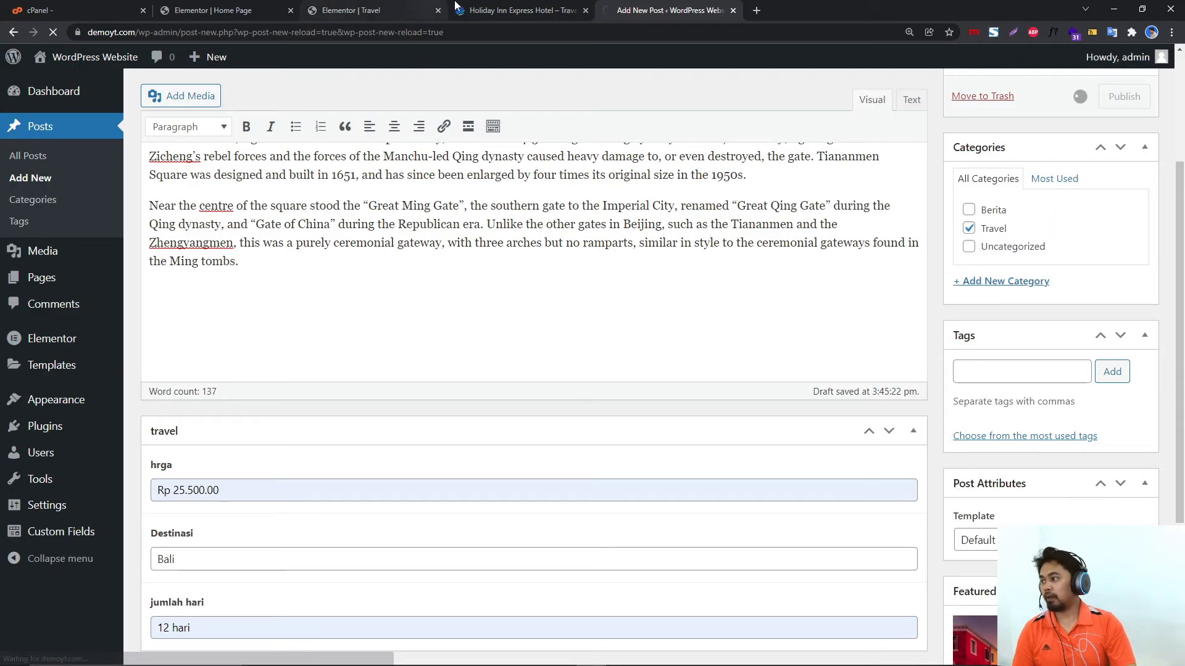
Switch to the Home Page editor, reload it, and add a Posts widget below the Popular Packages description.
left_click(512, 9)
left_click(370, 10)
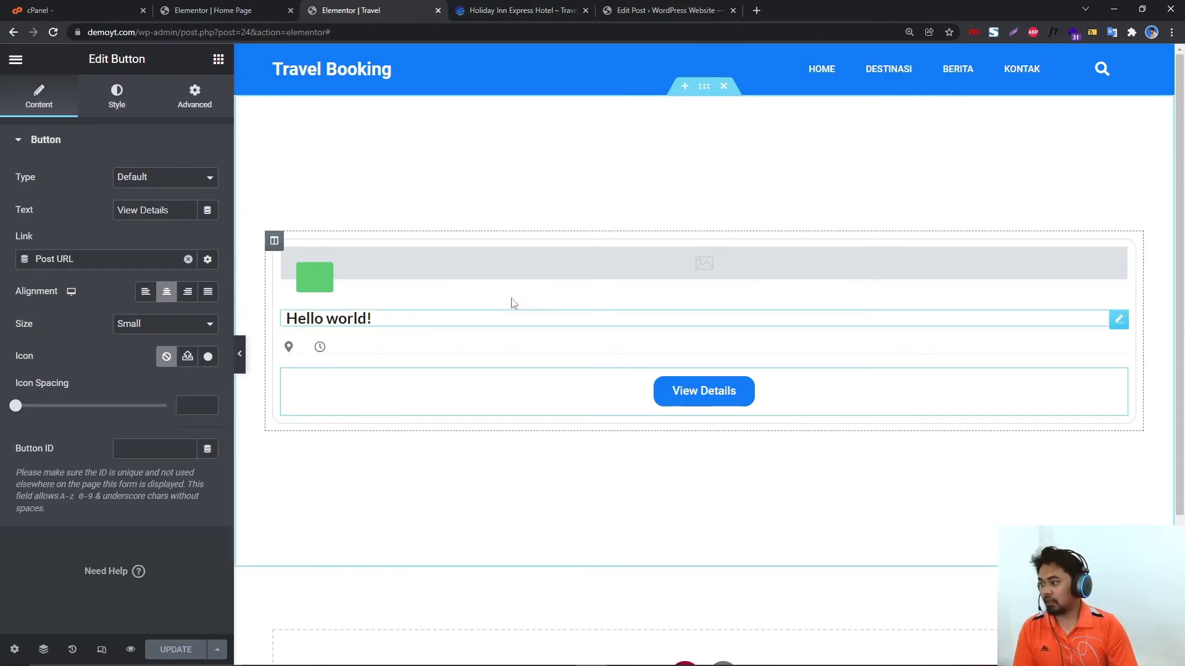
left_click(255, 5)
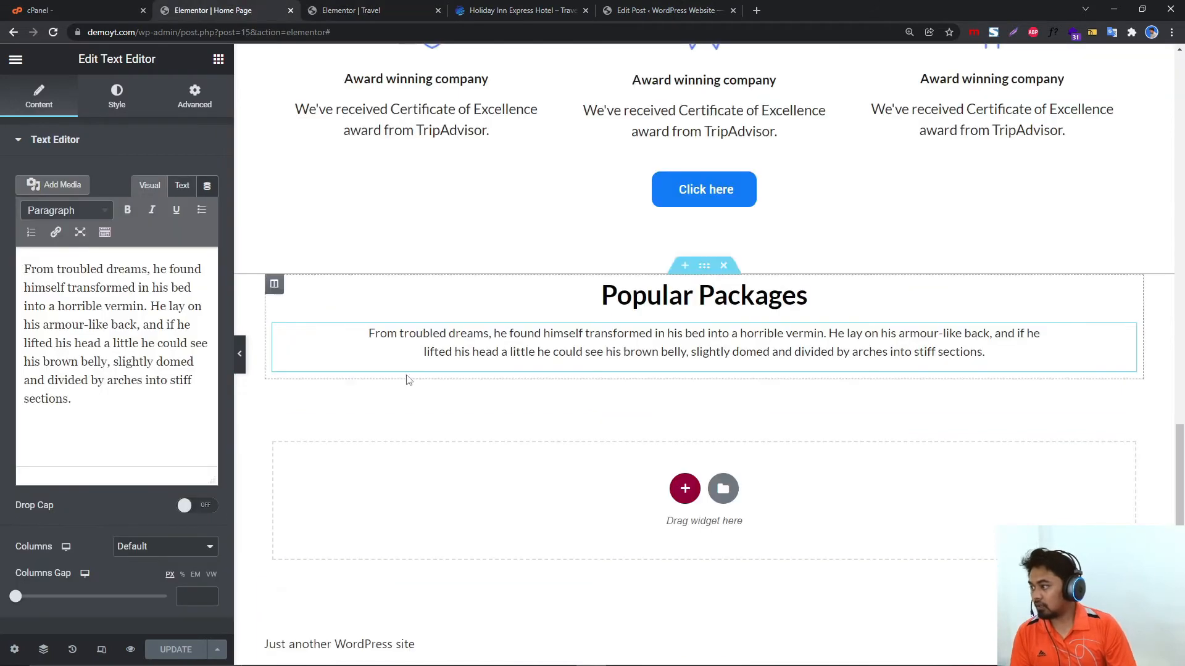
left_click(51, 32)
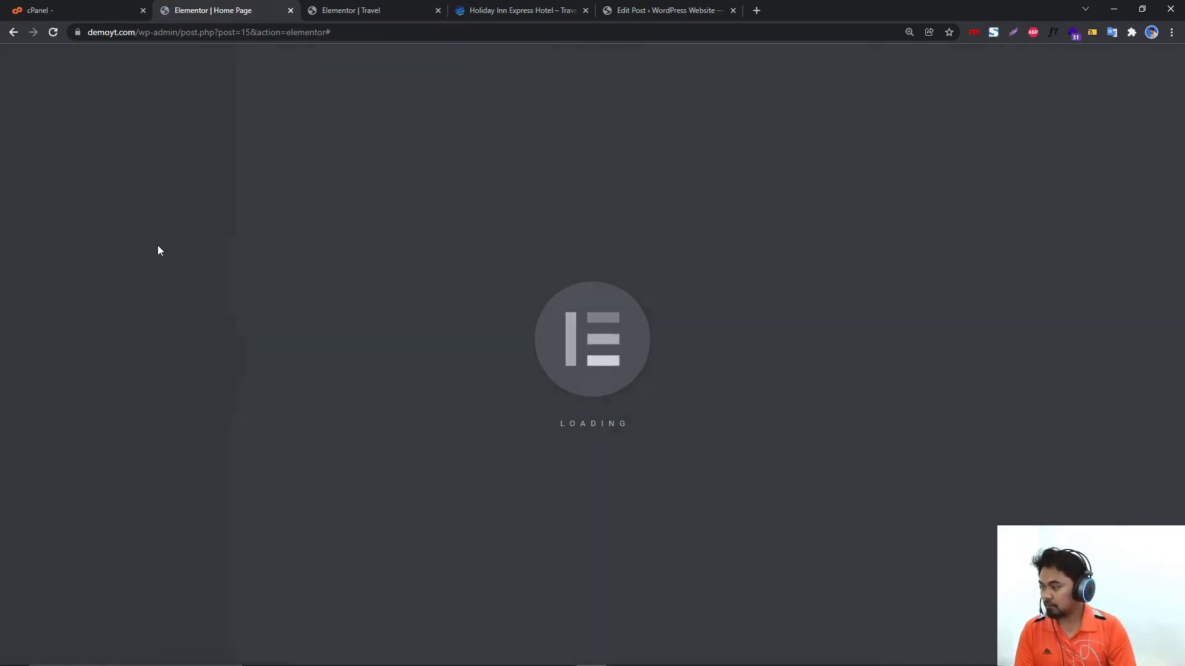
scroll(607, 383, "down", 10)
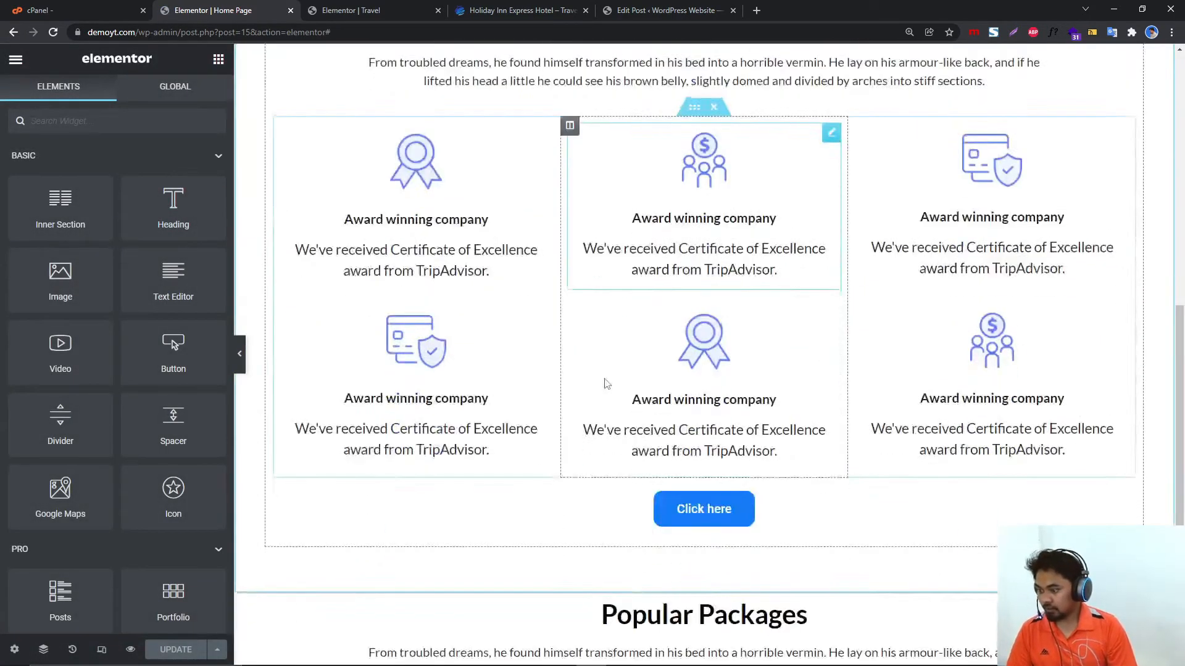
scroll(607, 384, "down", 5)
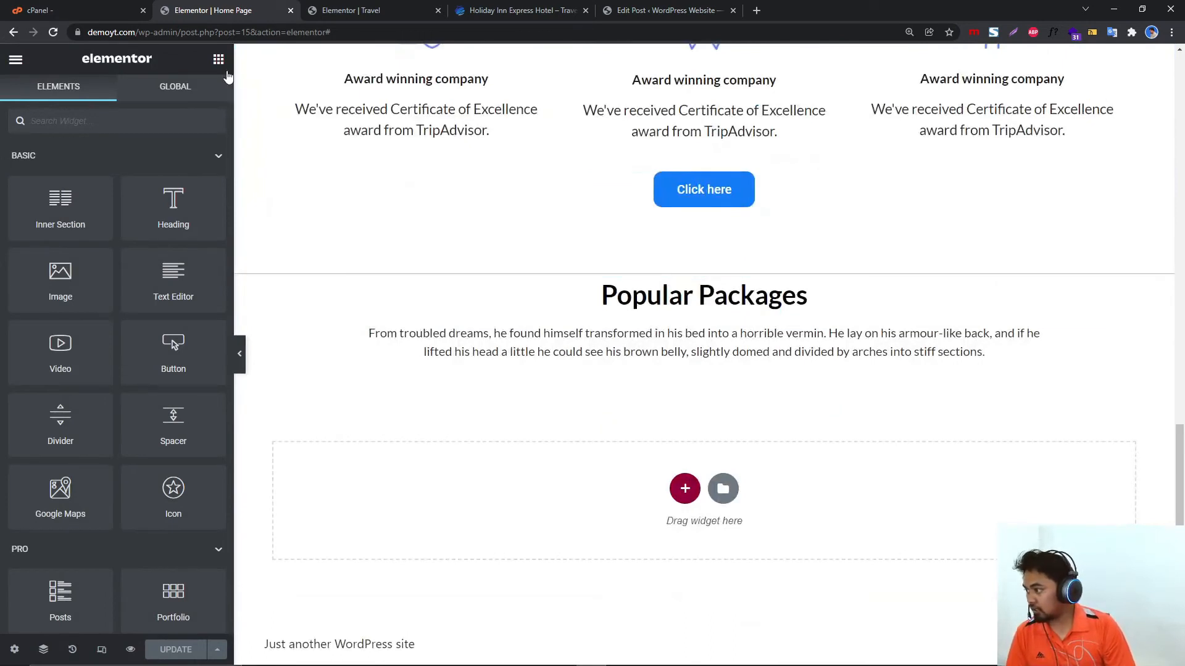
type("ost")
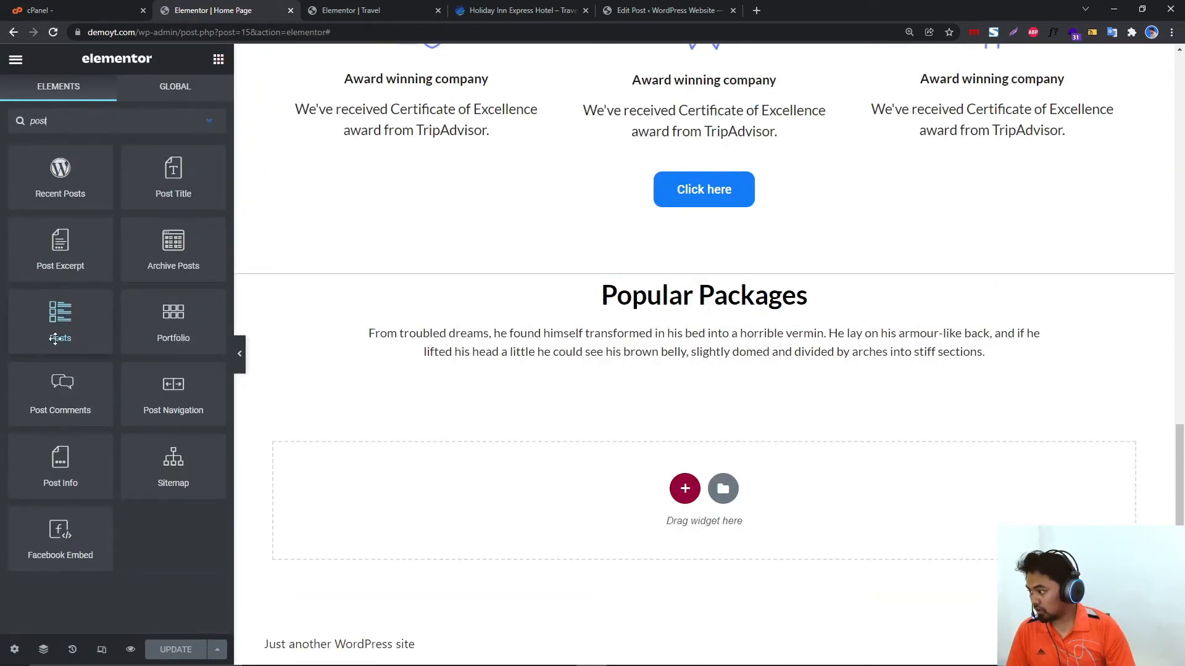
left_click_drag(55, 338, 695, 358)
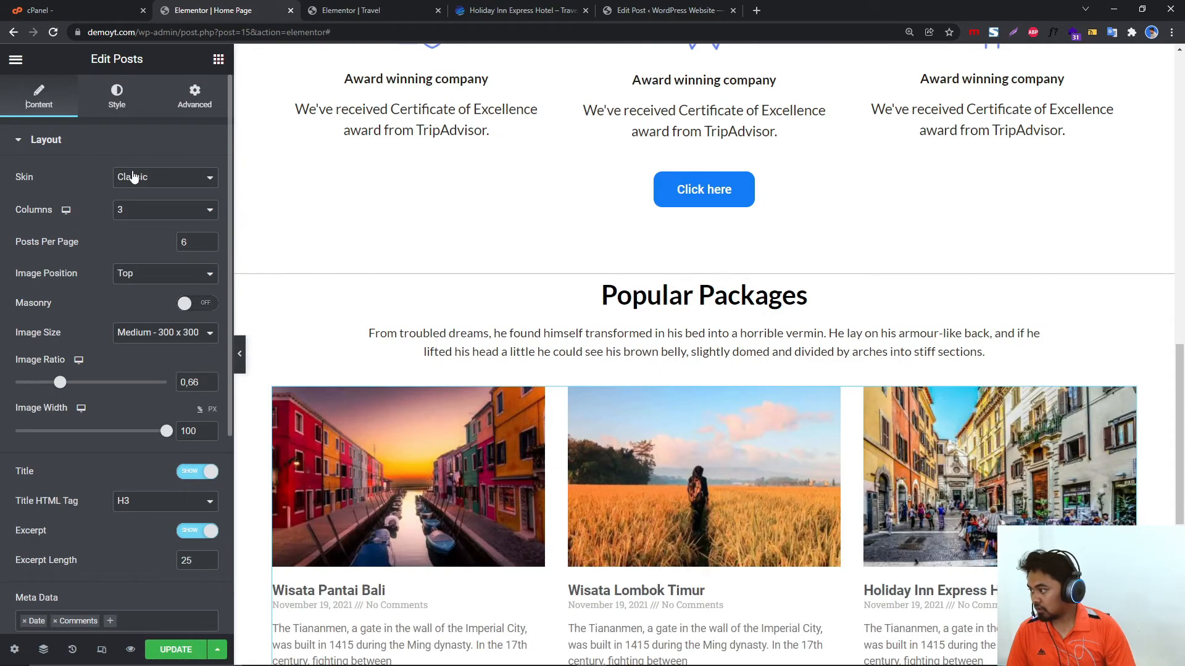
Set the Posts widget's skin to Custom with Travel as its default template, and preview the cards at full width.
left_click(159, 179)
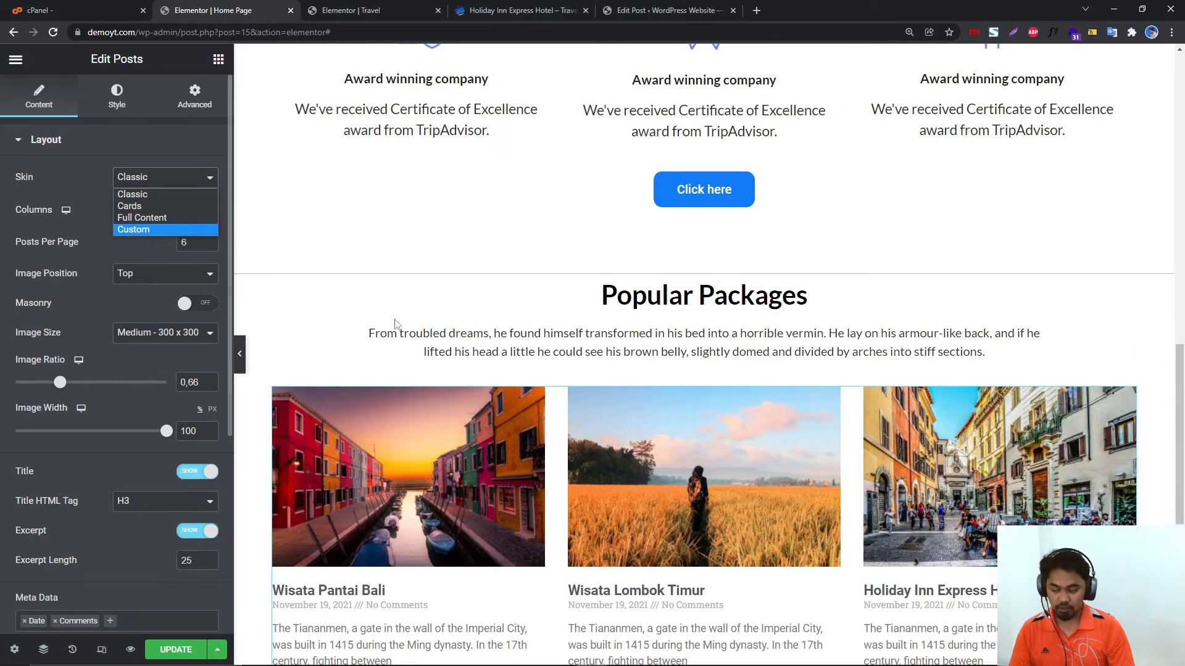
scroll(397, 324, "down", 4)
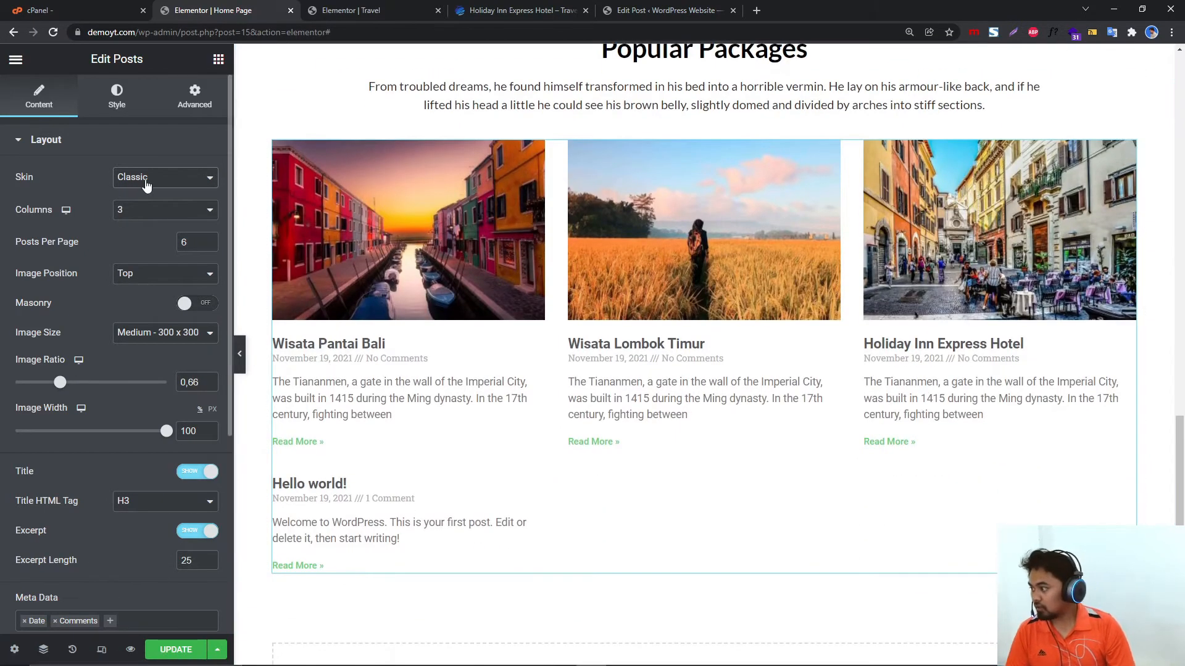
left_click(146, 185)
left_click(142, 227)
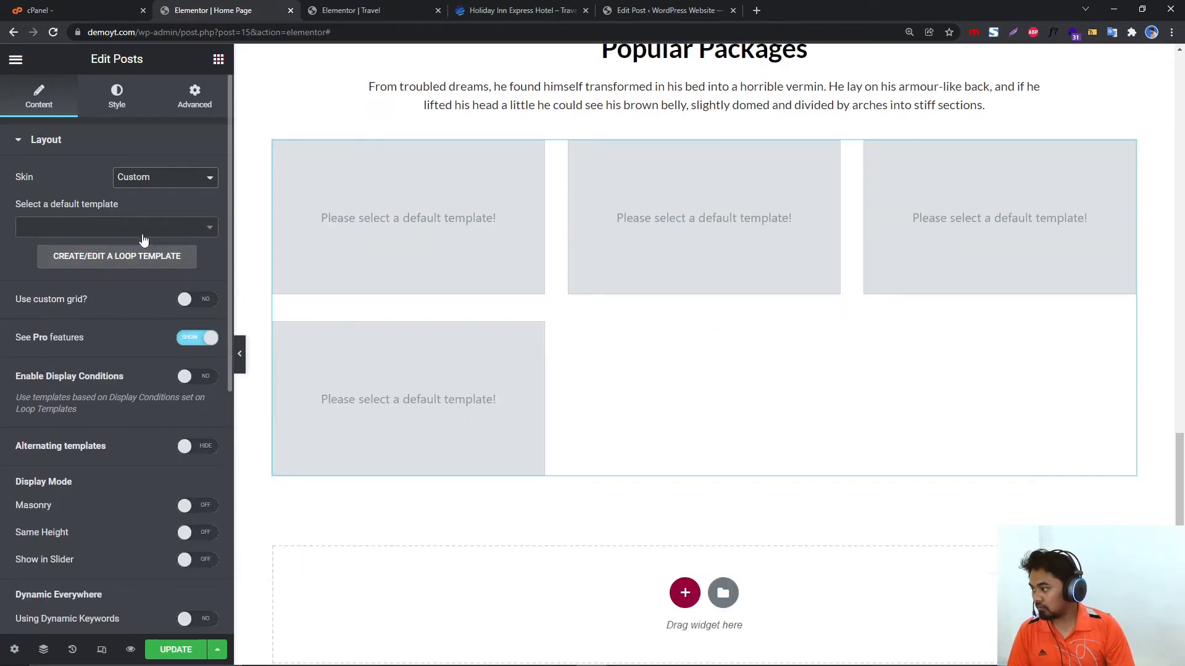
left_click(142, 235)
left_click(102, 287)
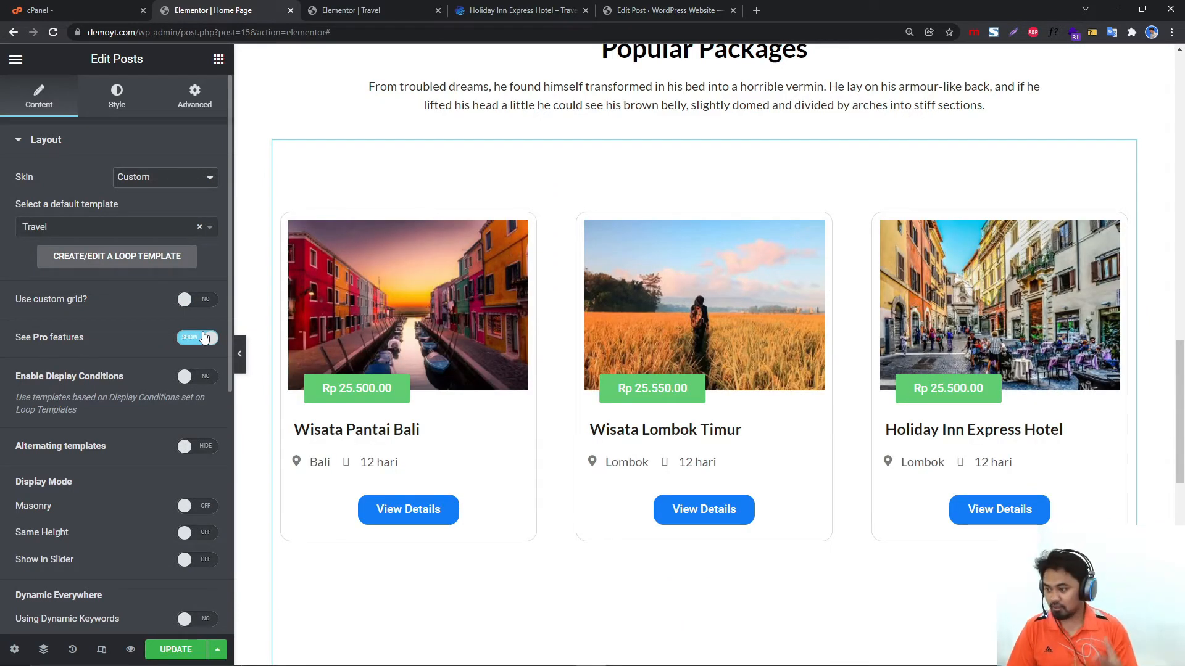
scroll(432, 469, "down", 2)
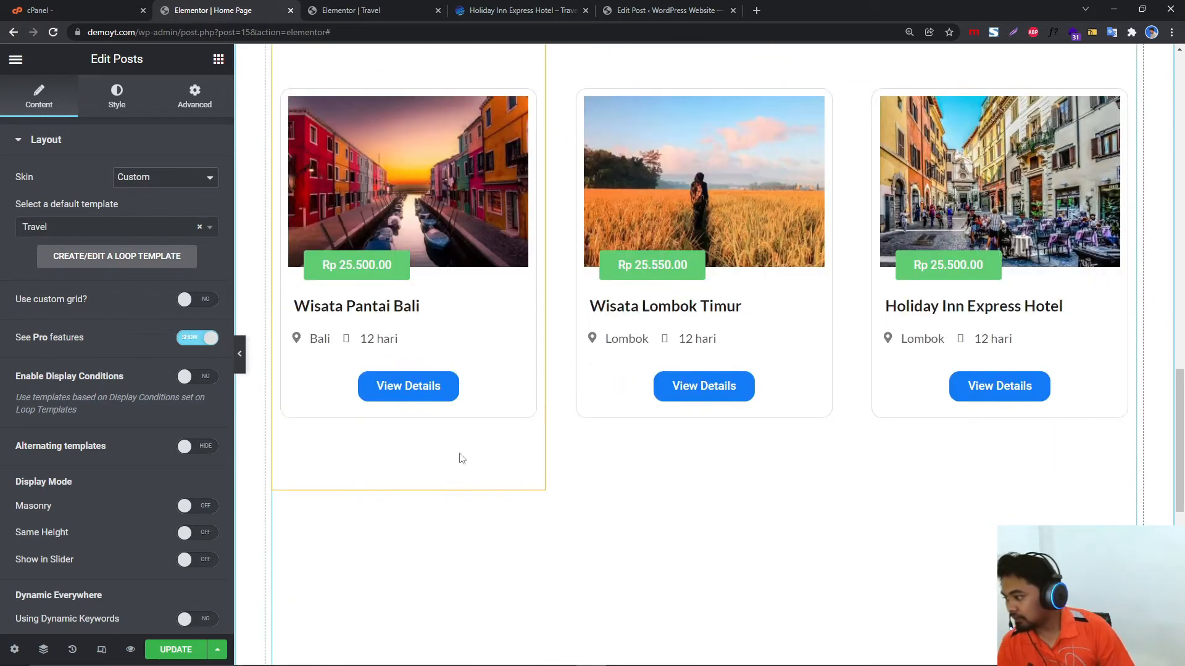
left_click(240, 353)
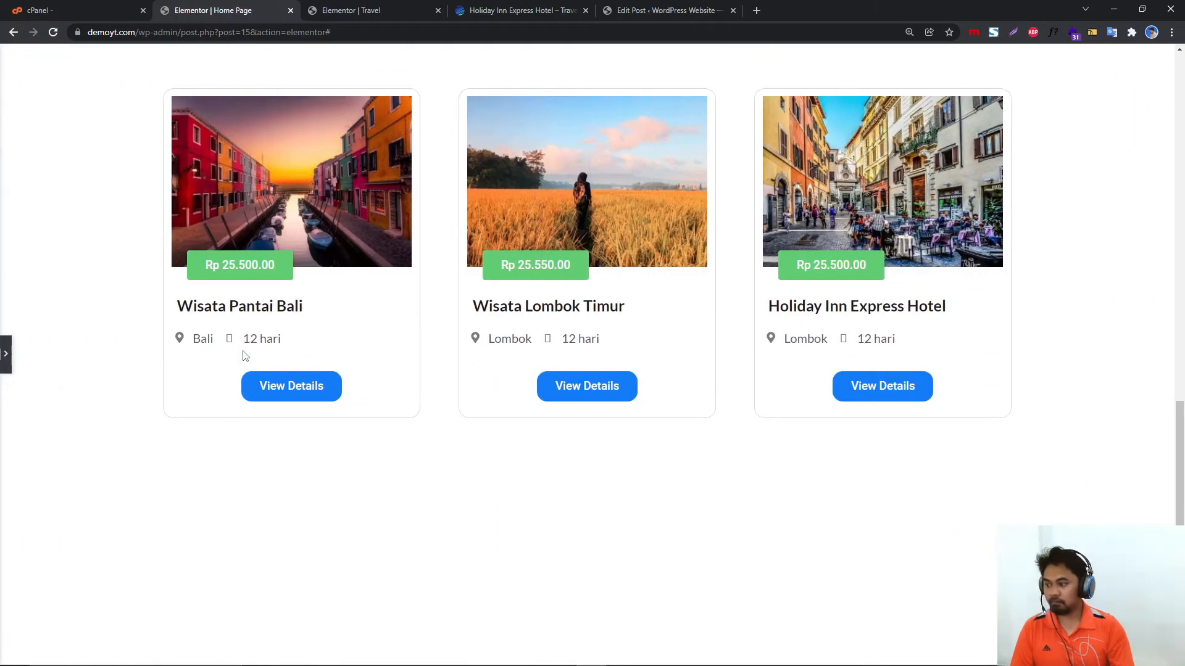
left_click(5, 345)
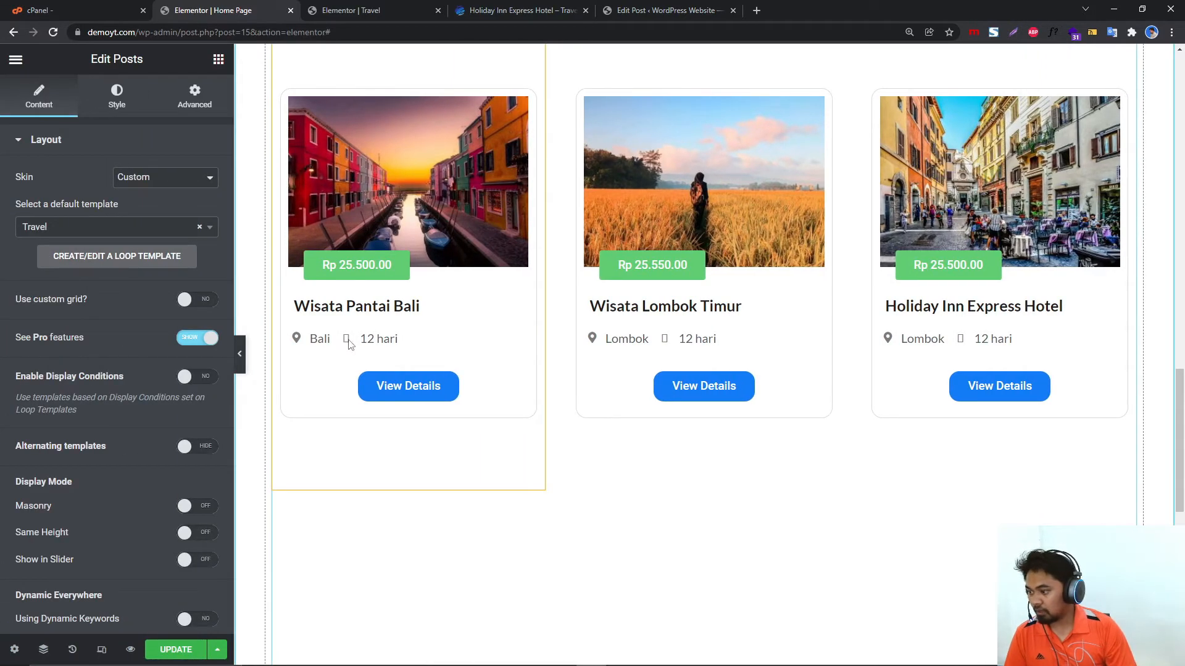
Limit the Posts widget to 3 posts per page and preview the section at full width.
scroll(346, 345, "up", 2)
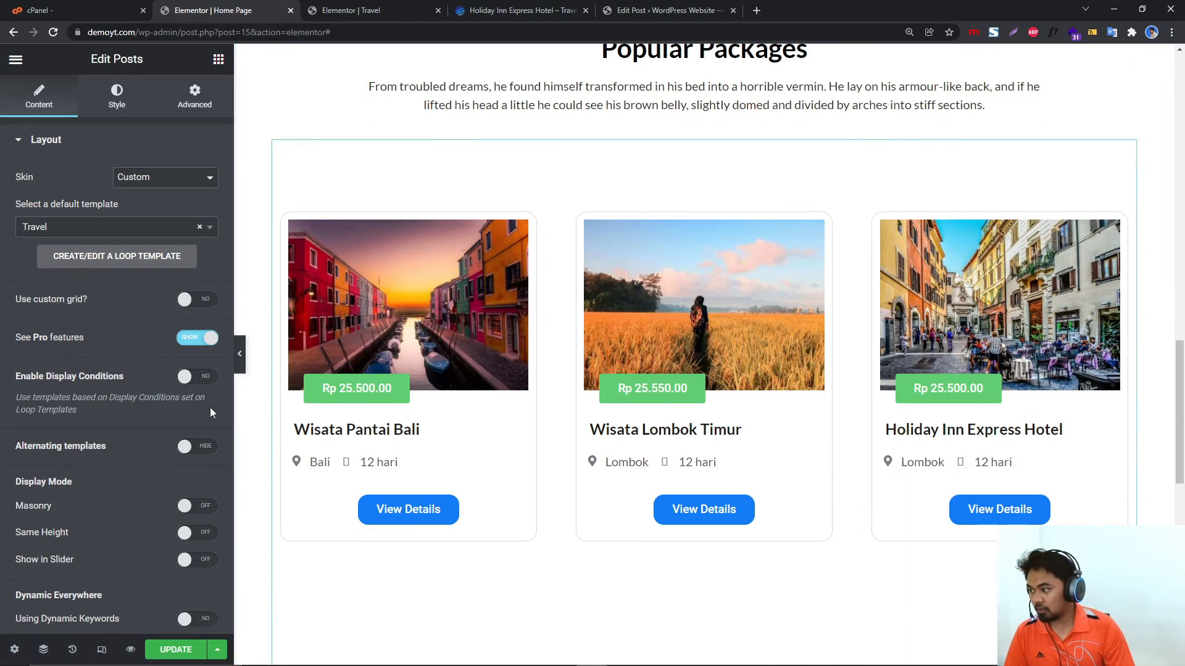
scroll(130, 486, "down", 6)
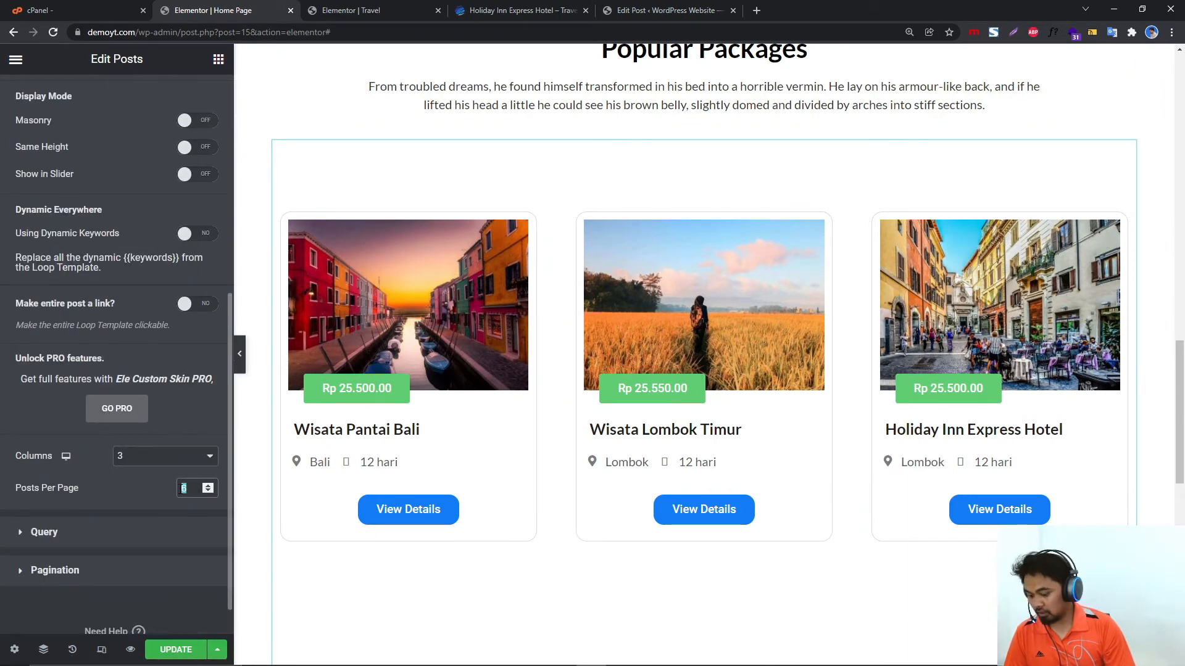
type("3")
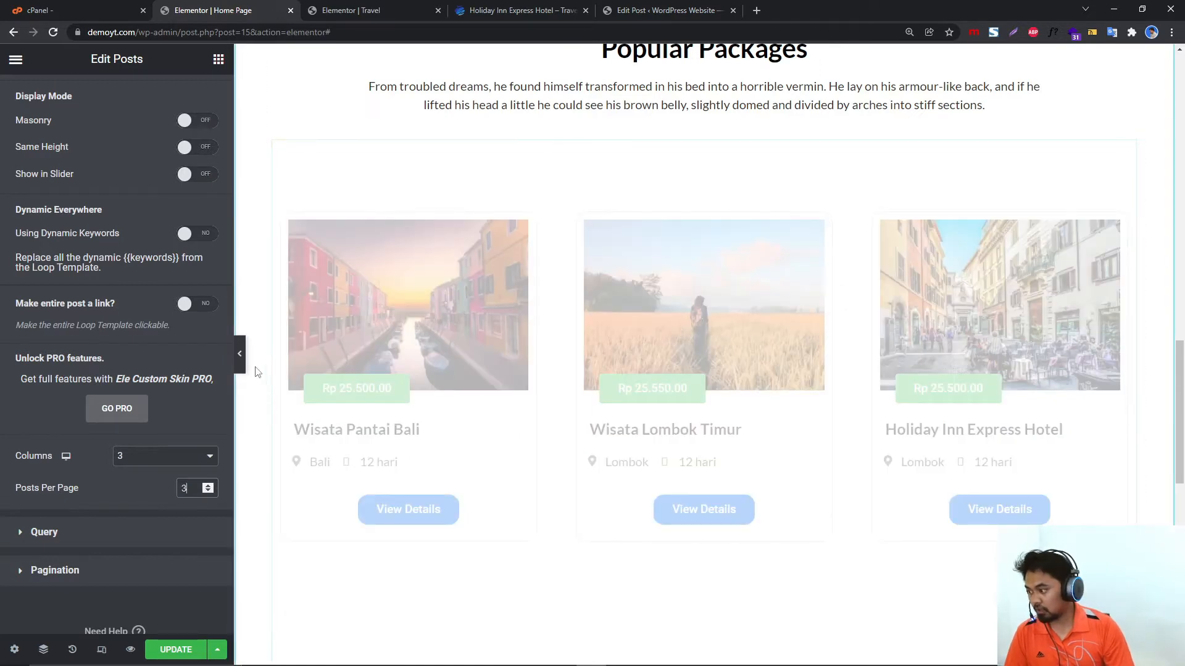
left_click(241, 358)
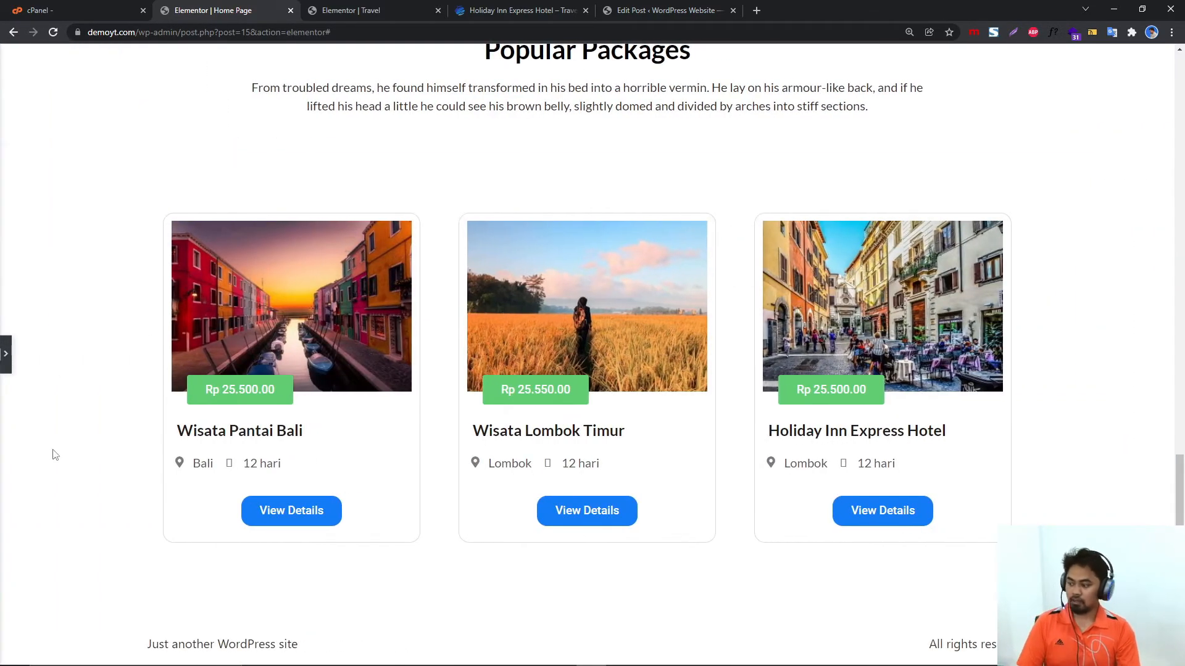
left_click(6, 354)
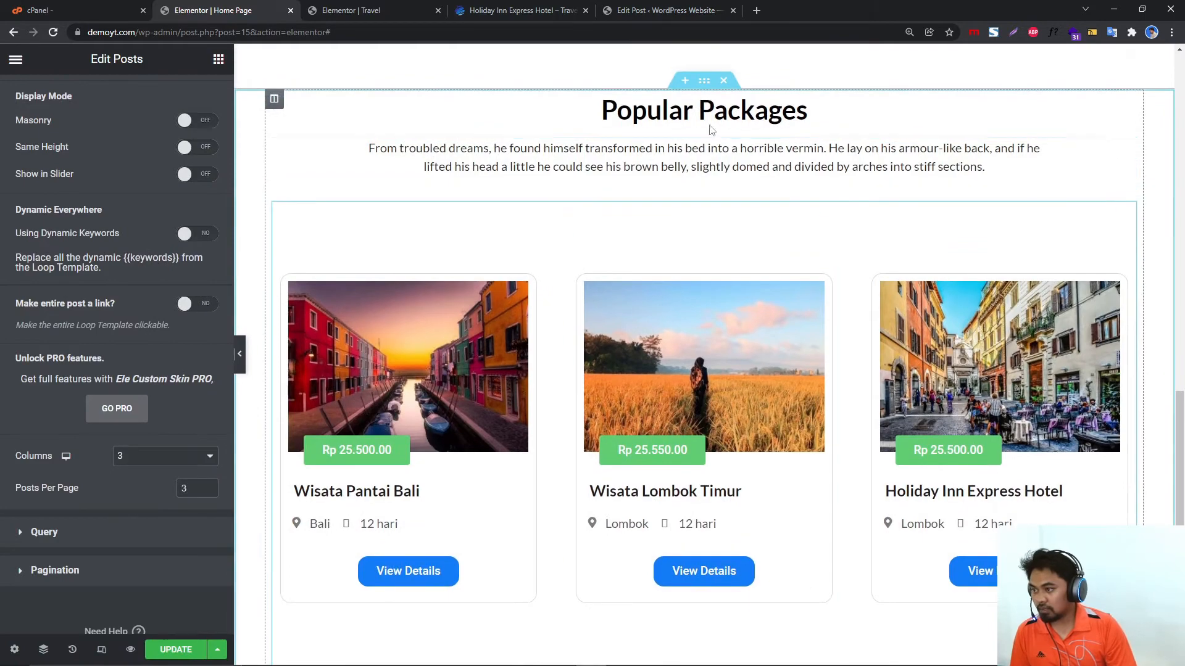
Try a boxed content width of 1360 on the Popular Packages section, and clear the width value again.
left_click(702, 86)
left_click_drag(15, 233, 116, 255)
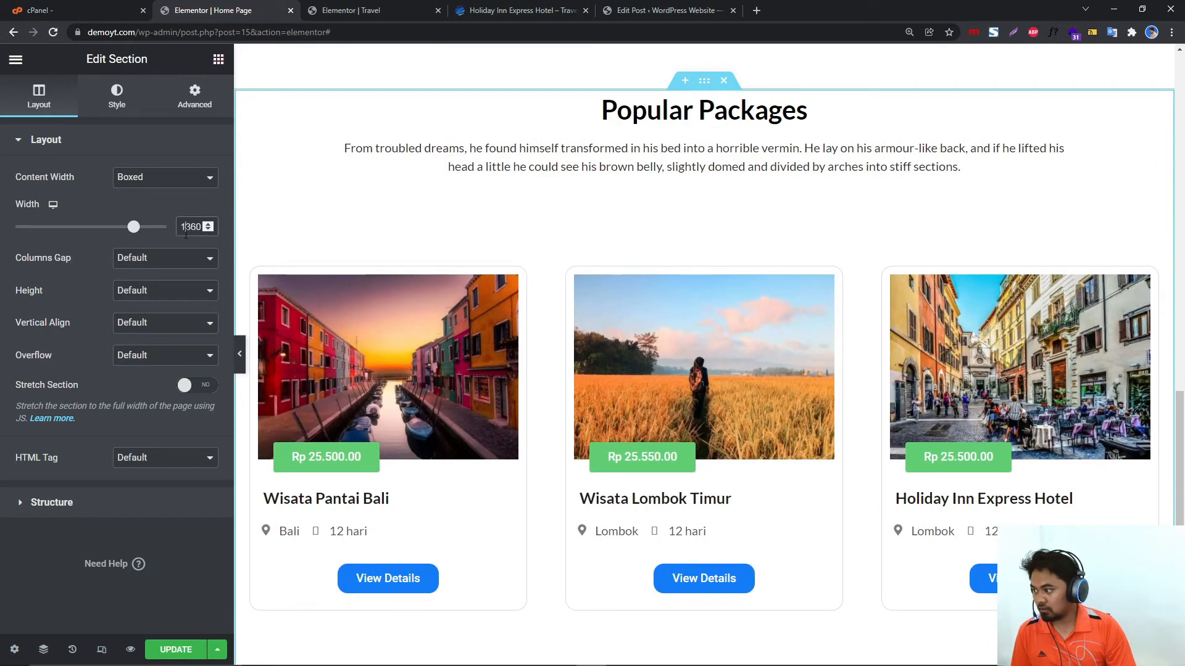
key("BackSpace")
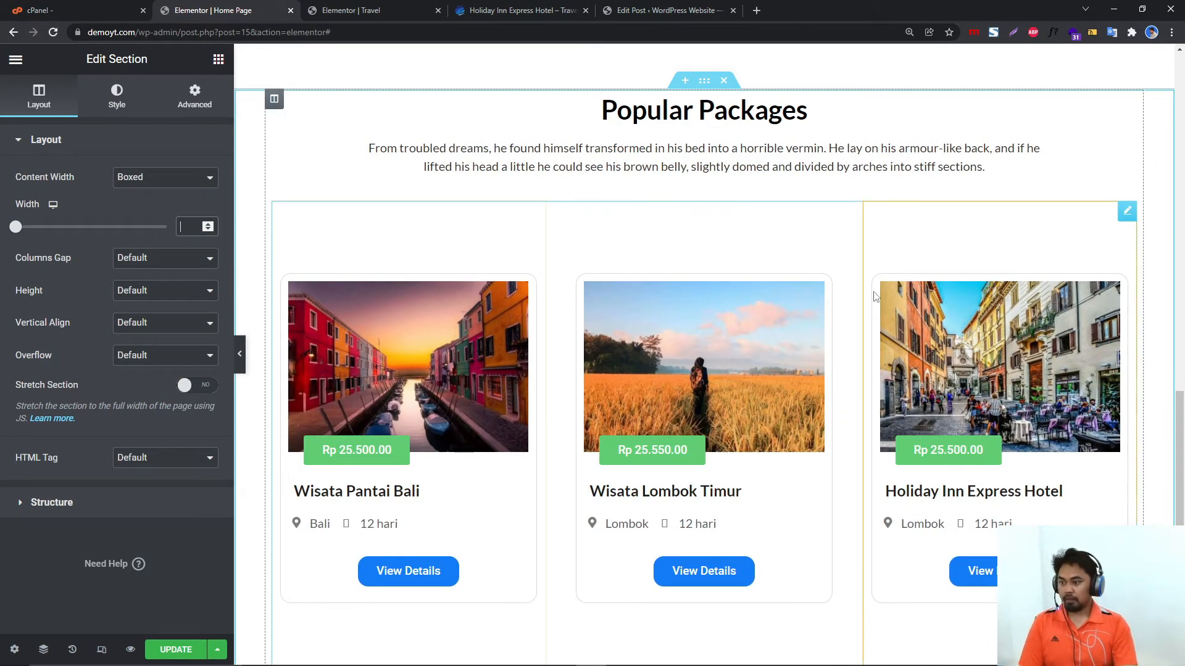
Save the home page and switch to the Travel template's editor.
left_click(173, 649)
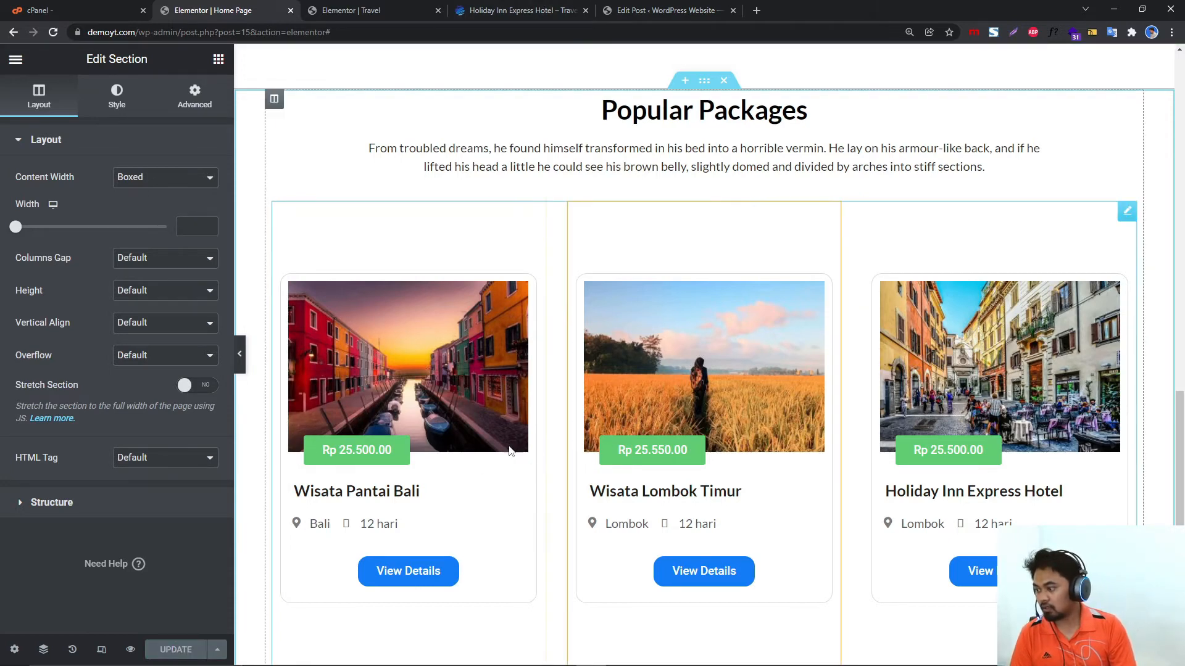
left_click(666, 10)
left_click(493, 10)
left_click(350, 10)
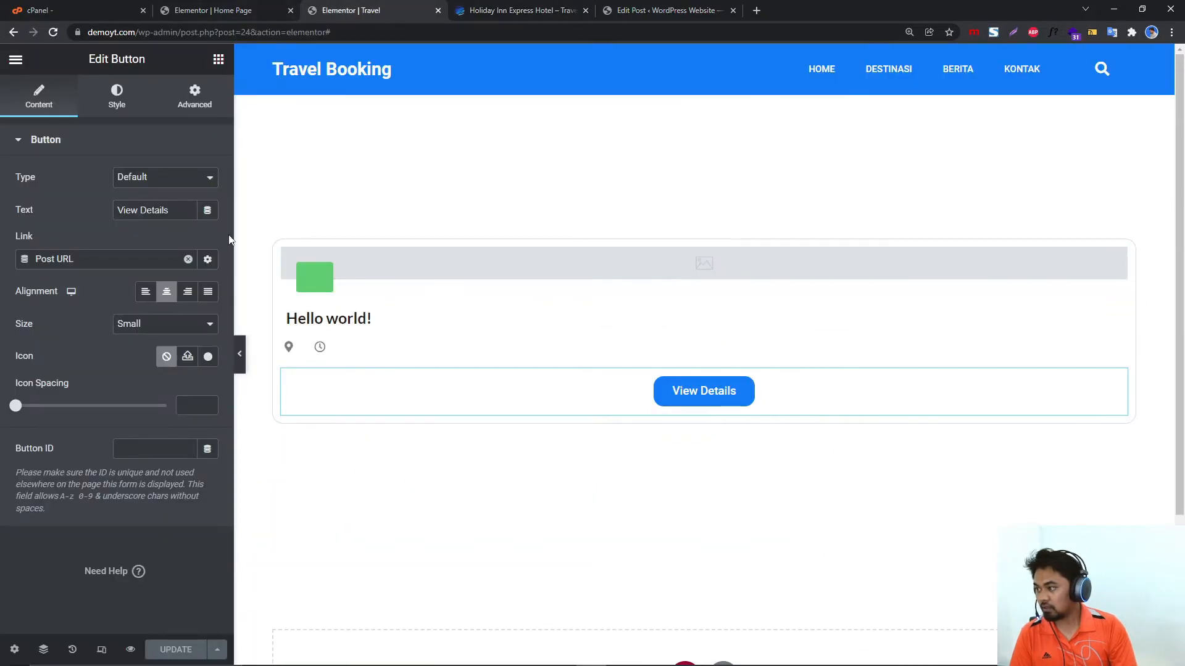
Set the card column's margin to 5 px on all sides and save the Travel template without adding display conditions.
left_click(273, 240)
left_click(181, 108)
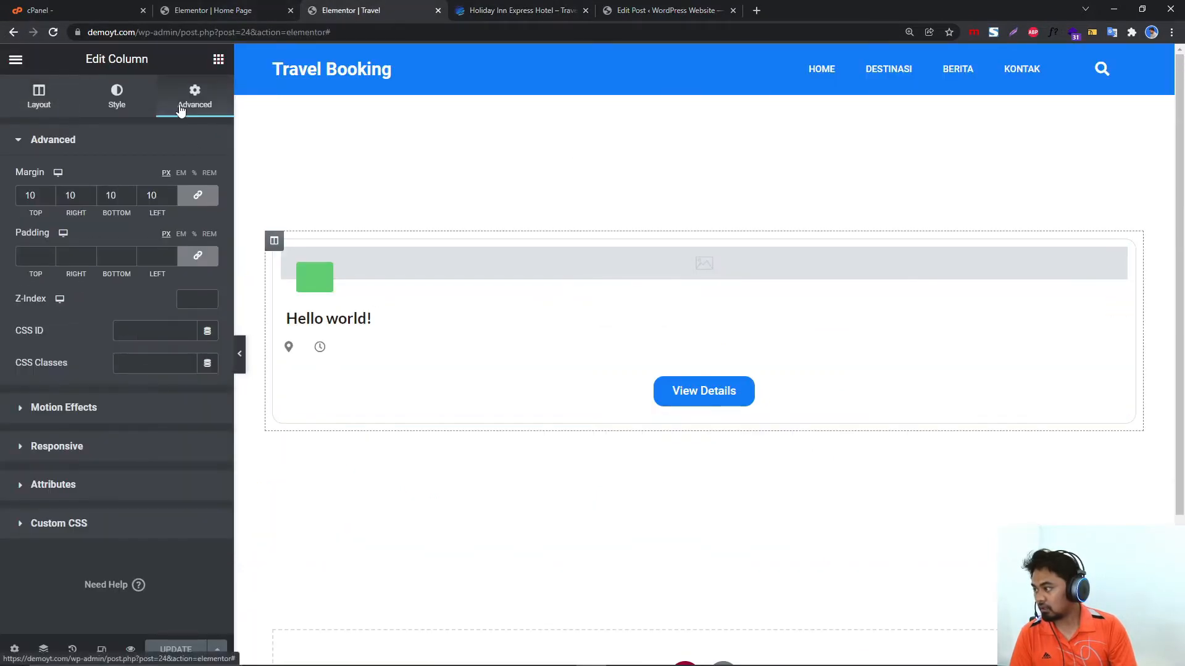
left_click(166, 198)
left_click(167, 199)
left_click(166, 198)
left_click(167, 198)
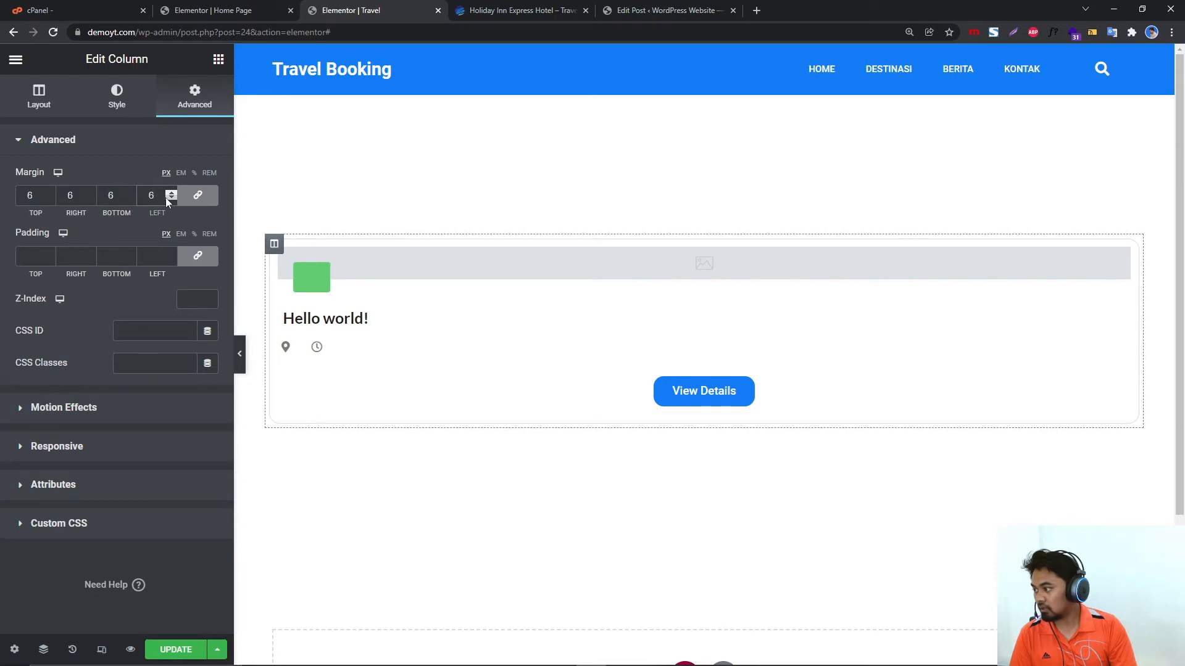
left_click(167, 198)
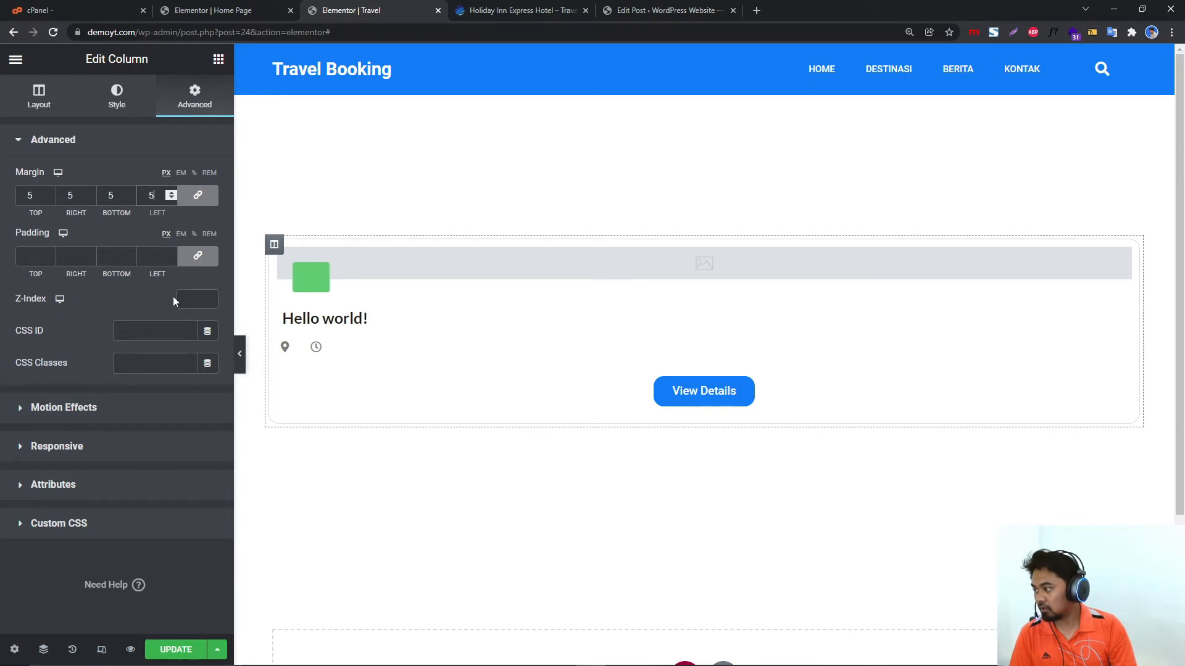
left_click(176, 651)
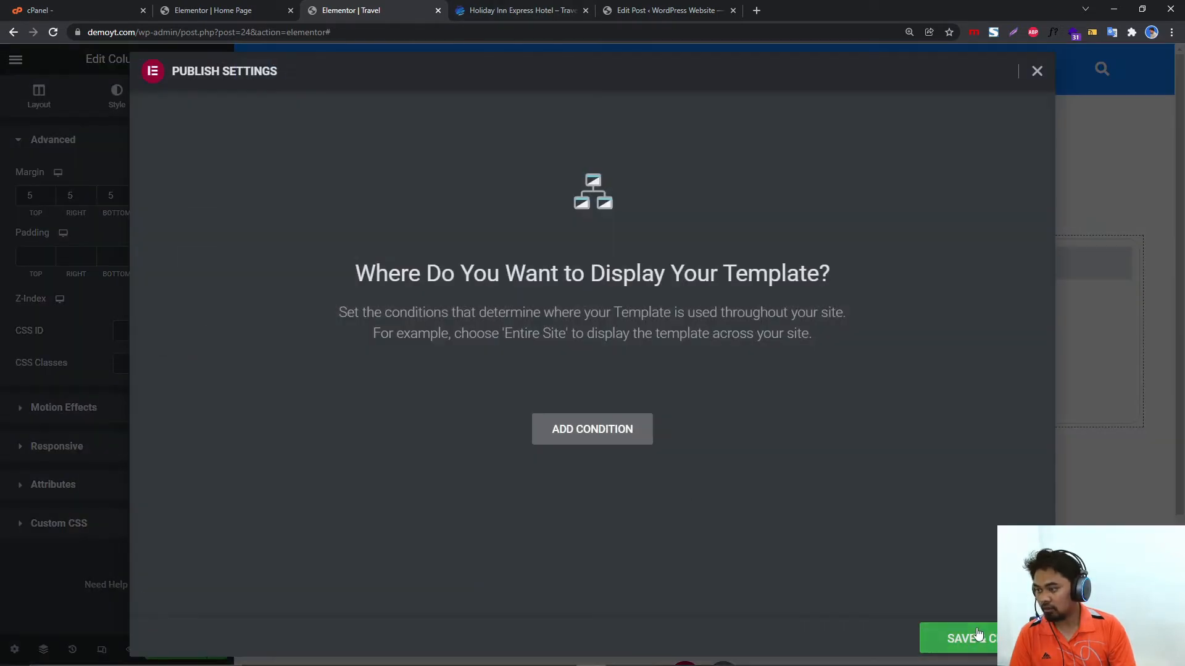
left_click(976, 637)
Reload the Home Page editor and examine the spacing of the Popular Packages cards, including at full width.
left_click(181, 6)
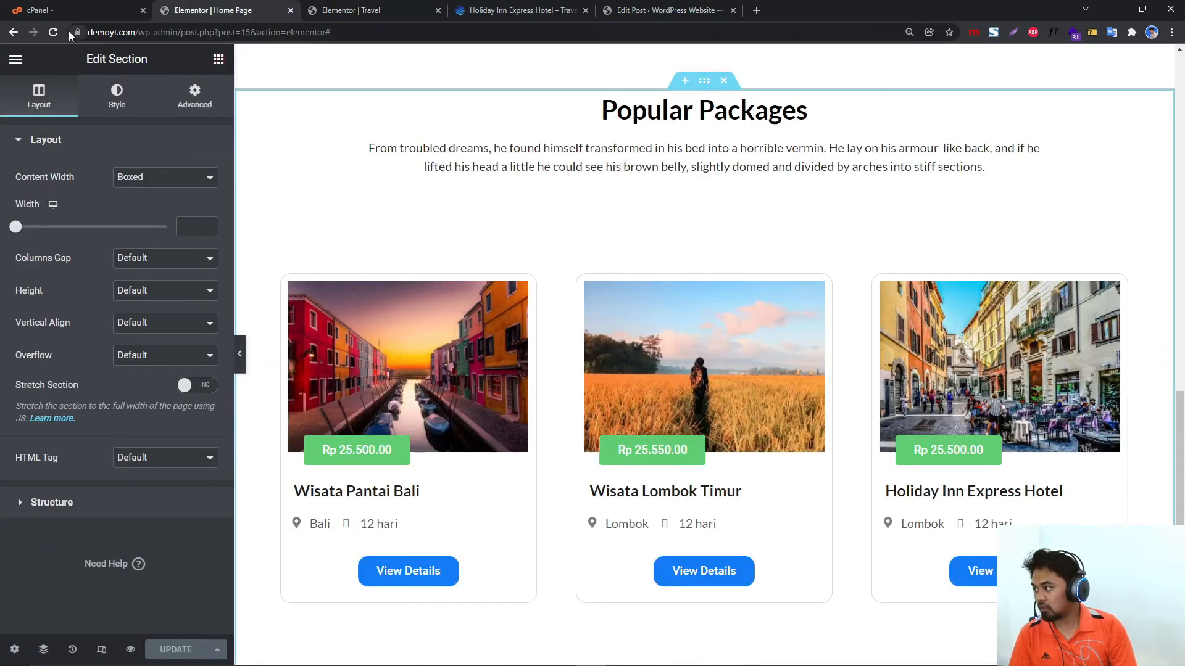
left_click(53, 32)
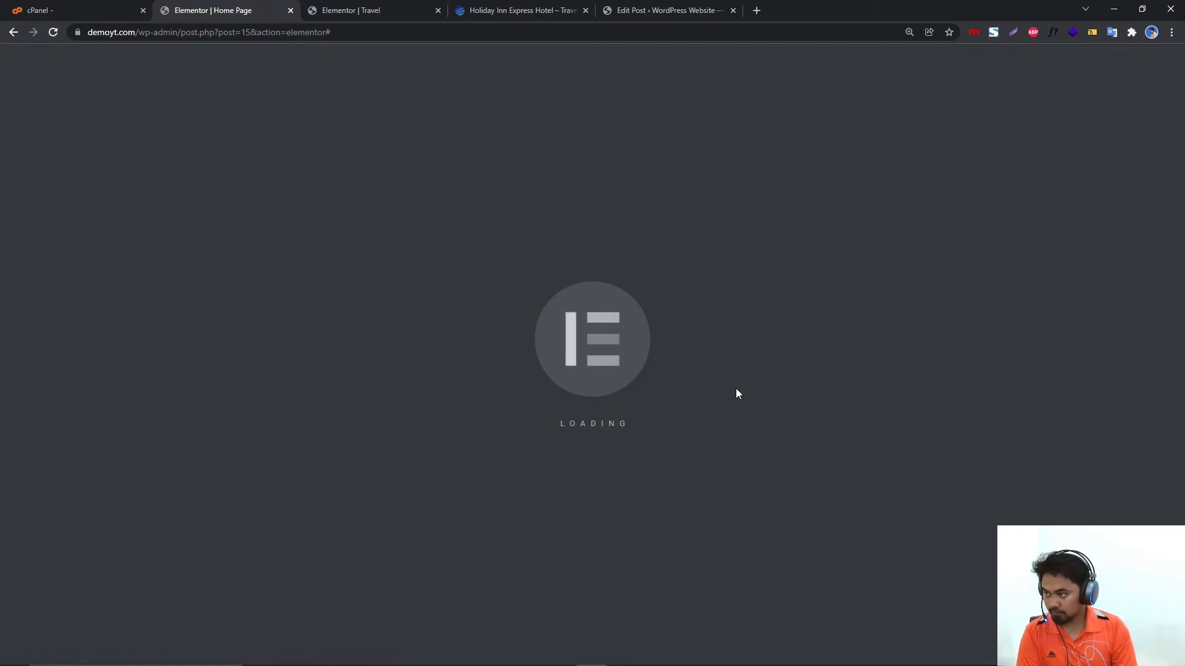
scroll(735, 388, "down", 10)
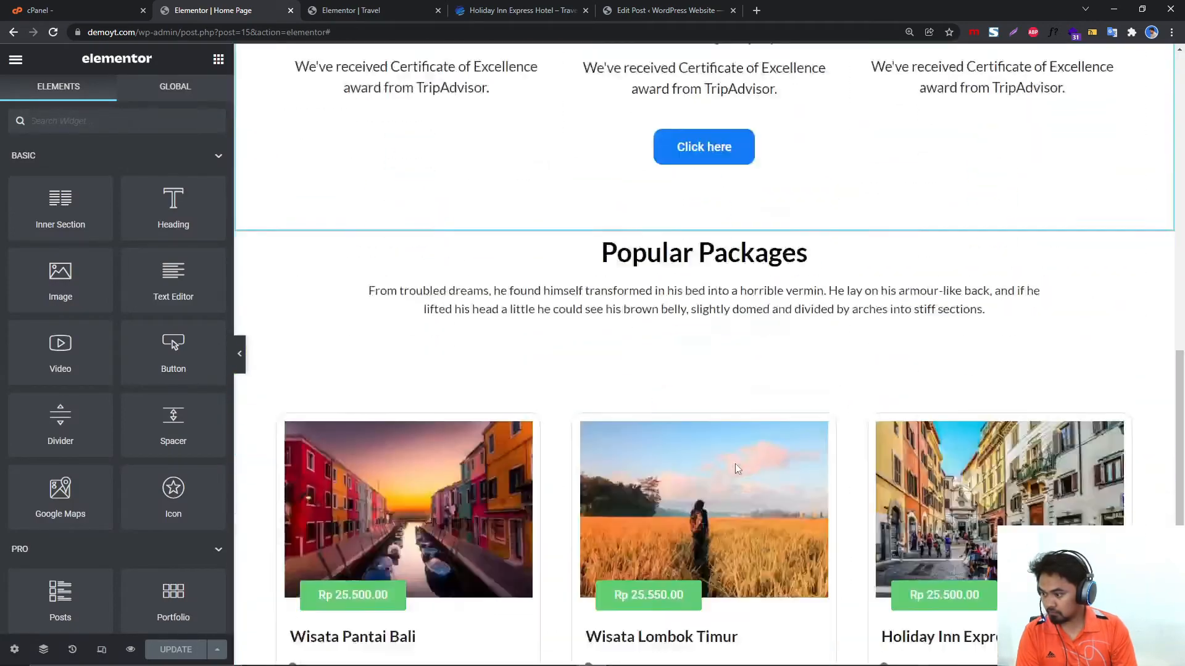
scroll(736, 470, "down", 2)
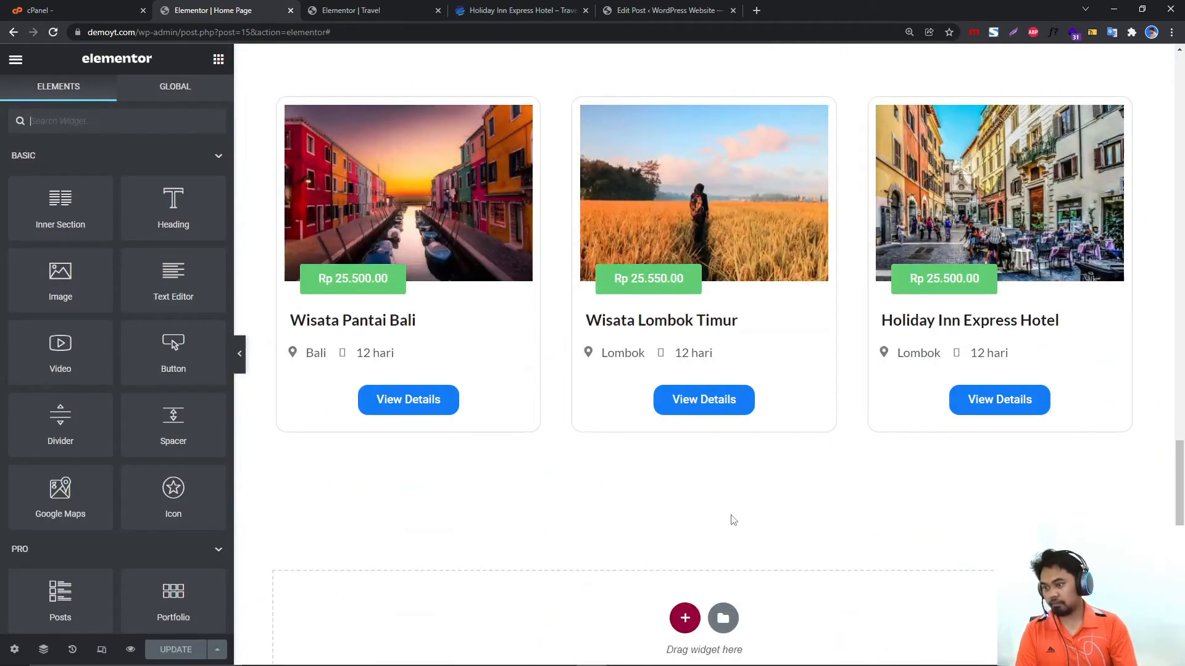
scroll(733, 520, "up", 1)
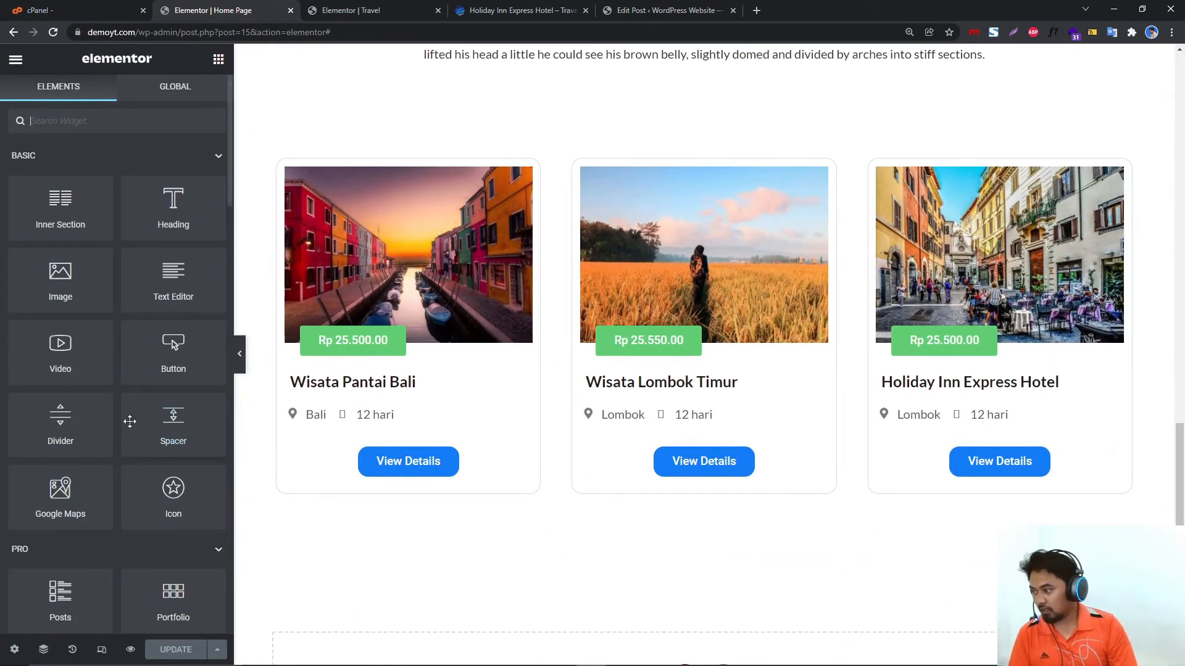
left_click(240, 363)
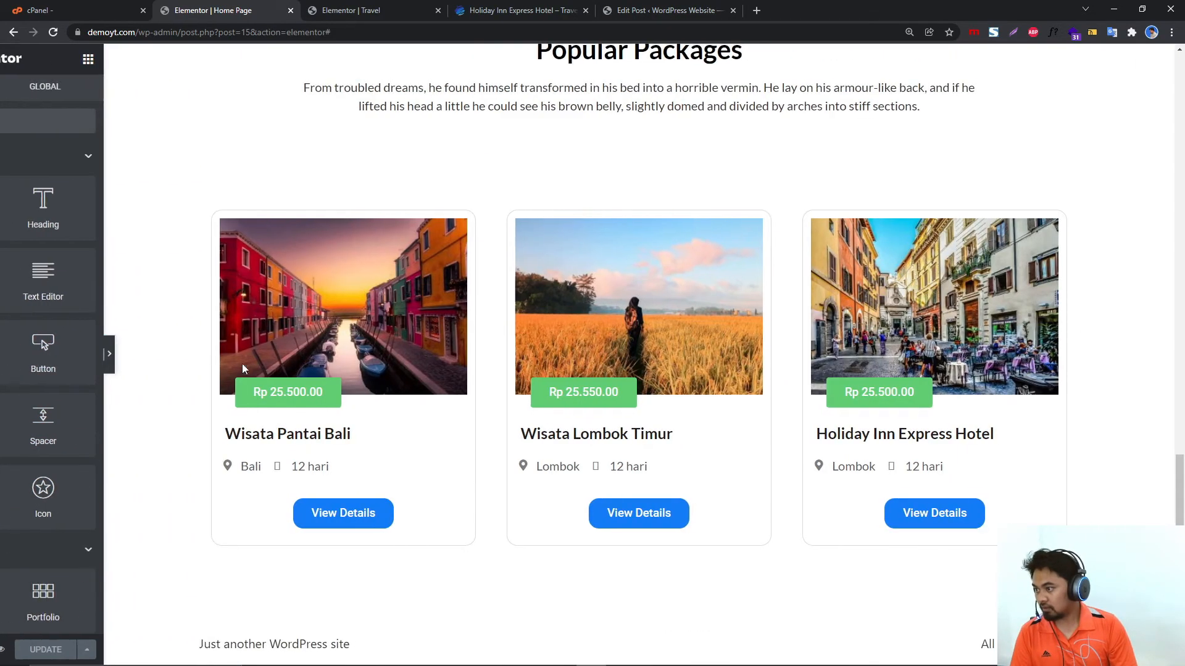
left_click(6, 355)
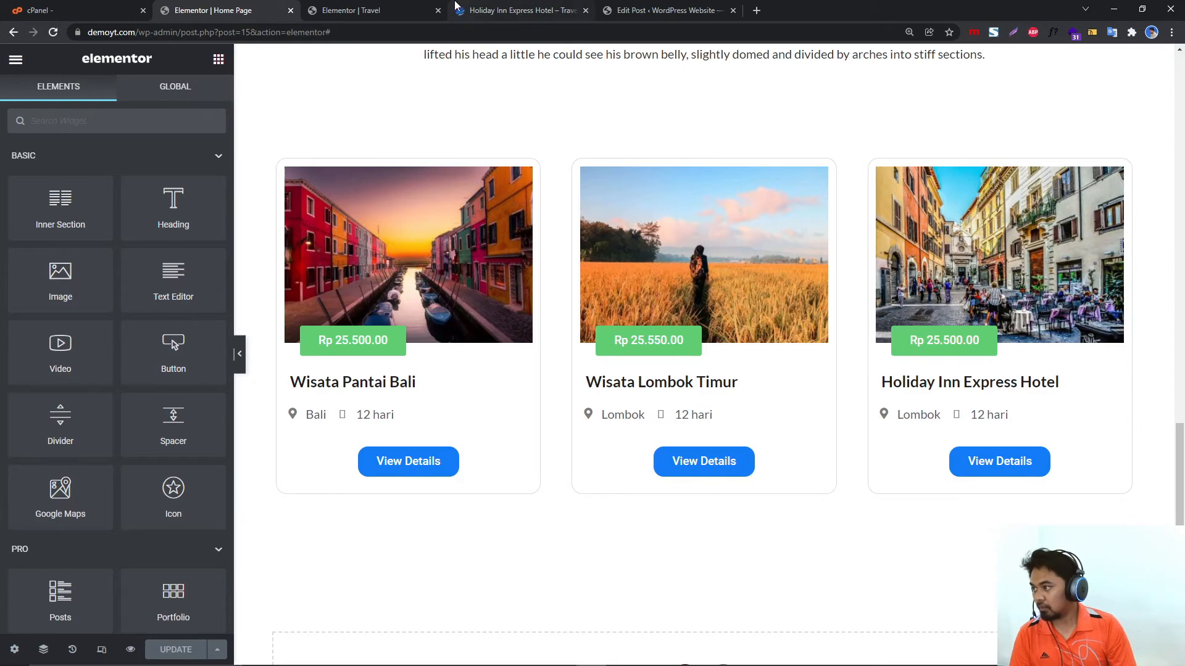
Set the Travel template section's height to Default and update the template.
left_click(457, 7)
left_click(370, 10)
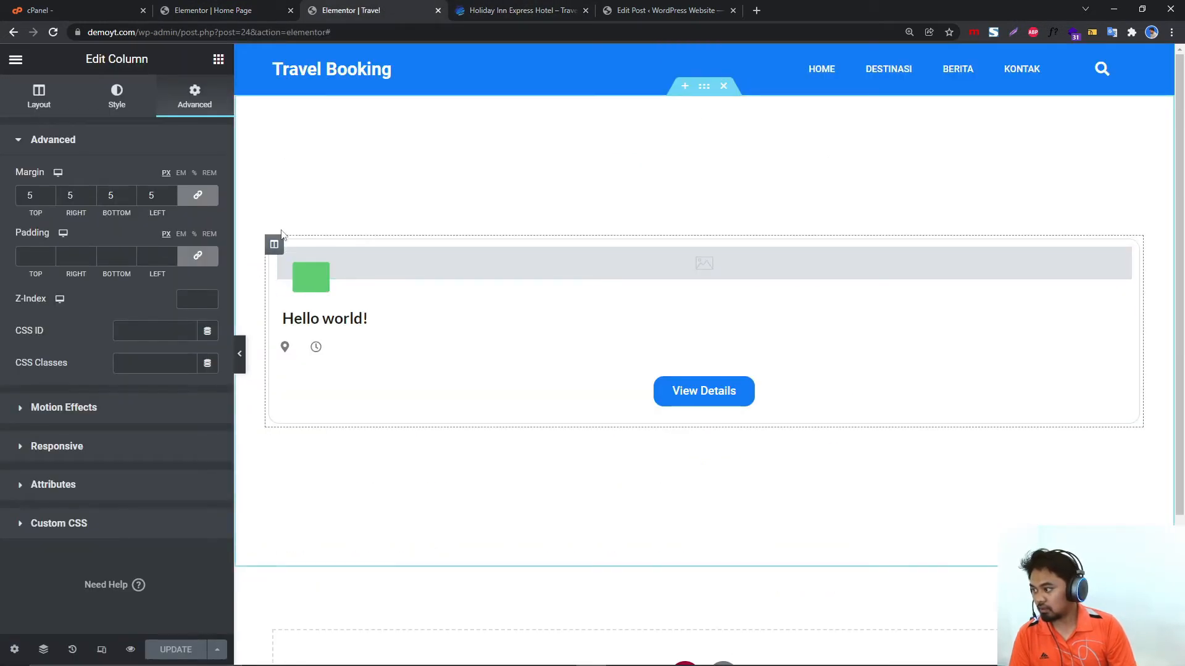
left_click(706, 90)
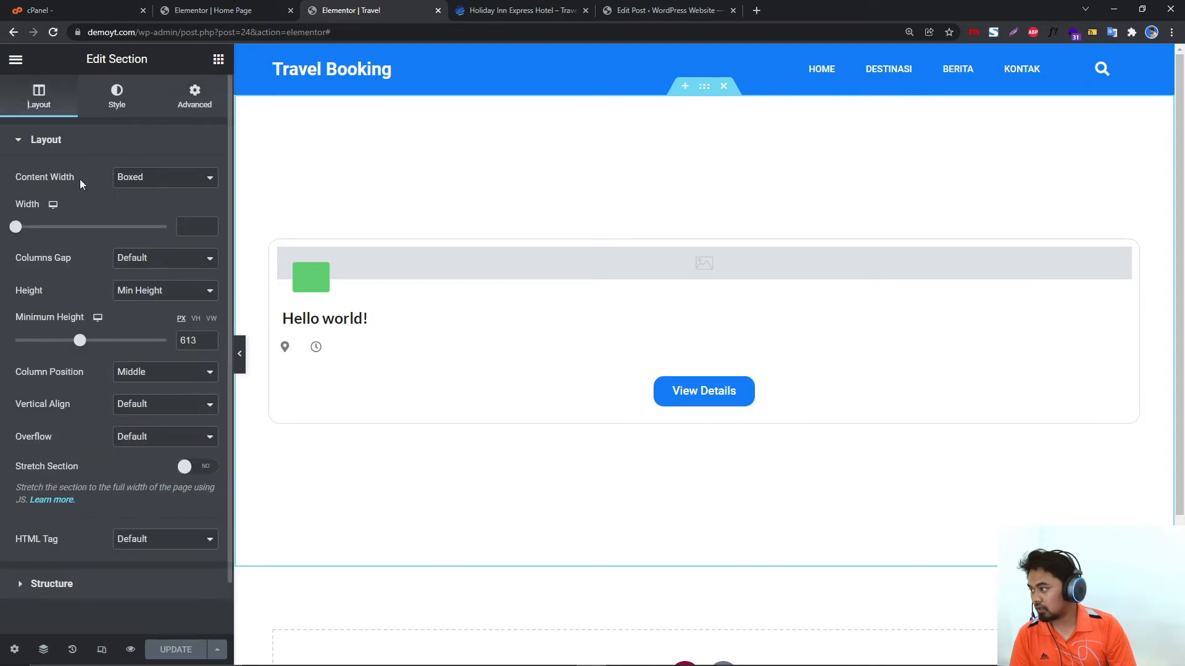
left_click(166, 292)
left_click(142, 306)
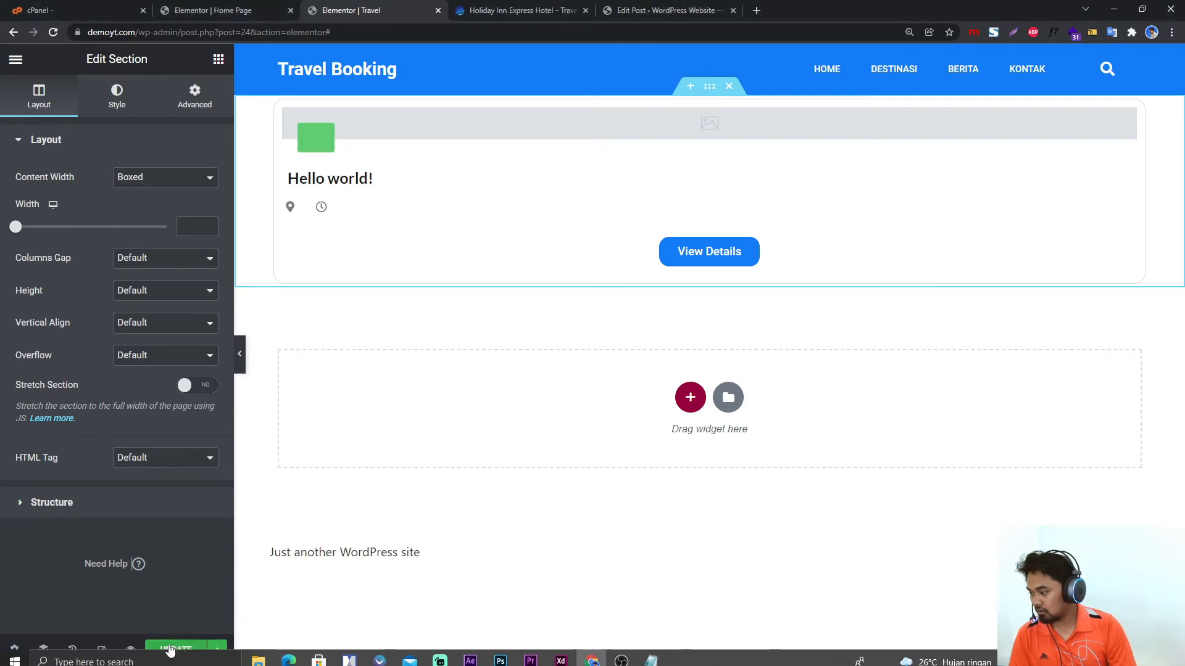
left_click(182, 649)
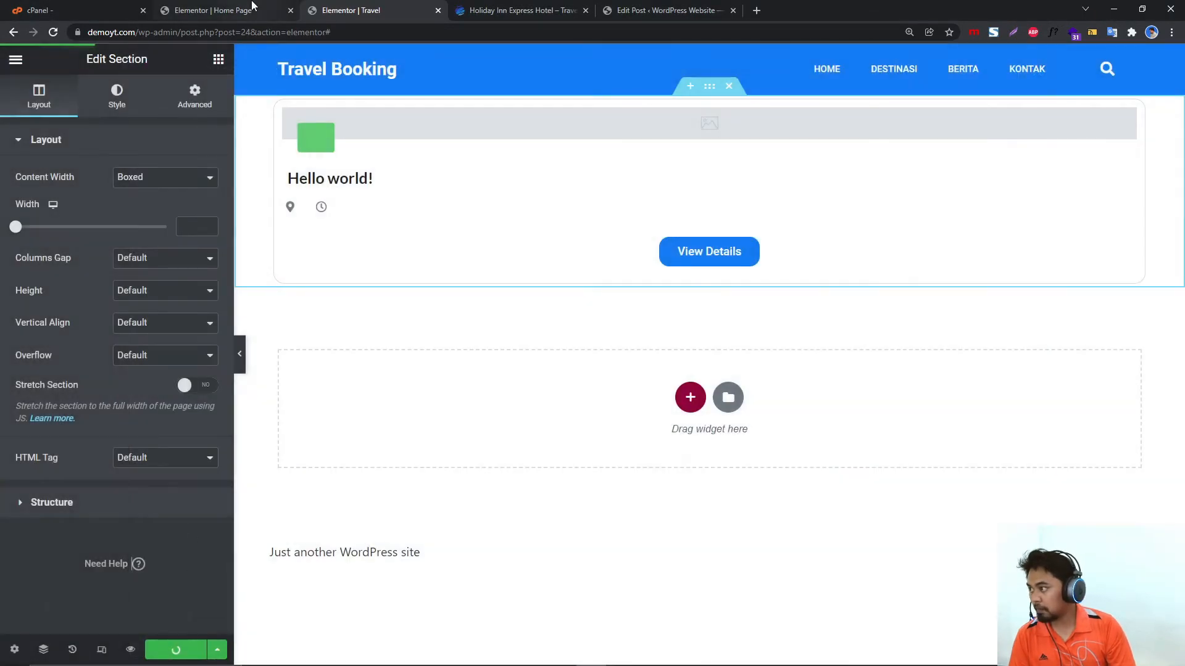
Reload the Home Page editor and examine the vertical spacing around the Popular Packages cards, including at full width.
left_click(253, 11)
left_click(53, 33)
left_click(384, 6)
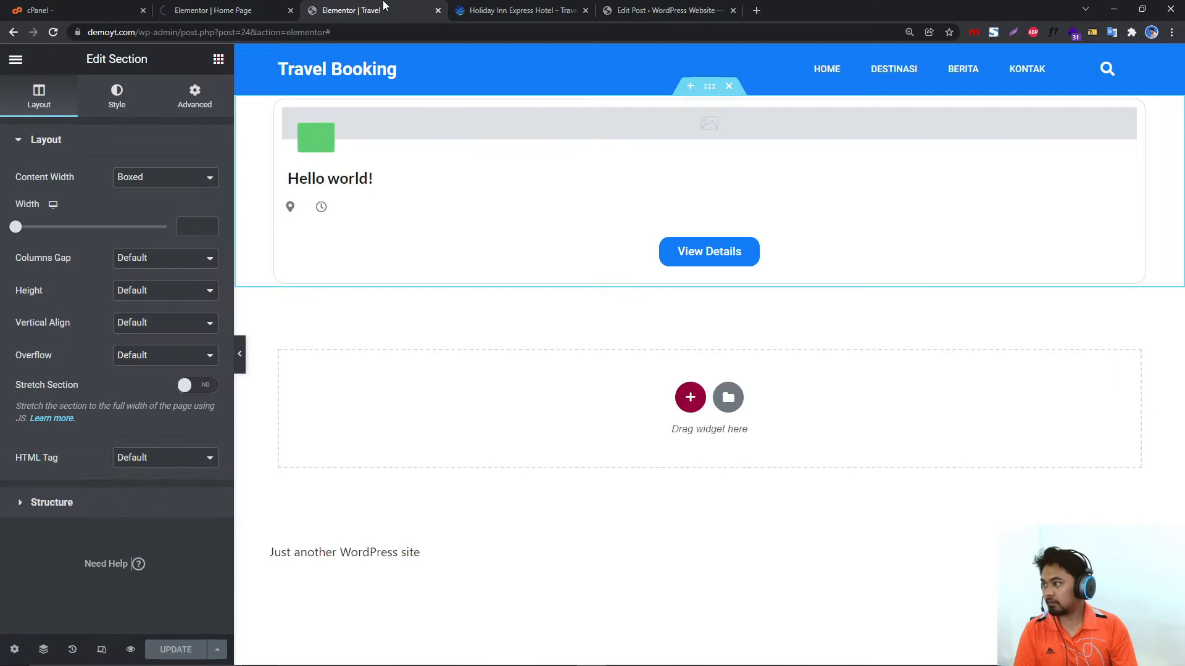
left_click(249, 7)
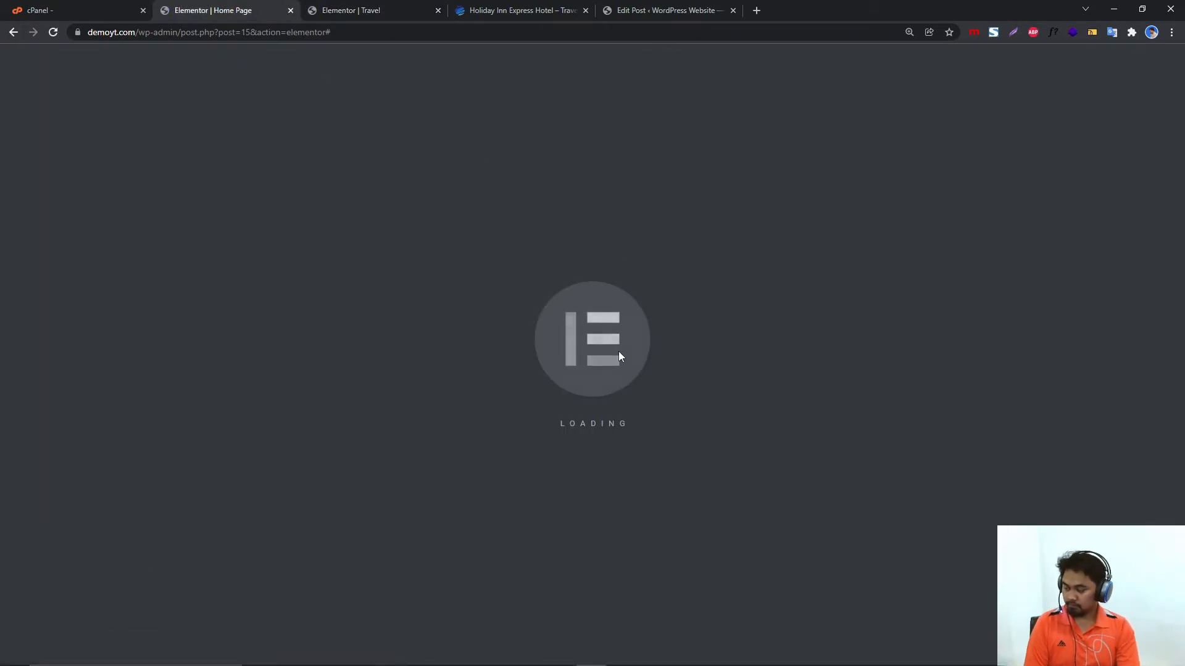
scroll(610, 436, "down", 4)
scroll(611, 439, "down", 15)
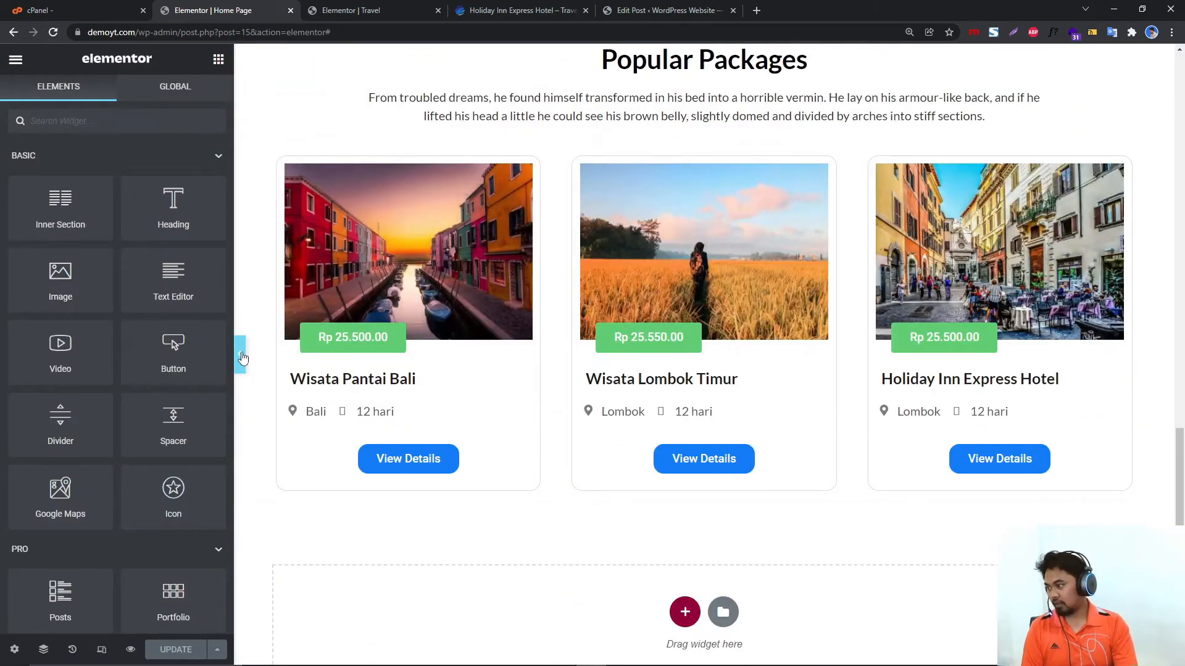
left_click(240, 353)
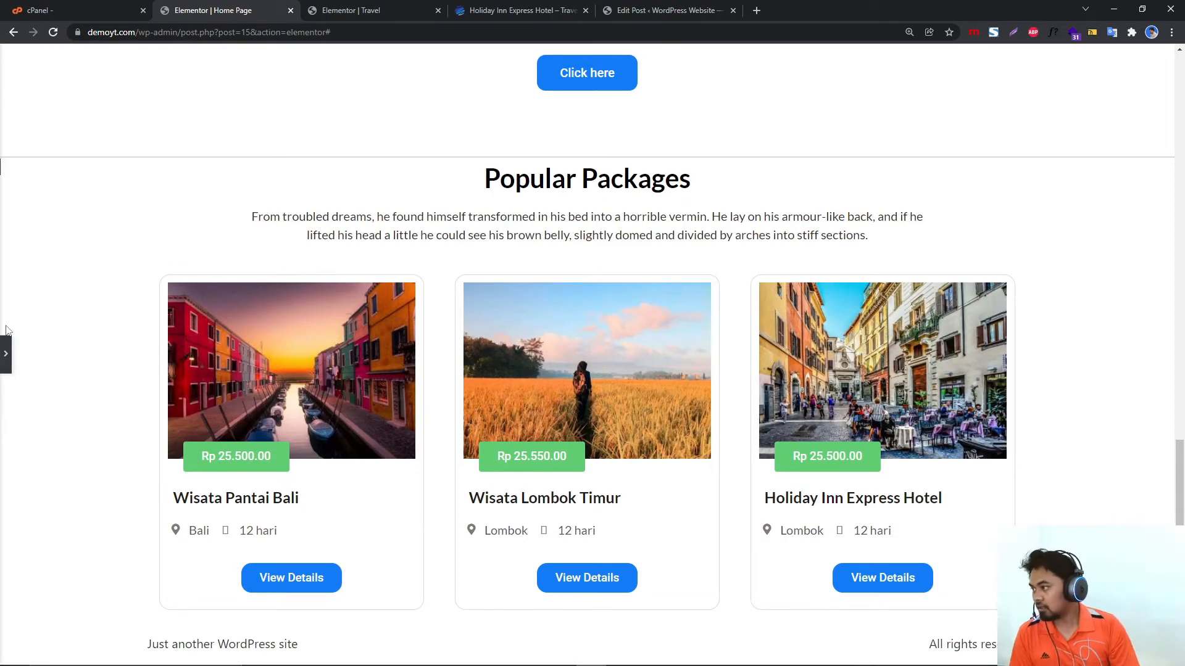
scroll(3, 363, "down", 2)
left_click(3, 363)
Change the icon of the Travel template's jumlah hari item to the circled check and save the template without adding display conditions.
left_click(358, 10)
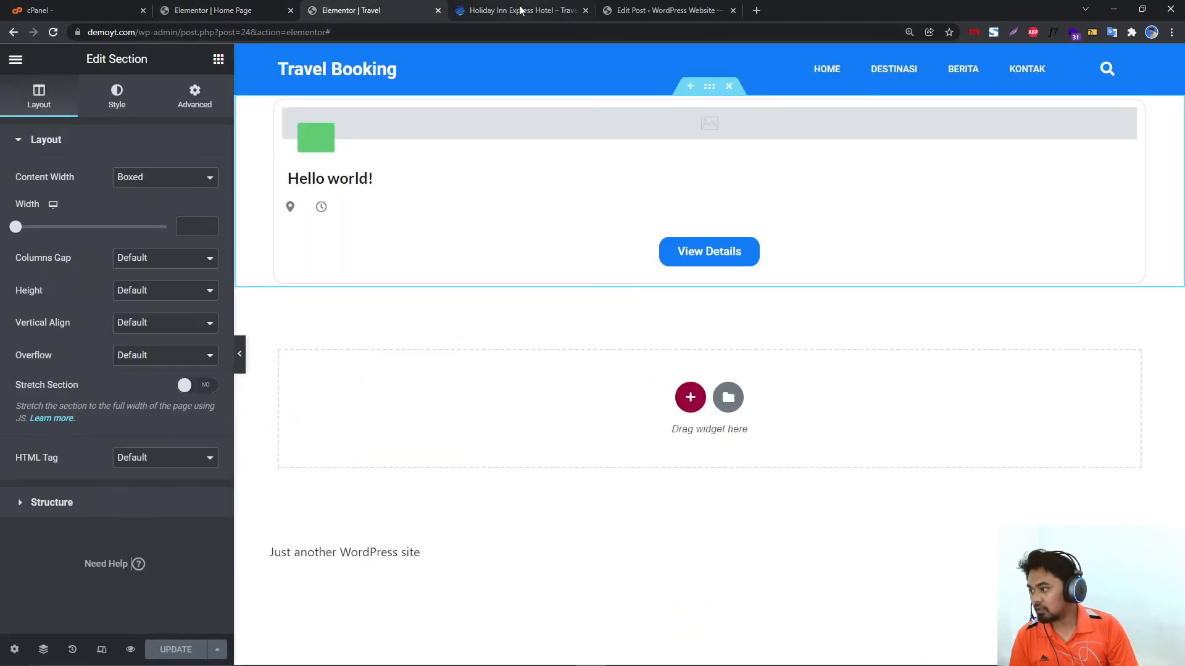
left_click(322, 207)
left_click(74, 270)
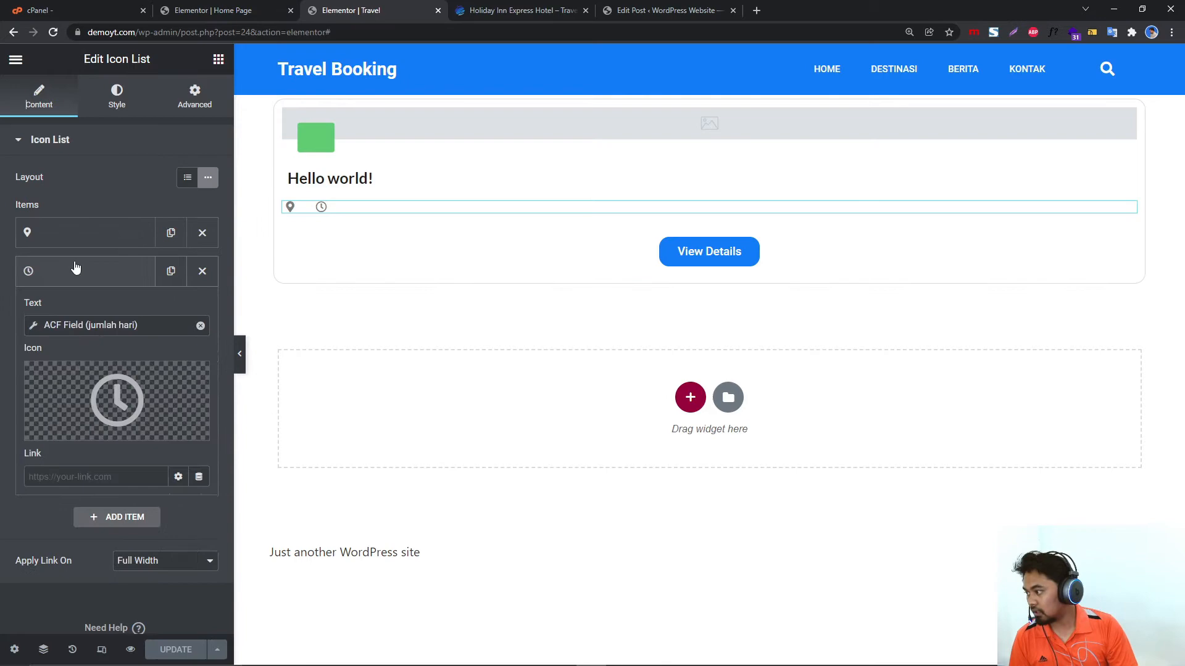
left_click(127, 389)
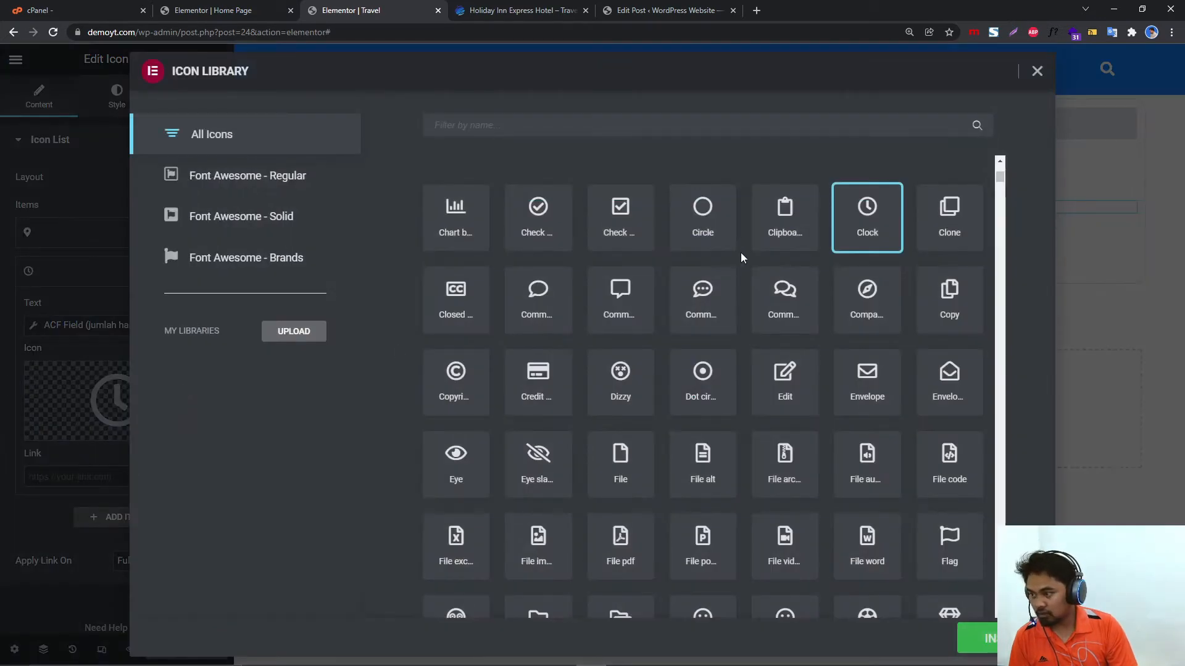
left_click(541, 225)
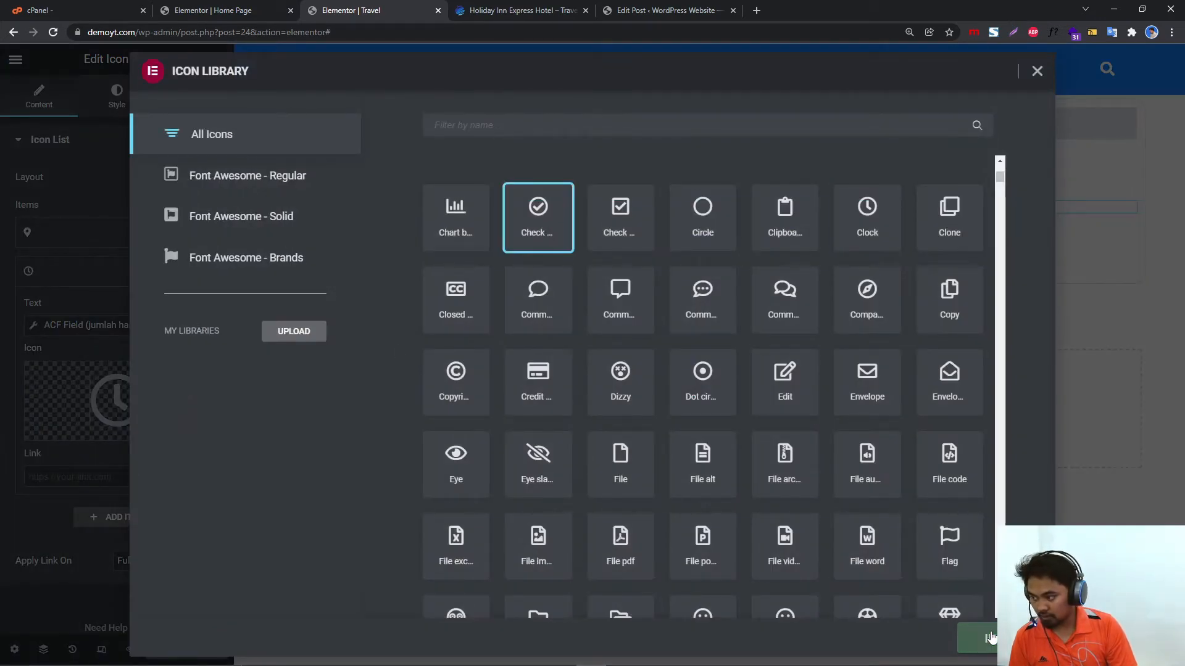
left_click(988, 637)
left_click(196, 649)
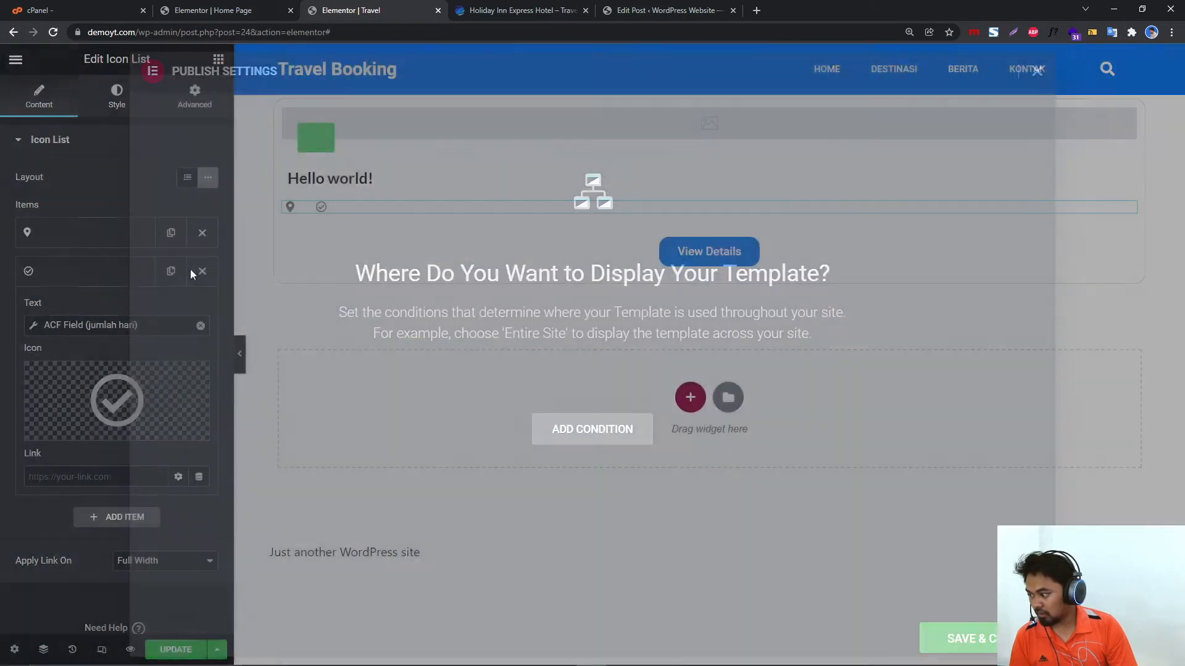
left_click(980, 638)
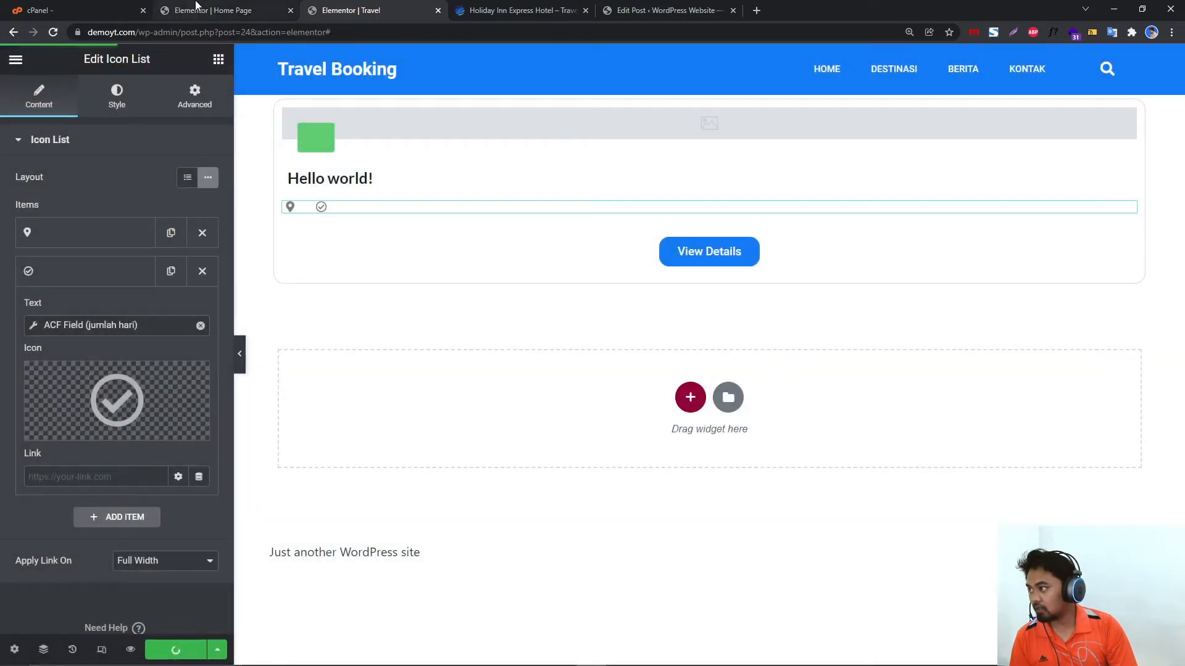
Reload the Home Page editor and examine the icons on the Popular Packages cards.
left_click(196, 8)
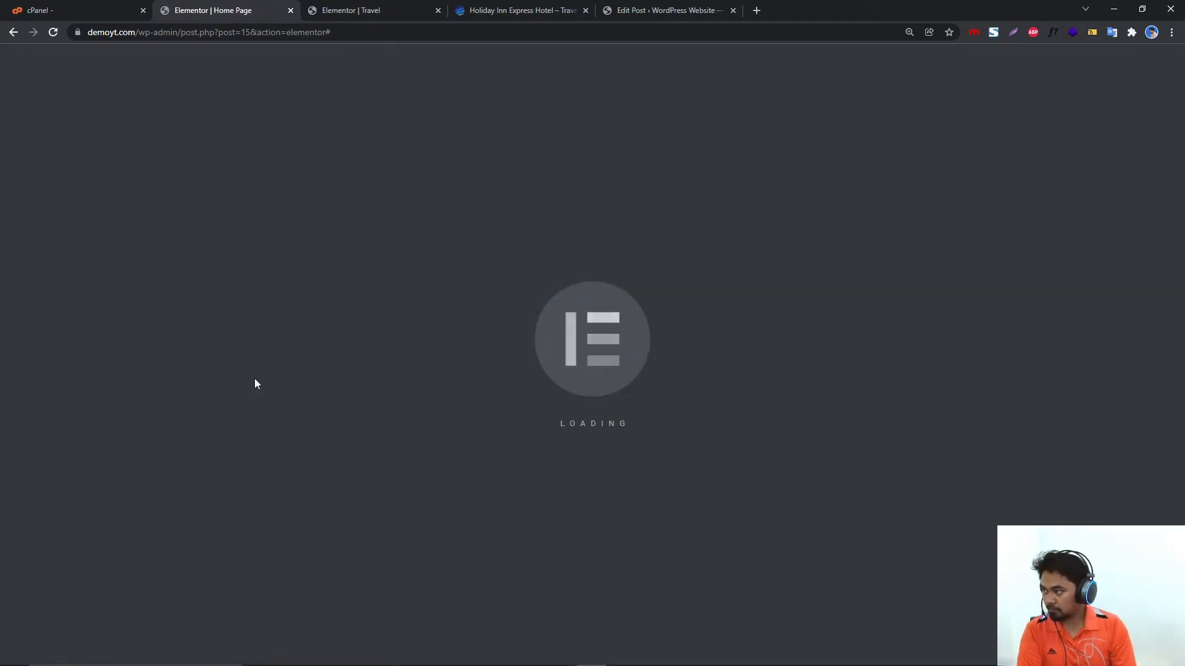
scroll(482, 470, "down", 12)
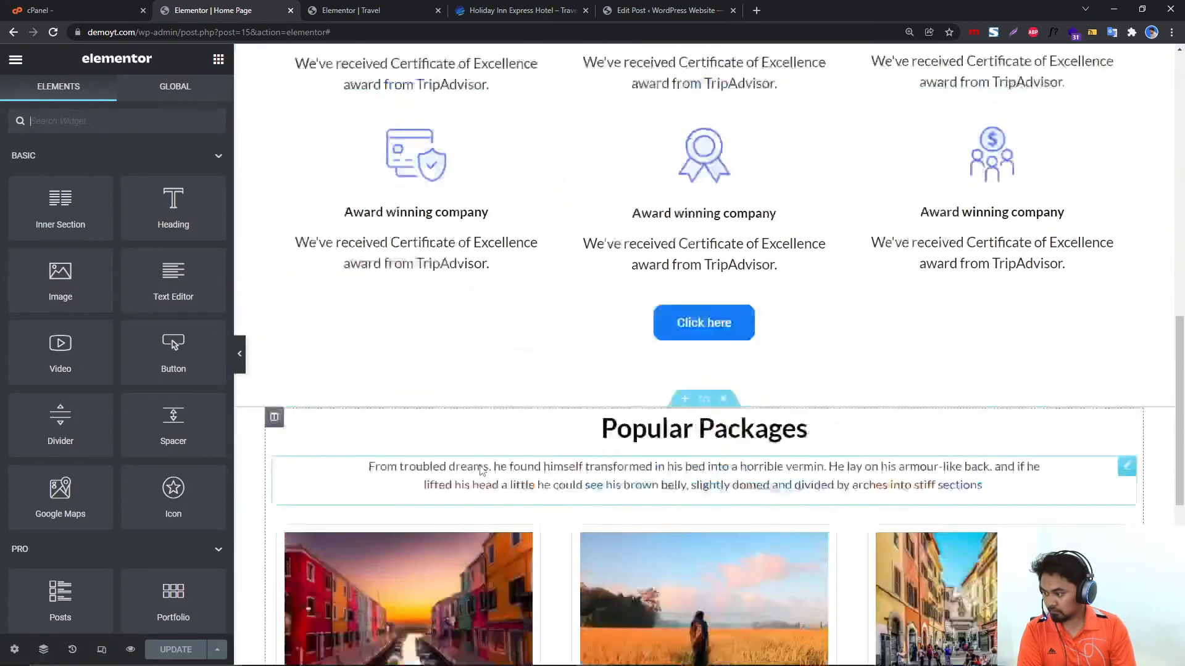
scroll(482, 470, "down", 10)
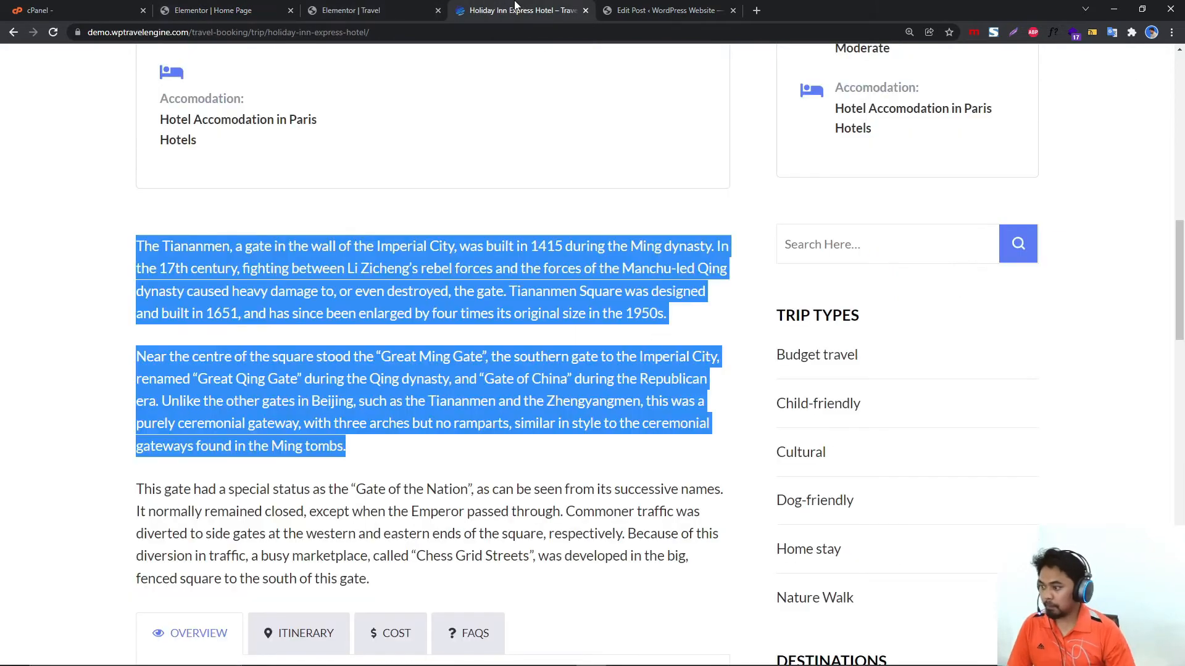
Open the reference Travel Booking demo's home page and examine its Popular Packages section.
left_click(456, 7)
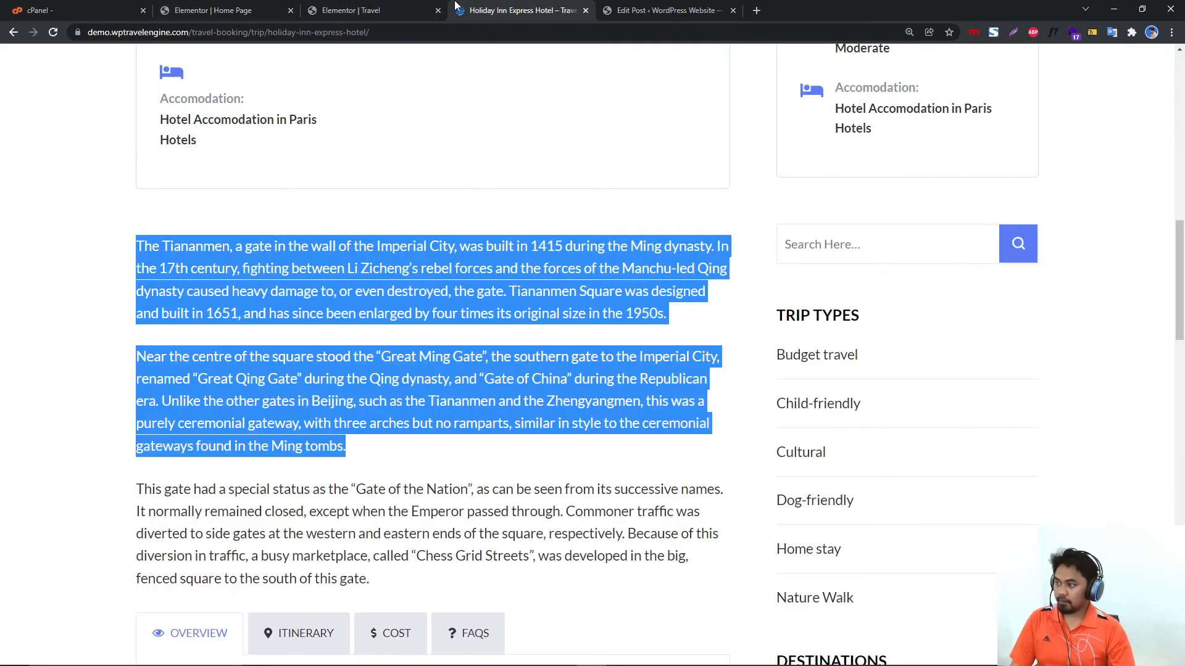
scroll(224, 222, "up", 15)
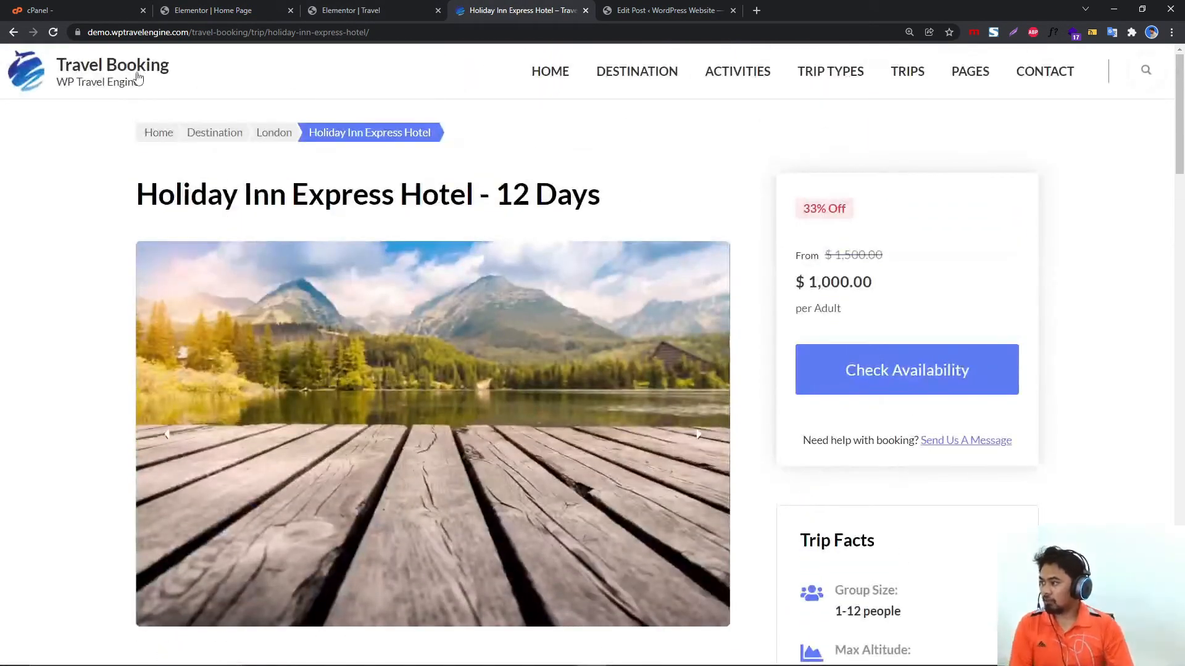
left_click(139, 78)
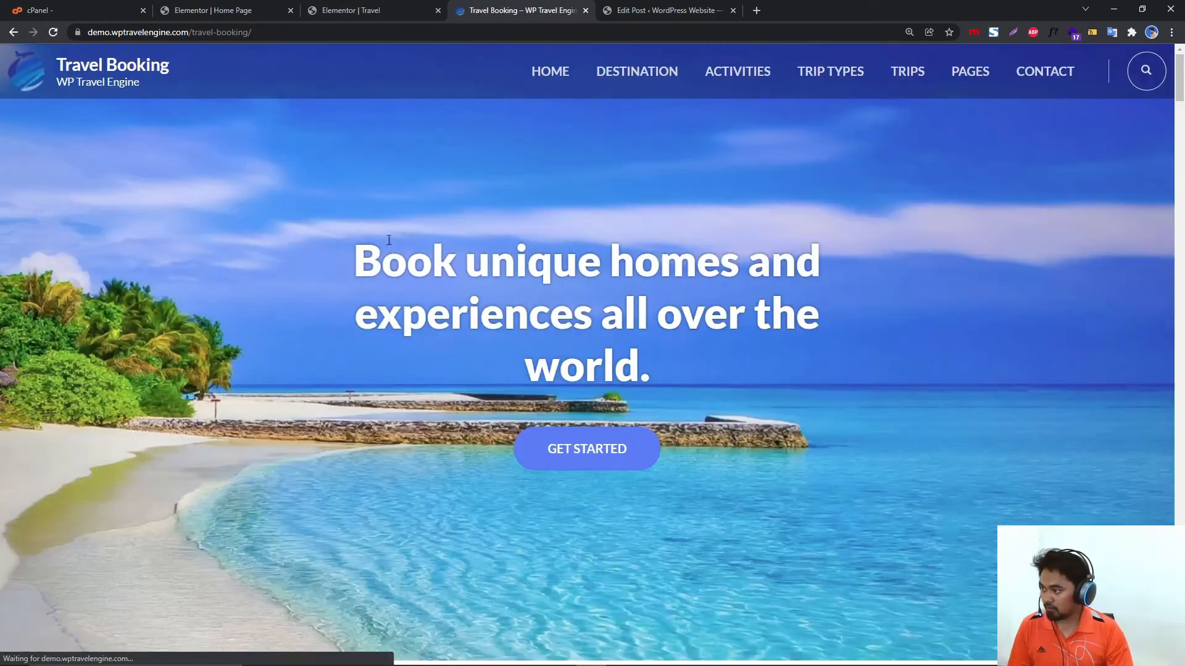
scroll(520, 336, "down", 20)
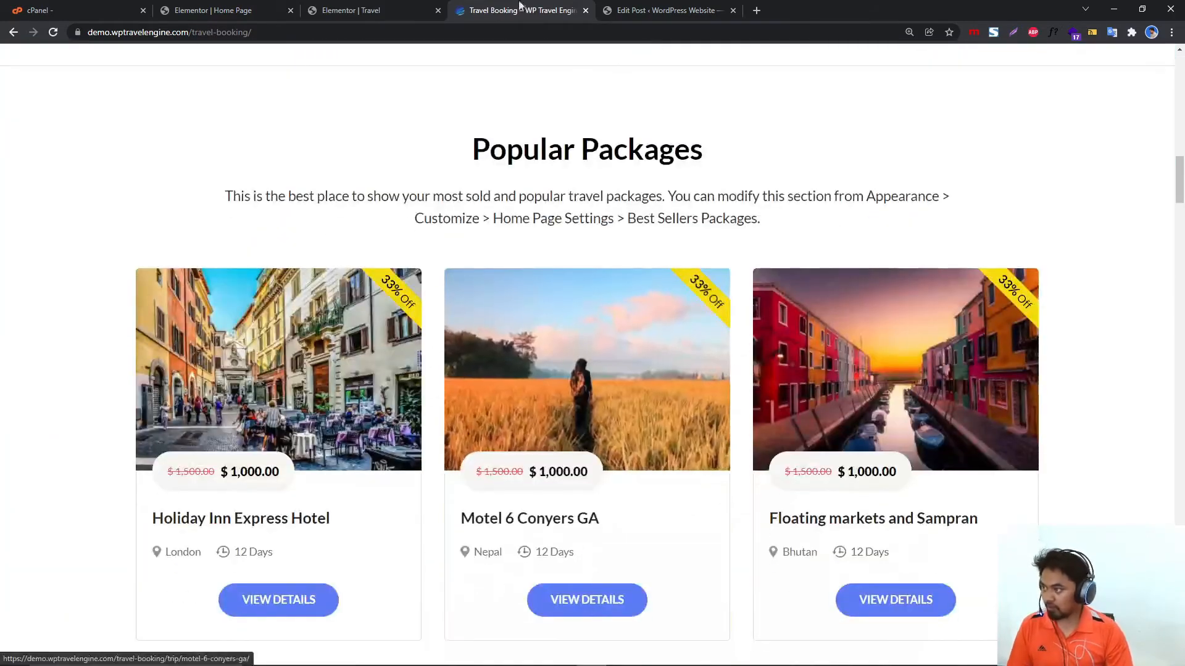
Give the Home Page's Popular Packages section a minimum height of 738 px.
left_click(350, 10)
left_click(213, 10)
scroll(473, 269, "up", 7)
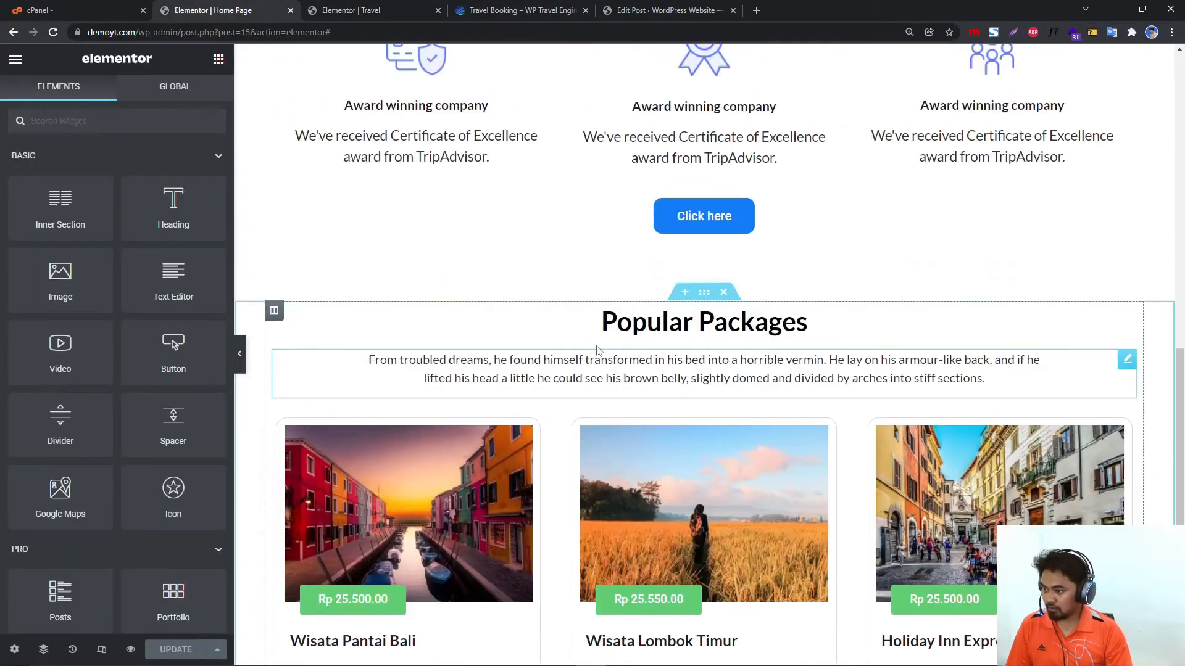
left_click(703, 463)
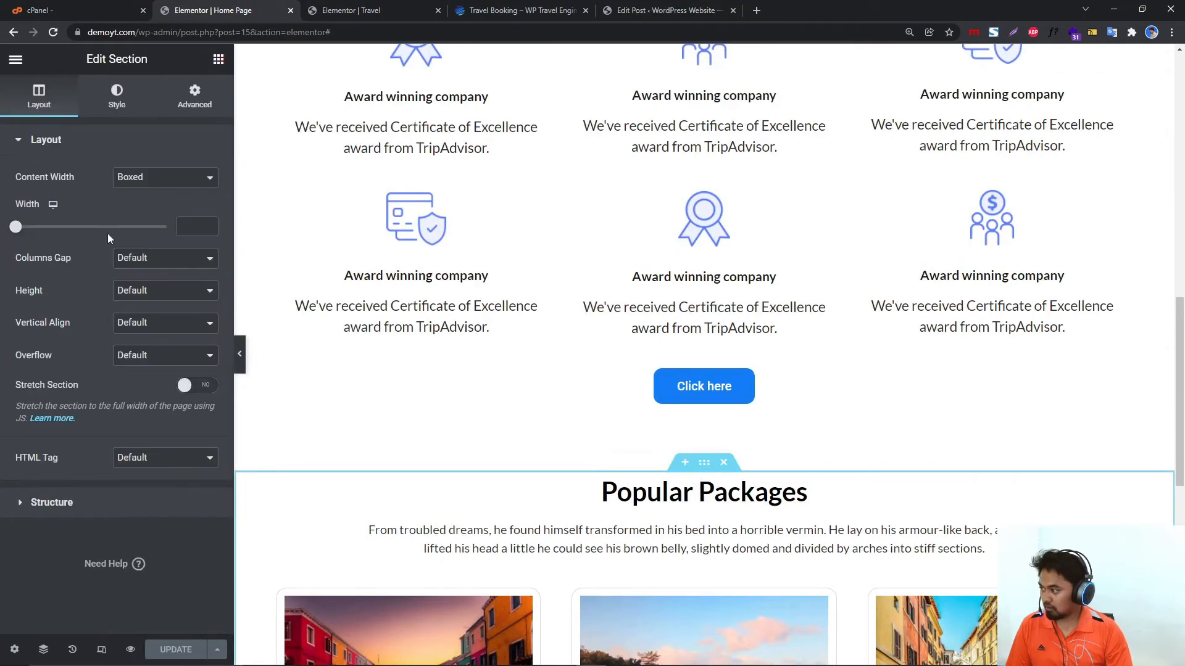
left_click(146, 306)
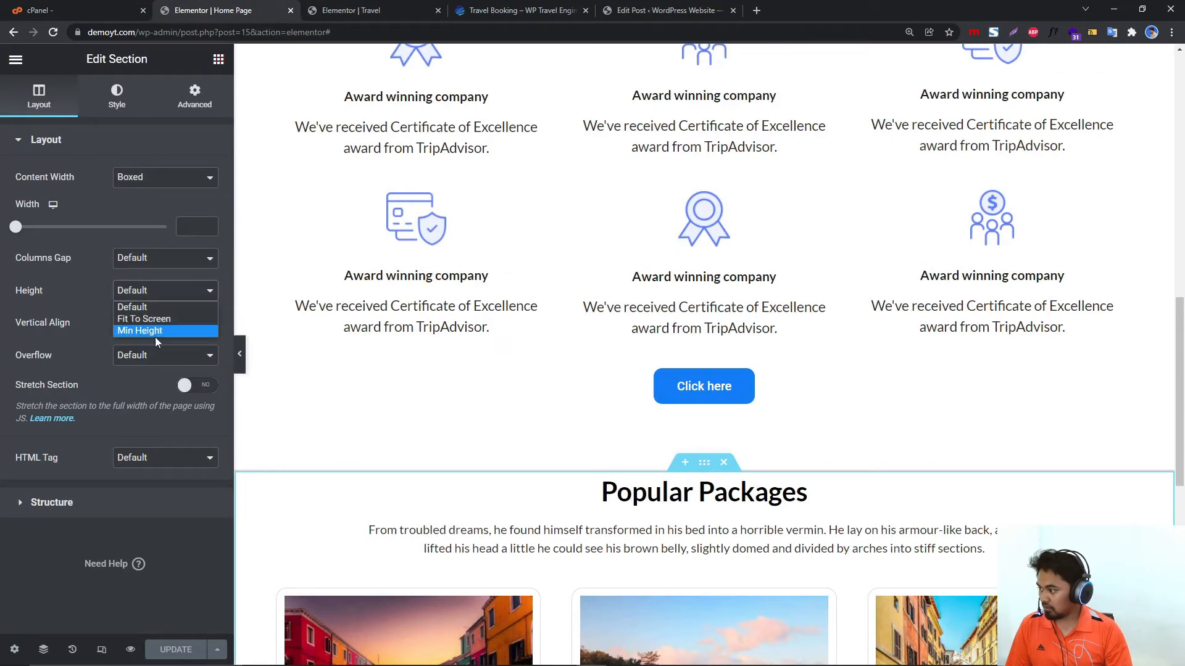
left_click(112, 337)
left_click_drag(57, 347, 93, 359)
scroll(693, 477, "down", 10)
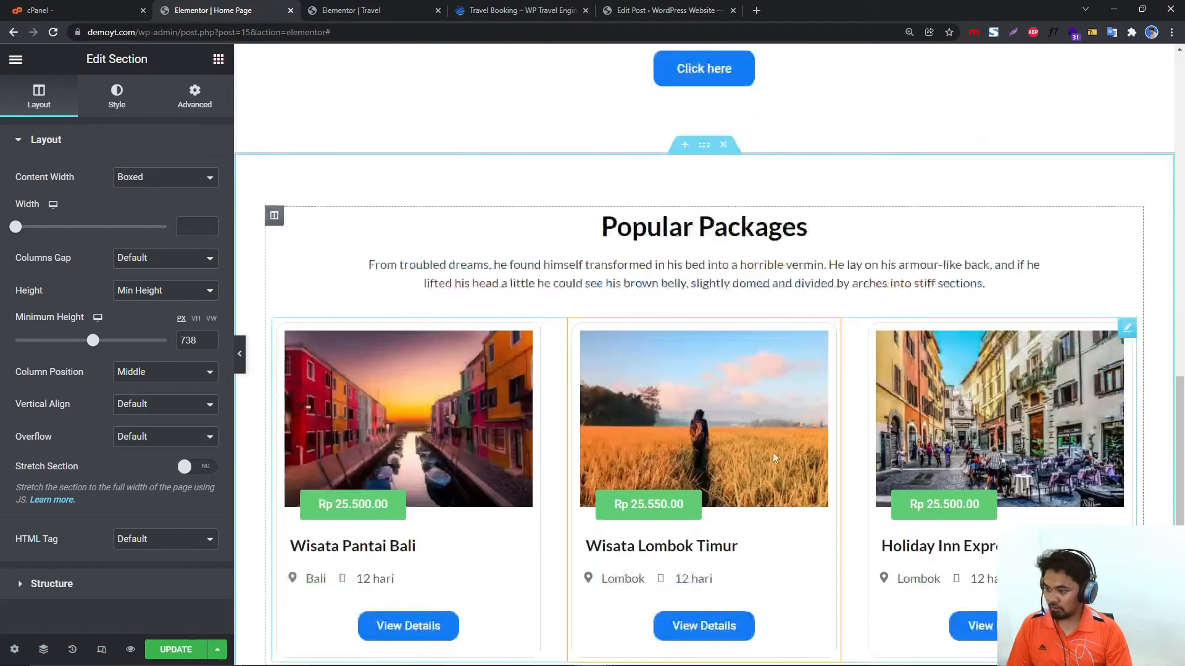
Check the area beneath the reference site's package cards, and close the Travel template's editor to return to the Home Page editor.
left_click(539, 11)
scroll(529, 344, "down", 5)
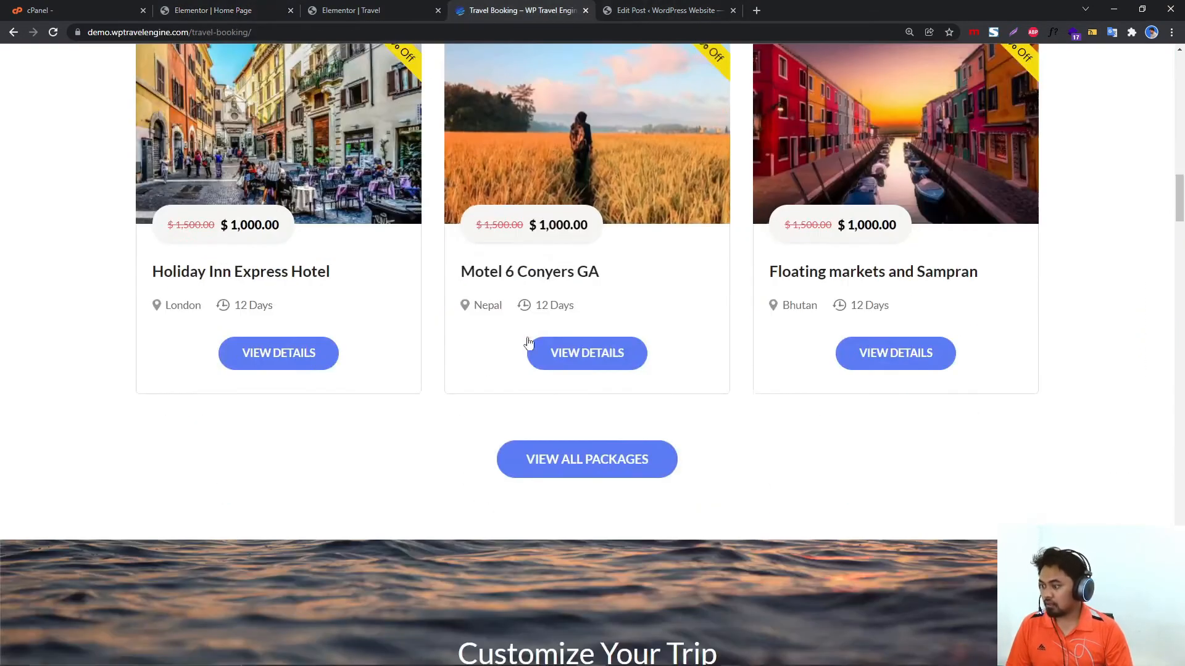
left_click(378, 10)
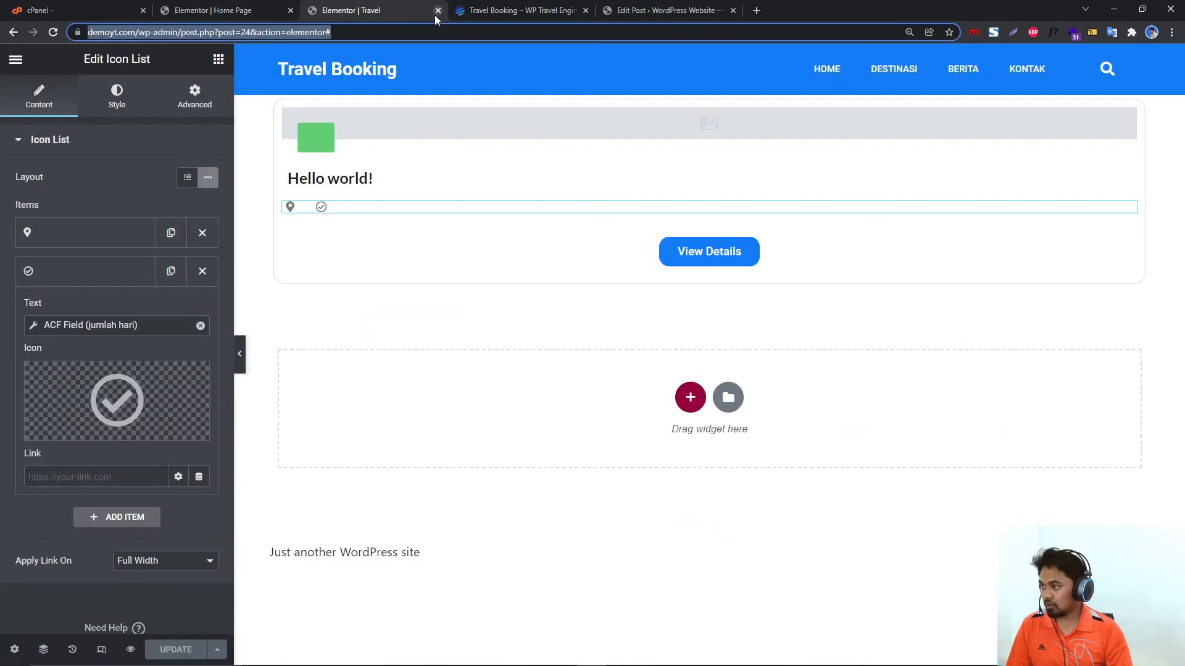
left_click(438, 10)
left_click(213, 11)
scroll(786, 409, "up", 10)
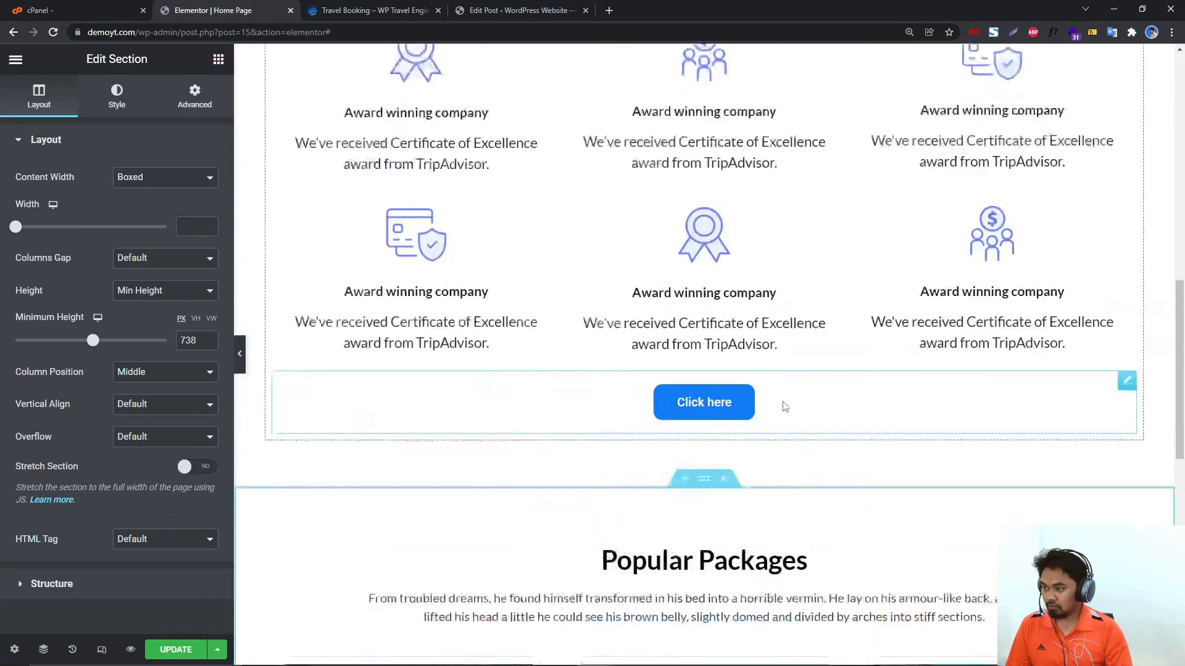
right_click(792, 428)
left_click(825, 505)
scroll(787, 505, "down", 10)
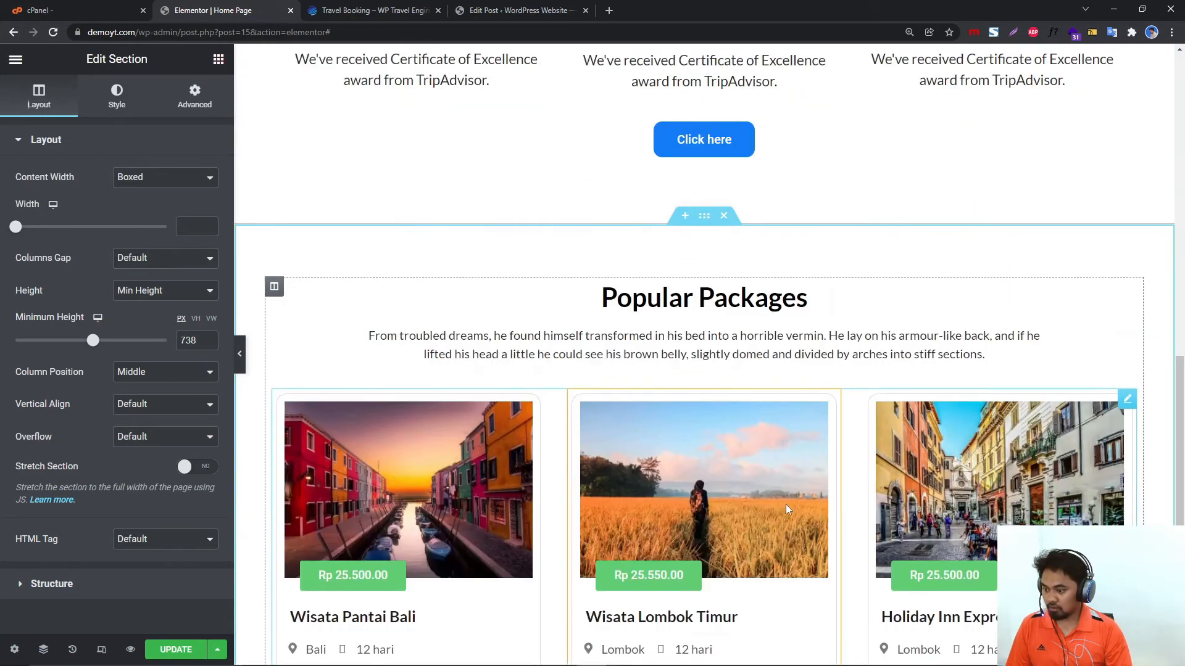
scroll(765, 162, "up", 3)
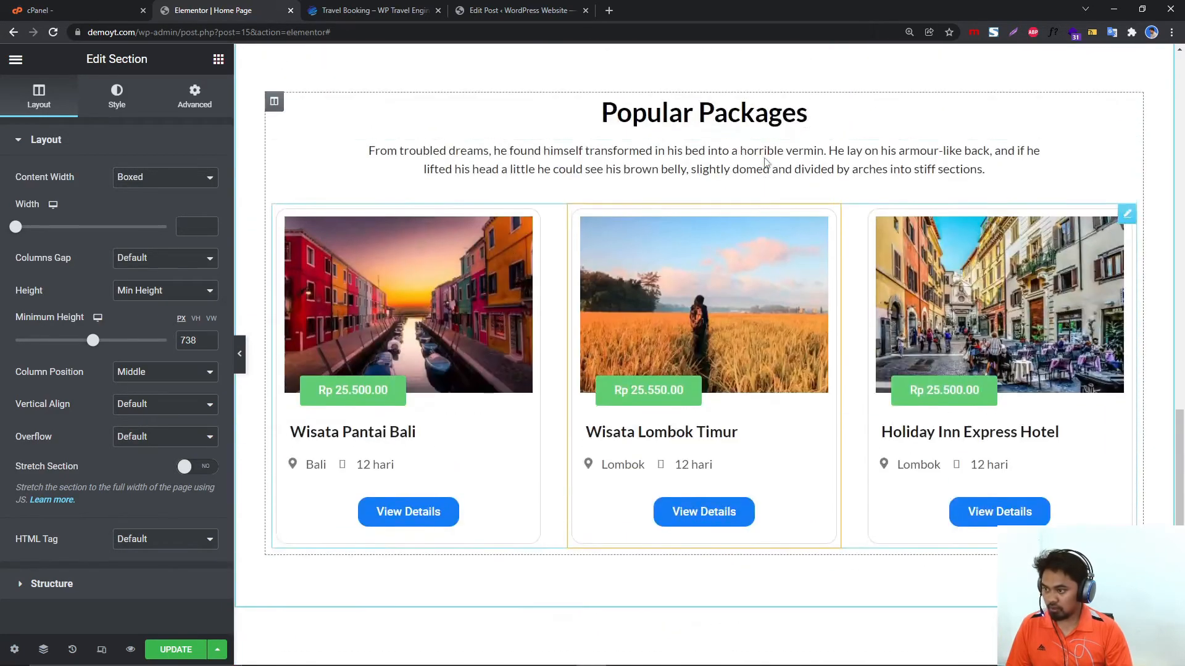
right_click(856, 160)
left_click(900, 194)
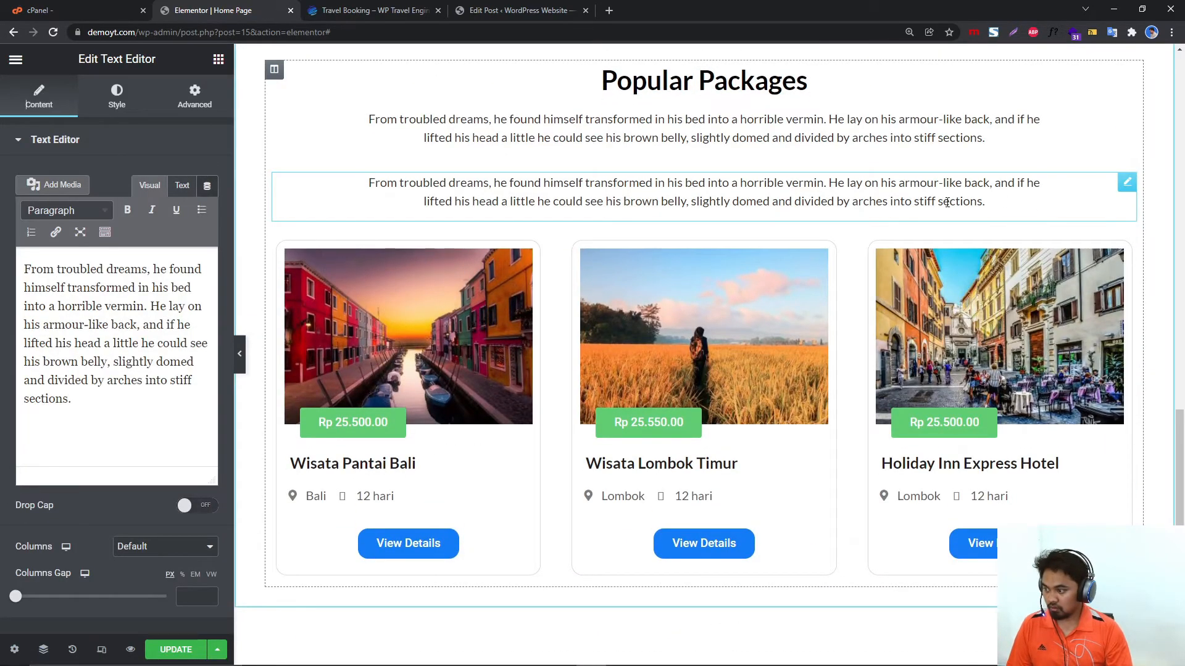
key("ctrl+z")
Copy the "Click here" button from the section above and paste it under the Popular Packages description.
scroll(748, 302, "up", 7)
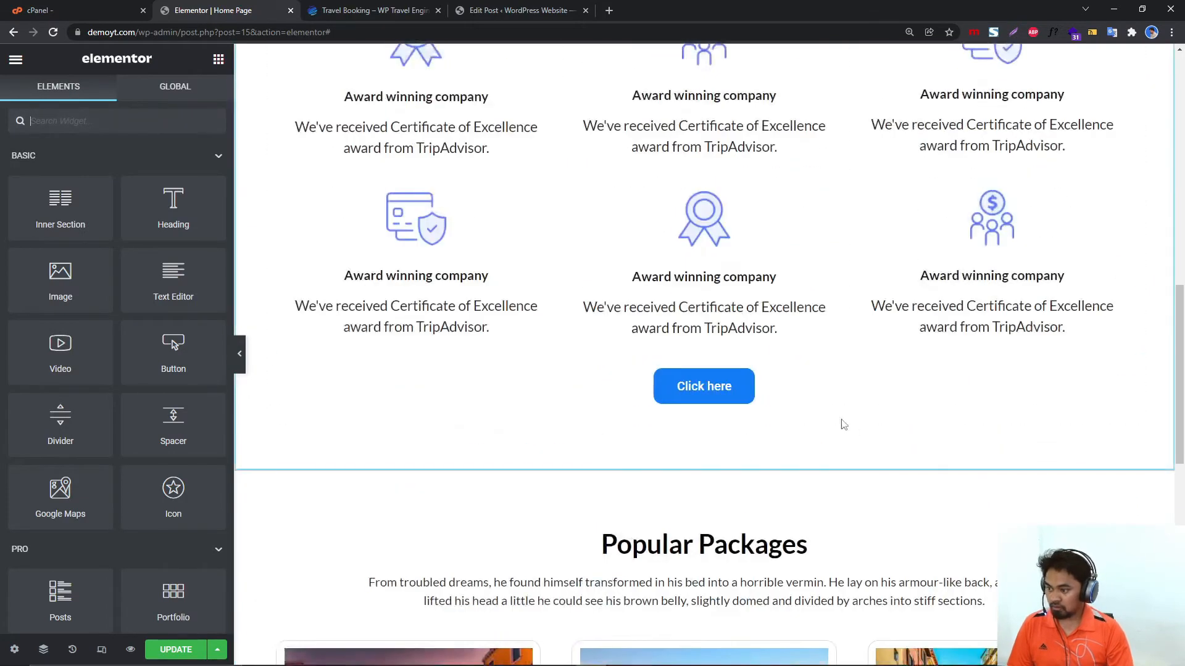
right_click(821, 390)
left_click(843, 456)
scroll(842, 432, "down", 4)
left_click(834, 371)
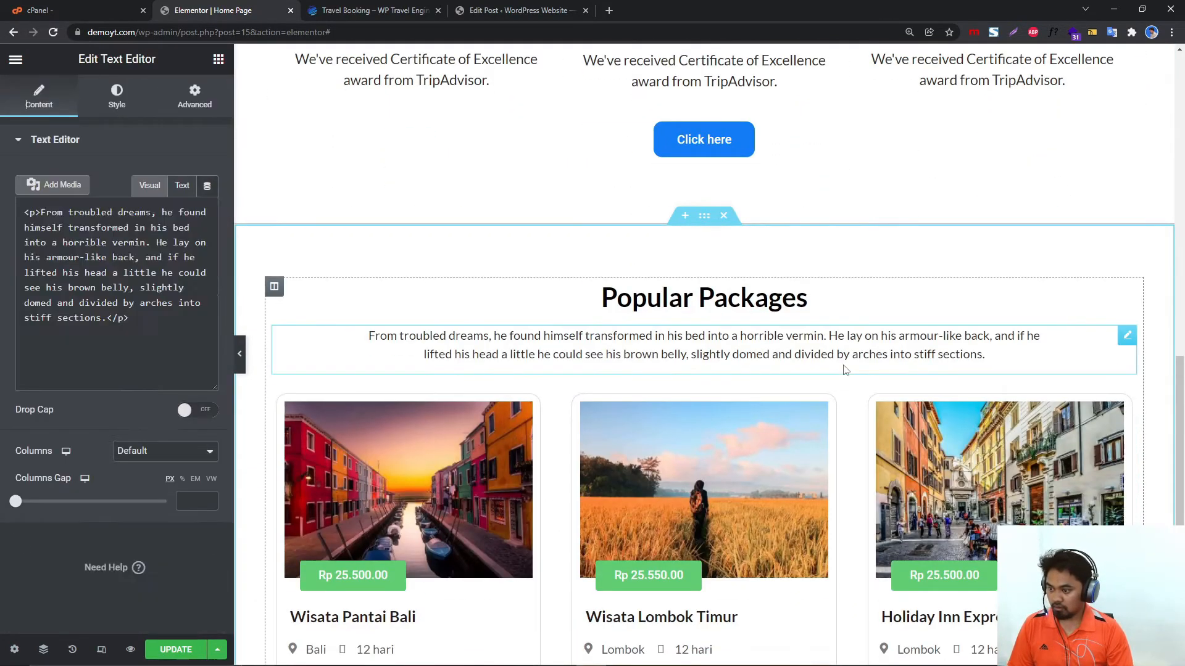
key("ctrl+v")
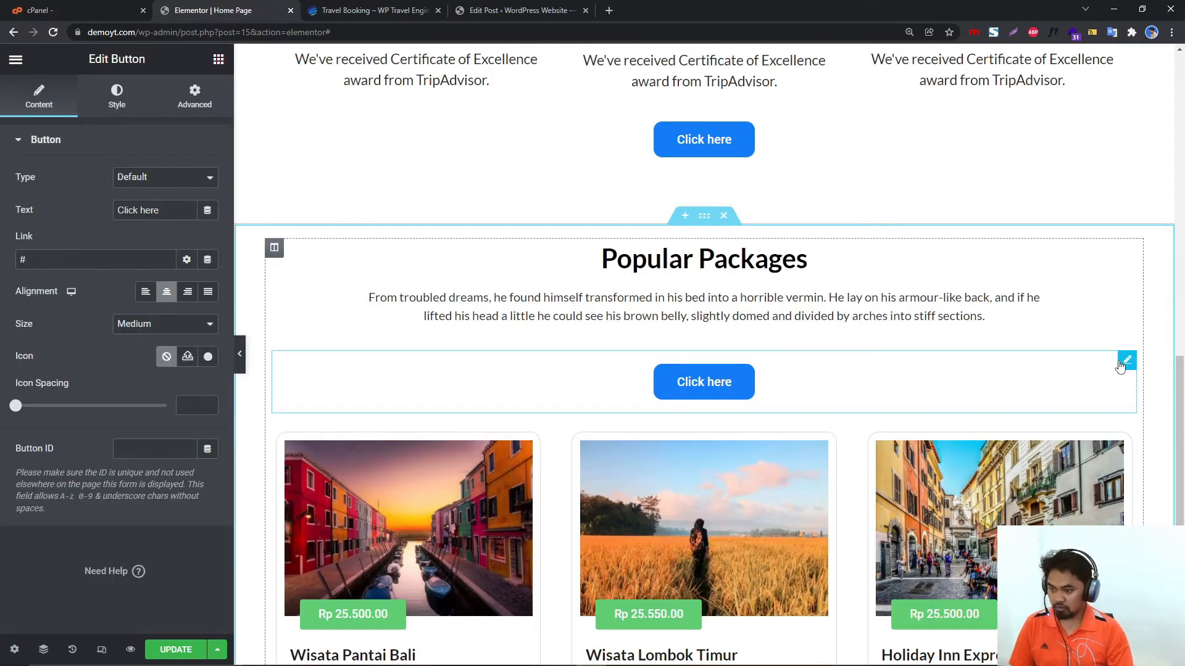
Rearrange the Popular Packages section so that its "Click here" button sits beneath the package cards.
left_click_drag(1124, 442, 1079, 481)
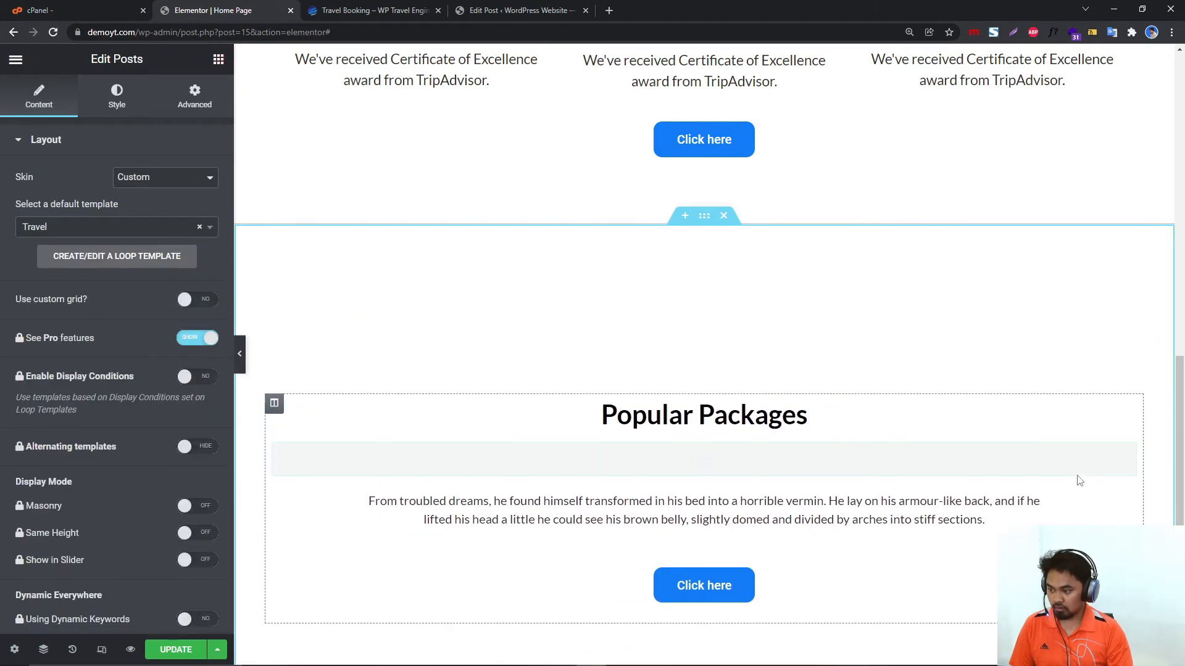
scroll(1079, 481, "down", 2)
left_click_drag(1126, 530, 864, 191)
scroll(898, 259, "down", 3)
Set the padding of the "Click here" button below the package cards to 28 px on all sides.
left_click(825, 426)
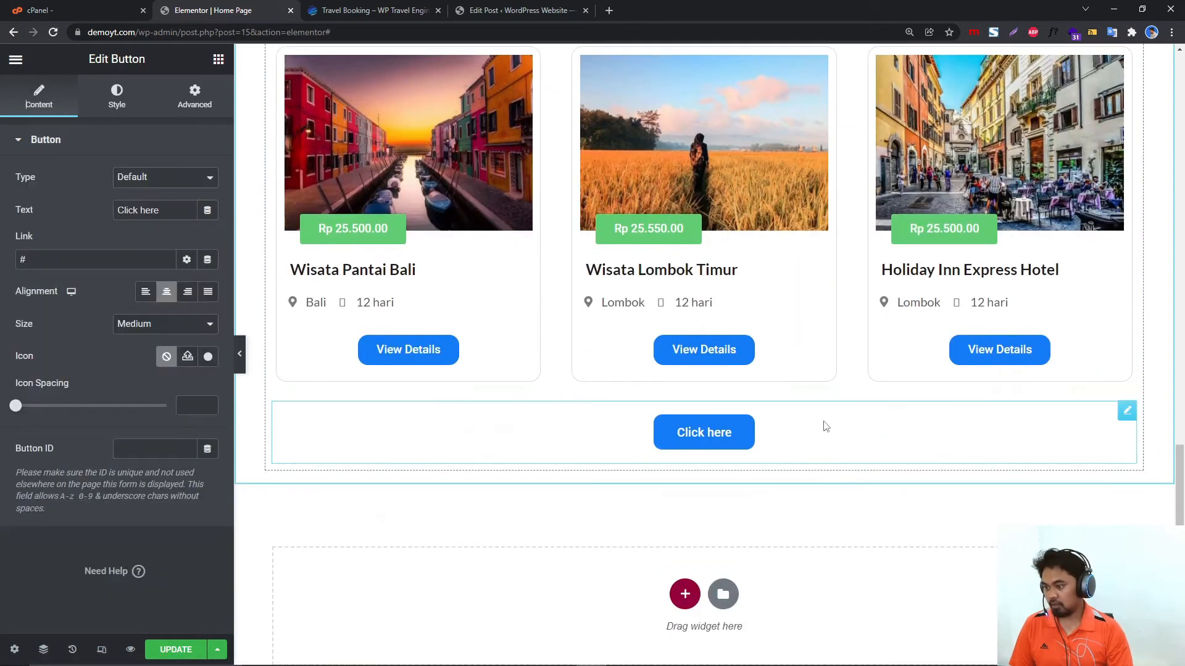
left_click(117, 96)
left_click(194, 98)
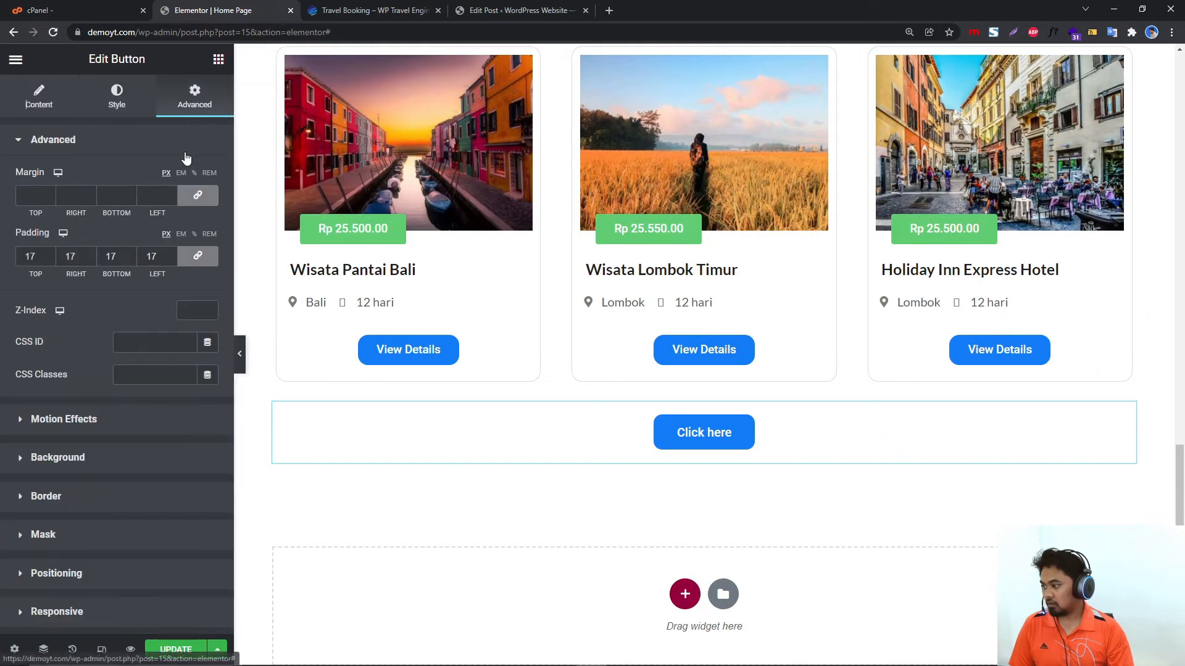
left_click(174, 253)
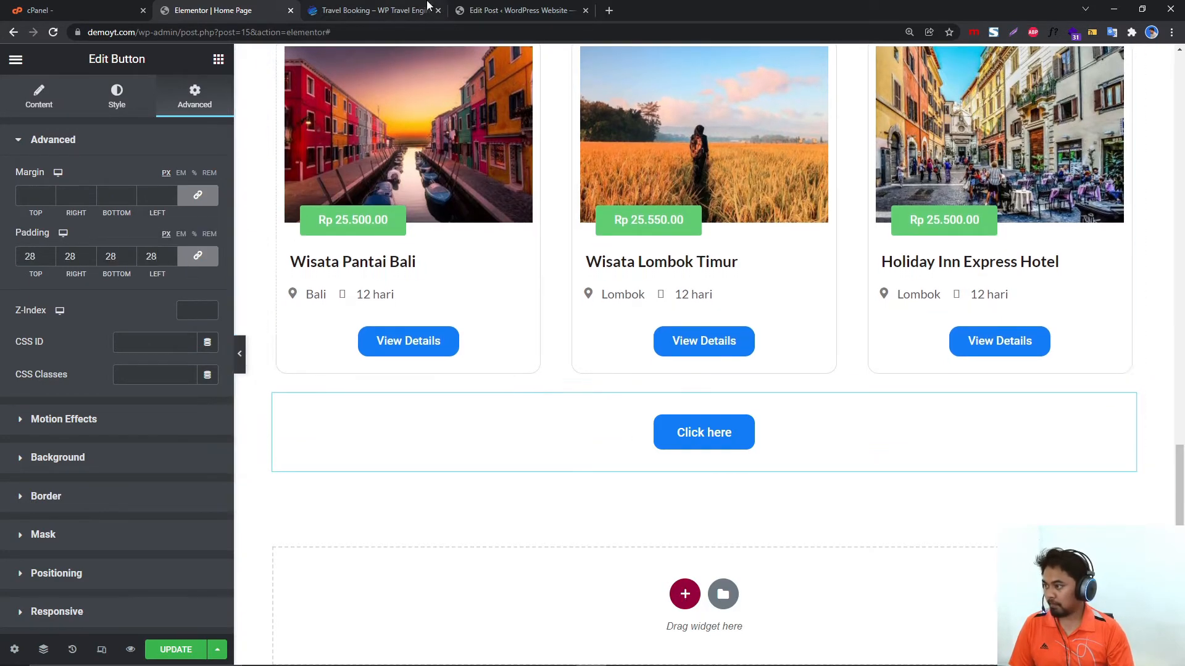
Check the reference site's Customize Your Trip banner, and add a single-column section below Popular Packages on the Home Page.
left_click(420, 6)
scroll(564, 345, "down", 3)
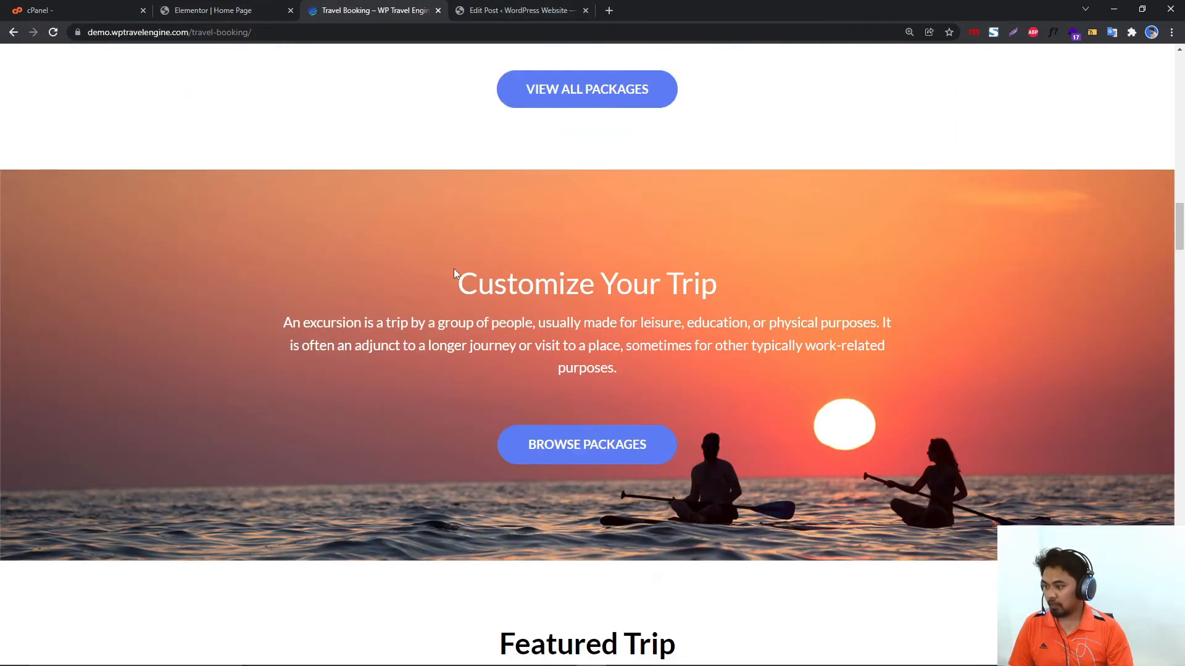
left_click_drag(456, 273, 672, 381)
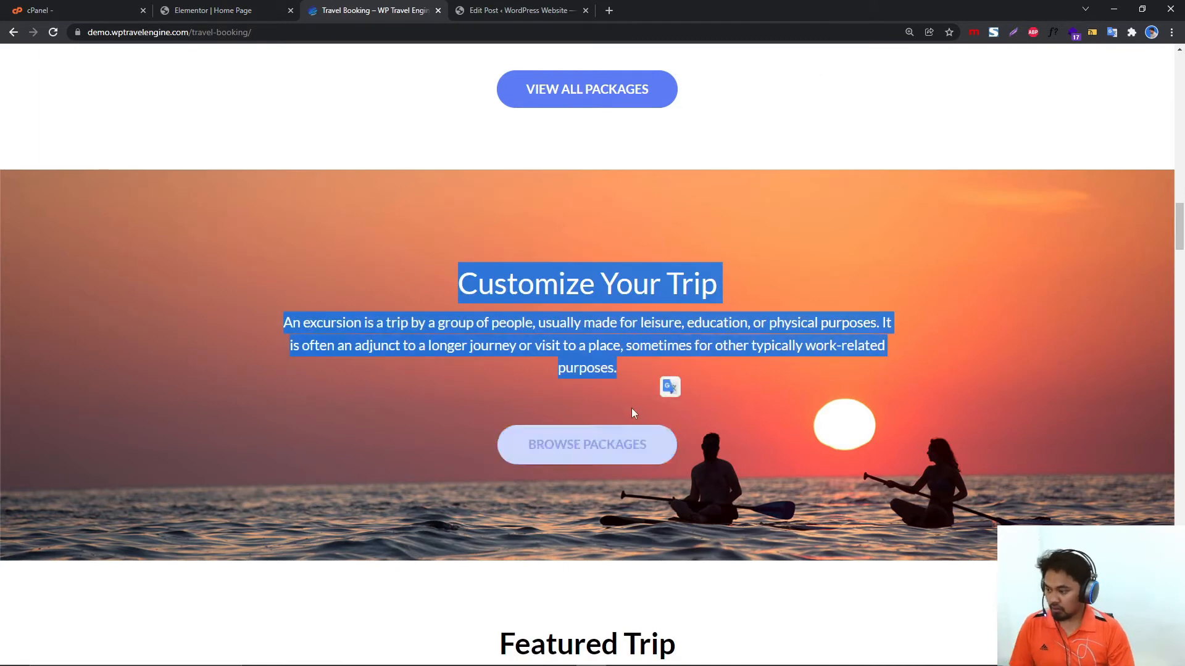
left_click(483, 8)
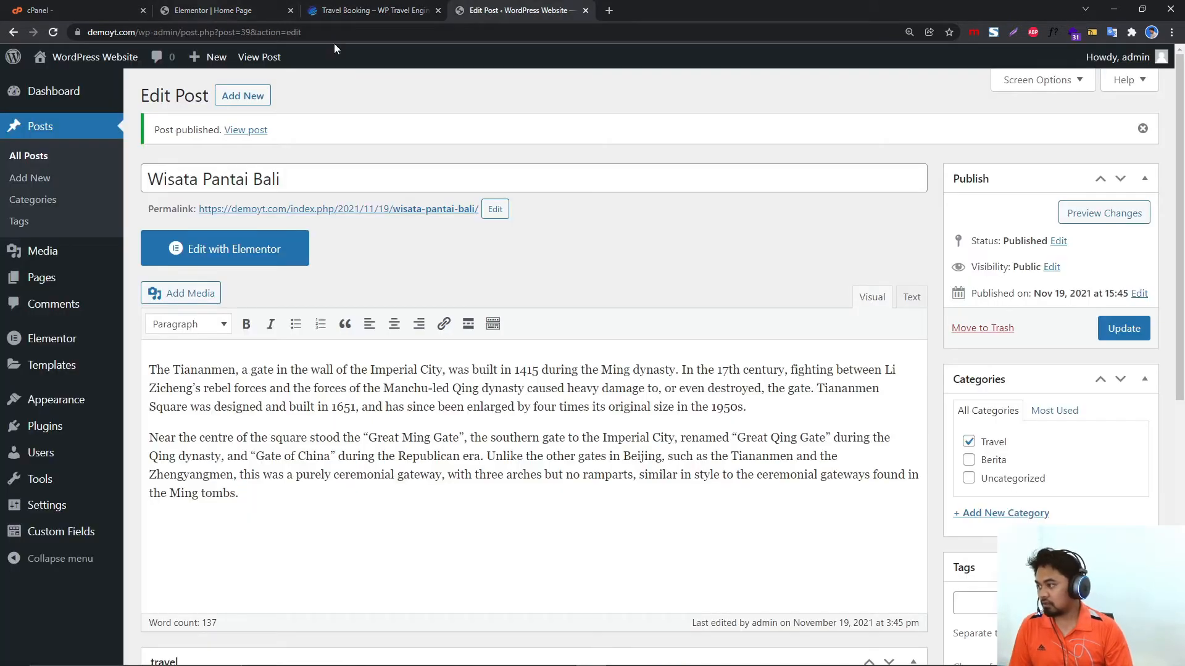
left_click(247, 10)
scroll(432, 389, "down", 2)
scroll(600, 452, "down", 1)
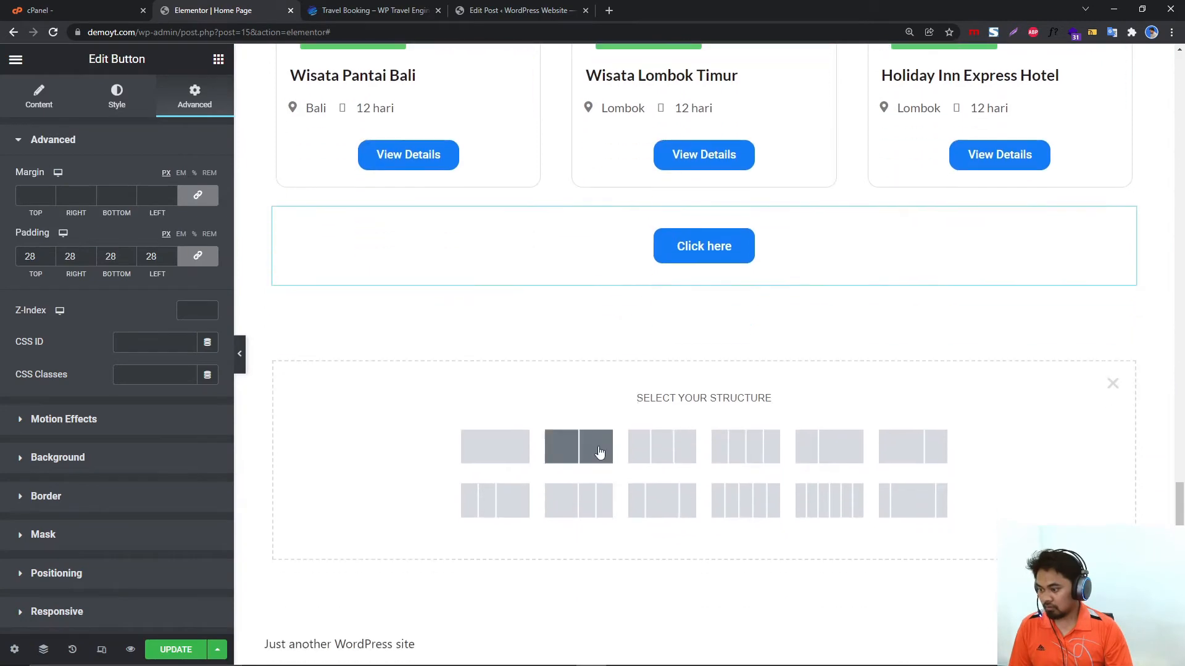
left_click(507, 457)
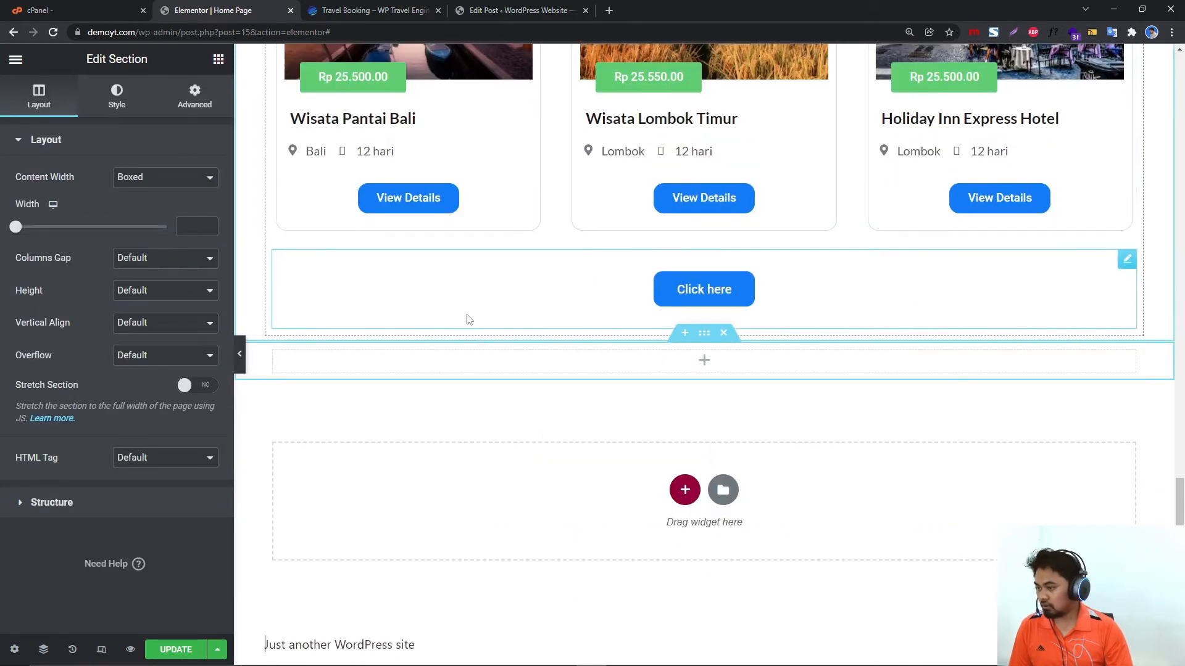
Copy the Popular Packages heading and paste it into the empty new section.
scroll(799, 370, "up", 5)
right_click(875, 169)
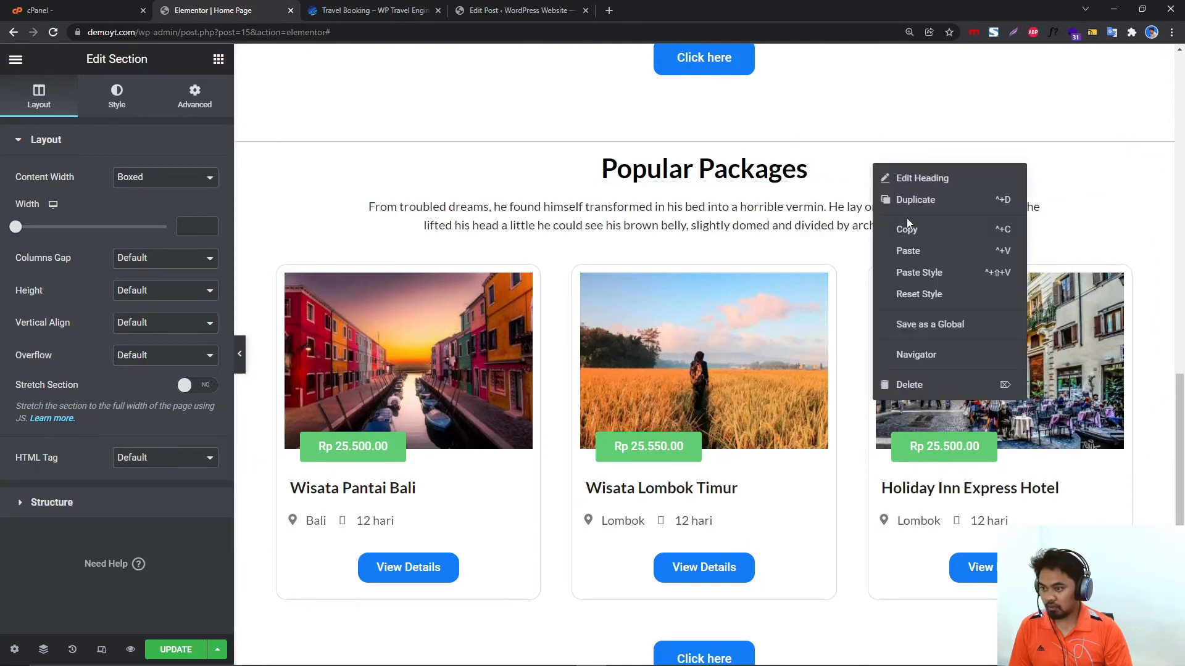
left_click(907, 229)
scroll(802, 370, "down", 5)
right_click(807, 369)
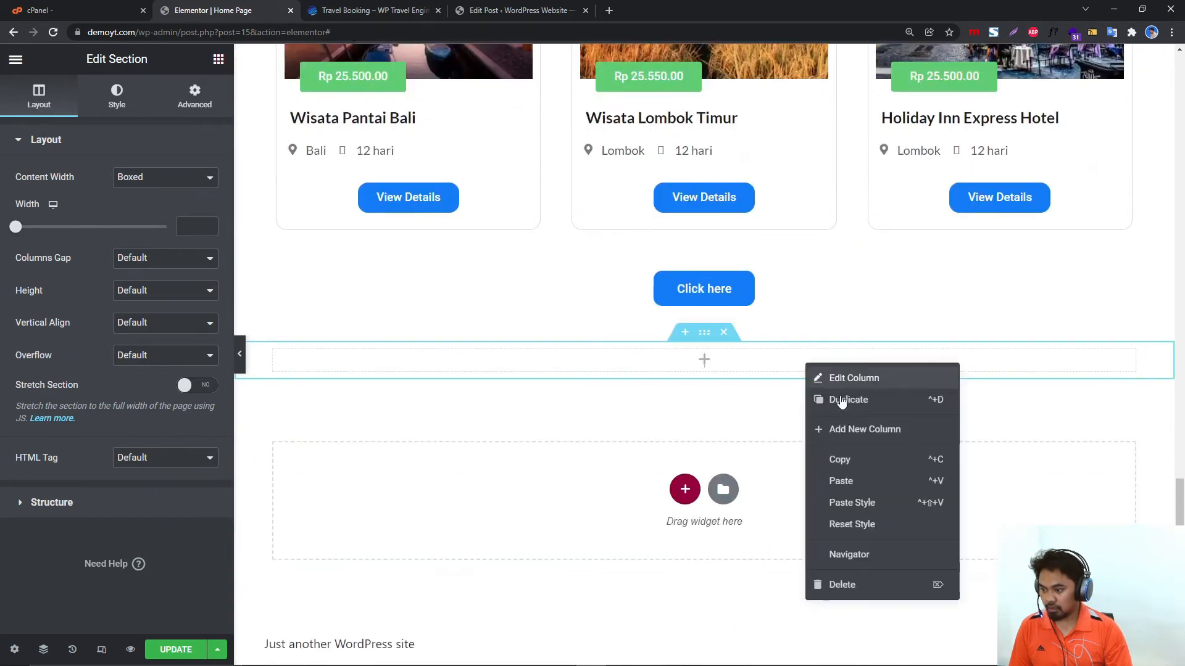
left_click(855, 482)
Copy the Popular Packages description text and paste it under the heading in the new section.
scroll(827, 475, "up", 4)
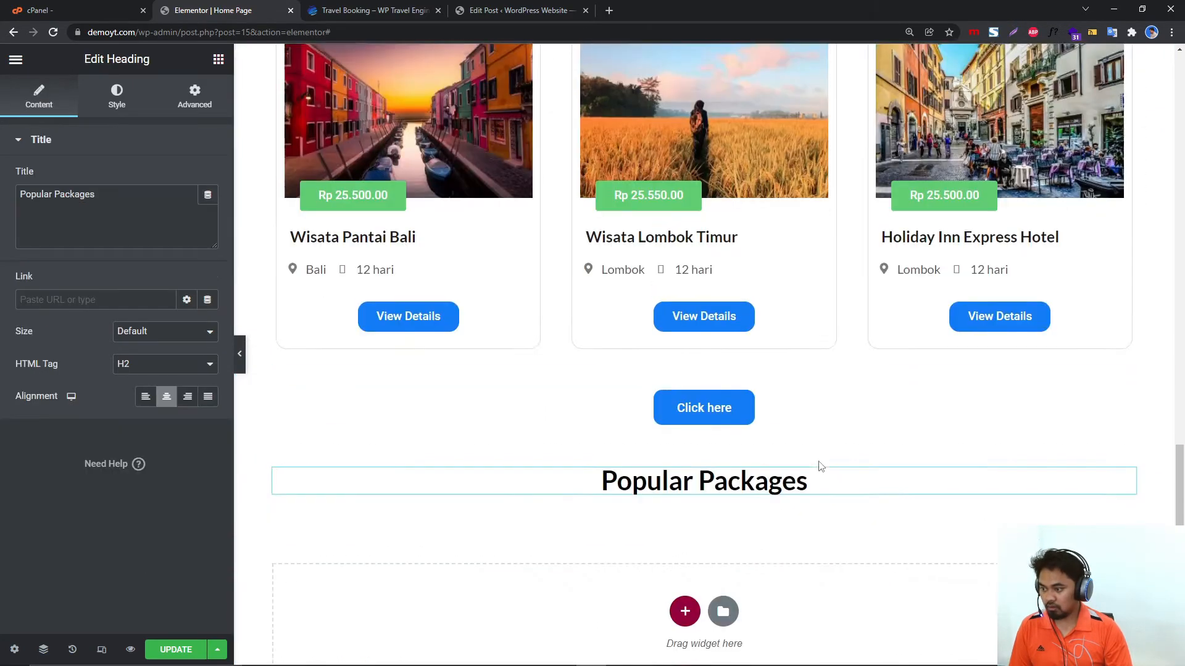
right_click(760, 157)
left_click(812, 229)
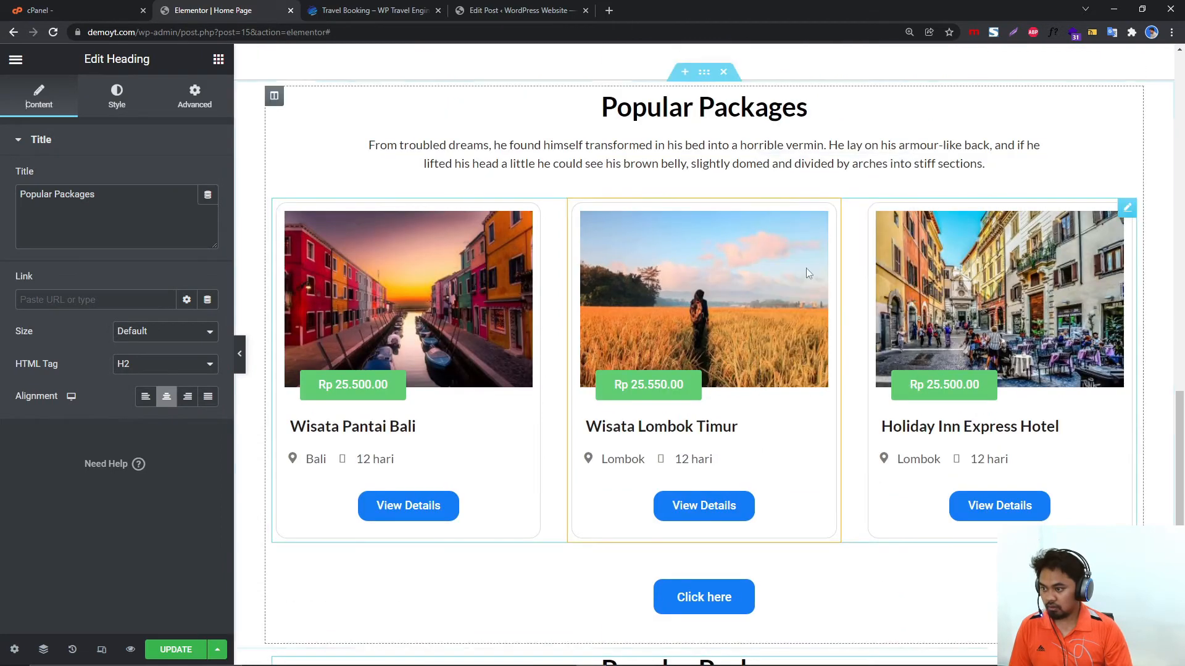
scroll(806, 270, "down", 4)
right_click(834, 426)
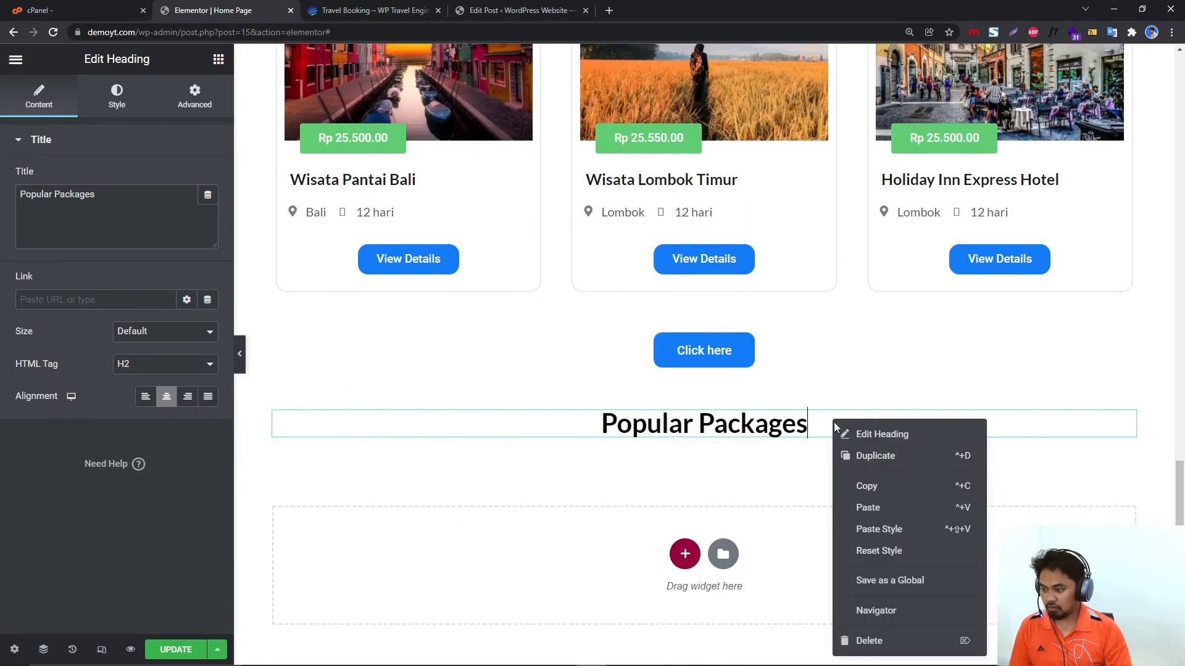
left_click(874, 512)
Compare with the reference banner, and paste a copy of the "Click here" button below the new section's description.
left_click(392, 6)
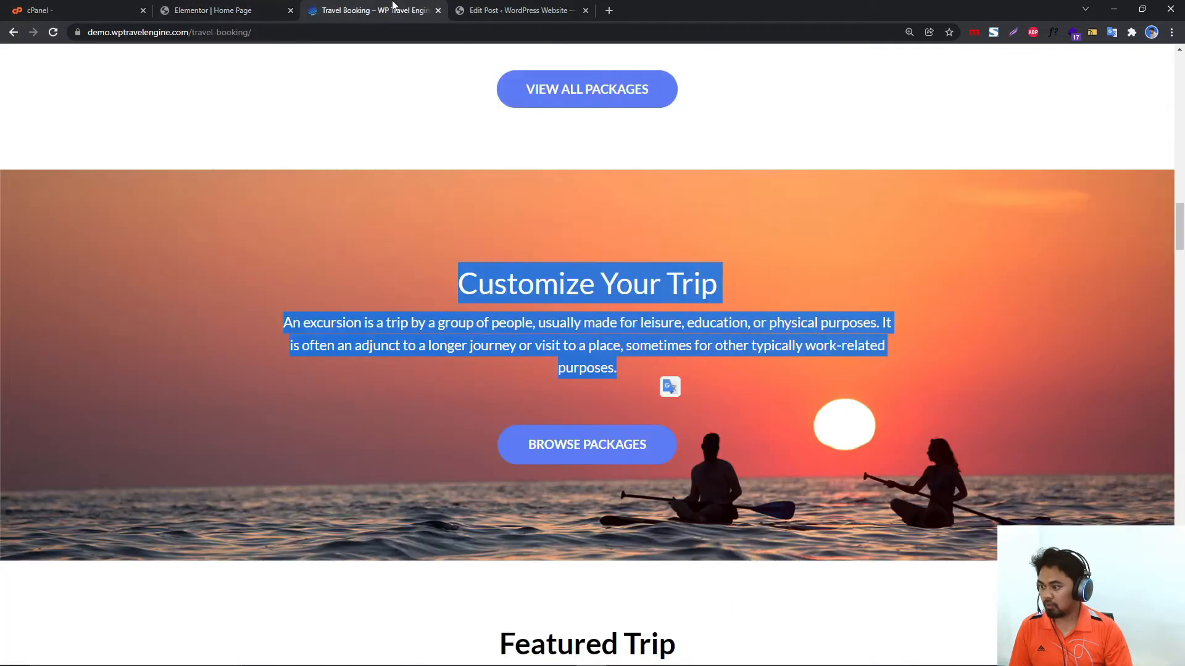
left_click(224, 6)
right_click(875, 347)
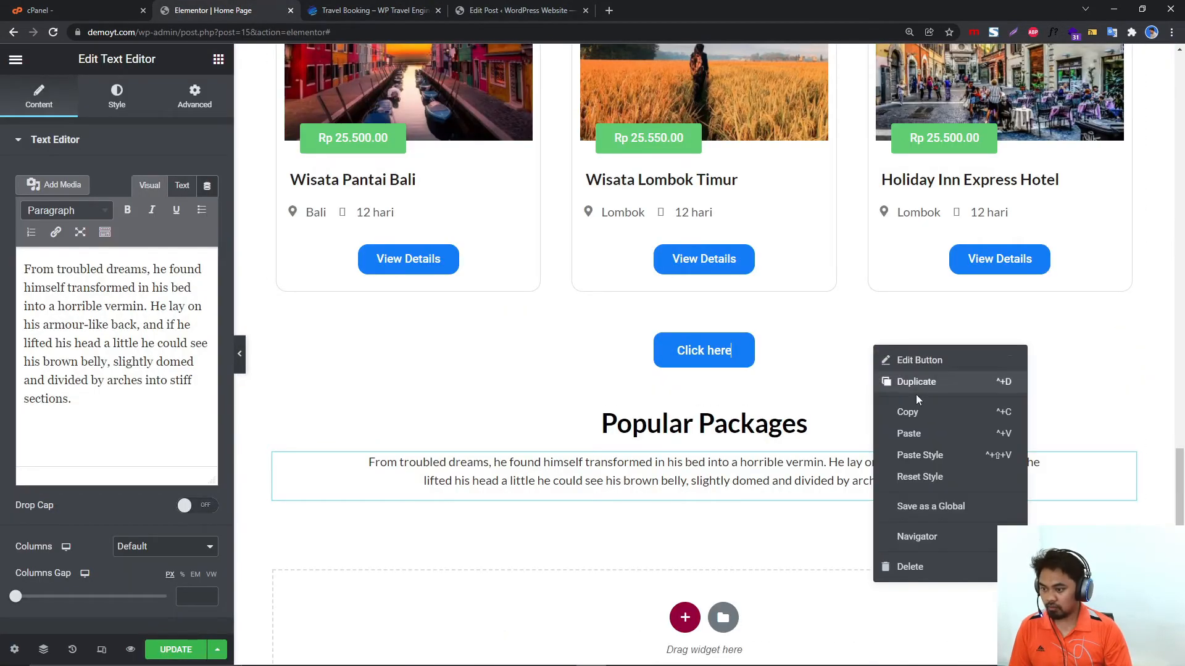
left_click(921, 417)
scroll(921, 417, "down", 2)
right_click(1019, 365)
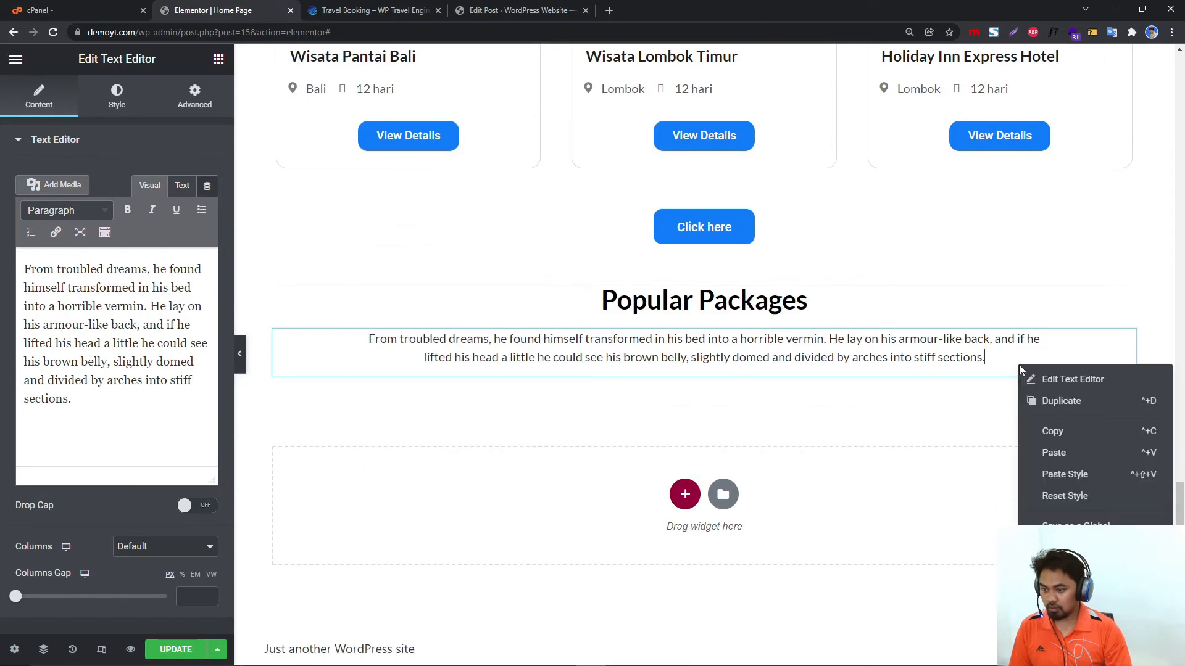
left_click(1051, 454)
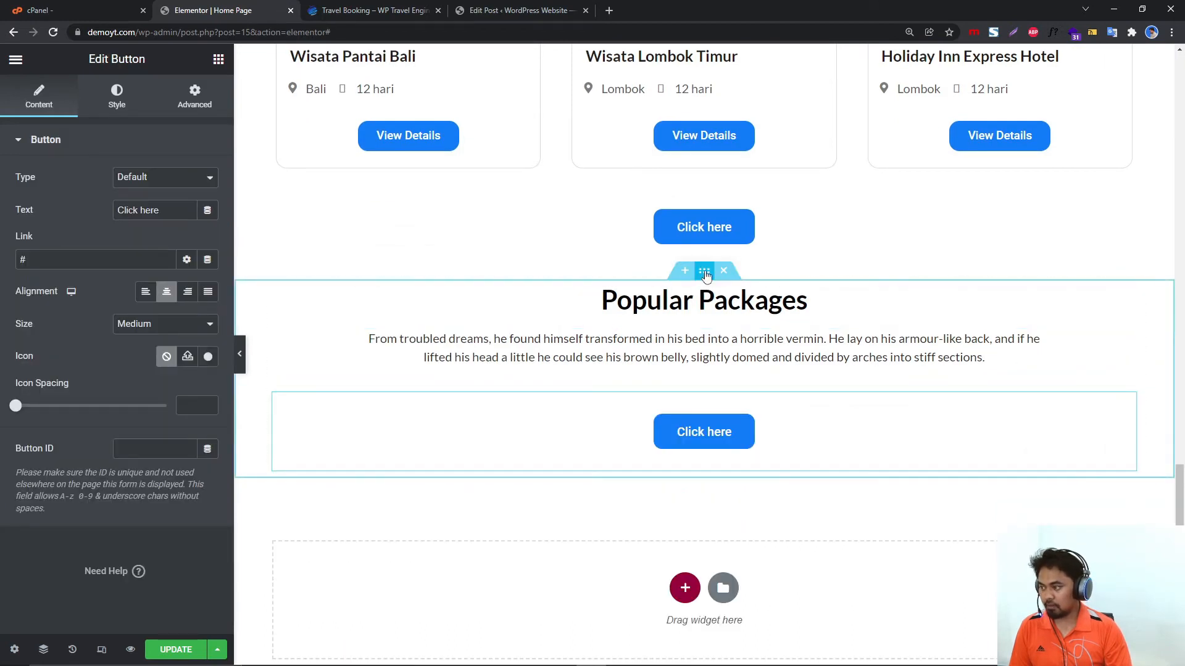
Give the new section a minimum height of 422 px.
left_click(704, 271)
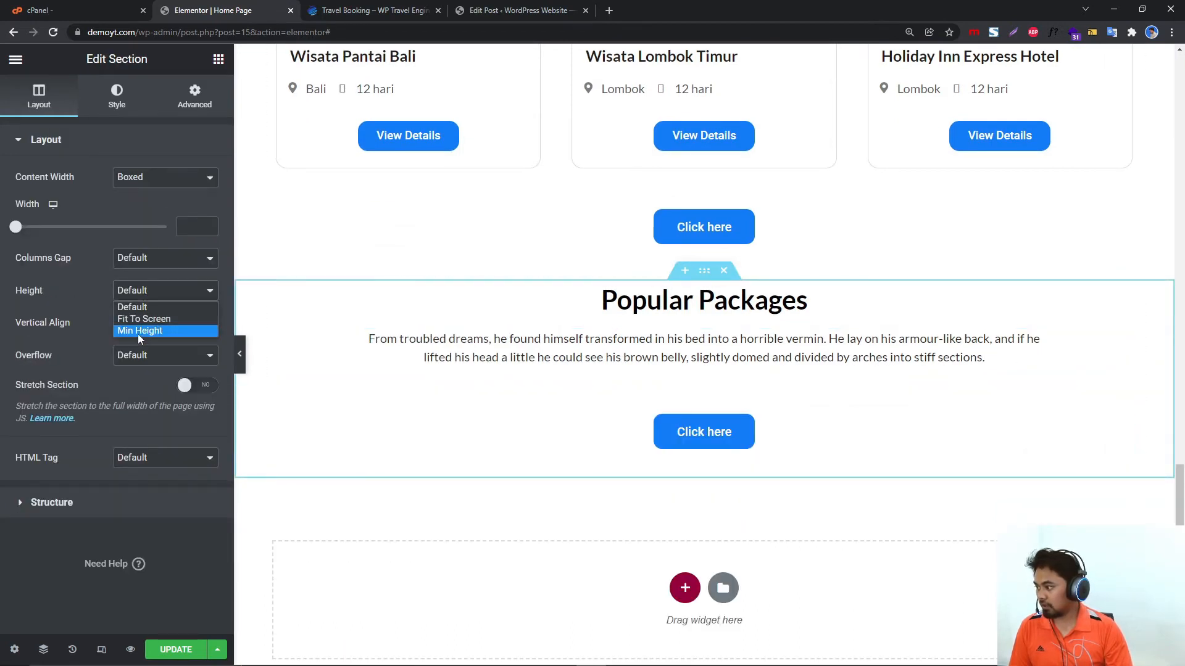
left_click(138, 330)
left_click_drag(58, 340, 57, 343)
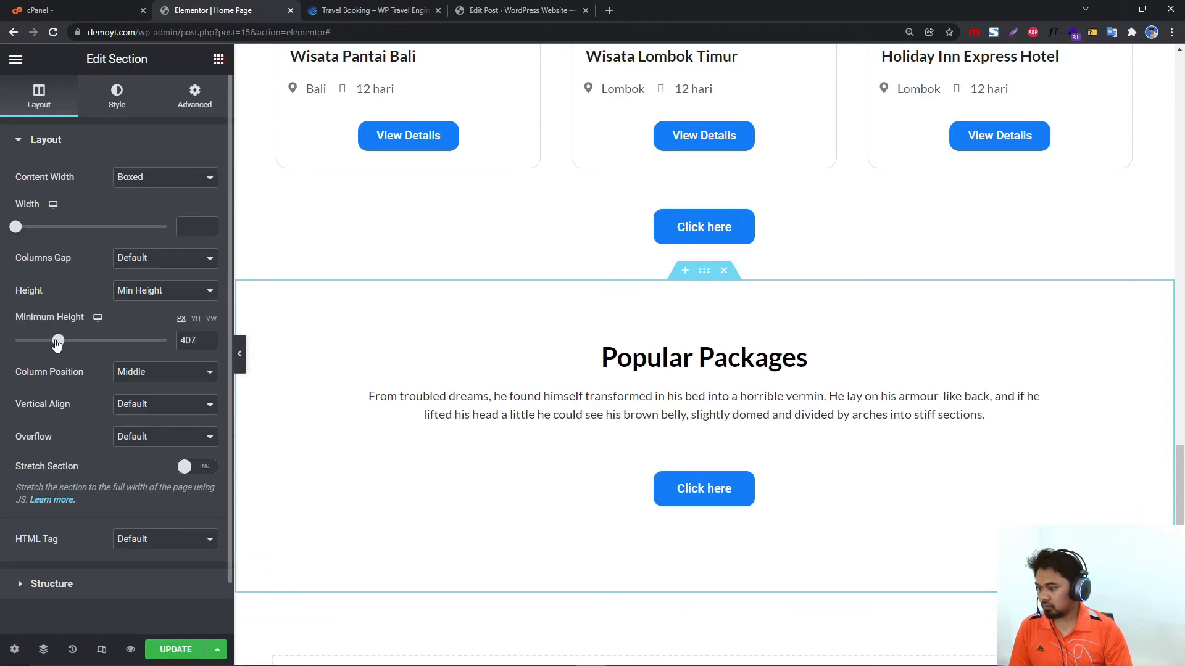
Inspect the reference site's Customize Your Trip banner element to locate the source of its background image.
left_click(518, 10)
left_click(370, 9)
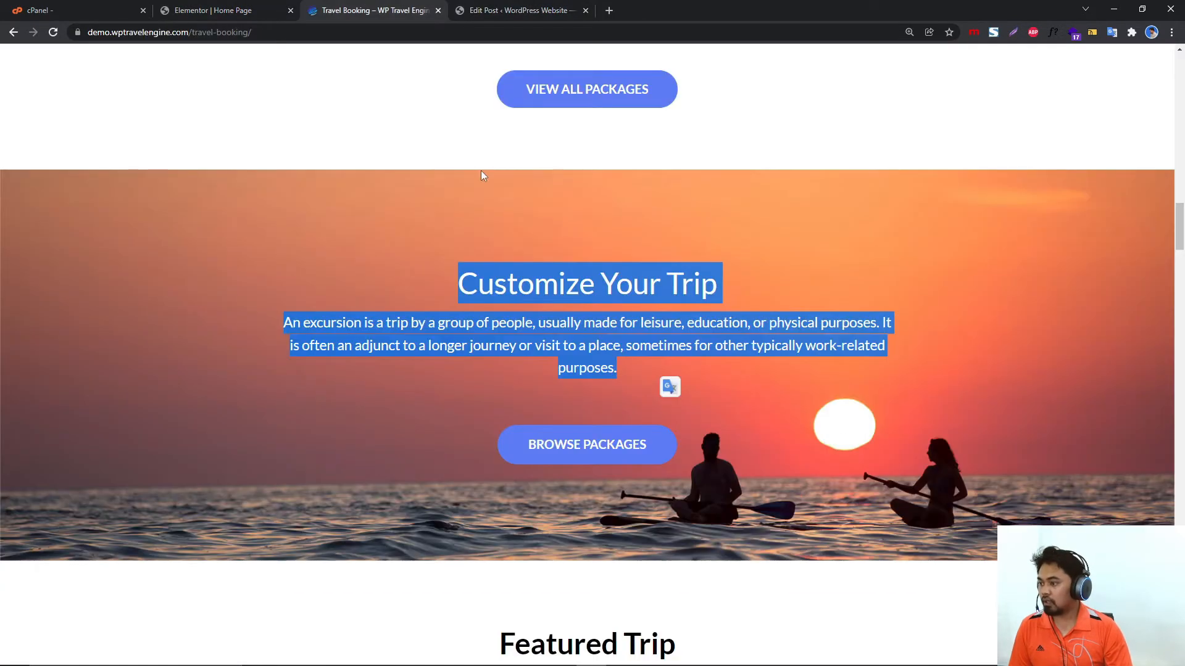
right_click(893, 206)
left_click(955, 299)
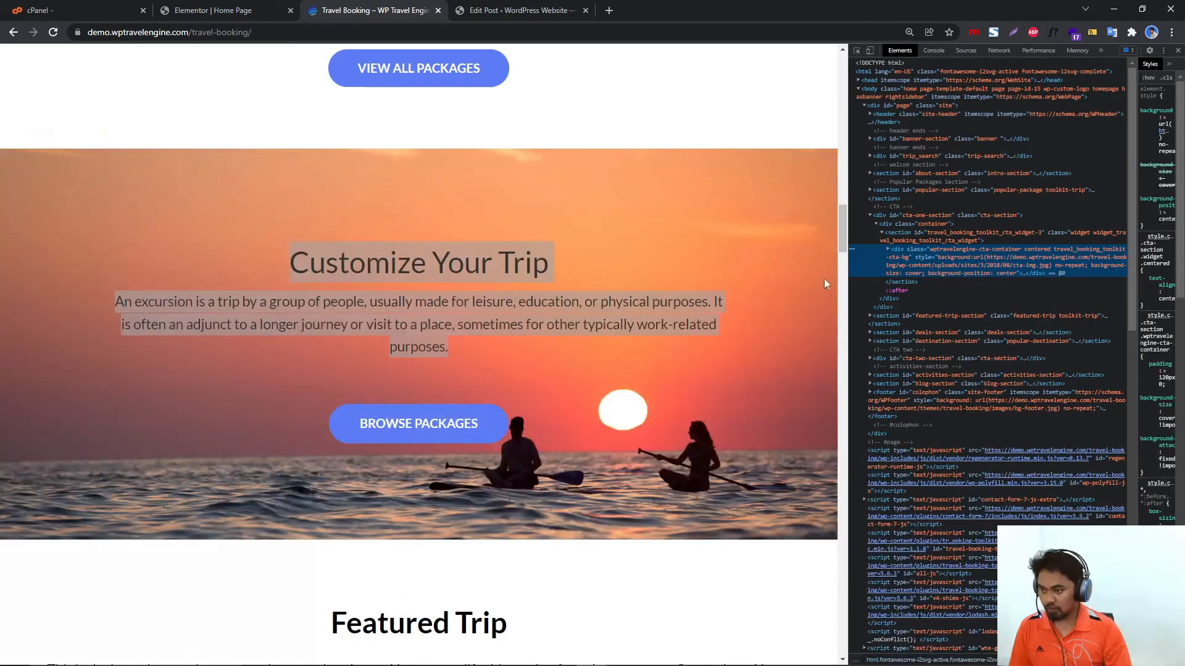
right_click(806, 244)
right_click(723, 243)
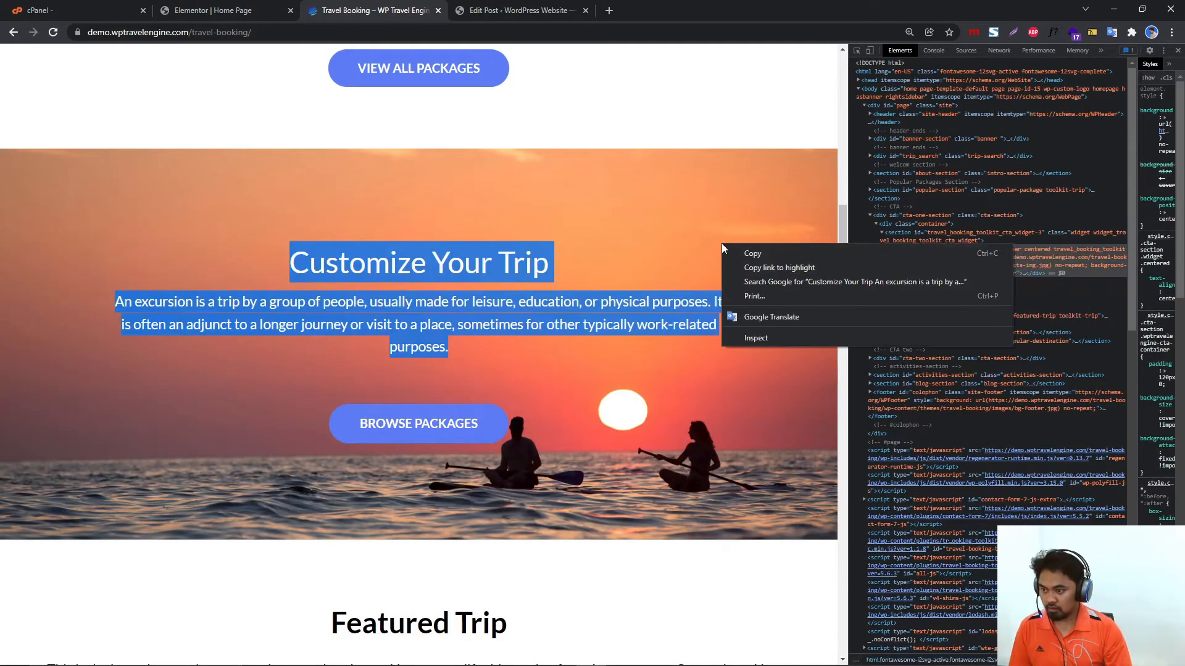
left_click(764, 180)
right_click(763, 180)
left_click(802, 376)
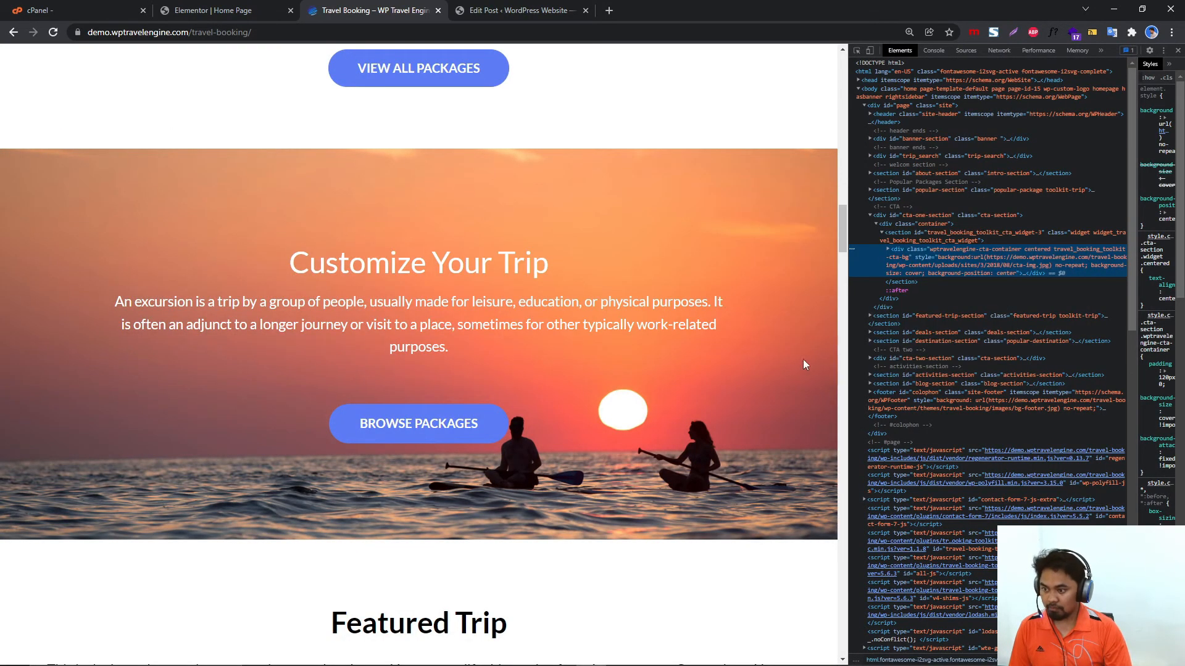
left_click(888, 250)
left_click(887, 249)
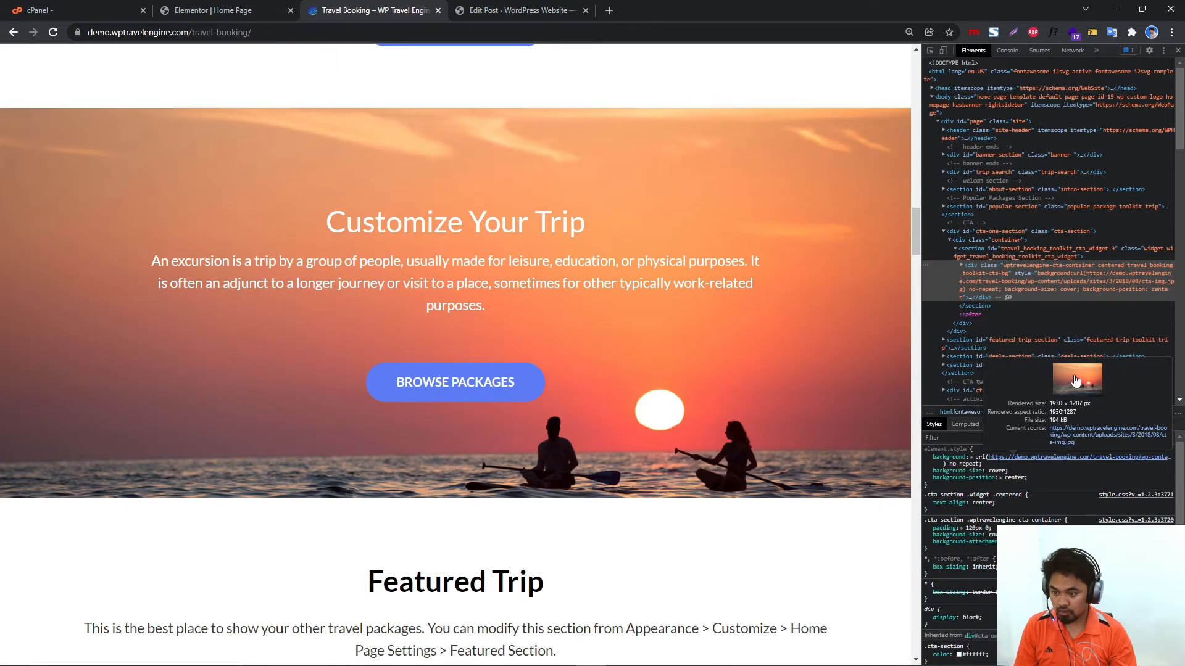
Open the banner's background image cta-img.jpg on its own and save it to the computer.
left_click(1105, 432)
right_click(511, 185)
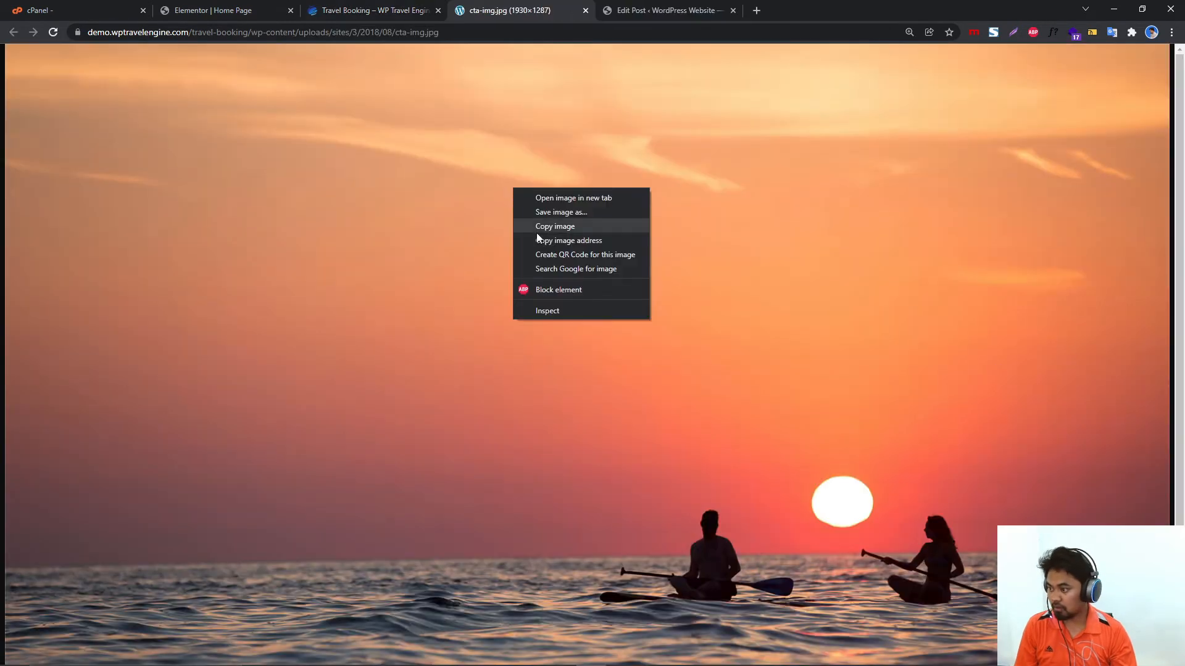
left_click(560, 214)
left_click(701, 454)
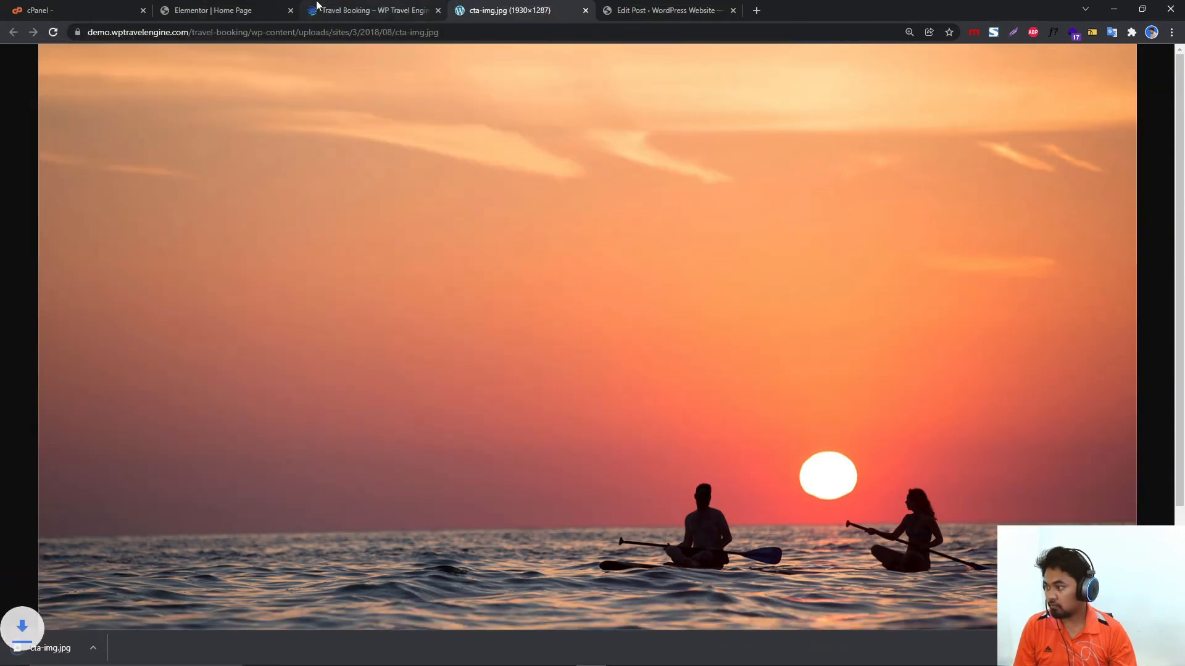
Upload cta-img.jpg to the Home Page's media library and set it as the new section's classic background image.
left_click(272, 9)
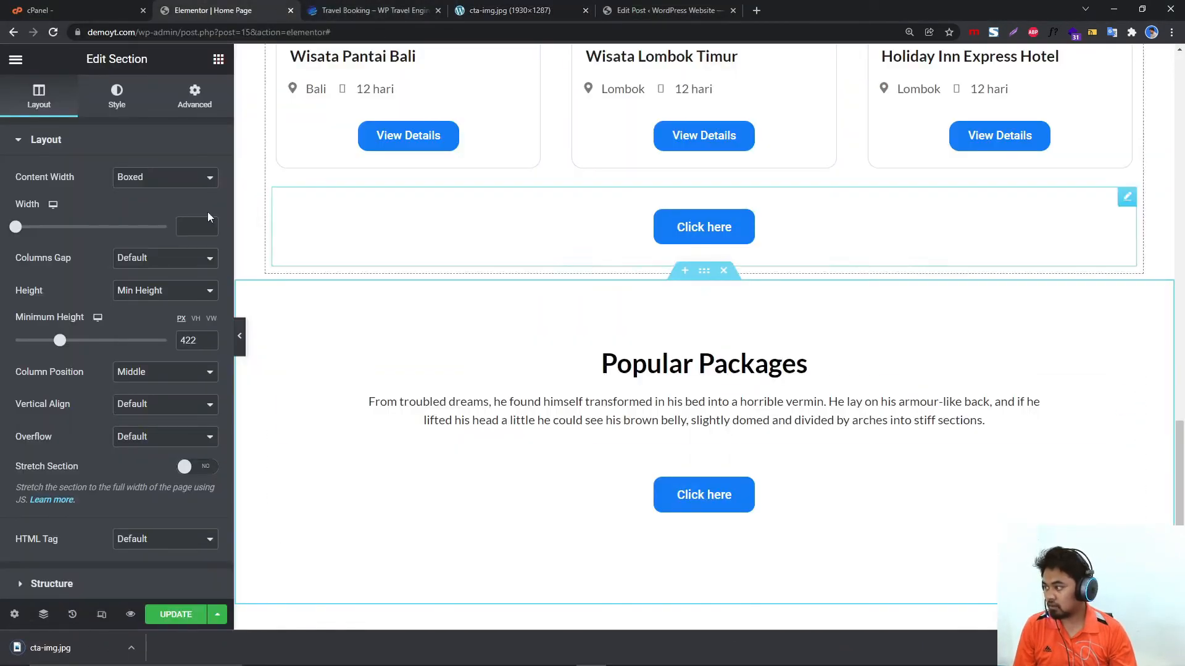
left_click(114, 96)
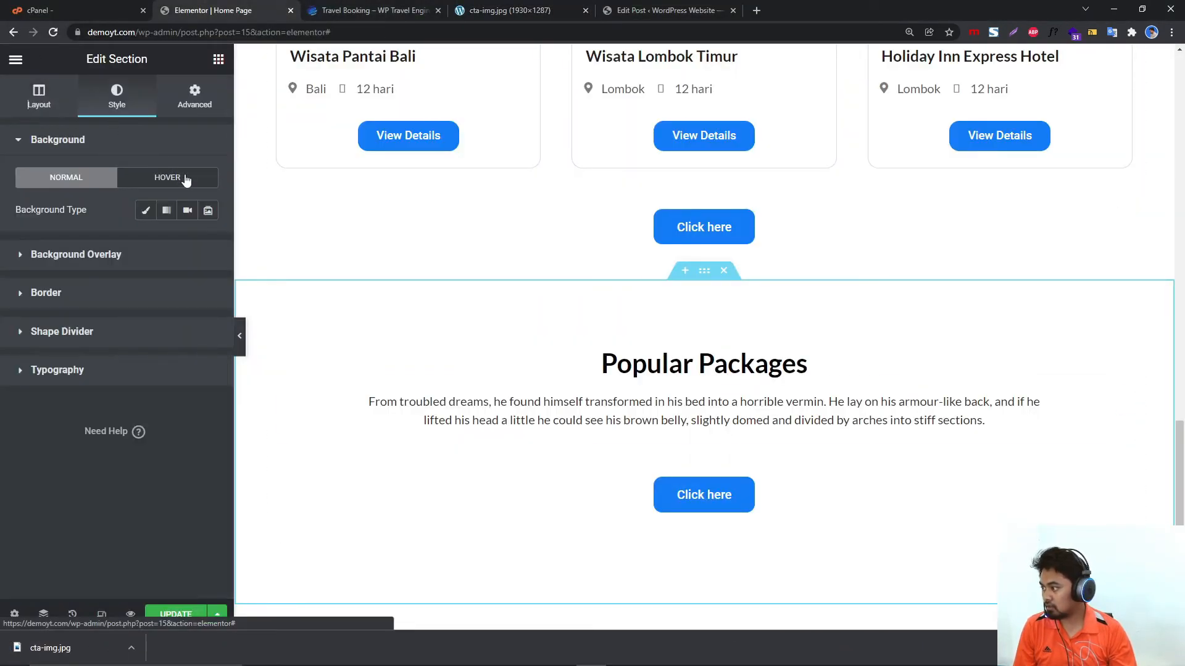
left_click(147, 212)
left_click(187, 312)
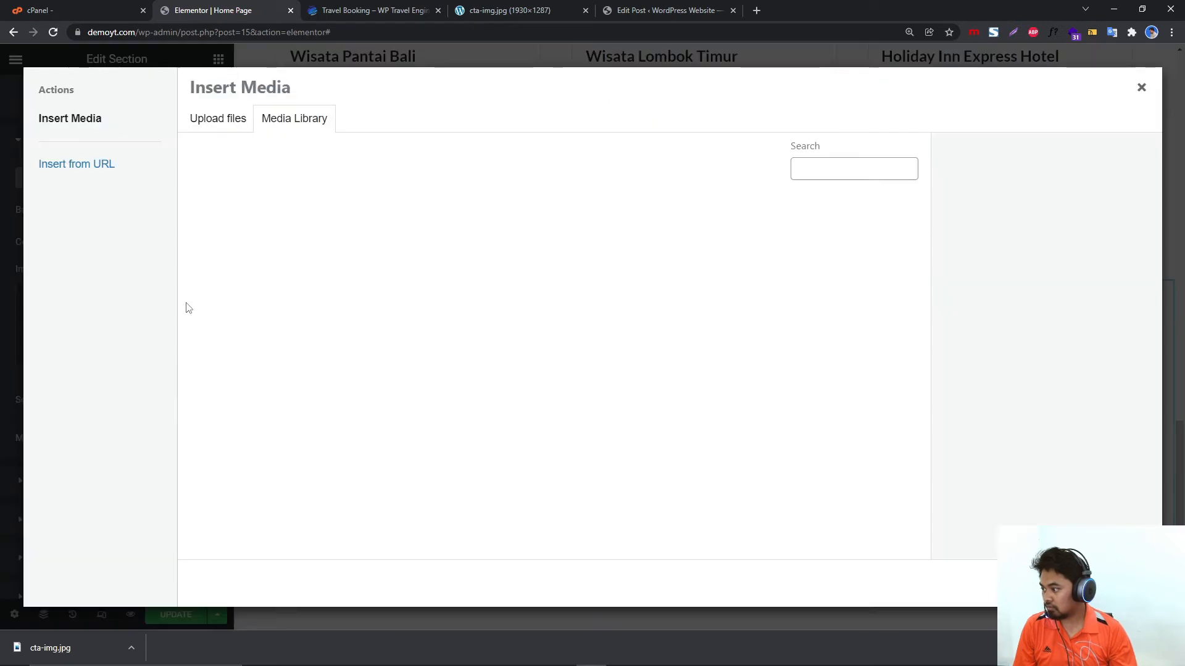
left_click_drag(50, 648, 309, 345)
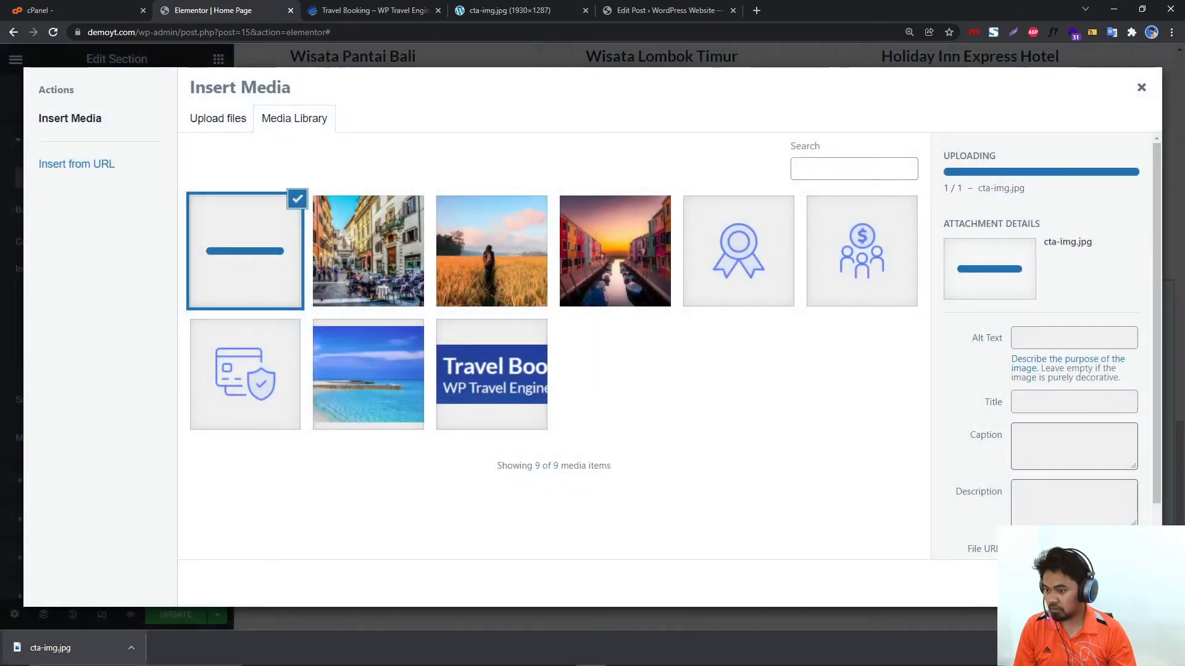
left_click(1102, 583)
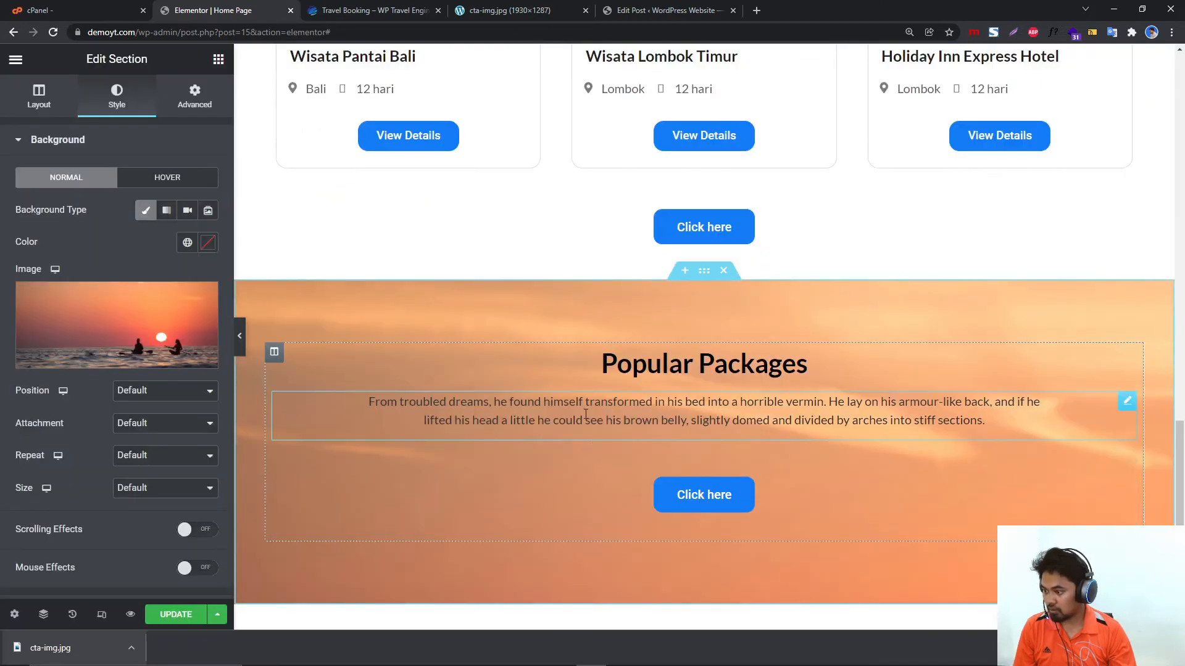
Try the Center Center position for the banner section's background image and return it to Default.
scroll(586, 414, "down", 3)
left_click(148, 390)
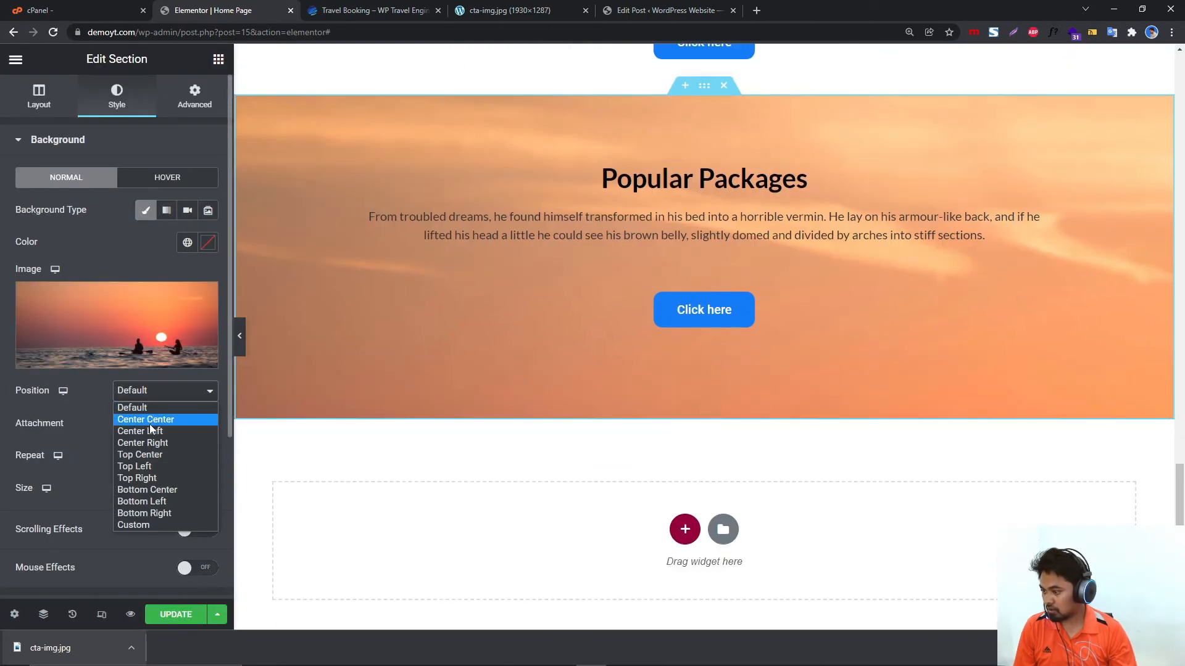
left_click(150, 422)
left_click(149, 398)
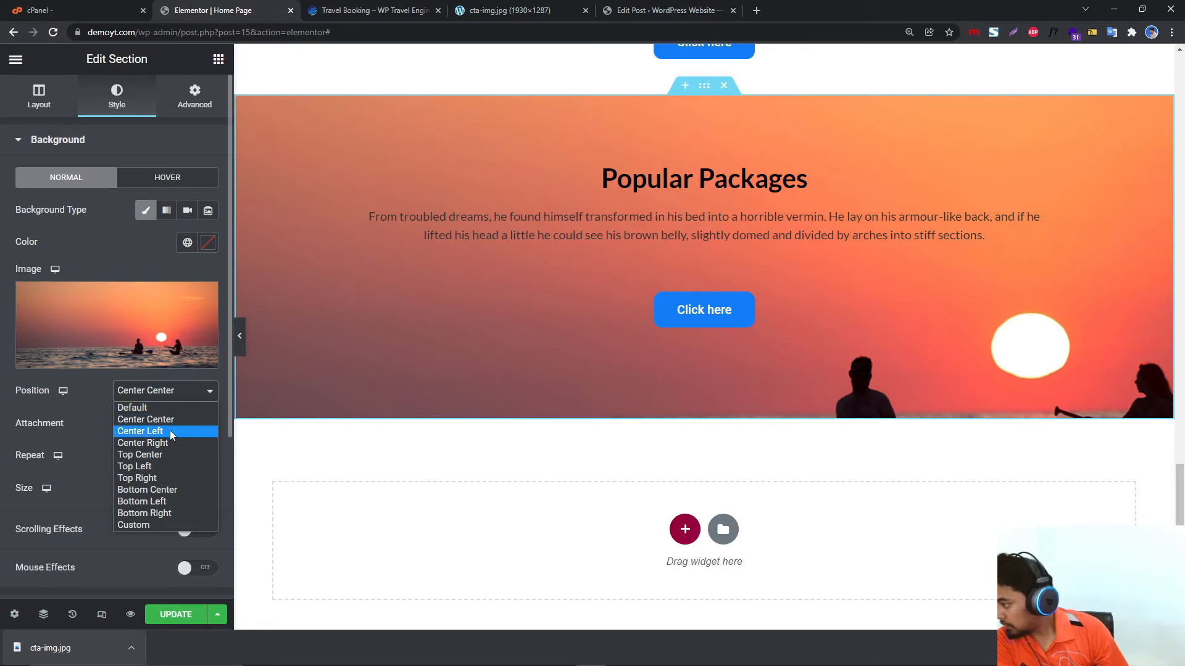
left_click(142, 408)
left_click(140, 398)
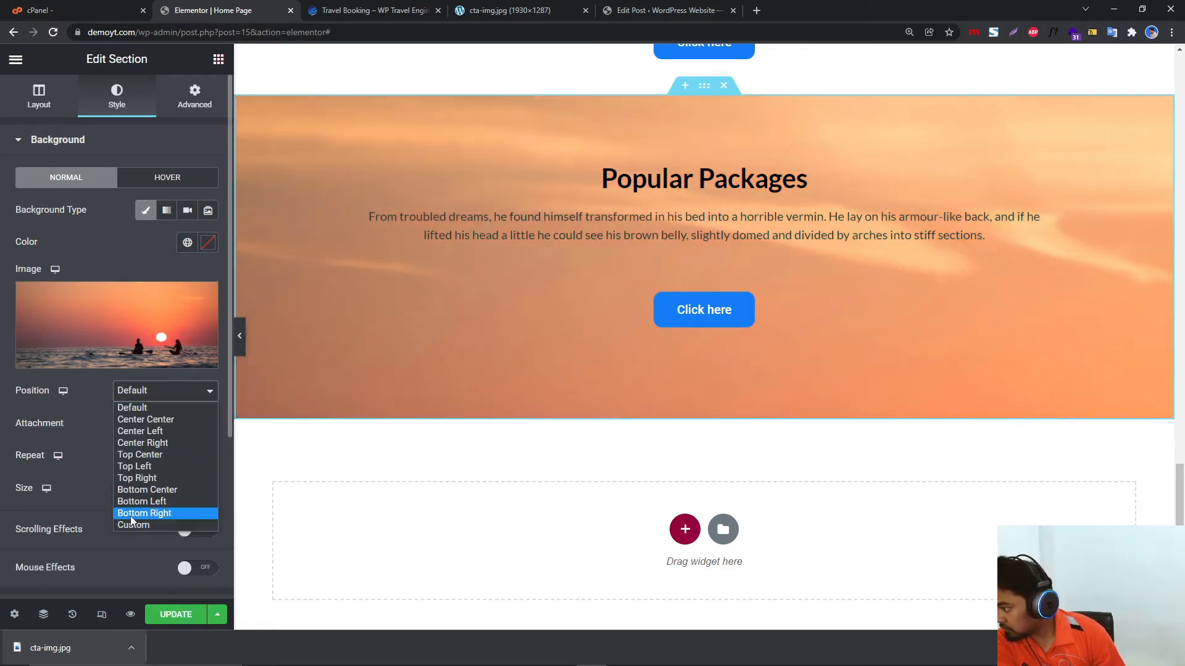
key("Escape")
Try the Cover, Auto and Contain sizes for the banner section's background image.
left_click(146, 492)
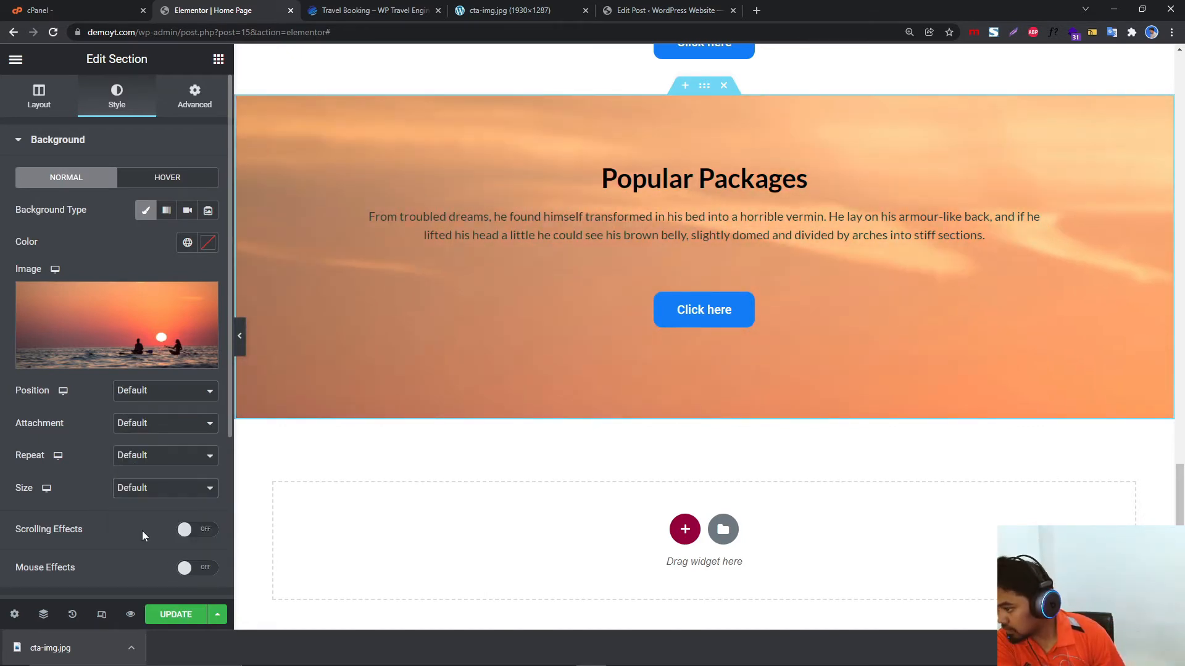
left_click(149, 497)
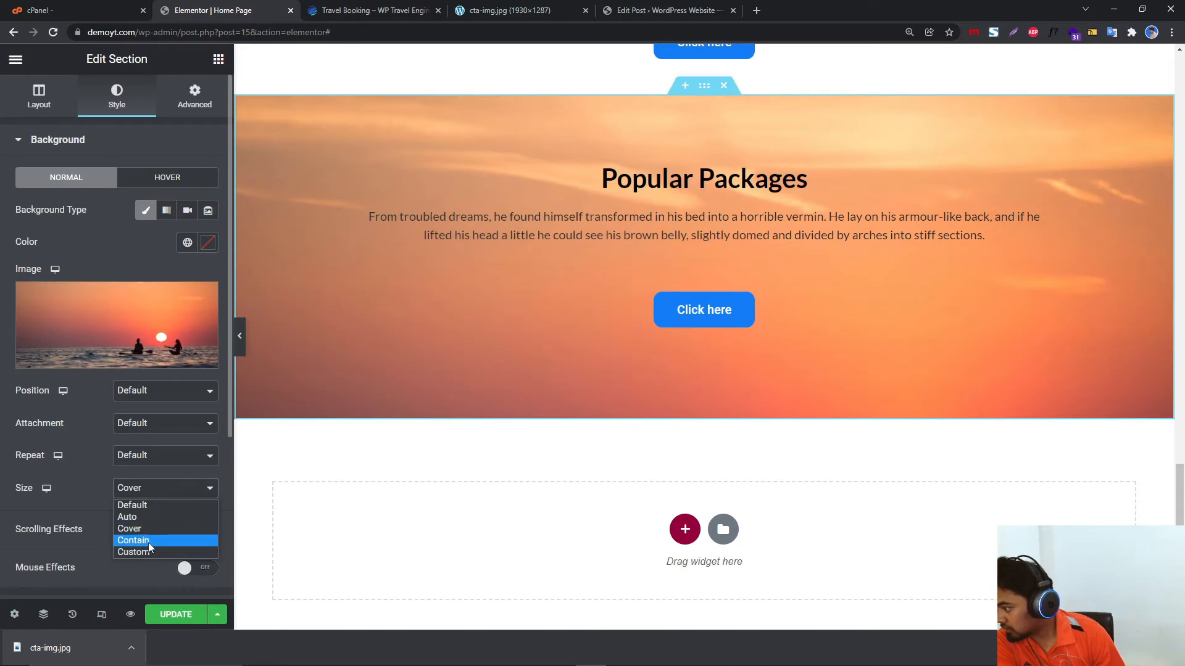
left_click(145, 518)
left_click(148, 489)
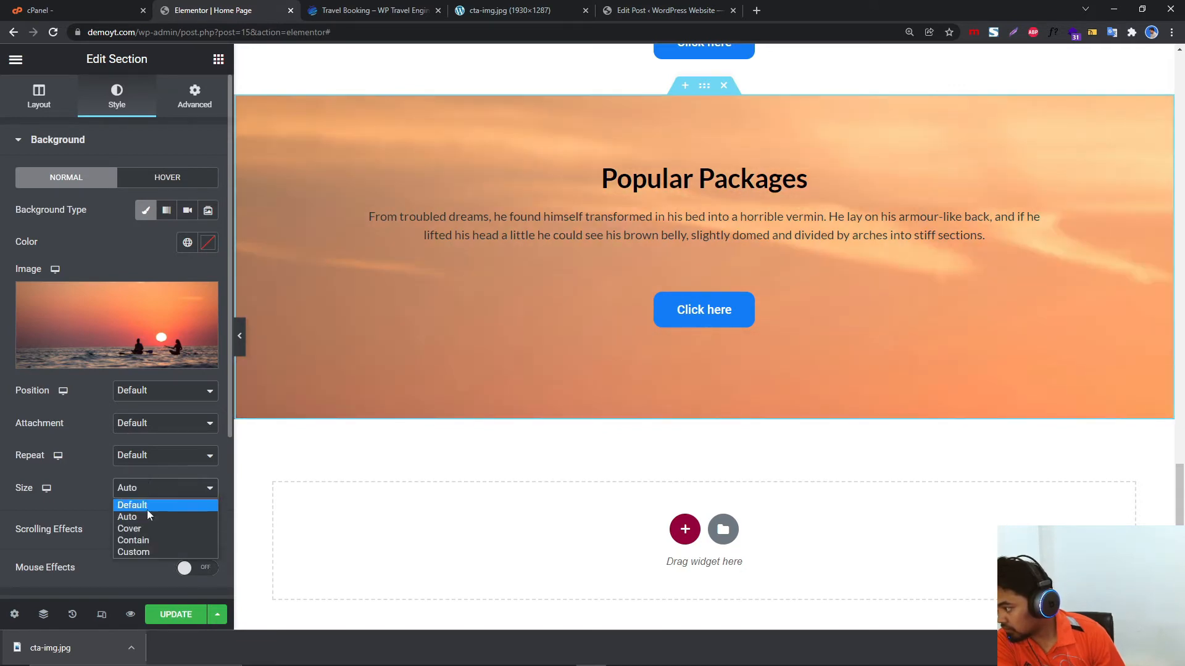
left_click(145, 538)
left_click(148, 490)
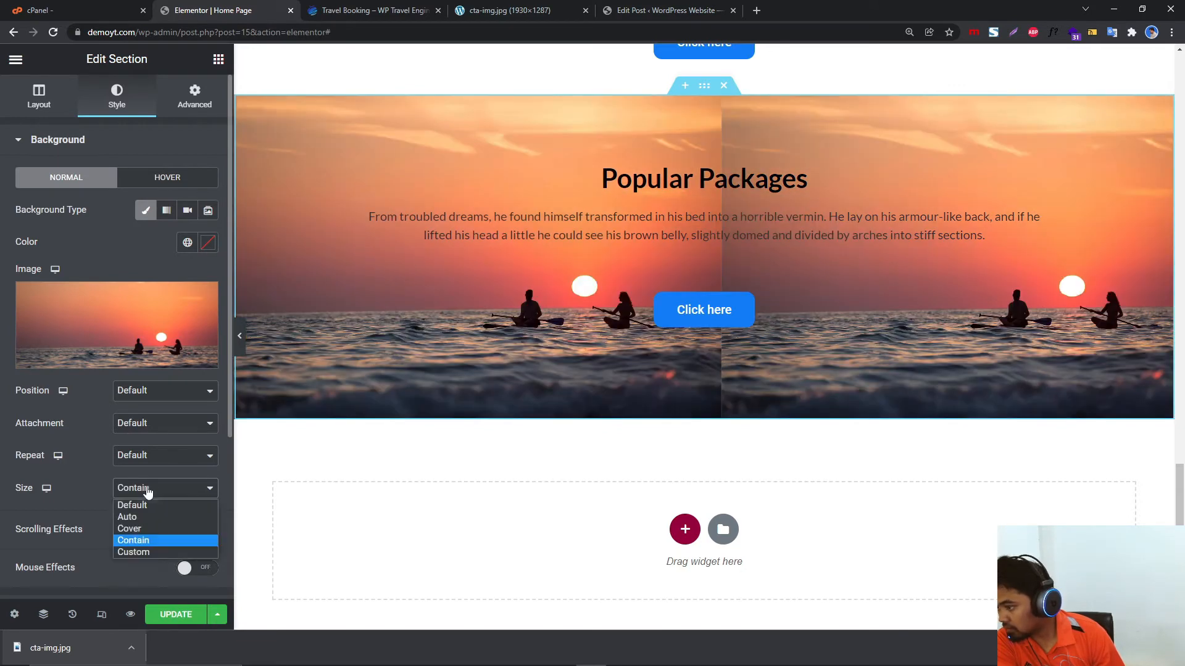
Set the banner's background image to No-repeat with its size at Cover.
left_click(142, 455)
left_click(143, 456)
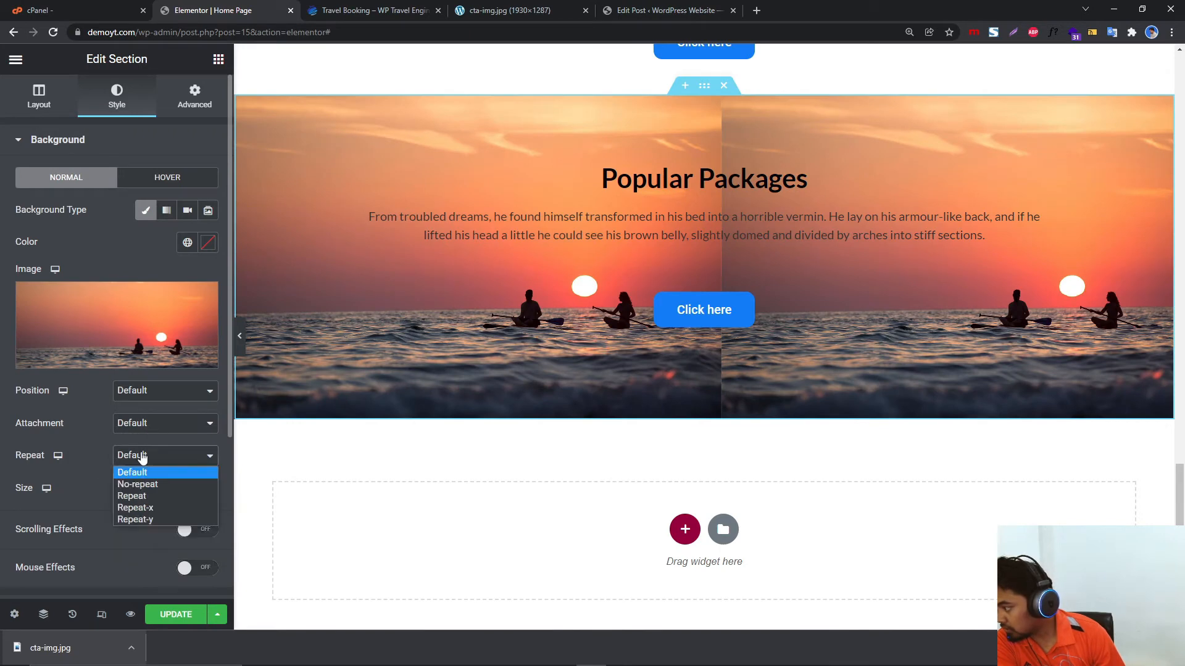
left_click(149, 485)
left_click(150, 493)
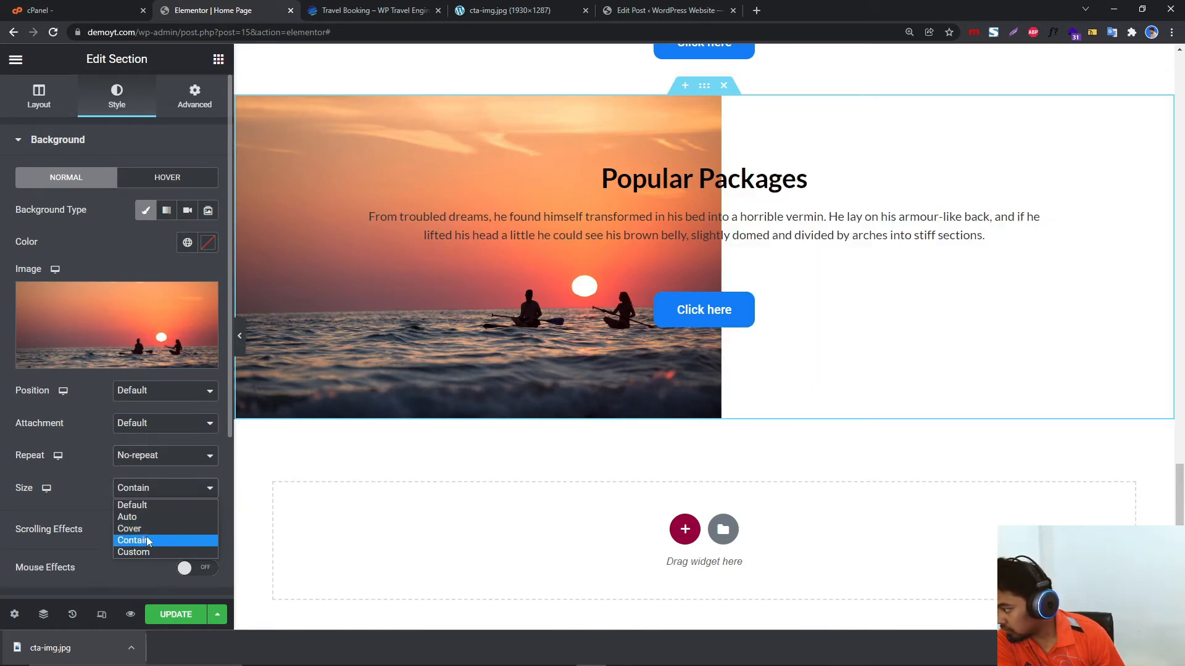
left_click(140, 529)
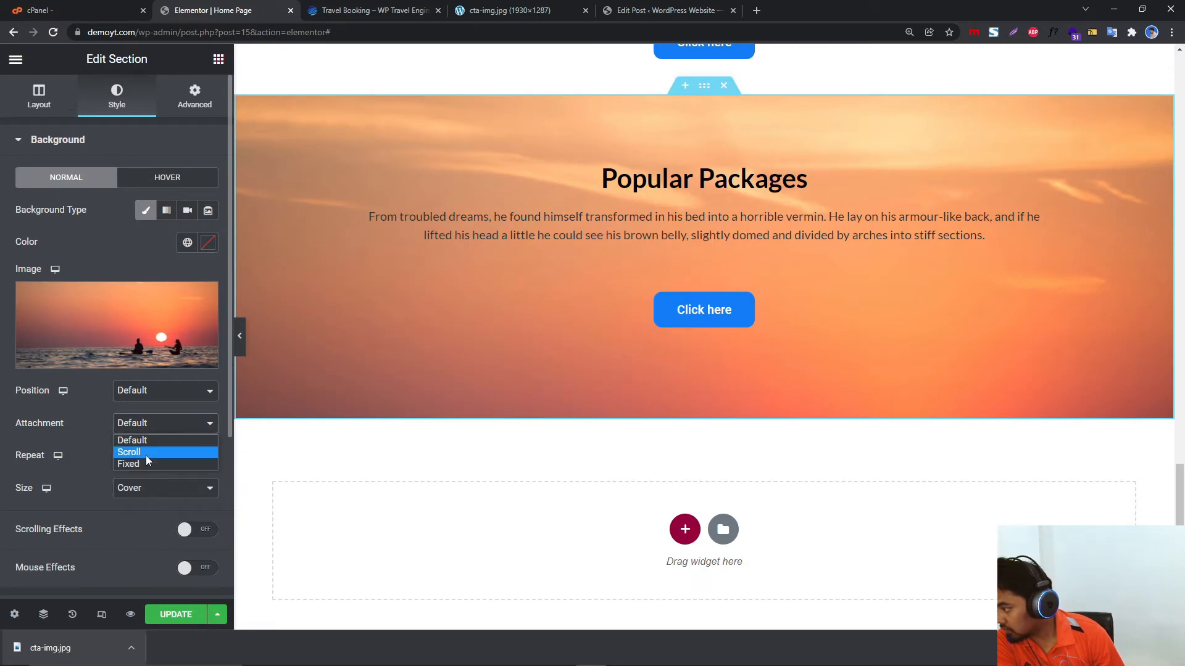
Set the banner background's attachment to Fixed and check how the image behaves while the page scrolls.
left_click(146, 465)
scroll(470, 418, "up", 3)
scroll(470, 418, "down", 1)
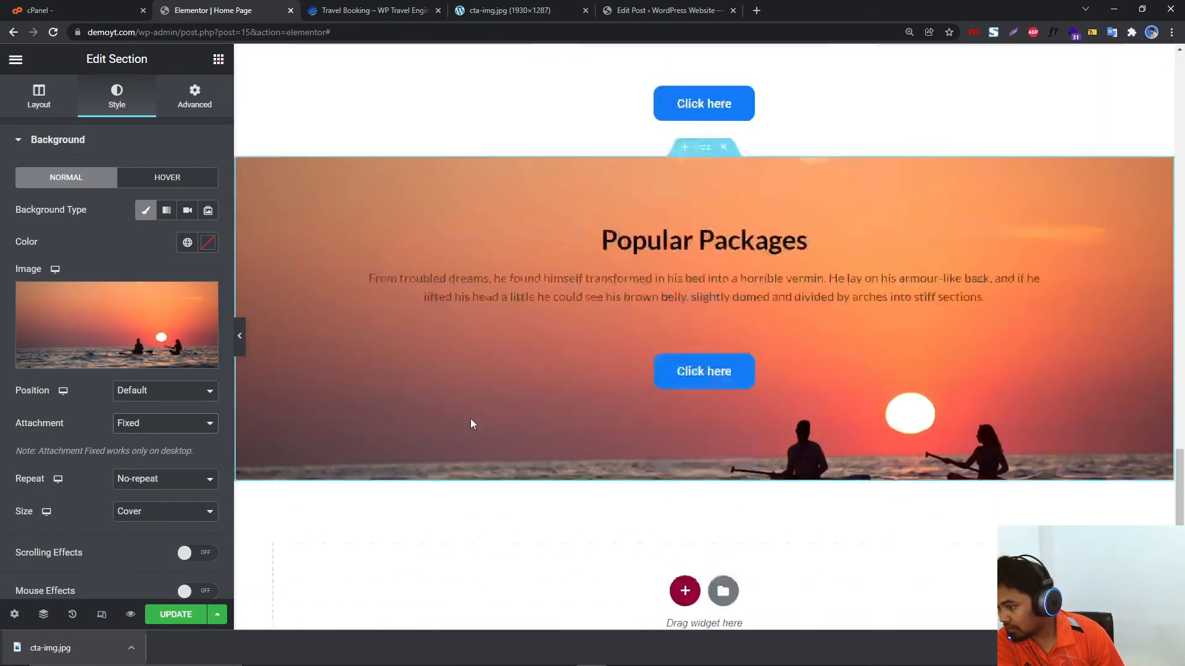
scroll(470, 418, "up", 1)
scroll(470, 418, "down", 1)
scroll(470, 418, "up", 1)
Change the text colour of the banner's description paragraph to white.
left_click(538, 346)
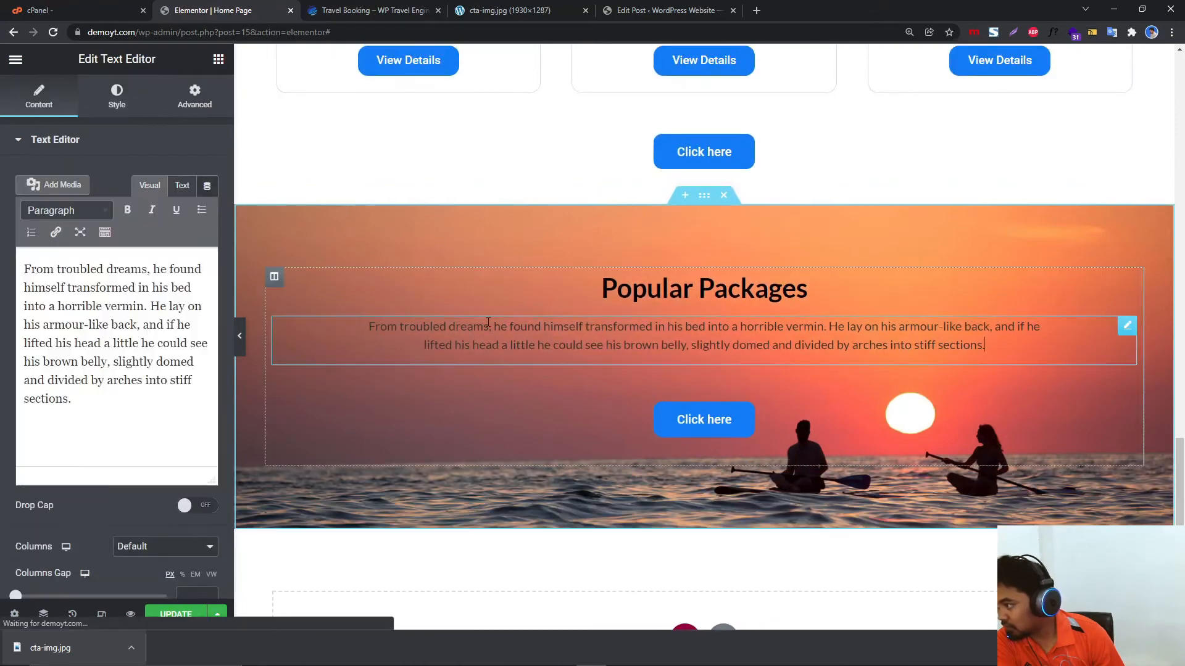
left_click(117, 97)
left_click(210, 219)
left_click_drag(112, 324, 2, 257)
Change the banner heading's text colour to near-white #FCFCFC and preview the banner at full page width.
left_click(691, 290)
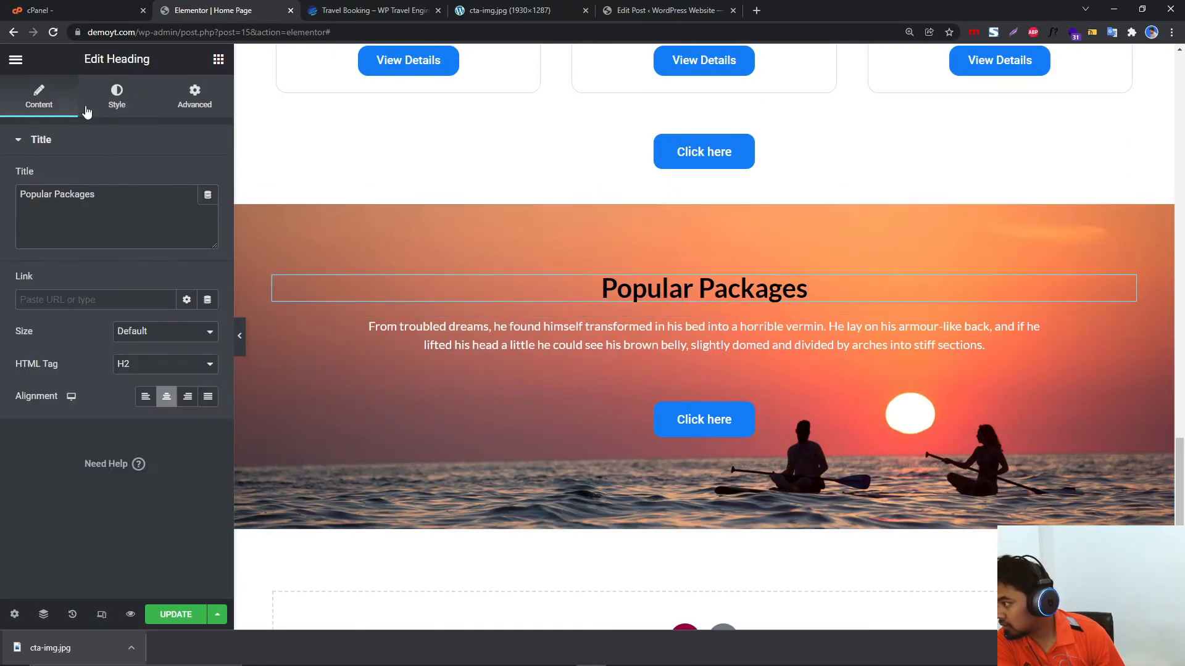
left_click(117, 97)
left_click(208, 177)
left_click_drag(44, 238, 1, 239)
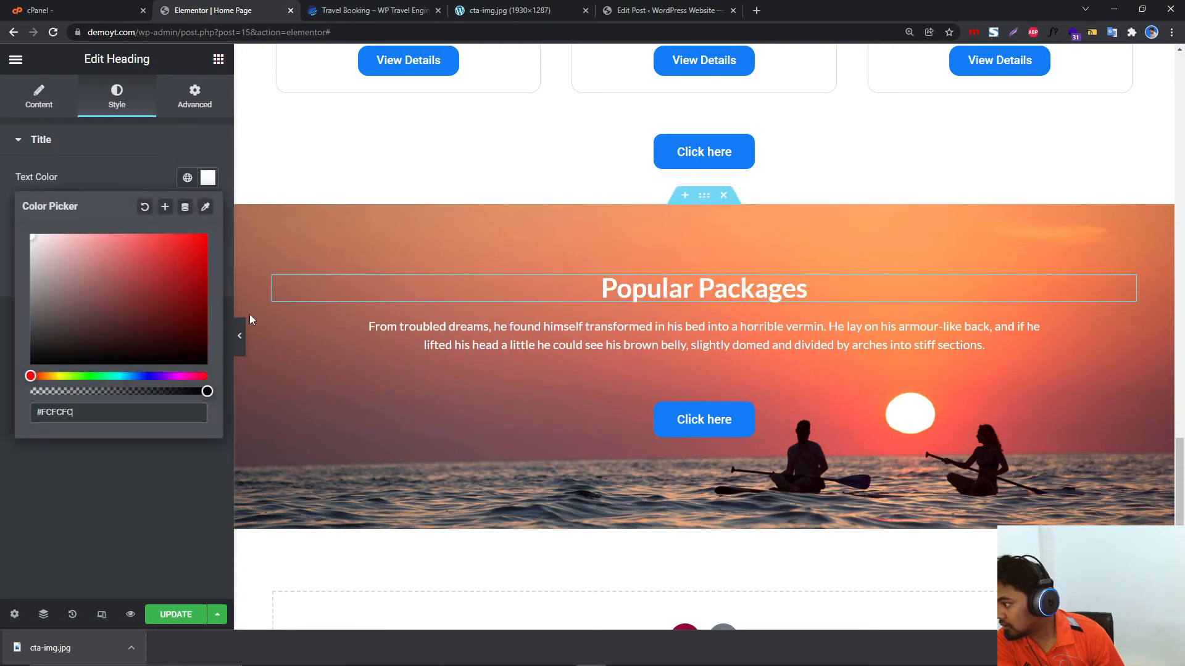
left_click(234, 336)
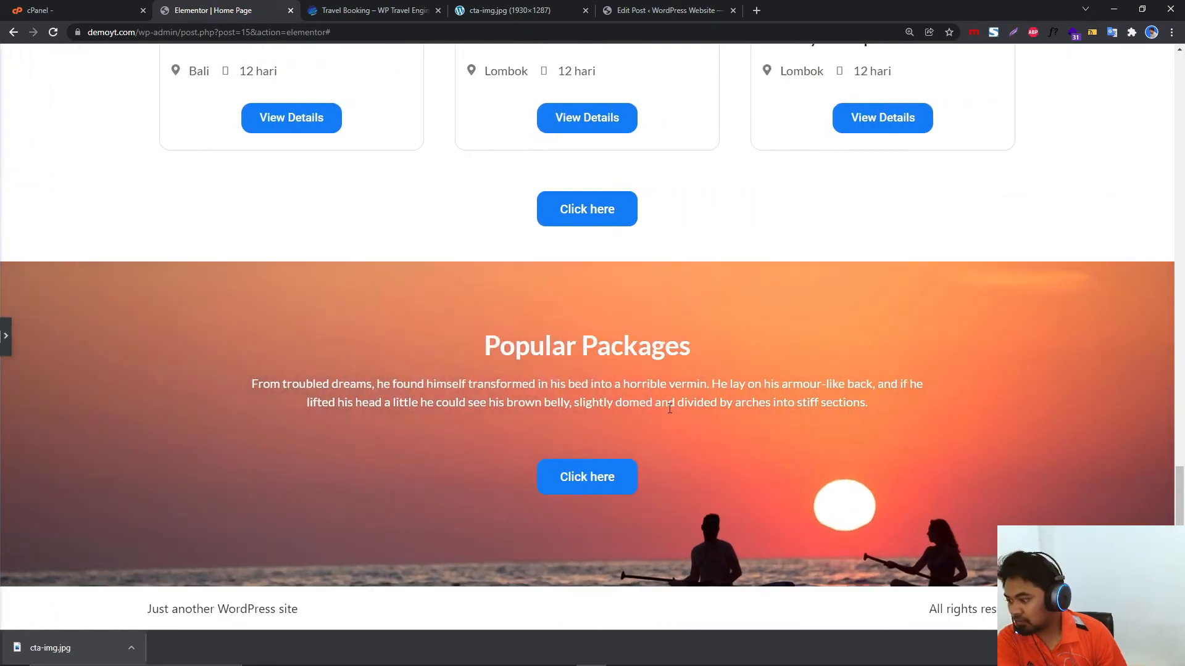
scroll(749, 509, "up", 2)
scroll(912, 491, "down", 1)
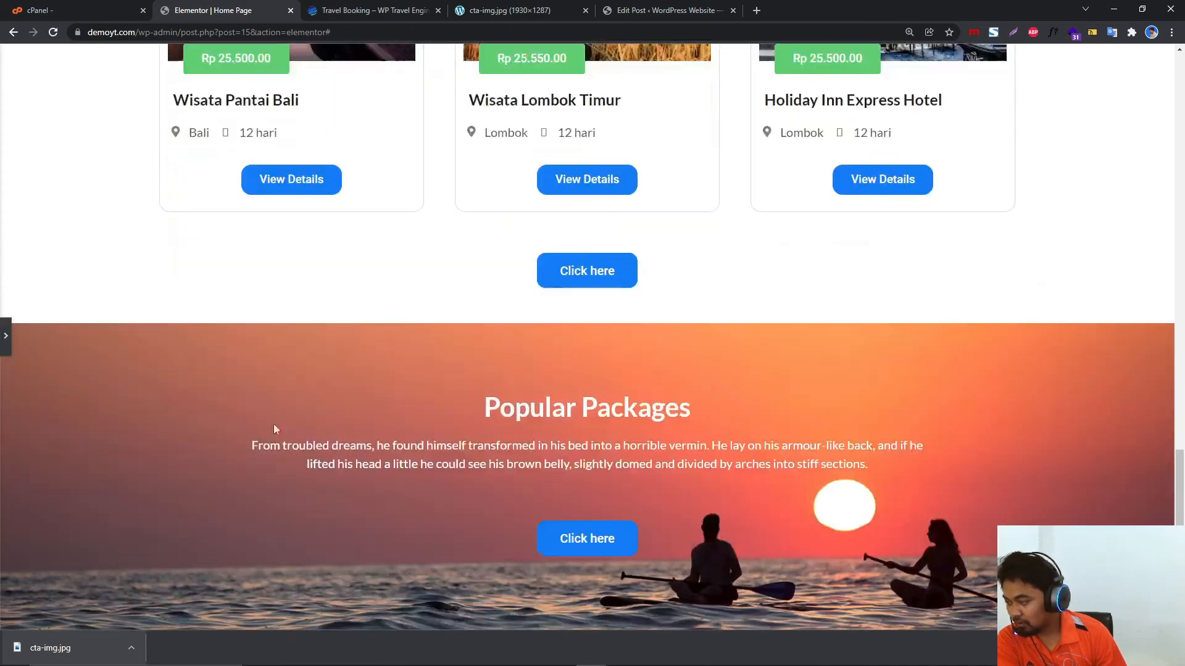
left_click(4, 330)
Review the reference demo's sections below the Customize Your Trip banner down to Popular Destinations, and return to the Home Page editor.
left_click(373, 11)
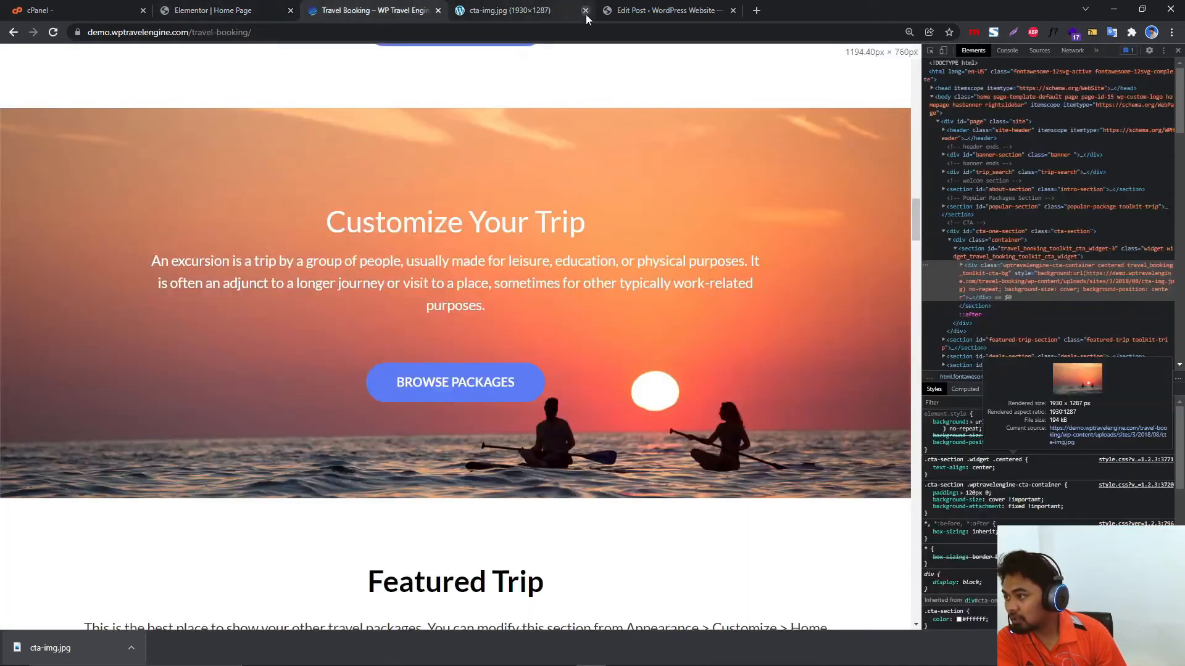
scroll(502, 54, "down", 4)
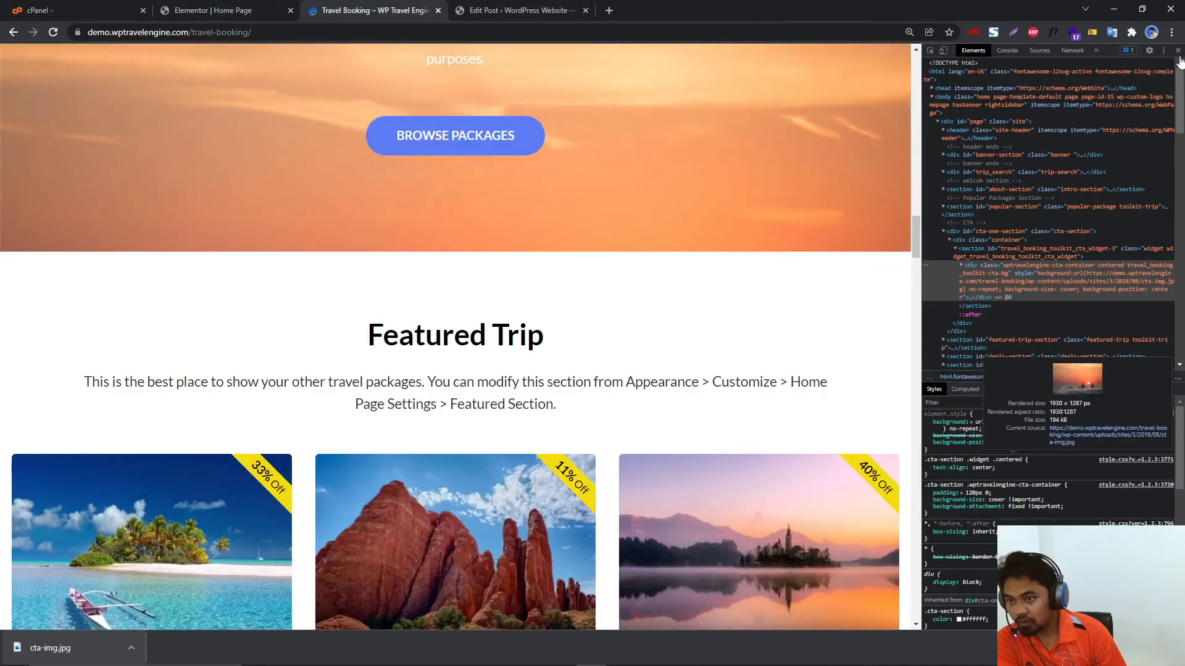
key("F12")
scroll(497, 386, "down", 5)
scroll(497, 386, "down", 15)
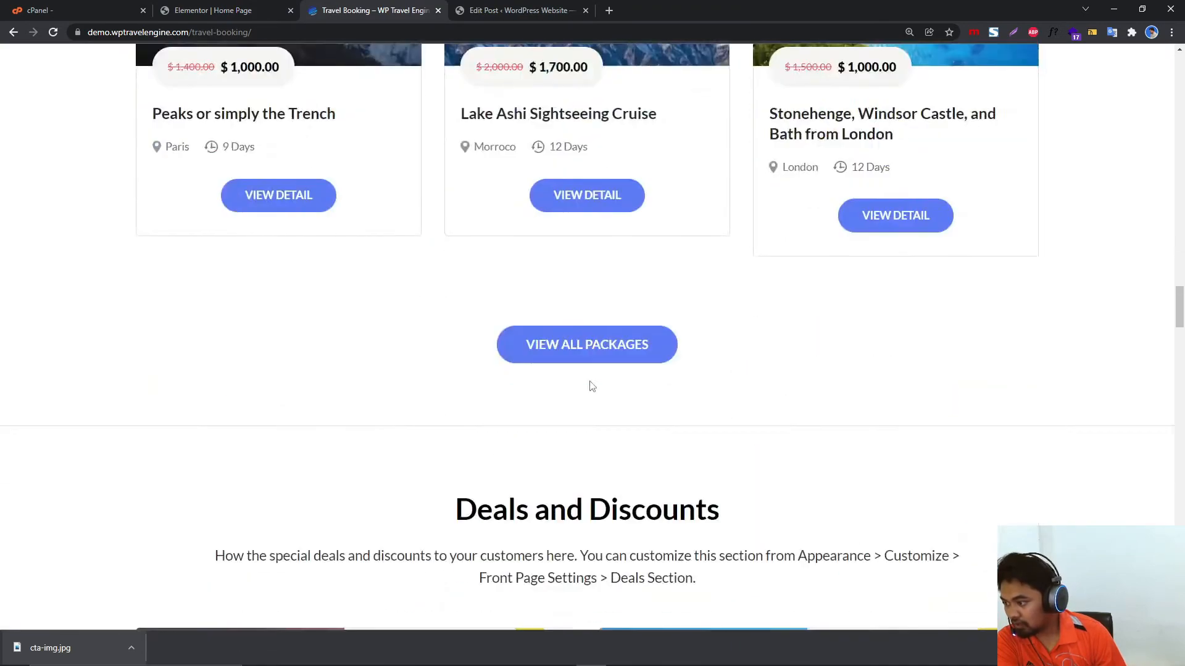
scroll(560, 313, "down", 15)
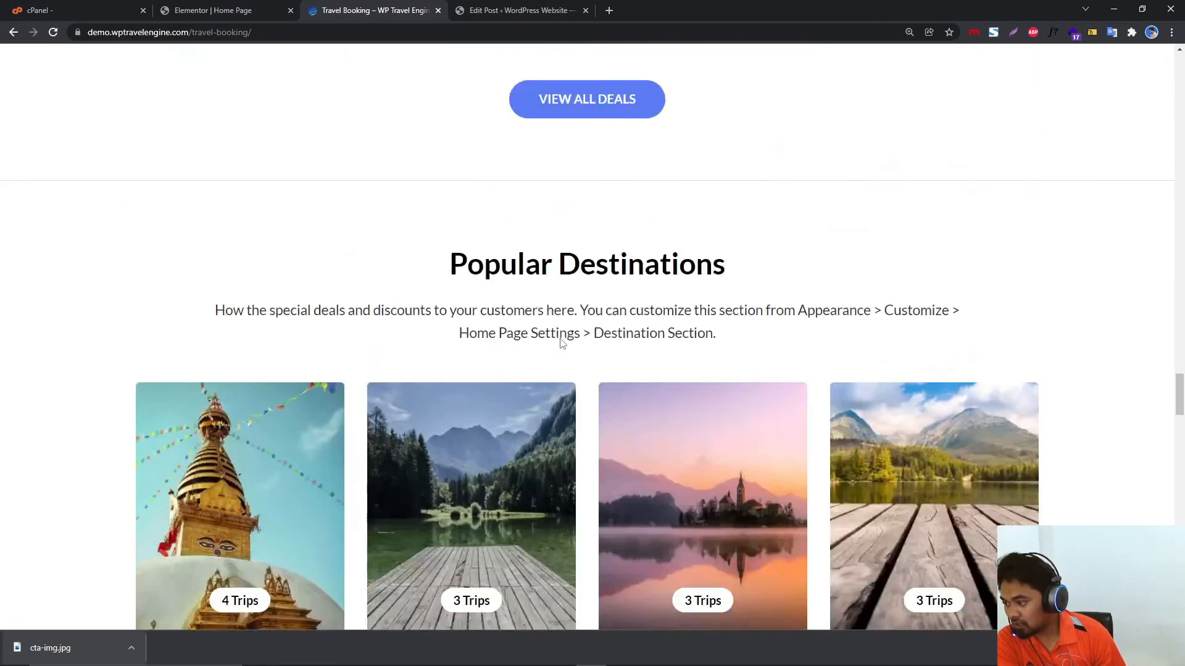
scroll(580, 346, "down", 2)
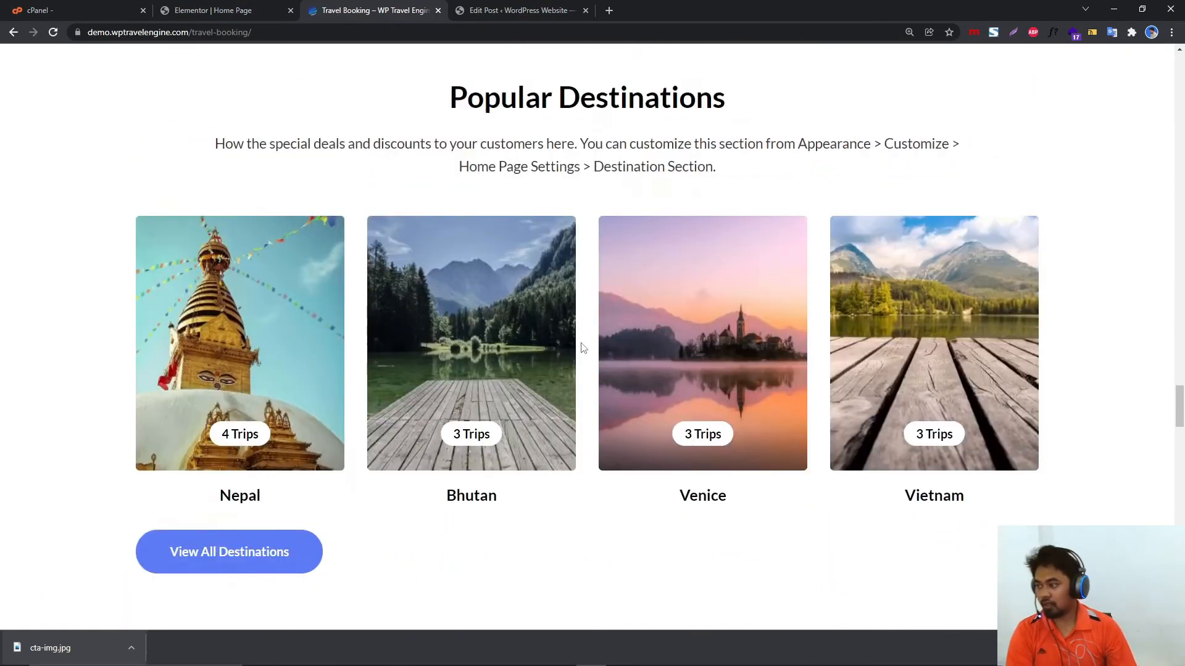
scroll(569, 350, "up", 3)
scroll(568, 350, "up", 1)
left_click_drag(449, 312, 744, 336)
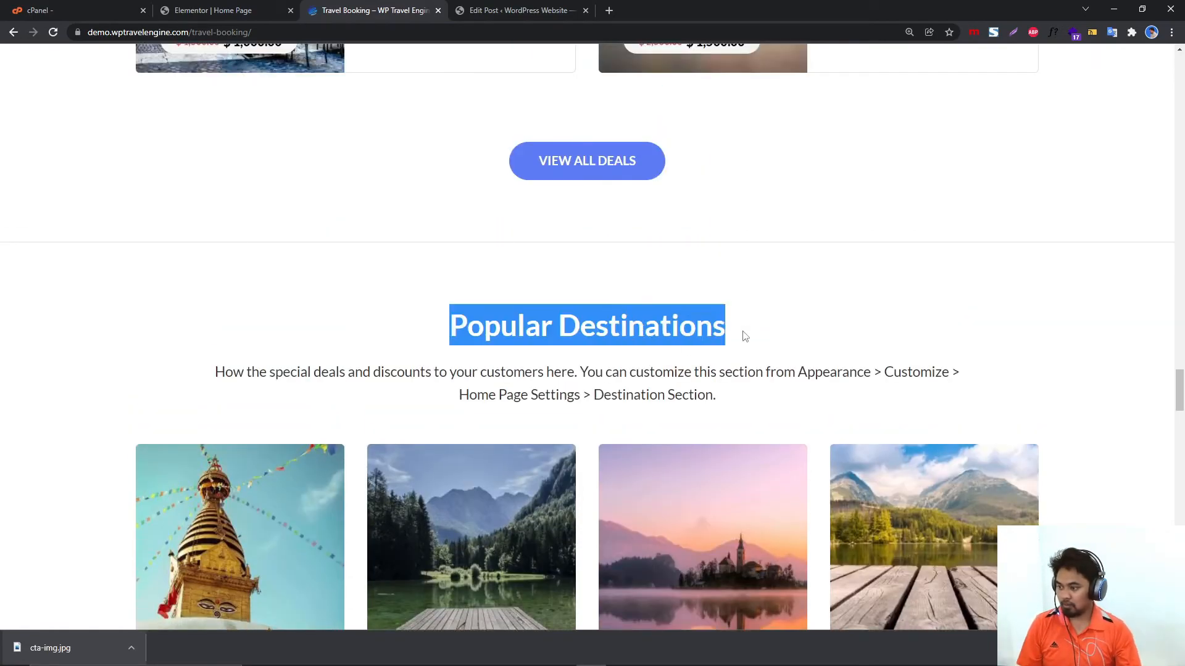
scroll(713, 319, "up", 4)
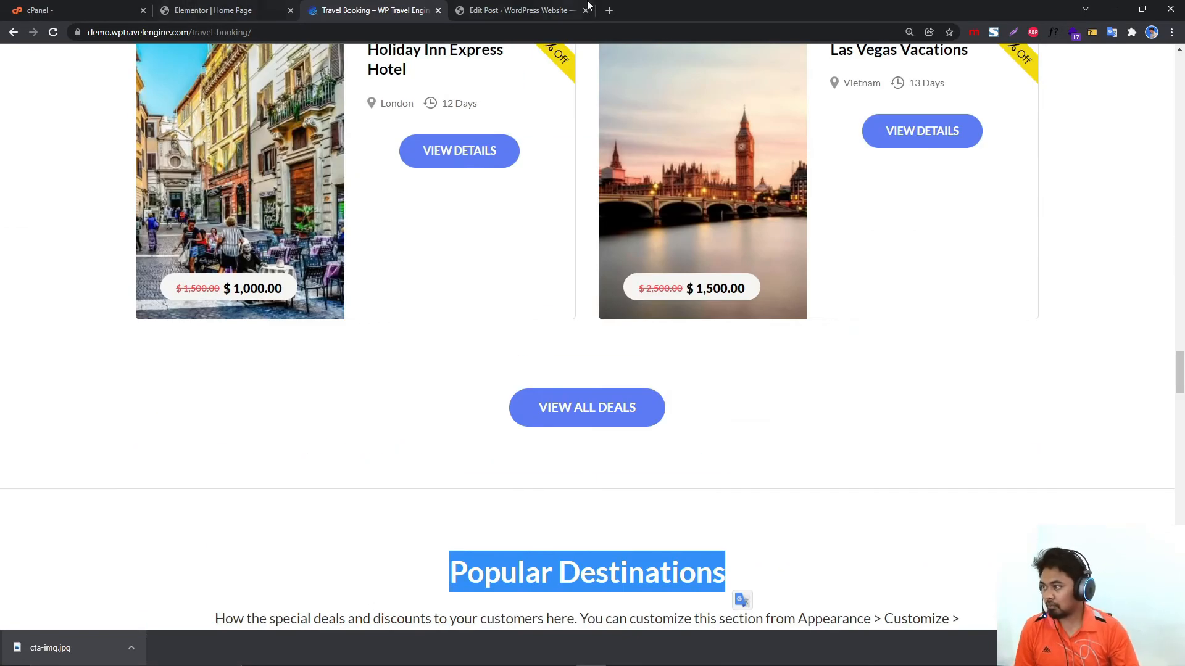
left_click(588, 5)
left_click(213, 10)
scroll(630, 331, "up", 8)
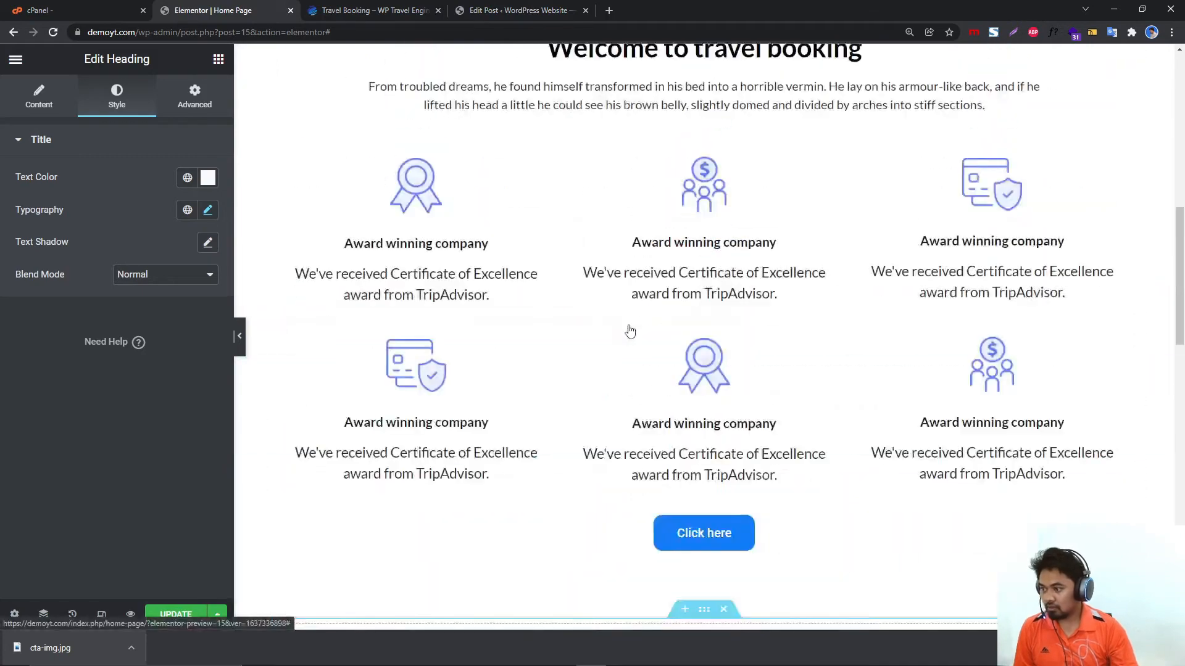
scroll(630, 332, "up", 10)
scroll(690, 351, "down", 8)
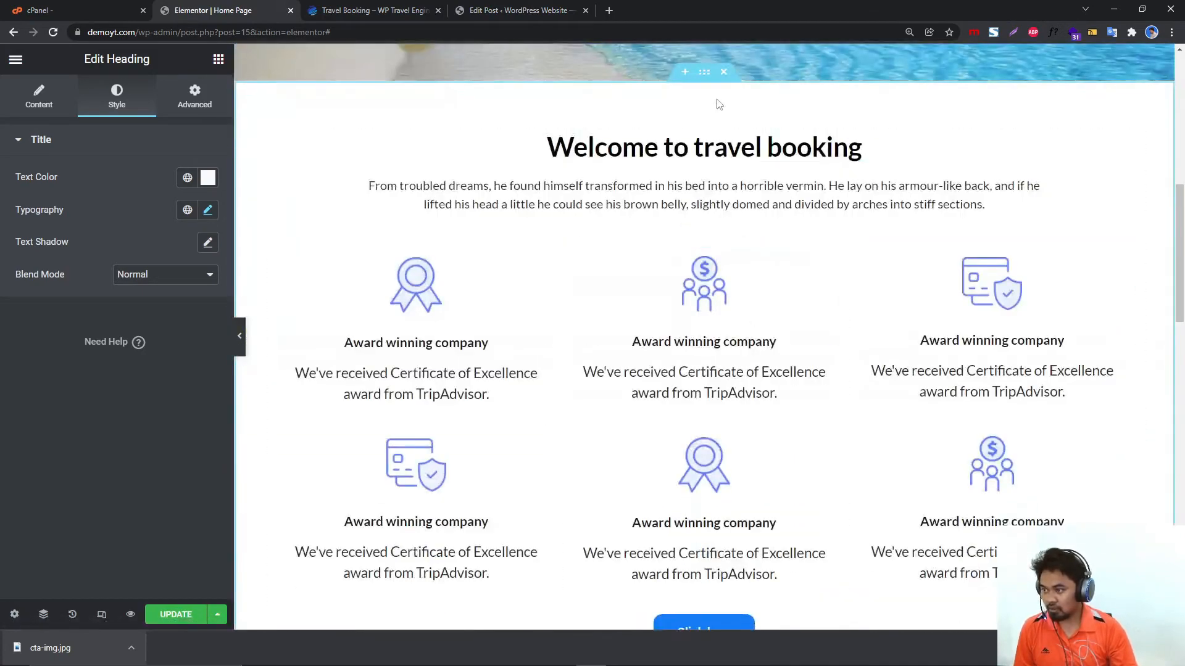
right_click(703, 74)
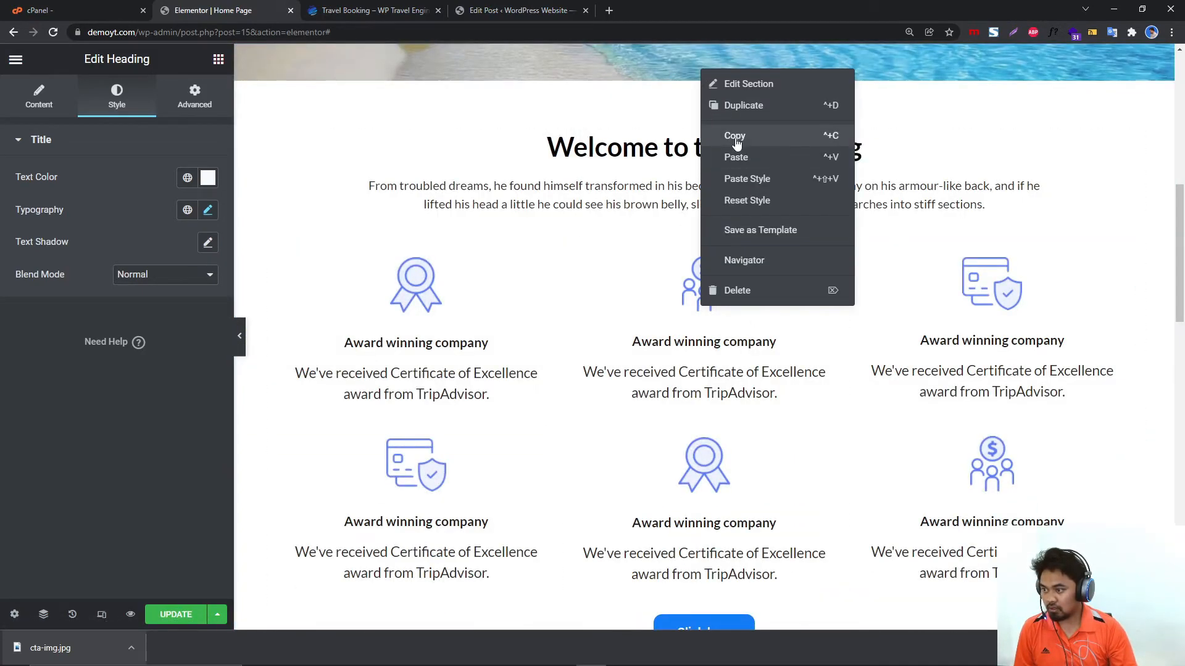
left_click(739, 166)
scroll(597, 380, "down", 5)
scroll(597, 380, "up", 3)
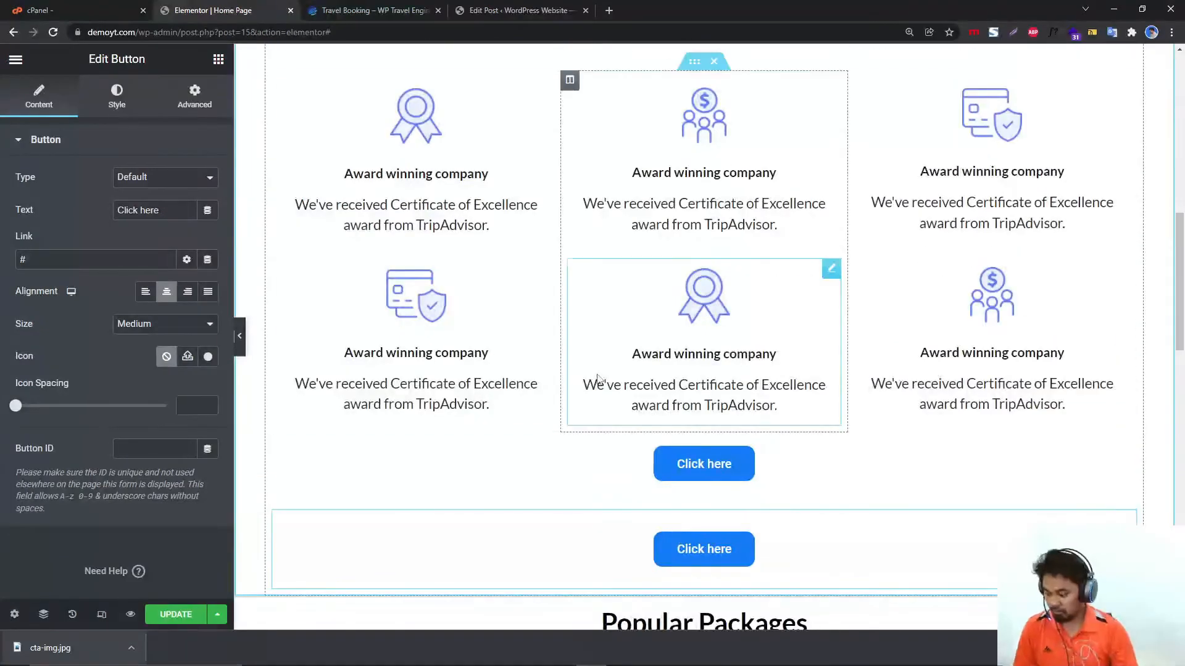
key("ctrl+z")
Copy the whole Welcome to travel booking section and paste it as a new section beneath the sunset banner.
scroll(673, 316, "up", 2)
scroll(679, 296, "down", 10)
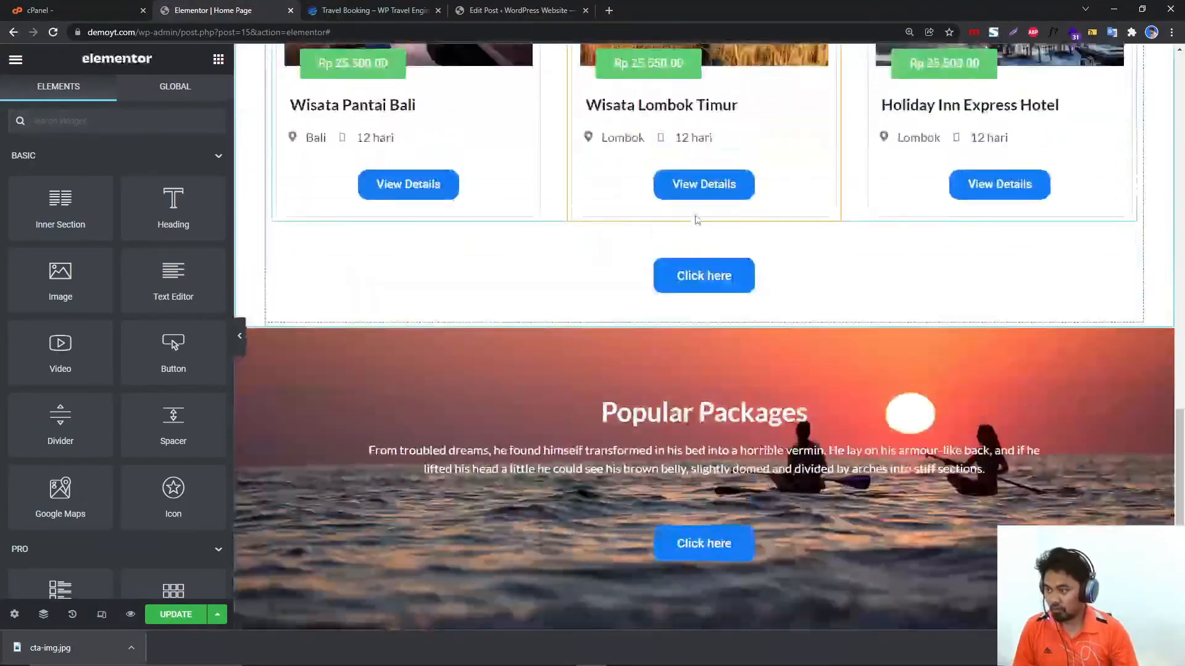
scroll(697, 220, "up", 7)
scroll(697, 221, "up", 2)
scroll(698, 220, "down", 4)
scroll(697, 220, "up", 8)
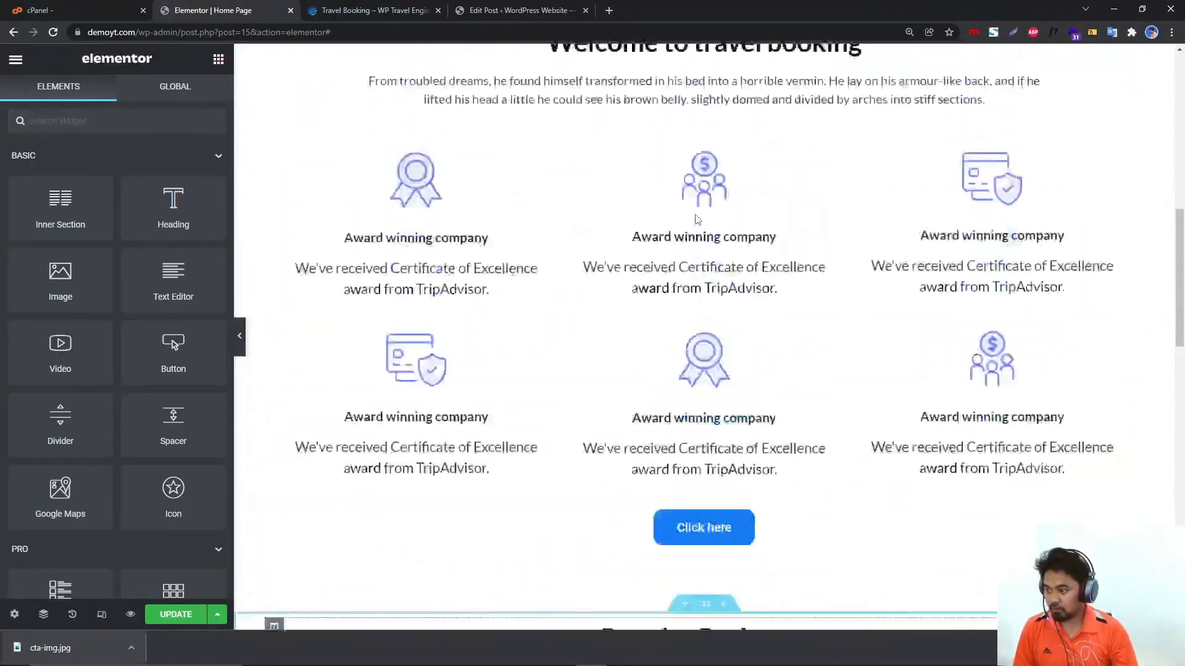
scroll(698, 220, "up", 1)
right_click(705, 227)
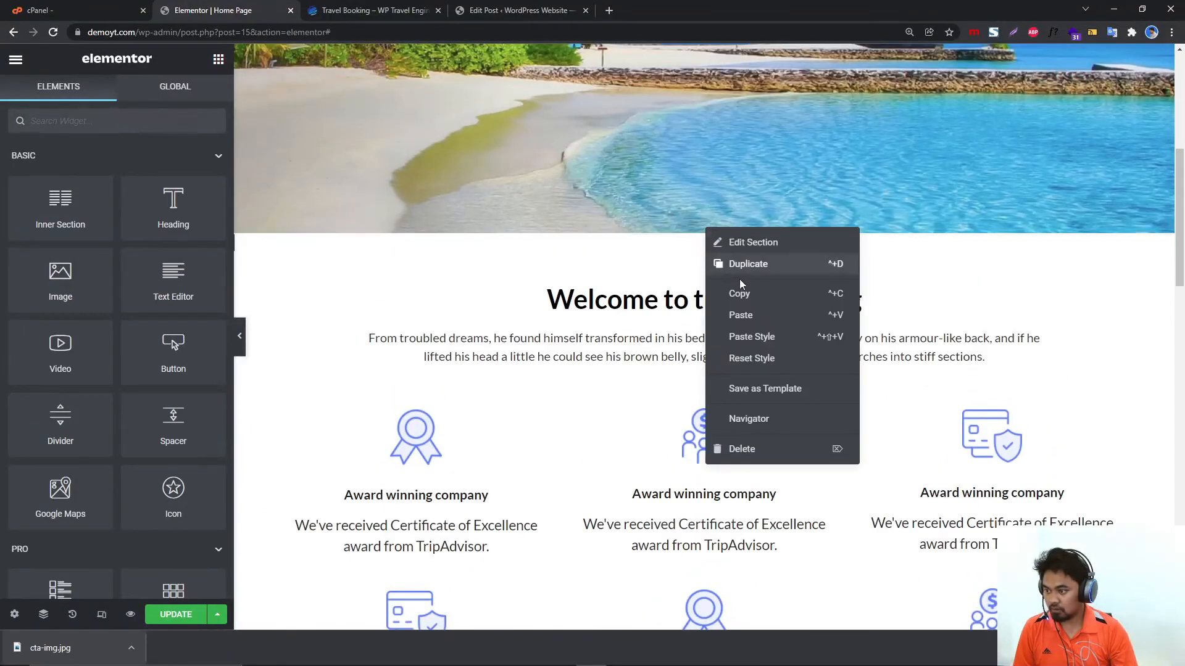
left_click(740, 294)
scroll(578, 412, "down", 10)
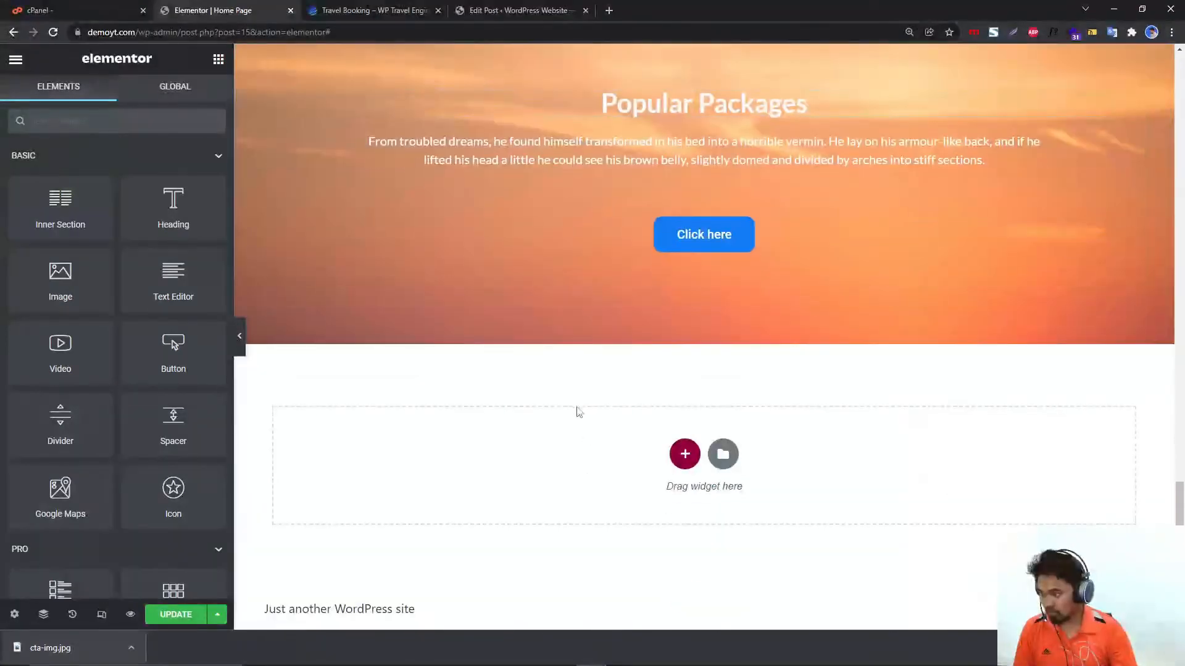
right_click(559, 433)
left_click(584, 443)
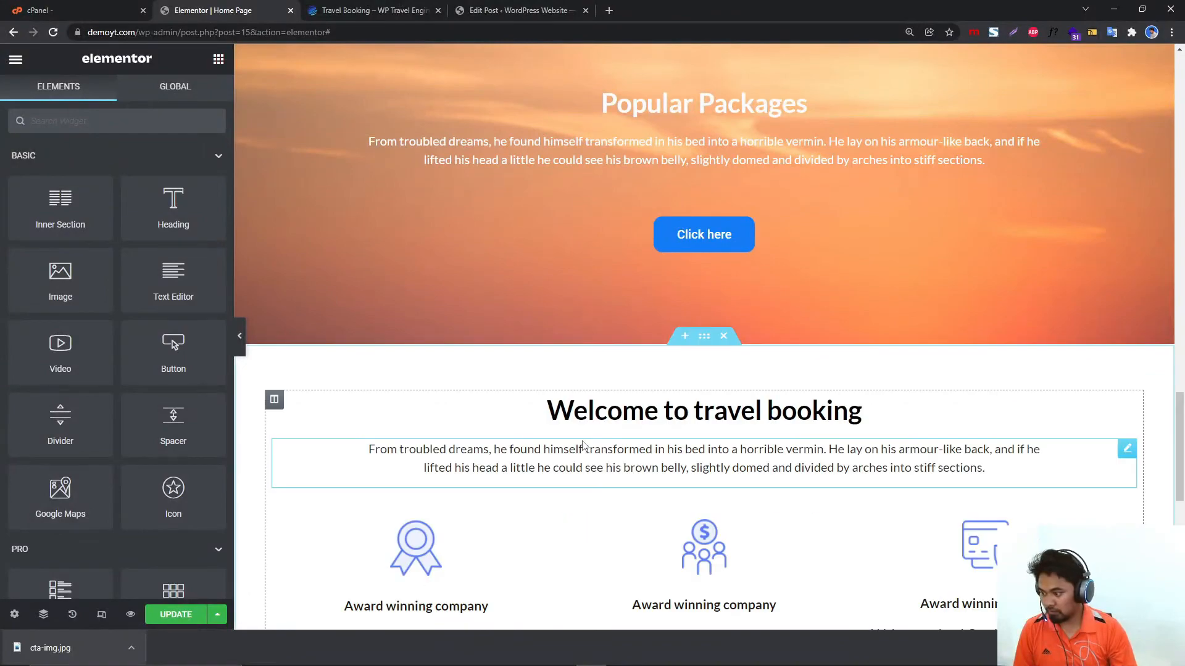
Examine the layout of the reference demo's Popular Destinations section, including its destination cards and button.
left_click(521, 10)
left_click(363, 8)
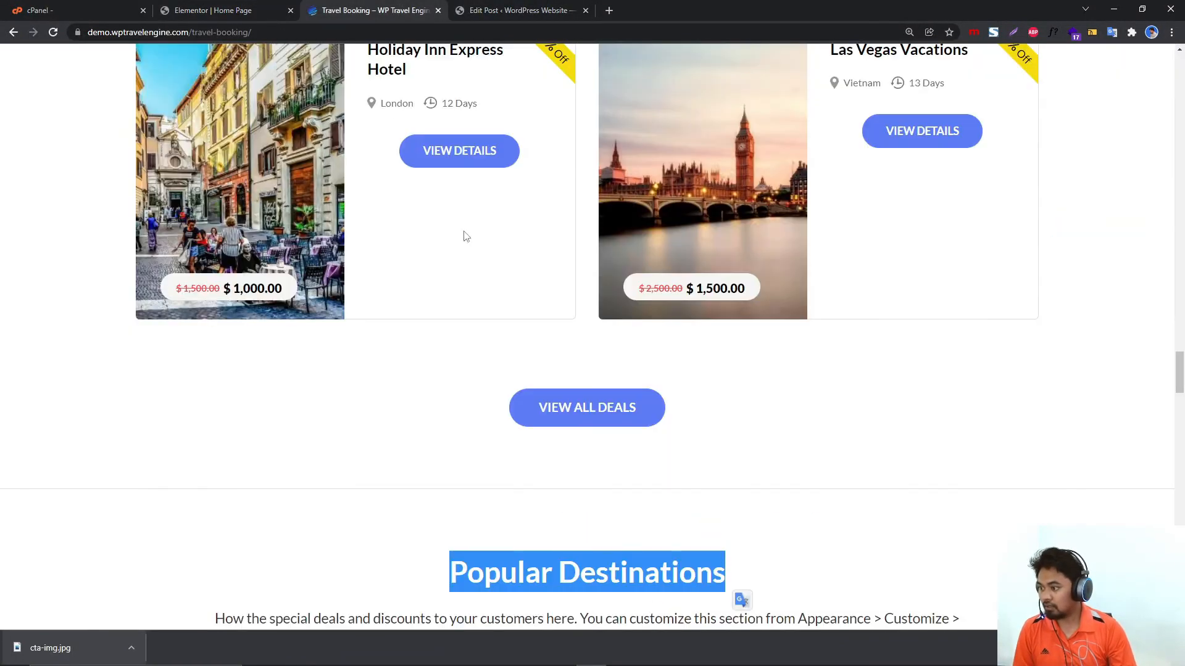
scroll(552, 454, "down", 5)
left_click(683, 331)
scroll(603, 337, "down", 2)
scroll(604, 336, "down", 2)
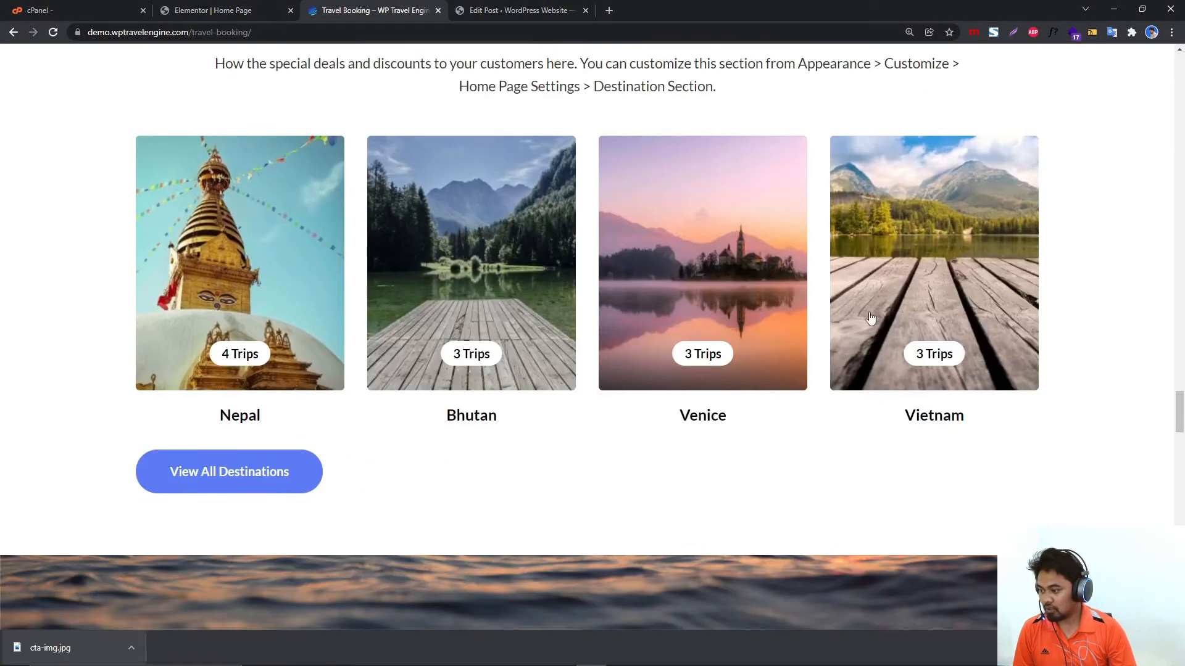
scroll(555, 346, "up", 2)
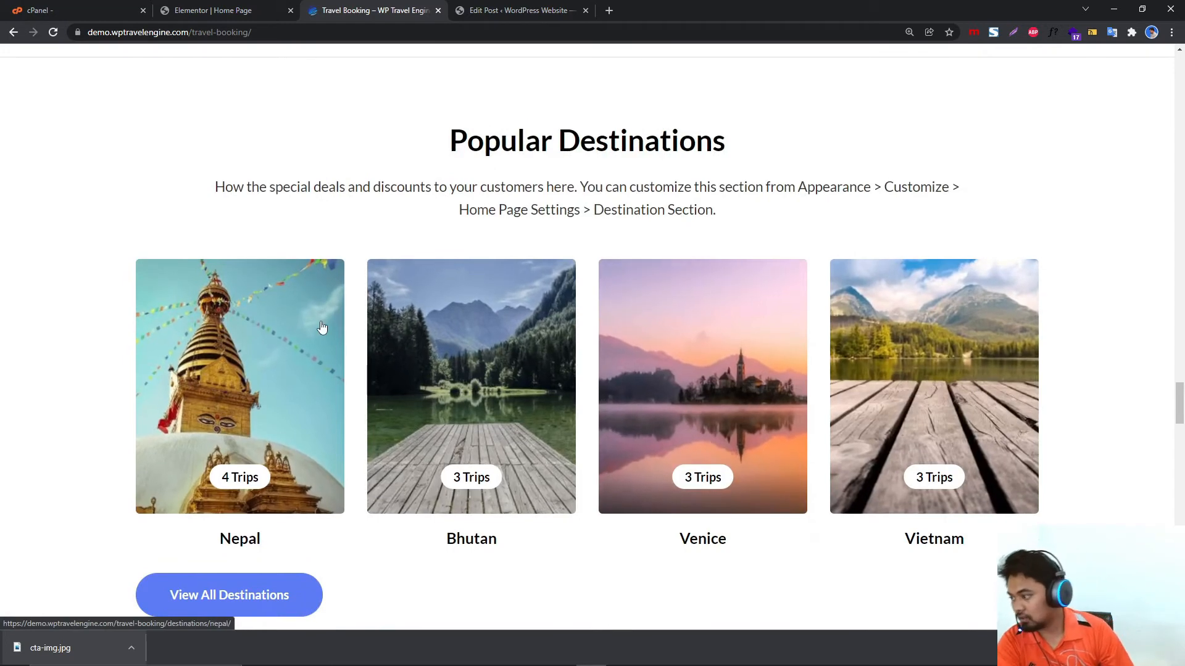
Open the Nepal, Bhutan, Venice and Vietnam destination images from the Popular Destinations section, each in its own browser tab.
right_click(296, 311)
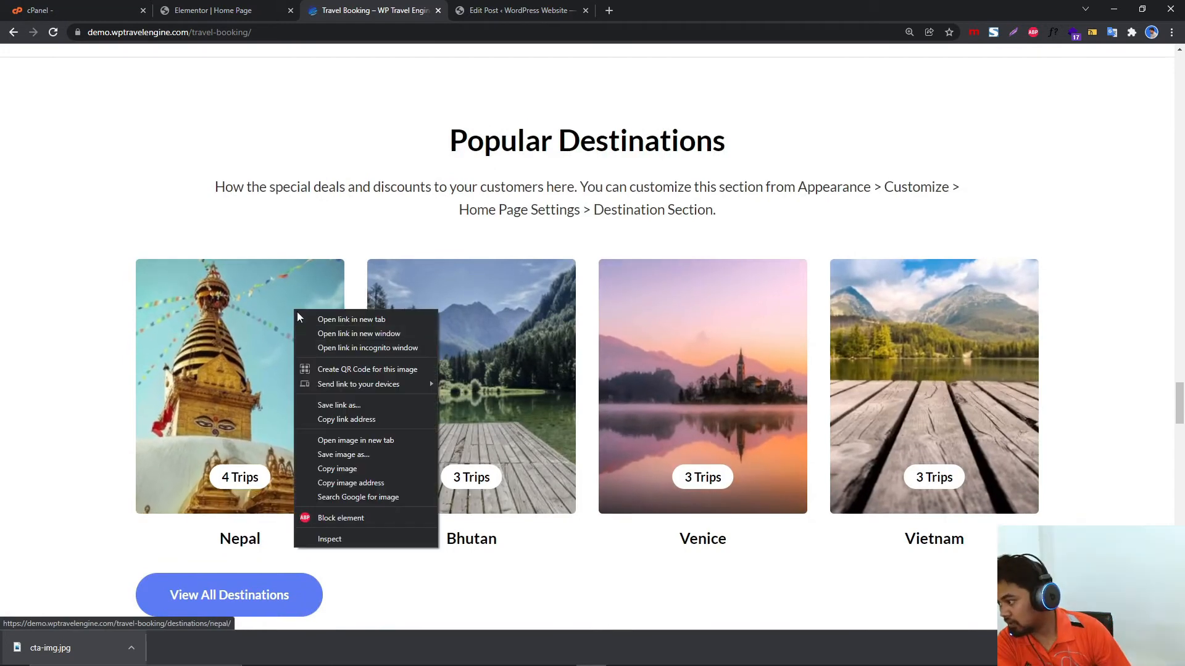
left_click(358, 440)
right_click(468, 339)
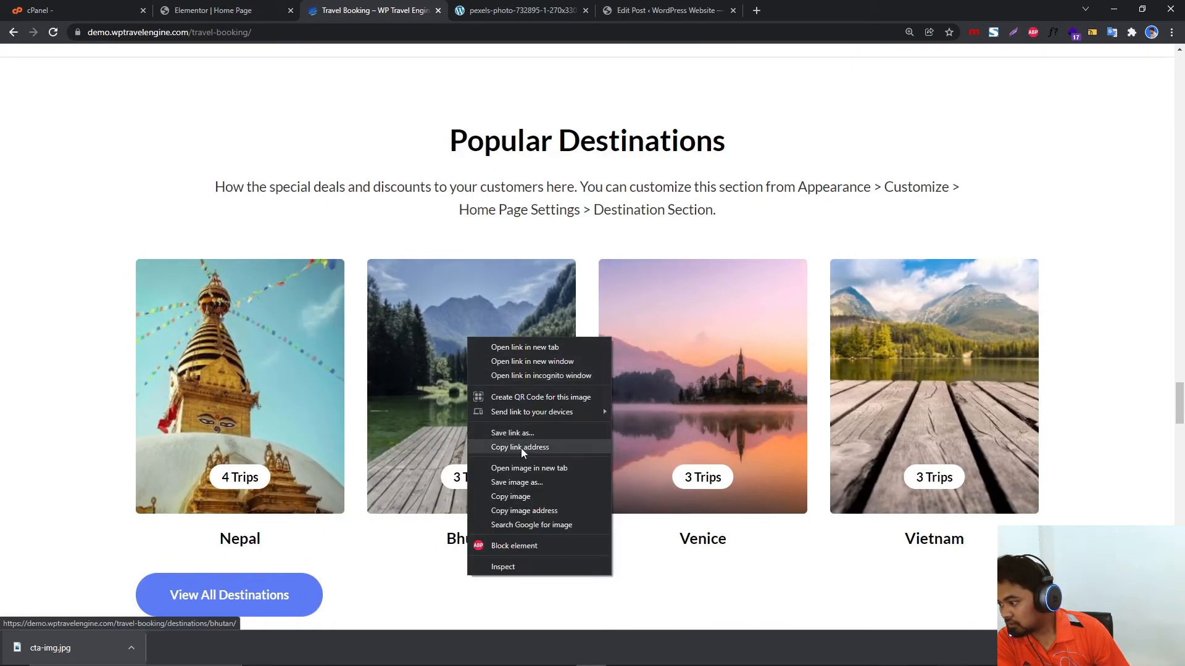
left_click(526, 469)
right_click(701, 351)
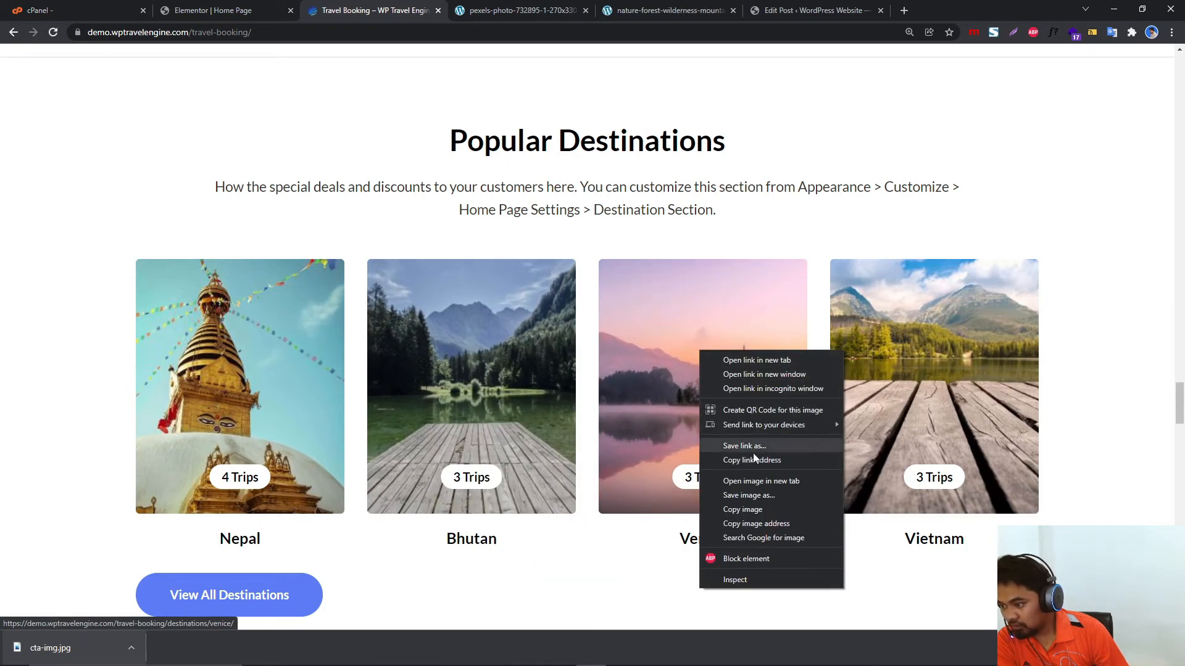
left_click(758, 487)
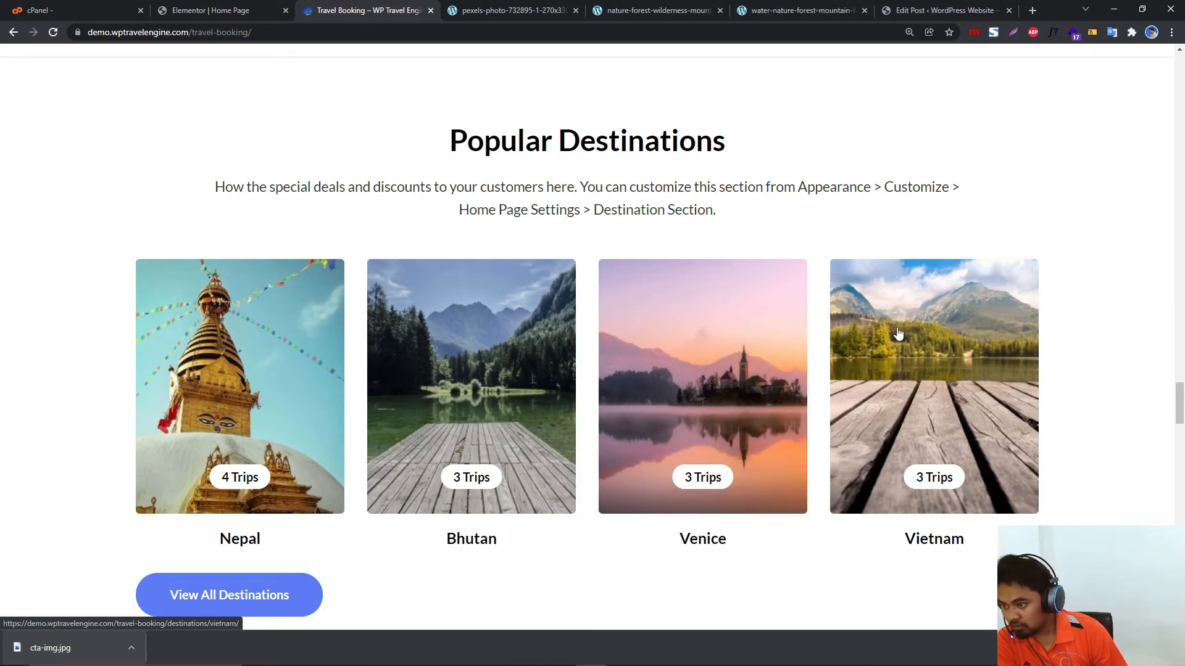
right_click(897, 329)
left_click(950, 460)
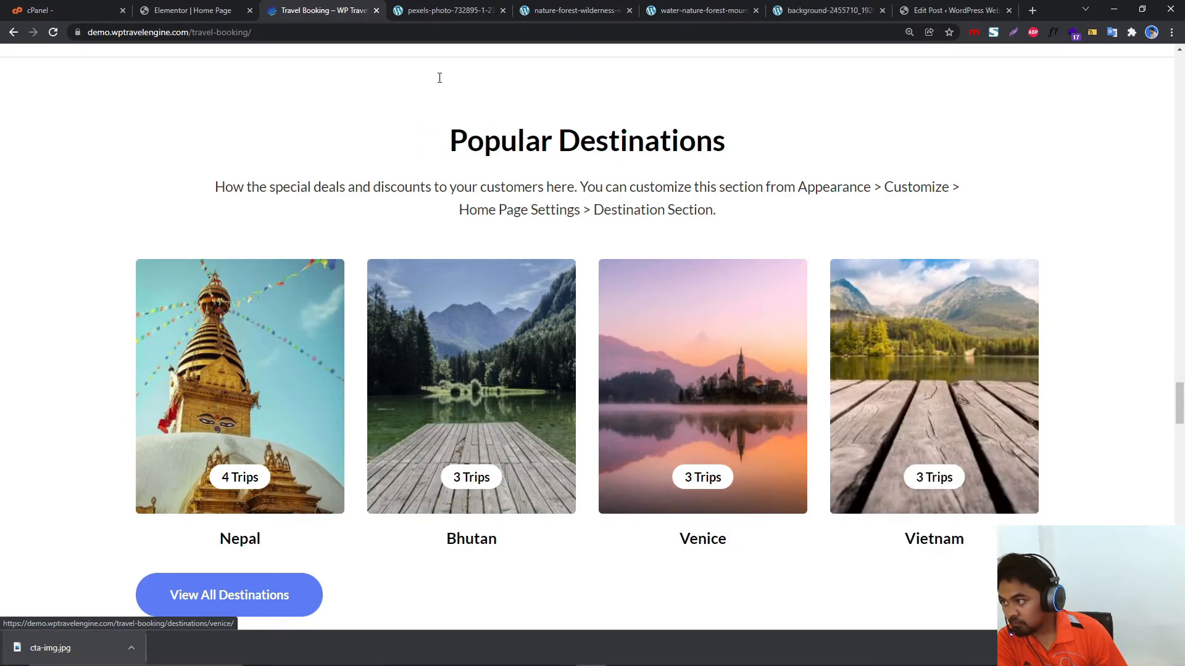
Save the Nepal temple image and the Bhutan lake dock image to the Download Chrome folder under their original file names.
left_click(447, 10)
right_click(512, 309)
left_click(598, 339)
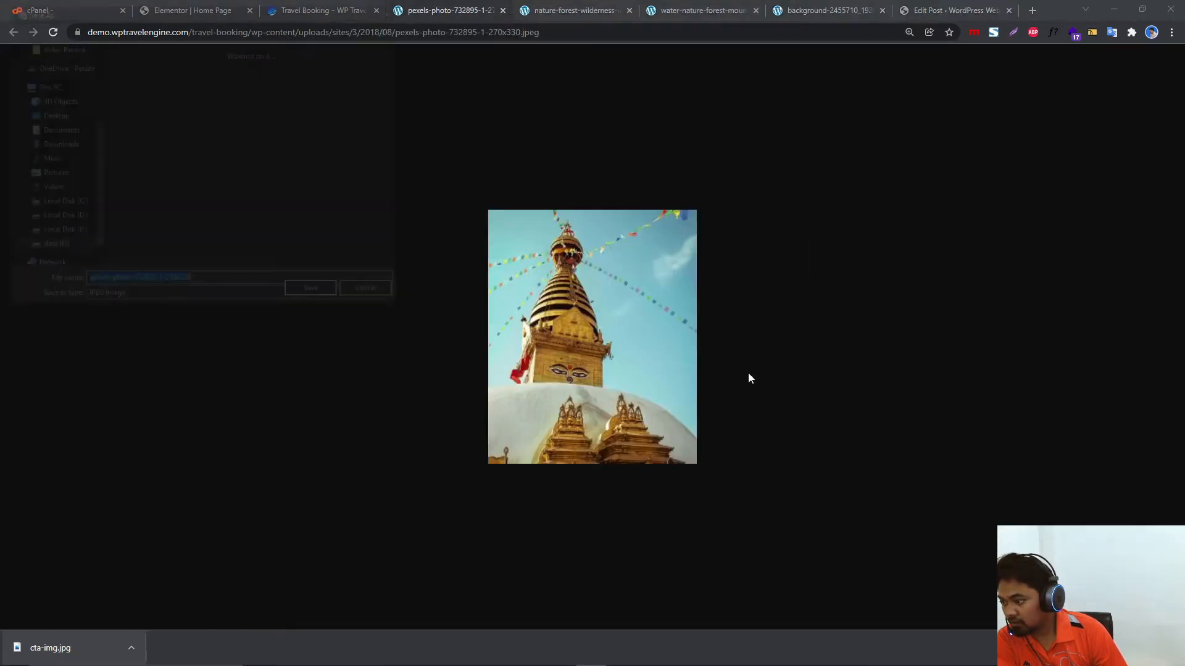
key("Return")
key("ctrl+Tab")
right_click(607, 327)
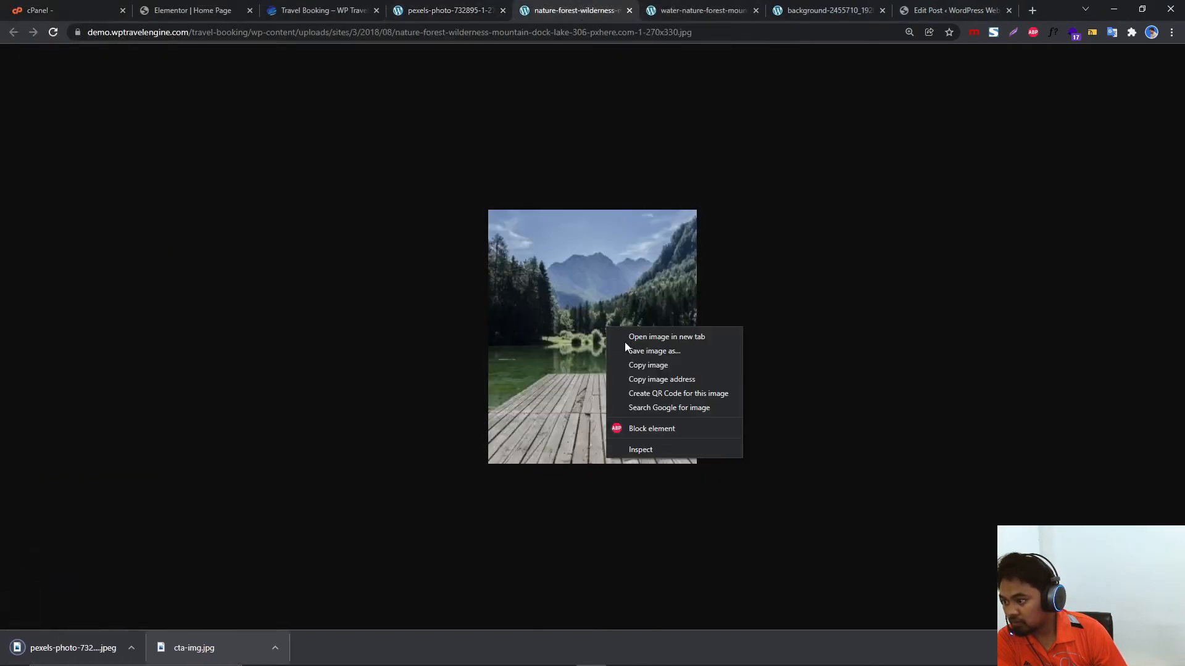
left_click(655, 351)
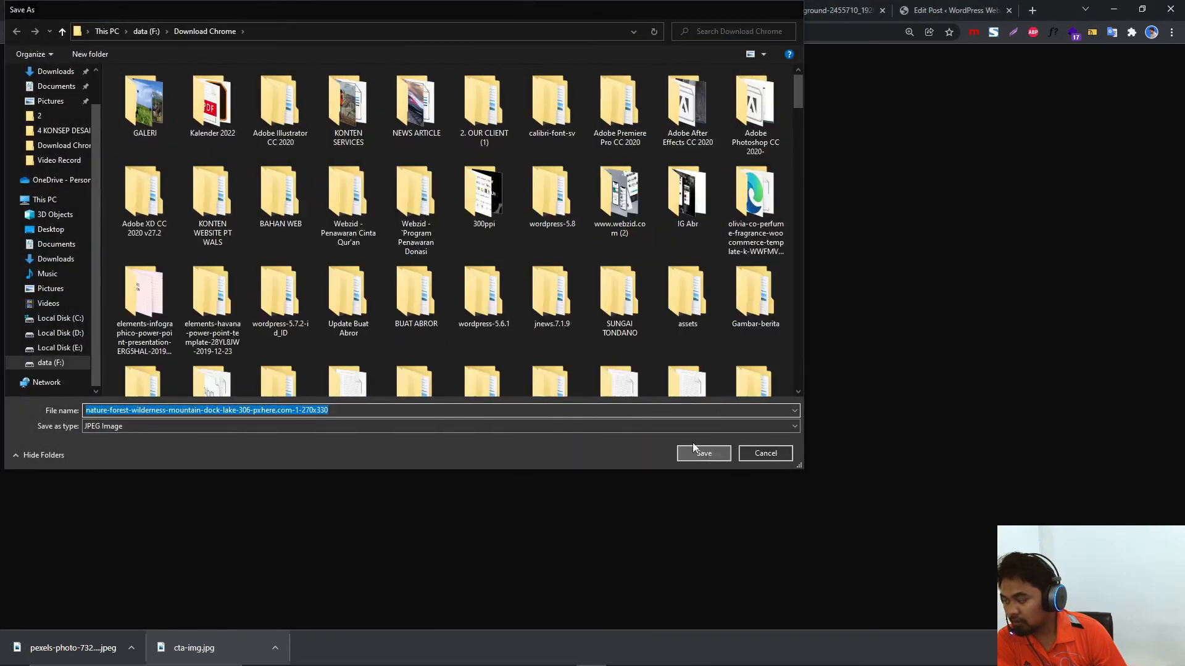
left_click(703, 453)
Return to the Home Page editor and duplicate the first icon-box column in the copied Welcome section, making four columns.
left_click(320, 7)
left_click(130, 7)
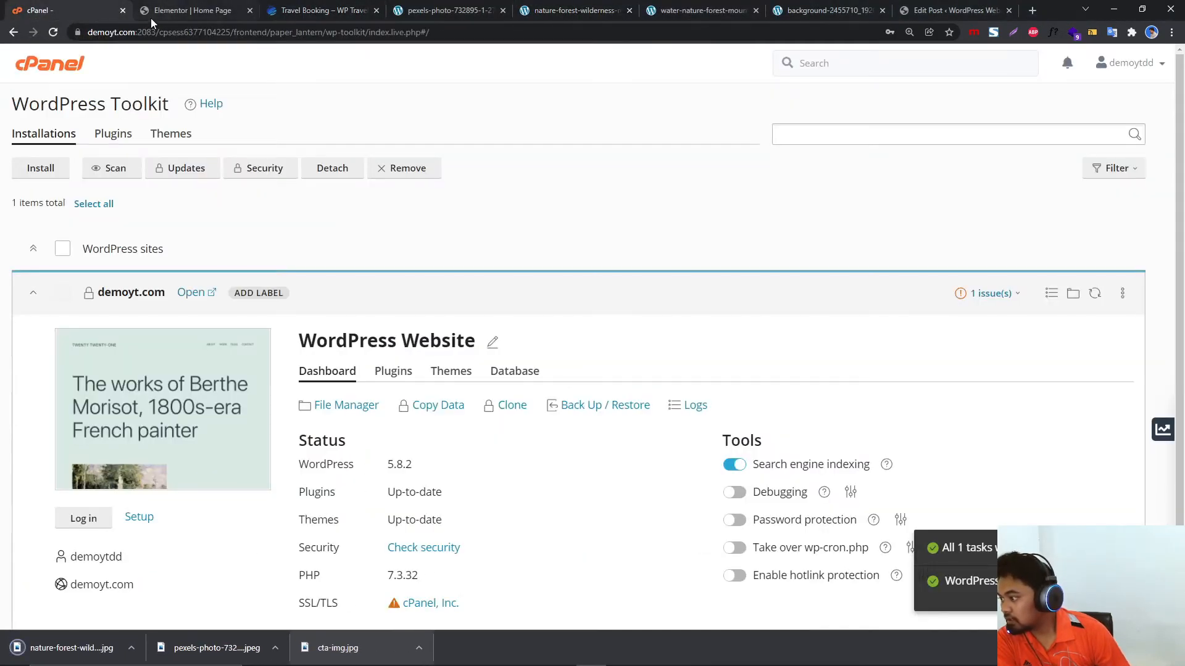
left_click(320, 10)
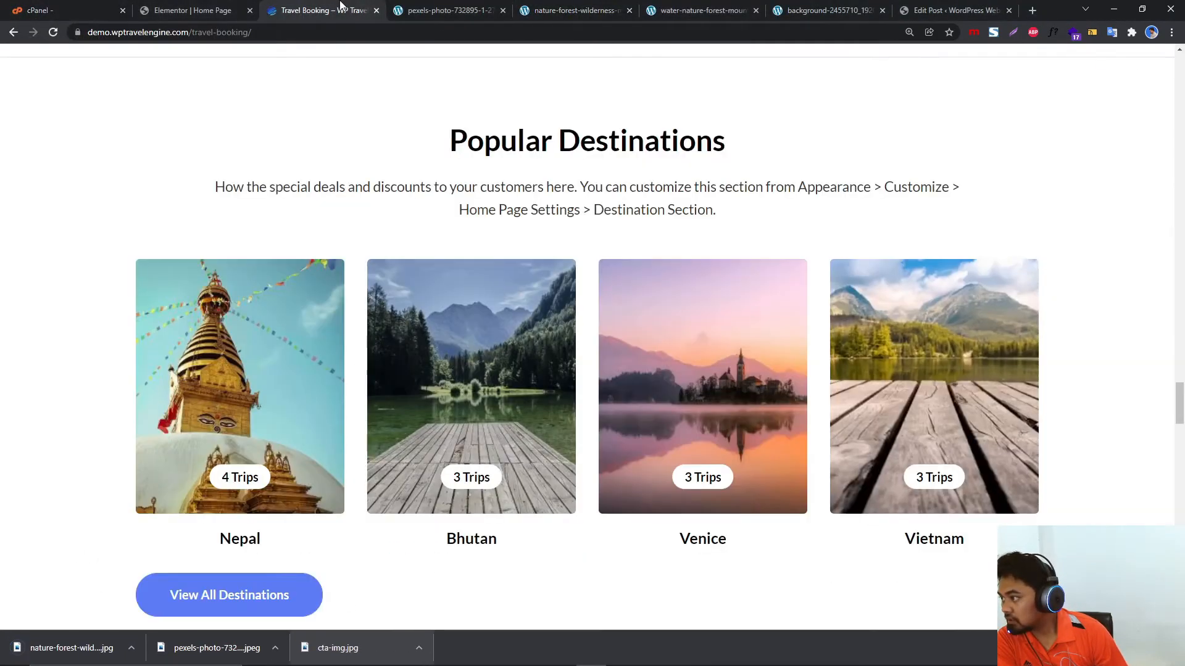
left_click(462, 12)
left_click(185, 10)
scroll(587, 473, "down", 10)
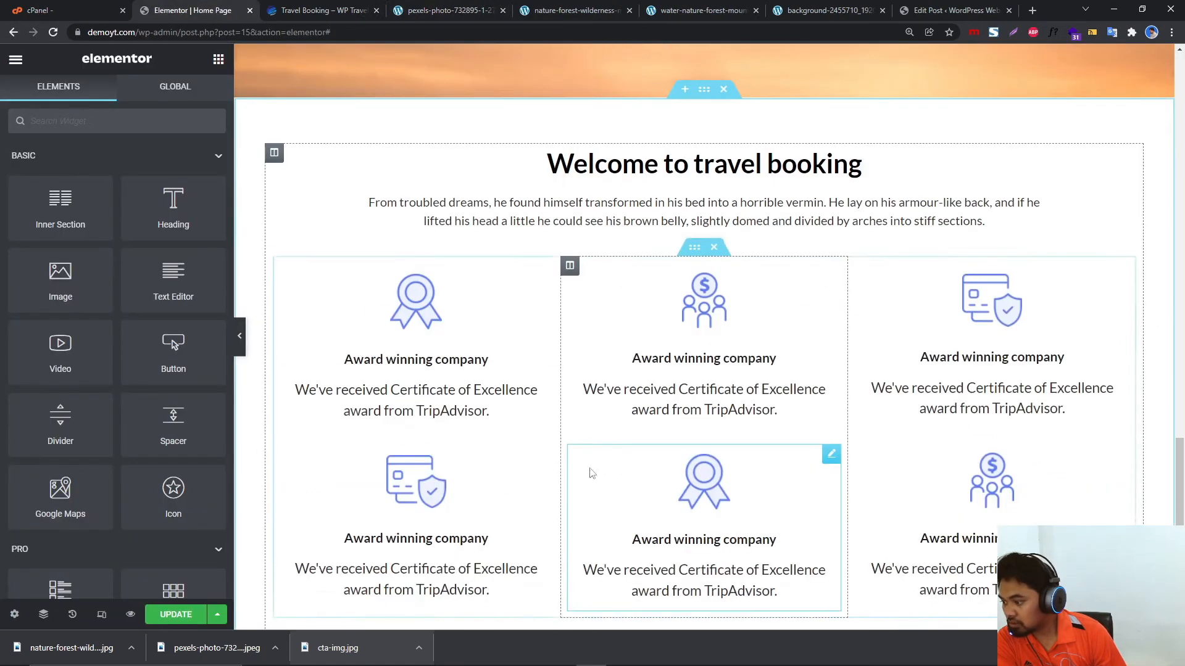
scroll(738, 432, "up", 11)
scroll(736, 426, "down", 5)
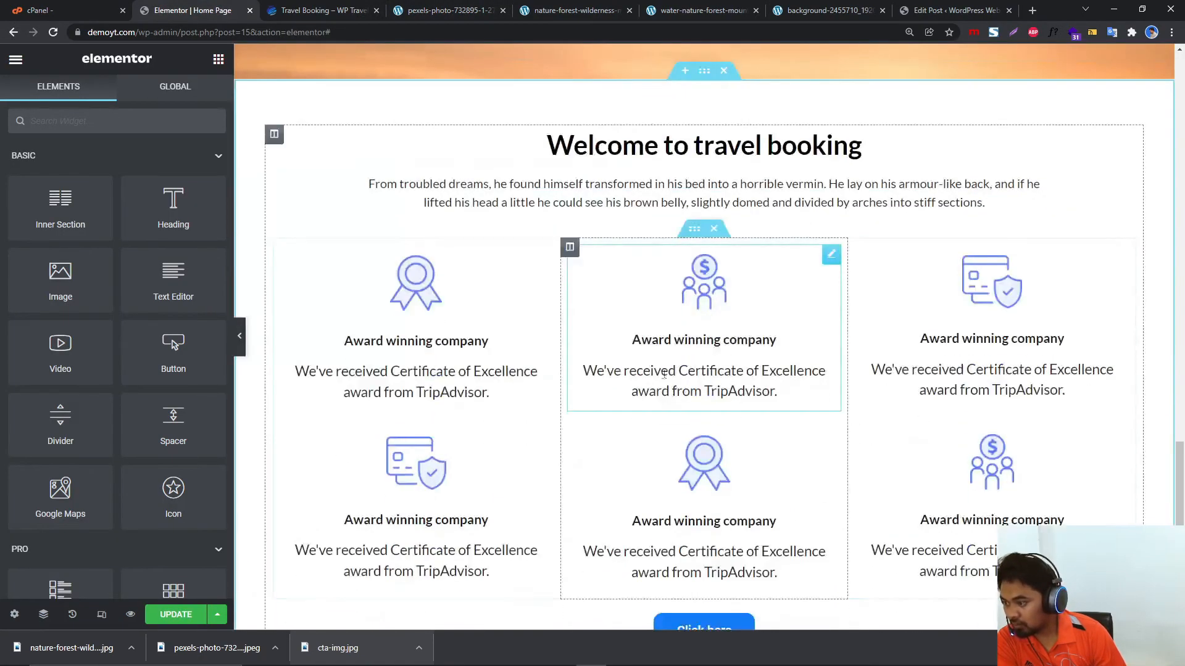
right_click(282, 248)
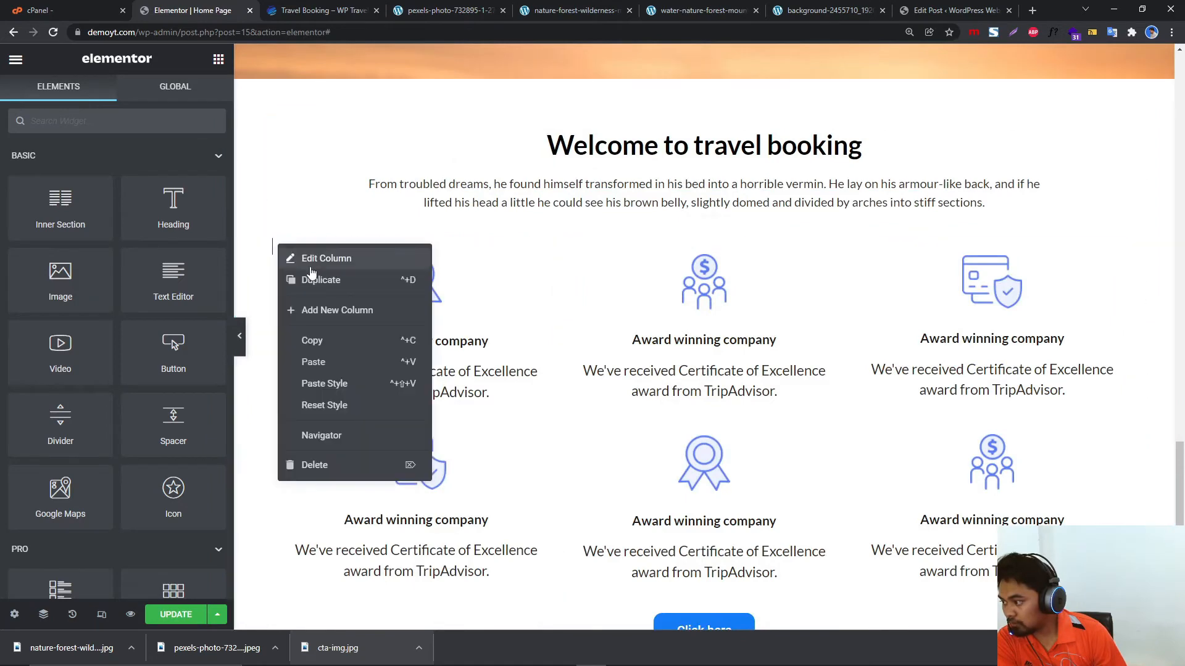
left_click(316, 278)
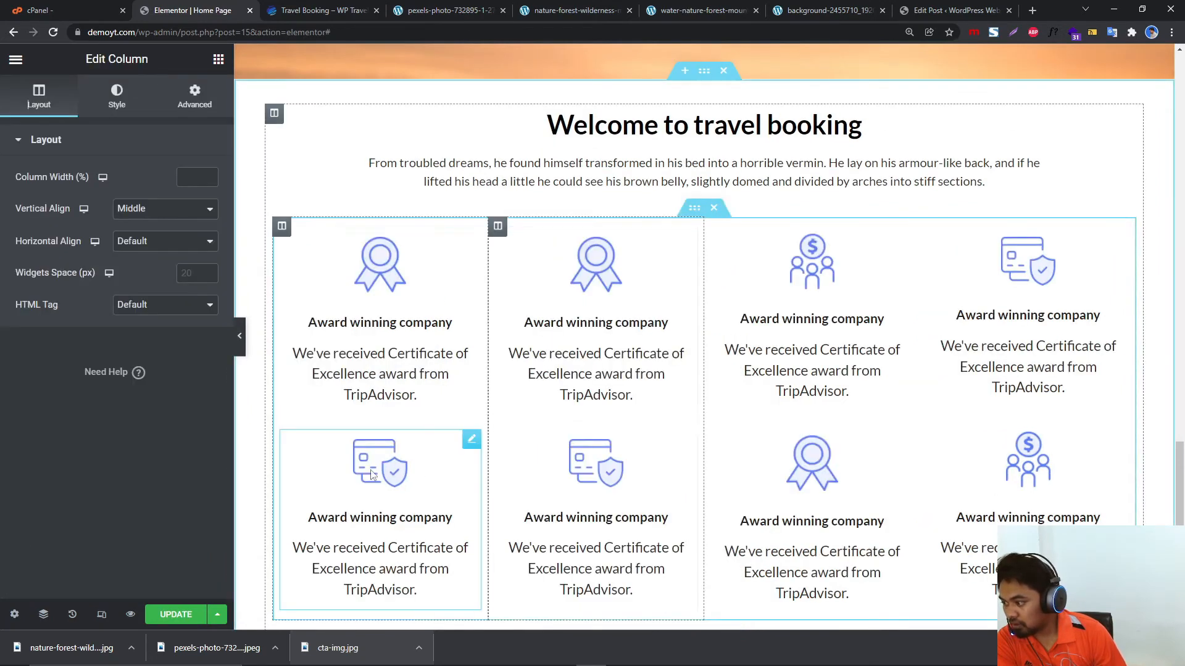
Delete both Award winning company image boxes from each of the first two columns in the copied section.
right_click(395, 293)
left_click(432, 502)
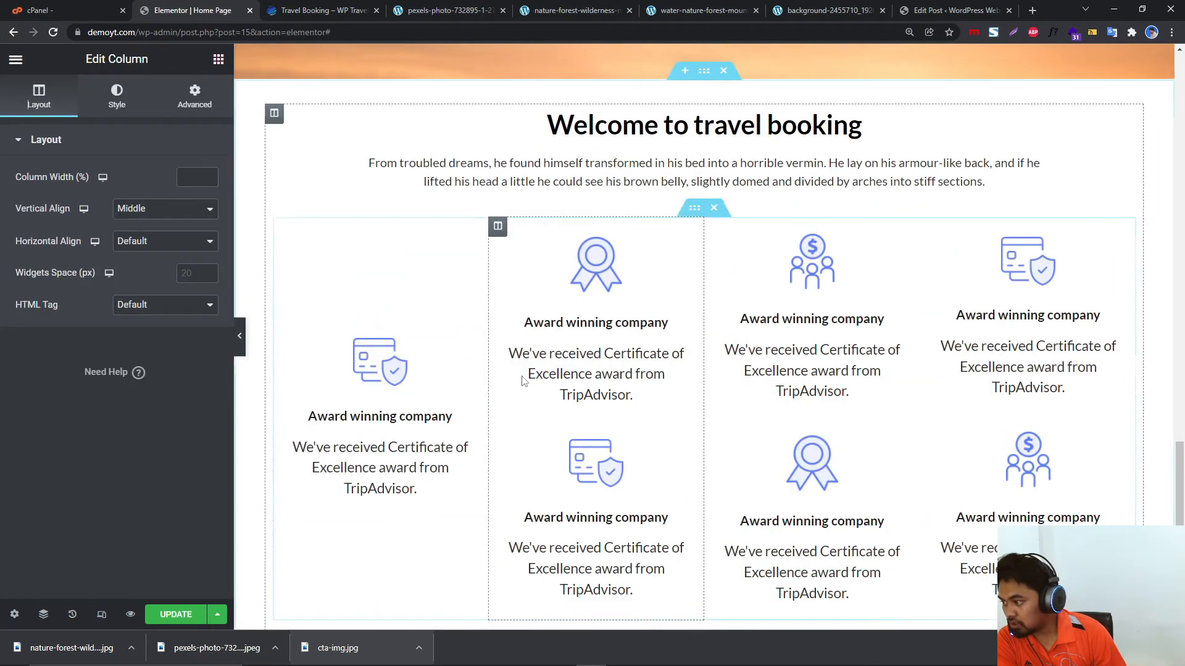
right_click(372, 378)
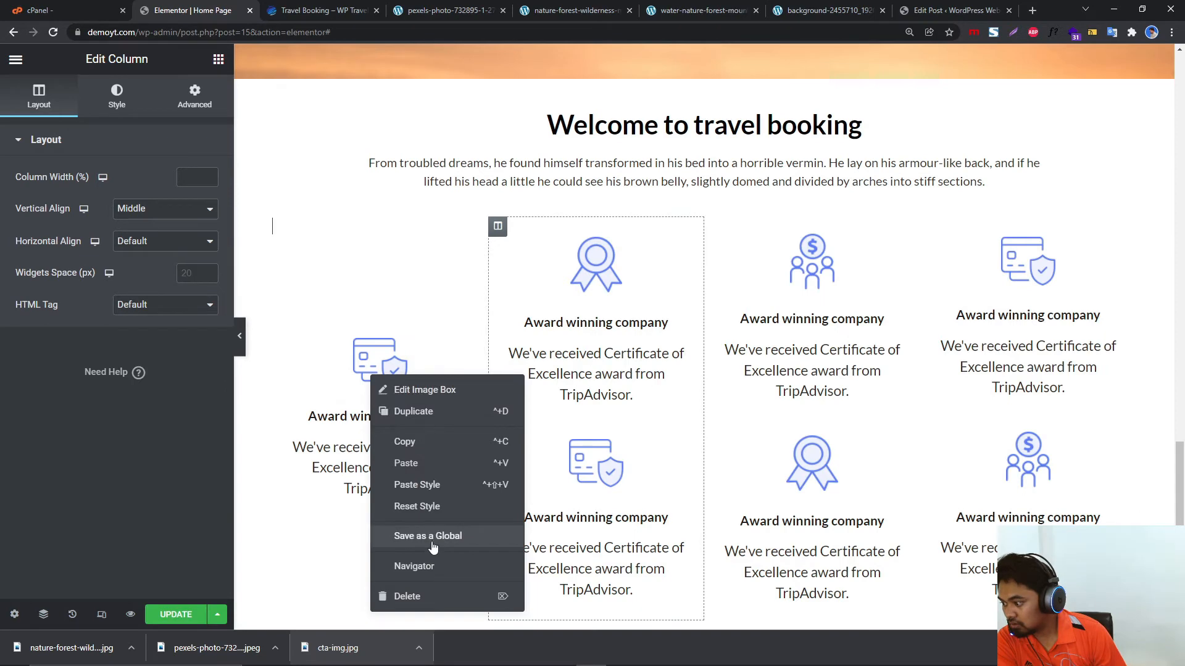
left_click(412, 596)
right_click(574, 302)
left_click(639, 517)
right_click(603, 368)
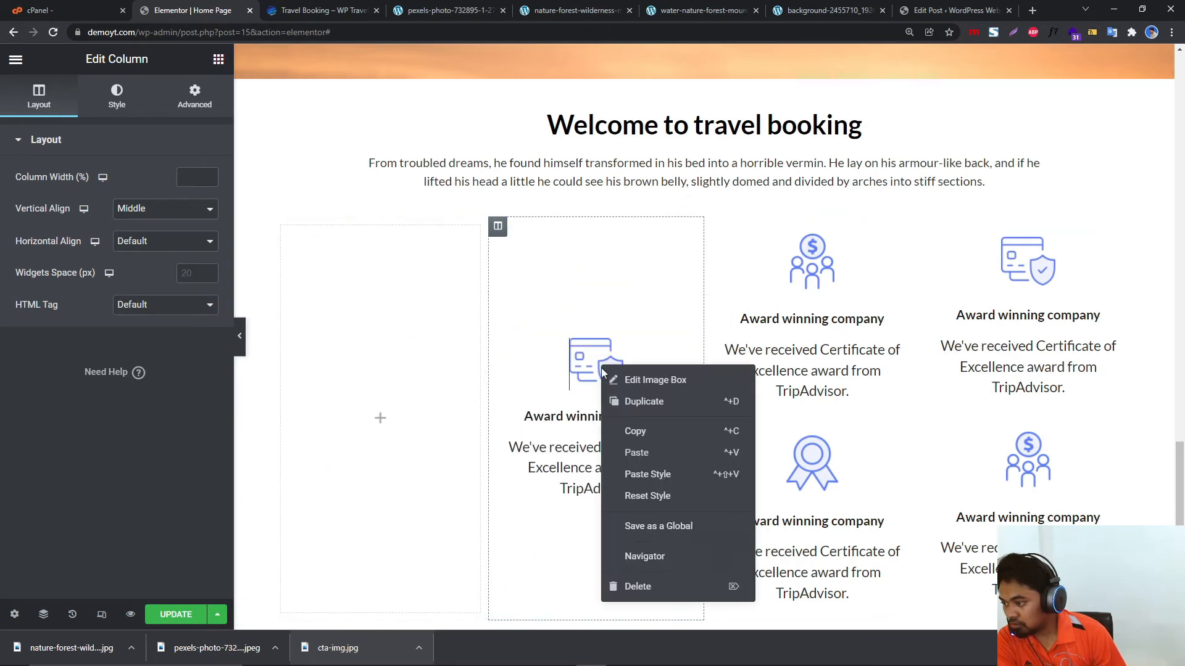
left_click(624, 588)
Delete the remaining Award winning company image boxes from the third and fourth columns of the copied section.
right_click(755, 345)
left_click(795, 564)
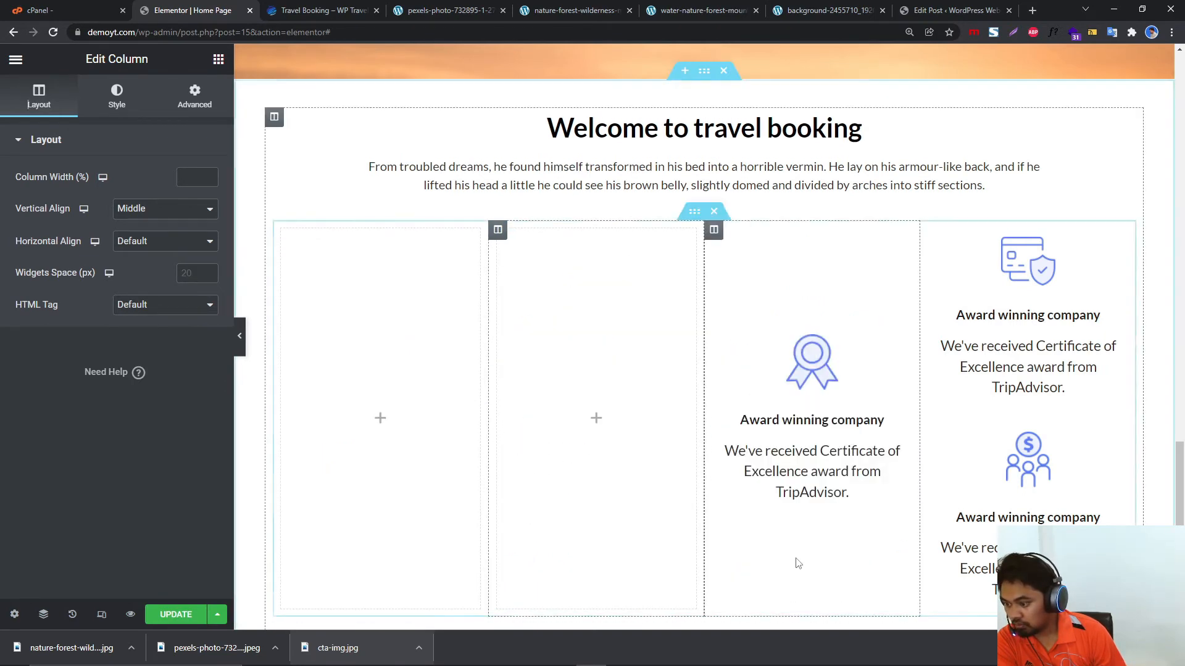
right_click(804, 392)
right_click(1040, 355)
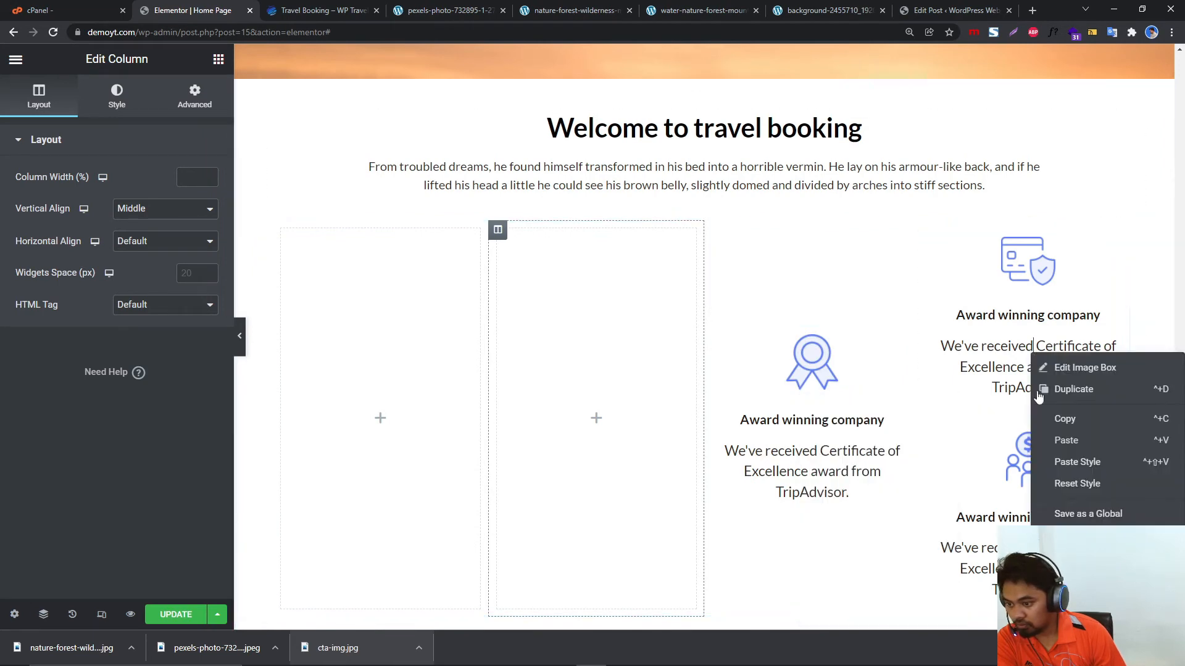
left_click(1067, 574)
right_click(1038, 382)
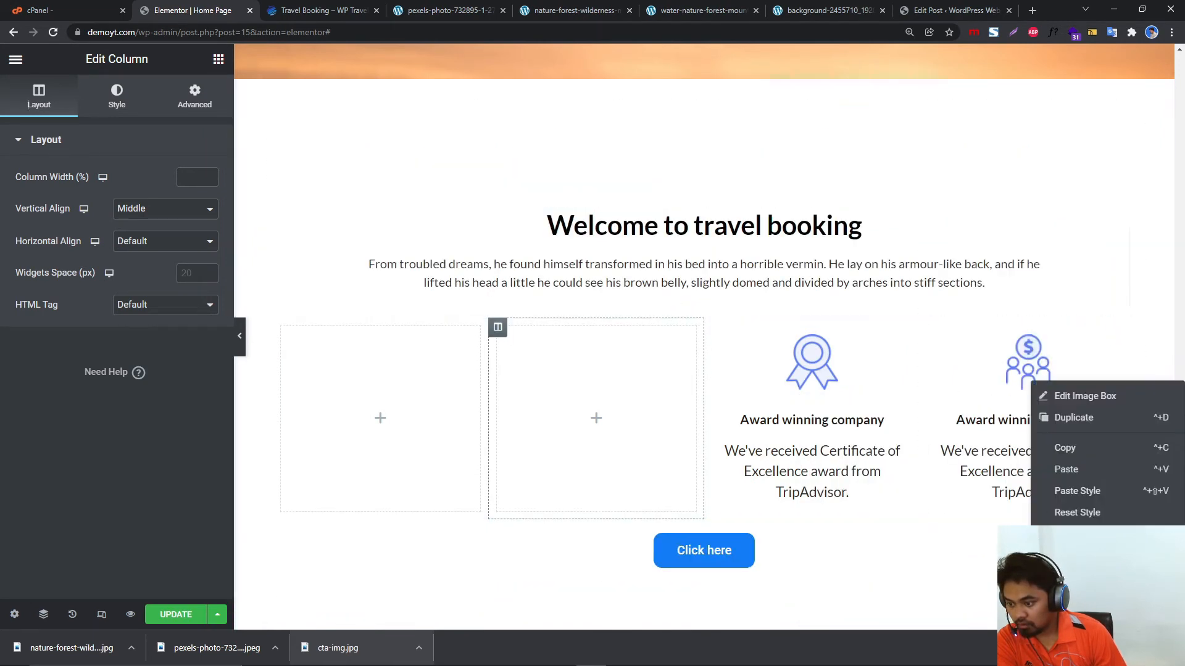
left_click(1062, 602)
right_click(841, 393)
left_click(884, 618)
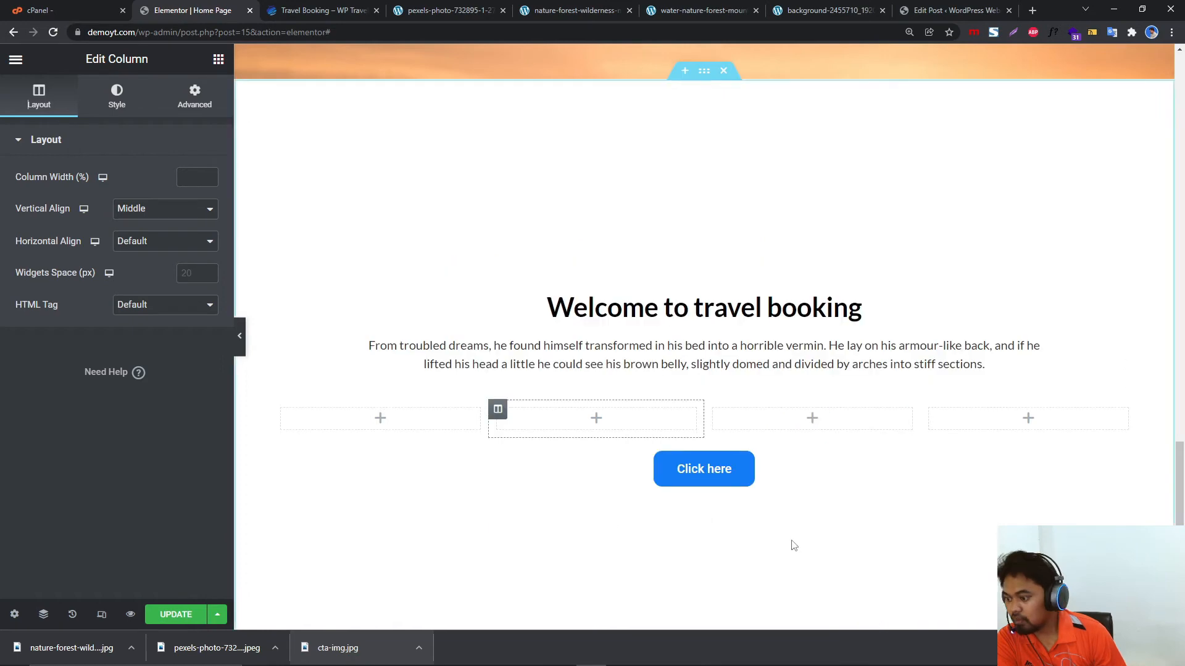
Place an Image widget in the first empty column and remove its placeholder picture.
left_click(219, 59)
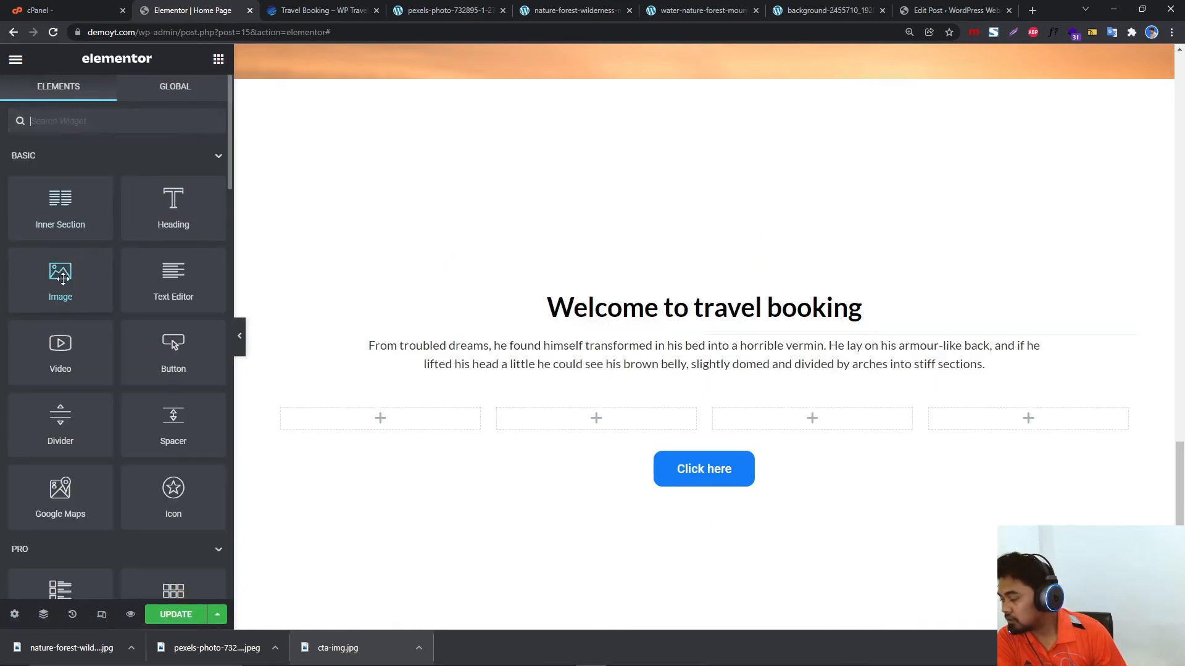
left_click_drag(63, 279, 380, 428)
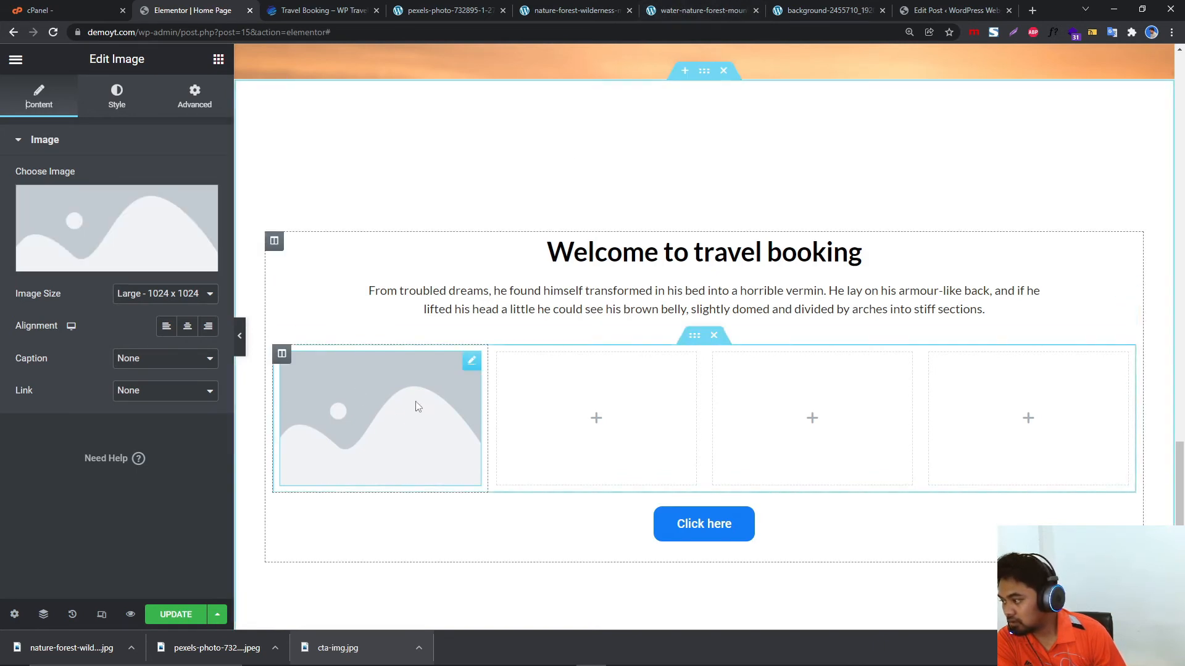
left_click(204, 201)
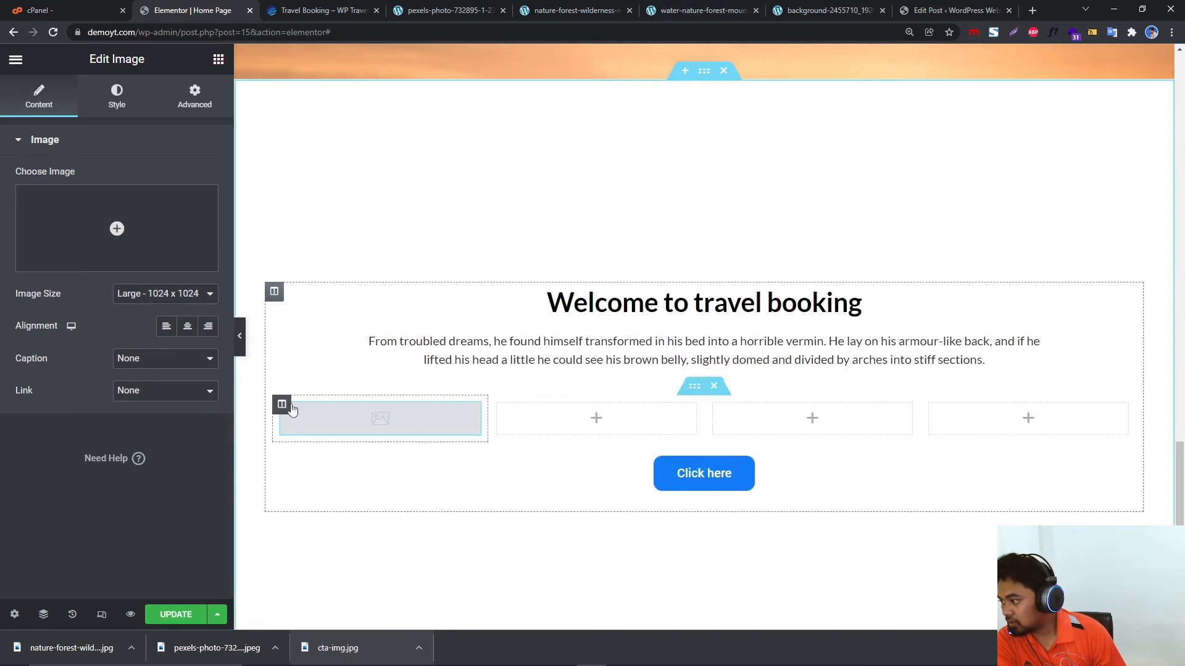
Upload the saved lake dock and temple images to the media library and set the temple image as the first column's classic background.
left_click(282, 405)
left_click(117, 97)
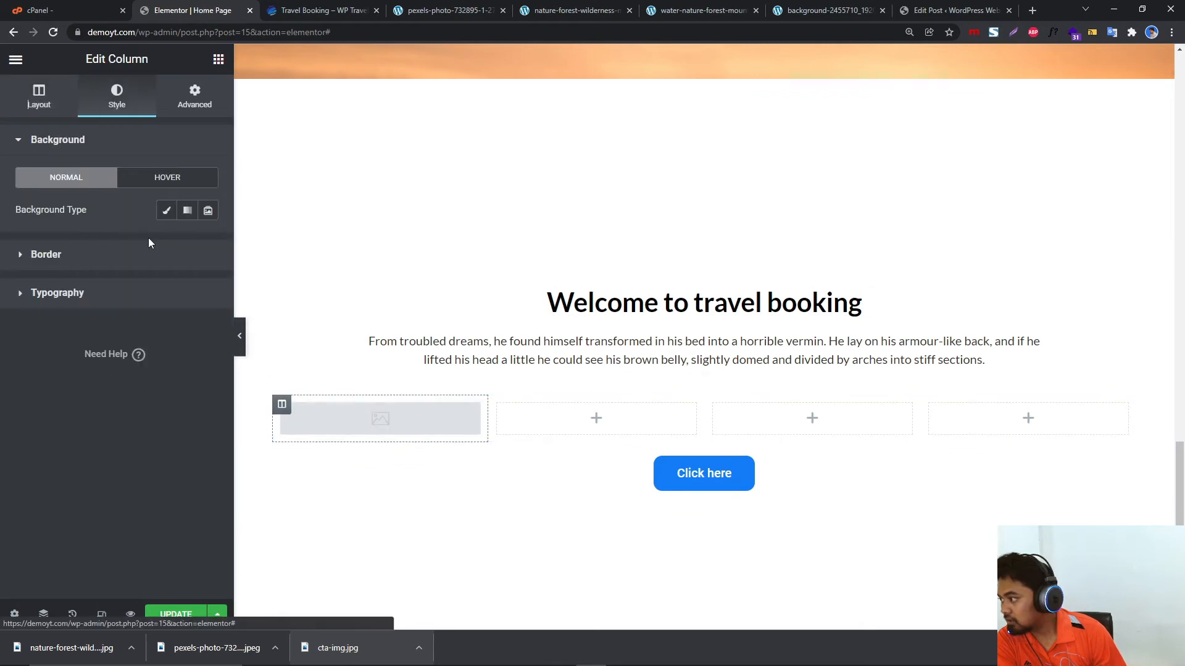
left_click(166, 210)
left_click(156, 304)
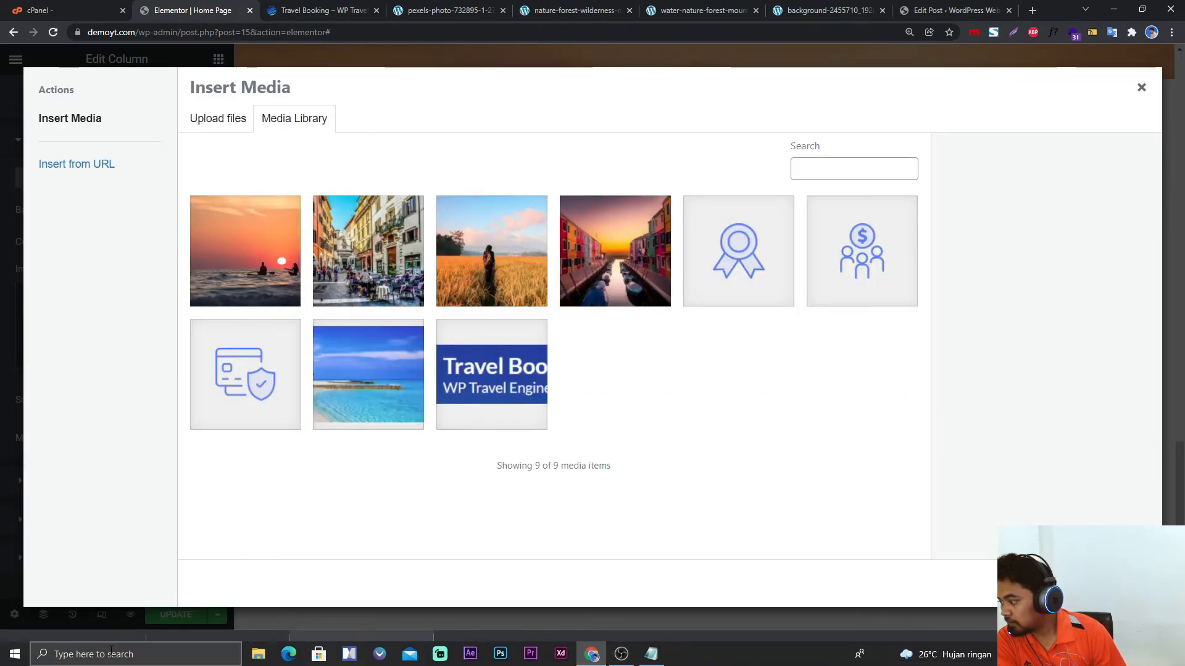
left_click_drag(121, 629, 262, 370)
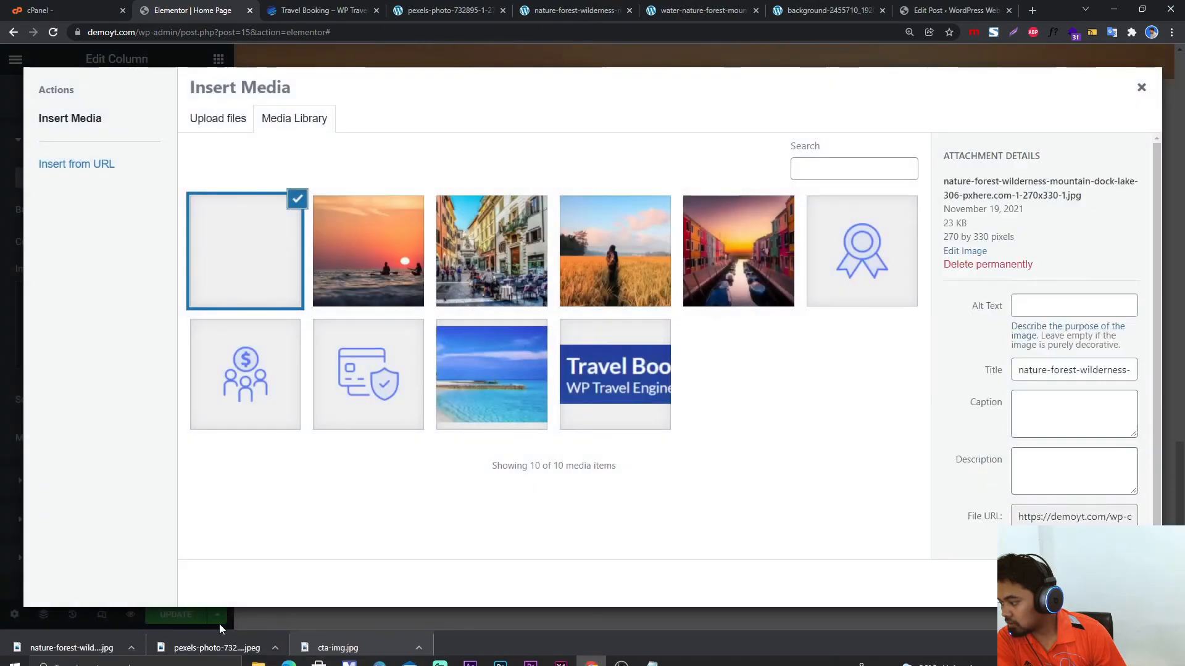
left_click_drag(220, 624, 315, 396)
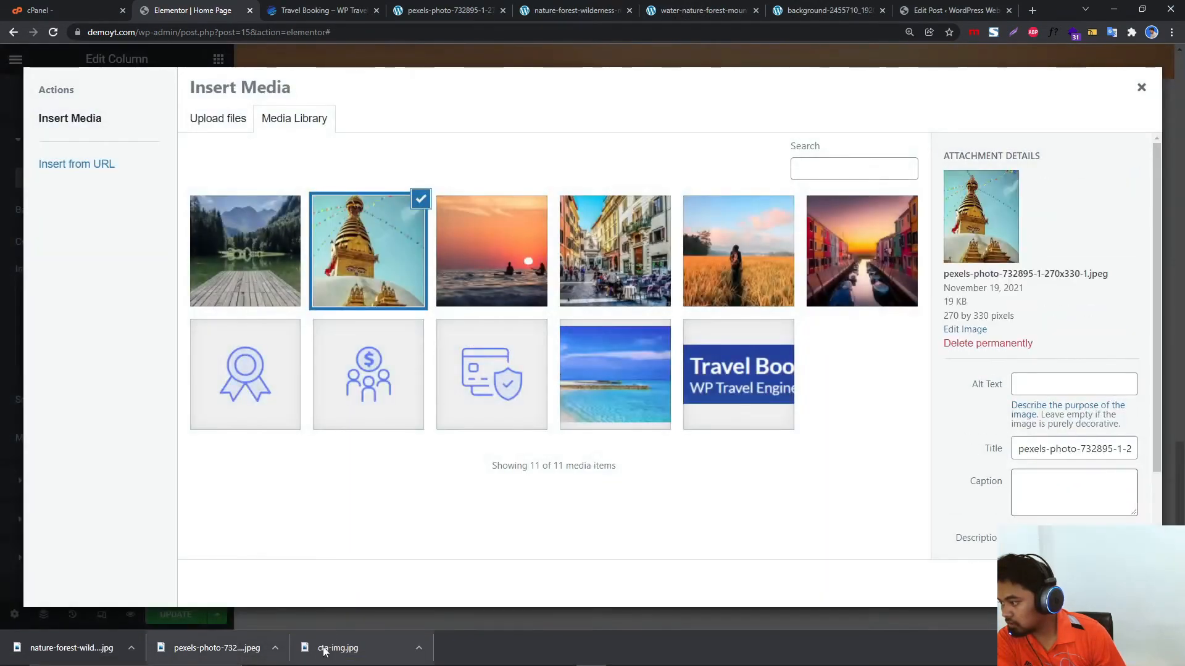
left_click(648, 460)
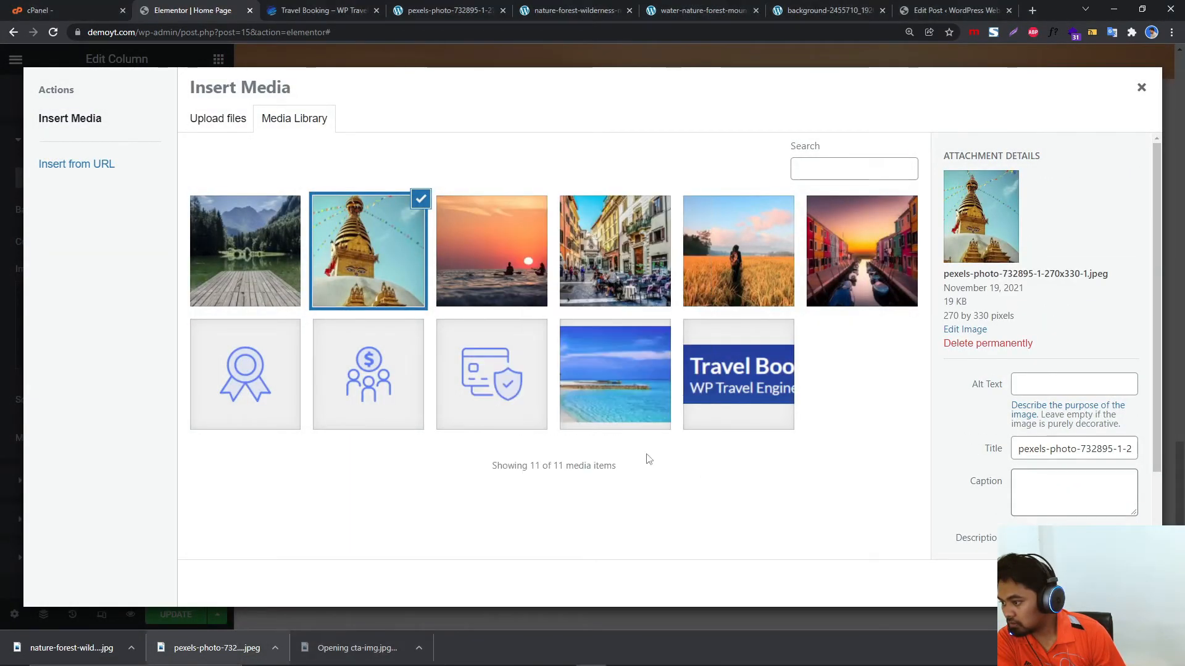
left_click(1113, 583)
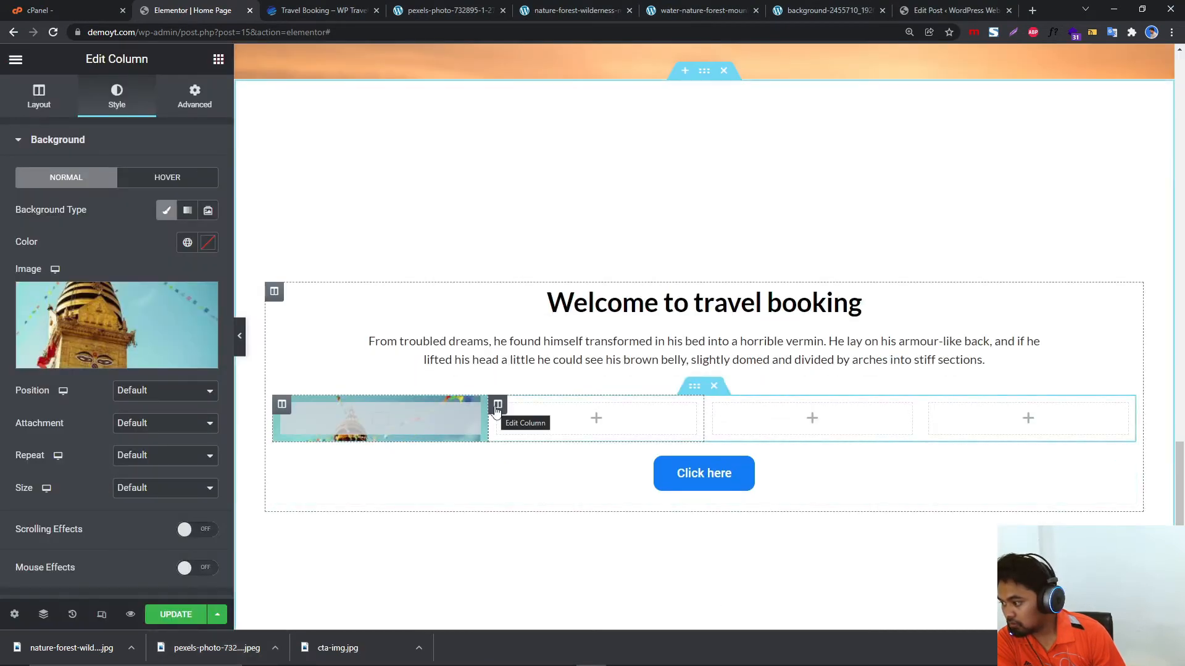
left_click(497, 405)
left_click(111, 99)
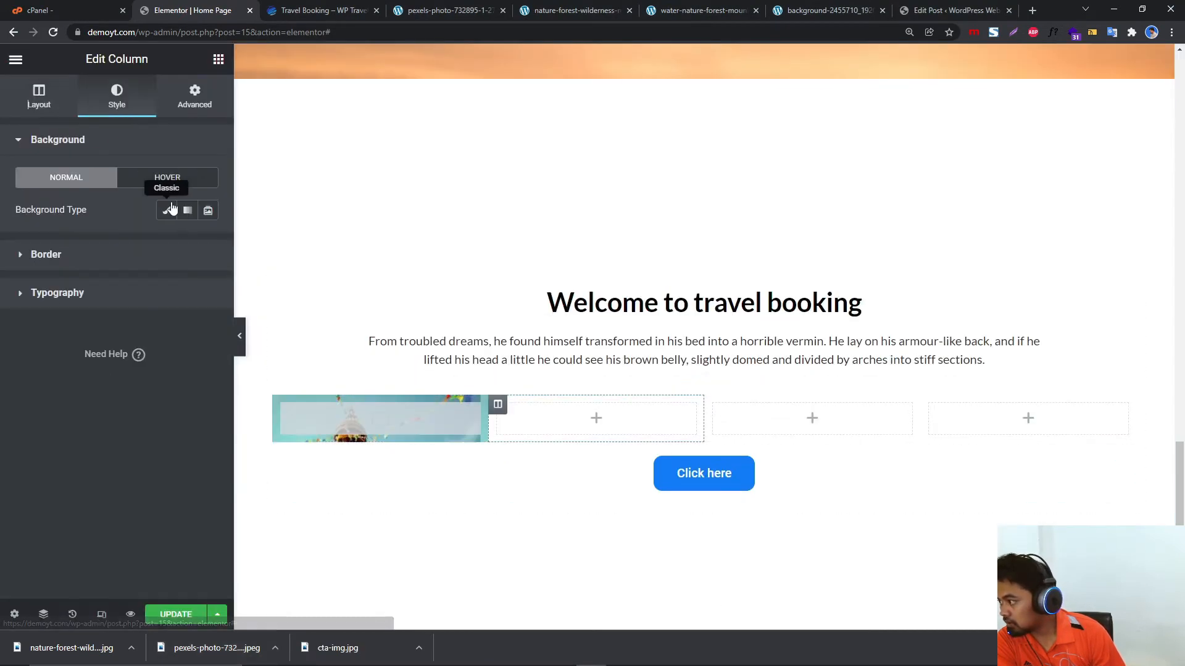
left_click(148, 253)
left_click(37, 109)
left_click(96, 114)
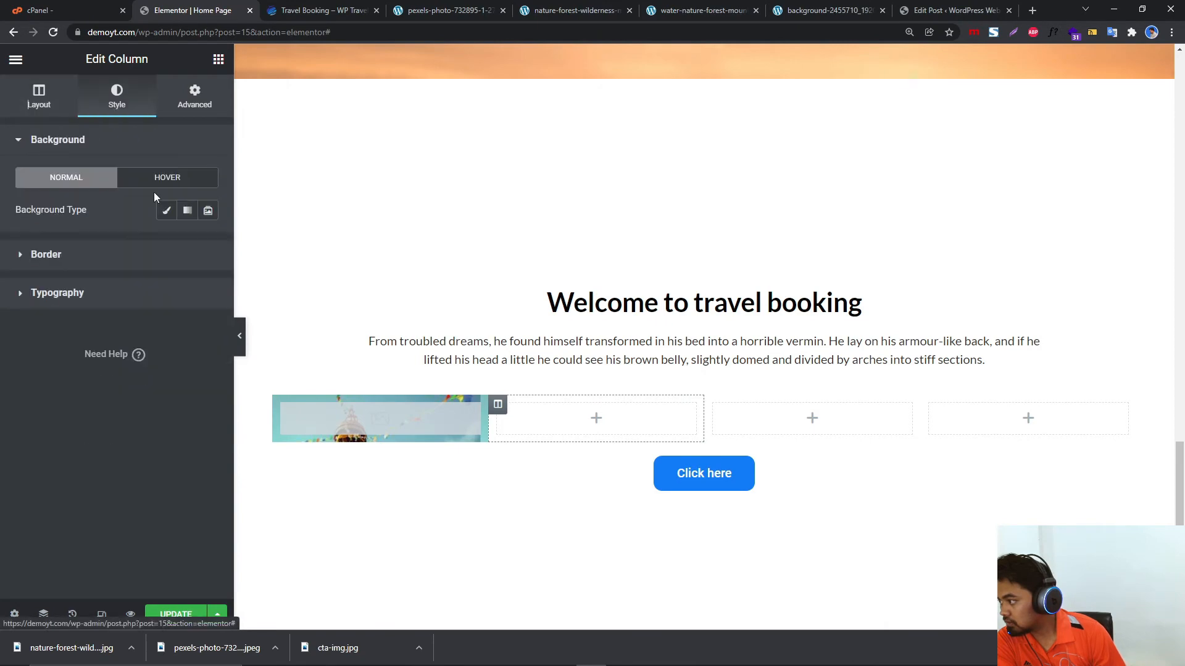
left_click(162, 215)
left_click(126, 323)
left_click(246, 285)
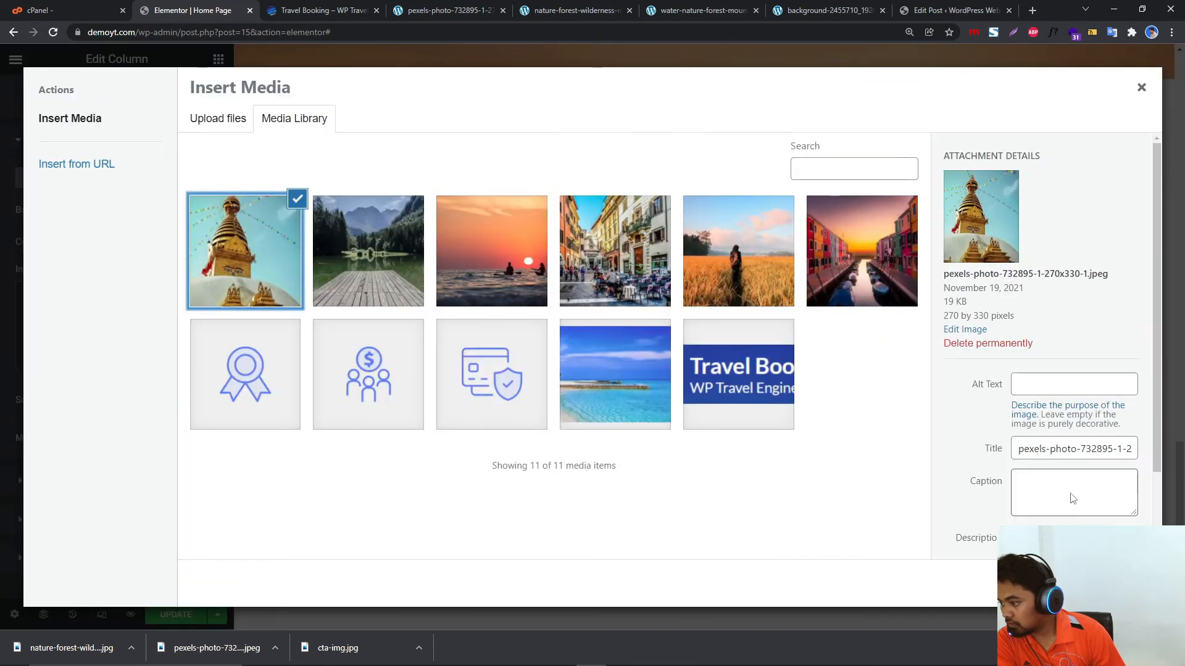
left_click(1109, 583)
Place a Button widget in the first column, above the empty Image widget.
left_click(218, 61)
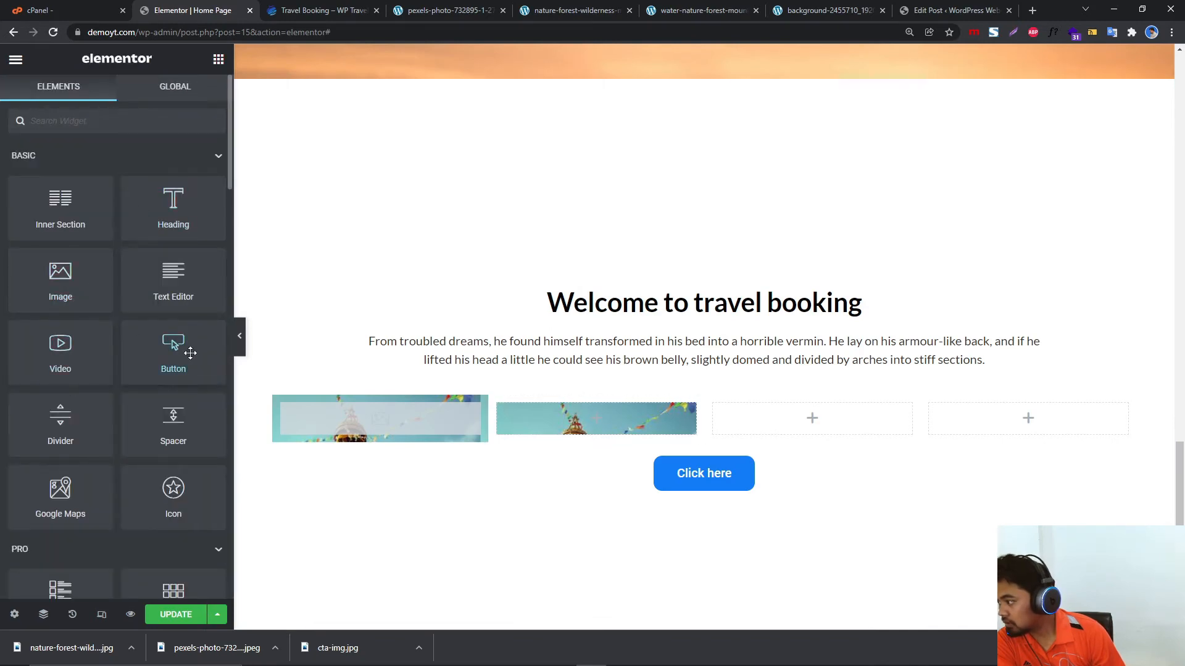
left_click_drag(190, 352, 364, 410)
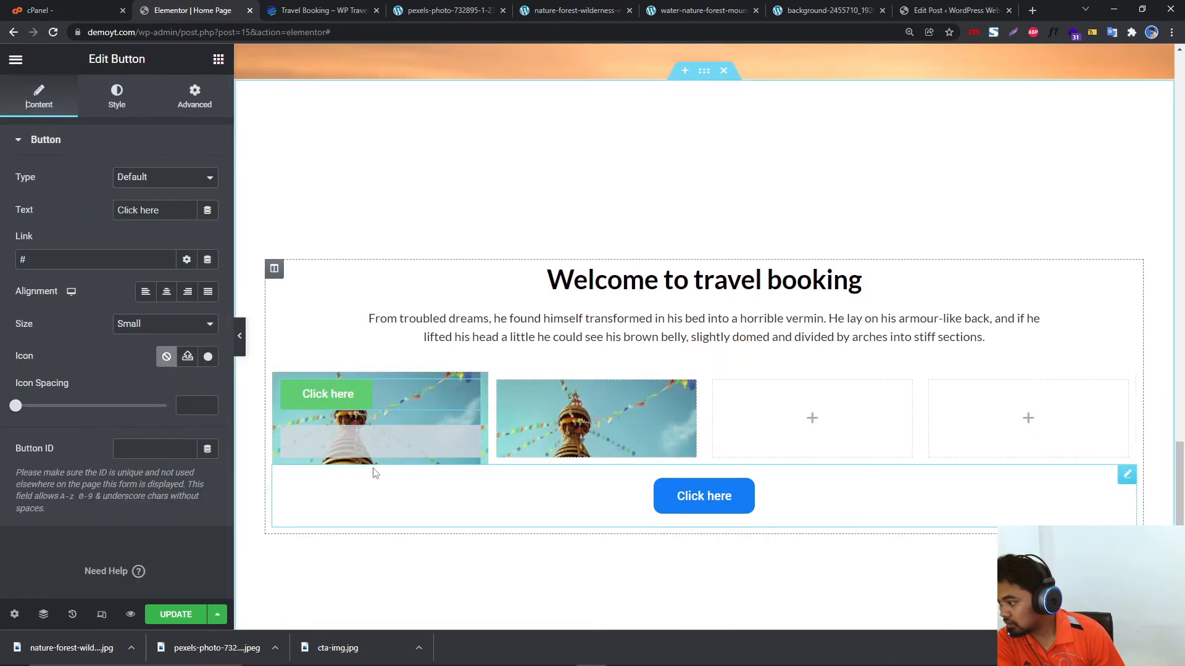
Center the button in the first image column and delete the empty Image widget below it.
left_click(166, 291)
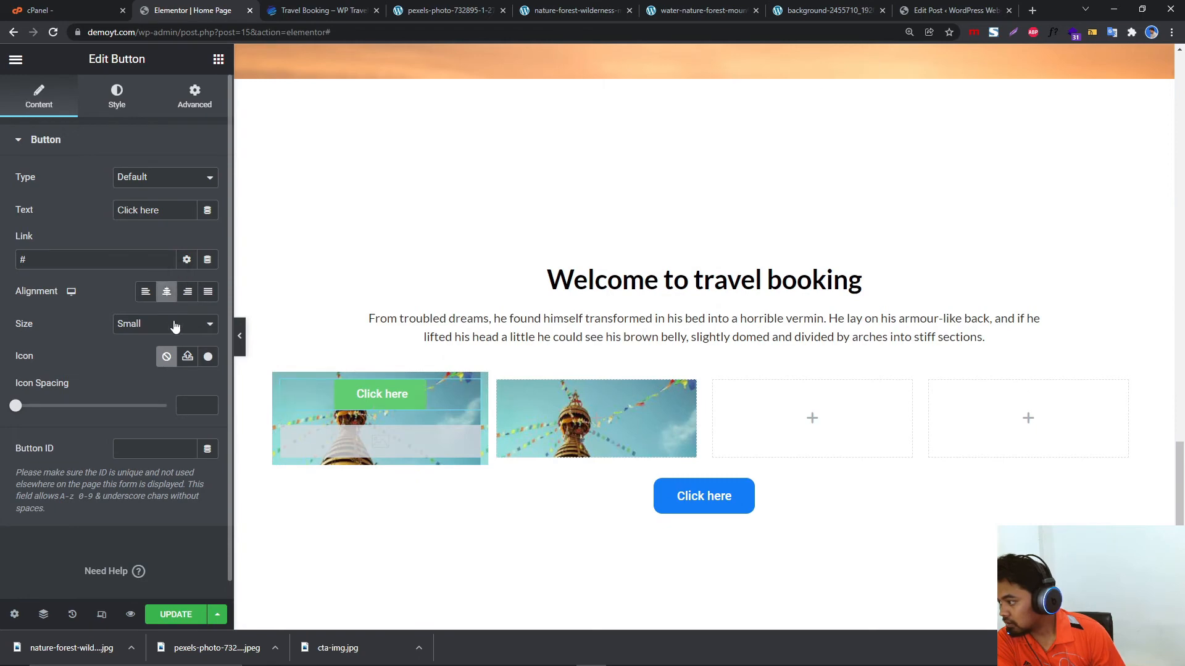
left_click(117, 114)
left_click(47, 104)
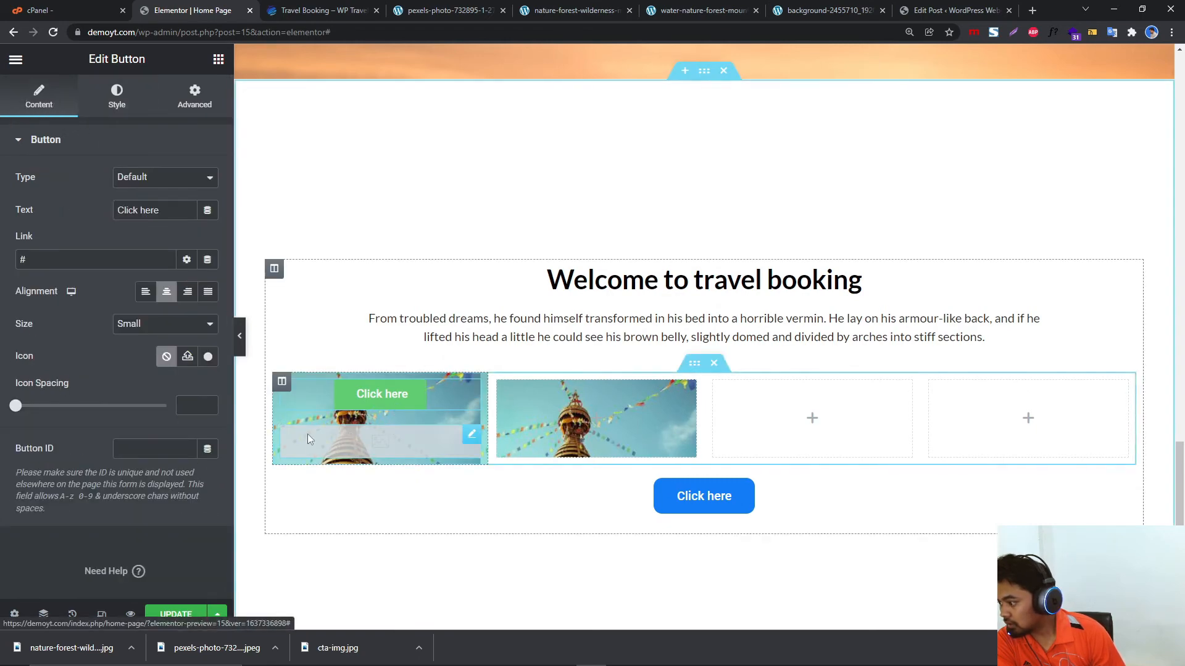
right_click(424, 443)
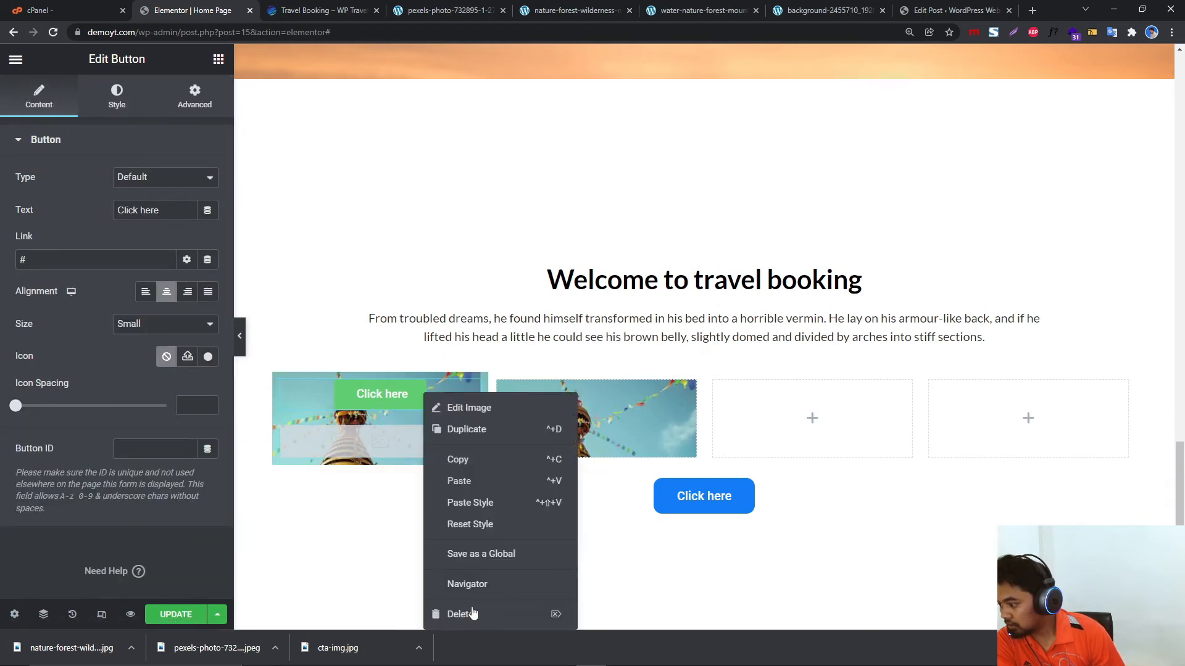
left_click(459, 612)
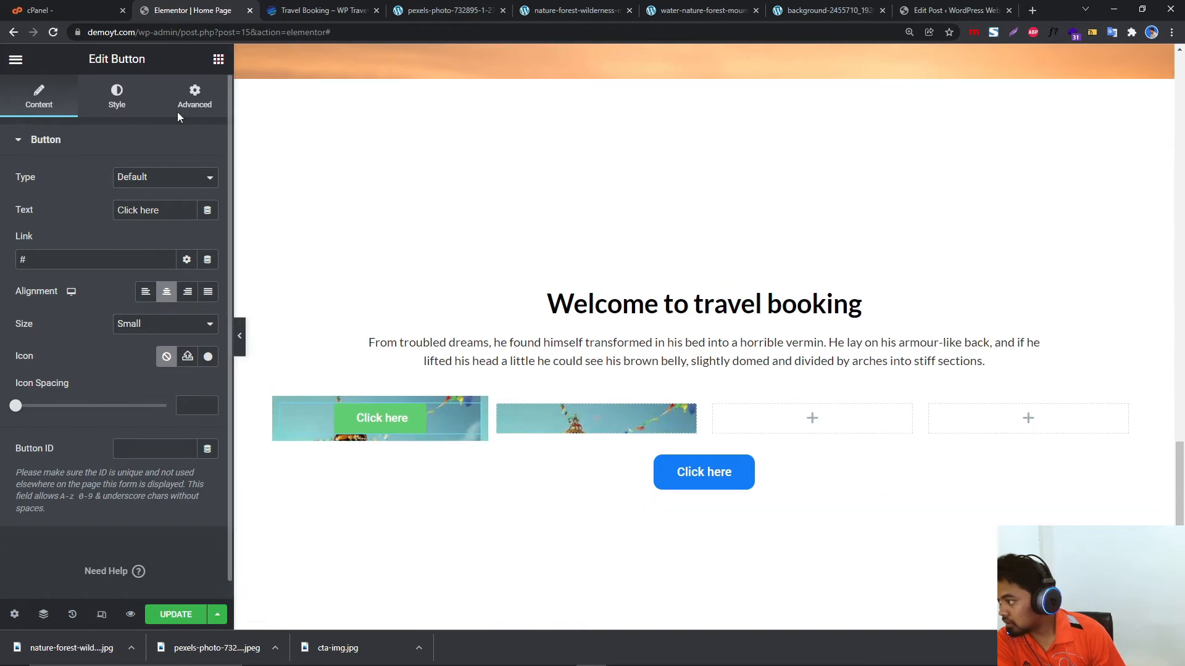
Set the first image column's vertical alignment to Bottom.
left_click(281, 407)
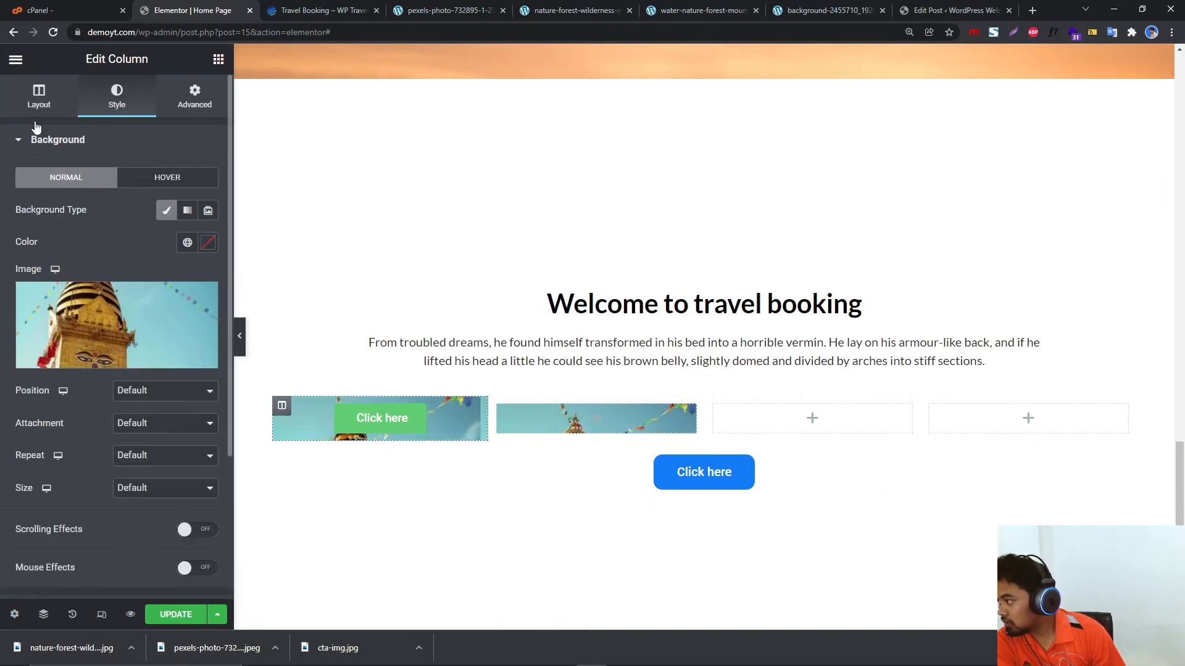
left_click(39, 104)
left_click(140, 209)
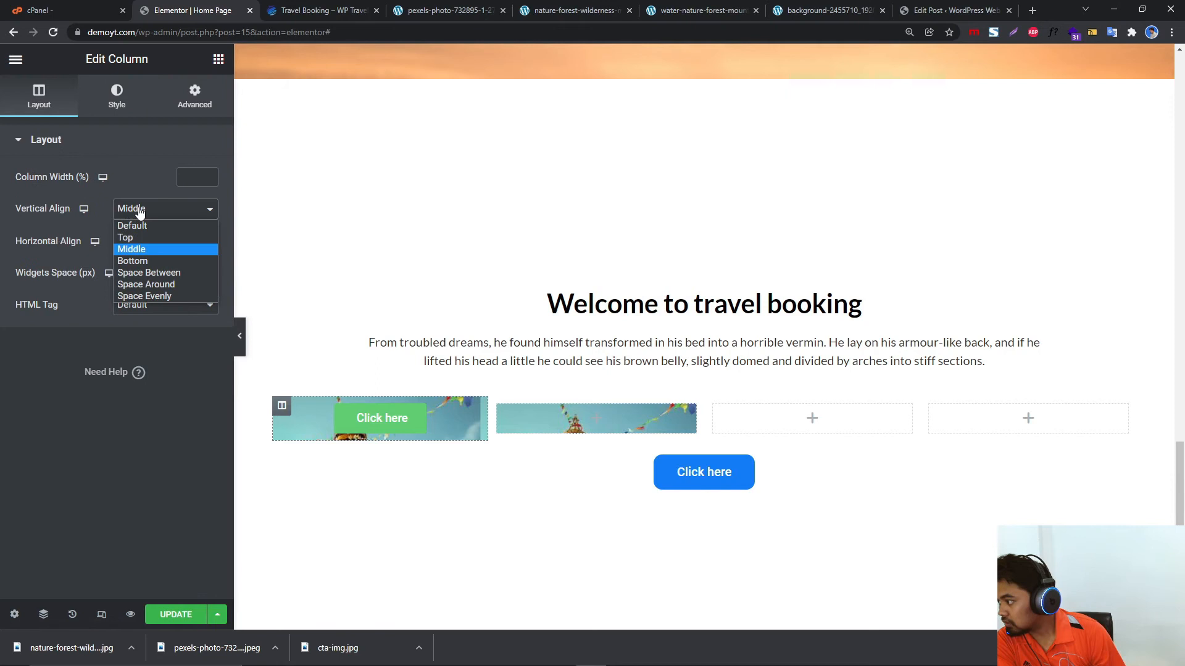
left_click(148, 262)
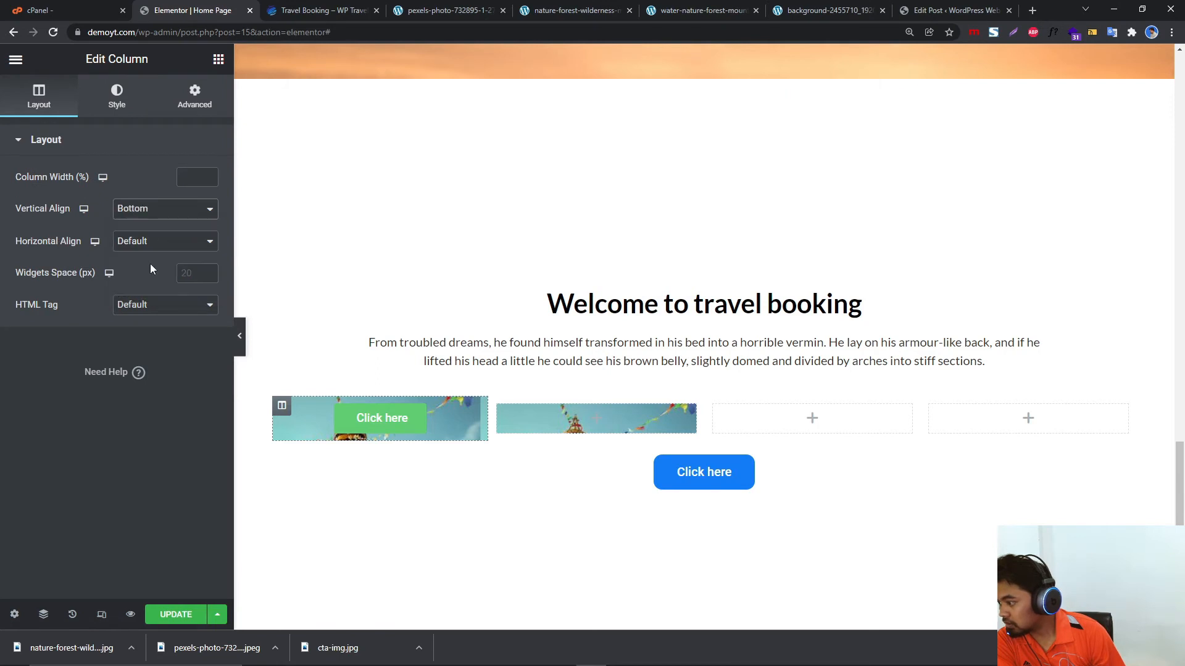
Add a Spacer widget above the first column's button and set its space to 288 px.
left_click(441, 424)
left_click(219, 60)
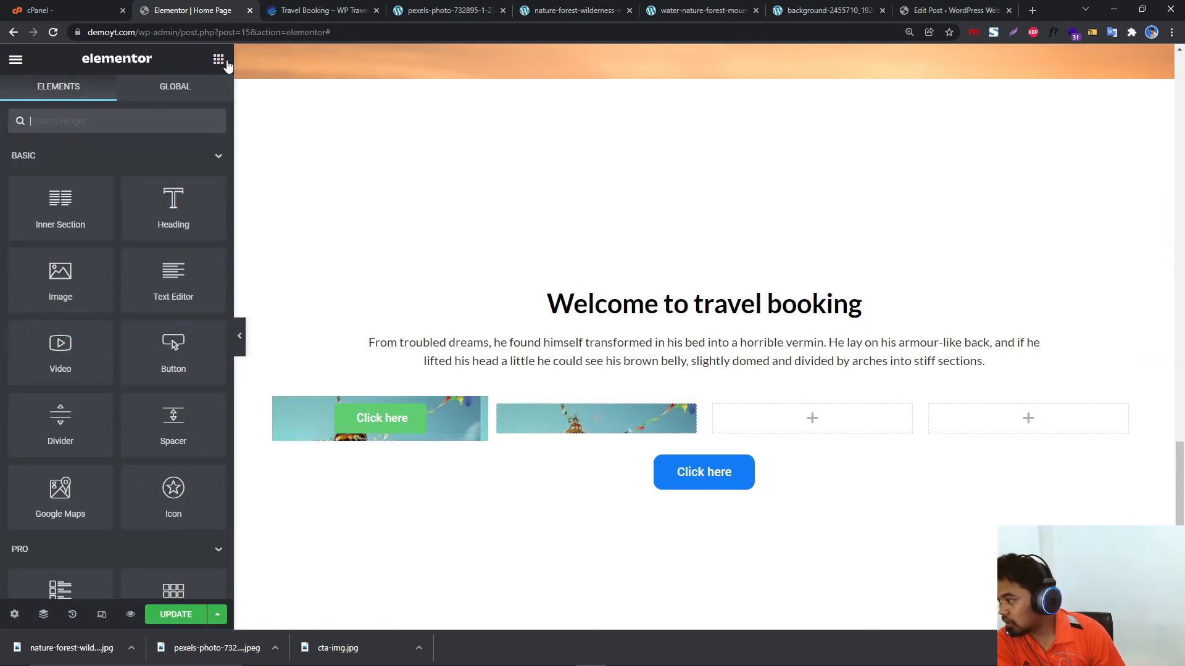
left_click_drag(195, 427, 370, 410)
left_click_drag(26, 196, 88, 206)
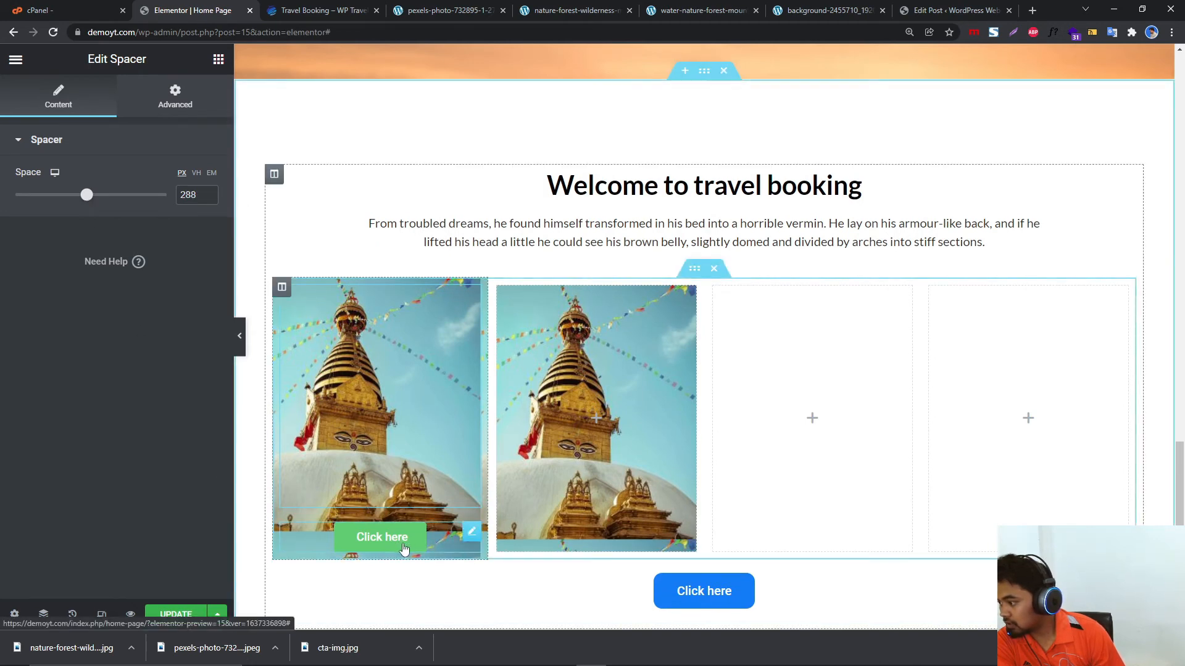
Give the first column a border radius of 10 px on all corners.
left_click(282, 288)
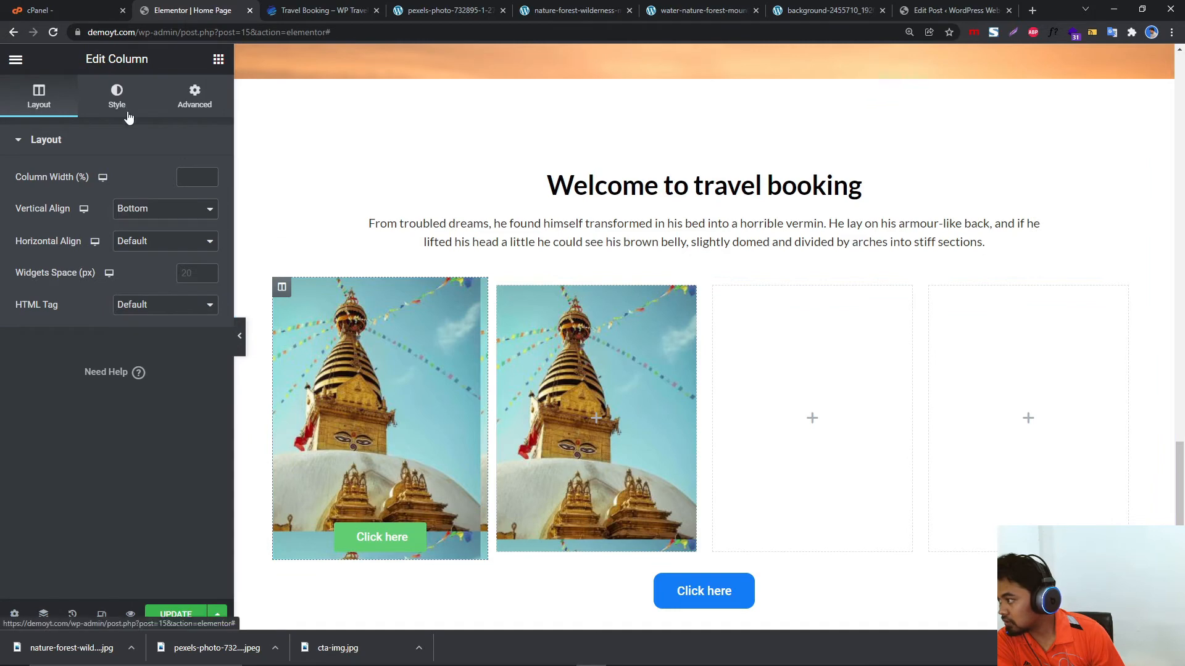
left_click(127, 114)
scroll(119, 531, "down", 3)
left_click(93, 493)
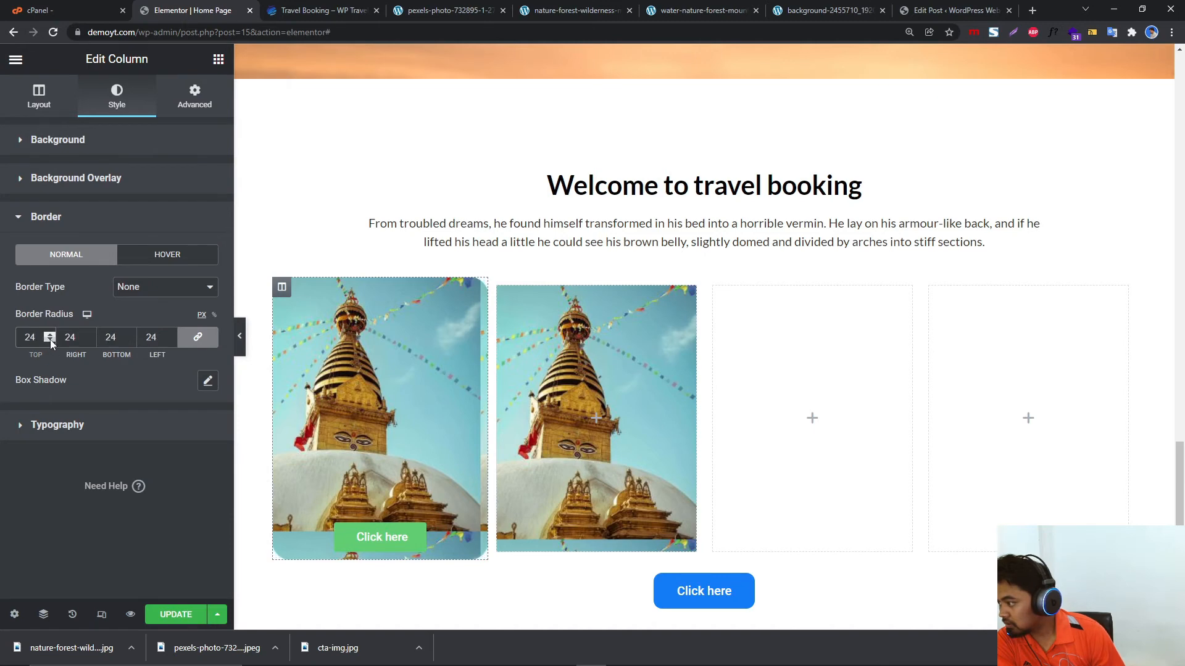
left_click(50, 339)
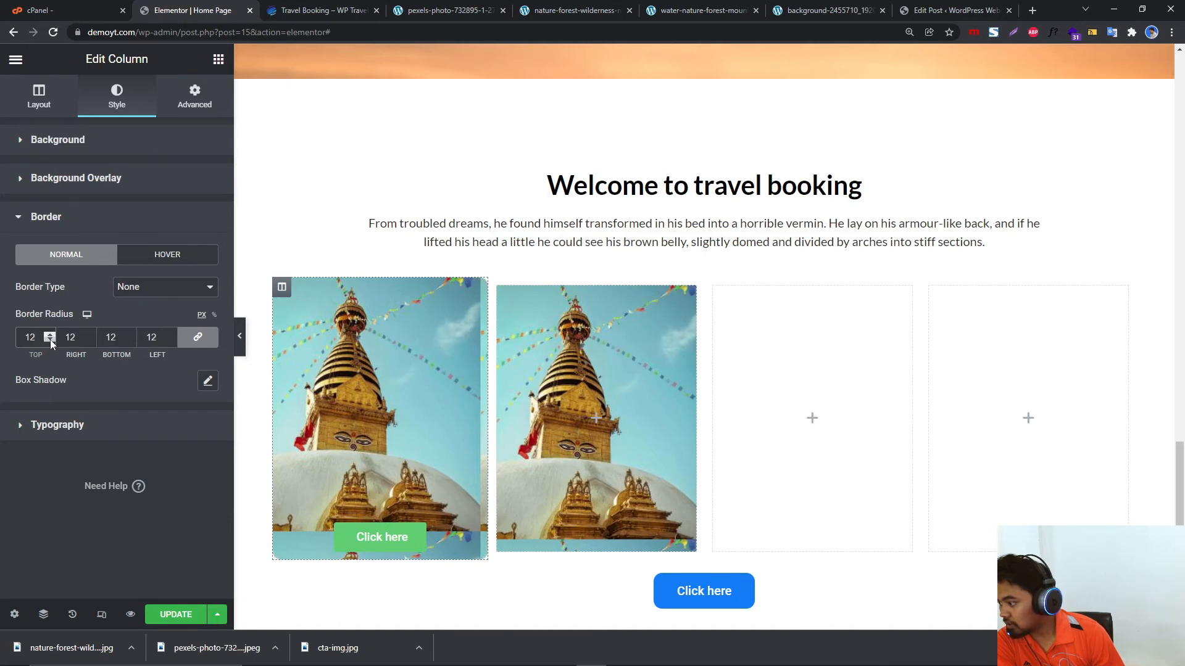
left_click(50, 339)
left_click(50, 339)
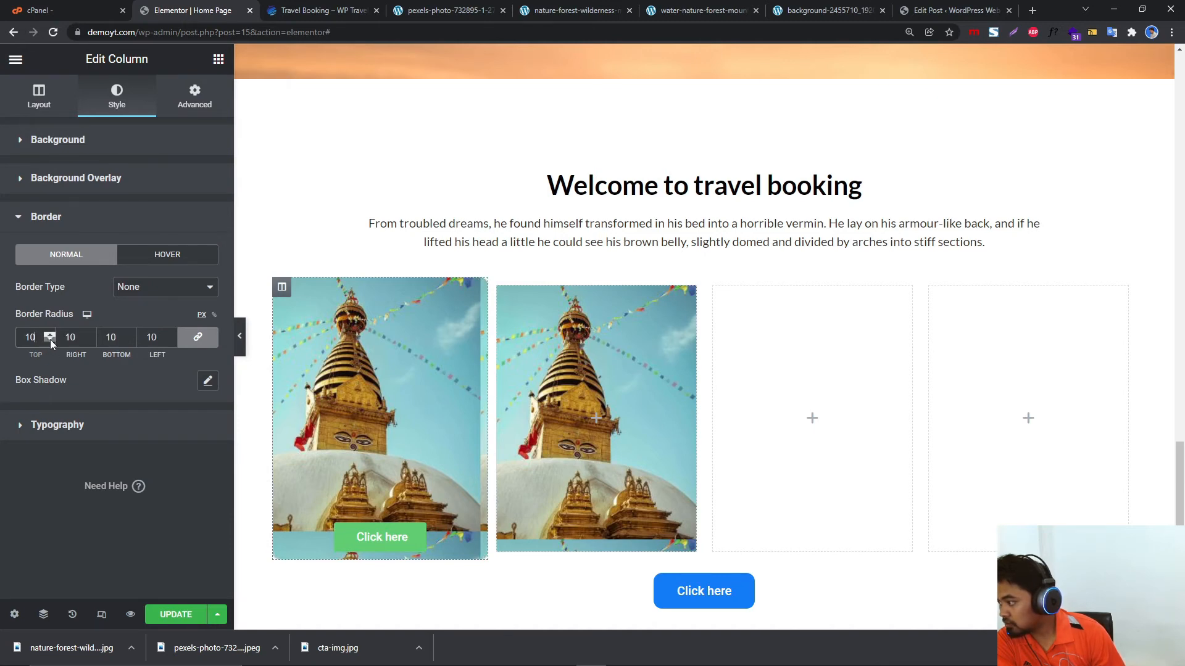
Turn on mouse effects for the first column's background and enable Mouse Track.
left_click(47, 107)
left_click(110, 102)
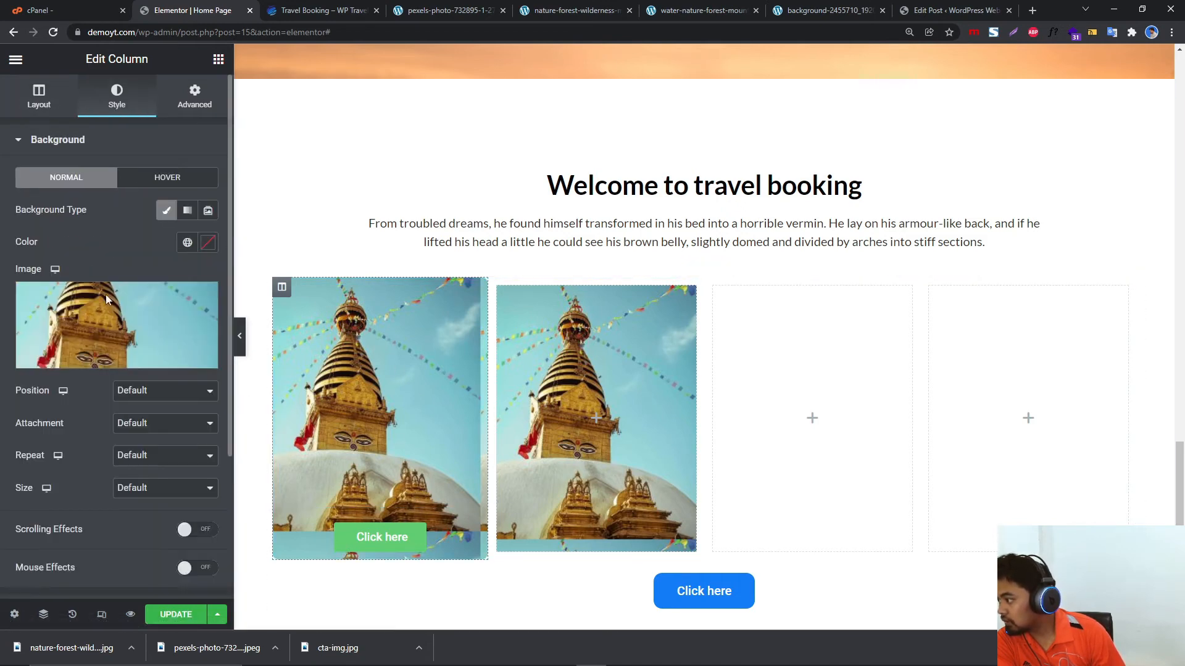
scroll(140, 333, "down", 3)
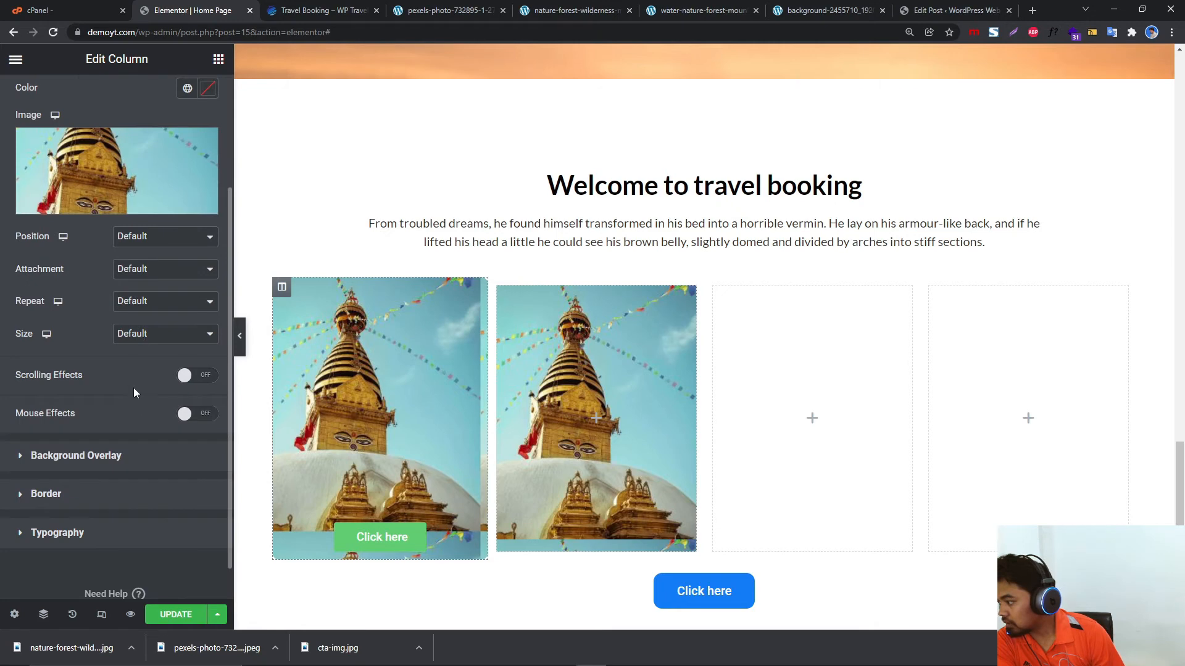
scroll(134, 387, "up", 3)
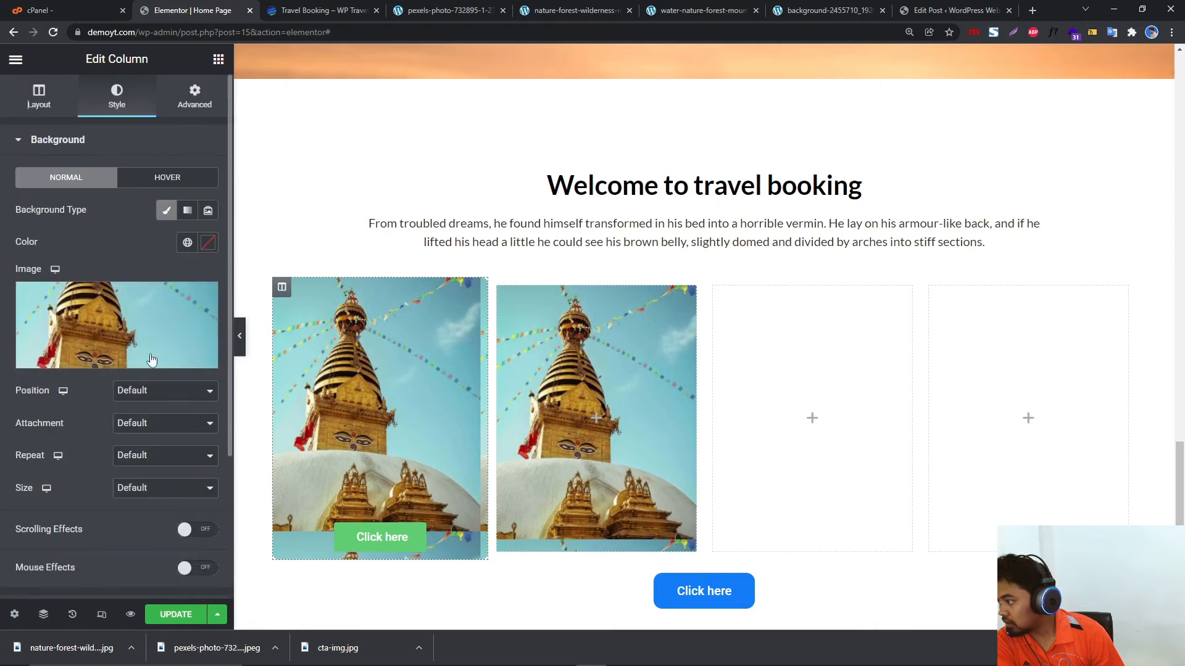
left_click(154, 185)
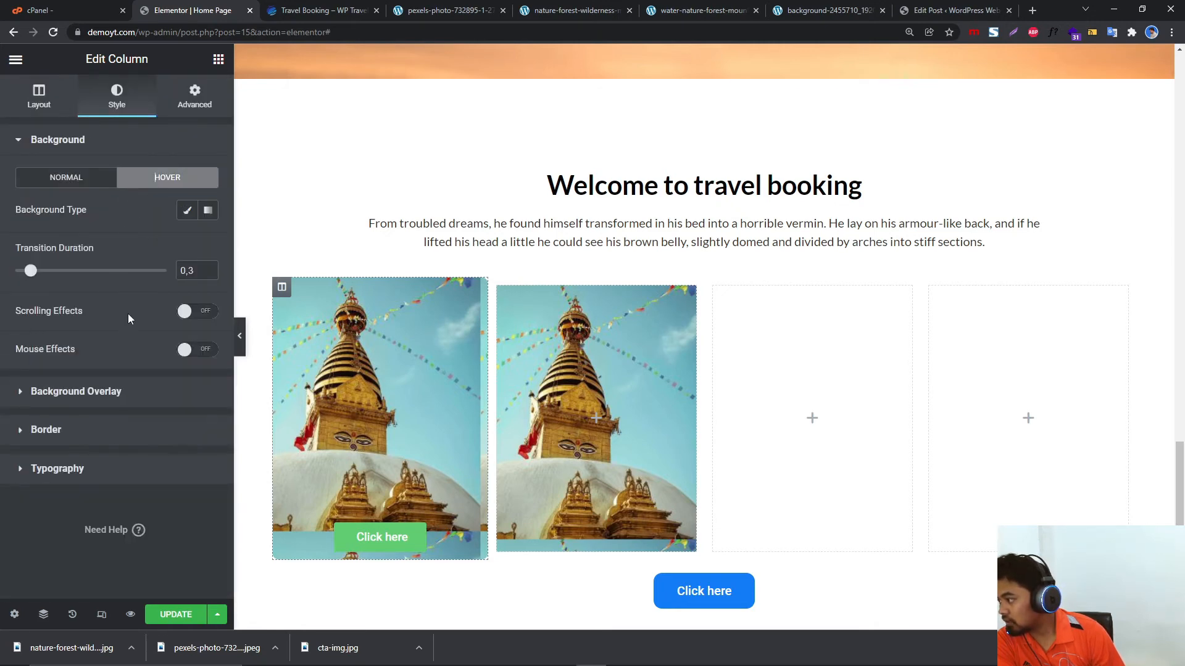
left_click(199, 350)
left_click(208, 380)
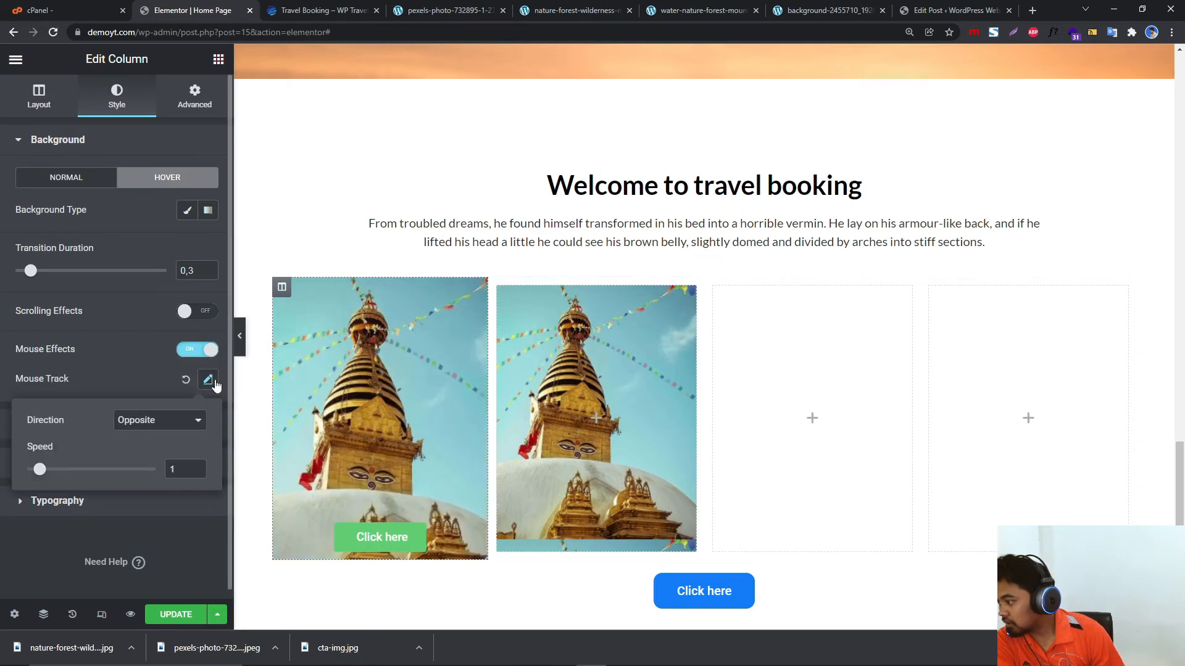
Try the Direct direction for the first column's Mouse Track effect and return it to Opposite.
left_click(190, 418)
left_click(176, 443)
left_click(148, 420)
left_click(144, 445)
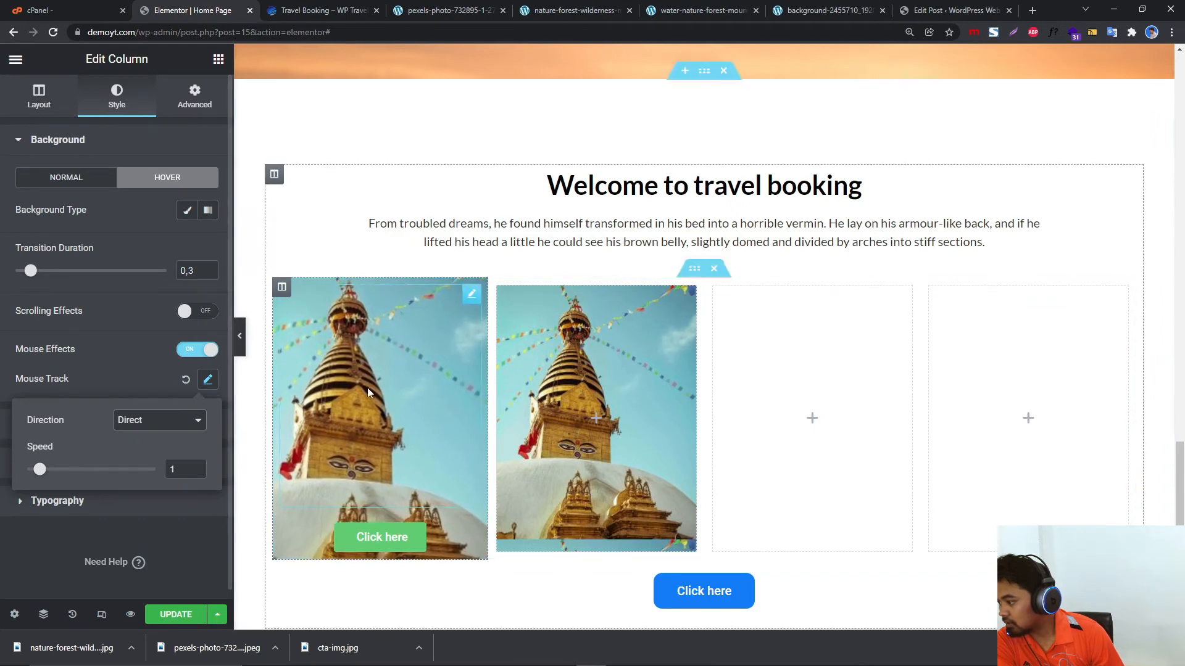
left_click(146, 418)
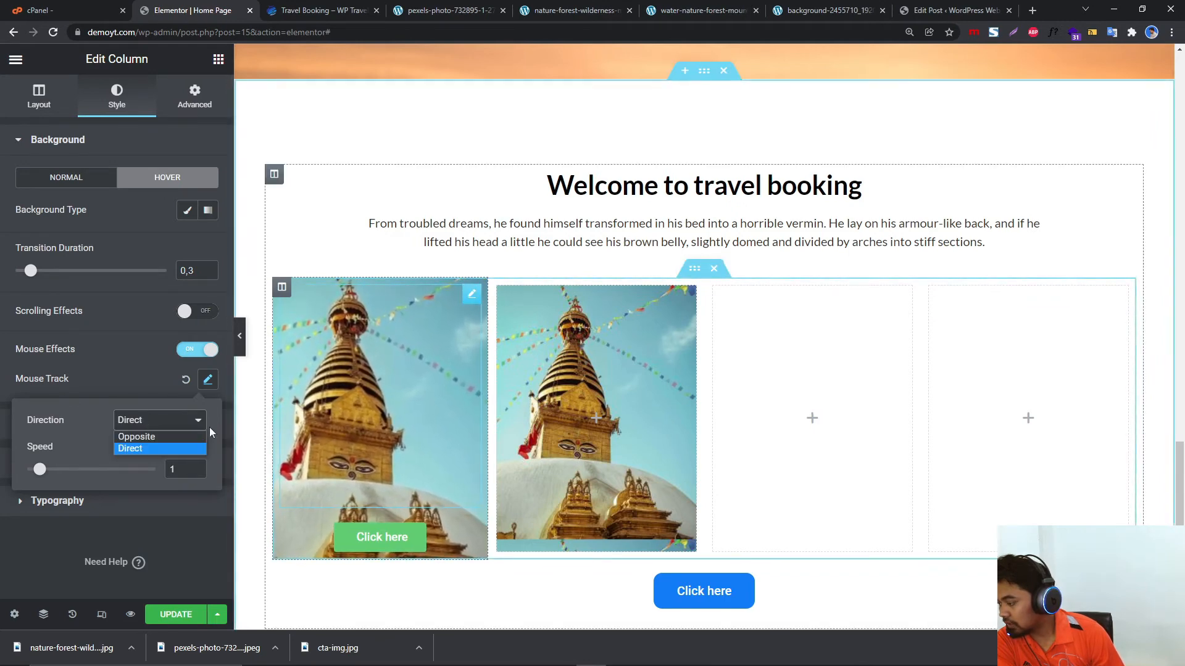
left_click(132, 437)
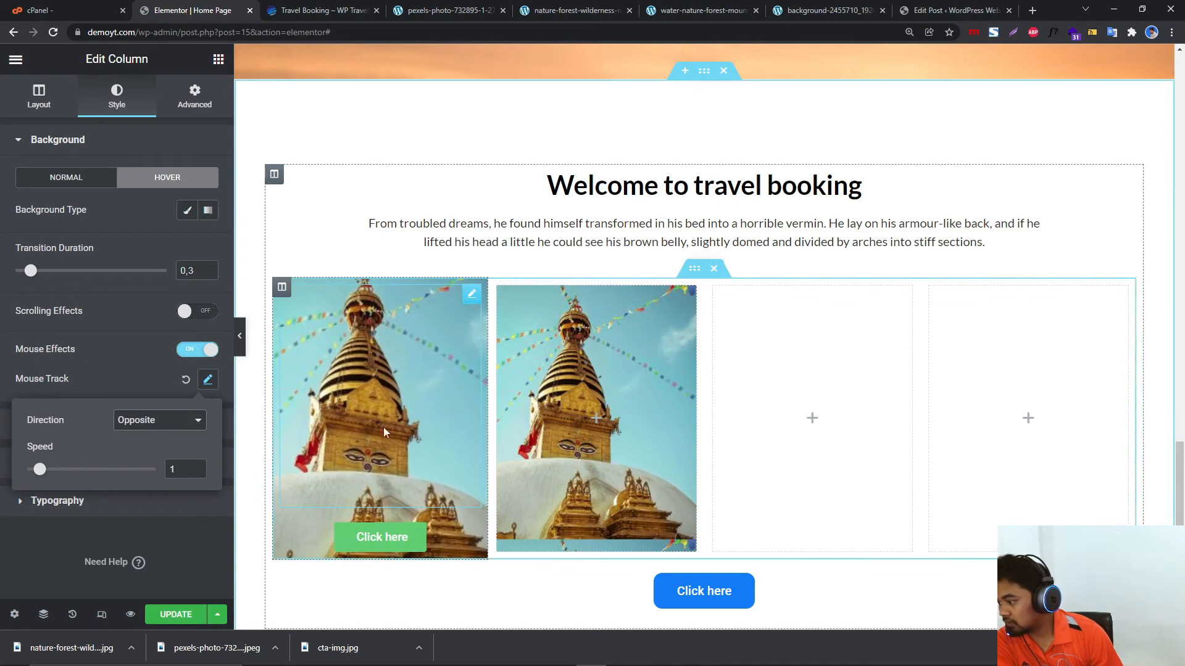
Set the padding of the first column's button to 8 px on all sides.
left_click(382, 536)
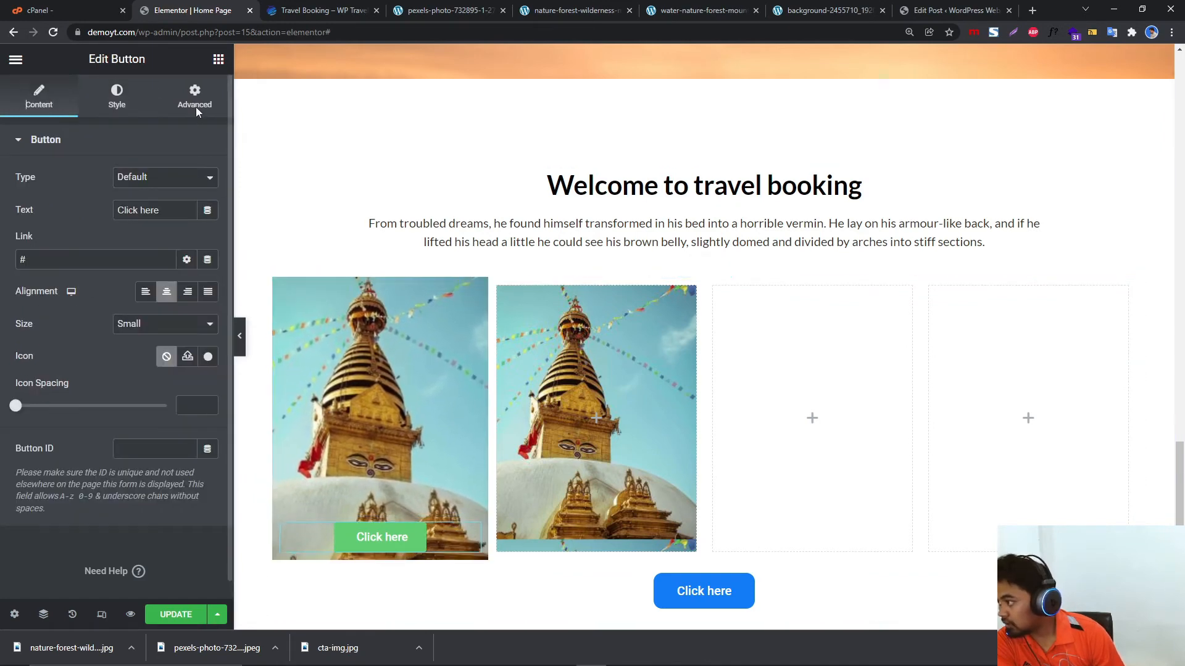
left_click(195, 101)
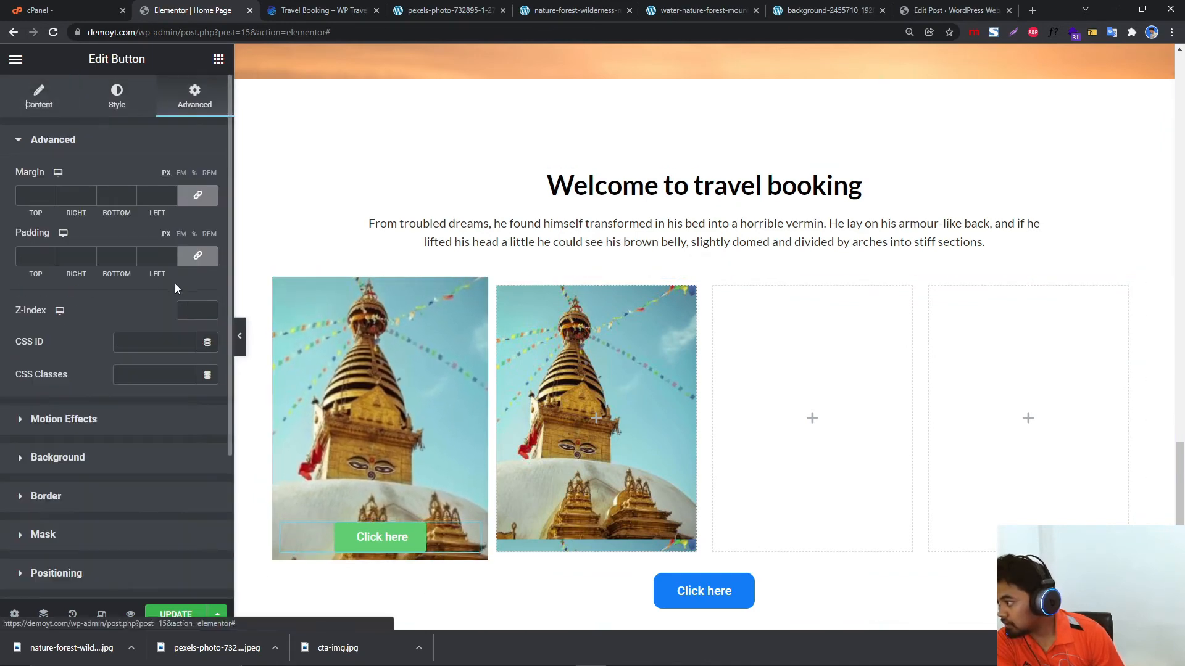
left_click(116, 98)
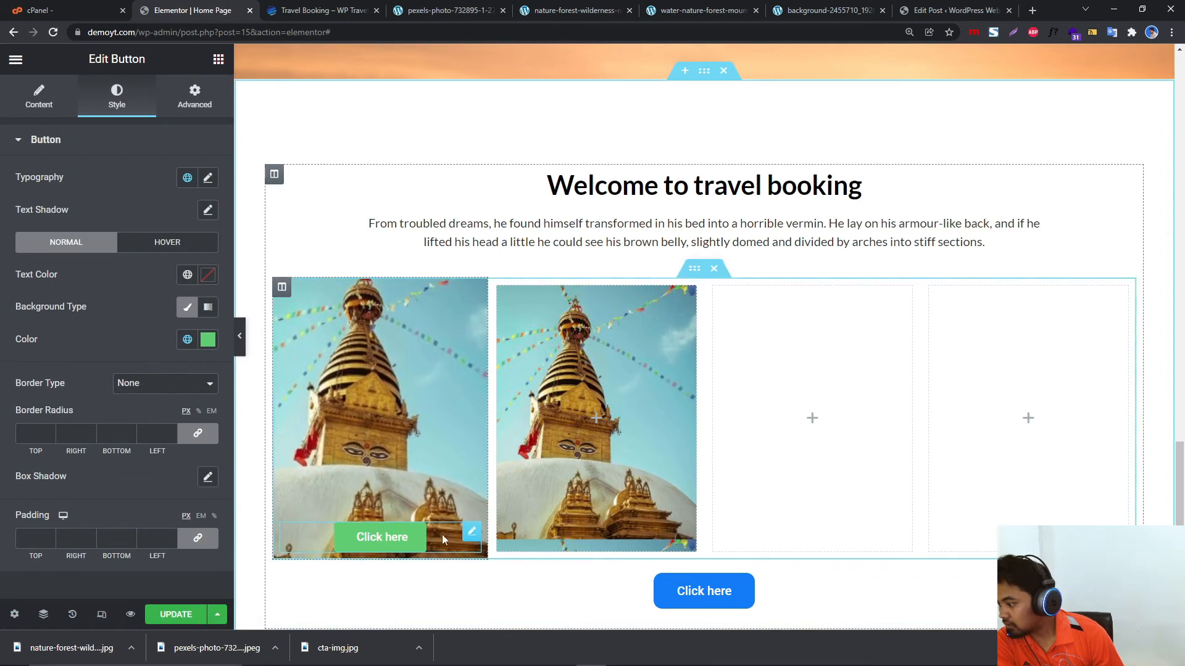
left_click(53, 539)
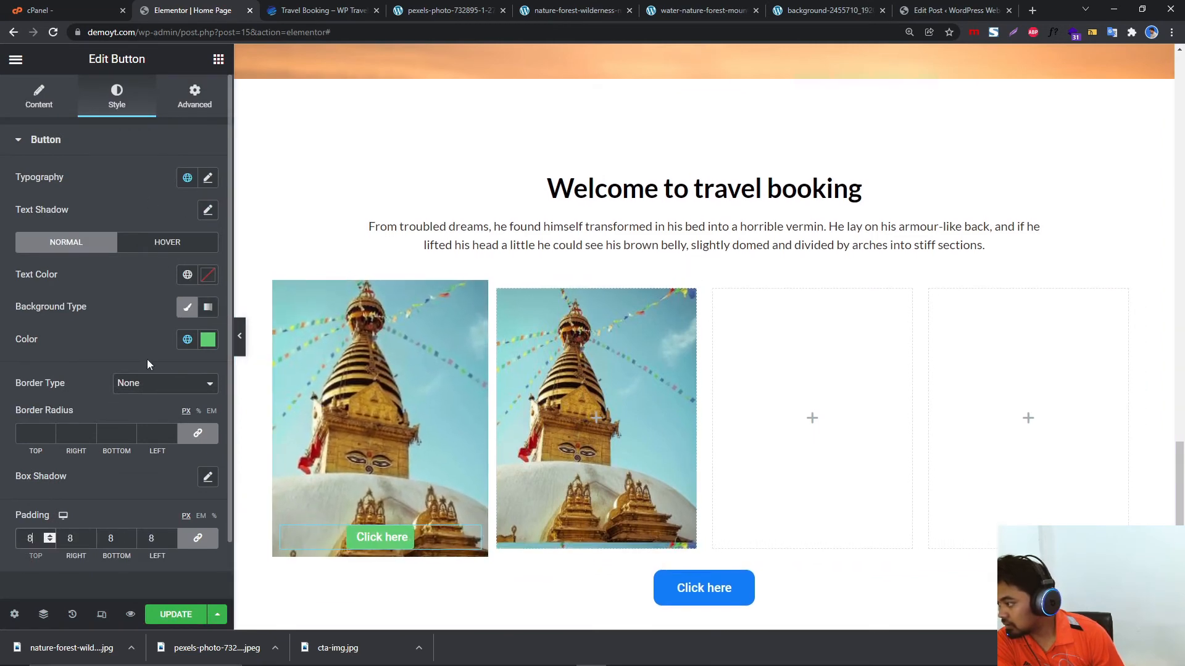
Set the first column button's font size to 12 px and its border radius to 15 px.
left_click(208, 177)
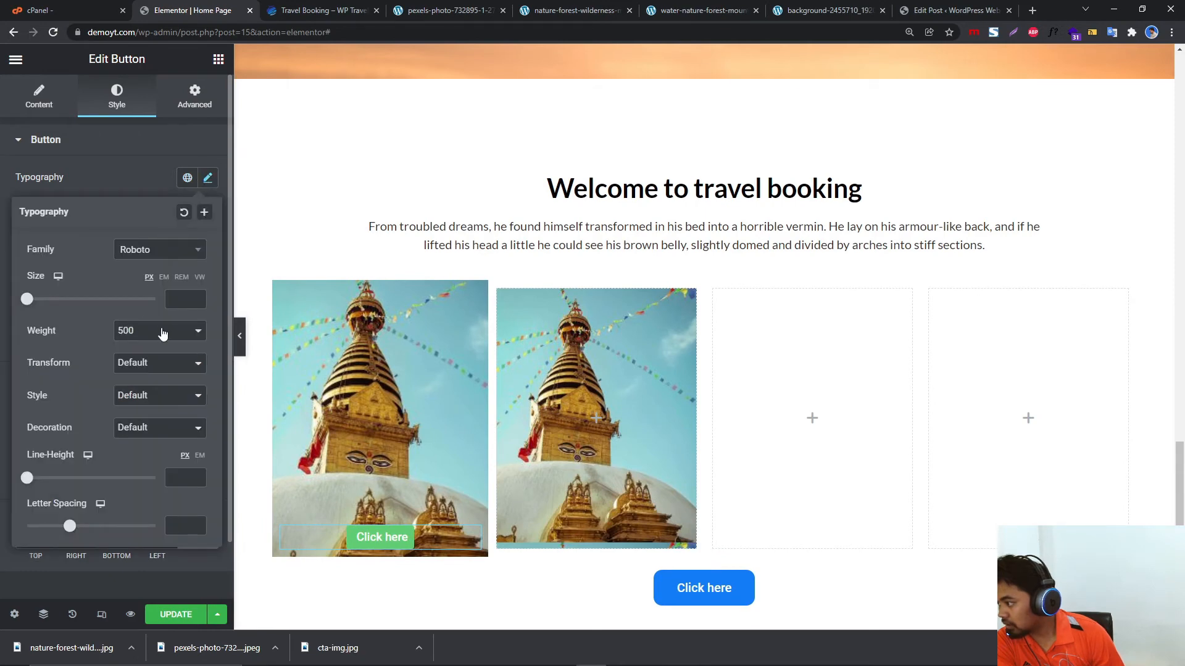
left_click_drag(34, 303, 33, 307)
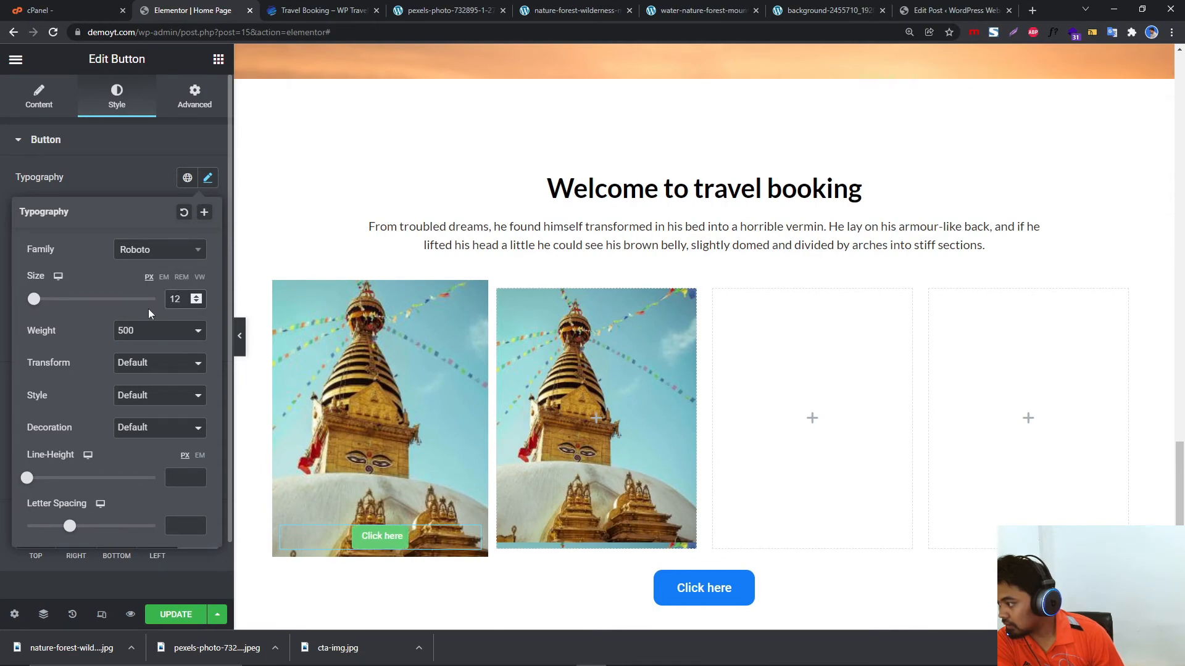
left_click(125, 179)
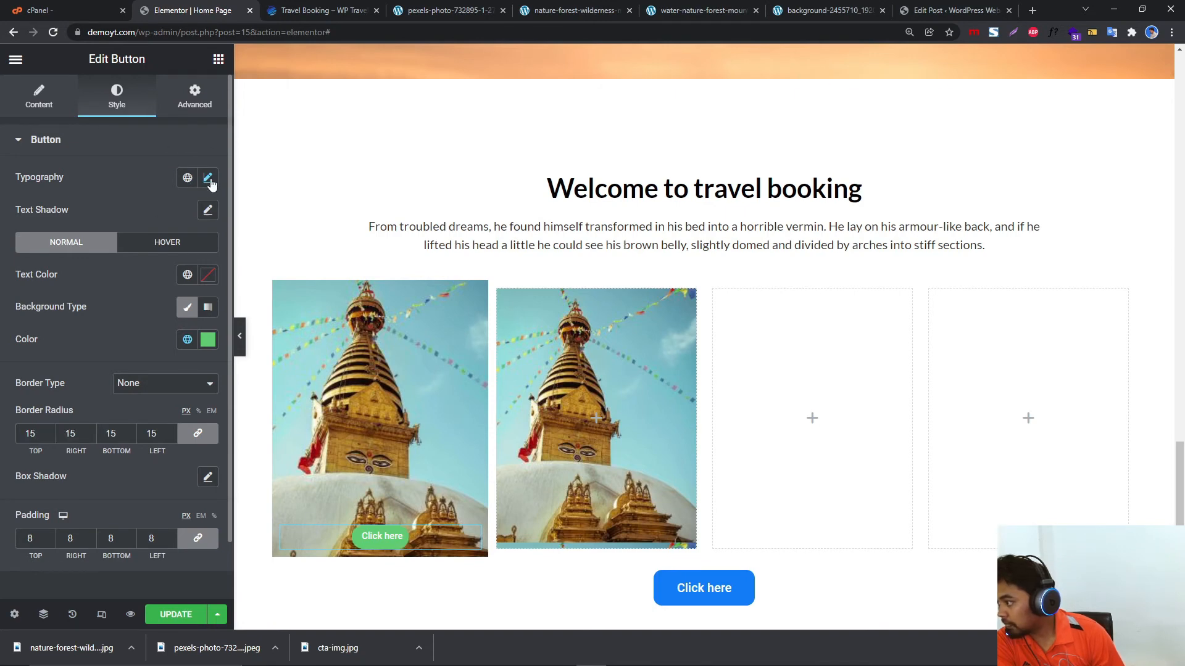
left_click(209, 180)
left_click(210, 179)
Give the first column's button black text and a white background color.
left_click(204, 277)
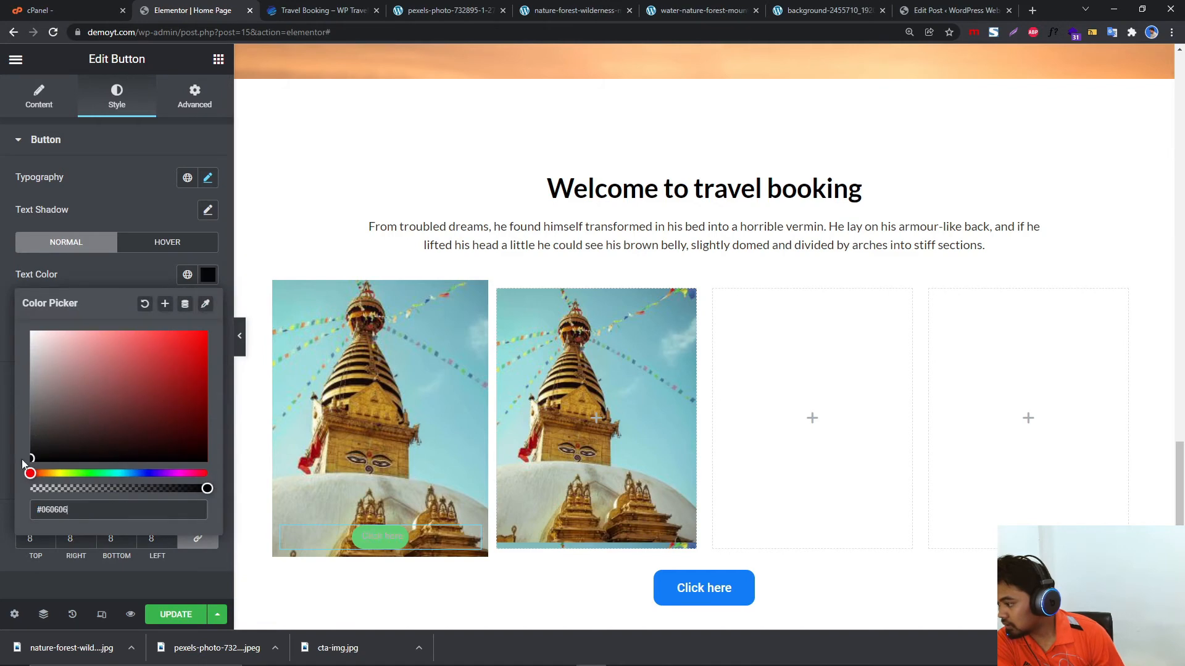
left_click(162, 295)
left_click(187, 339)
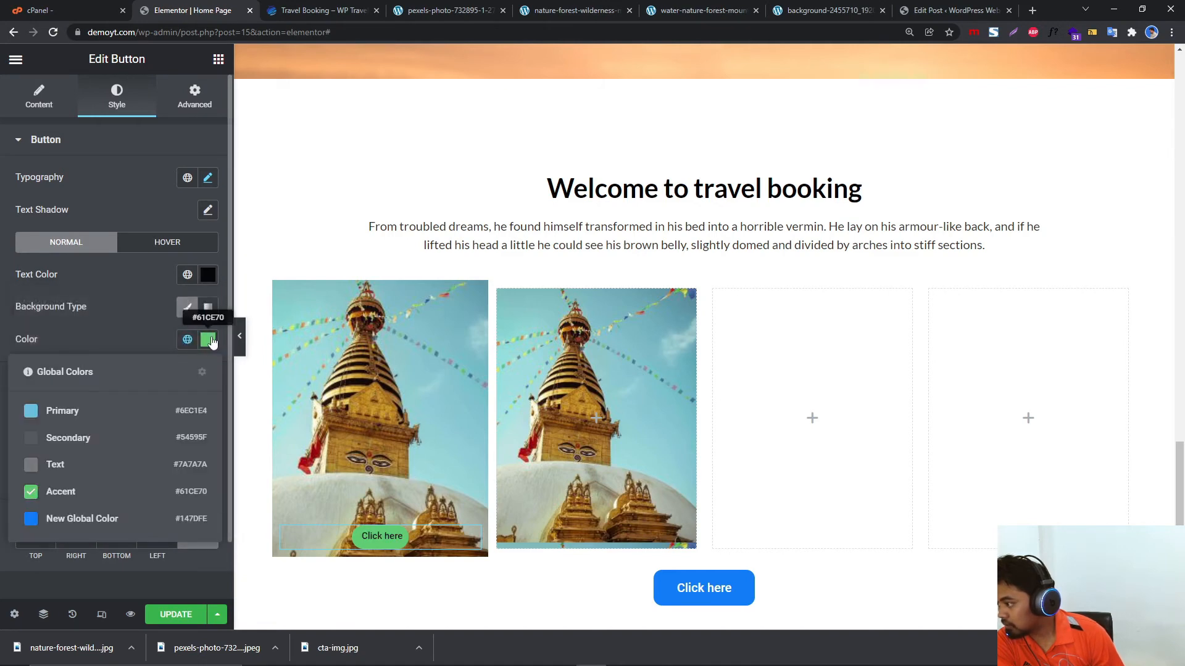
left_click(207, 339)
left_click_drag(98, 423, 8, 397)
left_click(139, 295)
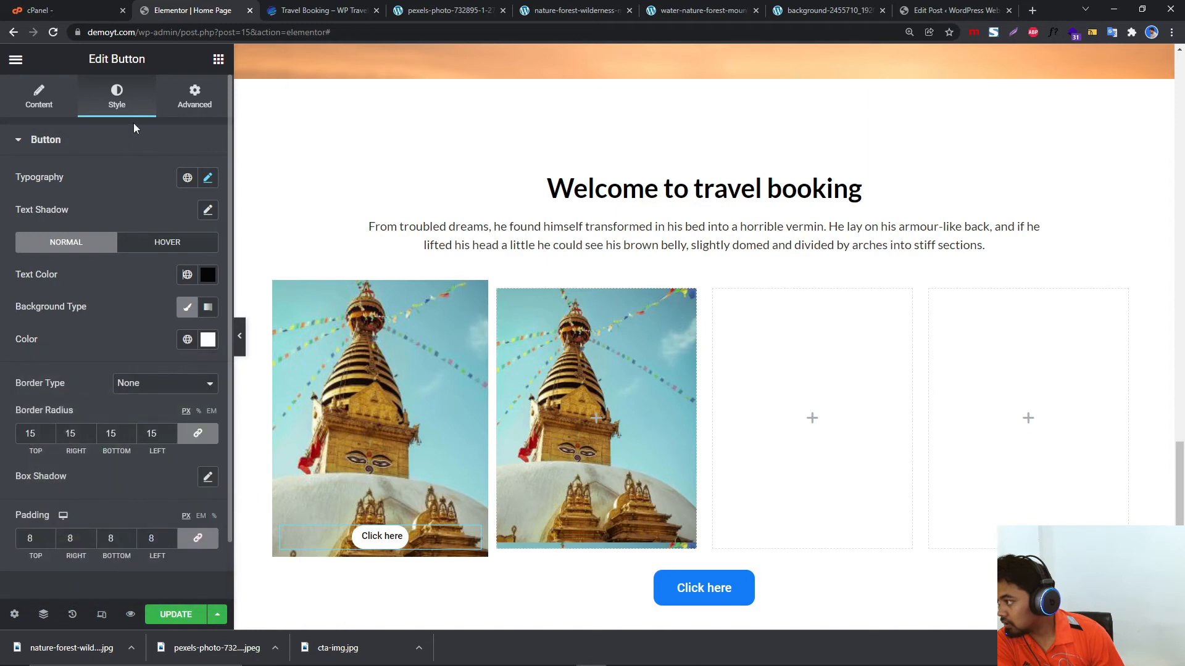
Add a classic background overlay in dark grey #3F3B3B to the first image column.
left_click(283, 291)
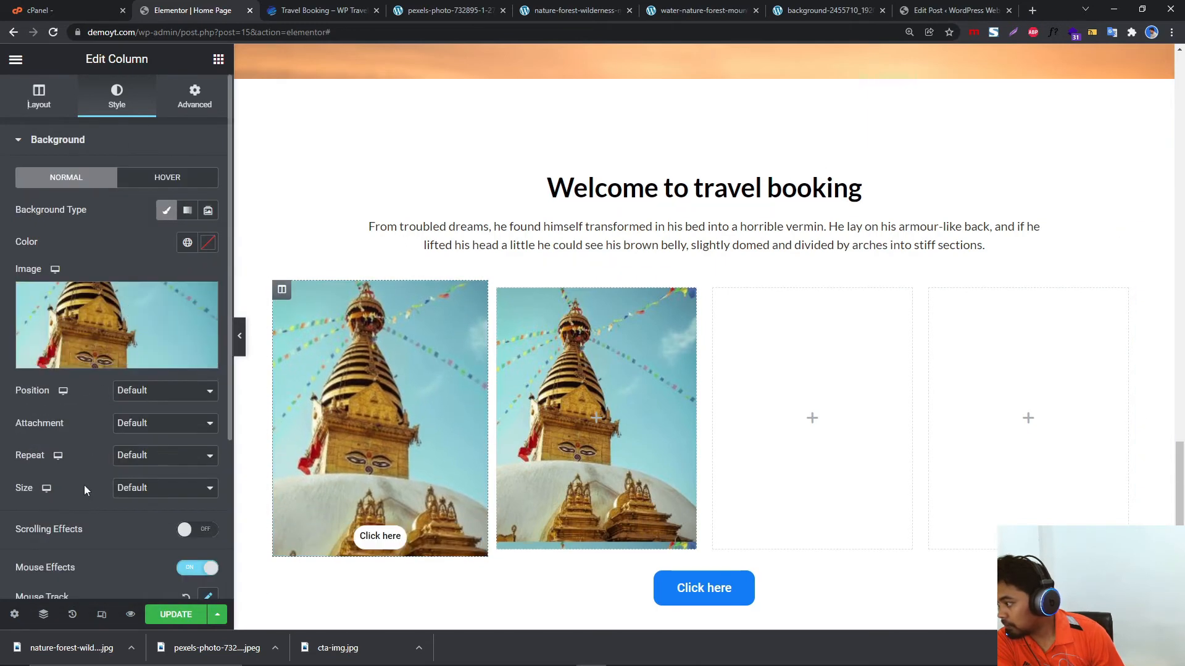
scroll(108, 505, "down", 3)
left_click(108, 493)
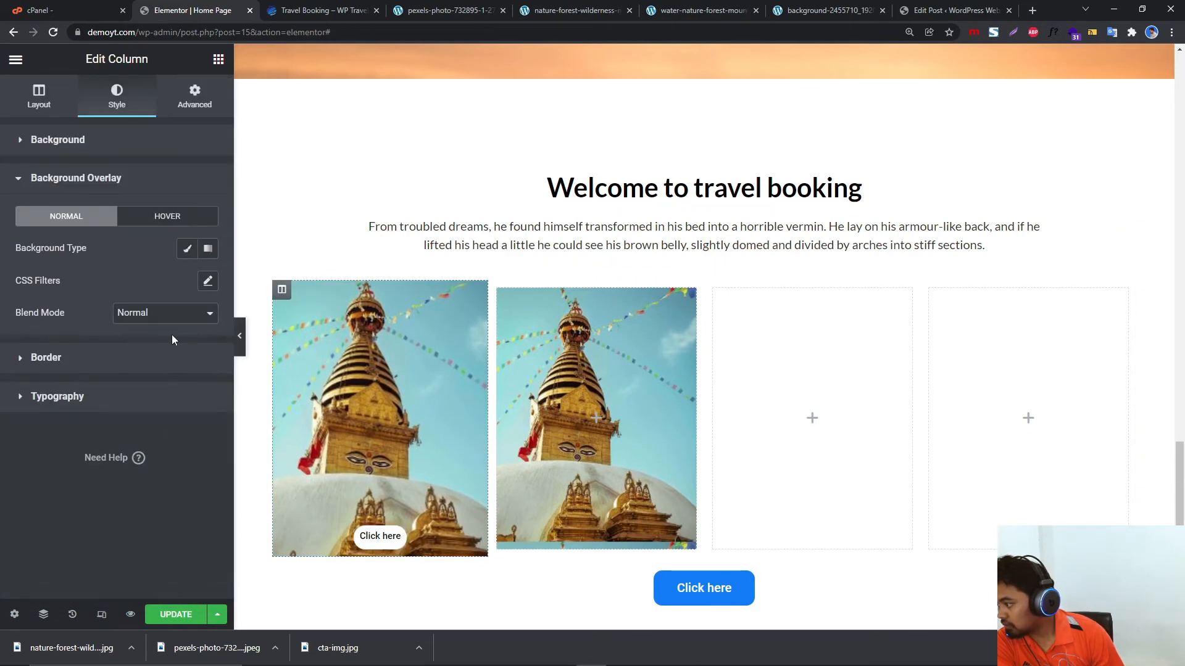
left_click(192, 250)
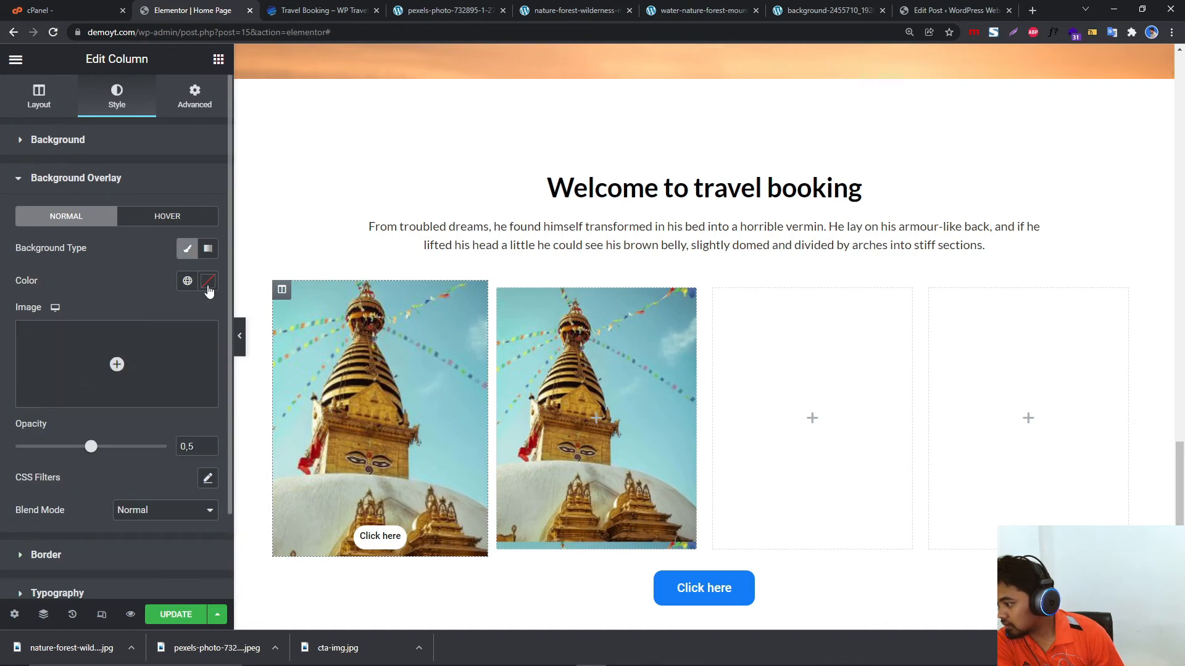
left_click(208, 281)
left_click(96, 410)
mouse_move(37, 439)
left_mouse_down()
mouse_move(28, 452)
mouse_move(41, 436)
left_mouse_up()
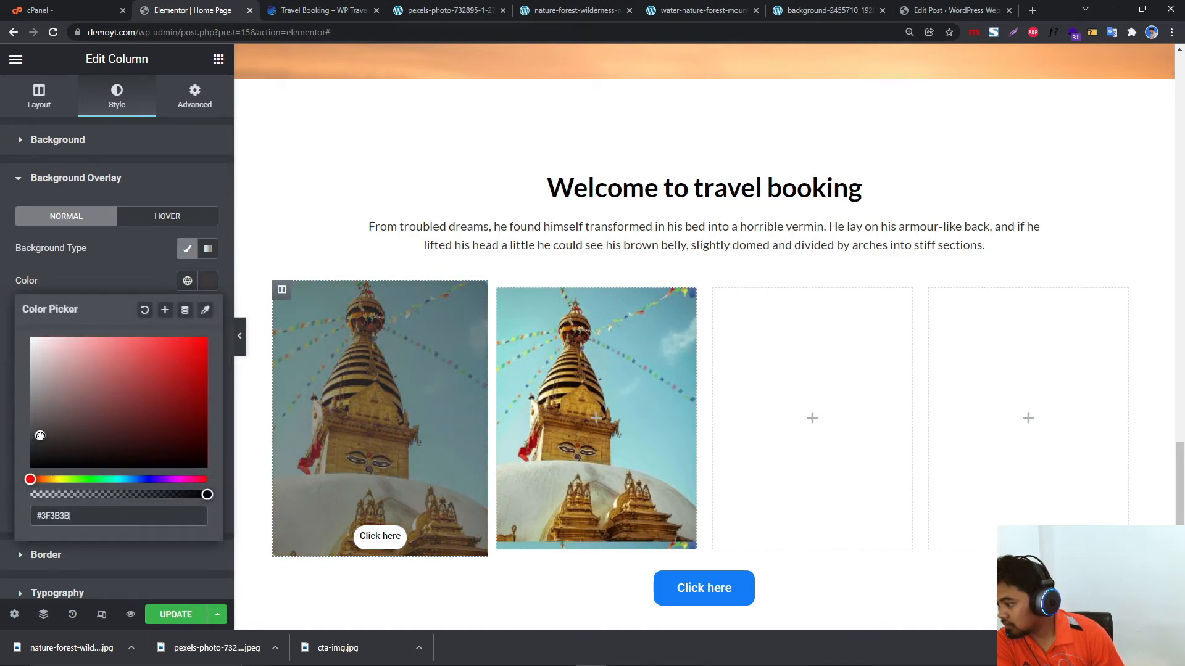
Set the first column button's padding to 11 px on all sides and unlink the four padding values.
left_click(154, 274)
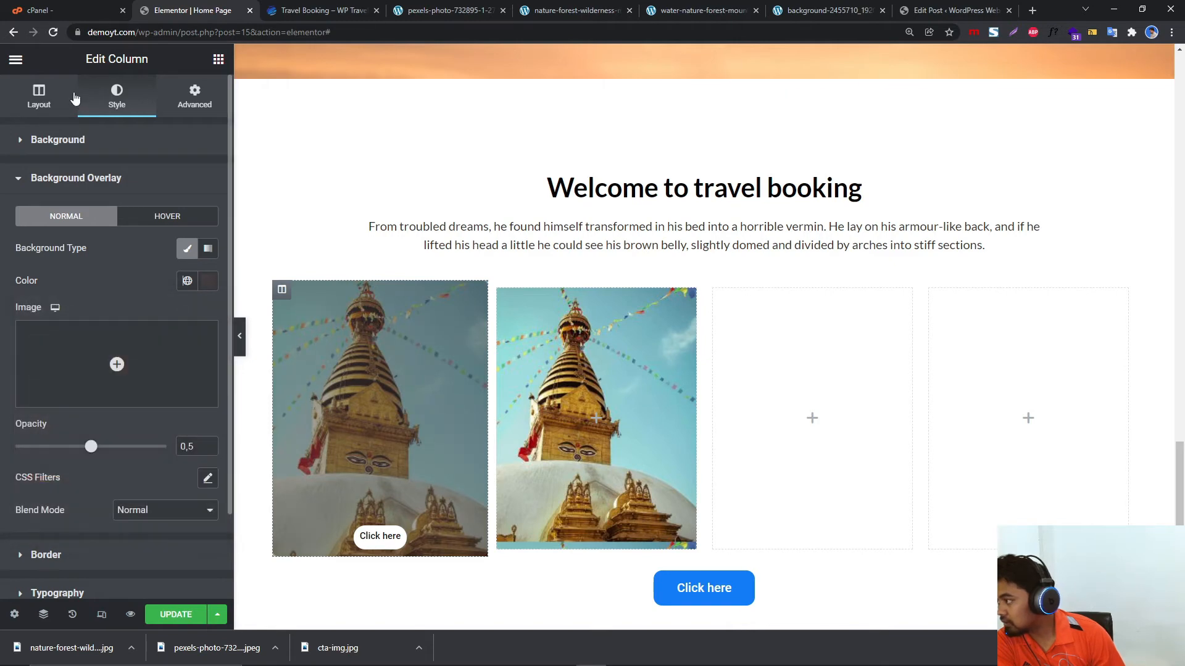
left_click(55, 98)
left_click(118, 97)
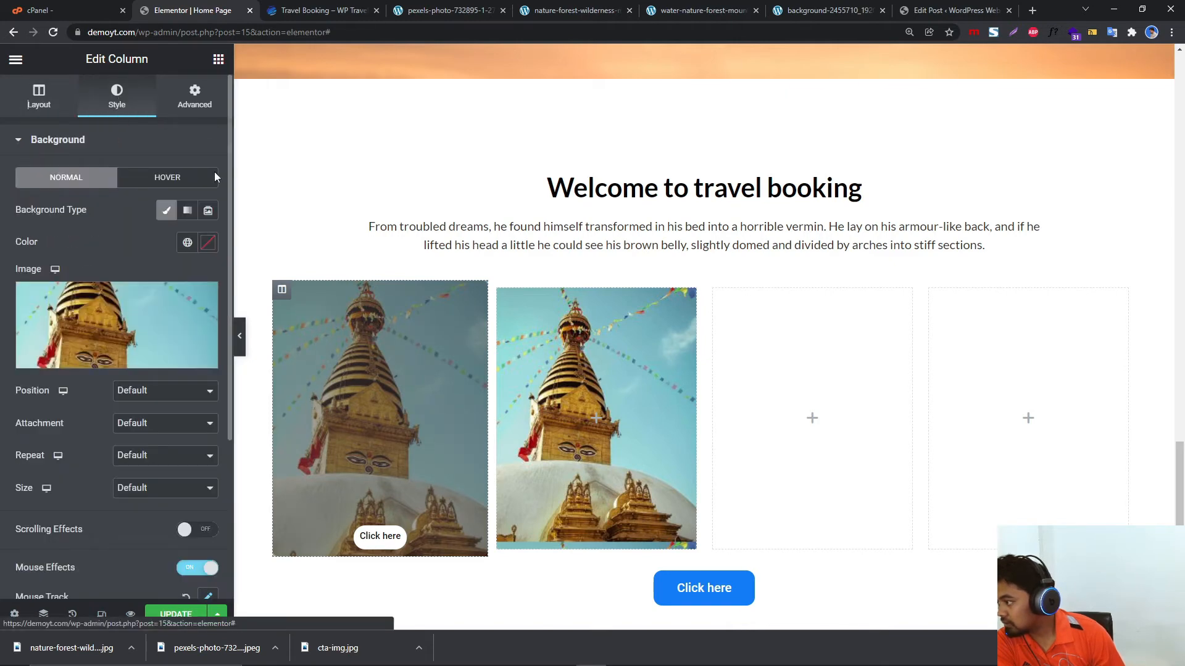
left_click(406, 549)
double_click(50, 538)
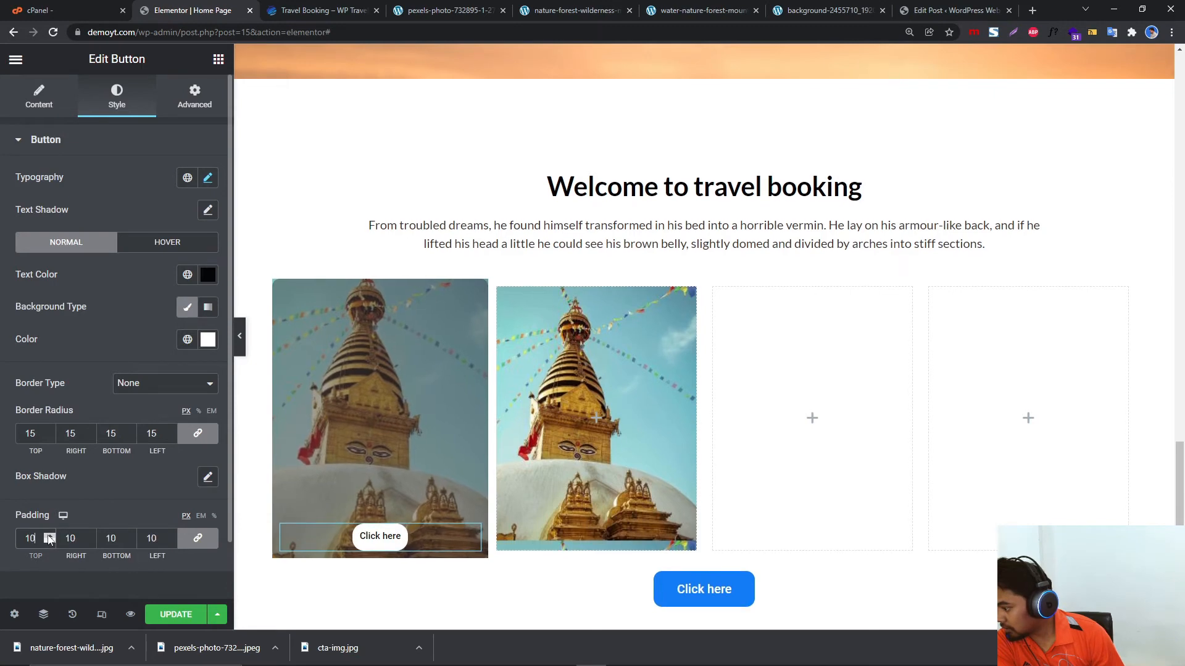
left_click(52, 538)
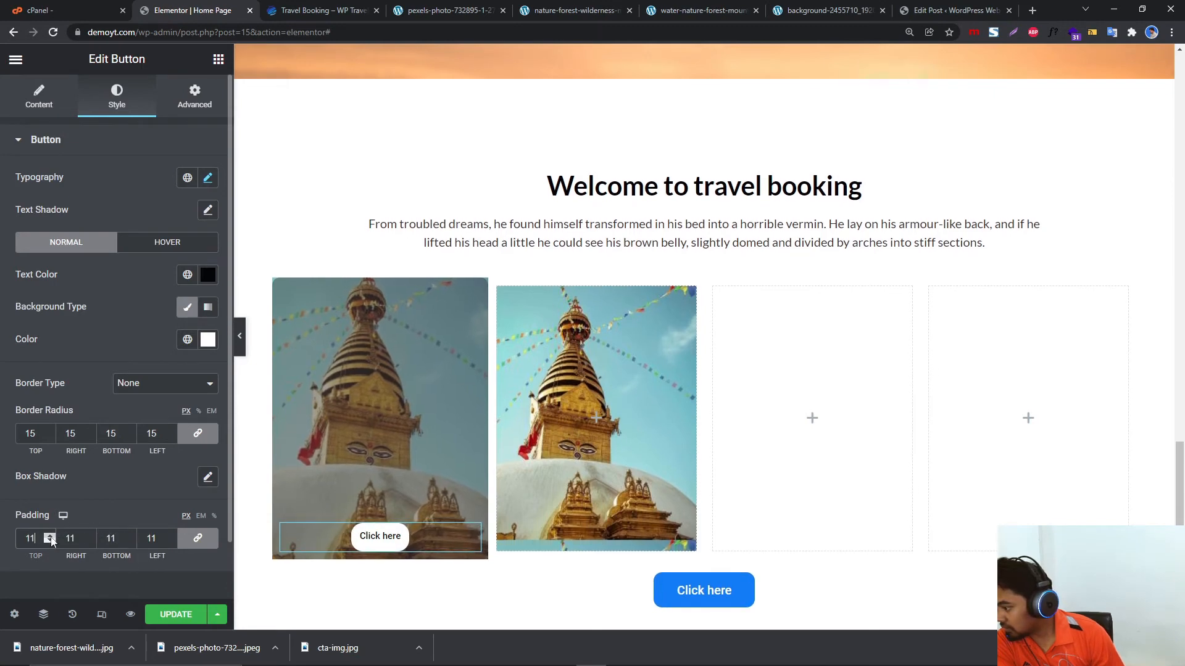
left_click(197, 538)
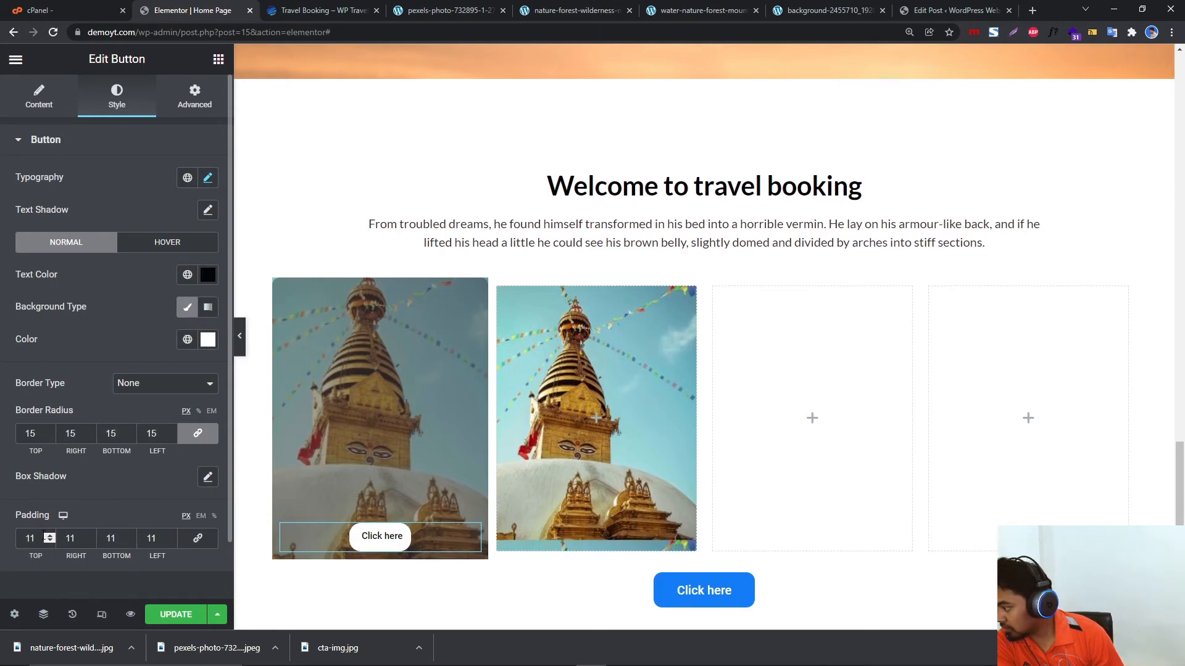
Try a 7 px top padding on the first column's button and return it to 11 px.
left_click(49, 542)
left_click(50, 541)
left_click(50, 542)
left_click(49, 541)
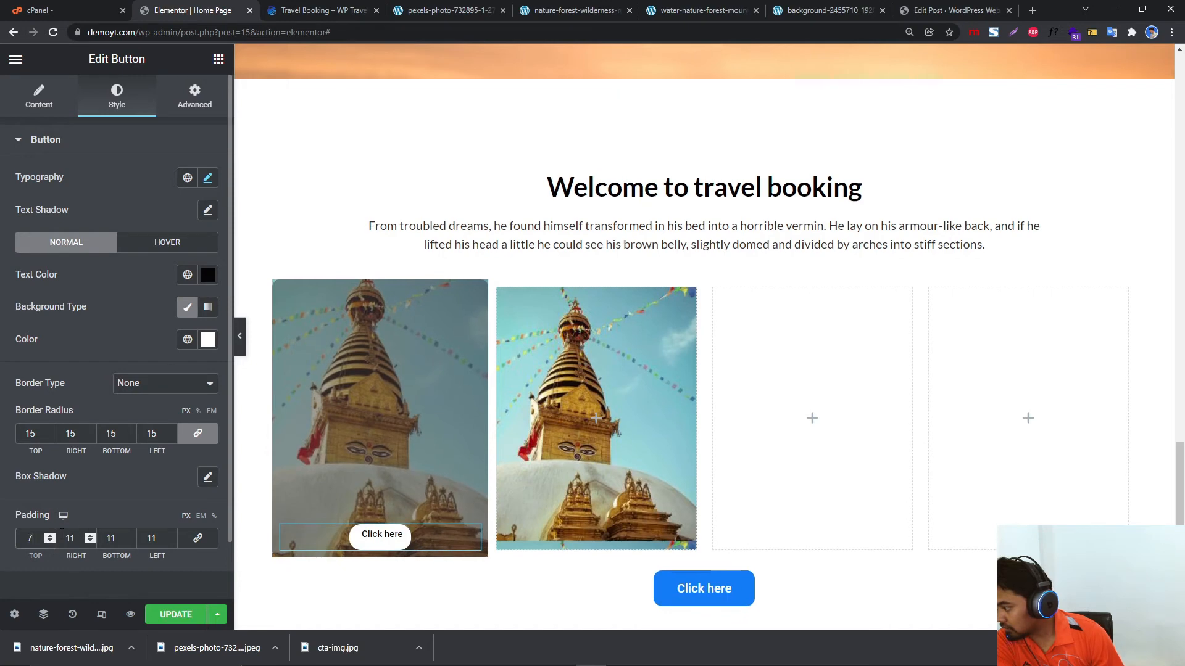
left_click(50, 536)
left_click(50, 536)
left_click(50, 535)
left_click(50, 536)
Set only the bottom padding of the first column's button to 6 px.
left_click(132, 540)
left_click(132, 541)
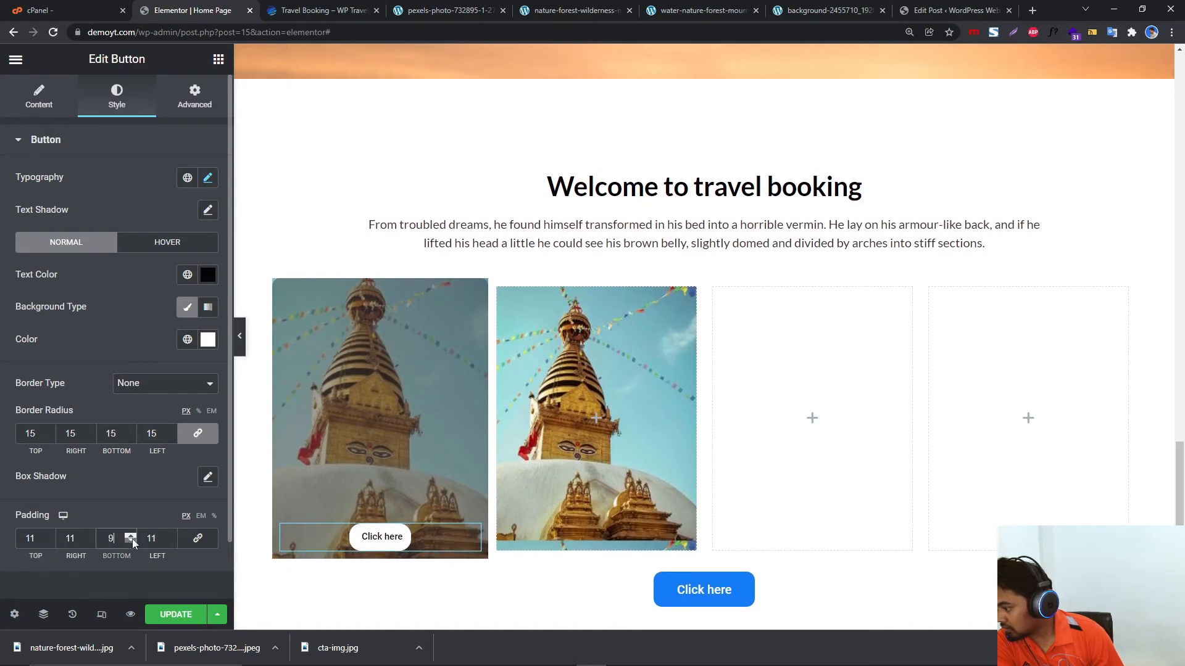
left_click(132, 541)
left_click(132, 540)
left_click(132, 540)
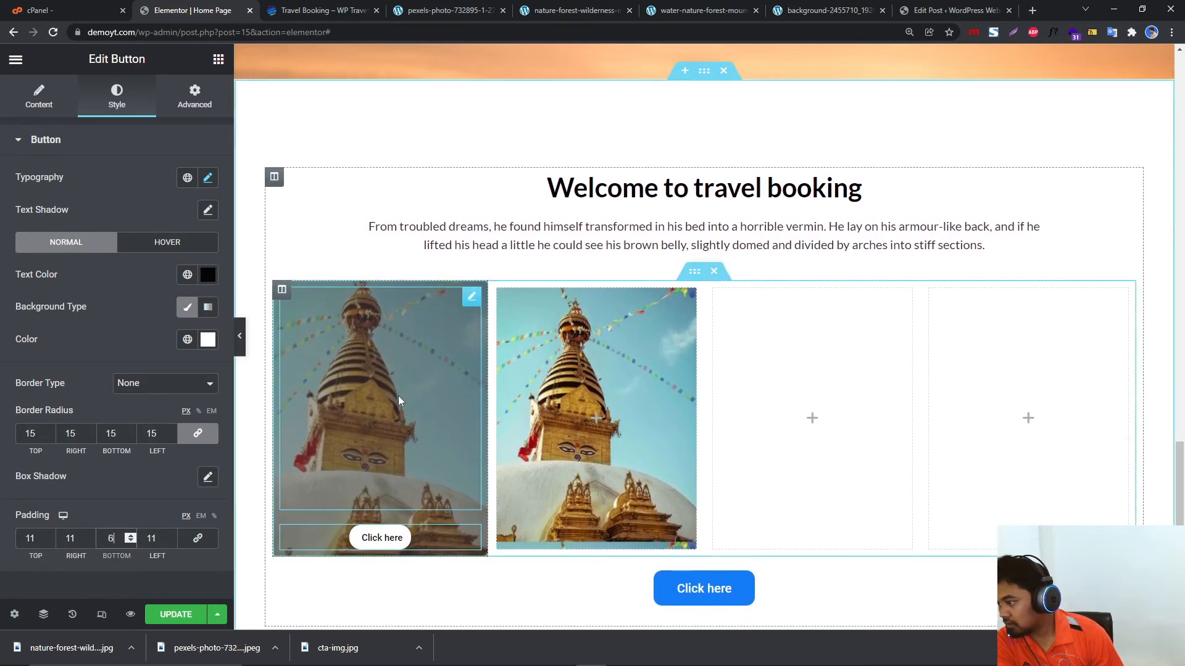
Set the first image column's margin to 10 px on all sides.
left_click(282, 290)
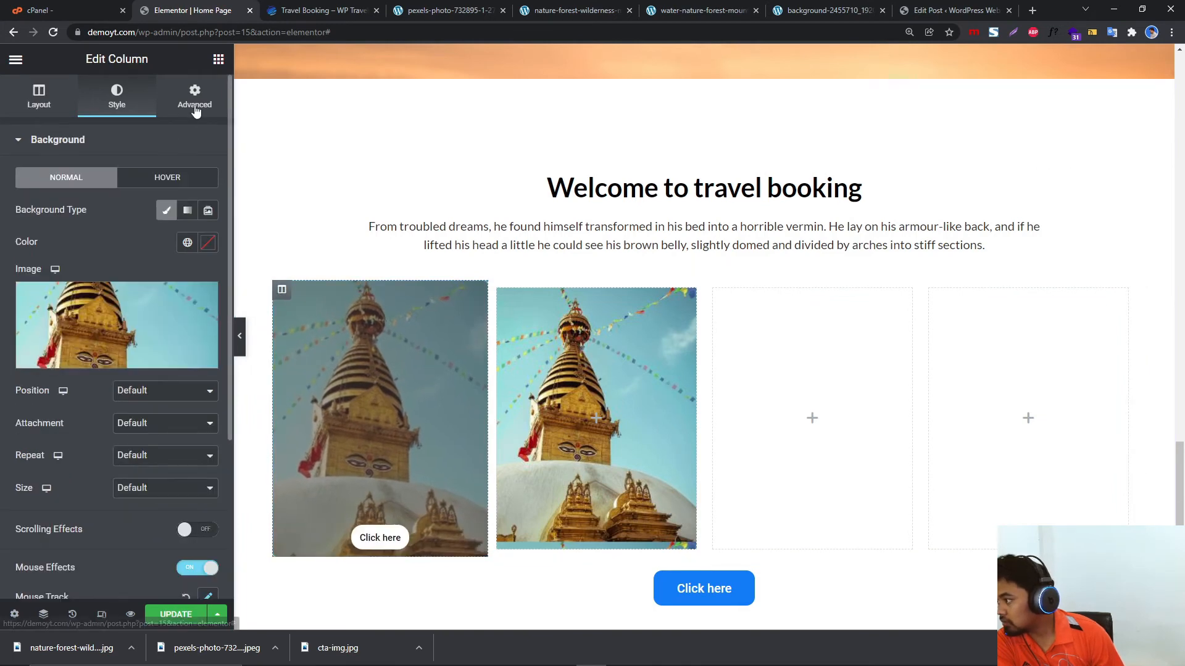
left_click(195, 108)
left_click(171, 193)
left_click(171, 193)
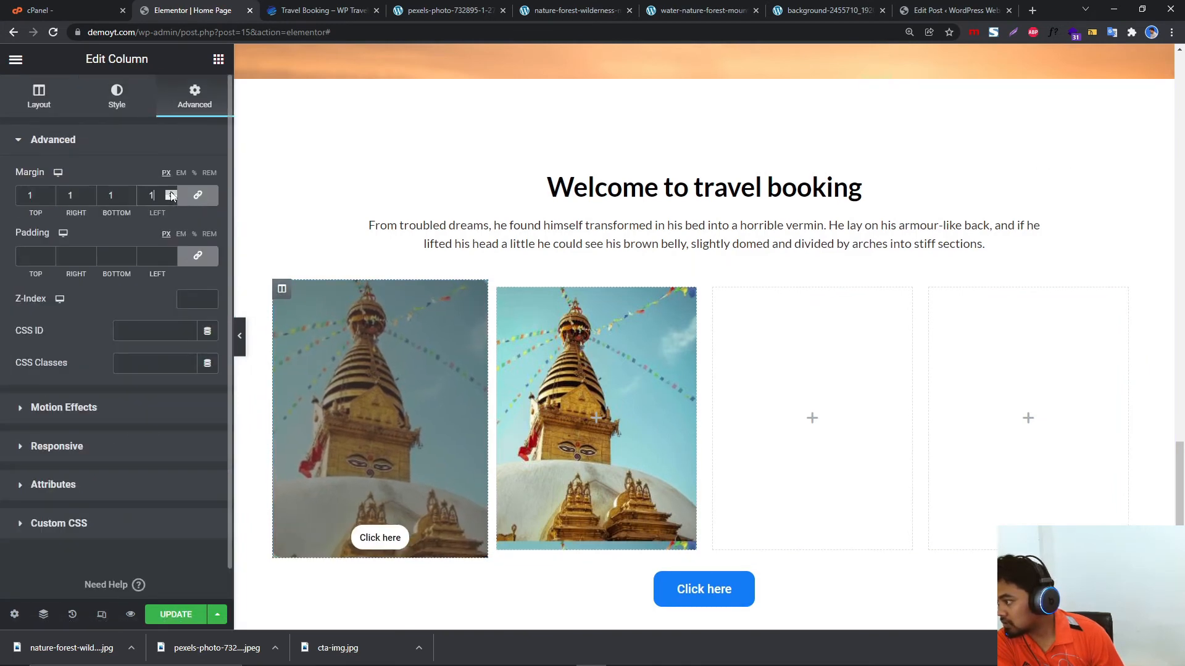
left_click(171, 194)
left_click(171, 193)
left_click(170, 193)
left_click(171, 193)
left_click(171, 193)
left_click(170, 193)
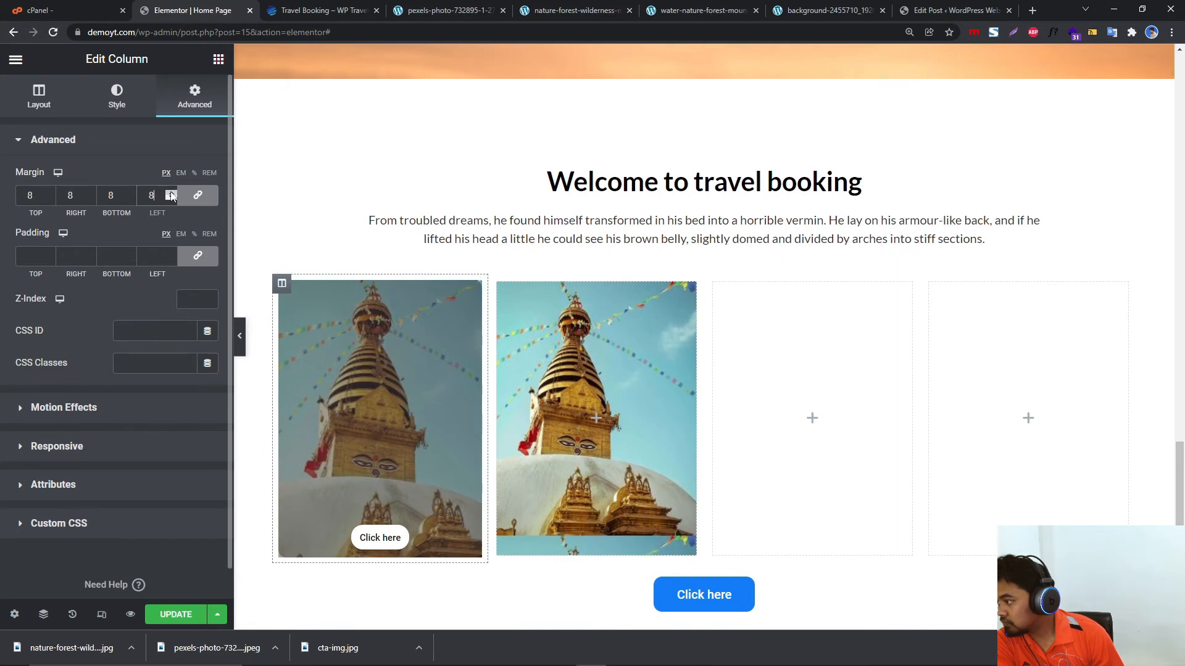
left_click(171, 193)
left_click(171, 193)
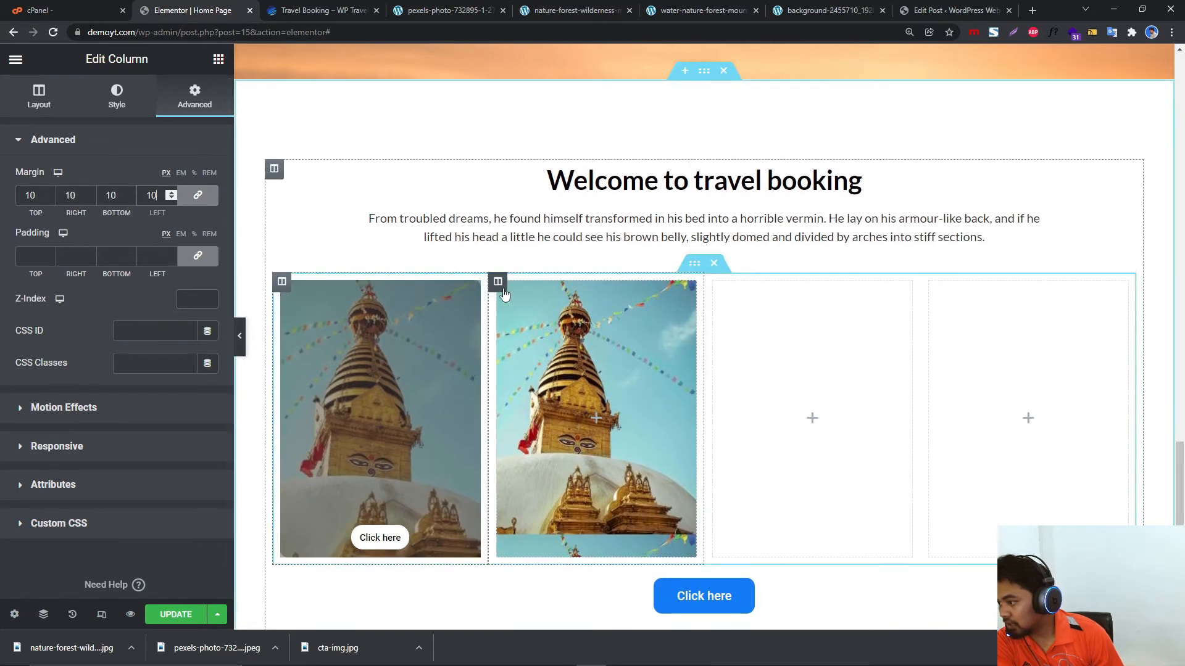
Try an 11 px padding on all sides of the first image column and clear it.
right_click(498, 282)
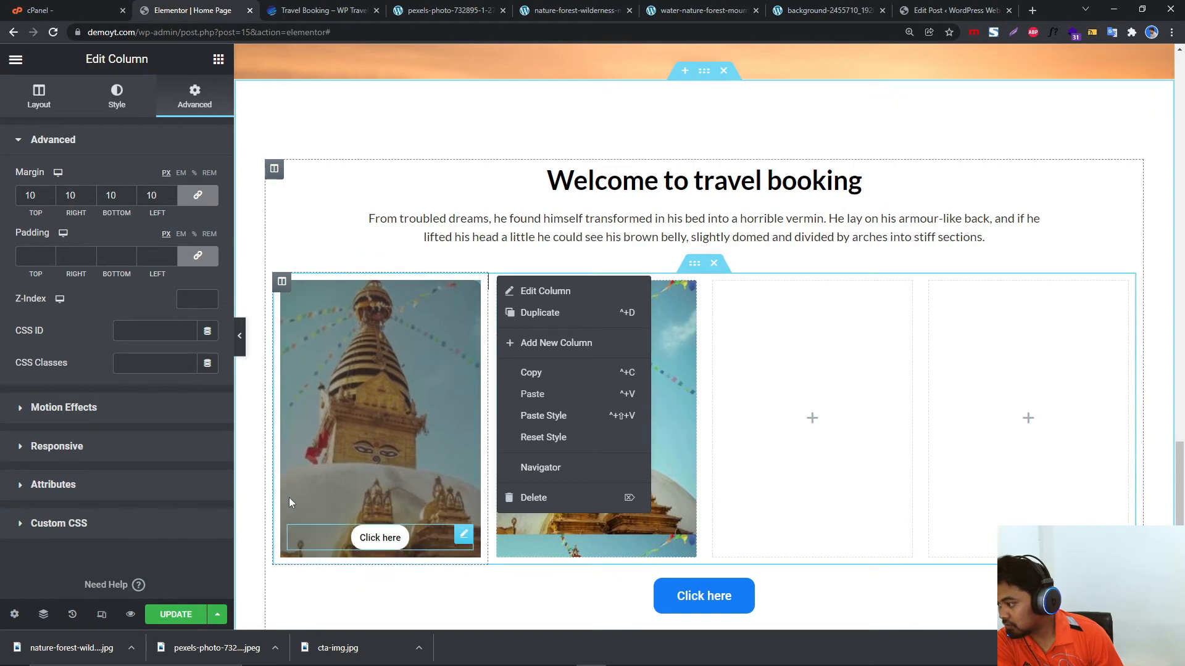
left_click(172, 257)
type("10")
left_click(173, 254)
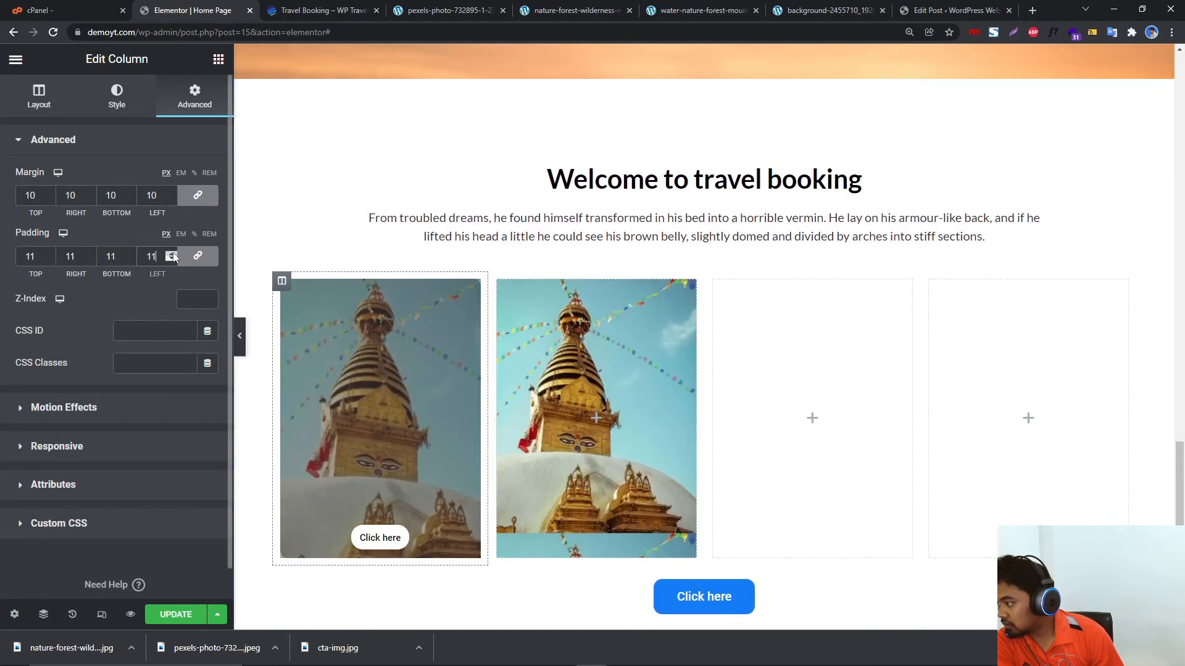
left_click(172, 258)
left_click(172, 258)
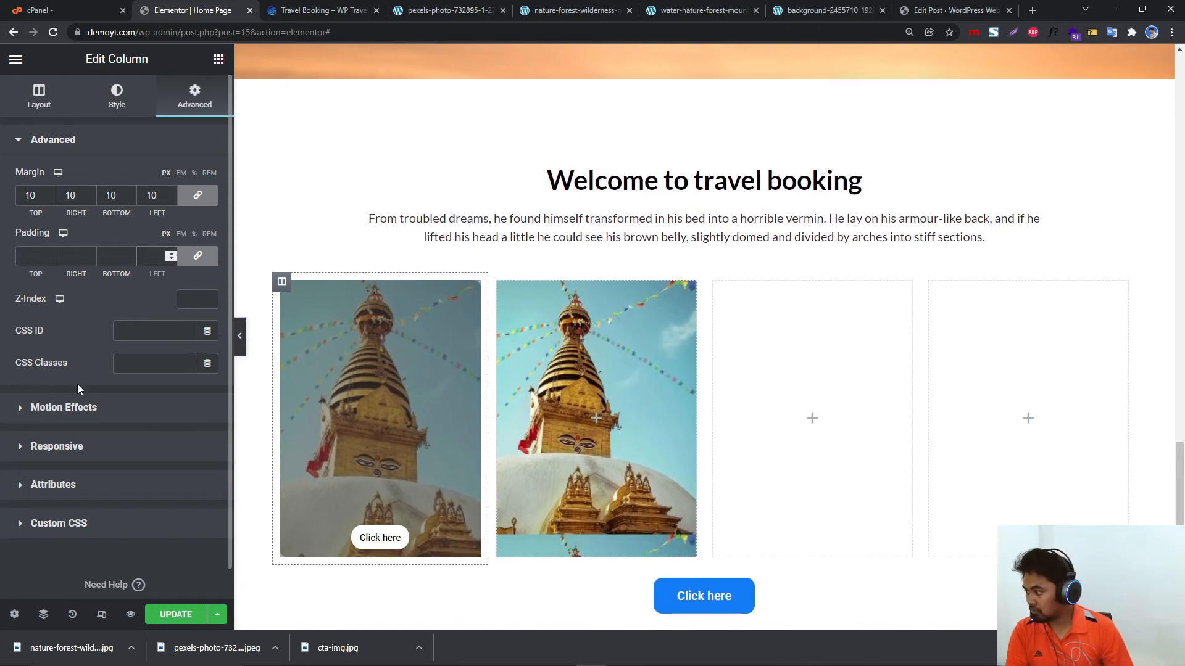
Preview the image columns at full width without the editing panel and return to editing.
left_click(131, 102)
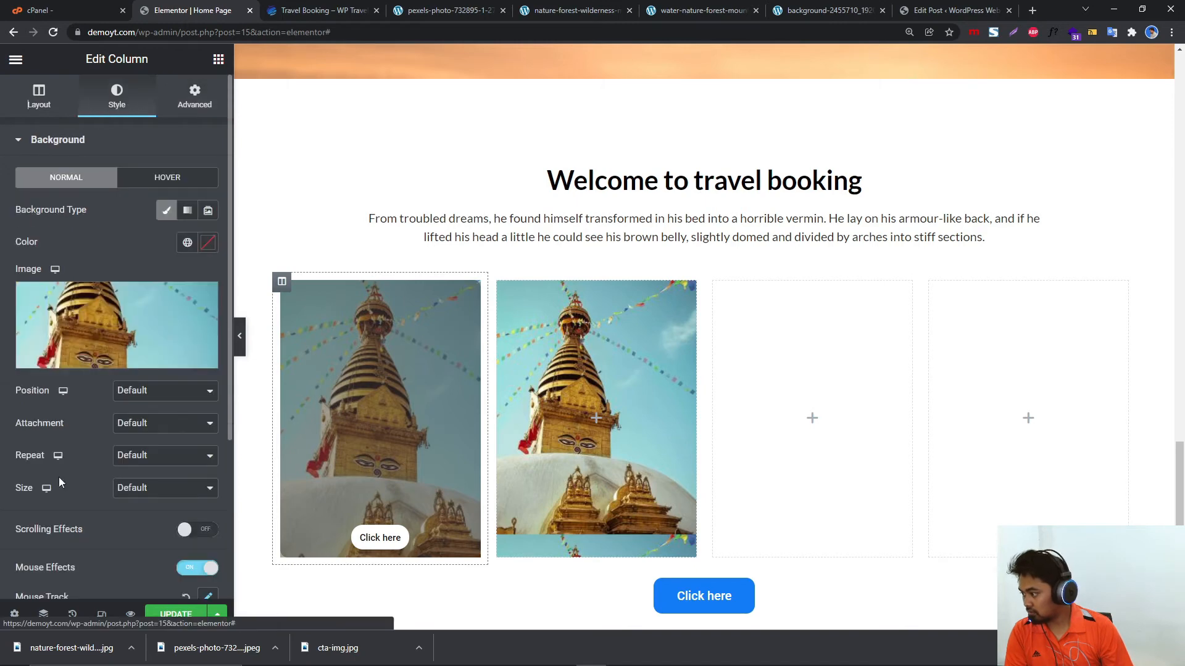
left_click(241, 338)
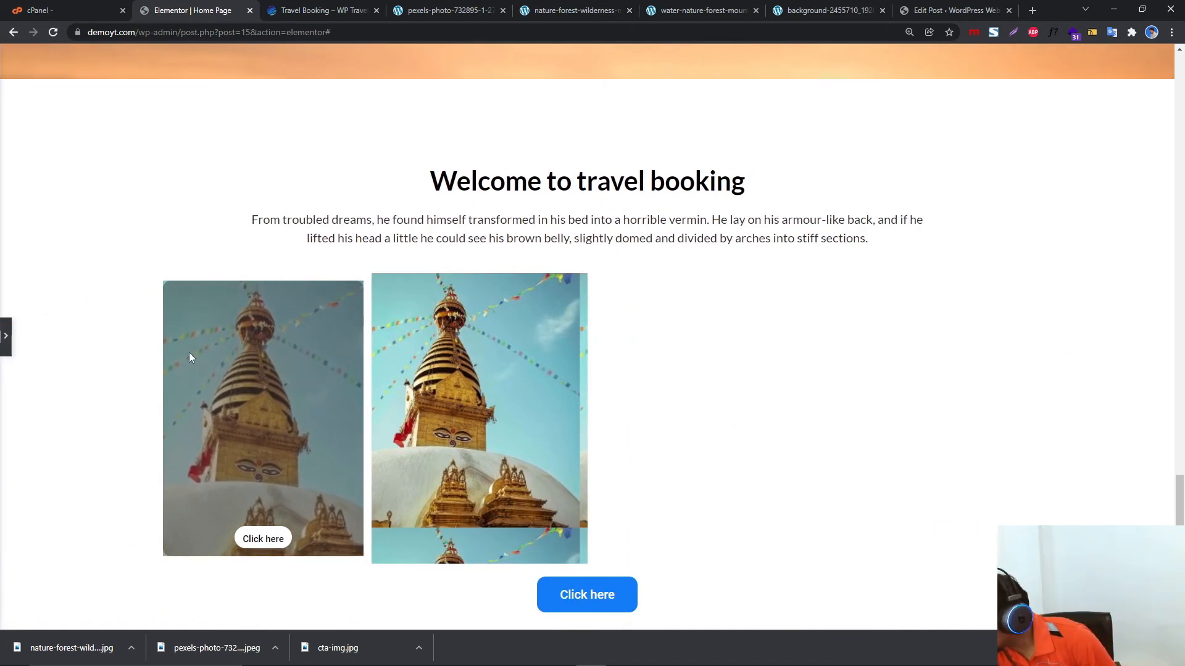
left_click(6, 336)
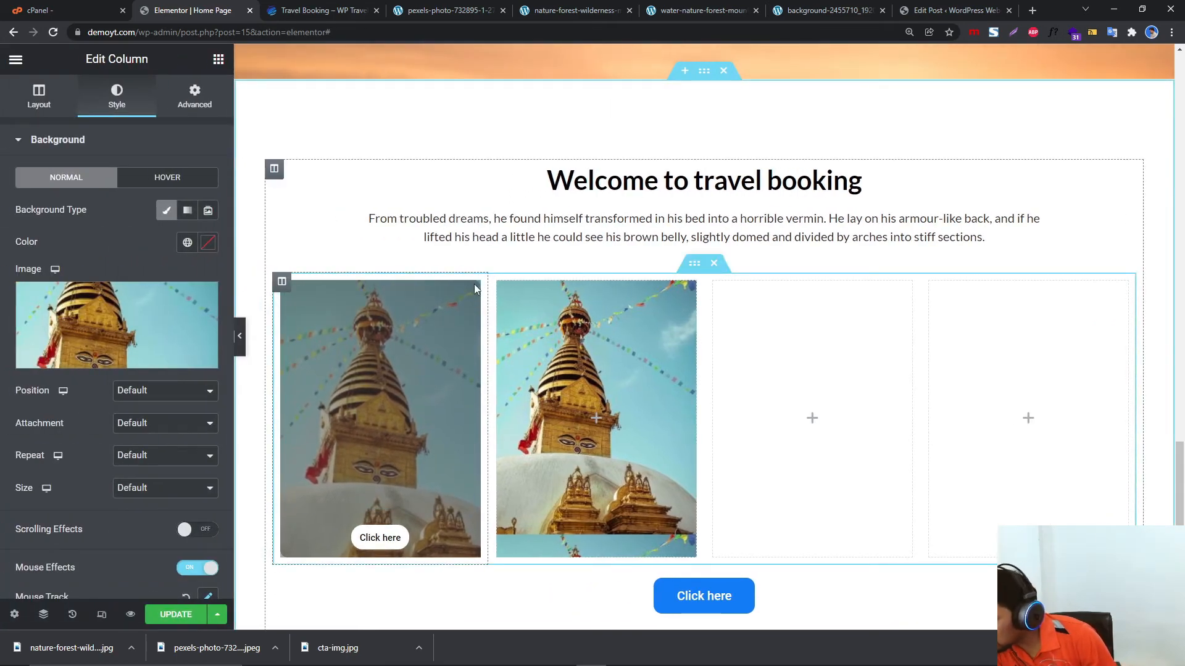
Delete the three columns after the first image column, including the second temple image and both empty ones.
right_click(502, 282)
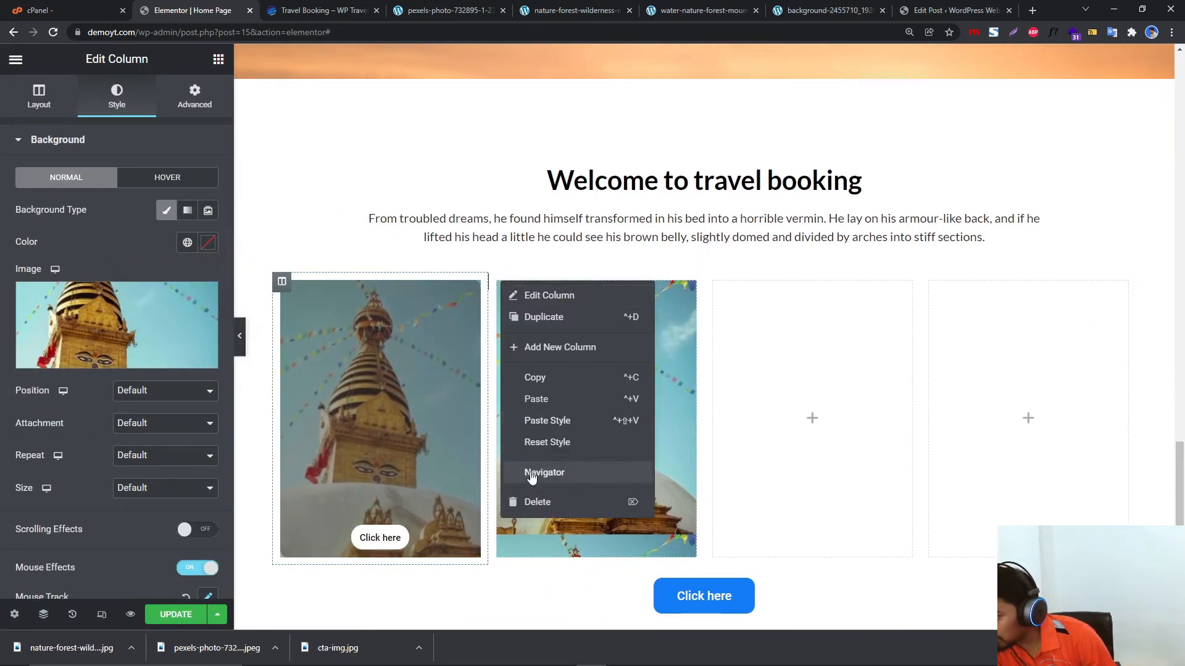
left_click(537, 502)
right_click(575, 282)
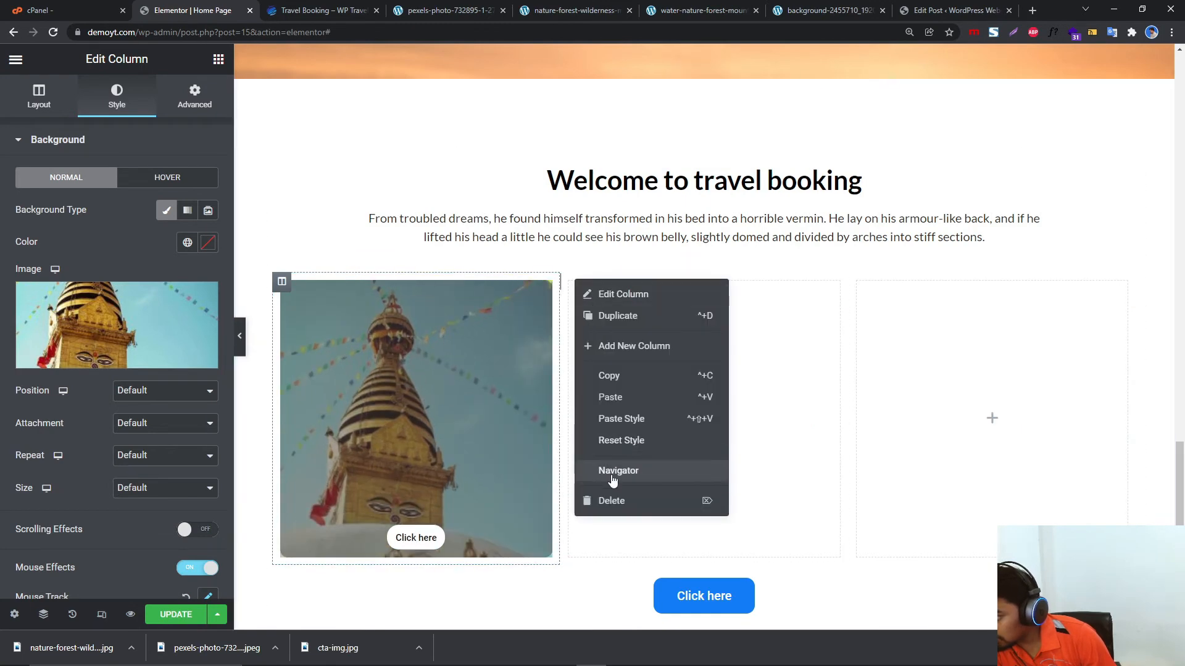
left_click(612, 500)
right_click(714, 282)
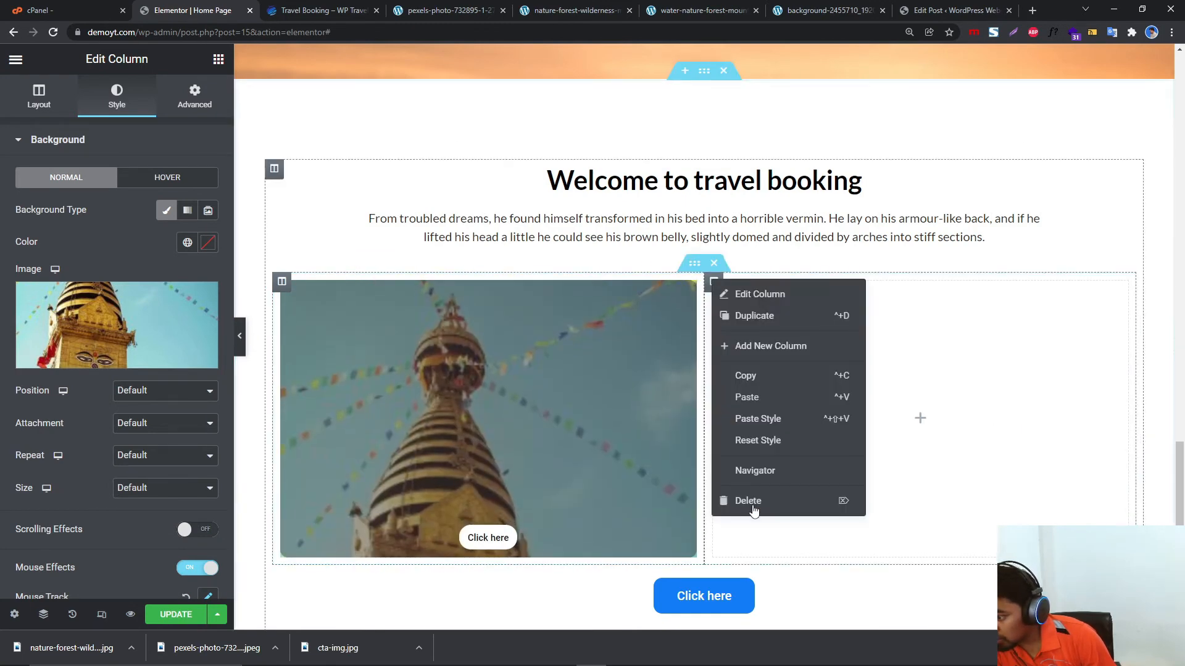
left_click(753, 506)
Duplicate the finished first image column three times to make four matching cards.
right_click(284, 282)
left_click(333, 318)
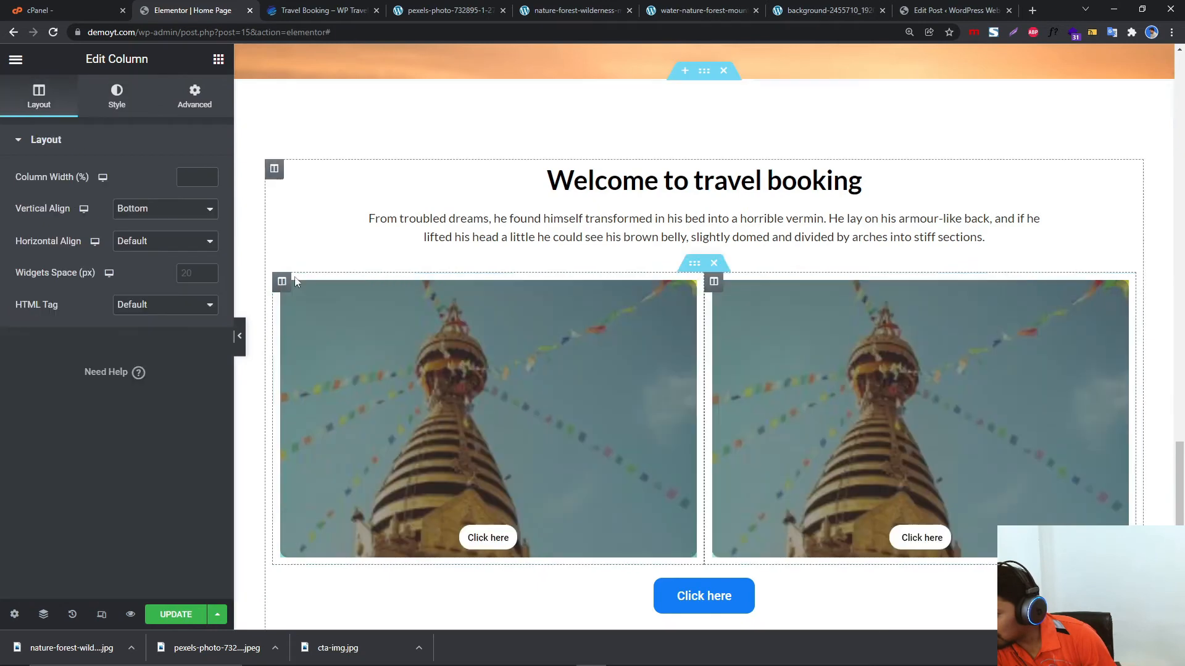
right_click(283, 283)
left_click(324, 312)
right_click(285, 277)
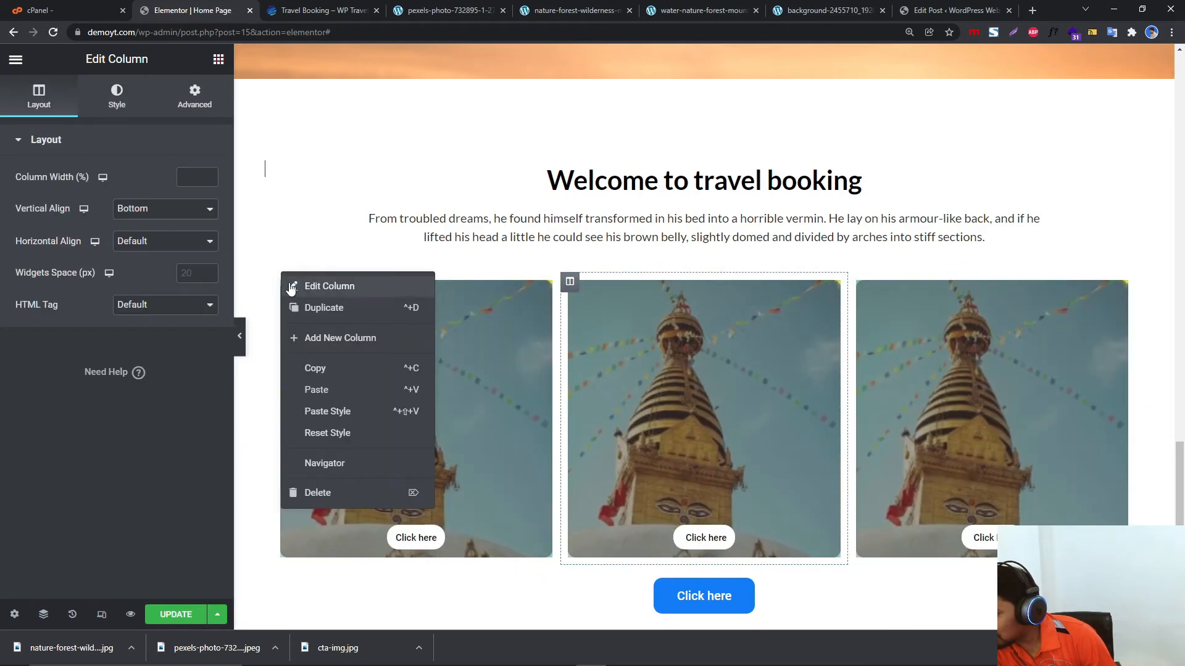
right_click(292, 247)
right_click(281, 285)
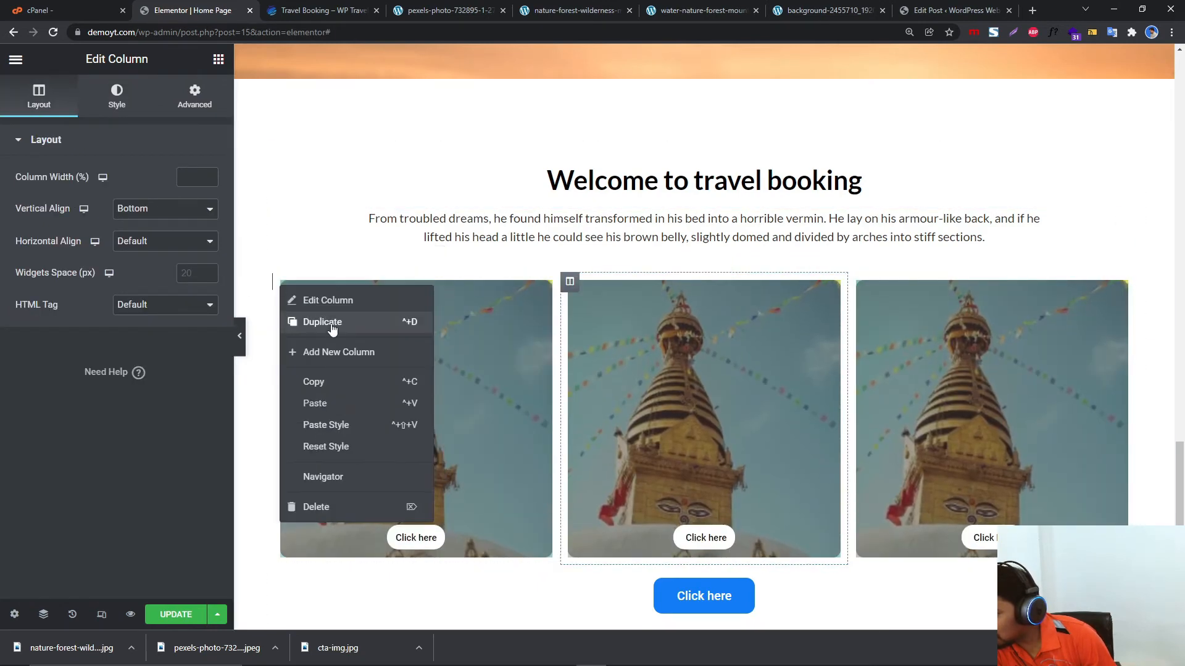
left_click(333, 327)
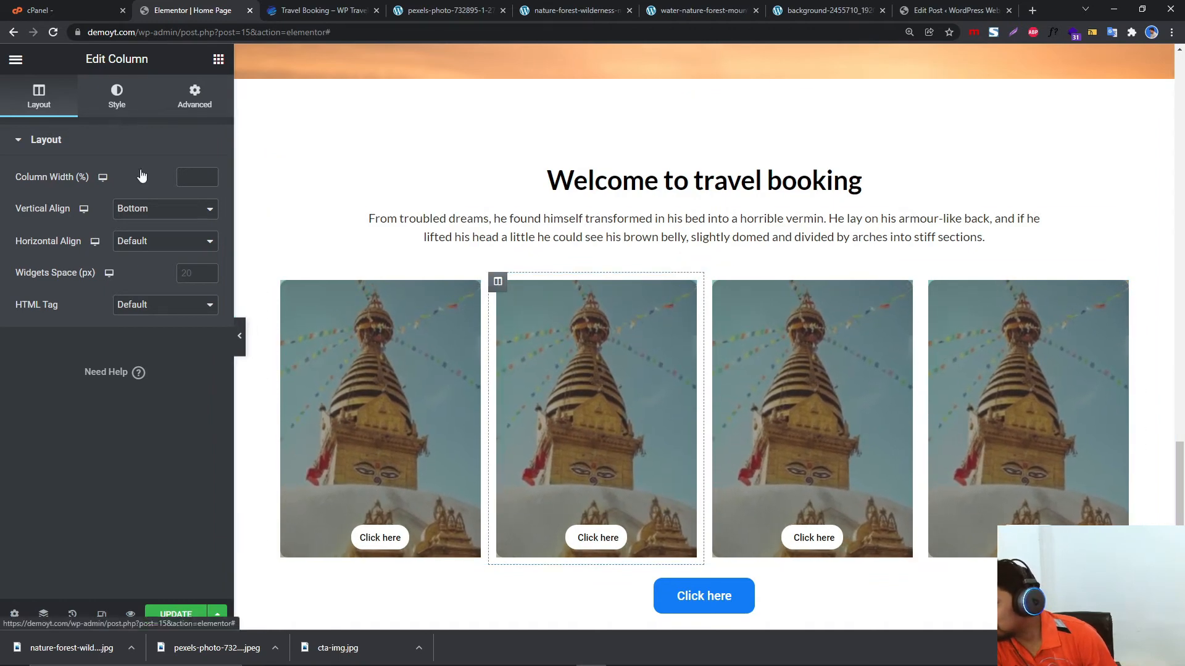
Replace the second column's background image with the nature-forest-wilderness mountain dock lake picture from the media library.
left_click(117, 97)
left_click(28, 321)
left_click(343, 269)
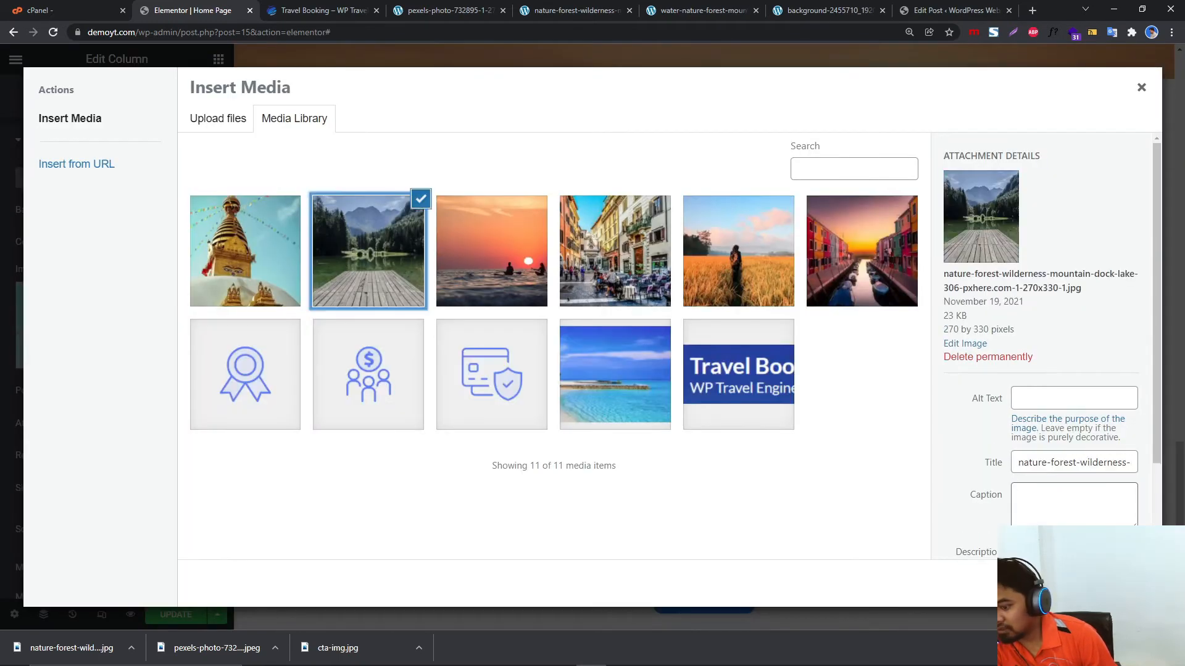
left_click(1111, 583)
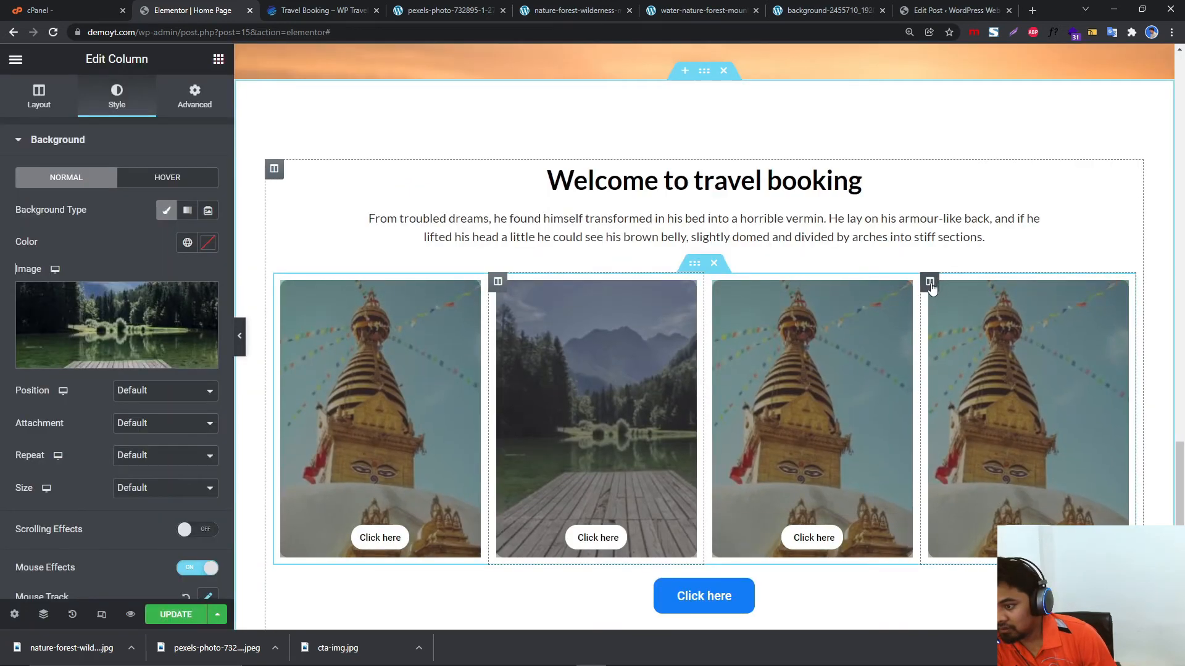
Replace the fourth column's background image with the lake and wooden dock photo, and left-align the blue button below the columns.
left_click(929, 281)
left_click(117, 97)
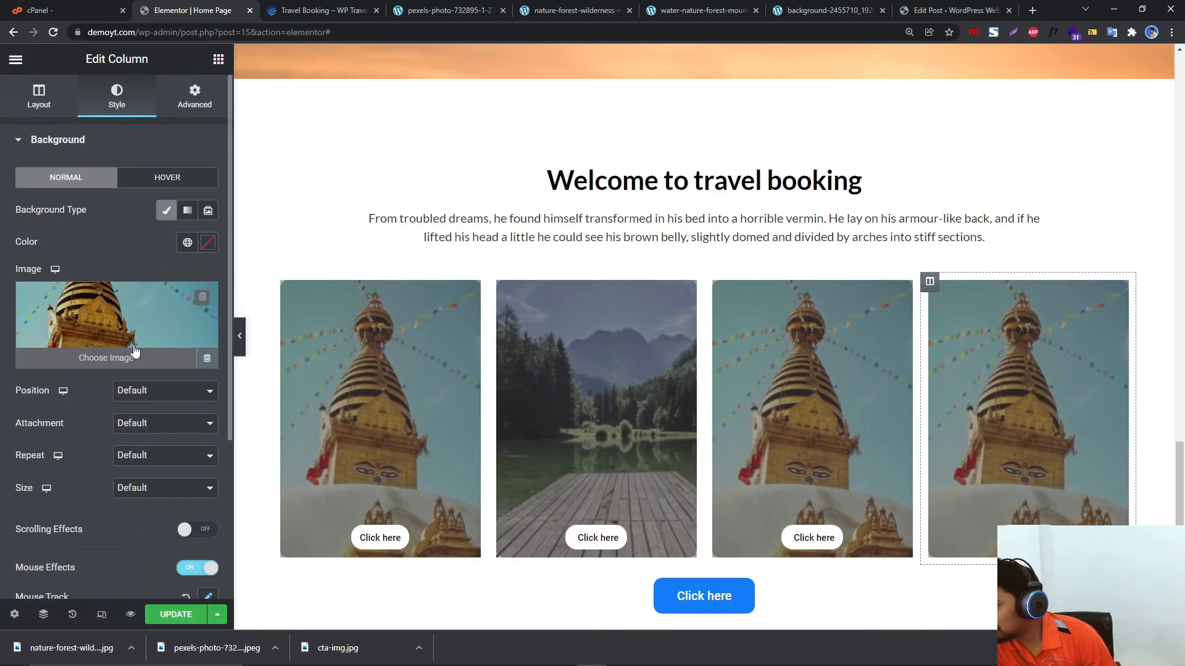
left_click(117, 333)
left_click(370, 266)
left_click(1111, 583)
left_click(336, 595)
Preview the page at full width, and examine the reference travel site's activities, latest articles and footer sections.
left_click(242, 338)
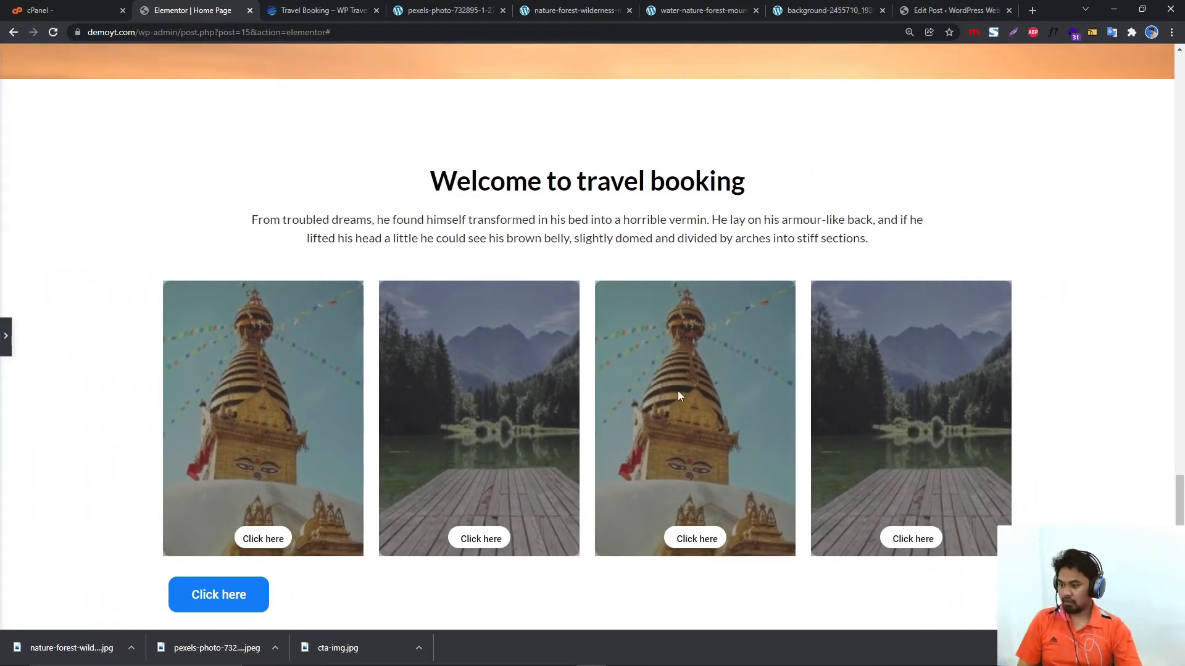
scroll(793, 409, "up", 1)
scroll(793, 409, "up", 6)
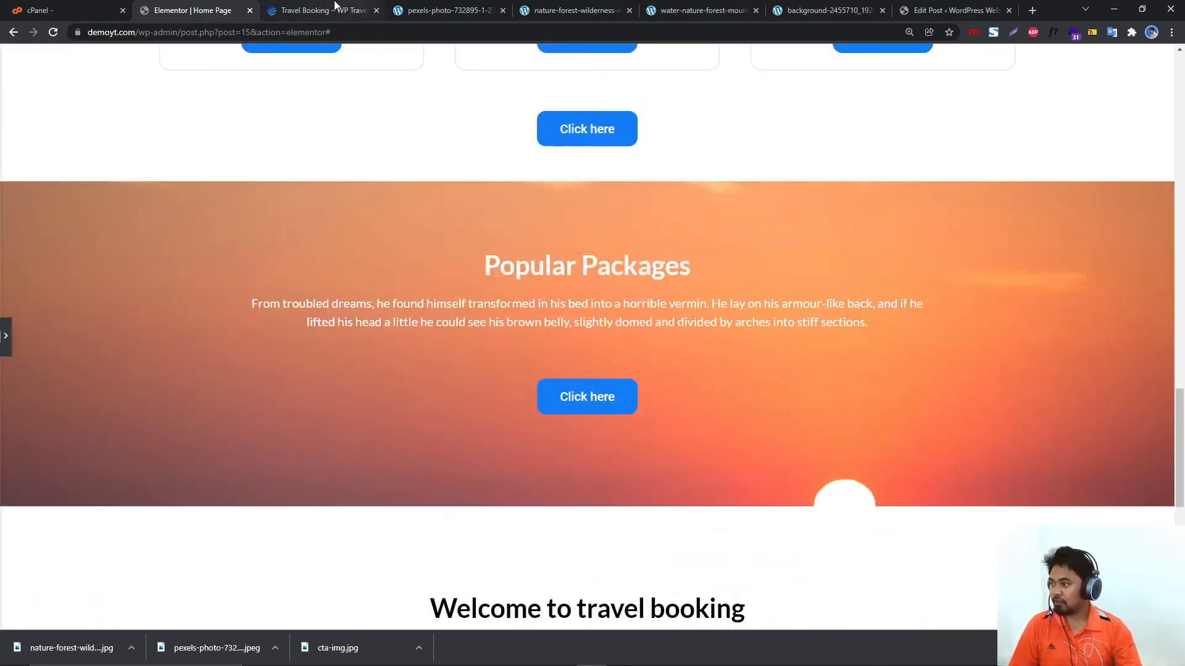
left_click(334, 9)
scroll(521, 475, "down", 12)
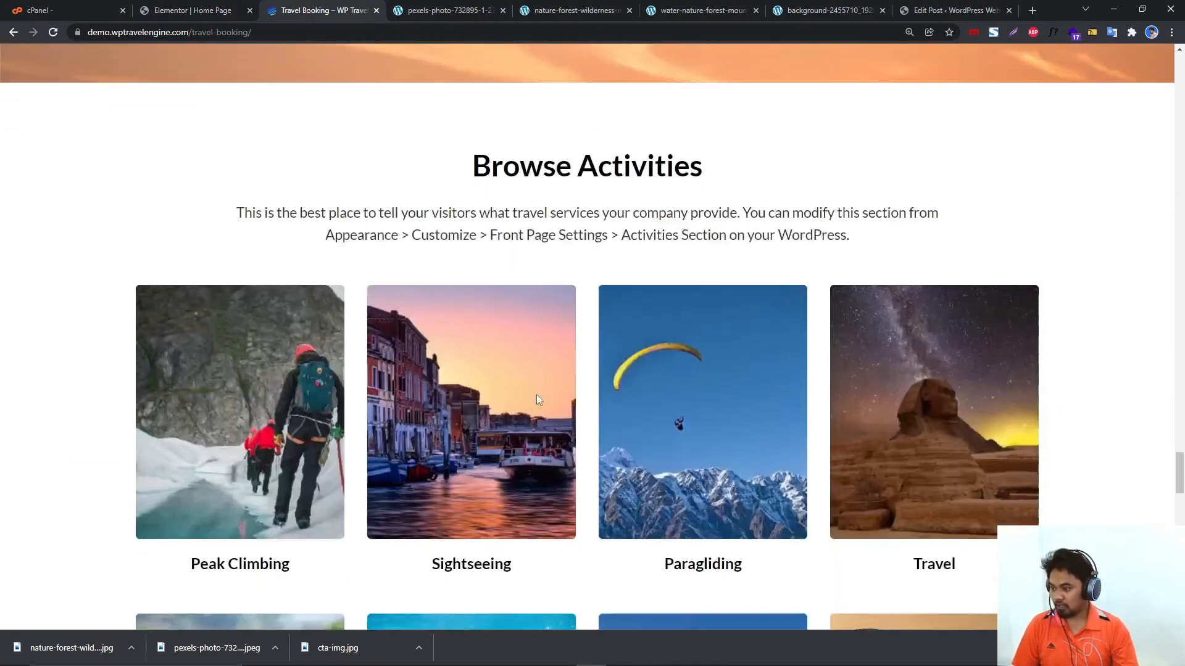
scroll(536, 399, "down", 12)
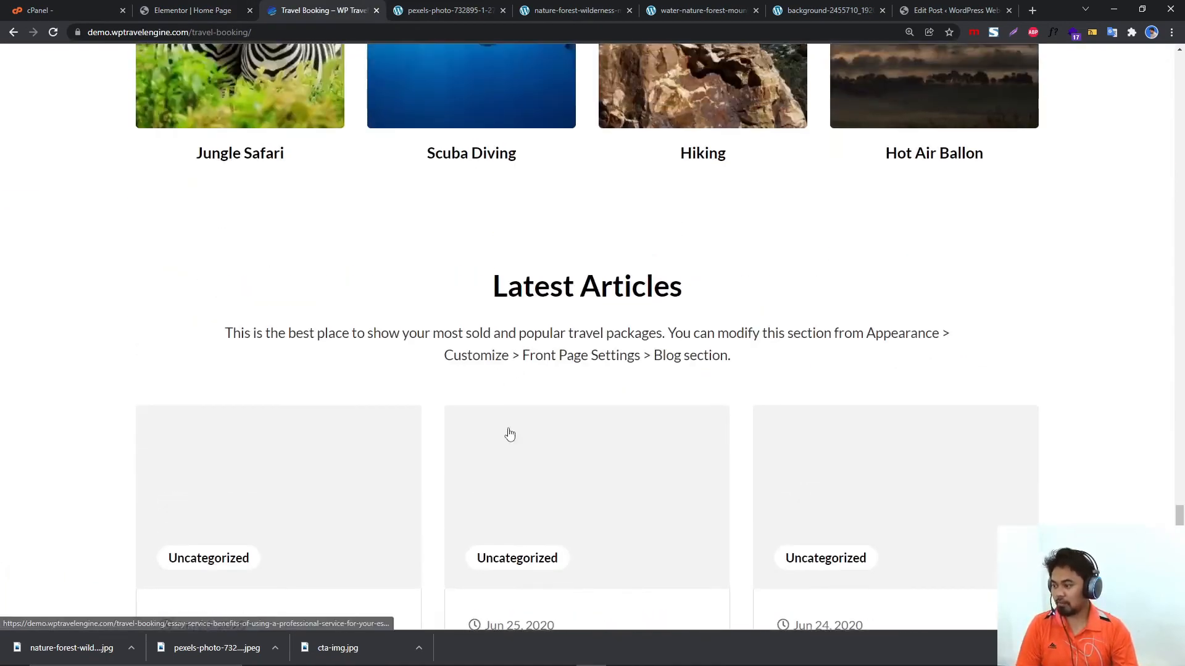
scroll(510, 433, "down", 6)
scroll(536, 343, "down", 10)
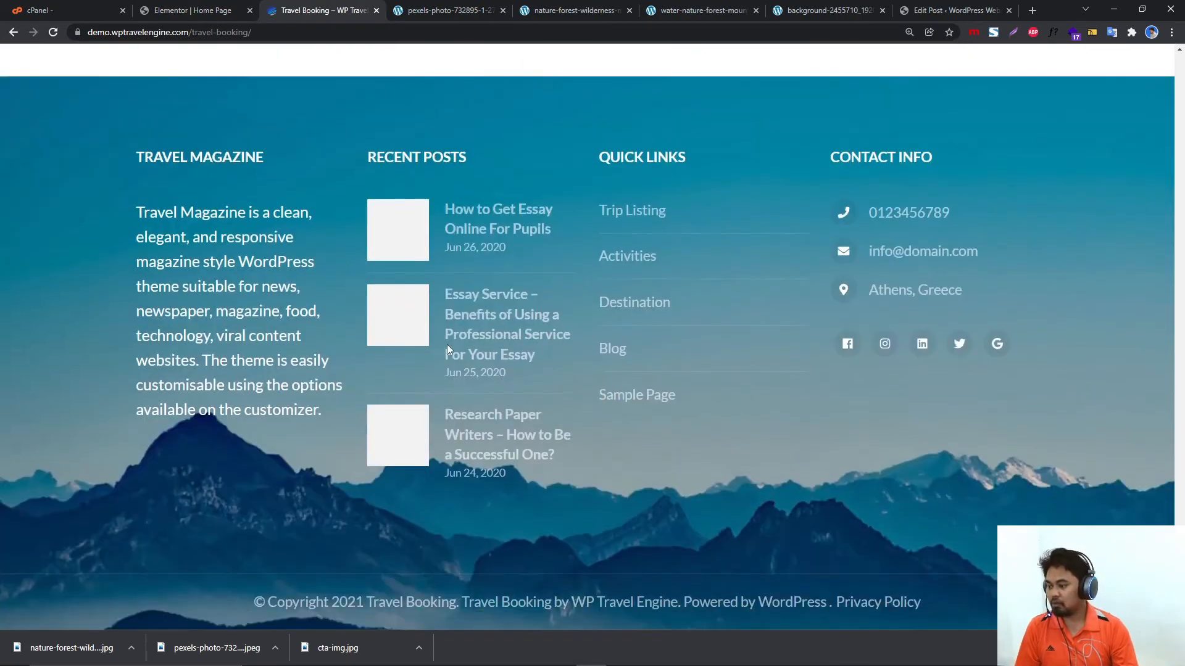
scroll(535, 343, "up", 10)
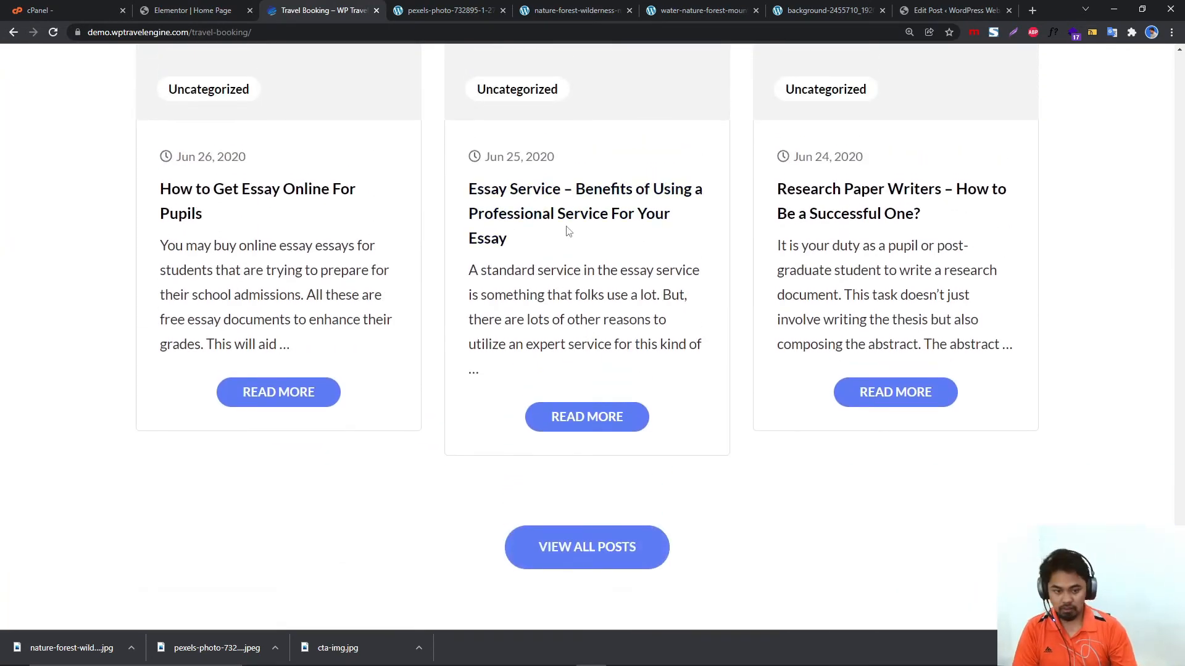
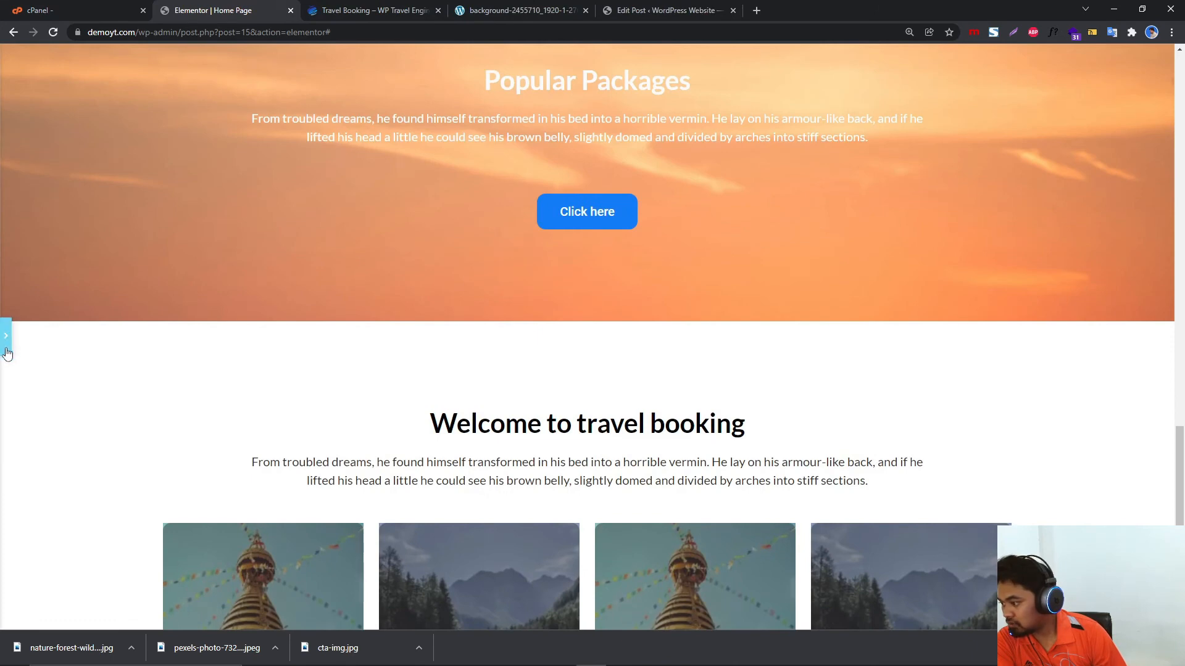
Duplicate the "Welcome to travel booking" section with the four image columns.
left_click(5, 336)
scroll(617, 308, "down", 3)
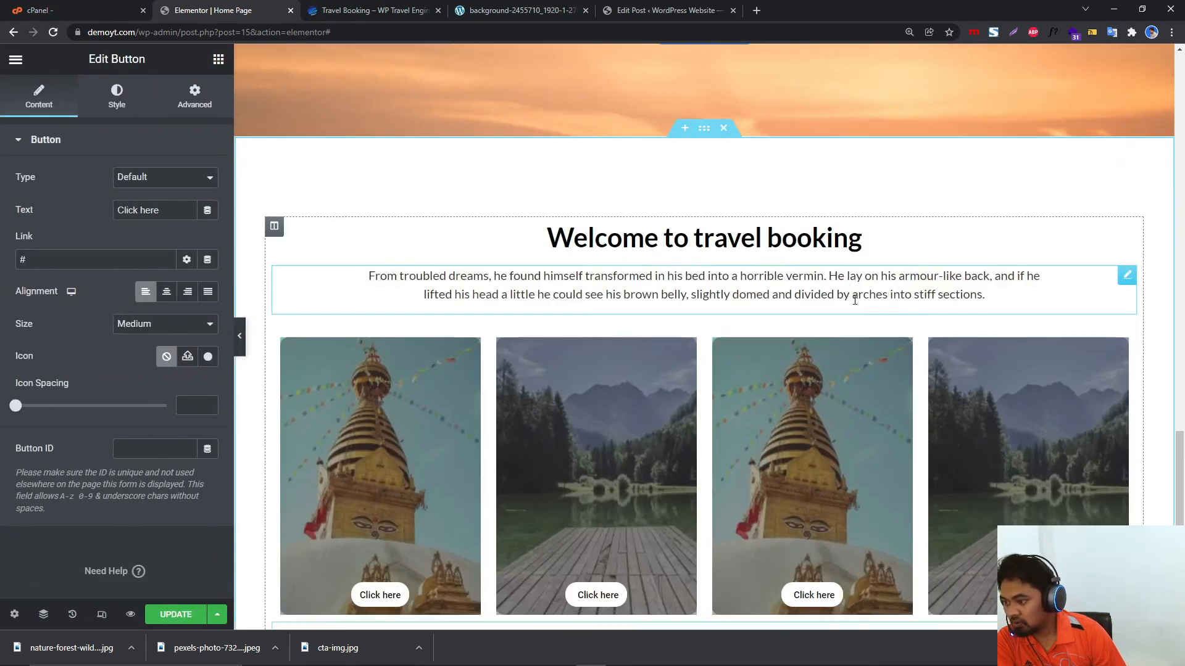
right_click(701, 134)
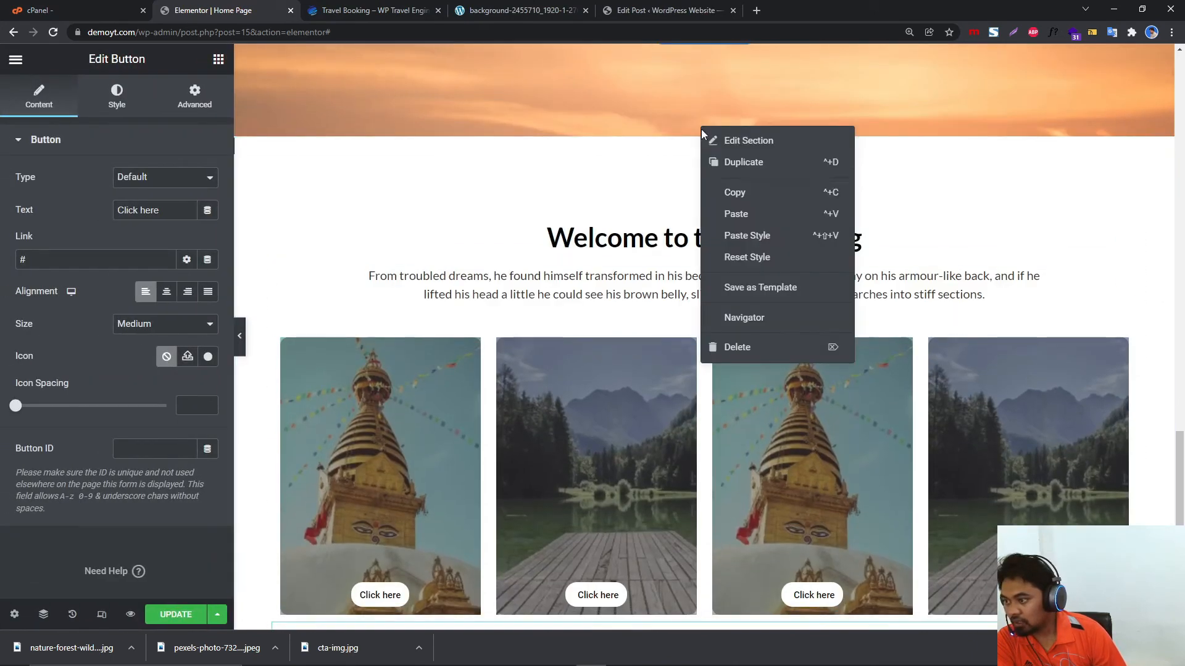
left_click(739, 163)
scroll(665, 245, "down", 9)
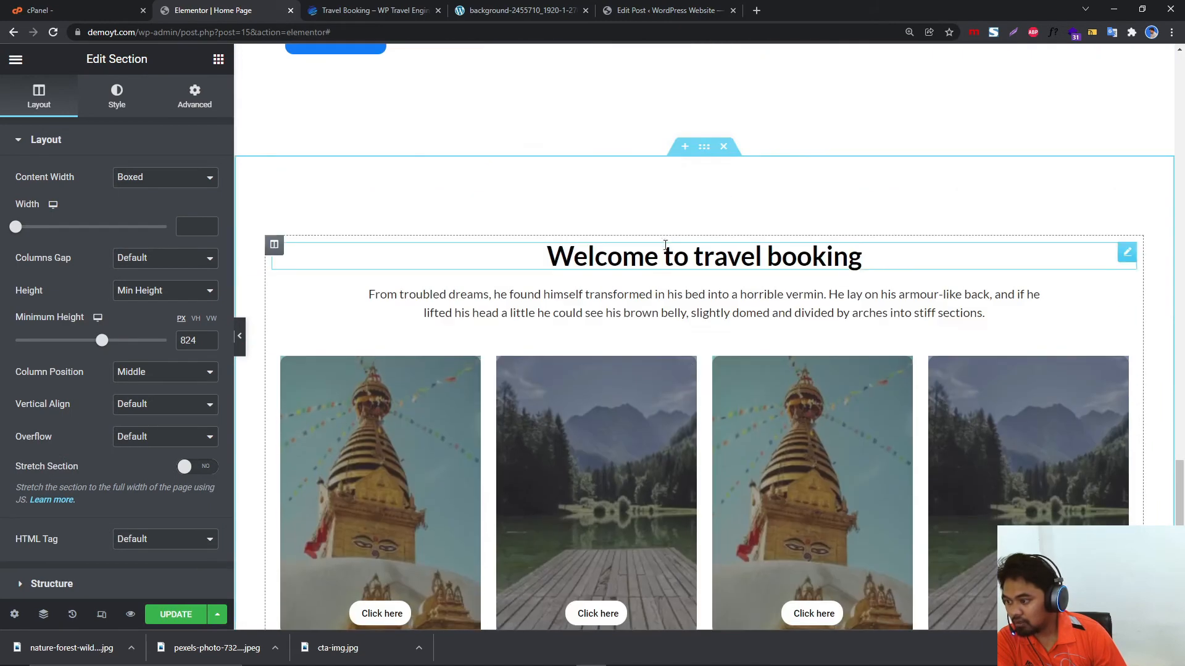
Change the duplicated section's heading to "News".
left_click(665, 245)
left_click_drag(130, 194, 1, 205)
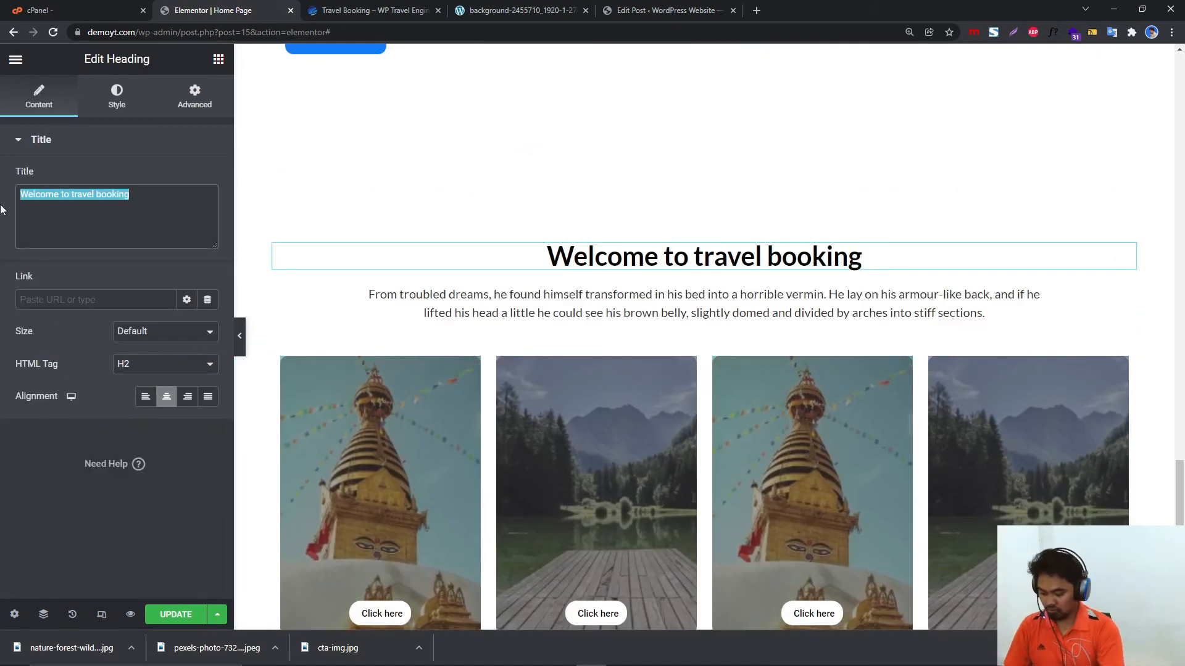
type("News")
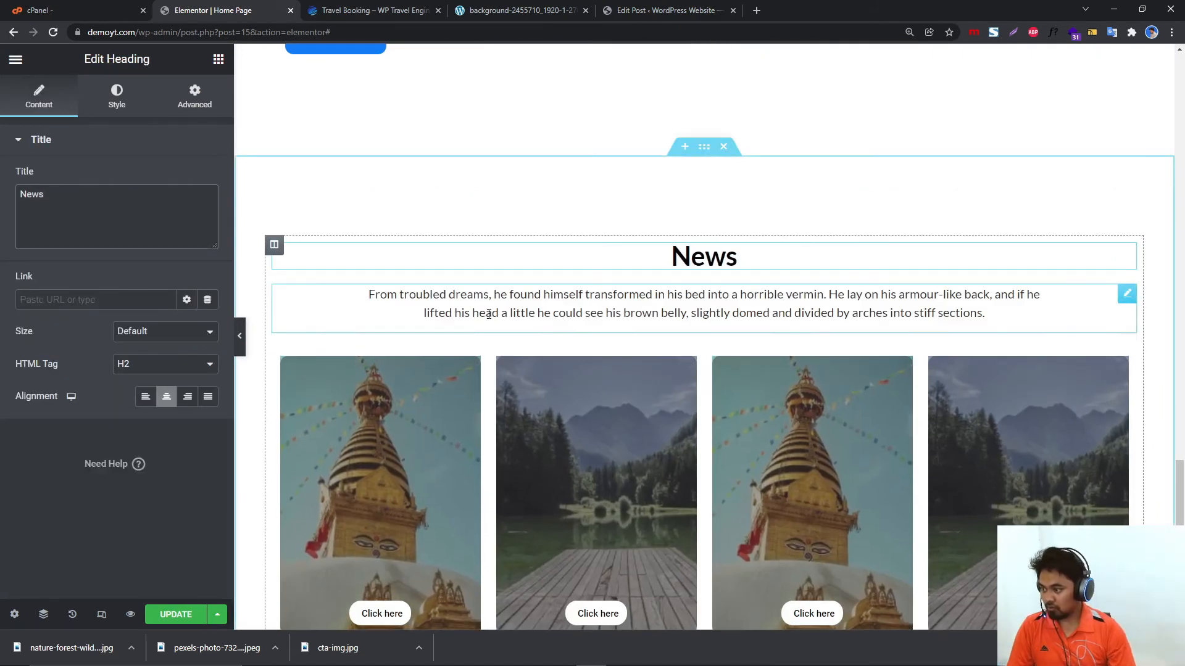
Delete the four-column inner section and the blue button from the News section.
left_click(713, 339)
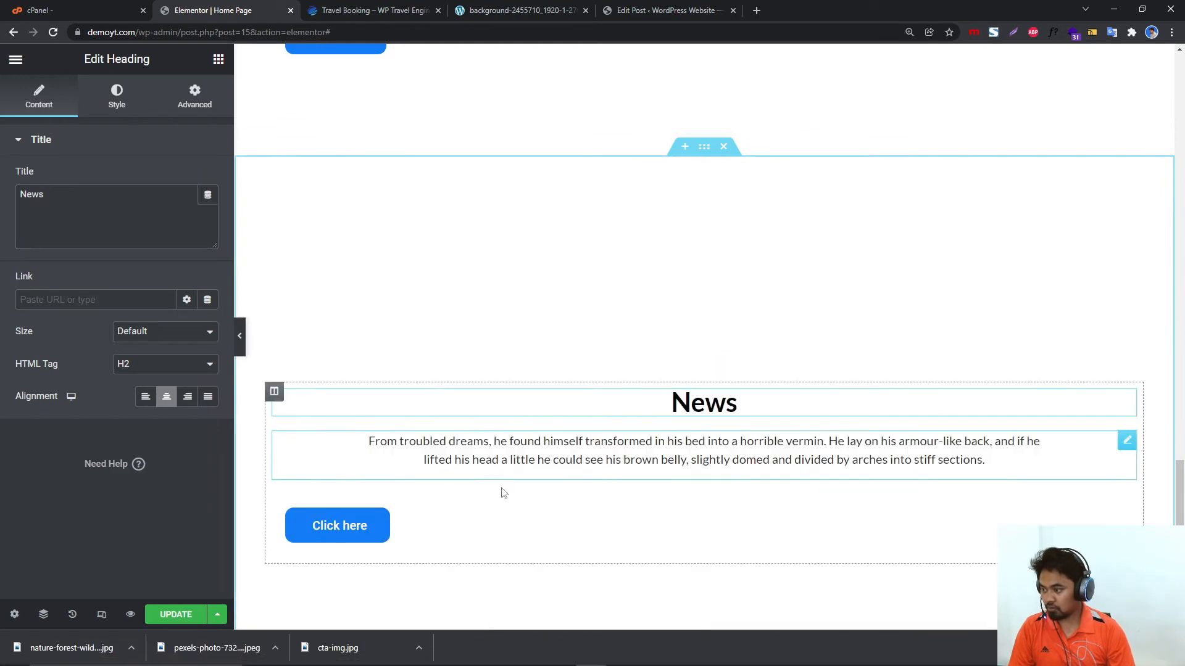
right_click(458, 476)
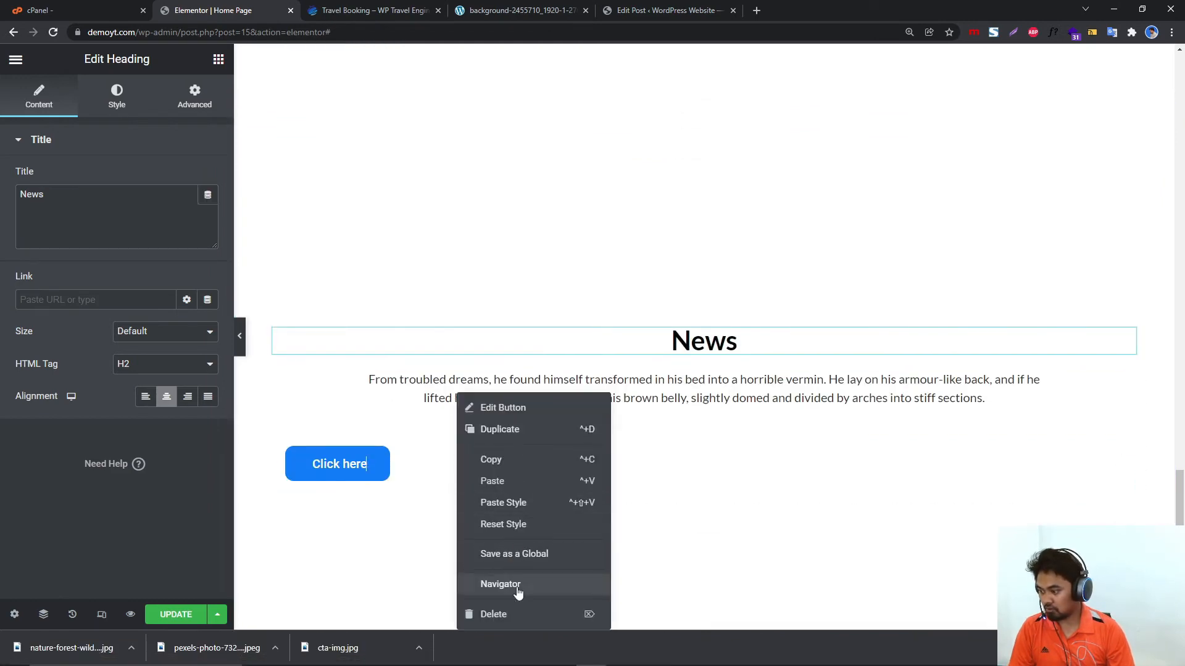
left_click(520, 613)
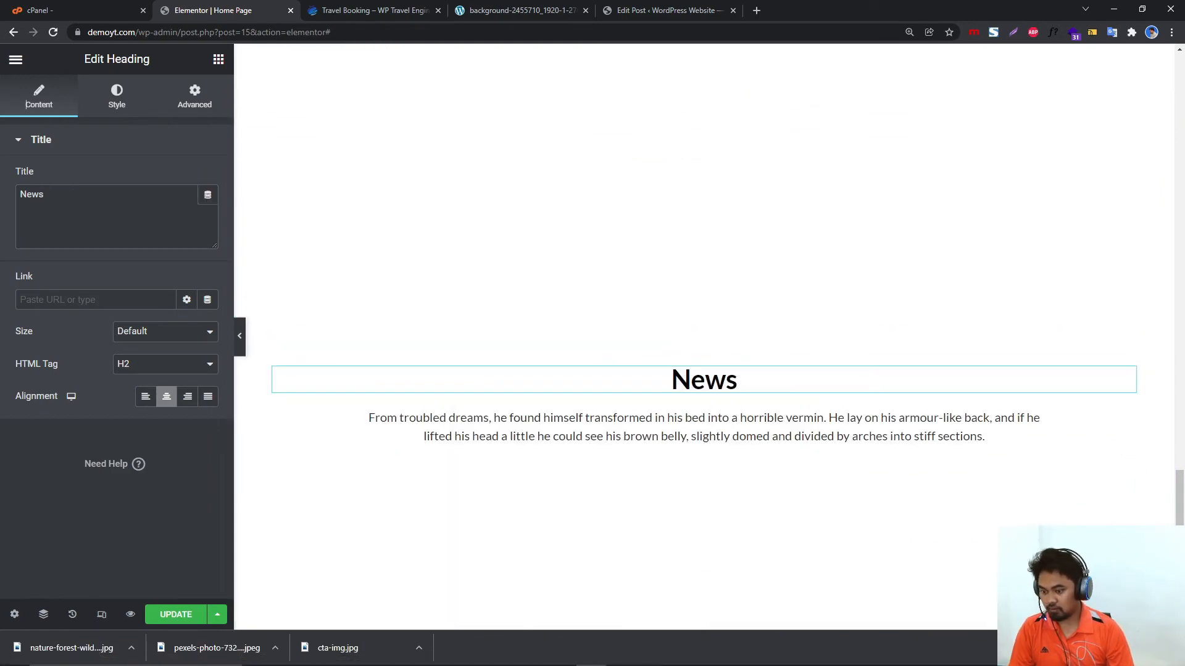
left_click(1171, 648)
Search the widgets for "post" and place the Posts widget below the News paragraph.
left_click(219, 59)
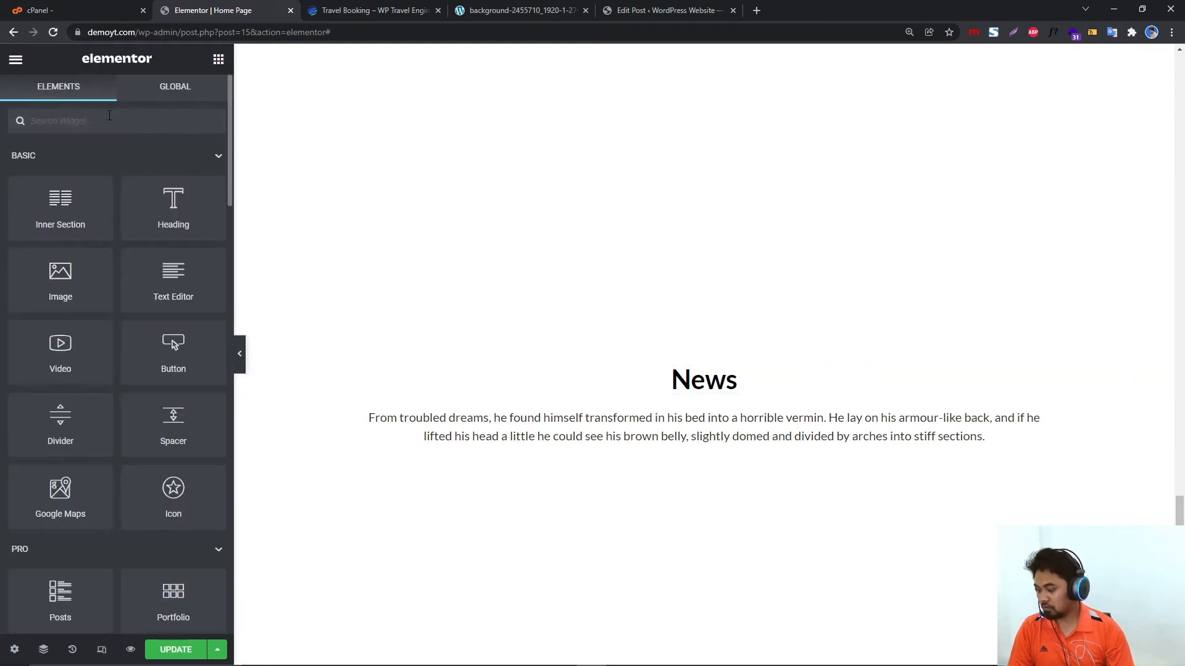
left_click(109, 116)
type("post")
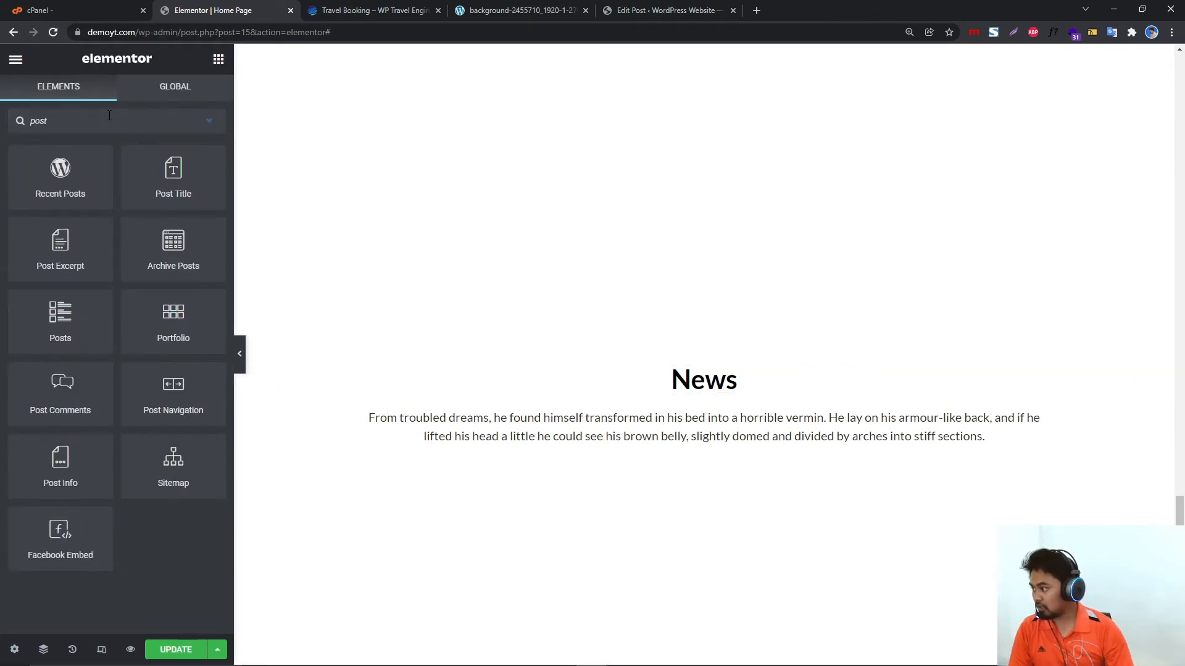
left_click_drag(80, 335, 754, 474)
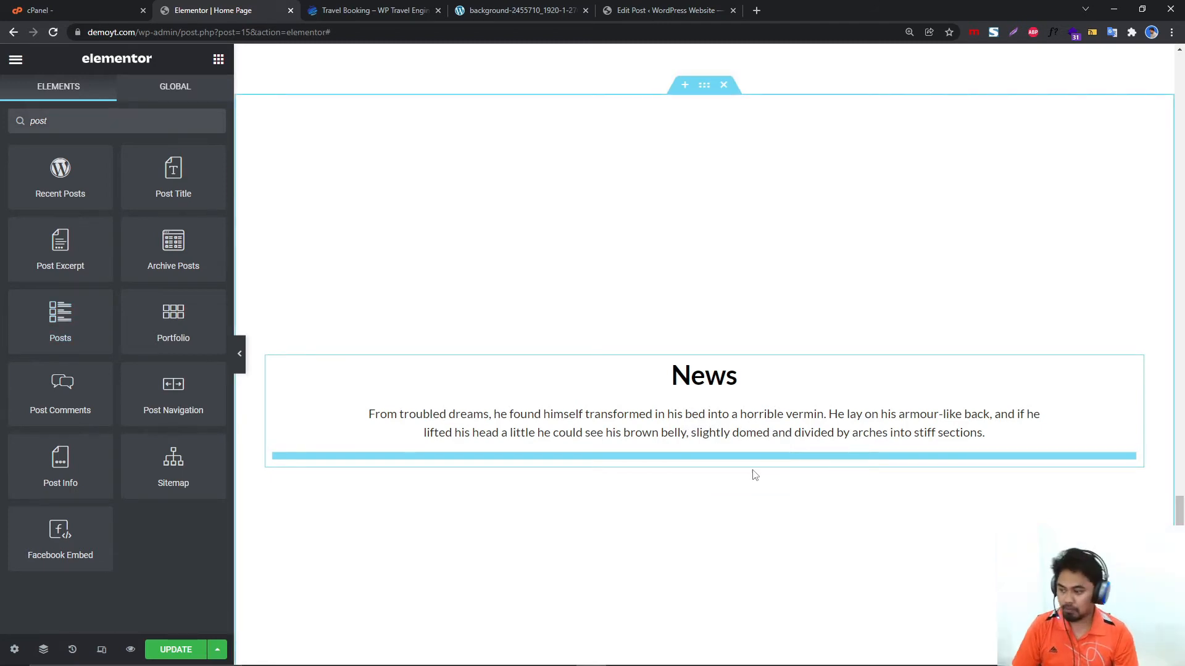
left_click_drag(60, 318, 487, 469)
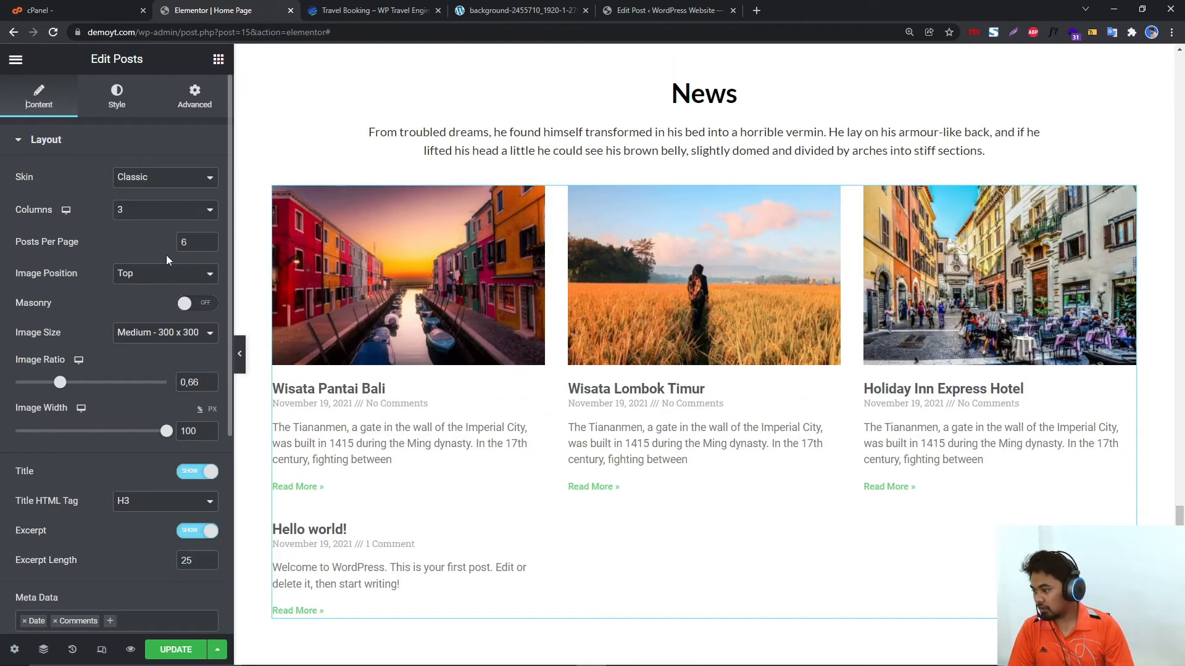
Set the posts skin to Cards and the image size to Large - 1024 x 1024.
left_click(152, 179)
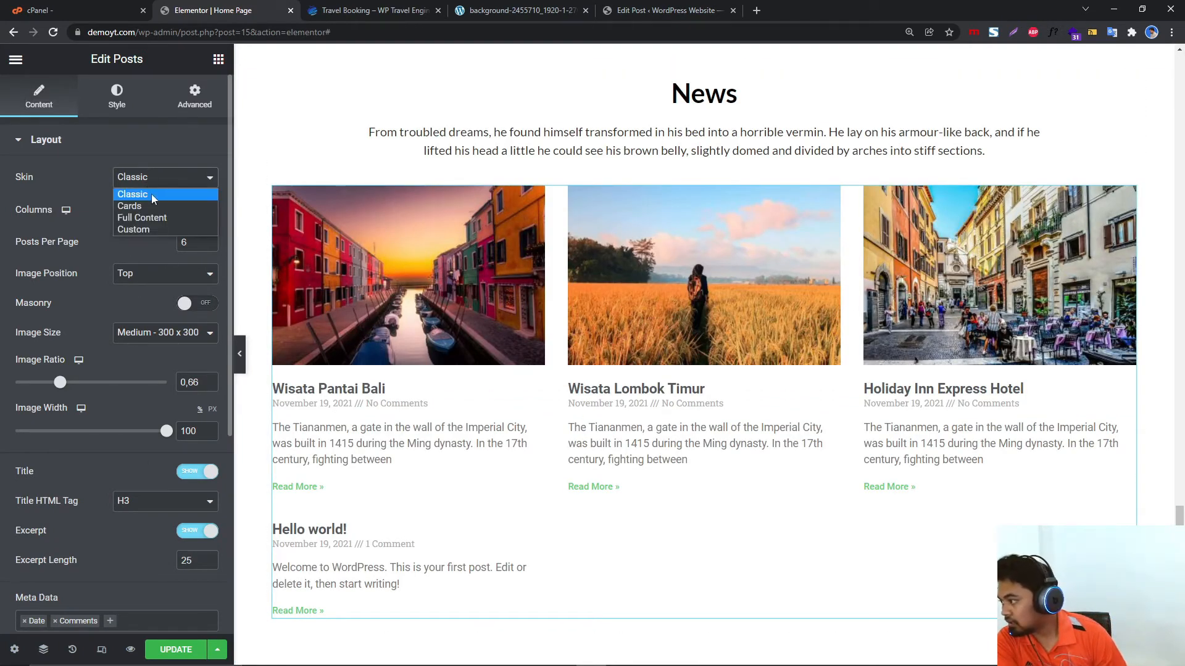
left_click(152, 195)
left_click(160, 177)
left_click(141, 206)
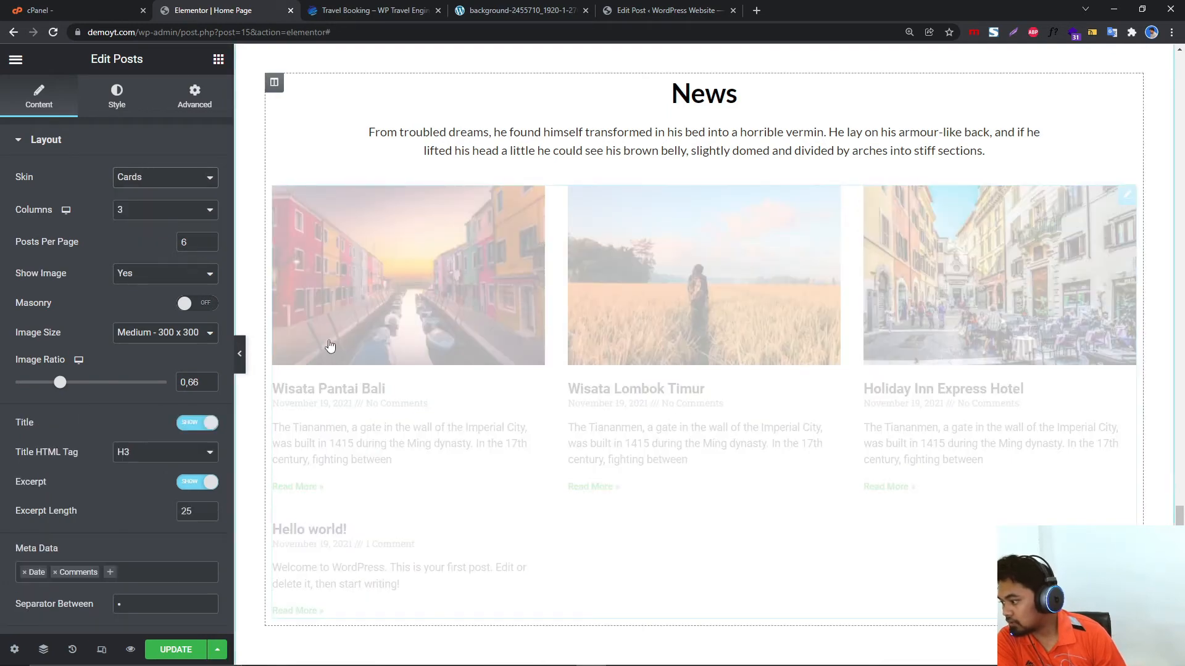
left_click(165, 333)
left_click(142, 388)
scroll(166, 417, "down", 3)
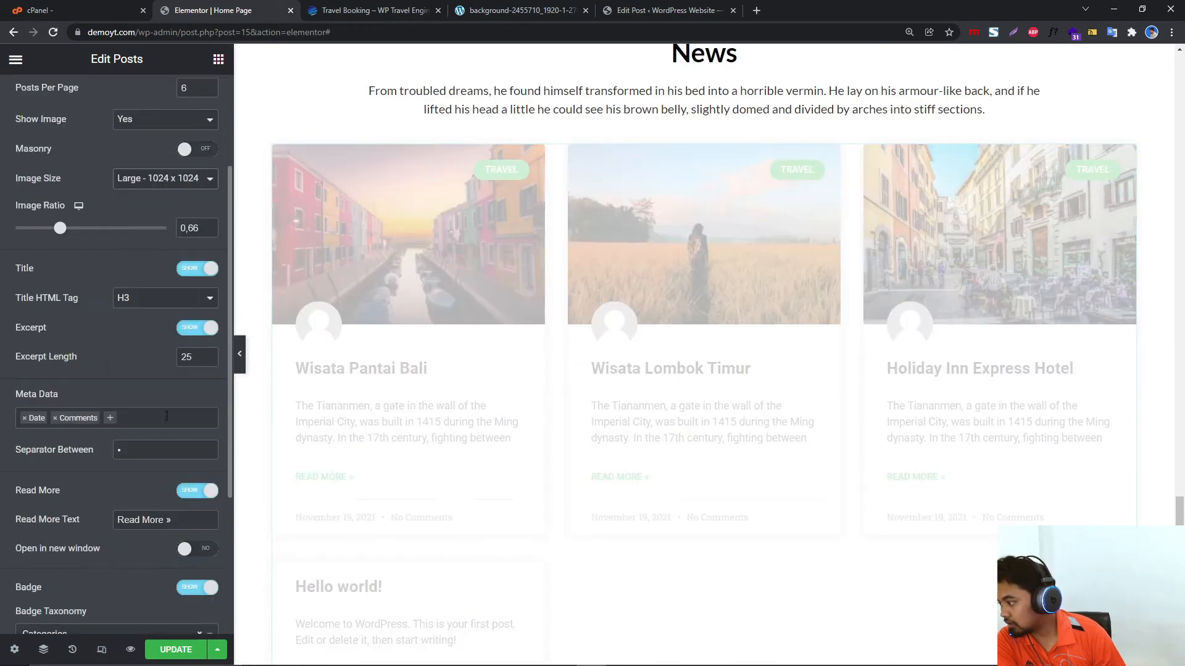
Remove Comments from the posts' meta data and hide the category badge.
left_click(58, 418)
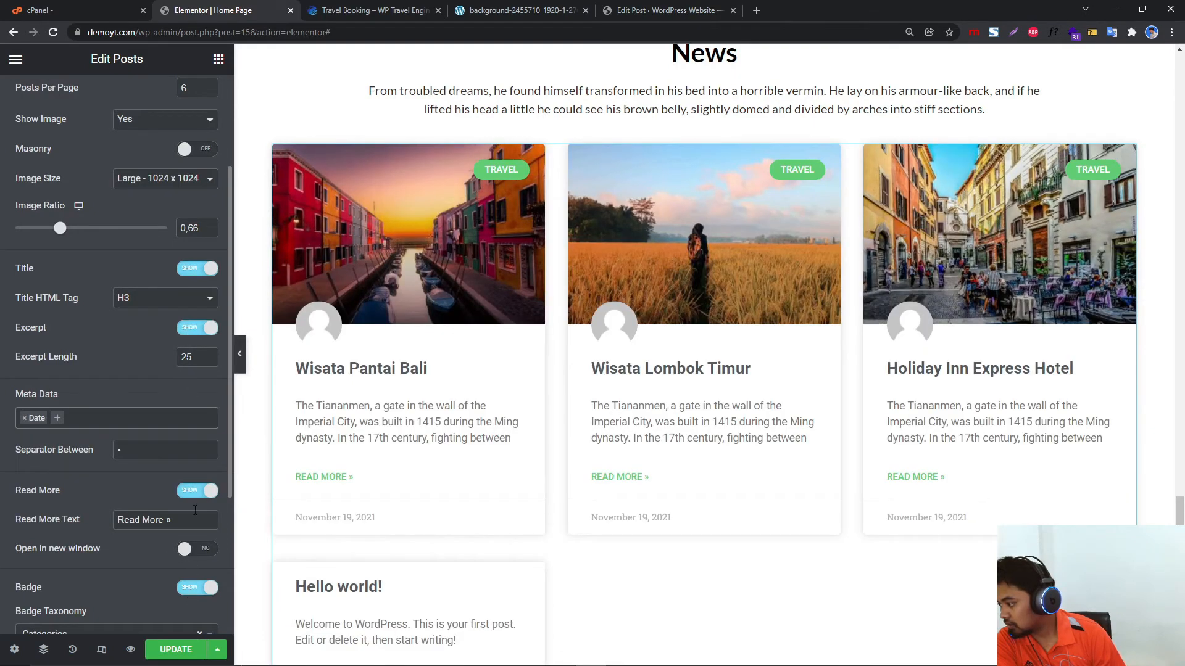
left_click(194, 589)
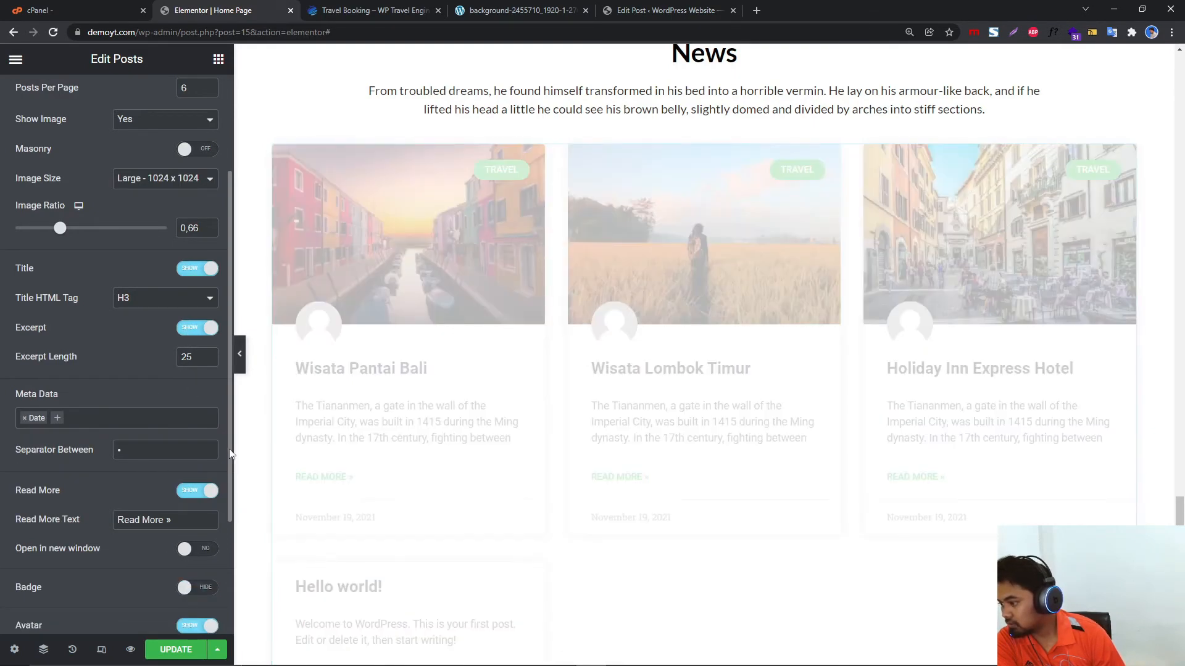
scroll(370, 406, "down", 3)
scroll(188, 426, "down", 2)
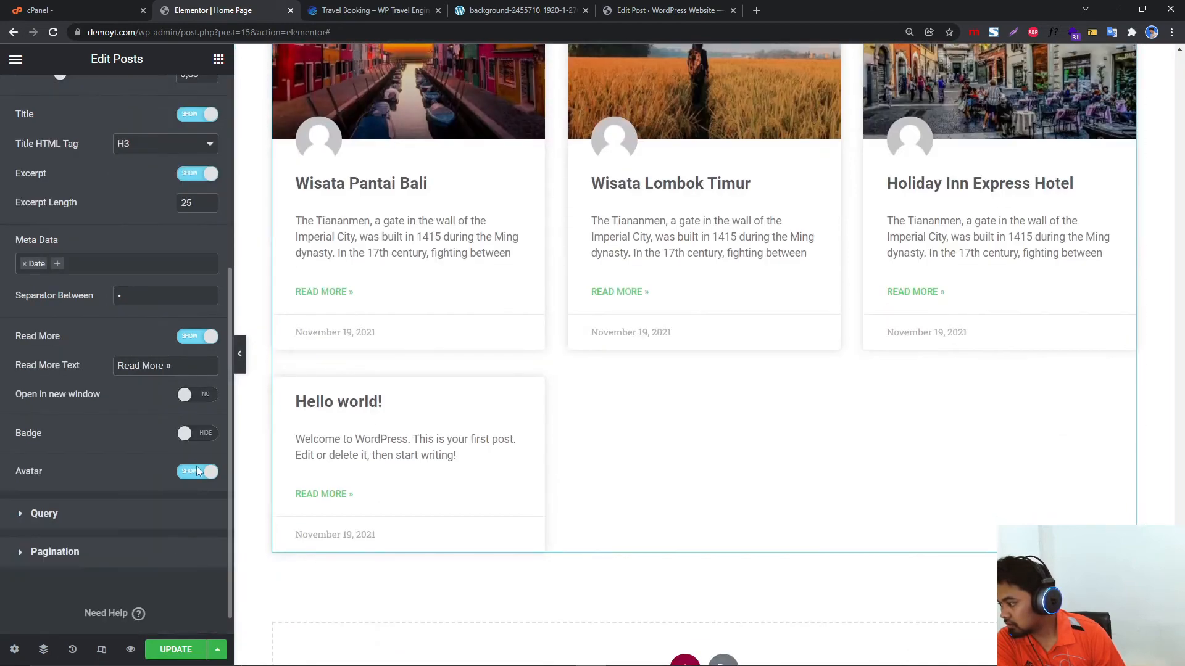
Set the number of posts per page to 3.
scroll(173, 438, "up", 5)
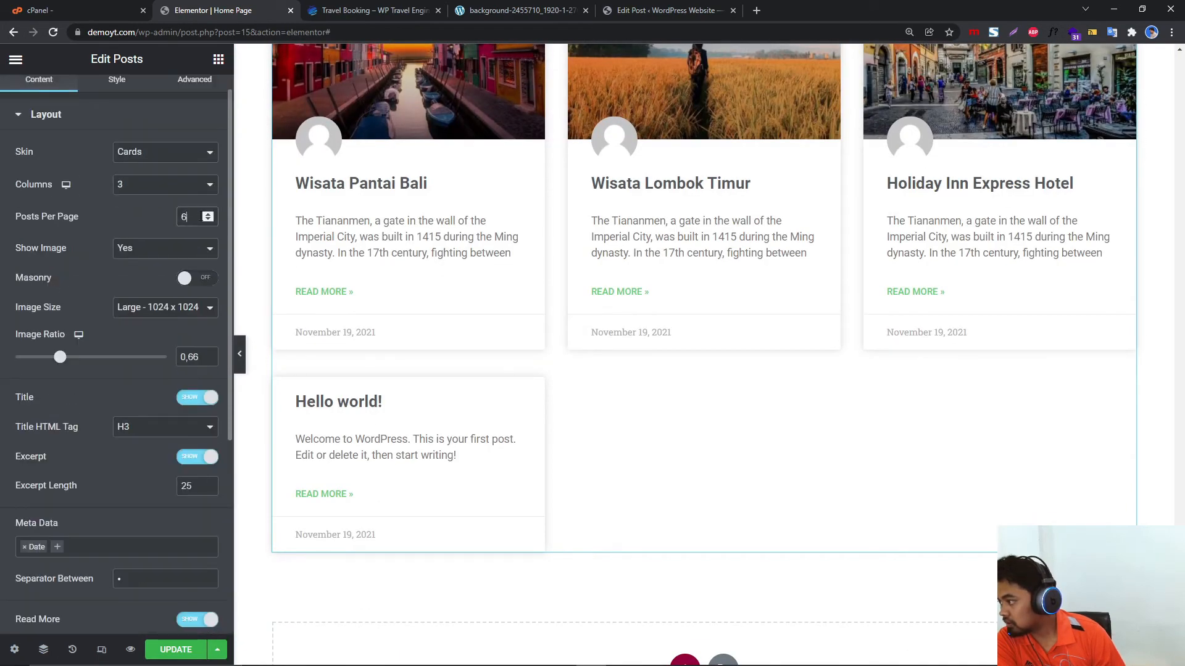
type("3")
scroll(667, 332, "up", 6)
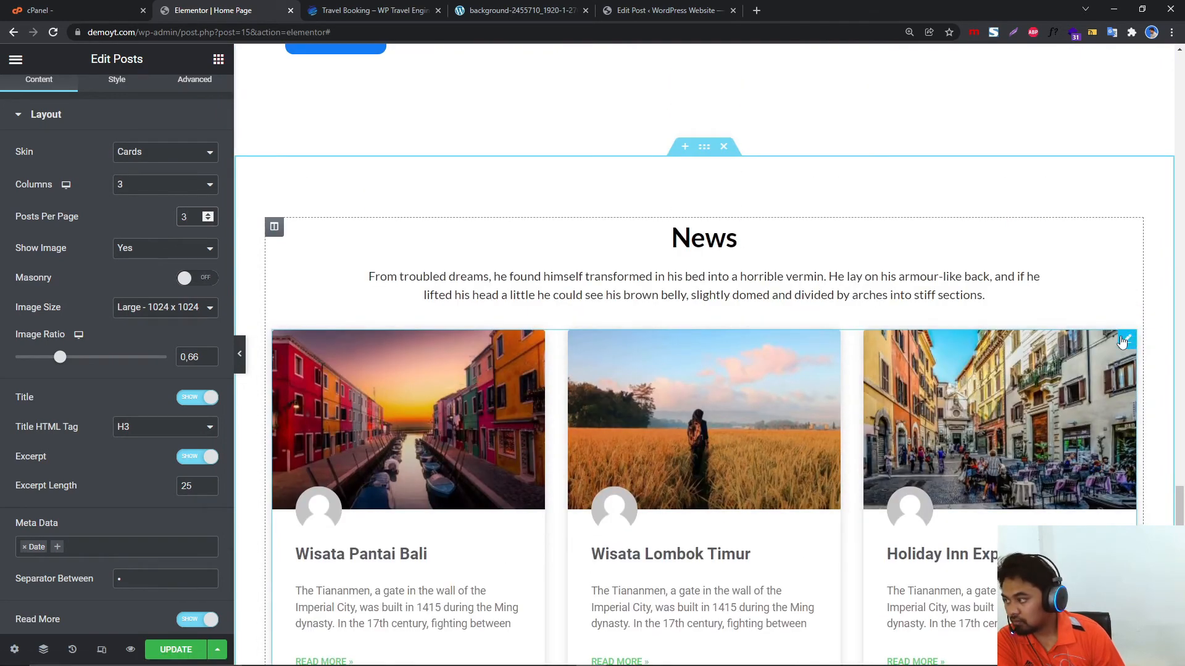
scroll(108, 70, "up", 1)
Add padding around the Posts widget, set its columns gap to 16, and check the News section's layout.
left_click(194, 95)
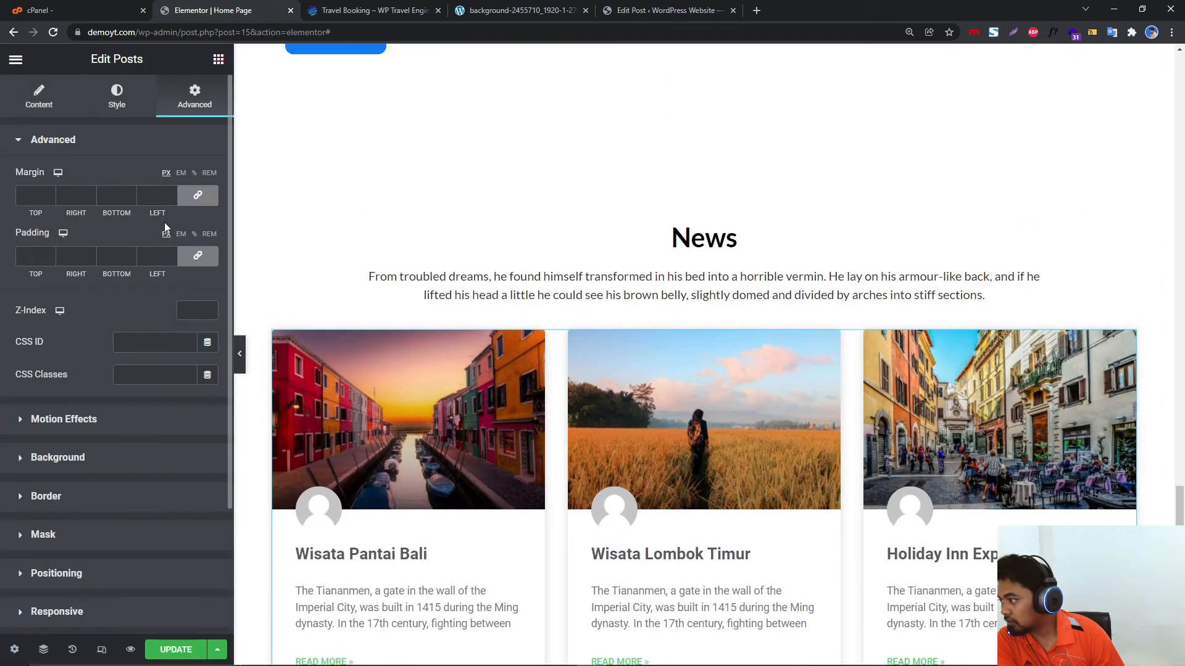
left_click(116, 96)
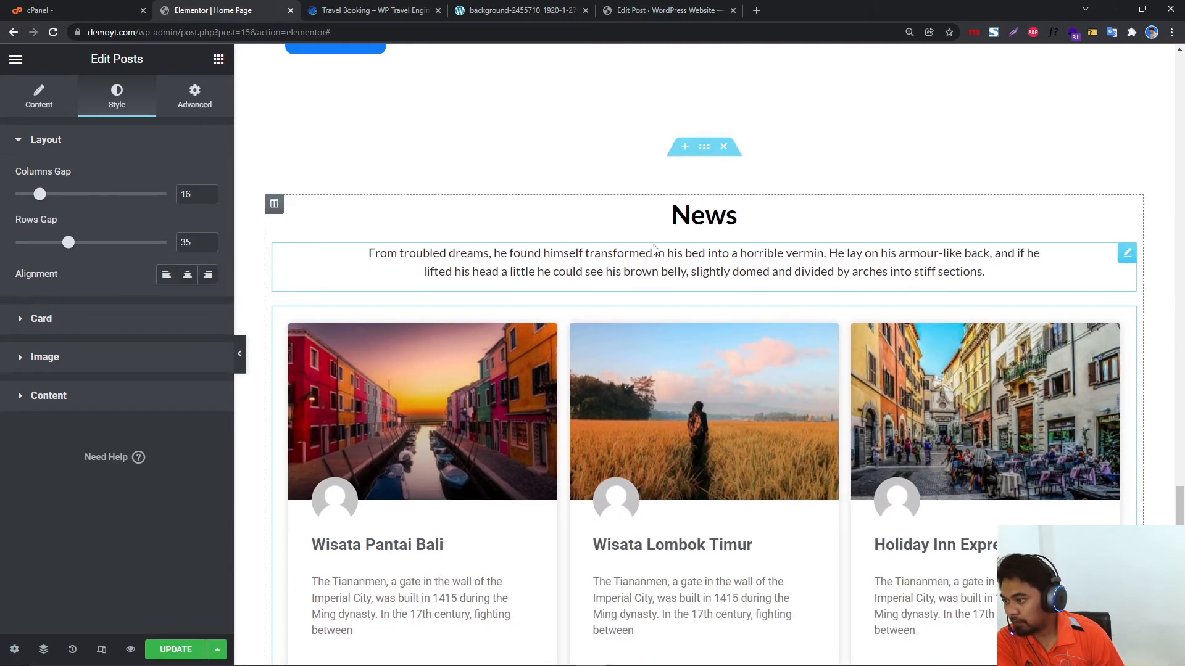
scroll(696, 290, "up", 3)
scroll(696, 290, "down", 10)
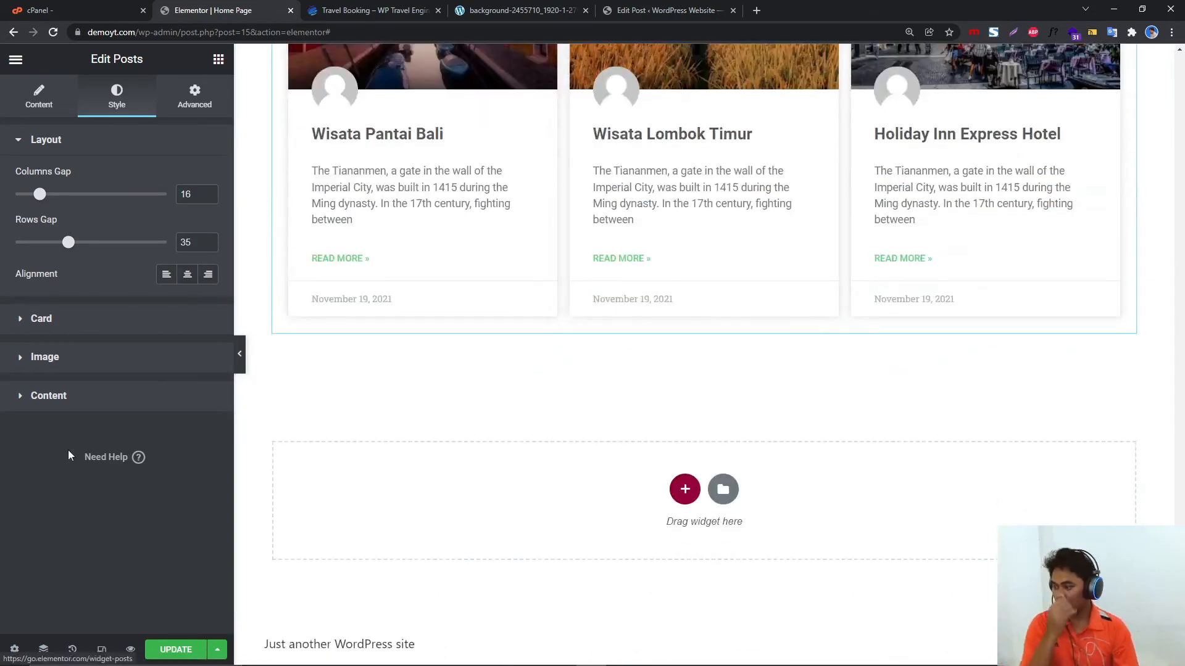
scroll(669, 344, "up", 5)
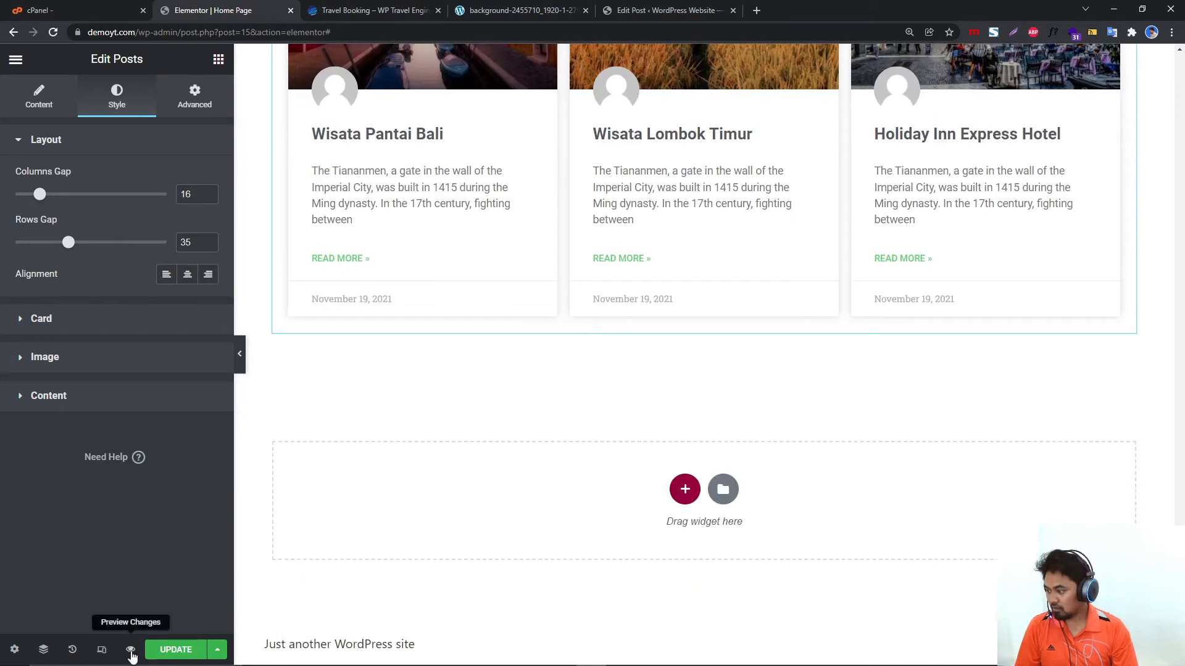
Update the page and exit the editor to the WordPress dashboard.
left_click(167, 649)
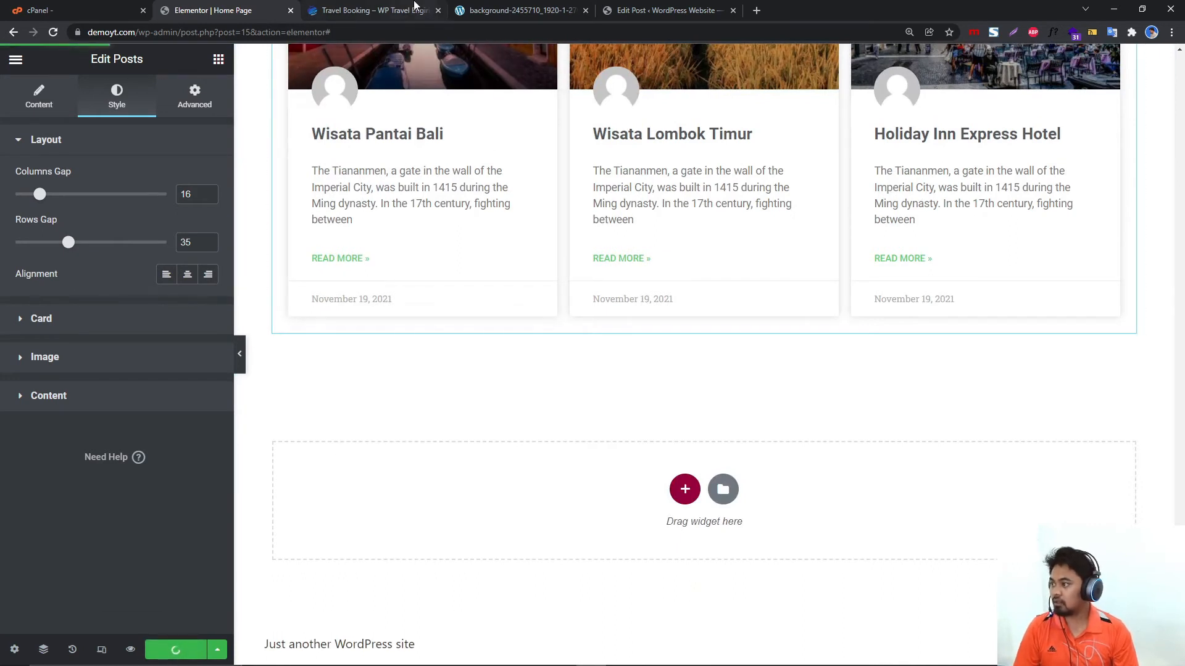
left_click(16, 59)
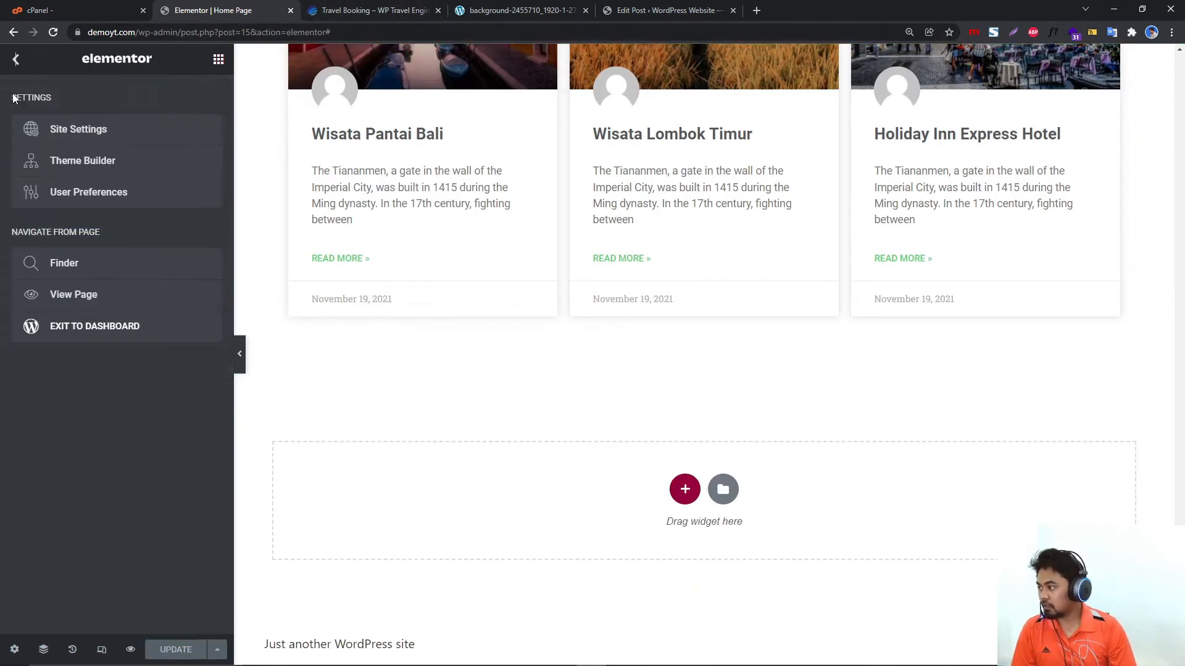
left_click(75, 327)
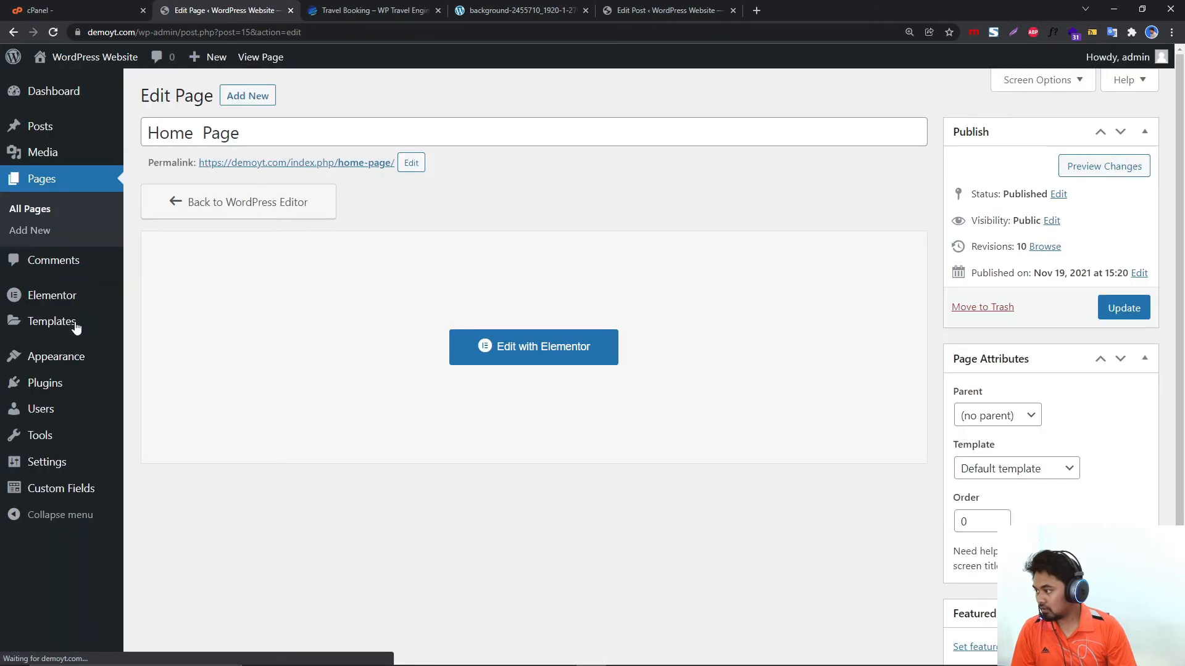
Set the site's permalink structure to Post name and save the changes.
mouse_move(51, 464)
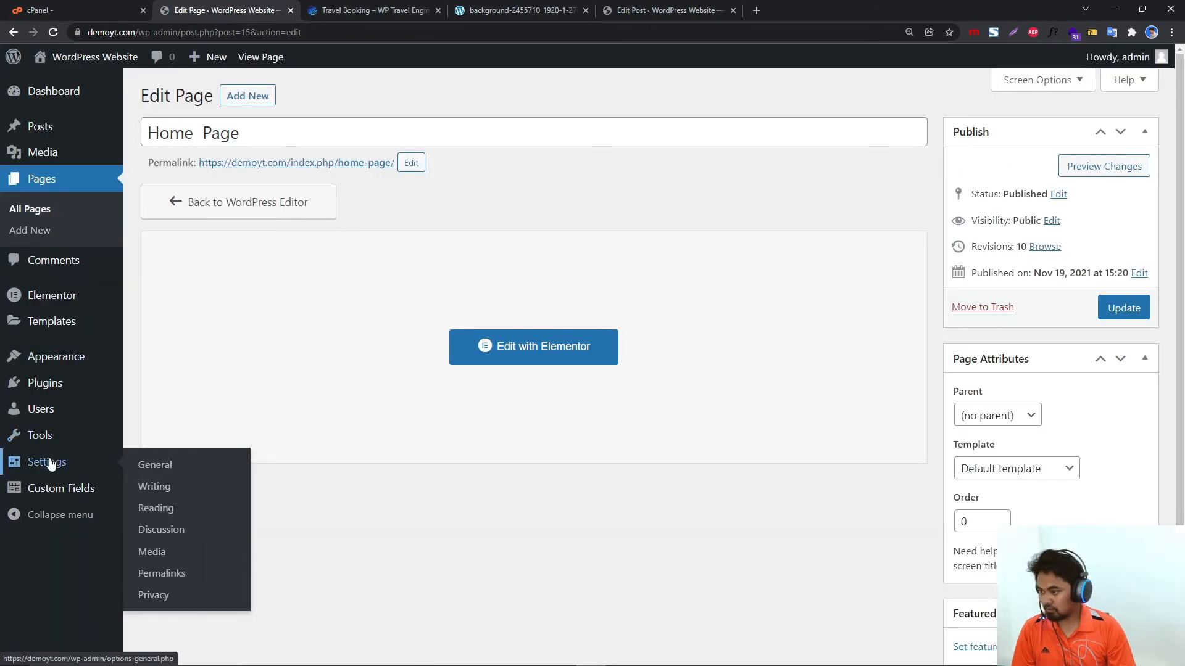
left_click(54, 472)
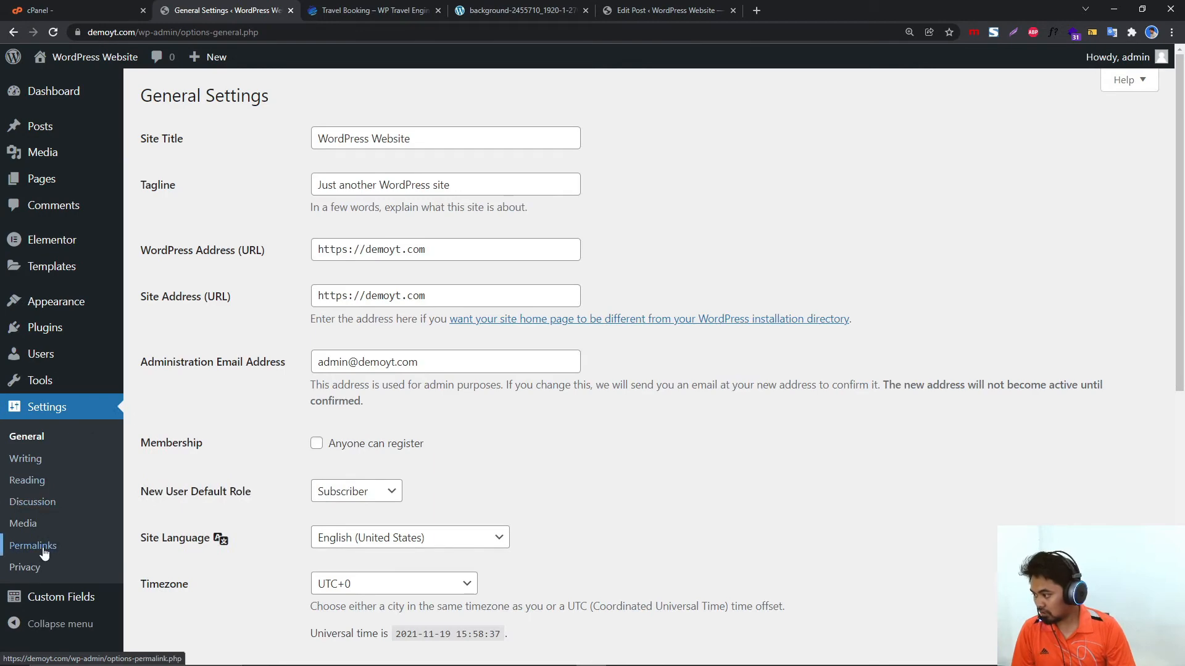
left_click(42, 548)
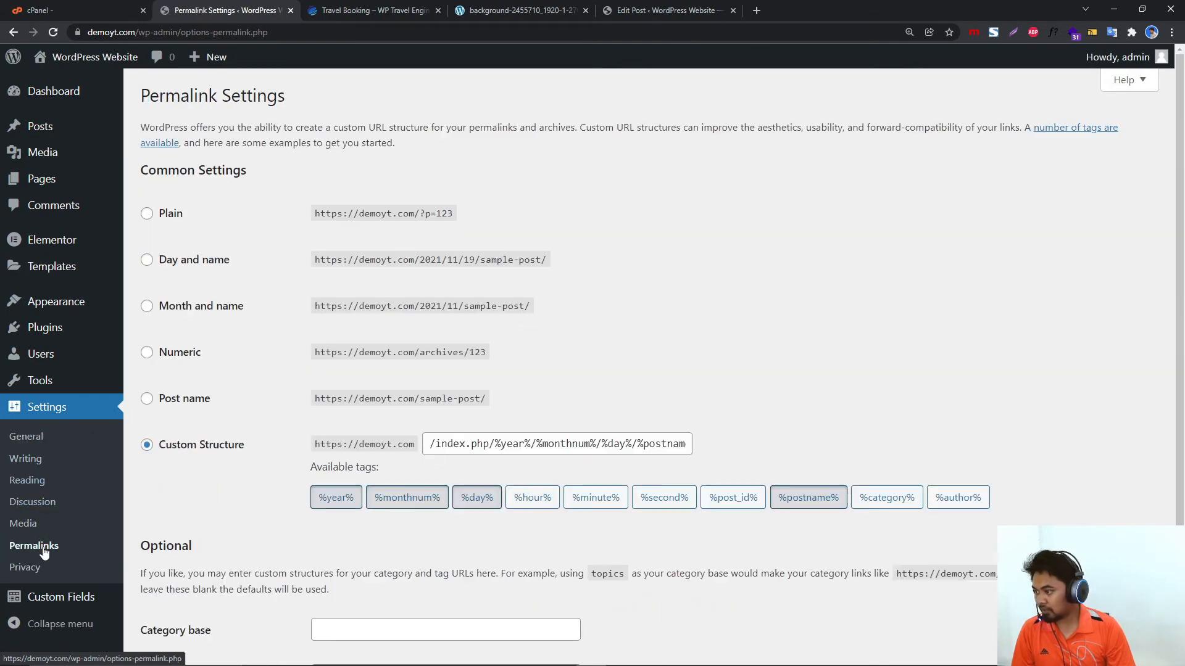
left_click(193, 408)
scroll(185, 463, "down", 2)
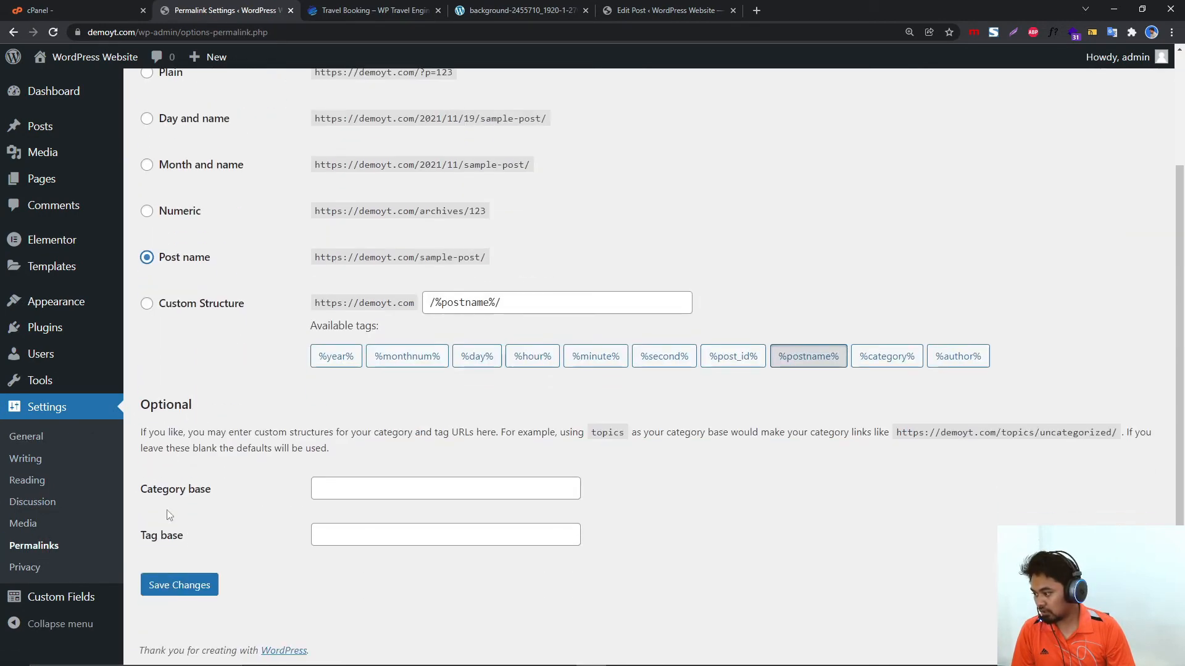
left_click(170, 587)
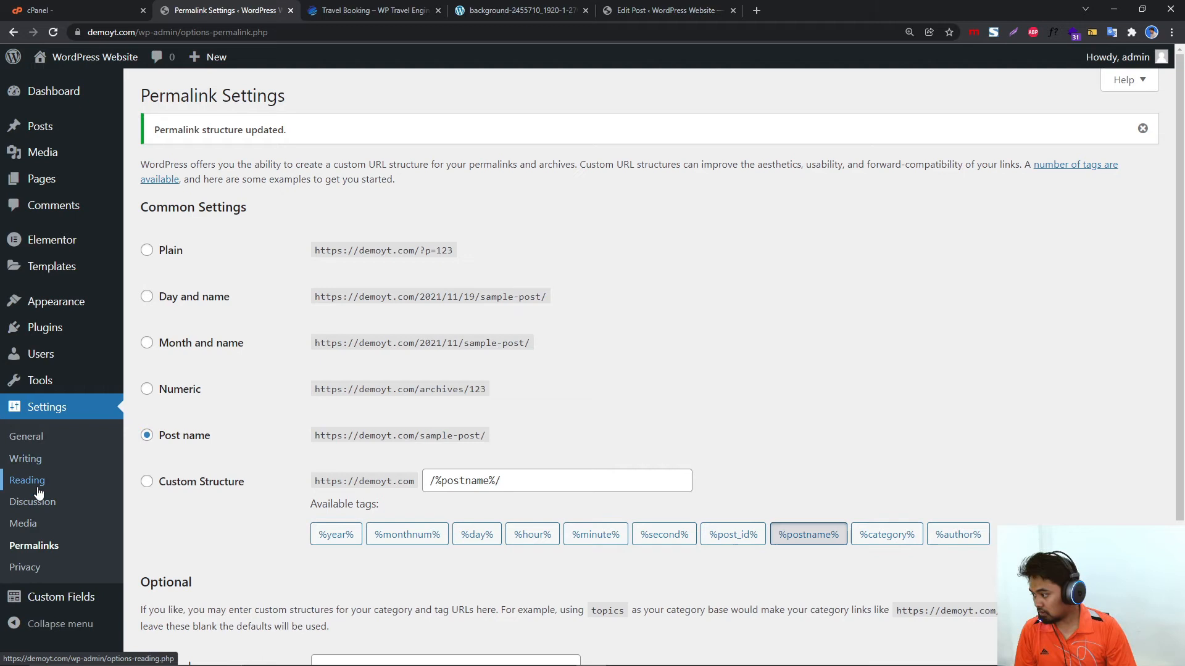
Set the homepage to display a static page, choose Home Page as the homepage, and save the reading settings.
left_click(20, 481)
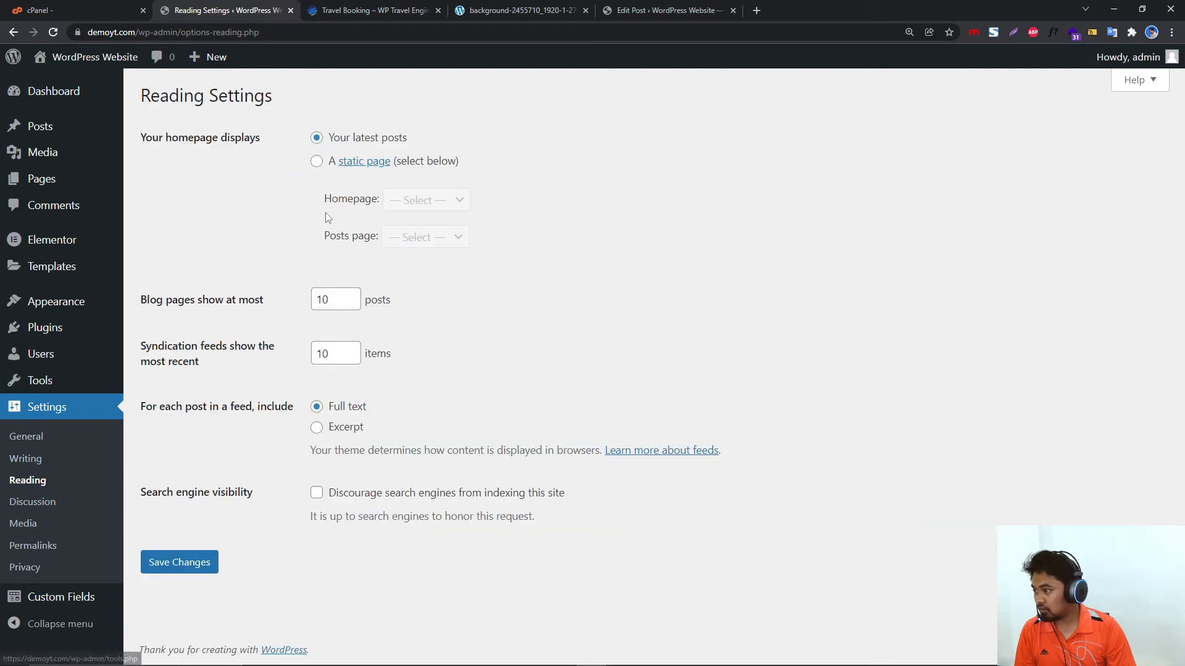
left_click(317, 162)
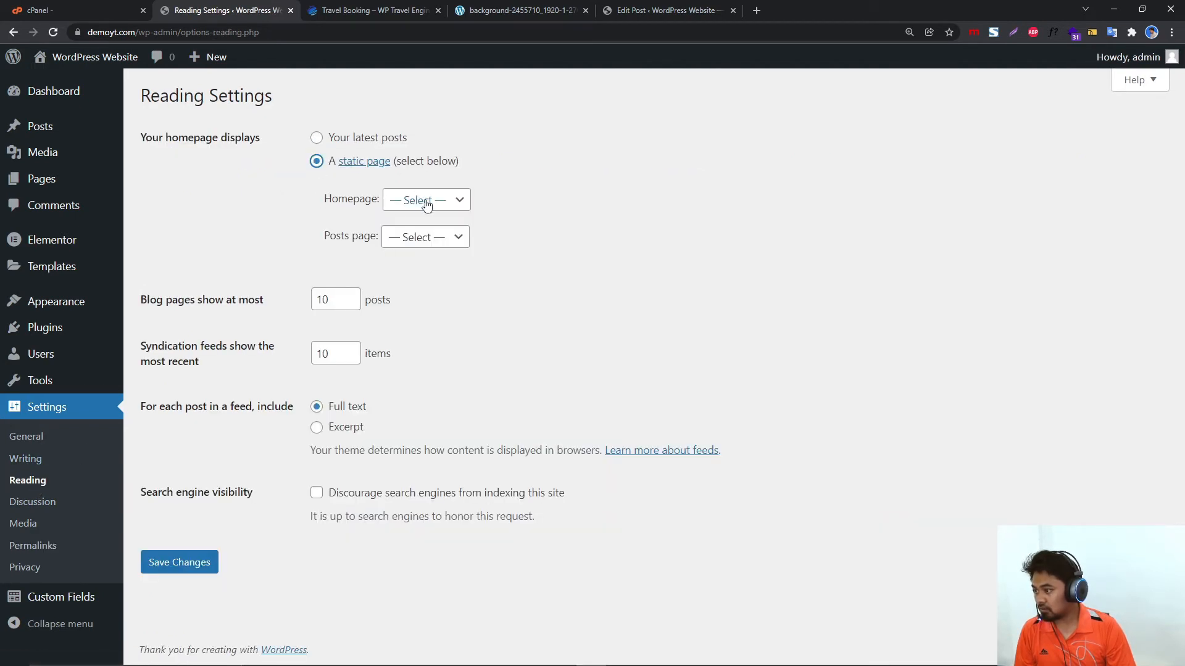
left_click(446, 205)
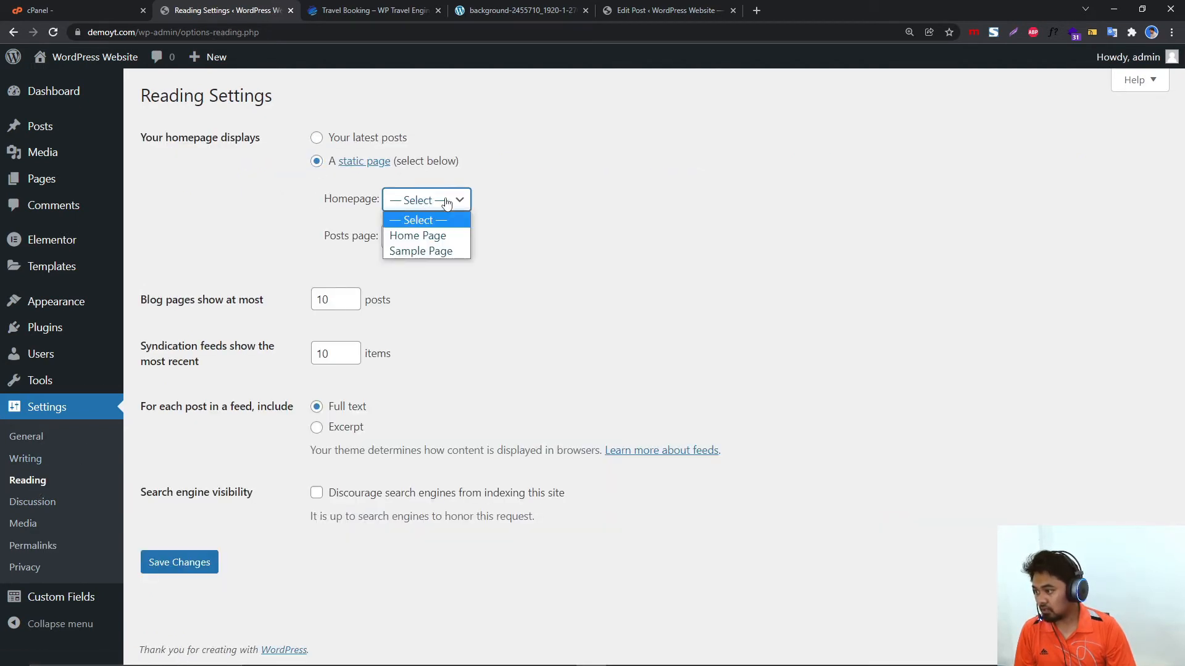
left_click(445, 235)
left_click(186, 555)
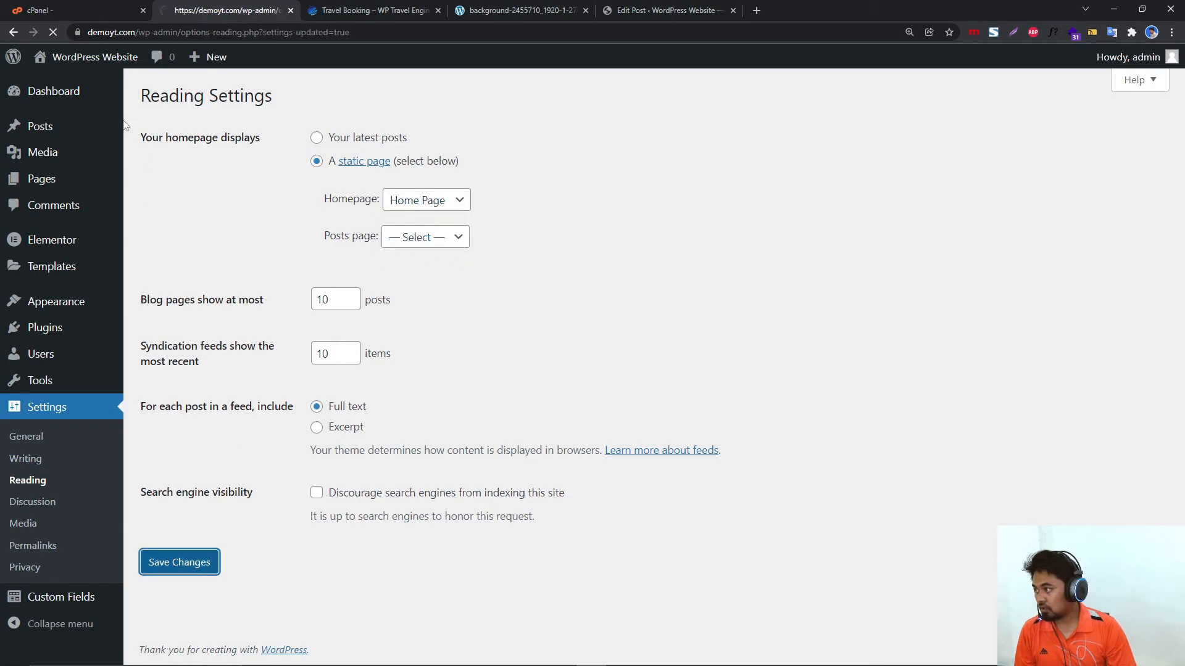
Open the live site in a new browser tab and review the home page from the hero down to the News posts.
mouse_move(74, 57)
right_click(65, 85)
left_click(134, 89)
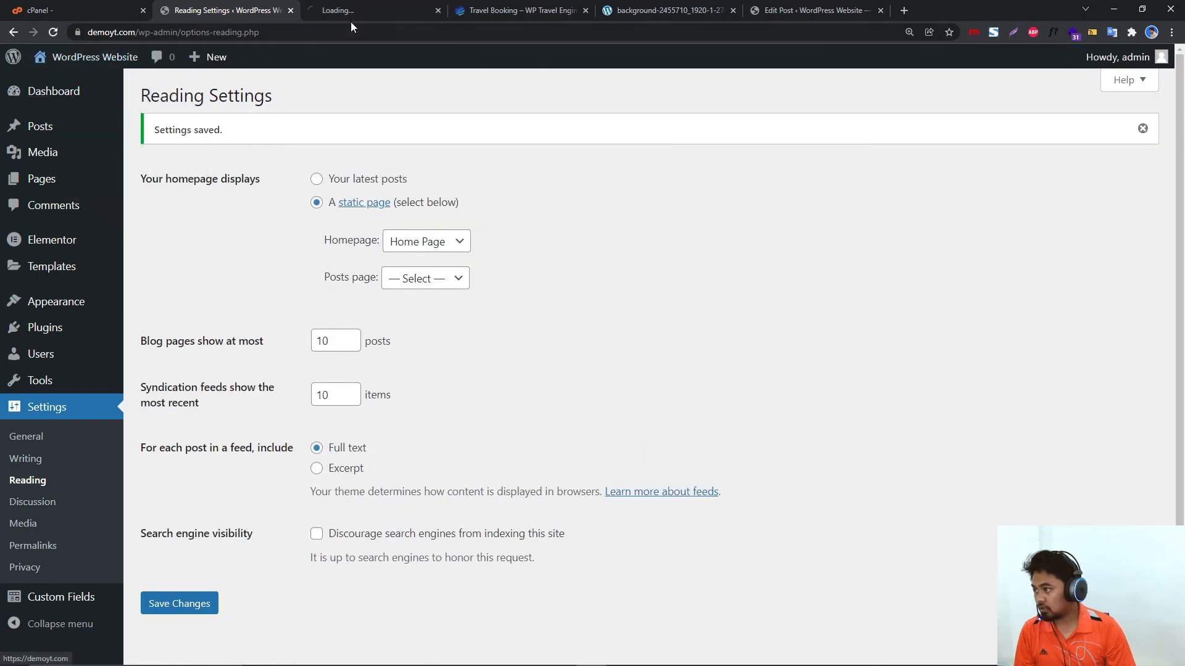
left_click(349, 14)
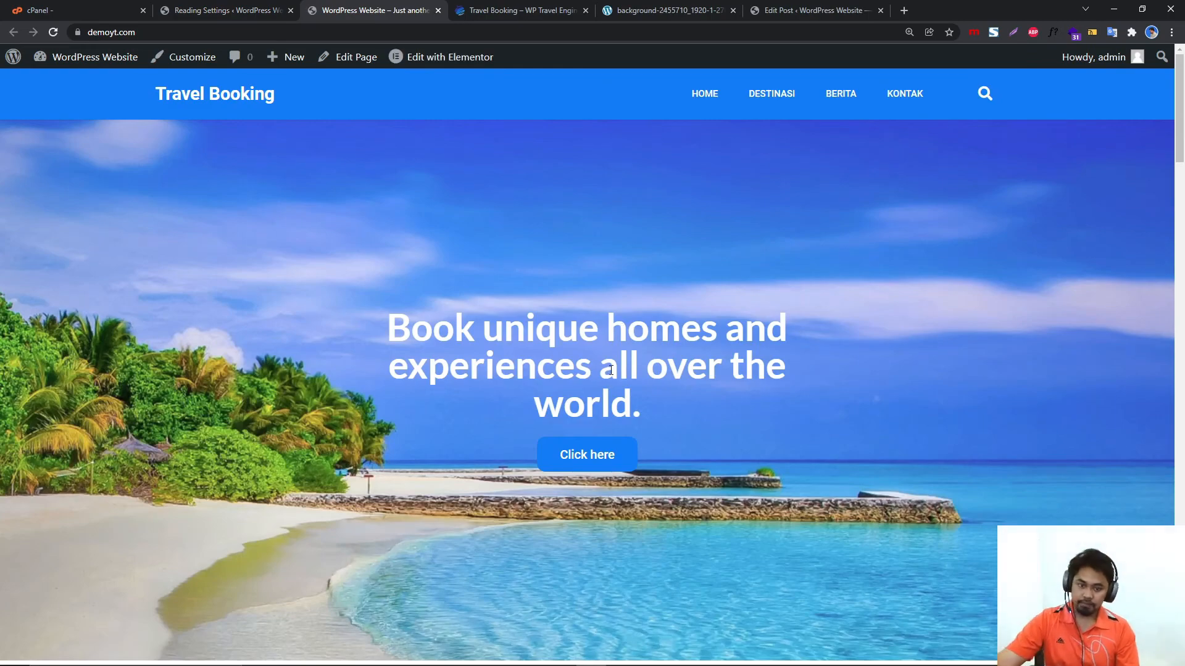
scroll(603, 354, "down", 8)
scroll(604, 354, "down", 15)
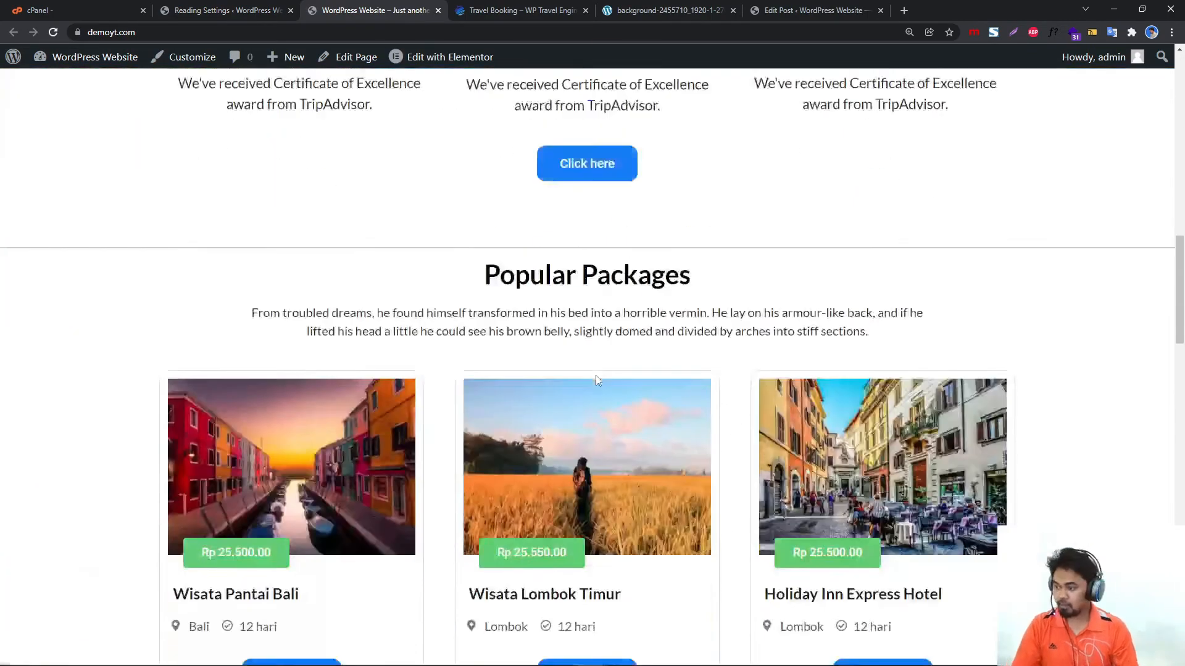
scroll(595, 389, "down", 20)
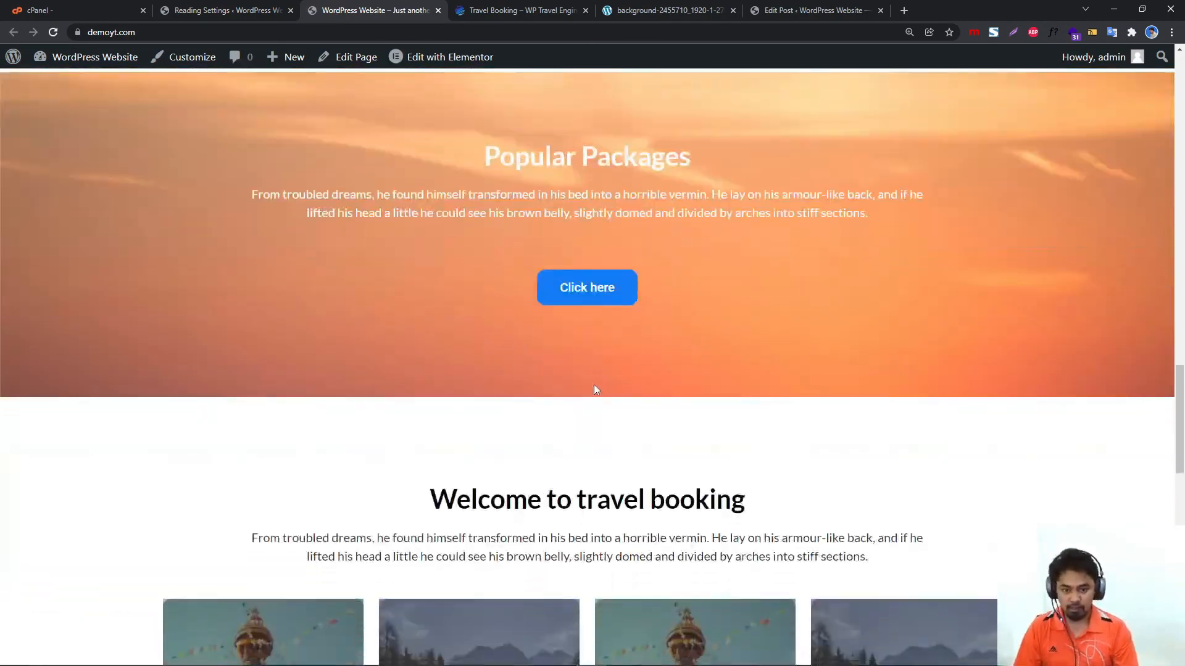
scroll(595, 389, "down", 1)
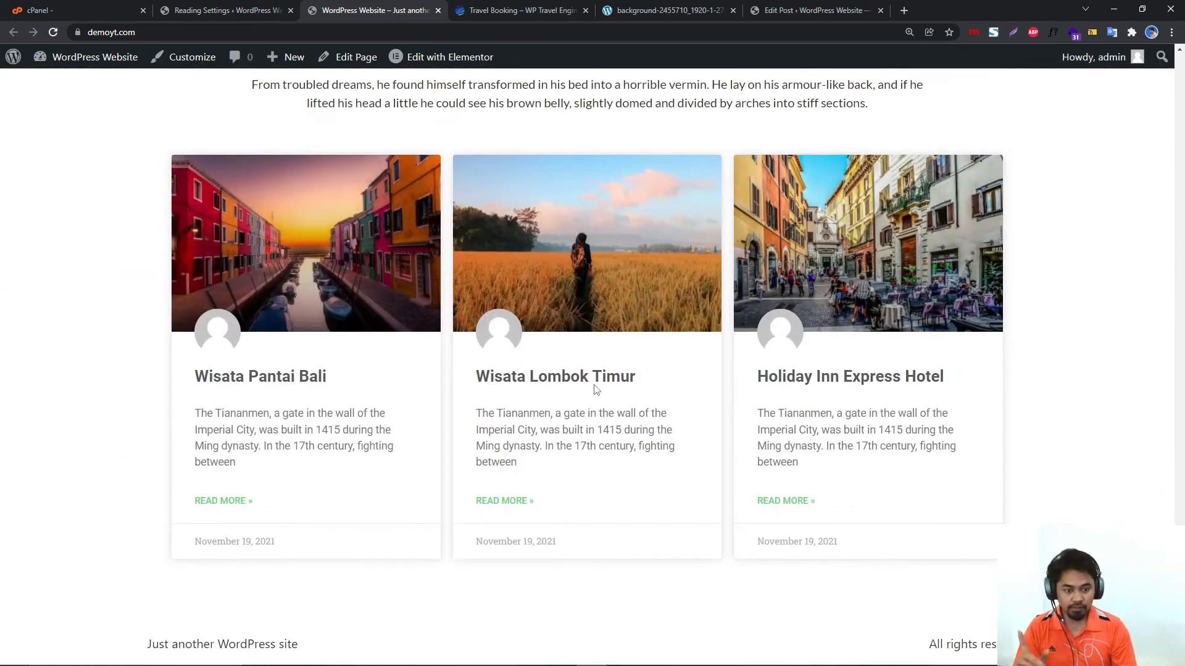
Create a new Footer template named "footer" in the WordPress site's Theme Builder.
left_click(218, 10)
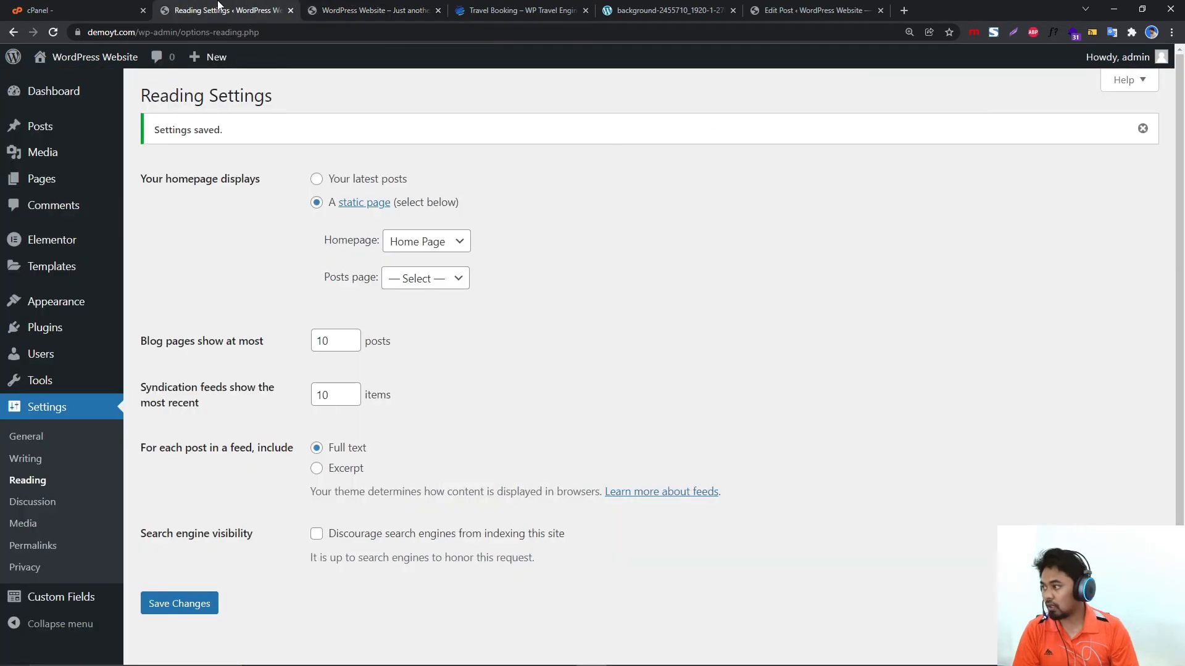
mouse_move(48, 244)
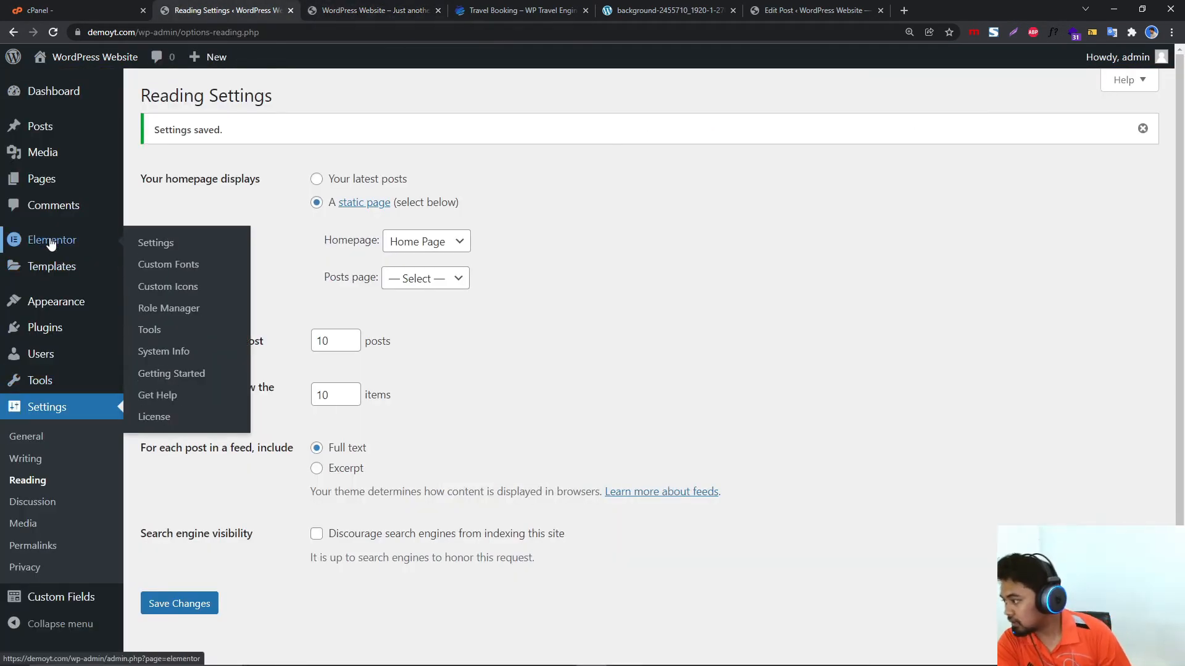
mouse_move(52, 267)
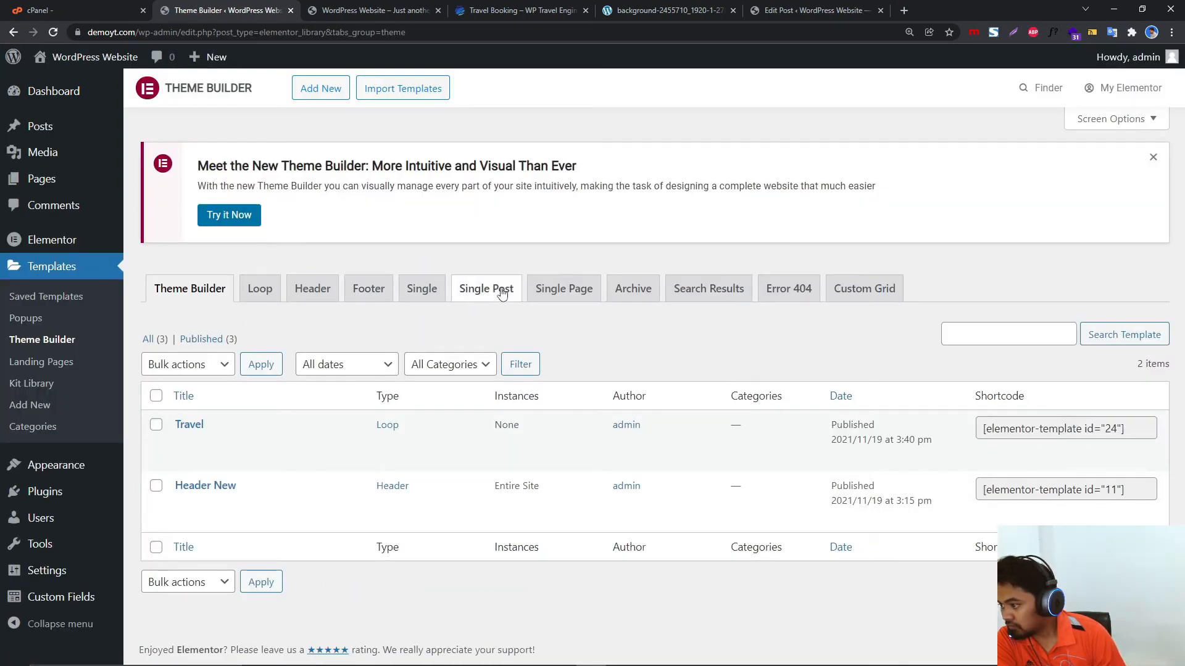
left_click(368, 288)
left_click(320, 88)
left_click(671, 422)
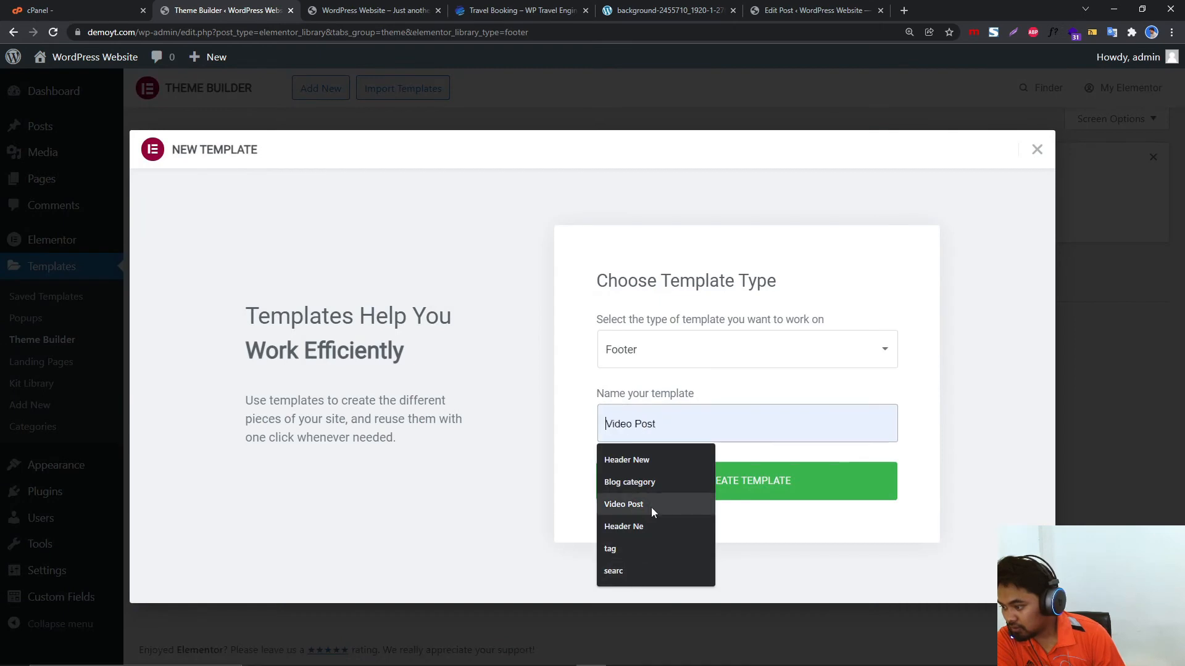
type("fo")
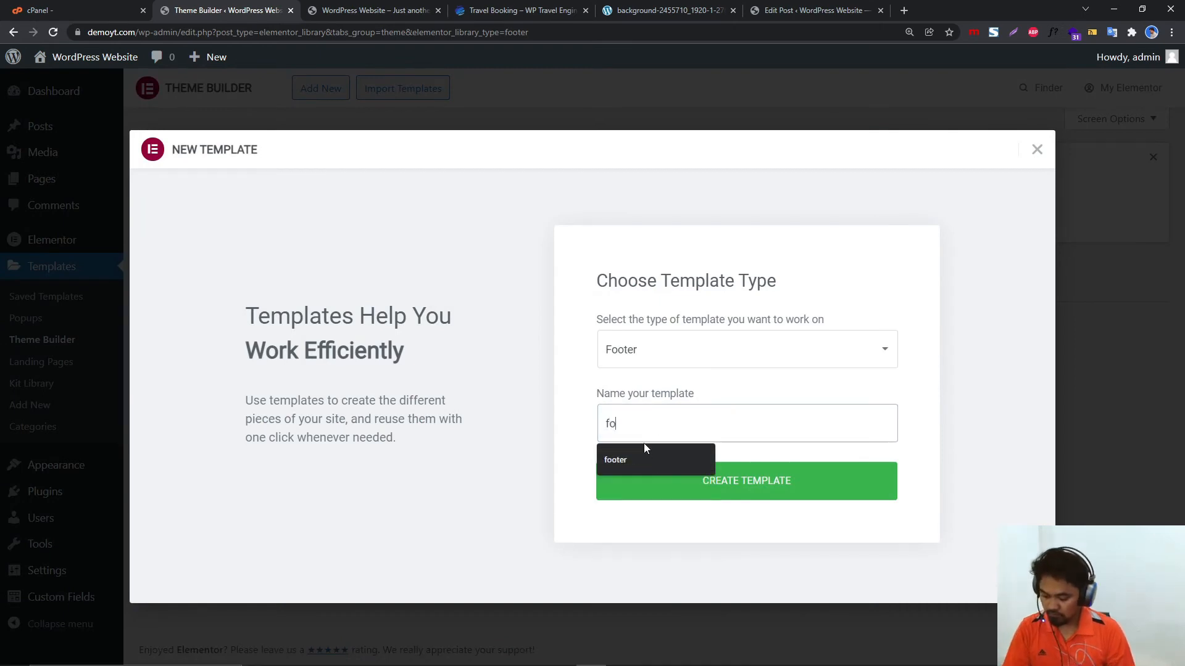
type("oter")
left_click(689, 497)
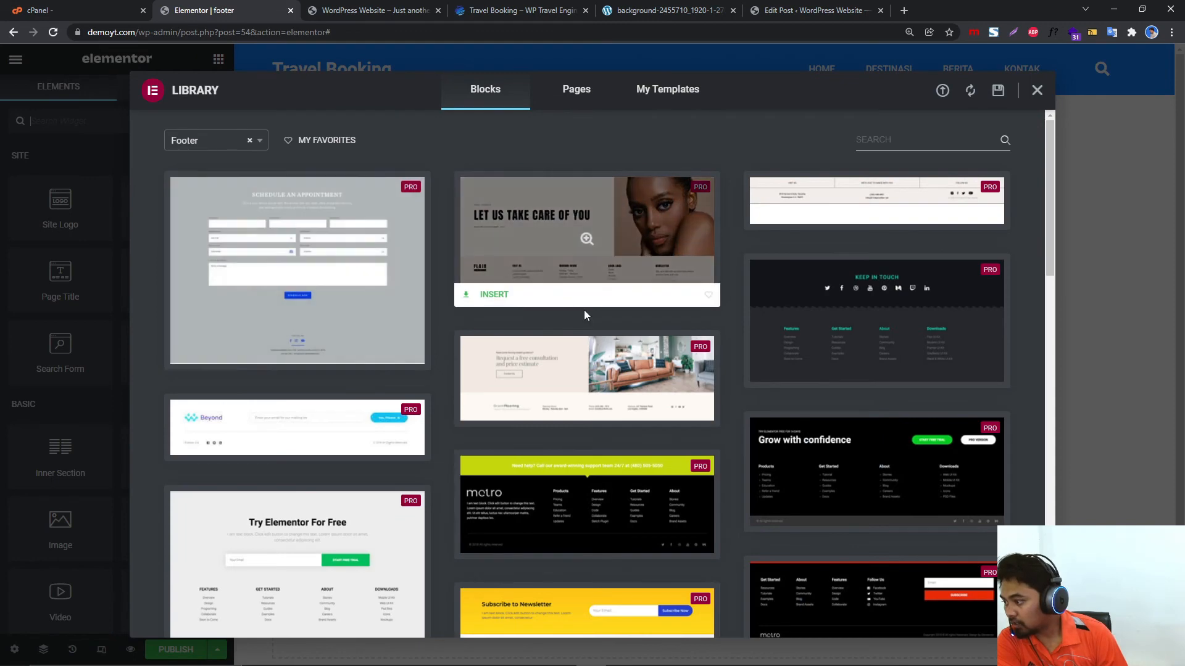
Insert the dark blue footer block with Get Started, About and Downloads columns from the template library.
scroll(584, 313, "down", 3)
scroll(586, 317, "down", 2)
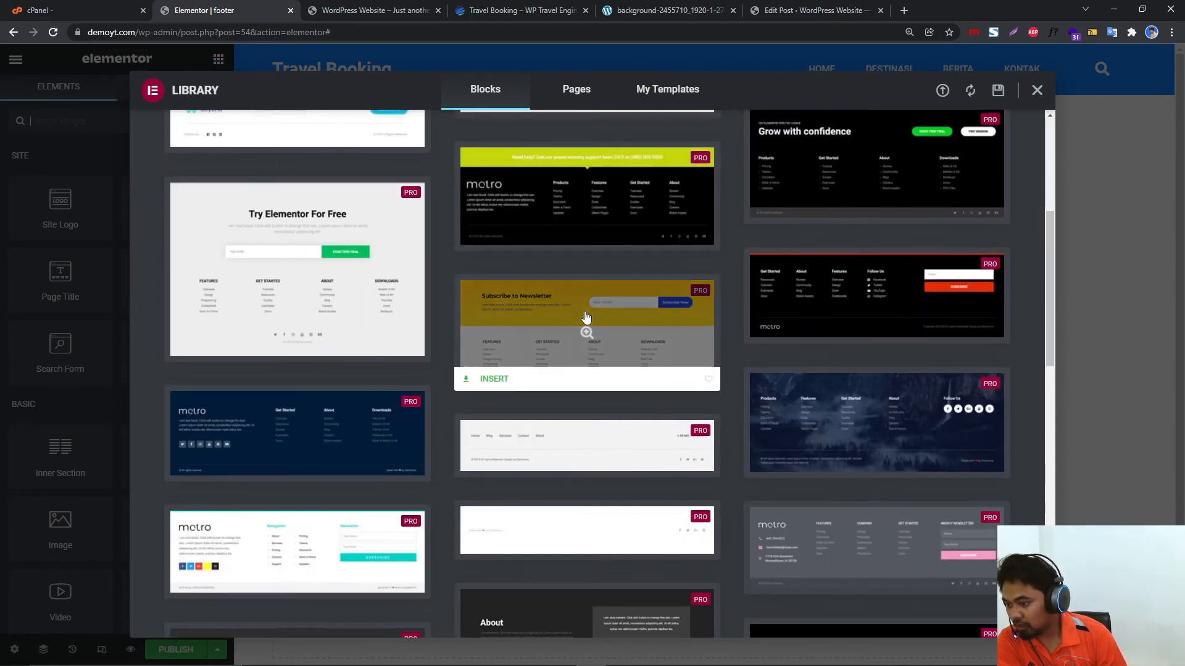
scroll(586, 321, "down", 1)
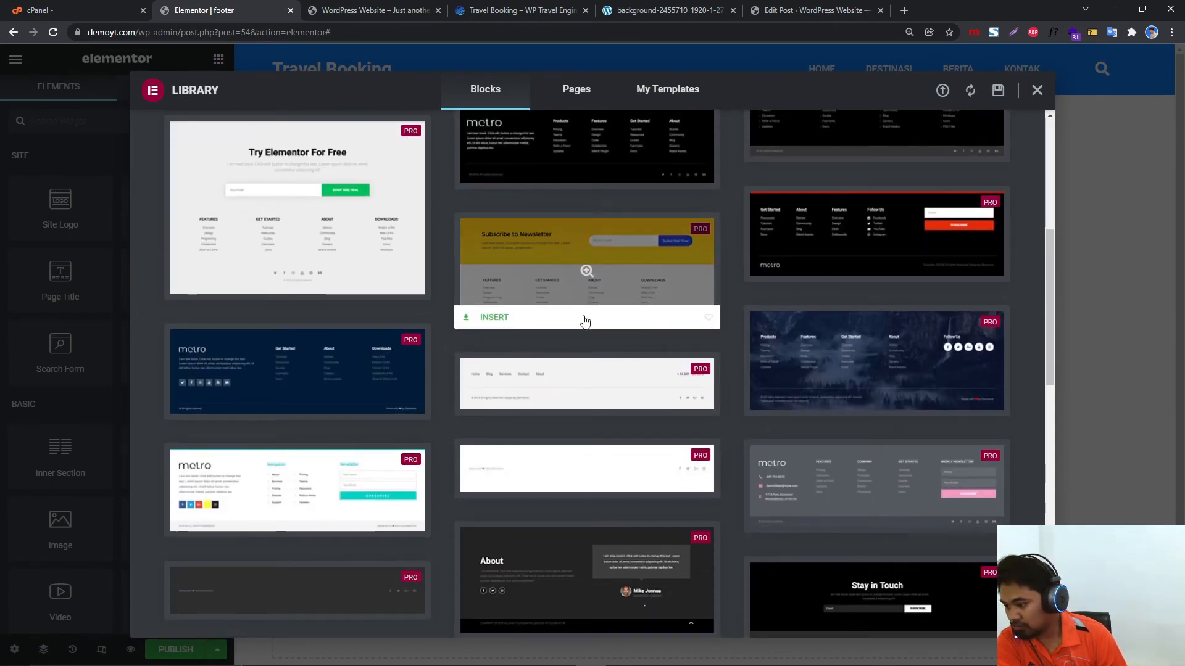
scroll(584, 322, "down", 2)
left_click(192, 280)
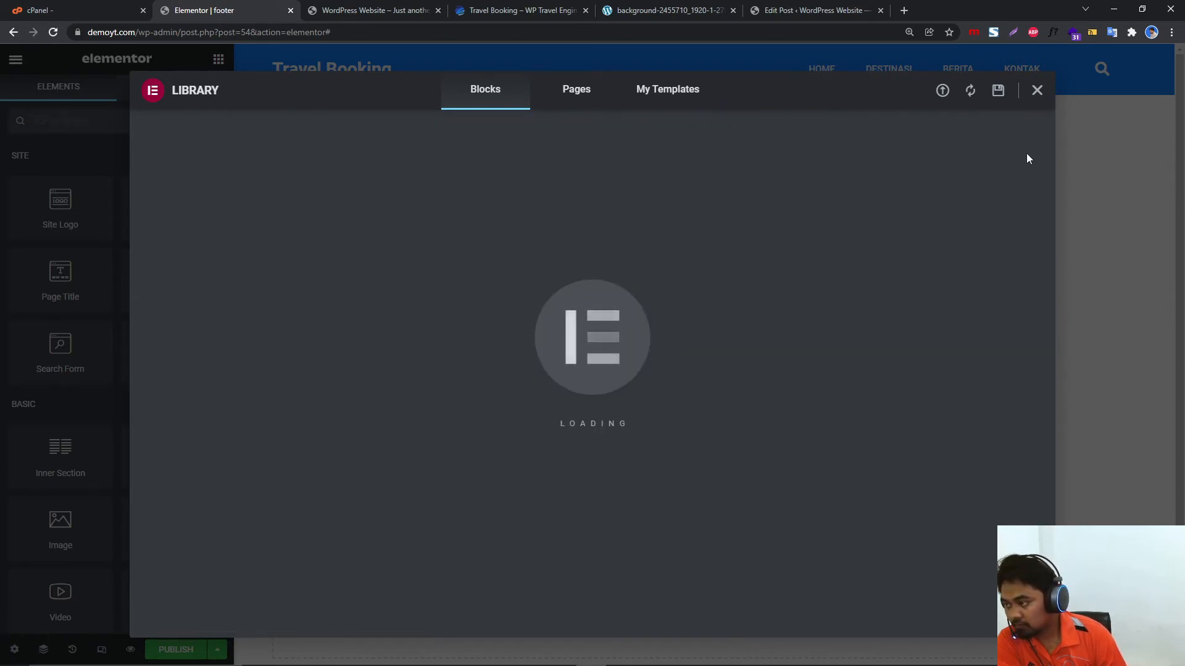
left_click(1037, 90)
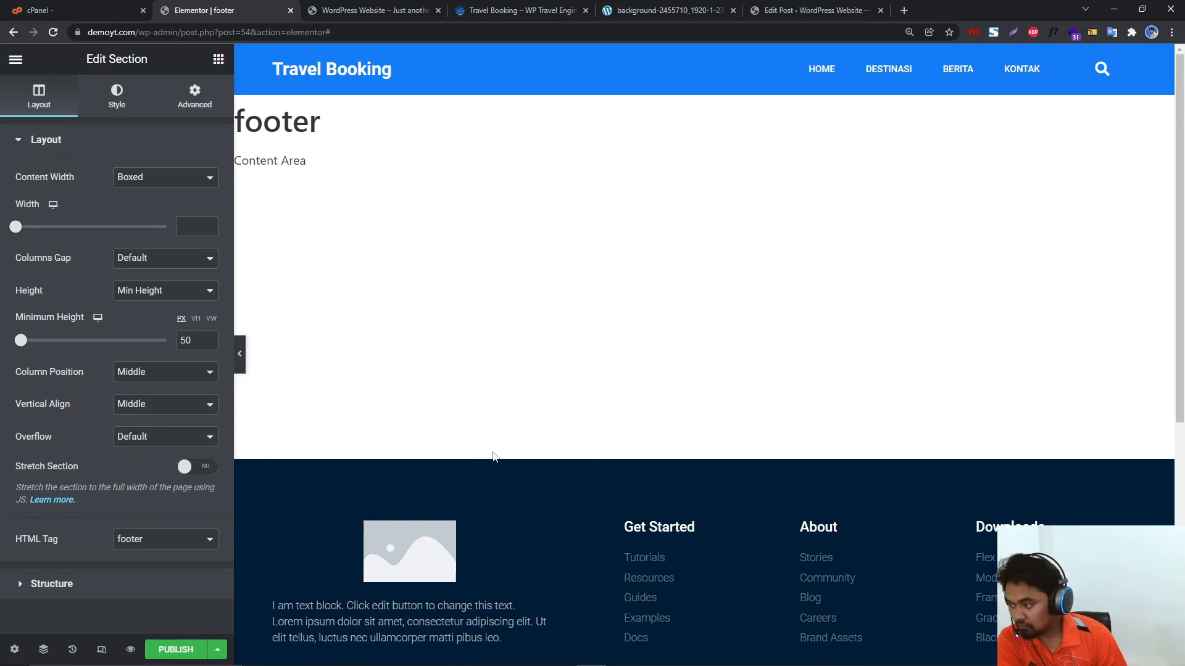
Delete the site logo from the footer and publish the template with the display condition Include Entire Site.
right_click(469, 541)
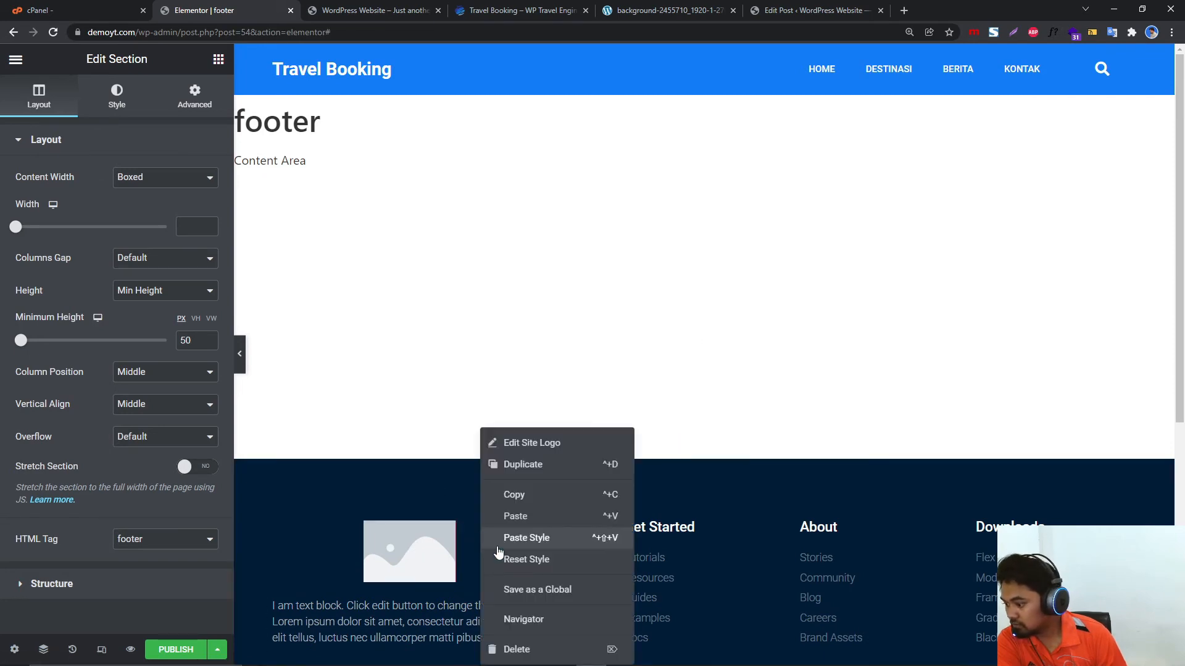
left_click(529, 648)
scroll(542, 575, "down", 2)
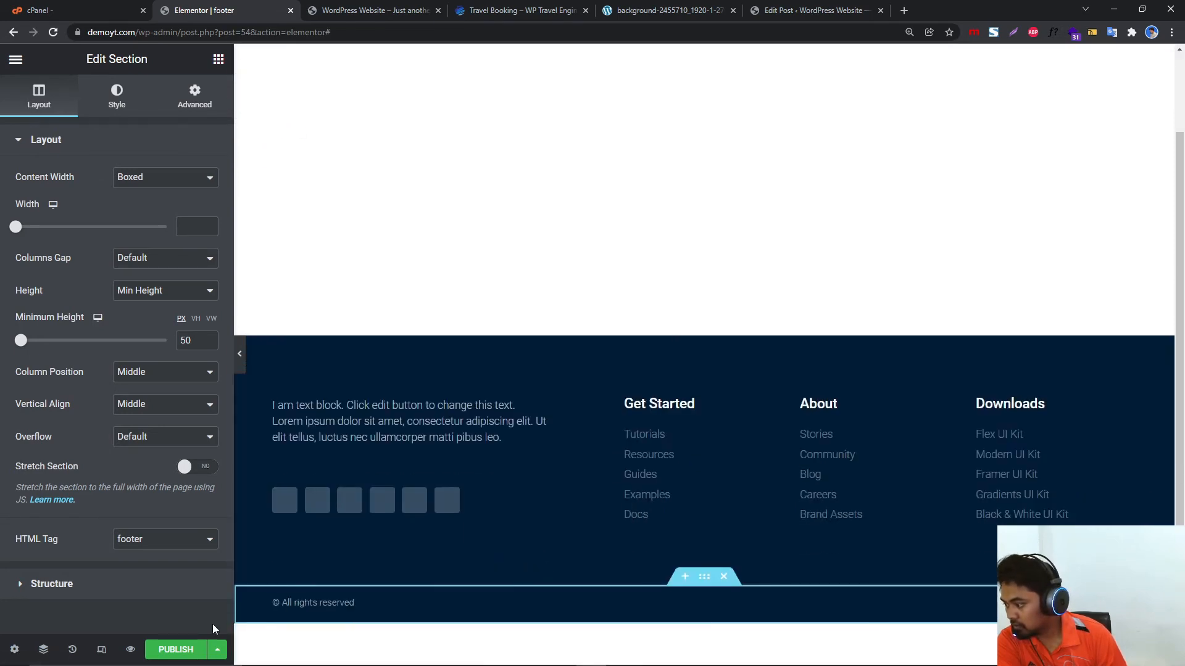
left_click(178, 649)
left_click(594, 430)
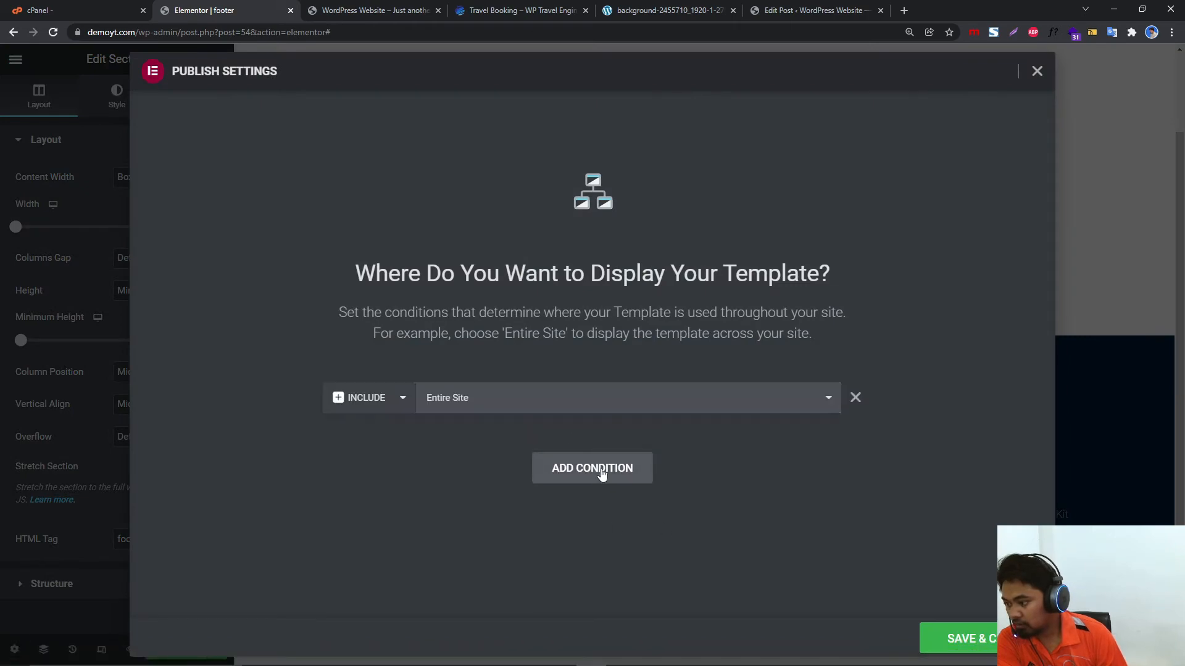
left_click(950, 638)
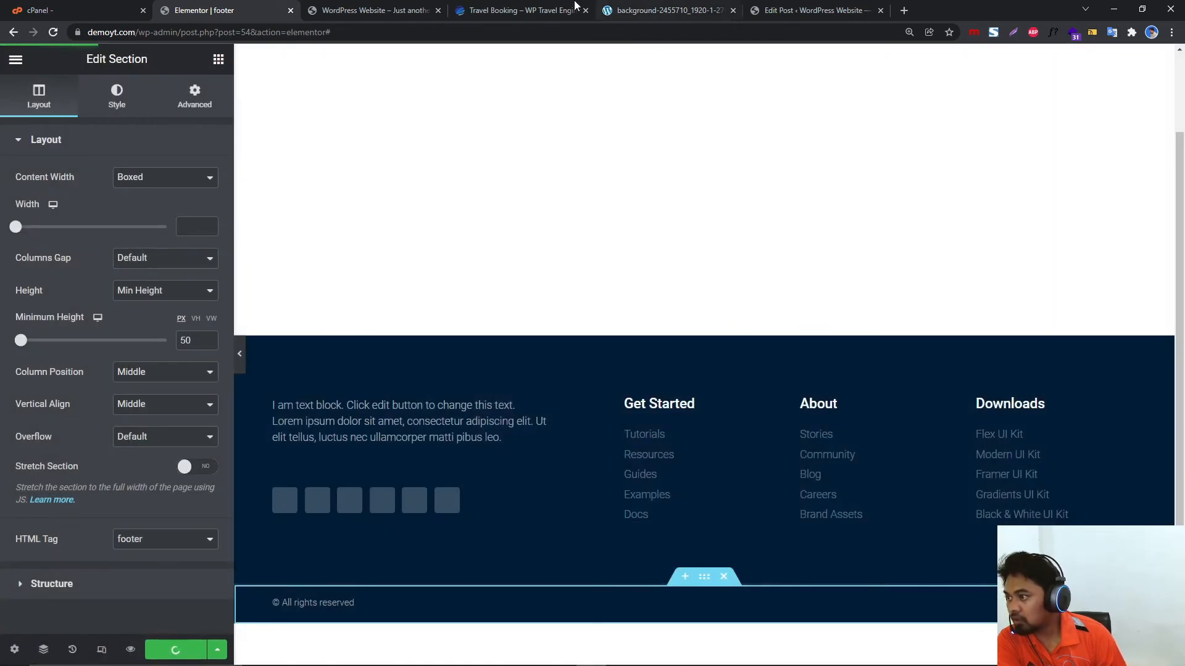
Reload the live home page, capture the entire page with FireShot to look it over, and close the capture.
left_click(370, 11)
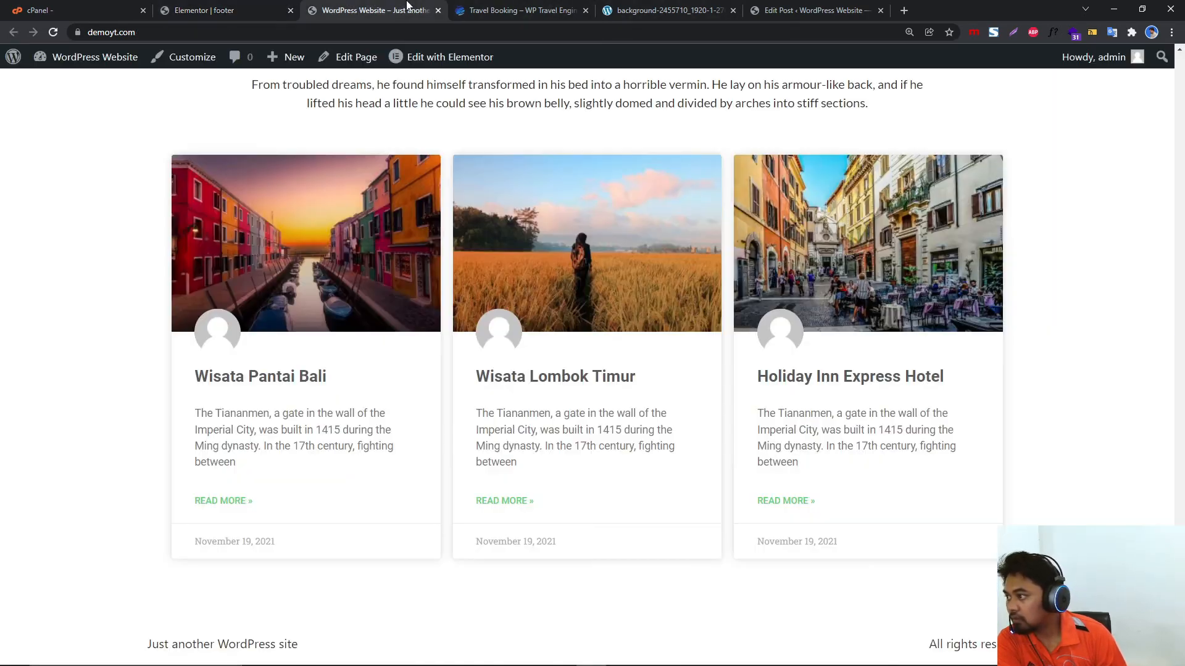
left_click(53, 33)
scroll(593, 309, "up", 20)
left_click(994, 32)
left_click(929, 75)
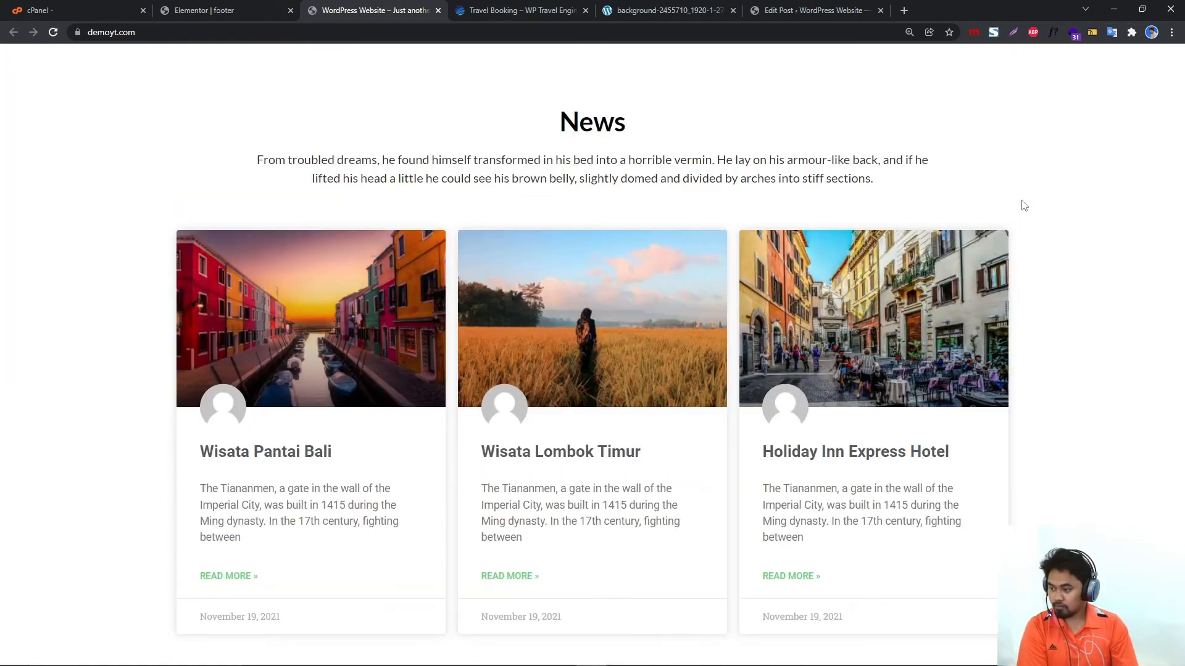
scroll(547, 402, "down", 20)
scroll(546, 402, "up", 15)
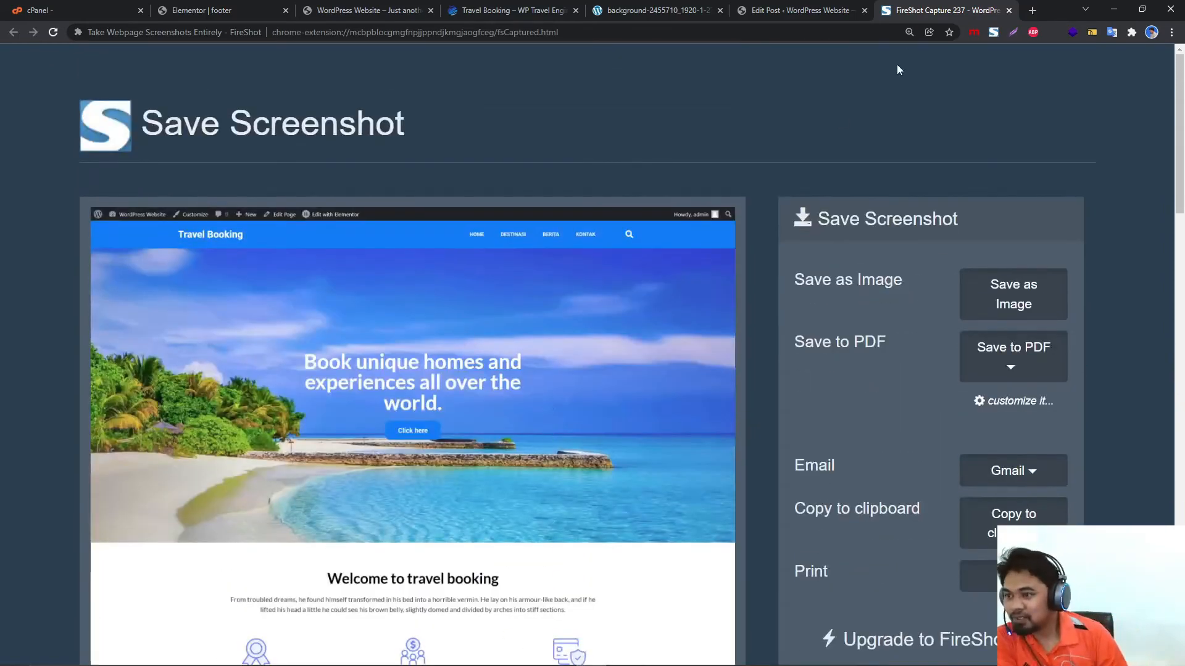
left_click(1009, 10)
Open the Floating markets and Sampran deal on the reference travel site and examine the layout of its trip detail page.
left_click(512, 13)
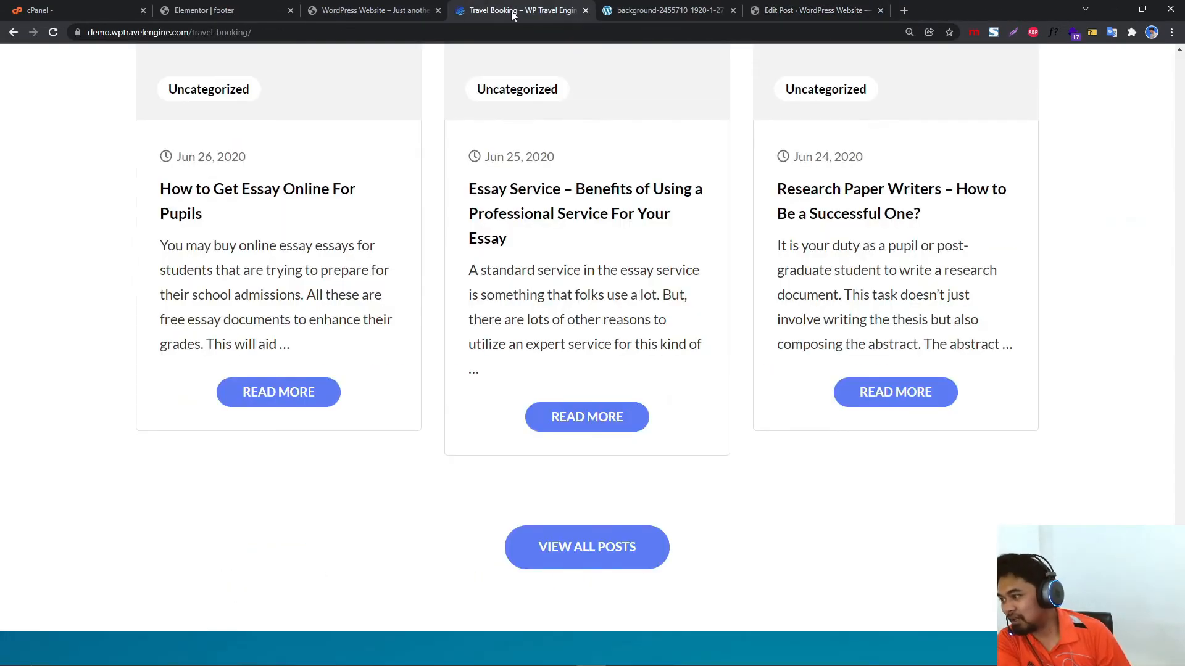
scroll(537, 331, "up", 20)
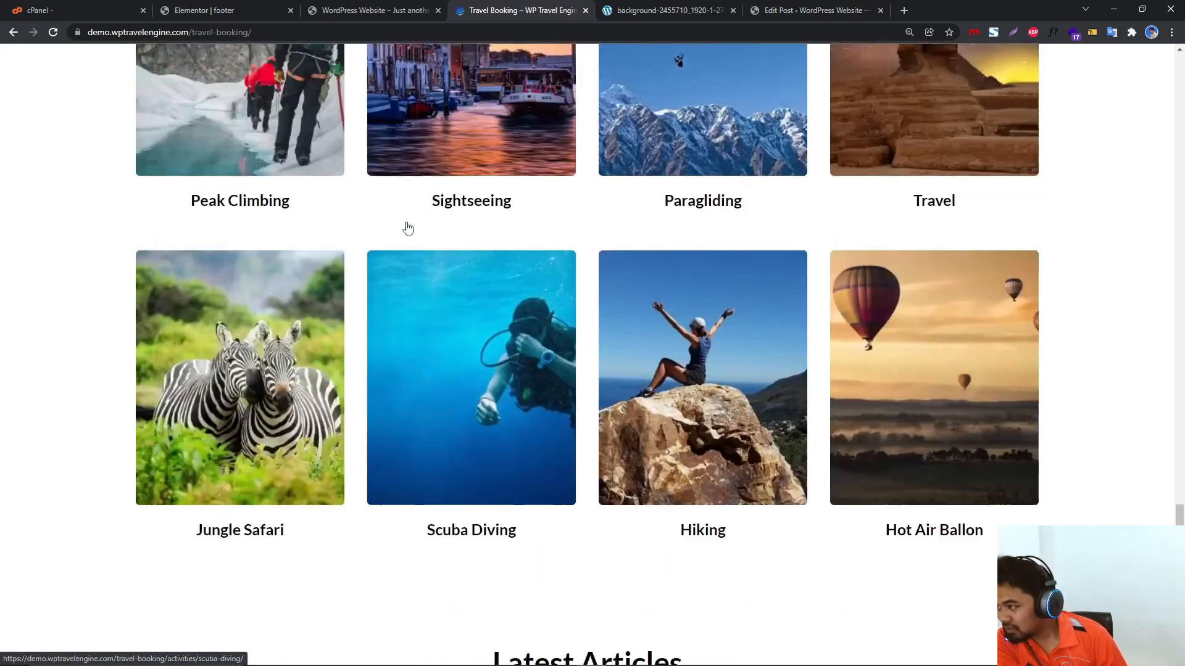
scroll(407, 321, "up", 15)
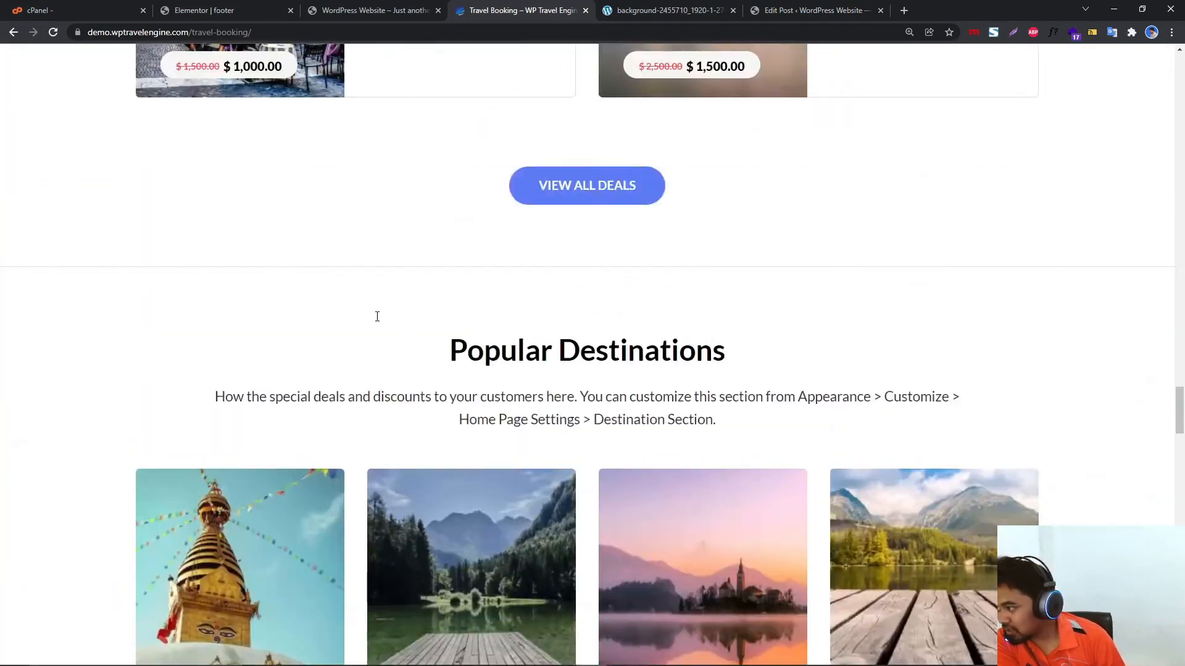
scroll(385, 315, "up", 3)
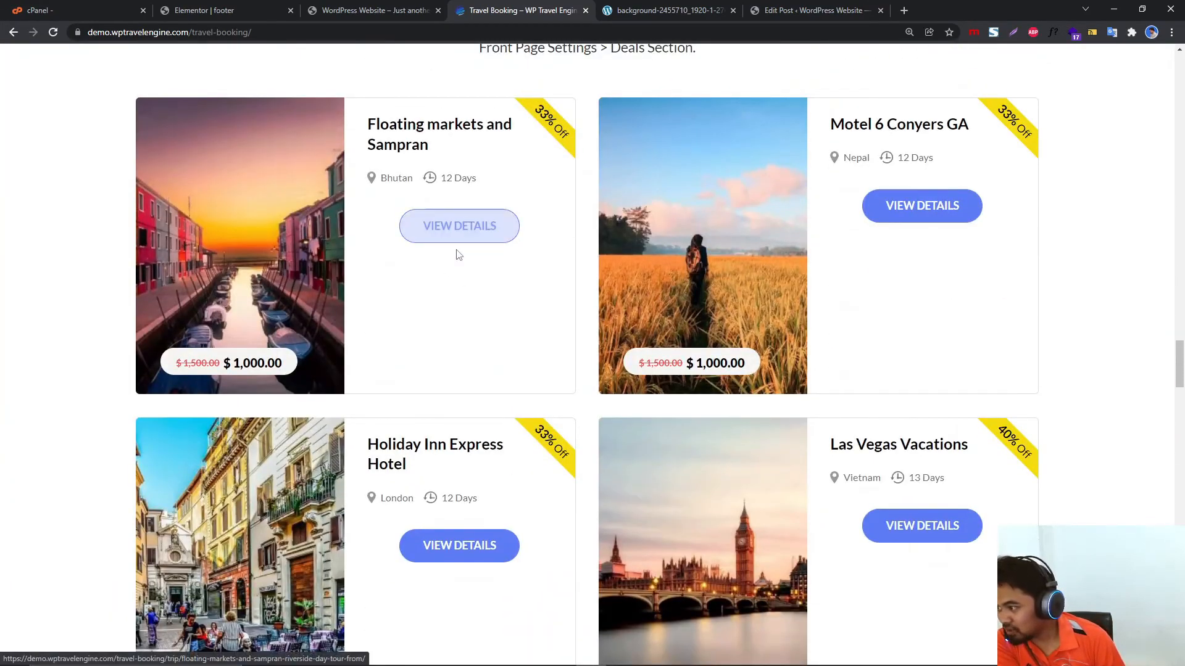
scroll(469, 278, "up", 5)
left_click(460, 597)
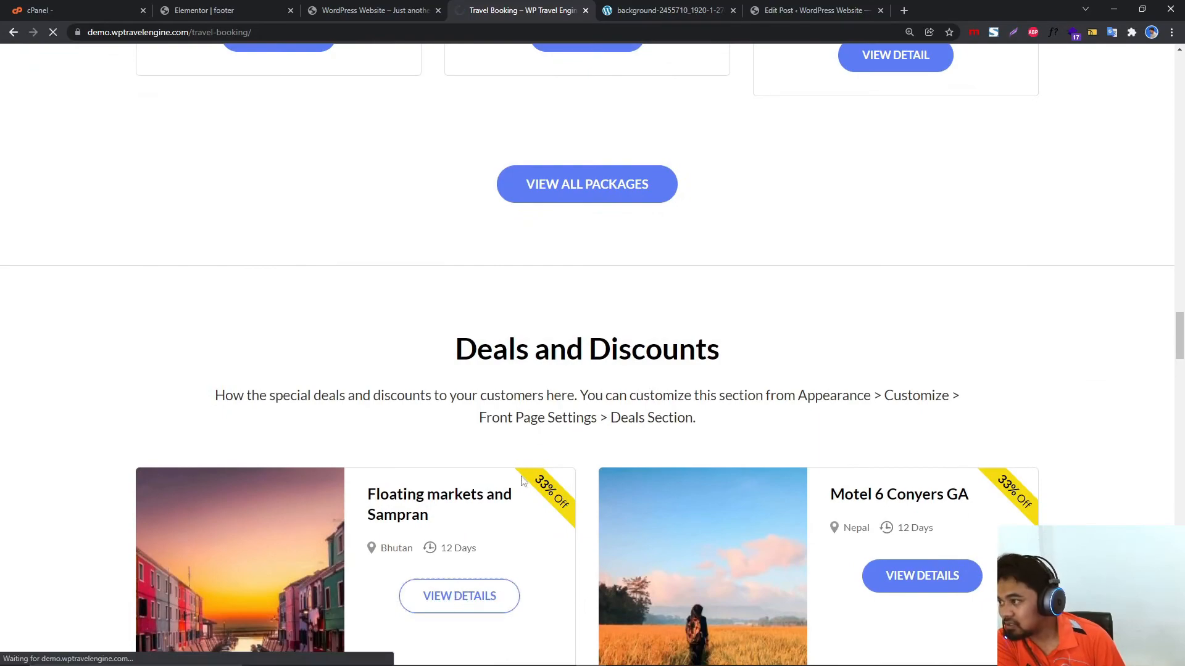
scroll(488, 301, "down", 8)
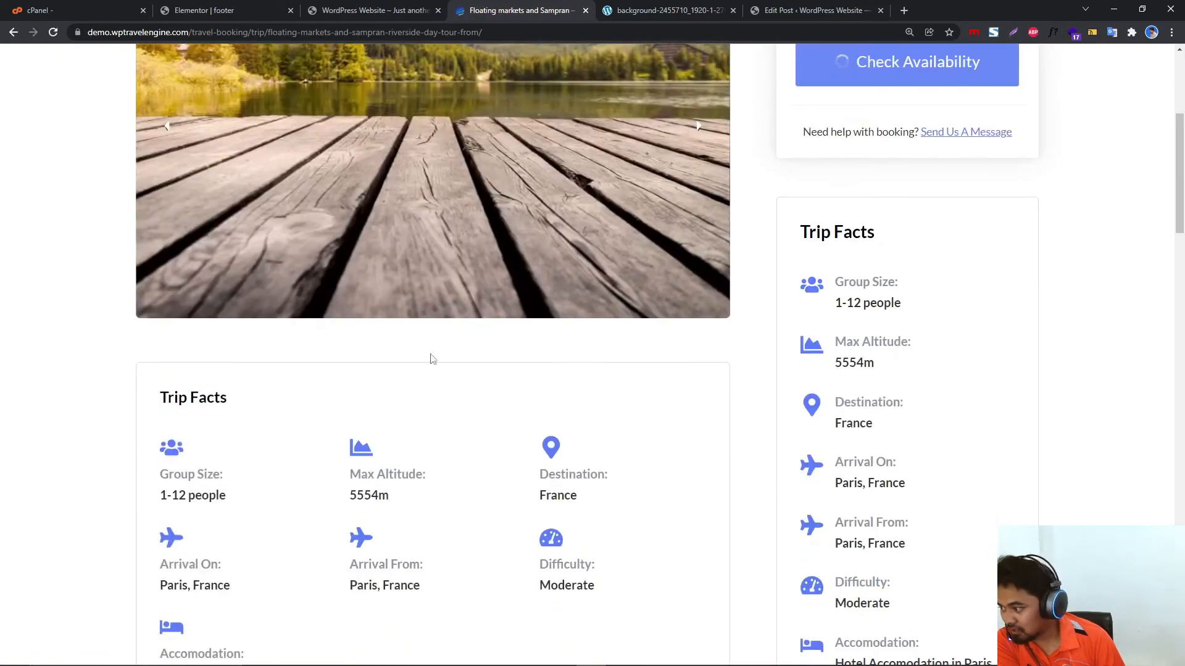
scroll(338, 489, "up", 8)
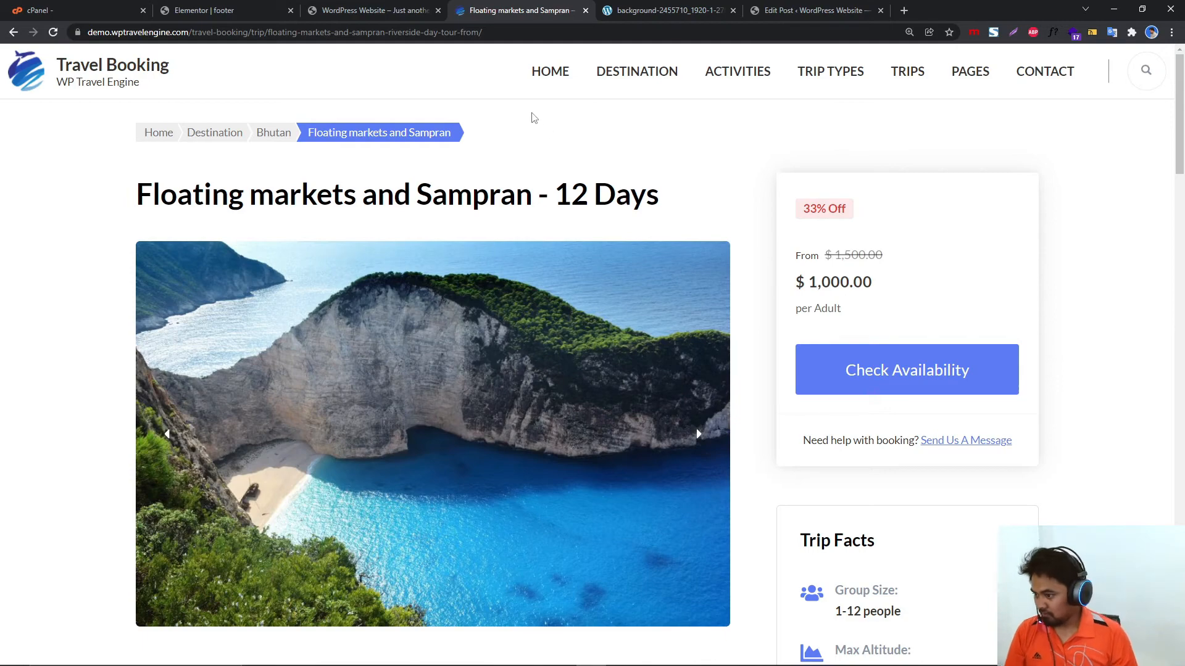
scroll(559, 252, "down", 3)
scroll(529, 381, "down", 2)
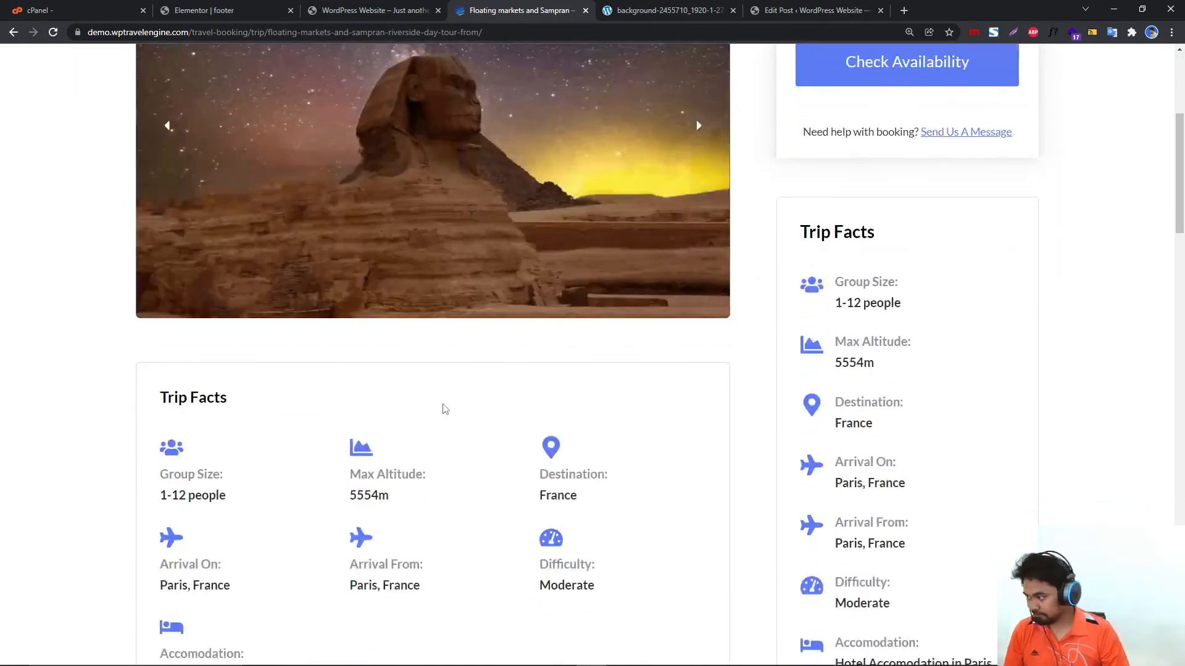
scroll(443, 409, "down", 2)
scroll(531, 343, "up", 4)
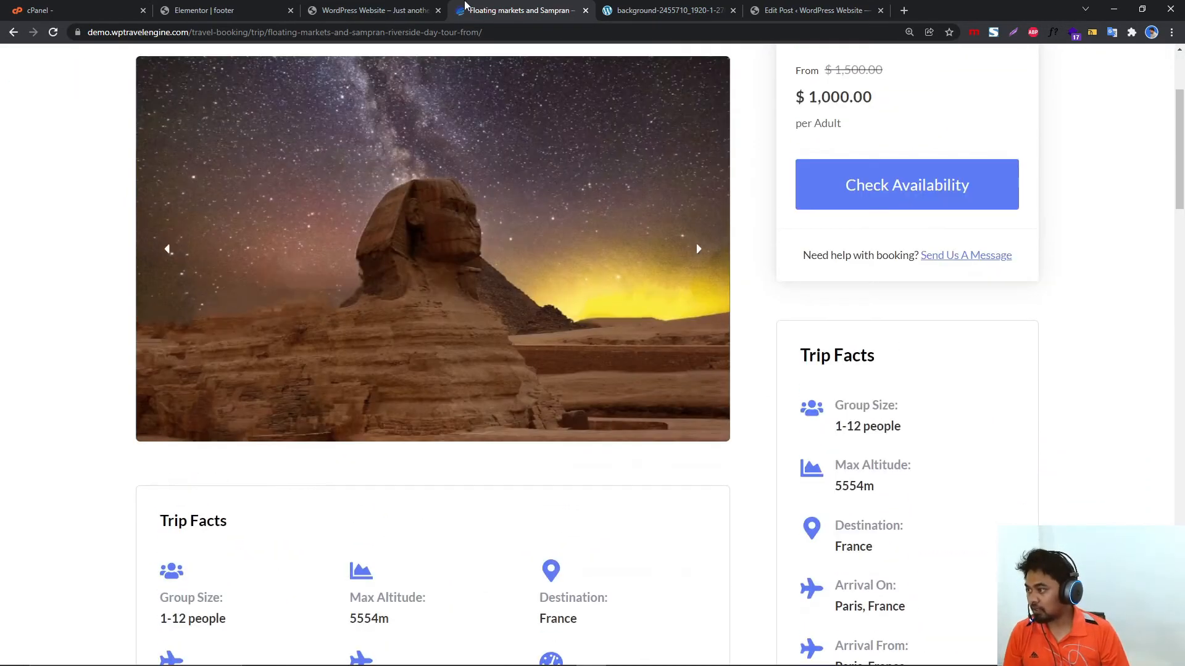
Exit the footer template's editor to the WordPress dashboard and open the list of Theme Builder templates.
left_click(407, 7)
left_click(231, 7)
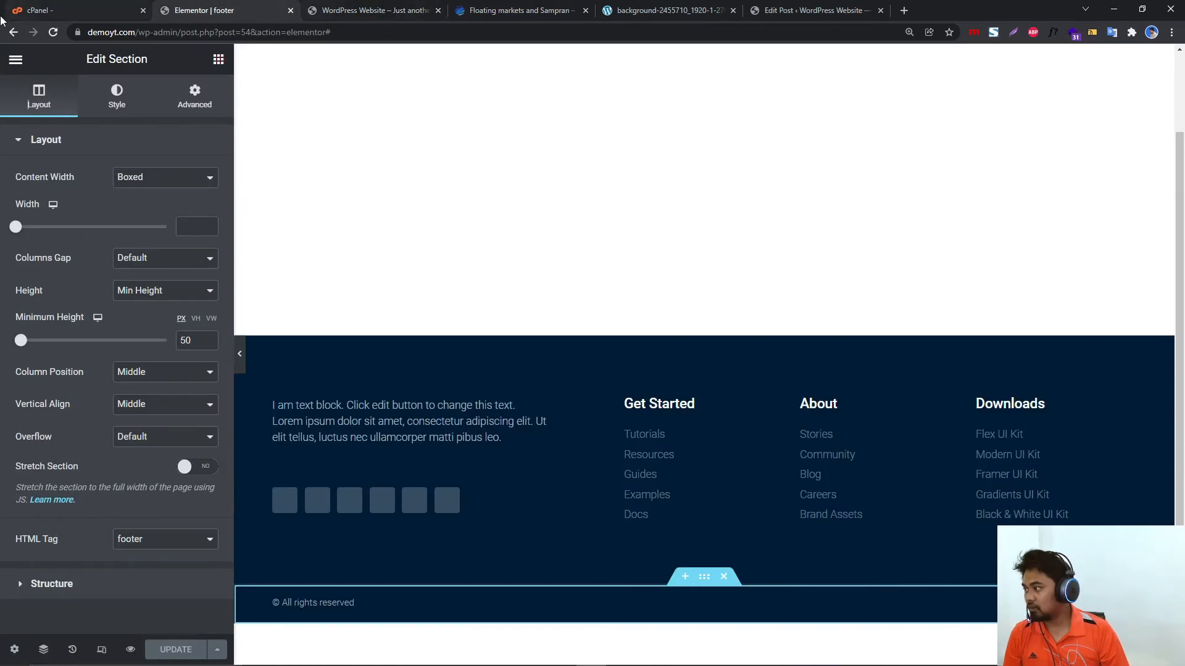
left_click(16, 62)
left_click(74, 328)
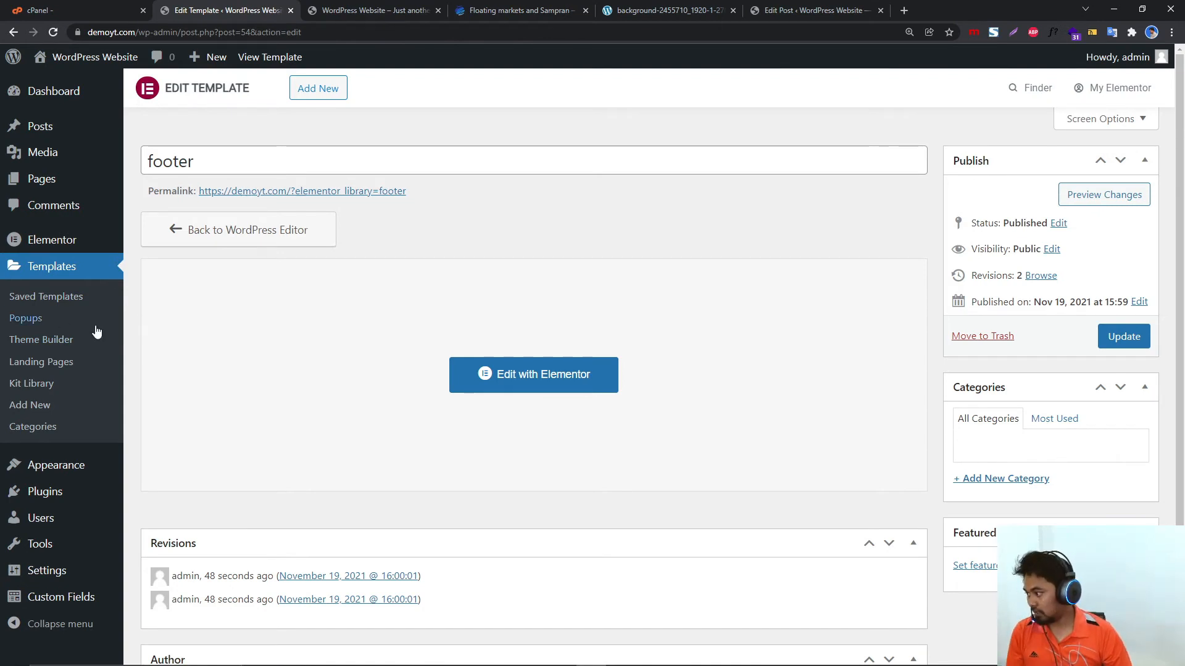
mouse_move(49, 239)
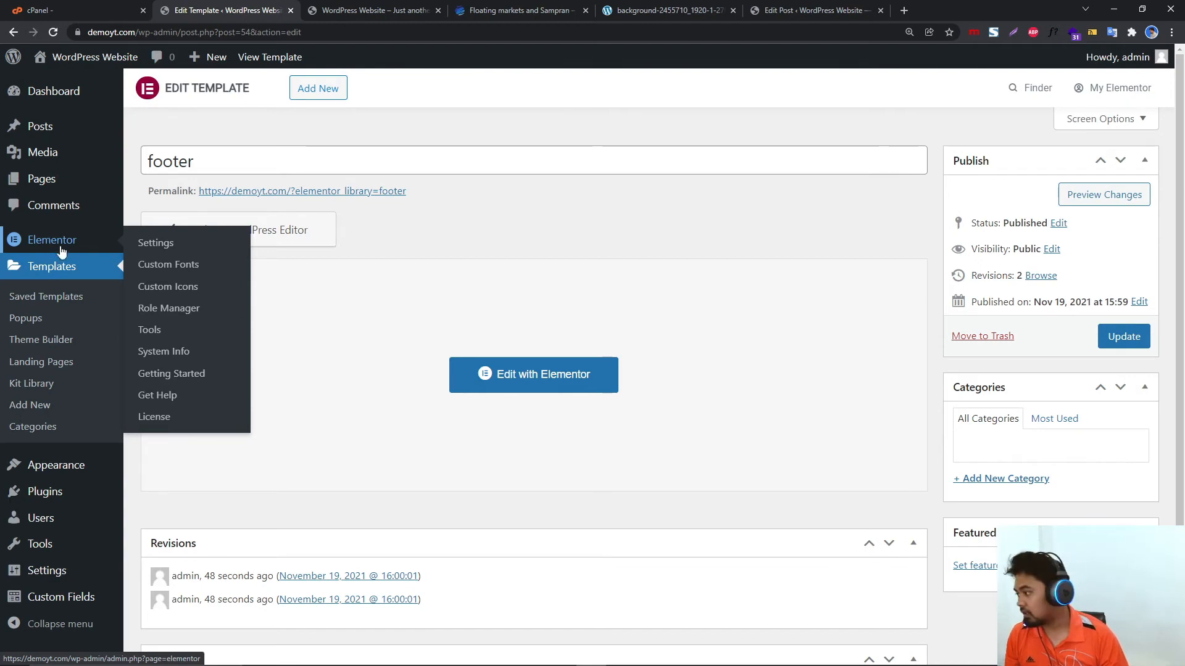
left_click(48, 346)
Create a new Single Post template named "Travel dulu".
left_click(482, 299)
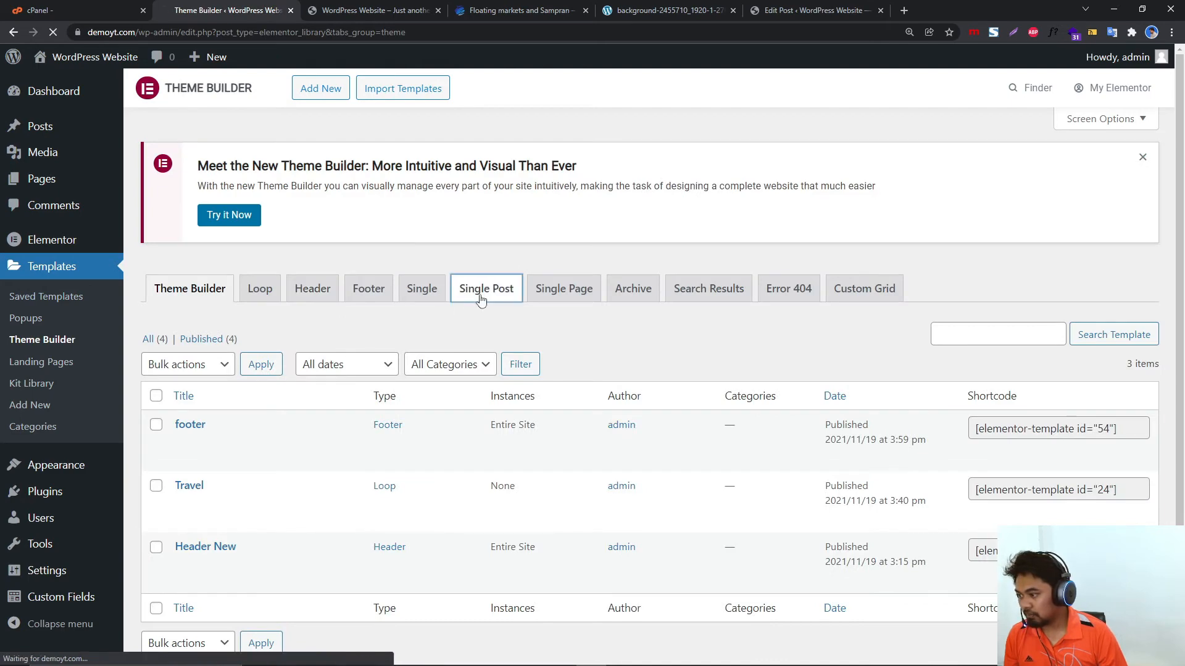
left_click(595, 576)
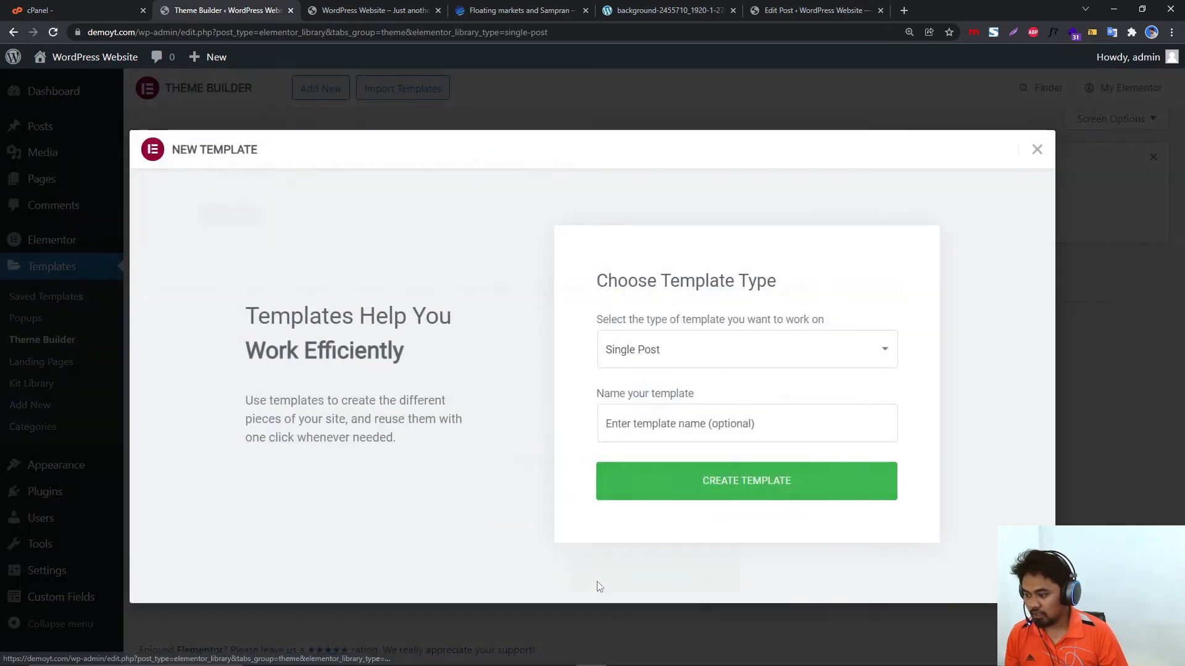
left_click(648, 426)
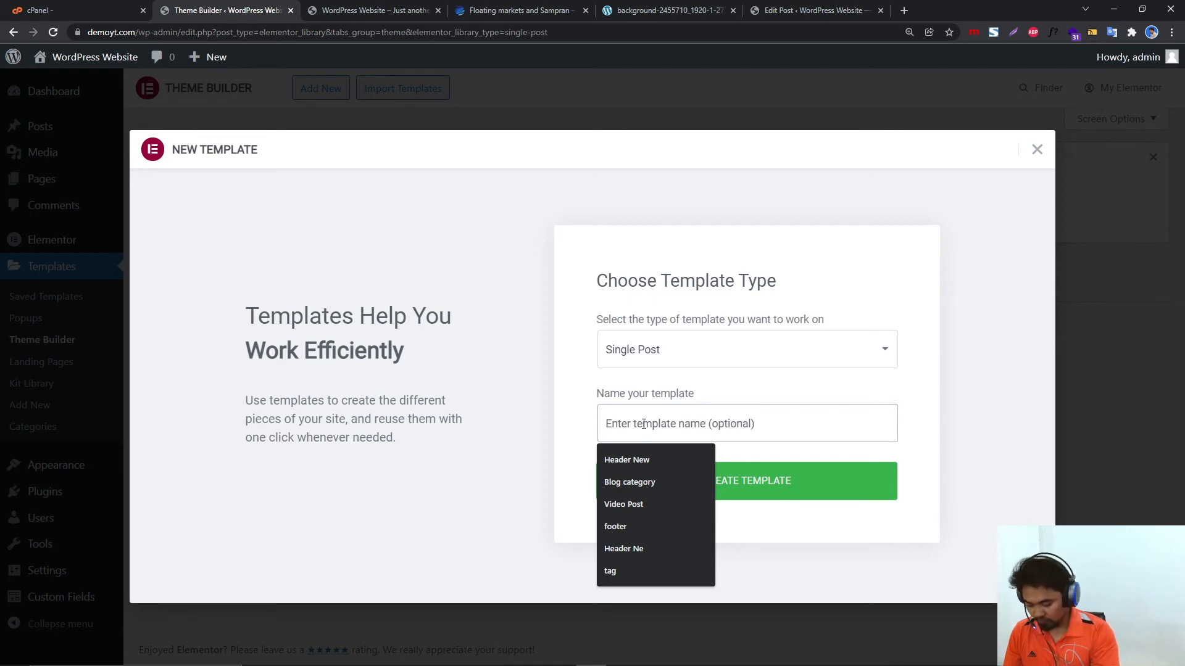
type("Travel du")
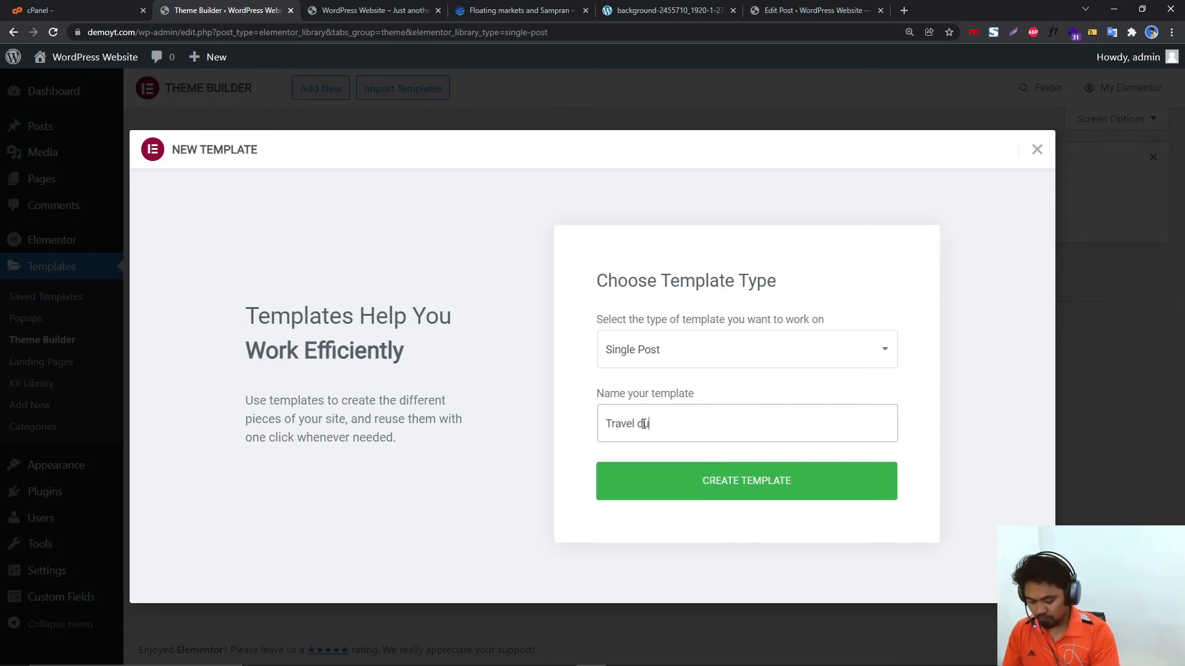
type("lu")
left_click(681, 487)
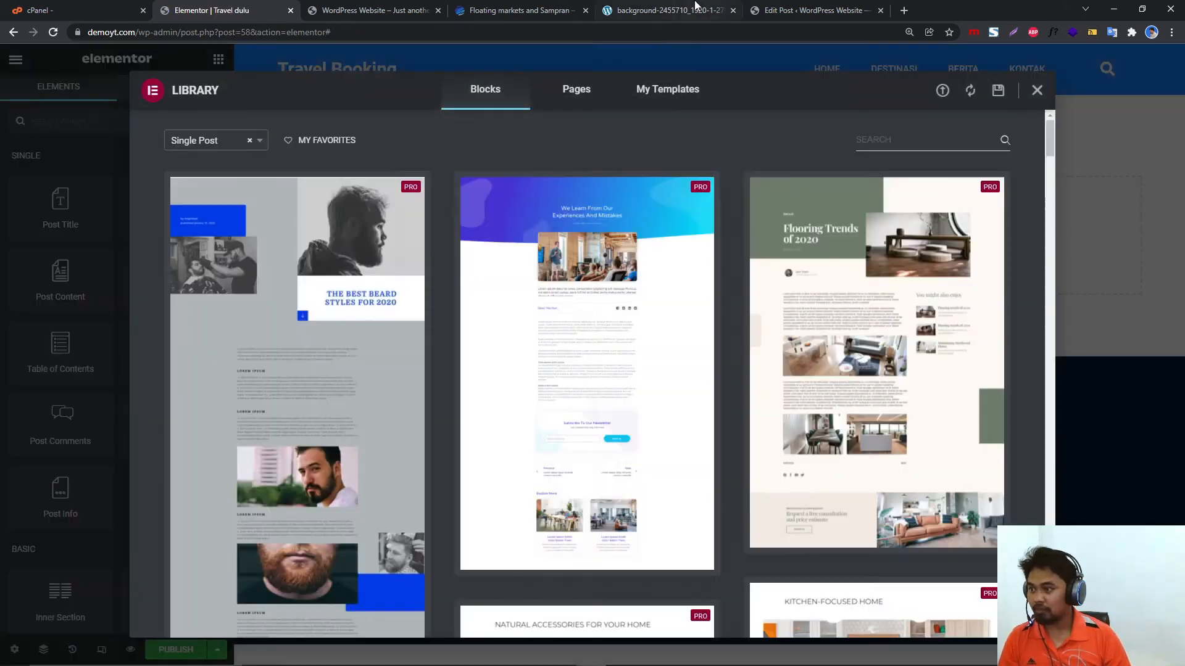
Search the web for "taqwa travel jatim" and open the Taqwa Travel Jawa Timur website.
left_click(670, 10)
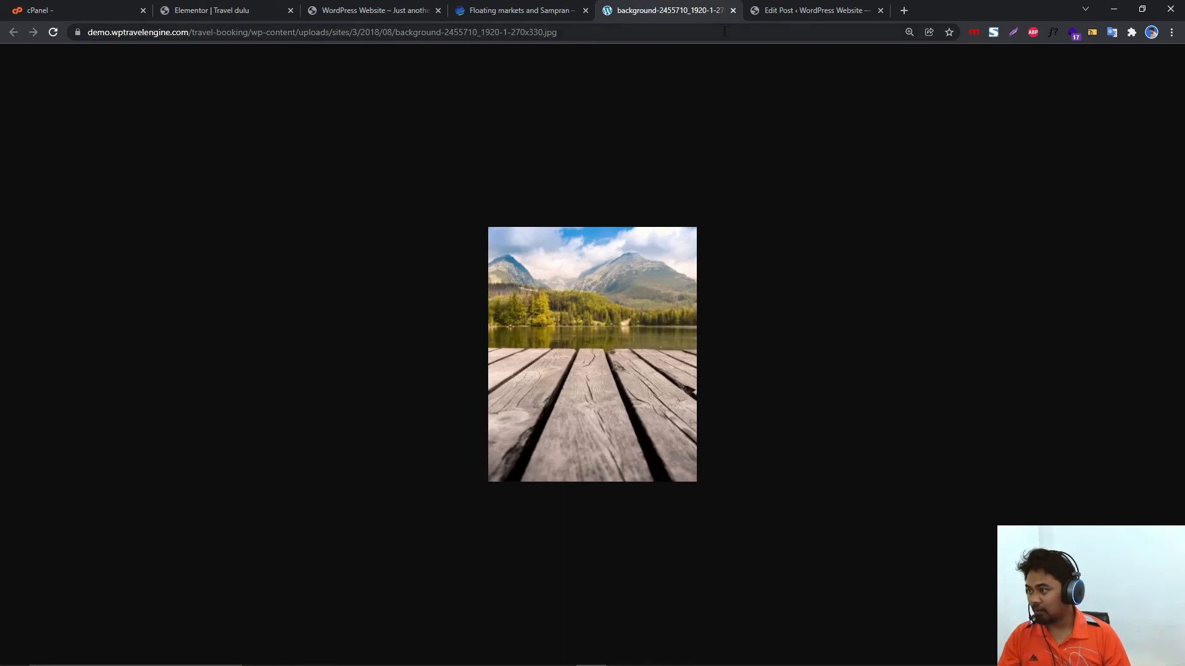
left_click(706, 36)
type("ta")
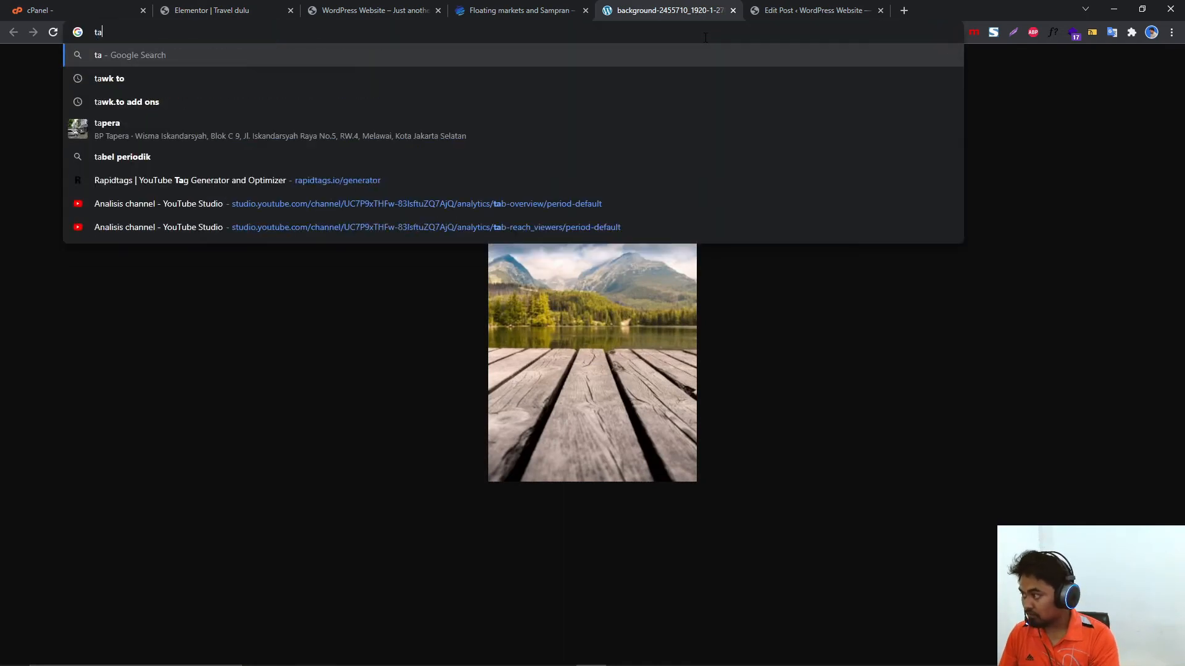
type("qwa")
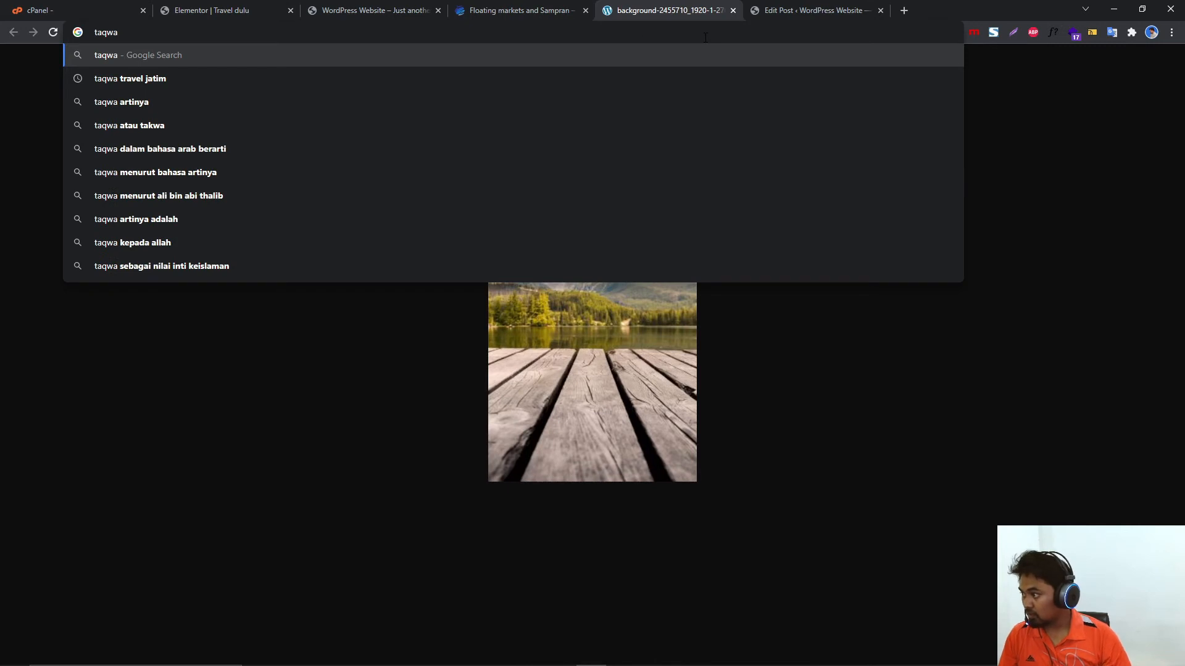
left_click(236, 85)
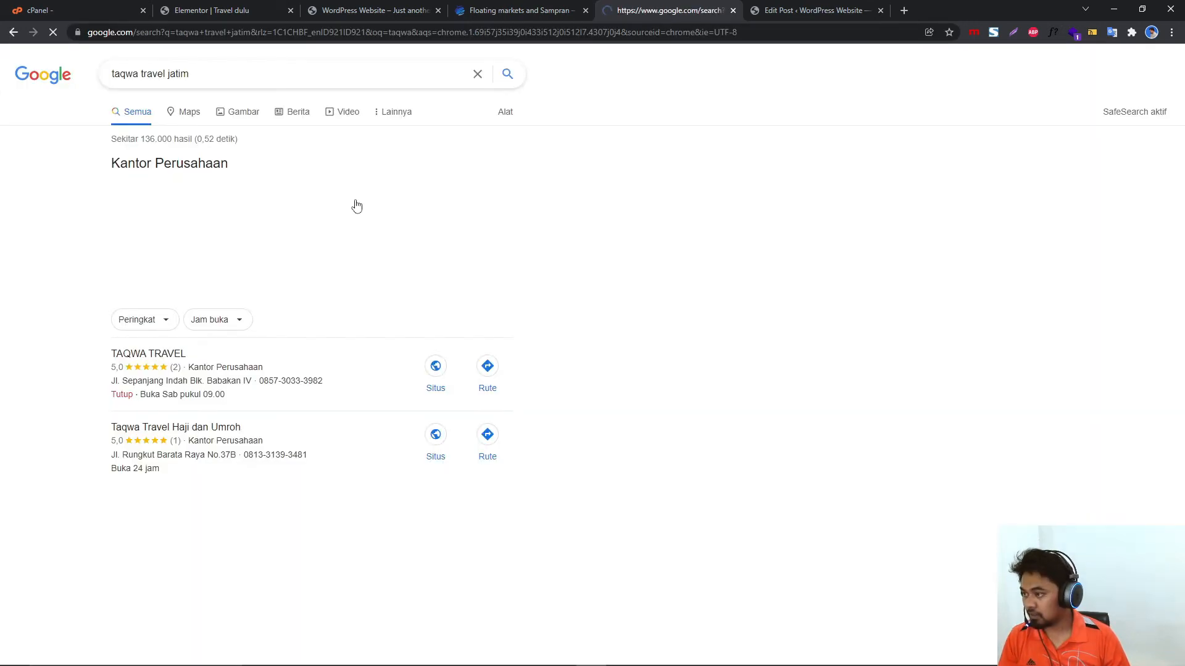
left_click(186, 532)
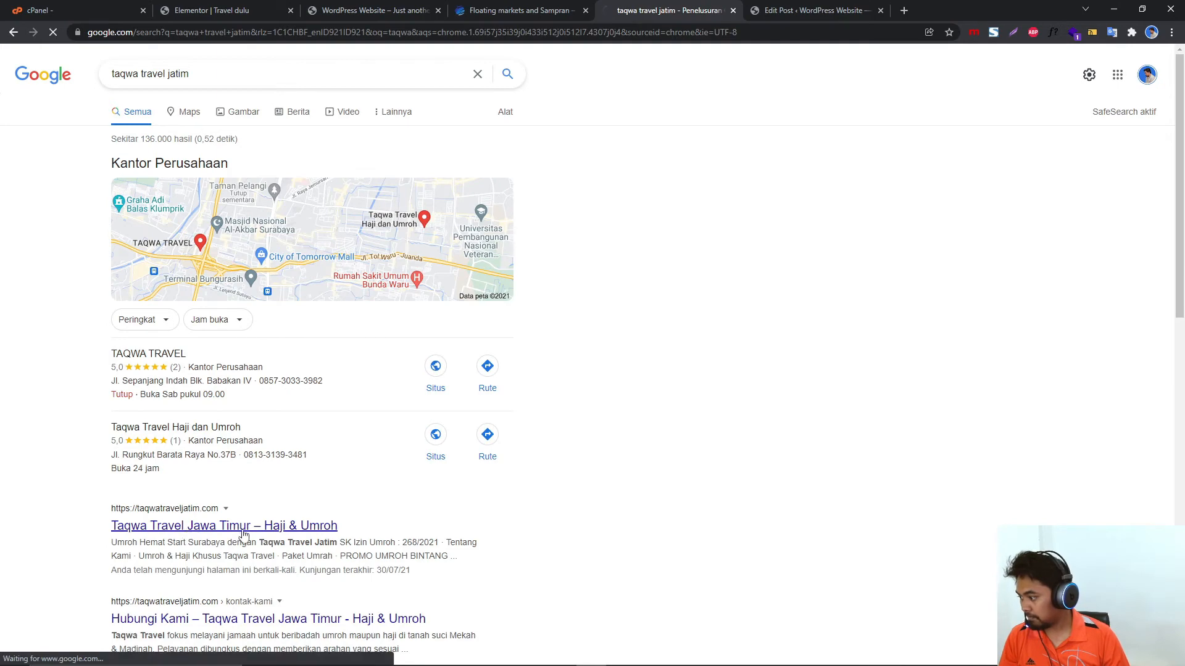
Open the Promo Umroh Bintang 5 package, examine its banner, price box, detail table, itinerary accordion and photo gallery, and close the page.
scroll(529, 346, "down", 15)
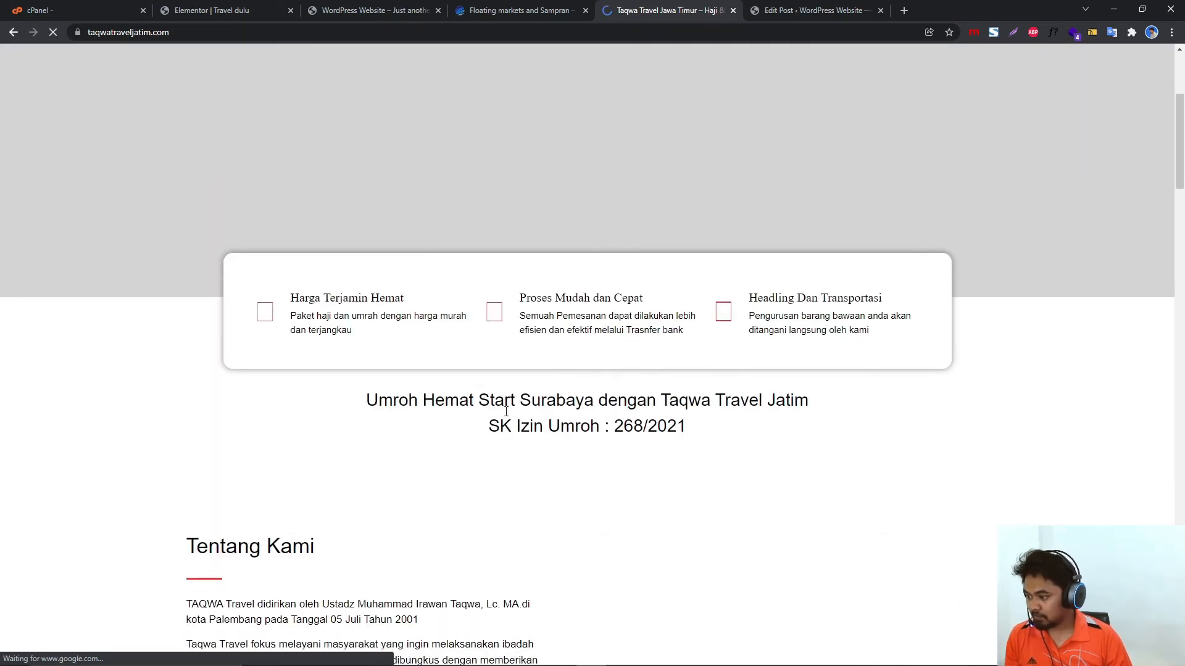
scroll(516, 411, "down", 5)
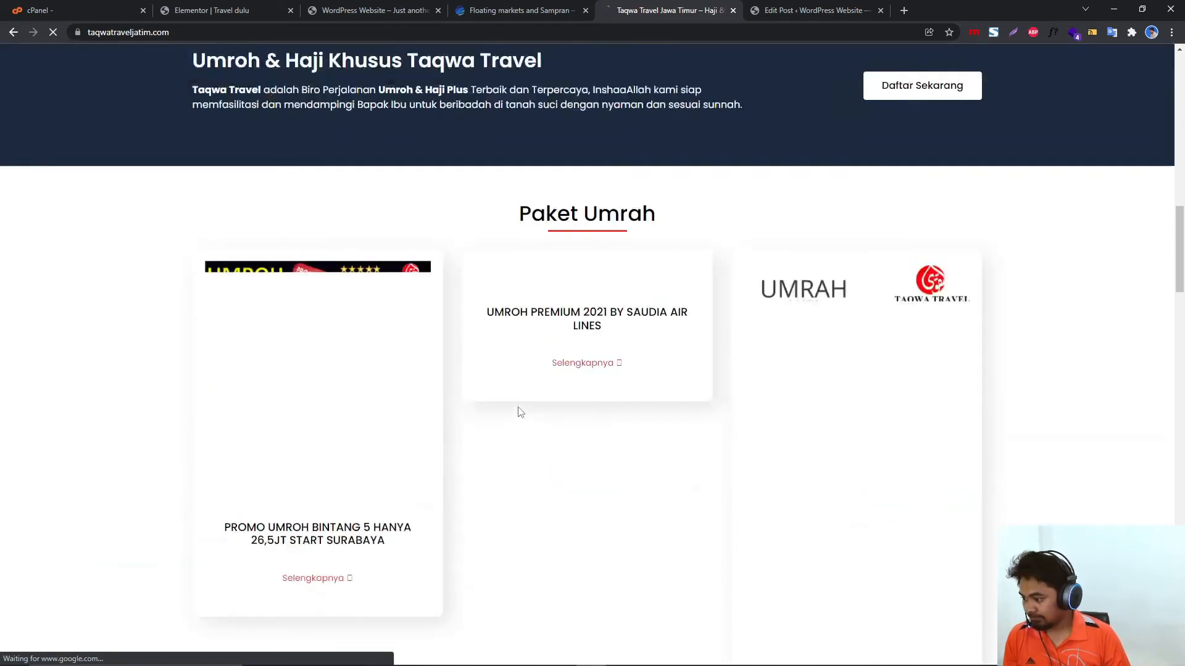
left_click(321, 469)
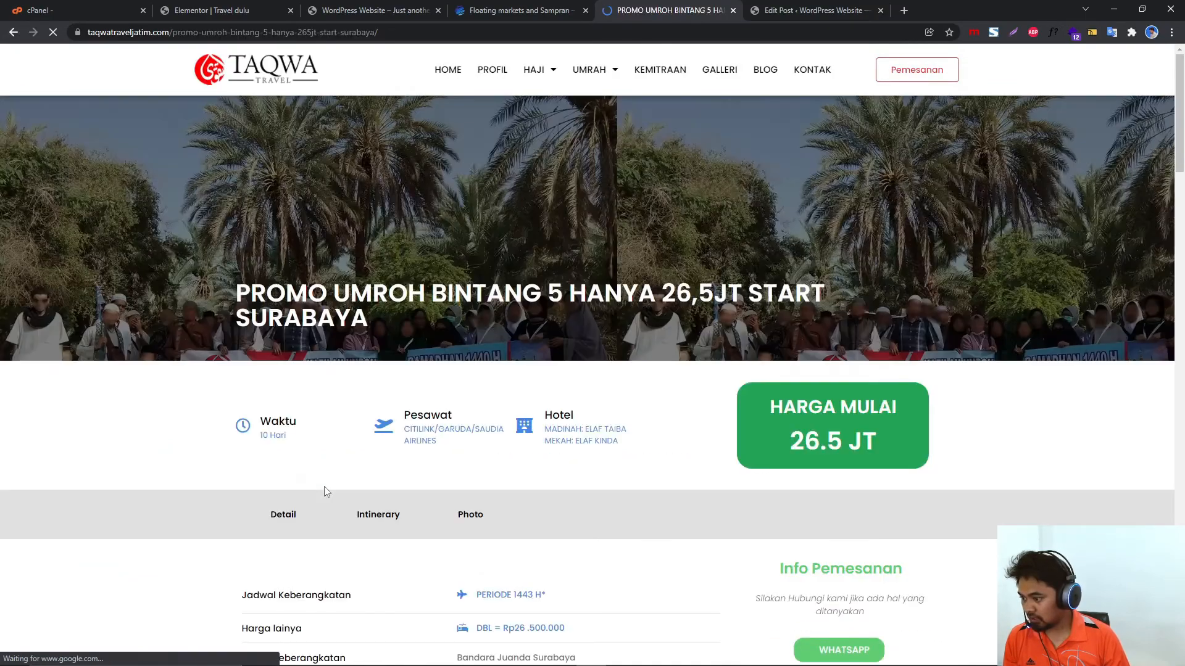
scroll(488, 335, "down", 8)
scroll(489, 335, "down", 14)
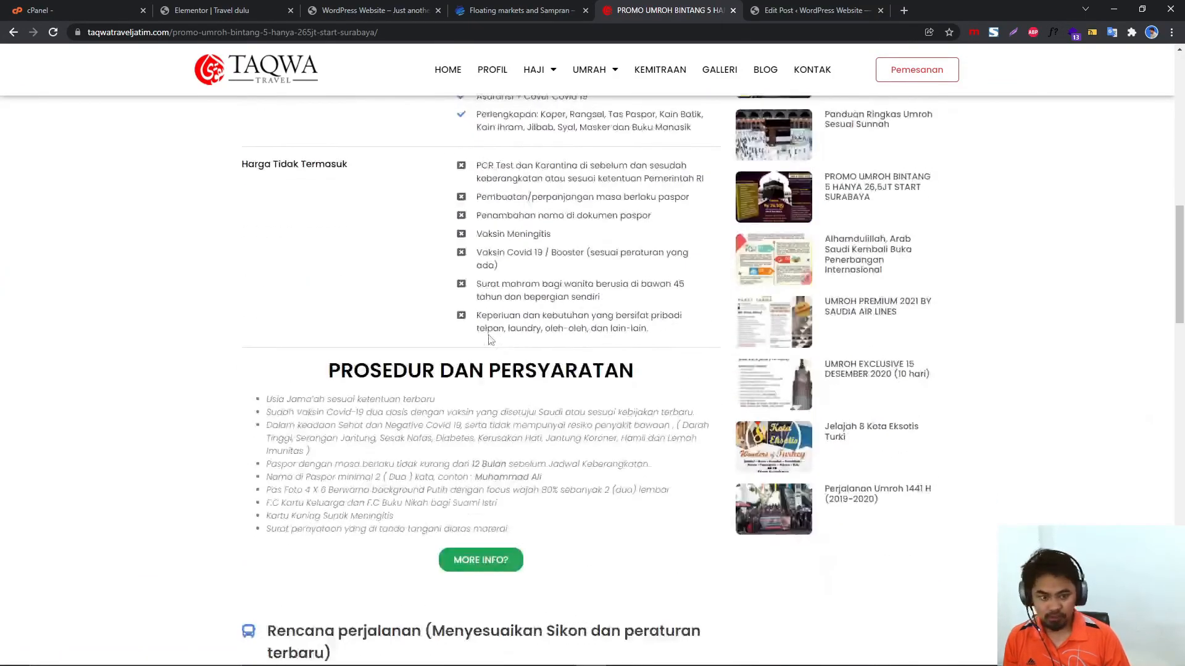
left_click(431, 327)
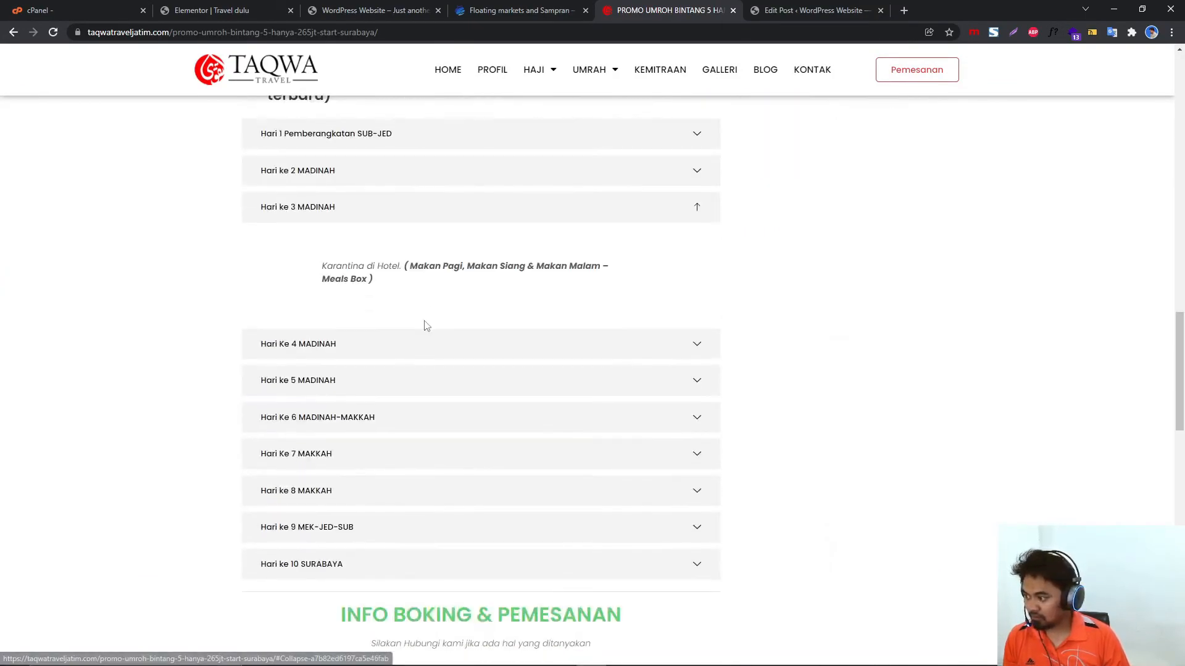
scroll(418, 412, "down", 15)
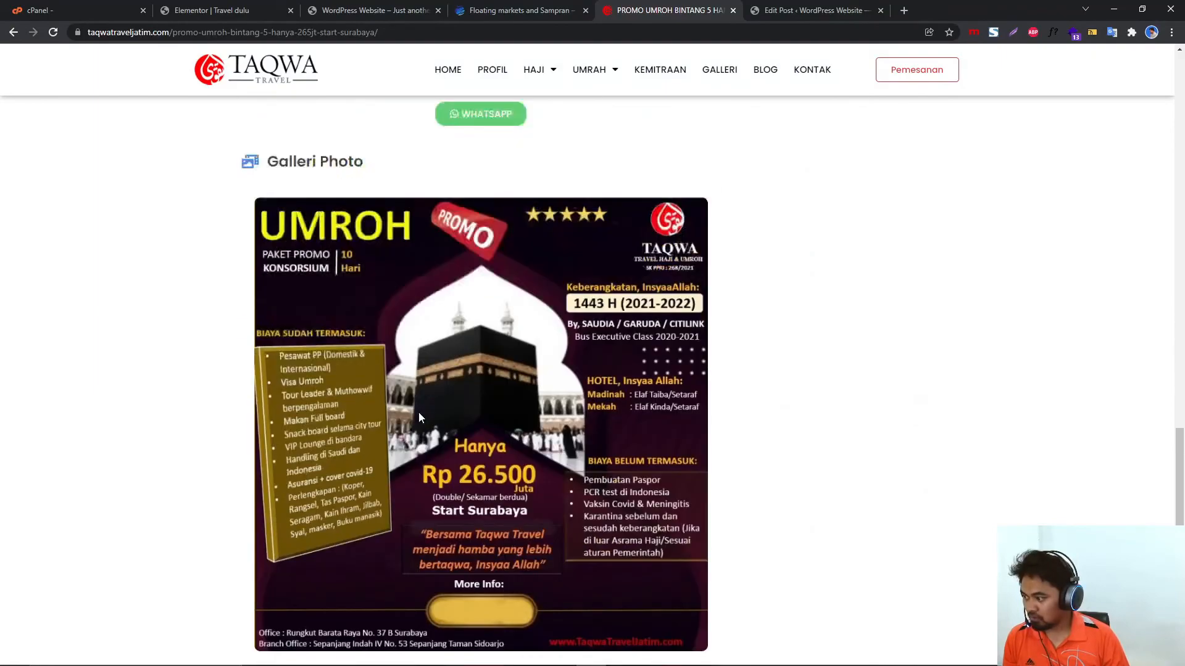
scroll(413, 324, "up", 20)
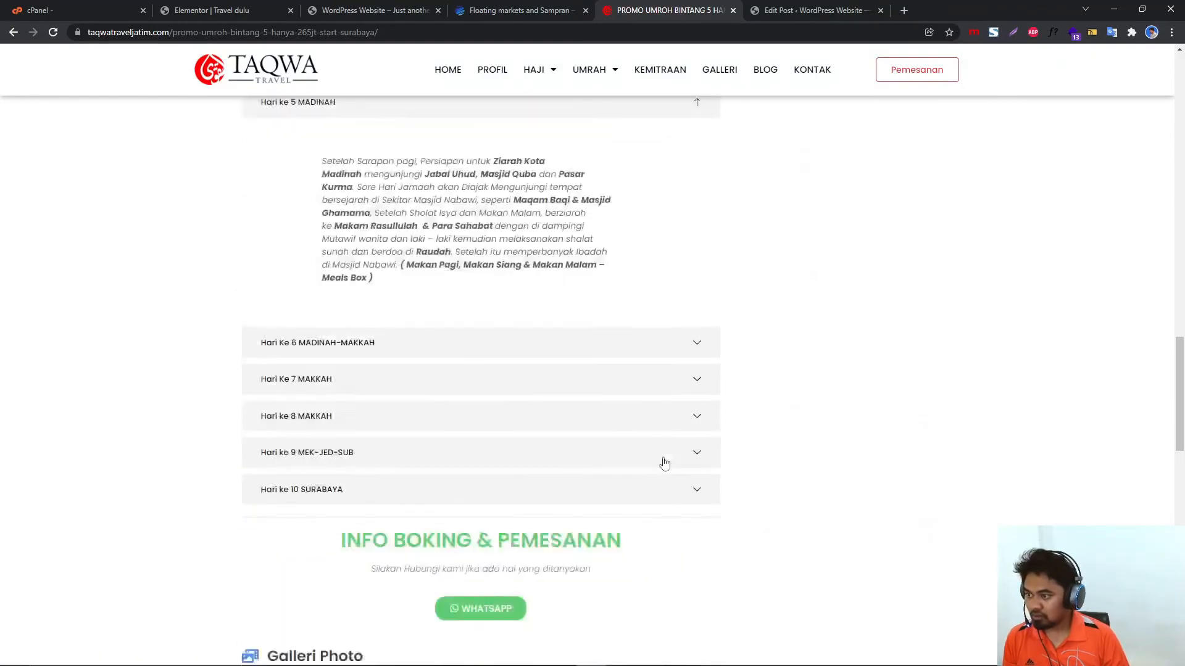
scroll(802, 368, "up", 10)
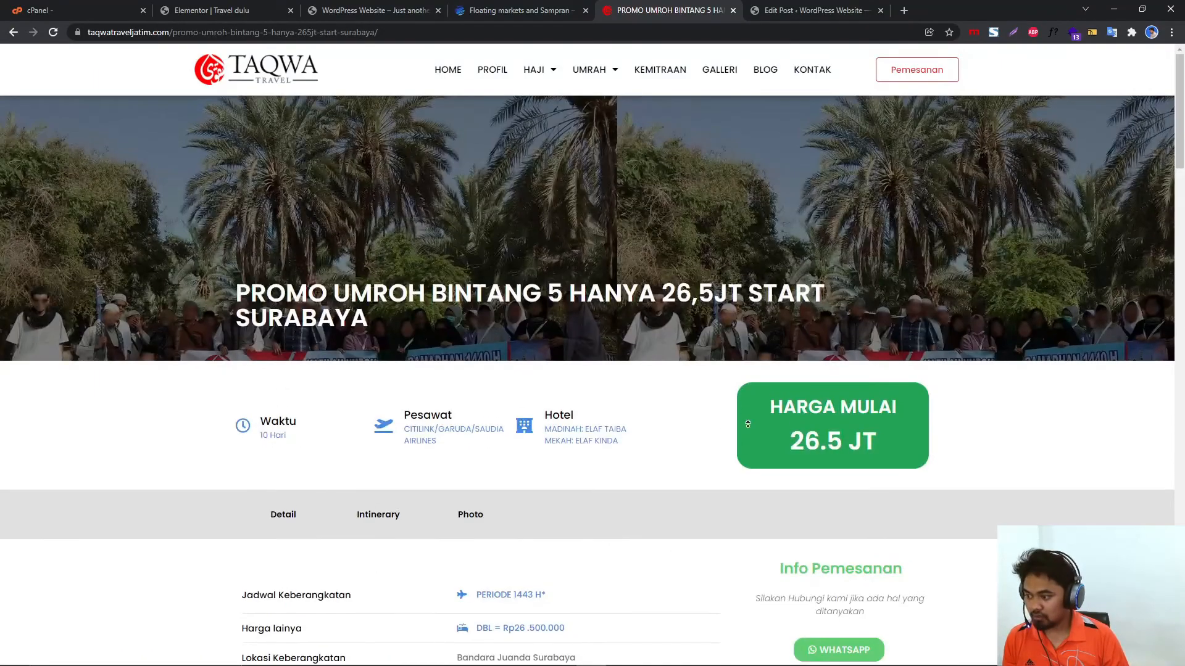
middle_click(458, 445)
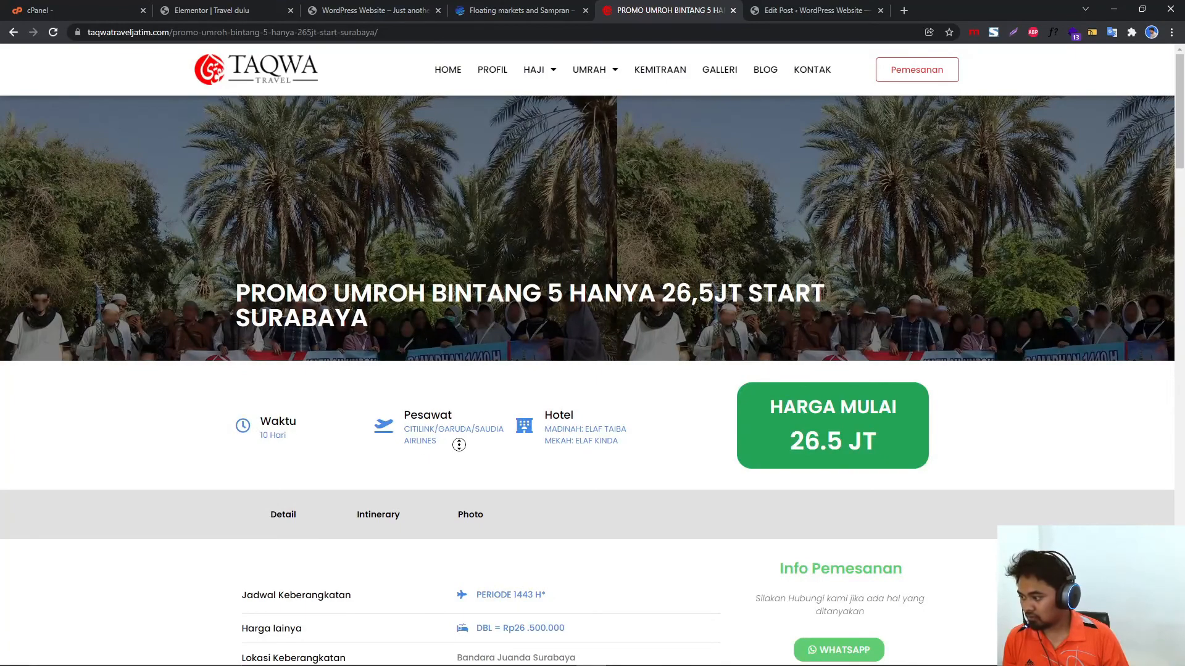
left_click(732, 11)
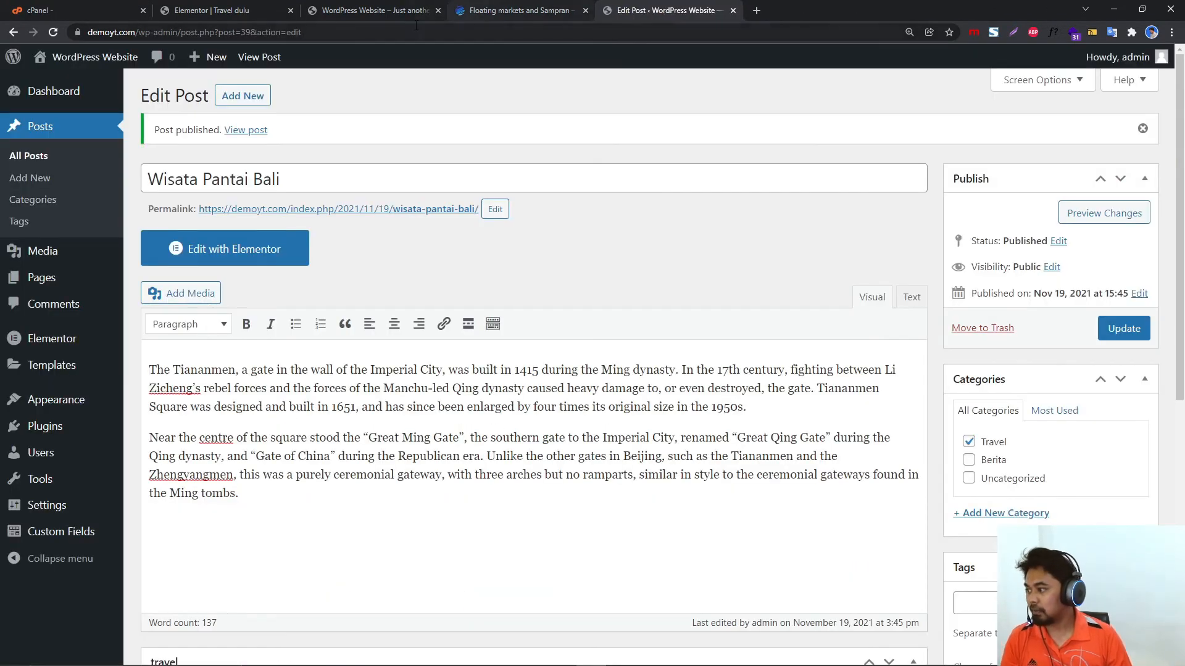
Close the block library in the Travel dulu template to start from a blank layout, and review the reference trip page's title and price box.
left_click(271, 11)
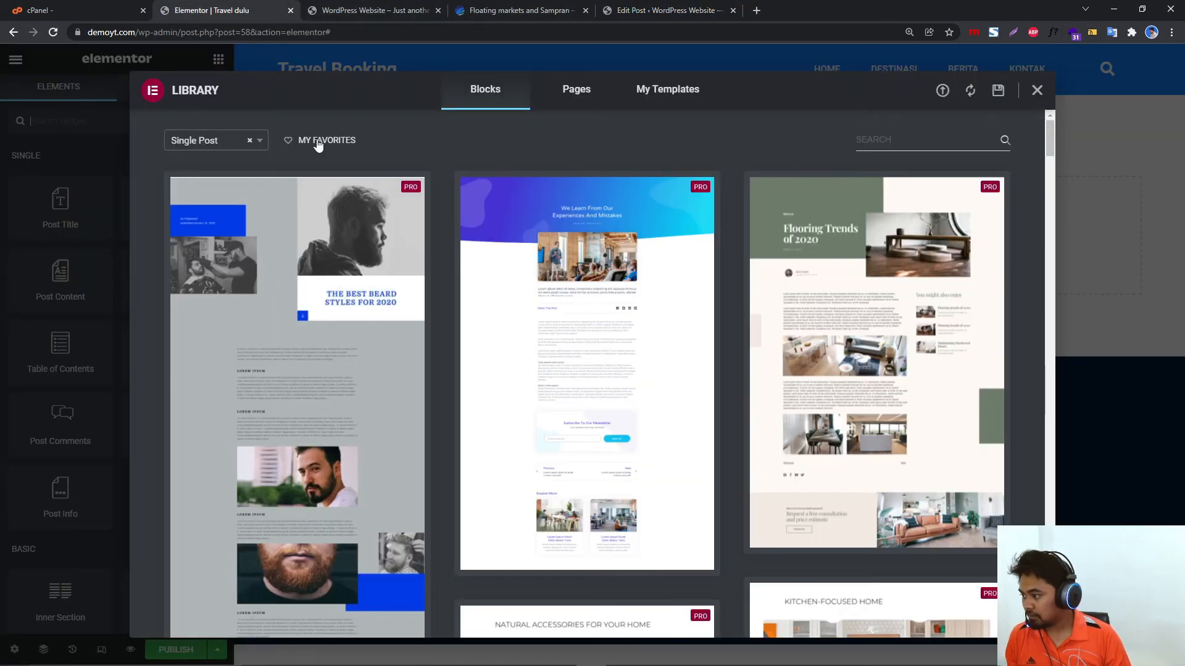
left_click(1038, 91)
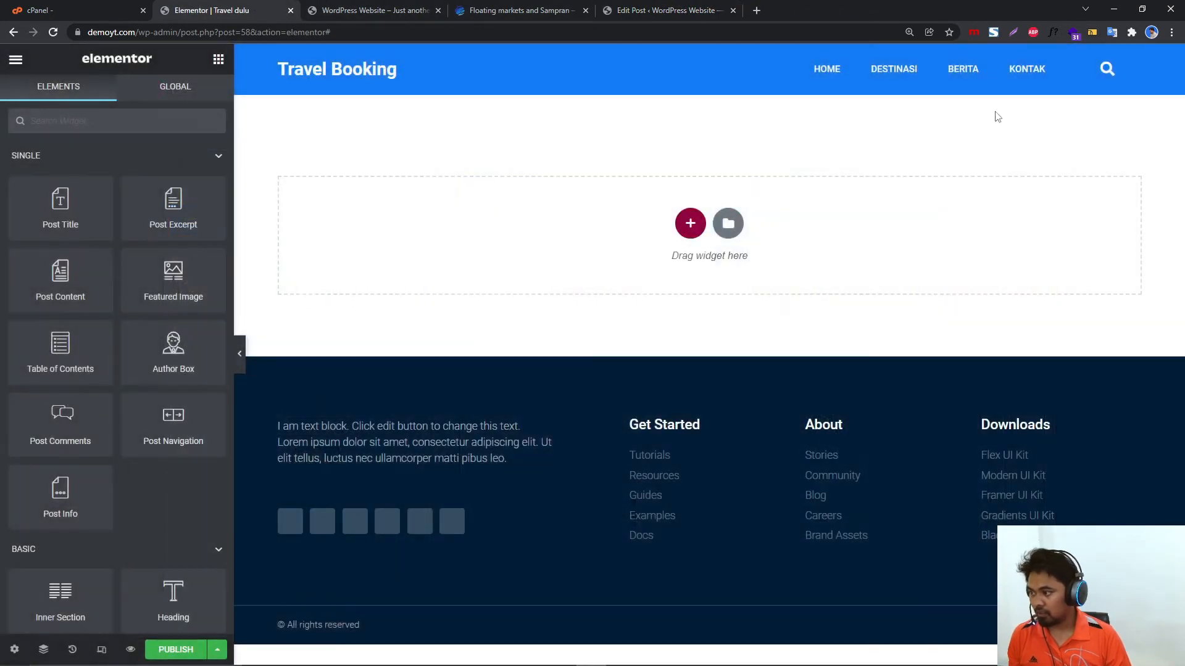
left_click(539, 10)
scroll(800, 266, "up", 3)
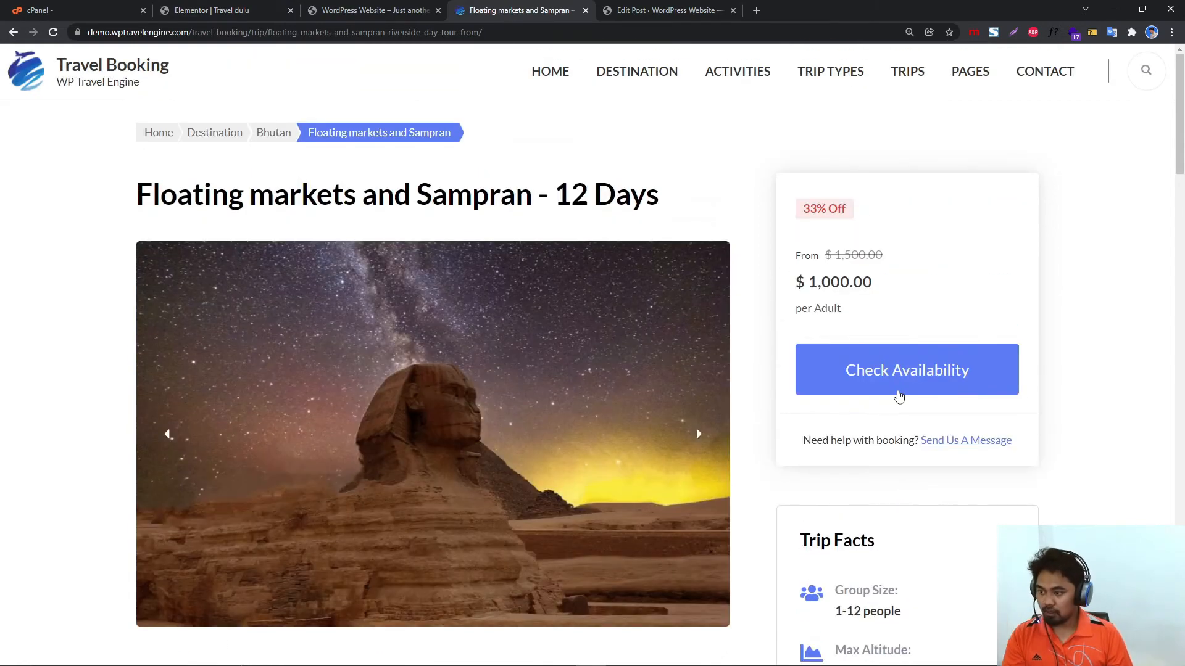
Add a two-column section to the Travel dulu template and widen its first column to about two thirds, comparing with the reference trip page.
left_click(364, 10)
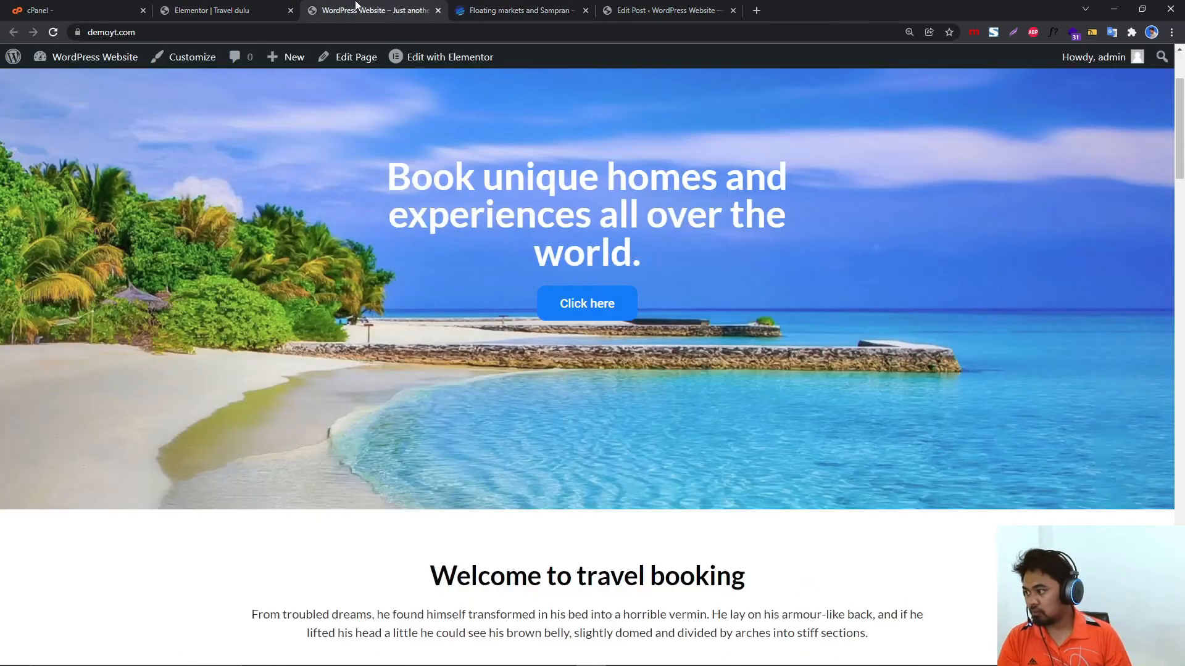
left_click(163, 7)
left_click(680, 223)
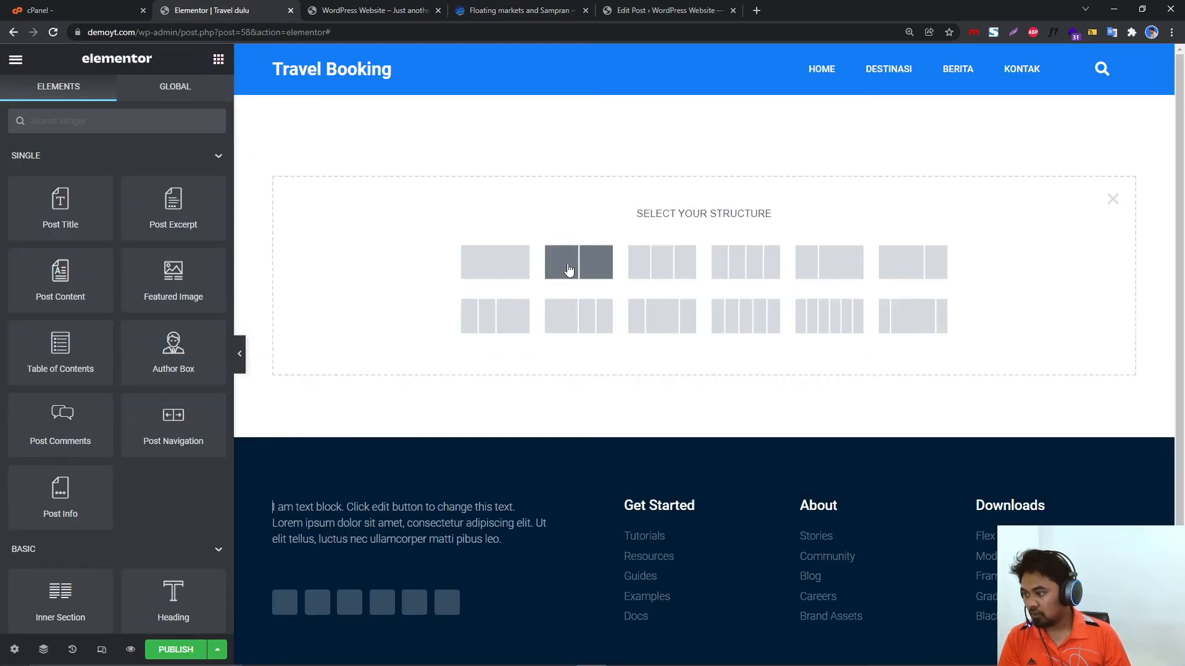
left_click(568, 269)
left_click_drag(709, 119, 854, 122)
left_click(531, 10)
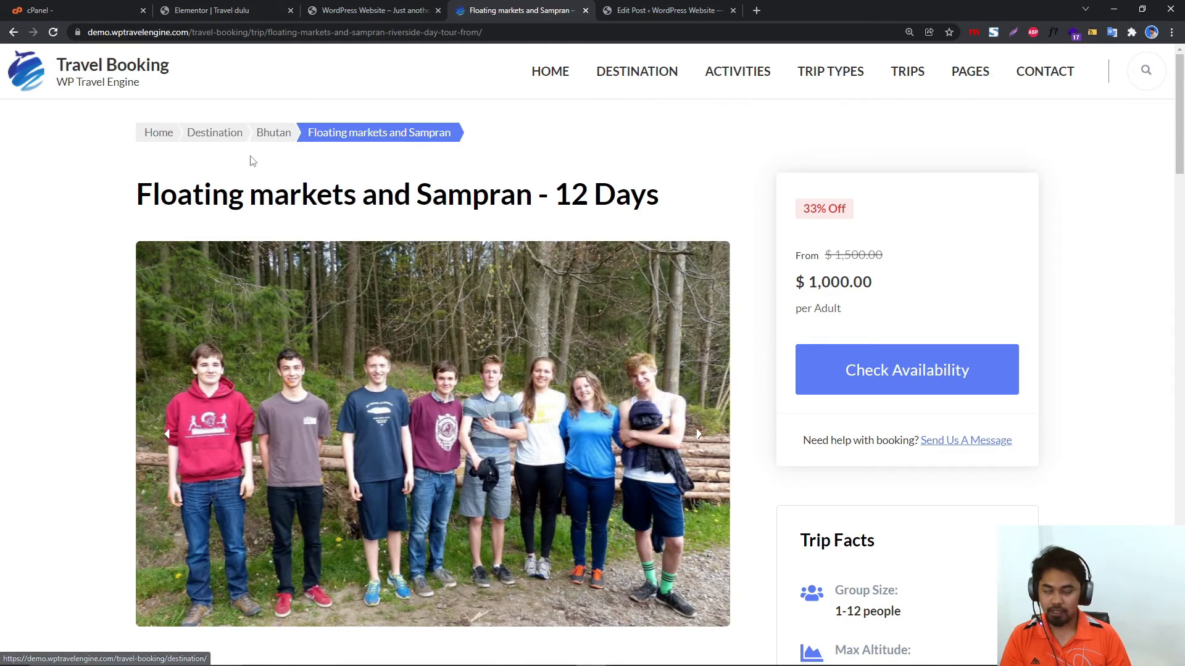
left_click(374, 11)
left_click(245, 6)
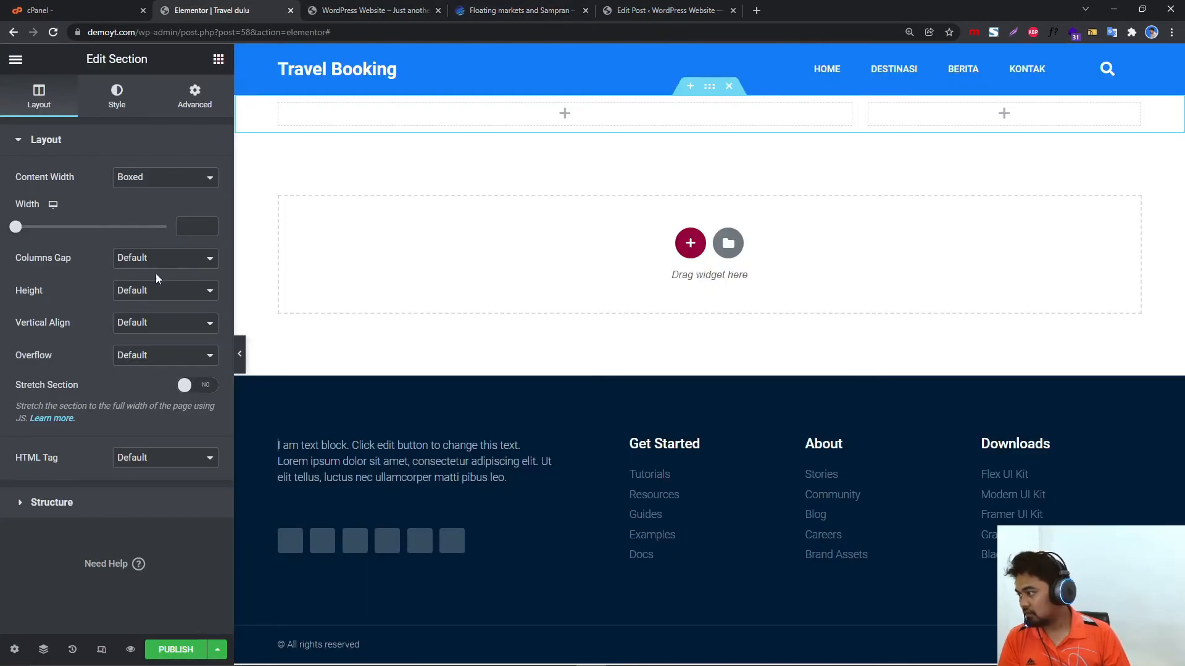
Place a Post Title widget in the section's wide column and colour its text black.
left_click(221, 59)
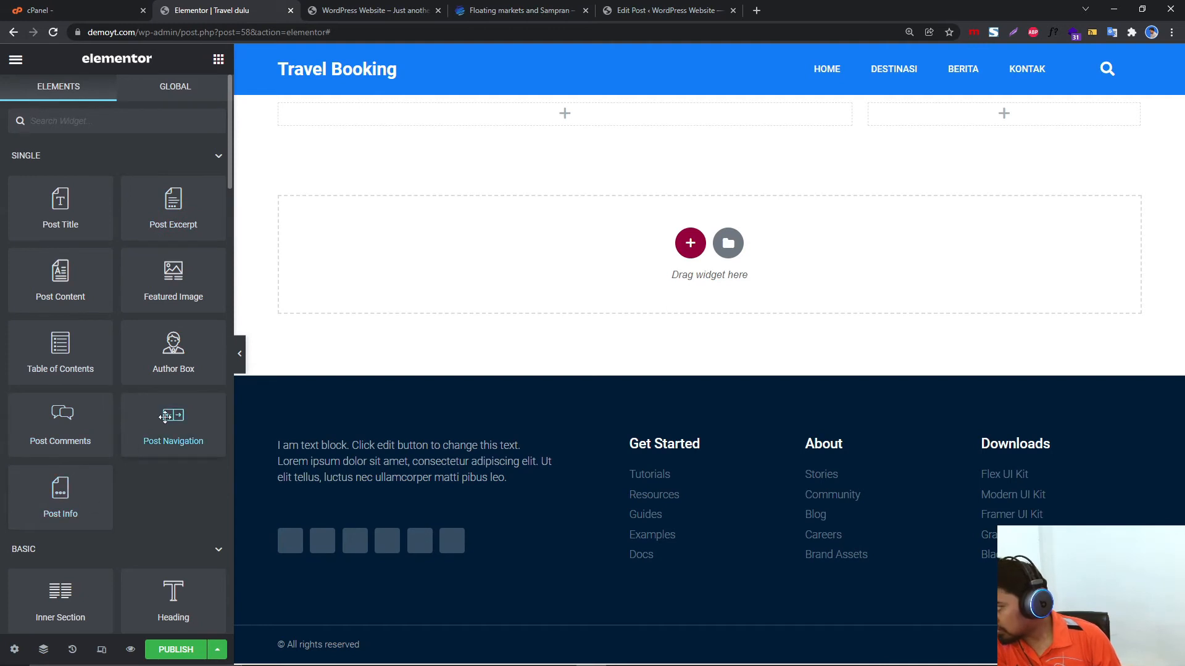
scroll(172, 339, "down", 3)
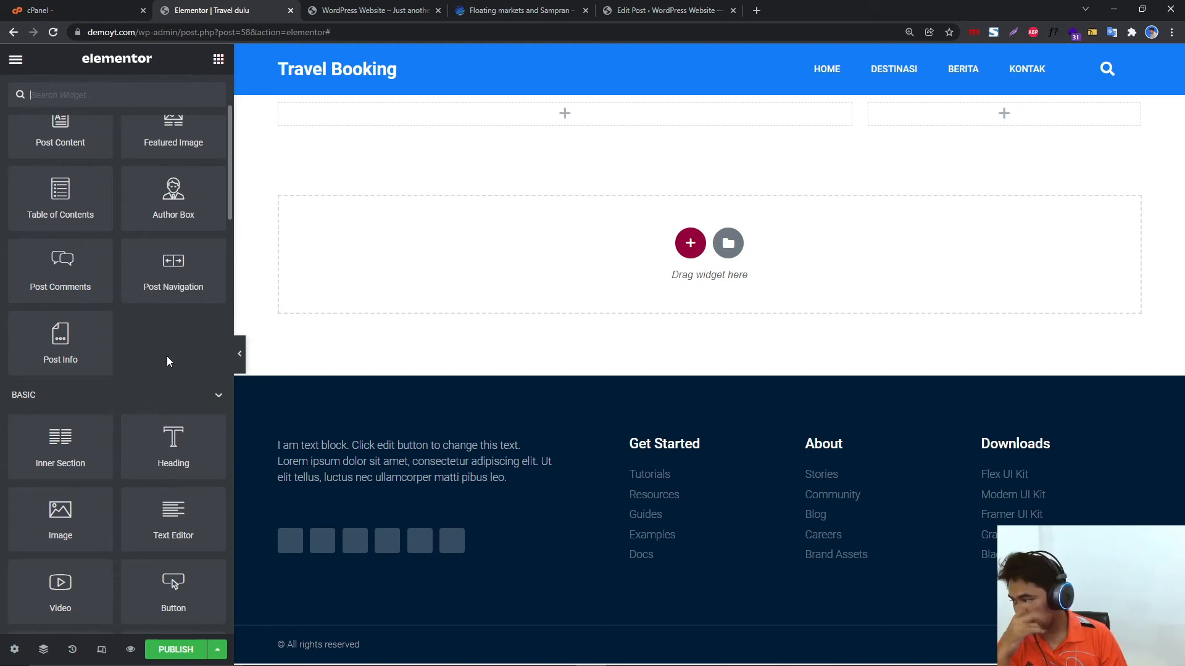
scroll(173, 158, "up", 3)
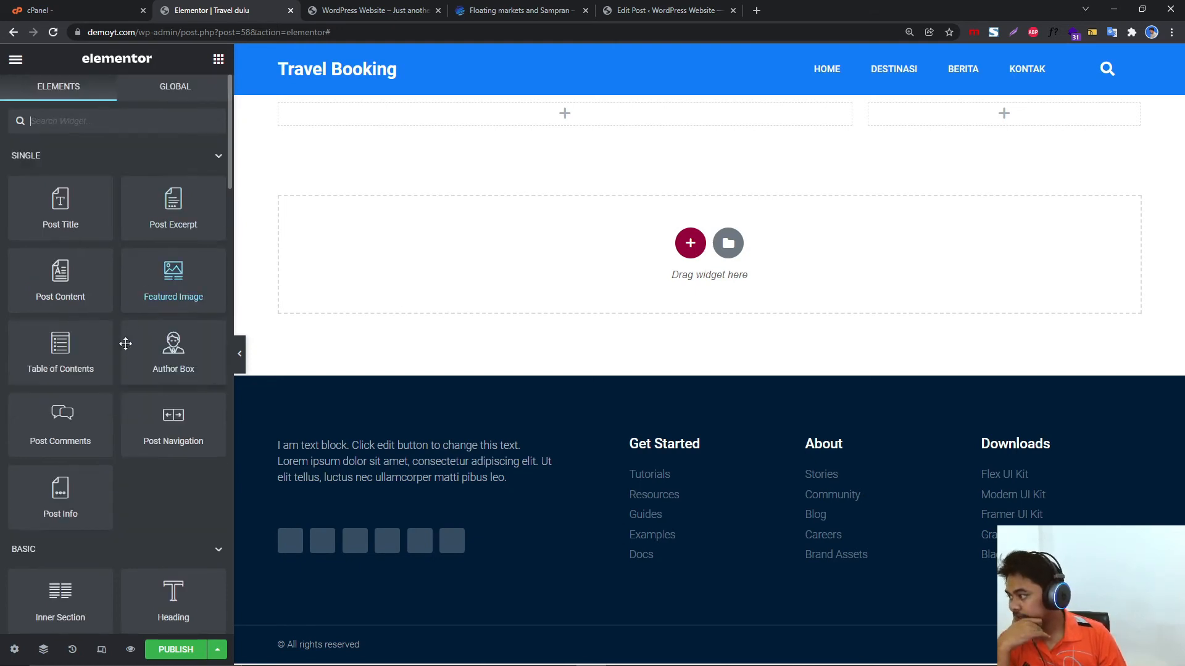
left_click_drag(62, 219, 365, 124)
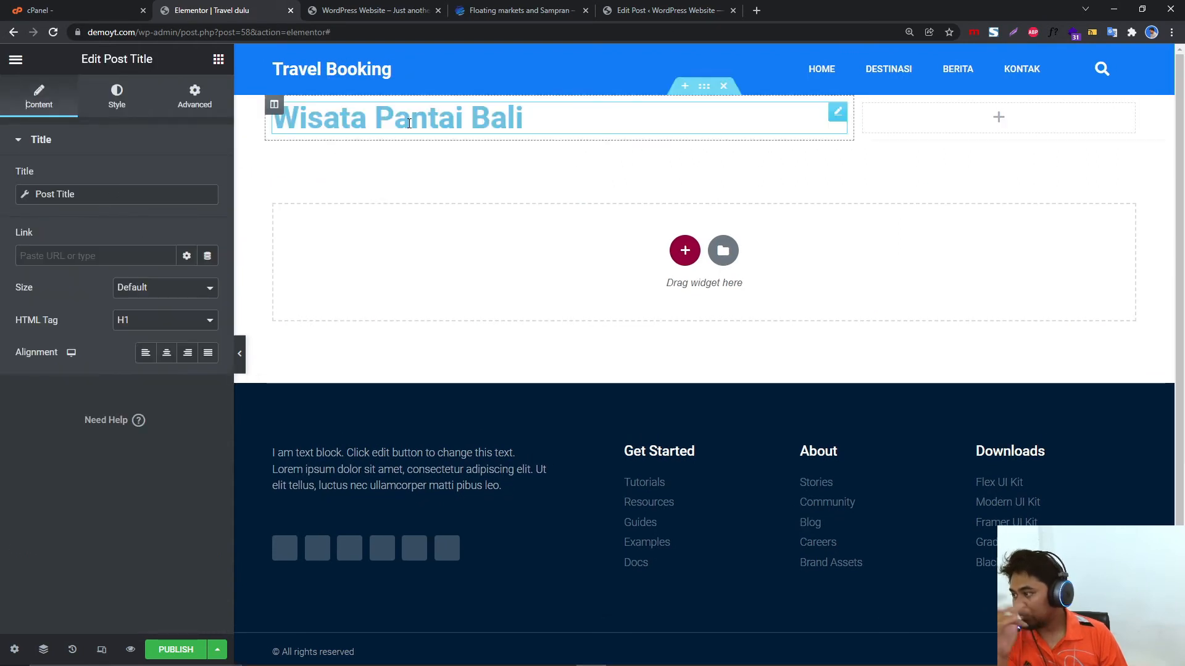
left_click(127, 101)
left_click(208, 178)
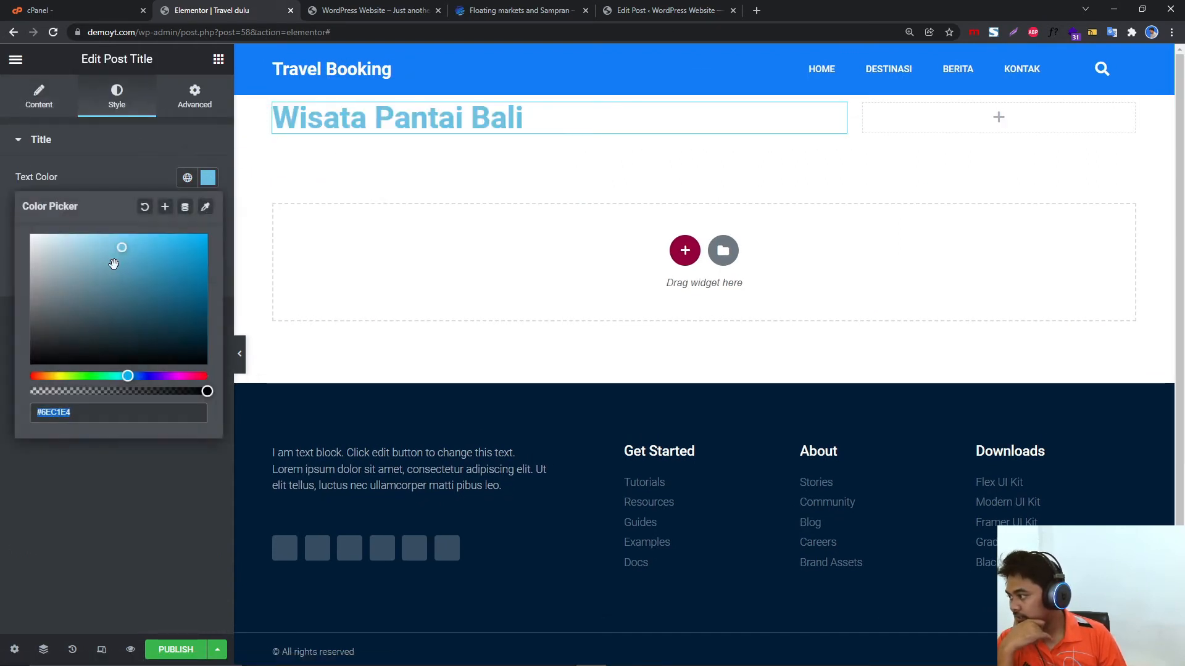
left_click_drag(120, 251, 11, 368)
left_click(119, 163)
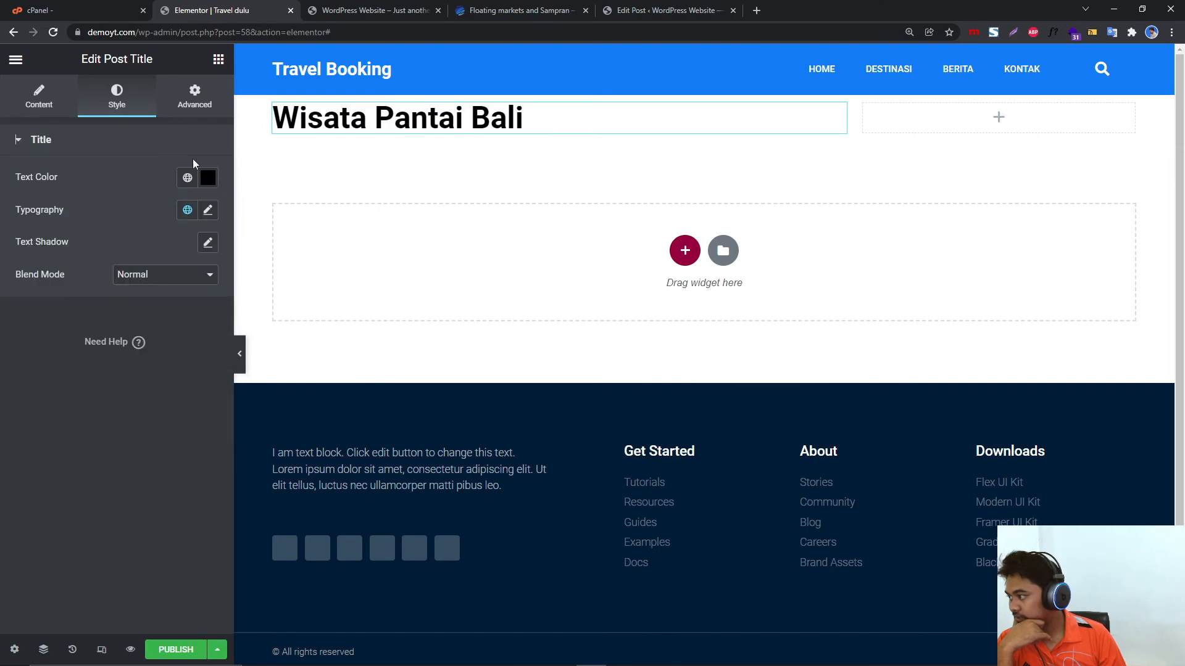
Set the post title's typography to Lato at 27 px and give it 24 px of top padding.
left_click(208, 210)
left_click(159, 281)
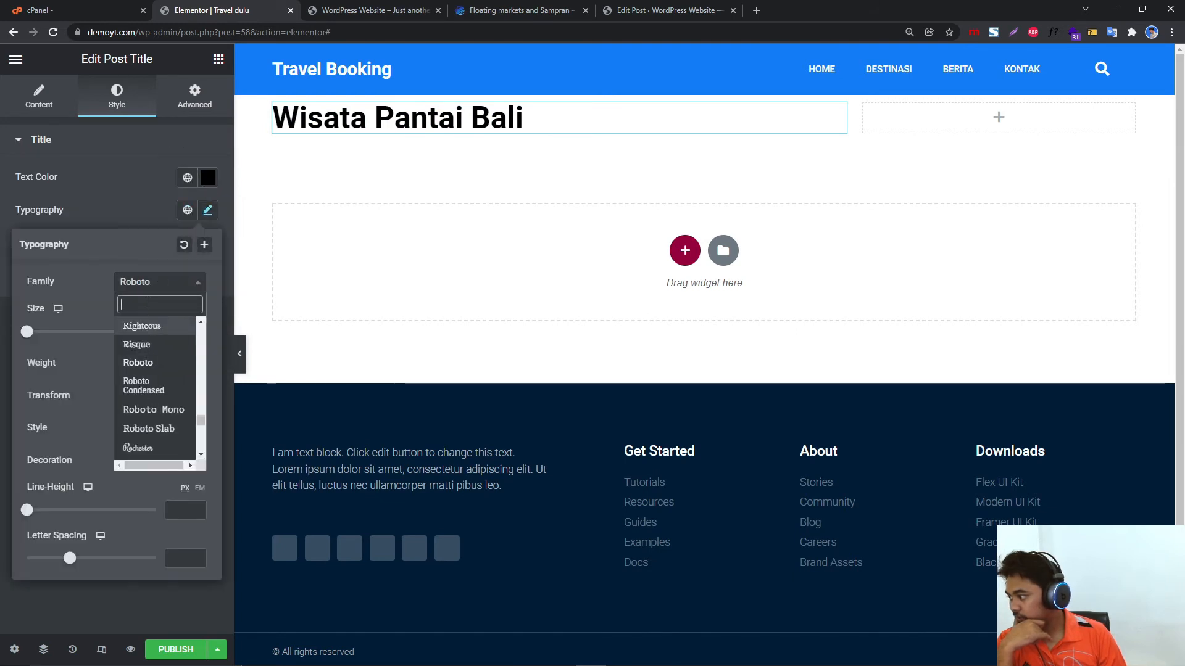
type("lat")
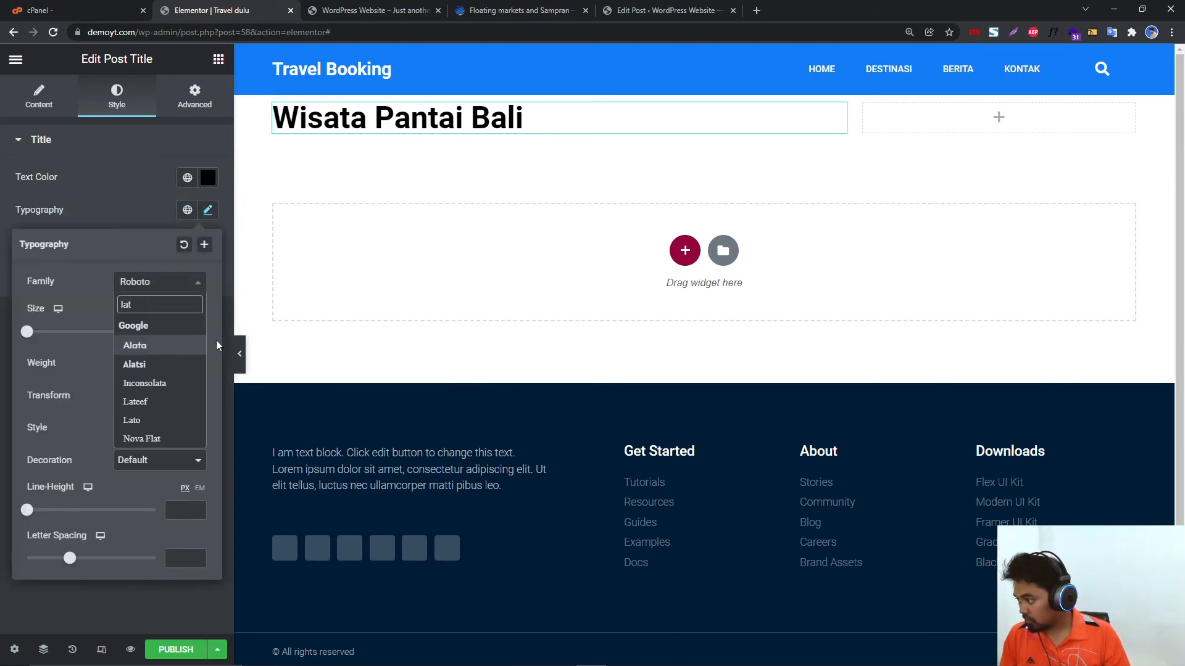
left_click(133, 425)
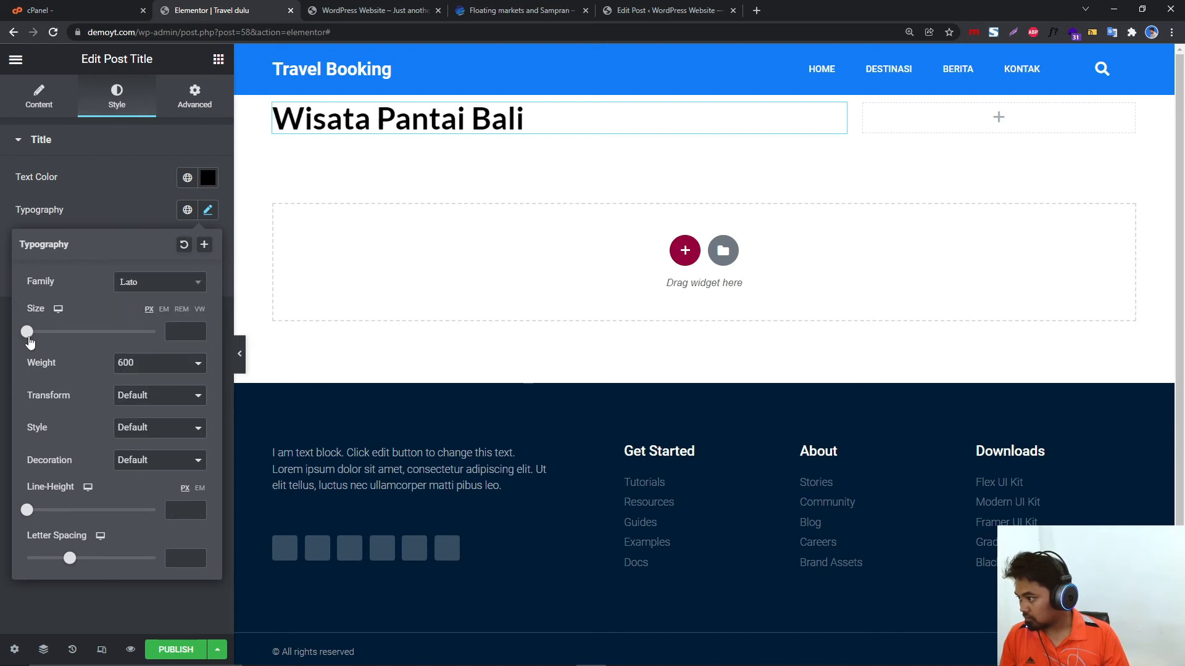
left_click_drag(29, 339, 46, 339)
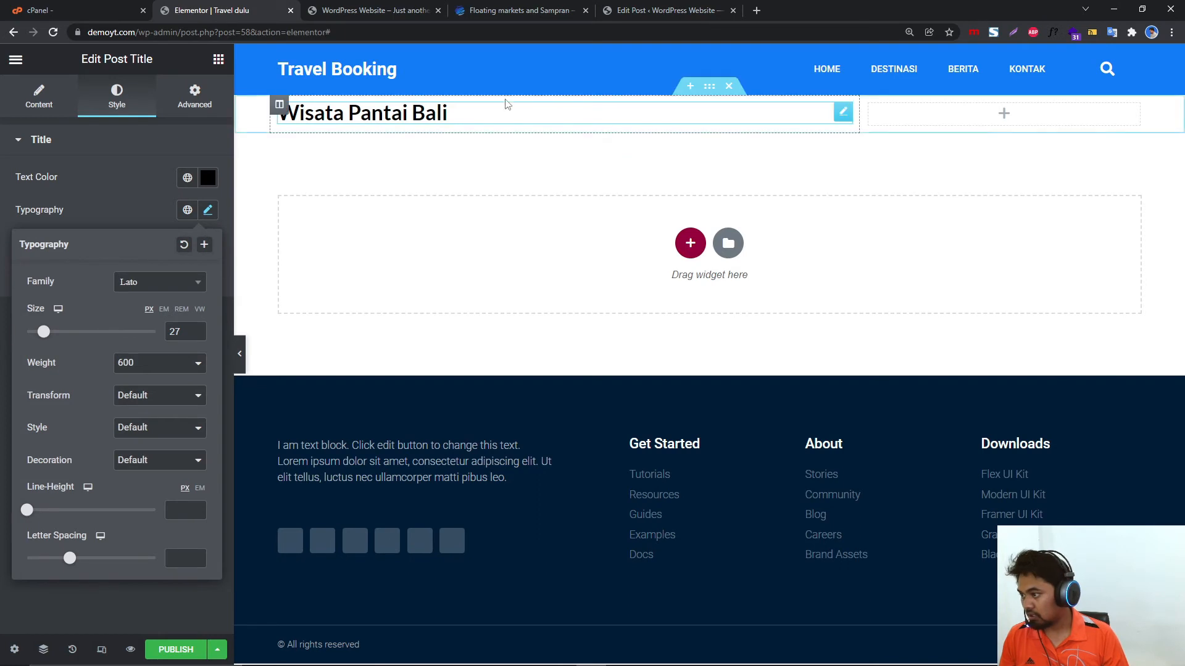
left_click(190, 107)
left_click(194, 102)
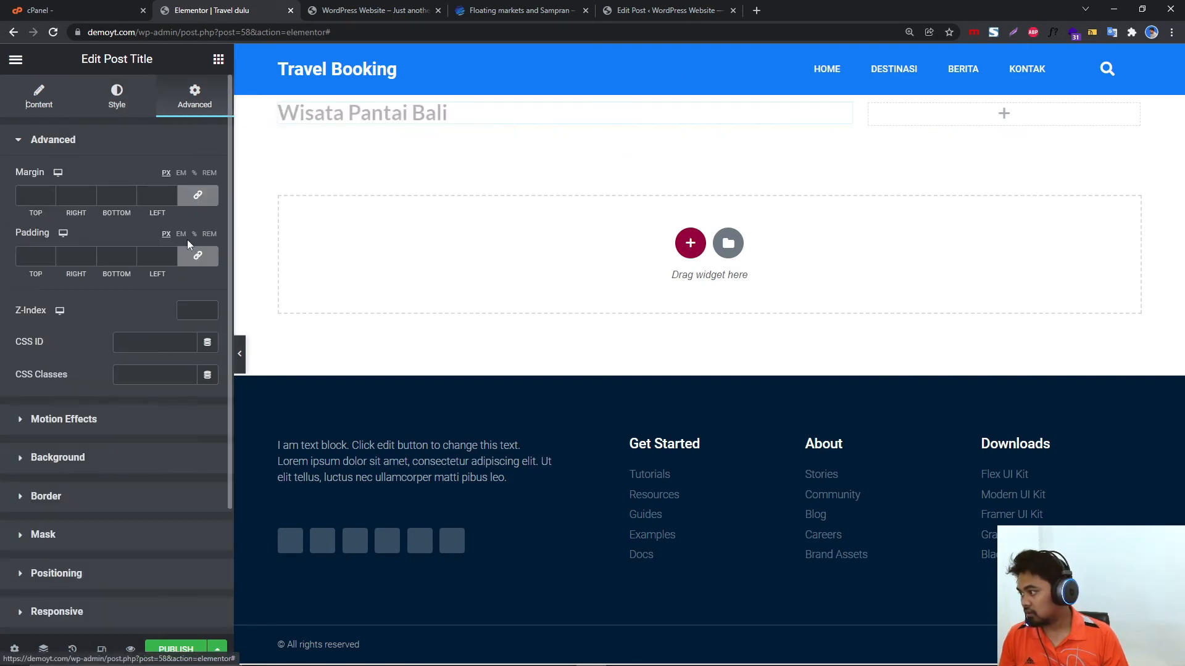
Examine the image slider below the title on the reference trip page, browse its slides, and return to the template.
left_click(522, 10)
scroll(543, 318, "down", 2)
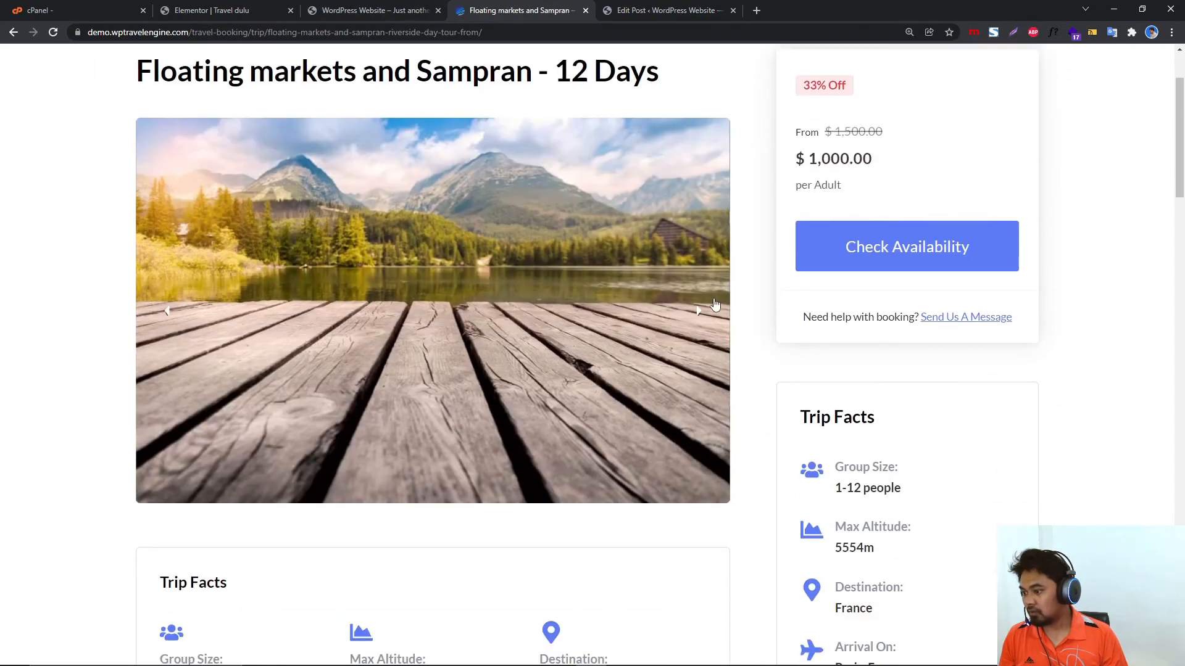
left_click(701, 314)
left_click(700, 316)
left_click(696, 317)
left_click(693, 319)
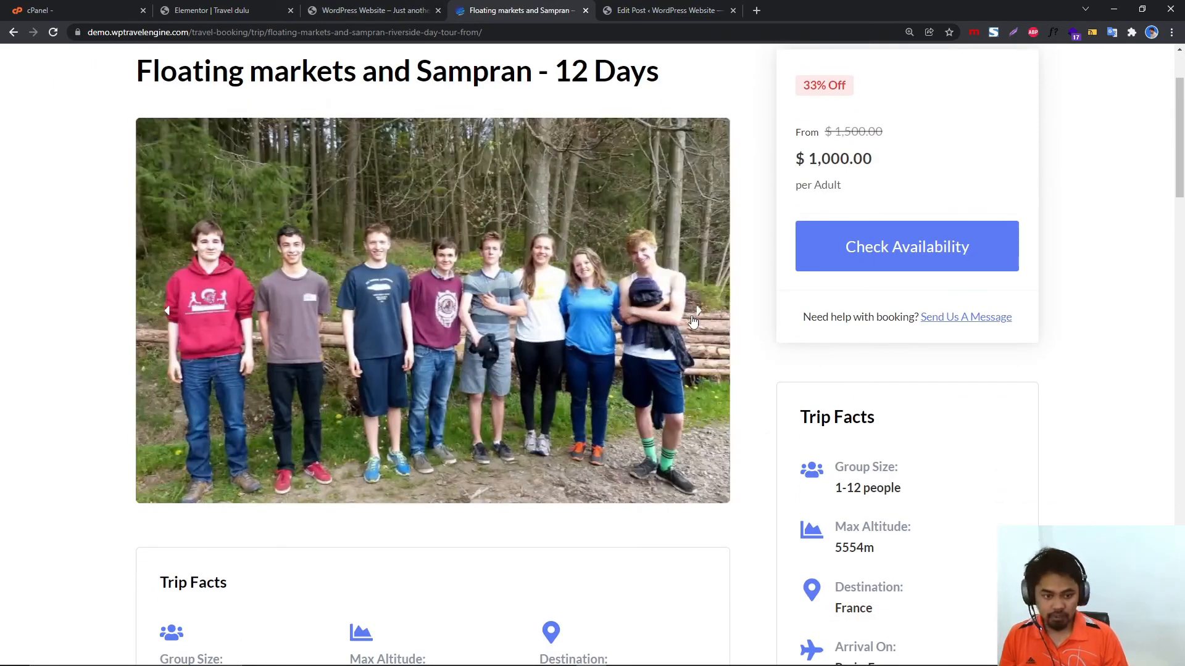
left_click(694, 320)
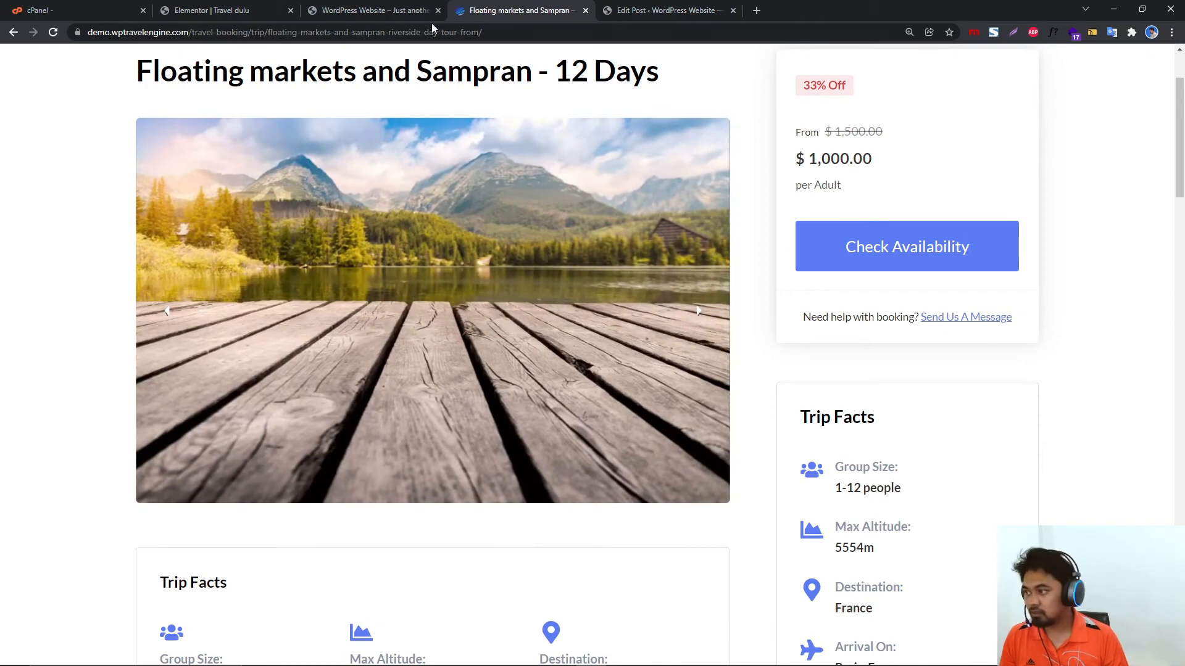
left_click(395, 10)
left_click(265, 11)
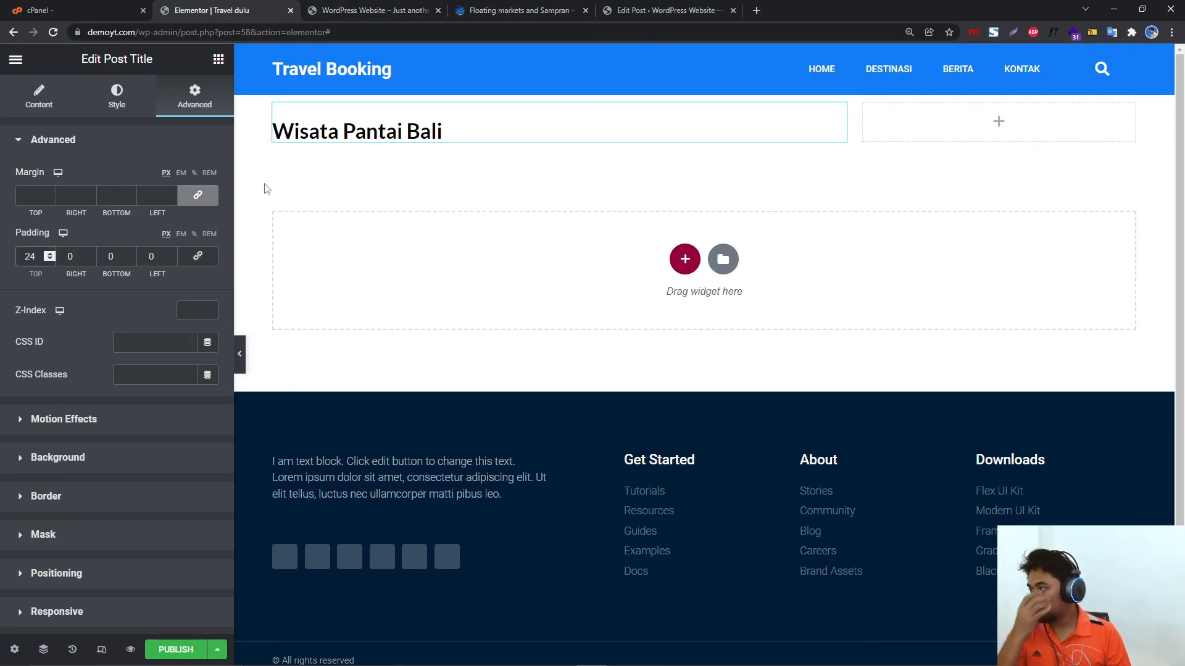
Add a Featured Image widget below the post title and set its width to 100%.
left_click(218, 58)
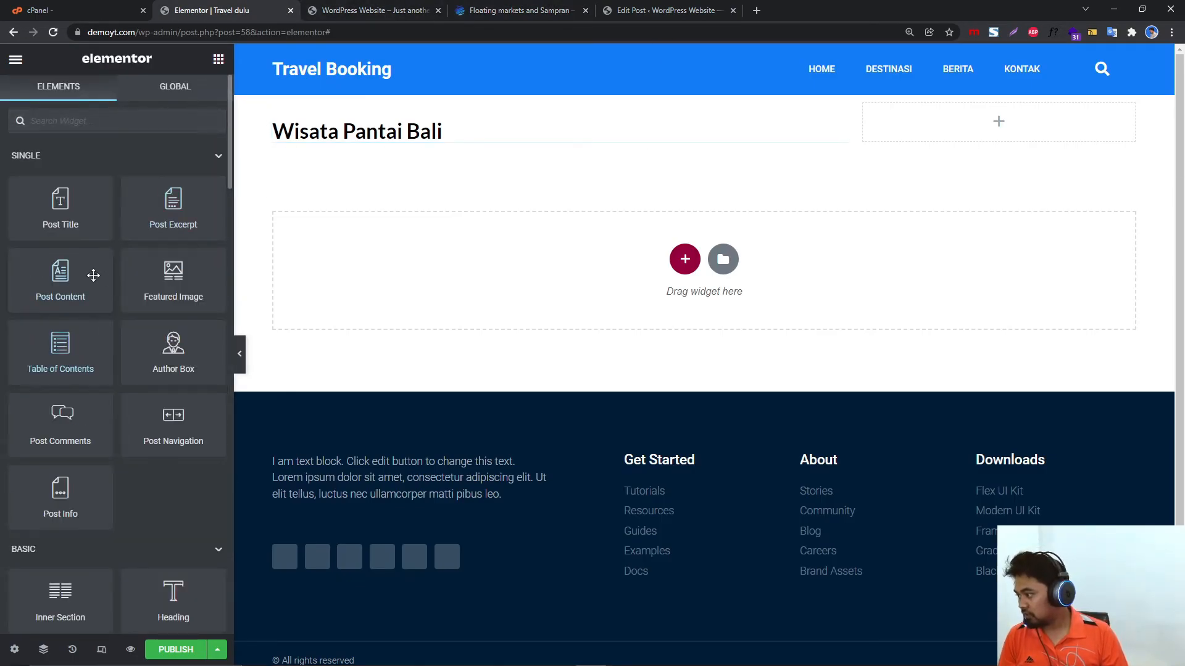
left_click_drag(174, 274, 411, 154)
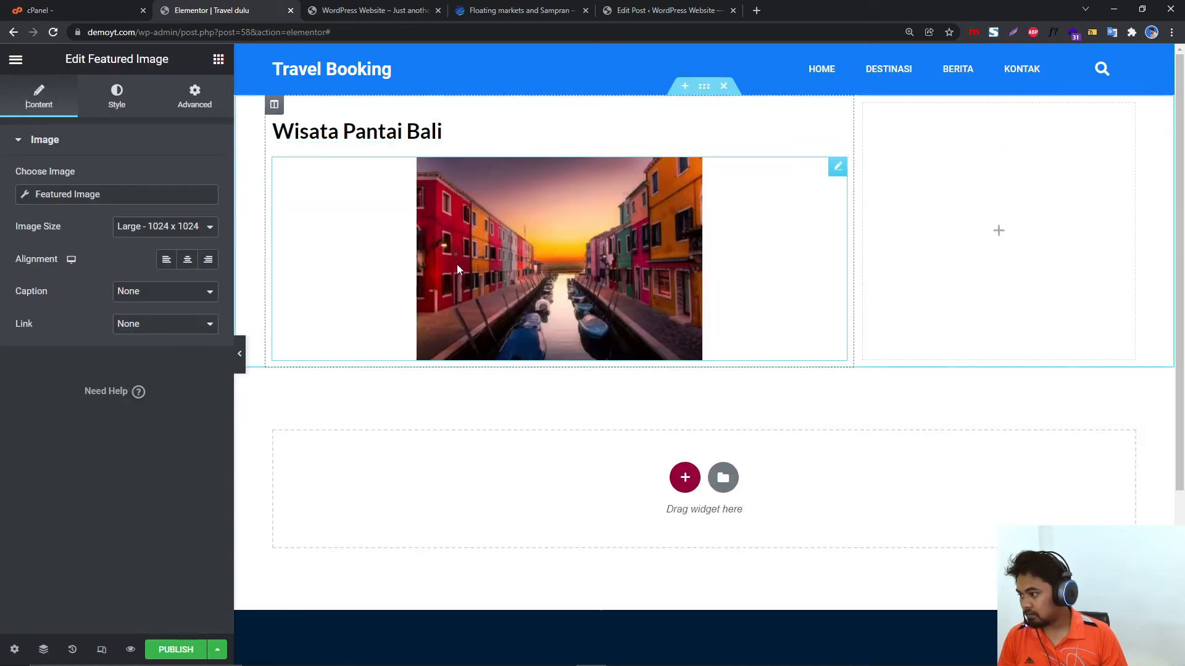
left_click(159, 229)
left_click(145, 280)
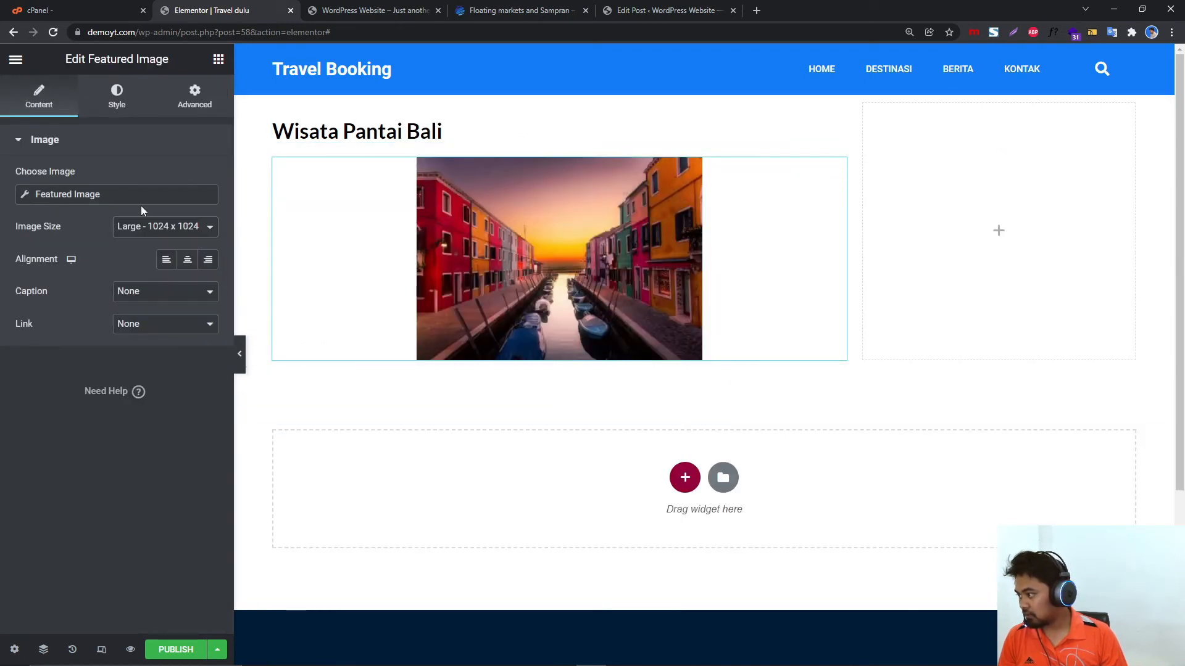
left_click(118, 98)
left_click_drag(16, 195, 182, 221)
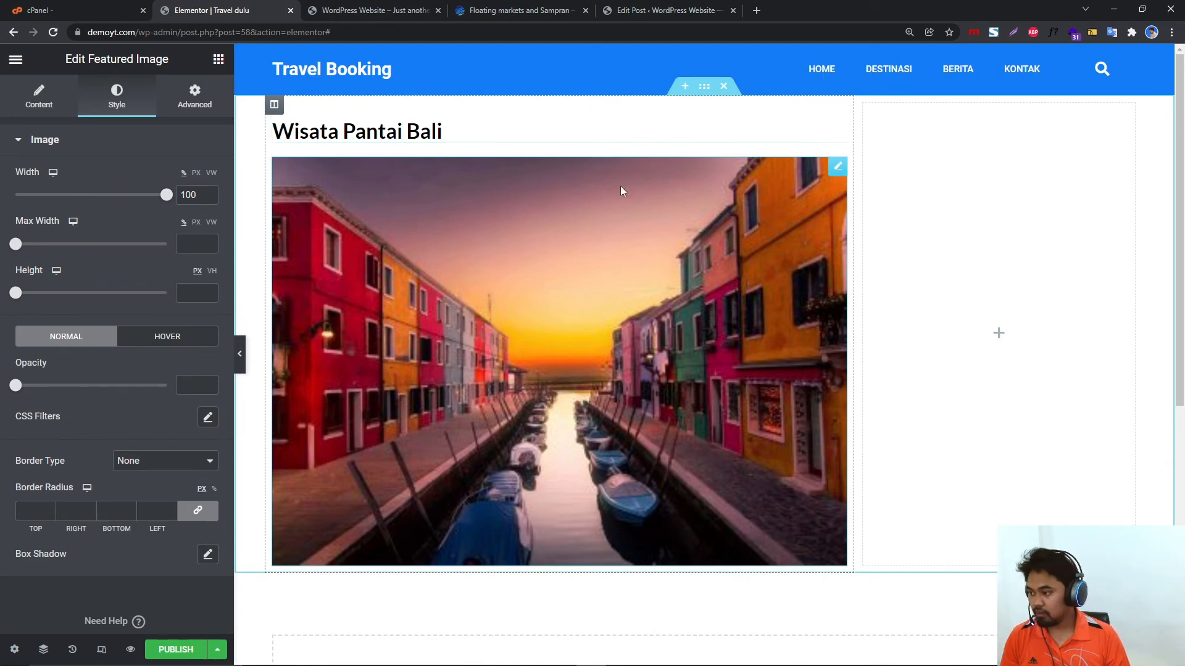
Review the Trip Facts box on the reference page and insert a two-column inner section below the featured image.
left_click(518, 9)
scroll(186, 353, "down", 5)
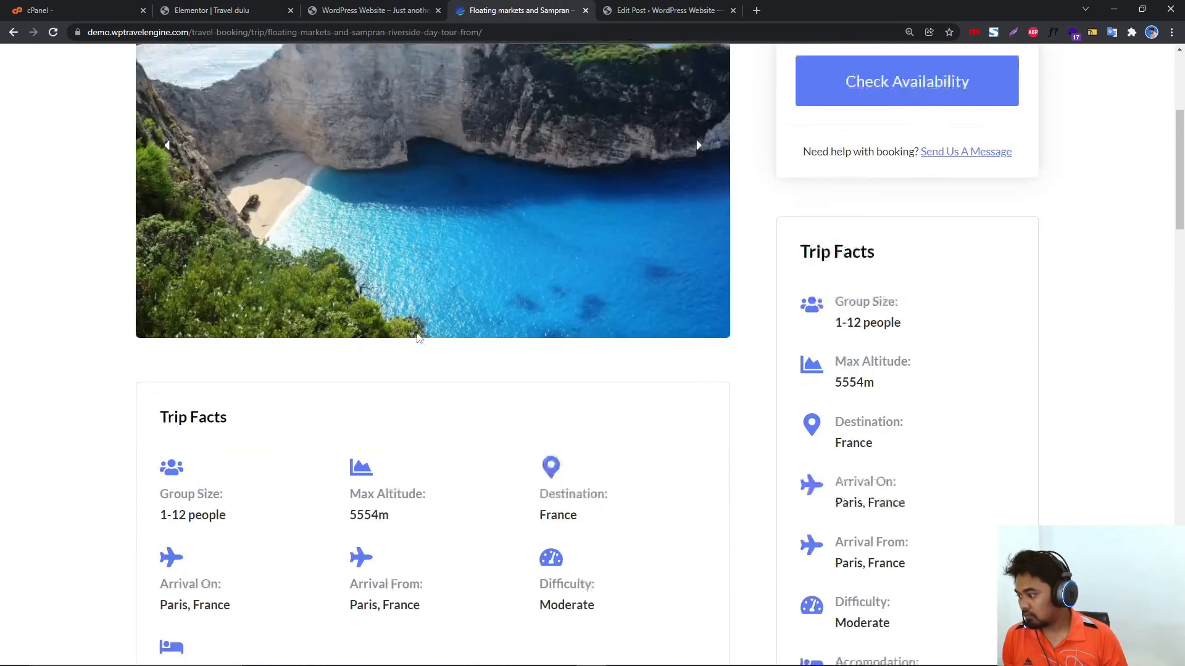
scroll(185, 353, "down", 1)
scroll(333, 176, "up", 2)
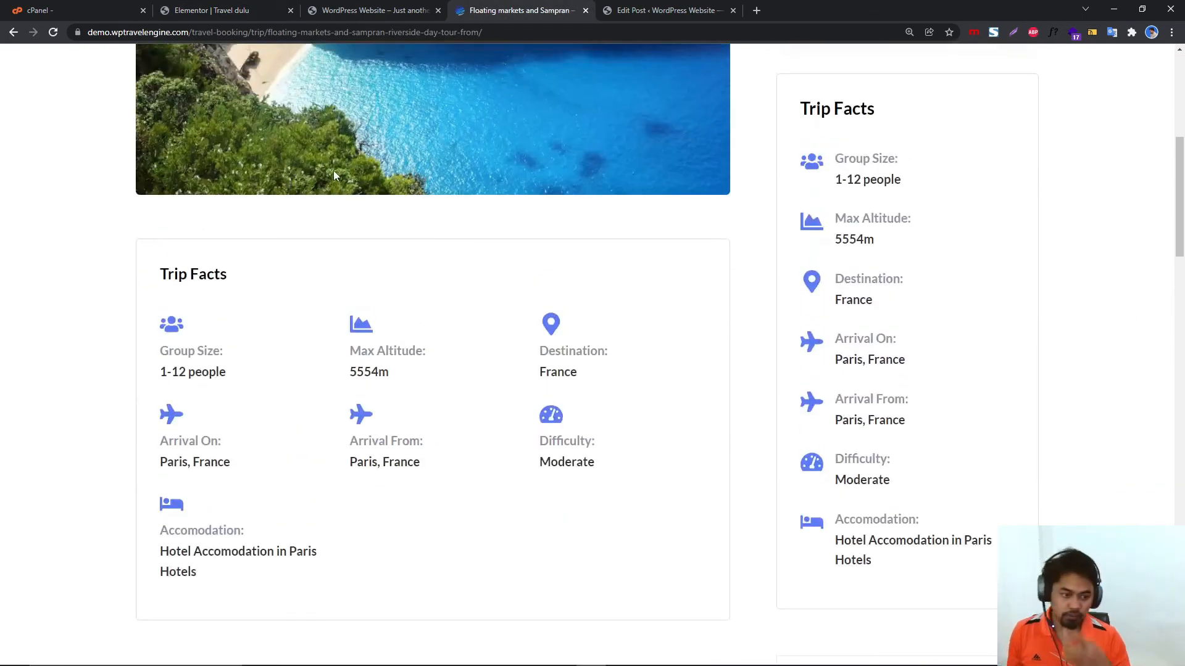
left_click(210, 10)
scroll(115, 505, "down", 5)
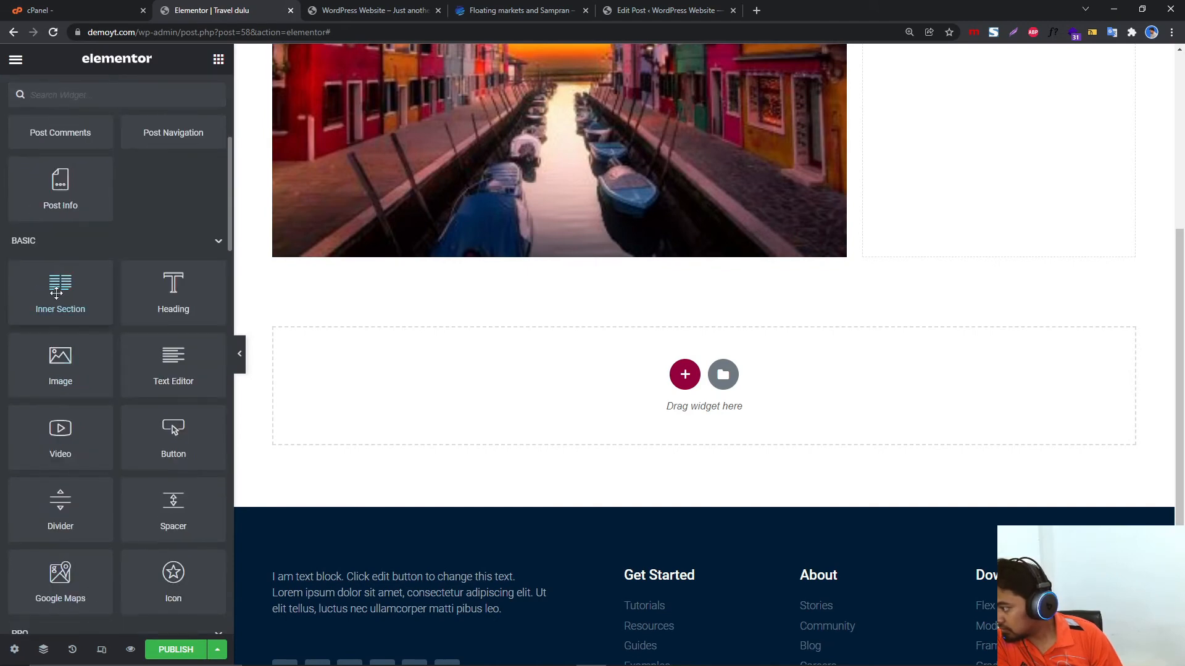
left_click_drag(60, 293, 521, 245)
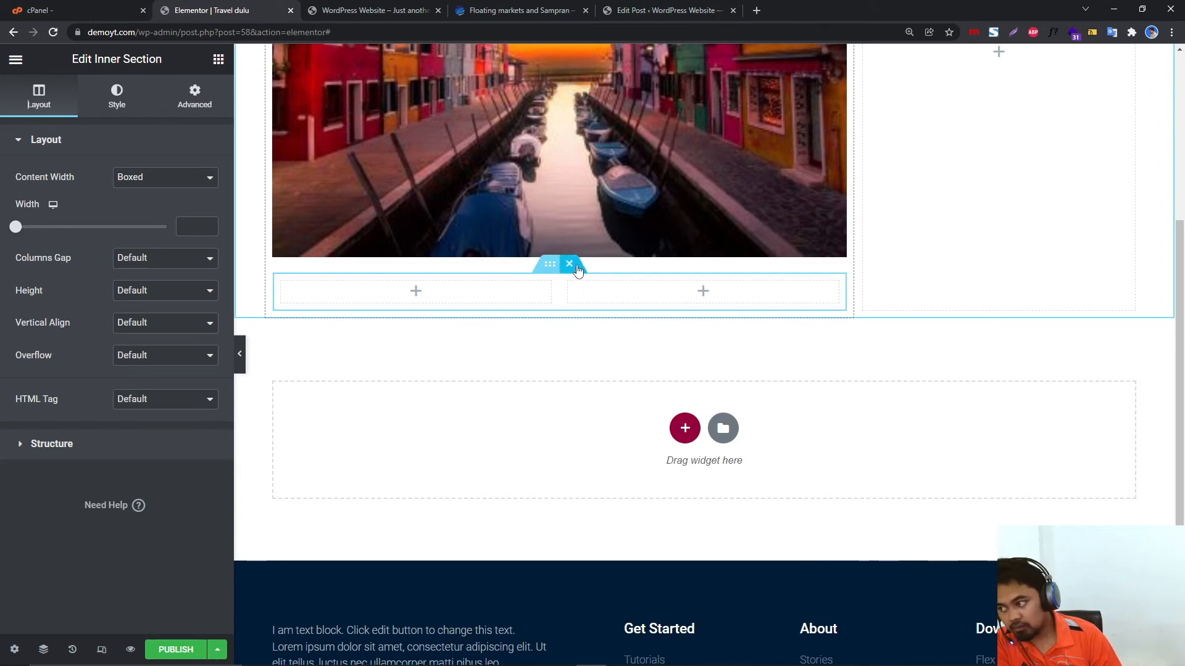
left_click(219, 59)
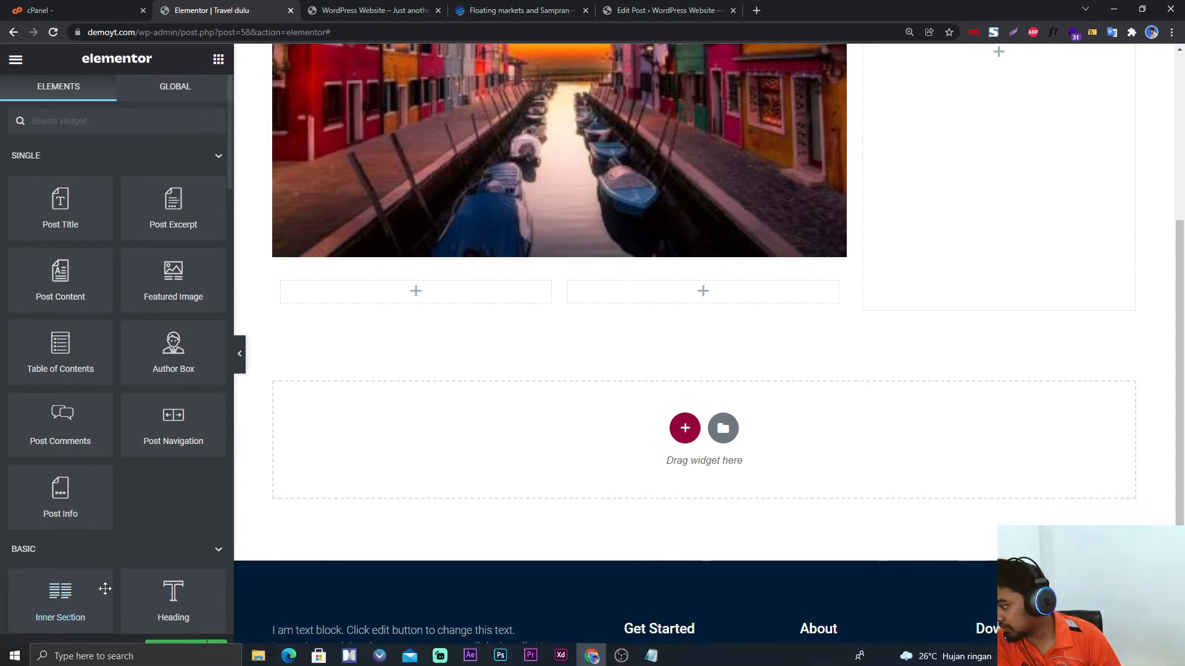
left_click_drag(93, 599, 143, 488)
Search the widgets for "icon", add an Icon List below the featured image, and delete the empty inner section.
left_click(139, 124)
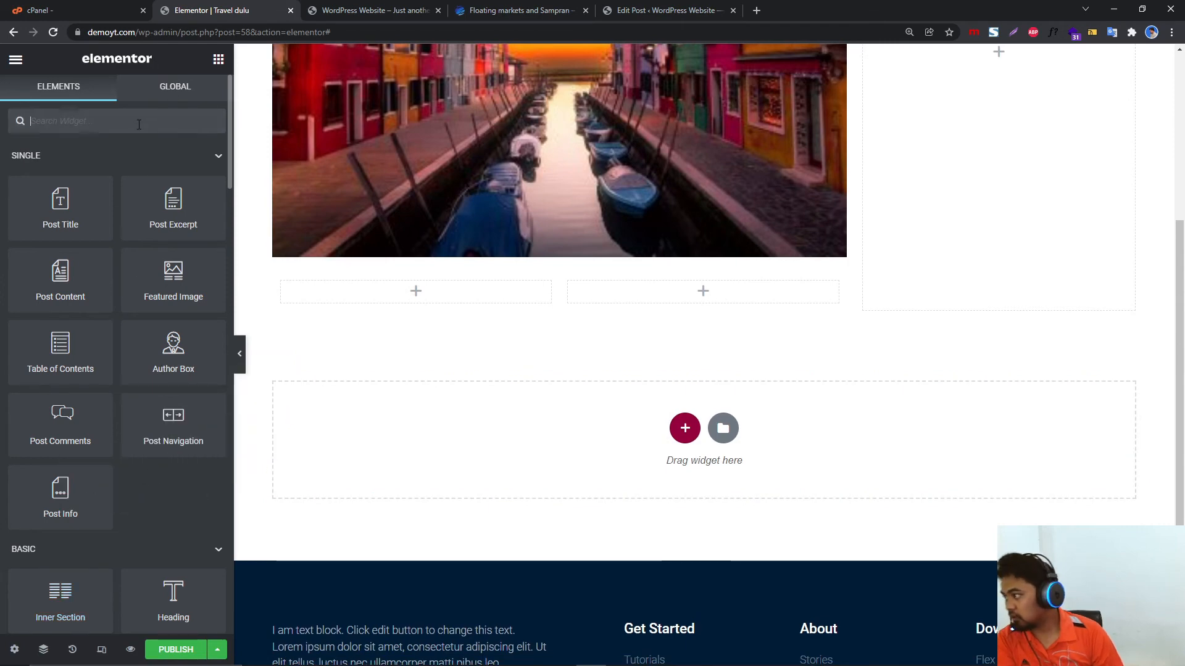
type("iico")
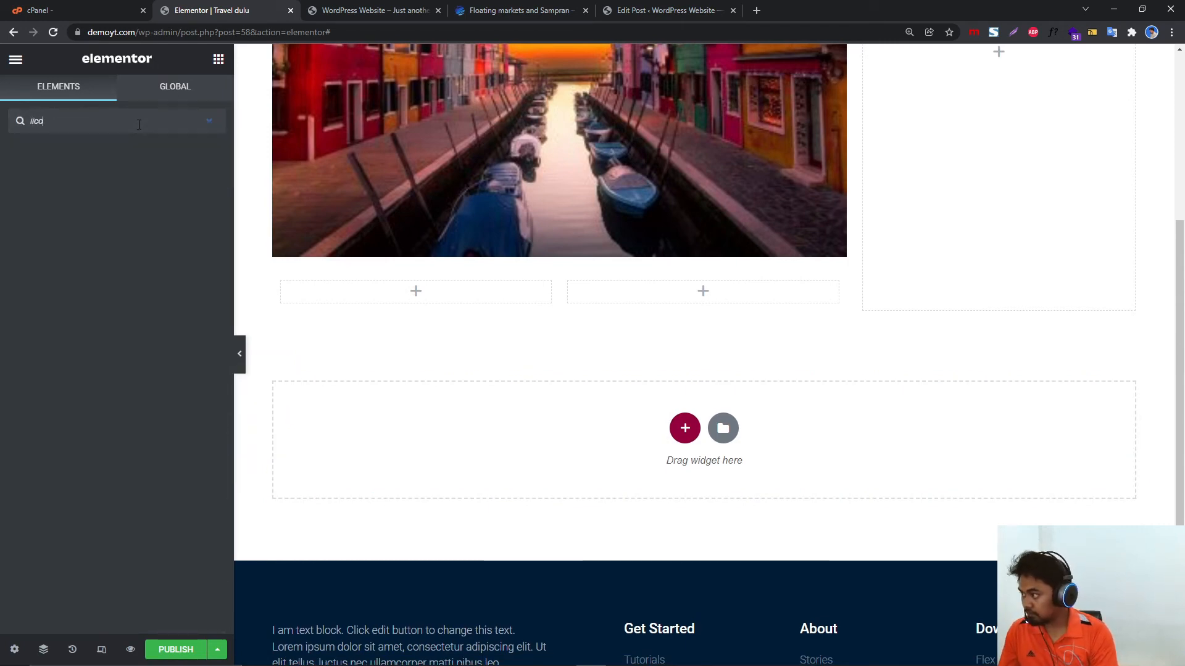
key("BackSpace")
type("on")
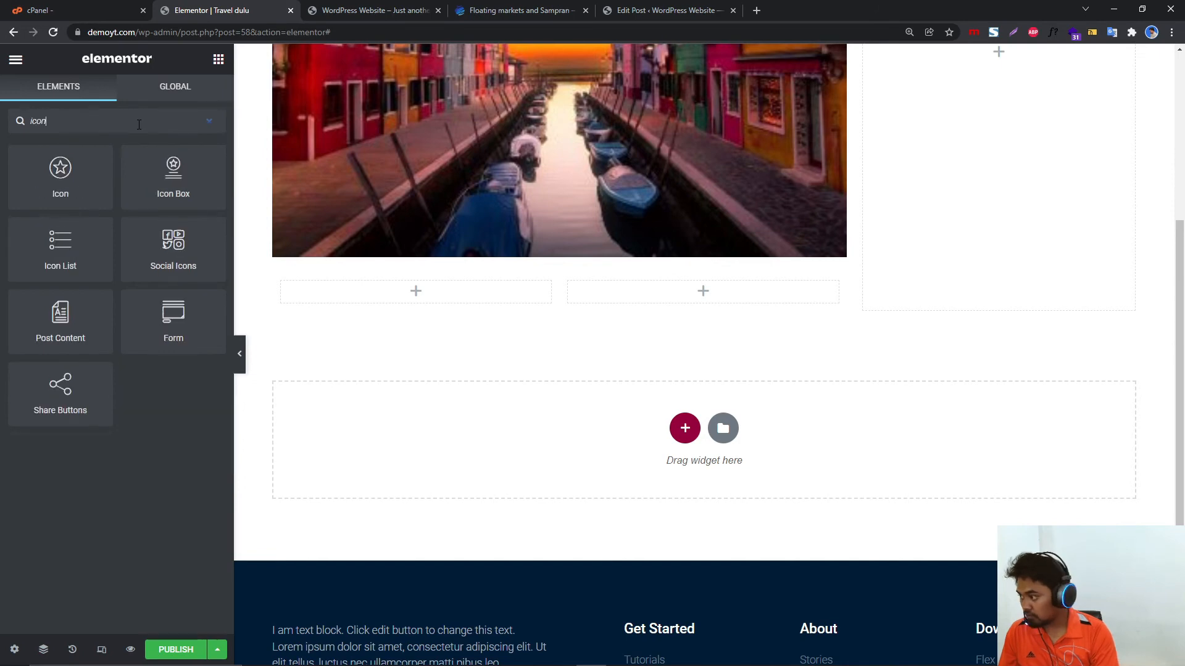
left_click_drag(60, 247, 407, 296)
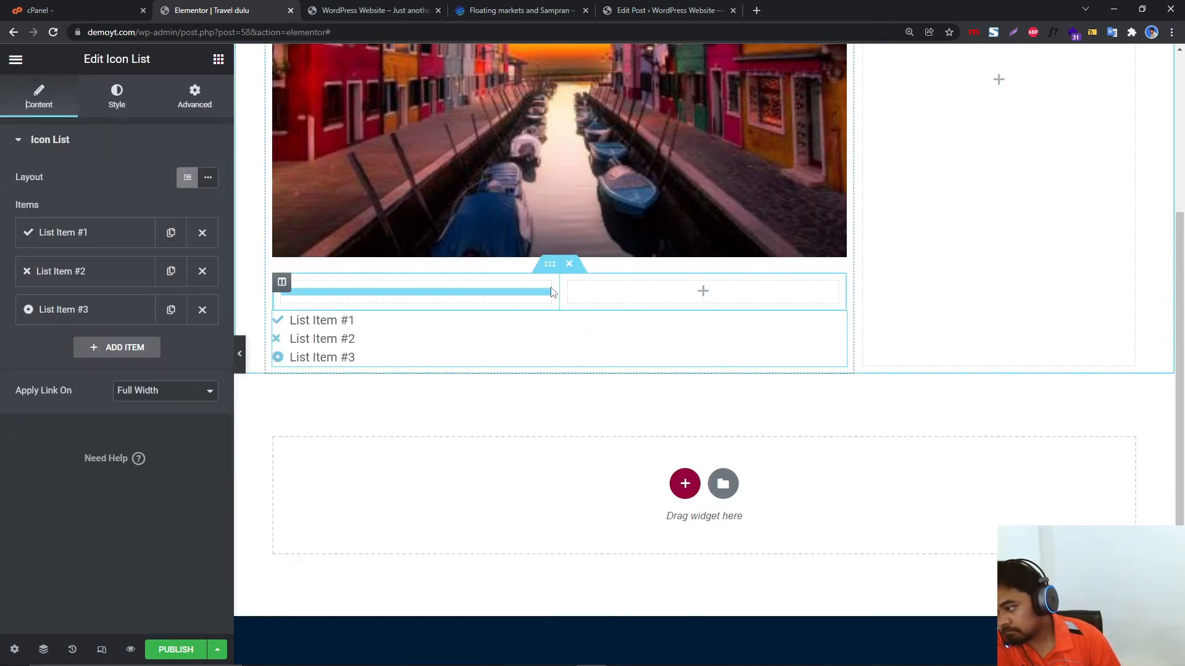
left_click(564, 268)
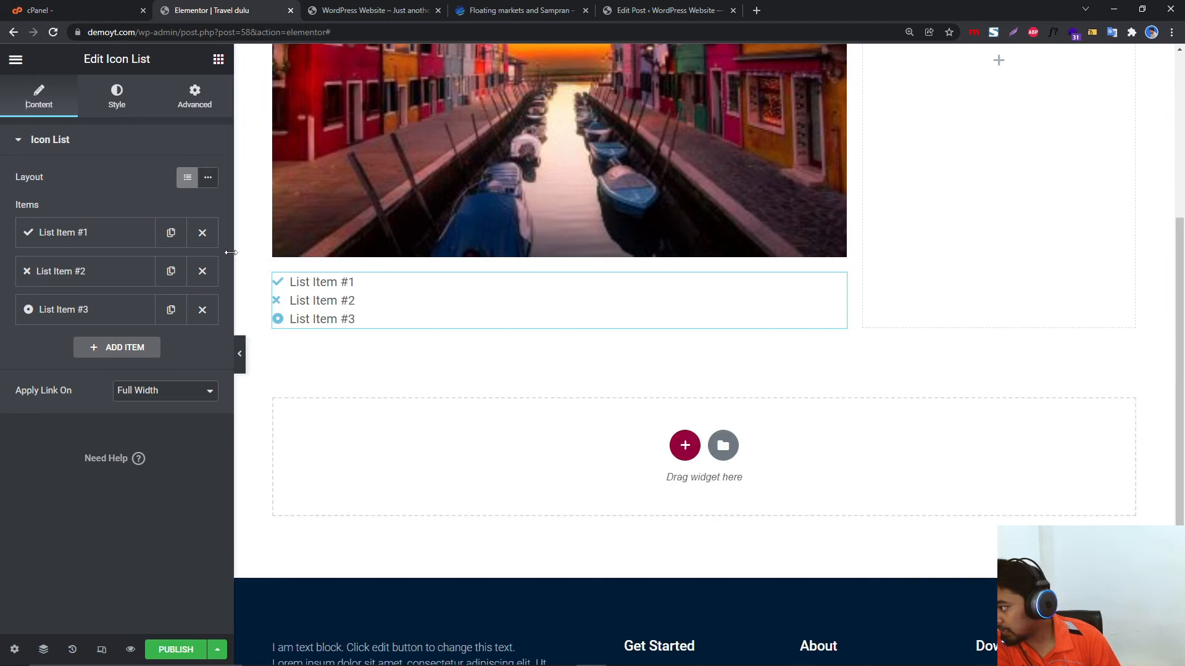
Switch the icon list to the inline layout and centre its items.
left_click(210, 180)
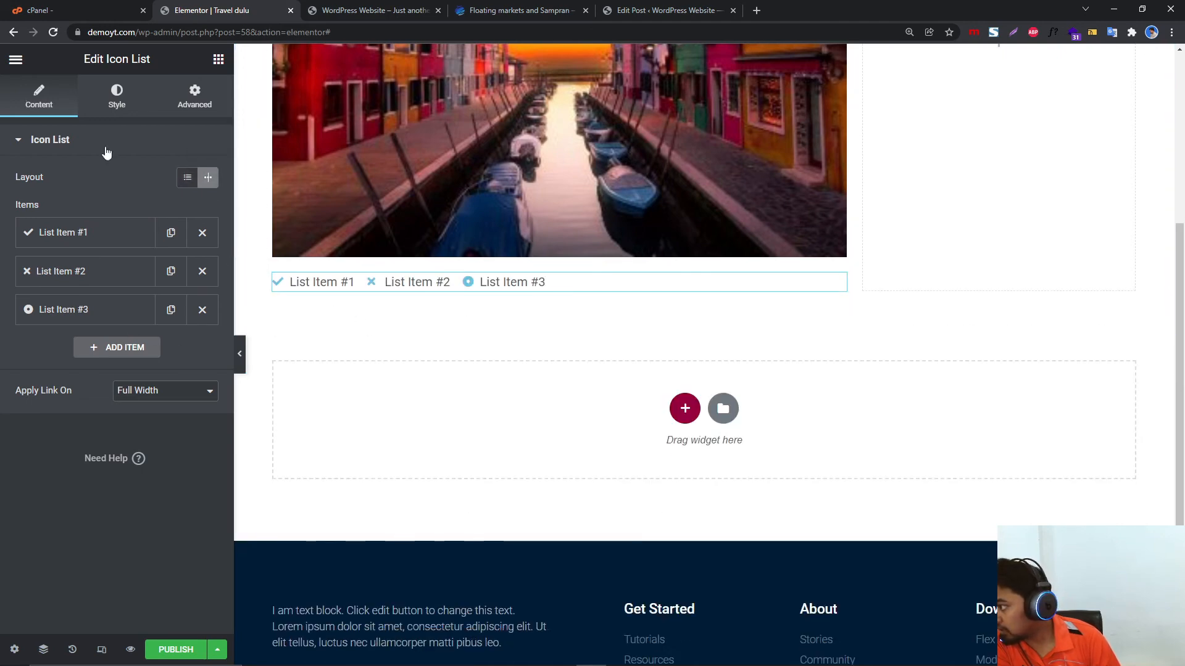
left_click(108, 99)
left_click(187, 227)
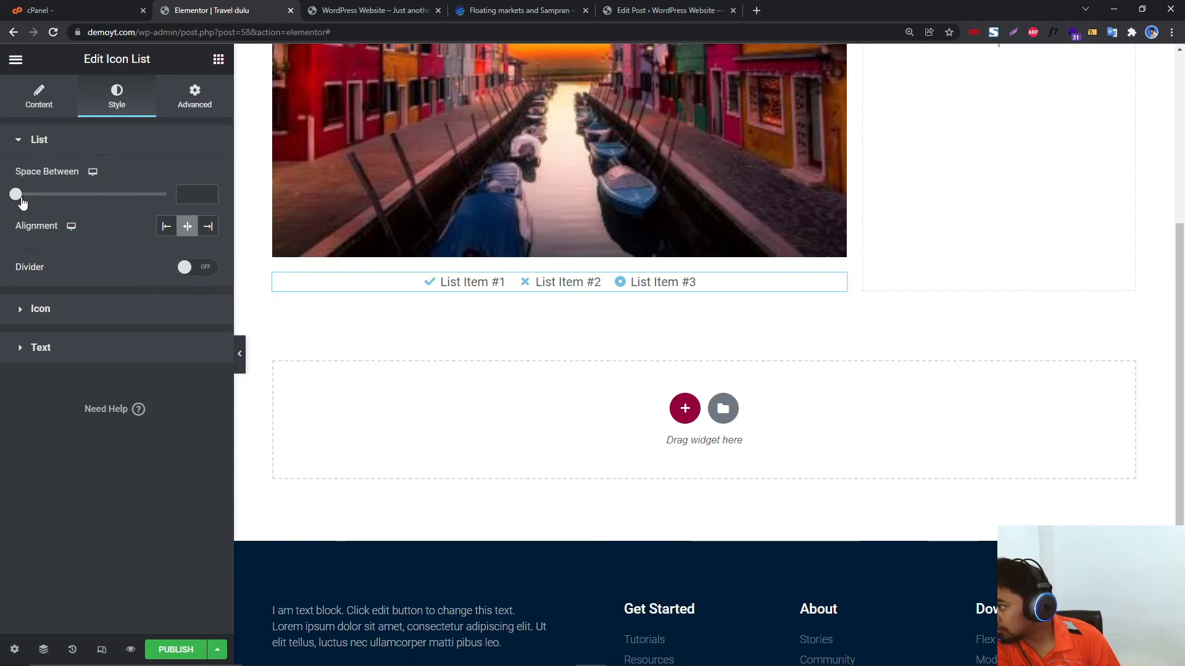
Set the icon list's space between items to 50 and colour its icons with the New Global Color #147DFE.
left_click_drag(16, 195, 185, 230)
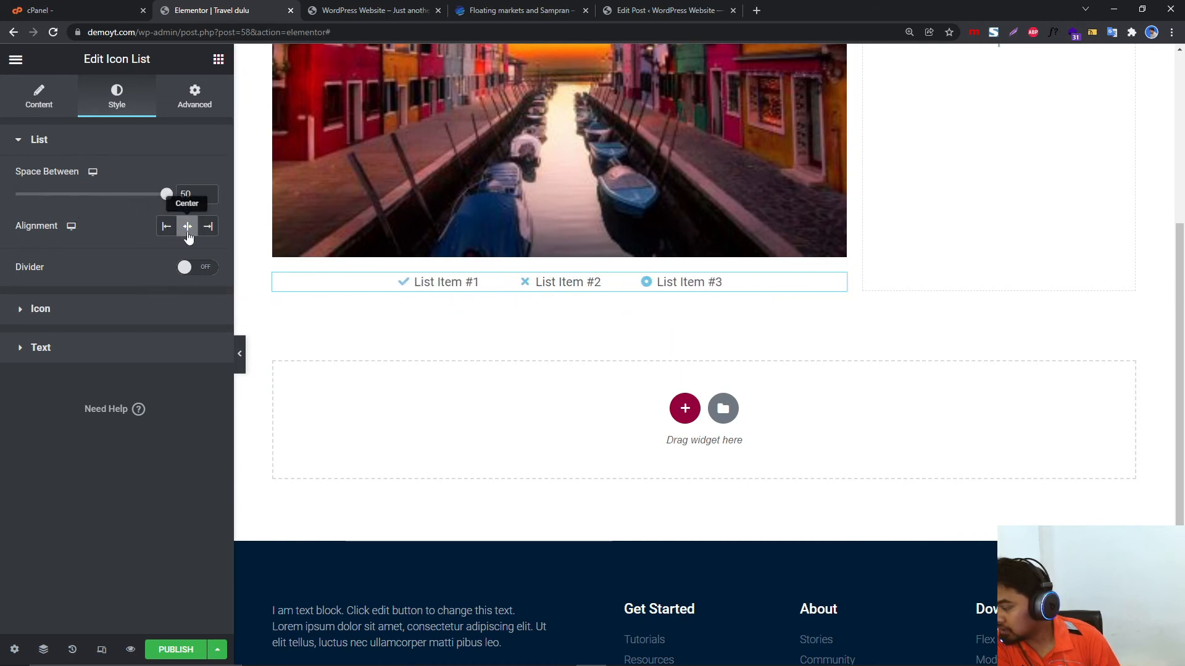
left_click(99, 310)
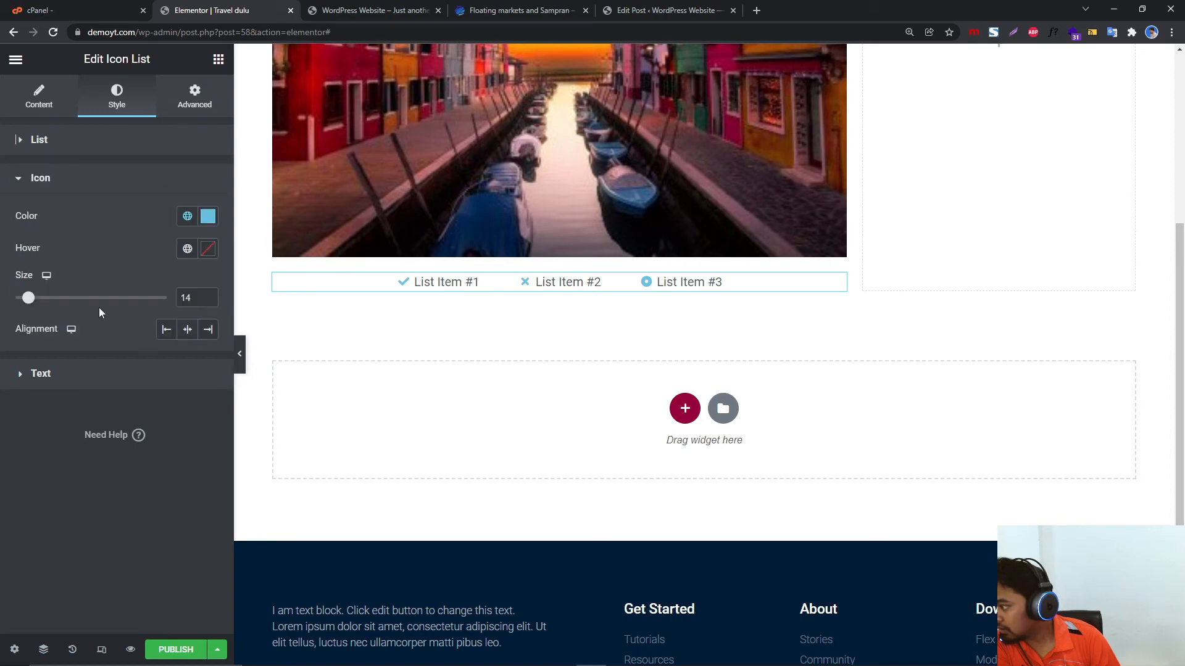
left_click(208, 216)
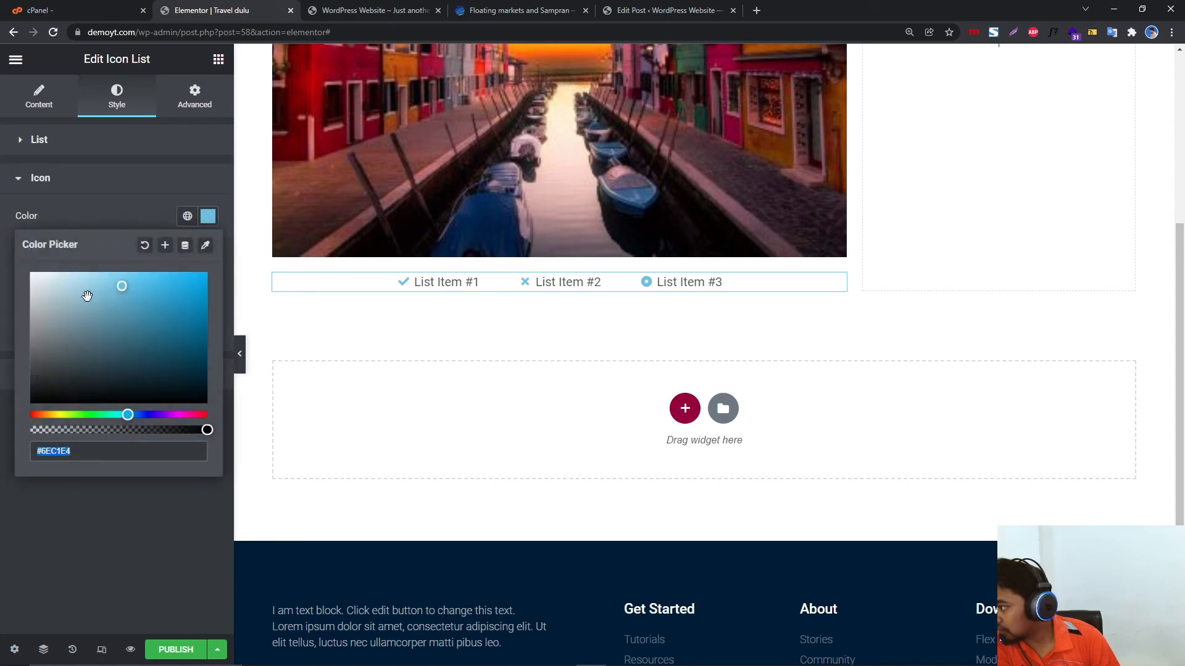
left_click(54, 335)
left_click_drag(55, 336, 94, 301)
left_click(183, 220)
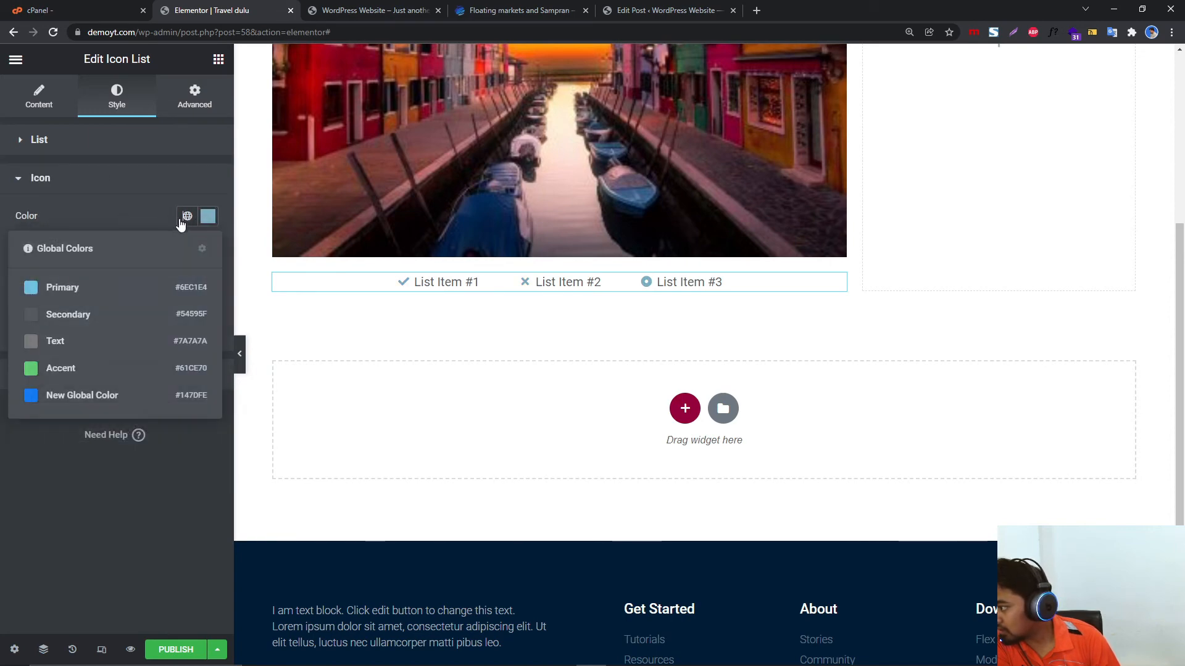
left_click(96, 393)
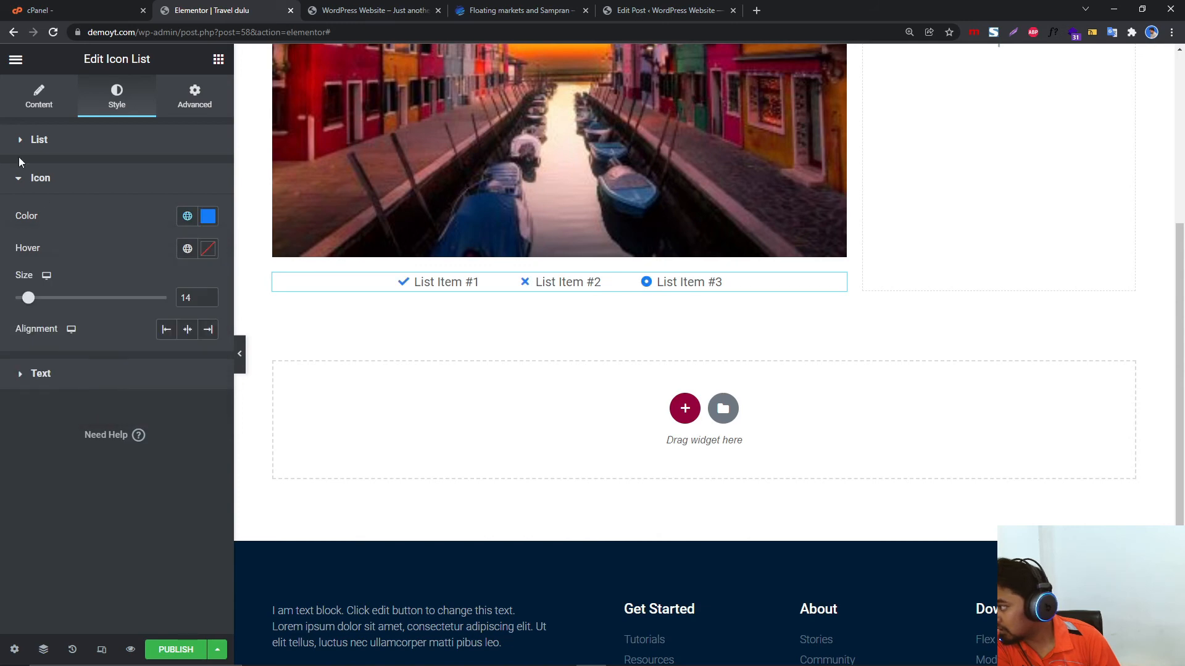
Enlarge the icons in the icon list so they stand out beside their text.
left_click(49, 106)
left_click(124, 116)
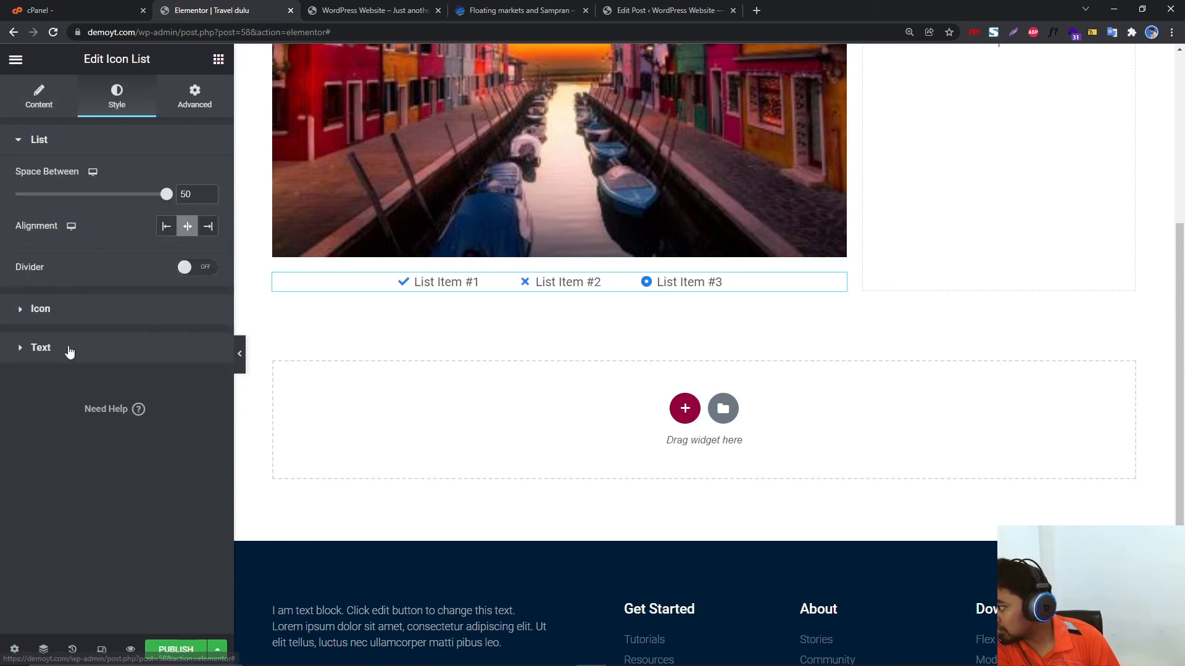
left_click(83, 308)
left_click_drag(28, 298, 52, 307)
Search the icon library for "mon" and replace the first list item's check icon with Money bill alt.
left_click(40, 99)
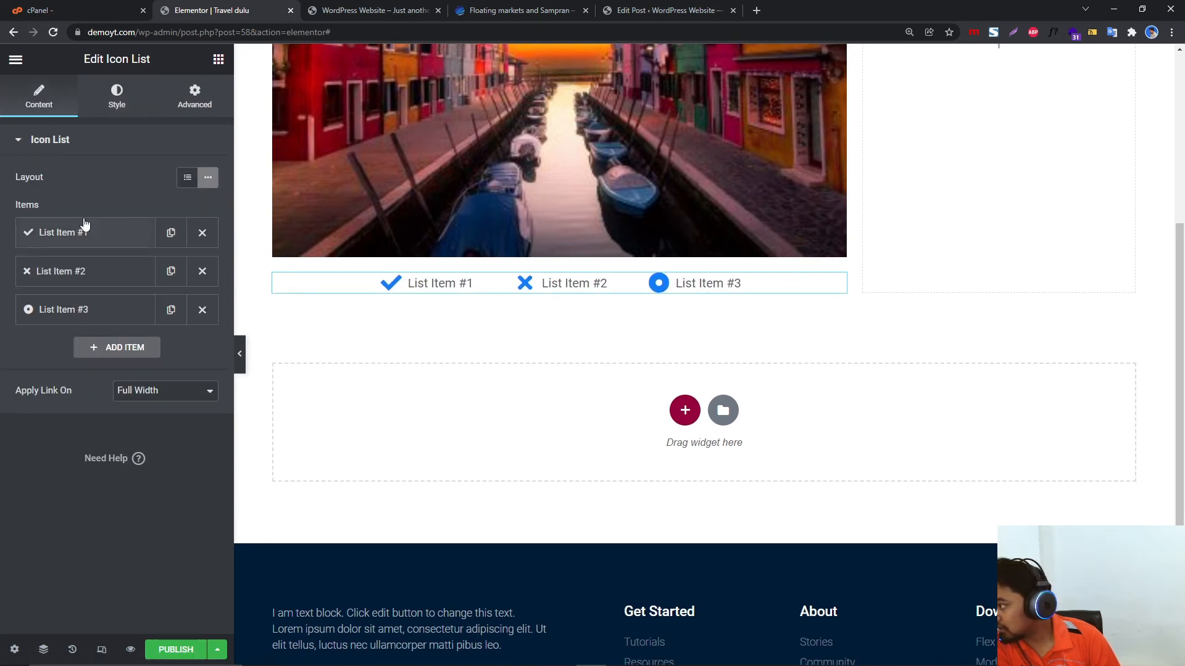
left_click(87, 245)
left_click(92, 389)
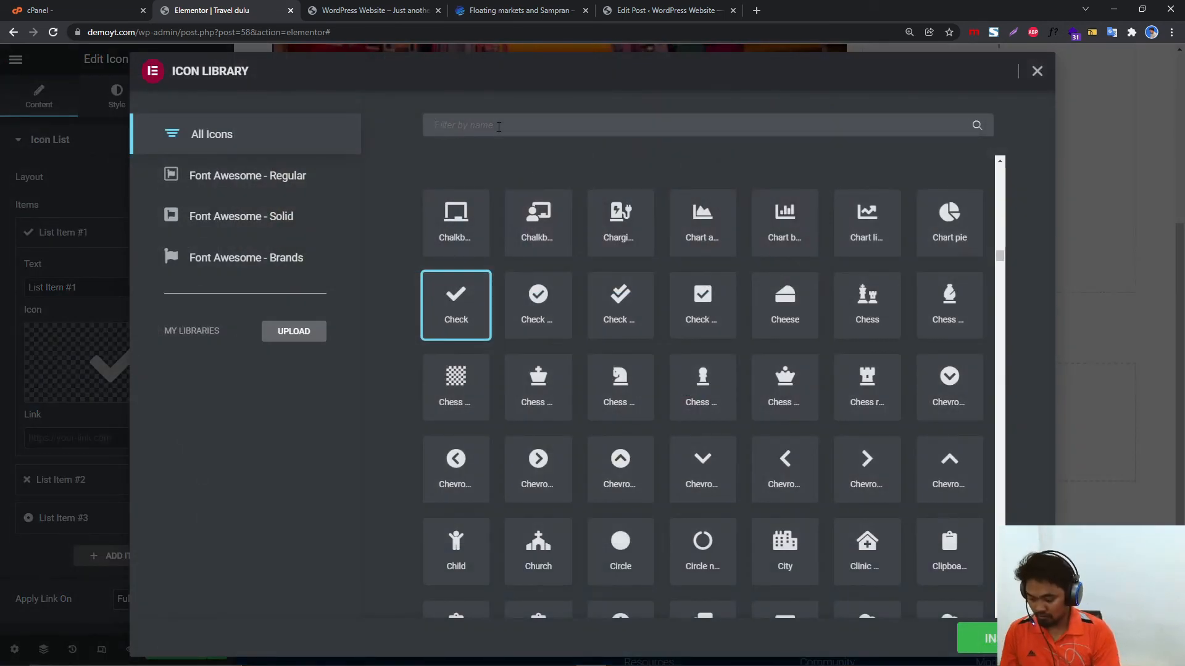
type("man")
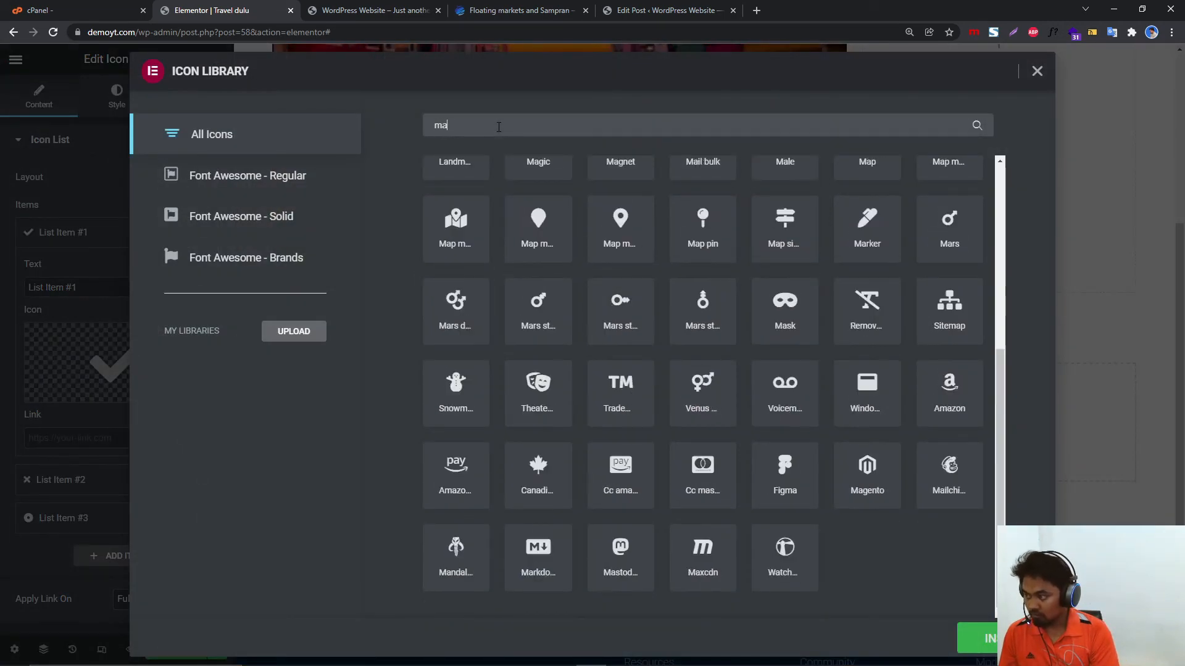
key("BackSpace")
key("BackSpace")
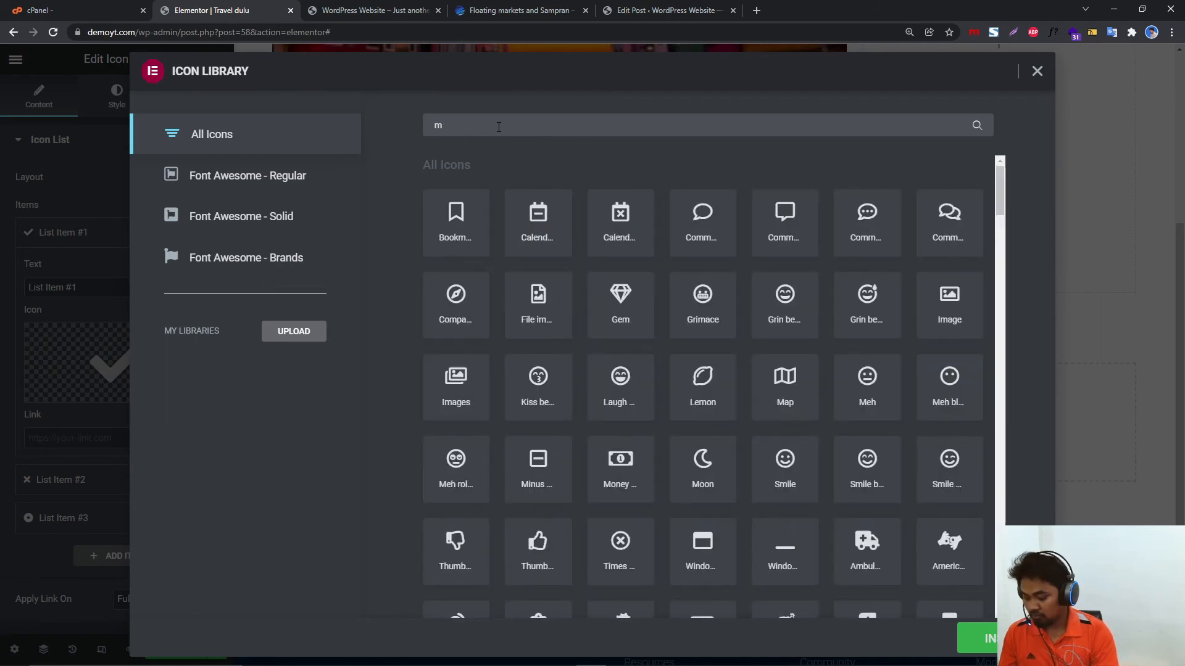
type("on")
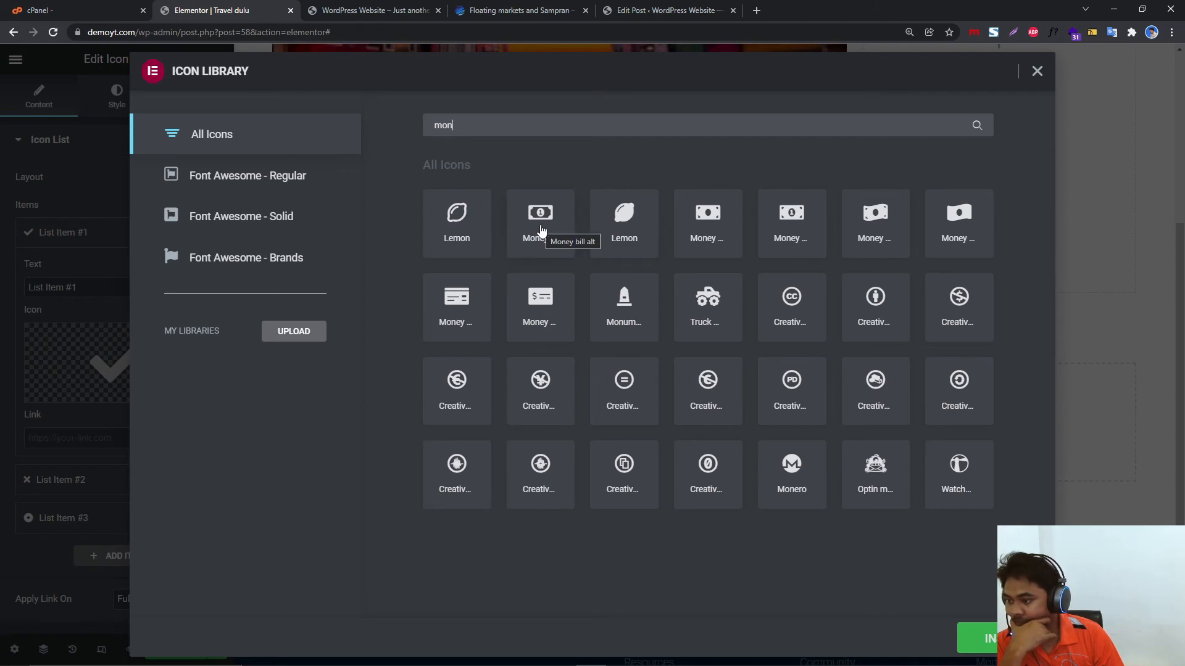
left_click(554, 232)
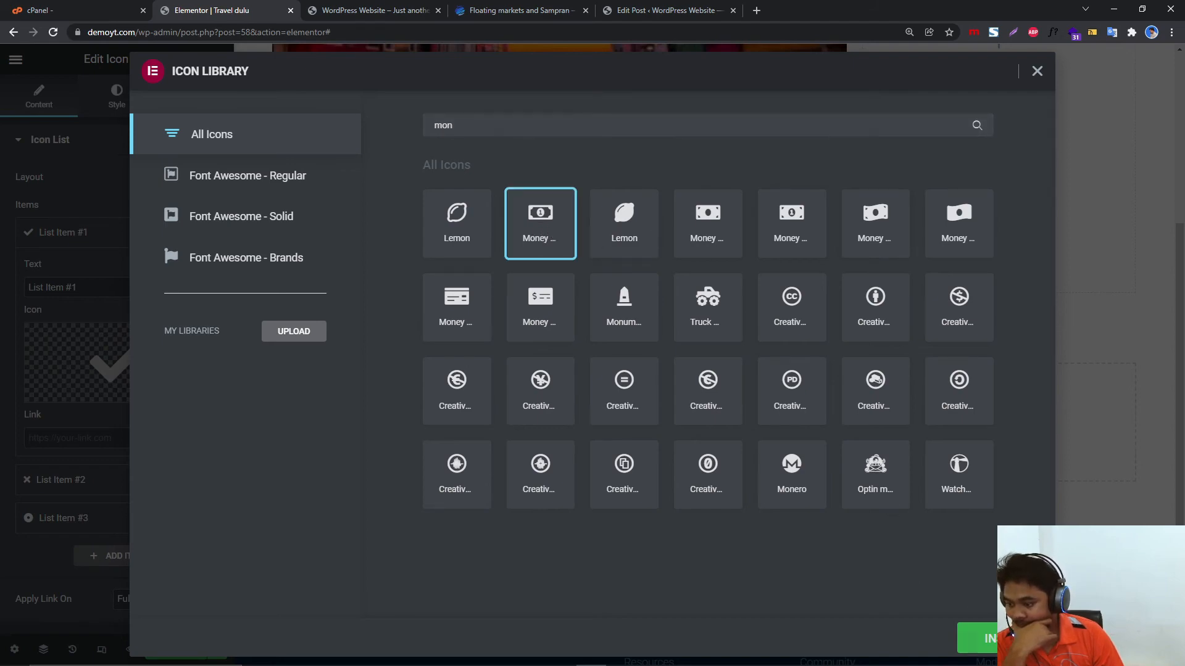
left_click(973, 638)
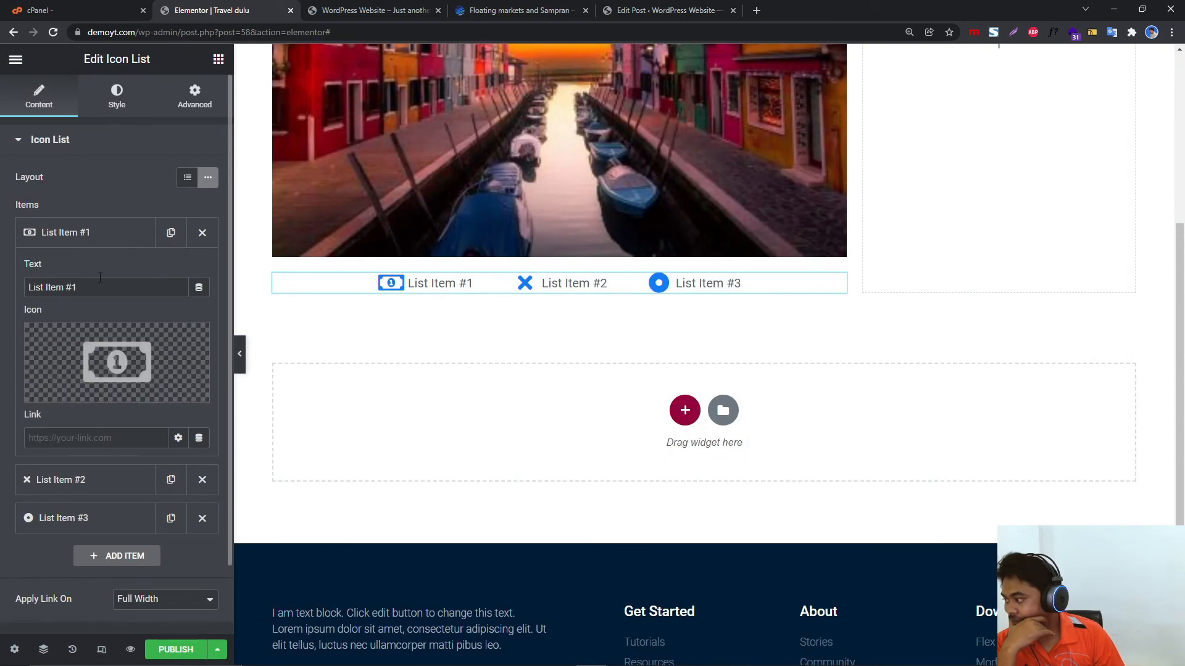
left_click(91, 241)
Check the reference pages, search the icon library for "map", and give the second list item the map marker icon with a hollow centre.
left_click(84, 277)
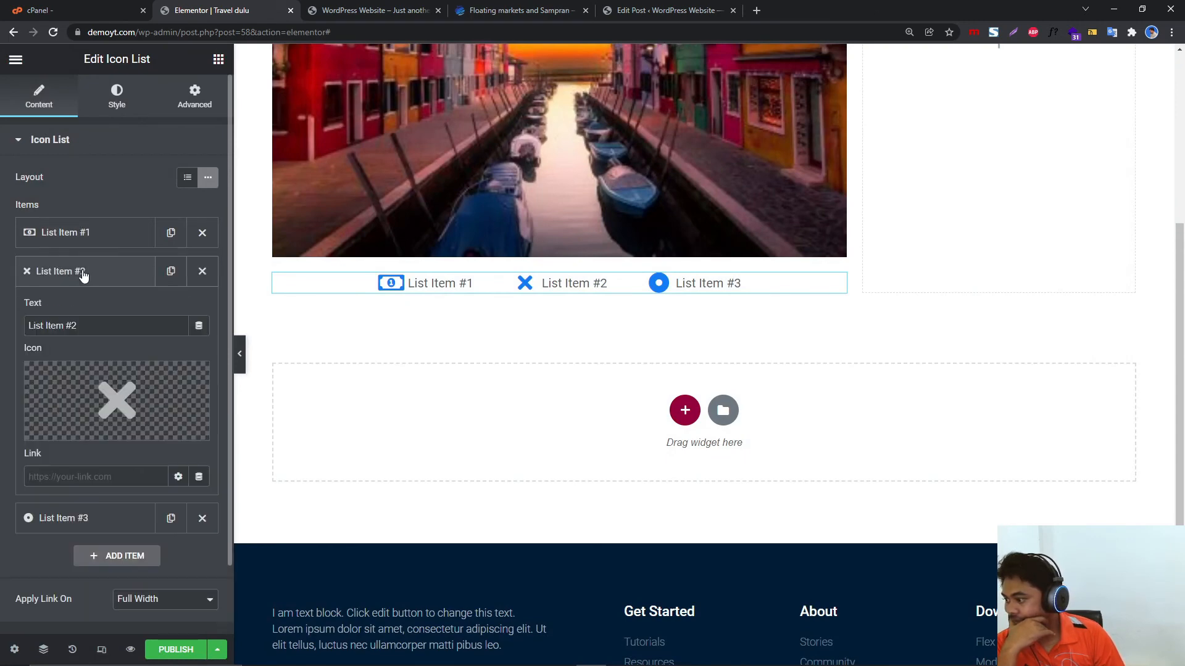
left_click(549, 11)
left_click(386, 10)
scroll(587, 309, "down", 10)
left_click(211, 10)
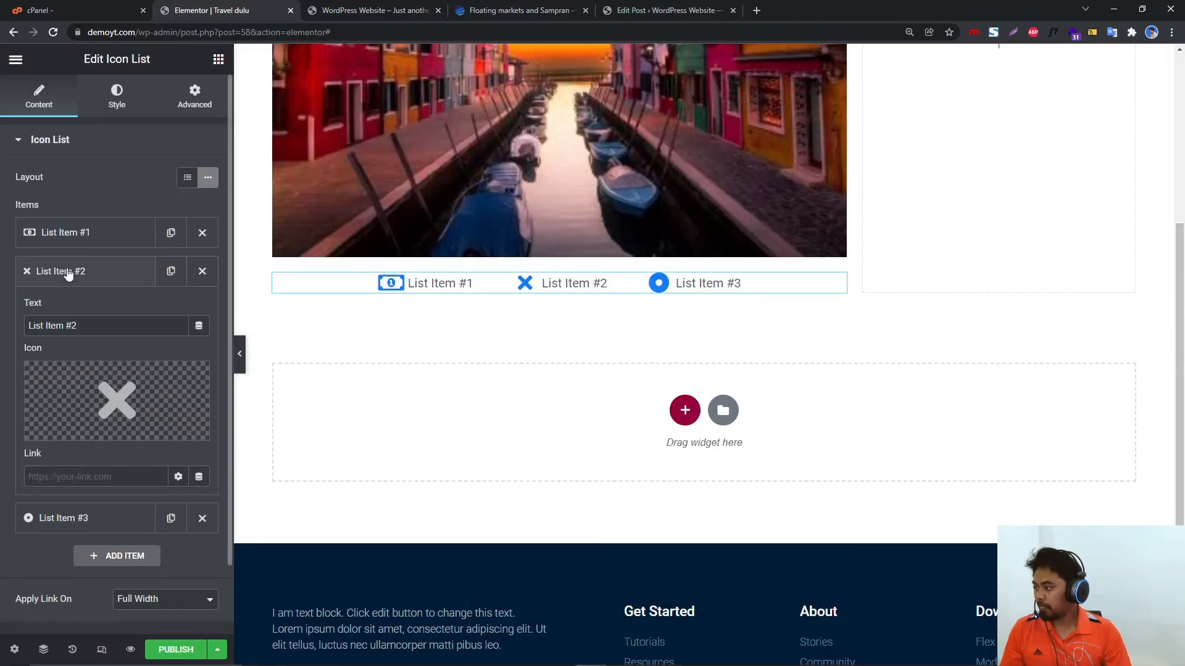
left_click(95, 387)
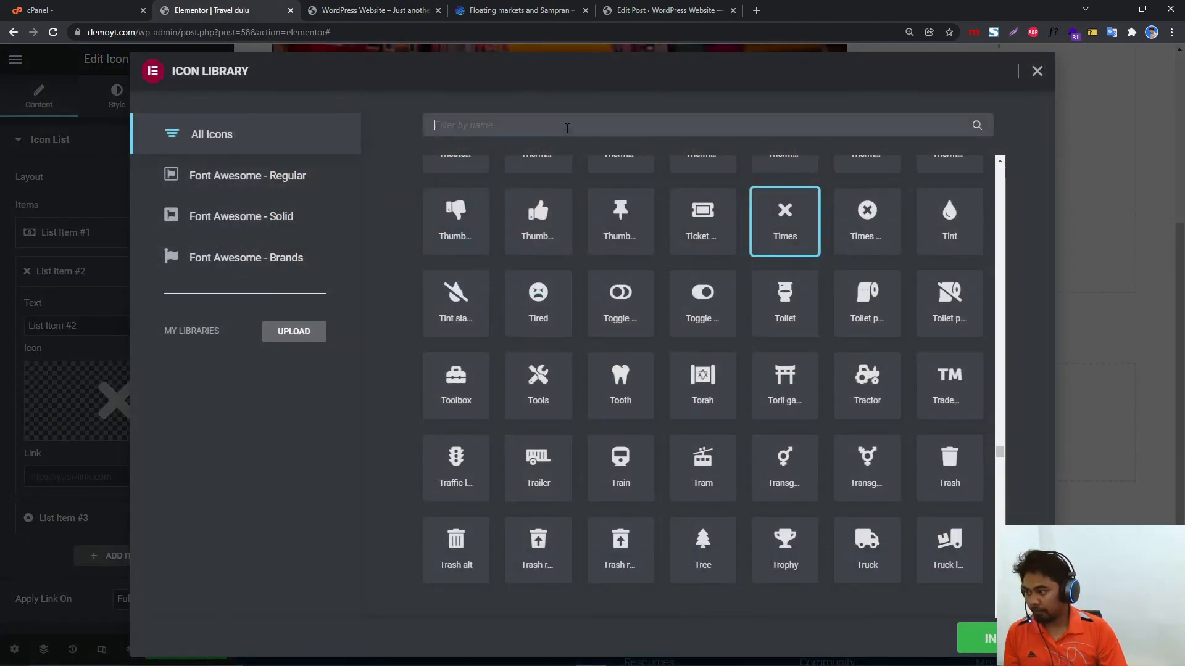
type("map")
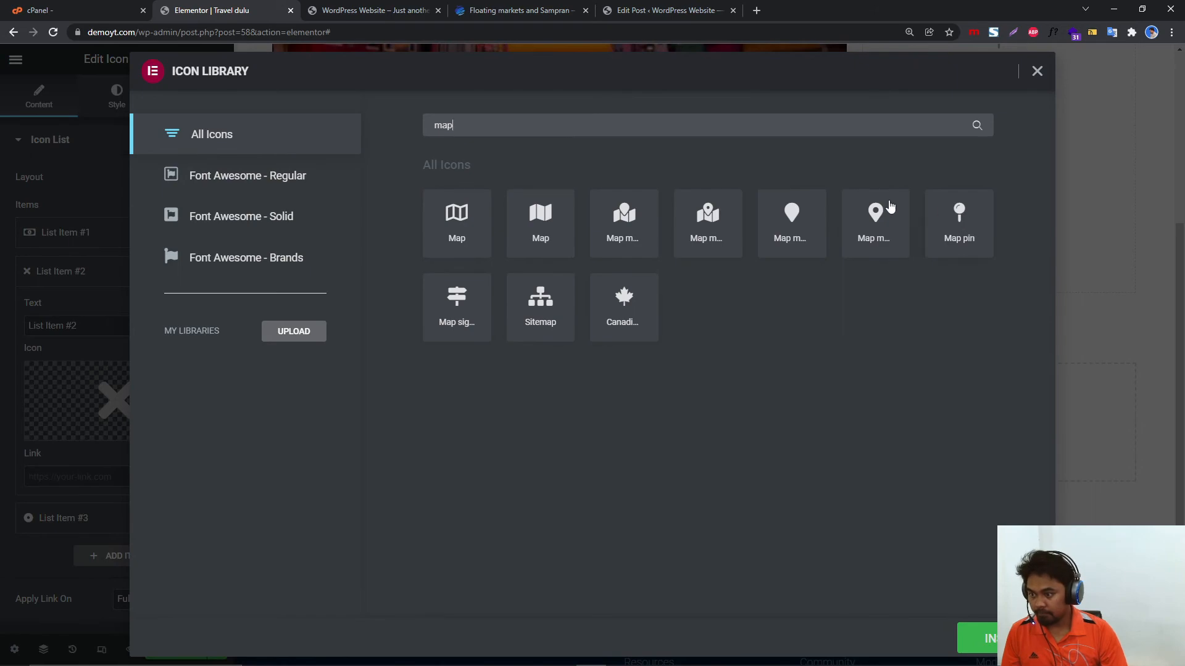
left_click(876, 217)
left_click(972, 638)
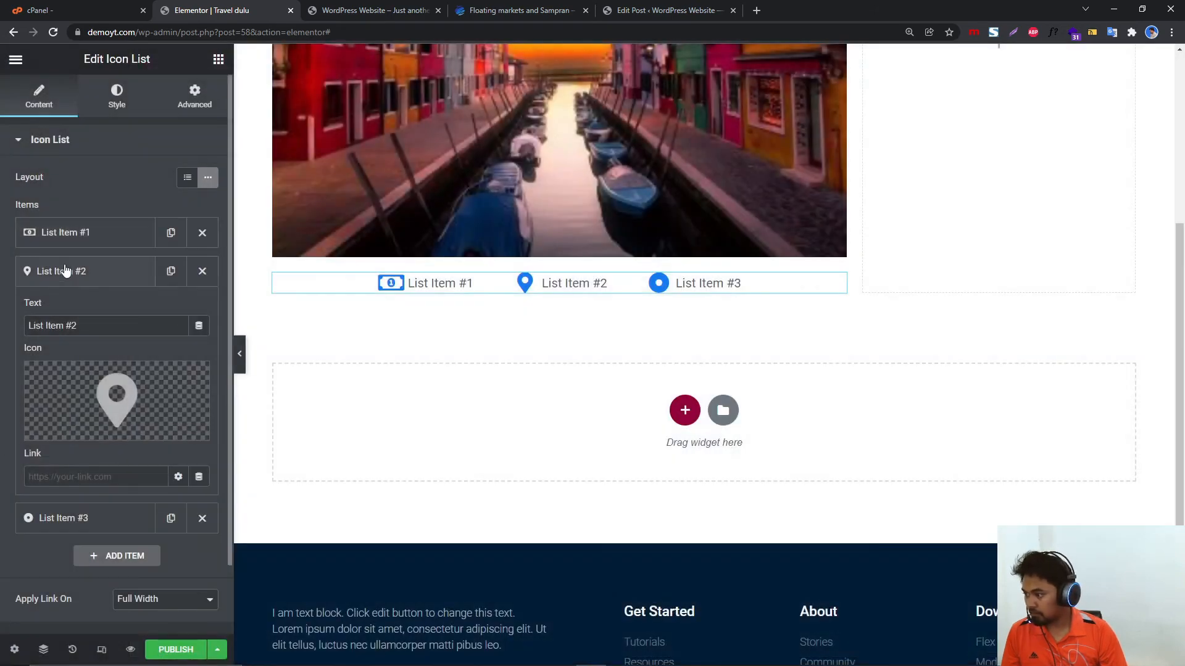
left_click(66, 270)
Replace the third list item's dot icon with the external link icon showing an arrow leaving a box.
left_click(74, 311)
left_click(90, 402)
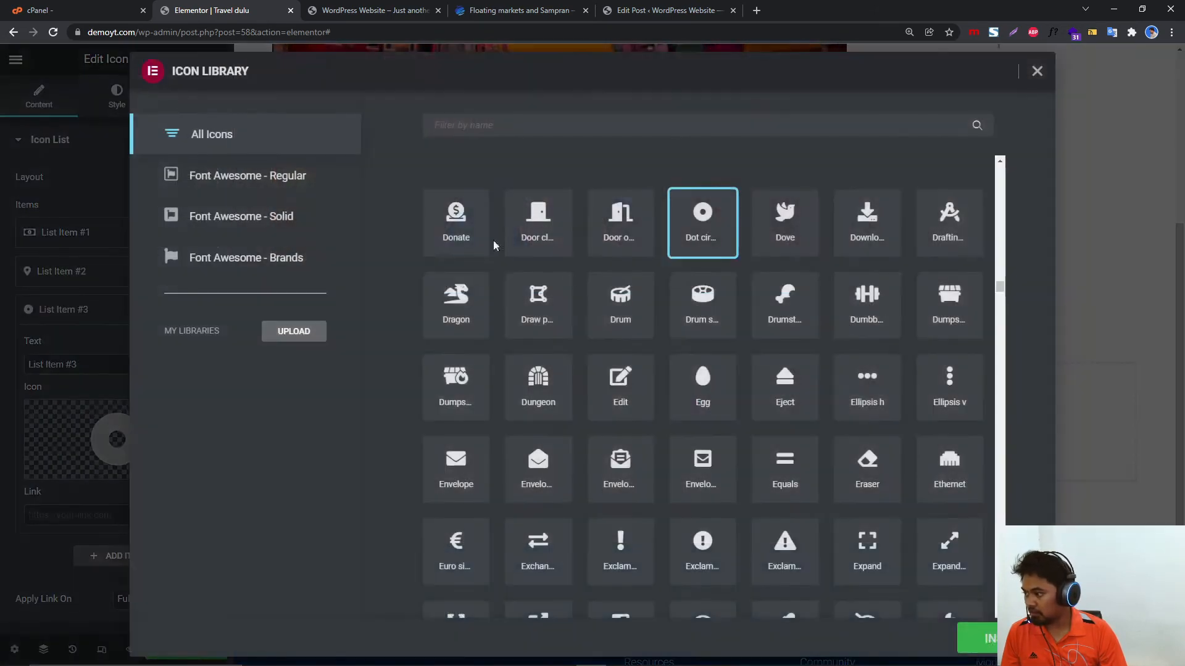
scroll(682, 389, "down", 2)
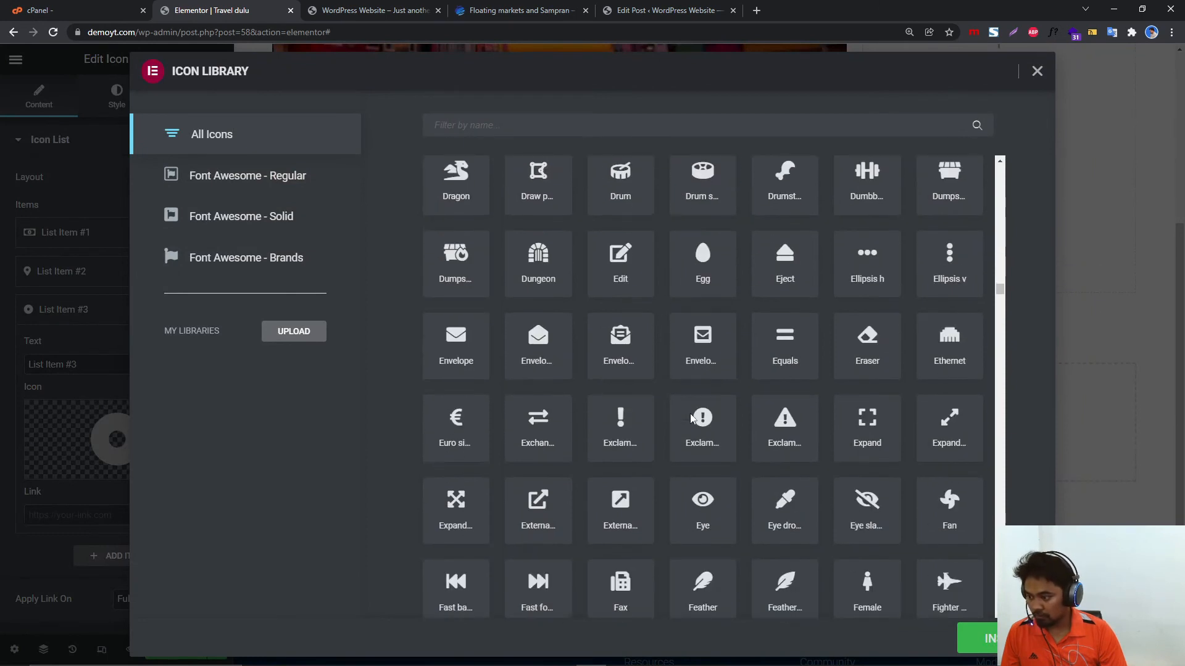
scroll(712, 393, "down", 3)
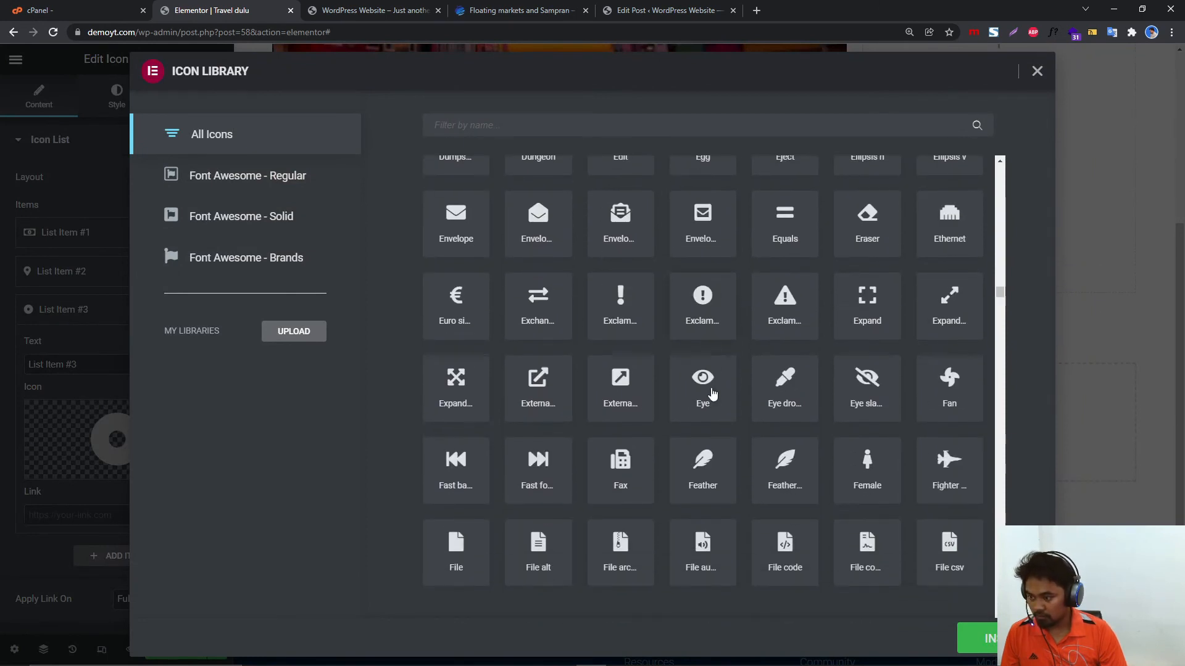
left_click(557, 331)
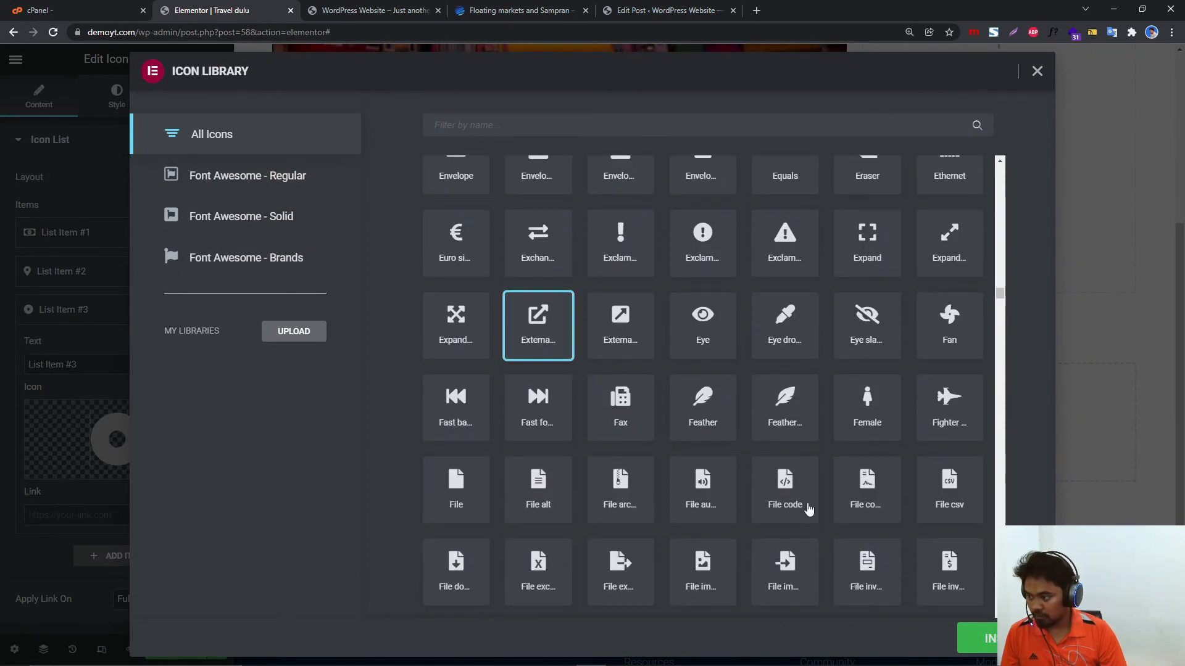
left_click(974, 639)
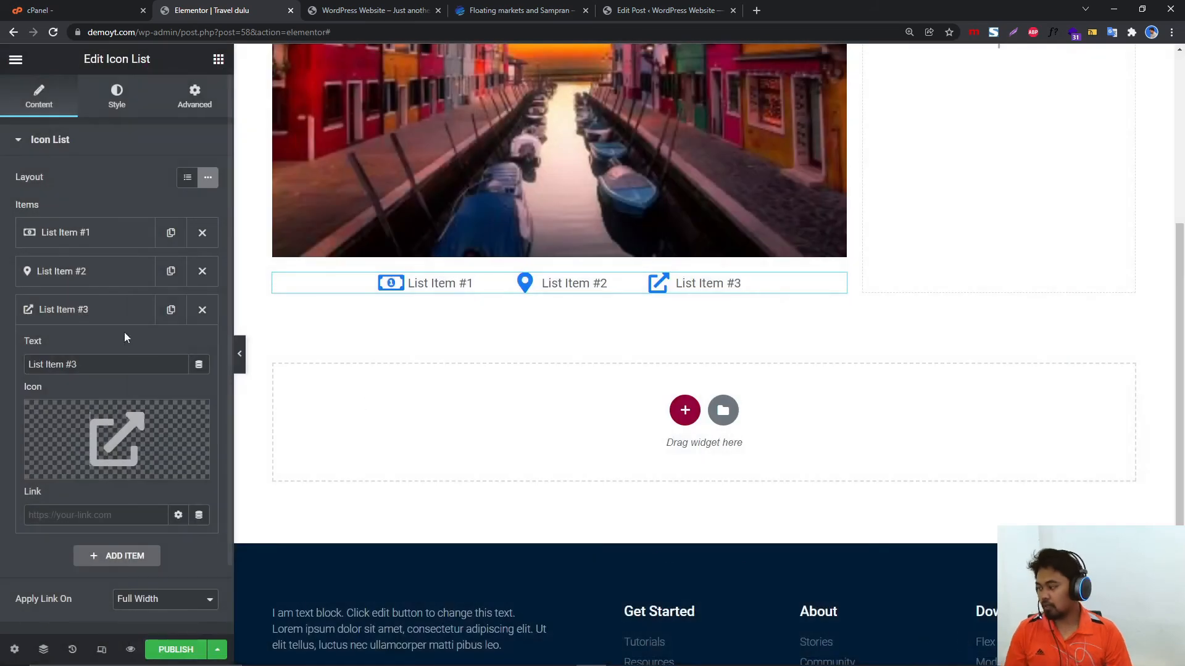
Link the first list item's text dynamically to the ACF field "hrga".
left_click(93, 232)
left_click(198, 287)
scroll(95, 423, "down", 8)
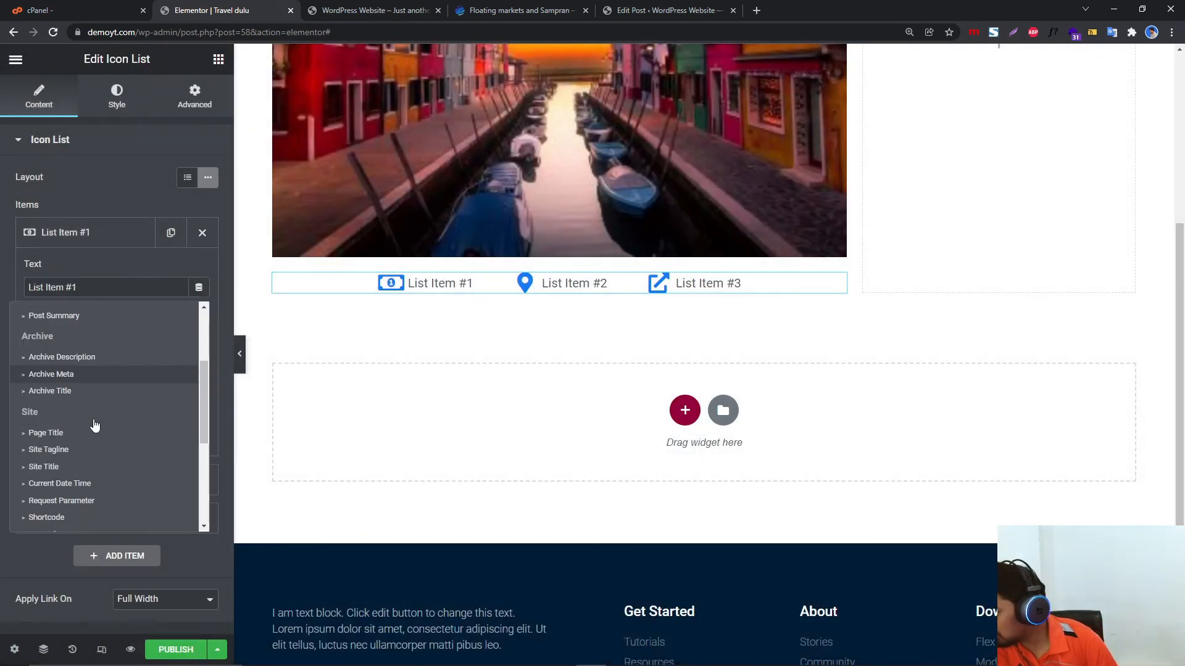
left_click(69, 519)
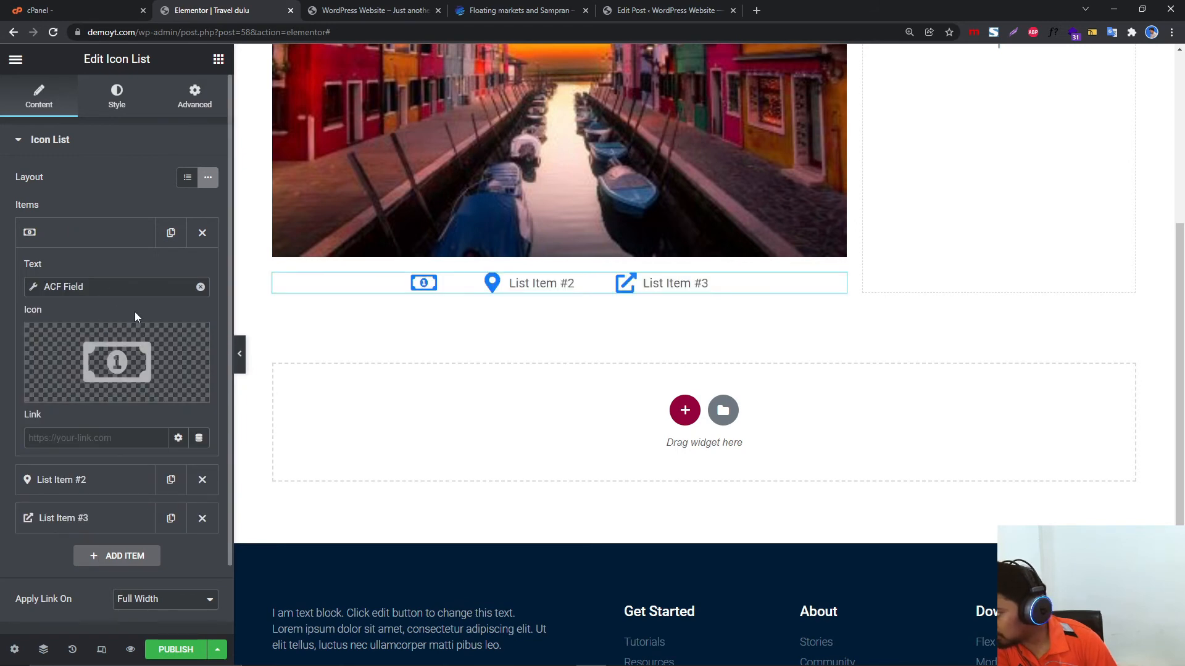
left_click(165, 358)
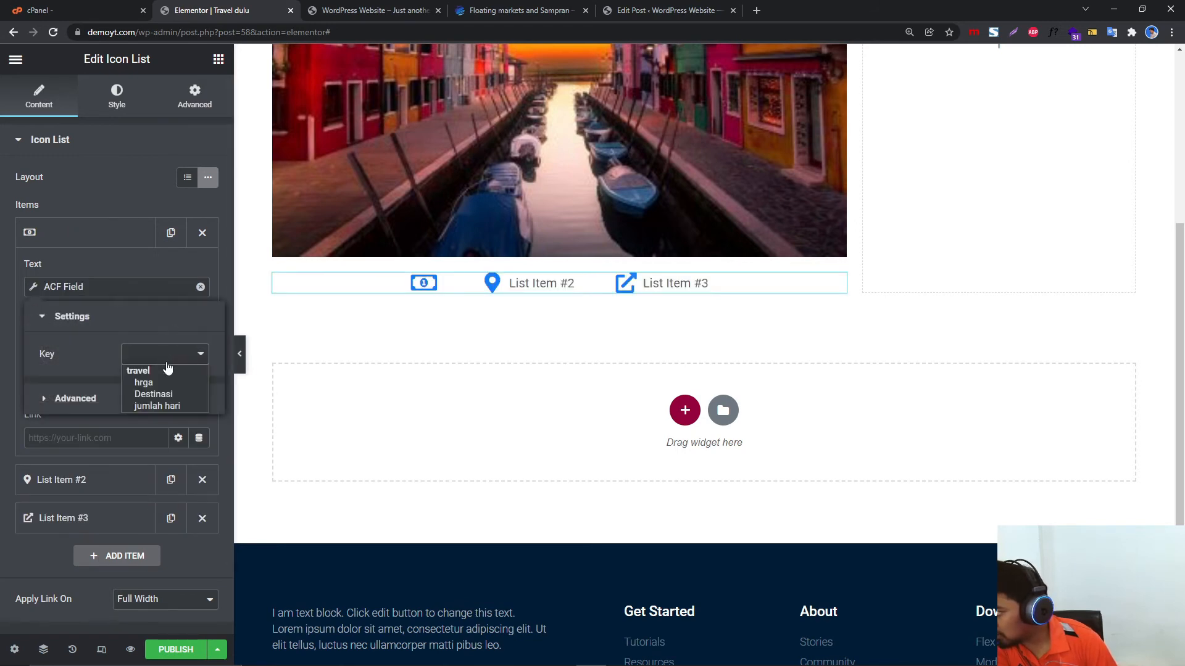
left_click(162, 381)
left_click(86, 248)
left_click(86, 241)
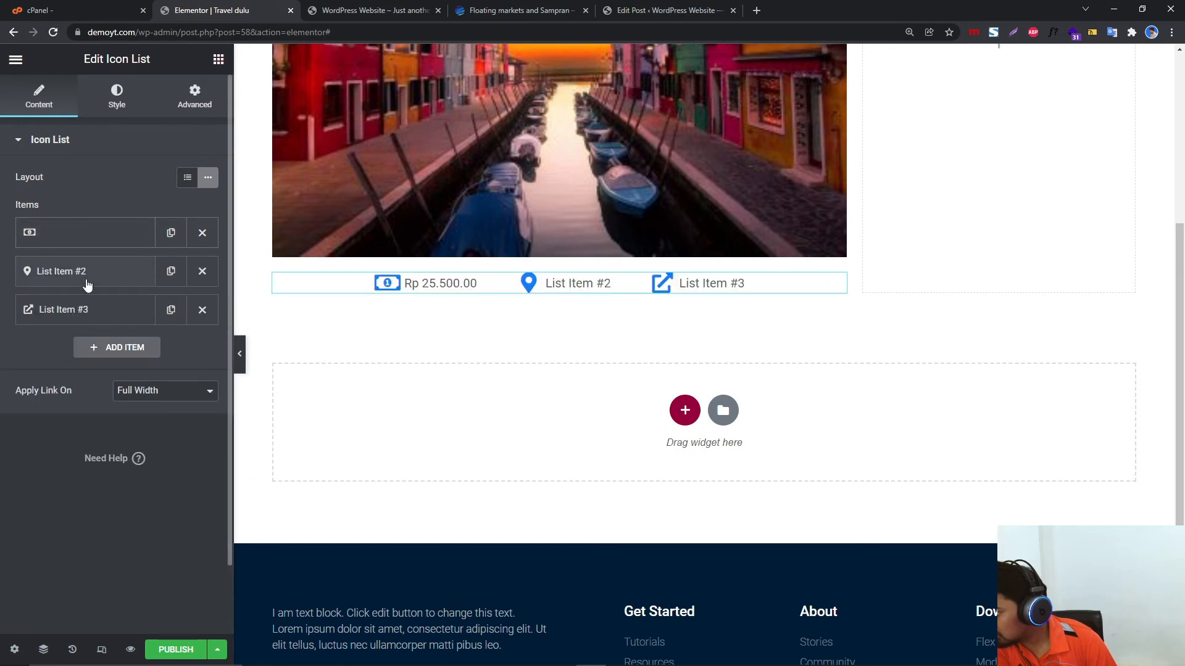
Link the second list item's text dynamically to the ACF field "Destinasi".
left_click(93, 271)
left_click(198, 325)
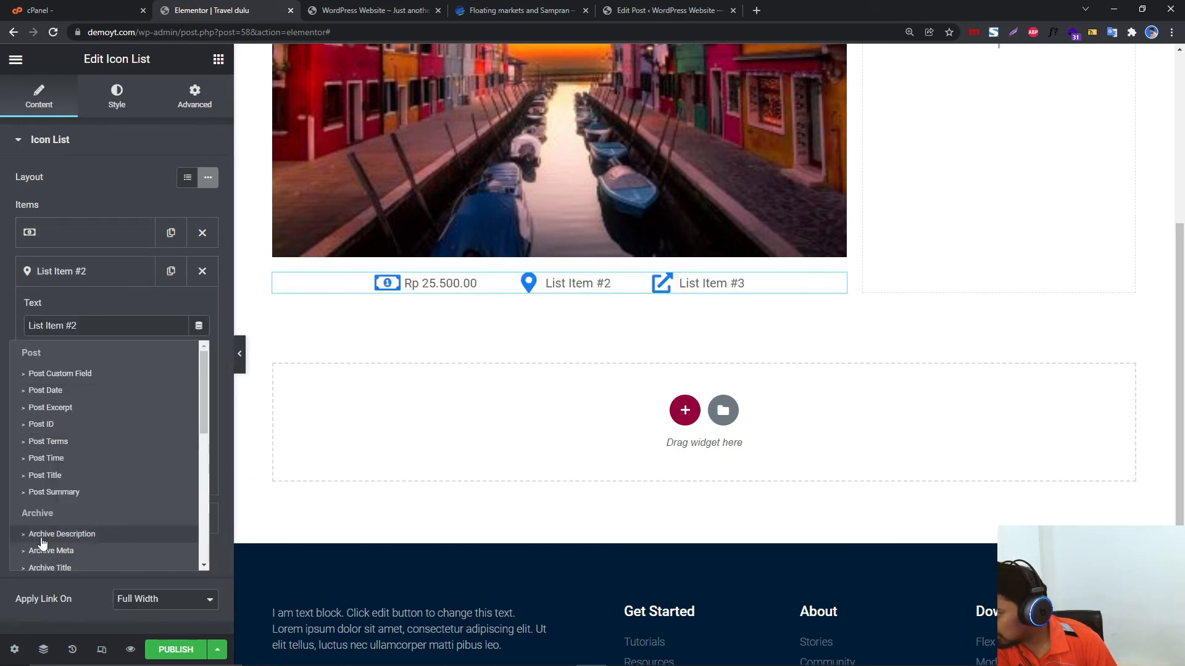
scroll(66, 538, "down", 5)
scroll(69, 552, "down", 3)
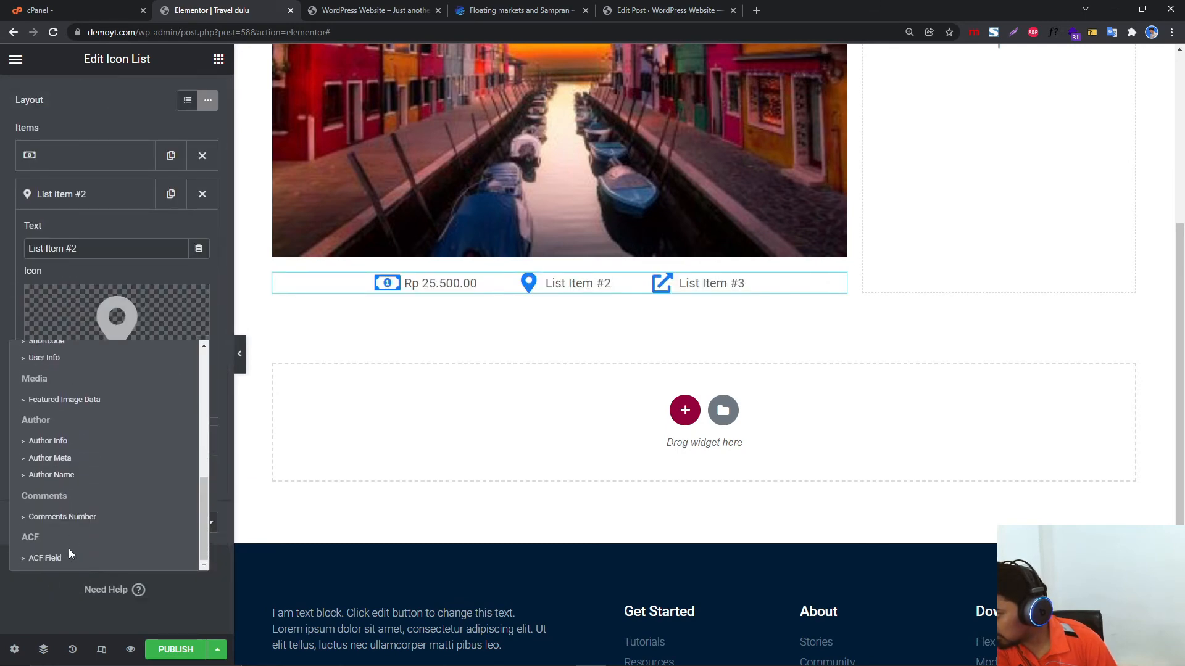
left_click(69, 558)
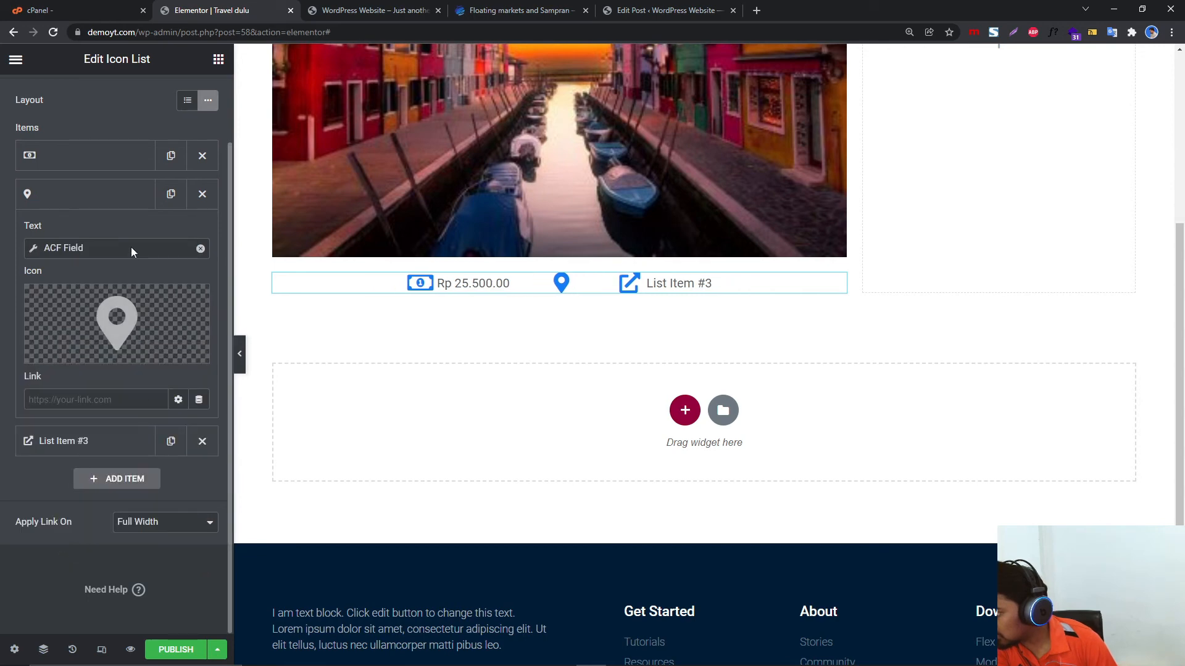
left_click(113, 249)
left_click(172, 315)
left_click(173, 352)
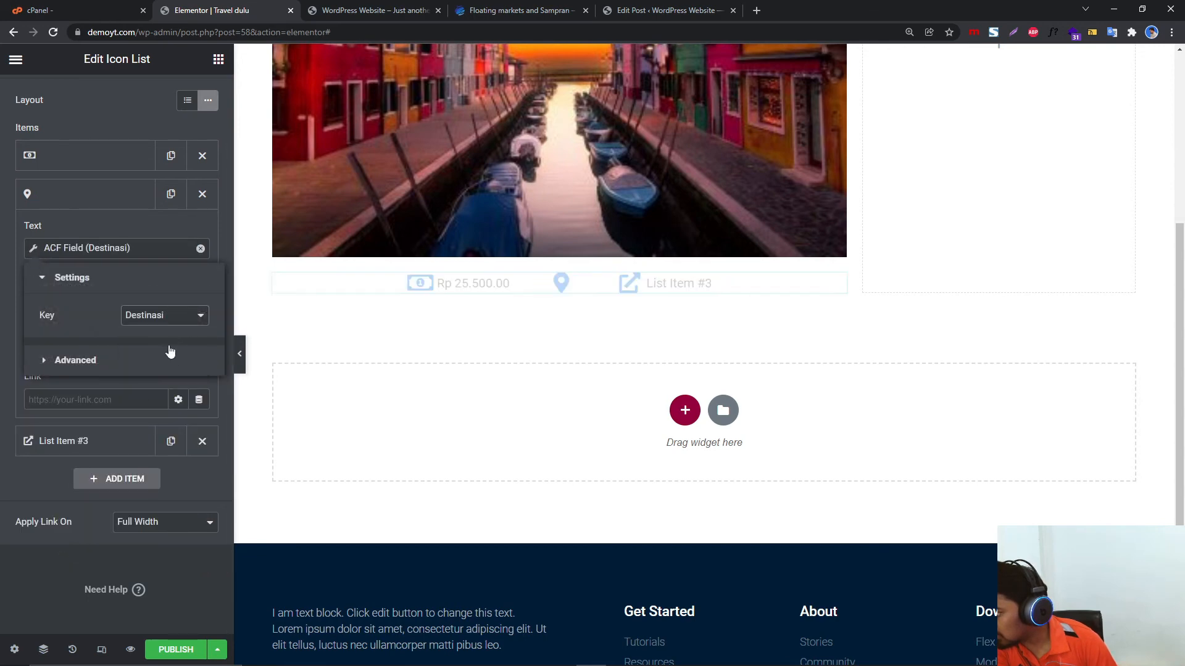
left_click(67, 203)
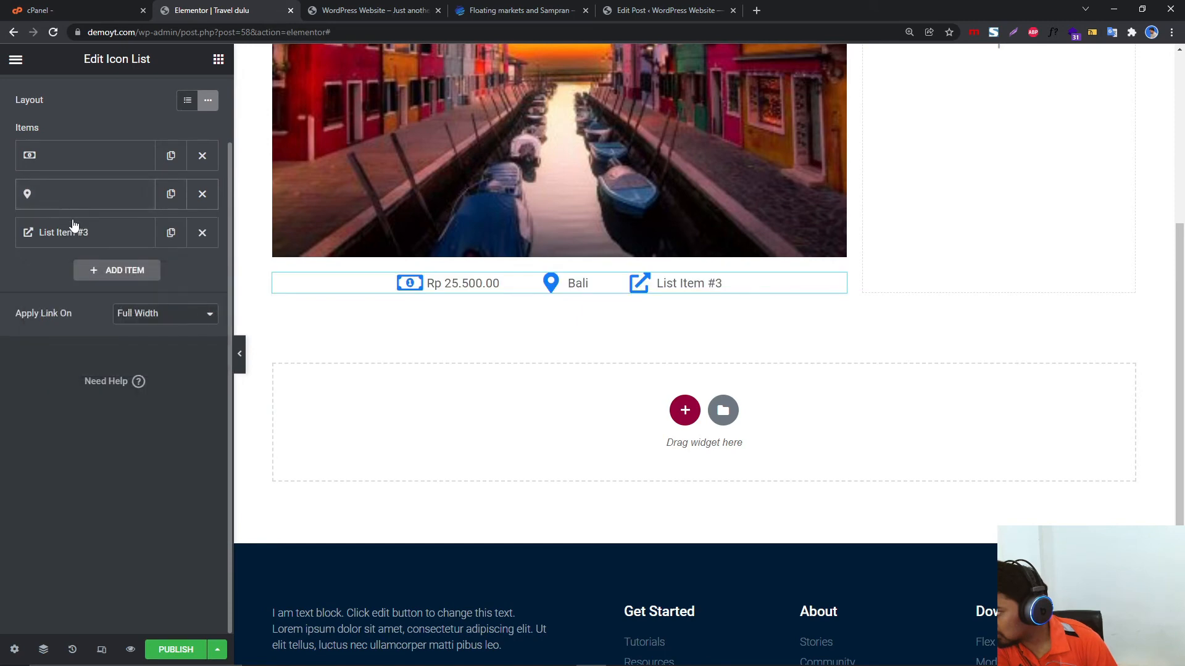
Link the third list item's text dynamically to the ACF field "jumlah hari".
left_click(111, 237)
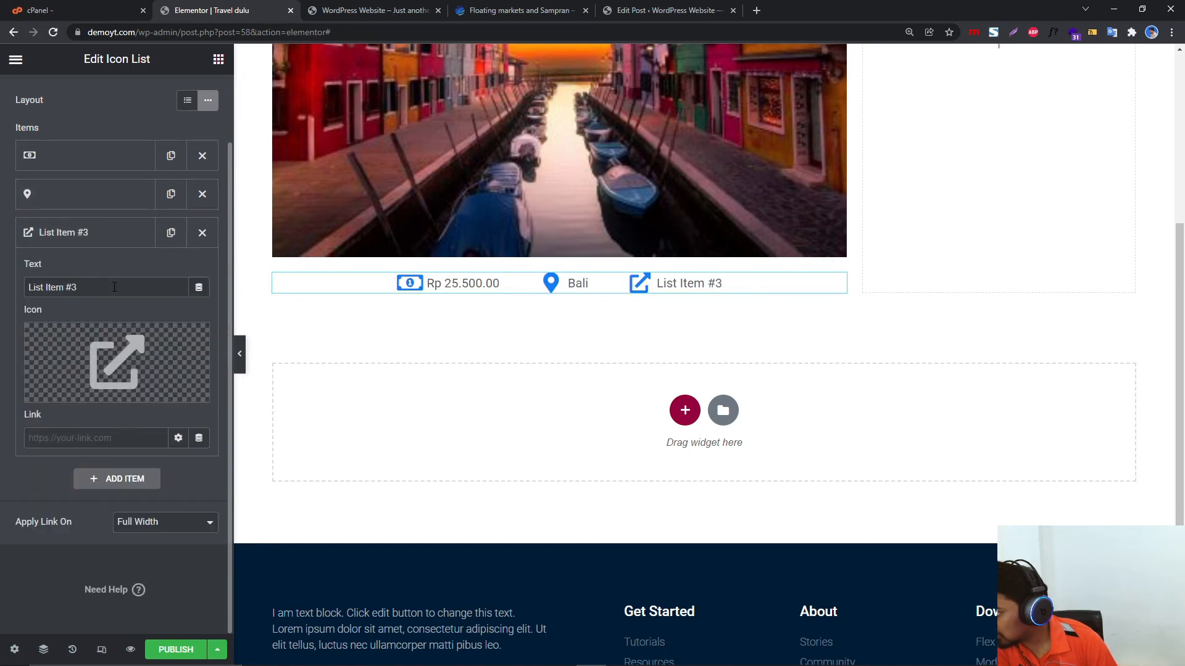
left_click(199, 288)
scroll(102, 500, "down", 2)
scroll(101, 521, "down", 1)
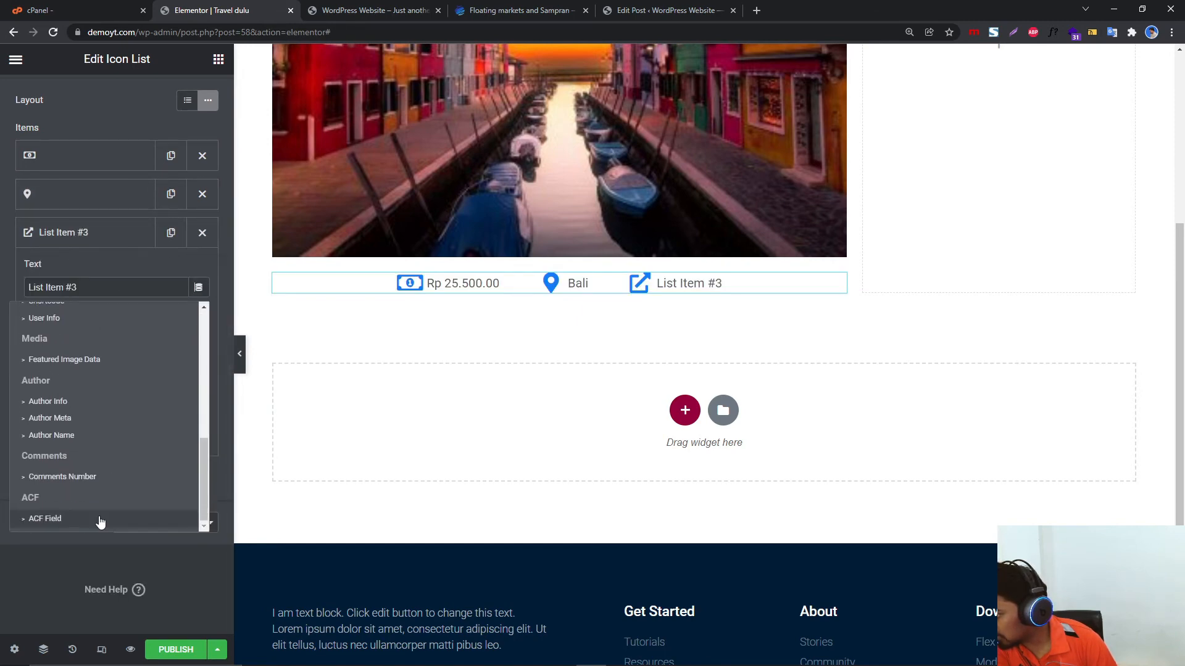
left_click(93, 517)
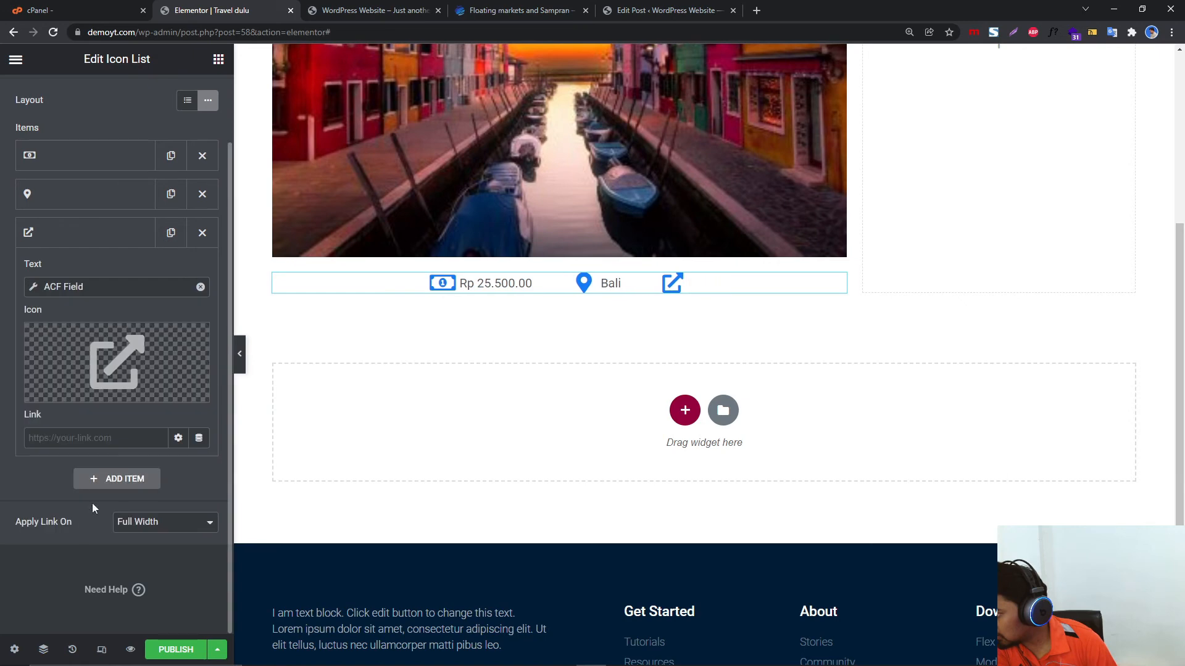
left_click(128, 287)
left_click(165, 353)
left_click(168, 409)
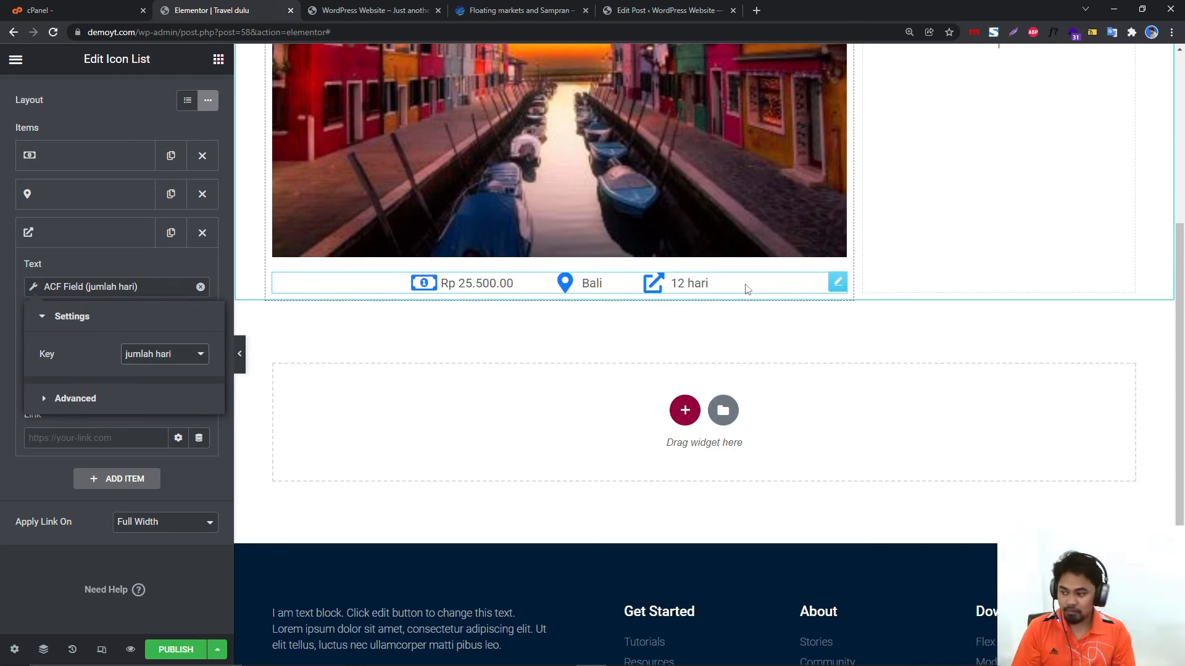
scroll(199, 179, "up", 2)
scroll(1006, 288, "up", 1)
scroll(1006, 288, "up", 4)
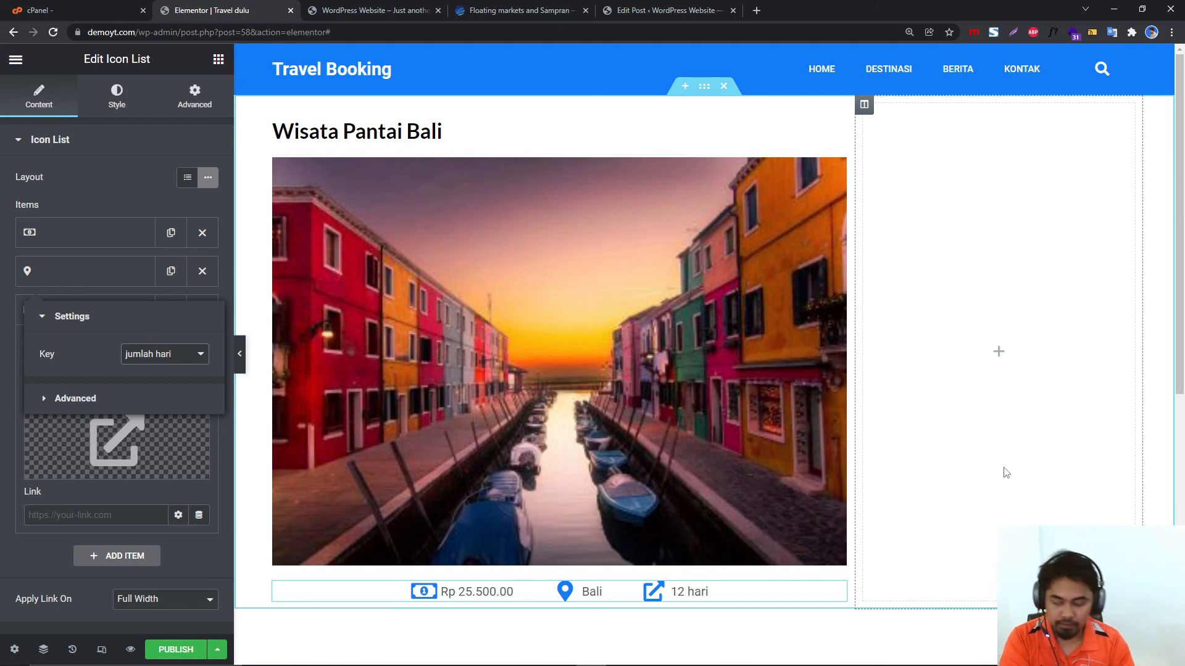
Start a new post from the WordPress dashboard in a separate tab and examine its travel custom fields.
left_click(365, 9)
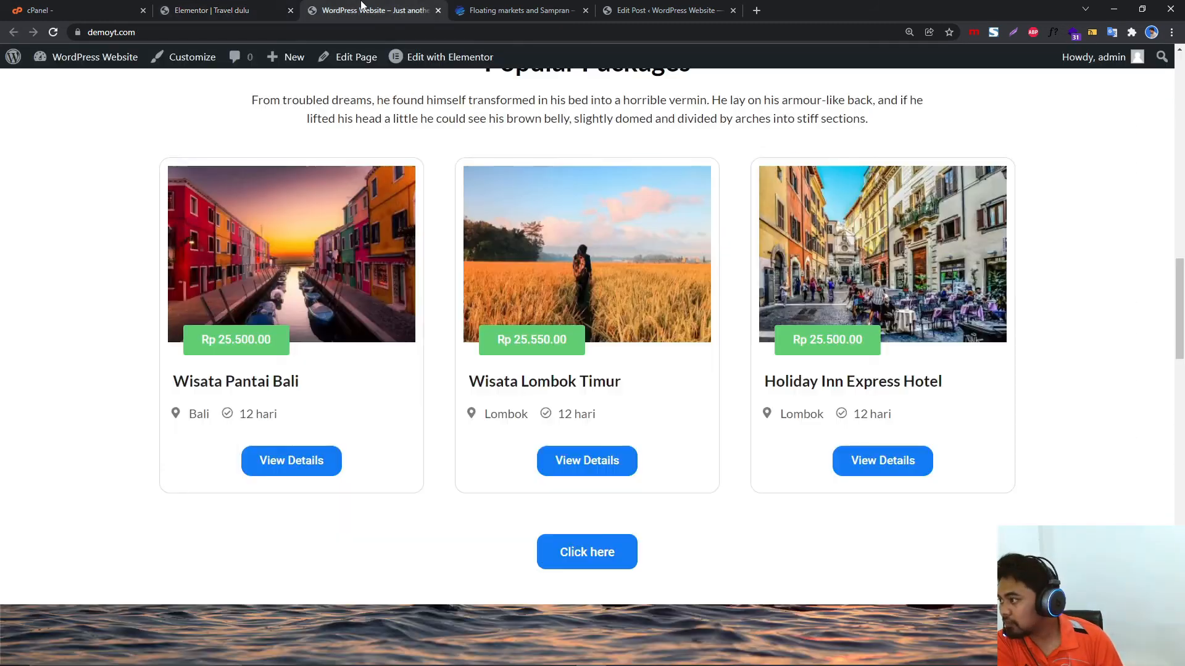
mouse_move(62, 57)
right_click(56, 88)
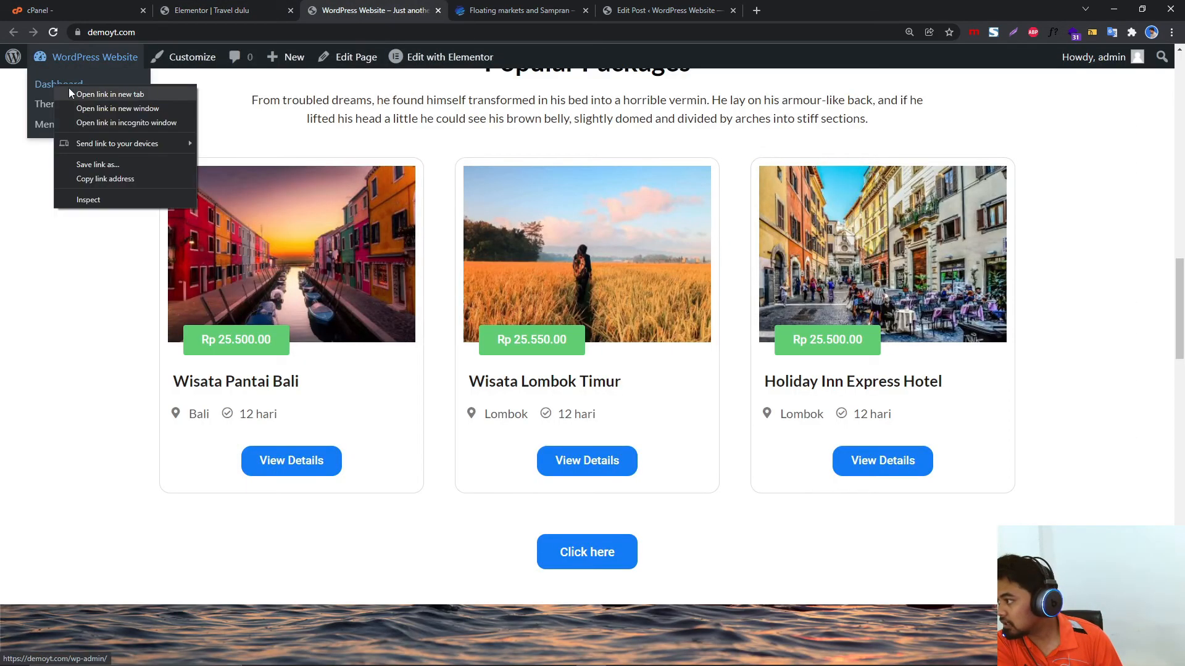
left_click(81, 94)
left_click(459, 16)
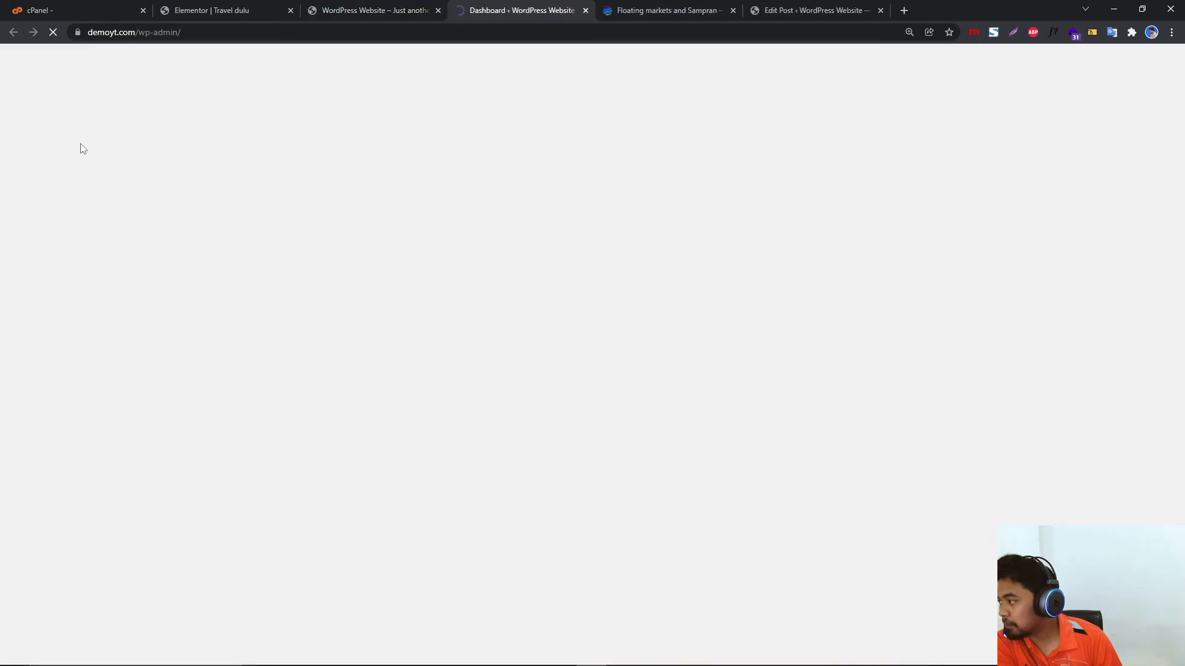
mouse_move(99, 191)
left_click(169, 205)
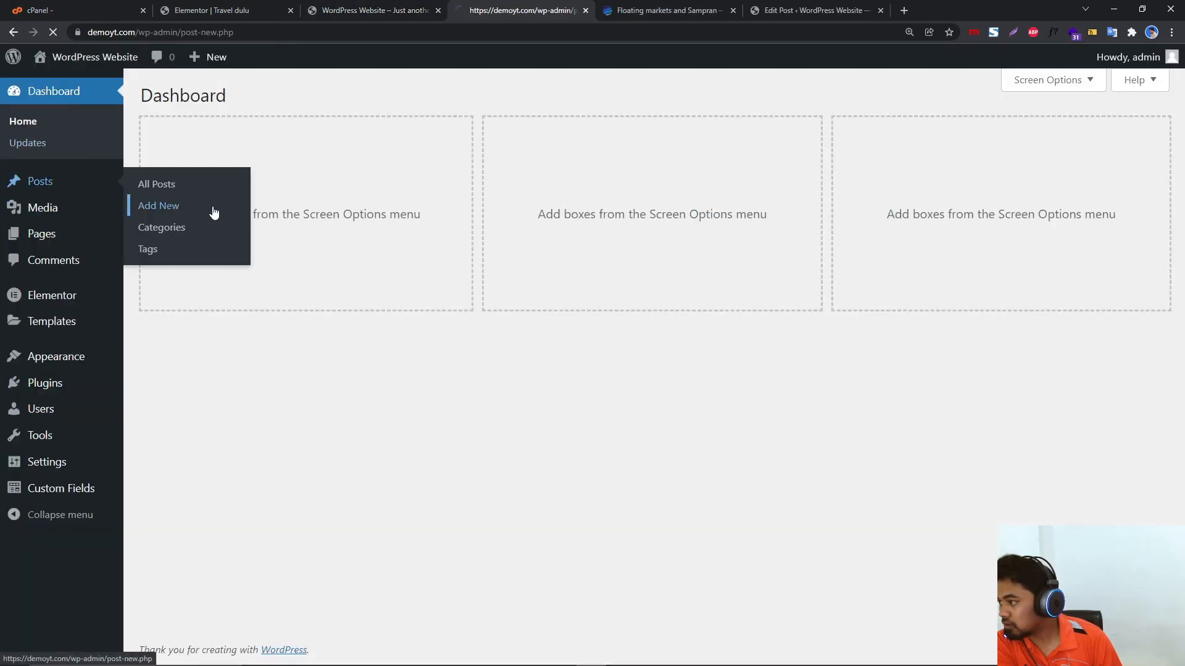
scroll(330, 441, "down", 4)
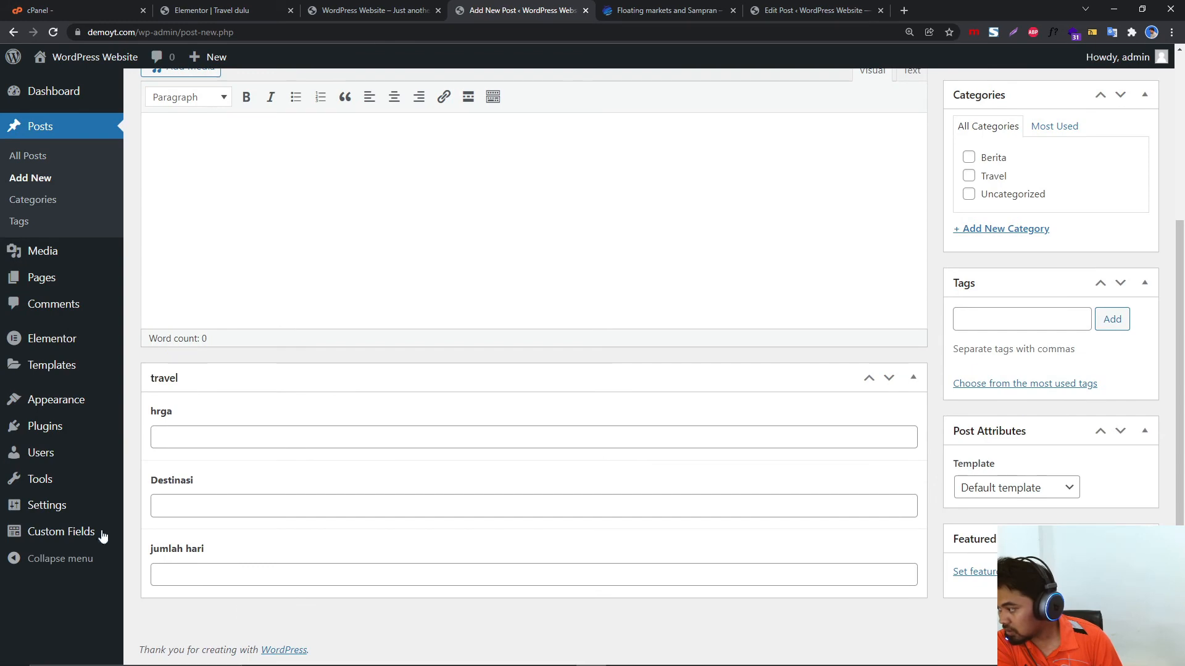
mouse_move(59, 530)
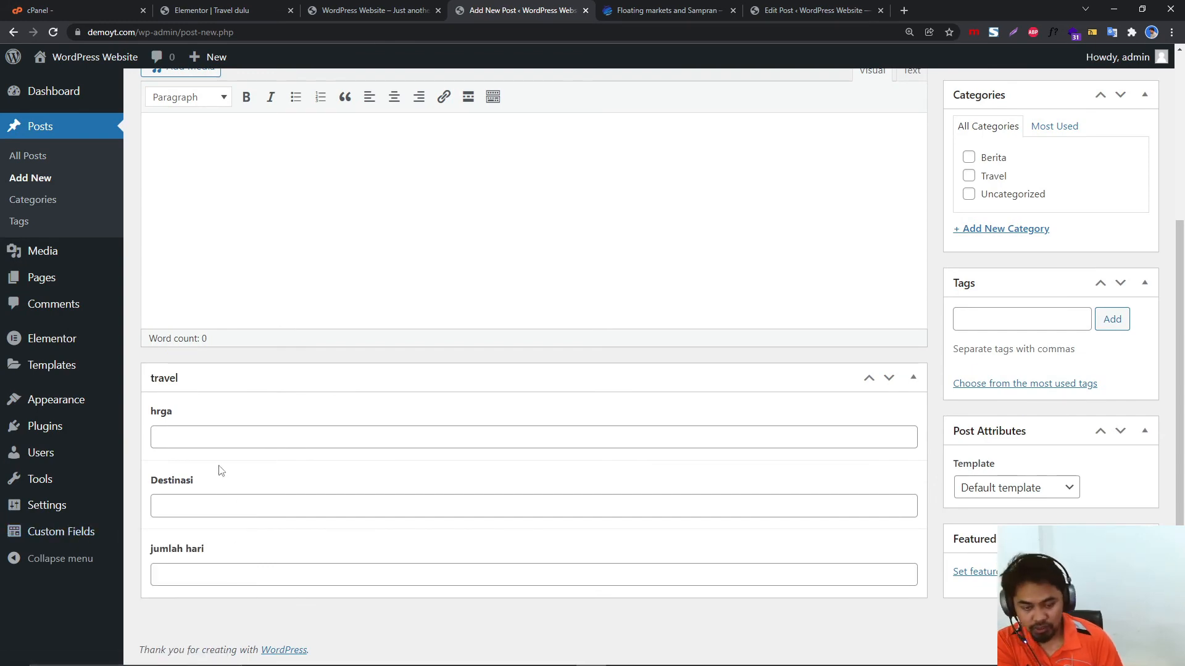
Return to the Elementor template and add a Post Content widget directly below the icon list.
left_click(370, 9)
left_click(233, 7)
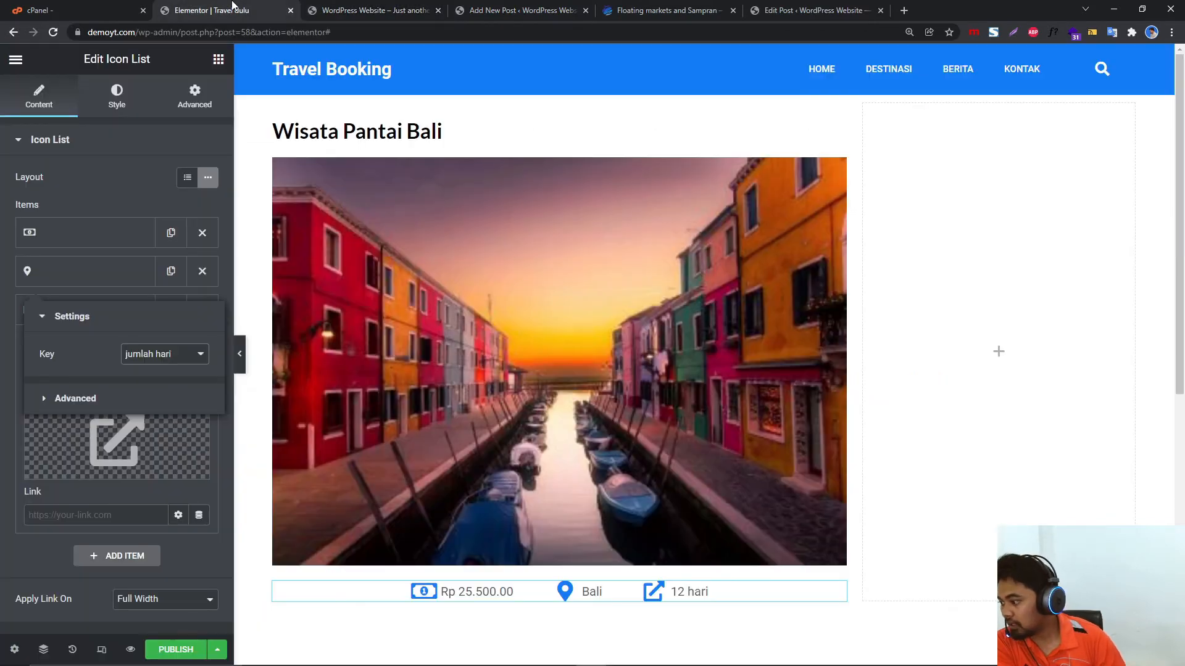
scroll(540, 341, "down", 2)
left_click(218, 59)
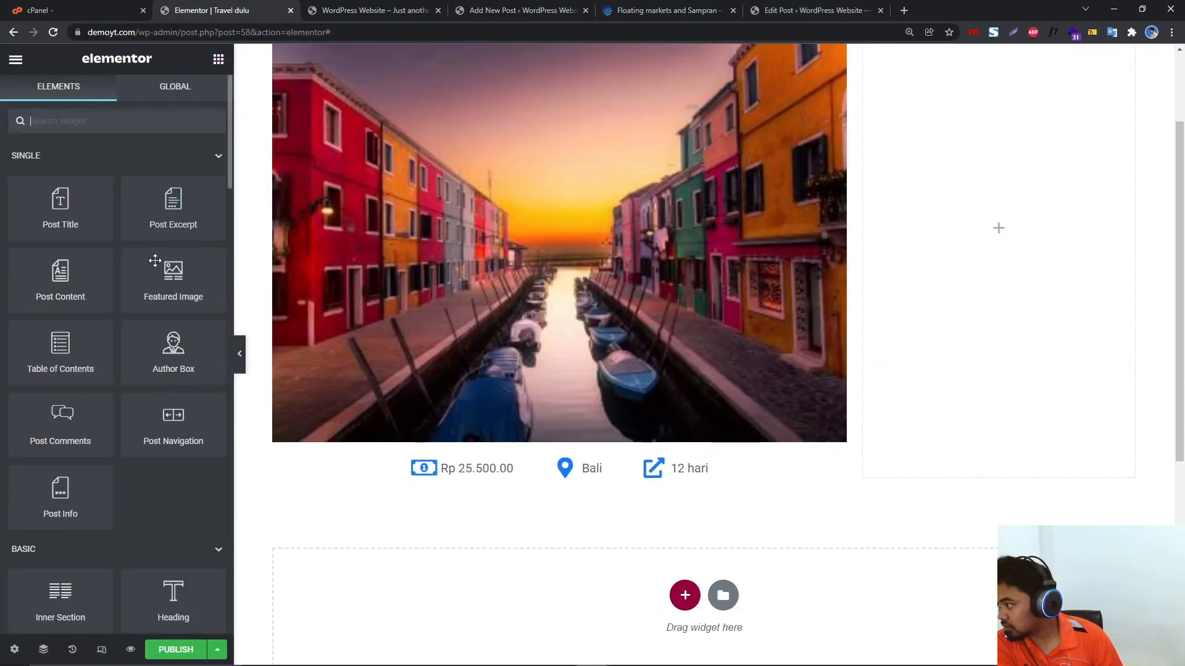
scroll(370, 327, "down", 2)
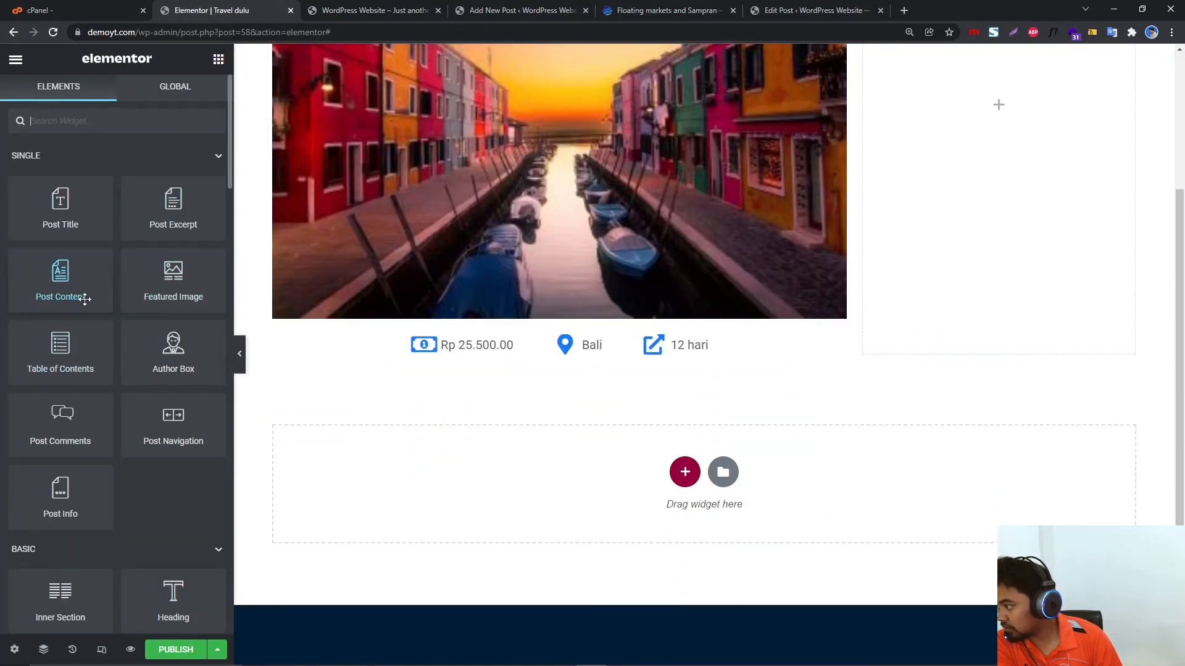
scroll(328, 278, "down", 1)
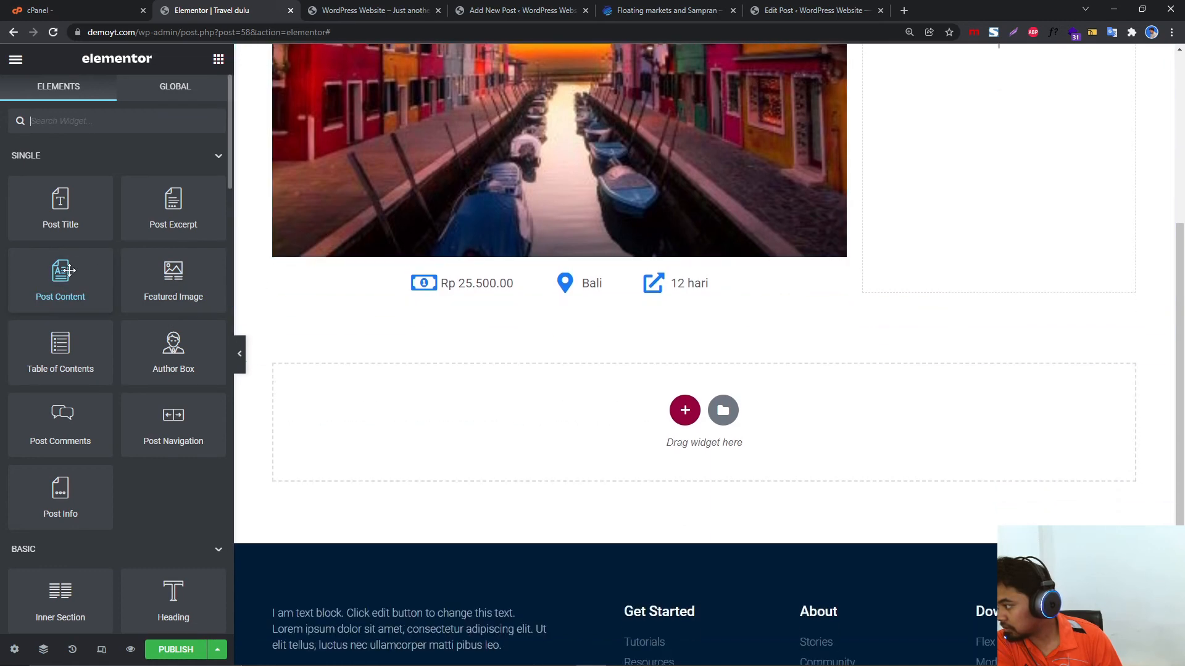
left_click_drag(69, 270, 526, 286)
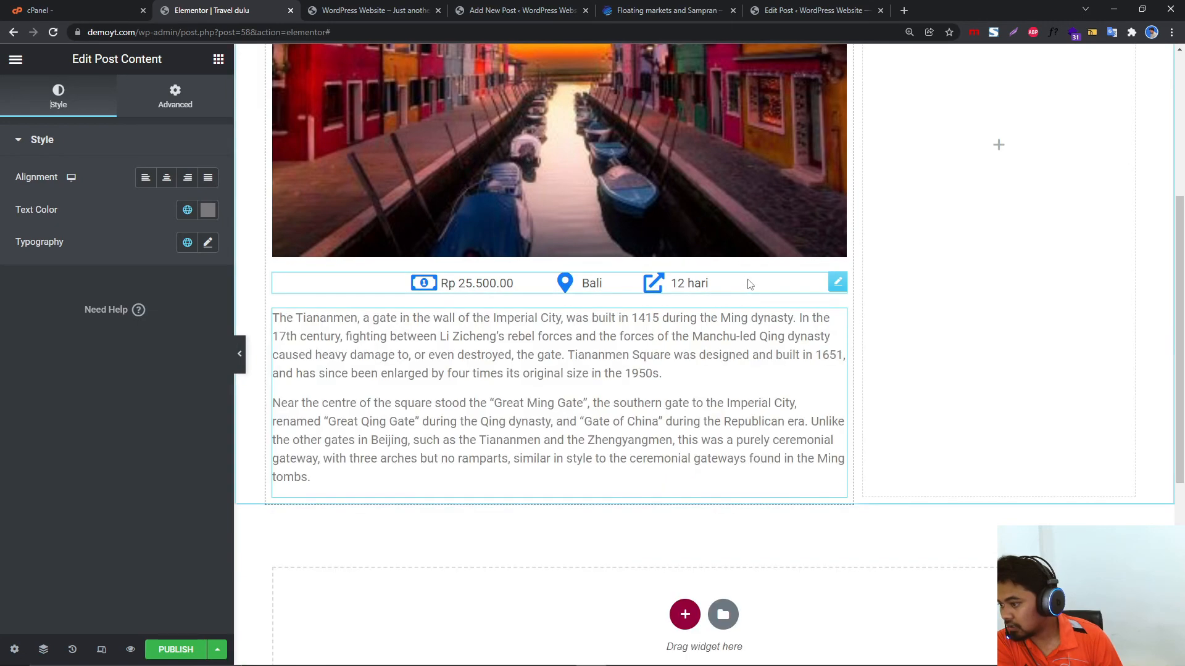
Increase the icon list's padding equally on all four sides.
left_click(382, 275)
left_click(193, 97)
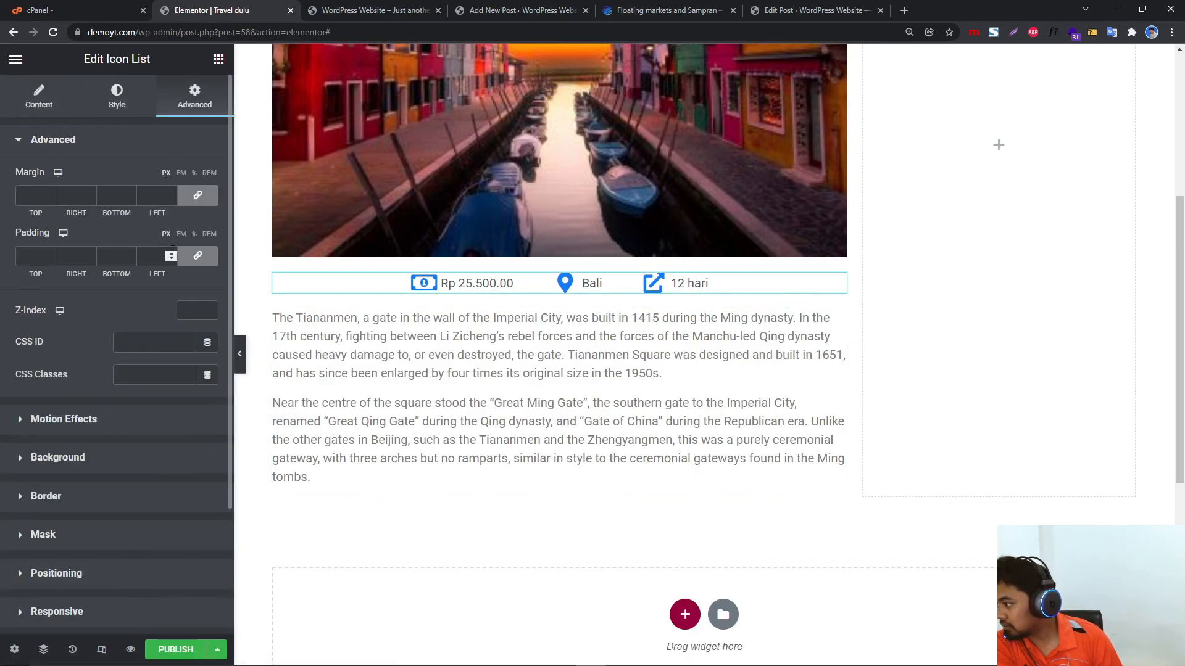
left_click(173, 252)
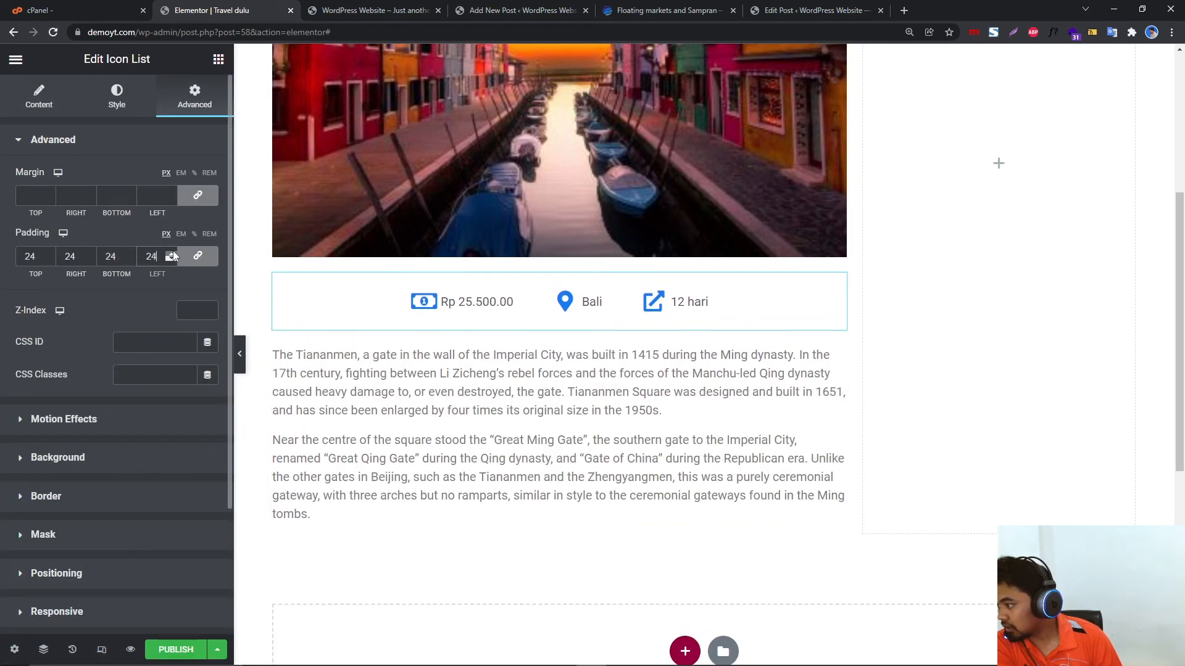
Give the icon list a solid 1 px border with a 5 px radius in the blue global color #147DFE.
left_click(125, 100)
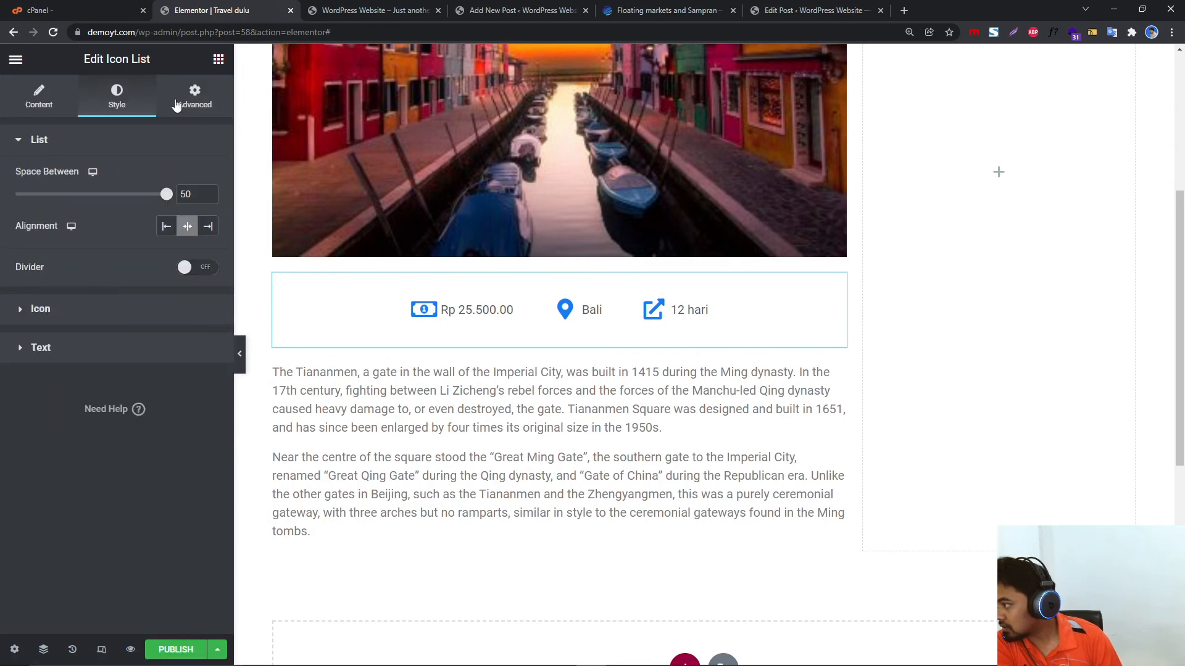
left_click(186, 102)
left_click(86, 499)
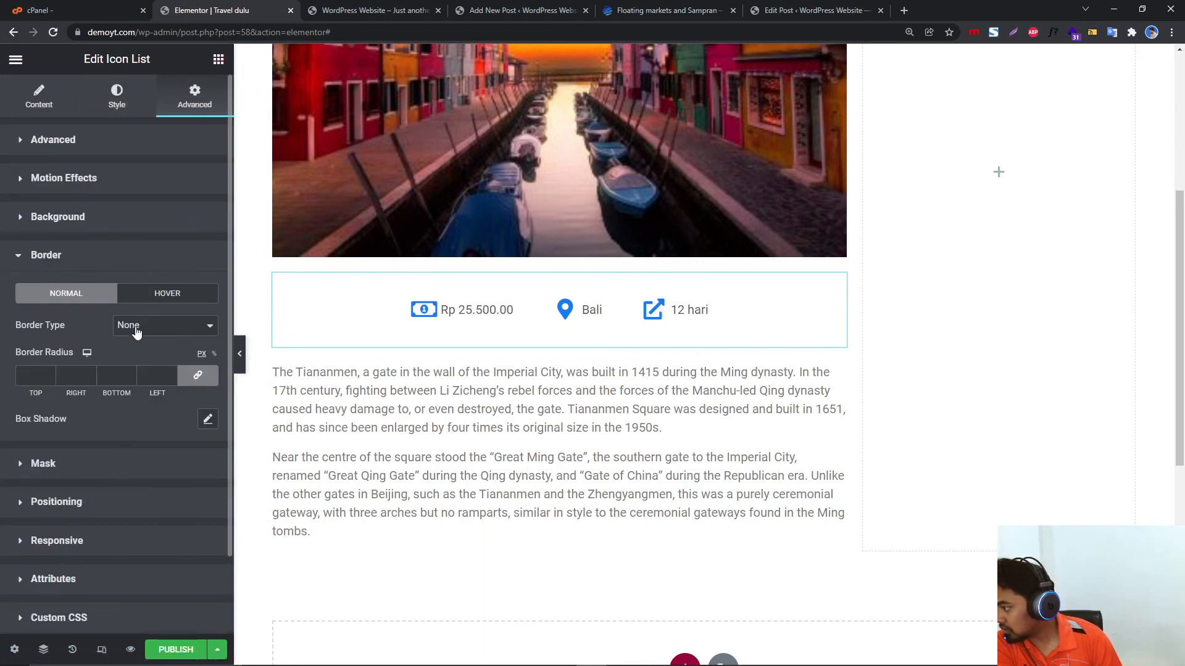
left_click(136, 332)
left_click(139, 354)
left_click(170, 373)
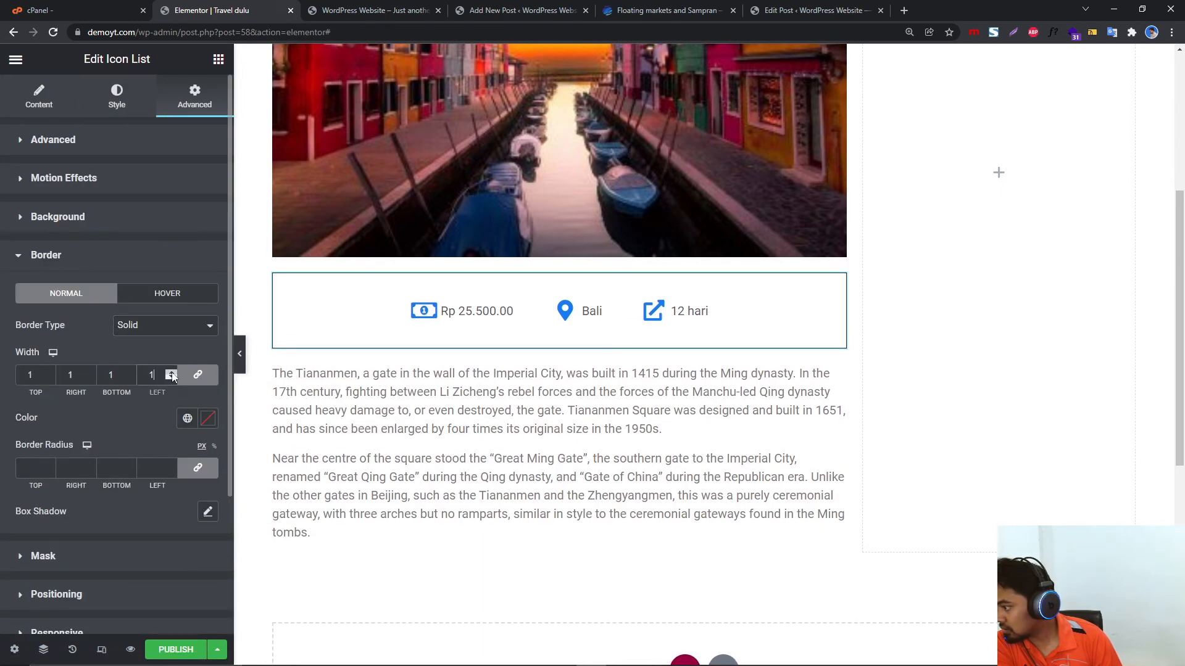
double_click(48, 467)
left_click(186, 421)
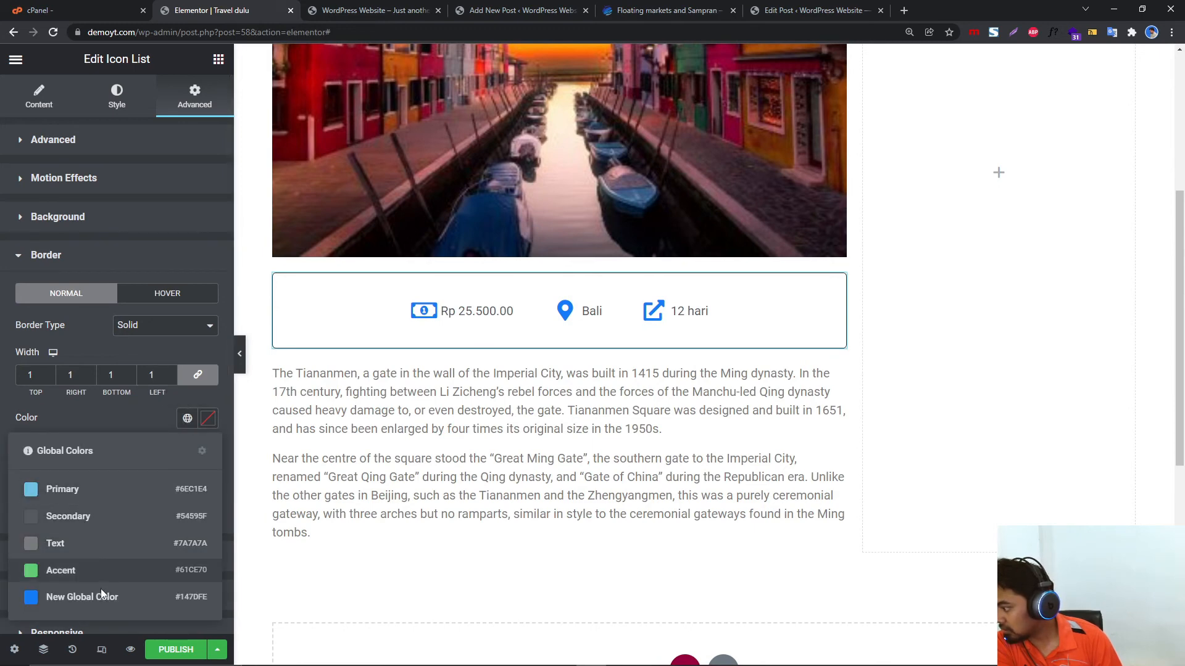
left_click(110, 593)
left_click(241, 356)
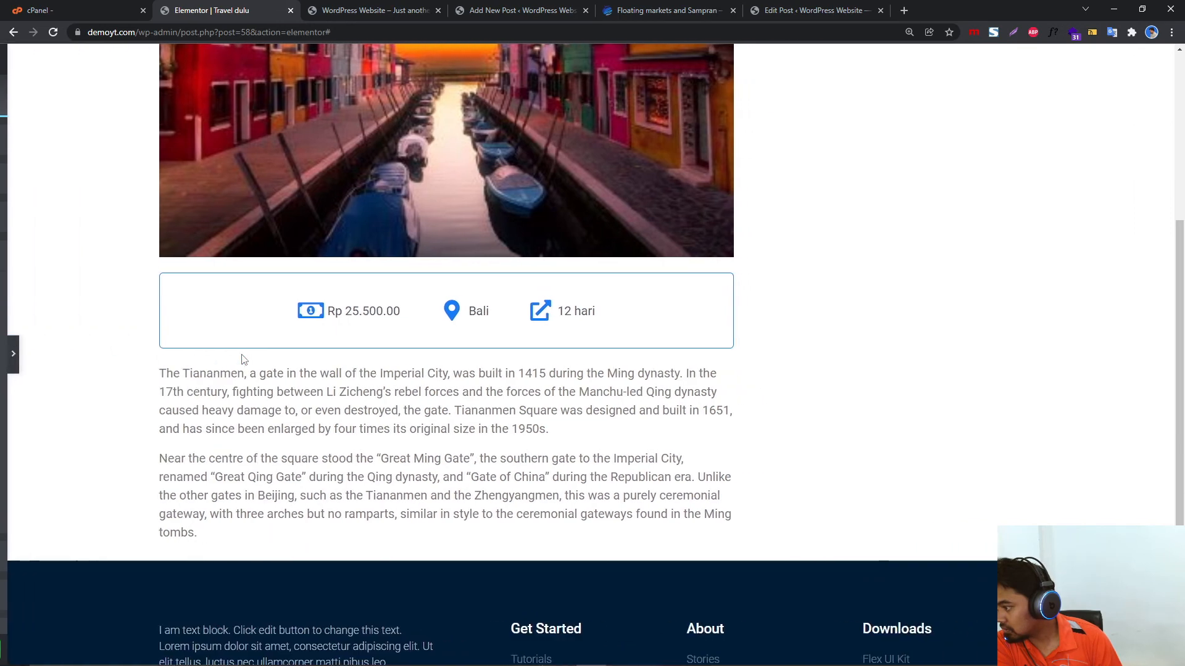
left_click(7, 357)
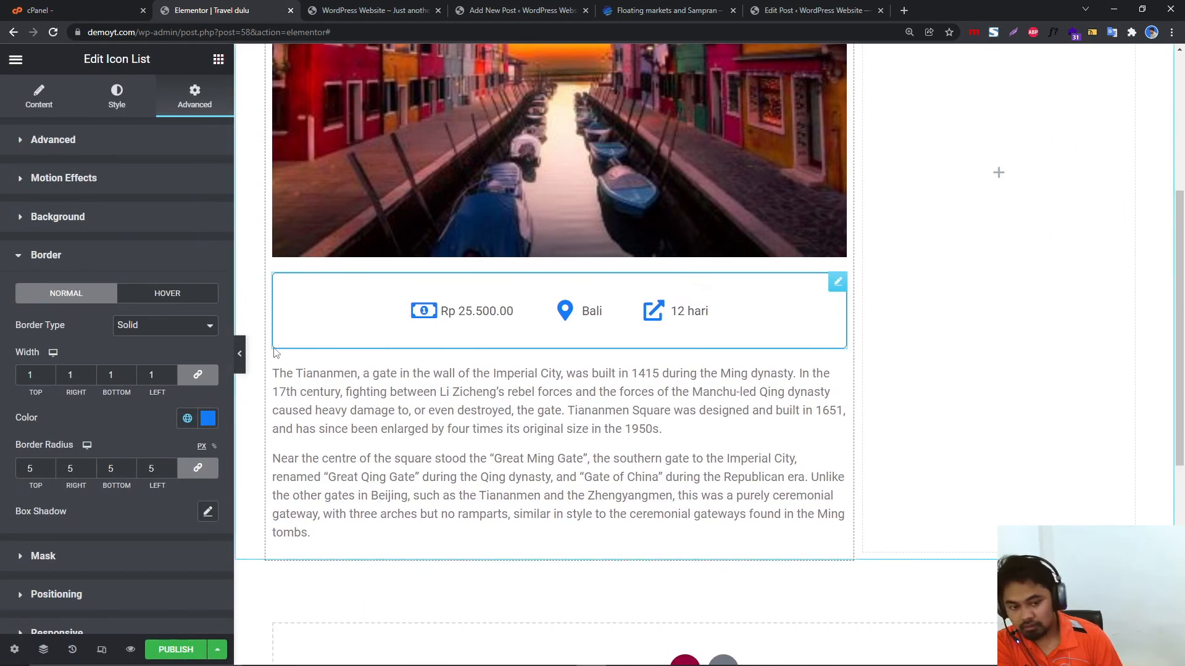
Enable solid dividers between the icon list items and color them with the blue New Global Color.
left_click(118, 97)
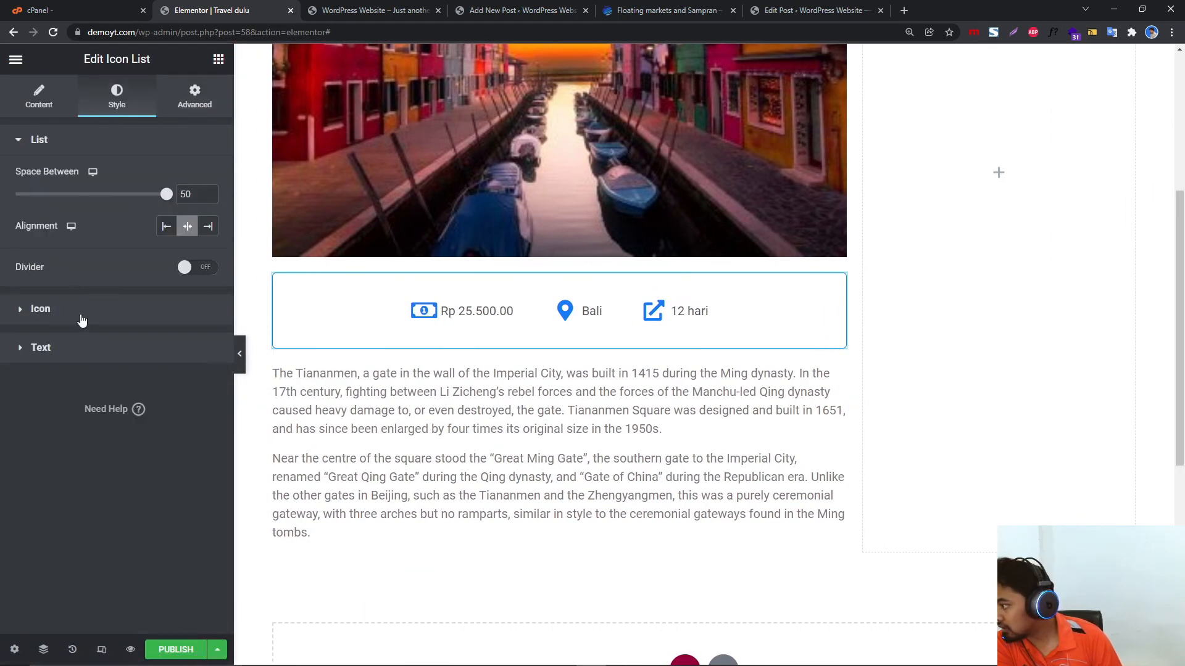
left_click(57, 111)
left_click(117, 102)
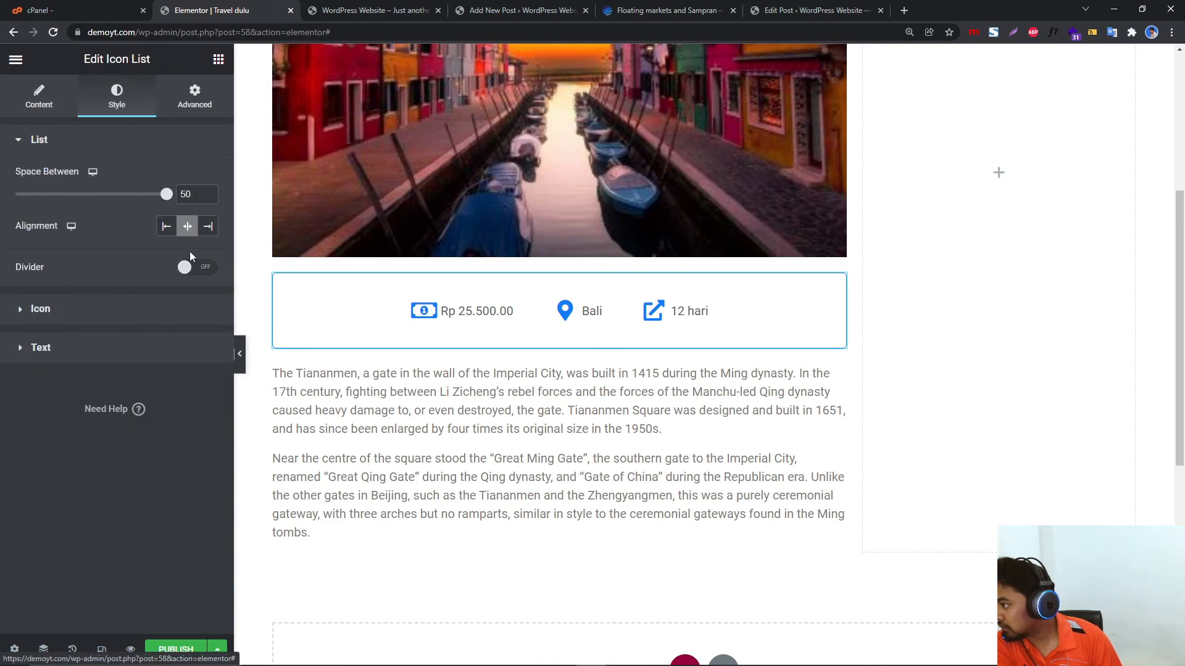
left_click(204, 266)
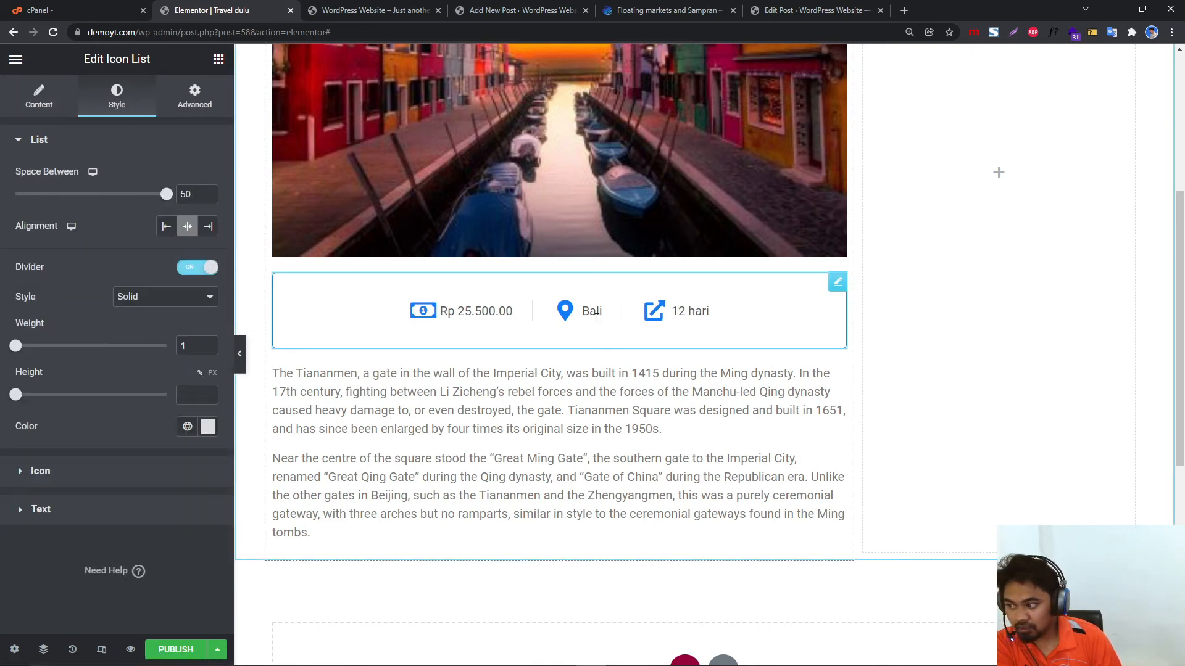
left_click(193, 435)
left_click(98, 605)
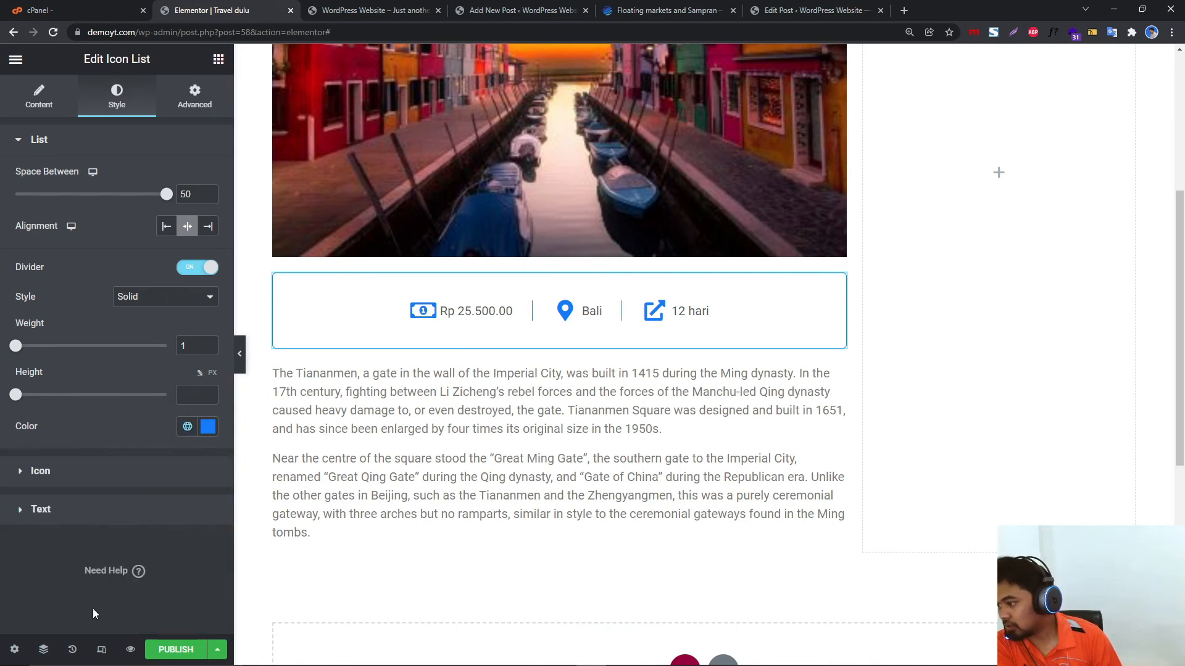
Set the Post Content text color to black, #000000.
scroll(479, 394, "down", 2)
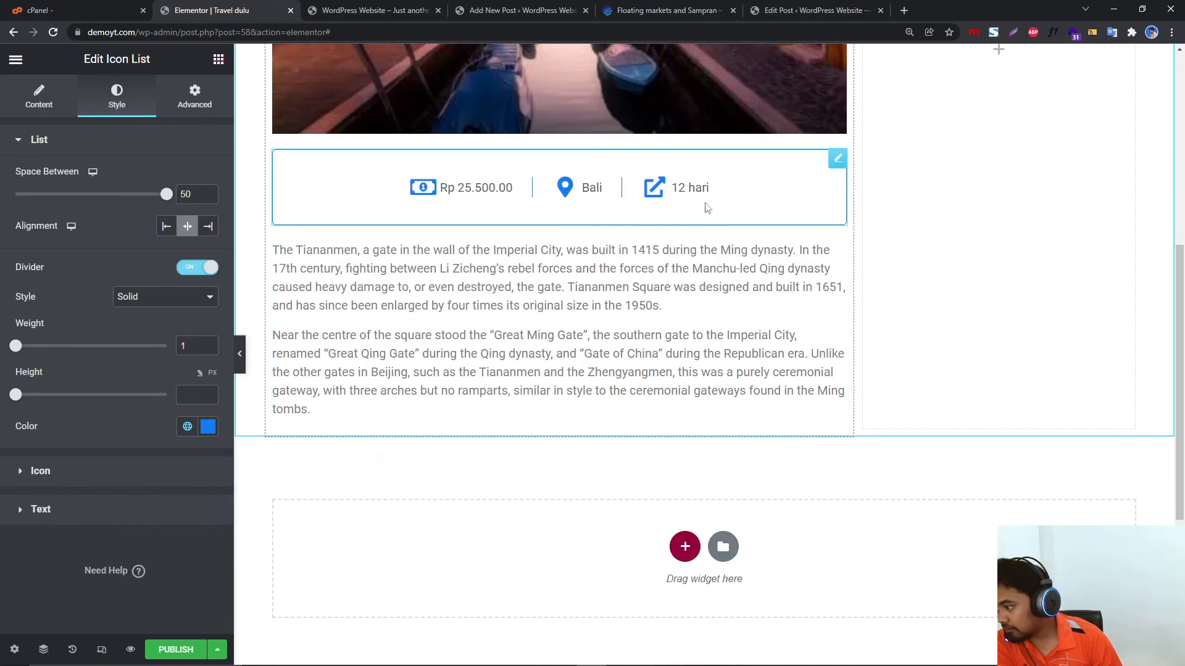
left_click(548, 263)
left_click(208, 210)
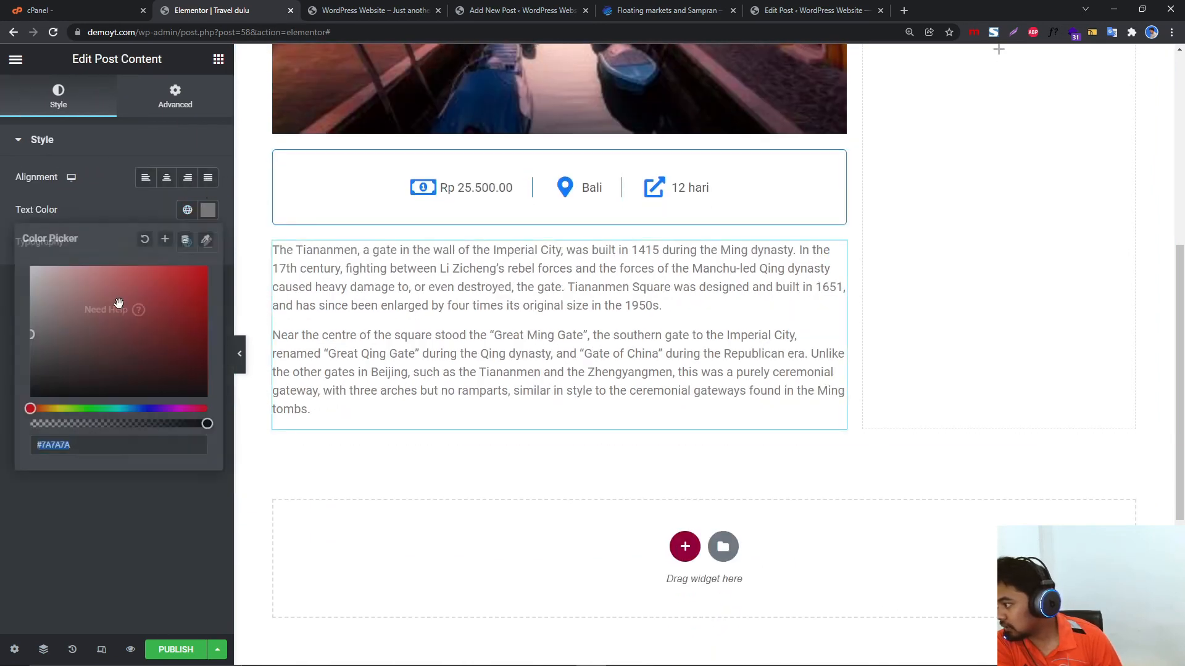
left_click(30, 396)
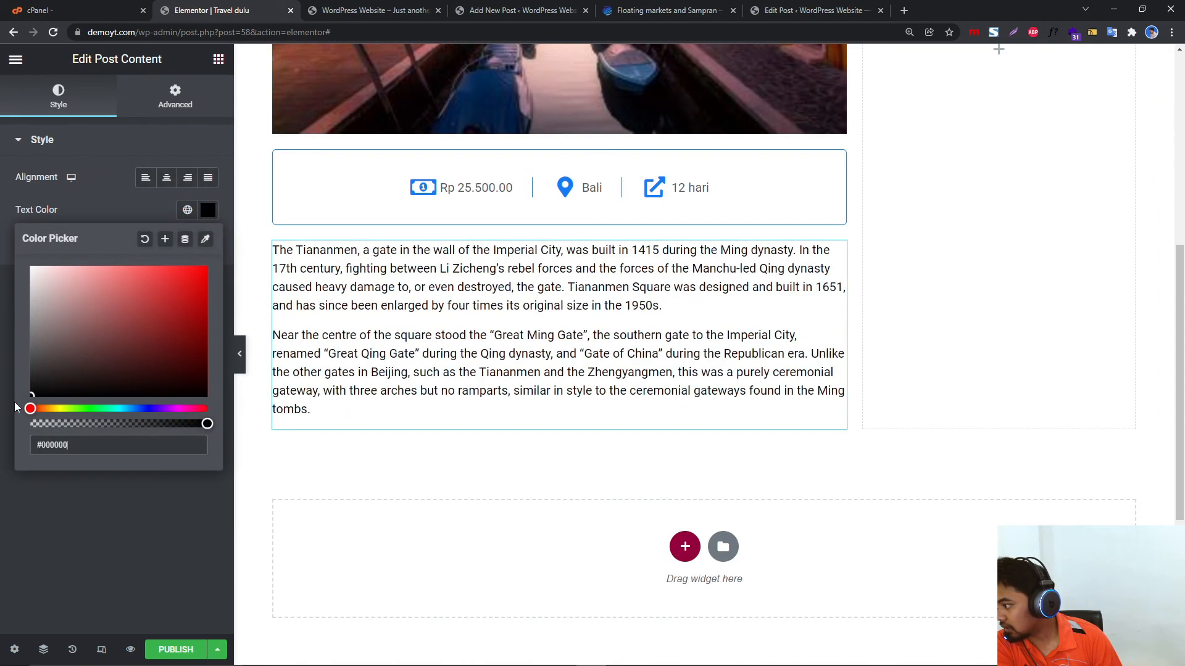
left_click(148, 208)
Change the Post Content font family to Lato.
left_click(208, 242)
left_click(158, 315)
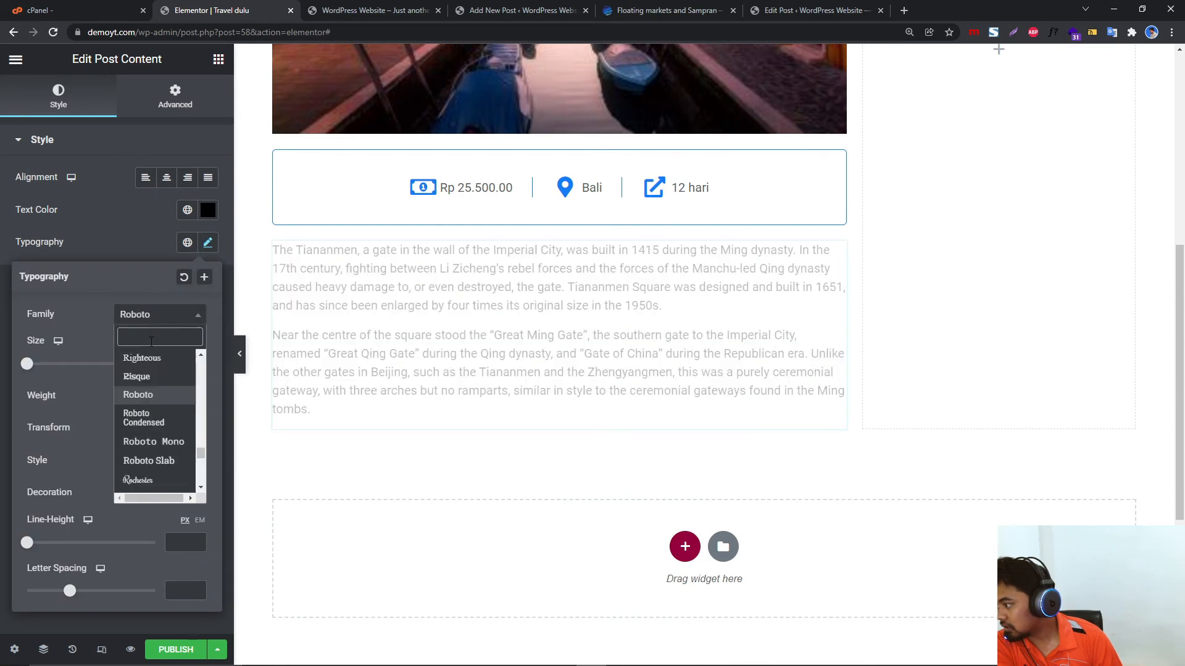
type("lat")
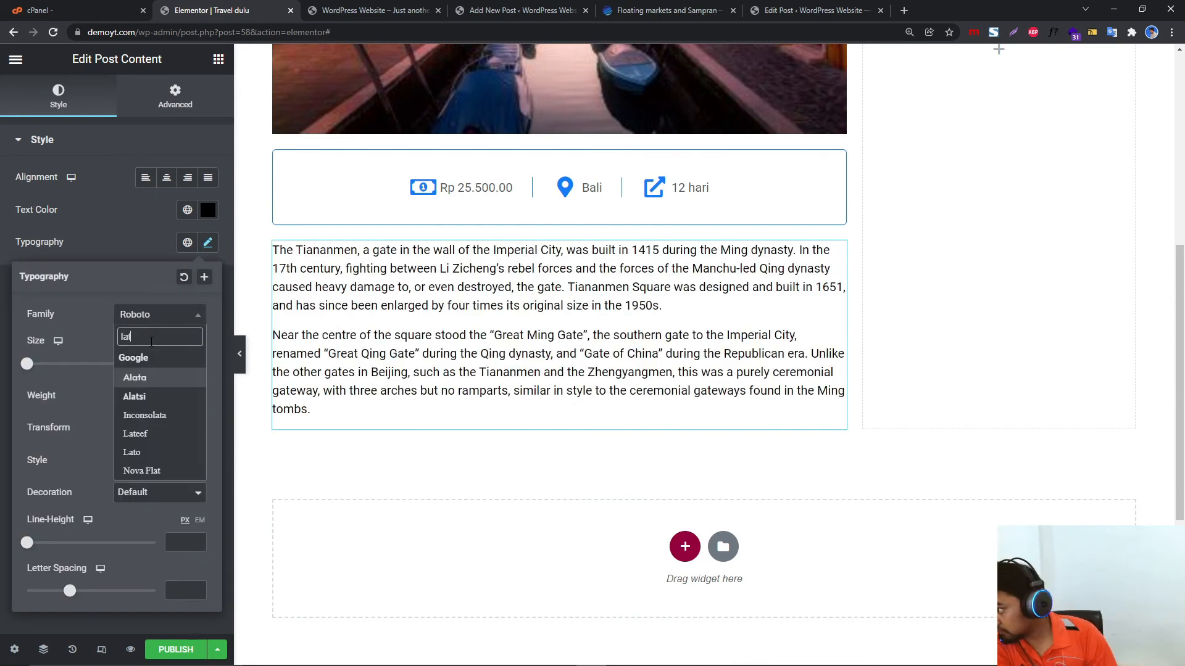
left_click(131, 452)
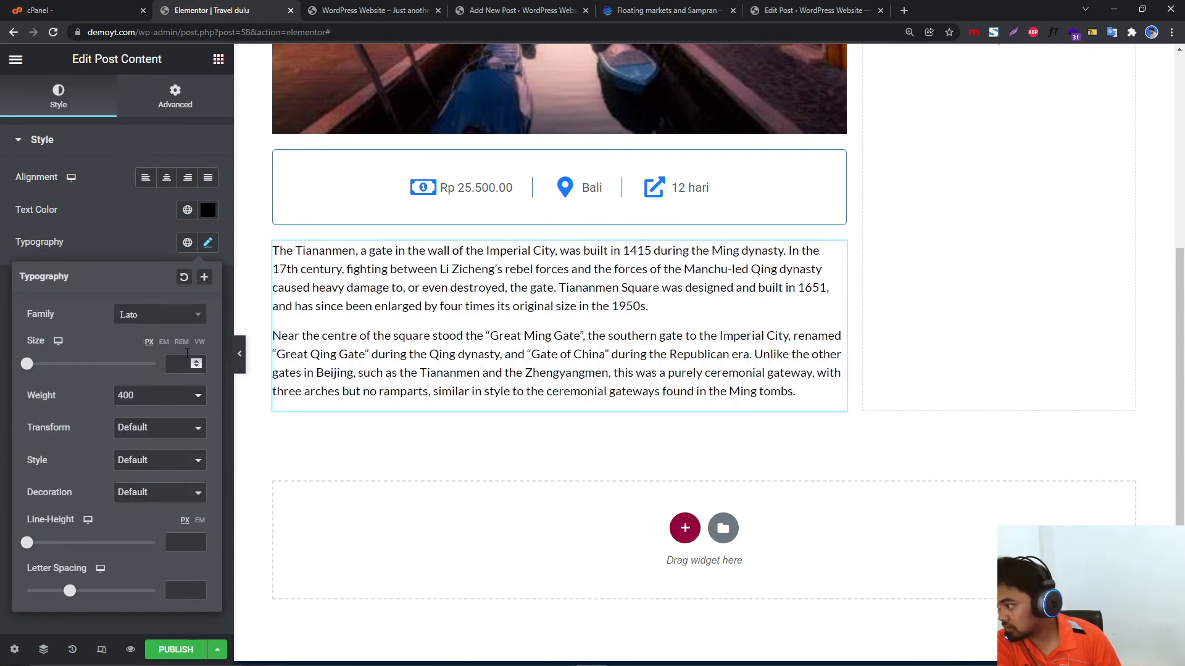
left_click(142, 238)
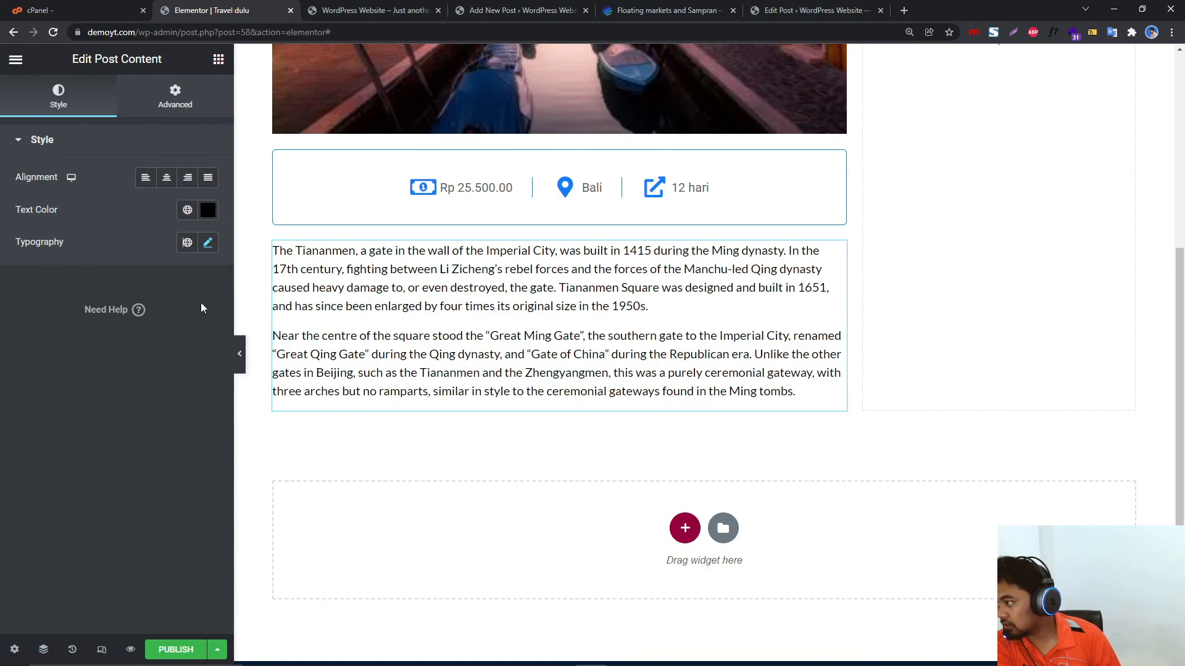
Preview the single-post template at full width with the editing panel hidden, and restore the panel.
left_click(242, 369)
scroll(609, 416, "up", 7)
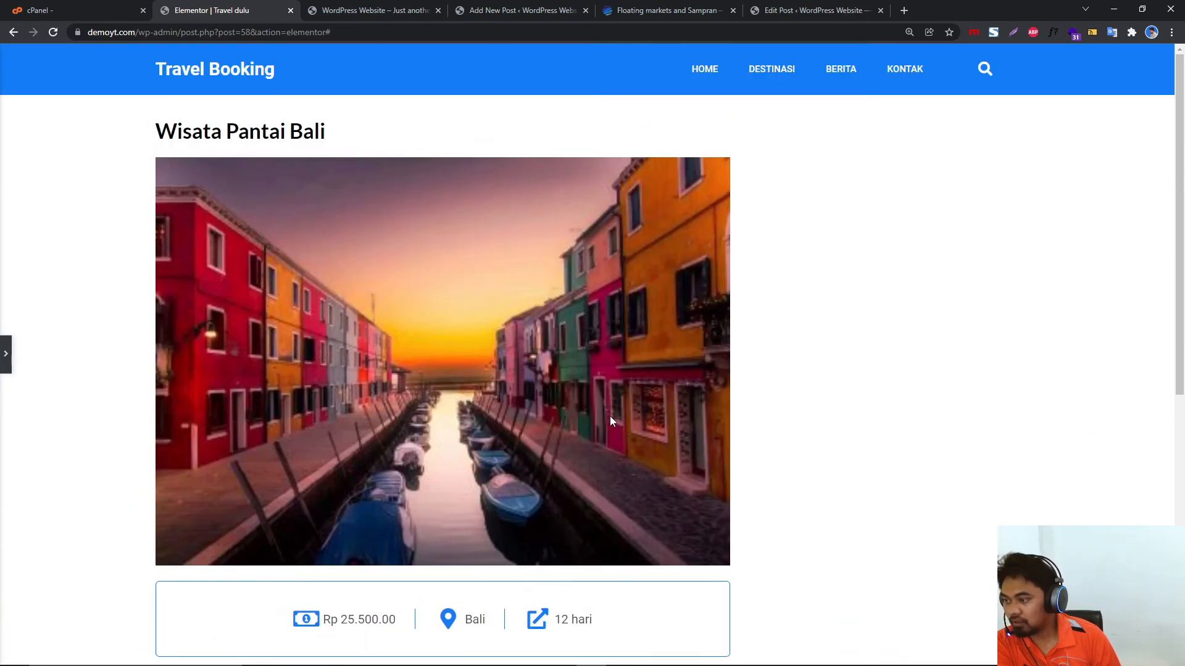
left_click(6, 354)
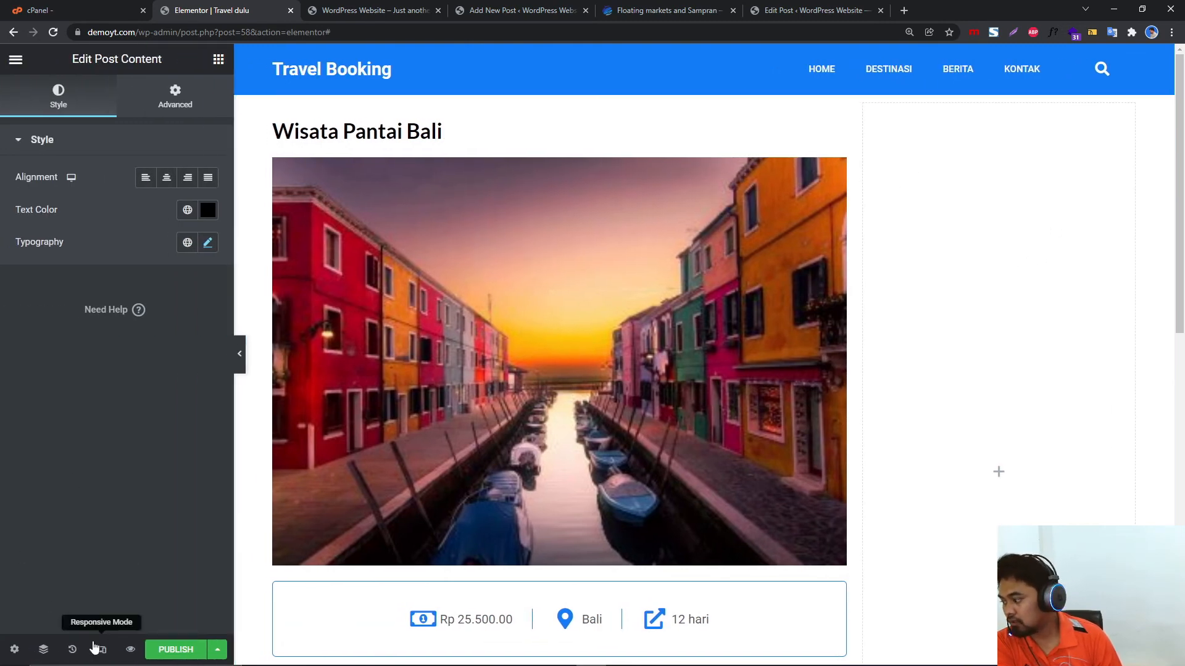
Publish the template with an include condition for posts in the Travel category.
left_click(189, 654)
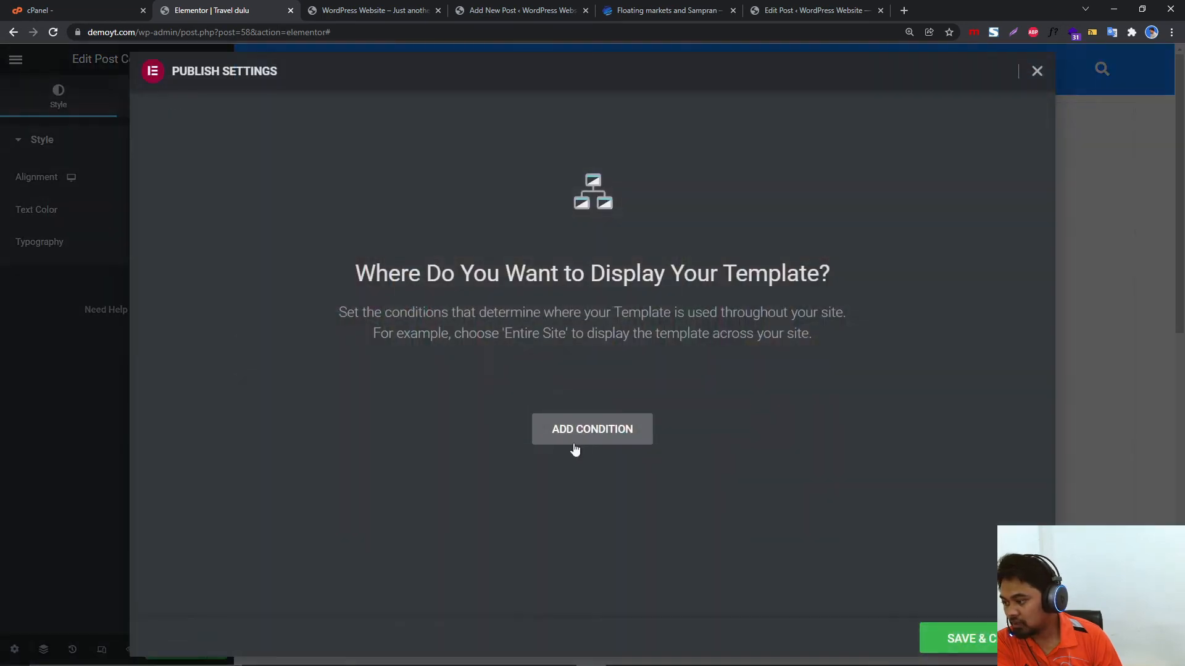
left_click(581, 437)
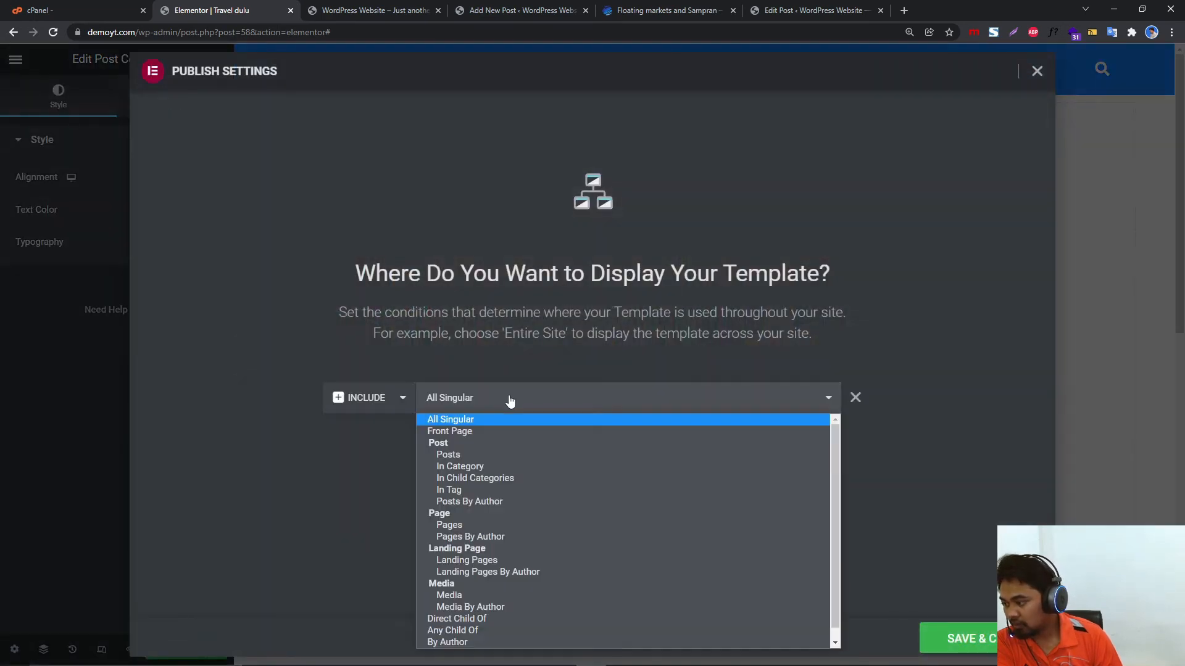
left_click(483, 467)
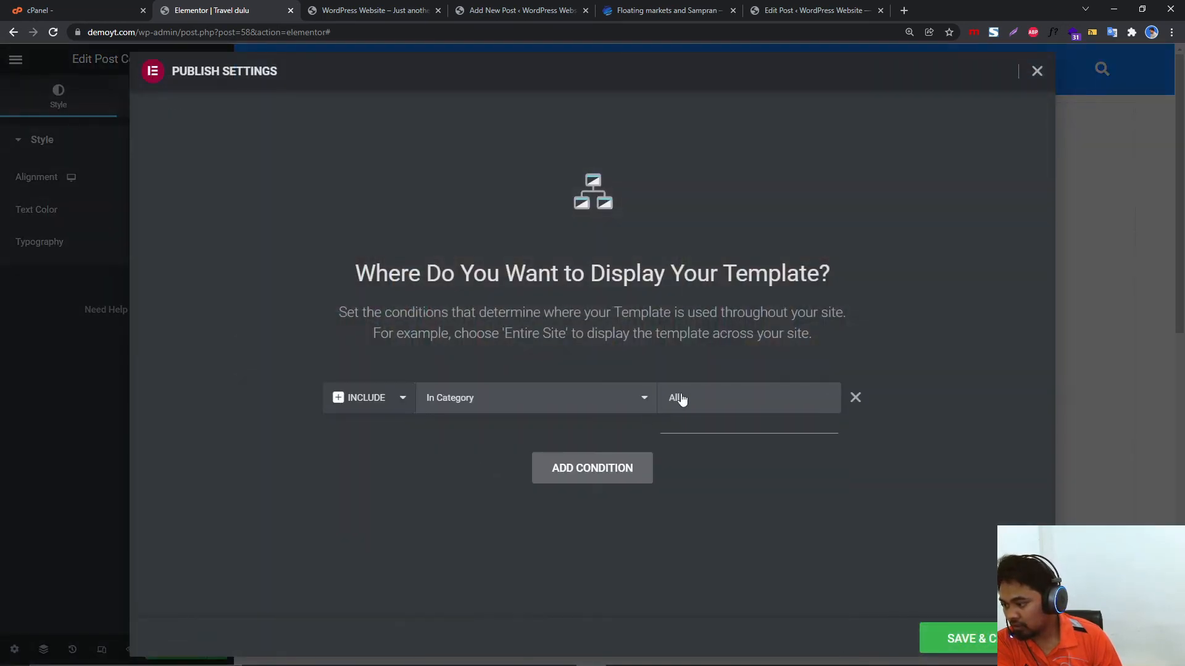
type("t")
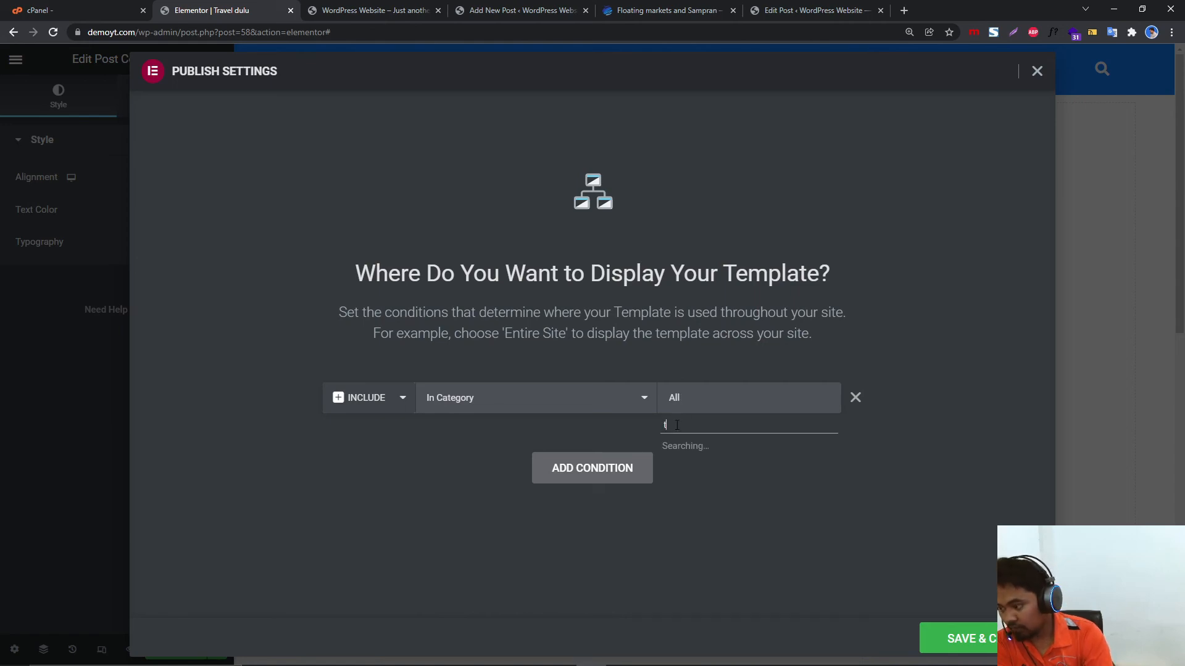
type("r")
left_click(693, 446)
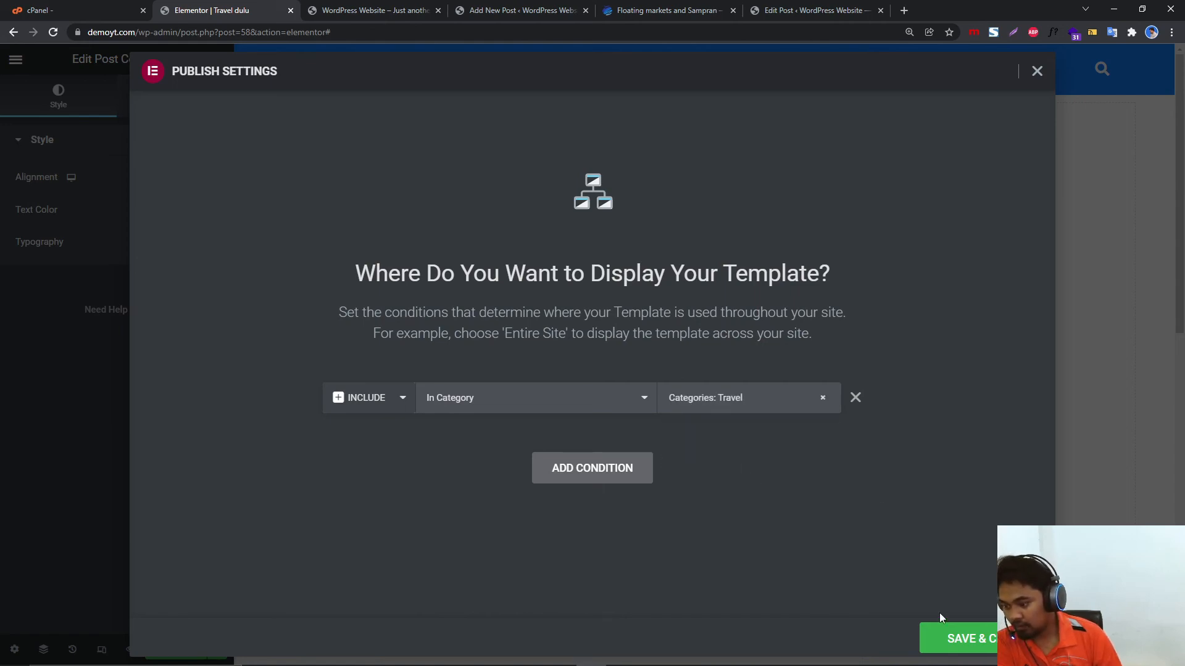
left_click(947, 637)
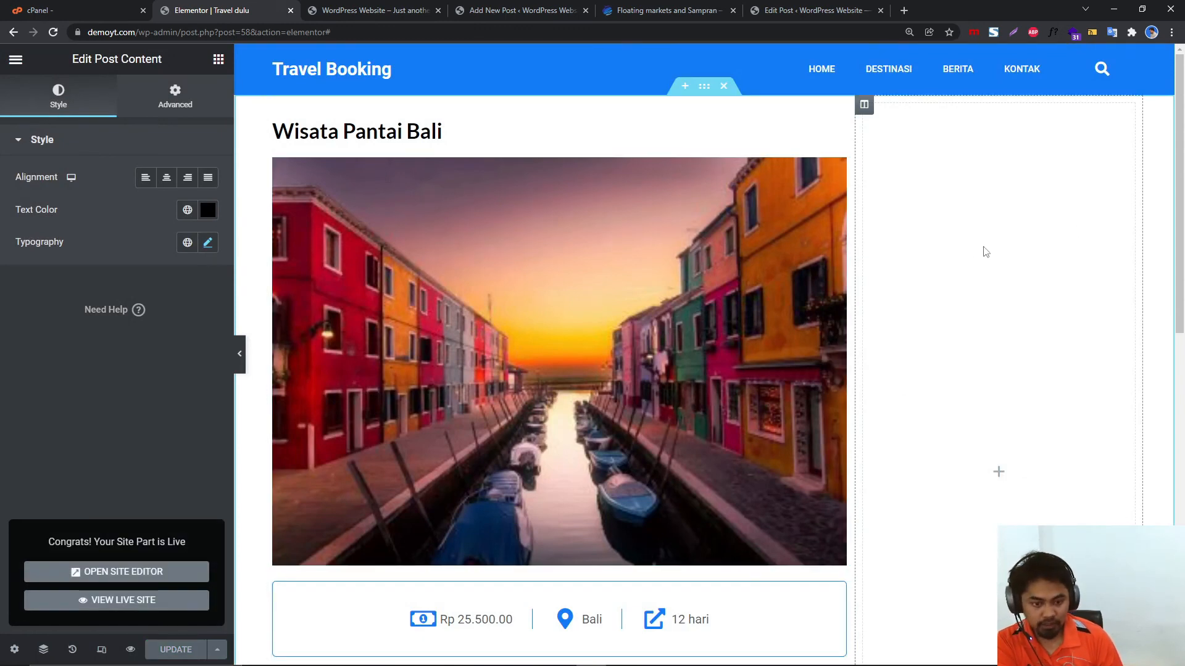
Exit to the dashboard and create a new Single Post template named Berita.
left_click(15, 62)
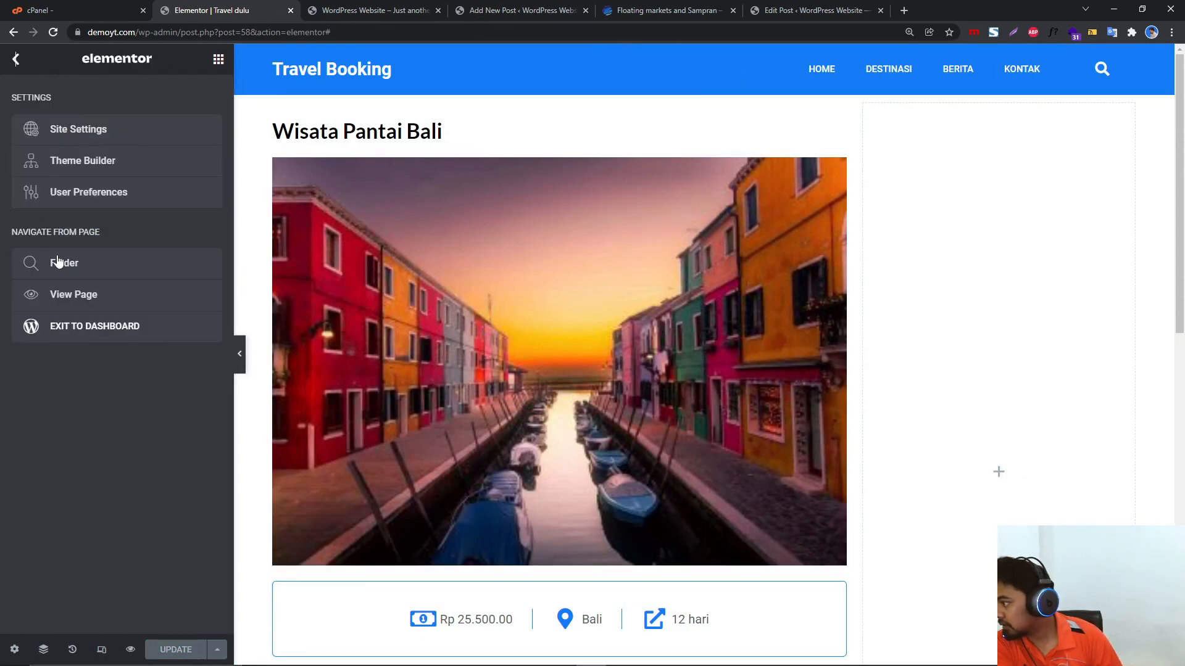
left_click(83, 325)
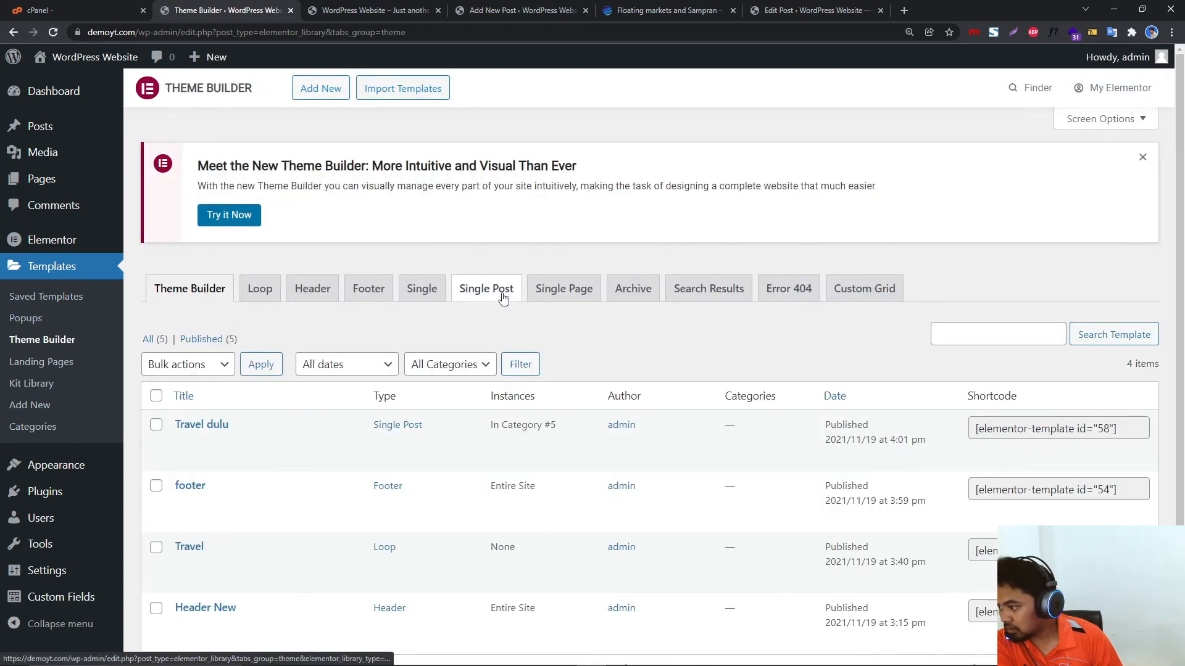
left_click(503, 298)
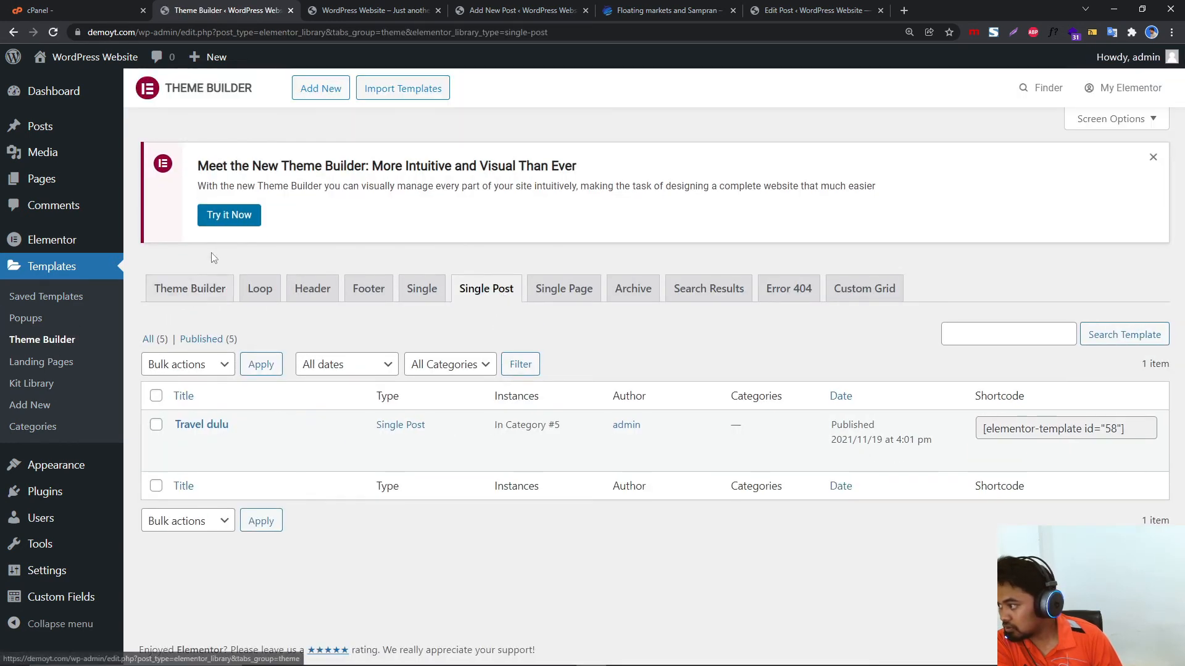
left_click(331, 86)
left_click(636, 423)
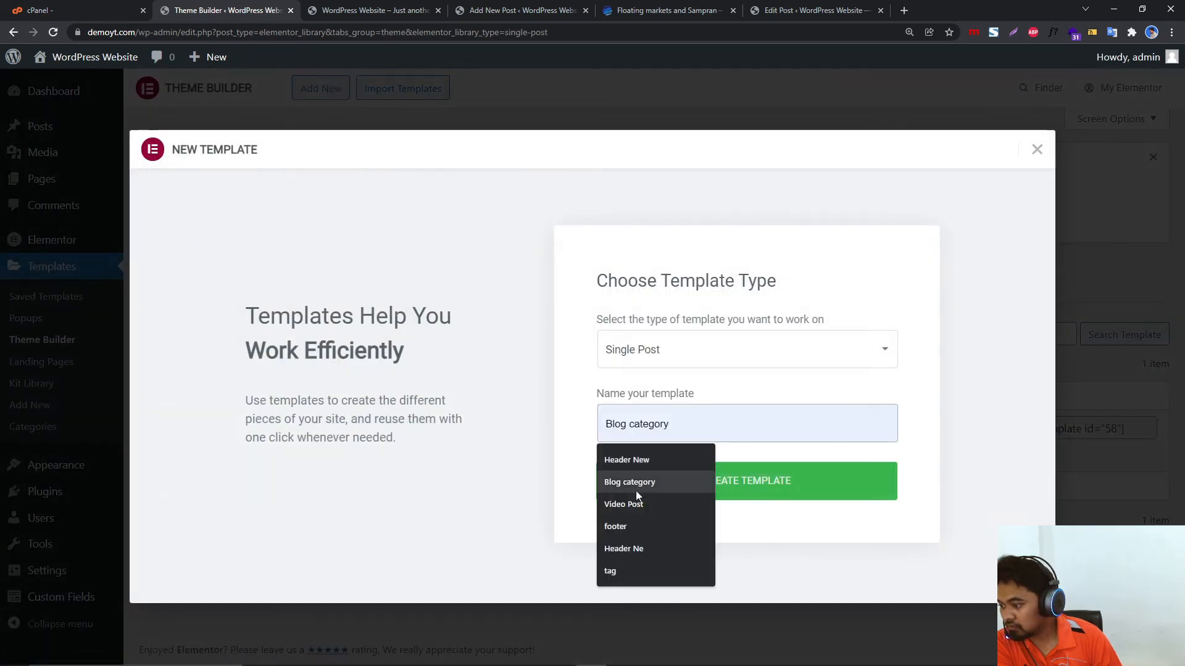
type("Berita")
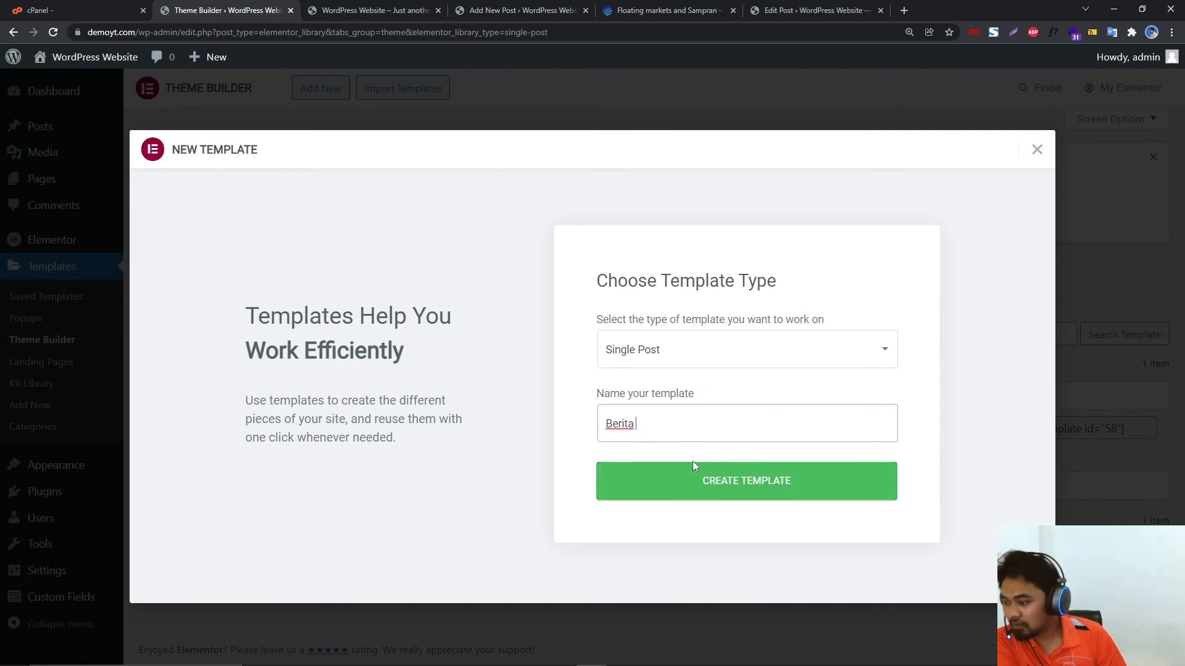
left_click(691, 484)
left_click(690, 492)
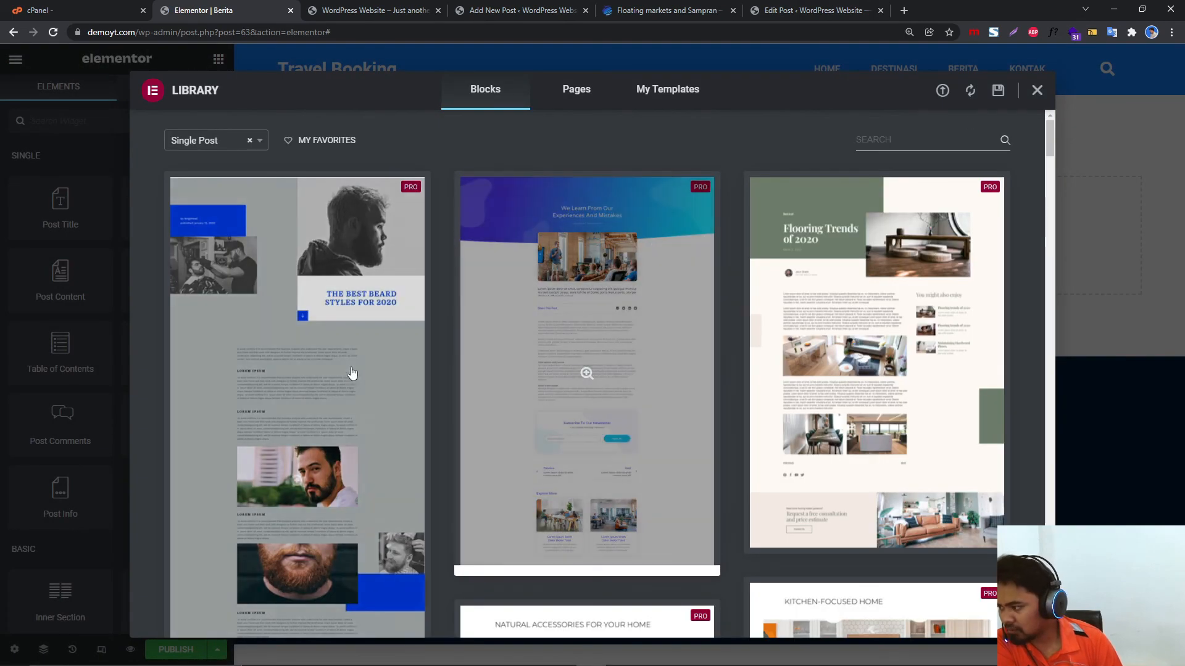
Insert the library's single-post block titled "Always Be Prepared And Know What The Purpose Is." into the template.
scroll(568, 387, "down", 15)
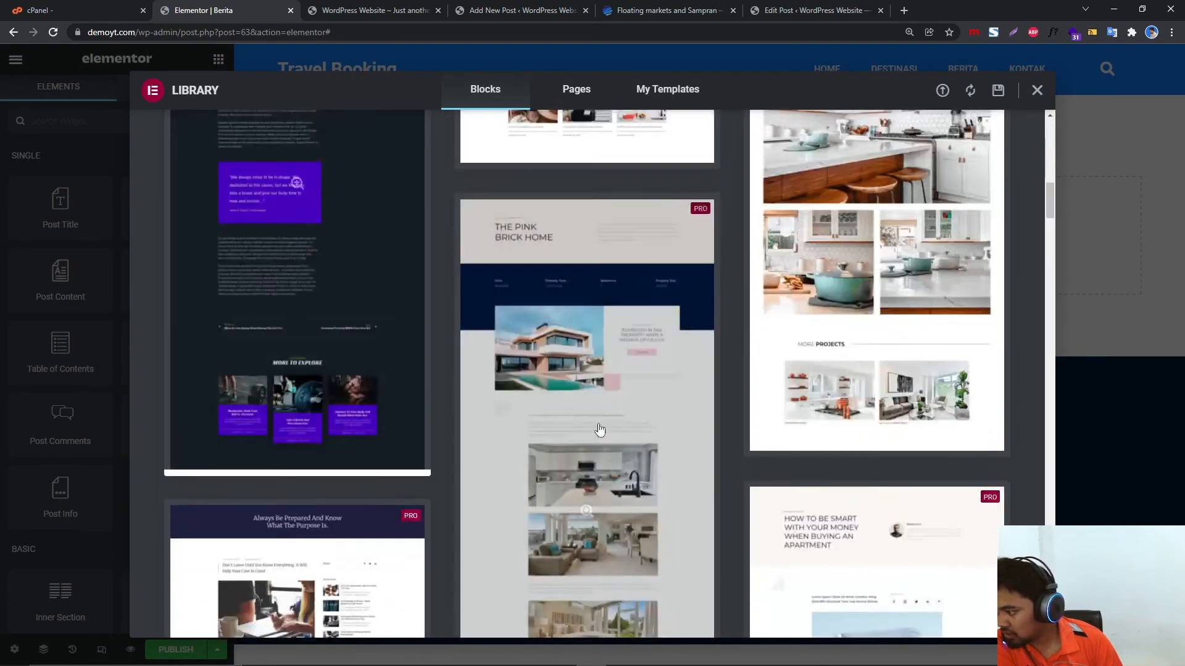
scroll(303, 419, "down", 2)
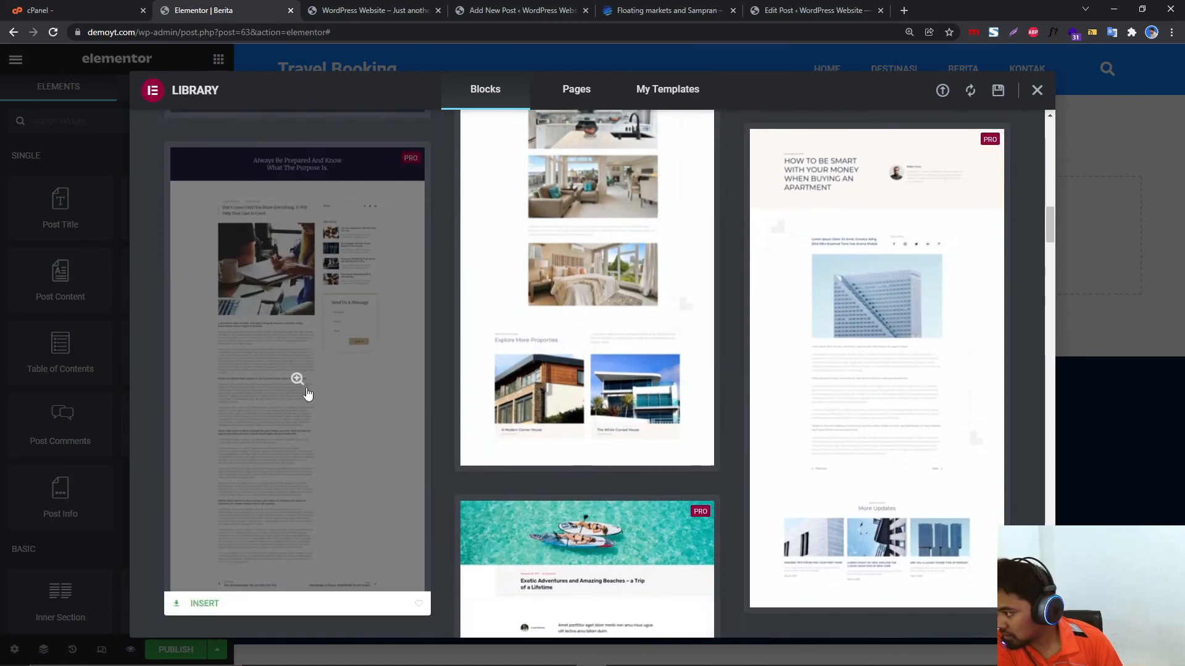
left_click(295, 363)
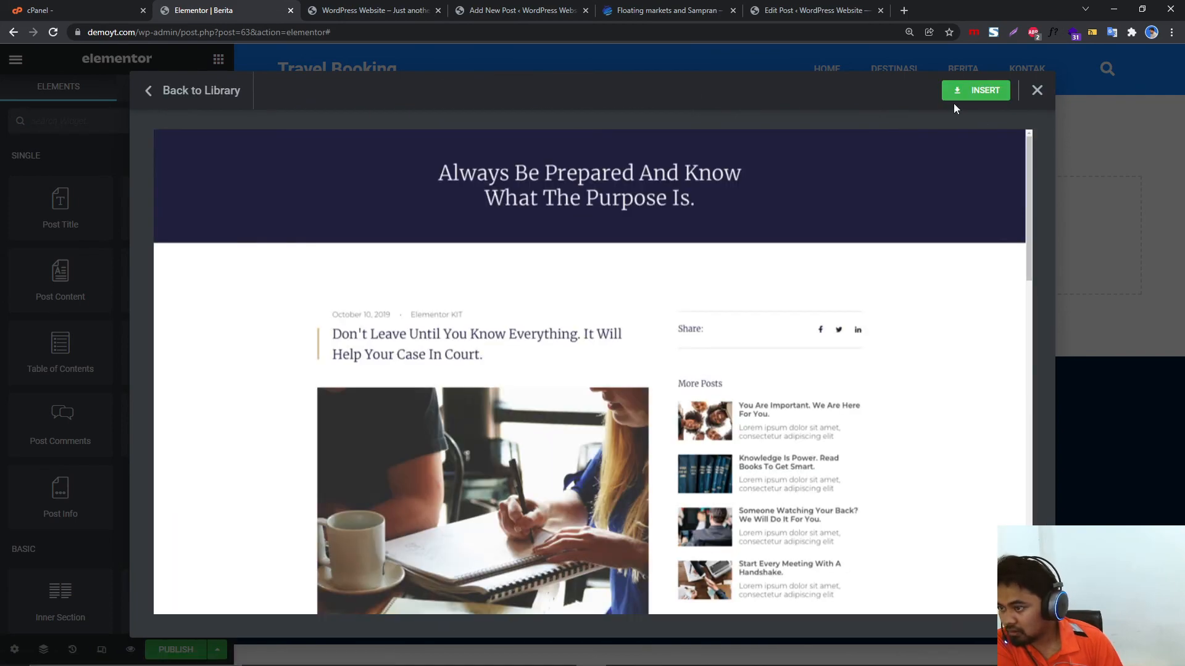
left_click(967, 93)
left_click(516, 407)
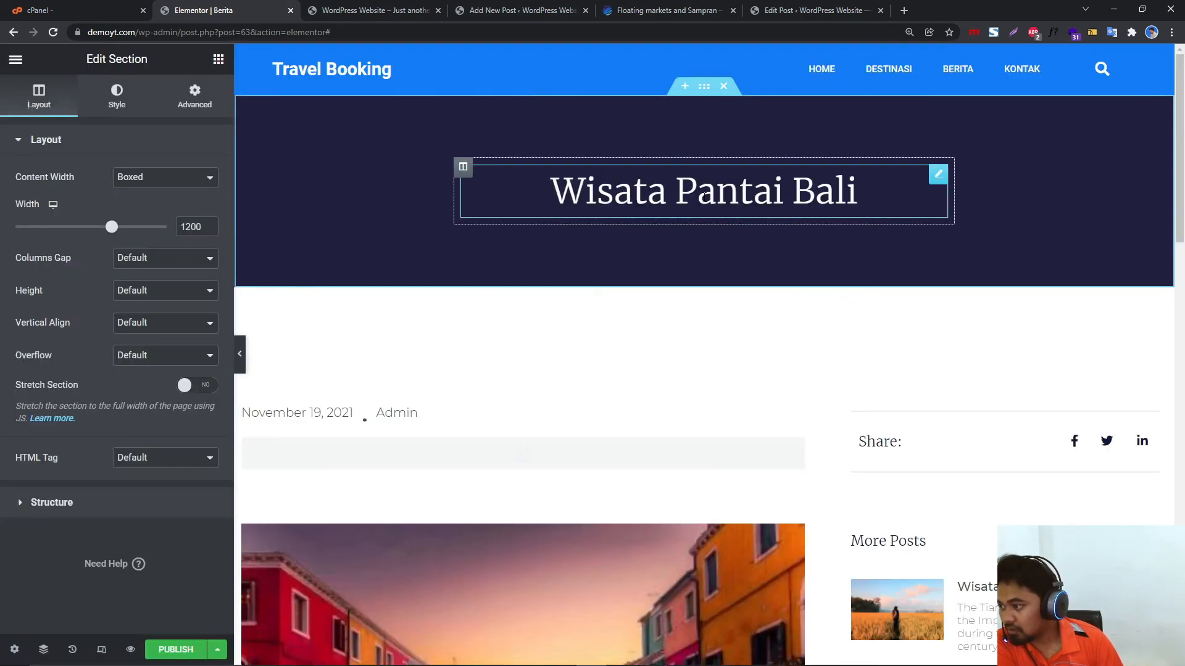
Move the post title from the dark header section into the article column, and place the date and author info below it.
scroll(667, 274, "down", 4)
scroll(670, 296, "up", 3)
scroll(708, 230, "up", 1)
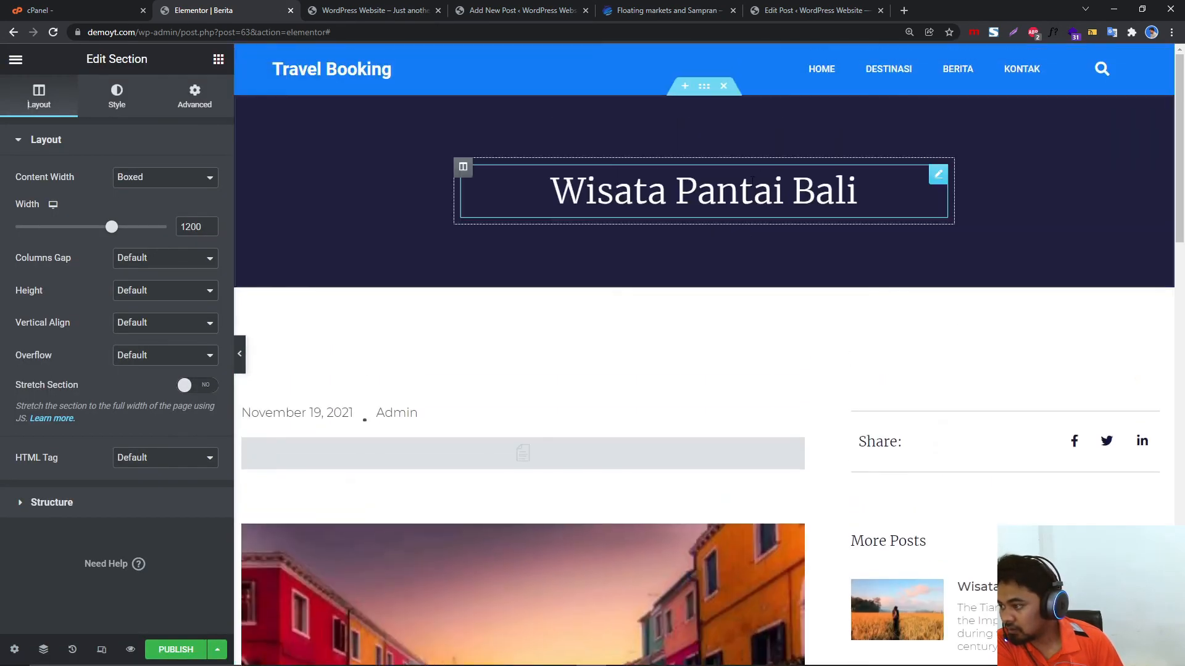
left_click_drag(935, 176, 489, 460)
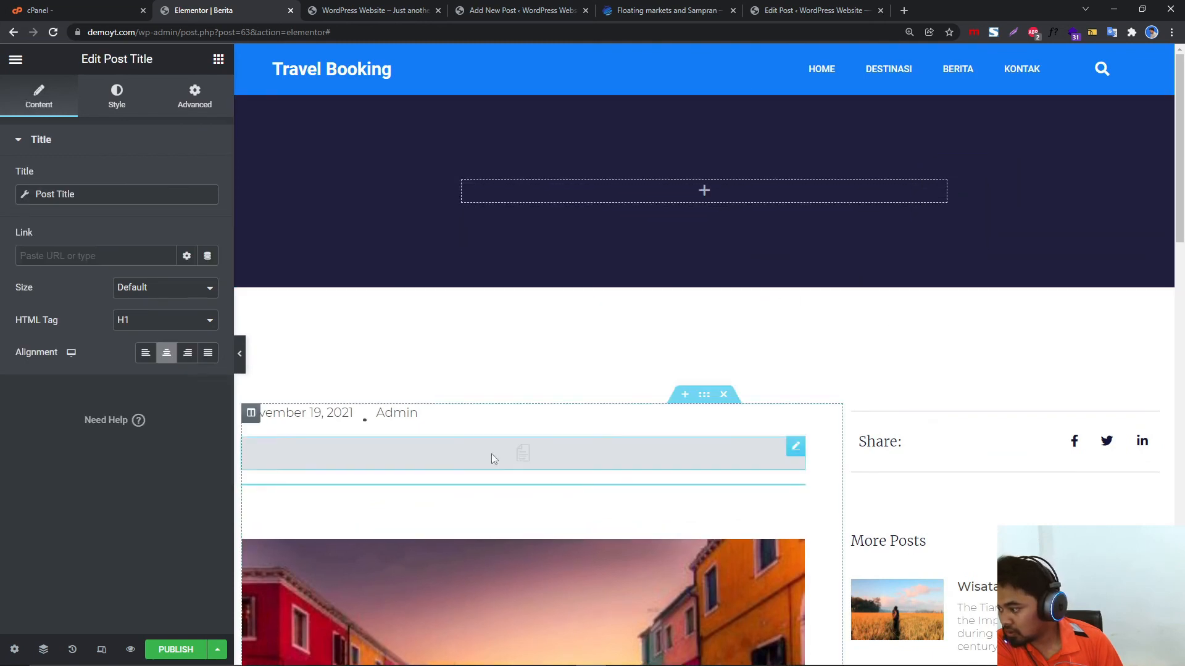
left_click_drag(800, 422, 632, 481)
Set the post title's text color to dark #1B1B1B and align it left.
left_click(597, 471)
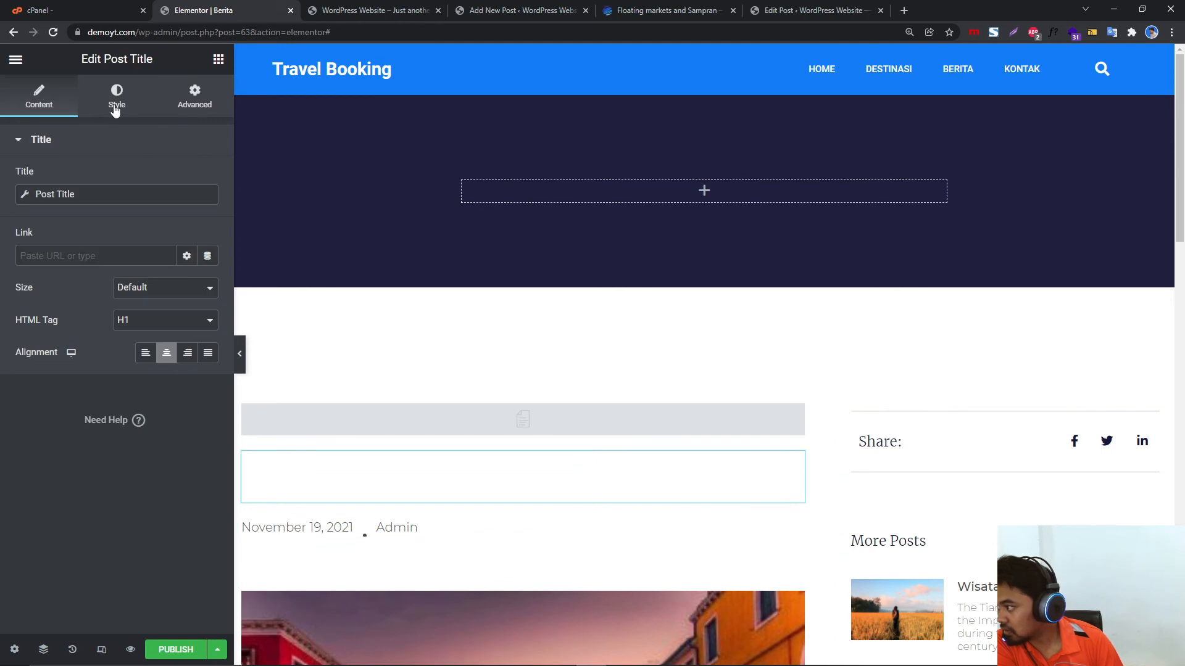
left_click(117, 98)
left_click(208, 177)
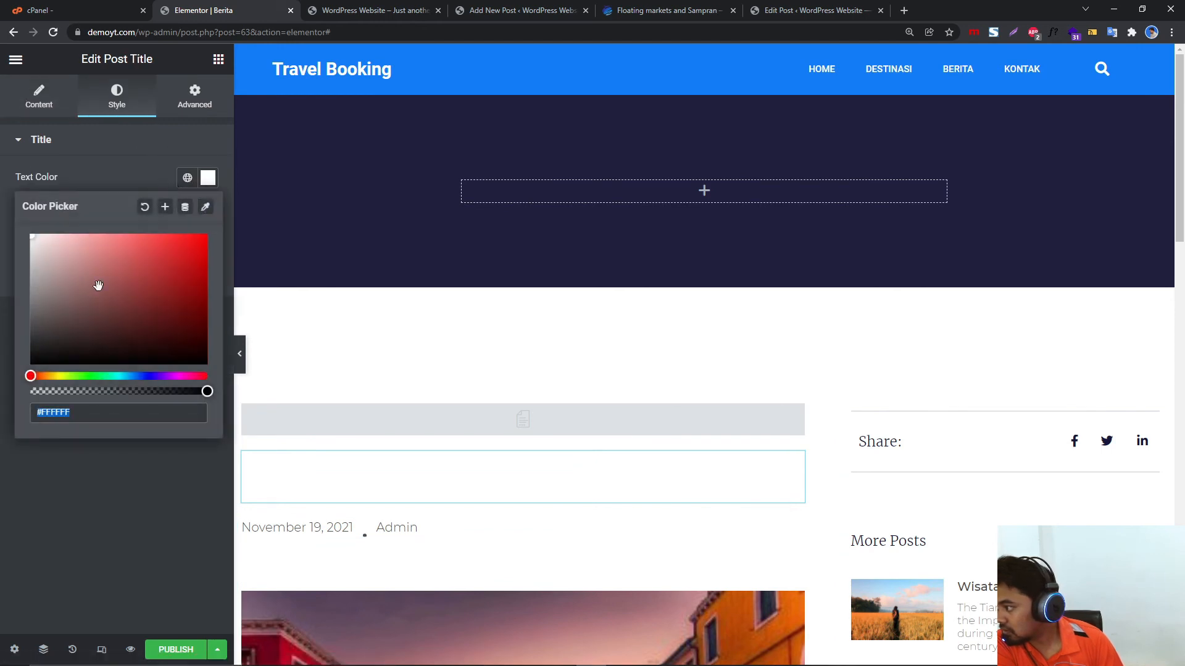
left_click_drag(98, 286, 5, 356)
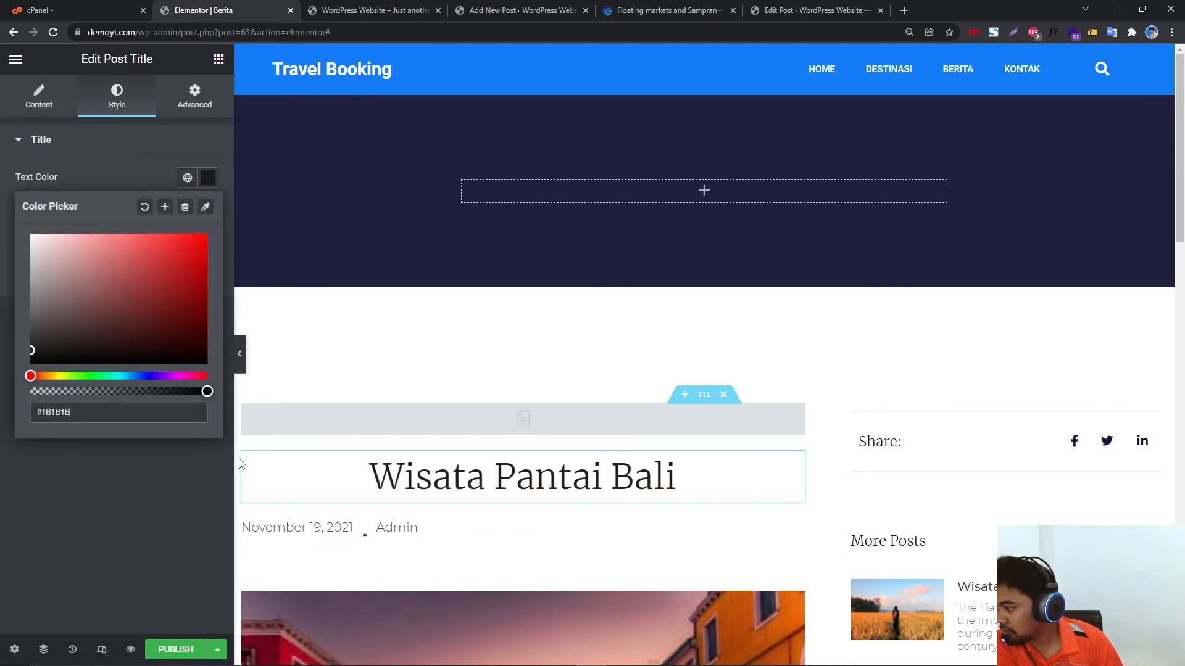
left_click(42, 100)
left_click(152, 356)
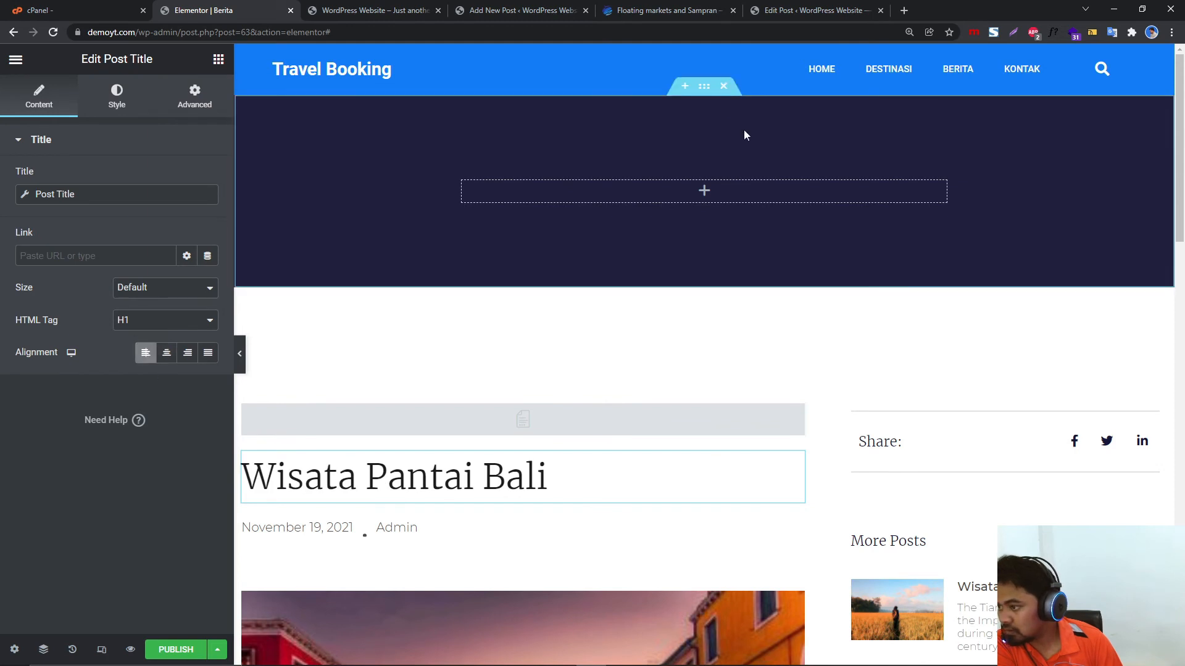
Delete the empty dark header section and adjust the article section's spacing.
left_click(719, 86)
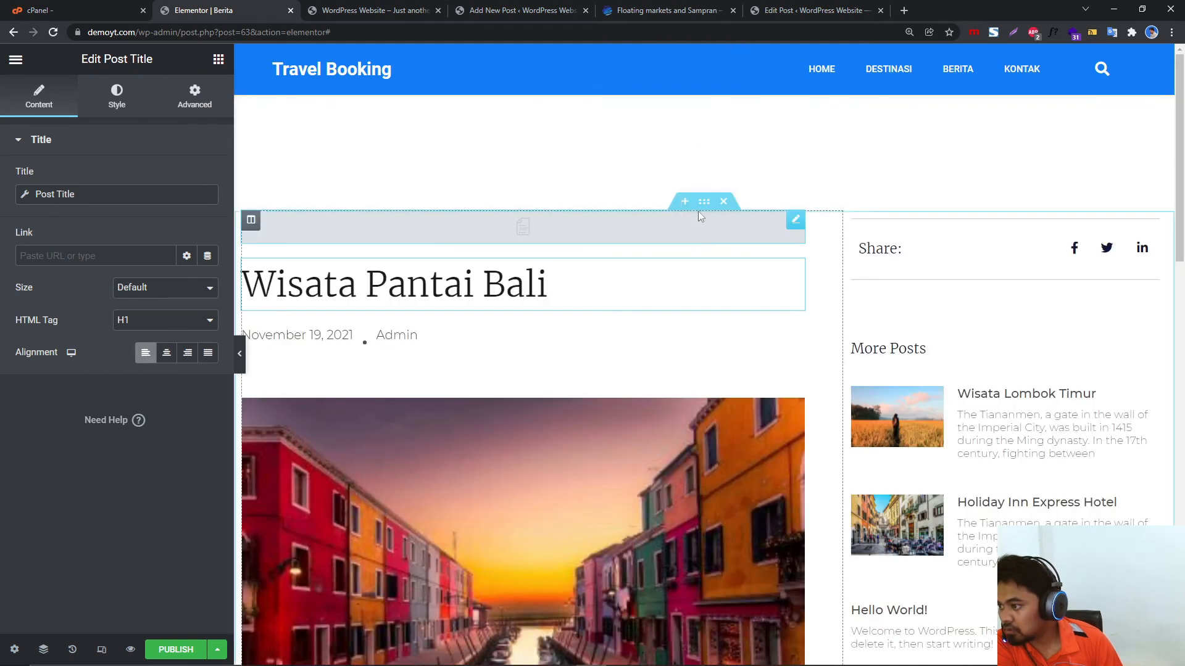
left_click(701, 203)
left_click(192, 98)
left_click_drag(50, 199, 50, 198)
Change the Post Content font family to Lato in the Berita template.
scroll(523, 371, "down", 11)
left_click(493, 216)
left_click(208, 243)
left_click(160, 315)
type("lat")
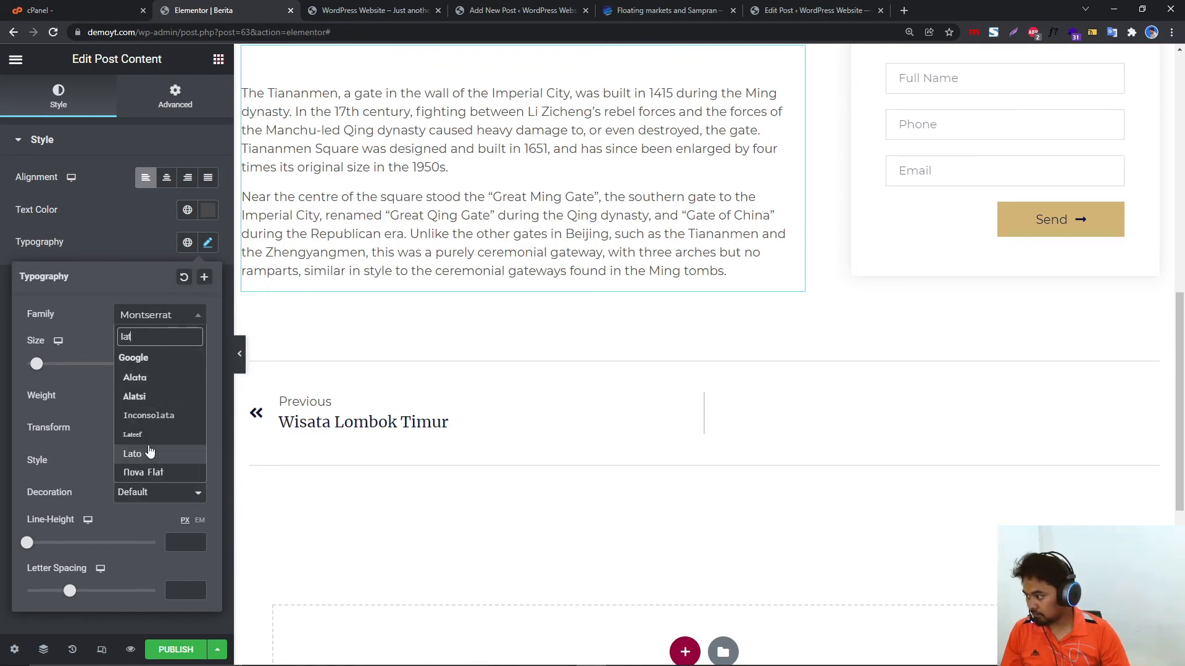
left_click(150, 452)
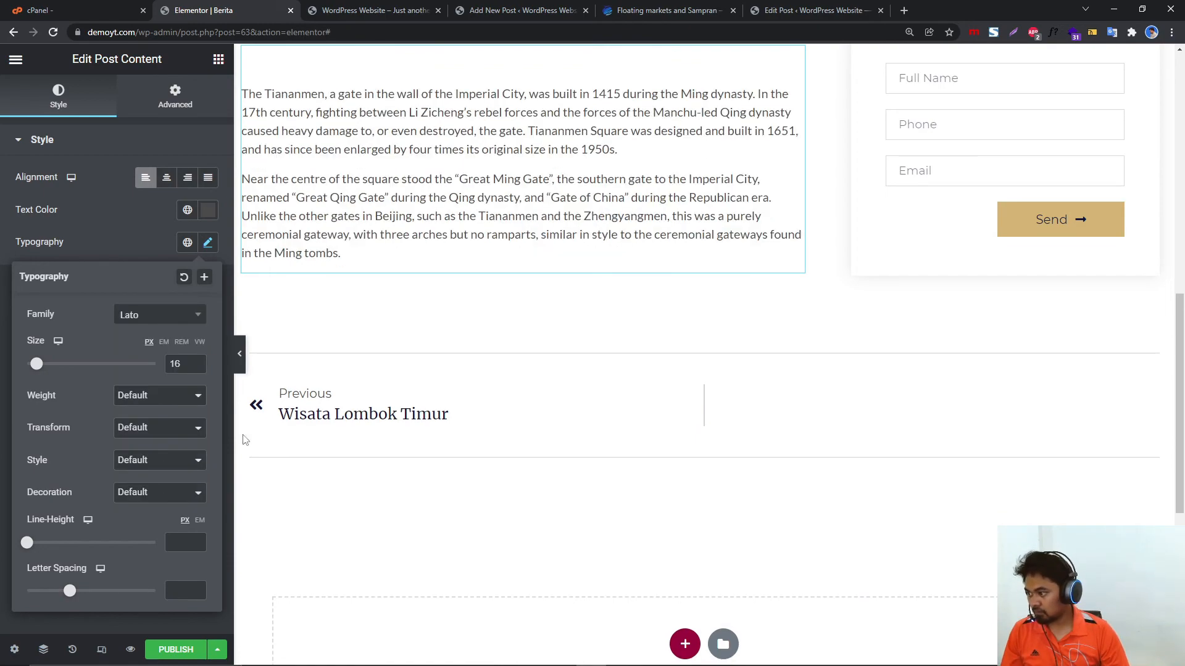
Delete the previous/next post navigation section below the article.
scroll(532, 376, "up", 9)
scroll(648, 377, "down", 3)
scroll(649, 375, "down", 7)
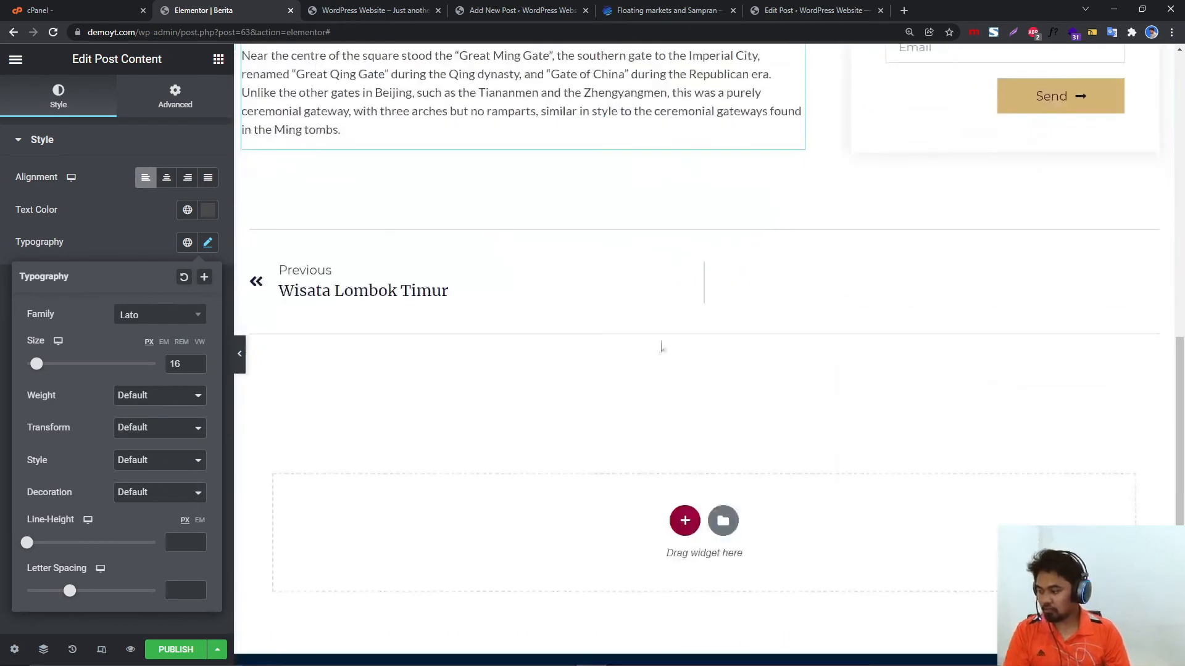
left_click(724, 214)
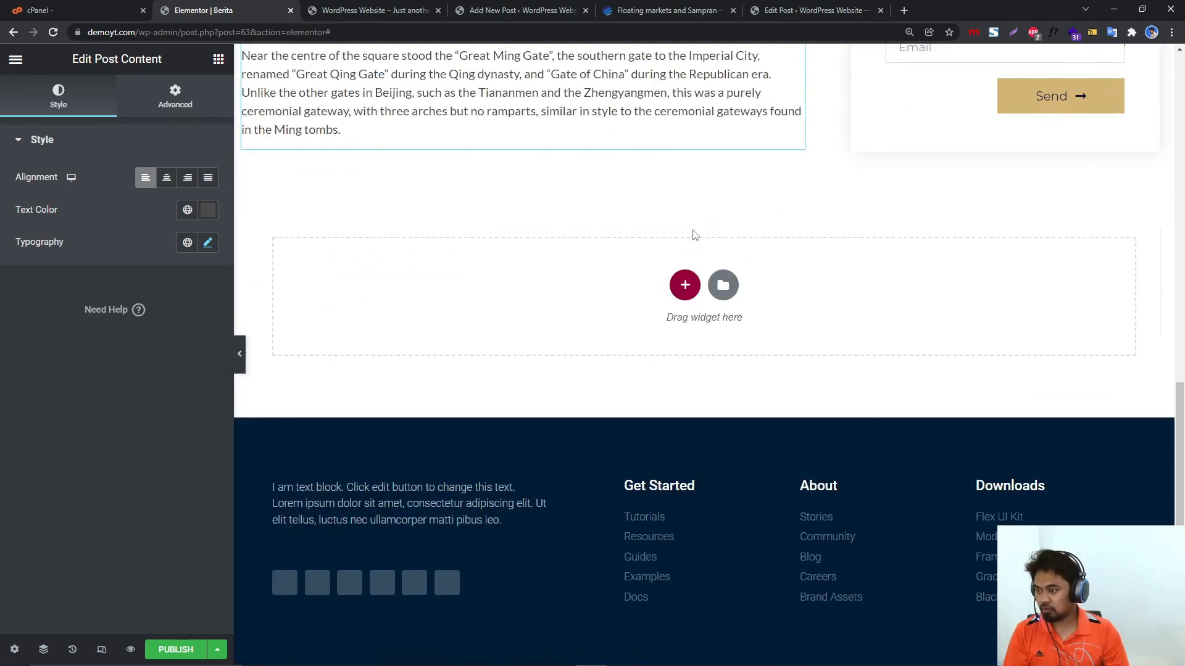
Publish the Berita template with an include condition for posts in the Berita category.
left_click(189, 658)
left_click(590, 426)
left_click(521, 407)
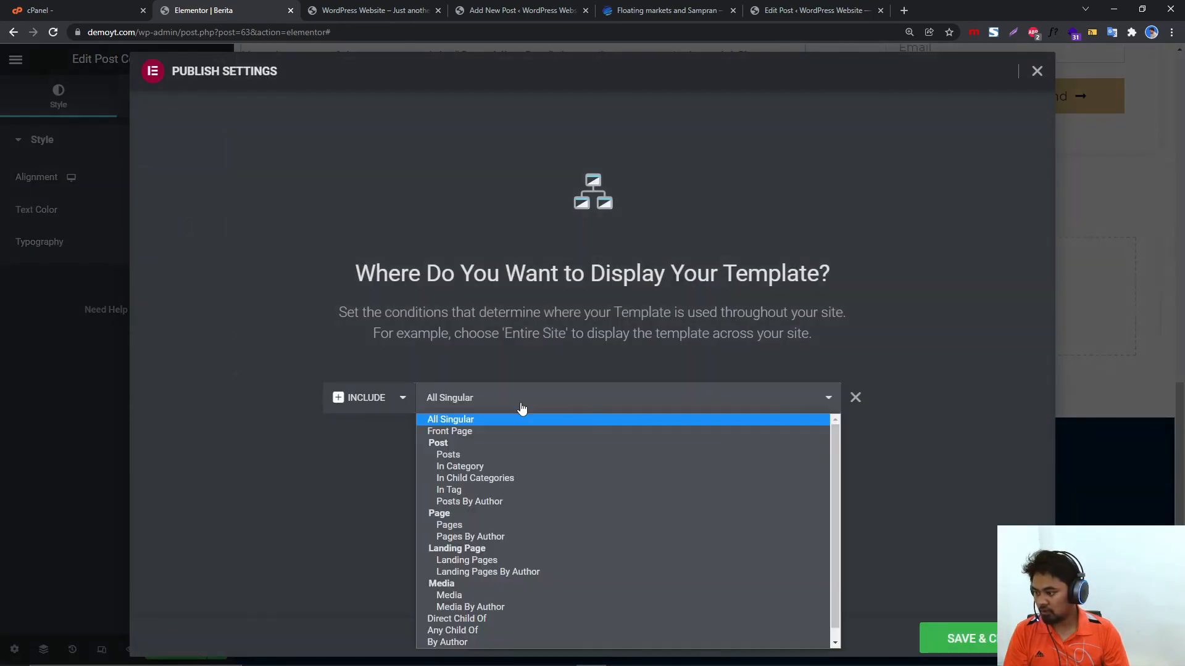
left_click(512, 464)
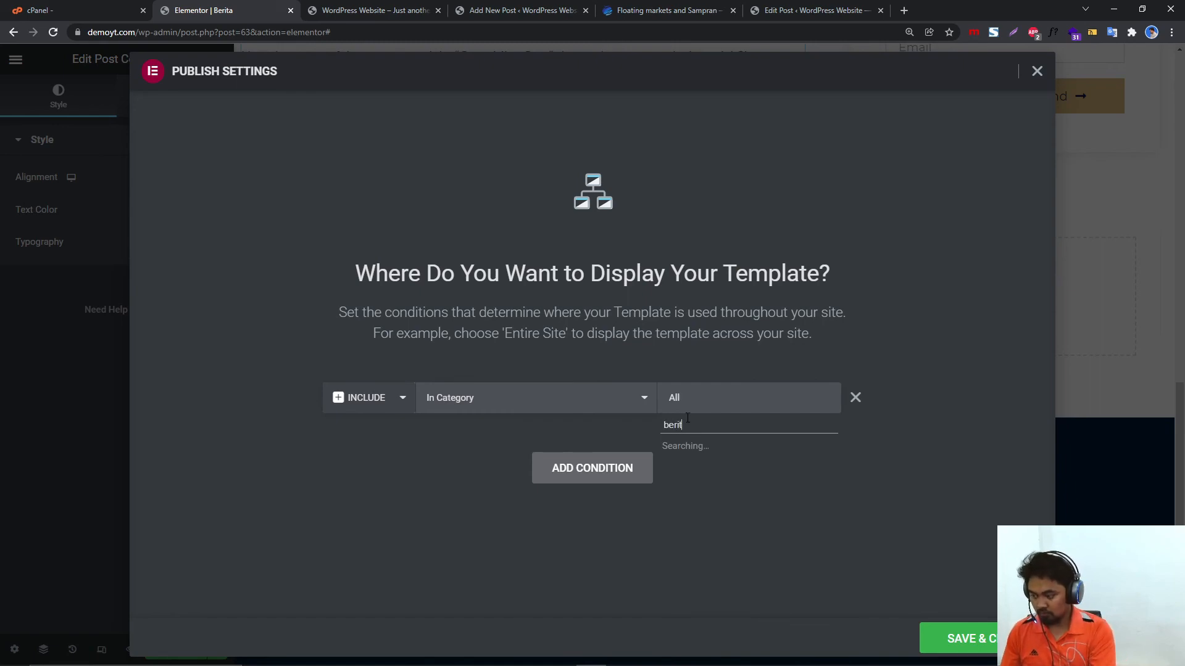
left_click(964, 642)
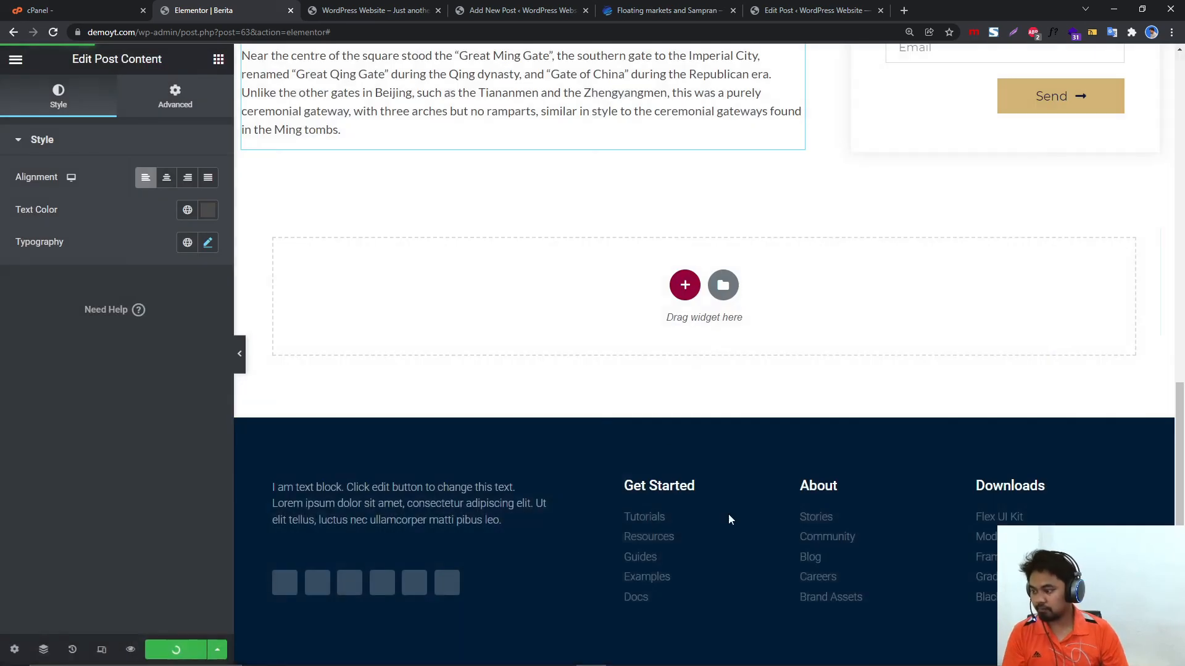
Open the Wisata Pantai Bali package from the live home page and examine its single-post layout.
left_click(371, 10)
left_click(543, 10)
left_click(379, 10)
scroll(432, 126, "up", 15)
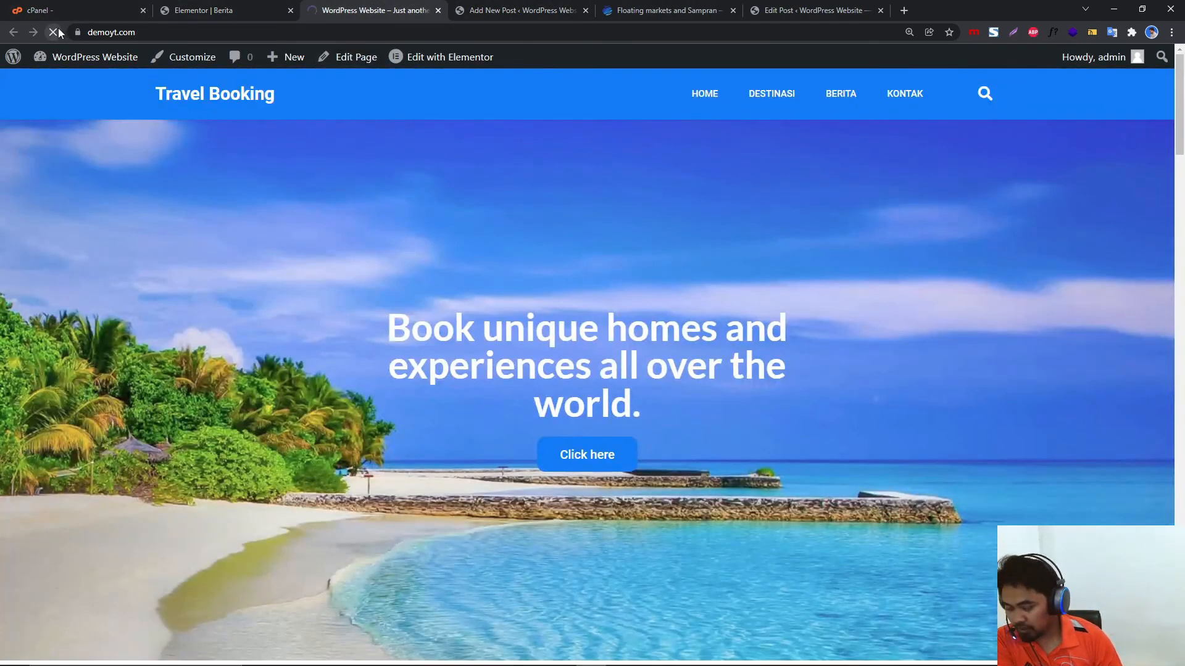
scroll(553, 346, "down", 15)
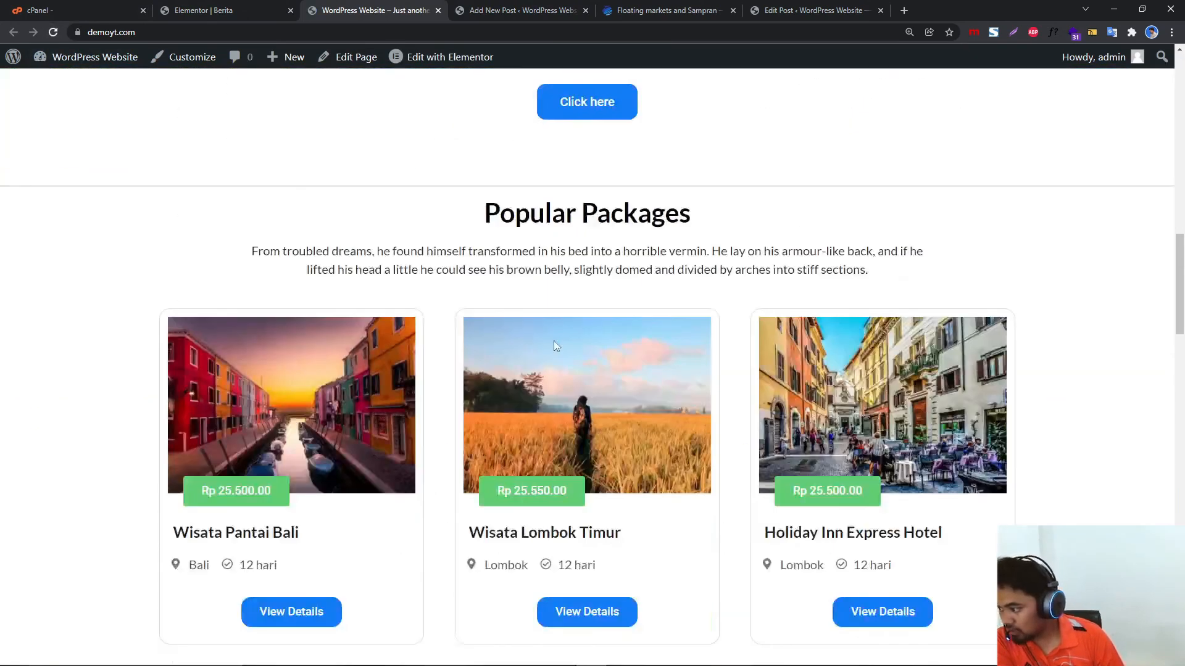
scroll(554, 346, "down", 2)
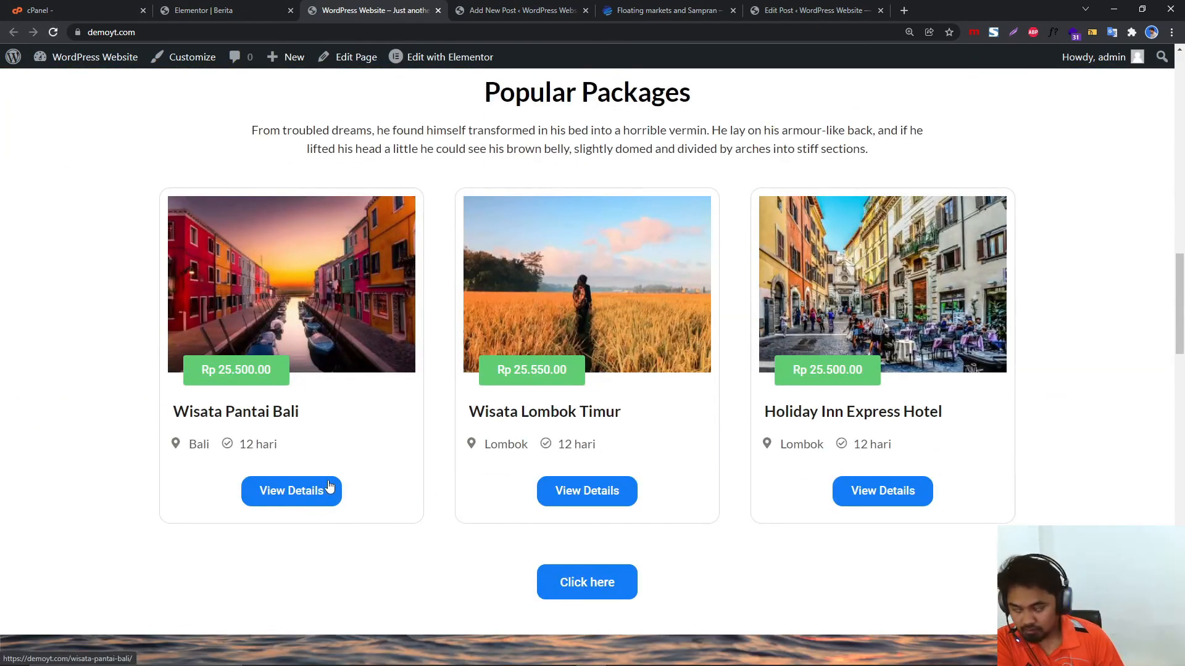
scroll(329, 487, "up", 2)
scroll(324, 405, "down", 2)
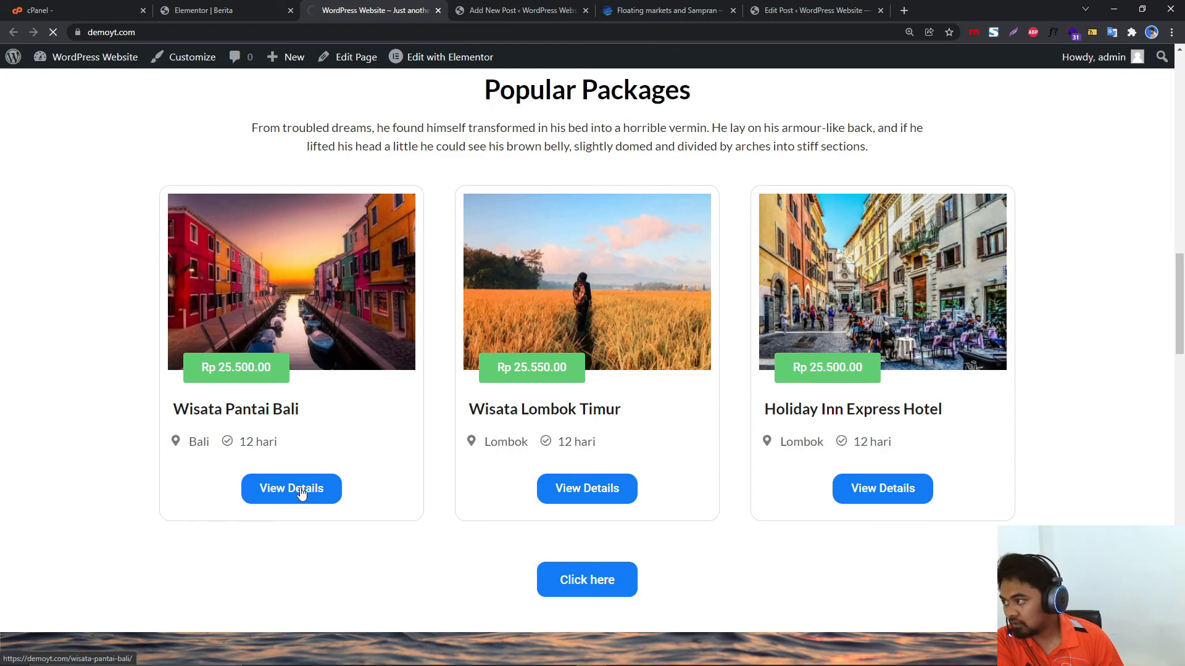
scroll(543, 422, "down", 8)
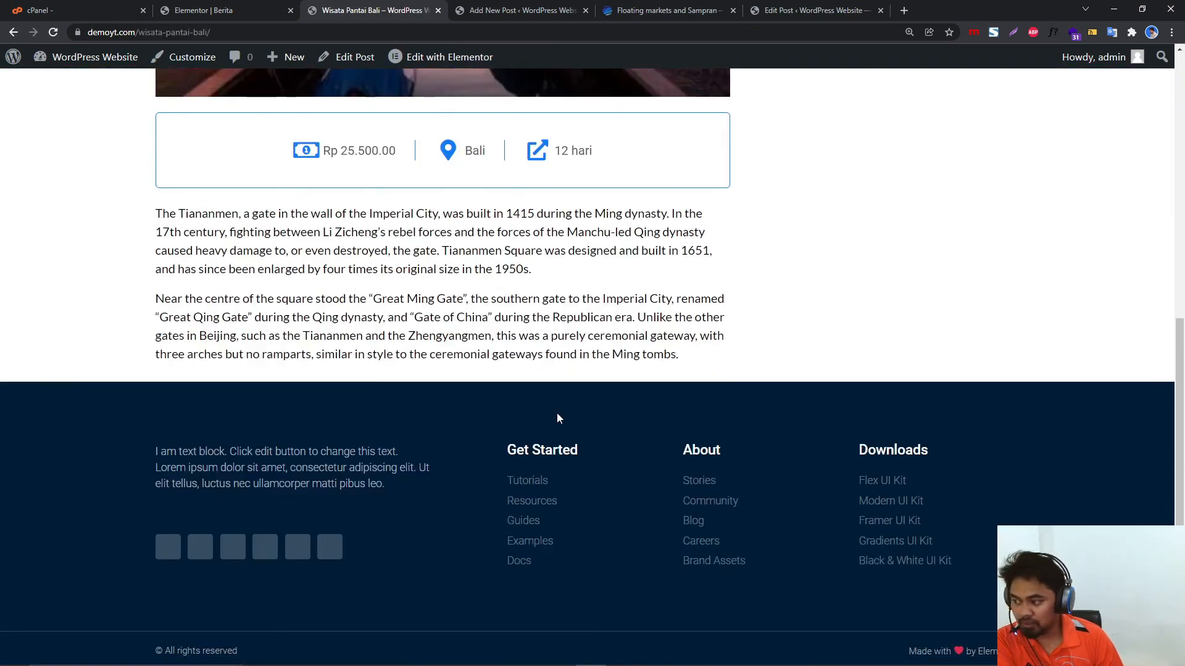
scroll(557, 415, "up", 7)
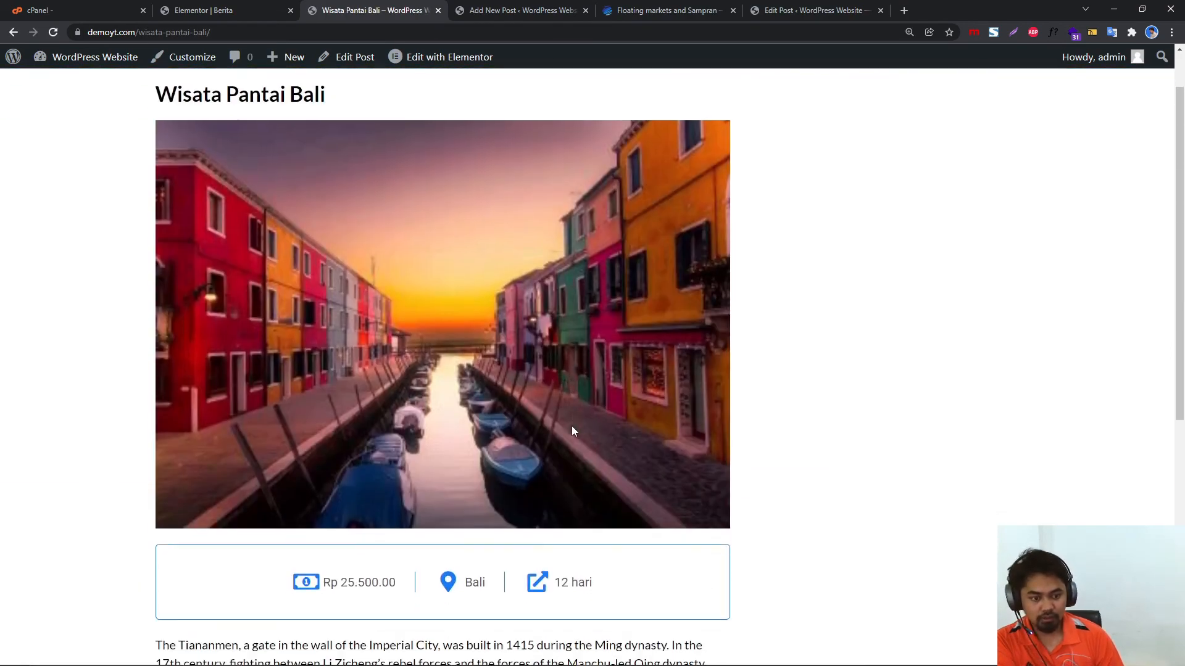
Return to the live home page and review the post cards in the News section.
left_click(197, 10)
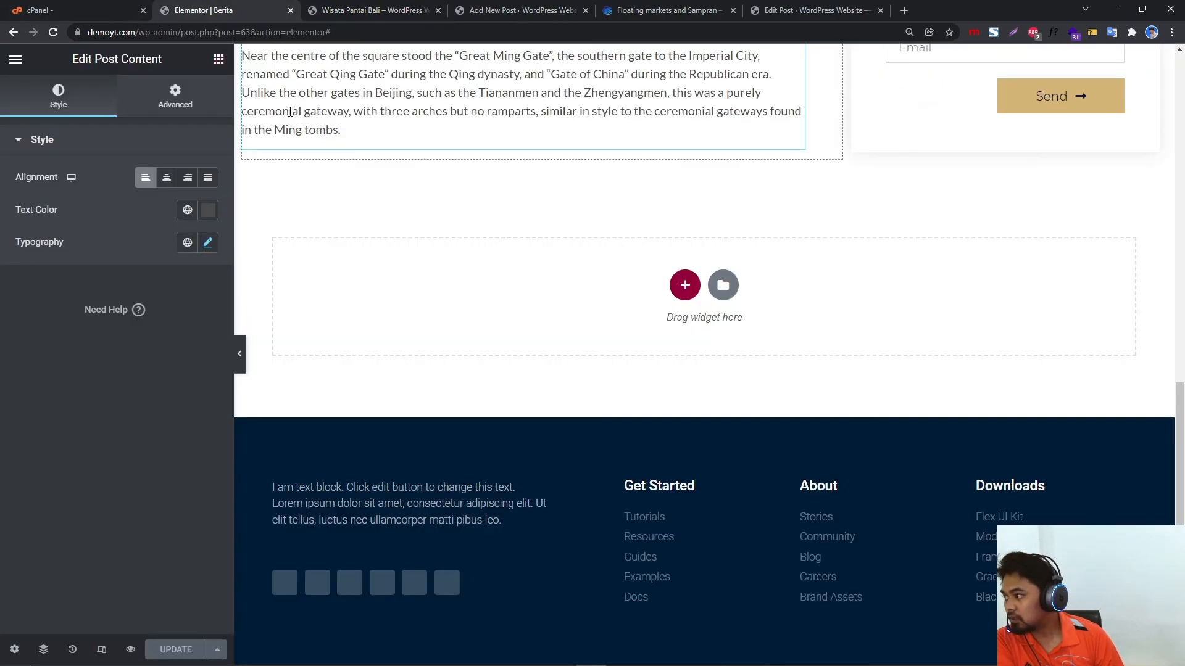
left_click(383, 11)
scroll(75, 90, "down", 4)
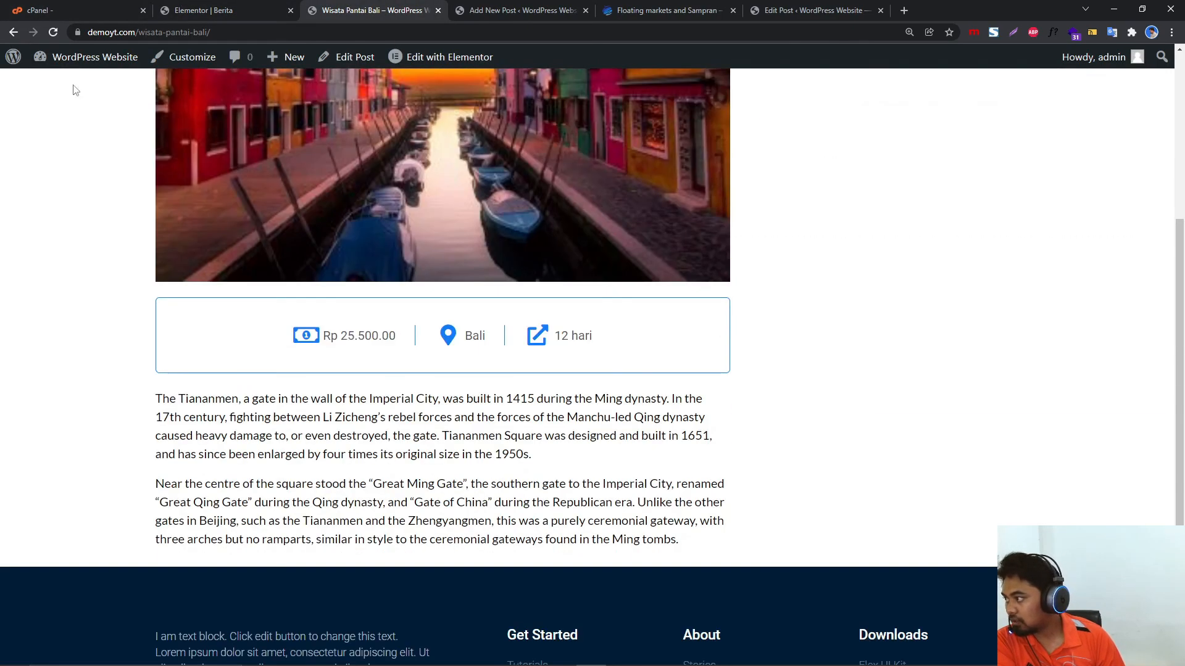
left_click(13, 33)
scroll(413, 584, "down", 10)
scroll(414, 584, "down", 10)
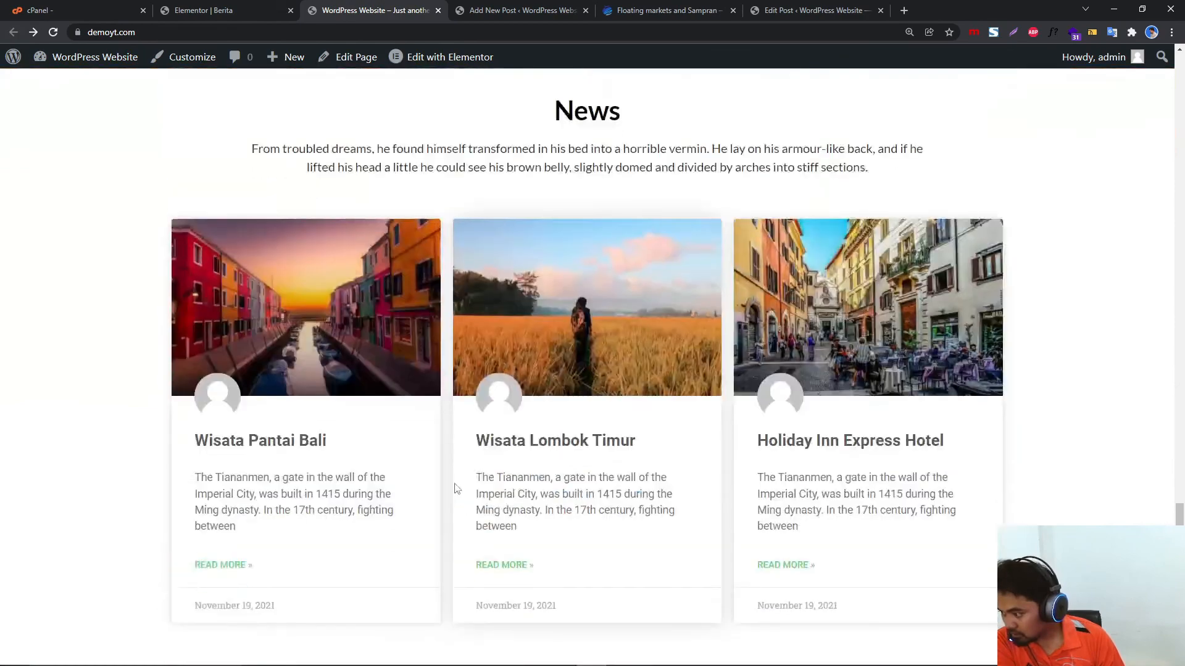
scroll(432, 542, "up", 5)
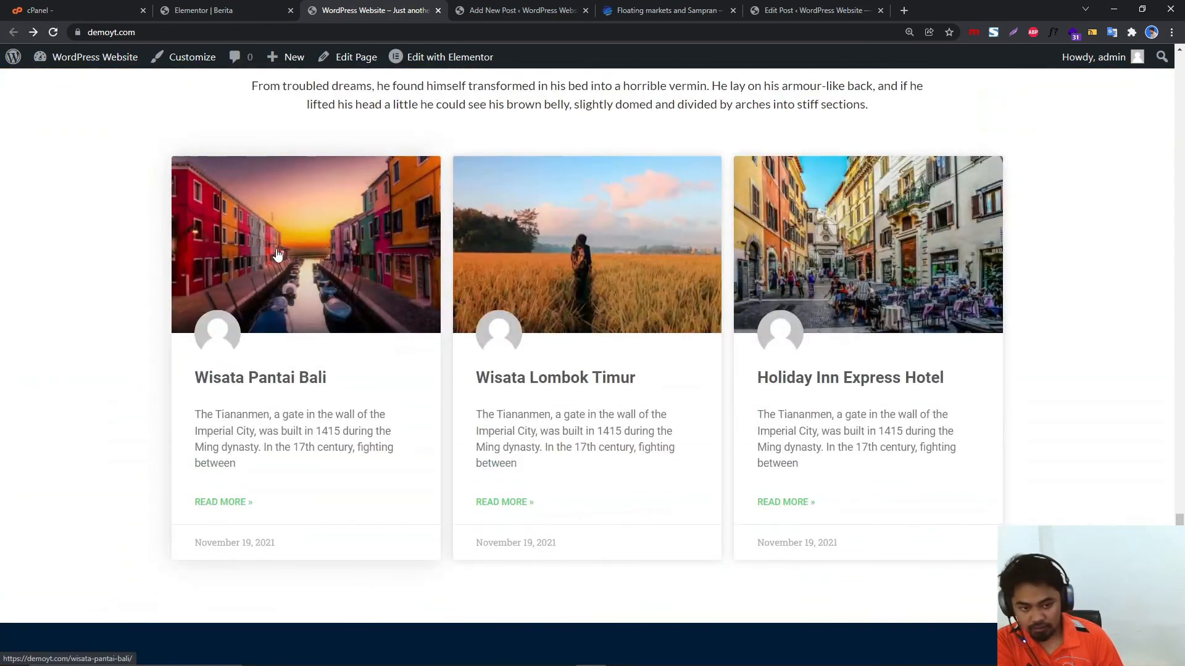
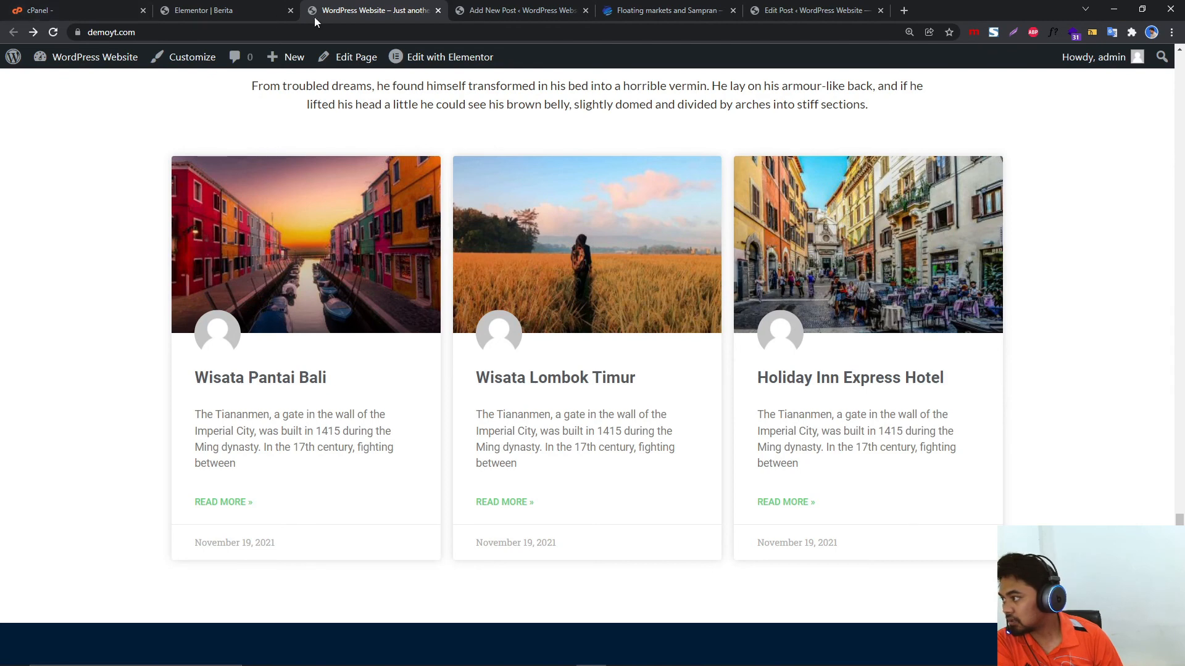
Exit the Berita template editor to the dashboard and start a new post titled "Contoh Berita".
left_click(199, 7)
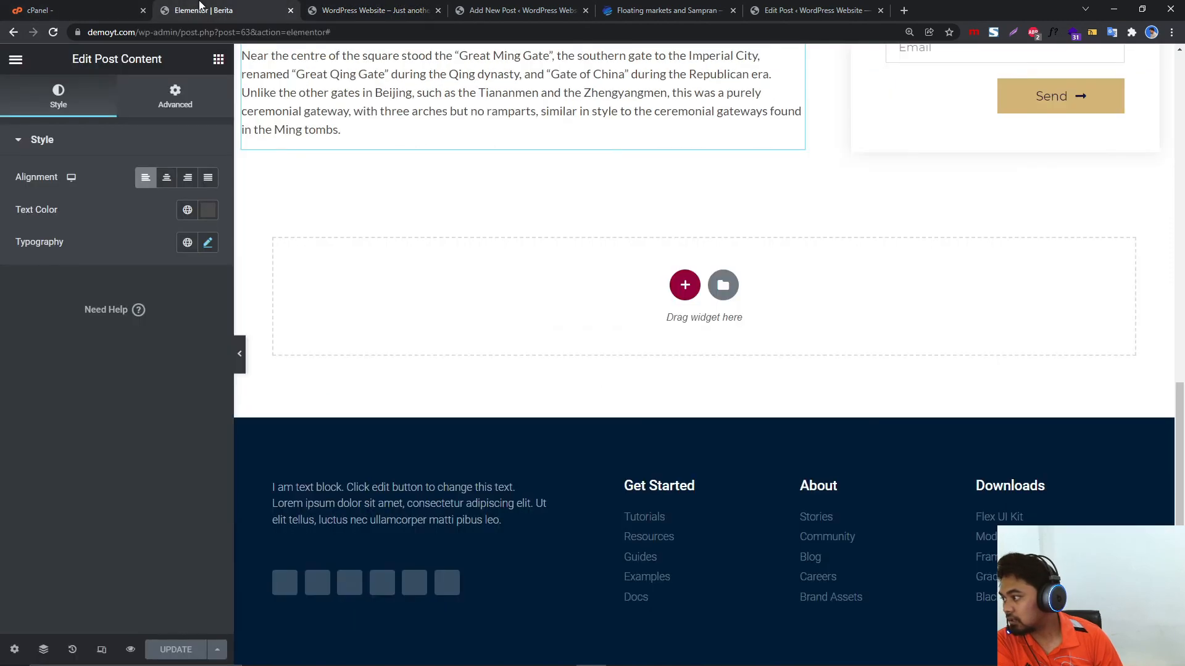
left_click(21, 71)
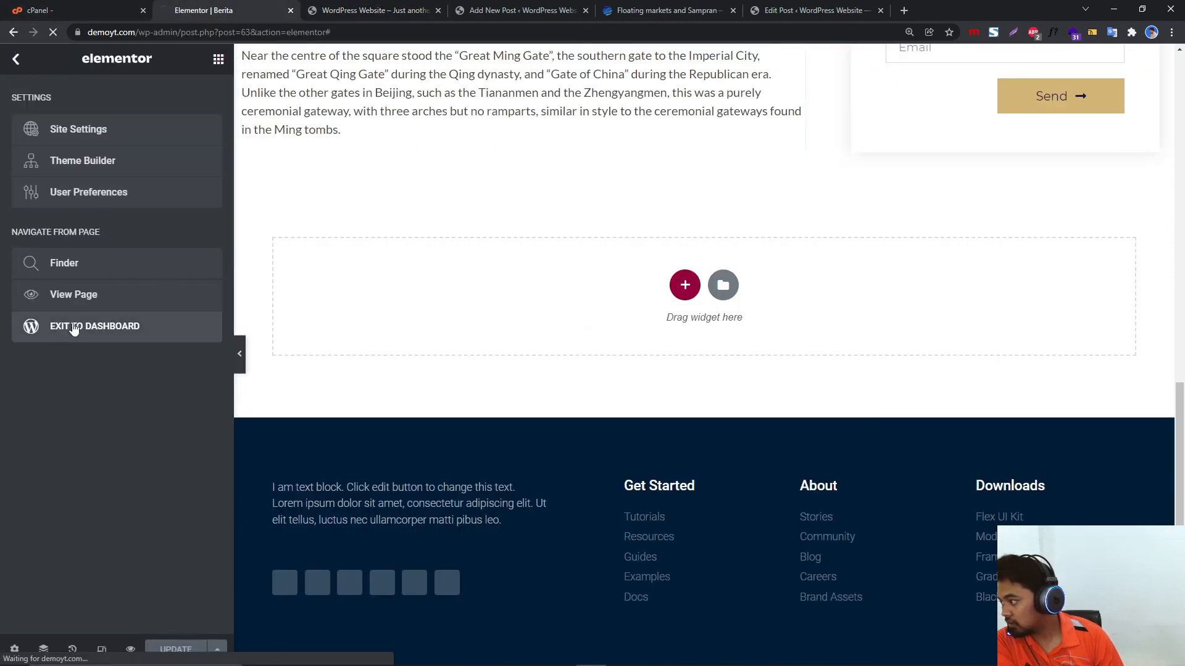
left_click(74, 329)
left_click(39, 127)
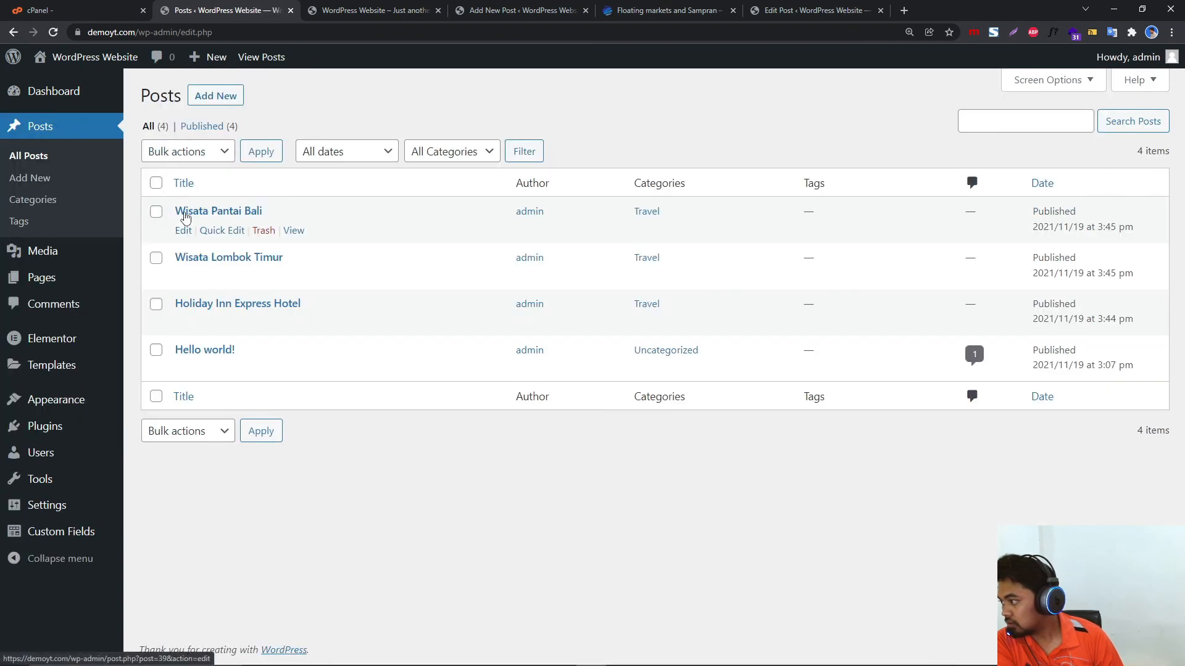
left_click(213, 97)
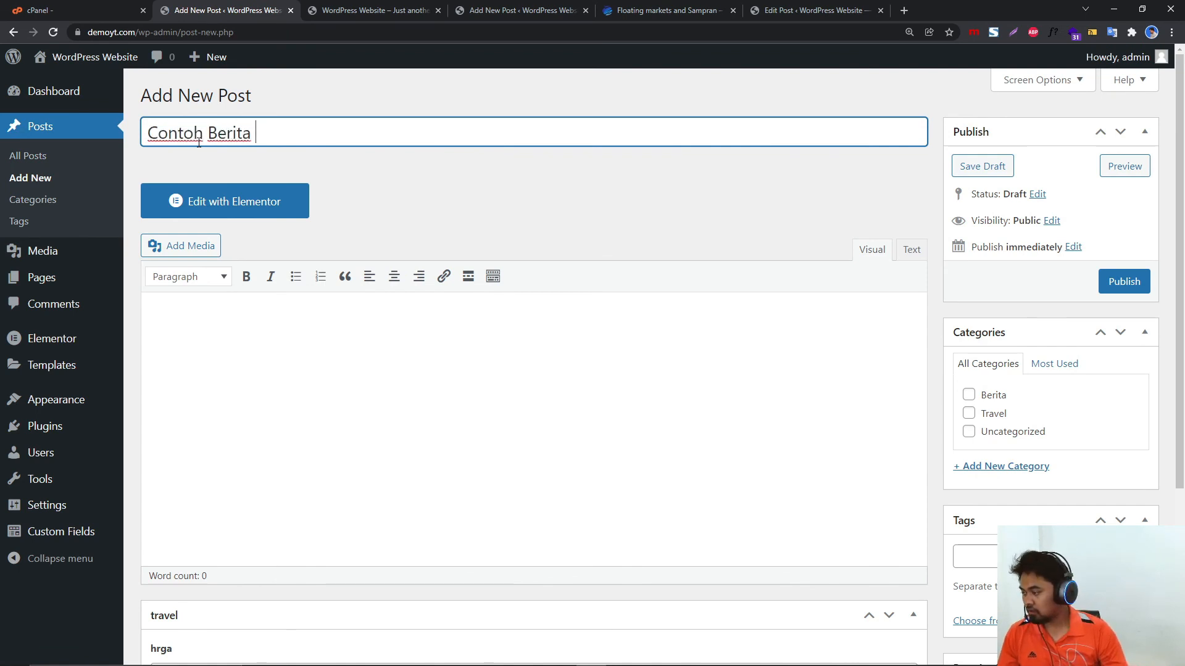
type("Contoh Berita")
Copy the three Tiananmen paragraphs from the reference trip page into the body of the Contoh Berita post.
left_click(400, 440)
scroll(400, 440, "down", 3)
left_click(642, 6)
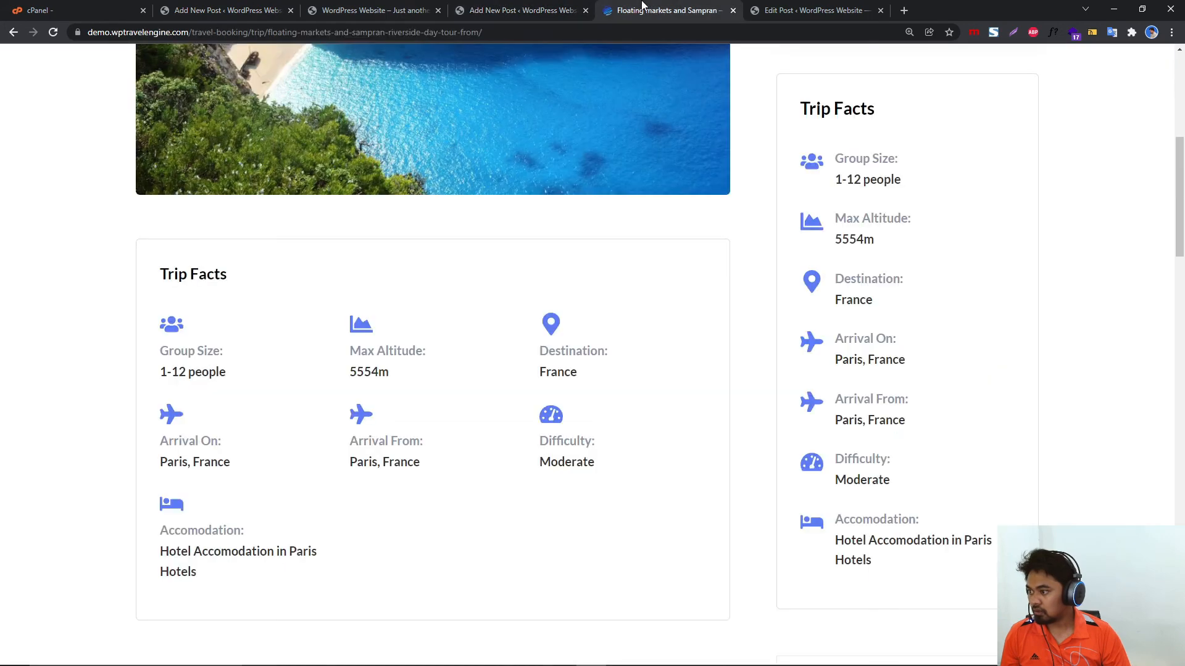
scroll(791, 366, "down", 7)
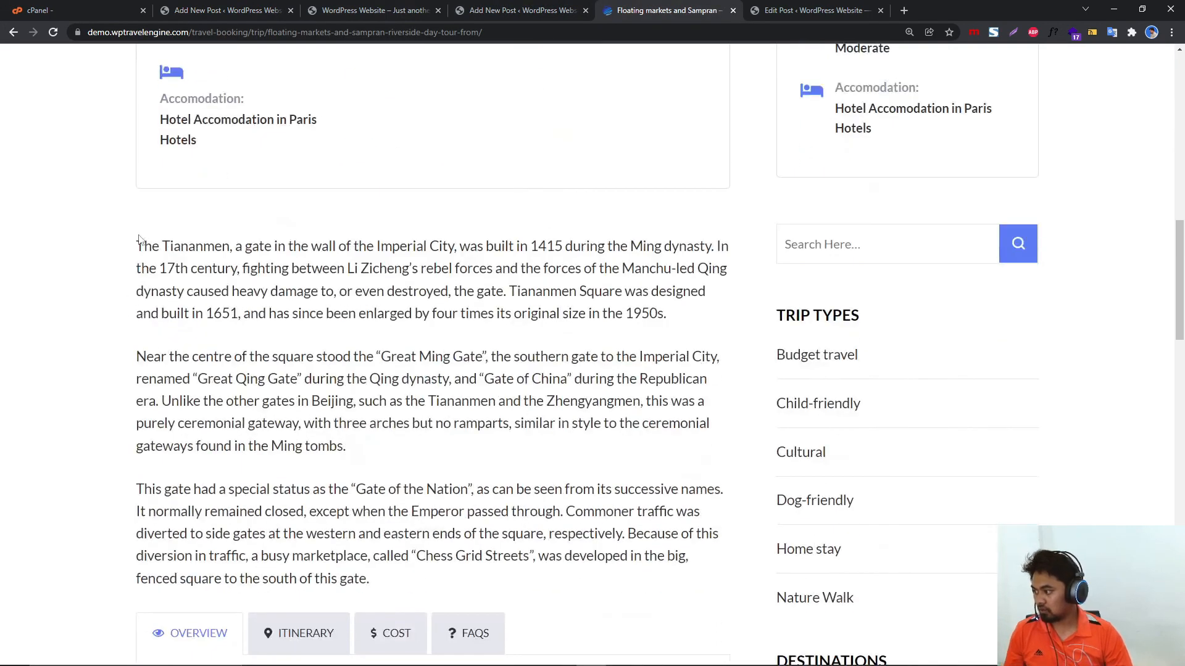
left_click_drag(138, 239, 480, 587)
key("ctrl+c")
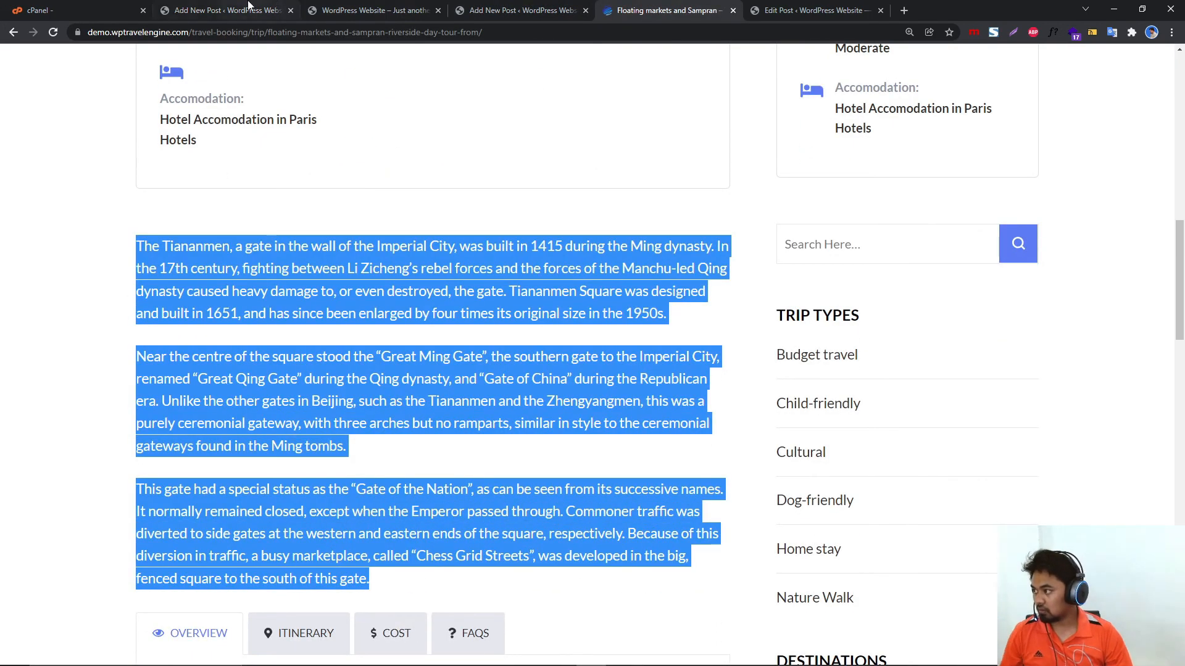
left_click(225, 10)
key("ctrl+v")
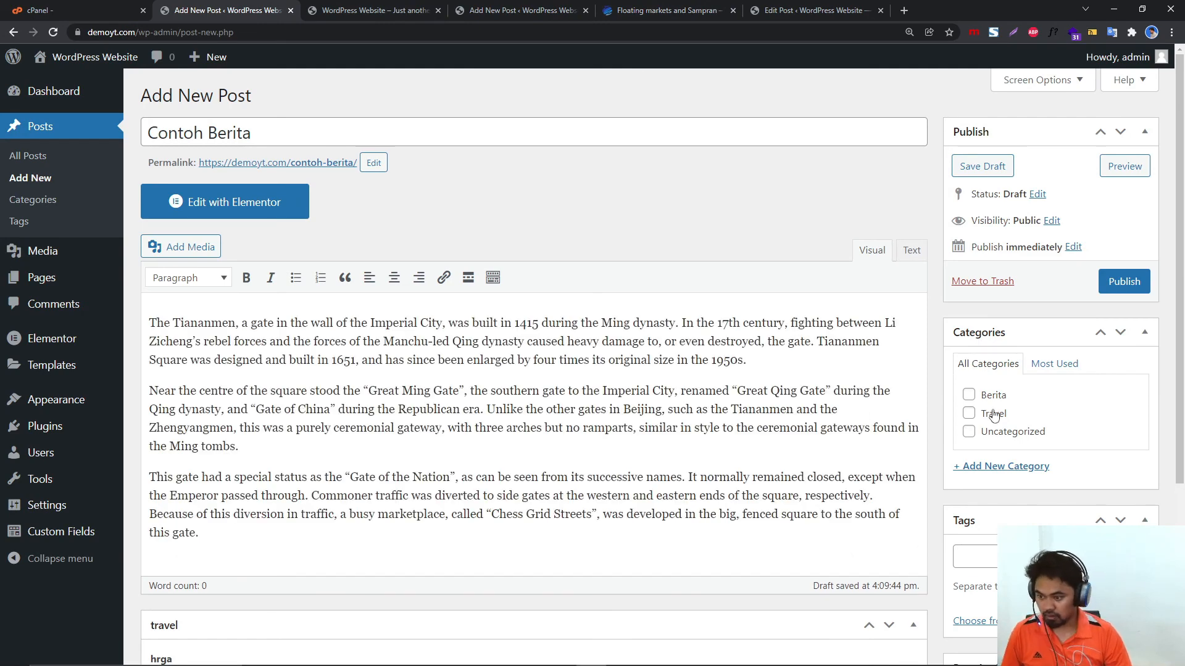
Publish the Contoh Berita post in the Berita category with the sunset picture cta-img.jpg as its featured image.
scroll(983, 487, "down", 3)
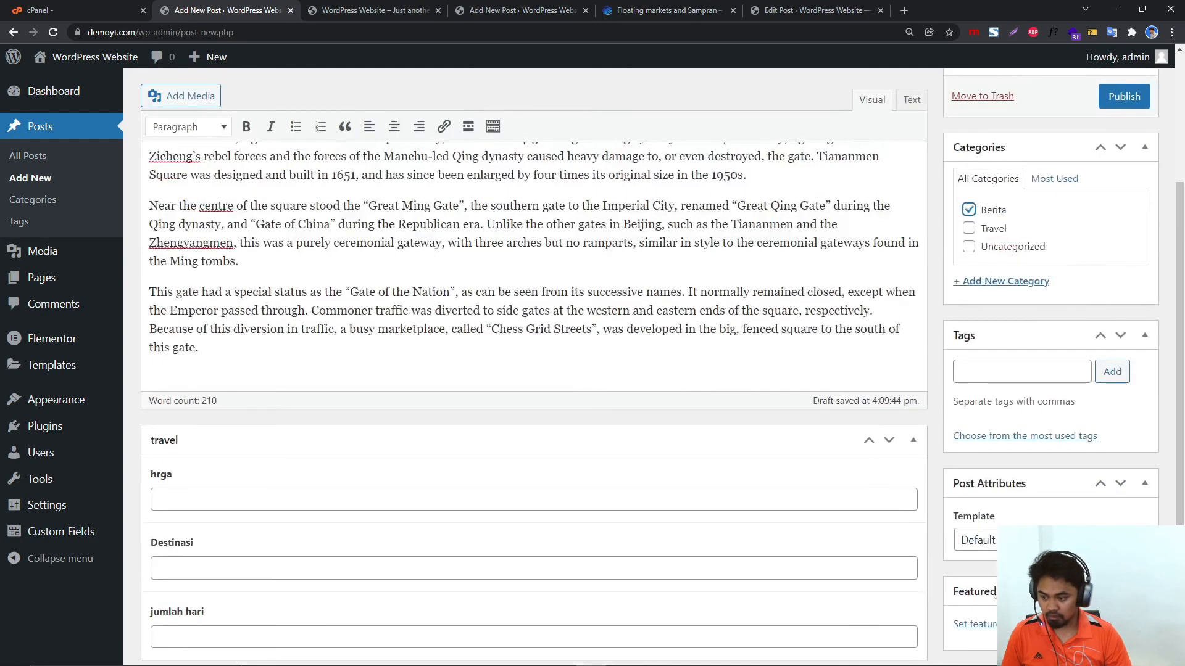
left_click(975, 626)
left_click(650, 252)
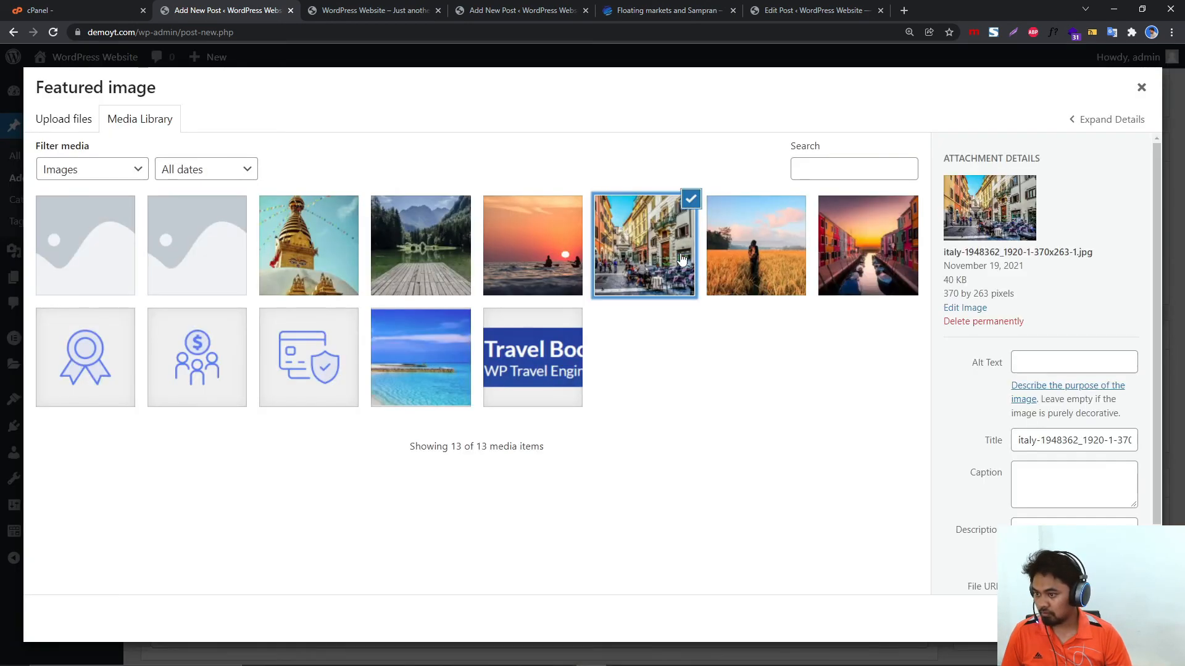
left_click(519, 256)
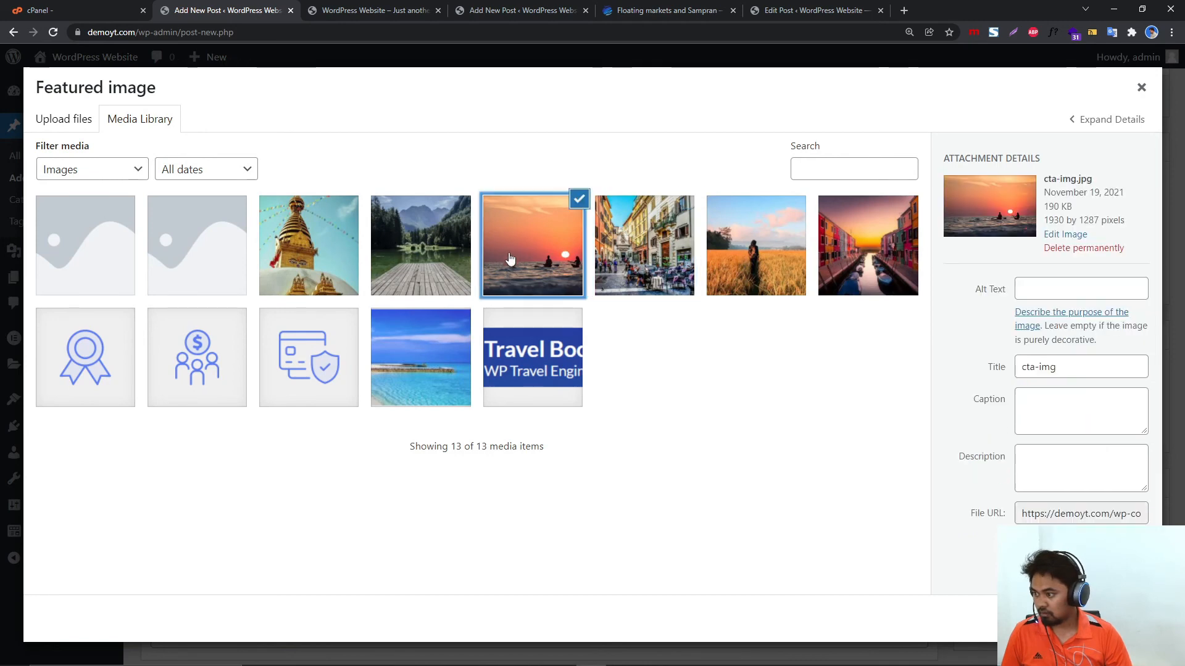
left_click(463, 267)
left_click(516, 252)
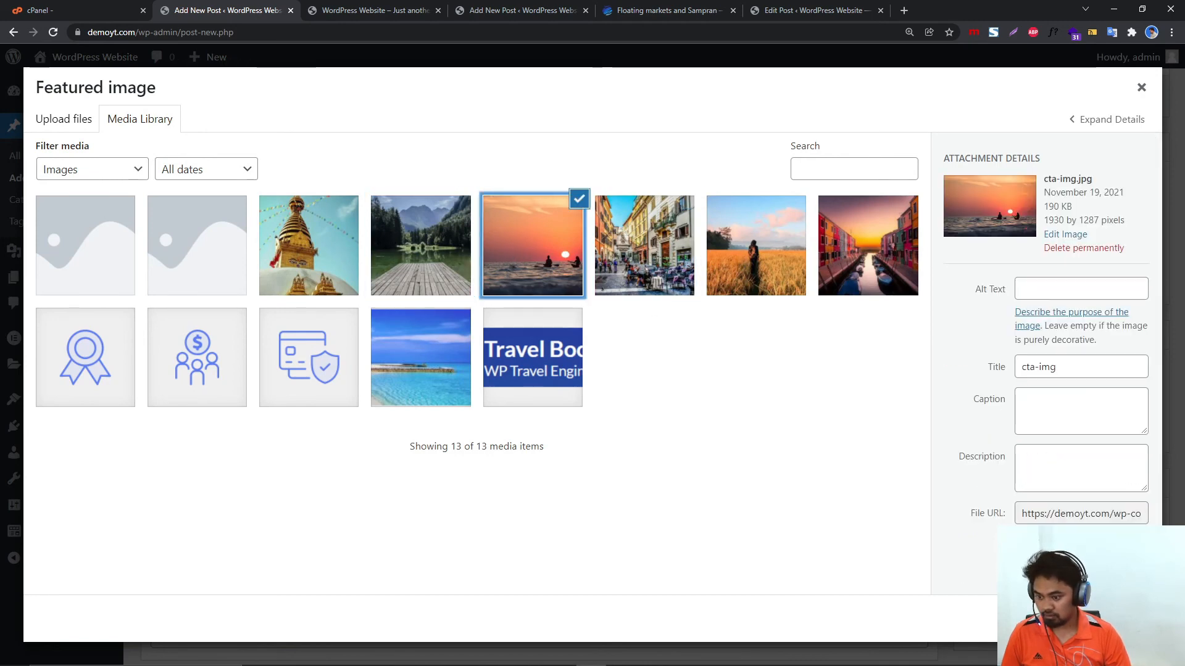
left_click(1104, 619)
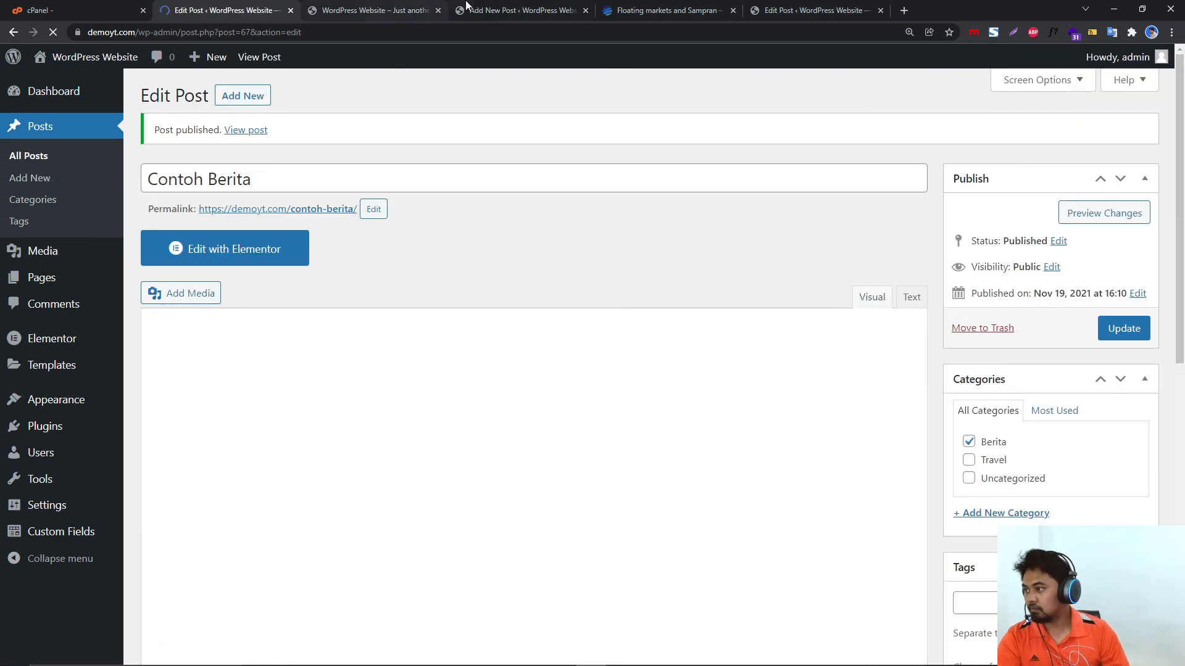
Reload the live home page and check the News and Popular Packages sections for the new post.
left_click(494, 8)
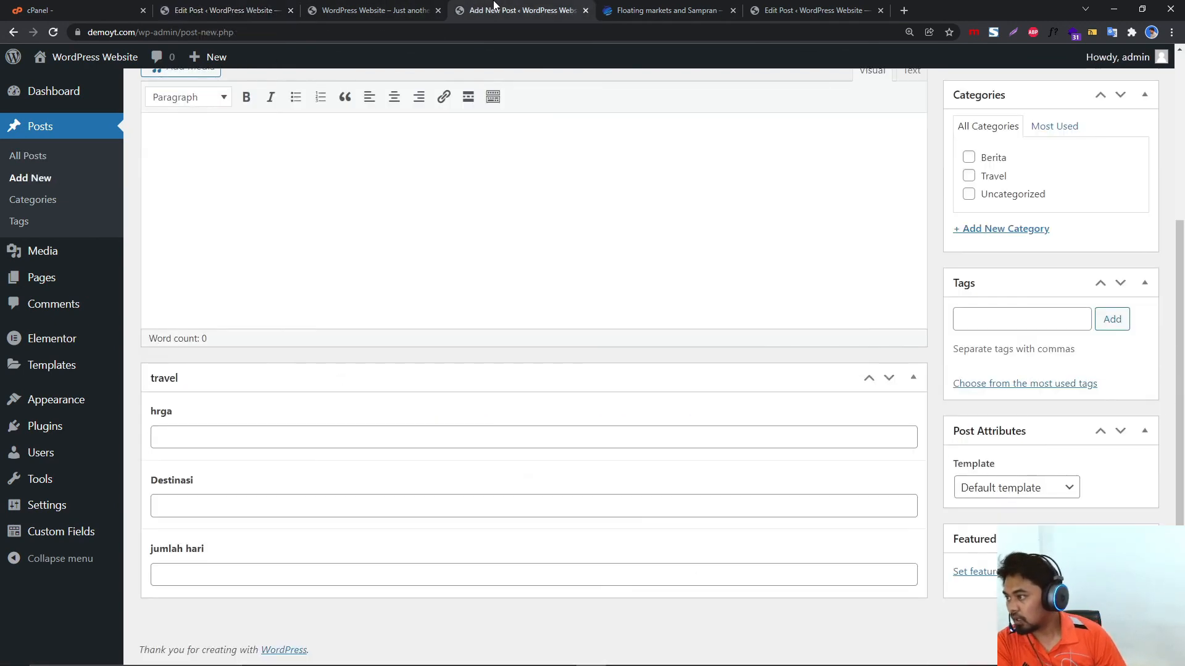
left_click(365, 7)
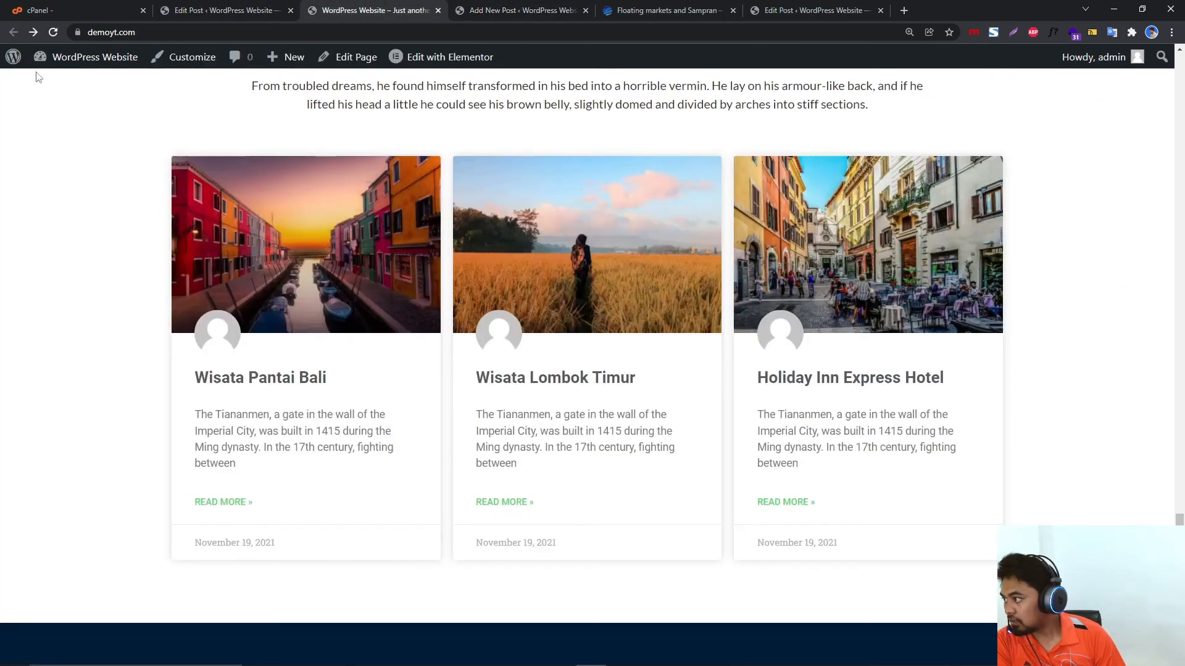
left_click(54, 31)
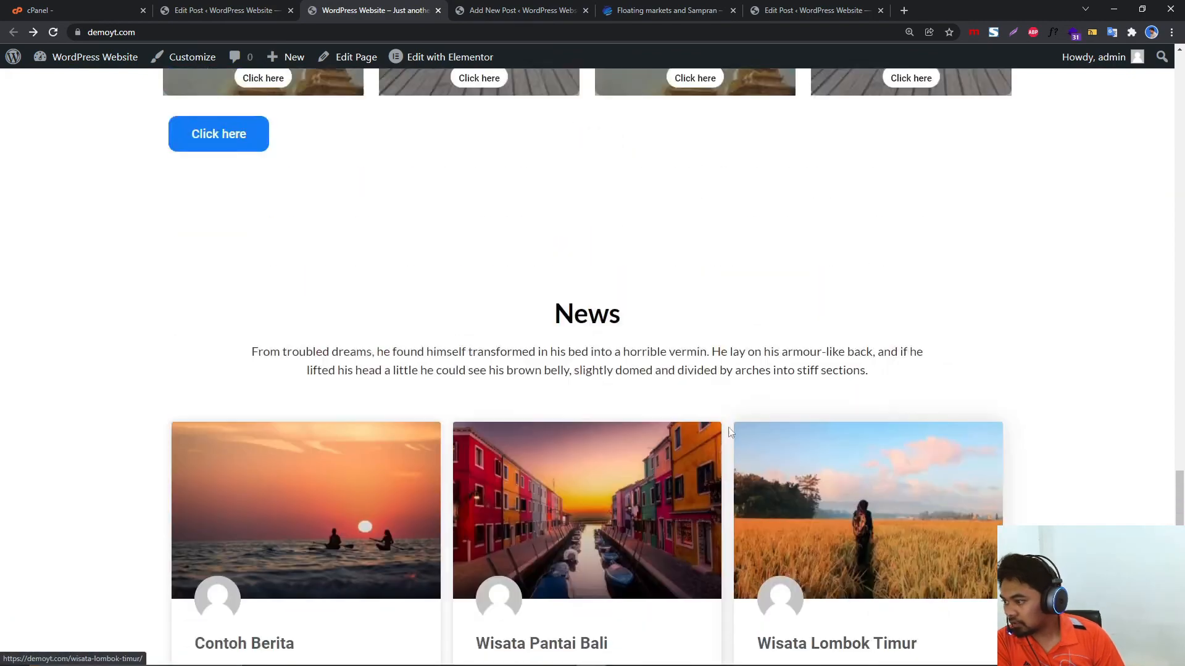
scroll(483, 427, "up", 20)
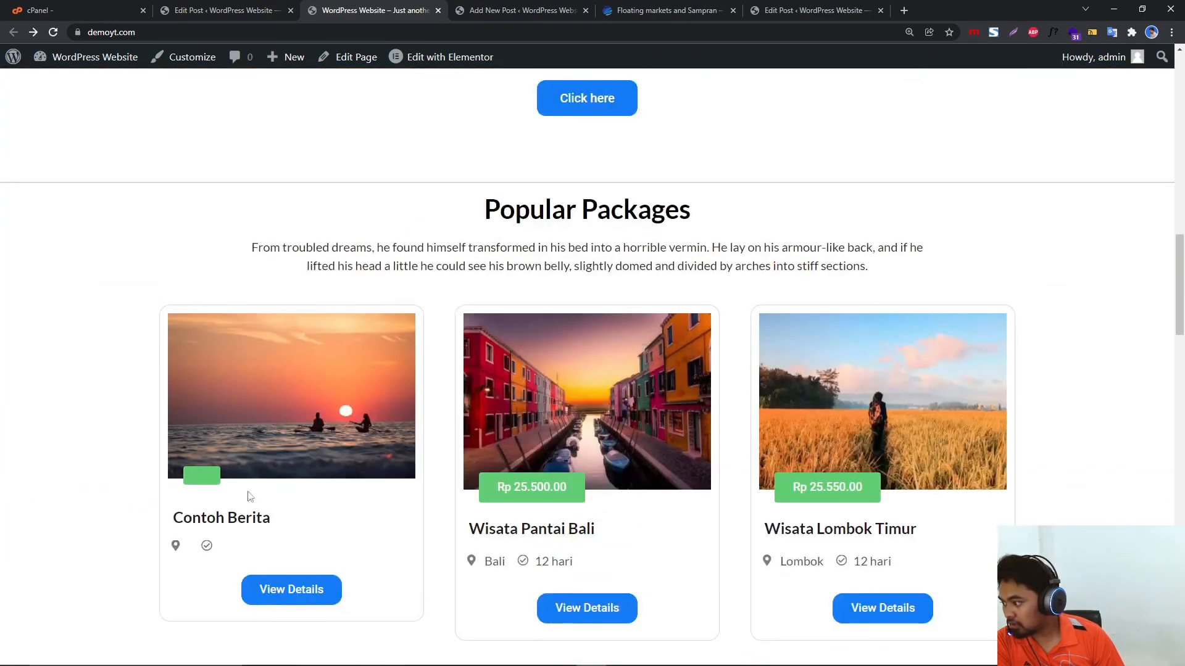
scroll(231, 538, "up", 2)
Open the home page in Elementor in a new tab and select the Popular Packages posts widget.
right_click(436, 56)
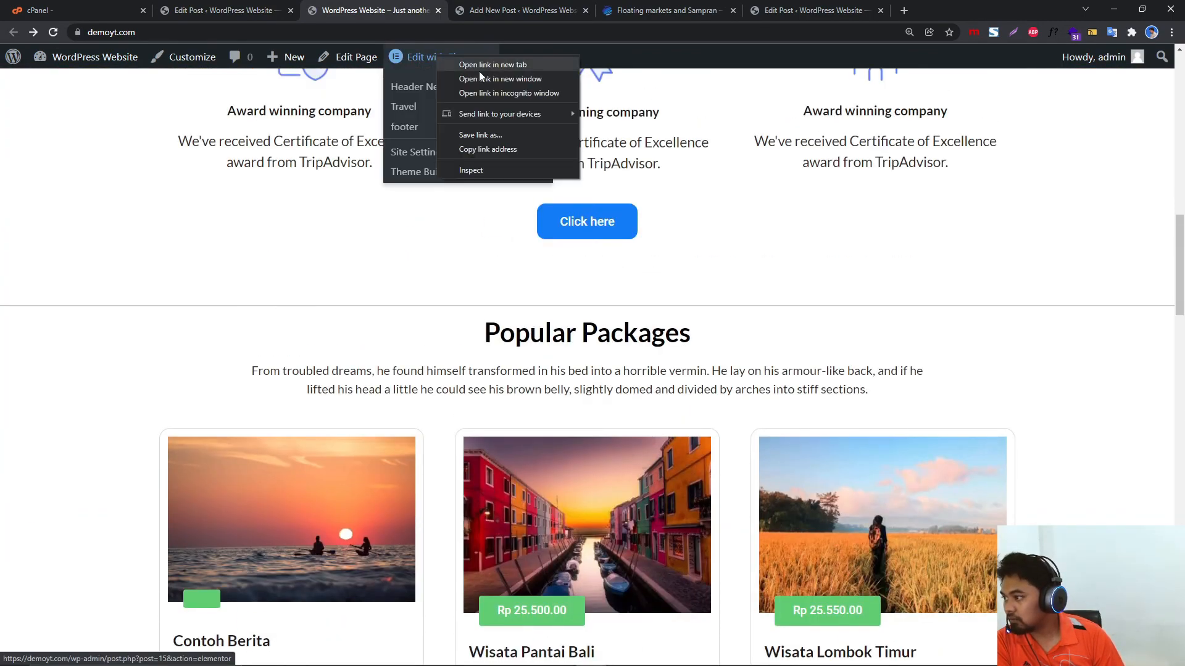
left_click(485, 66)
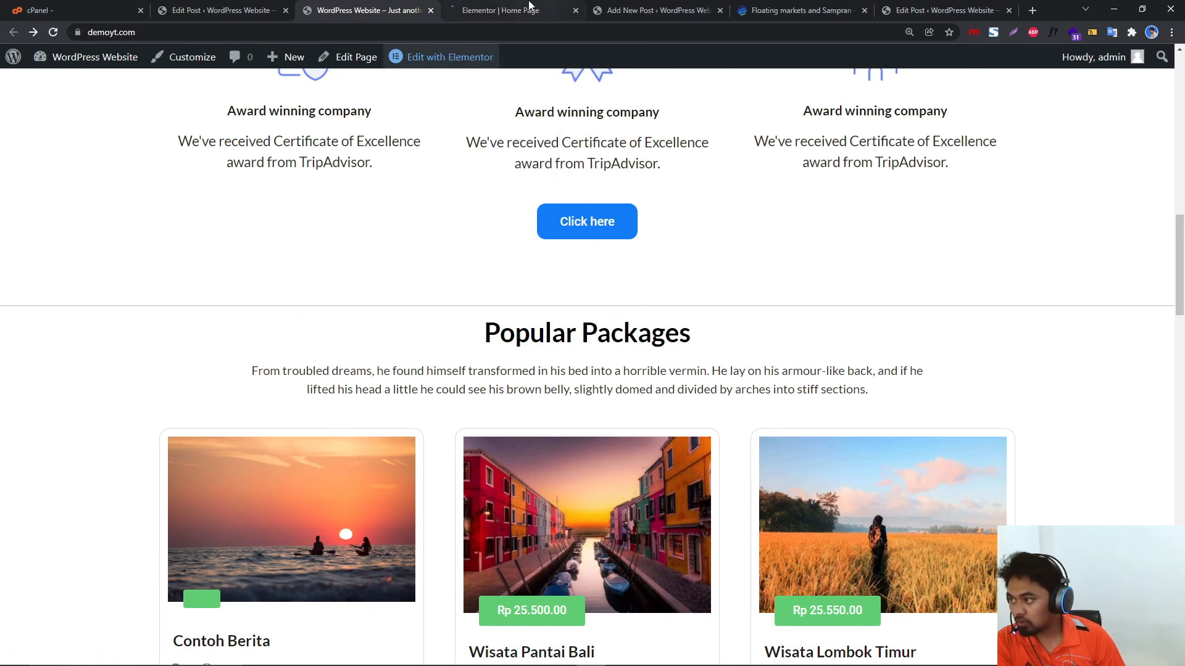
left_click(528, 7)
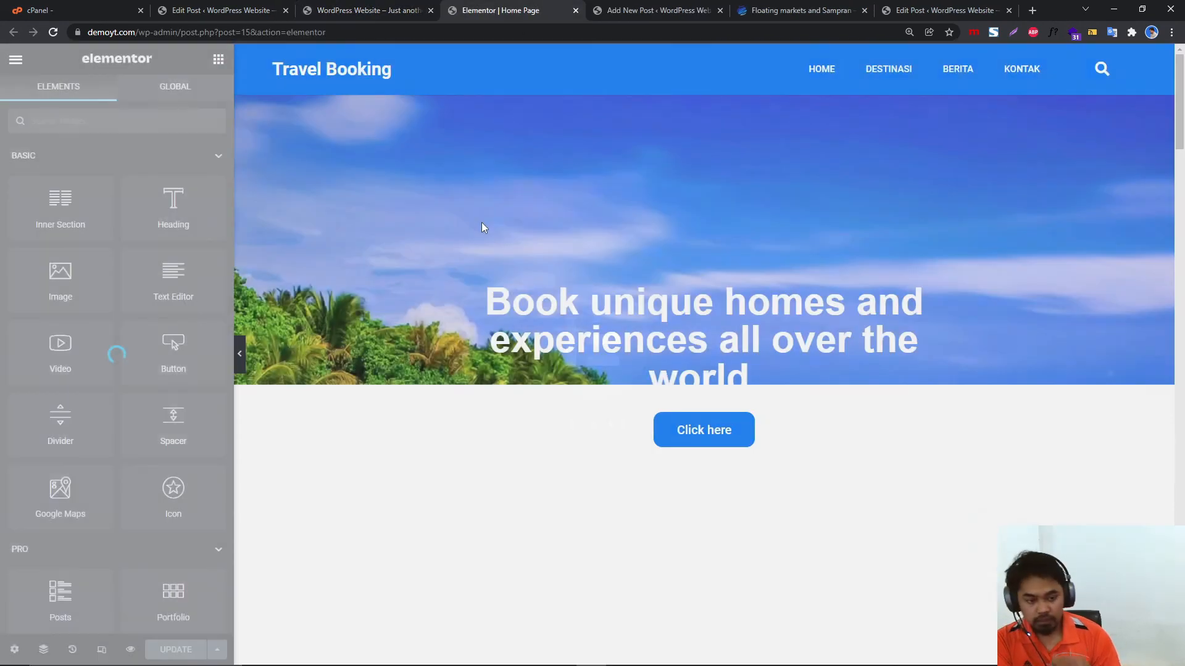
scroll(483, 227, "down", 15)
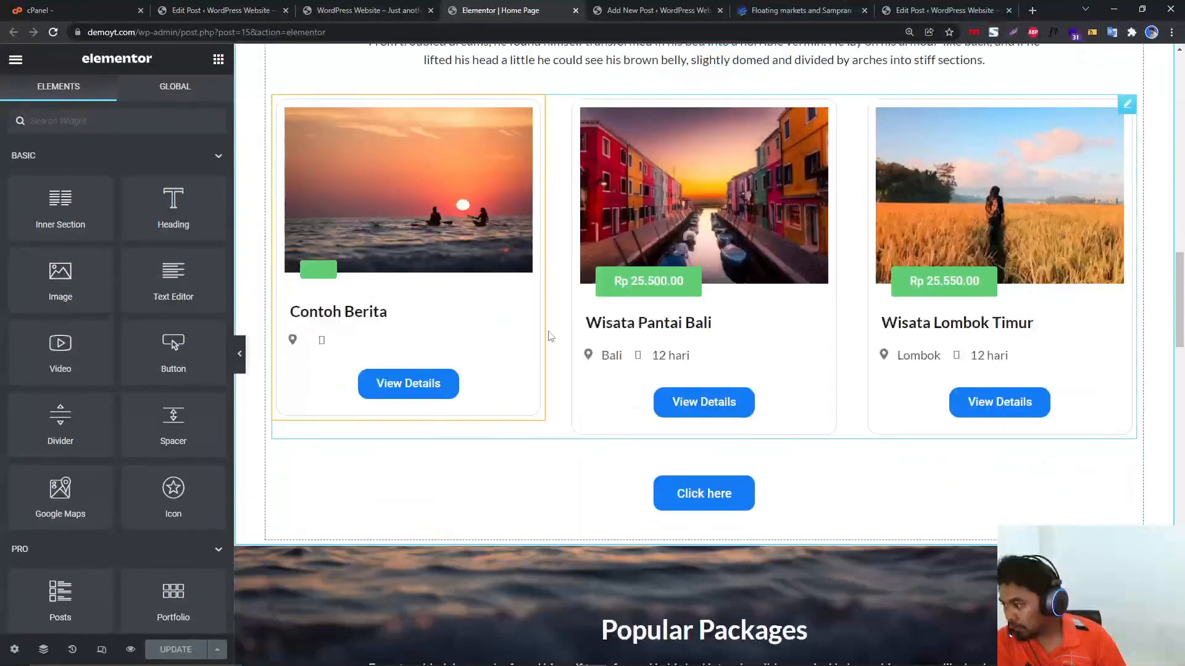
left_click(551, 336)
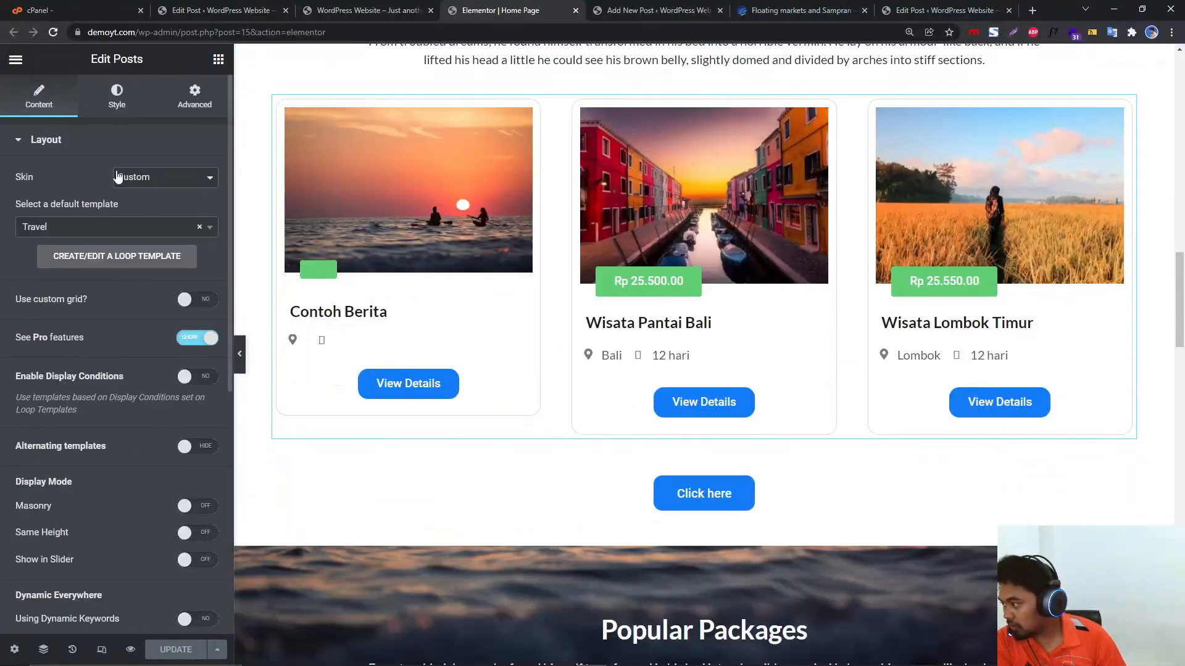
Limit the Popular Packages posts widget's query to the Travel category term and update the home page.
left_click(108, 114)
left_click(38, 98)
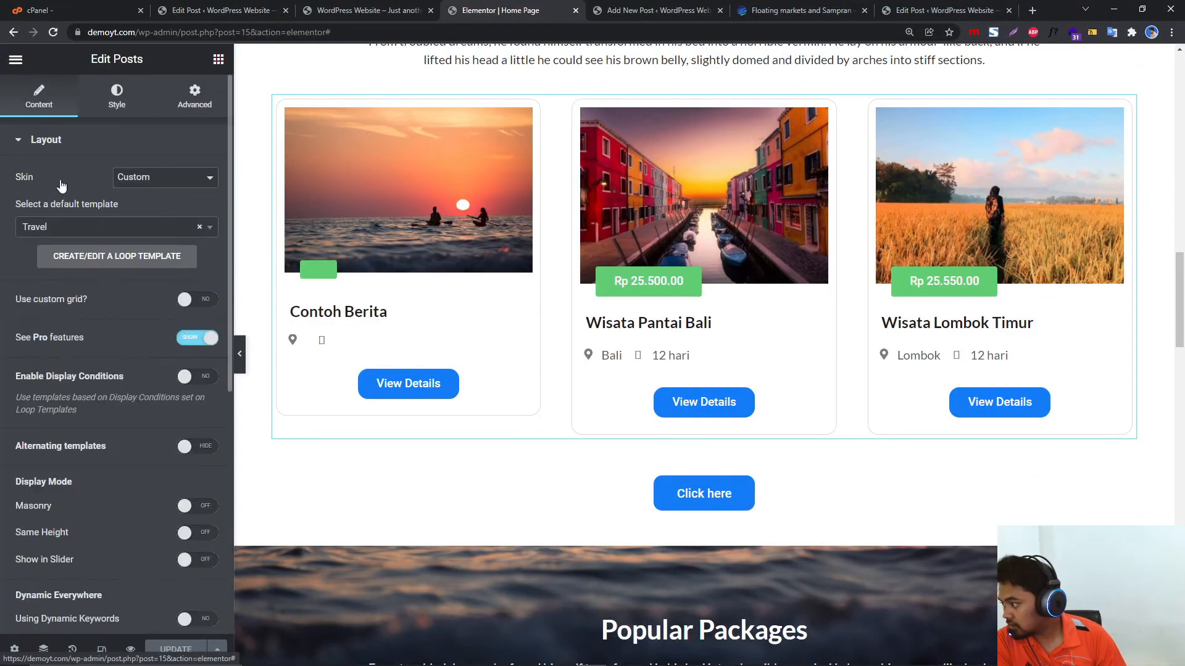
scroll(77, 432, "down", 6)
left_click(57, 534)
left_click(37, 299)
left_click(33, 319)
left_click(29, 349)
type("tr")
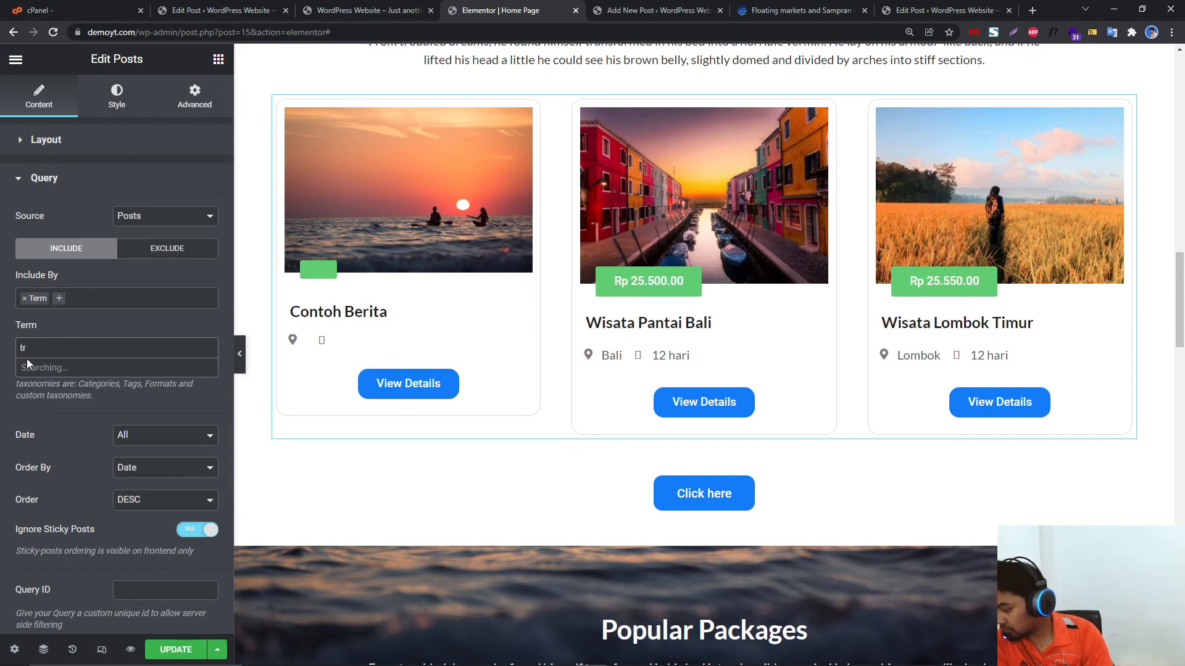
key("BackSpace")
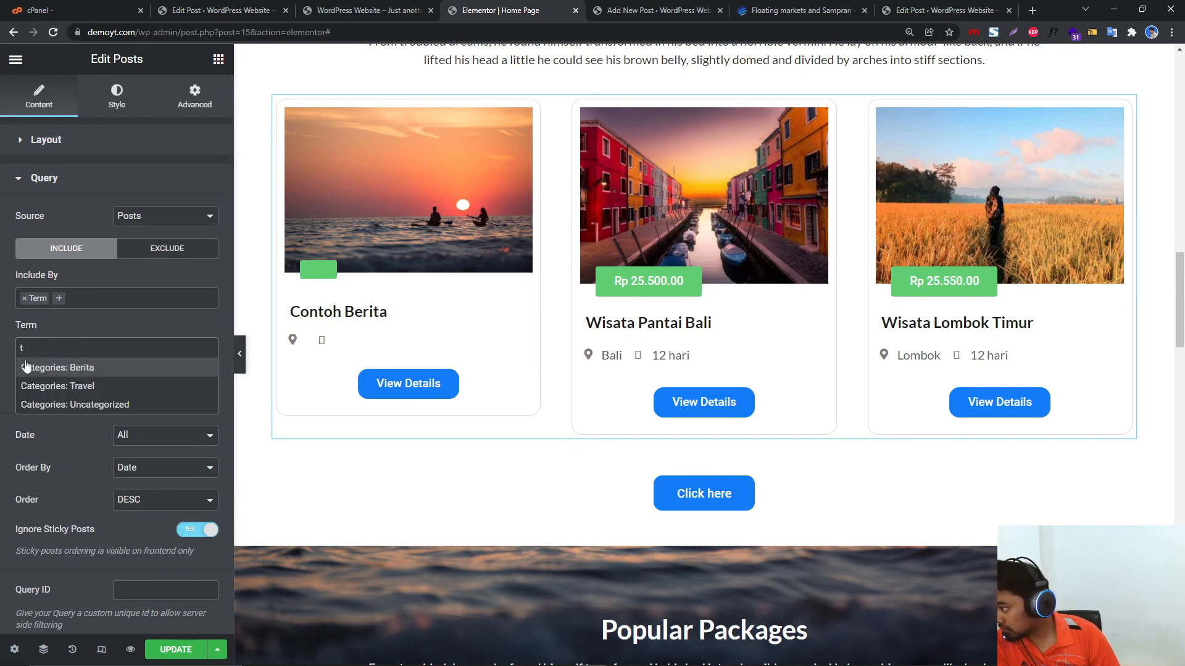
left_click(57, 386)
left_click(177, 648)
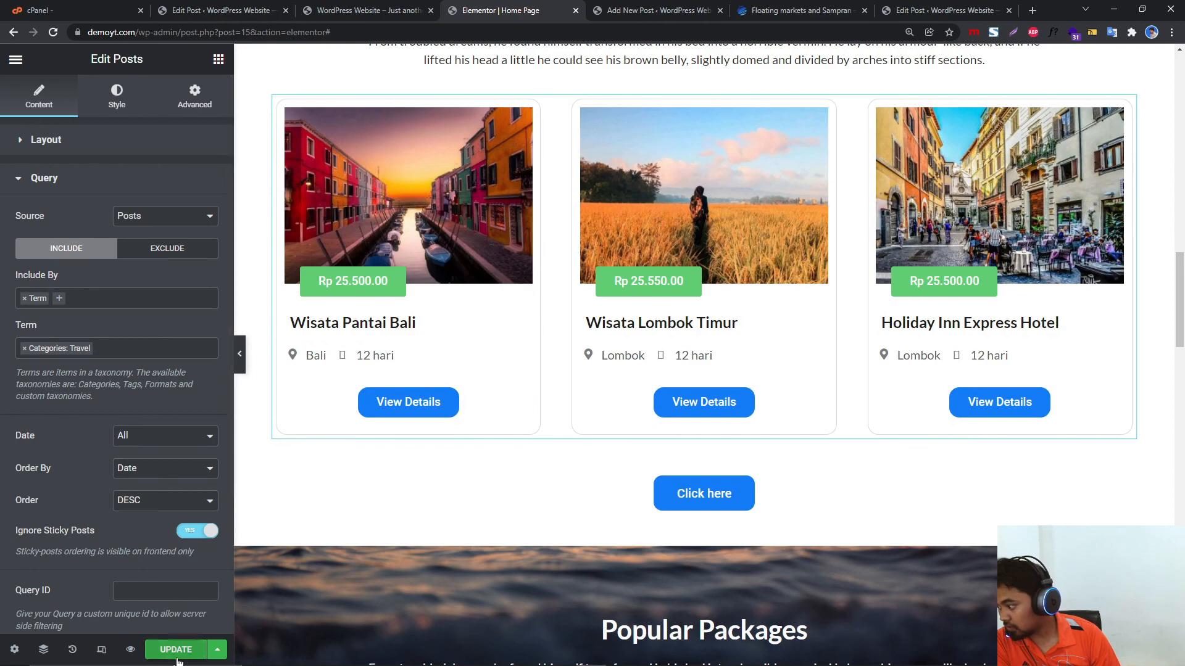
Select the News posts widget on the home page and view its layout settings.
scroll(632, 479, "down", 20)
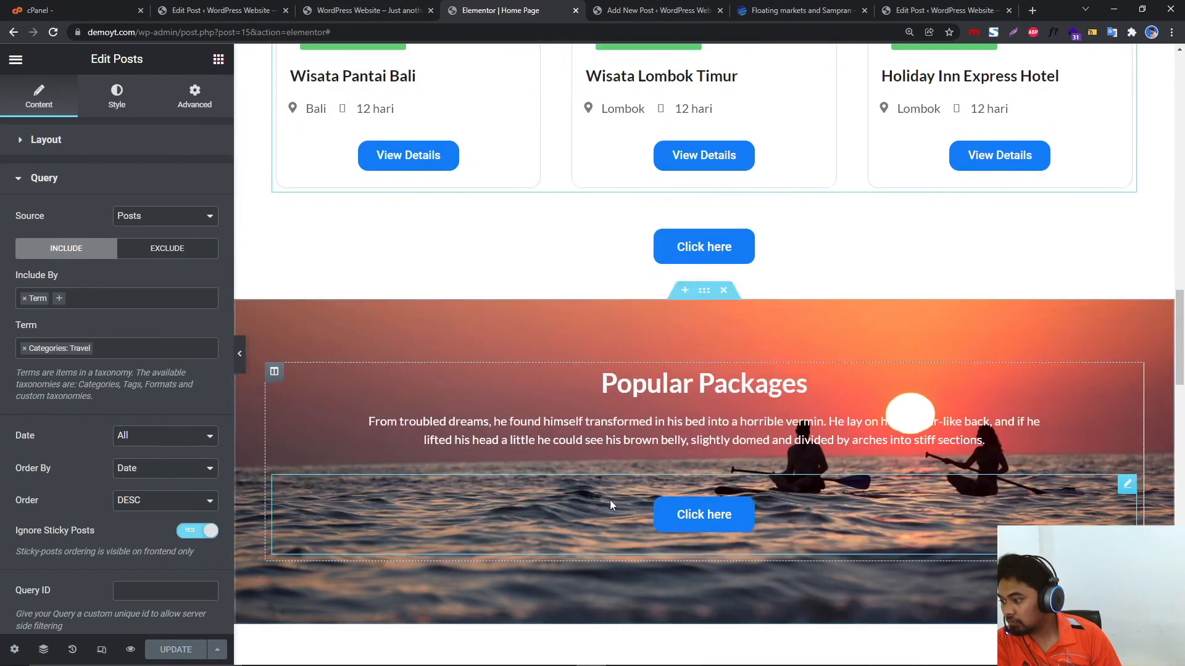
scroll(619, 452, "down", 1)
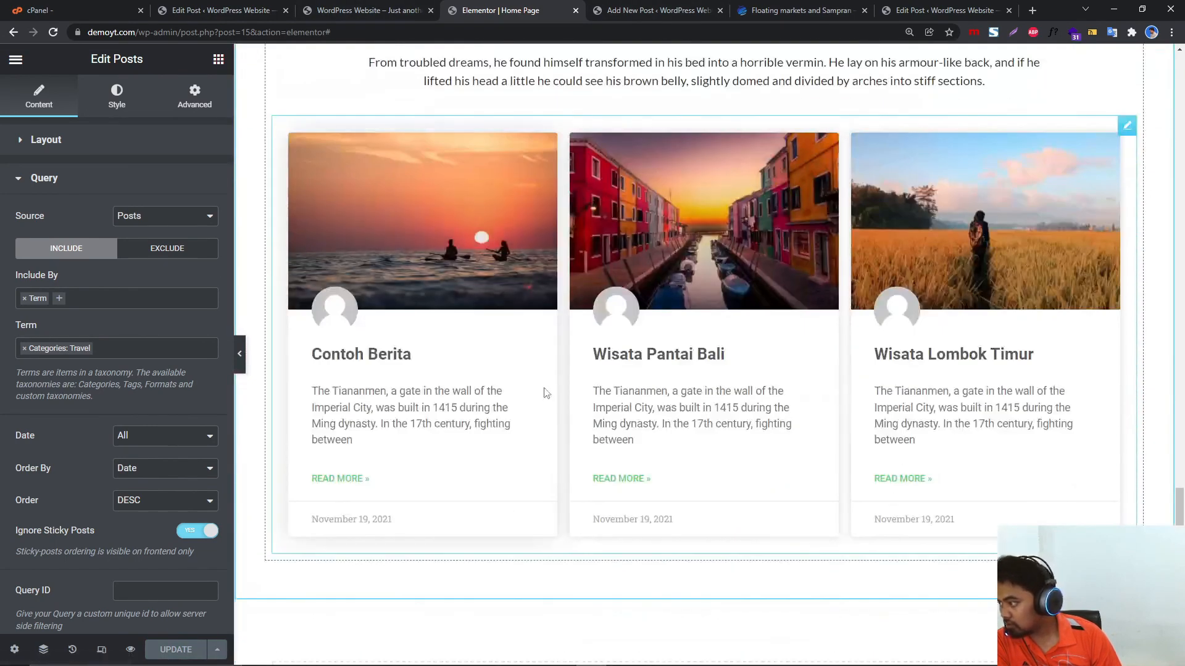
left_click(117, 140)
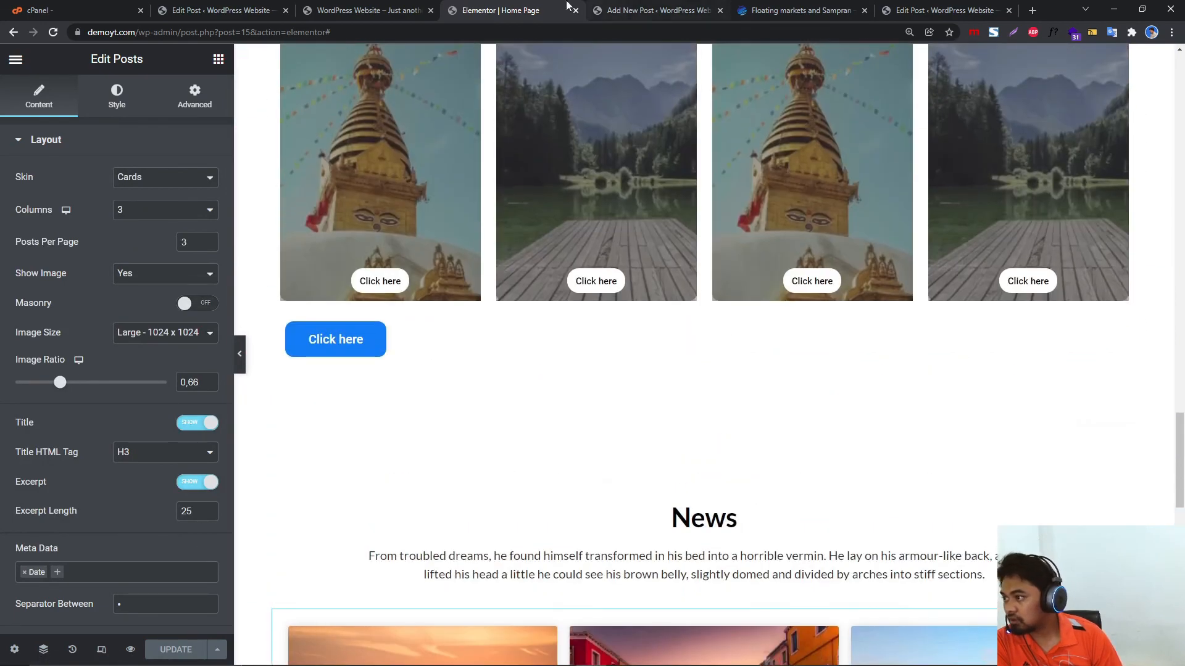
Reload the live home page, then open the Contoh Berita post and review its layout down to the footer.
left_click(369, 10)
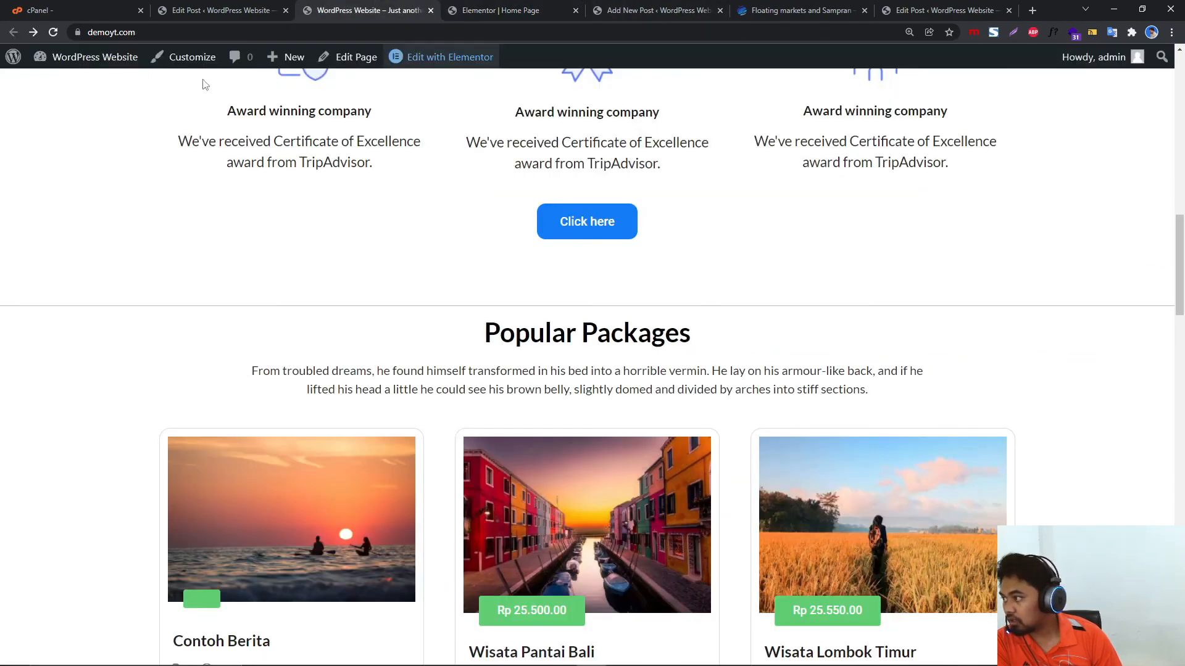
left_click(53, 32)
left_click(401, 564)
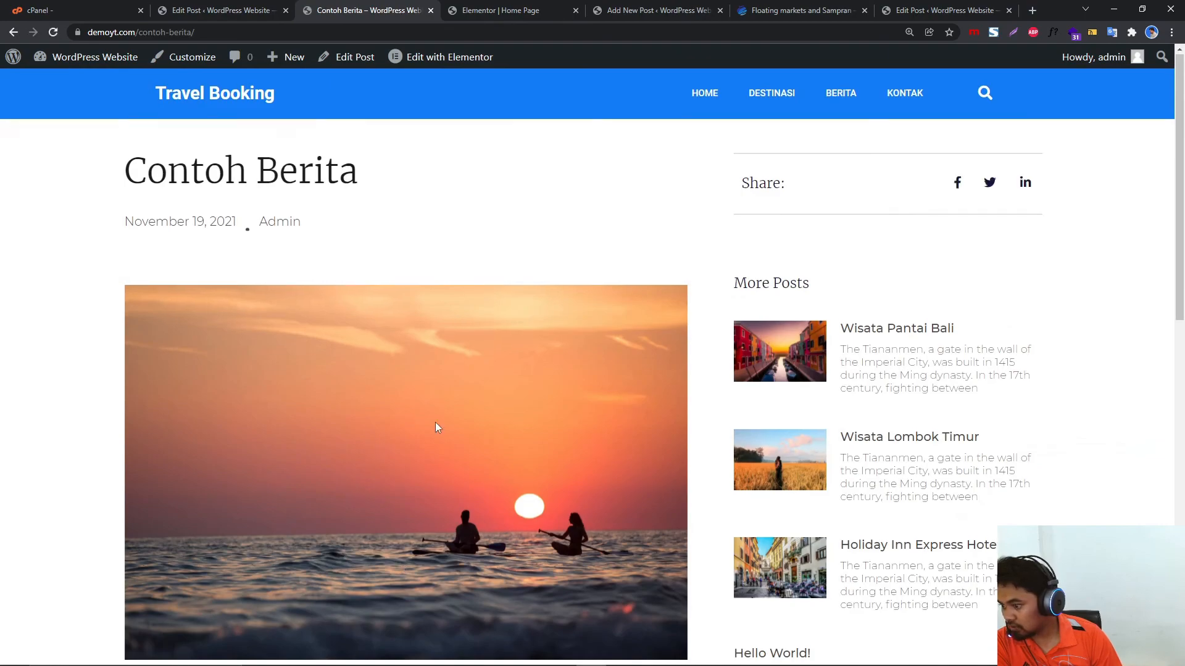
scroll(435, 422, "down", 10)
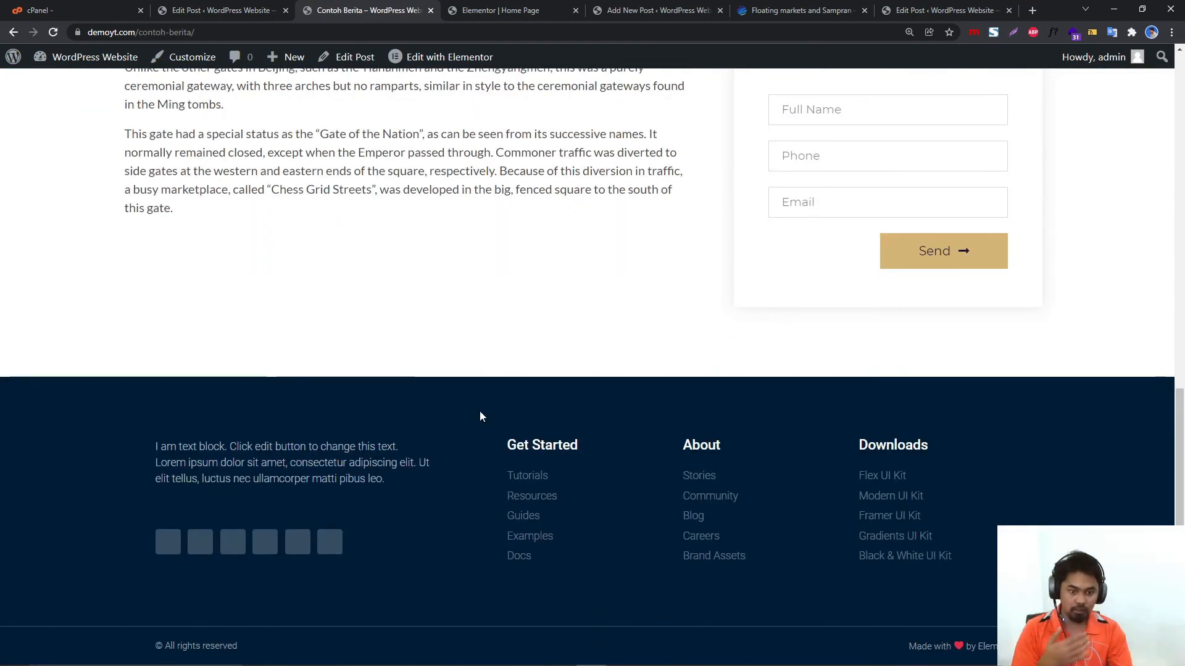
scroll(460, 513, "up", 10)
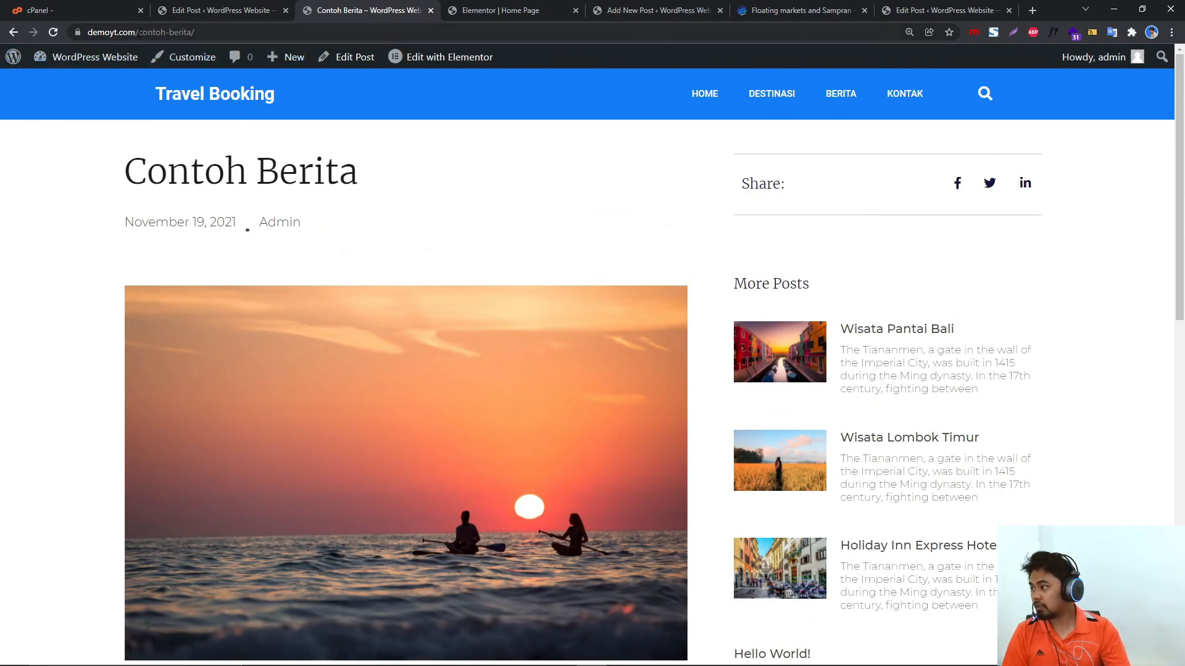
Return to the live home page and review its post sections and the header search.
left_click_drag(141, 32, 308, 41)
key("BackSpace")
key("Return")
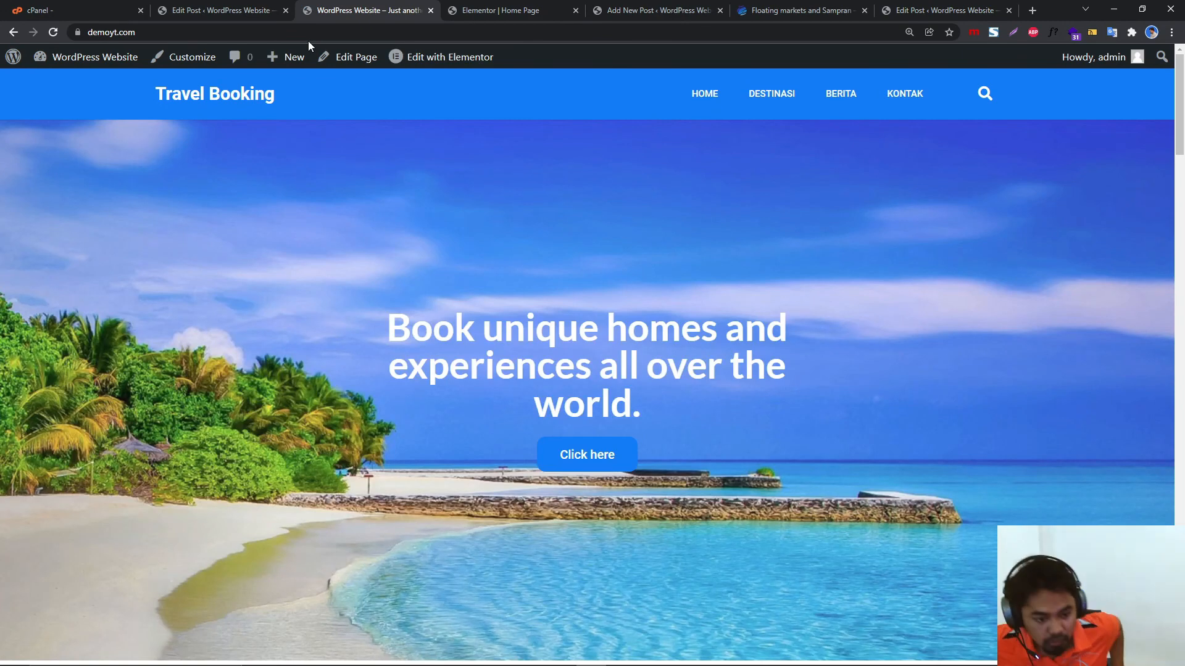
scroll(665, 317, "down", 15)
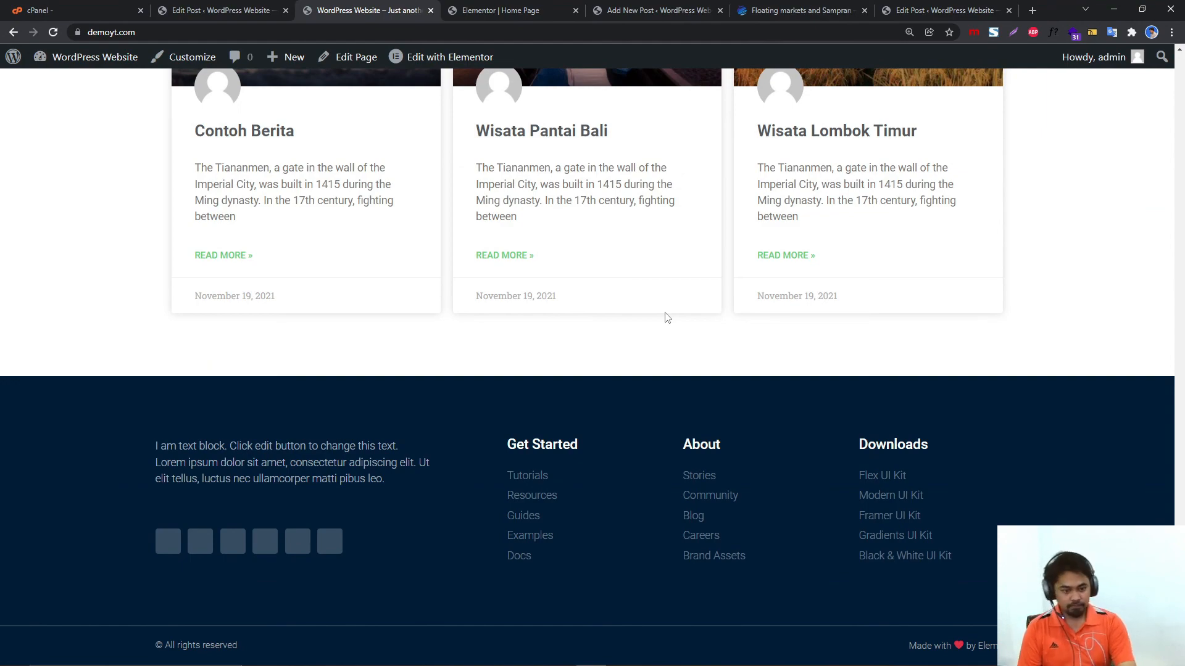
scroll(846, 373, "up", 15)
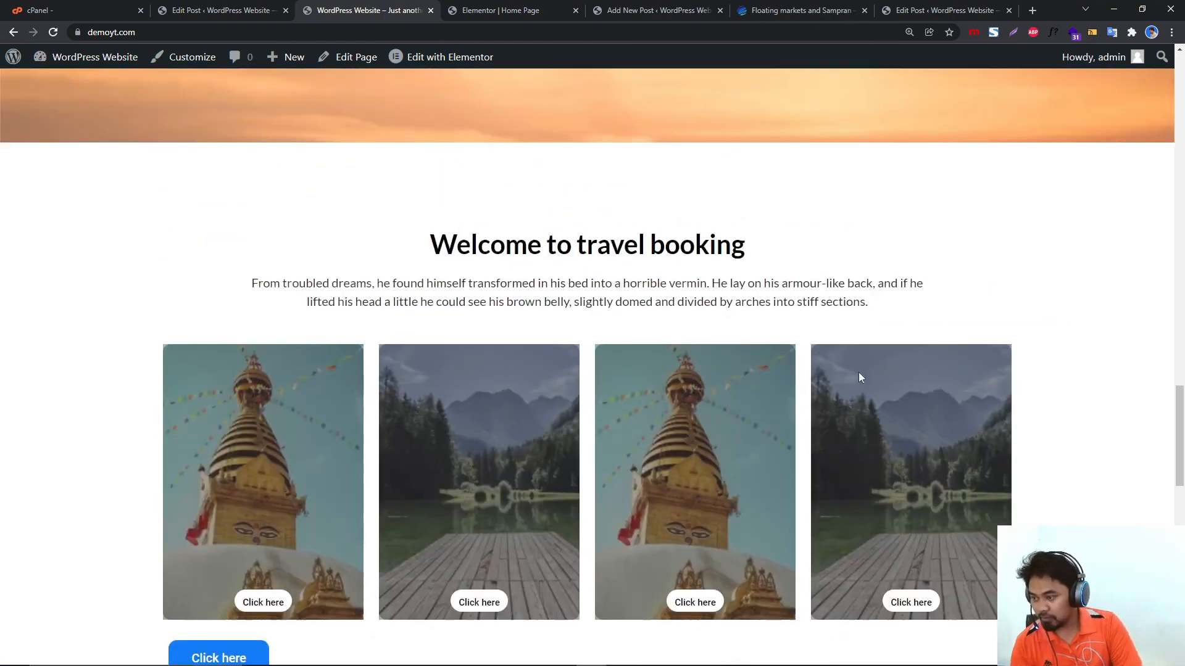
scroll(851, 407, "up", 3)
scroll(842, 447, "up", 10)
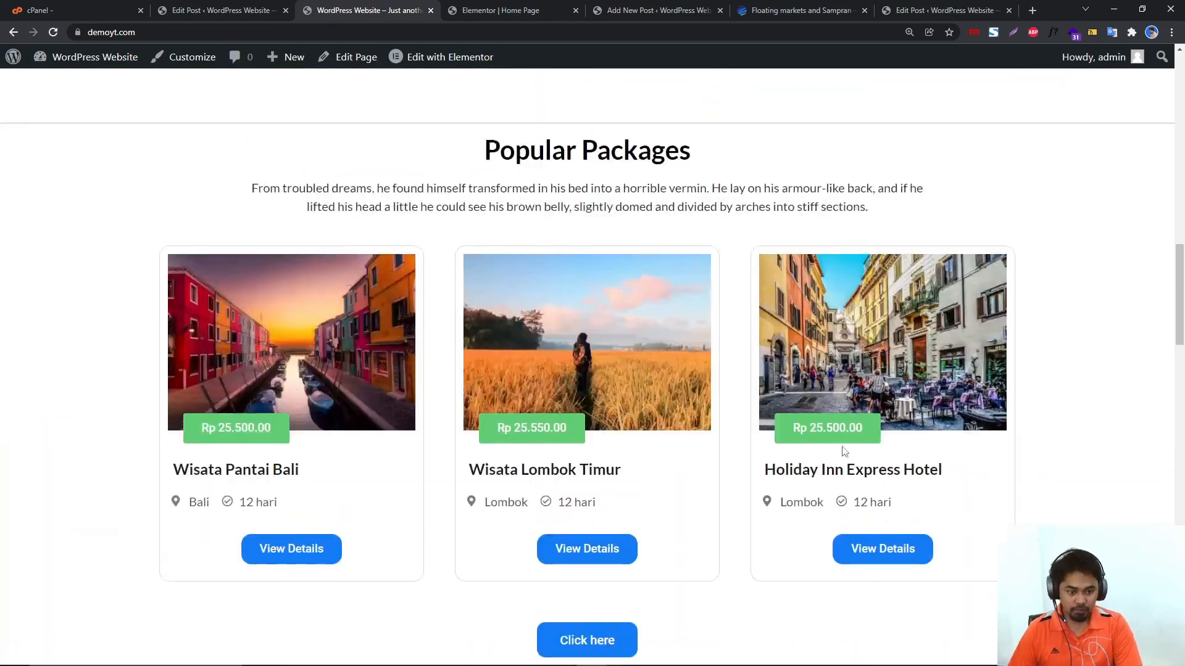
scroll(843, 449, "up", 12)
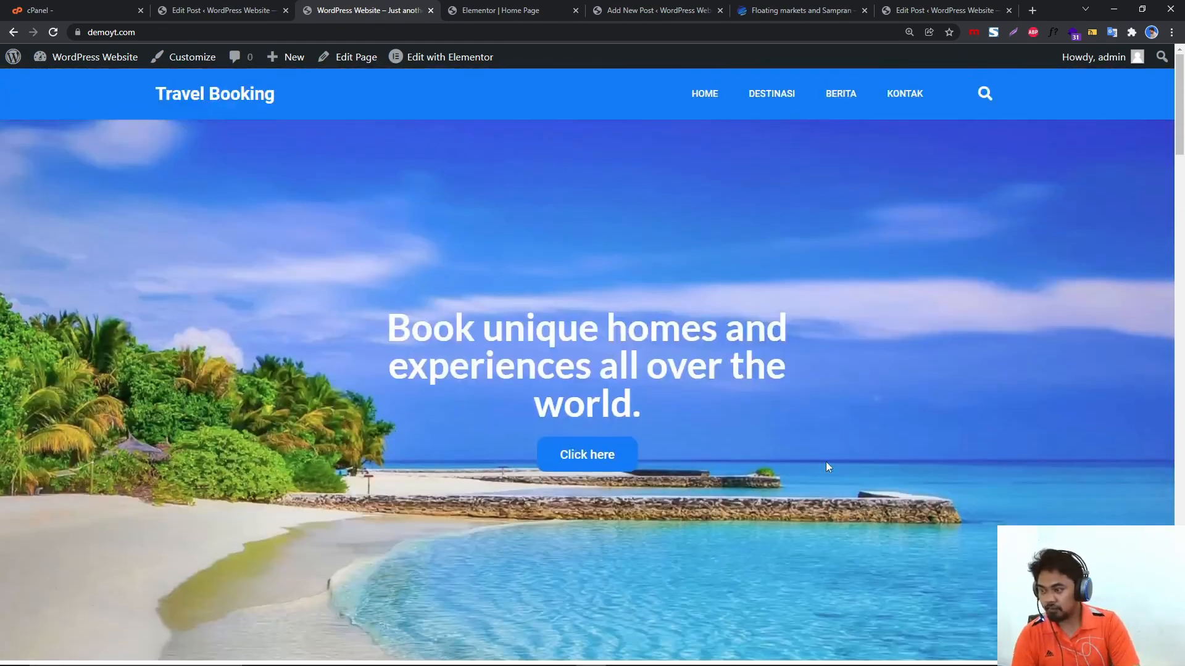
left_click(984, 100)
left_click(989, 105)
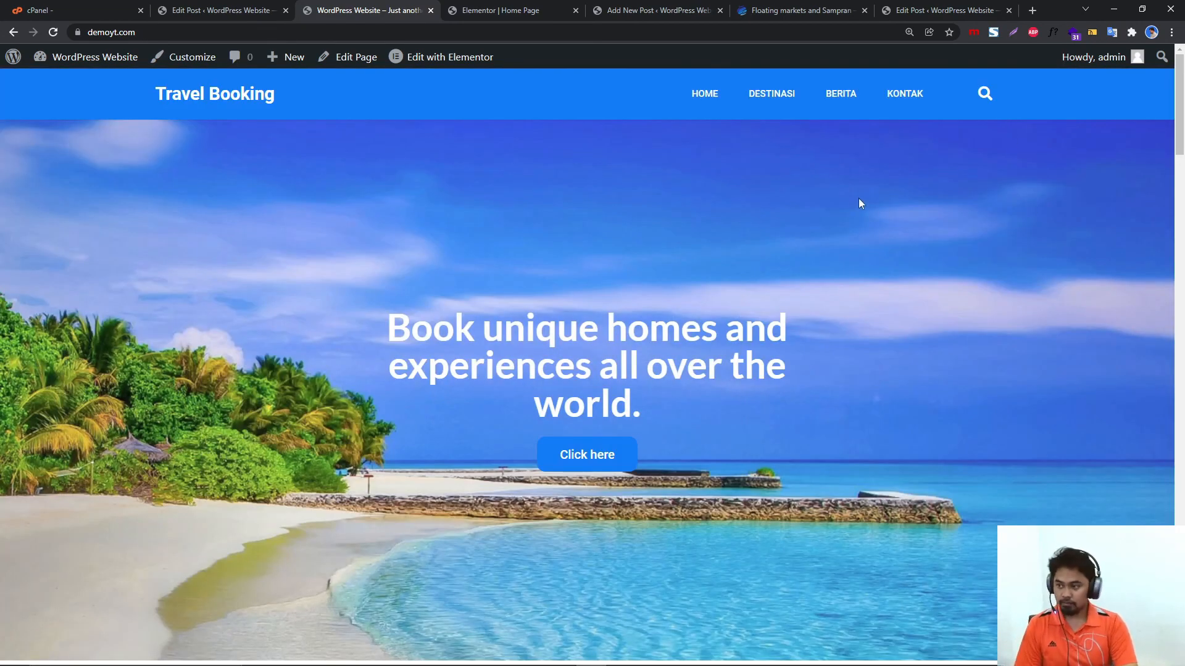
Switch to the reference travel site and examine the layout of its Destination page.
left_click(803, 10)
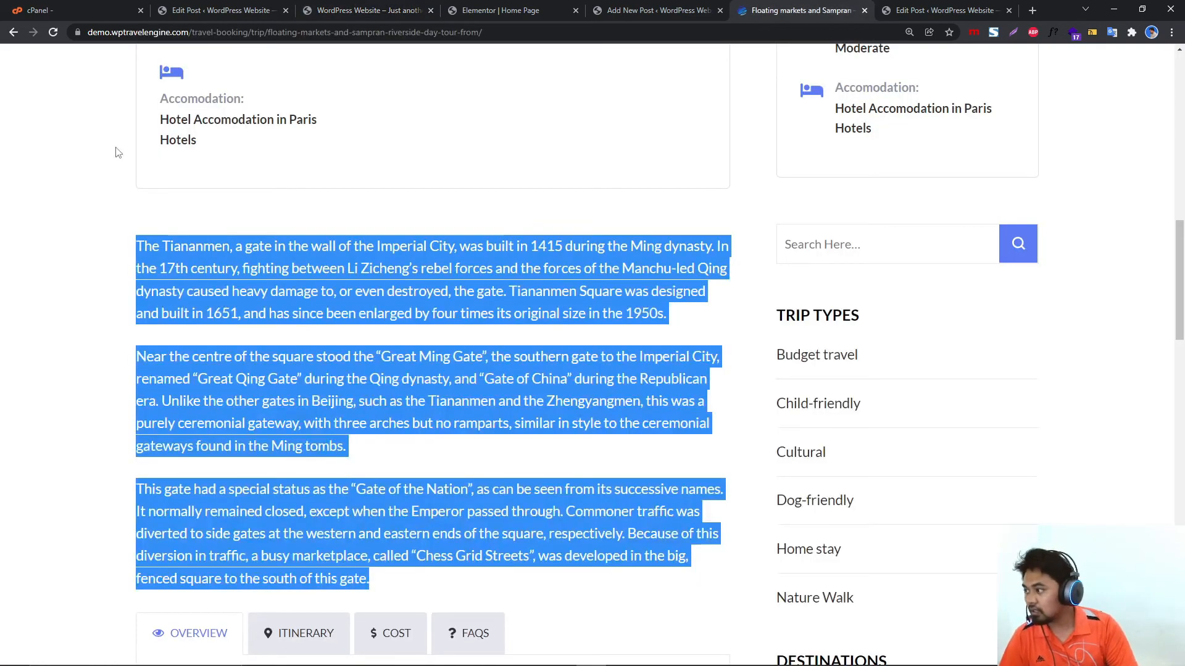
scroll(240, 209, "up", 5)
scroll(242, 211, "up", 8)
left_click(121, 72)
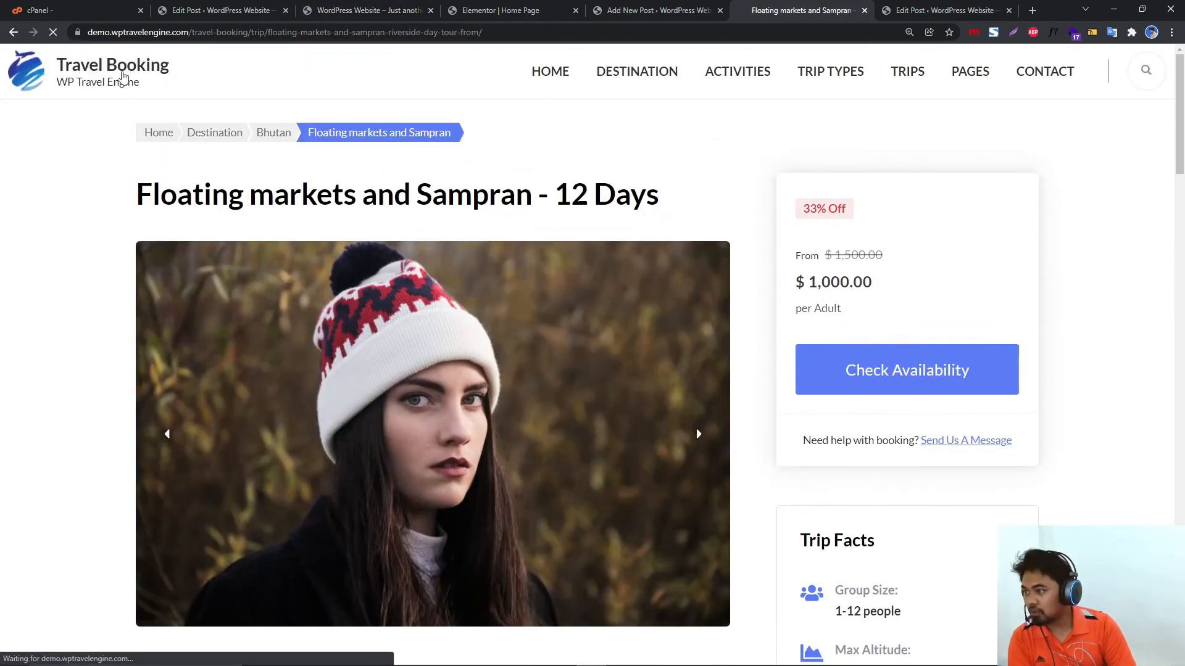
left_click(633, 72)
scroll(656, 336, "down", 8)
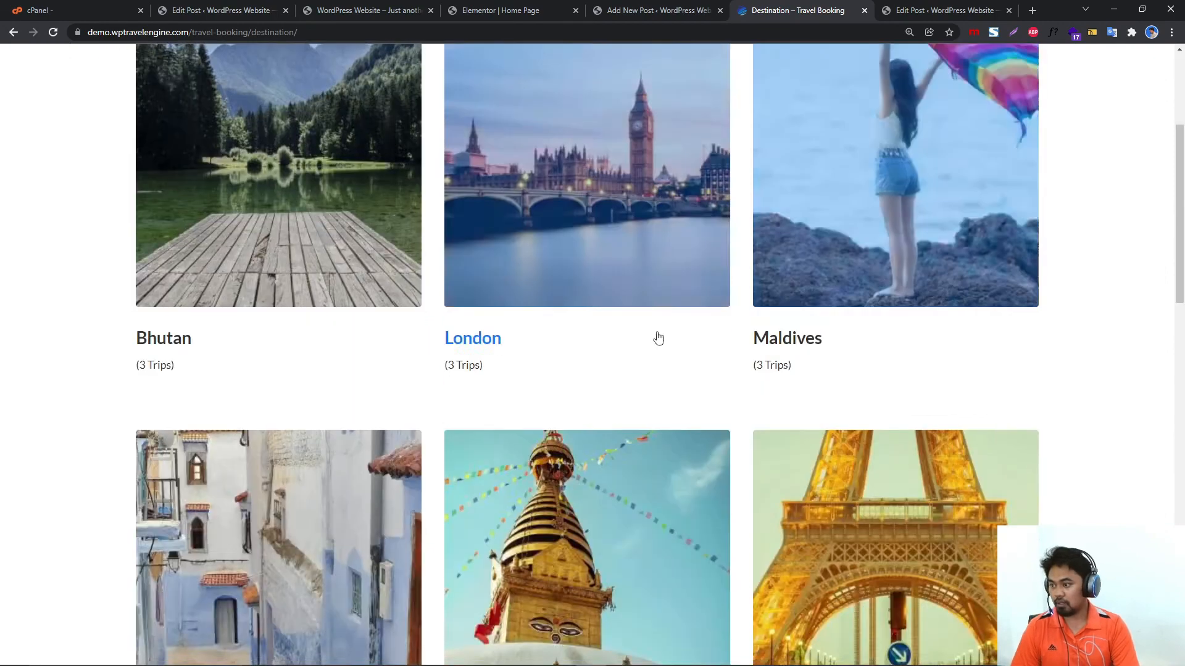
scroll(244, 106, "up", 8)
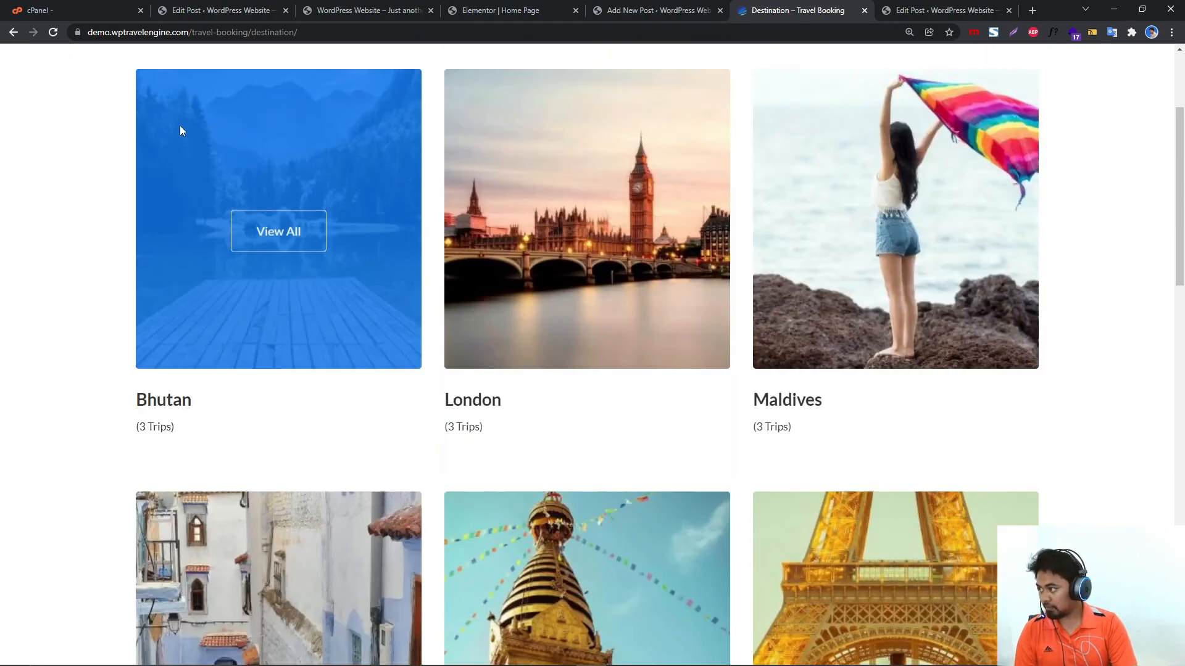
Open the reference site's home page and examine its sections down to Featured Trip.
left_click(112, 65)
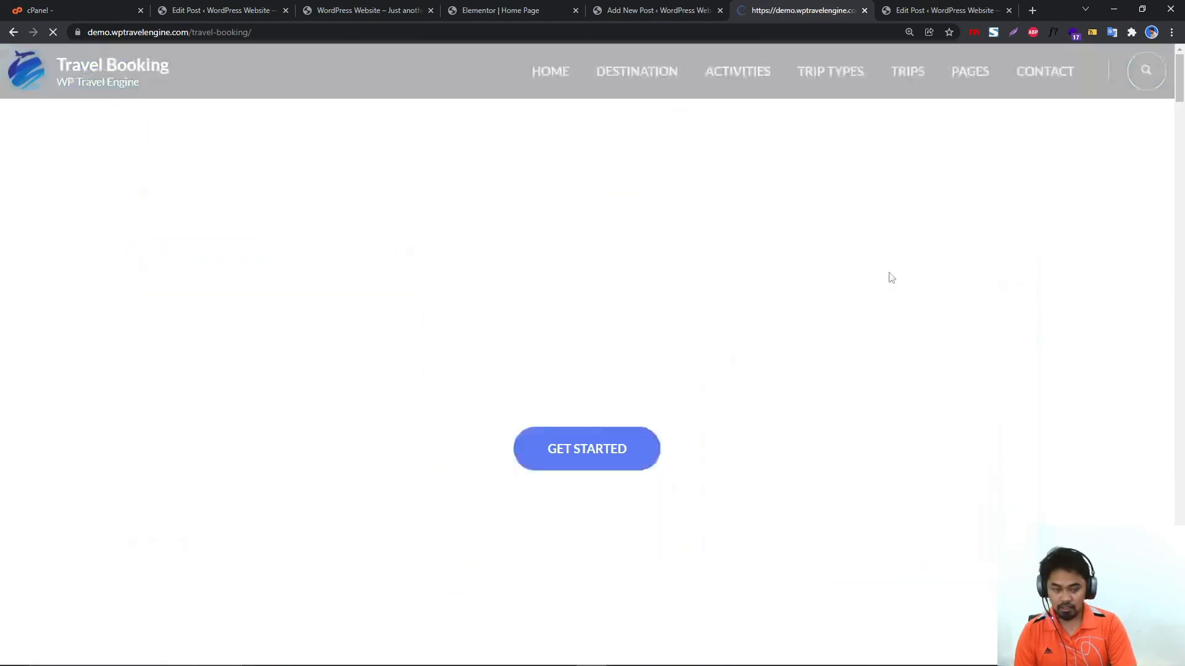
scroll(889, 272, "down", 9)
scroll(793, 409, "down", 18)
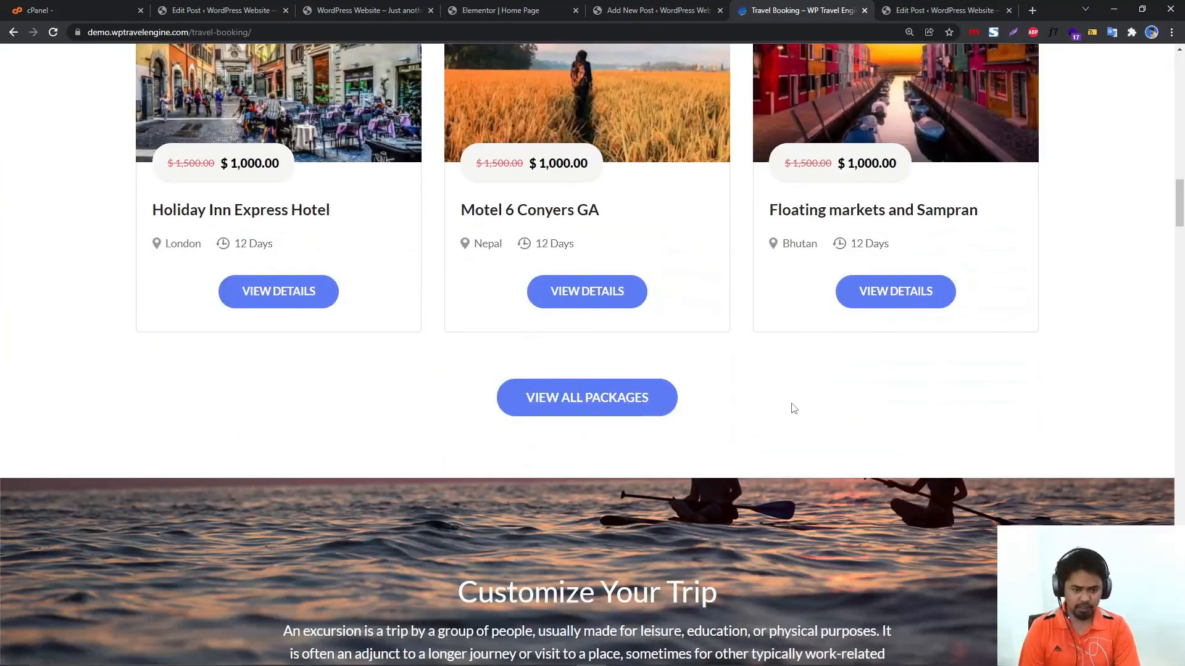
scroll(792, 409, "down", 4)
scroll(793, 408, "down", 10)
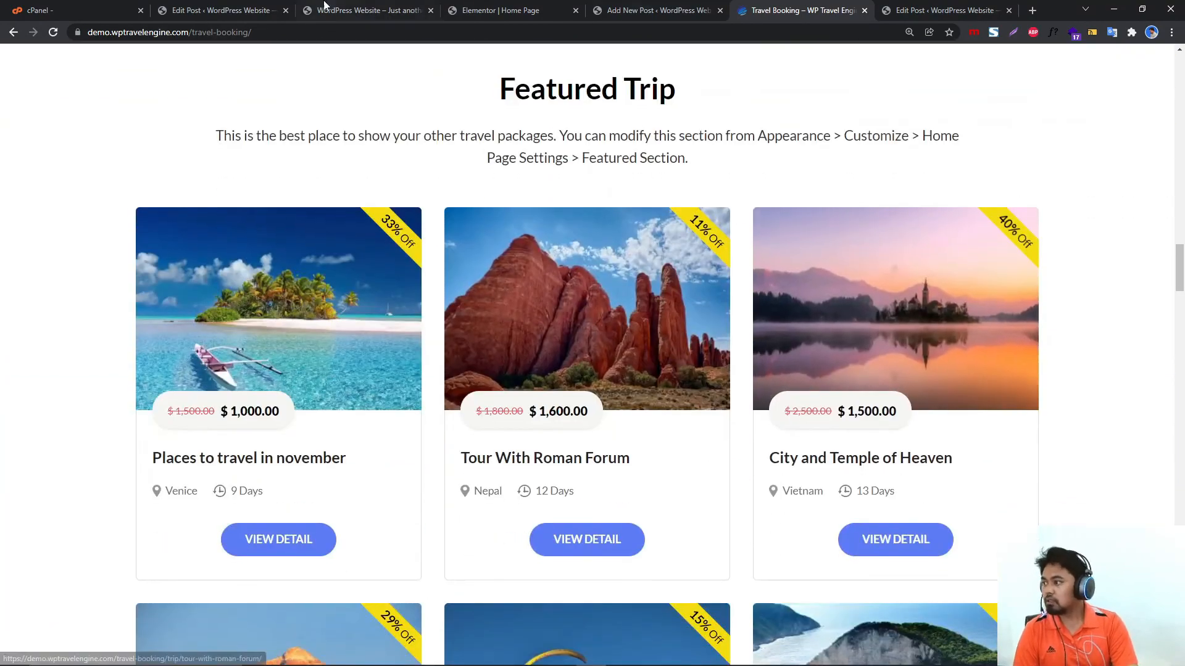
In the customizer's Site Identity settings, set the site title to Jasa Jalan Jalan and clear the tagline.
left_click(364, 11)
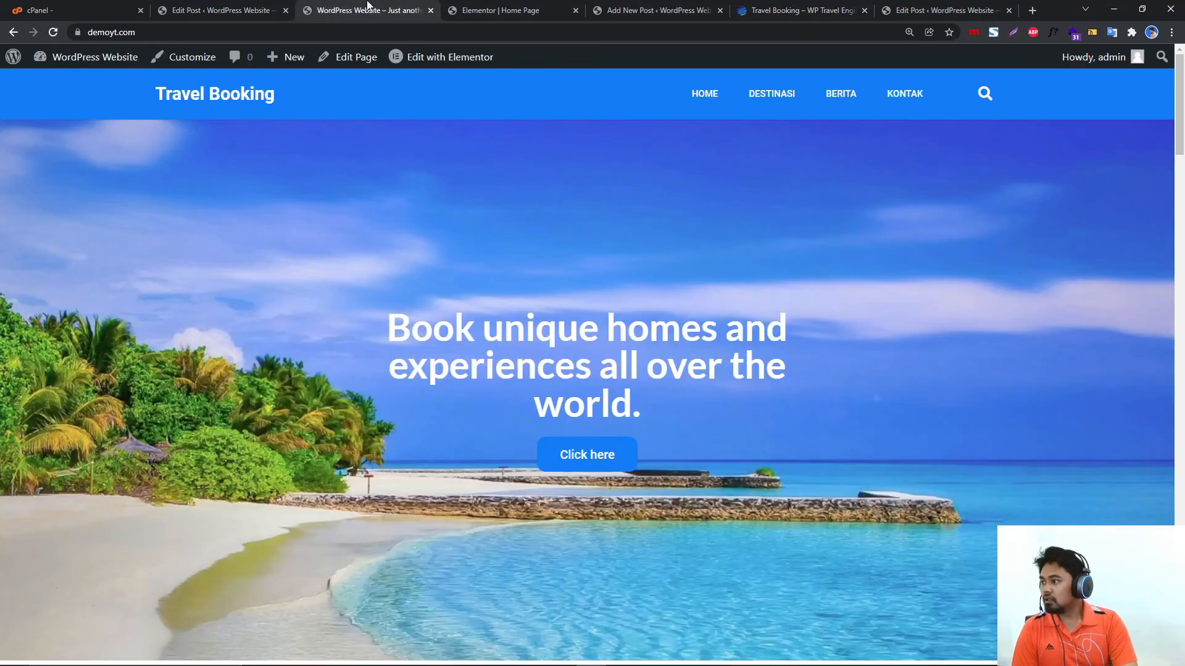
left_click(248, 9)
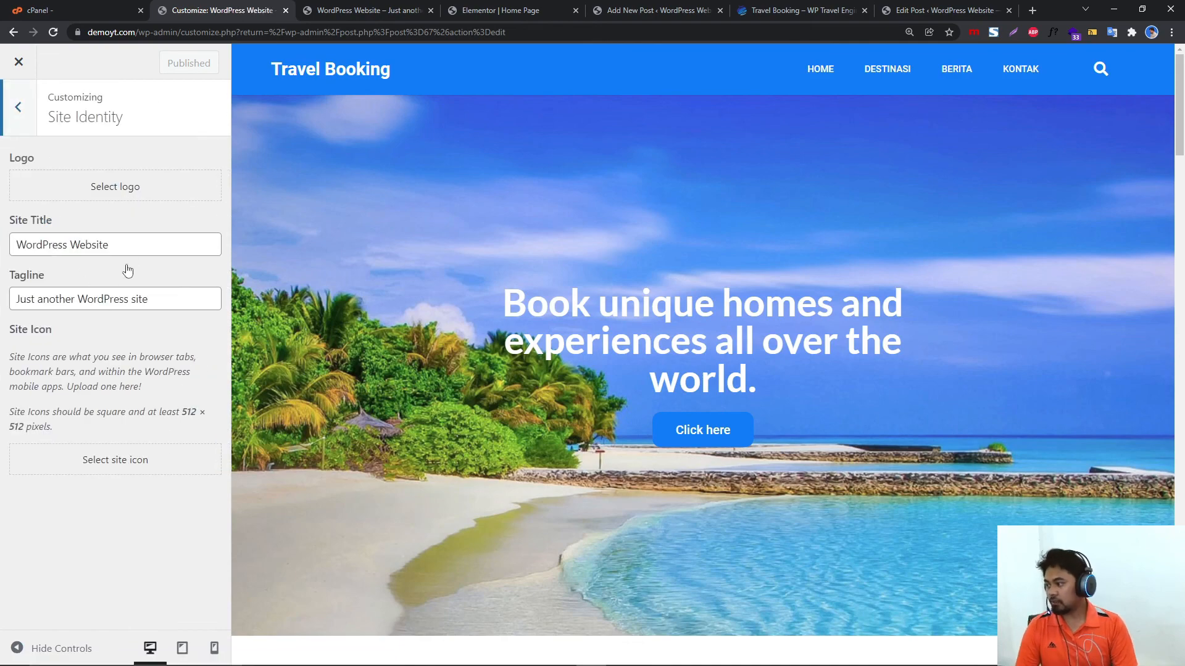
left_click_drag(110, 244, 9, 249)
key("BackSpace")
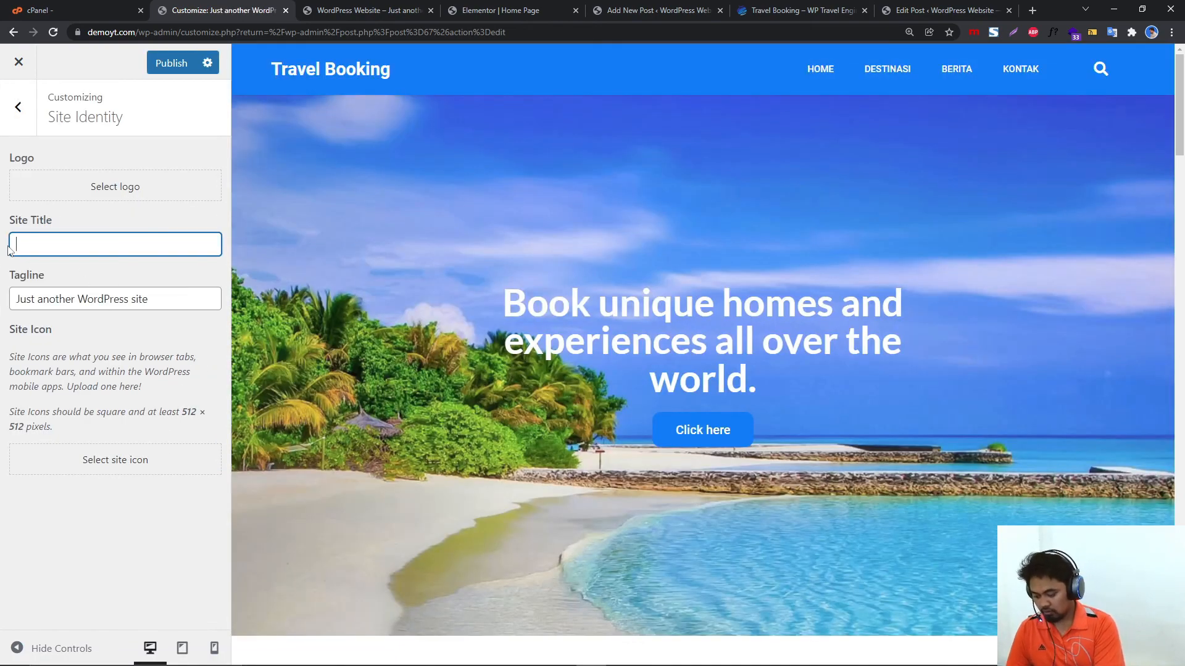
type("Jasa Travel")
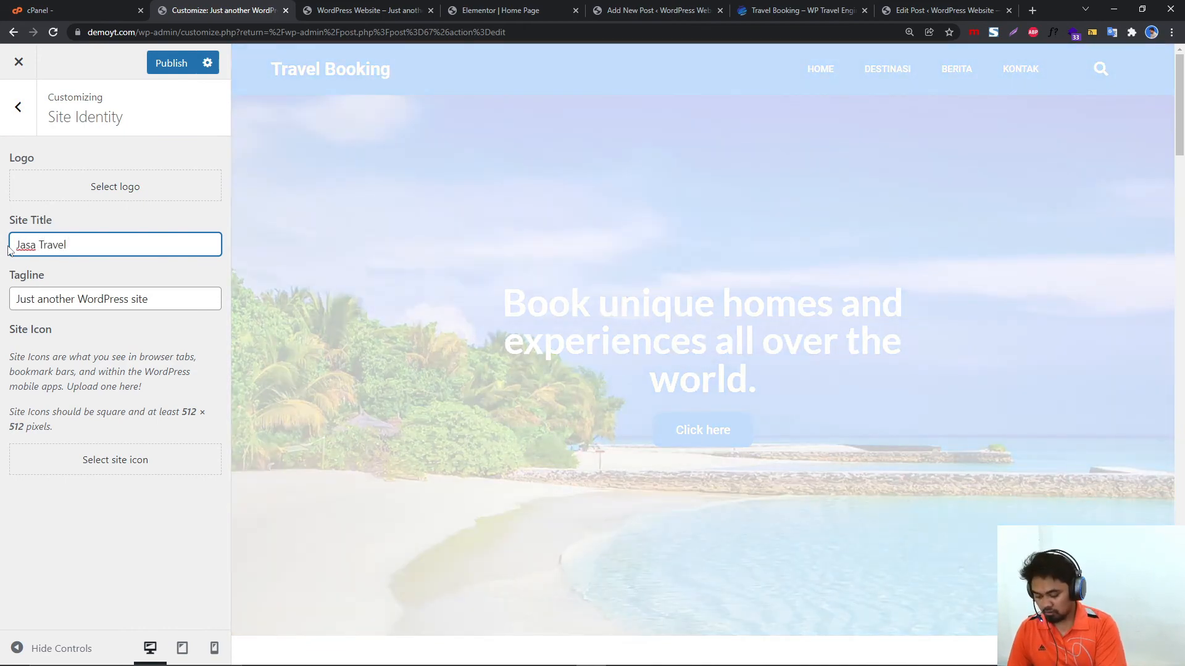
key("BackSpace")
key("BackSpace")
key("BackSpace")
key("BackSpace")
key("BackSpace")
type("Jalan Jalan")
key("Tab")
key("BackSpace")
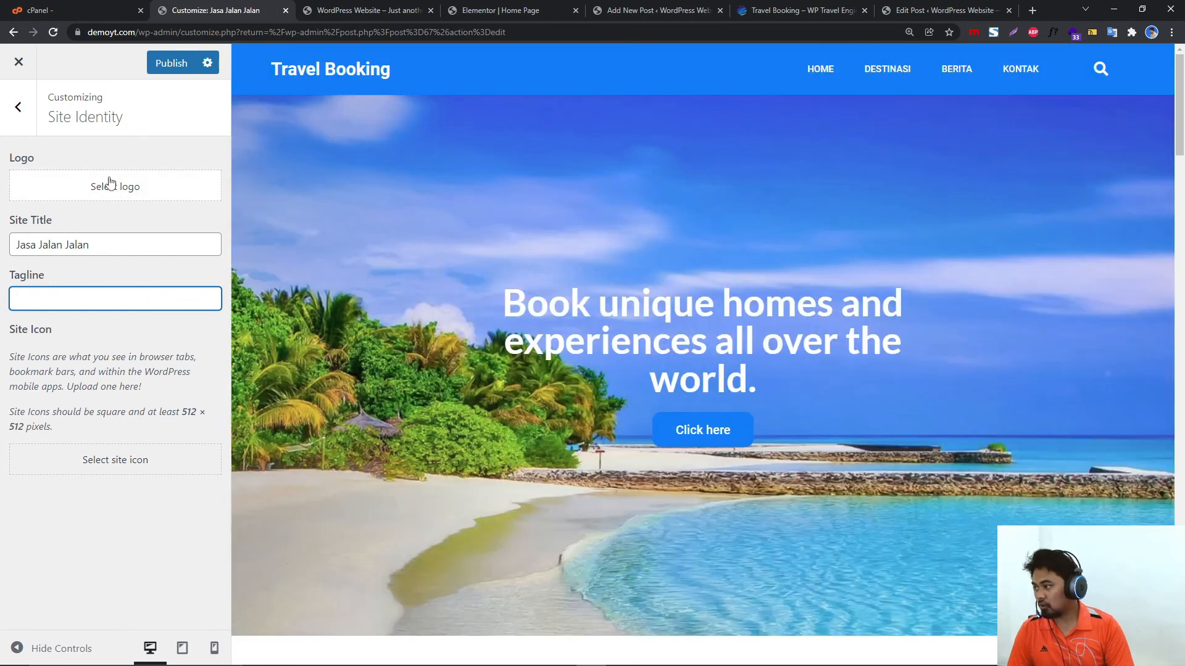
Set icon3.png from the media library as the site icon, cropping it to a square.
left_click(25, 124)
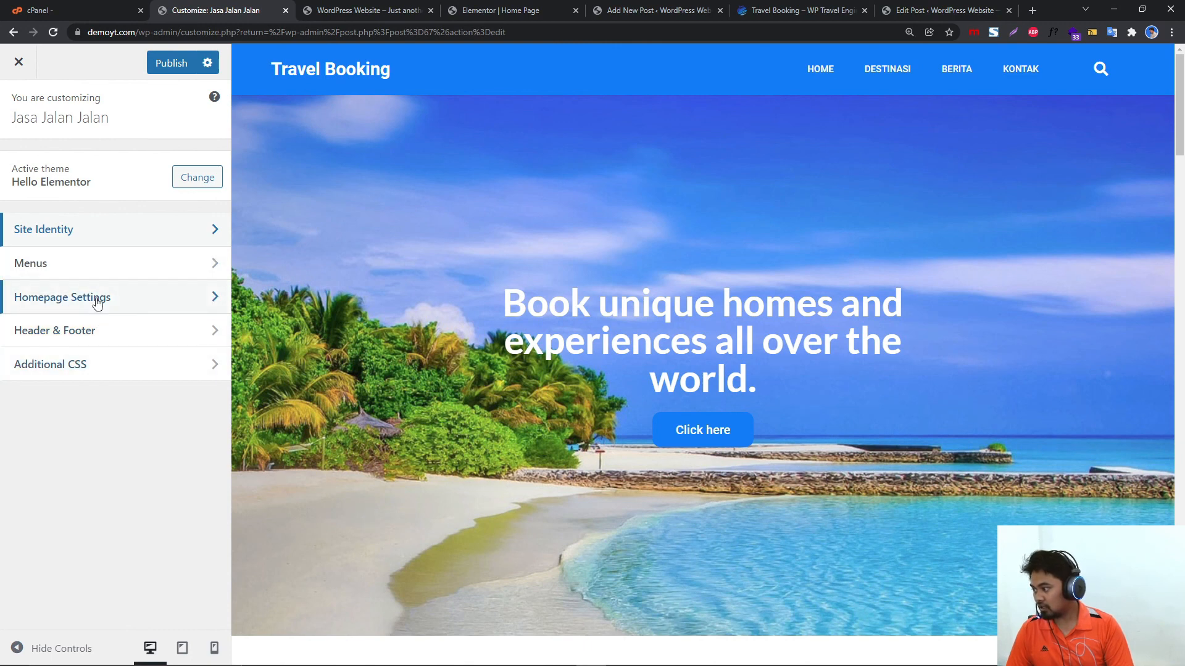
left_click(93, 229)
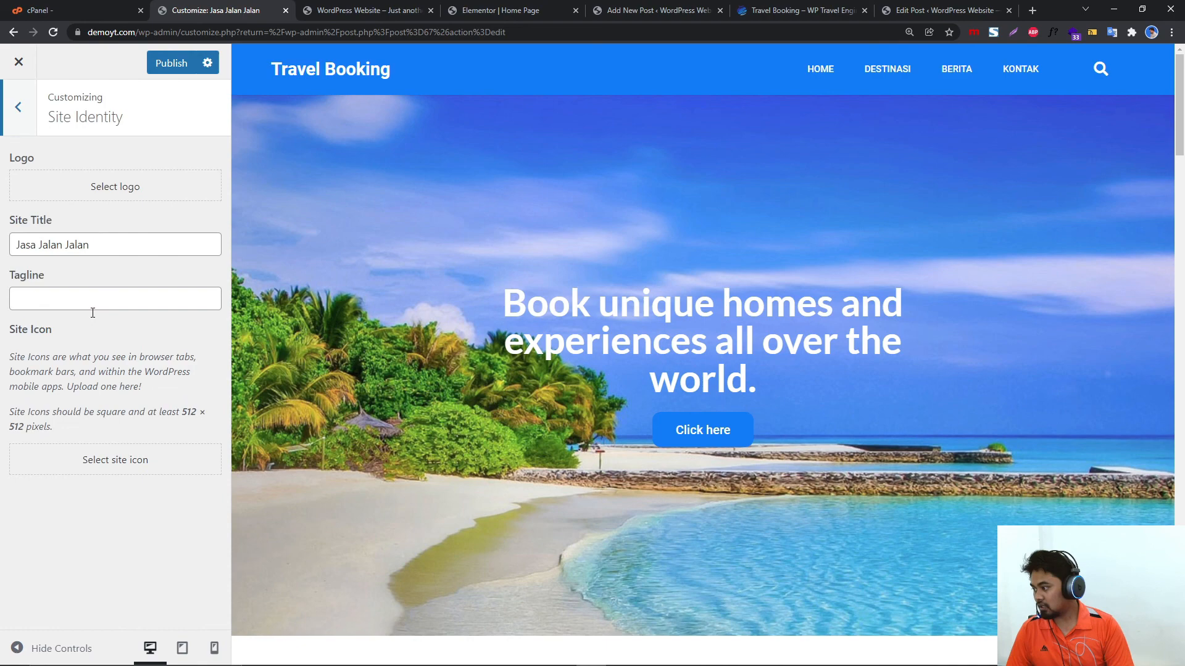
left_click(108, 460)
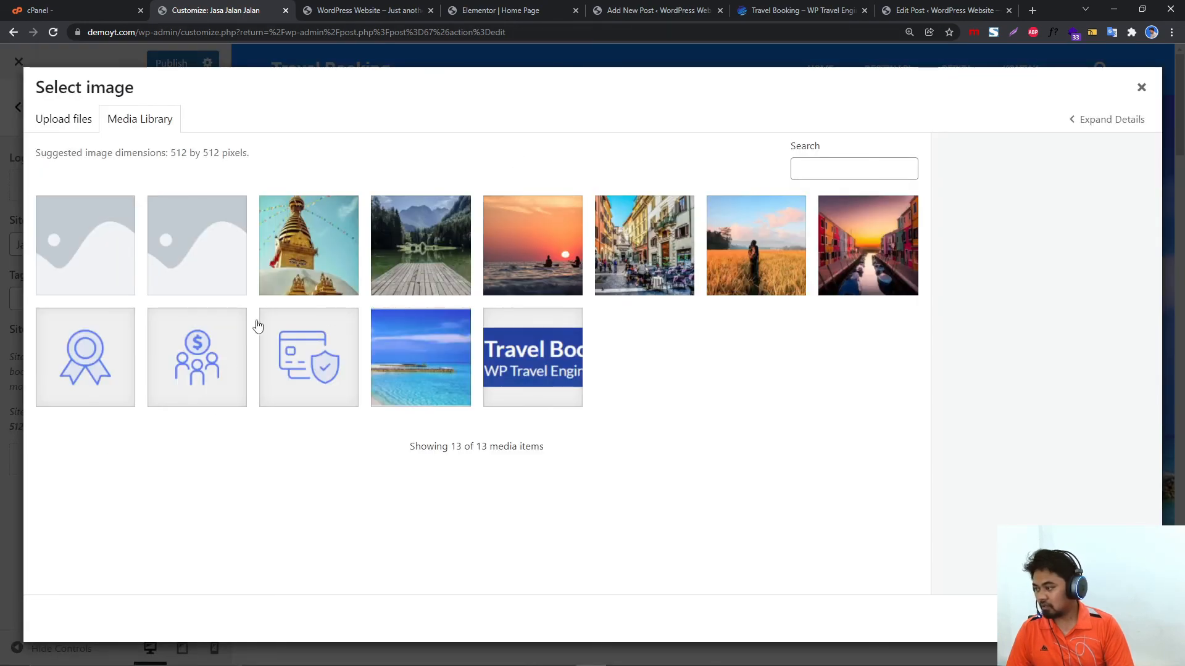
left_click(276, 349)
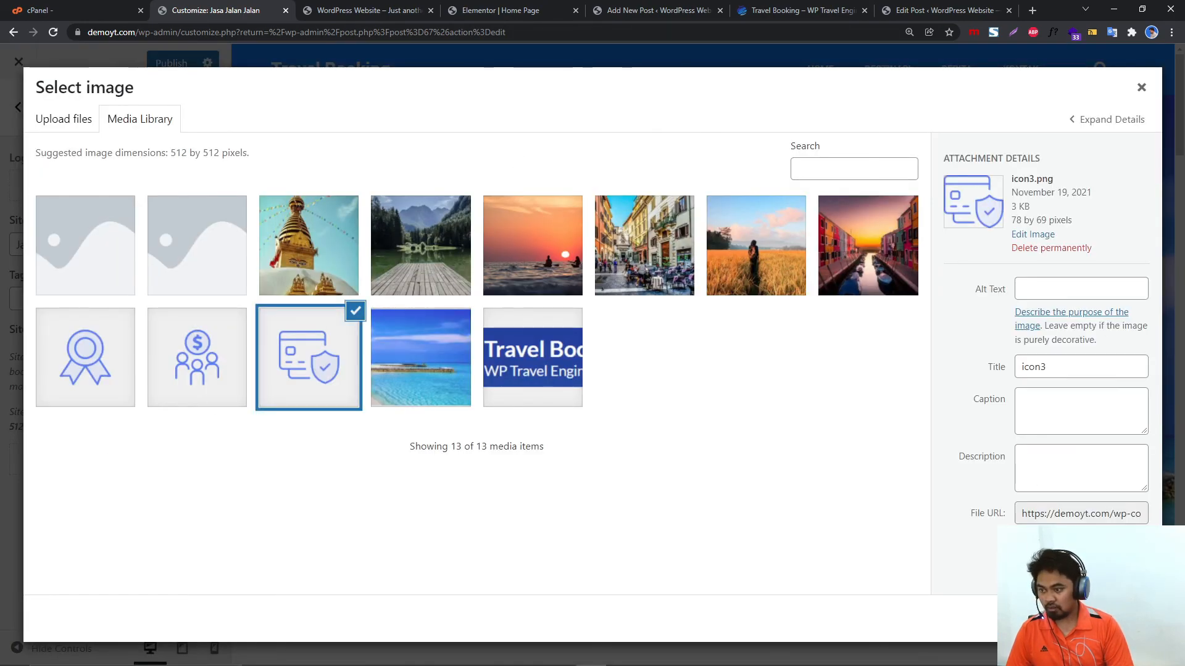
left_click(1104, 619)
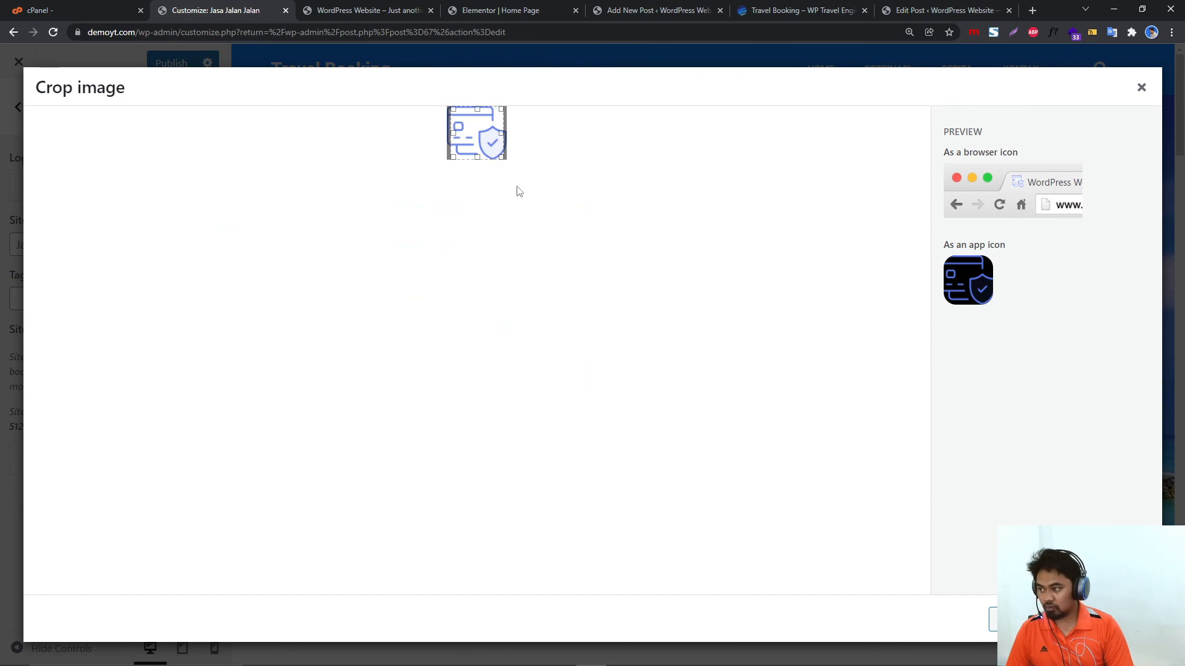
left_click_drag(468, 141, 476, 135)
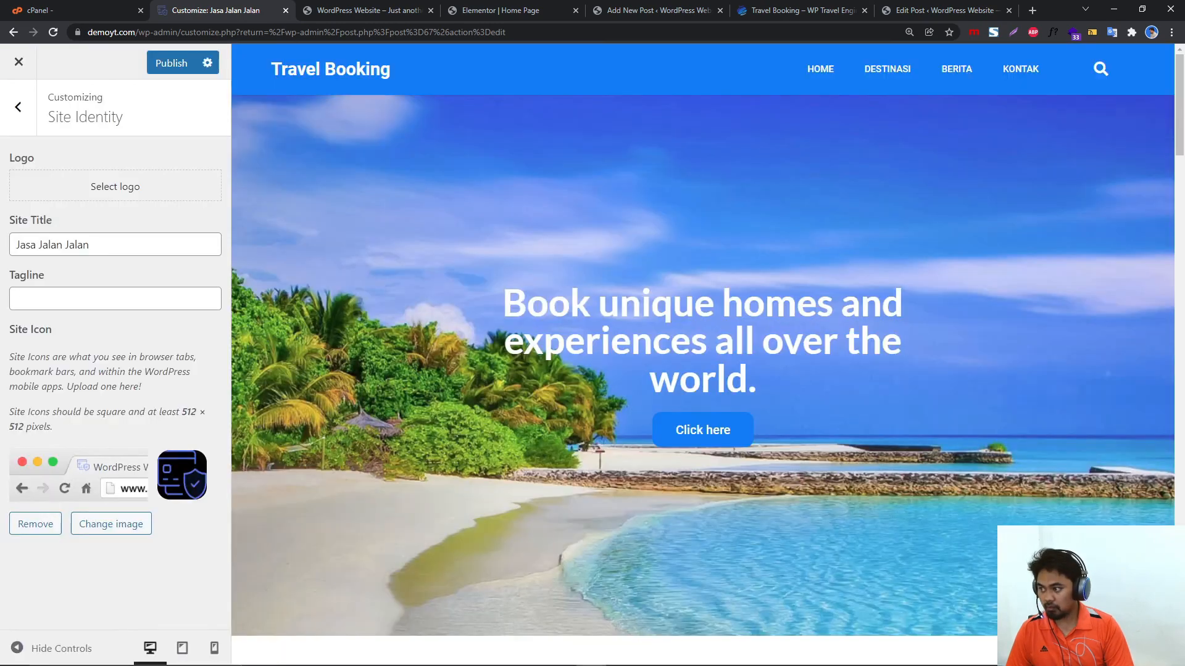
Publish the Site Identity changes and reload the site's home page to check the title and icon.
left_click(179, 64)
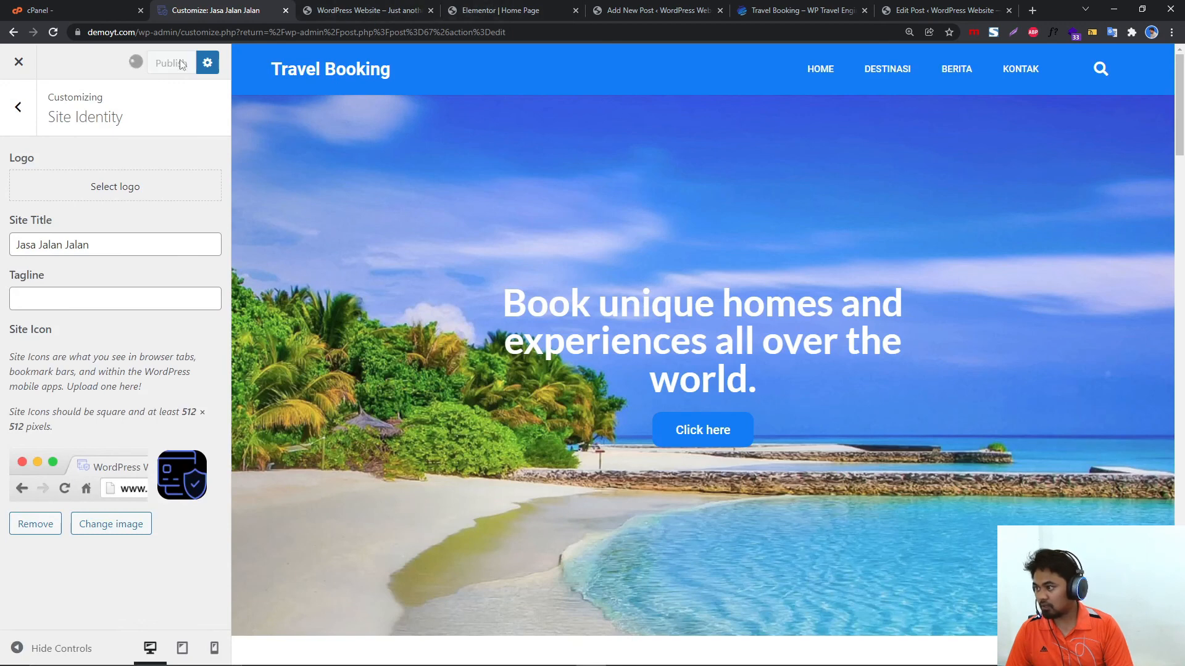
left_click(386, 12)
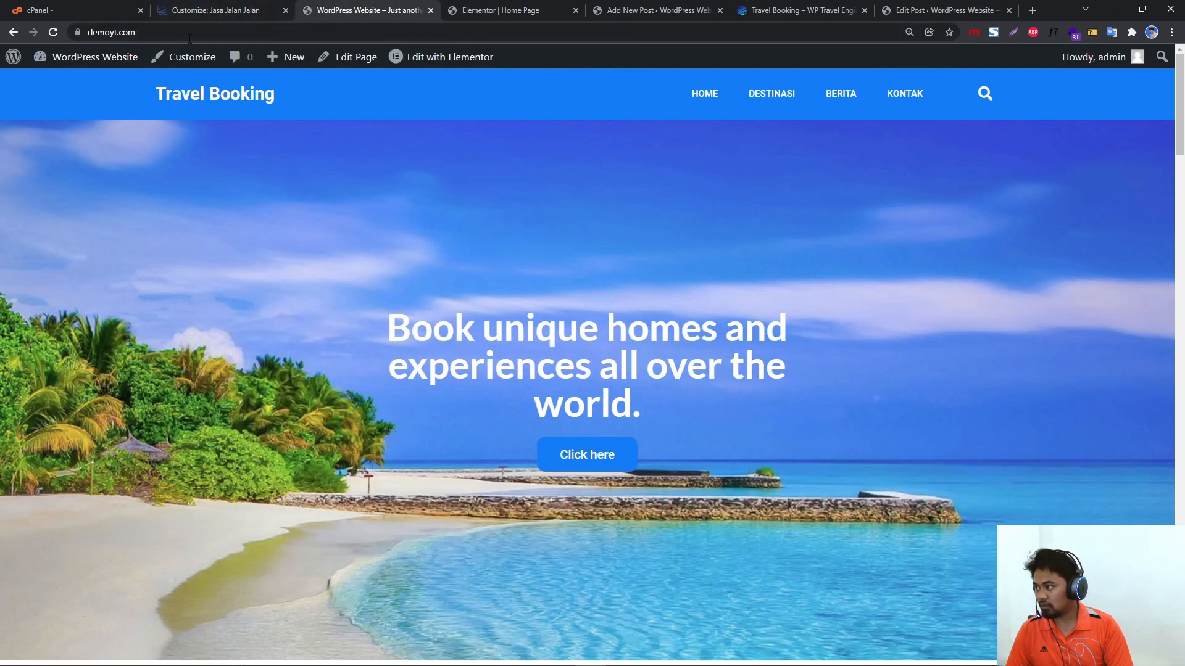
left_click(55, 34)
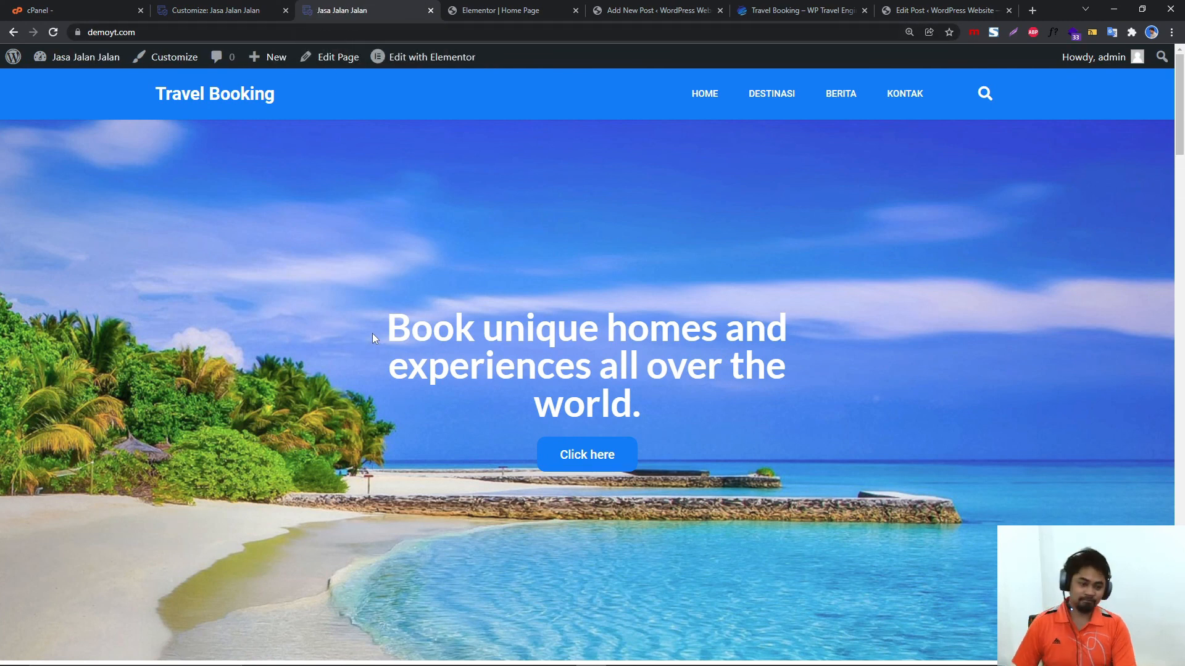
scroll(372, 334, "down", 7)
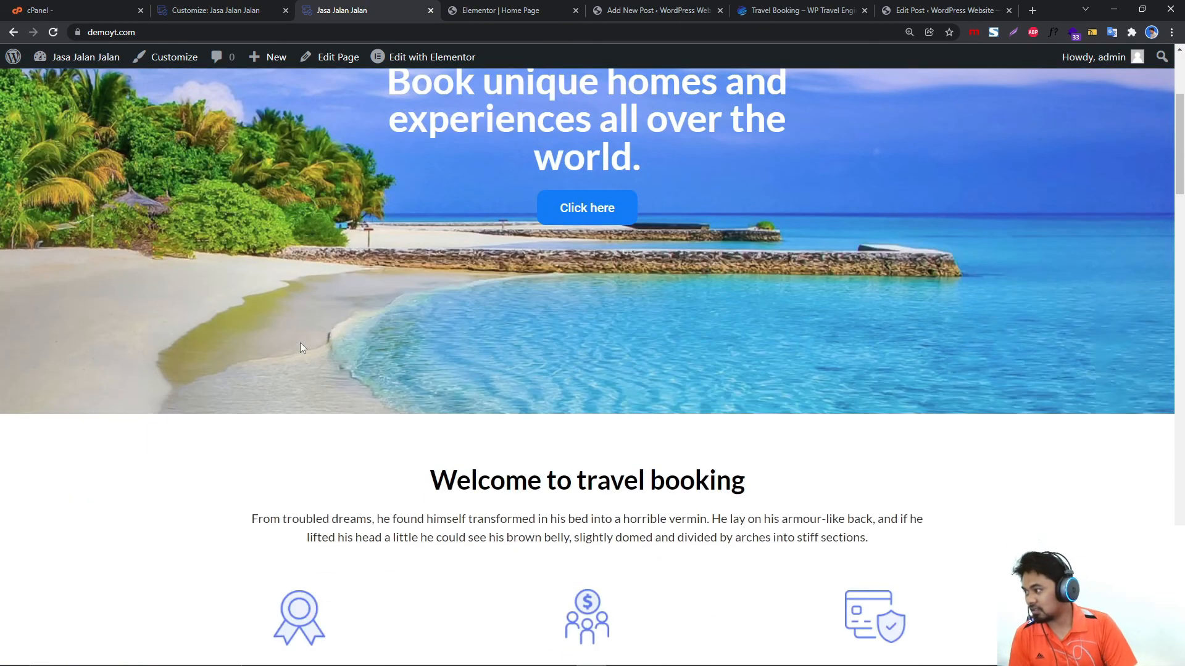
Close the leftover Elementor, Add New Post, reference travel site and Edit Post tabs, keeping the live home page open.
left_click(543, 11)
left_click(575, 10)
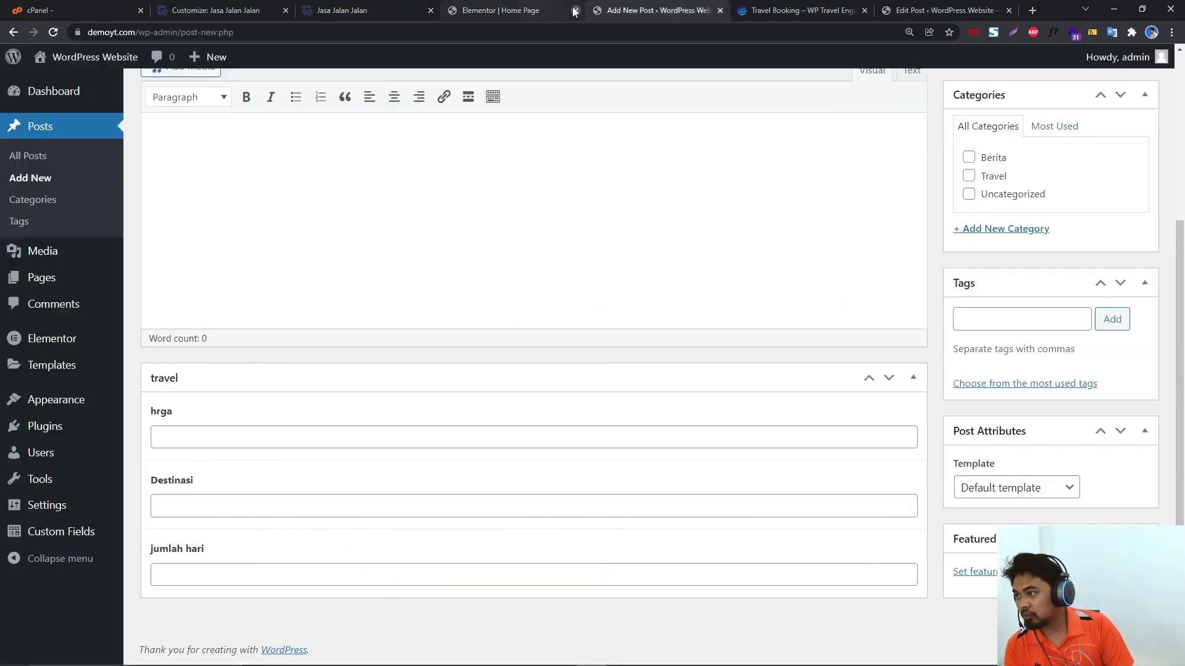
left_click(575, 11)
left_click(573, 11)
left_click(574, 10)
scroll(543, 180, "up", 1)
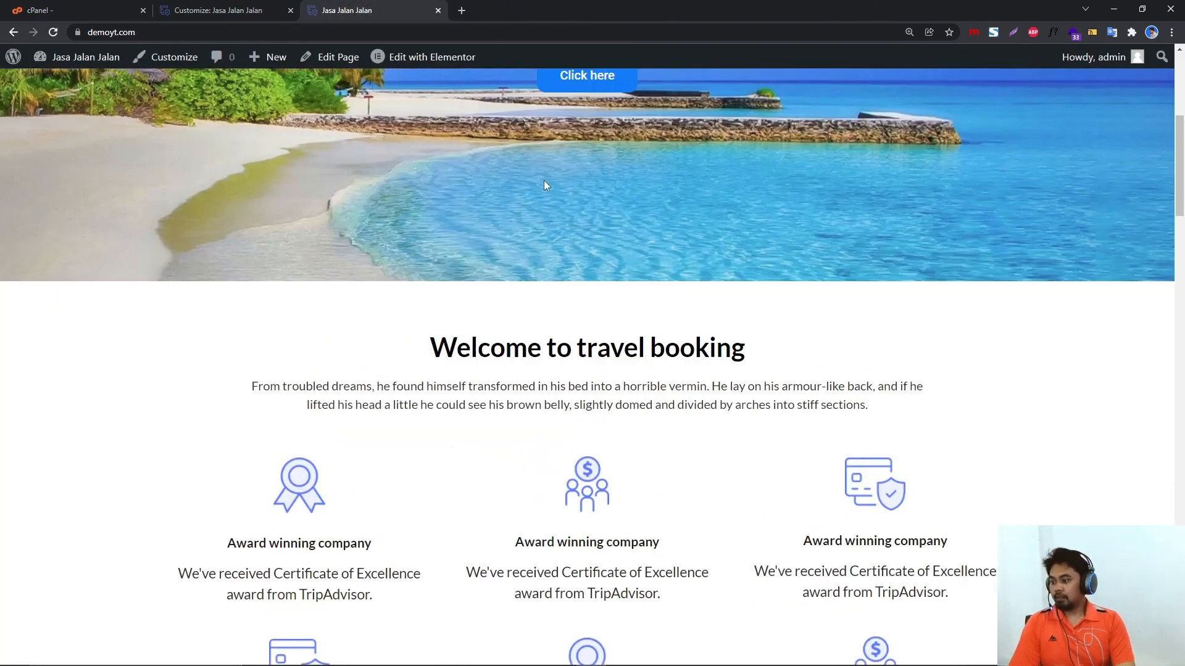
scroll(543, 180, "down", 2)
scroll(549, 230, "up", 9)
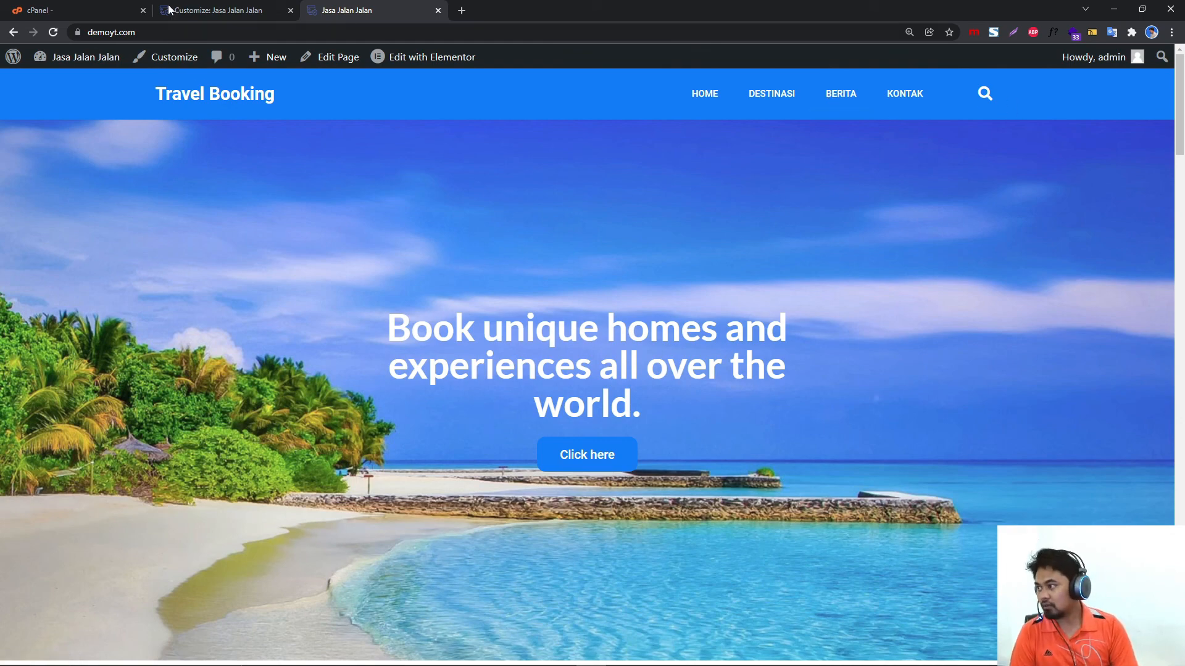
Exit the customizer and open the WordPress dashboard home.
left_click(224, 11)
left_click(21, 62)
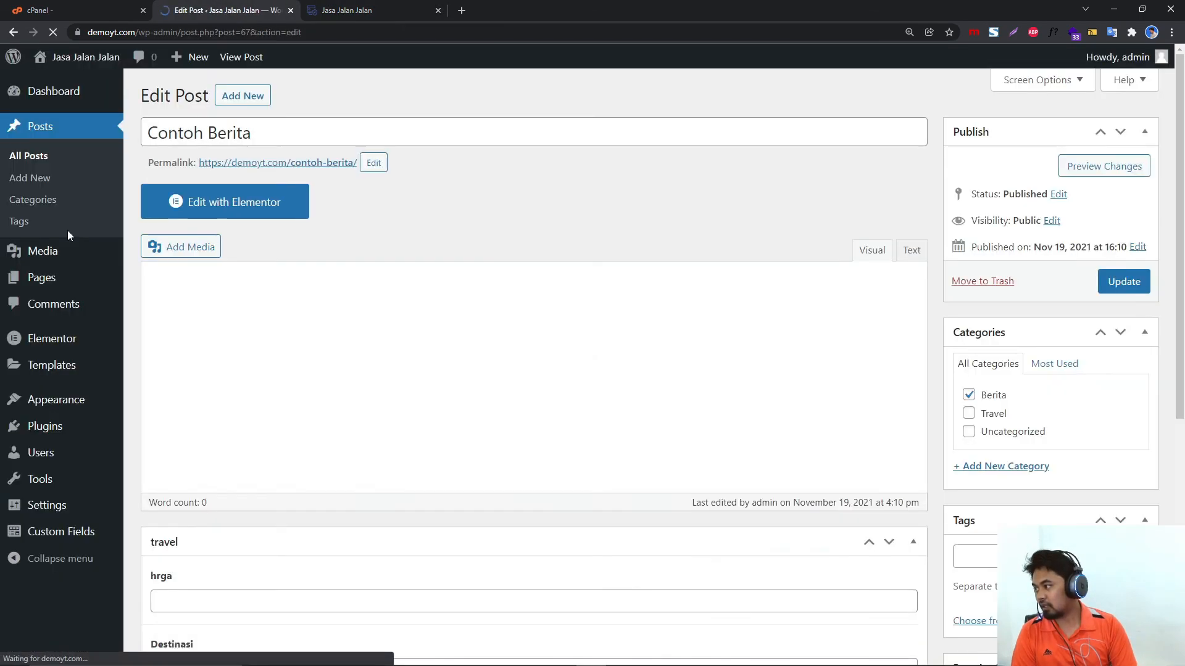
mouse_move(62, 481)
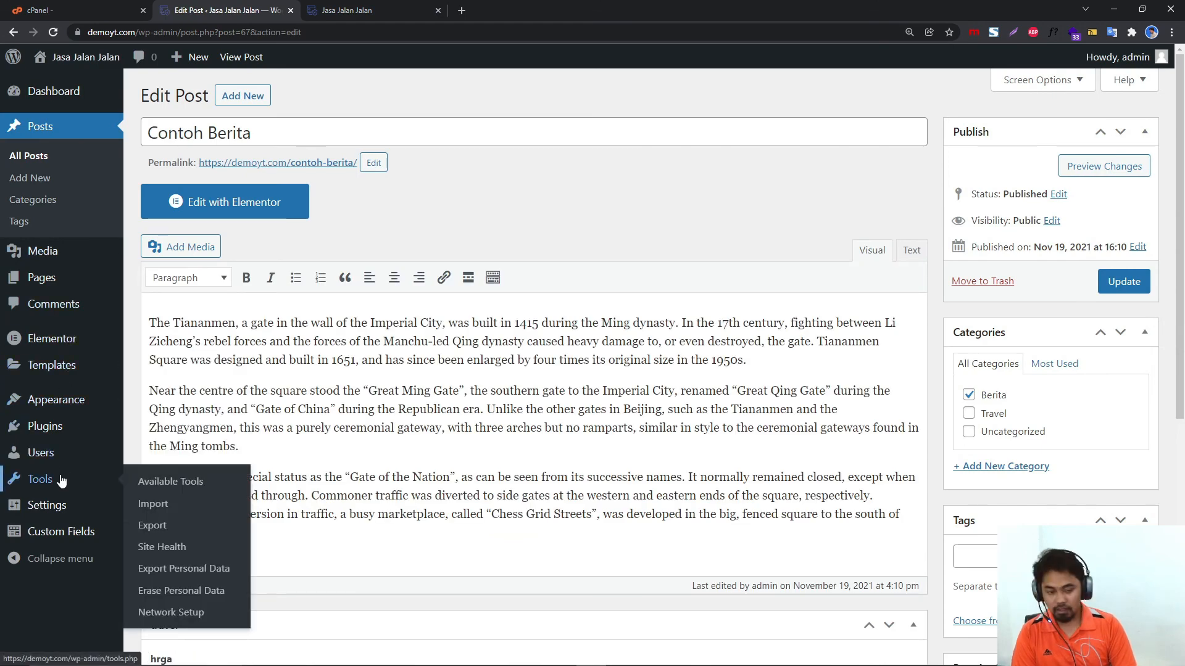
left_click(42, 97)
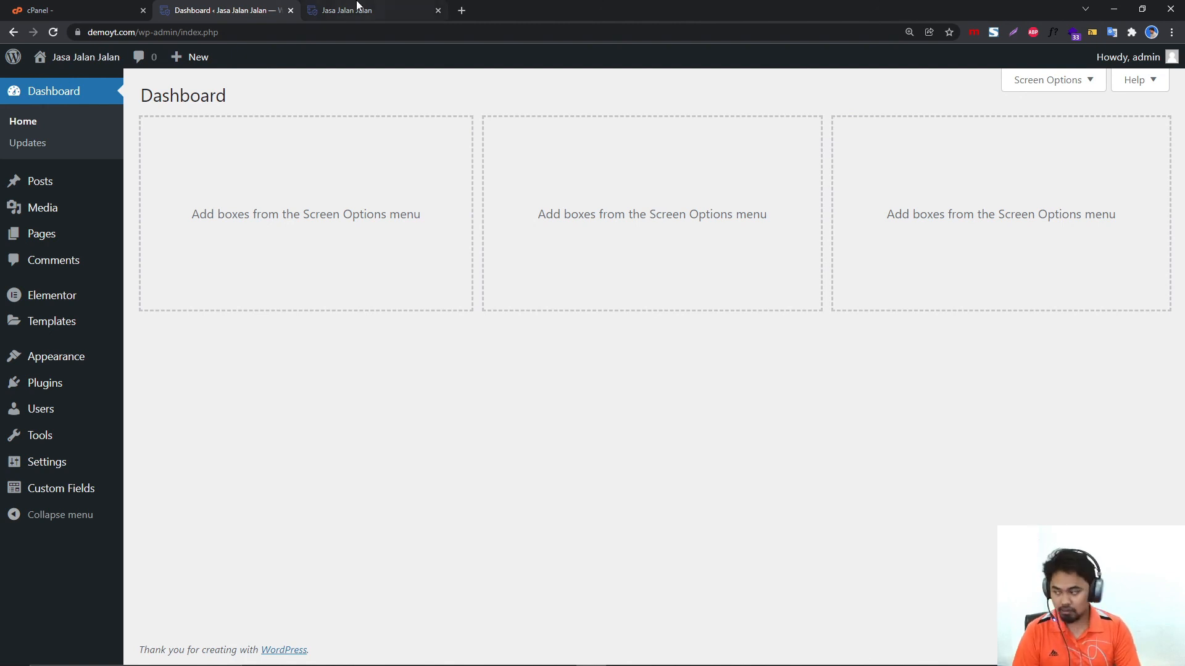
Delete the inactive Akismet Anti-Spam and Hello Dolly plugins and reload the installed plugins list.
left_click(51, 388)
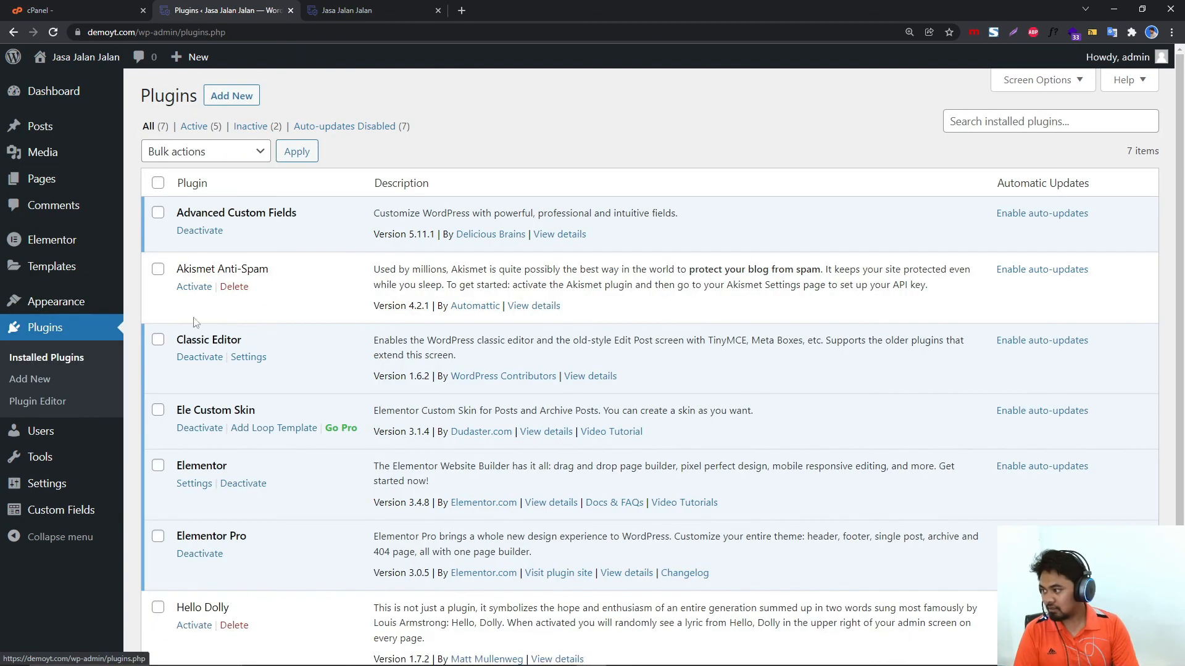
left_click(234, 286)
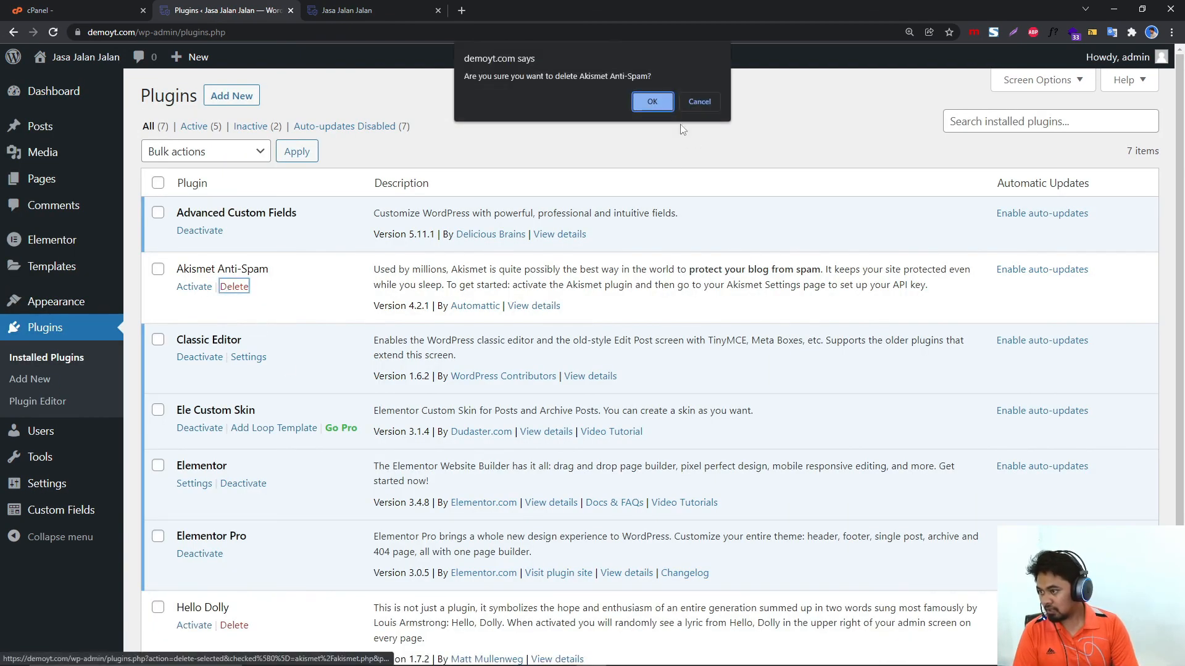
left_click(663, 104)
scroll(432, 296, "down", 3)
left_click(234, 482)
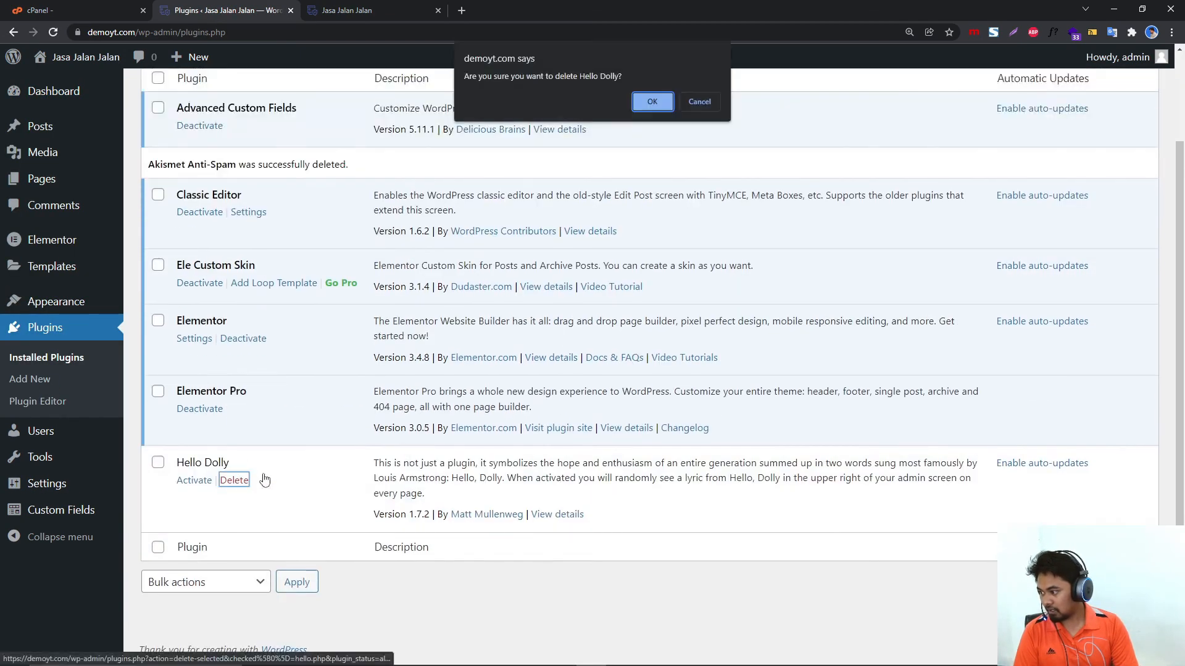
left_click(653, 104)
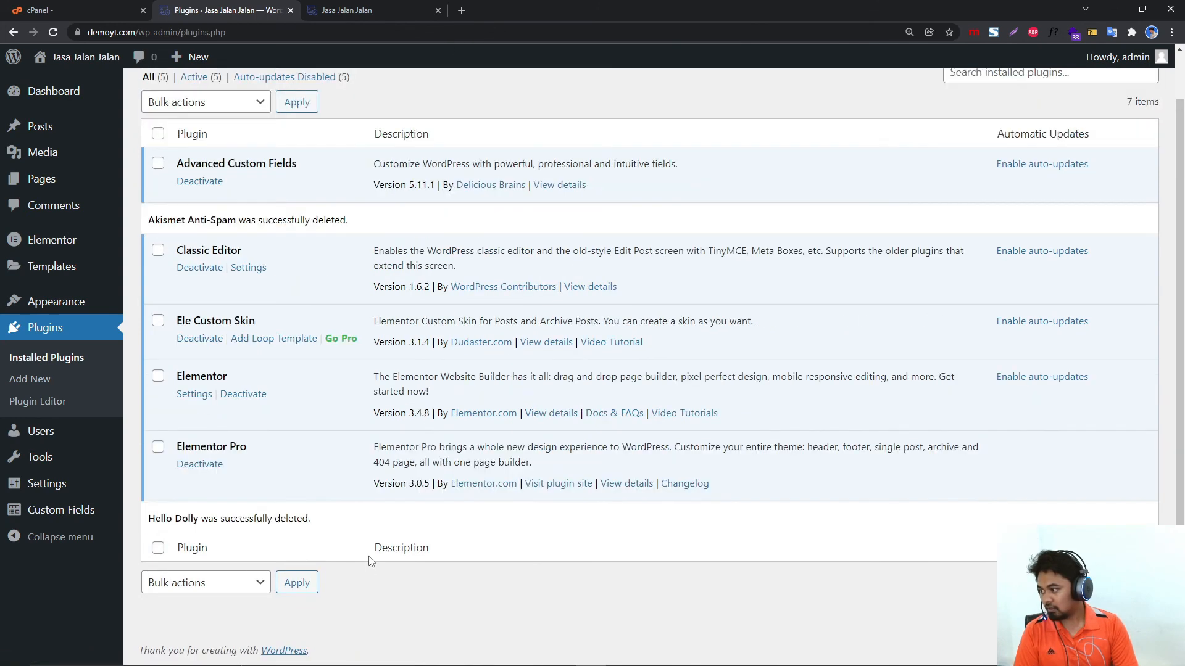
left_click(55, 35)
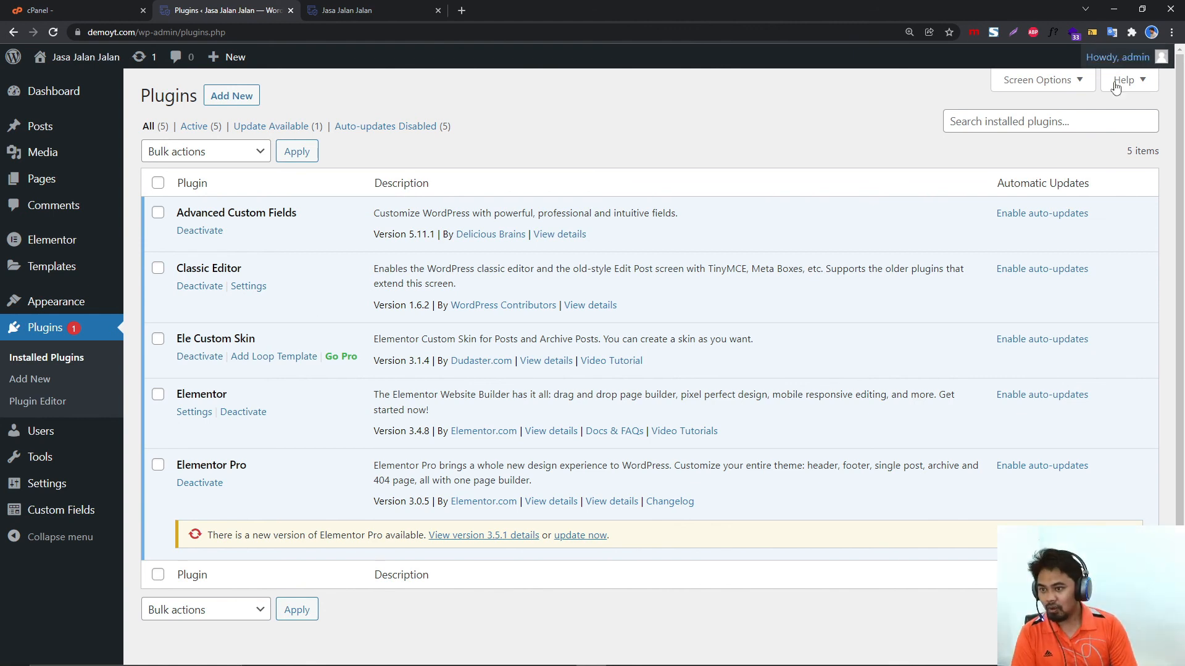
Log out of WordPress, load the demoyt.com home page as a visitor and close the duplicate site tab.
mouse_move(1114, 57)
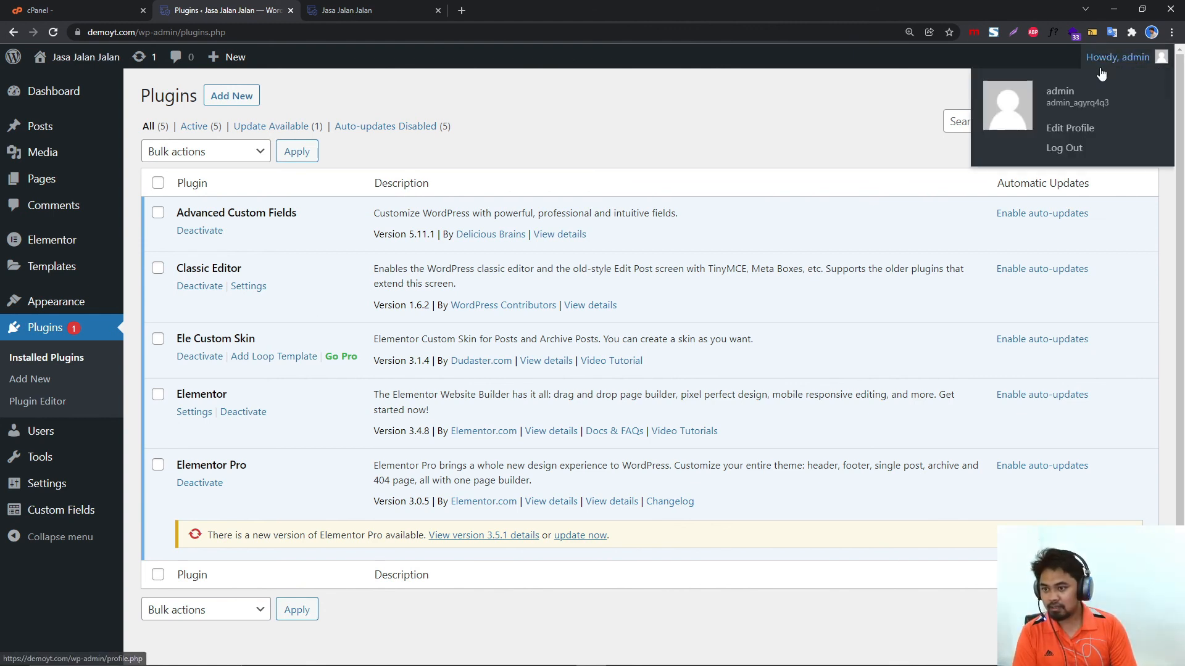
left_click(1063, 152)
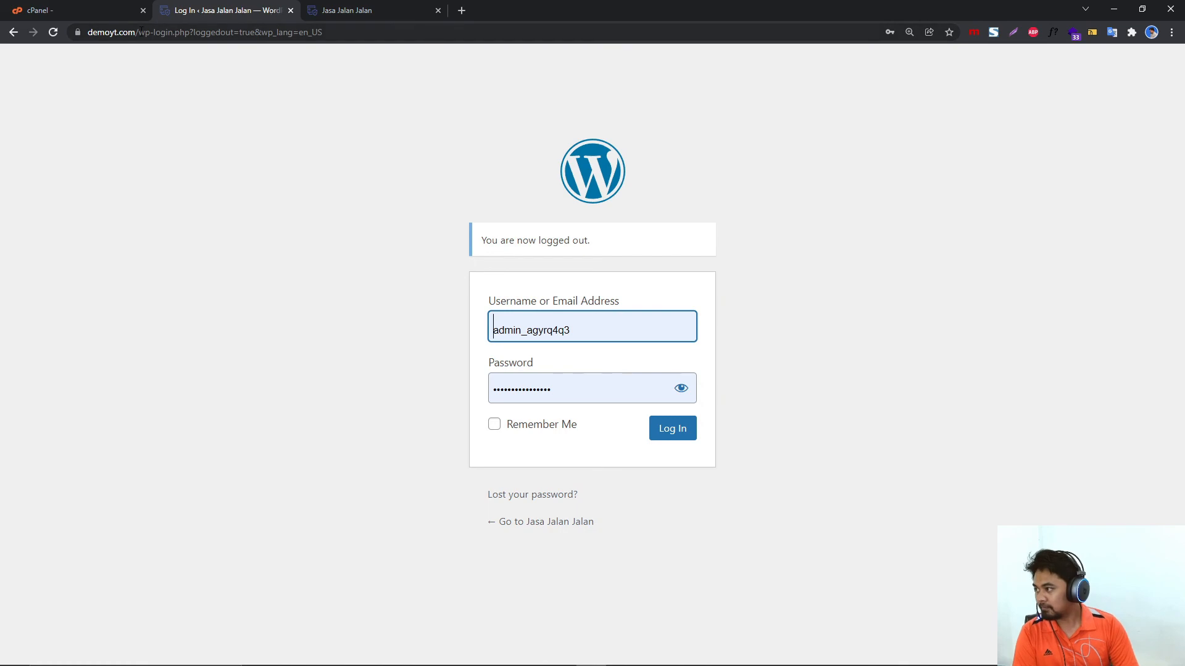
left_click_drag(140, 32, 367, 38)
key("BackSpace")
key("Return")
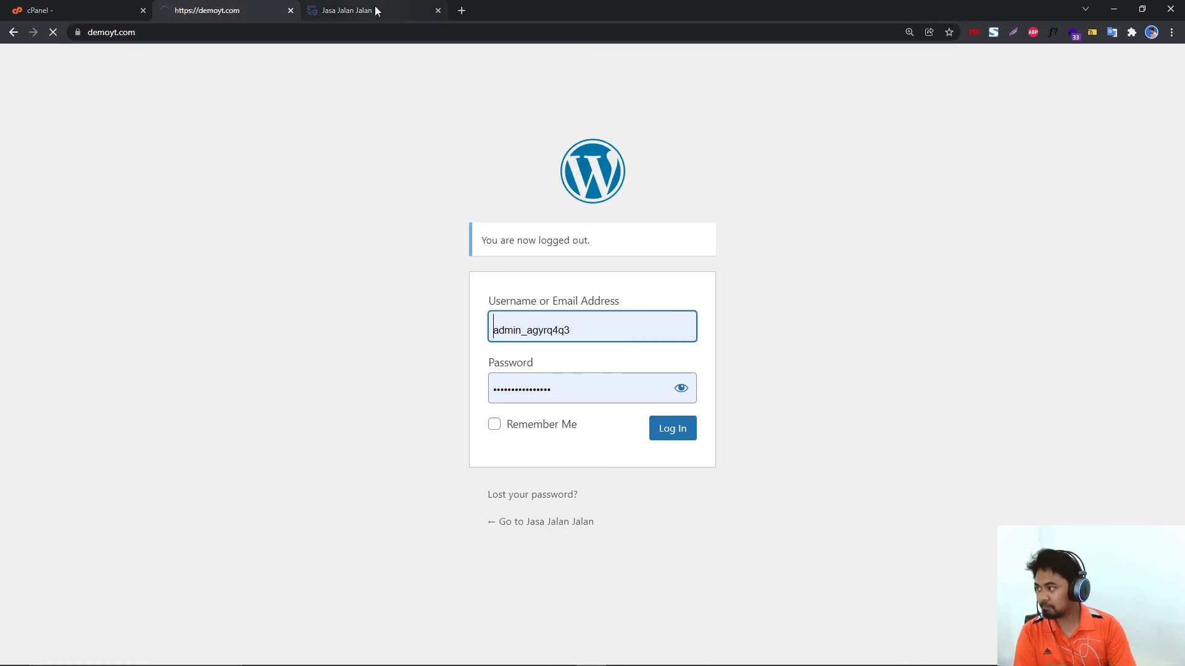
left_click(438, 10)
Examine the finished home page as a visitor, from the hero through Popular Packages and News to the footer.
scroll(787, 353, "down", 4)
scroll(787, 353, "down", 20)
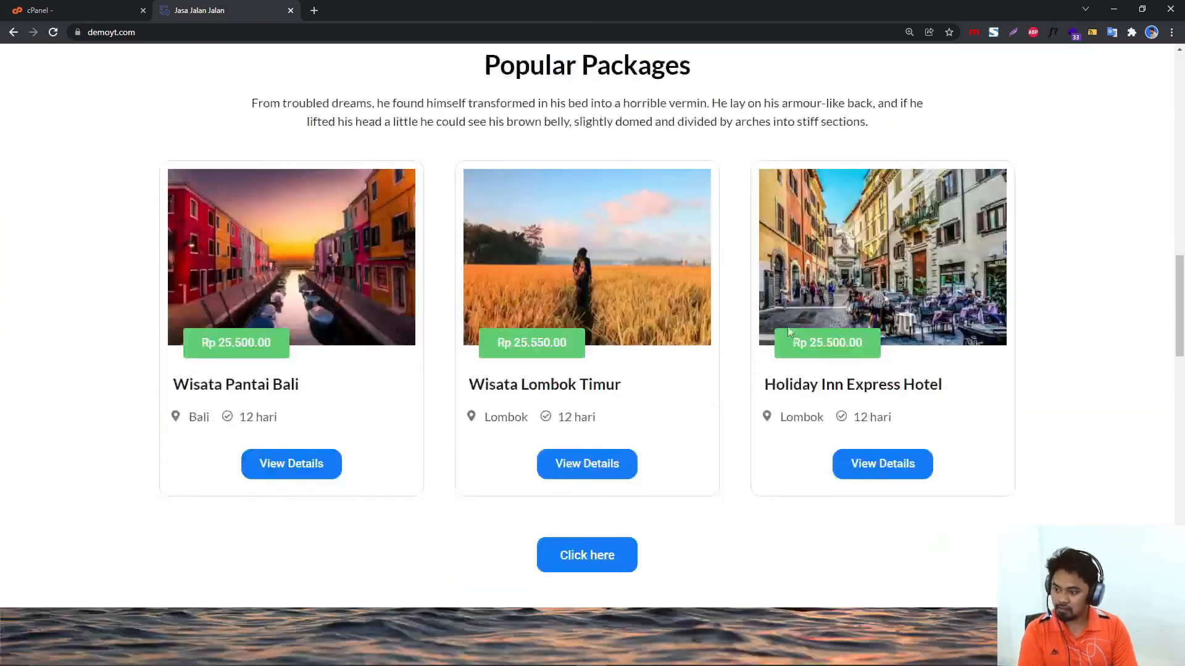
scroll(782, 358, "up", 1)
scroll(783, 359, "up", 4)
scroll(763, 423, "down", 5)
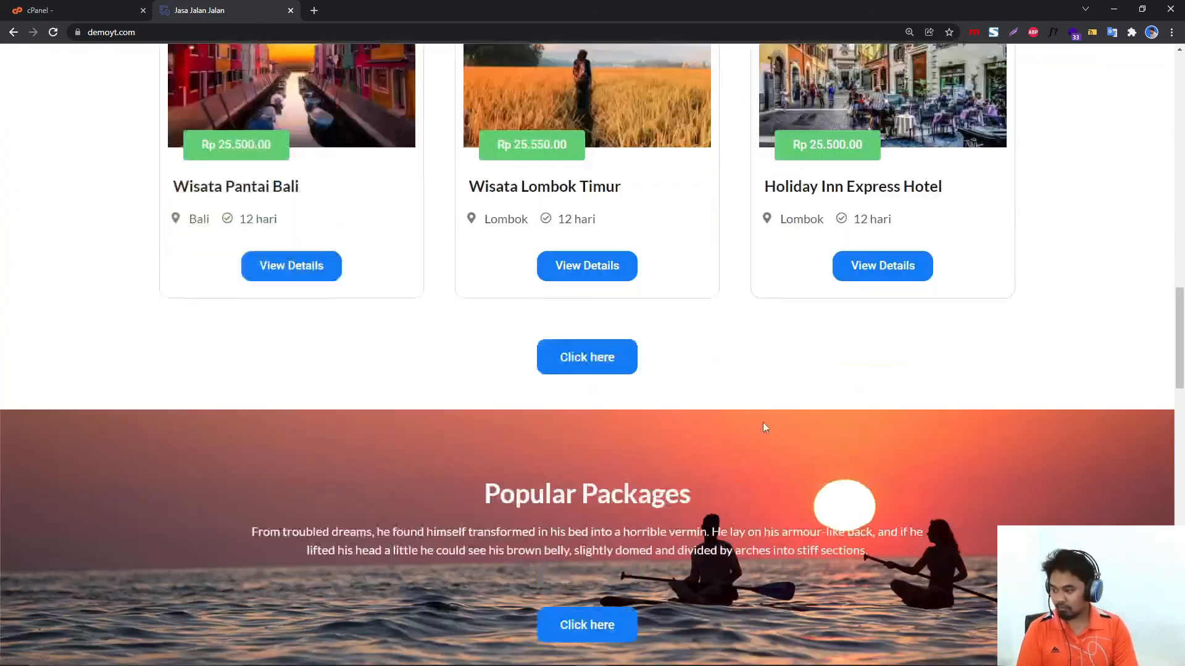
scroll(577, 352, "down", 4)
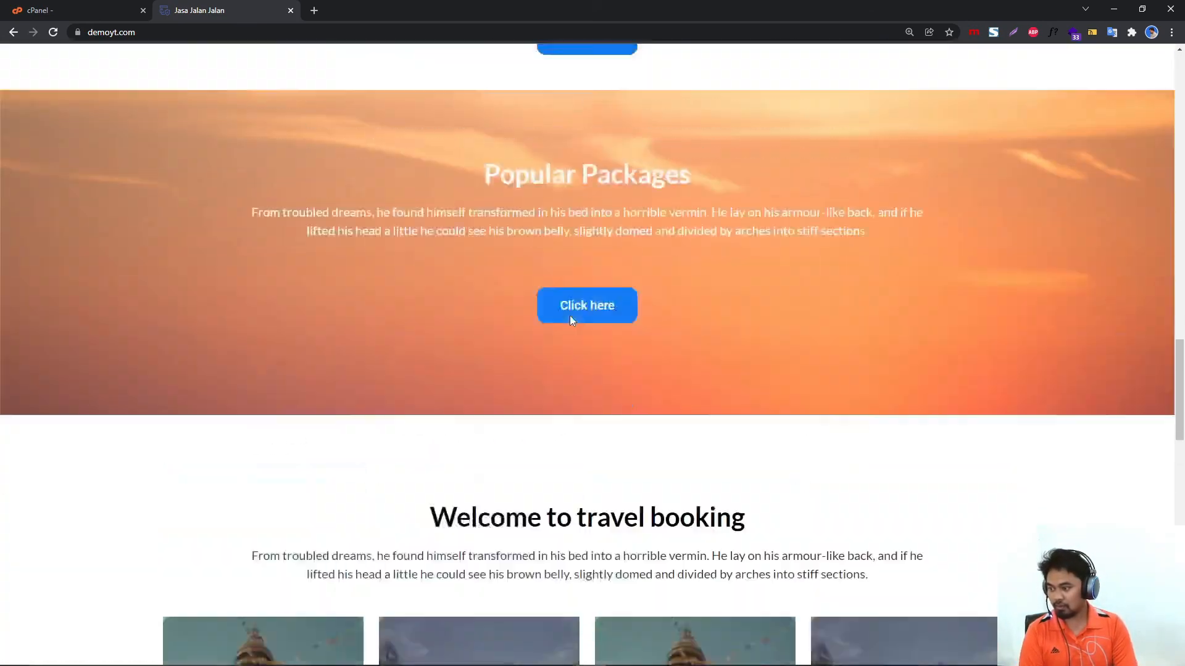
scroll(572, 318, "up", 4)
scroll(580, 336, "down", 3)
scroll(603, 396, "down", 15)
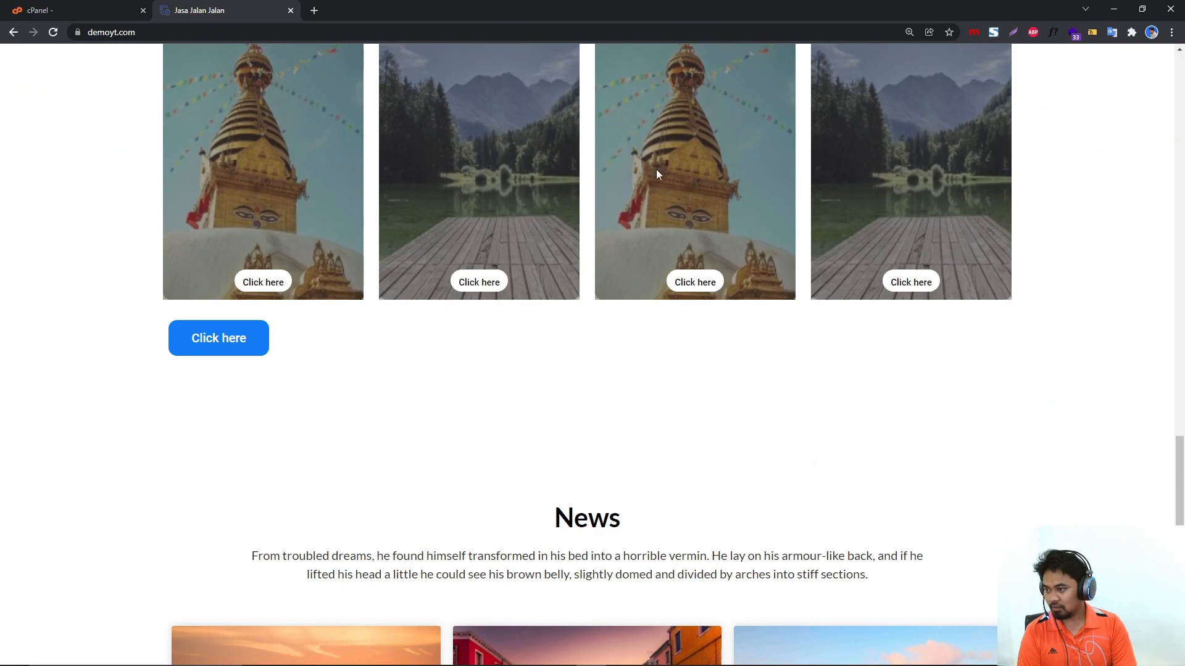
scroll(445, 438, "down", 1)
scroll(447, 442, "down", 10)
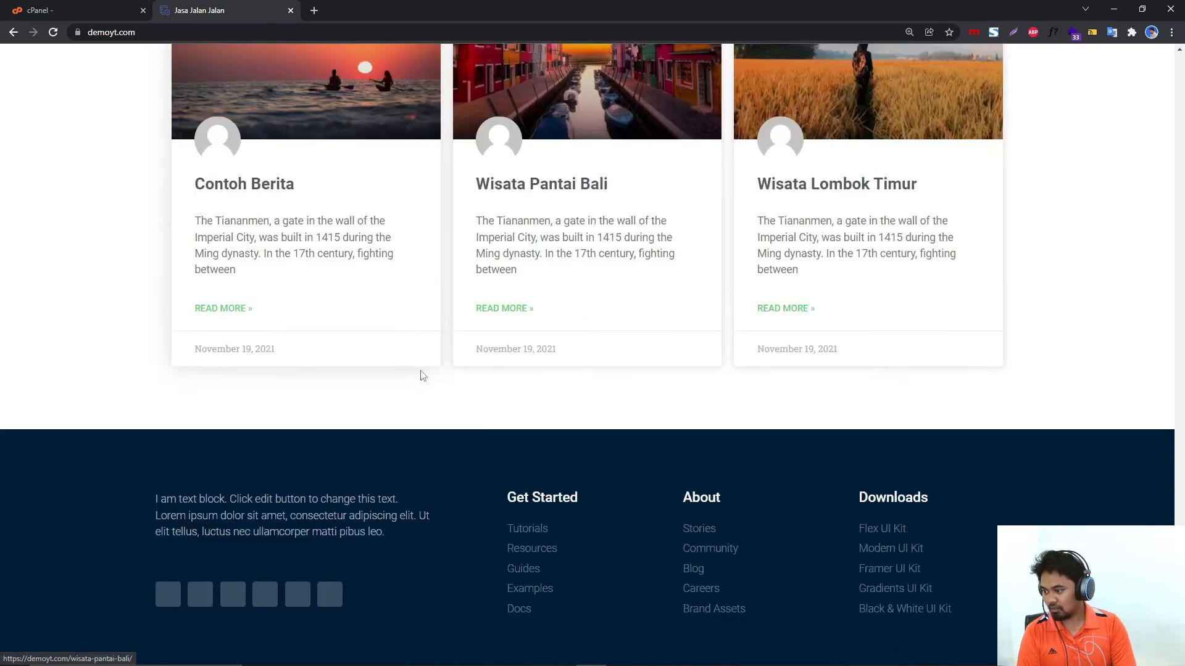
scroll(740, 453, "up", 5)
scroll(737, 454, "up", 15)
scroll(926, 309, "down", 8)
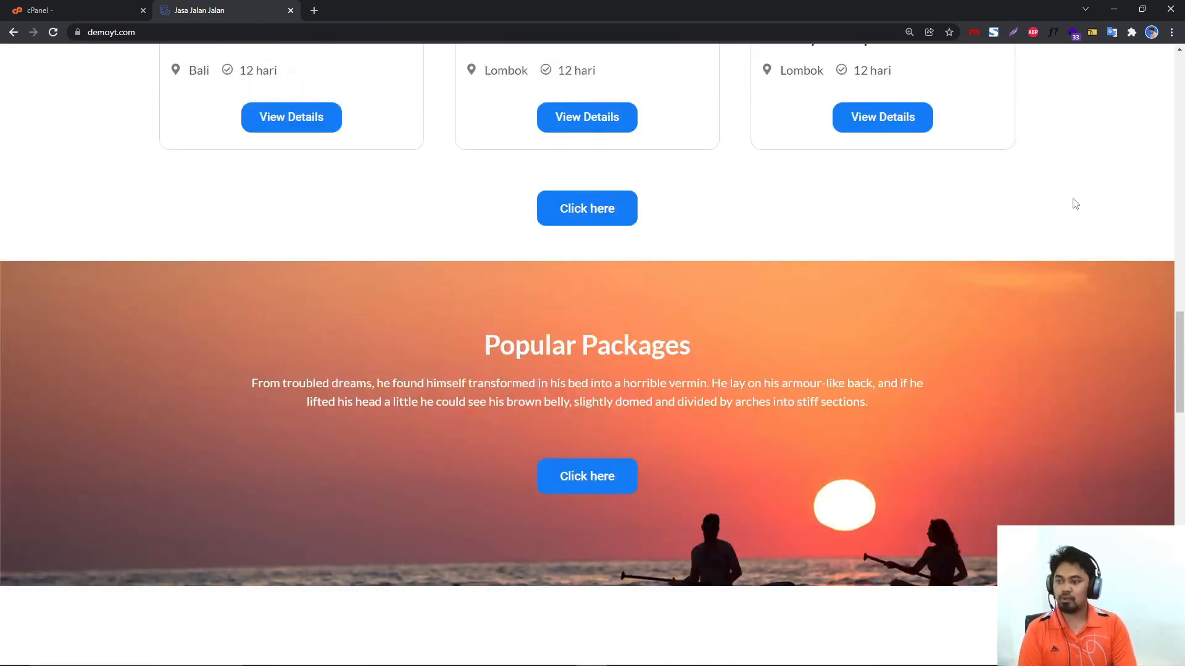
scroll(1061, 202, "up", 4)
scroll(1053, 202, "up", 12)
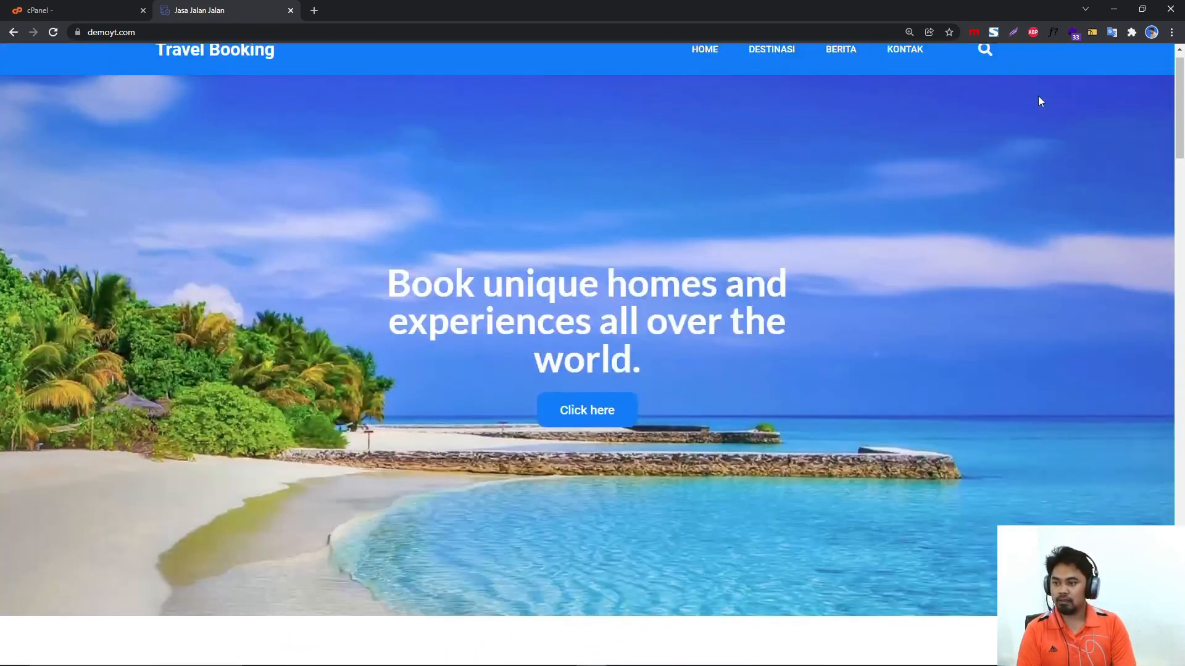
scroll(1039, 100, "up", 1)
Capture the entire home page with FireShot and review the full-page screenshot at 110% zoom down to the footer.
left_click(993, 32)
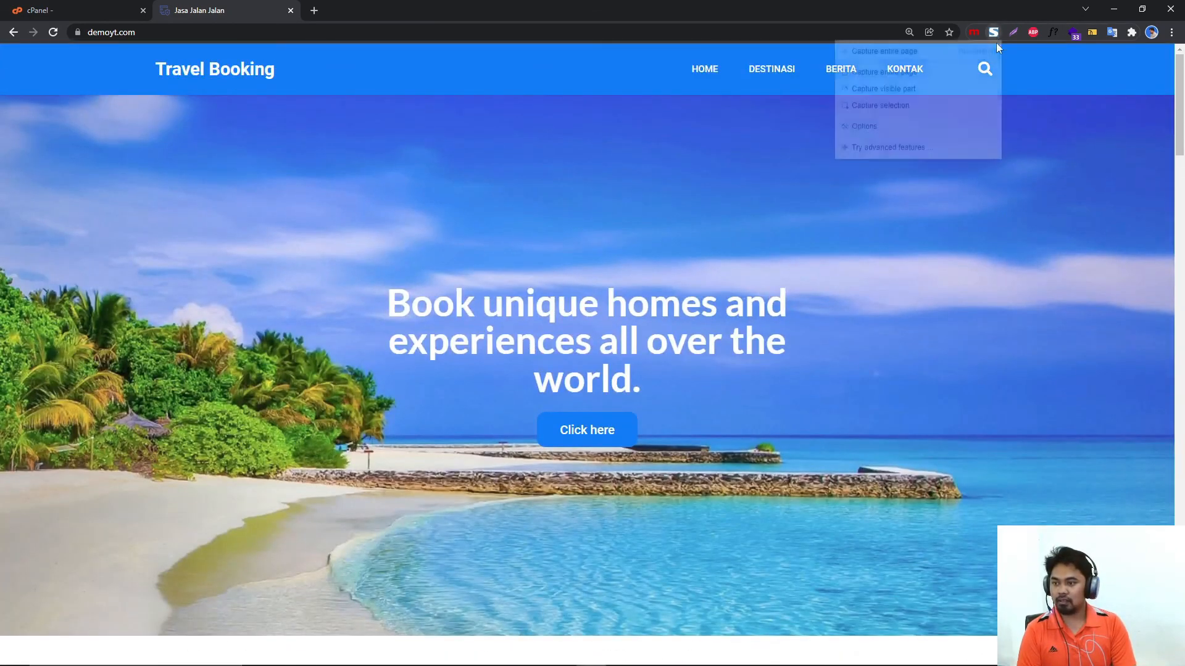
left_click(933, 79)
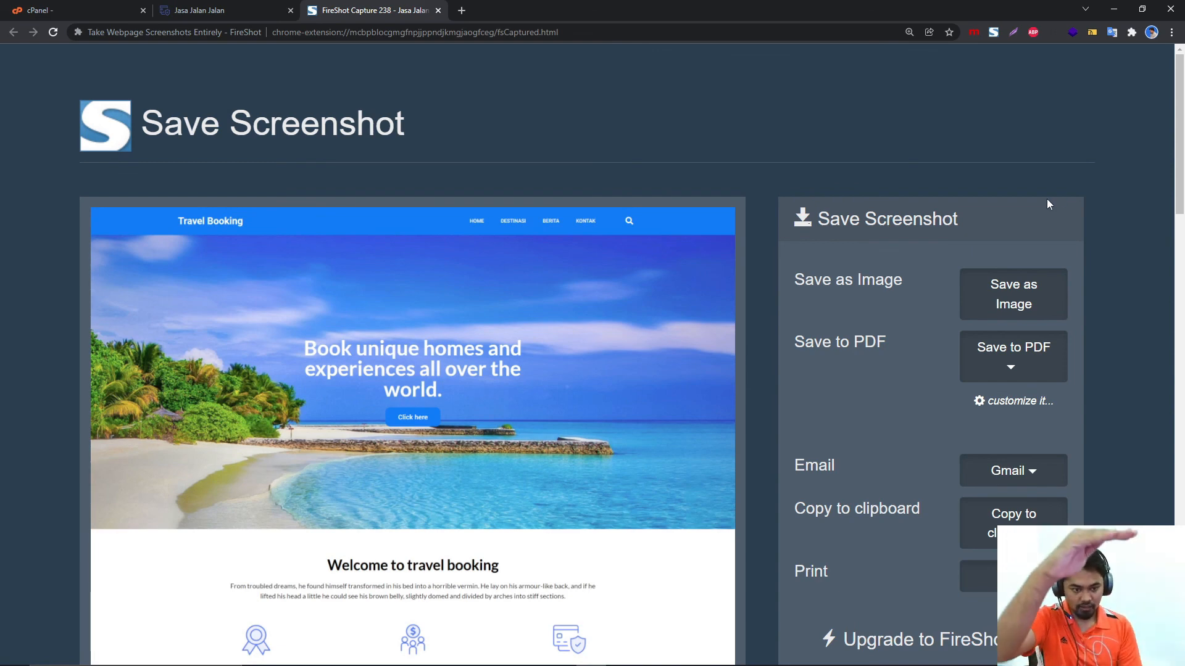
key("ctrl+minus")
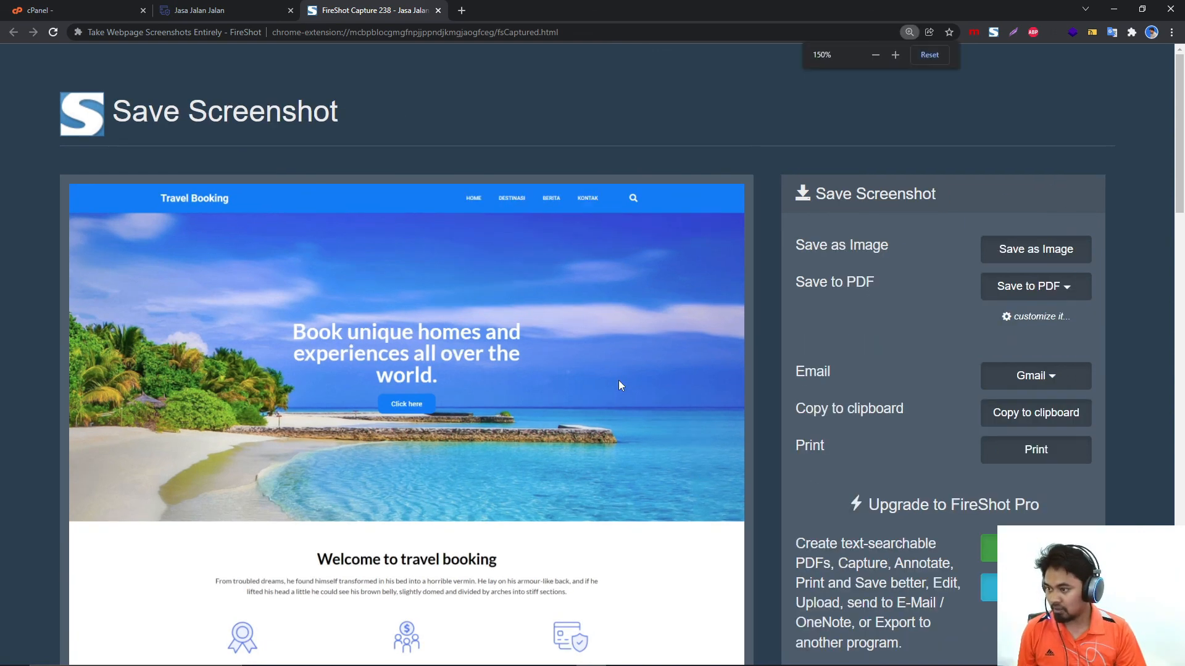
key("ctrl+minus")
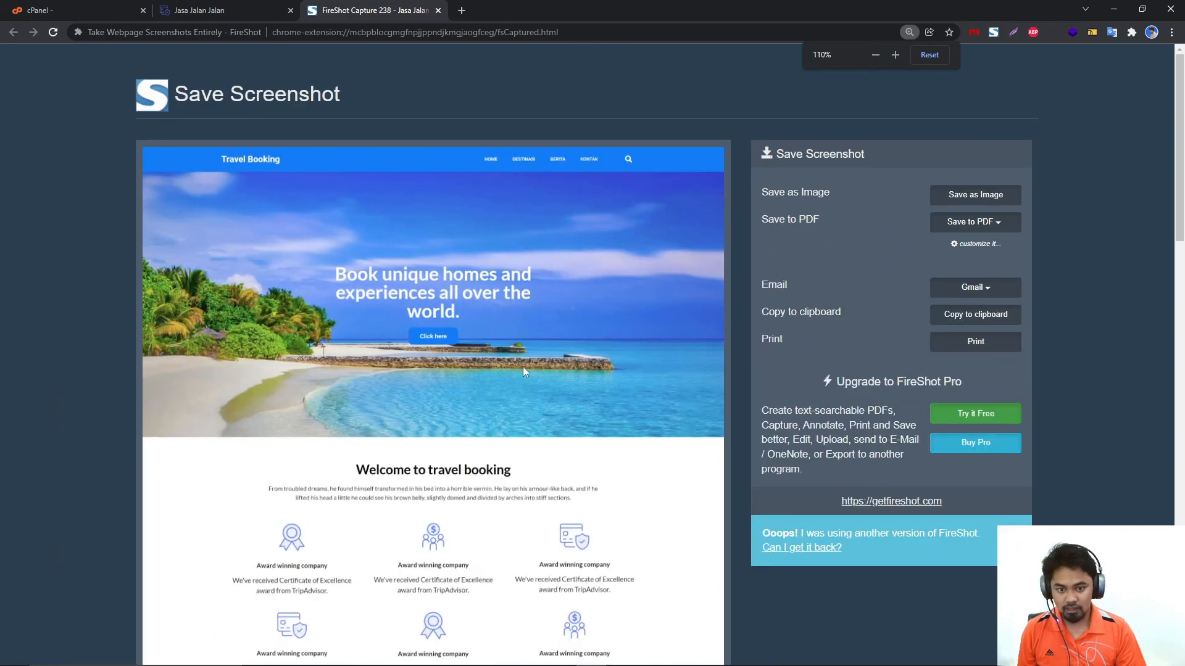
scroll(523, 366, "down", 5)
scroll(534, 387, "down", 15)
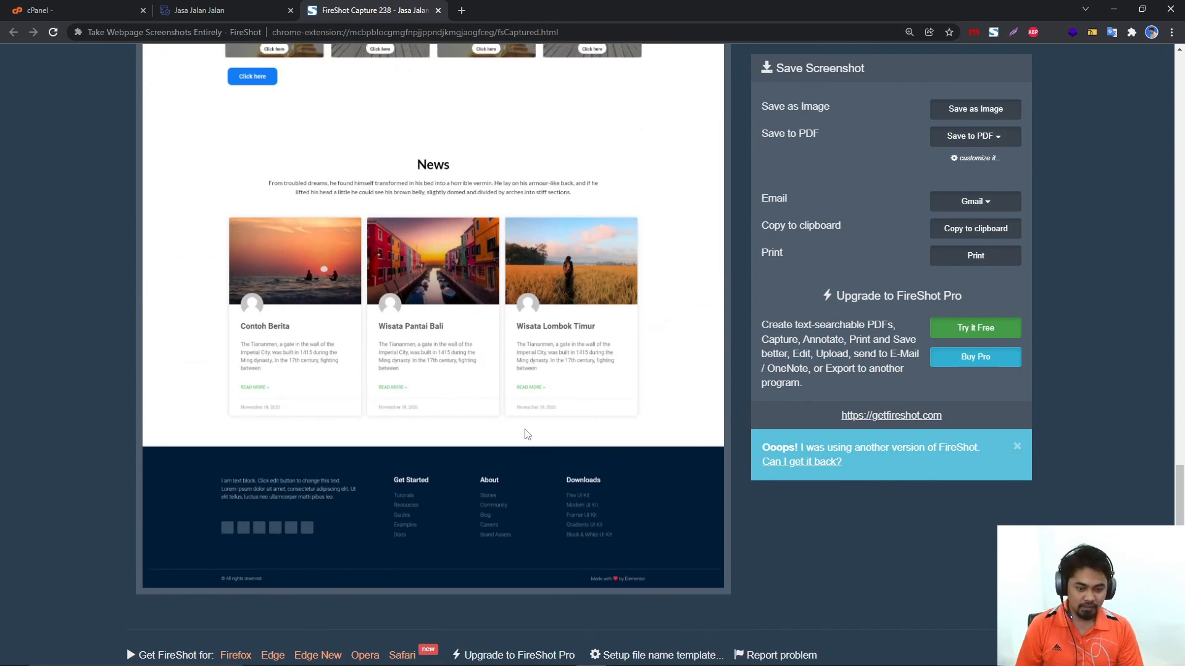
scroll(526, 433, "up", 5)
scroll(526, 434, "down", 5)
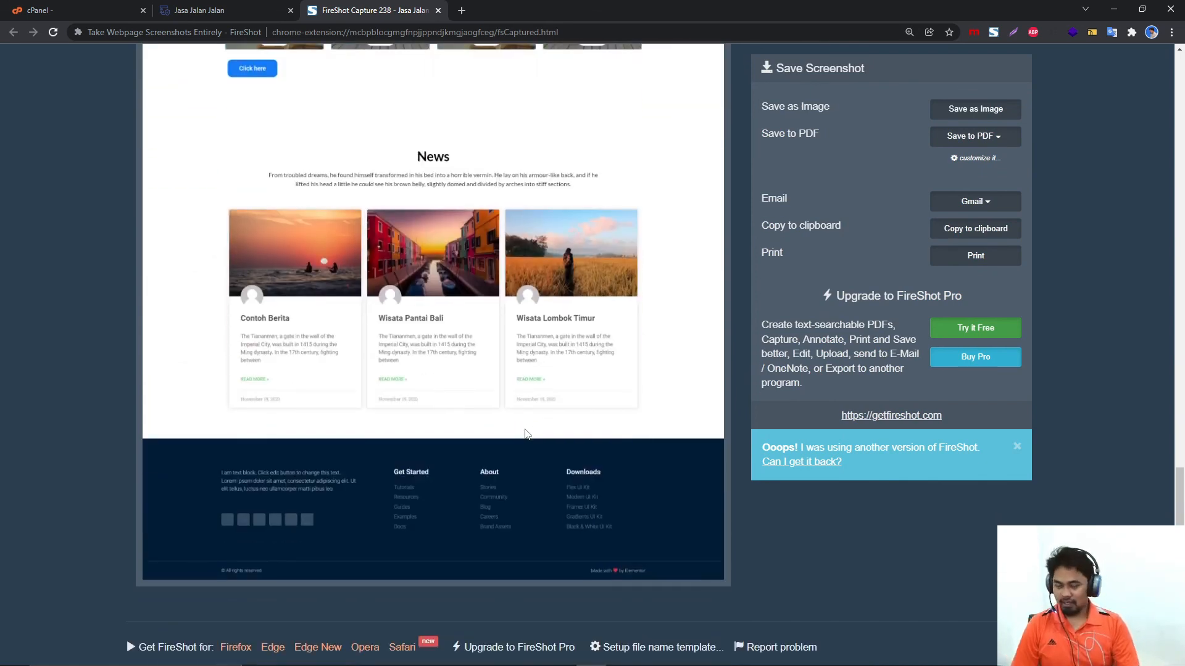